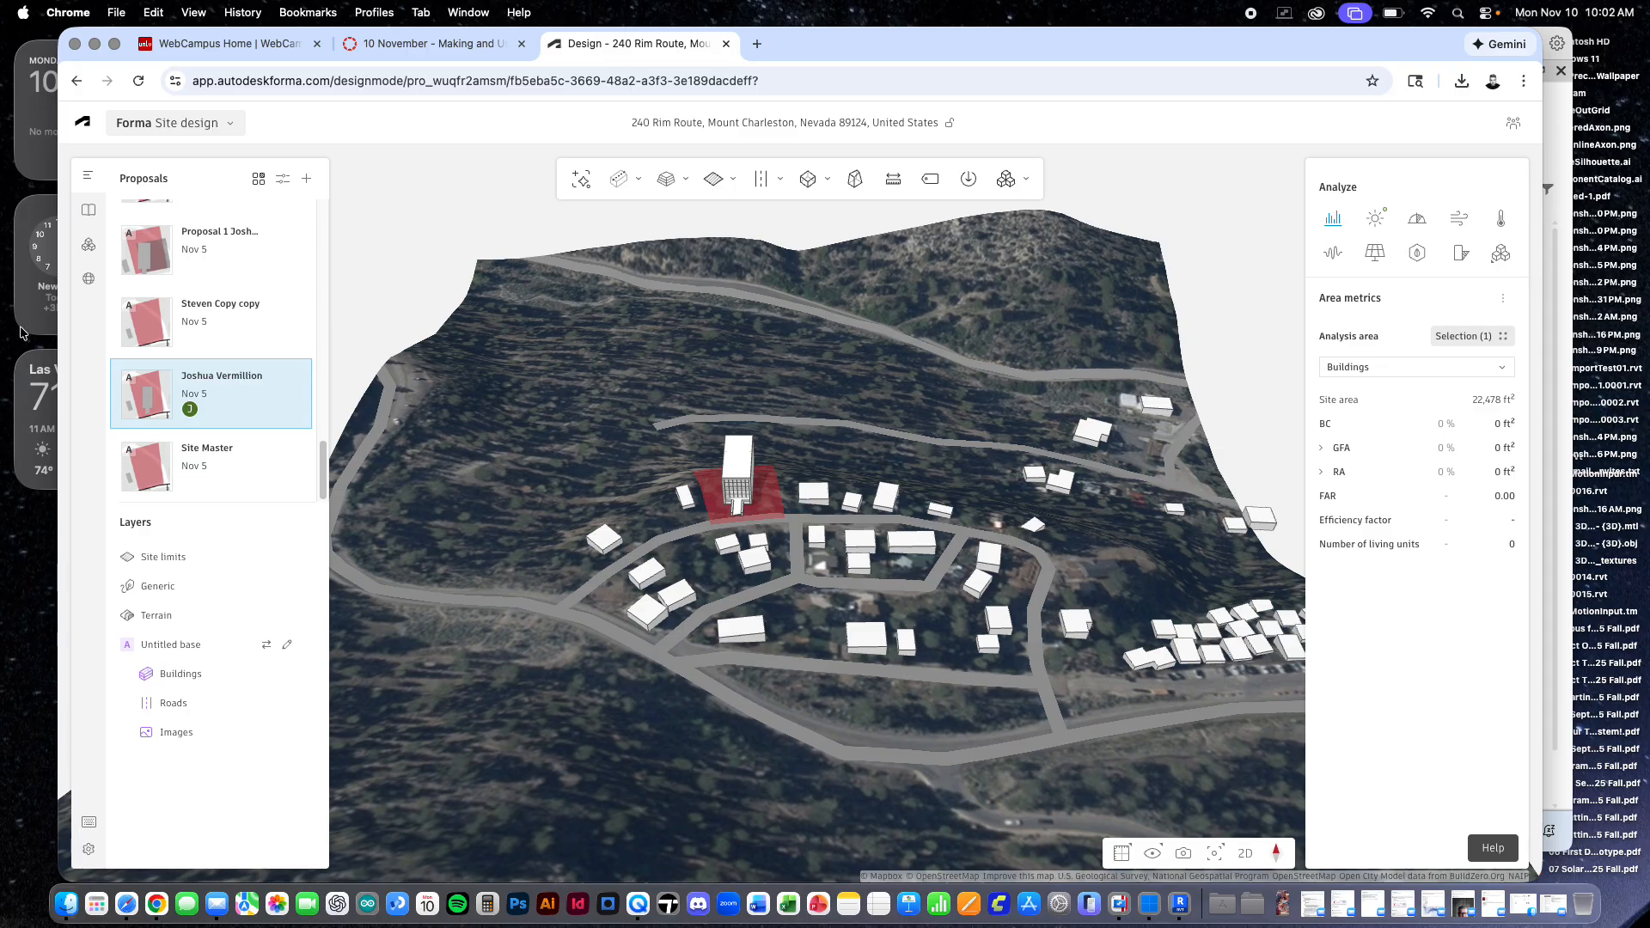
Browse the site design proposals and open the "Copy" proposal that has the broad pavilion on the red site
left_click(208, 323)
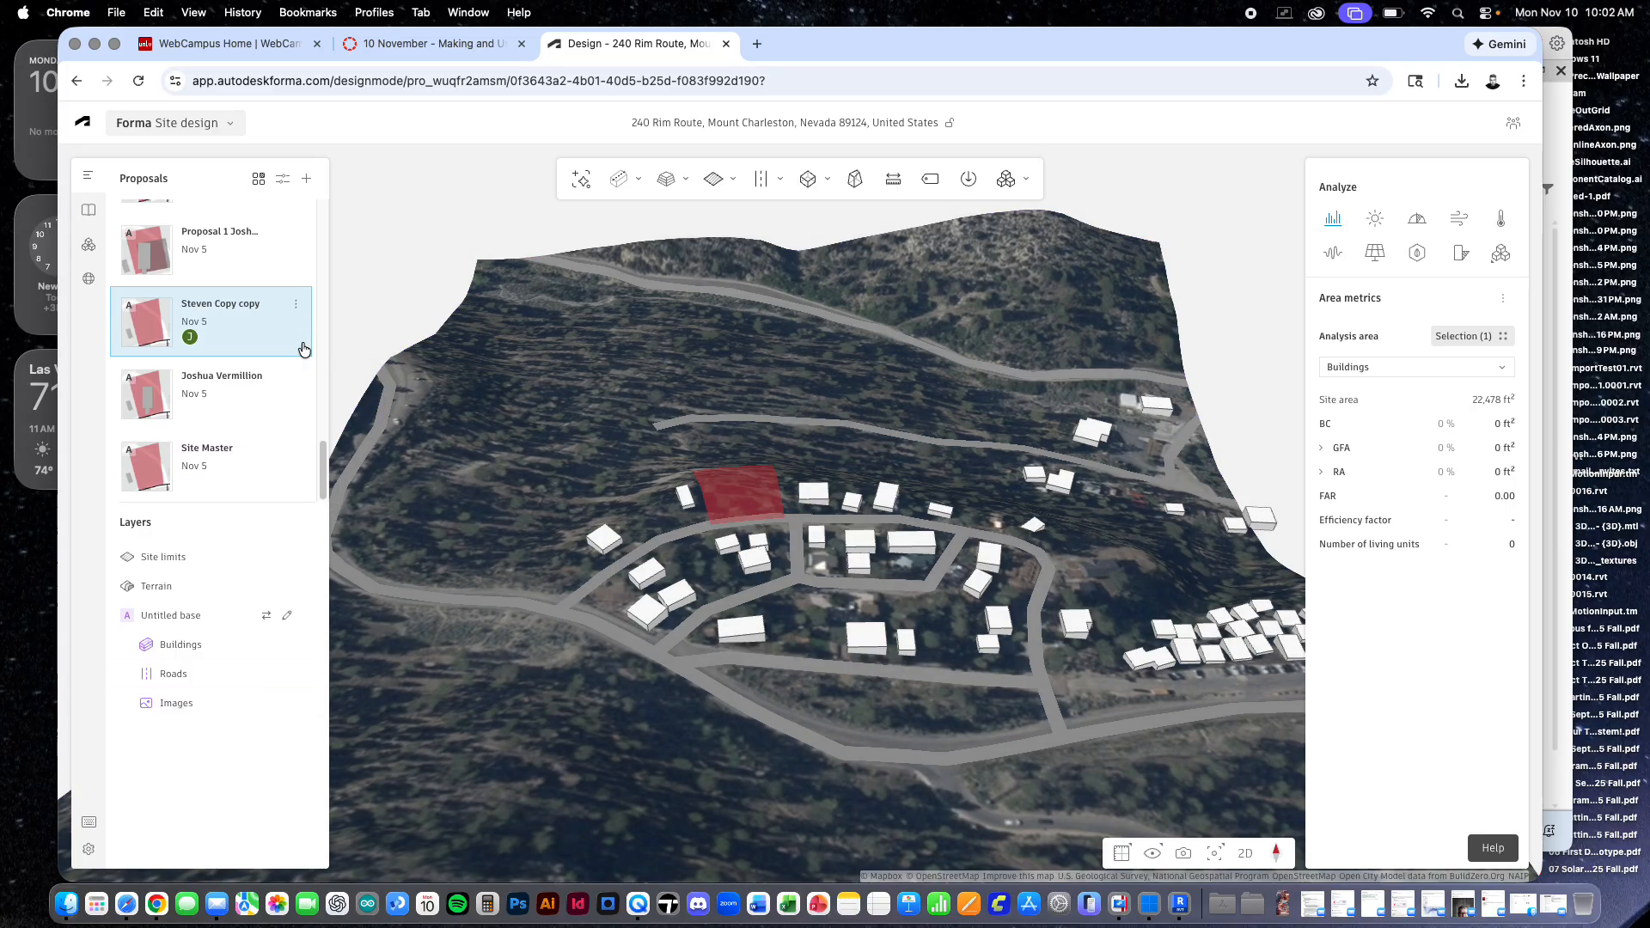
left_click_drag(320, 463, 325, 295)
left_click(243, 369)
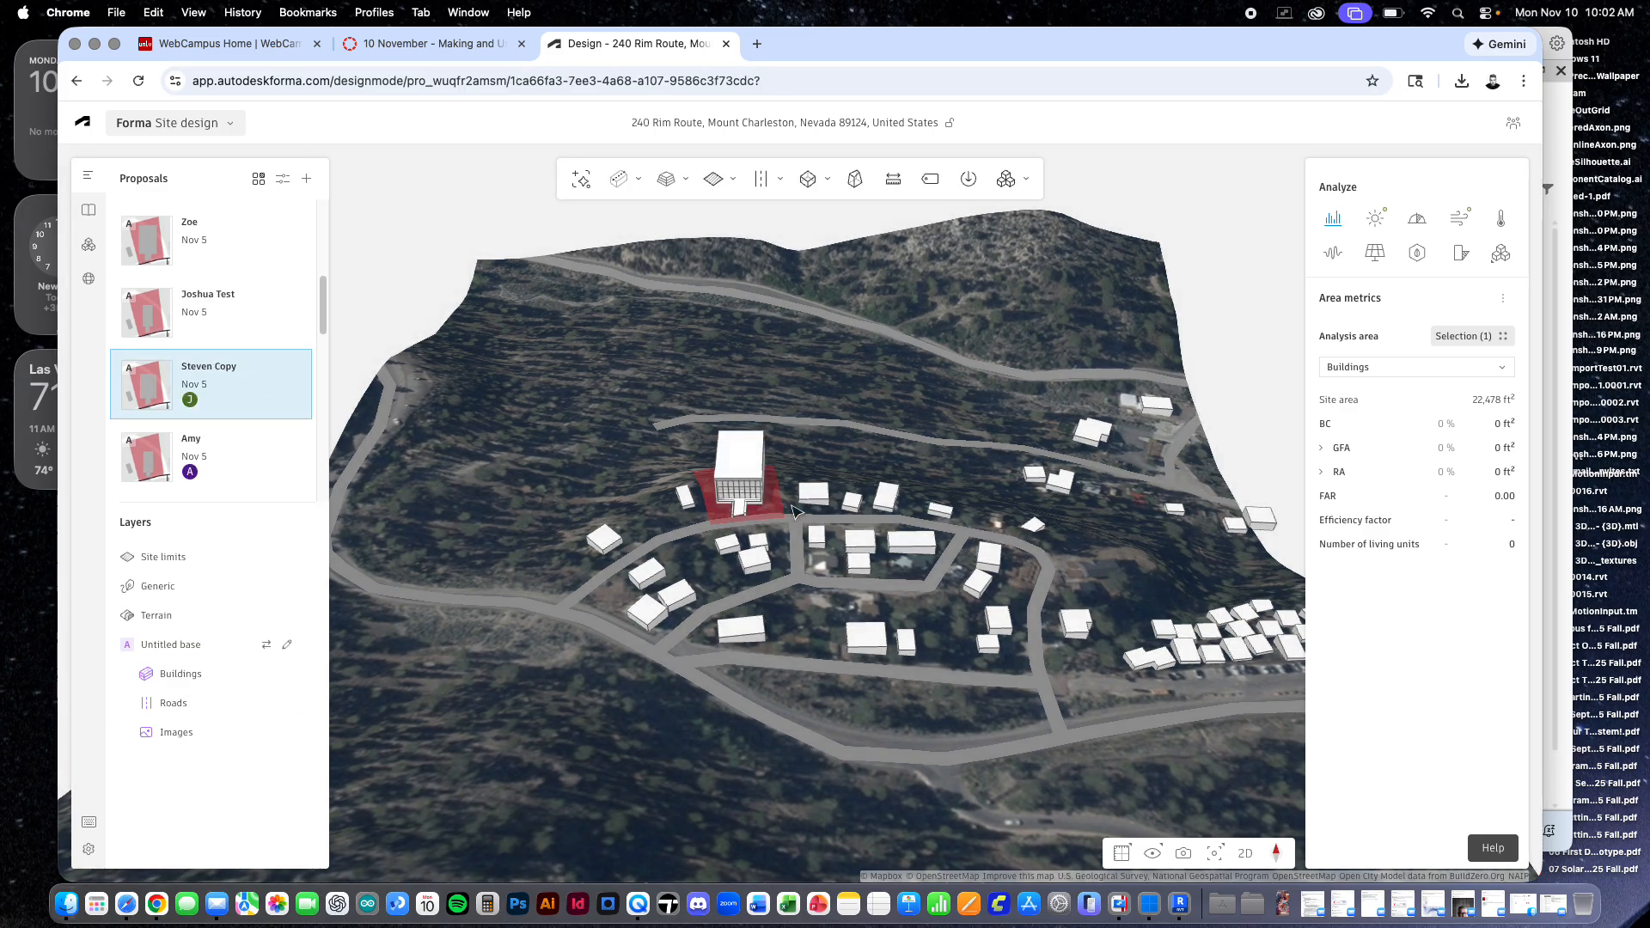
scroll(730, 506, "up", 10)
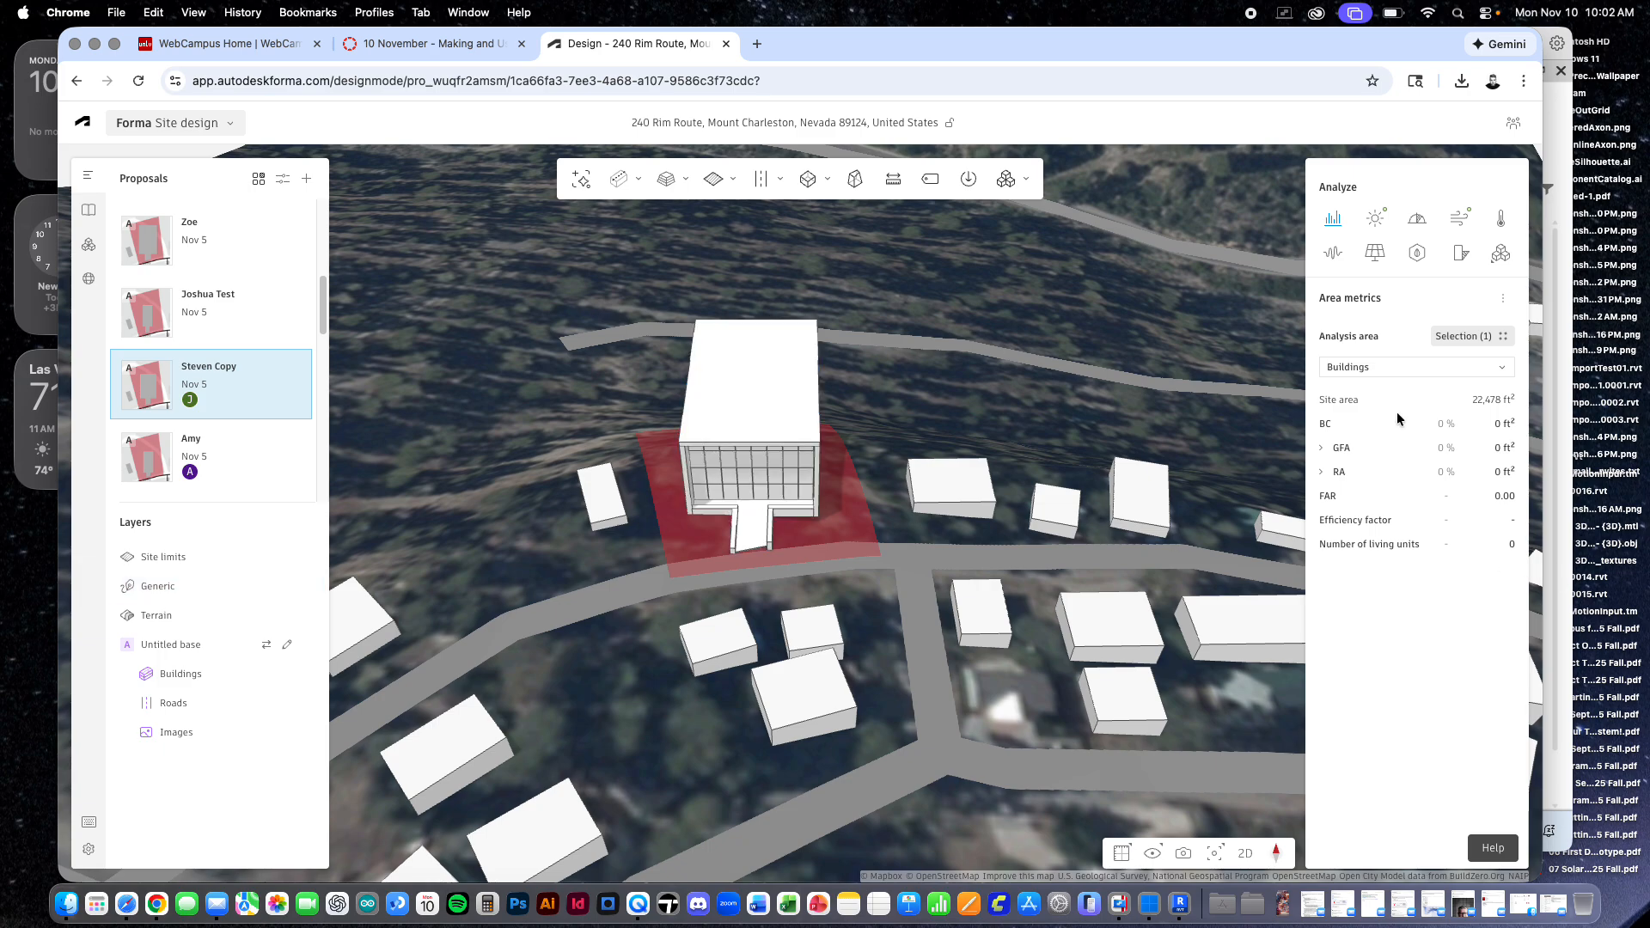
Run the rapid wind analysis and open the saved detailed wind result of November 5 at 11:02 AM
left_click(1459, 218)
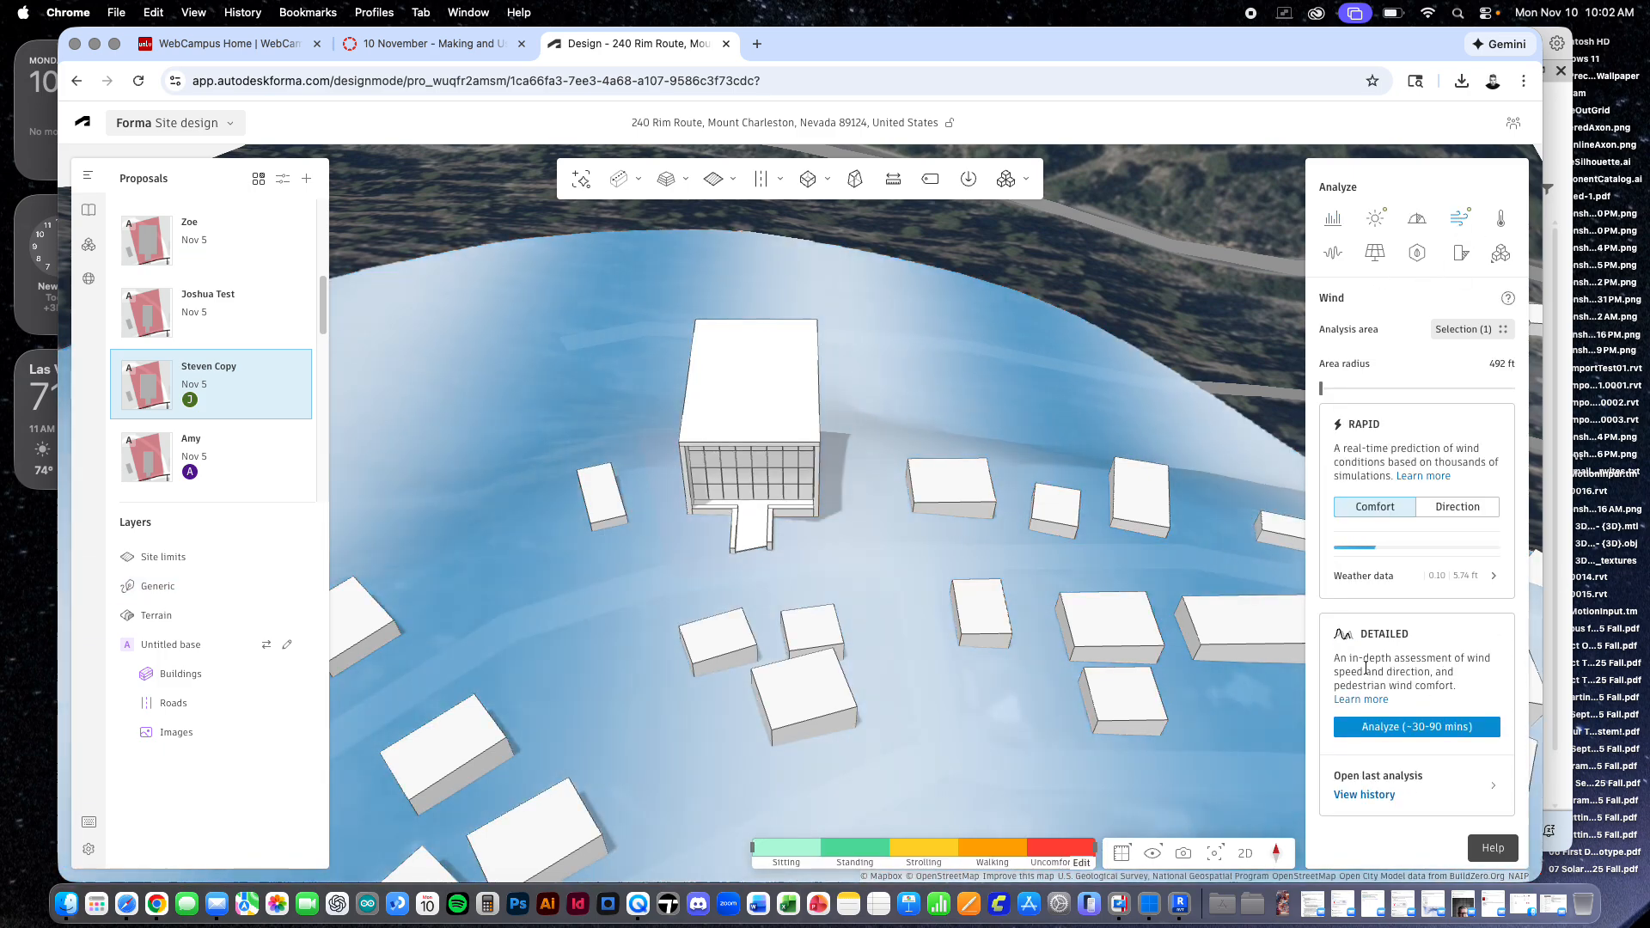
left_click(1368, 808)
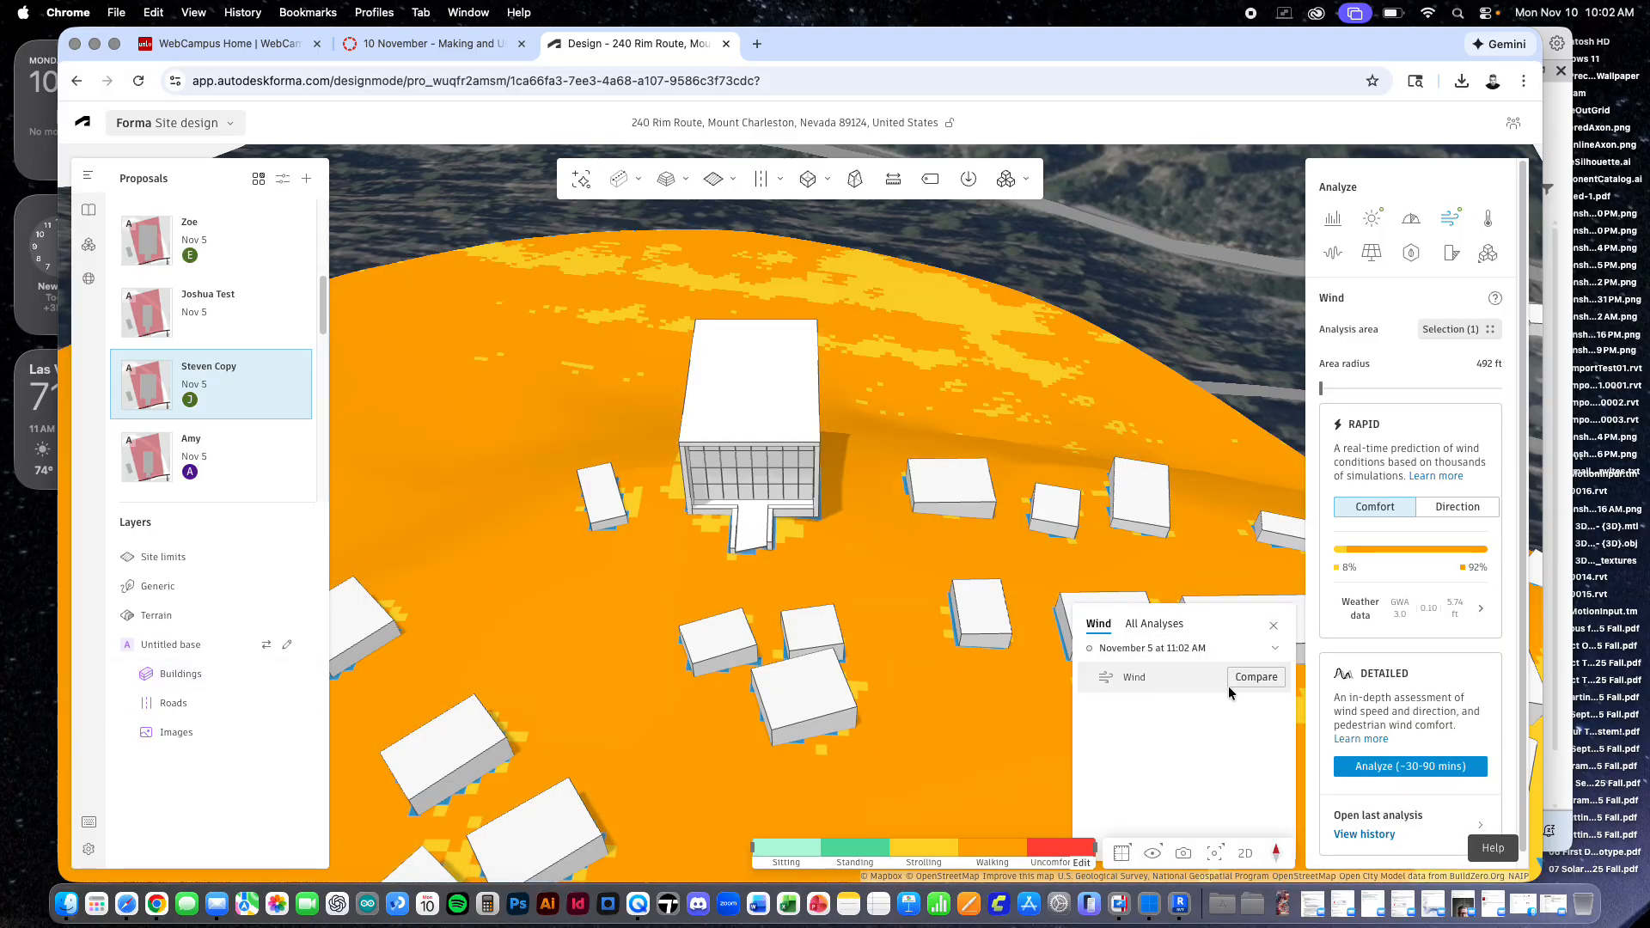
left_click(1186, 685)
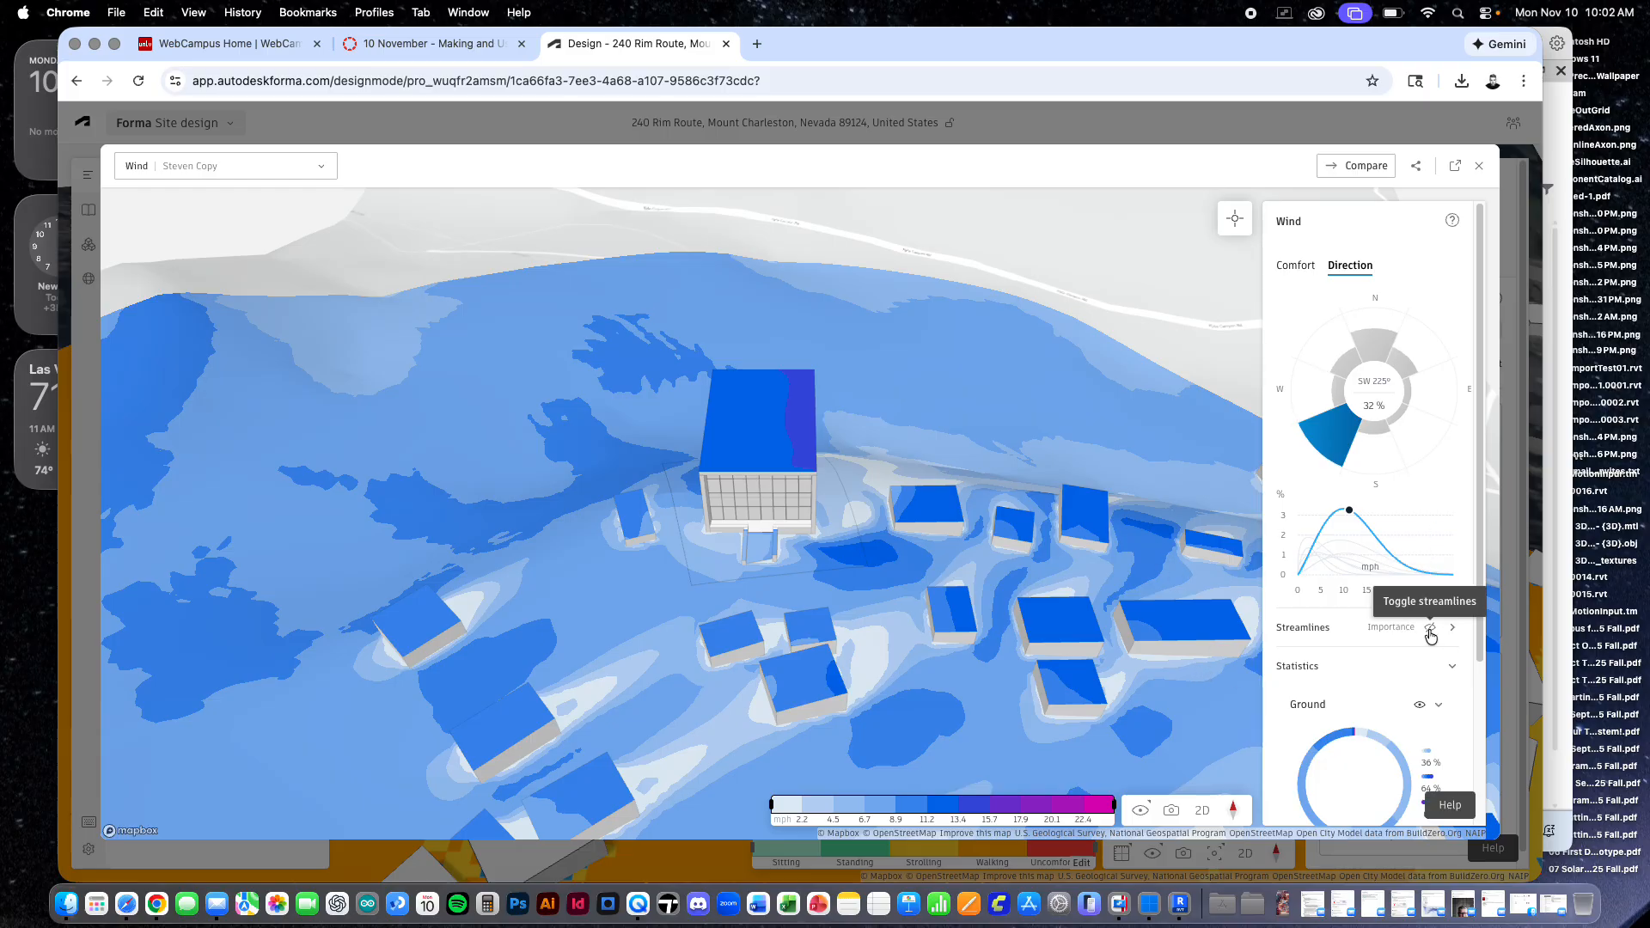
Show the detailed wind result for the north (0°) direction with streamlines visible and their amount set to 260
scroll(939, 458, "down", 5)
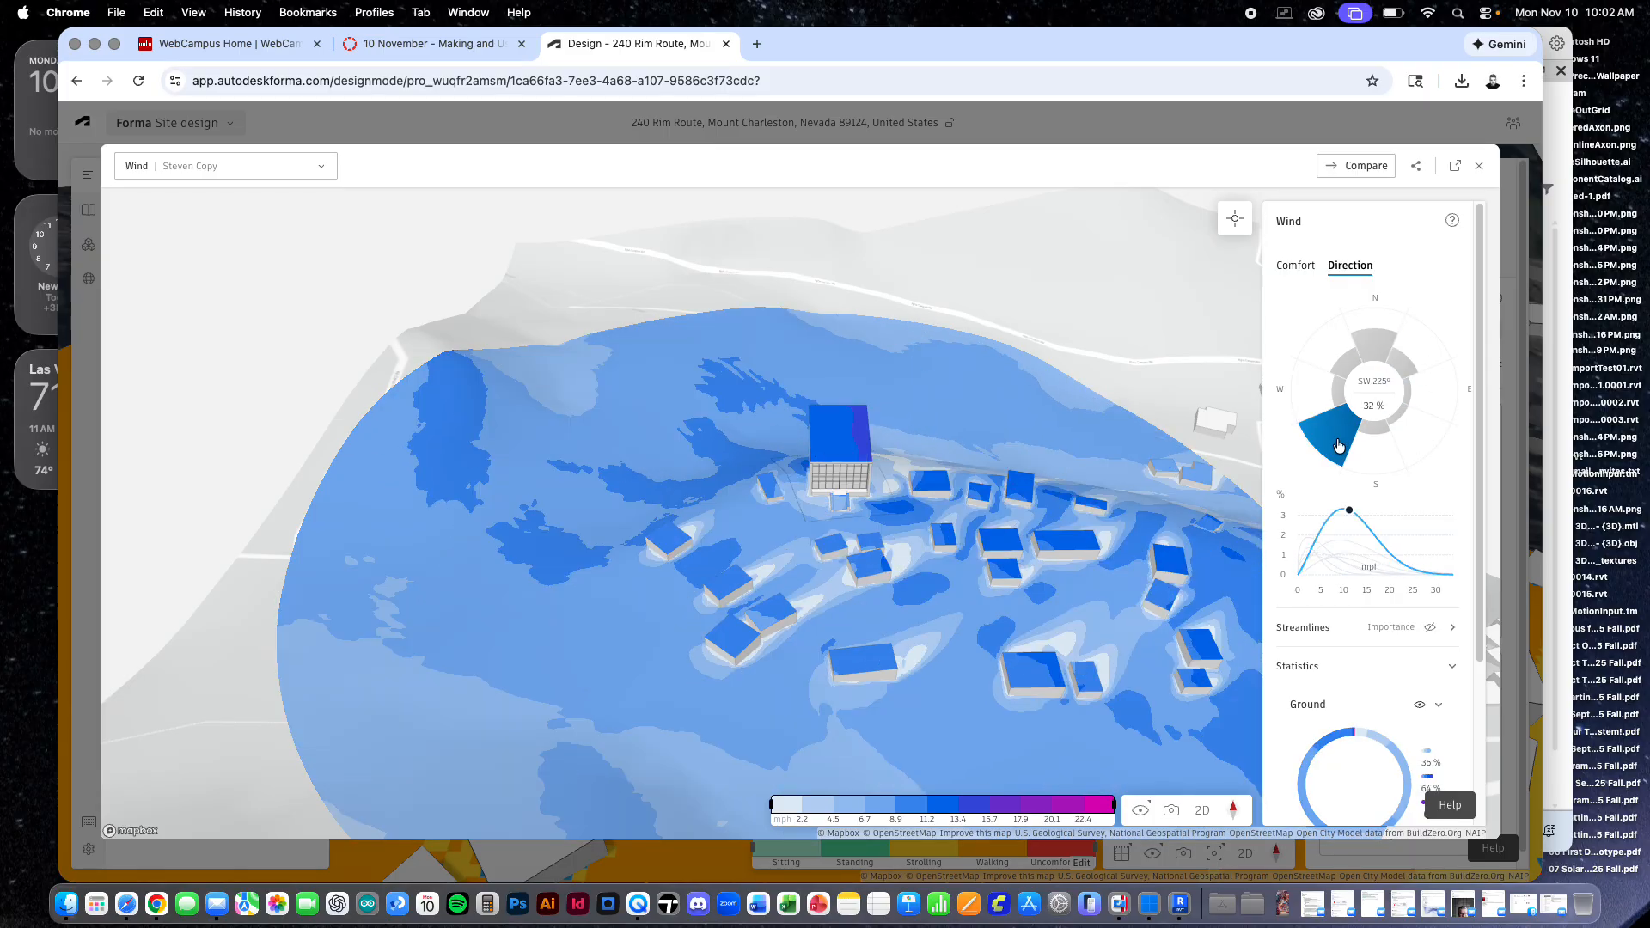
left_click(1383, 357)
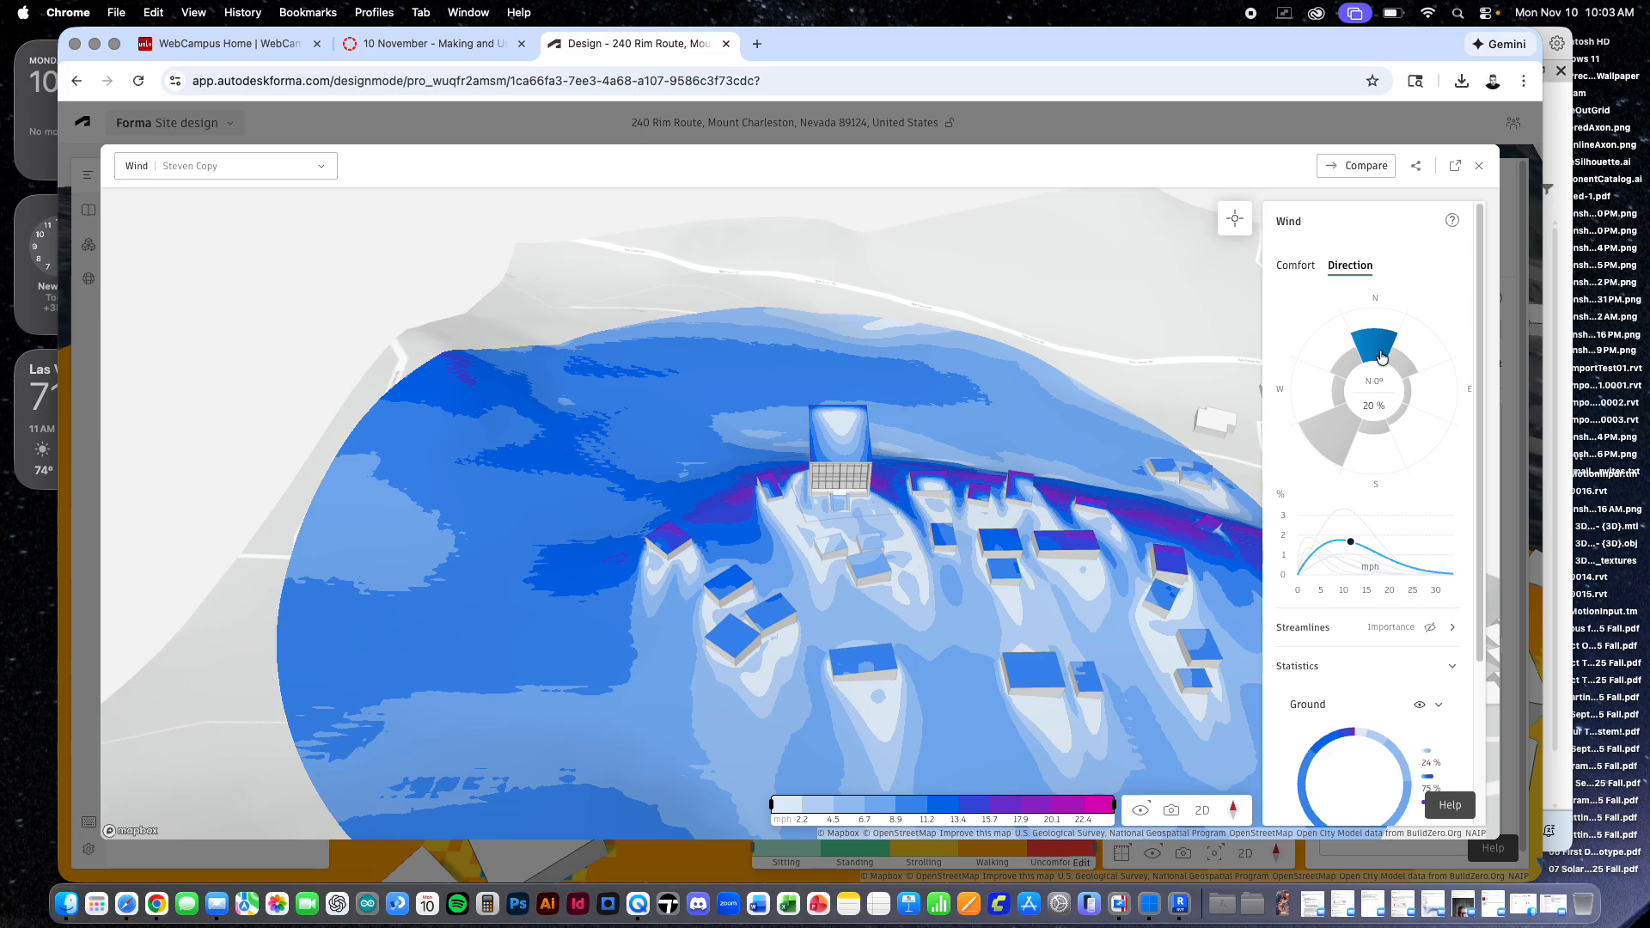
left_click(1430, 629)
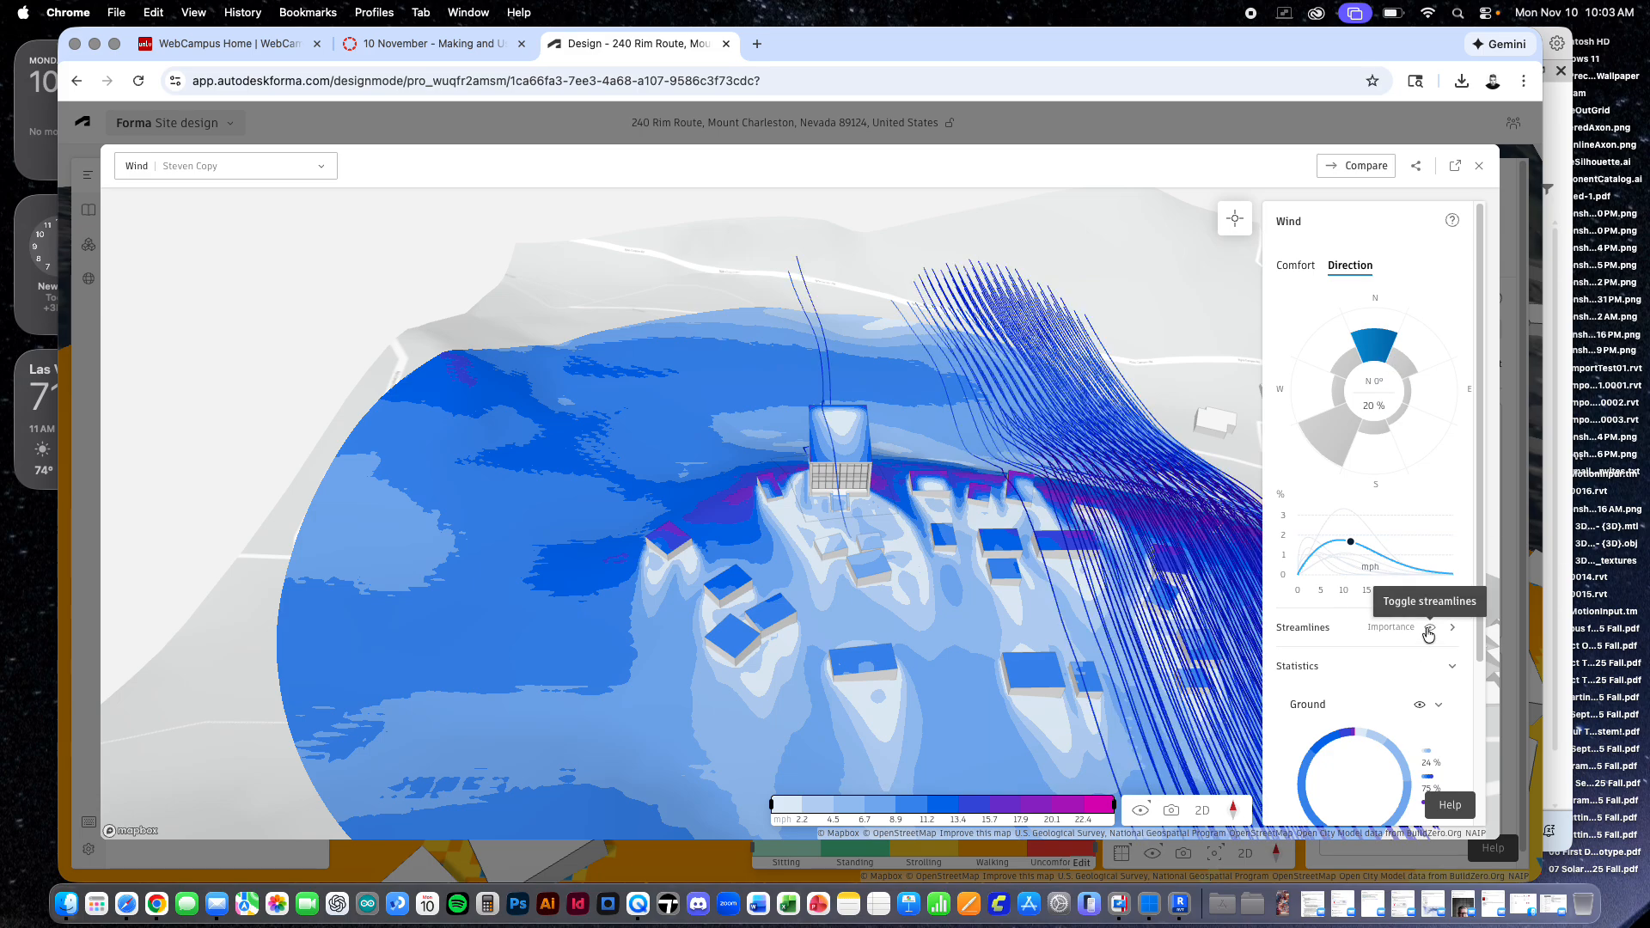
left_click(1391, 631)
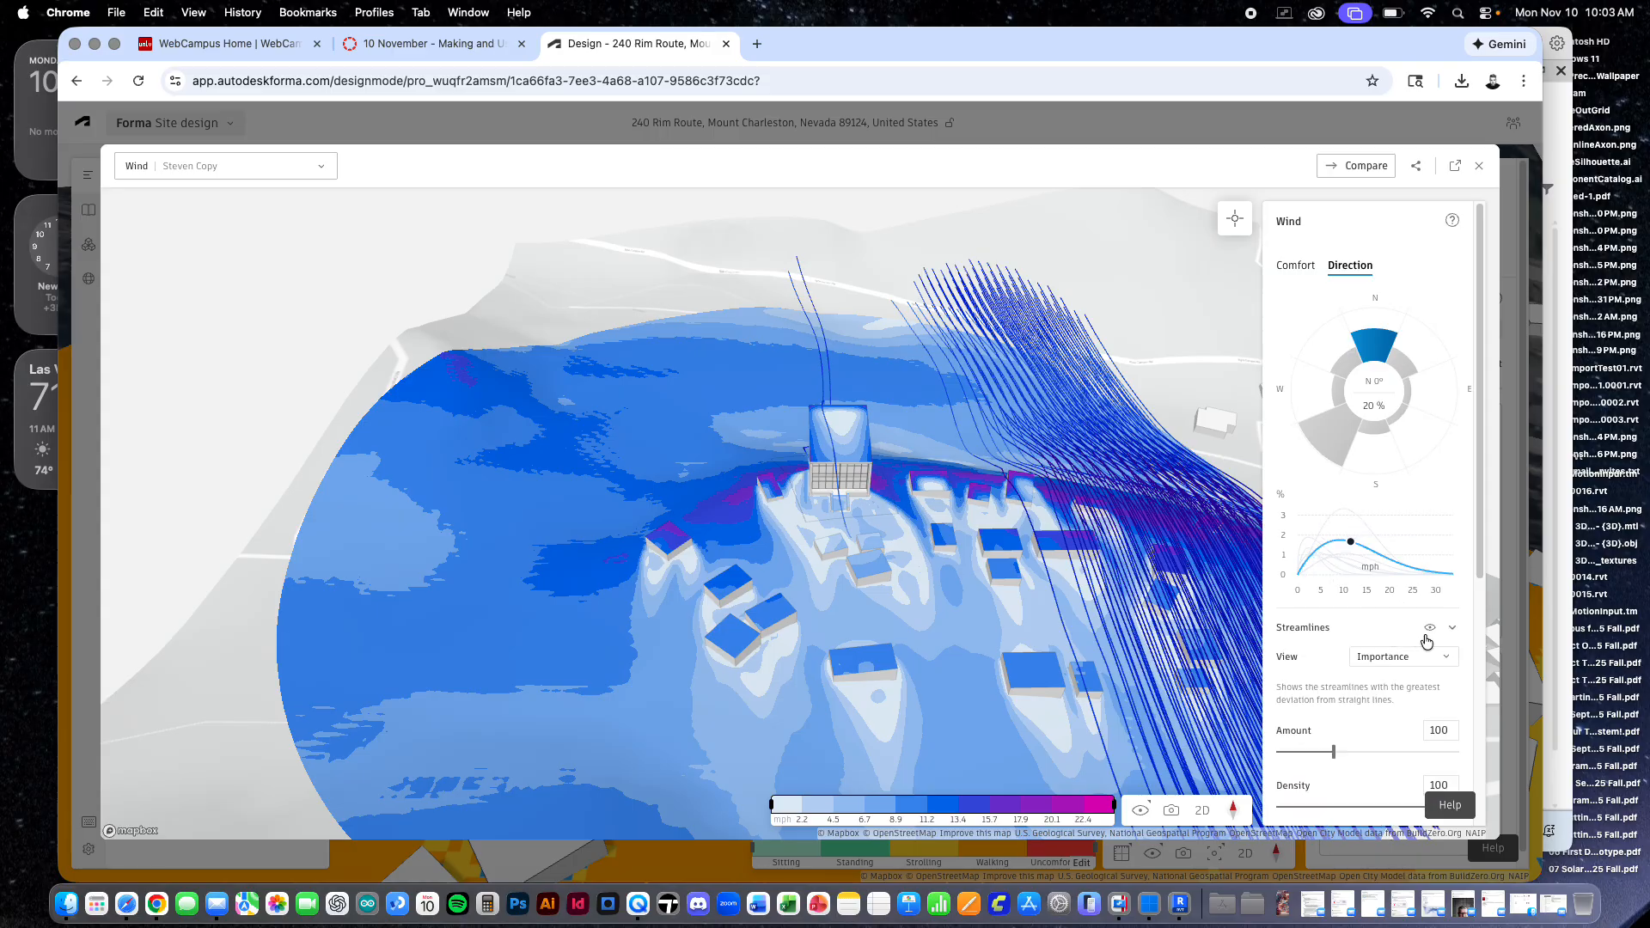
left_click_drag(1373, 751, 1424, 751)
scroll(888, 517, "down", 1)
scroll(885, 516, "down", 1)
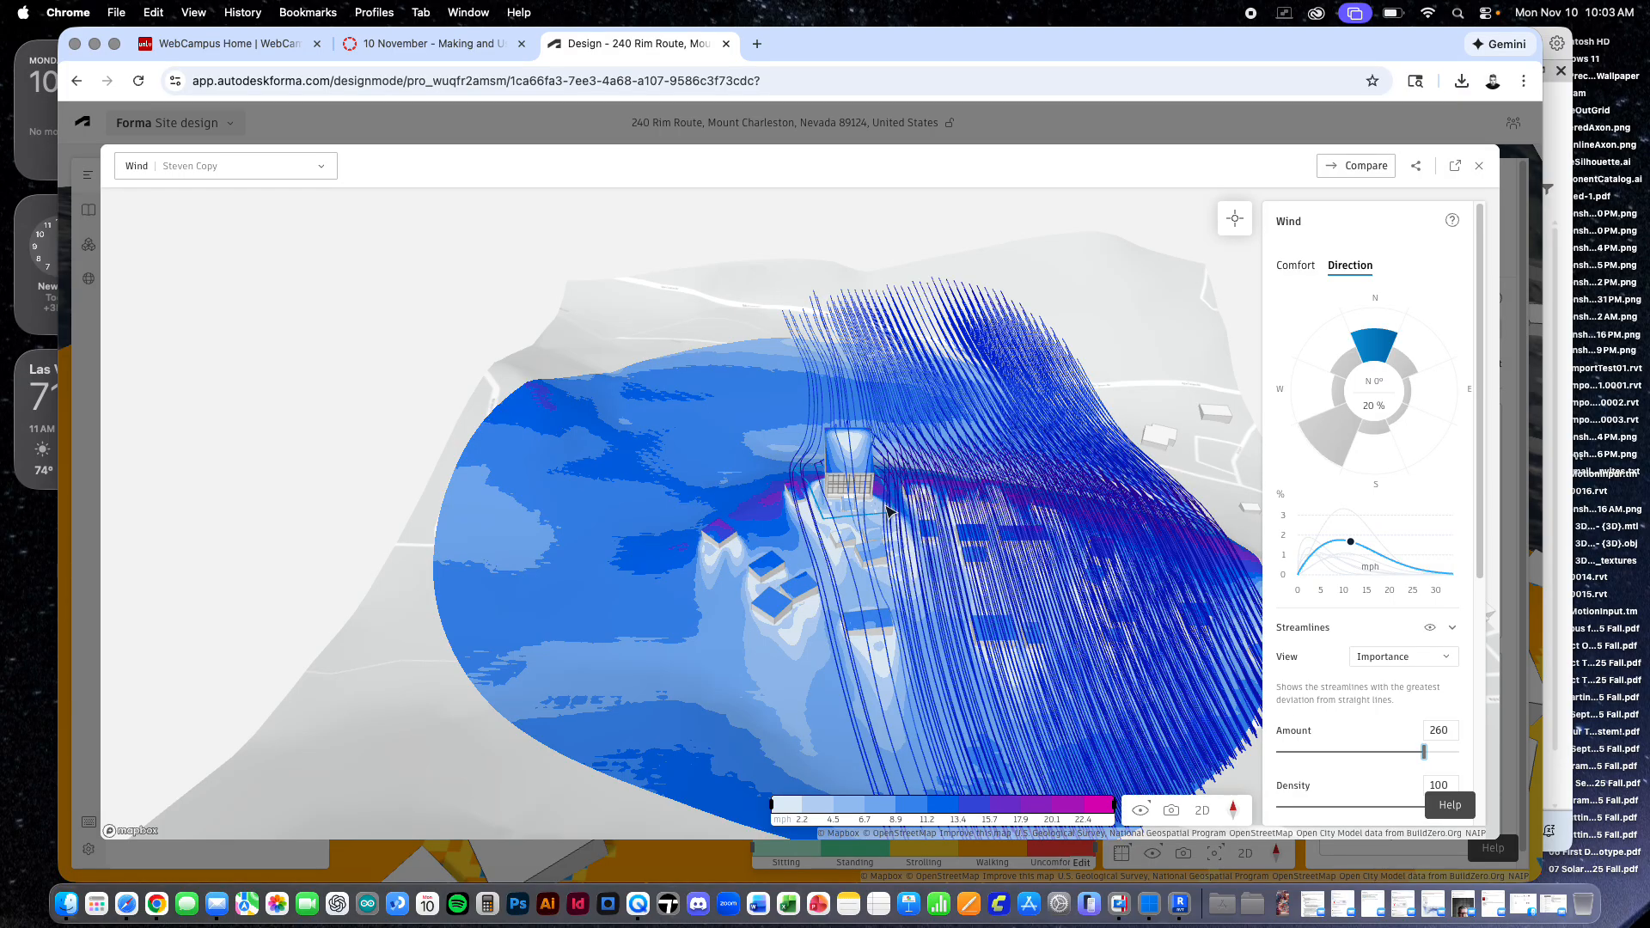
Examine the southwest (225°) wind streamlines around the pavilion from several angles and close the detailed wind result
mouse_move(1367, 552)
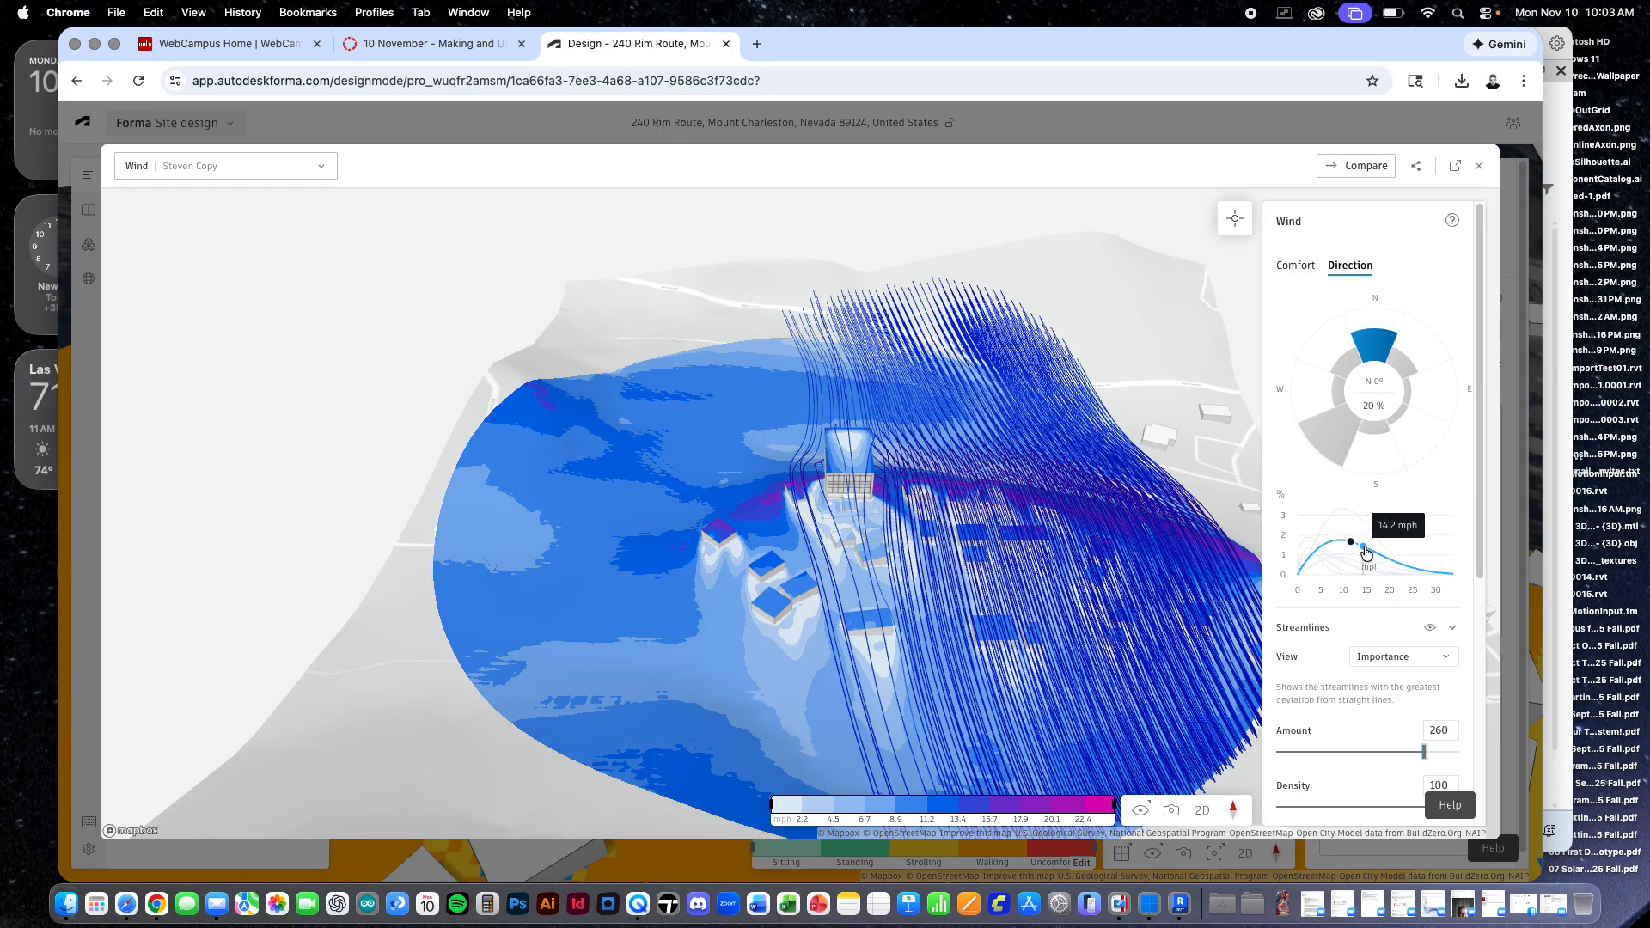
left_click(1328, 436)
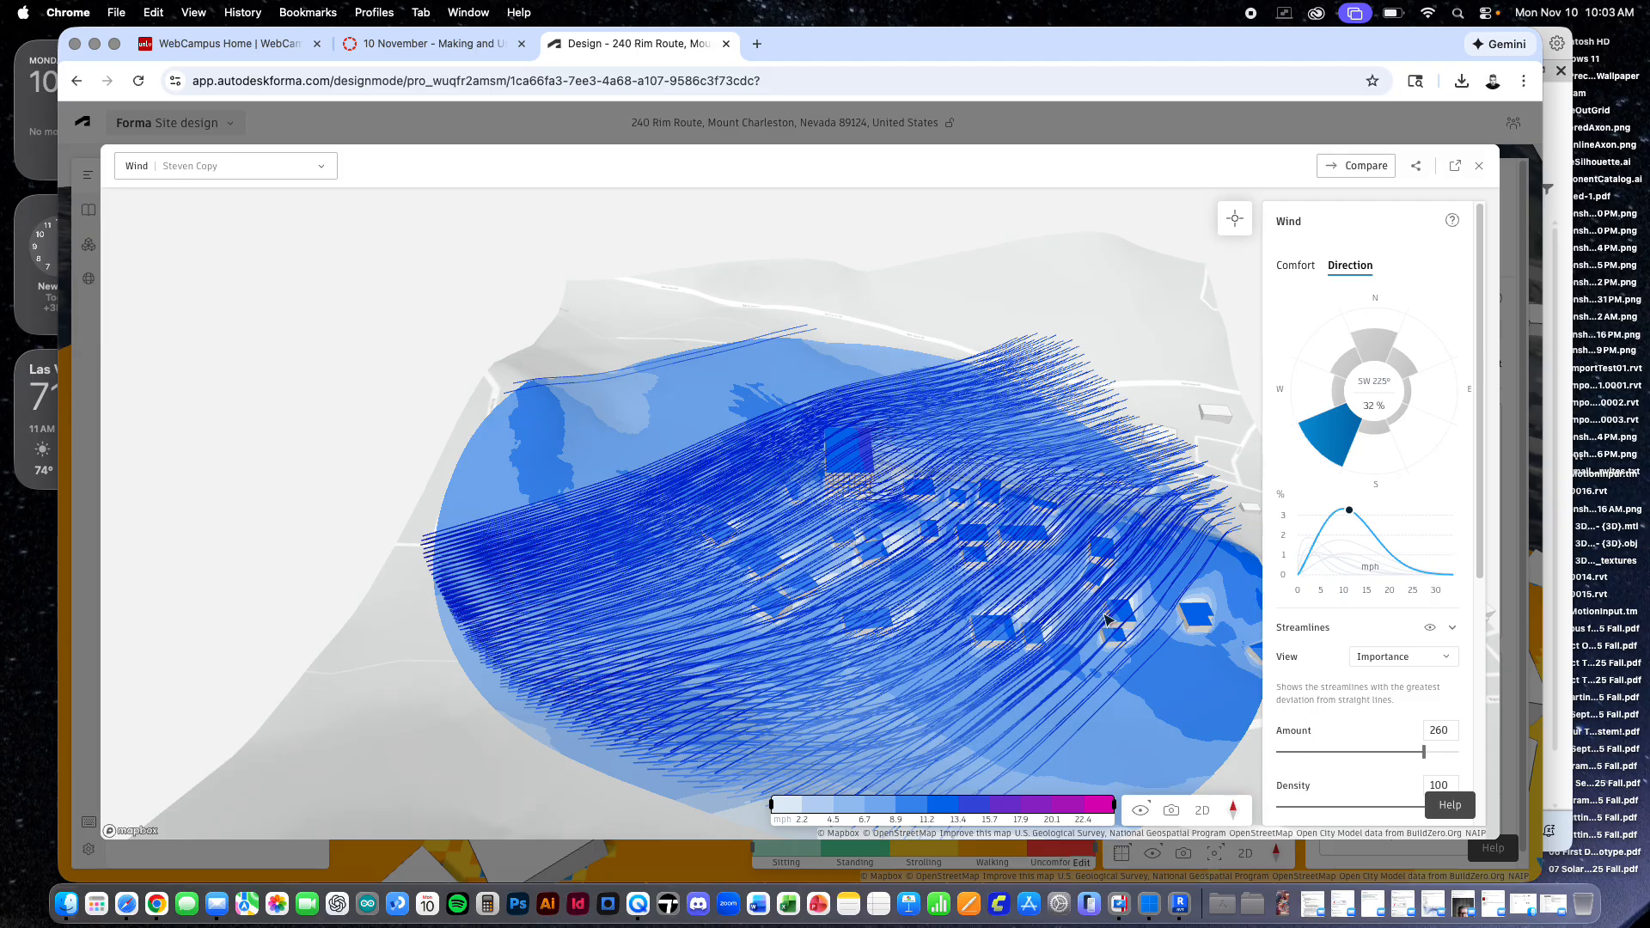
scroll(894, 534, "down", 2)
scroll(894, 534, "up", 5)
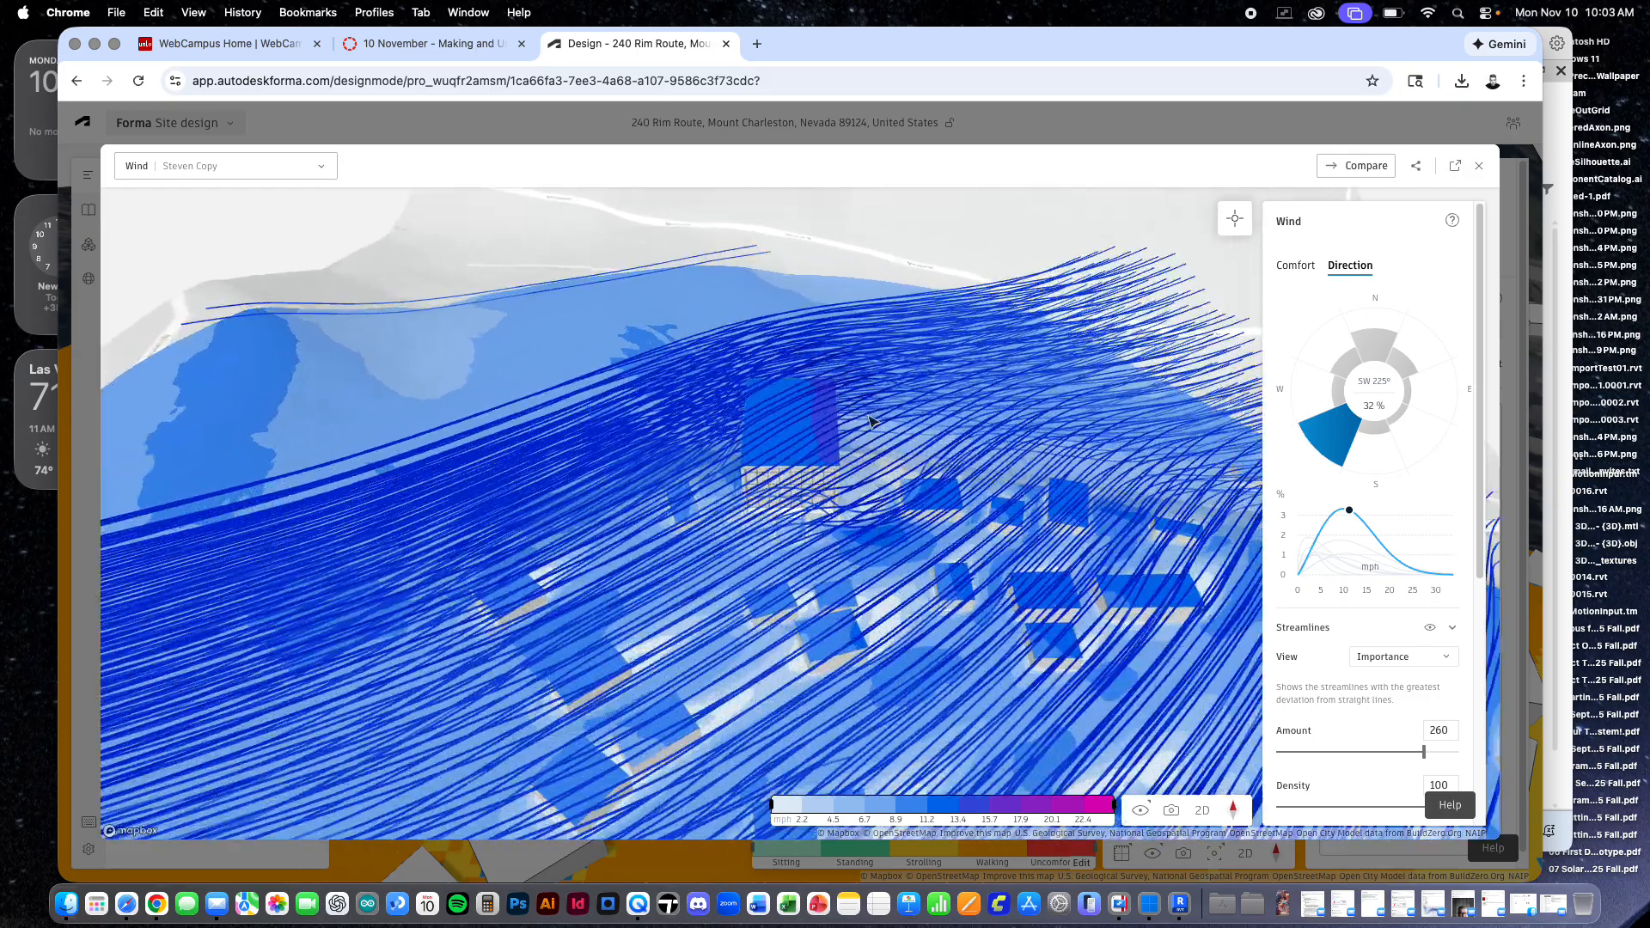
right_click_drag(987, 459, 832, 431)
left_click_drag(833, 430, 945, 513)
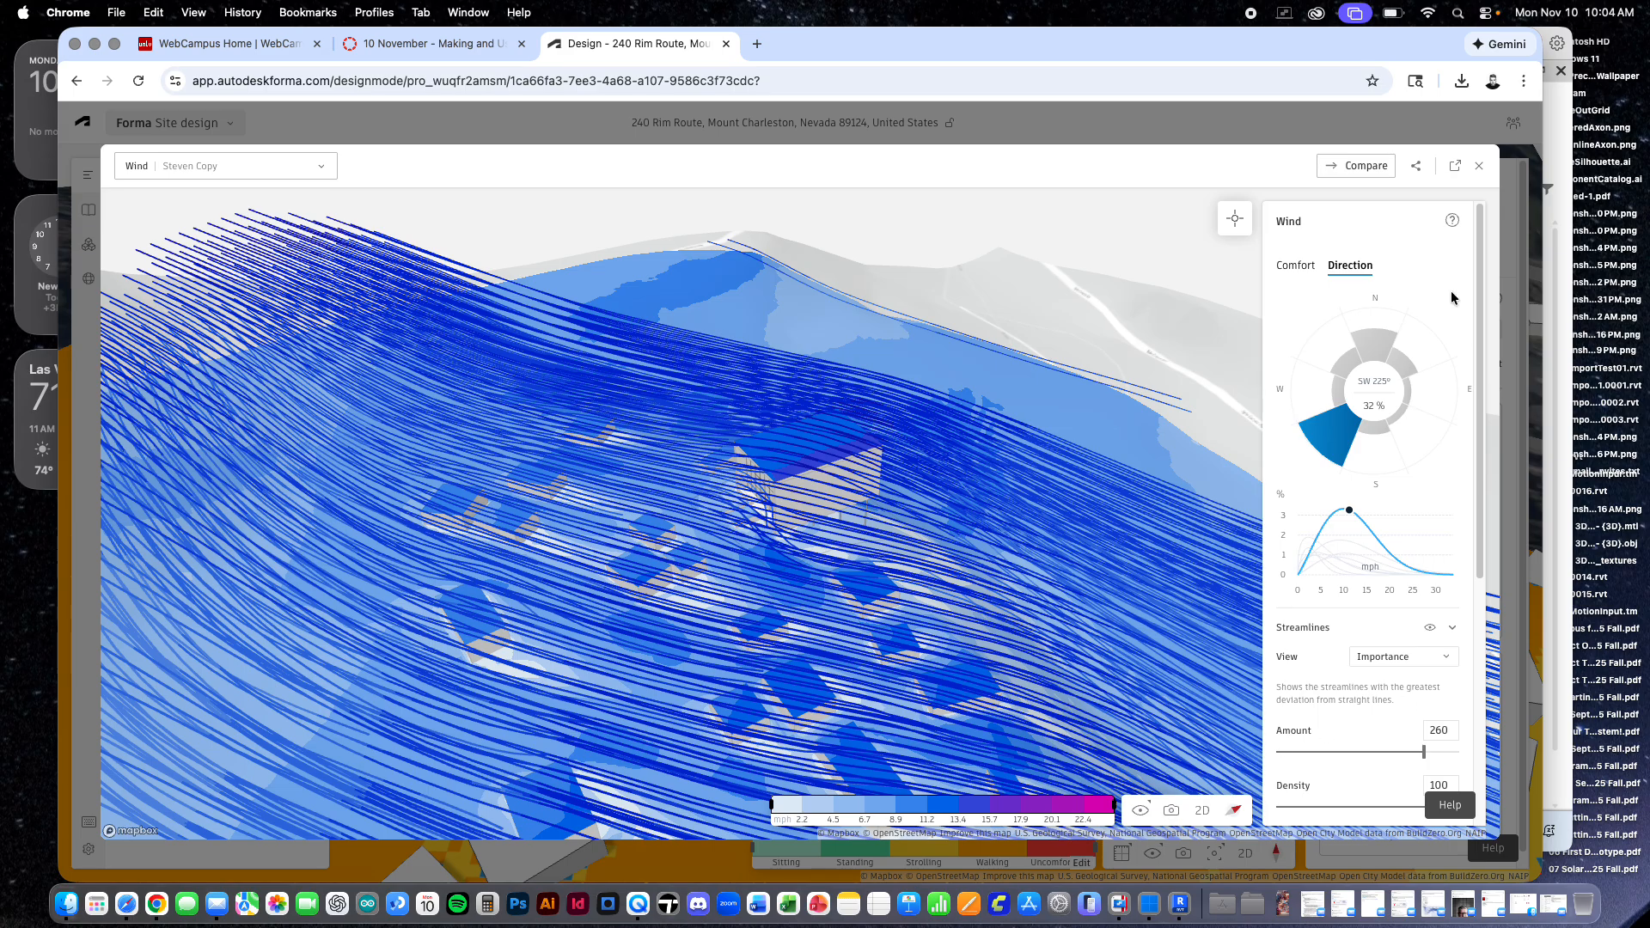
left_click(1478, 169)
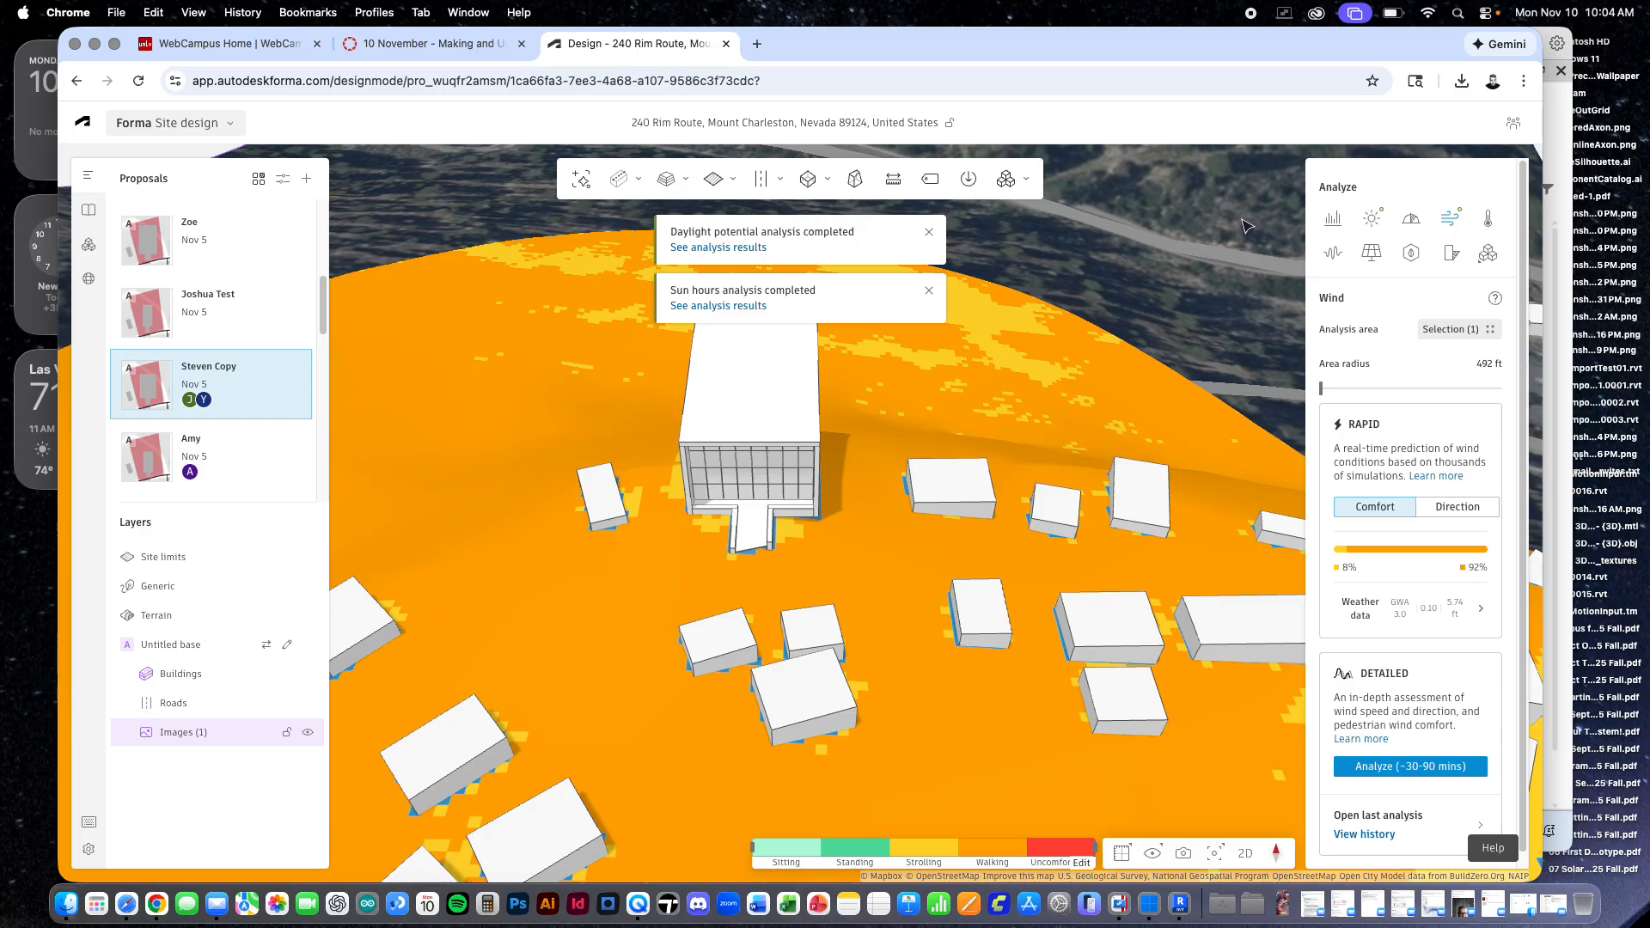
Dismiss the daylight potential and sun hours notifications and close the Forma site design page
left_click(933, 285)
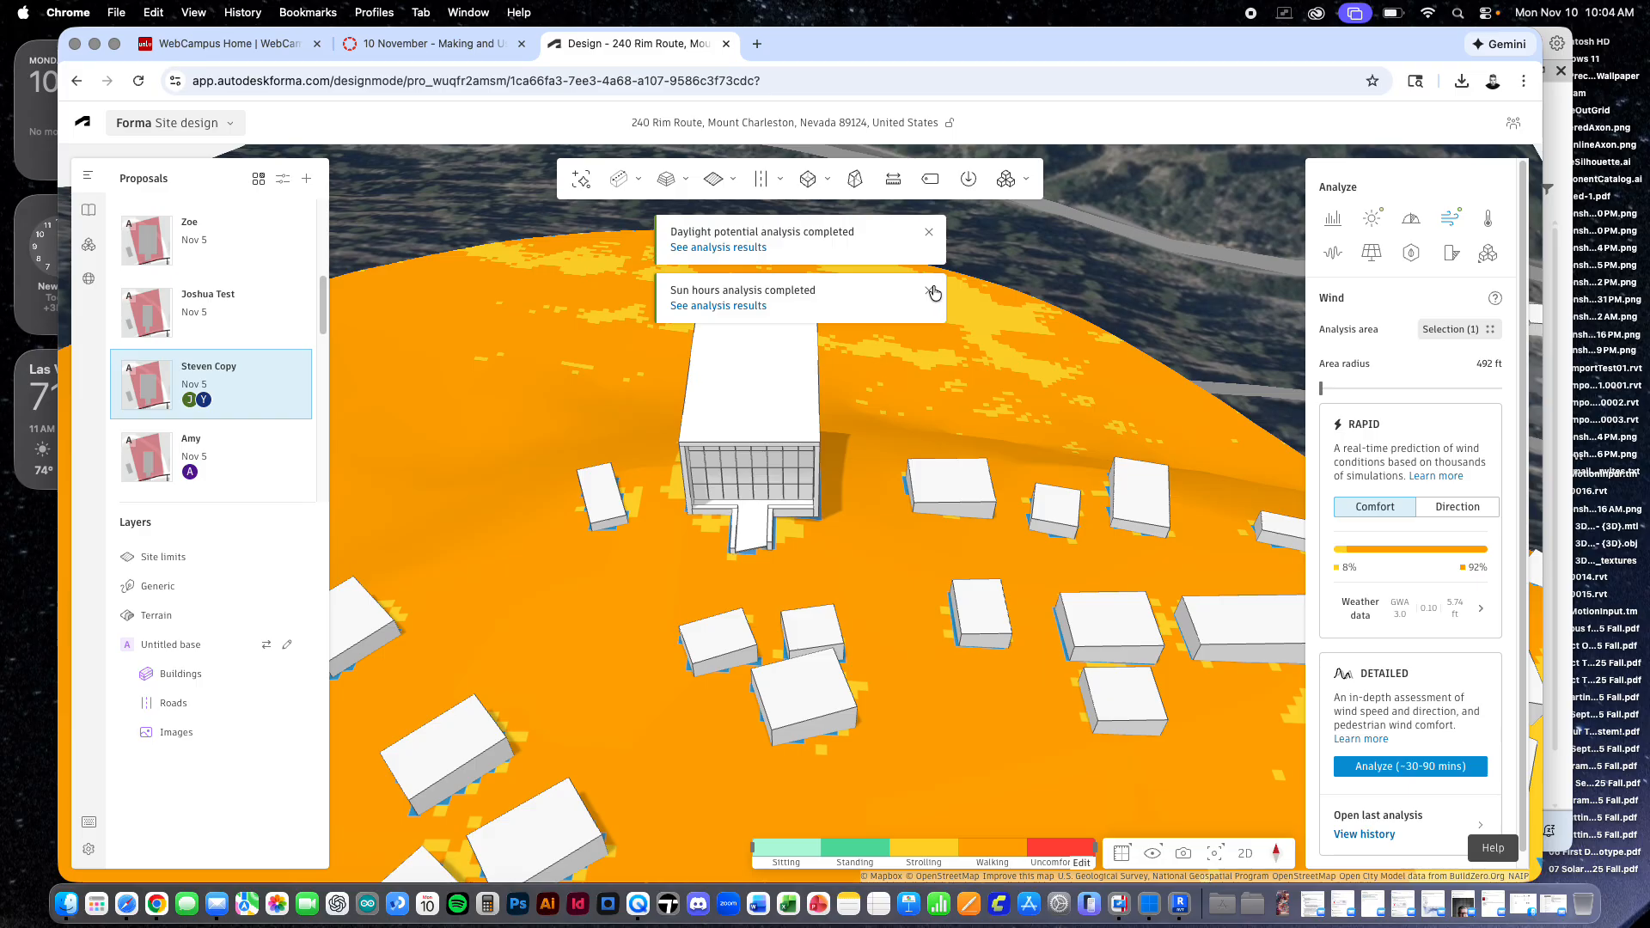
left_click(929, 289)
left_click(929, 232)
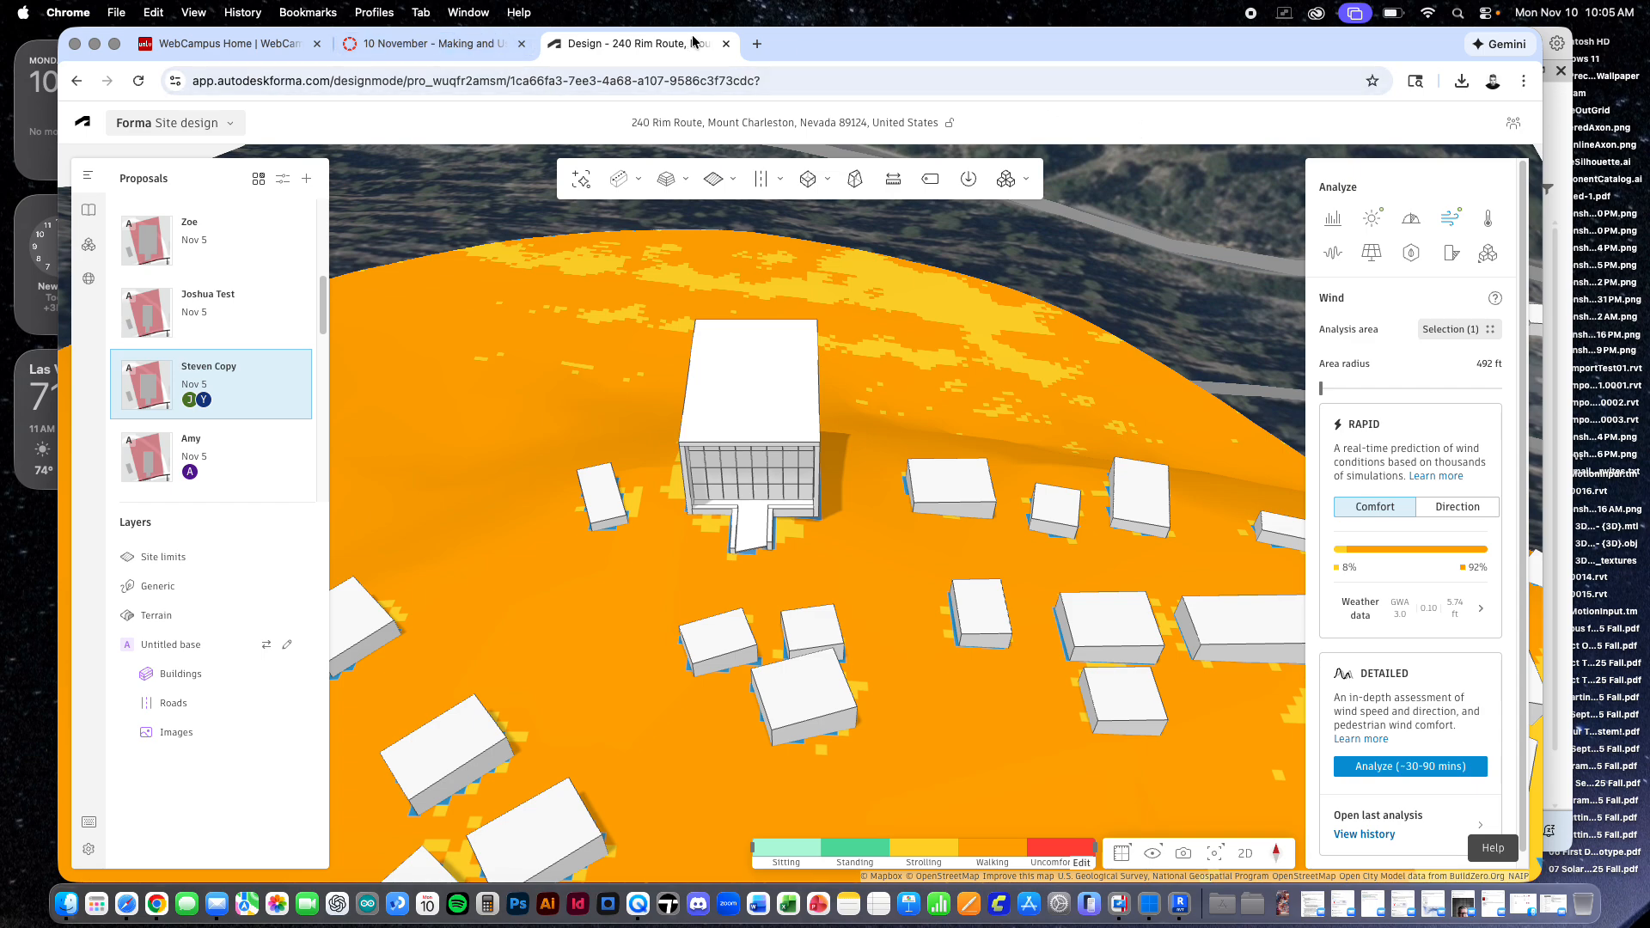
left_click(724, 45)
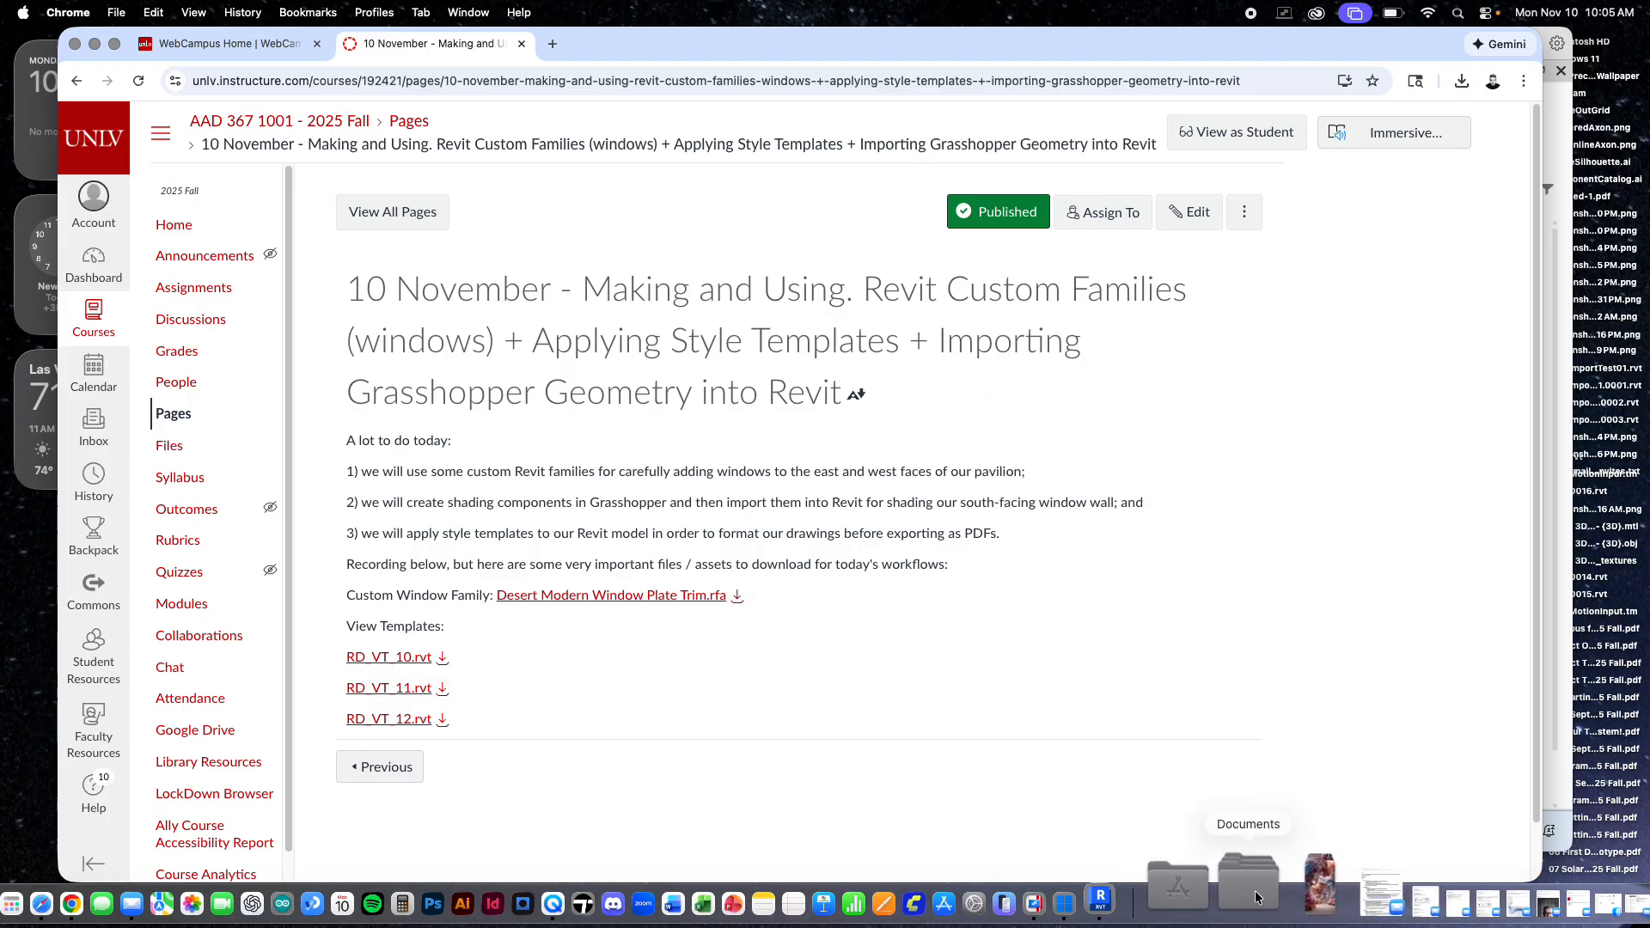
Switch to Finder and inspect the files in the Documents folder's Revit Assets folder and its Templates subfolder
left_click(1278, 894)
left_click(1534, 768)
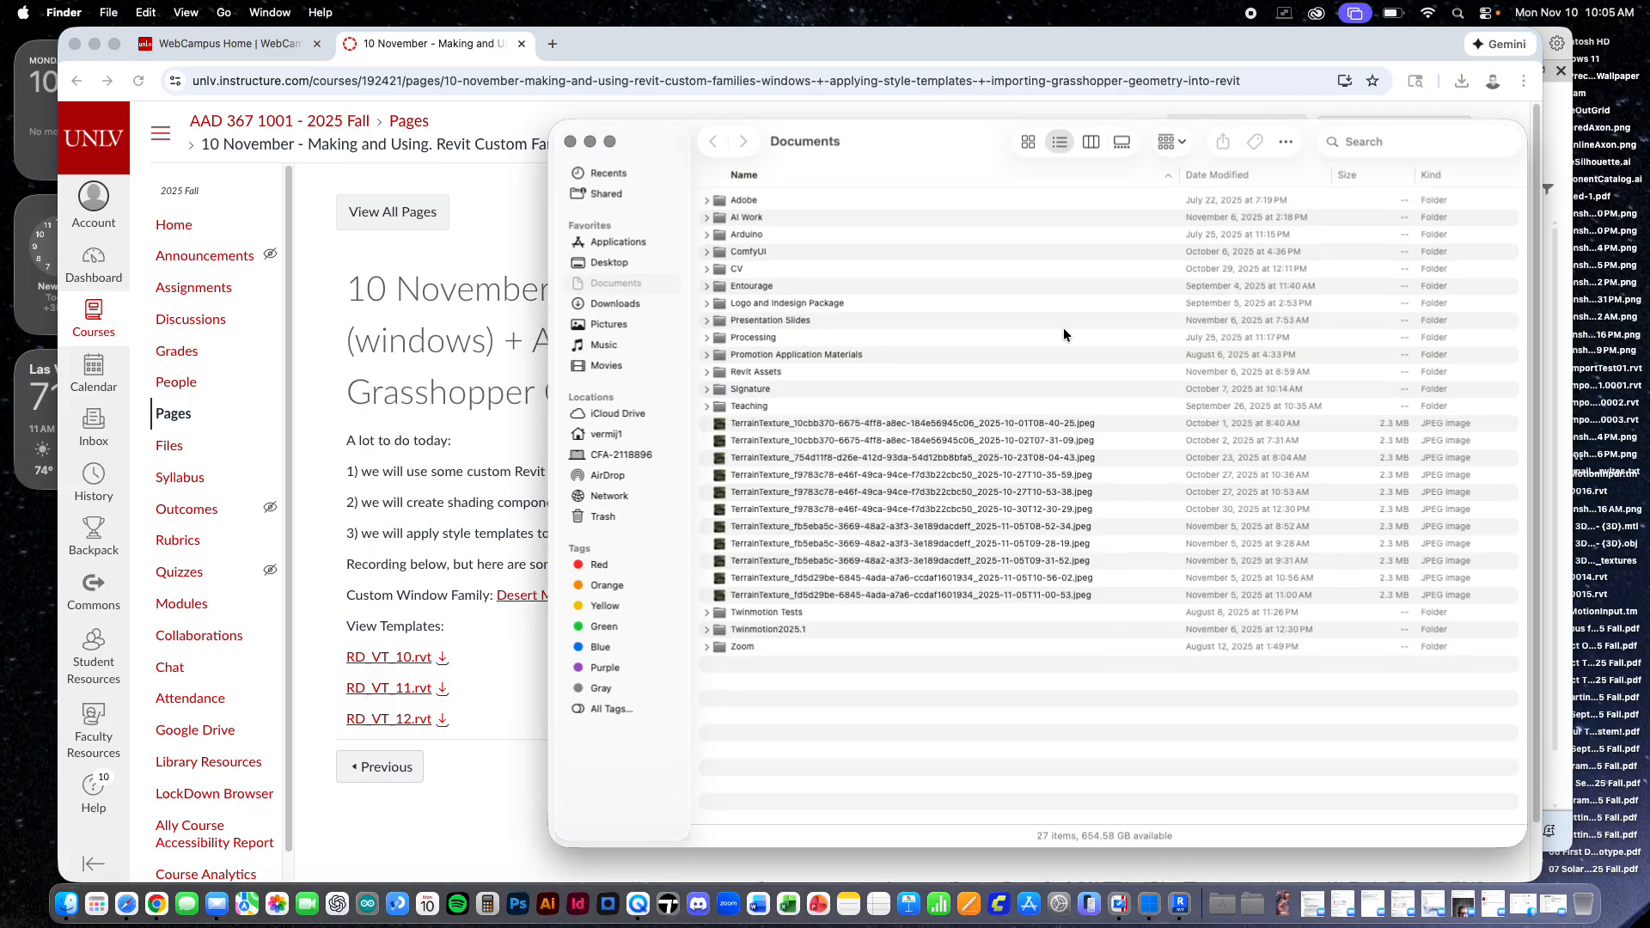
left_click_drag(936, 133, 1006, 107)
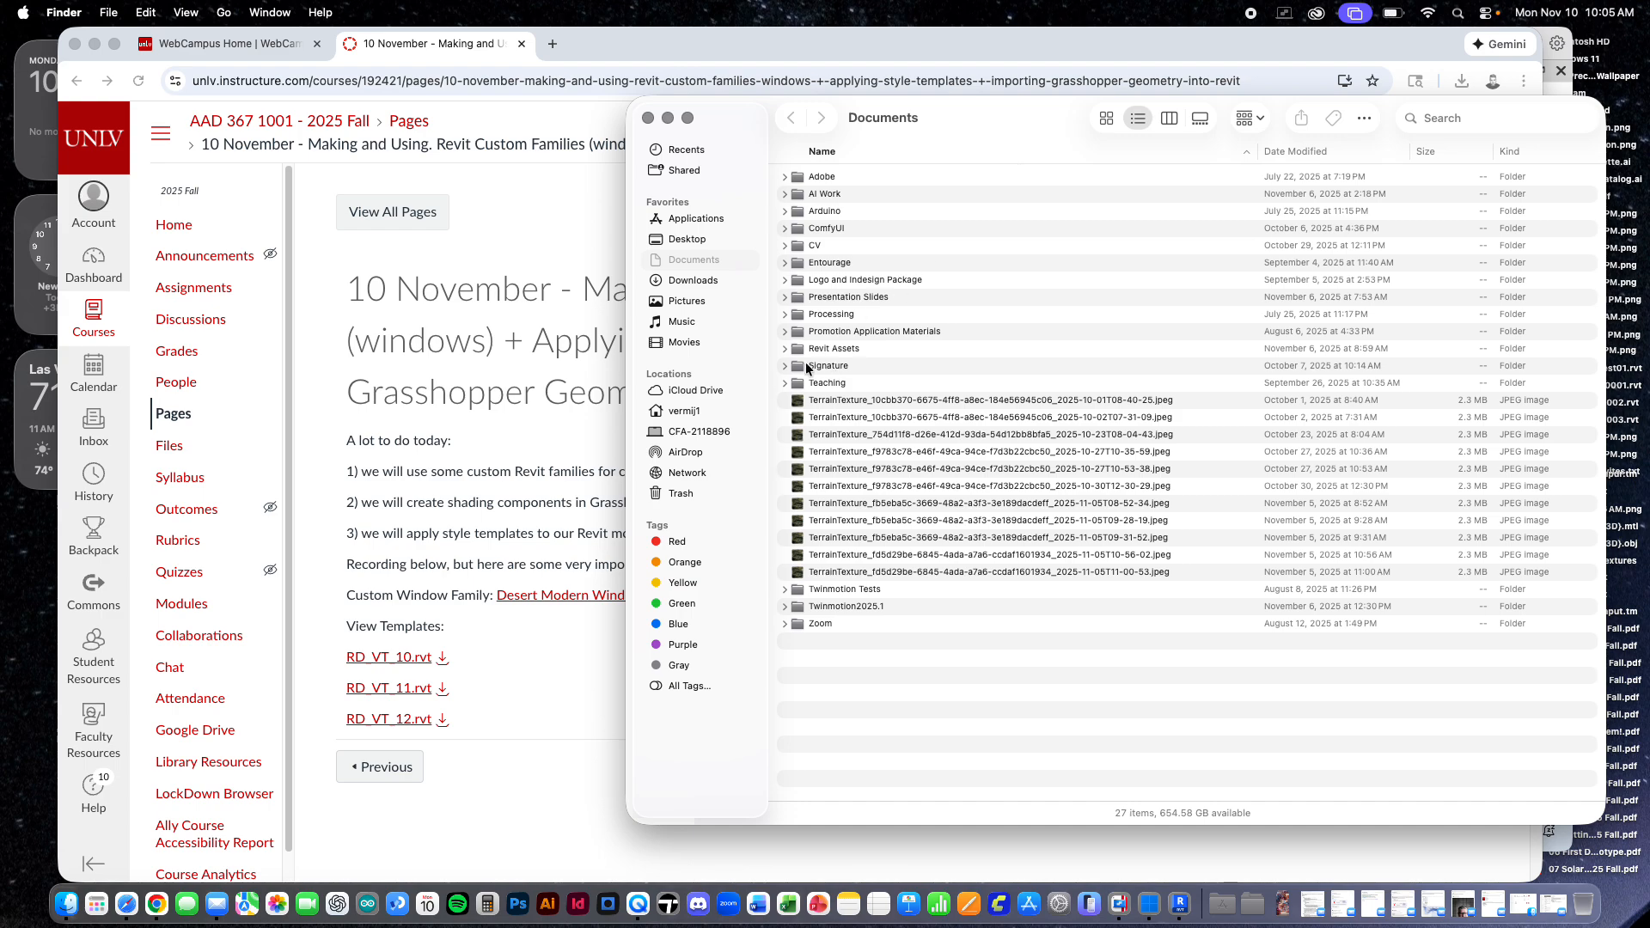
double_click(796, 349)
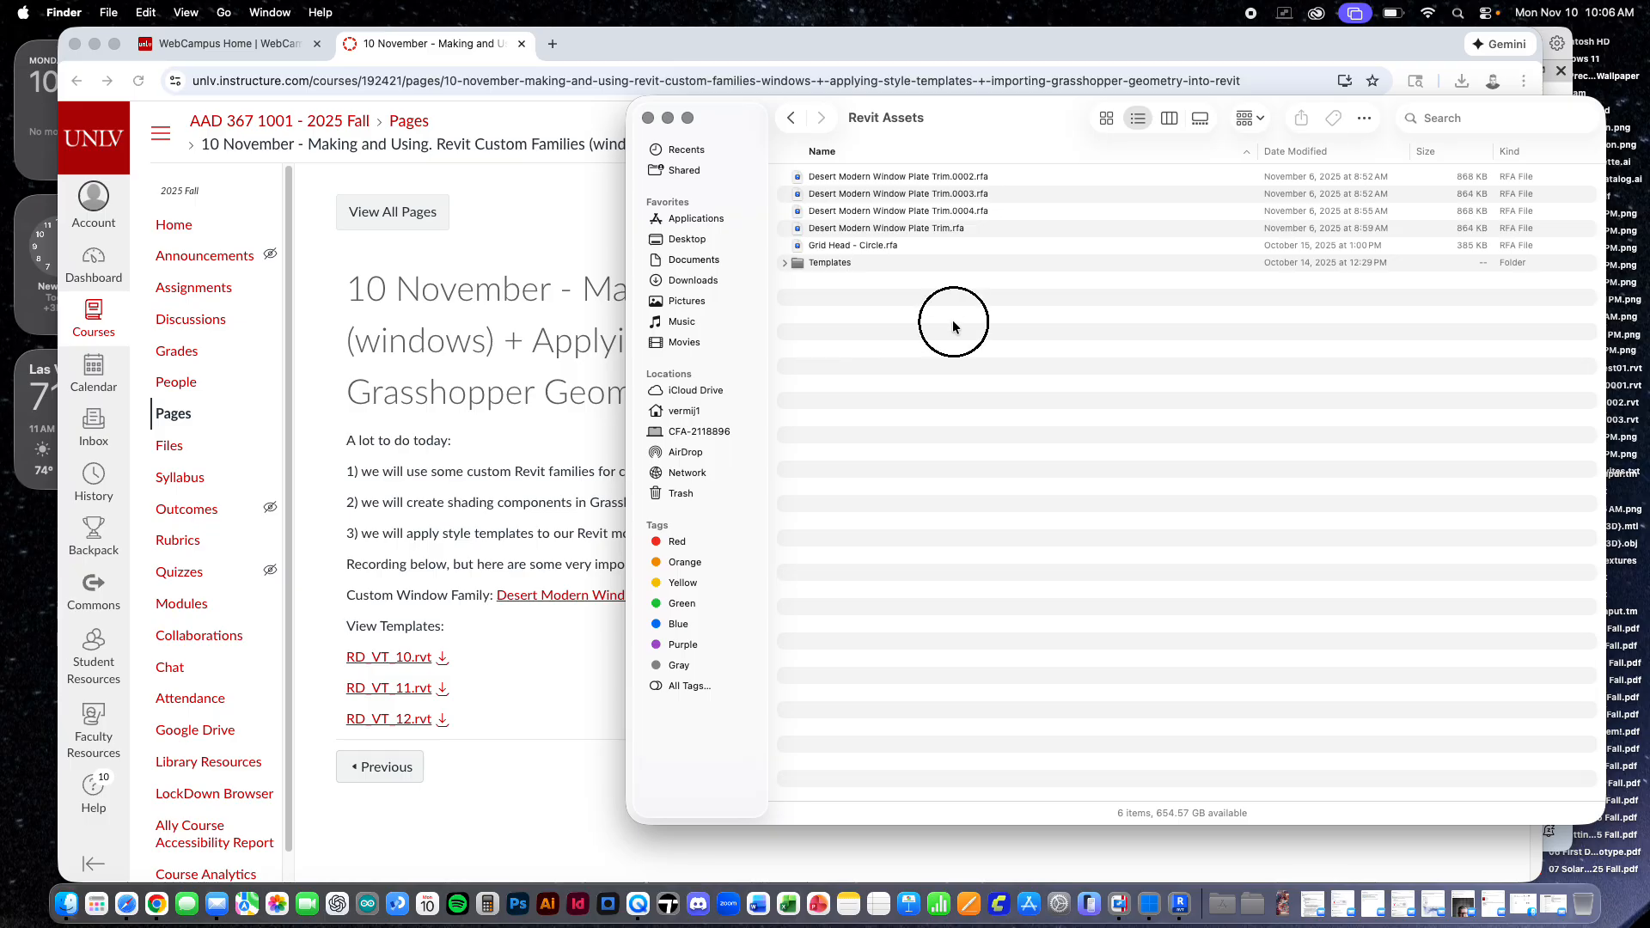
double_click(798, 265)
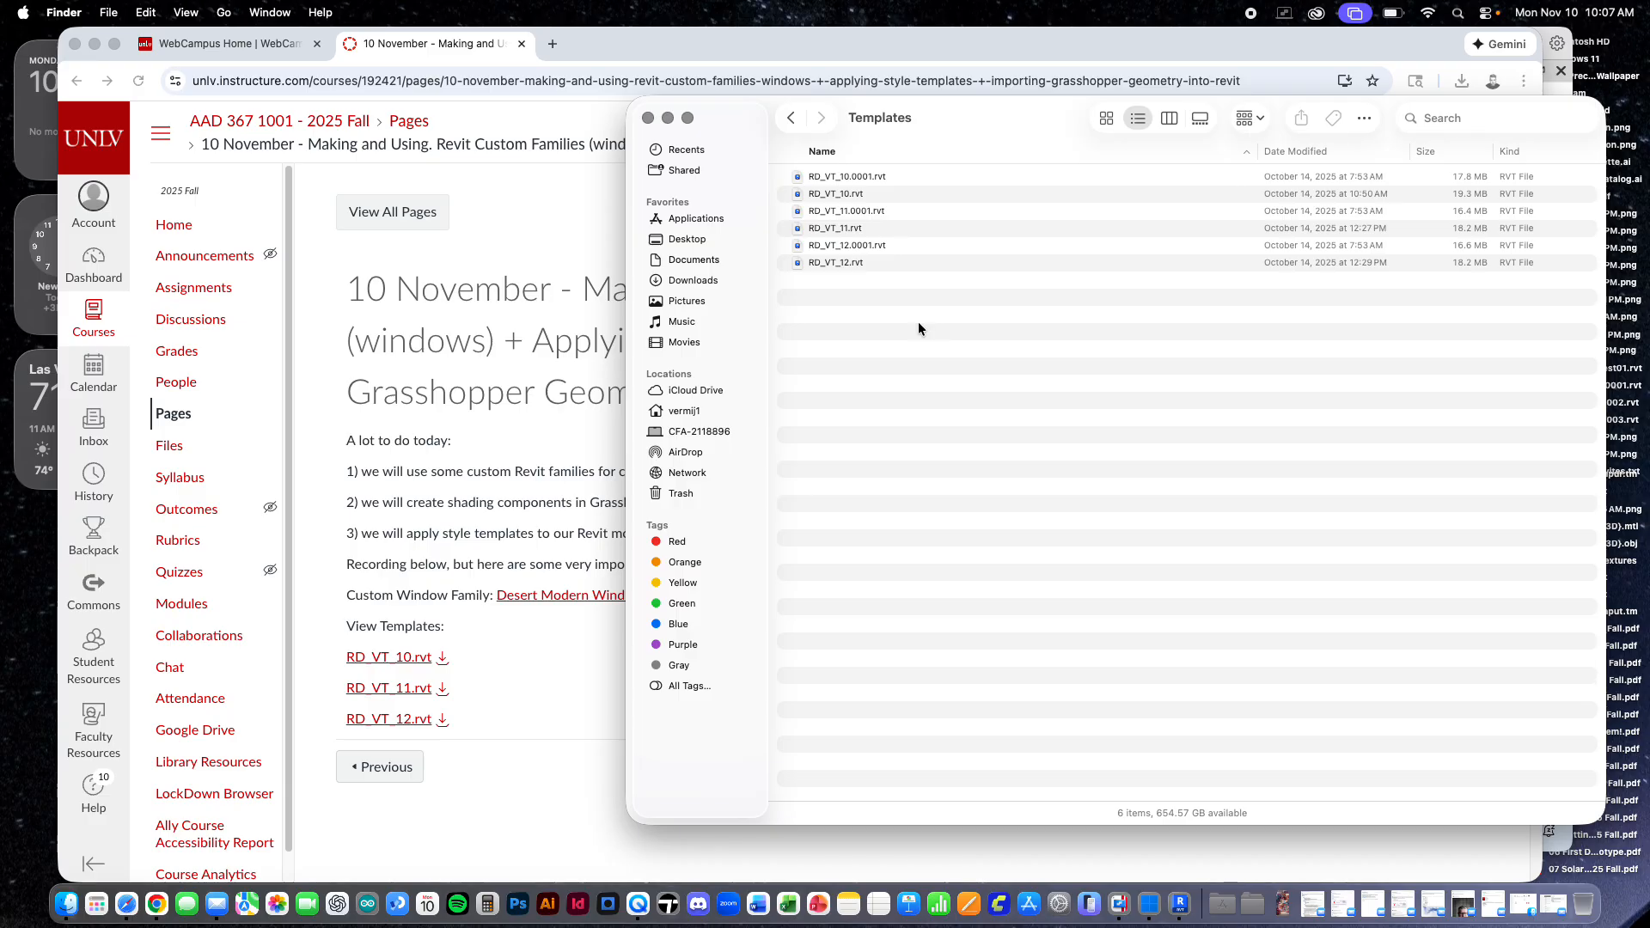
left_click(790, 118)
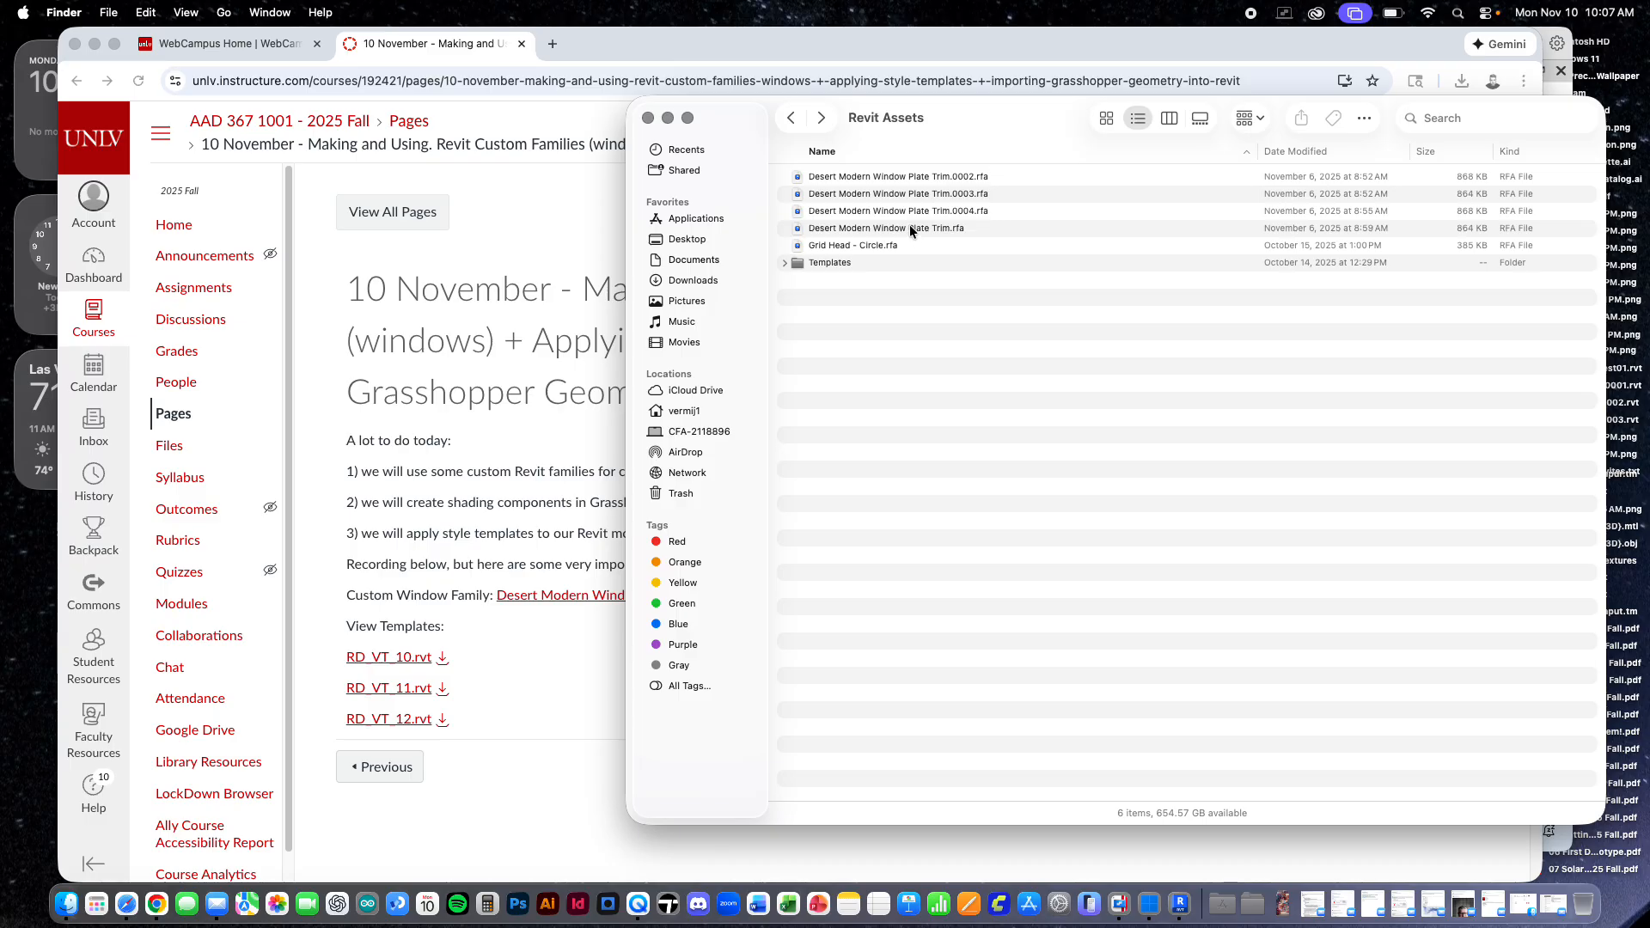
left_click(649, 120)
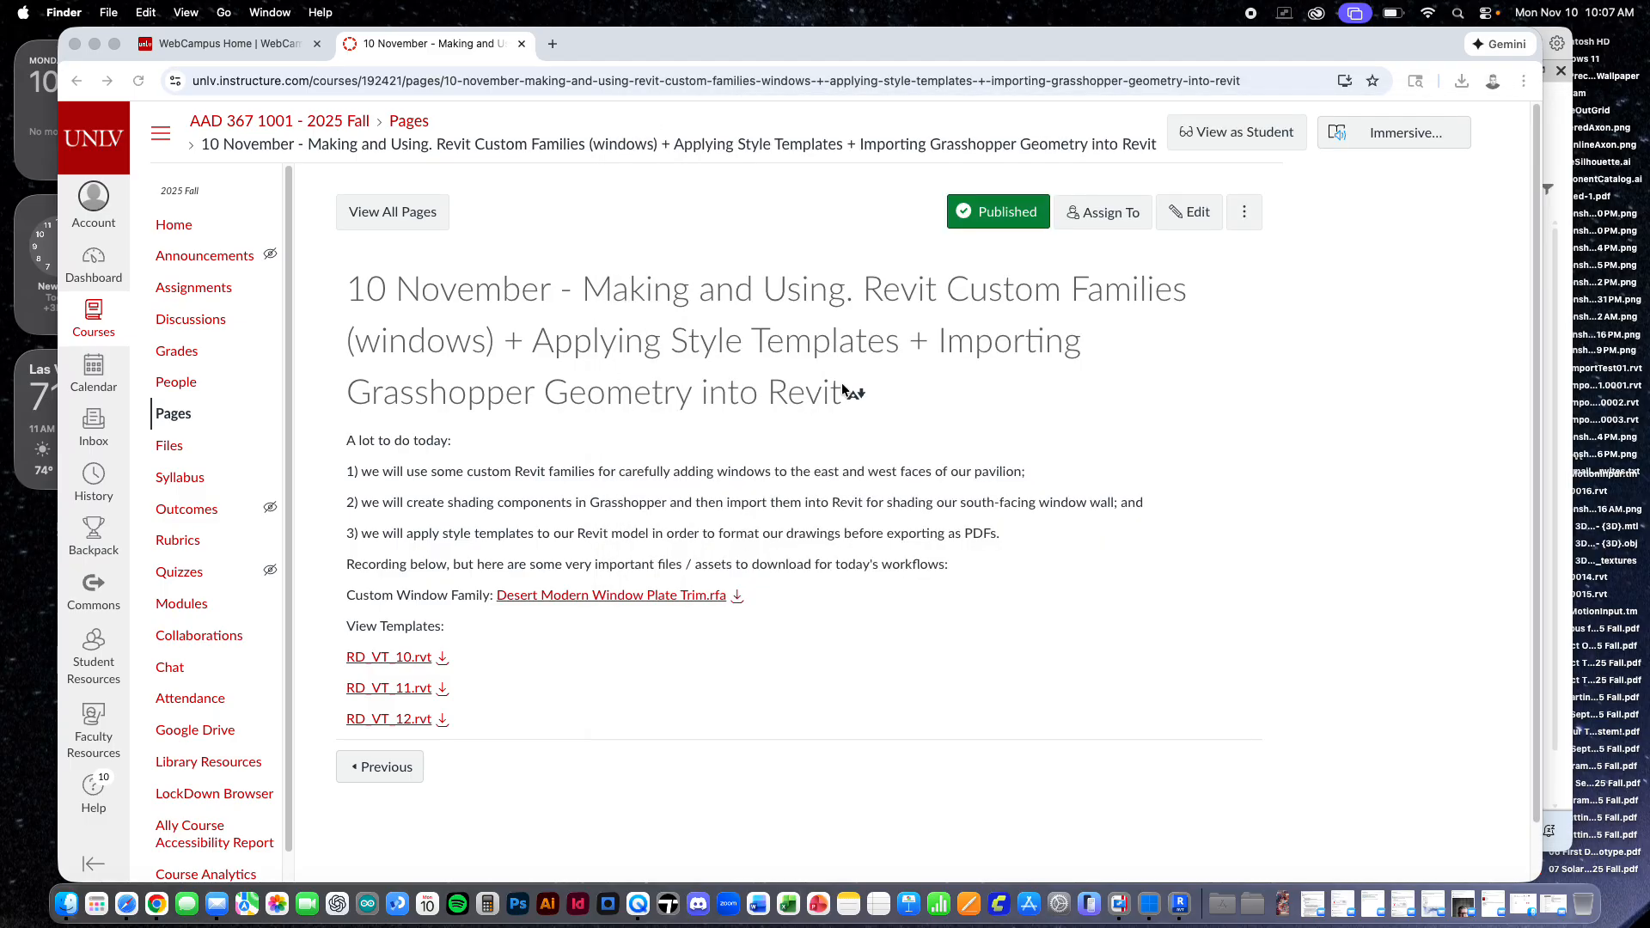
Switch to Revit 2026 in the Windows 11 virtual machine and open the most recent project
left_click(1560, 117)
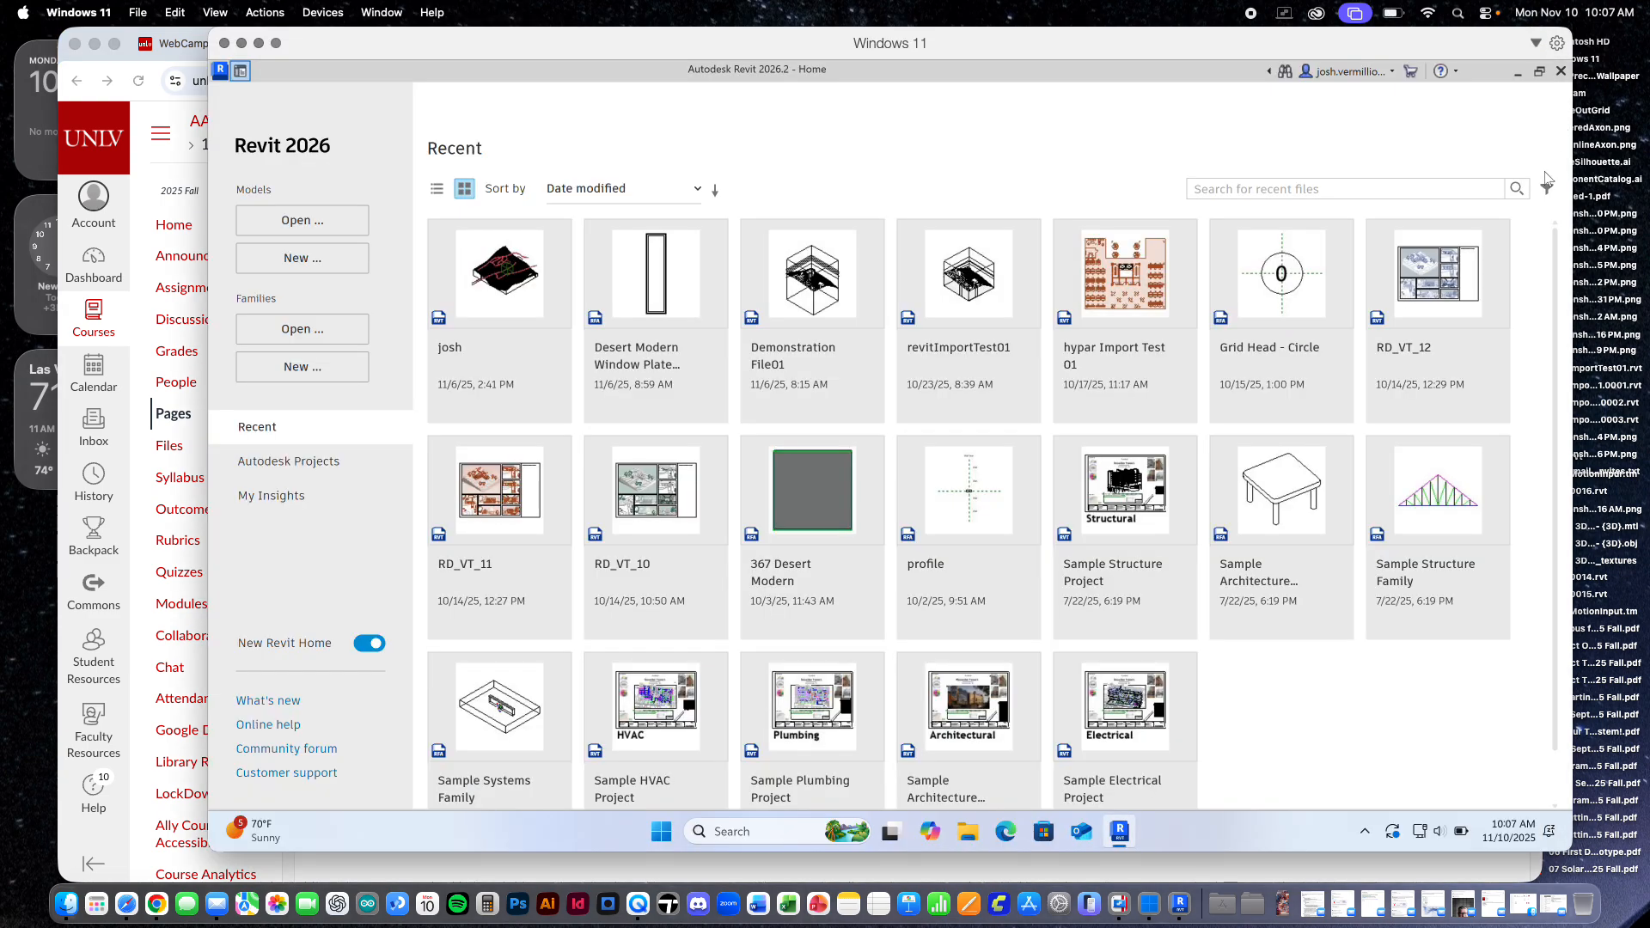
left_click(543, 263)
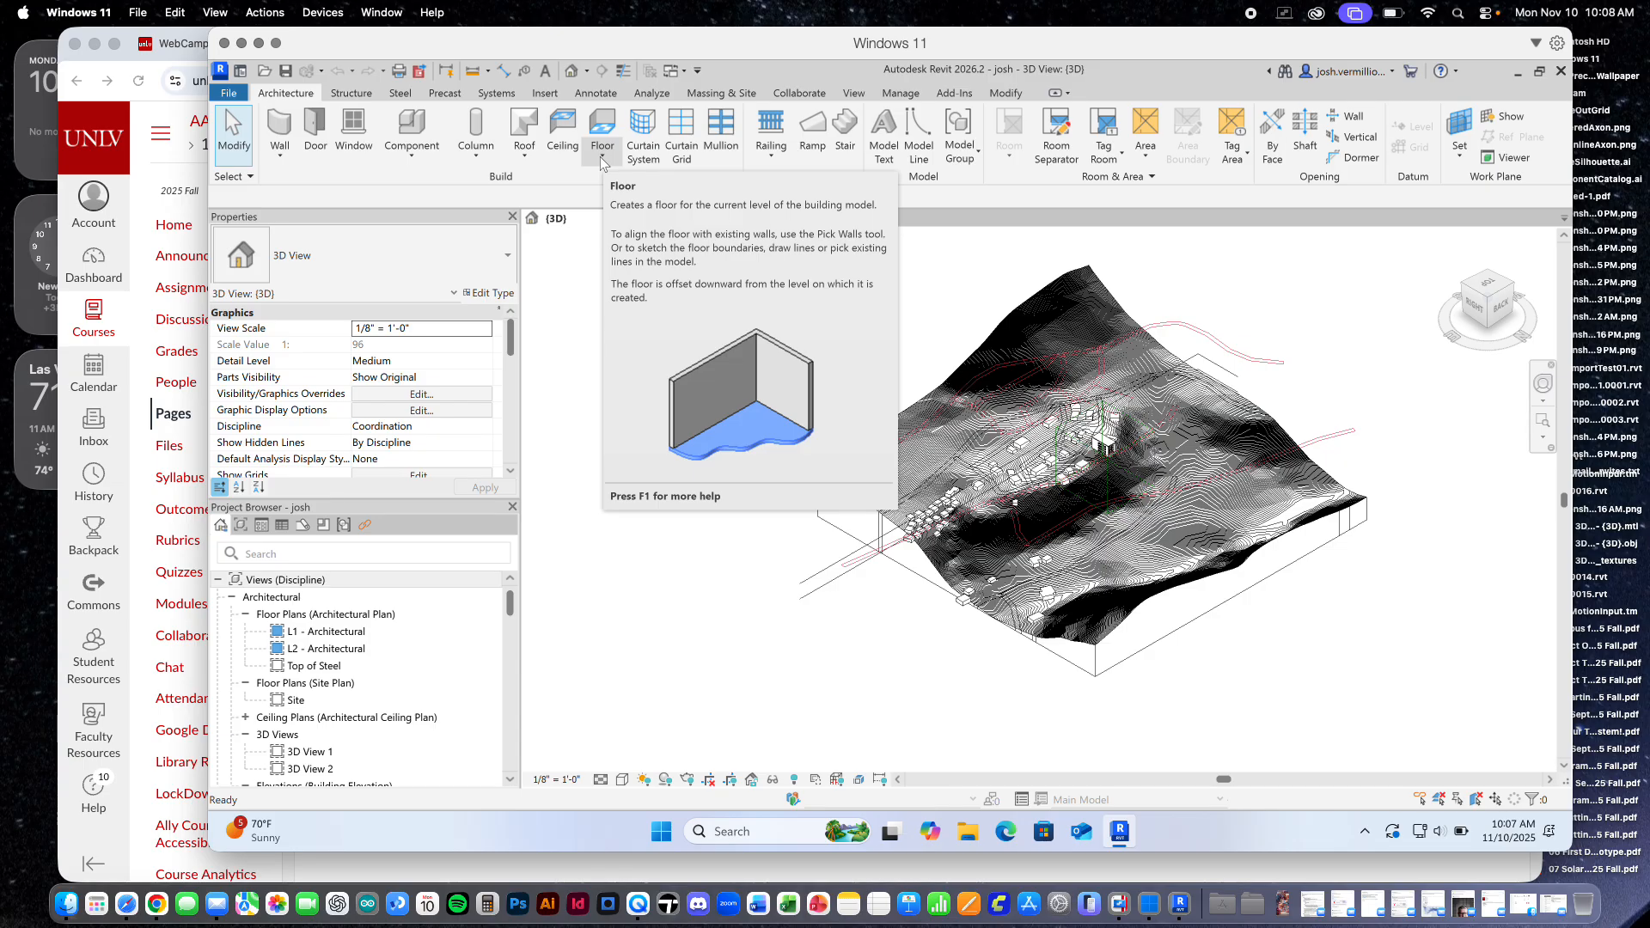
Review the Desert Modern Window Plate Trim sizes and other window types available for placement, without placing a window
left_click(367, 161)
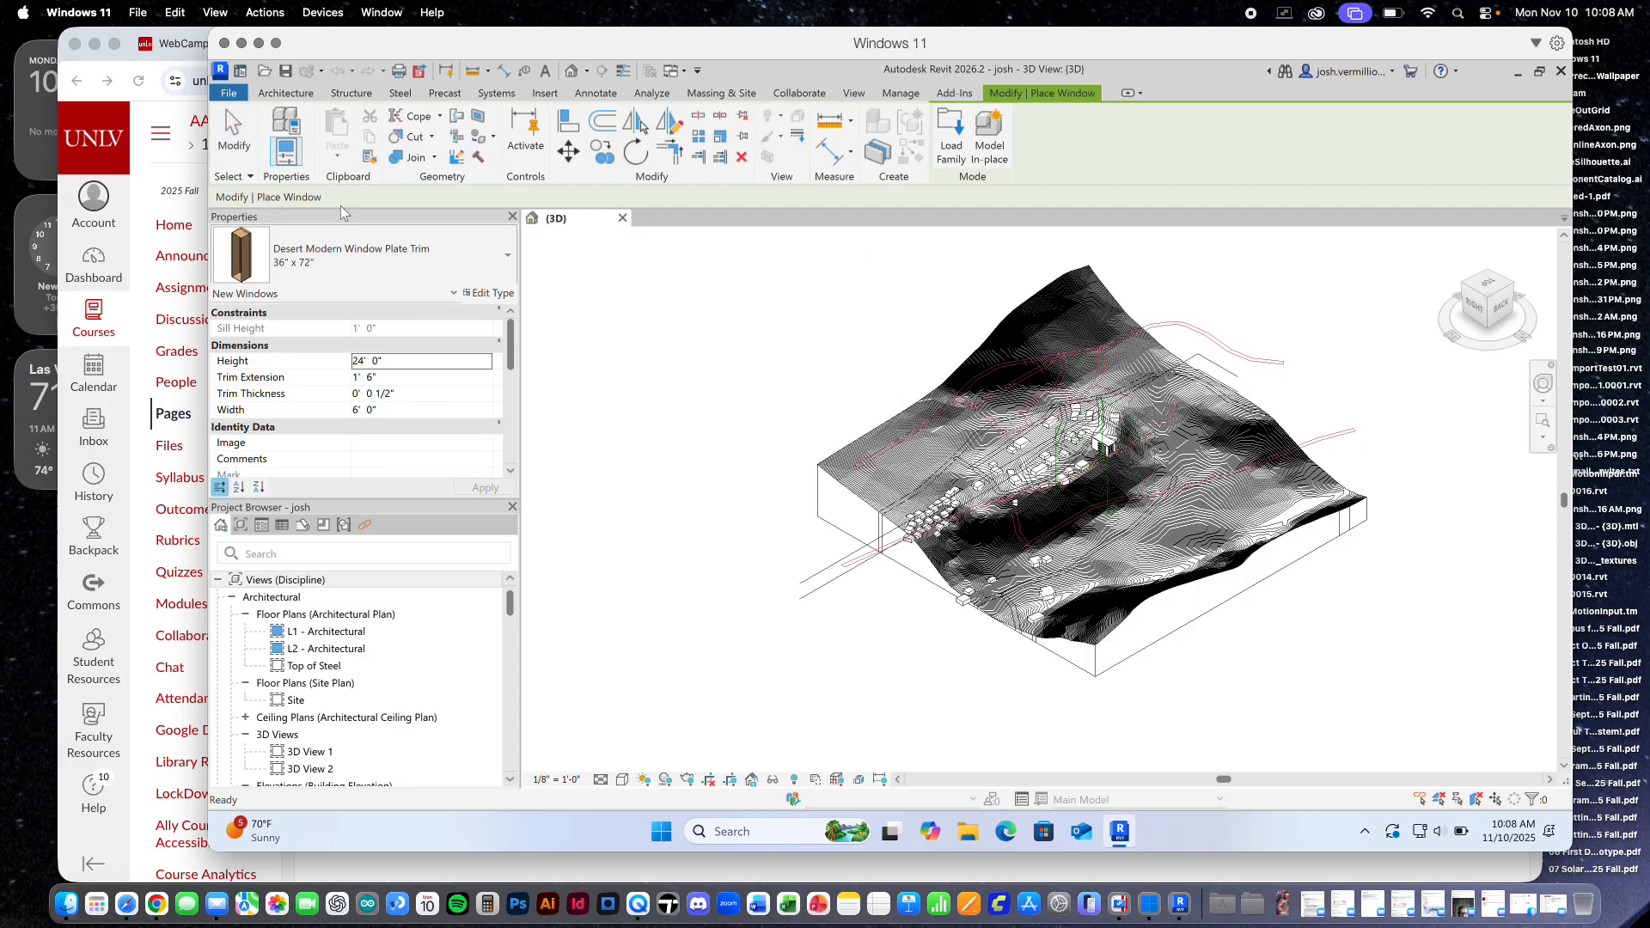
left_click(388, 265)
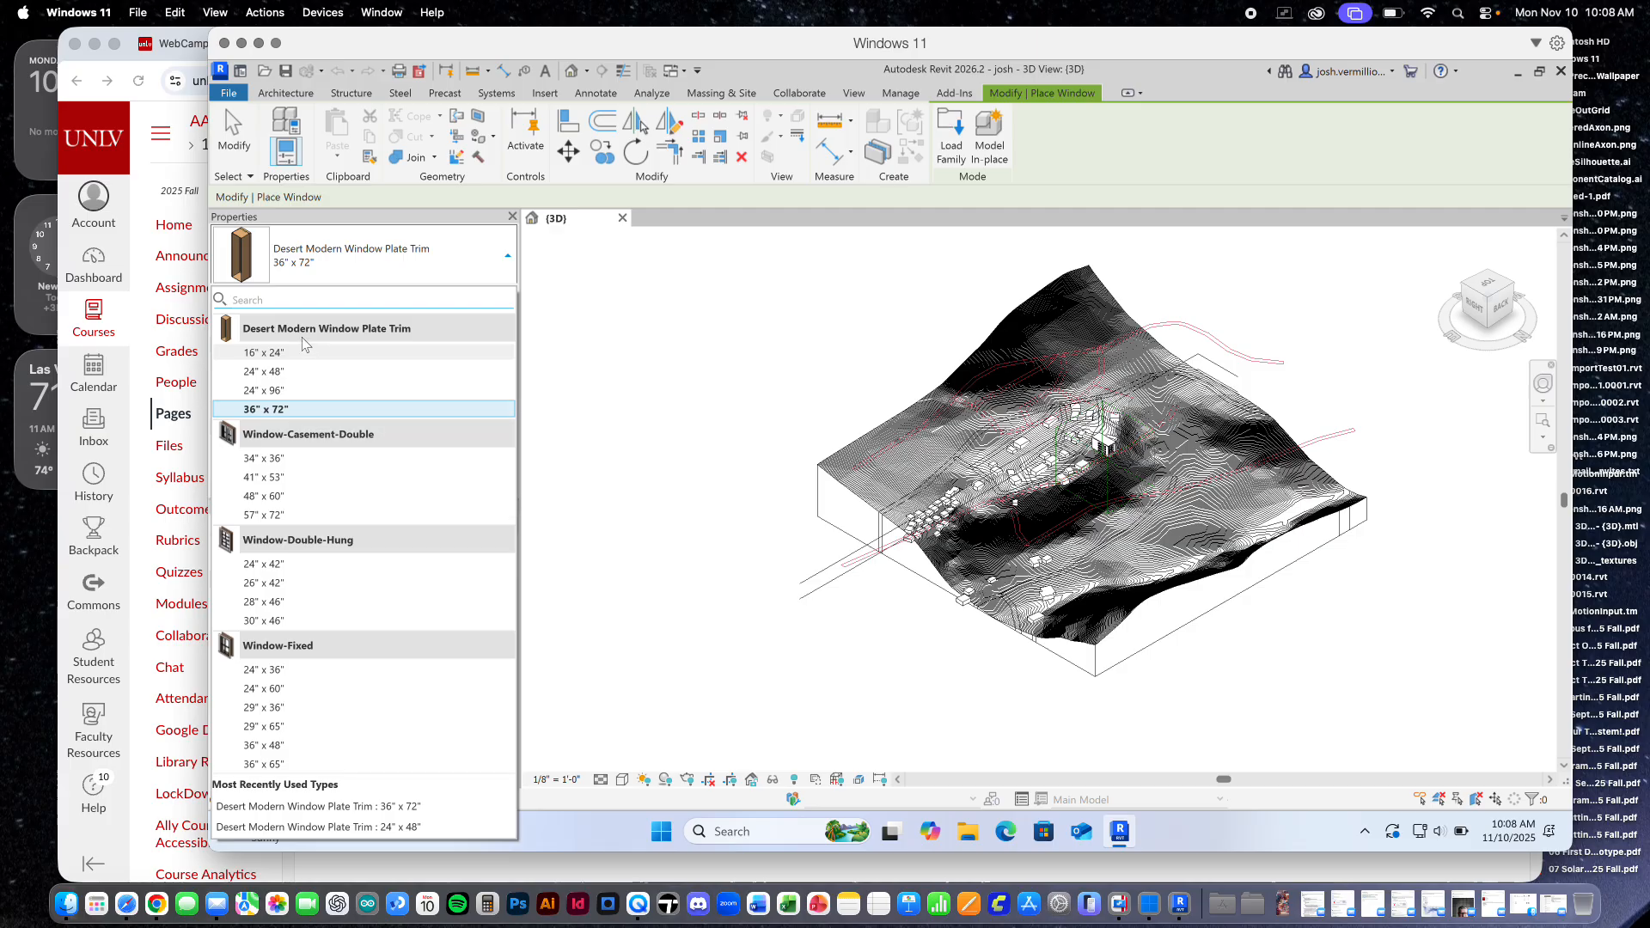
mouse_move(323, 338)
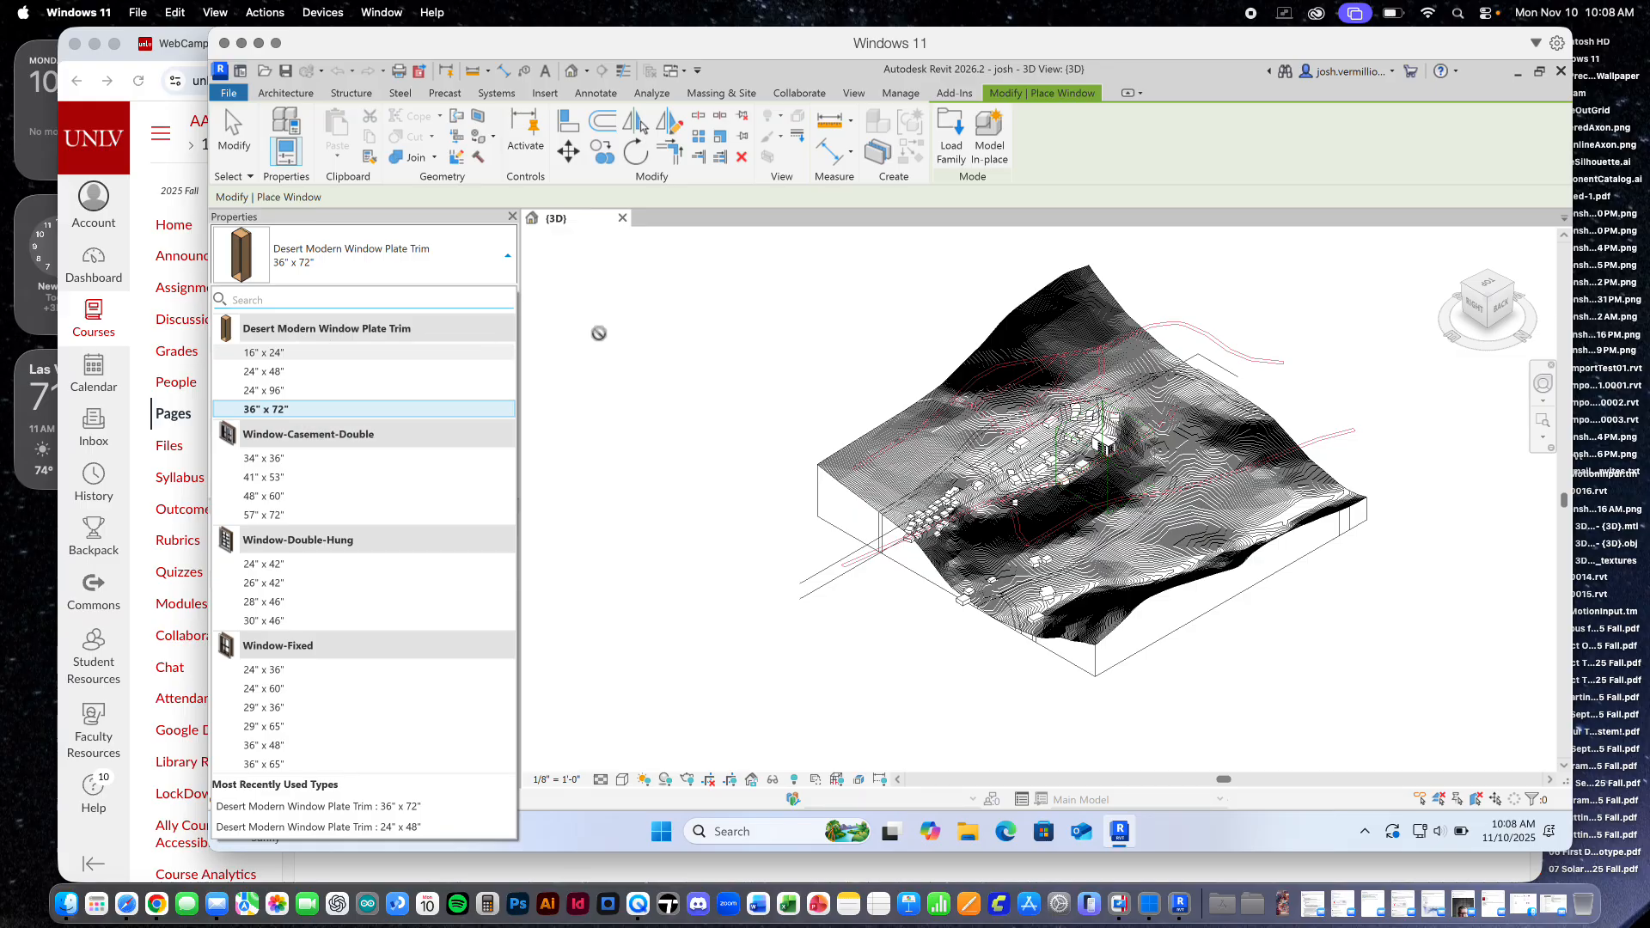
left_click(507, 255)
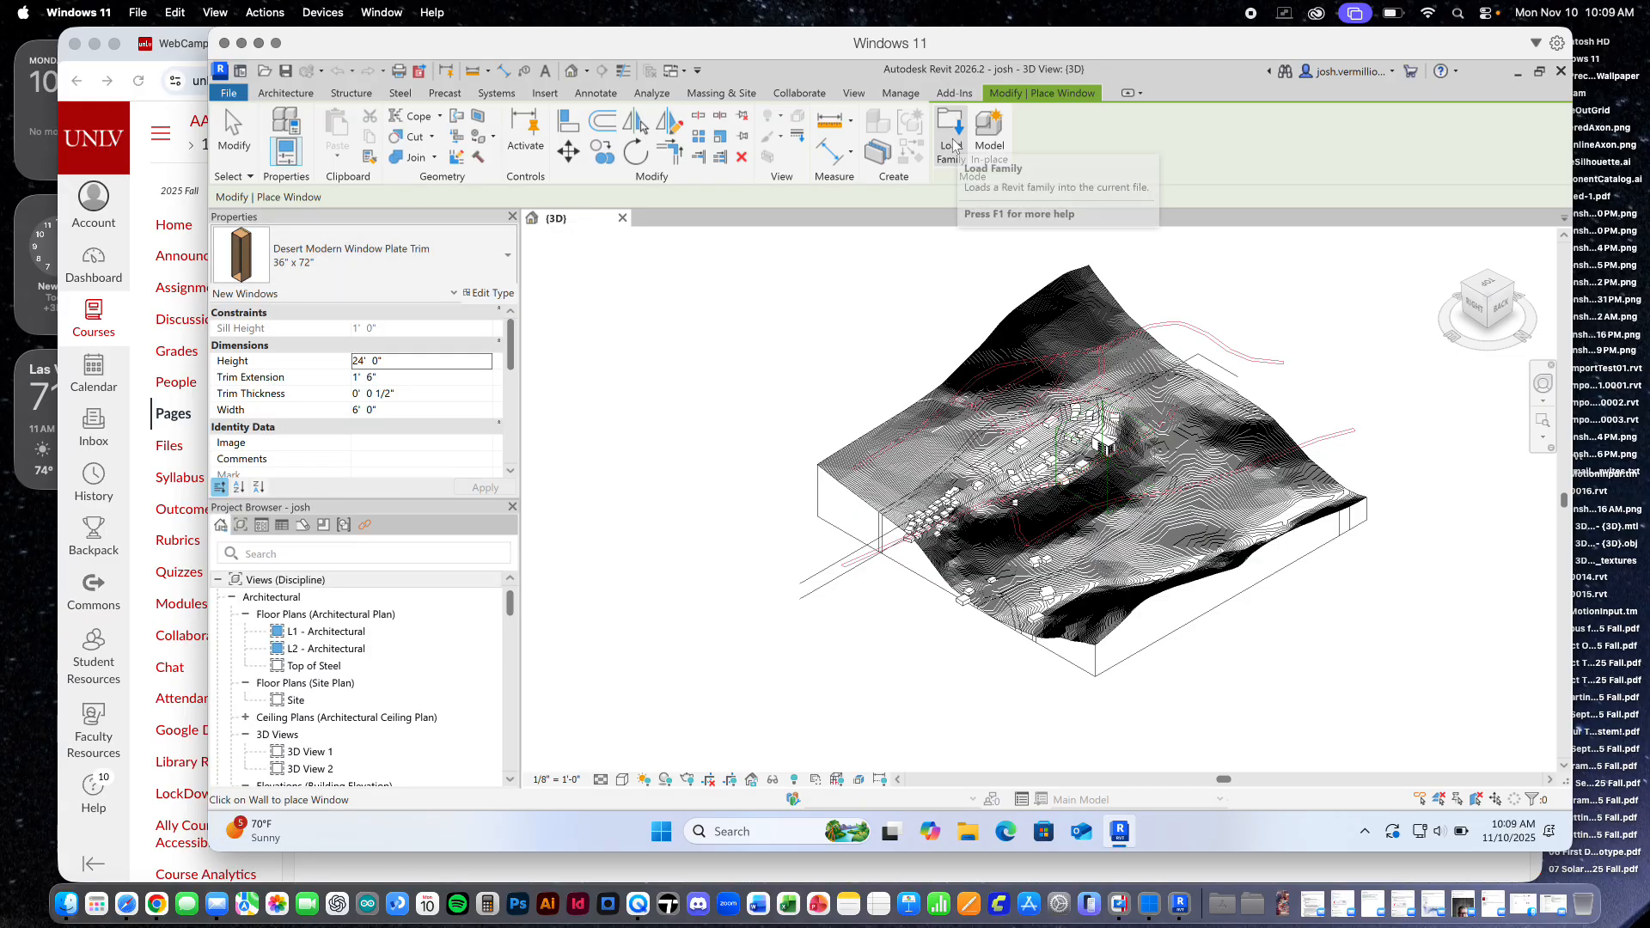
left_click(251, 153)
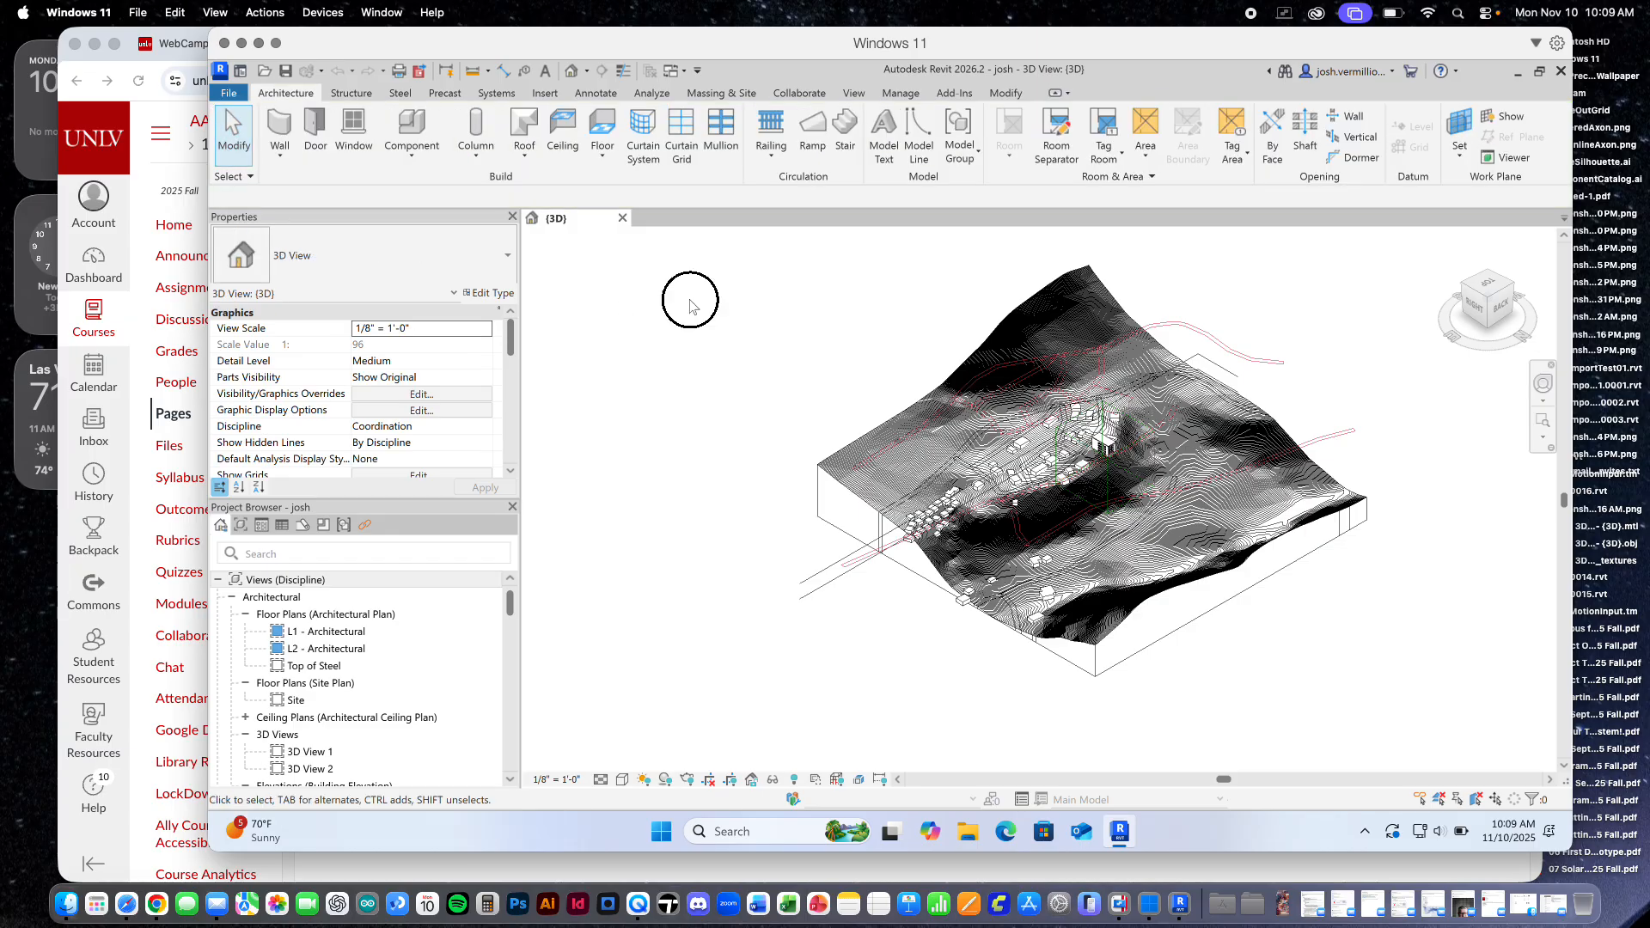
Preview the Desert Modern Window Plate Trim family file in the Documents folder's Revit Assets folder through Load Family, without loading it
left_click(555, 90)
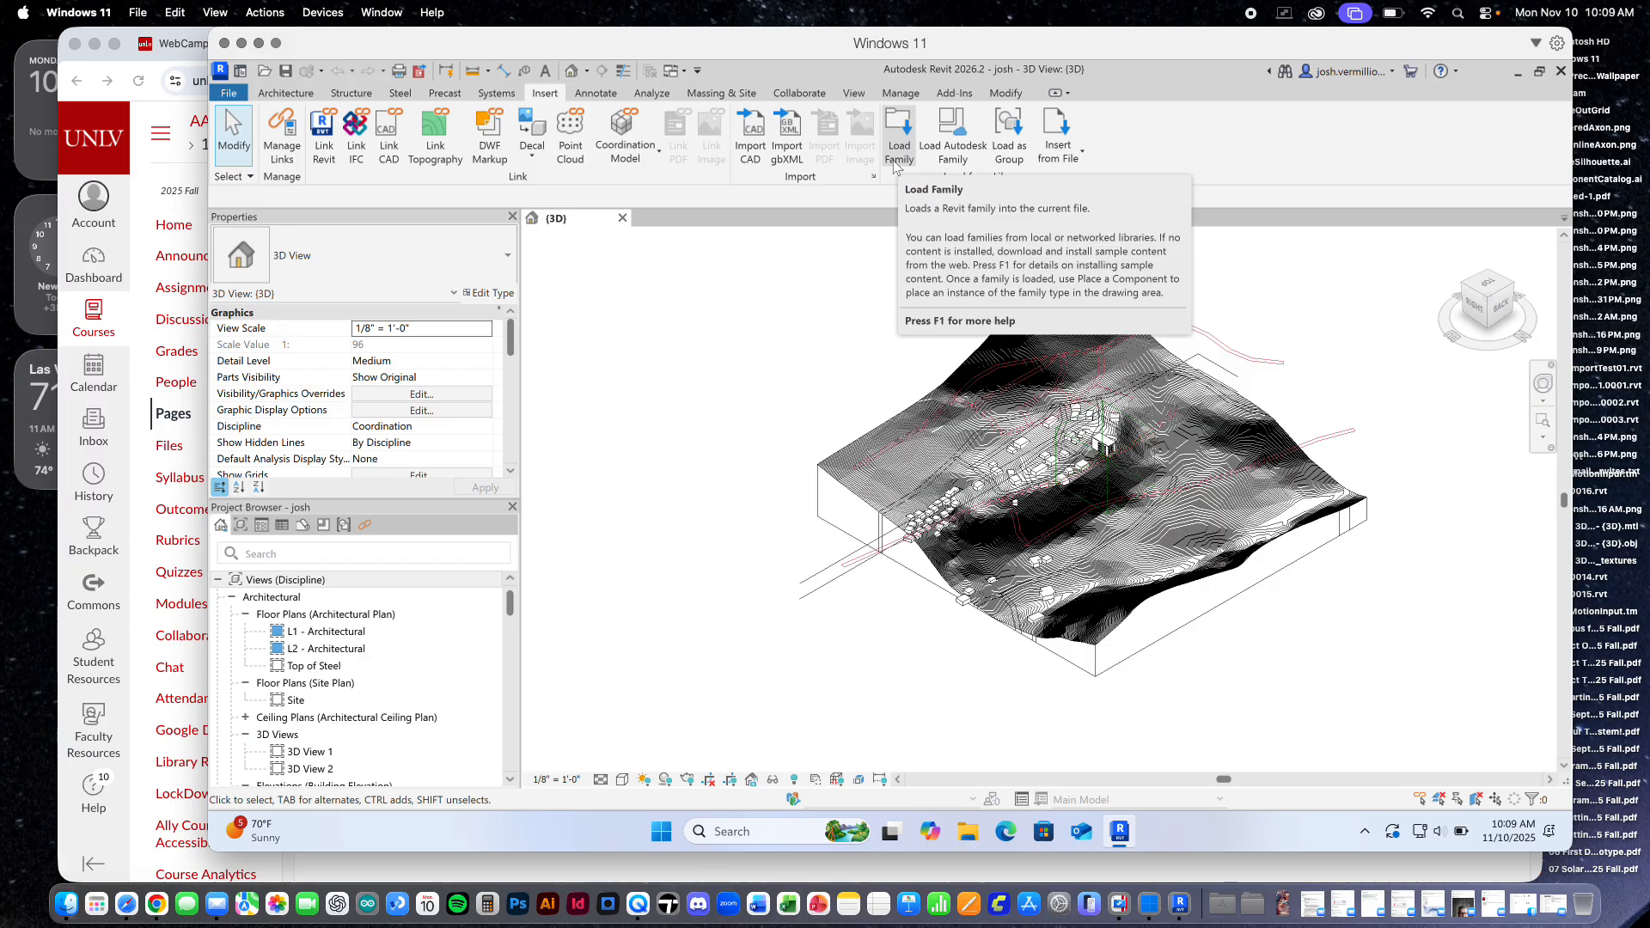
left_click(894, 161)
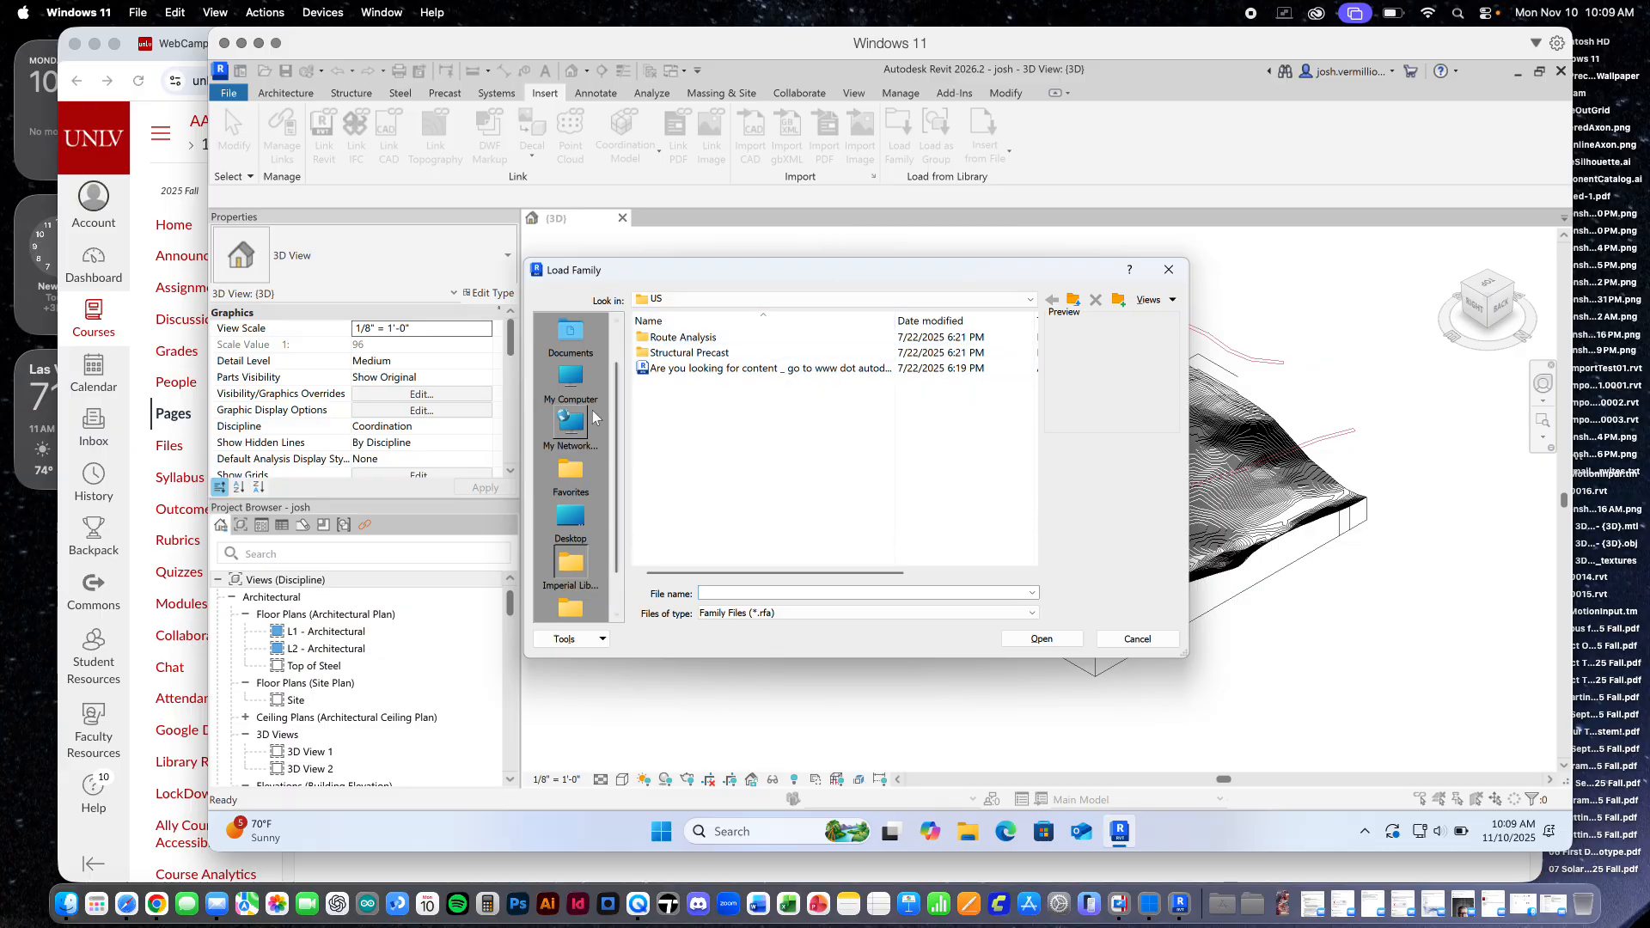
left_click(573, 348)
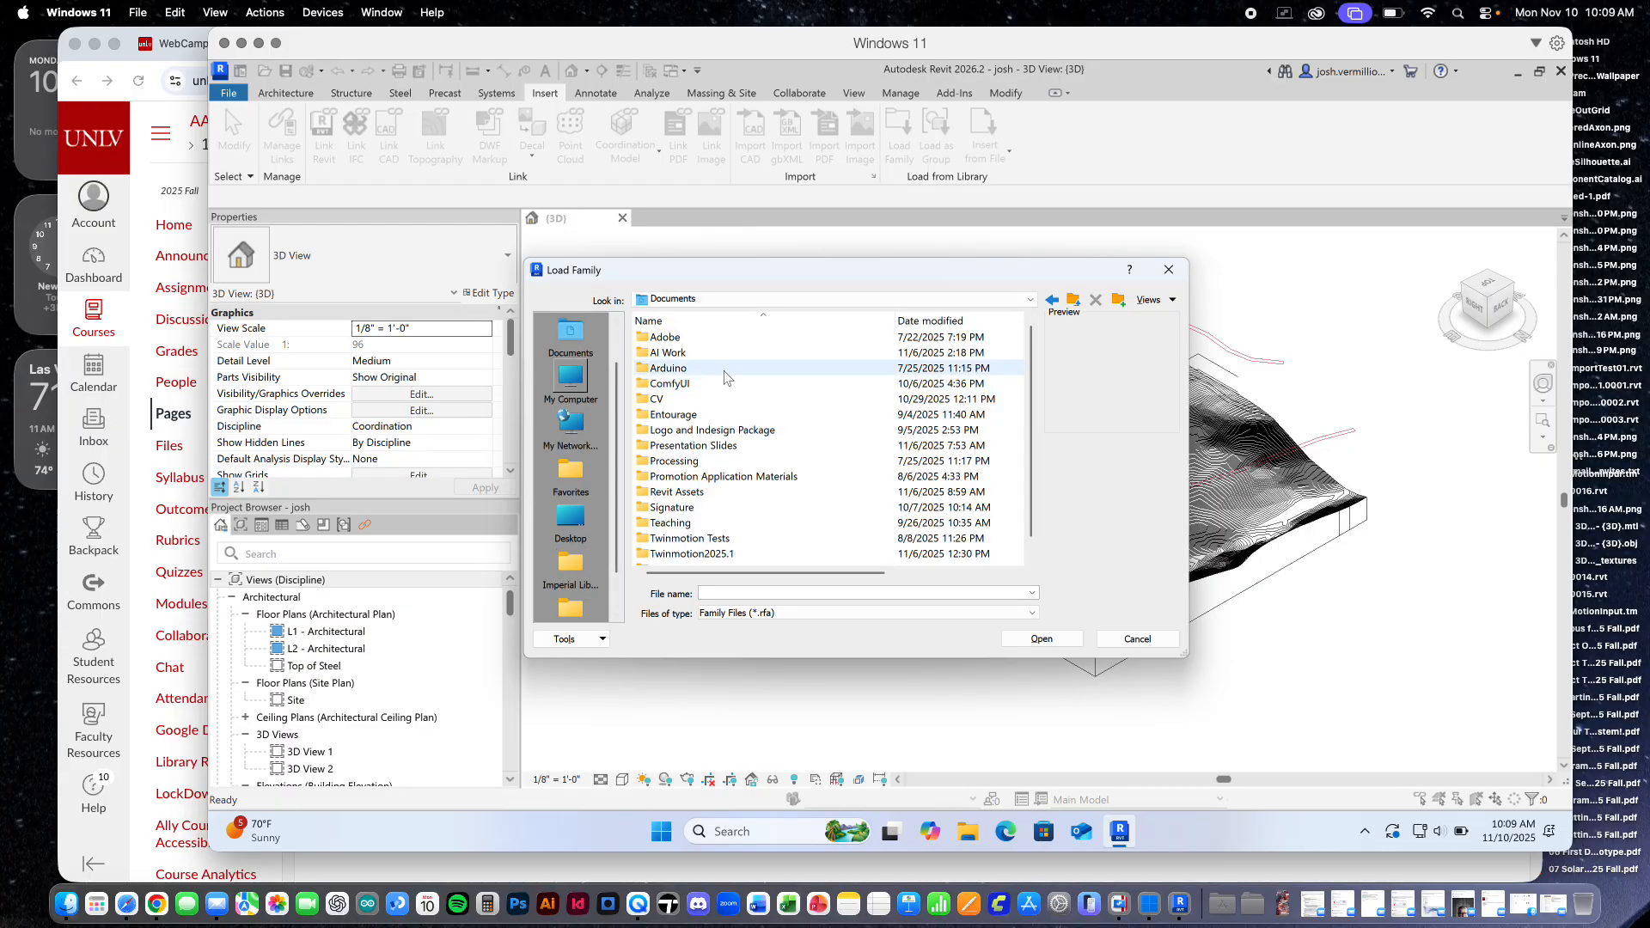
double_click(672, 493)
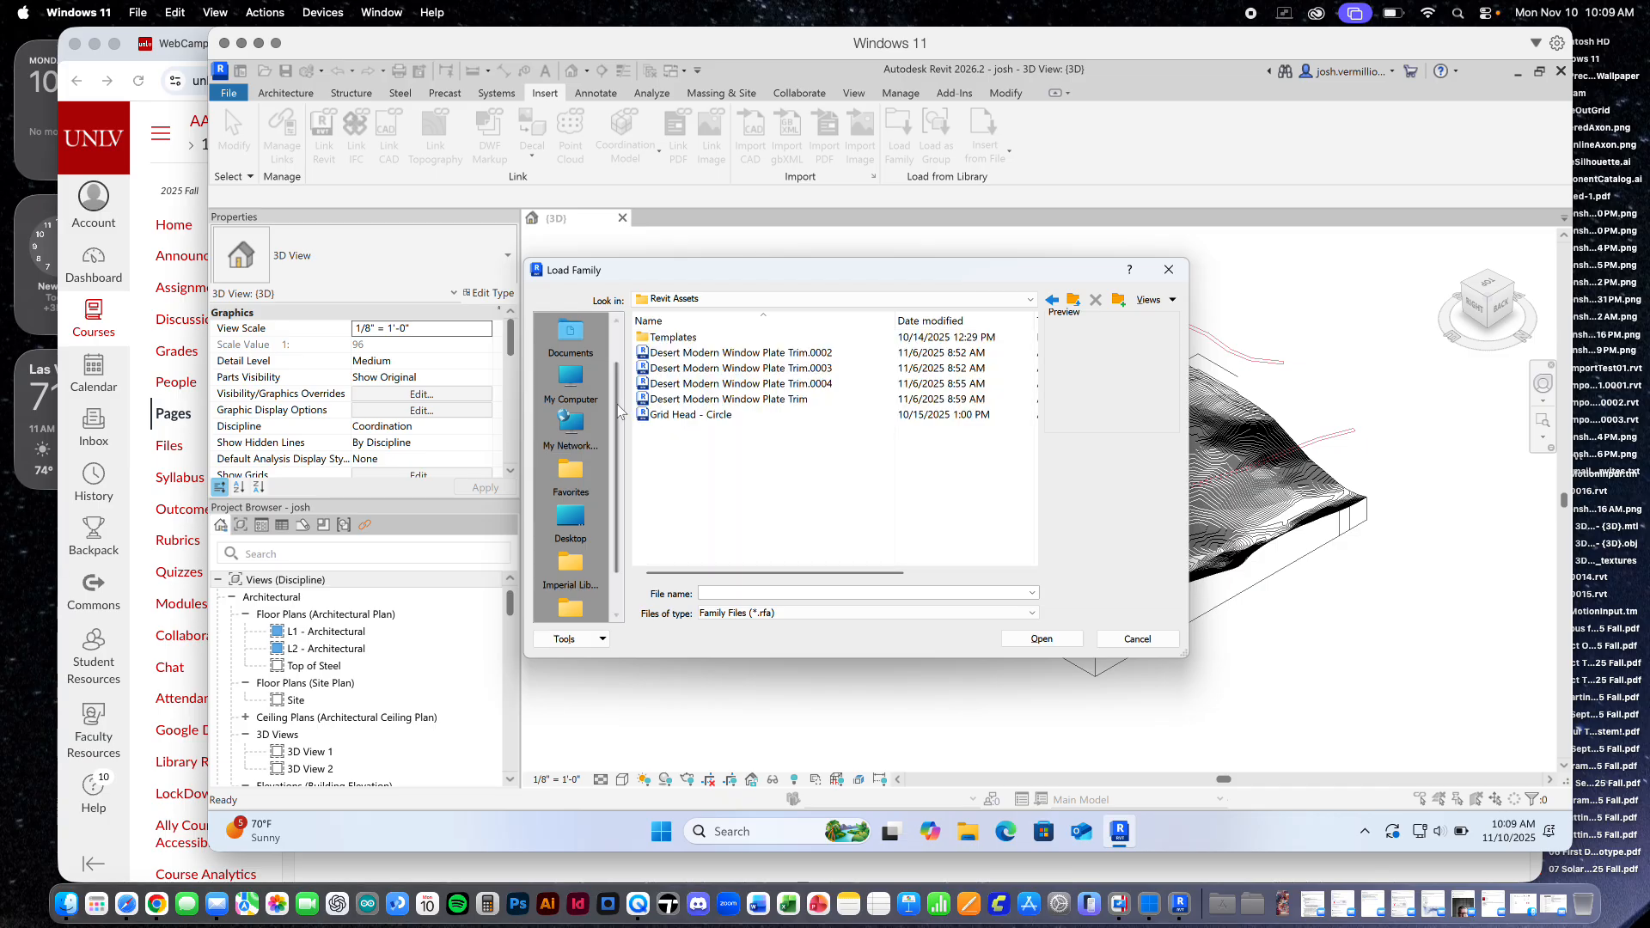
left_click(763, 402)
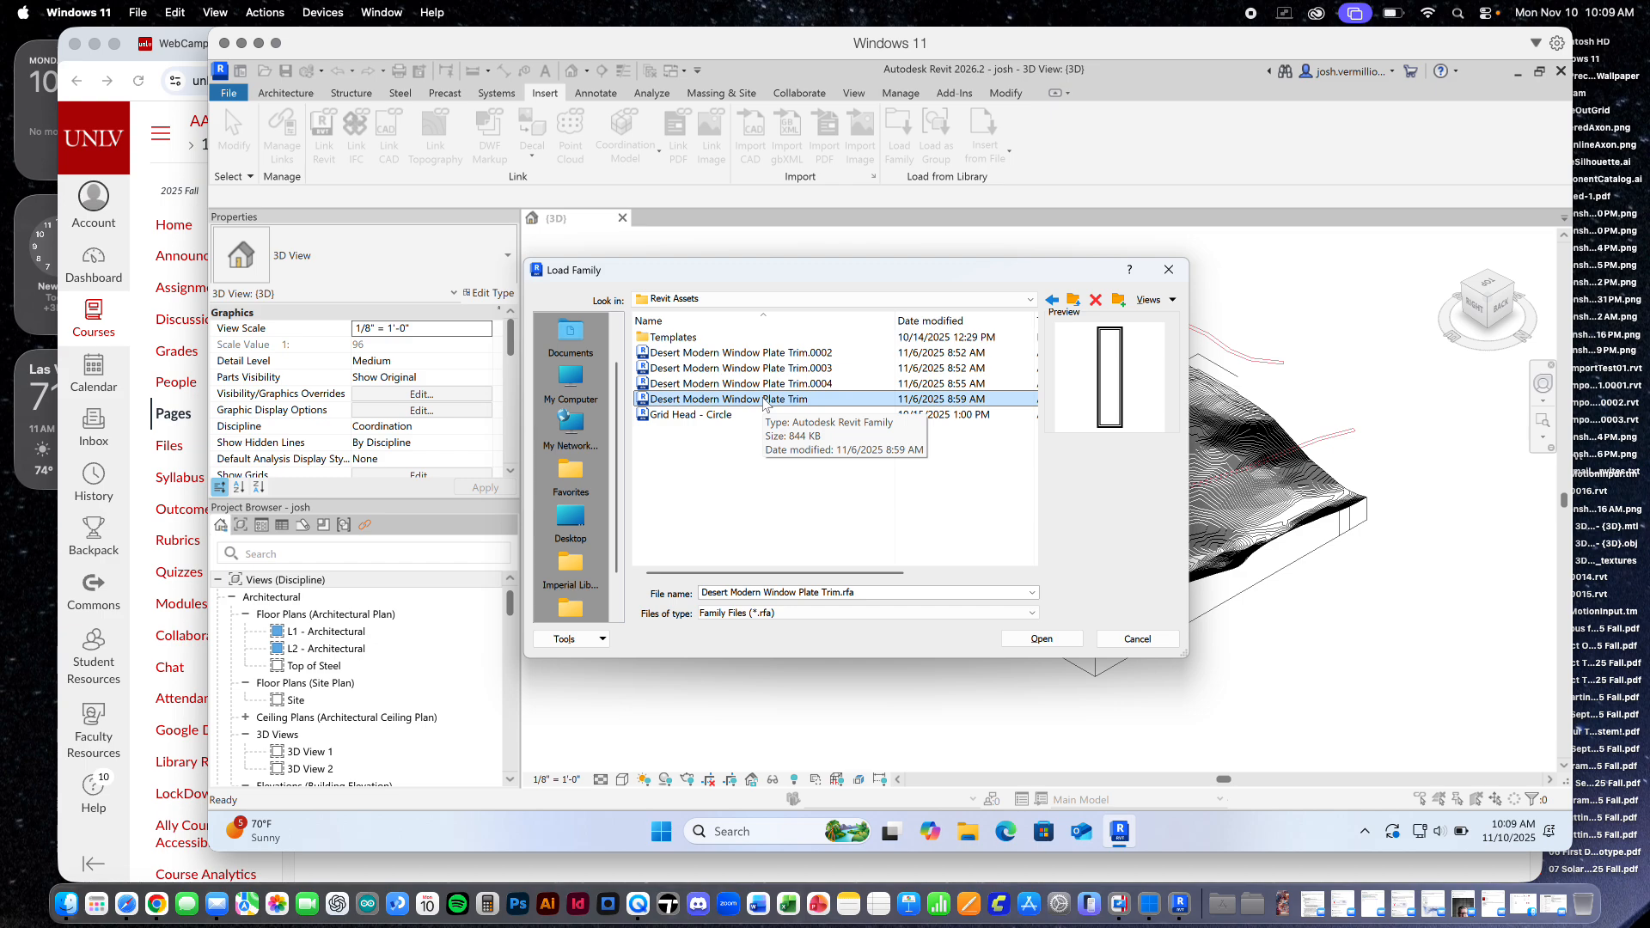
left_click(1141, 640)
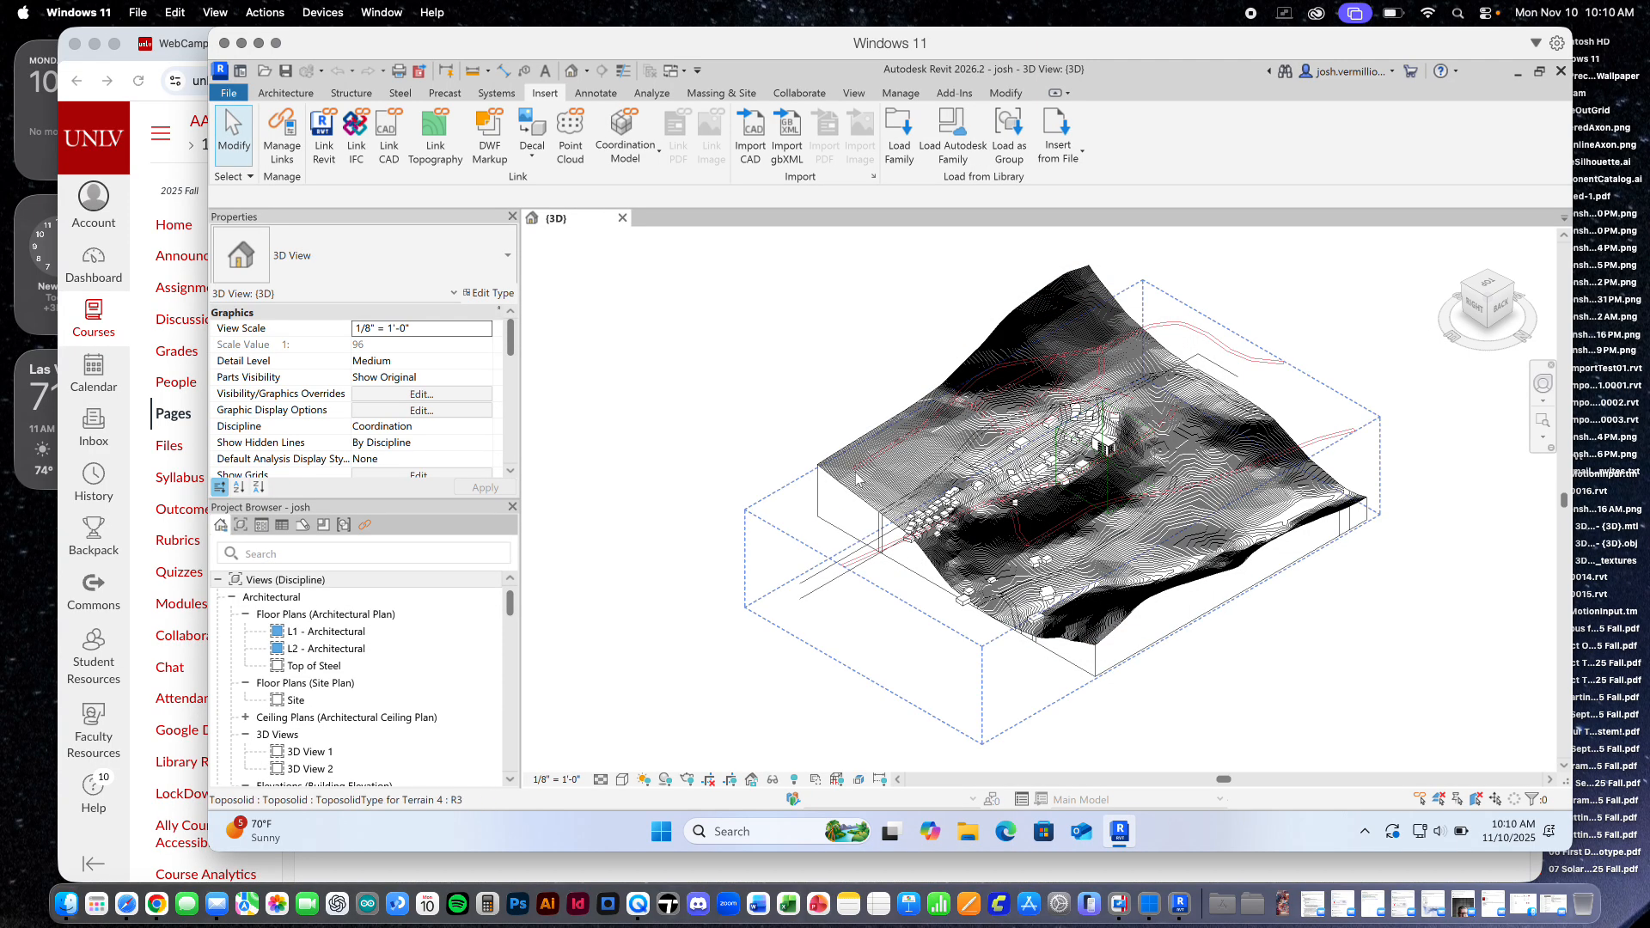
Review the Desert Modern Window Plate Trim types offered by the Window tool, and leave the tool without placing a window
left_click(280, 91)
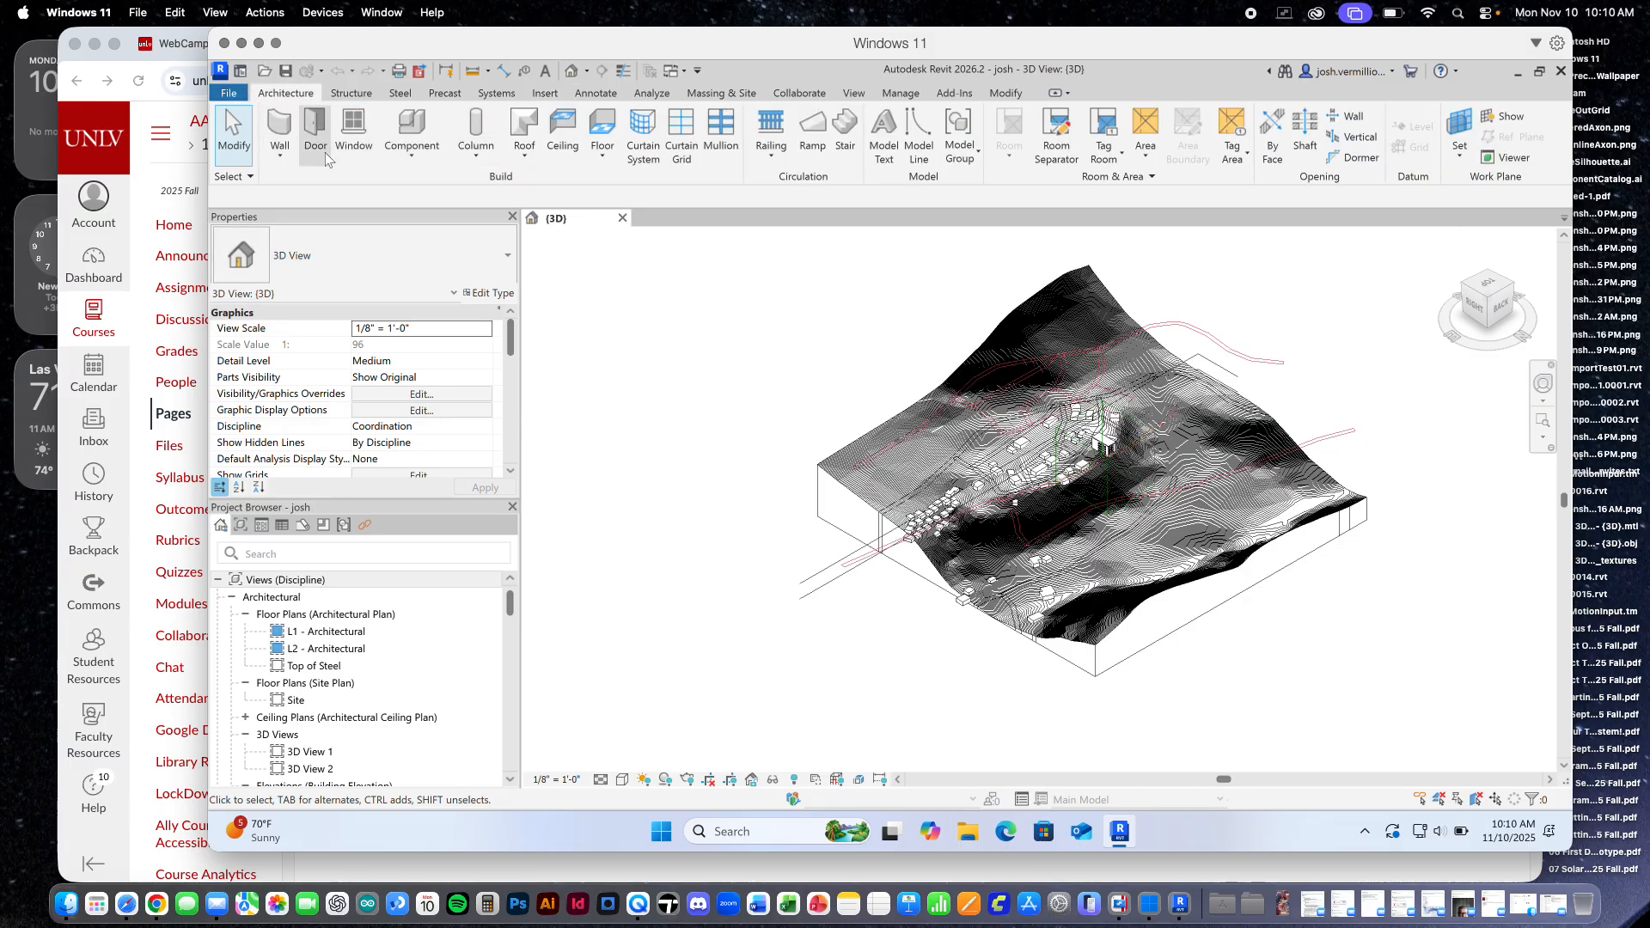
left_click(358, 157)
left_click(513, 255)
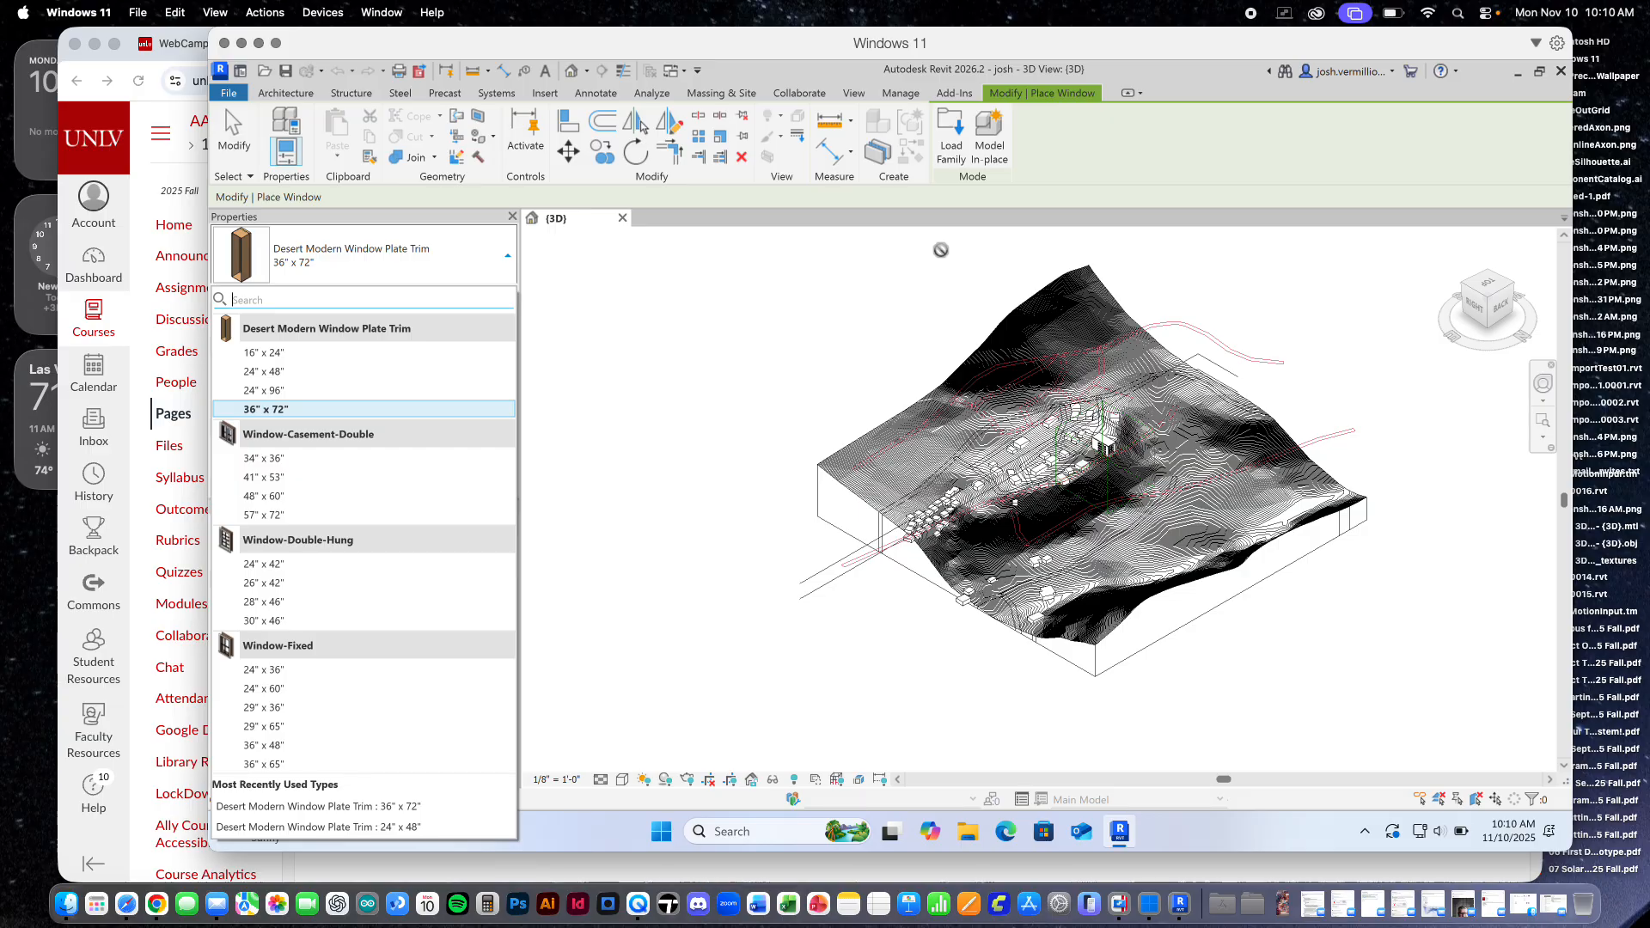
key("Escape")
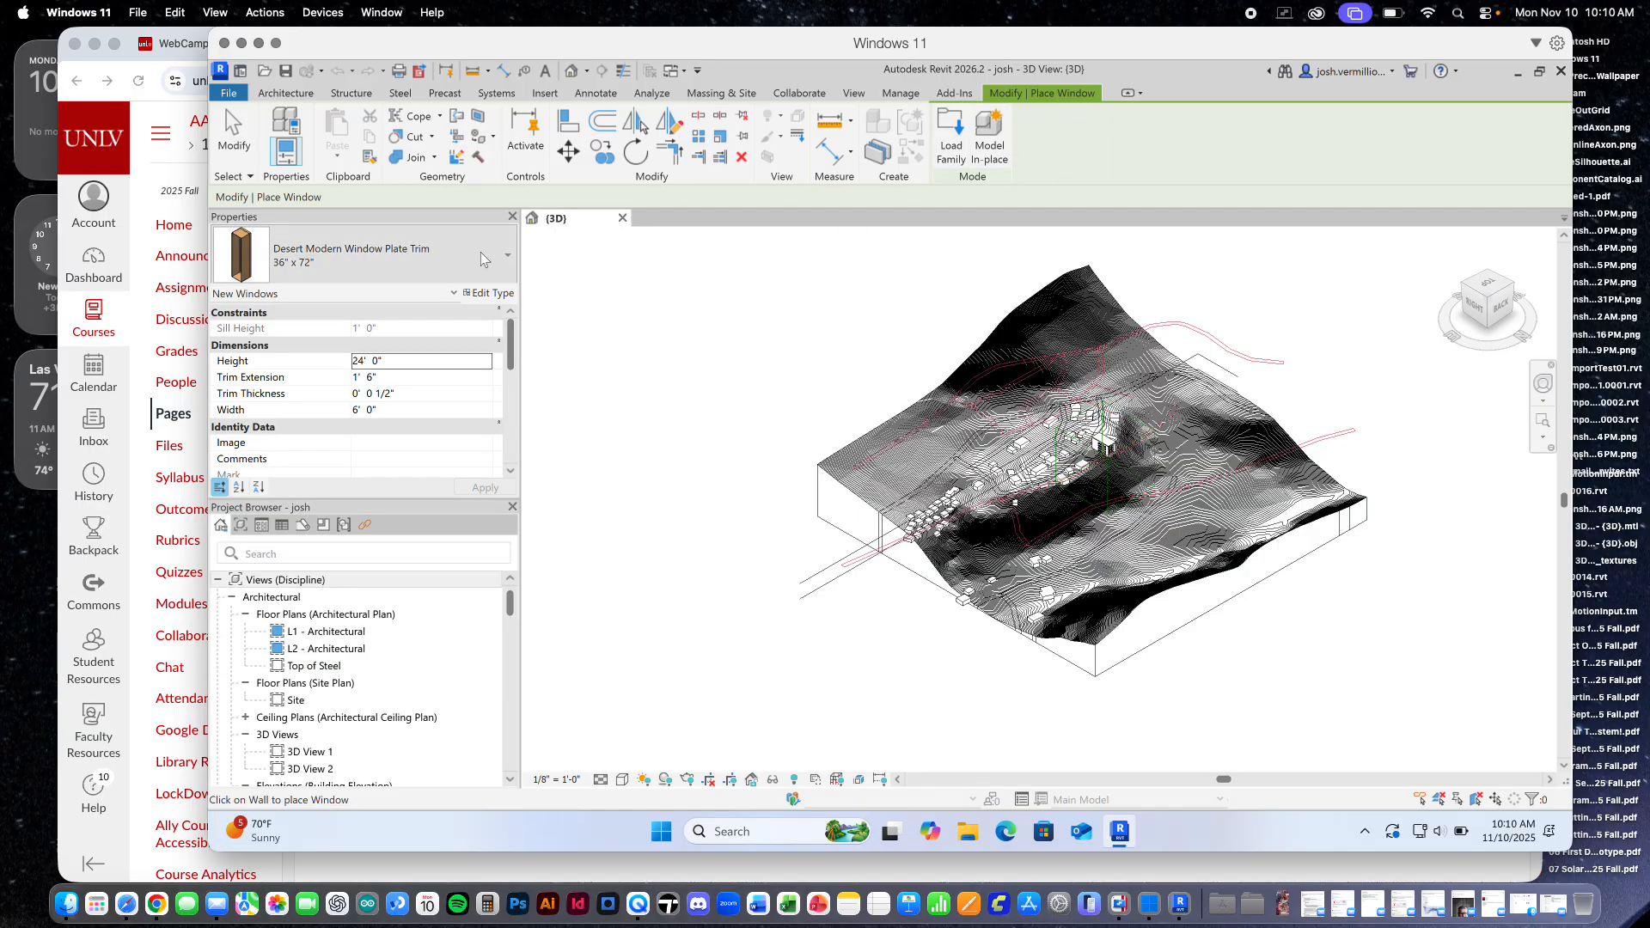
scroll(1118, 434, "up", 10)
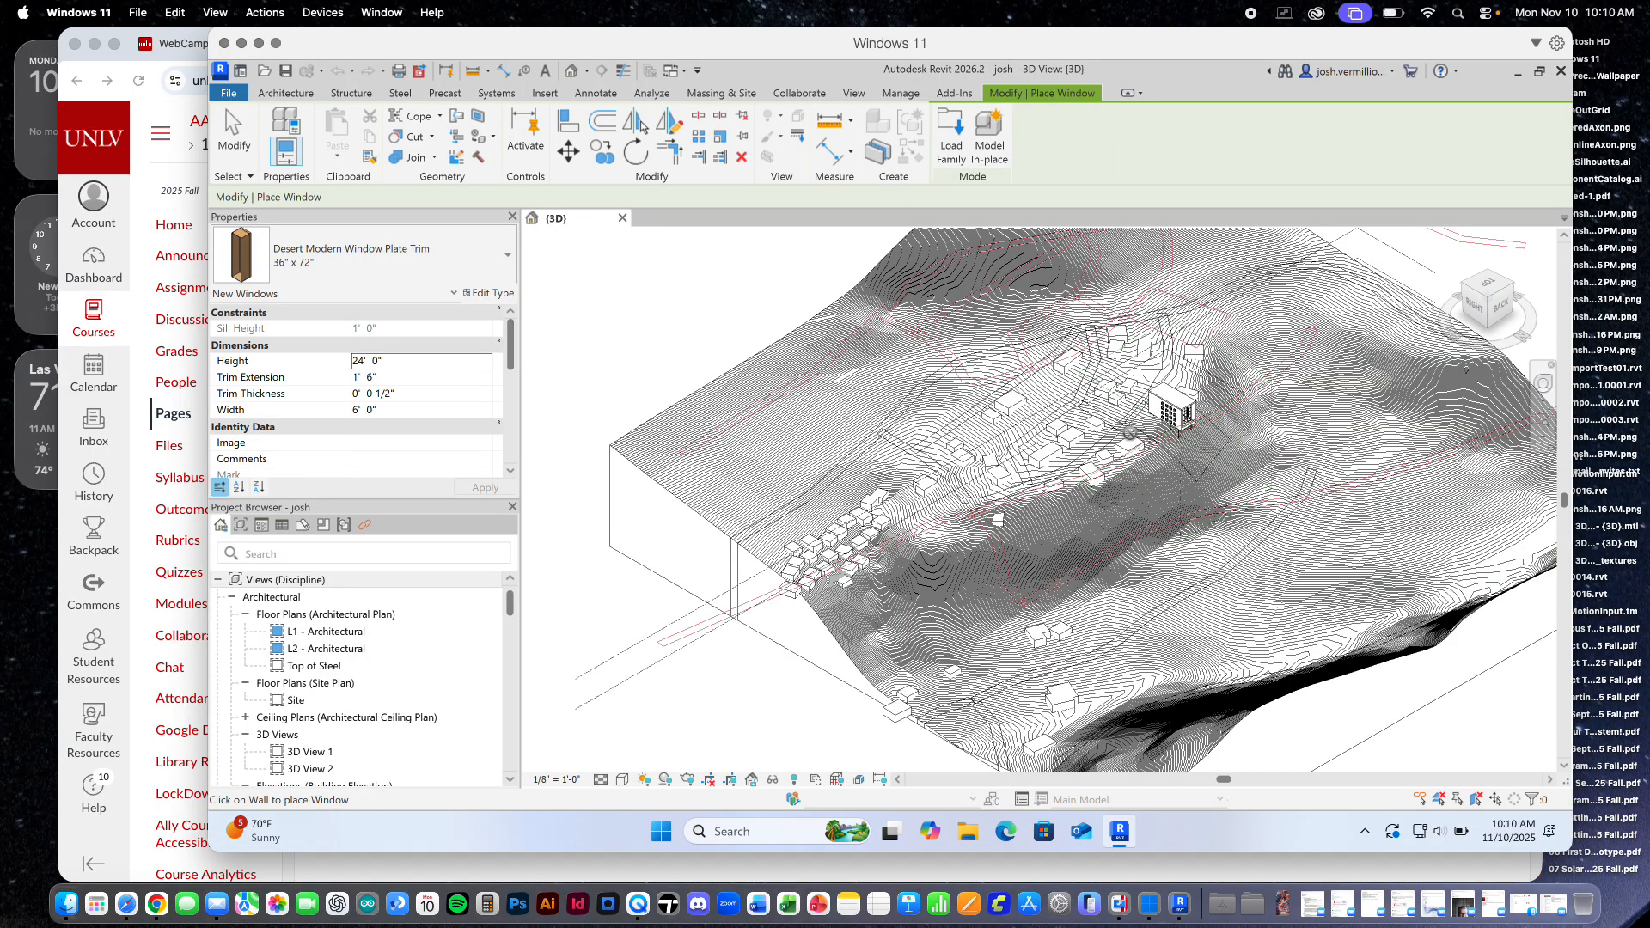
key("Escape")
key("Escape")
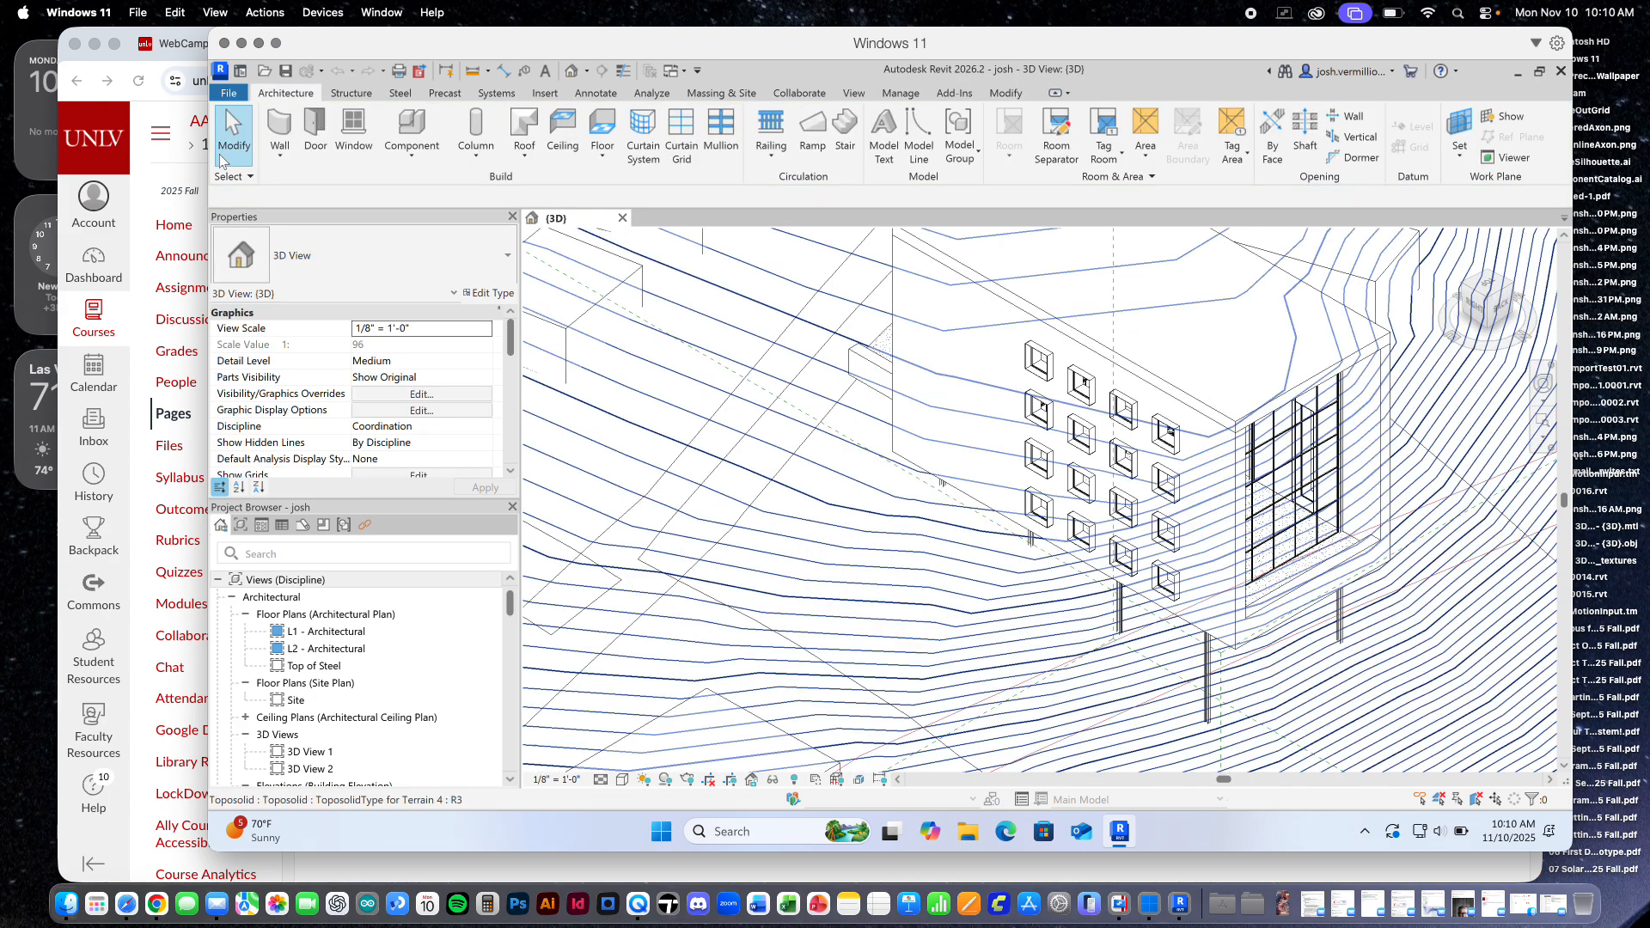
Open the family of the tall Desert Modern Window Plate Trim window on the building's side wall for editing
scroll(1178, 449, "up", 5)
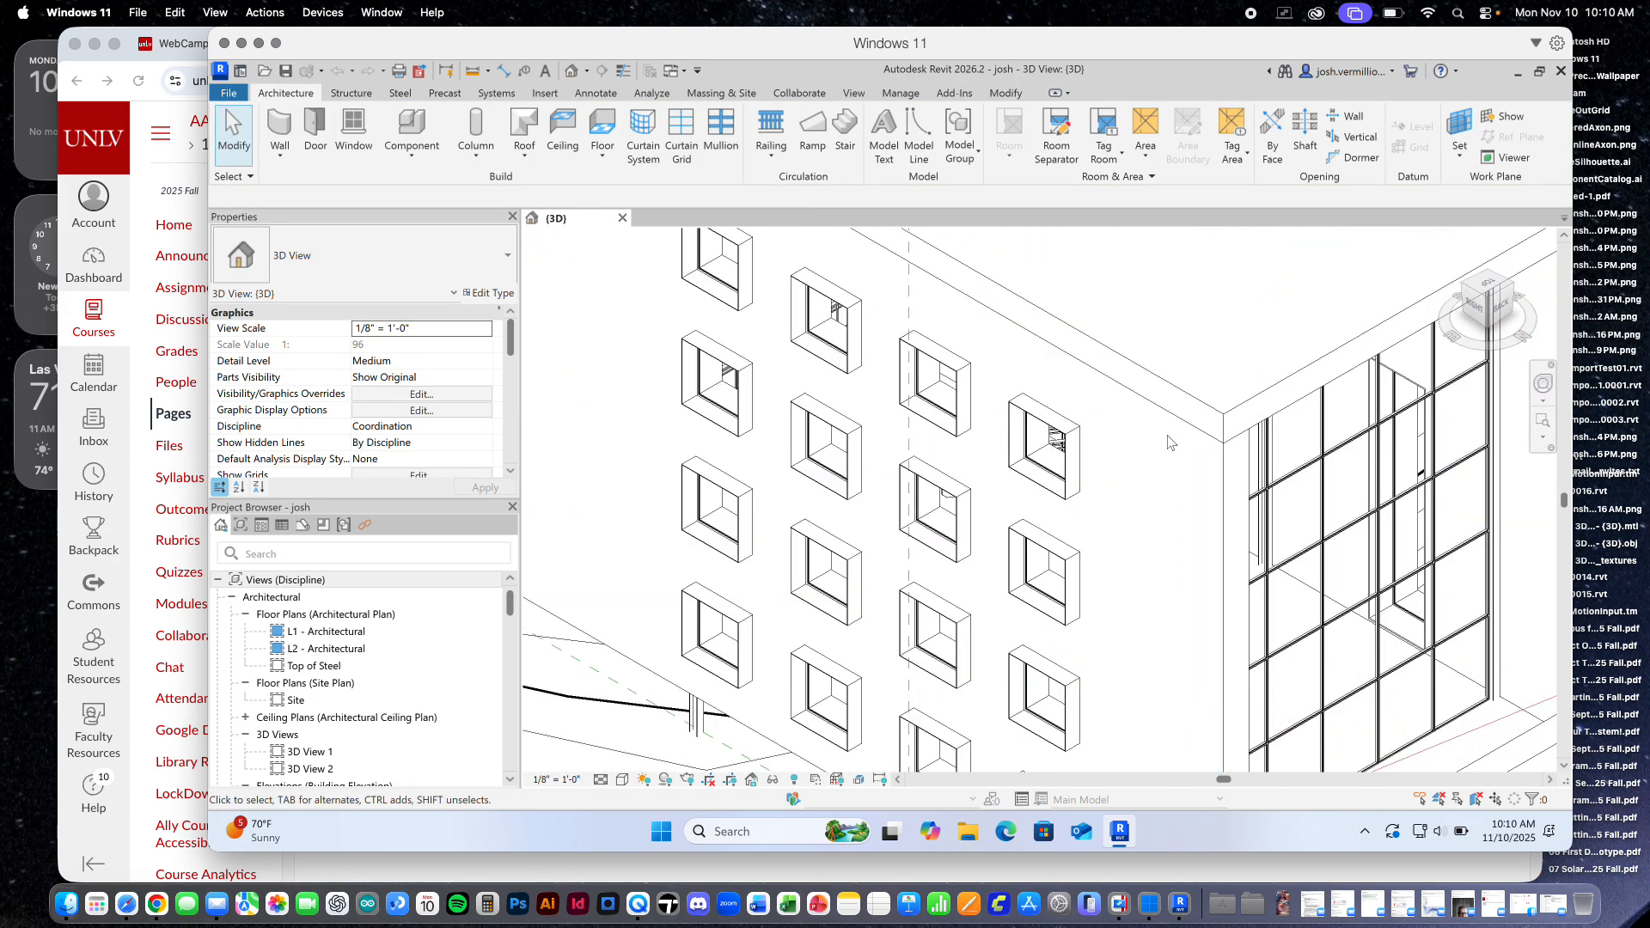
scroll(1164, 457, "down", 7)
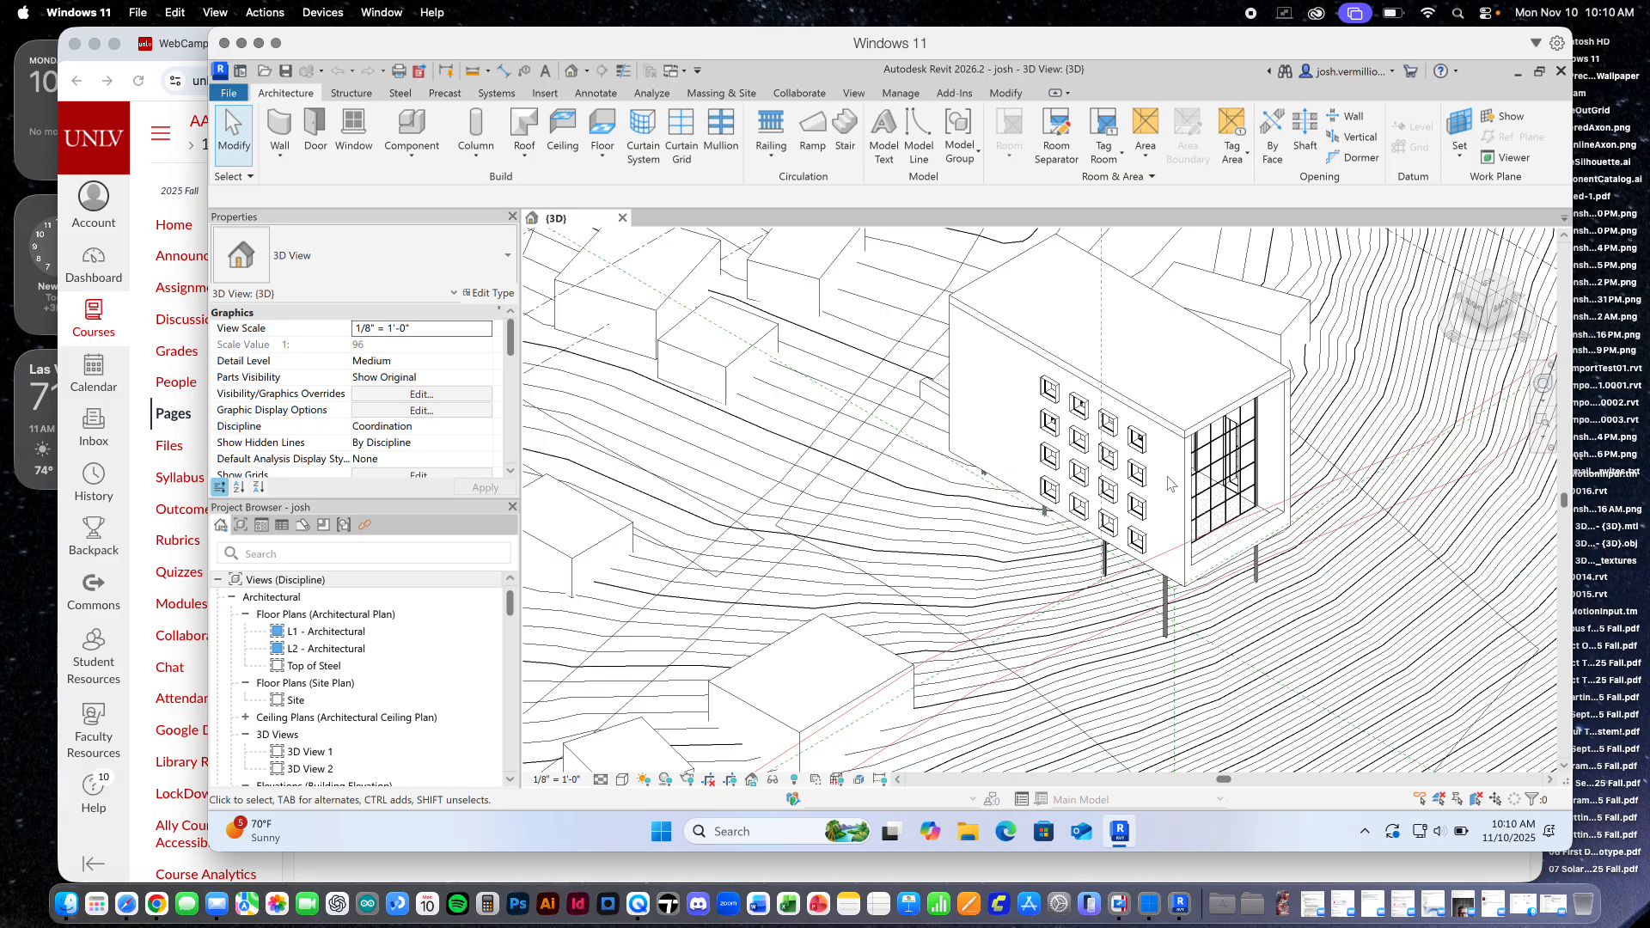
scroll(1169, 484, "down", 5)
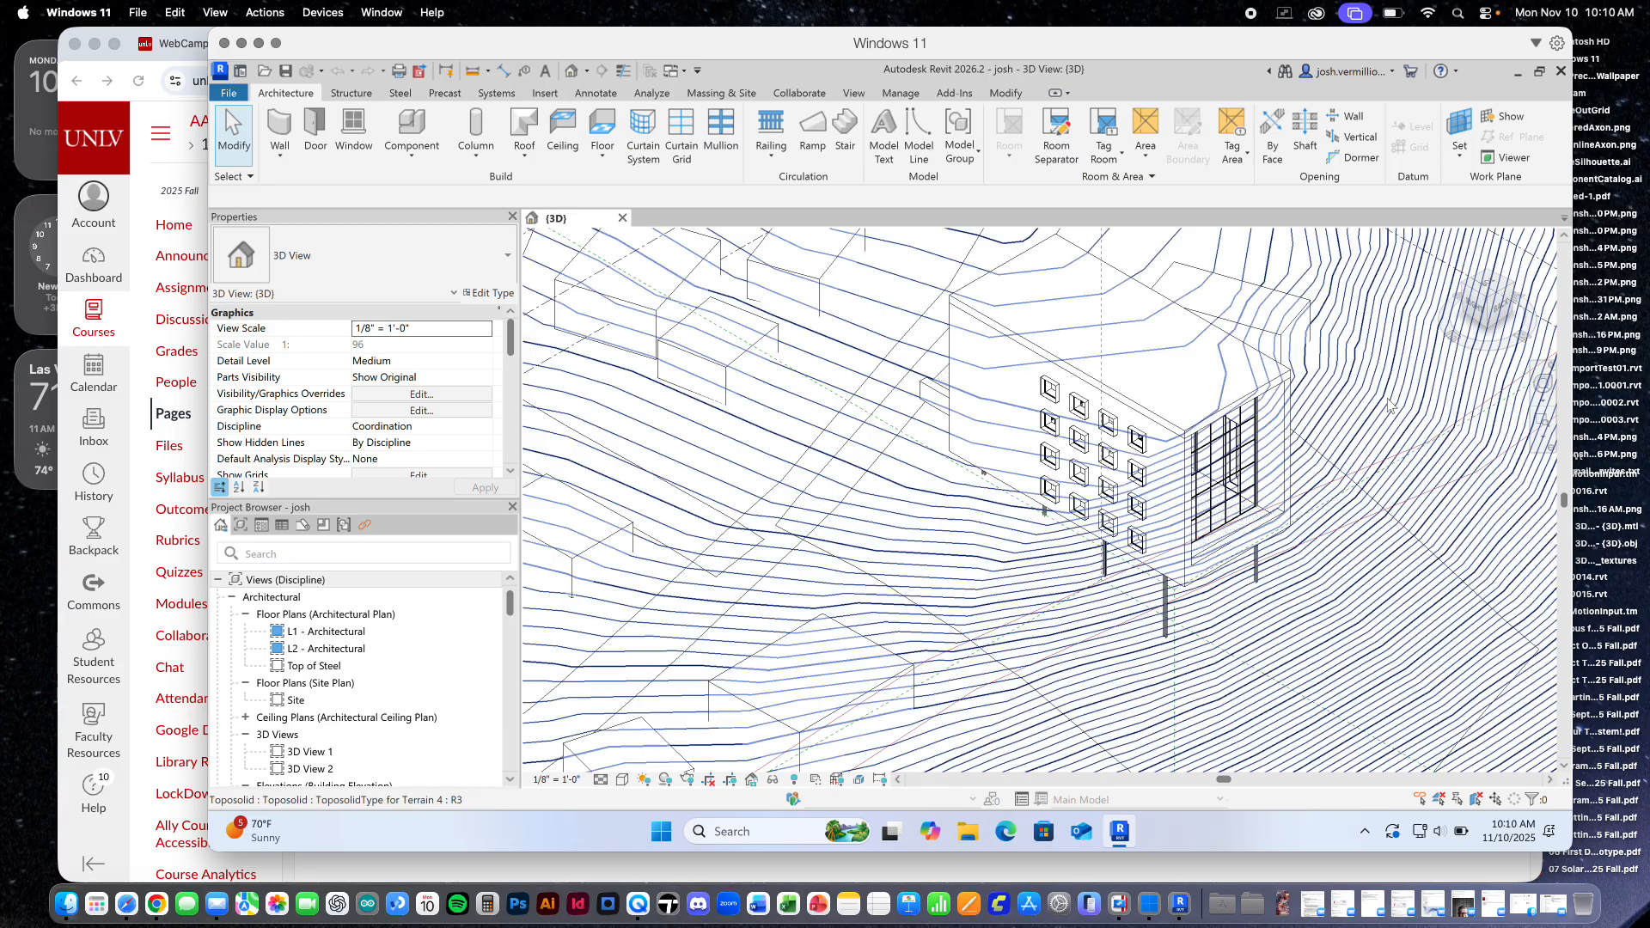
left_click(1514, 297)
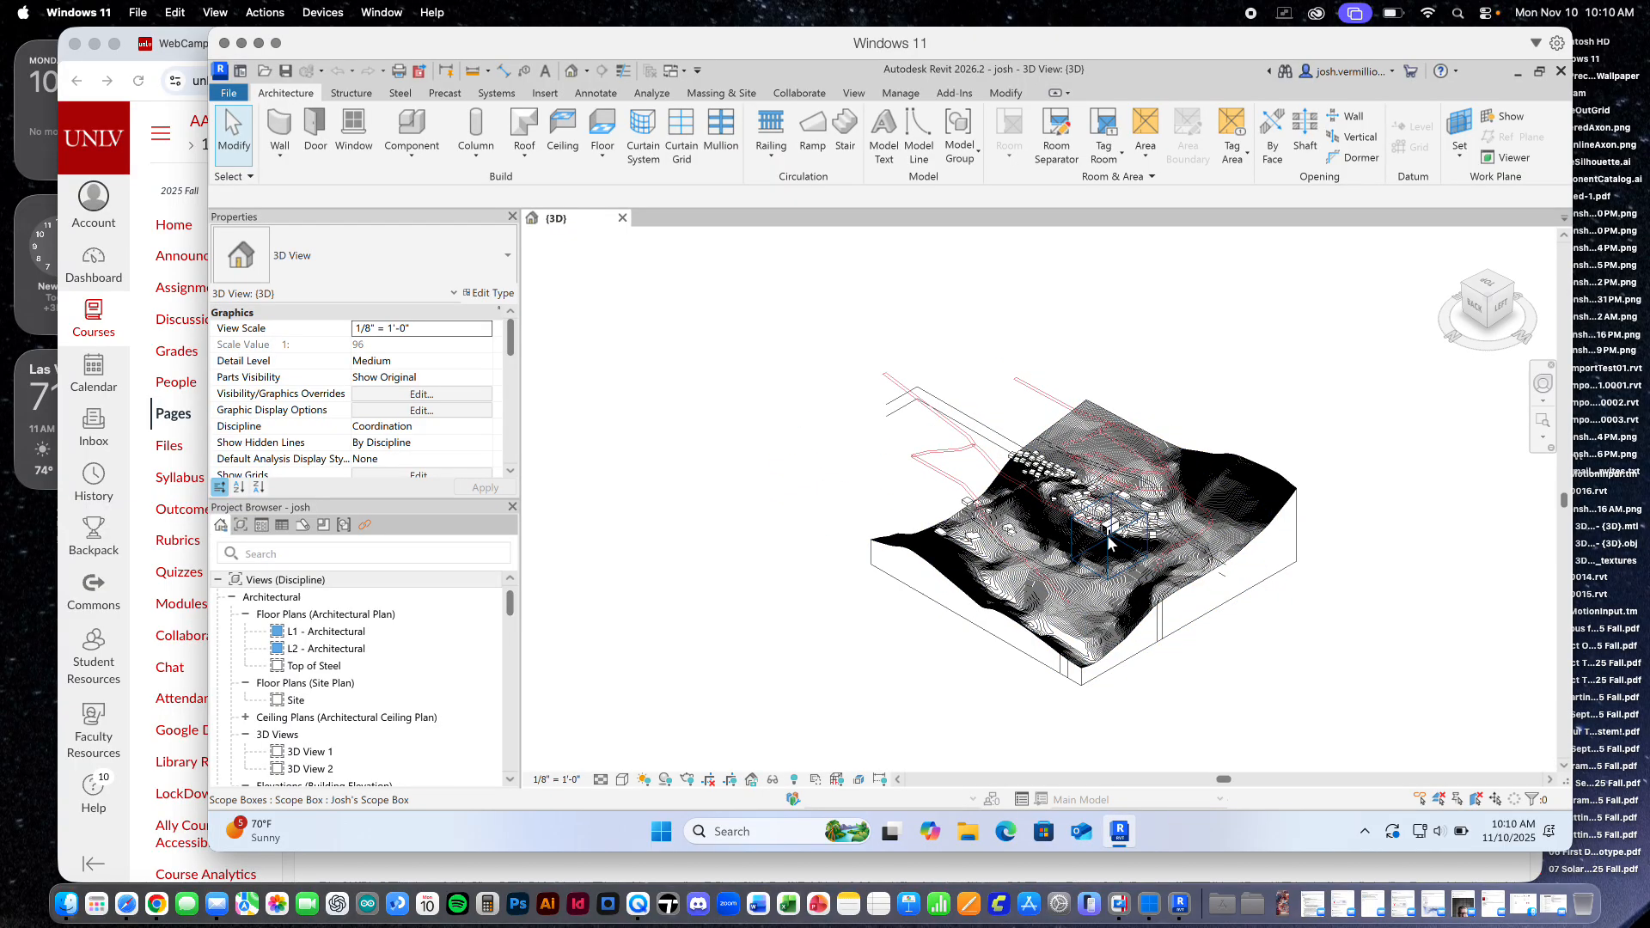
scroll(1109, 540, "up", 3)
scroll(1109, 540, "up", 8)
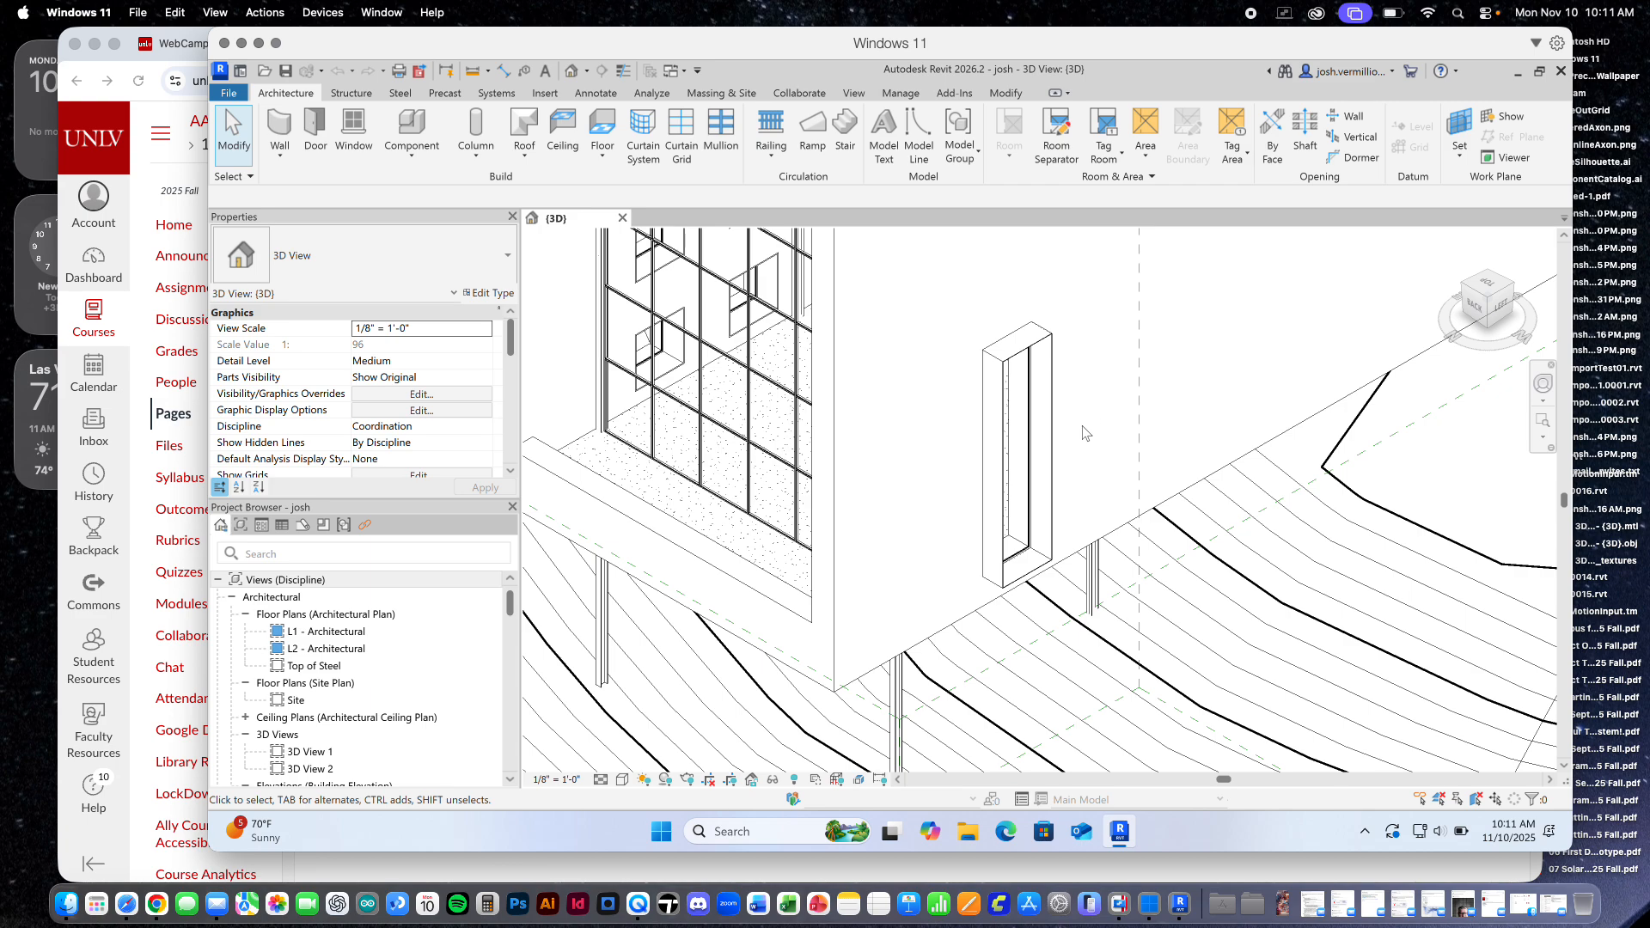
left_click(1009, 419)
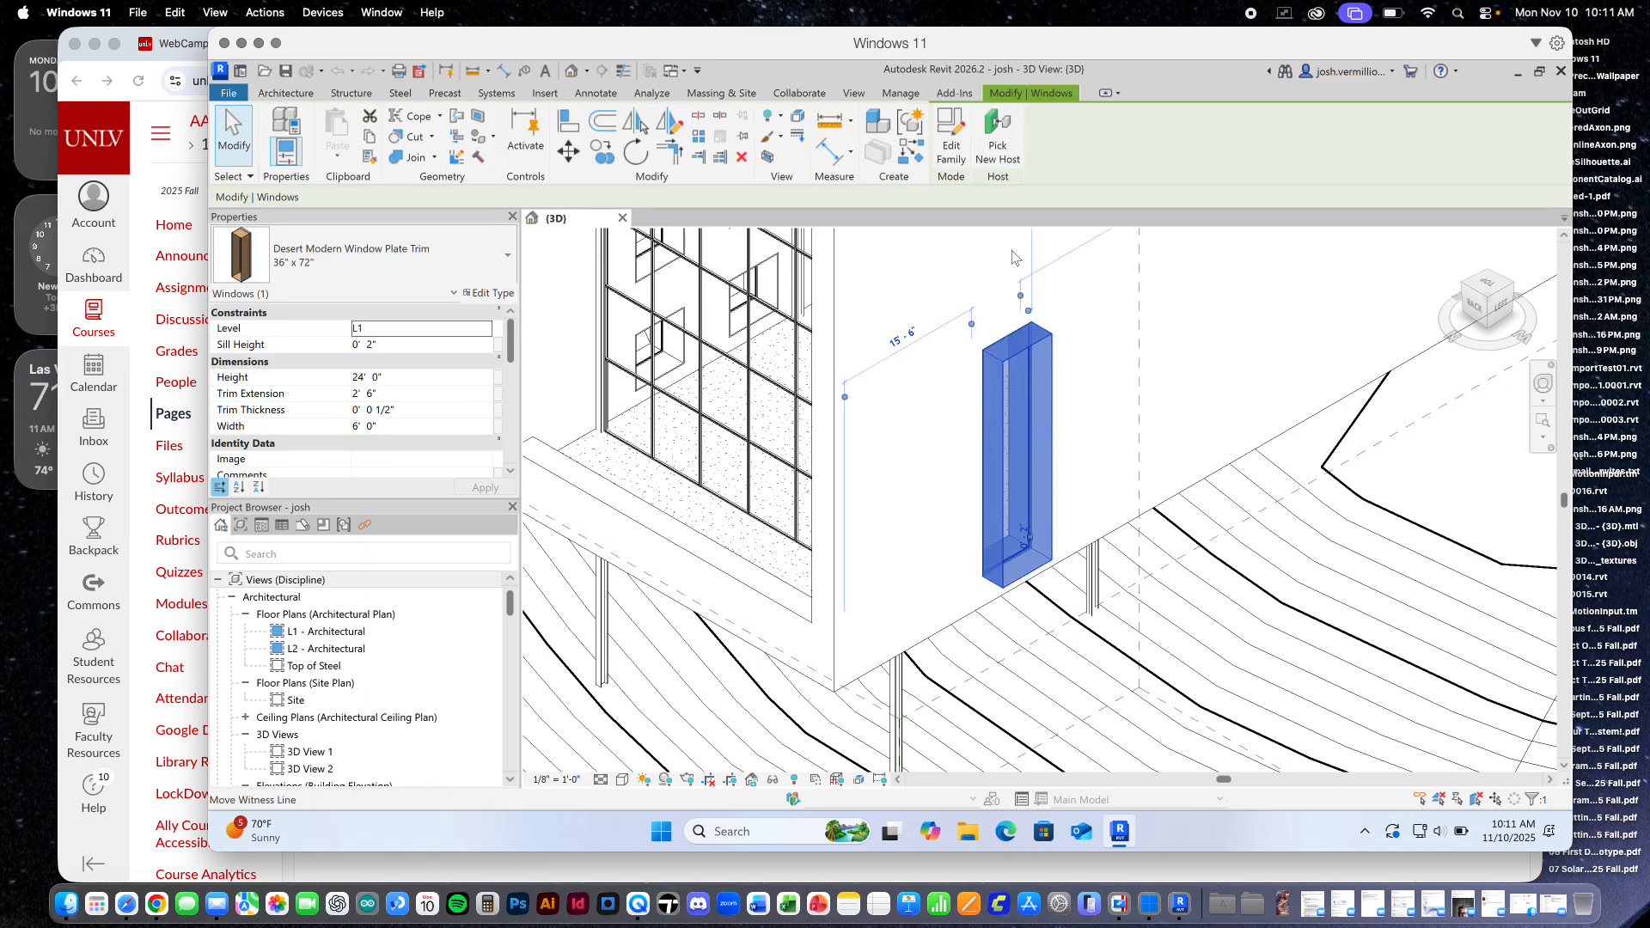
left_click(950, 144)
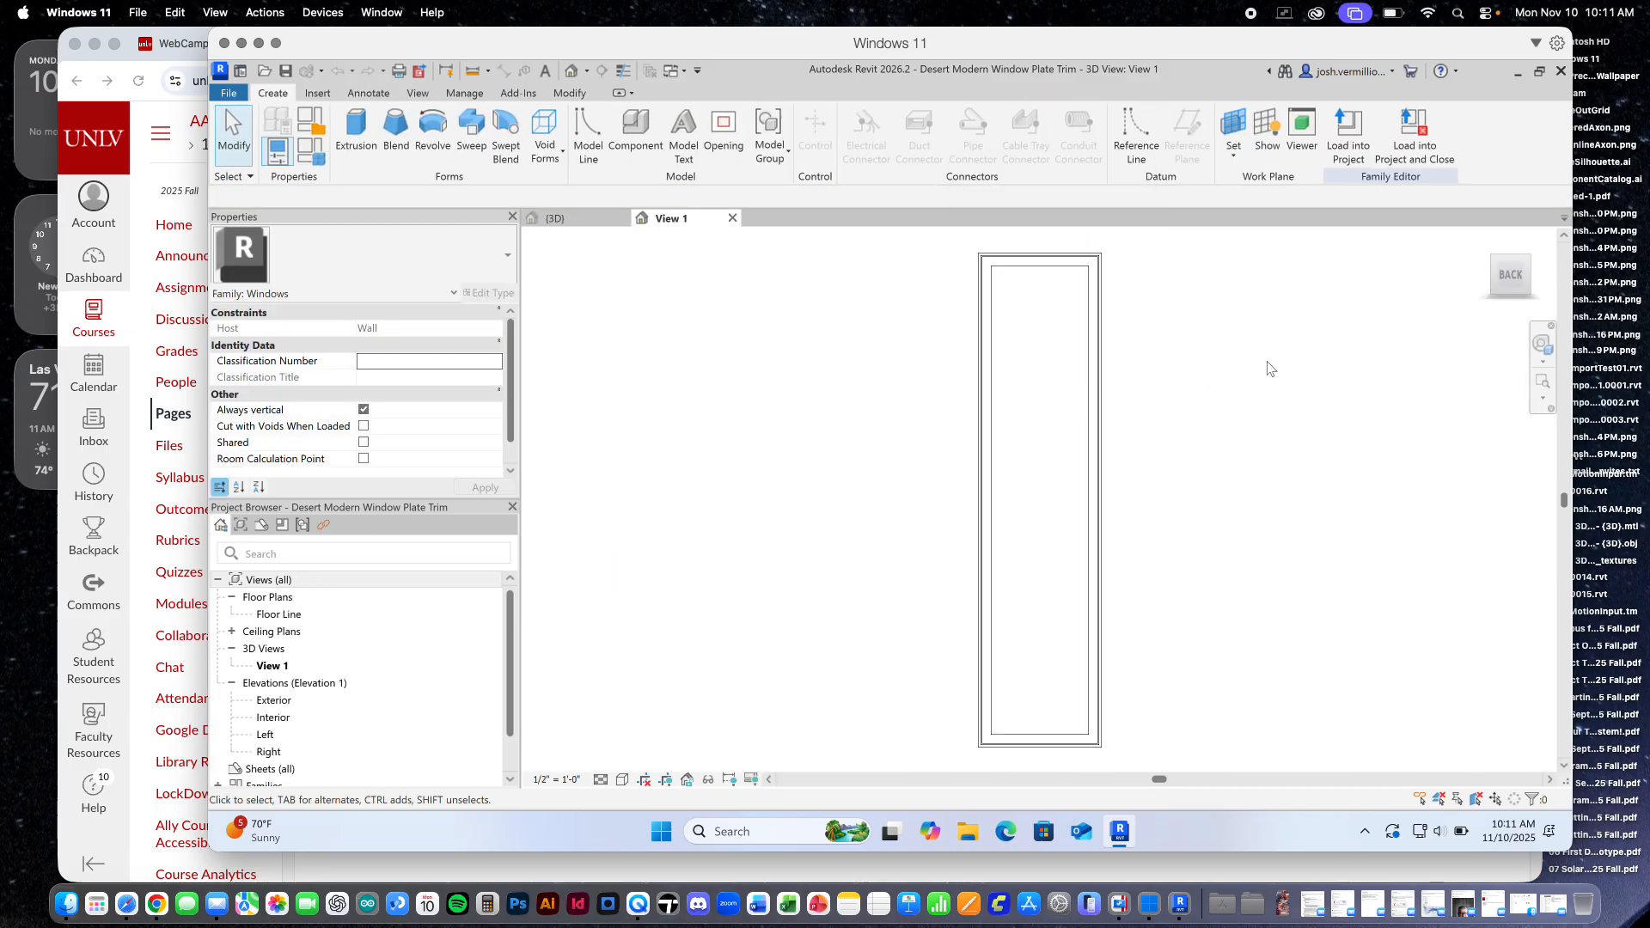
Examine the window family from a corner angle and inspect its Frame/Mullion trim extrusion up close
scroll(972, 386, "down", 1)
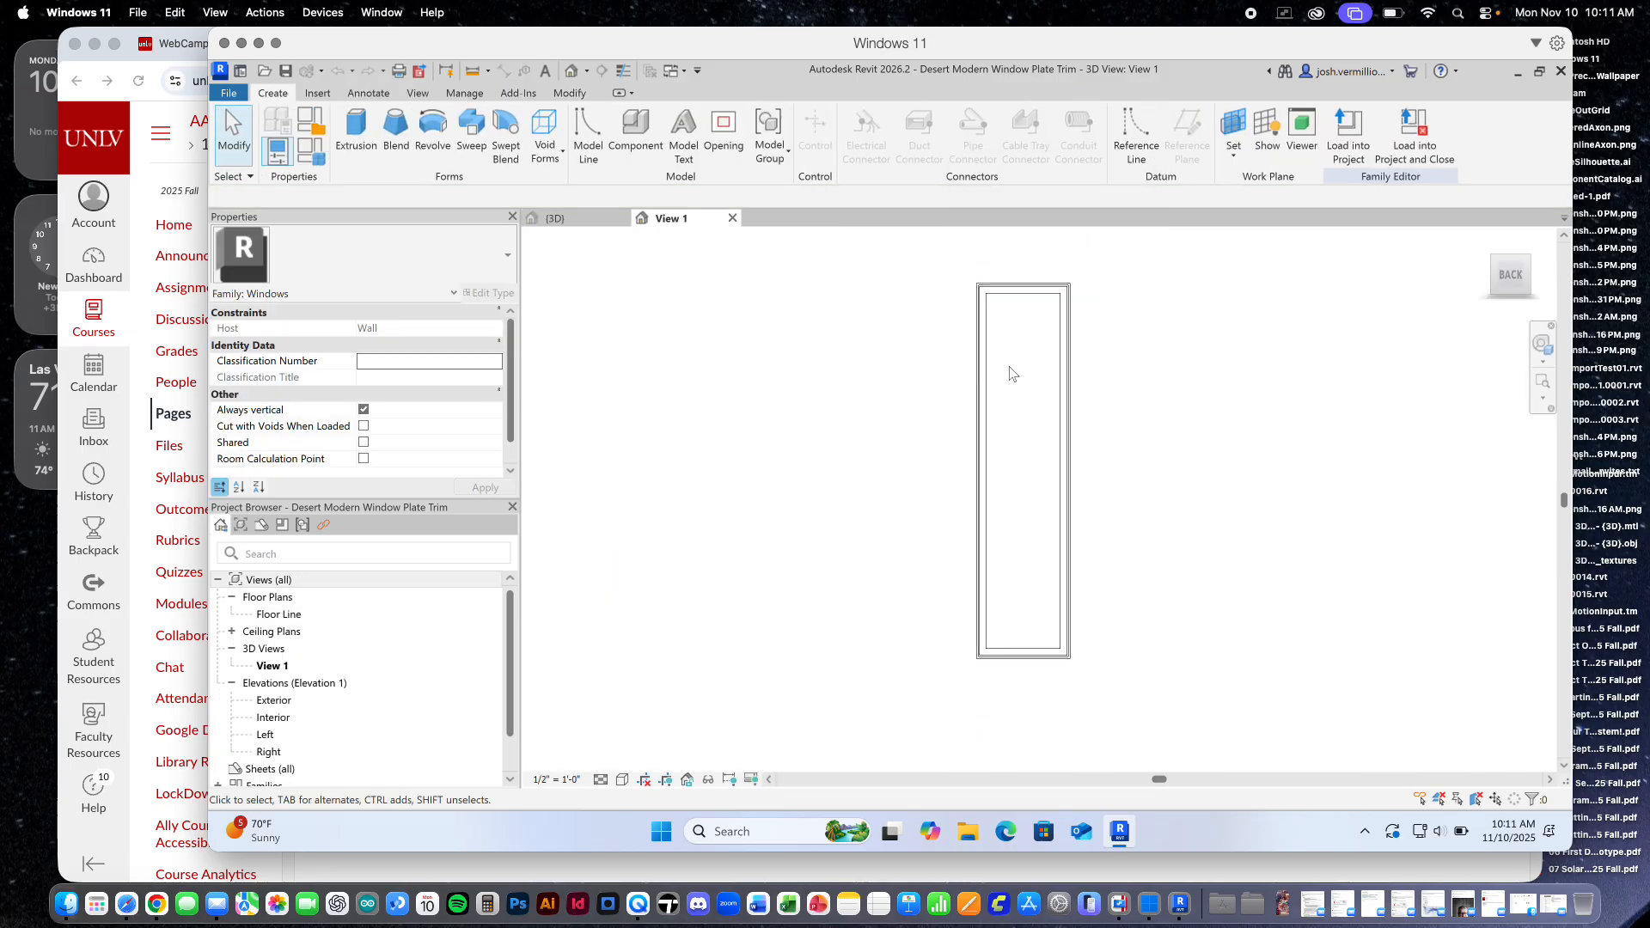
scroll(1009, 368, "up", 1)
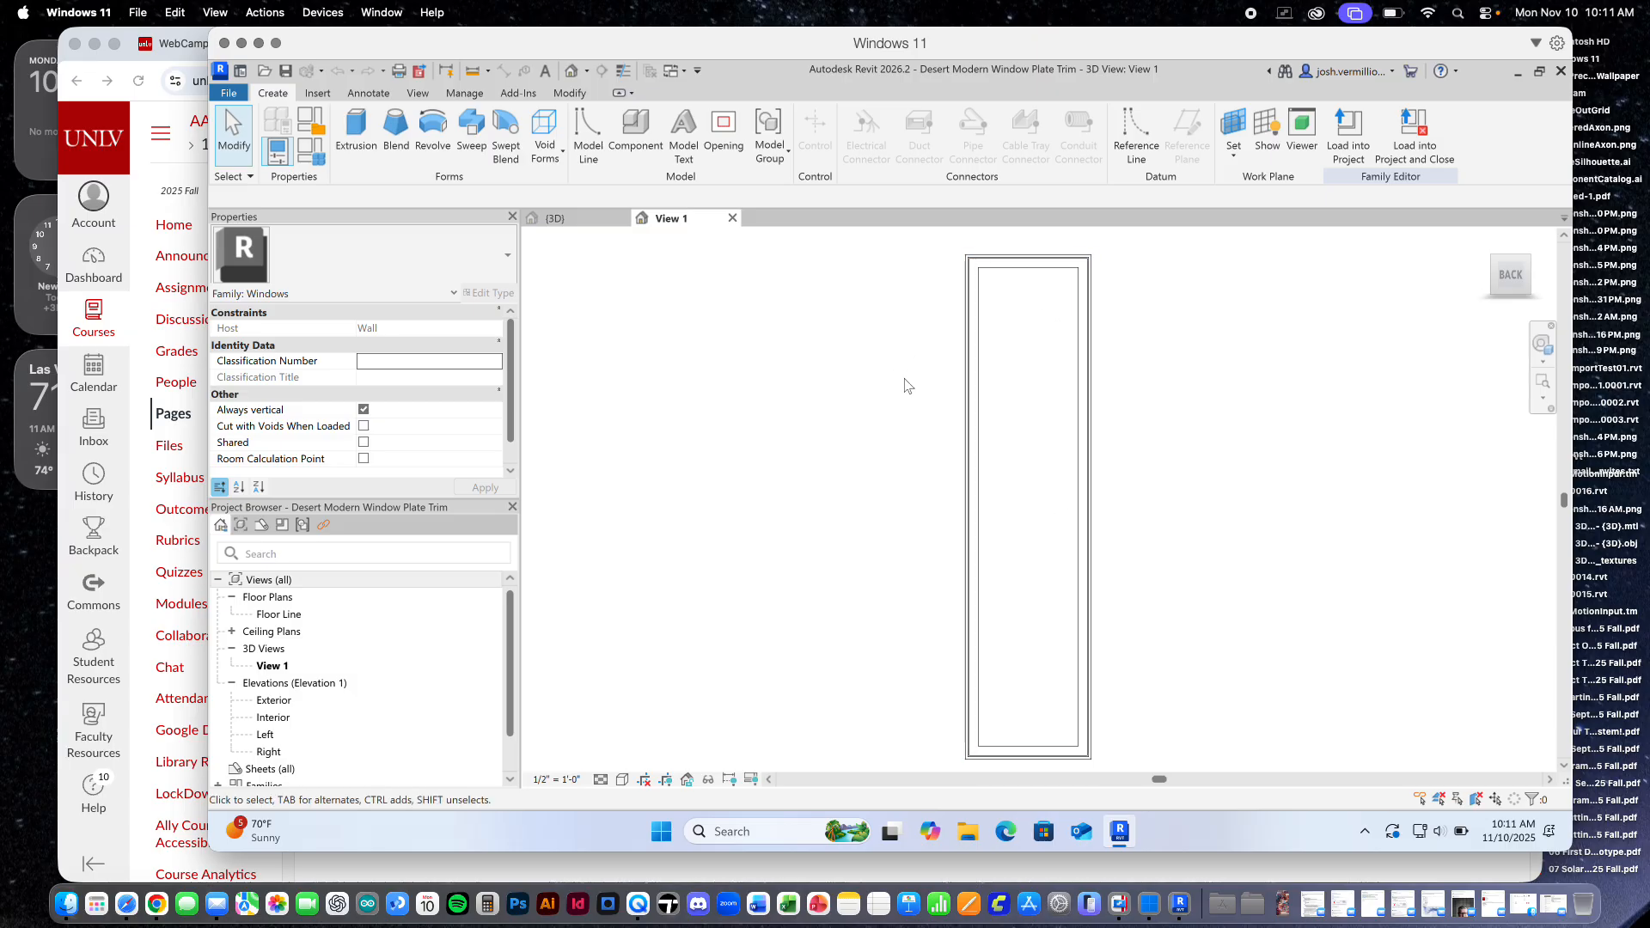
left_click(1506, 273)
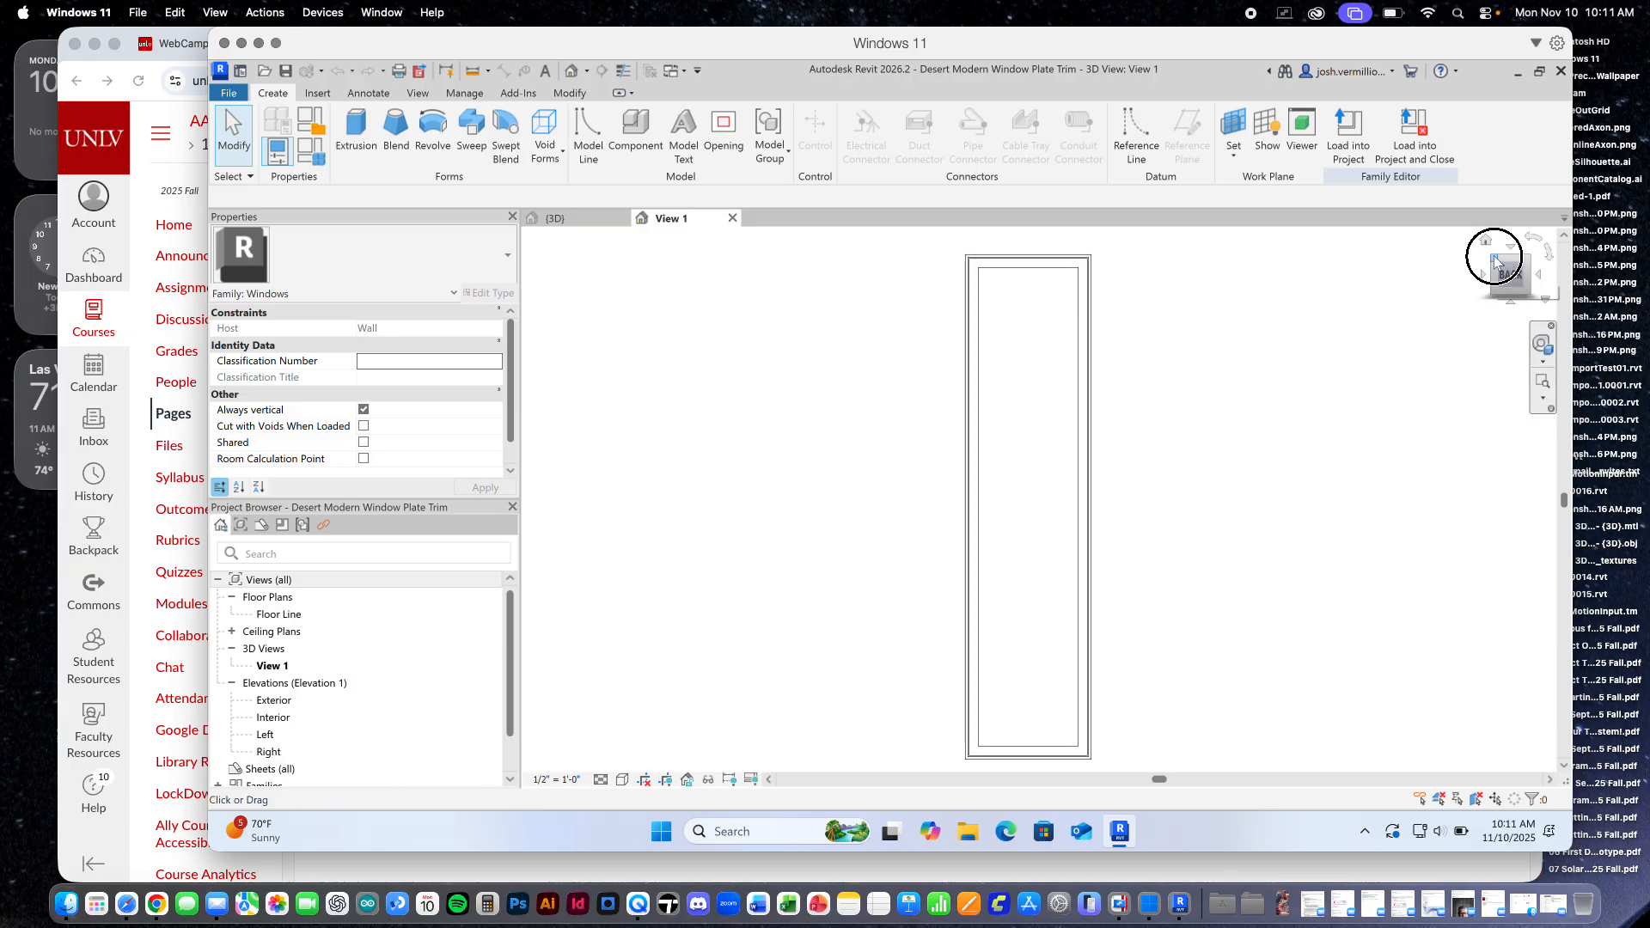
scroll(1143, 481, "up", 2)
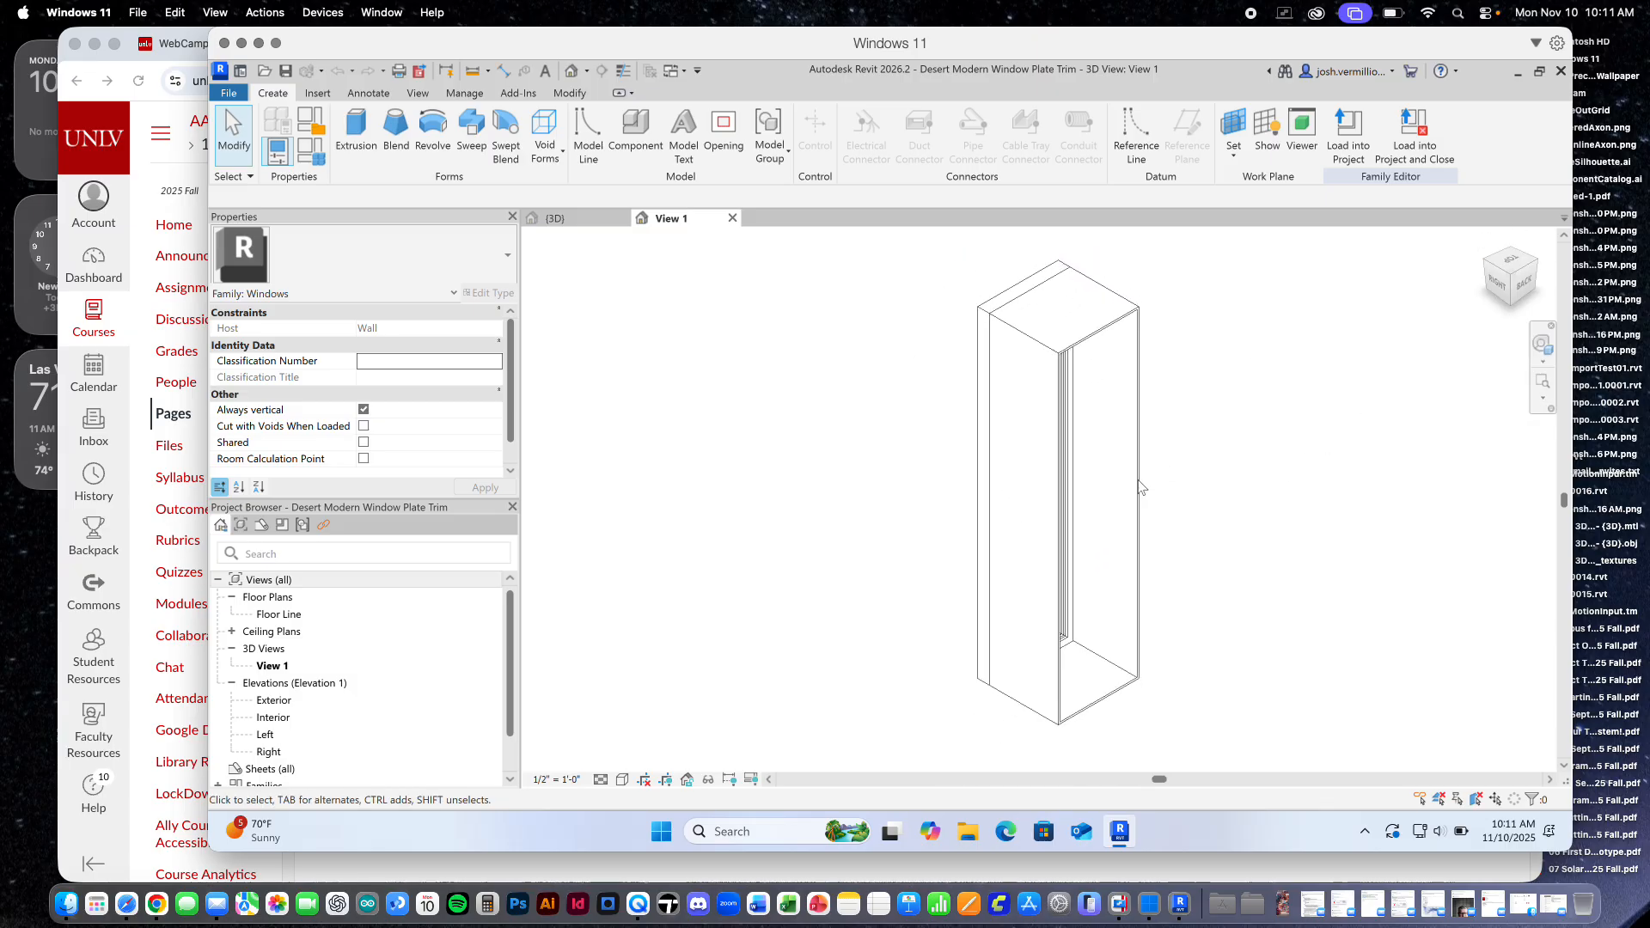
left_click(1139, 476)
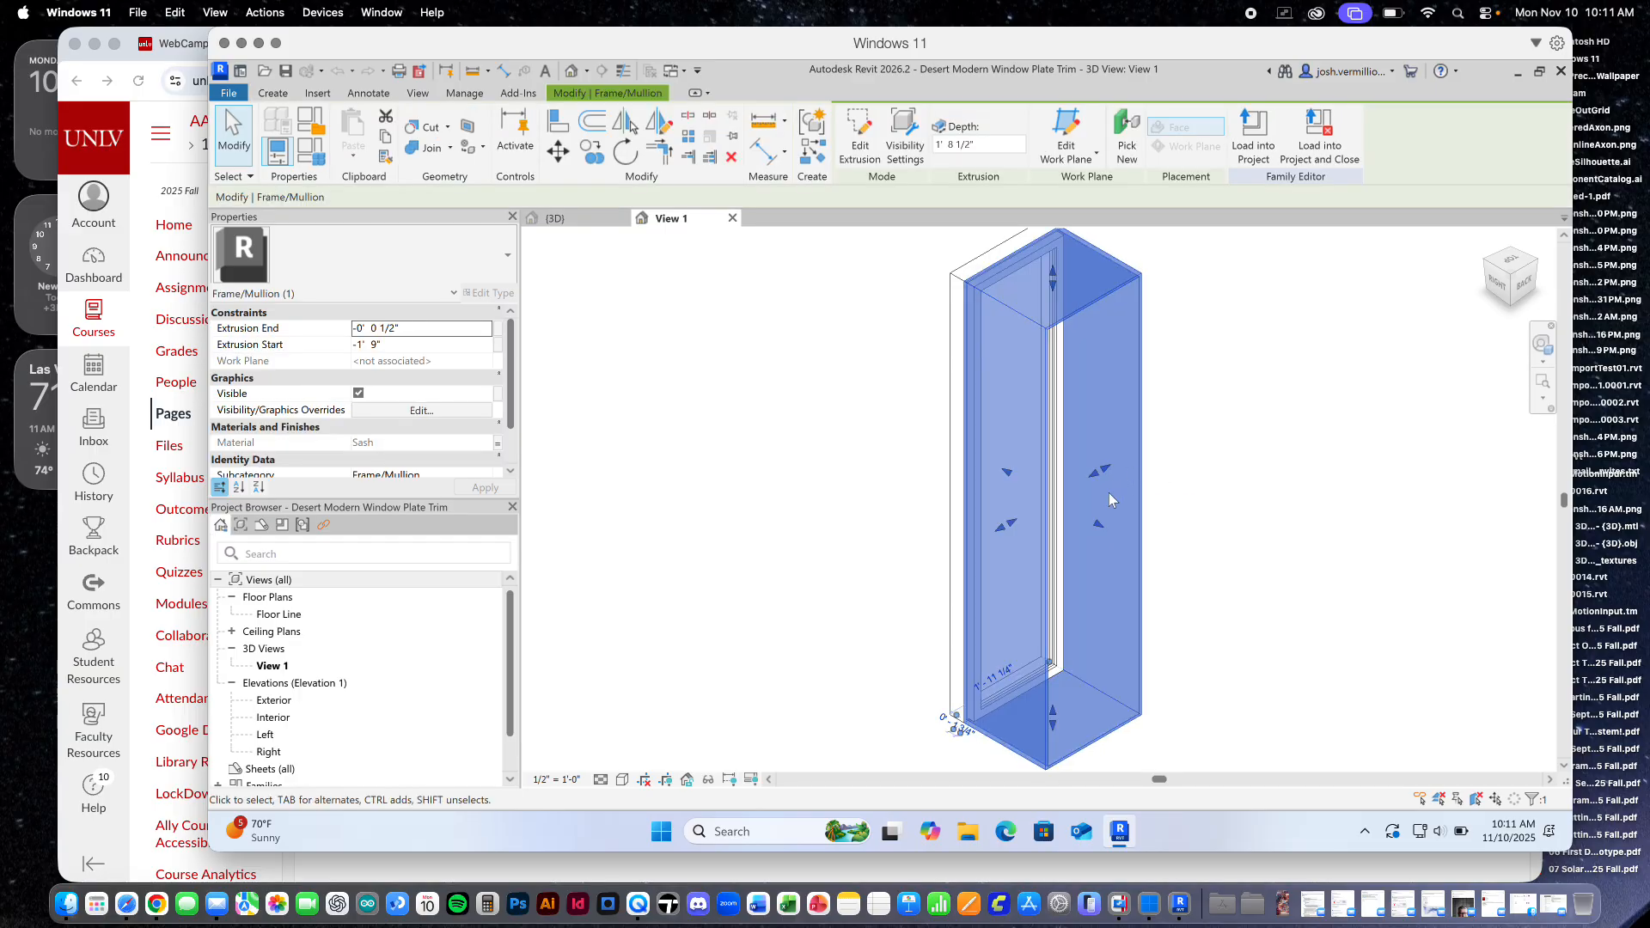
scroll(964, 747, "up", 1)
scroll(963, 748, "up", 2)
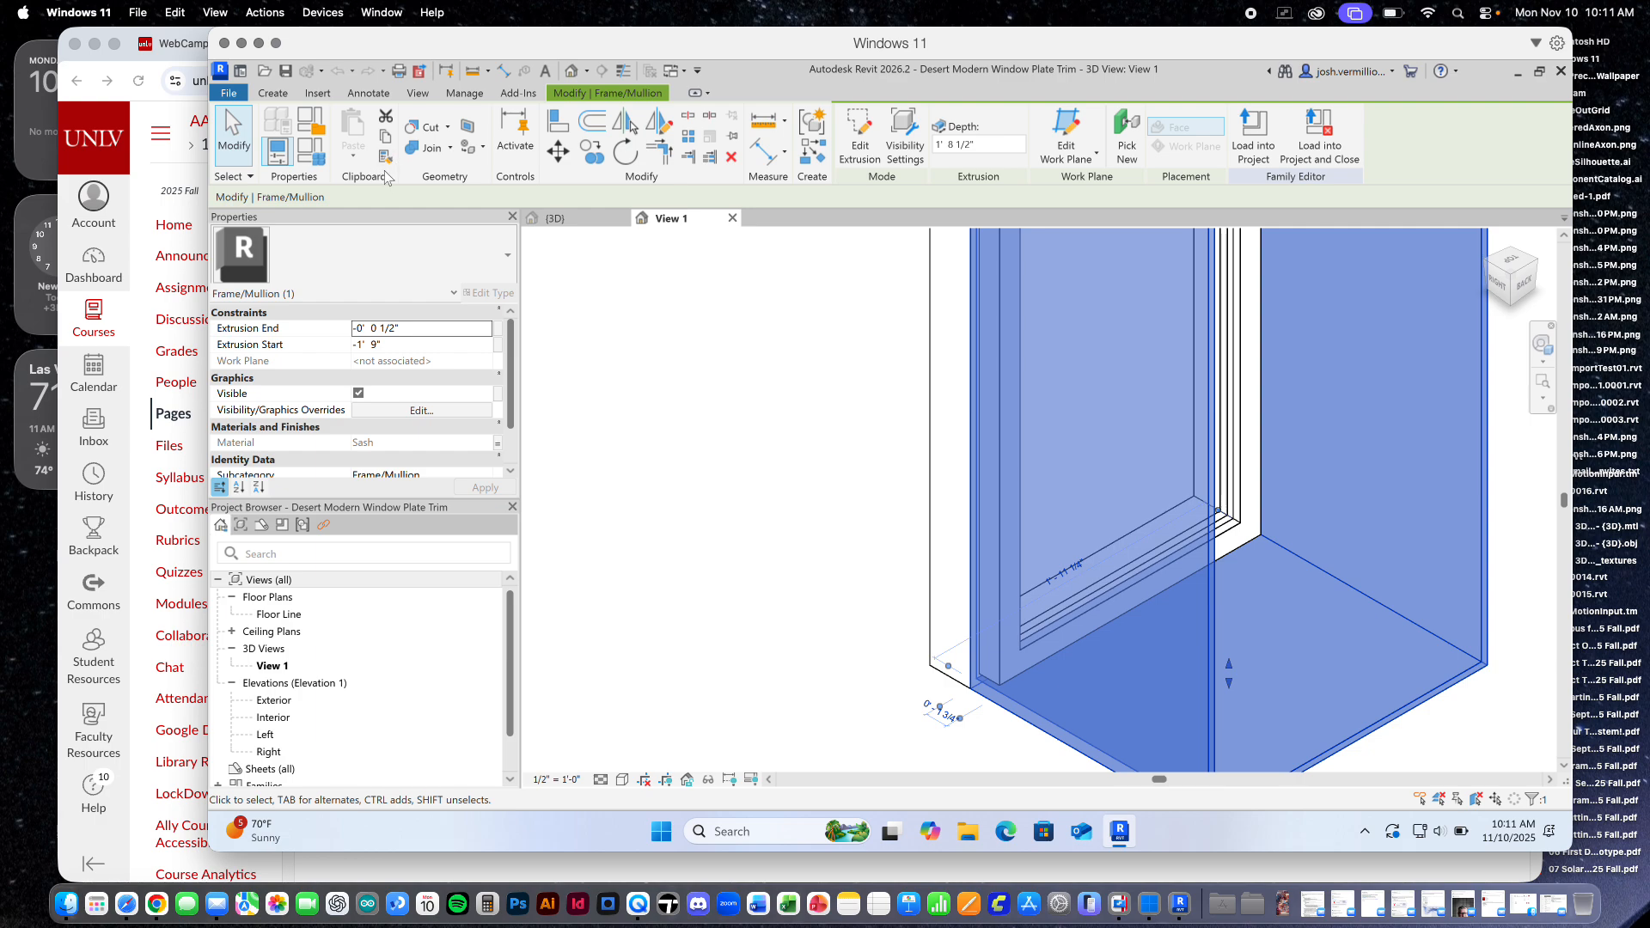
Review the window family's type parameters without changing them, and load the family into the project while closing it
left_click(321, 161)
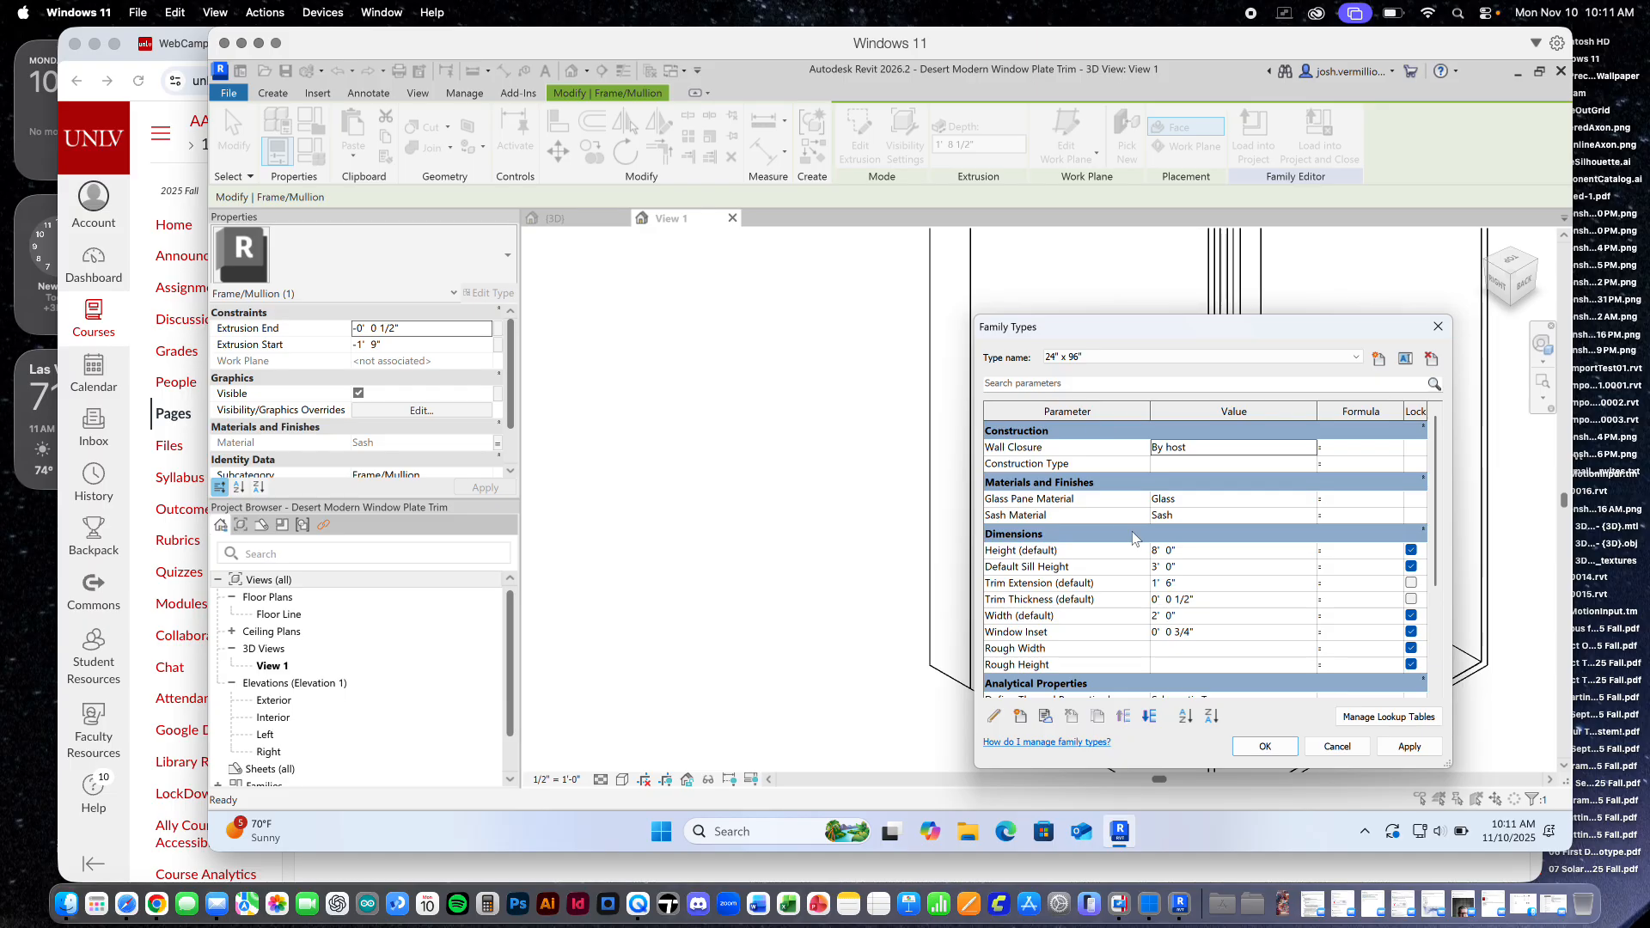
left_click(1338, 746)
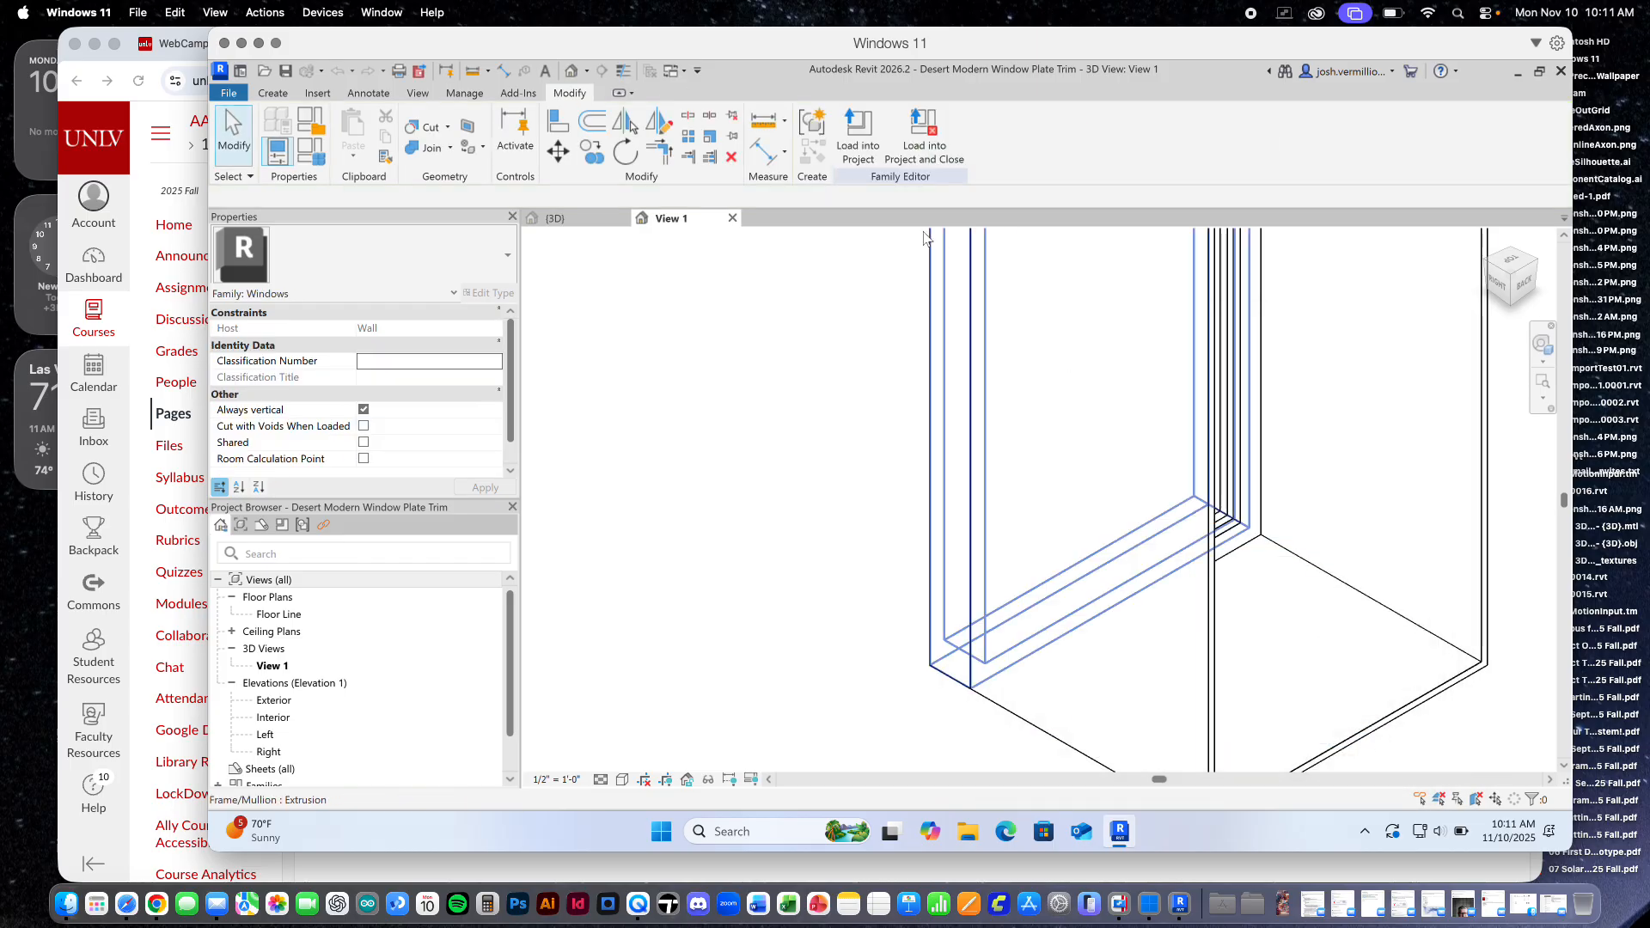
left_click(933, 148)
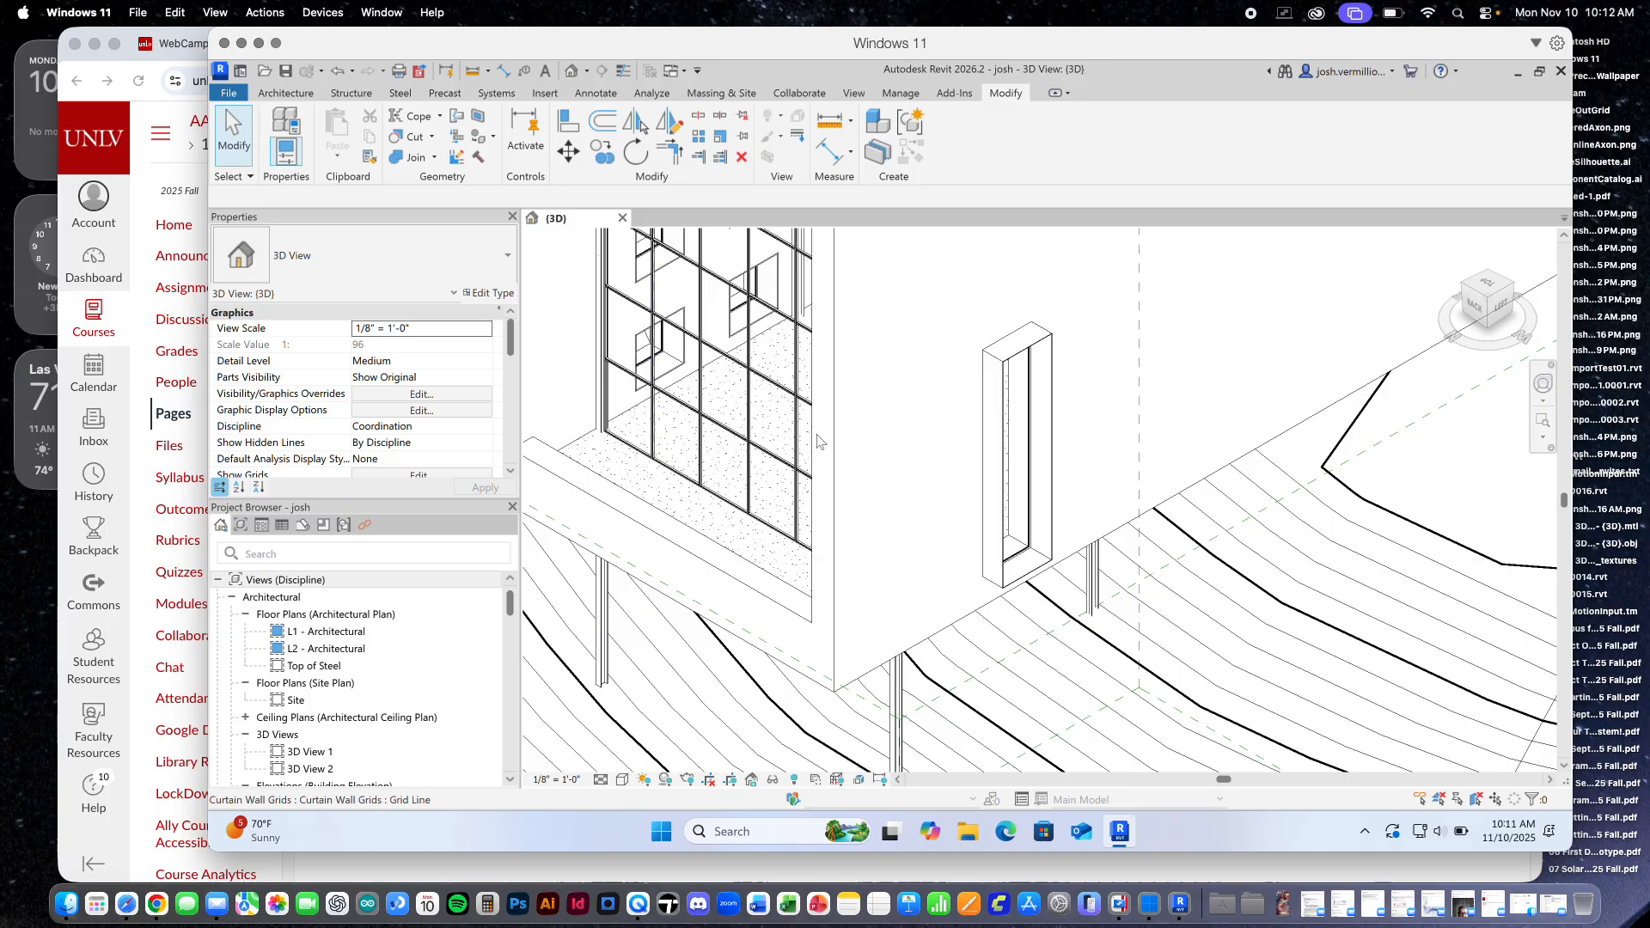
Set the width of the tall Desert Modern window on the side wall to 4' 0"
left_click(1008, 423)
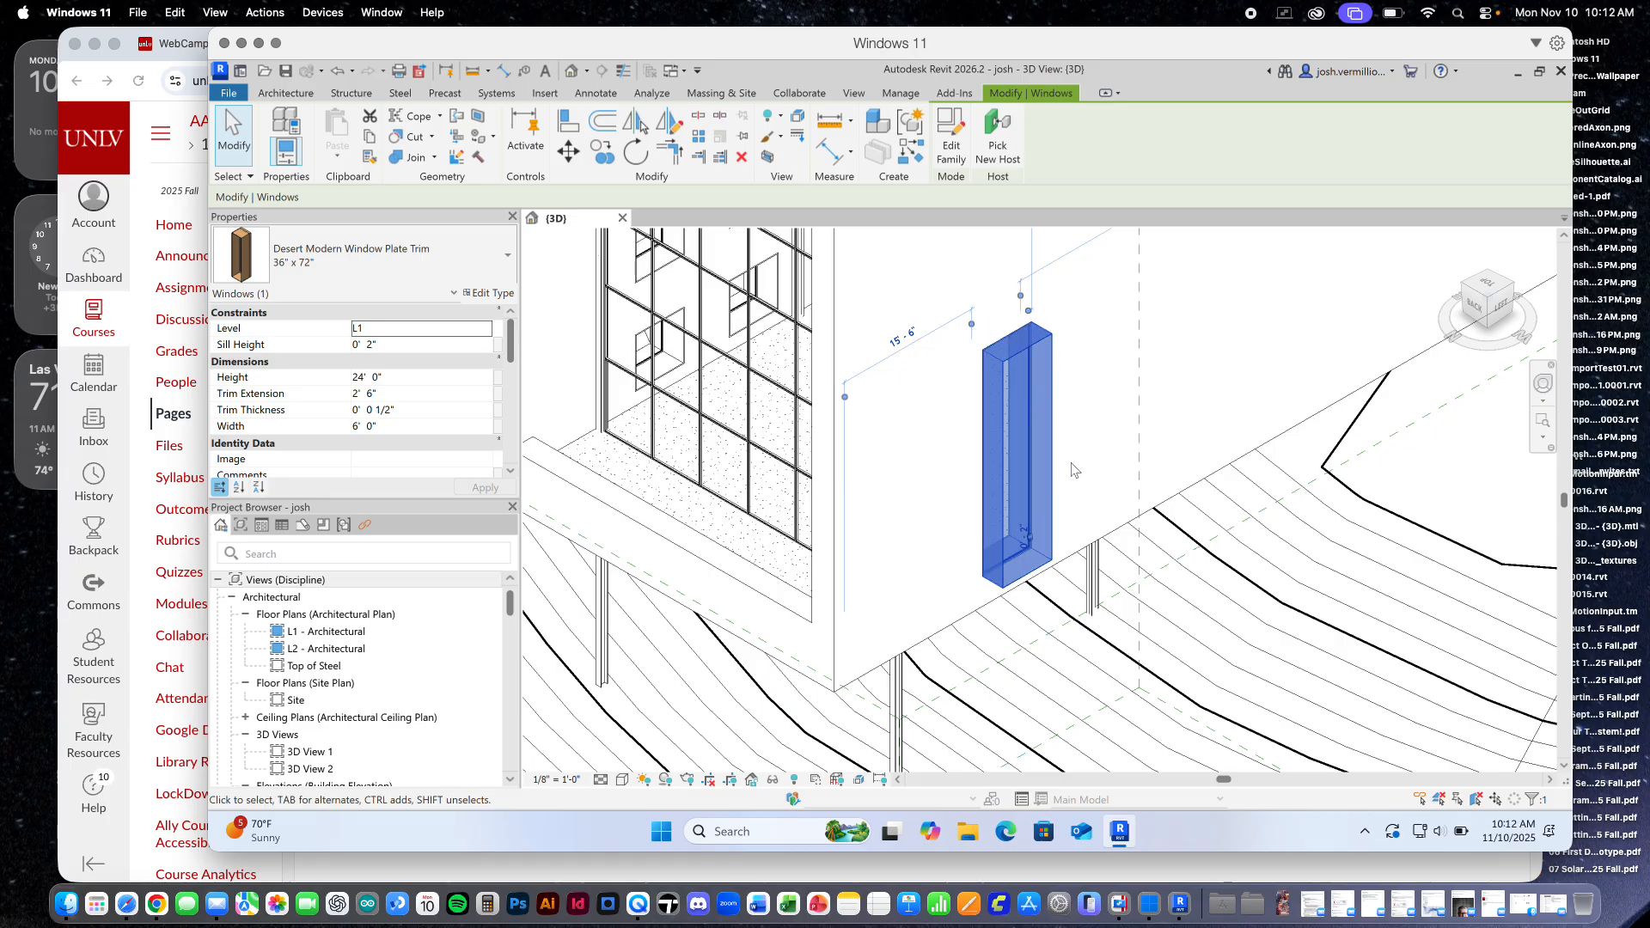
scroll(1046, 563, "up", 1)
scroll(1048, 558, "up", 4)
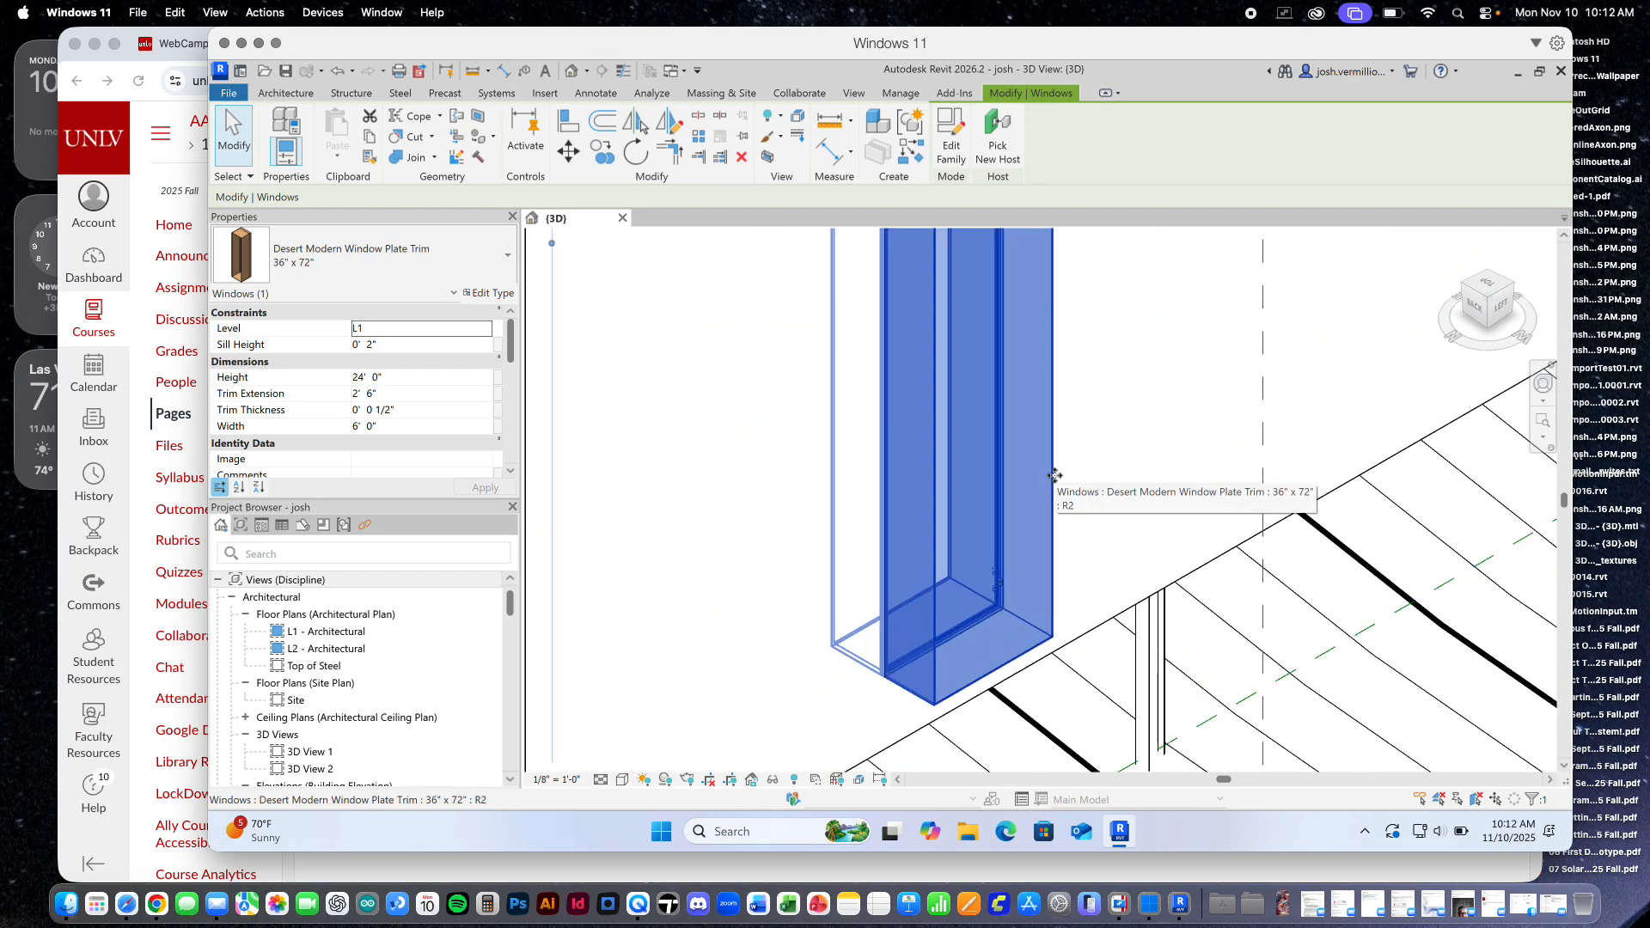
scroll(1103, 528, "down", 3)
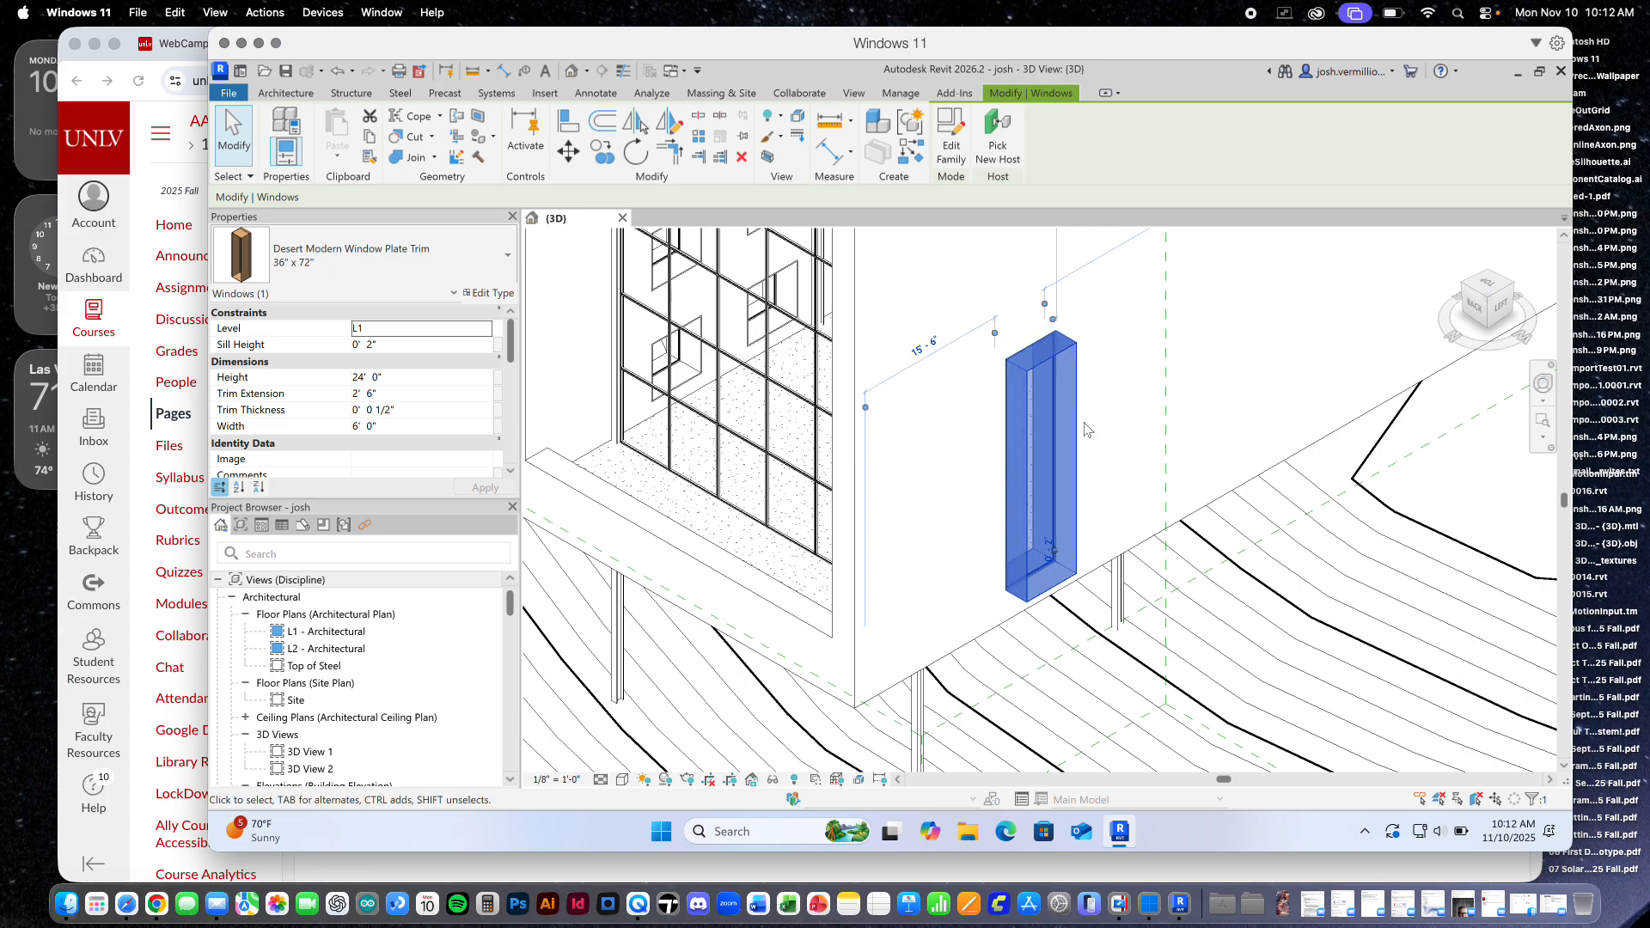
left_click(362, 425)
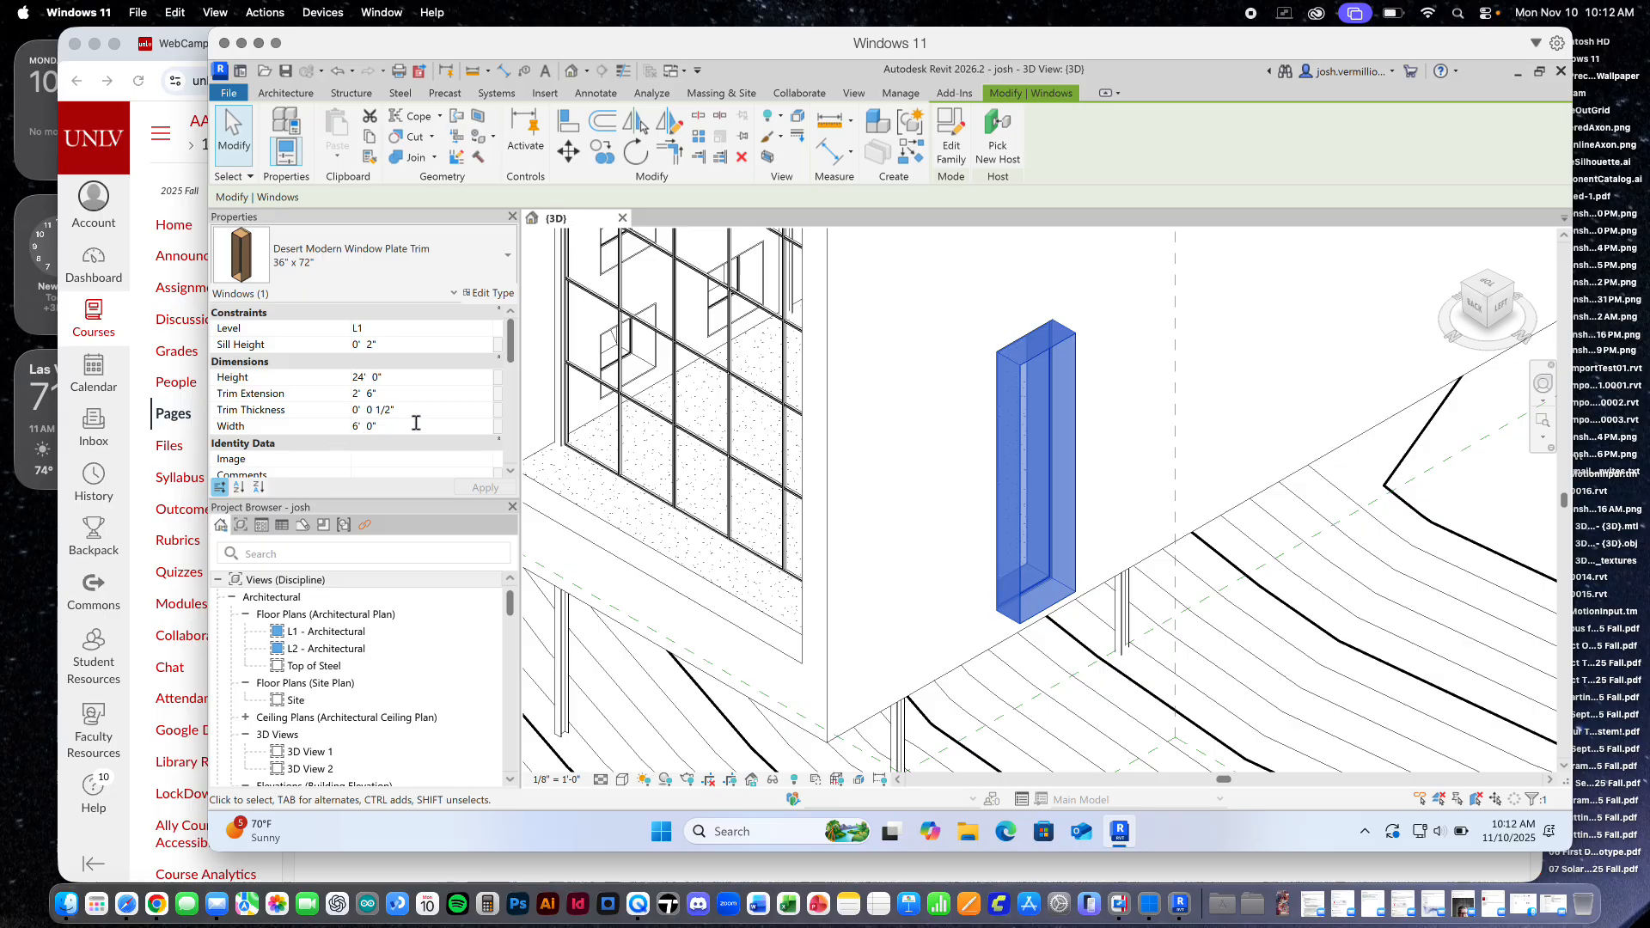
key("BackSpace")
type("4")
left_click(486, 487)
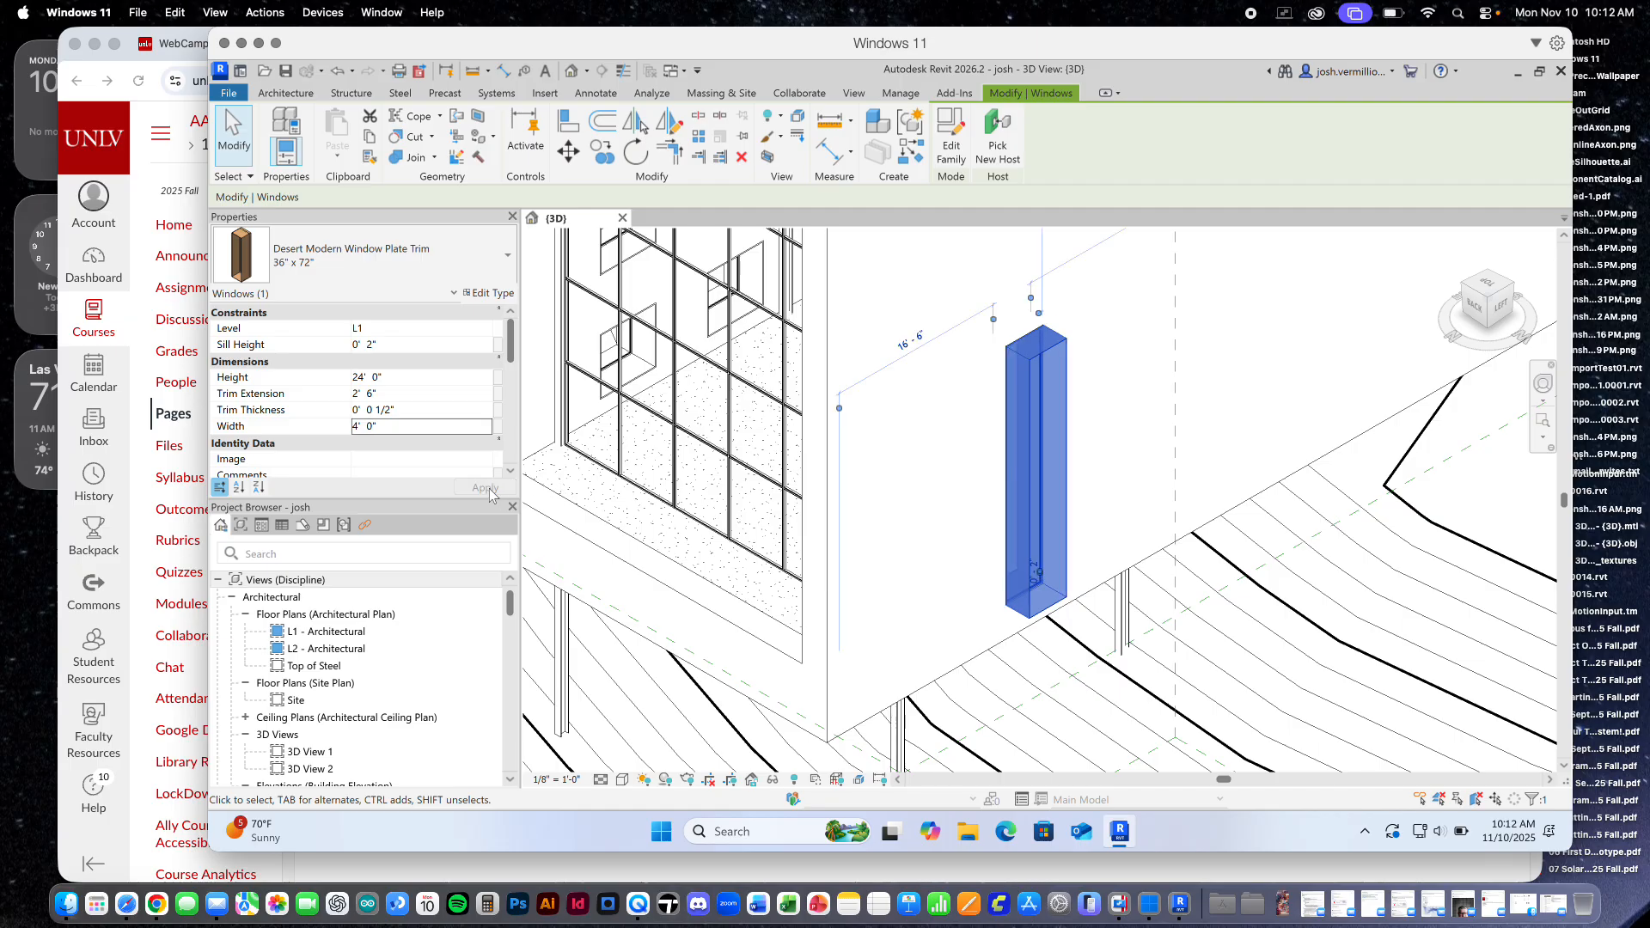
Set the selected Desert Modern window's width to 12' 0"
left_click(377, 393)
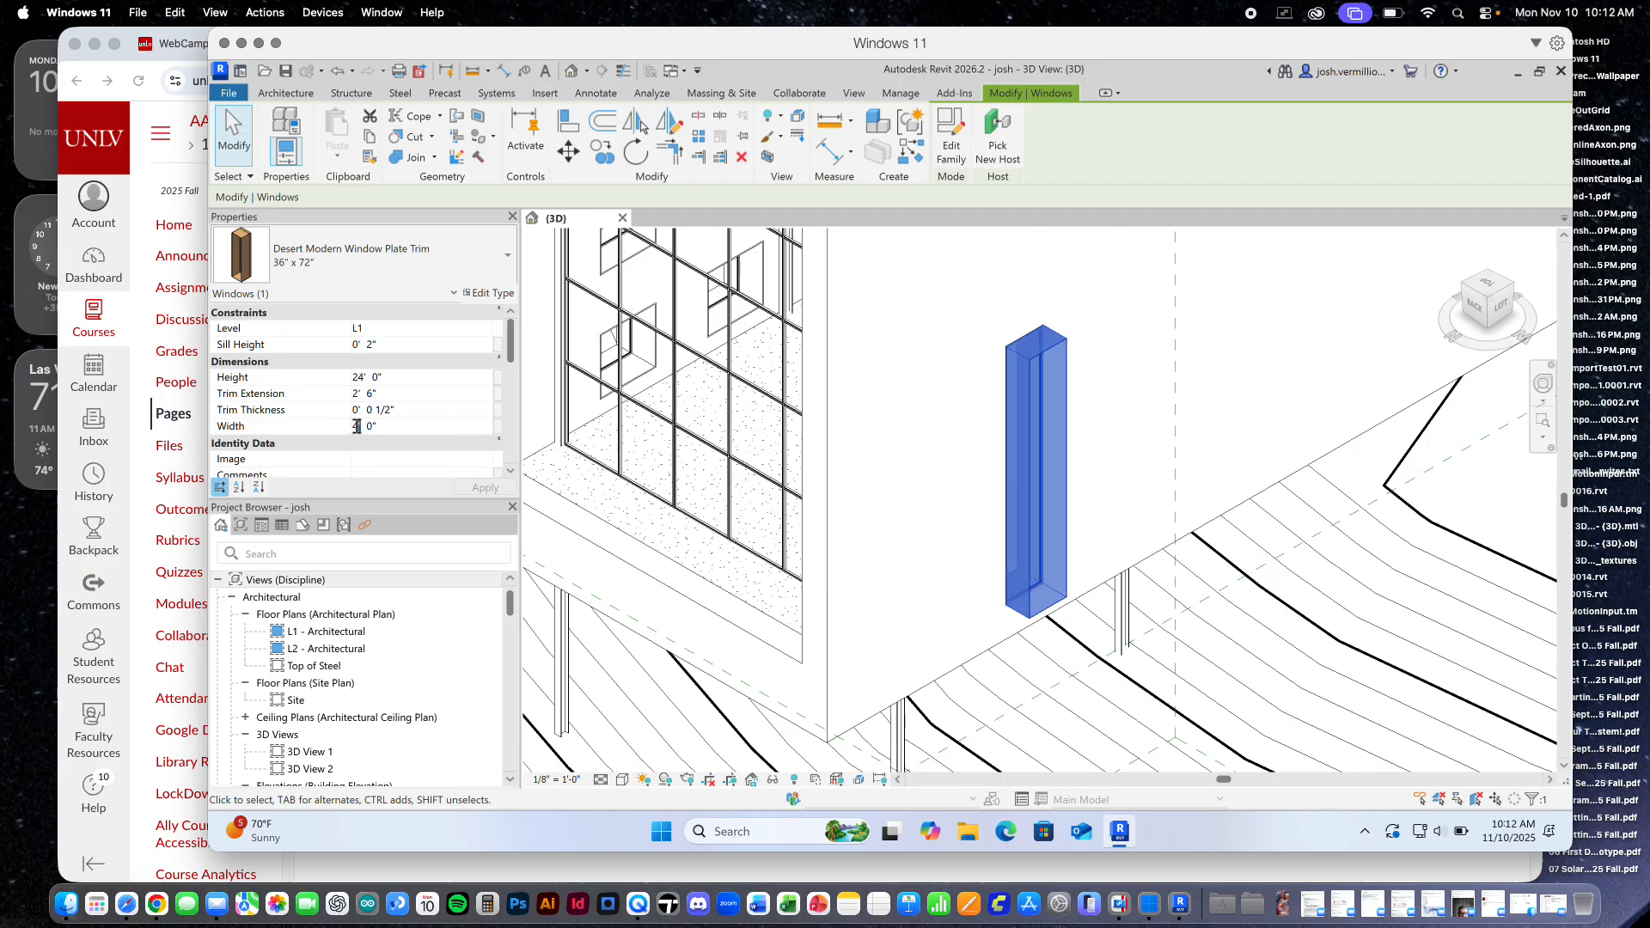
double_click(350, 426)
type("12")
key("Return")
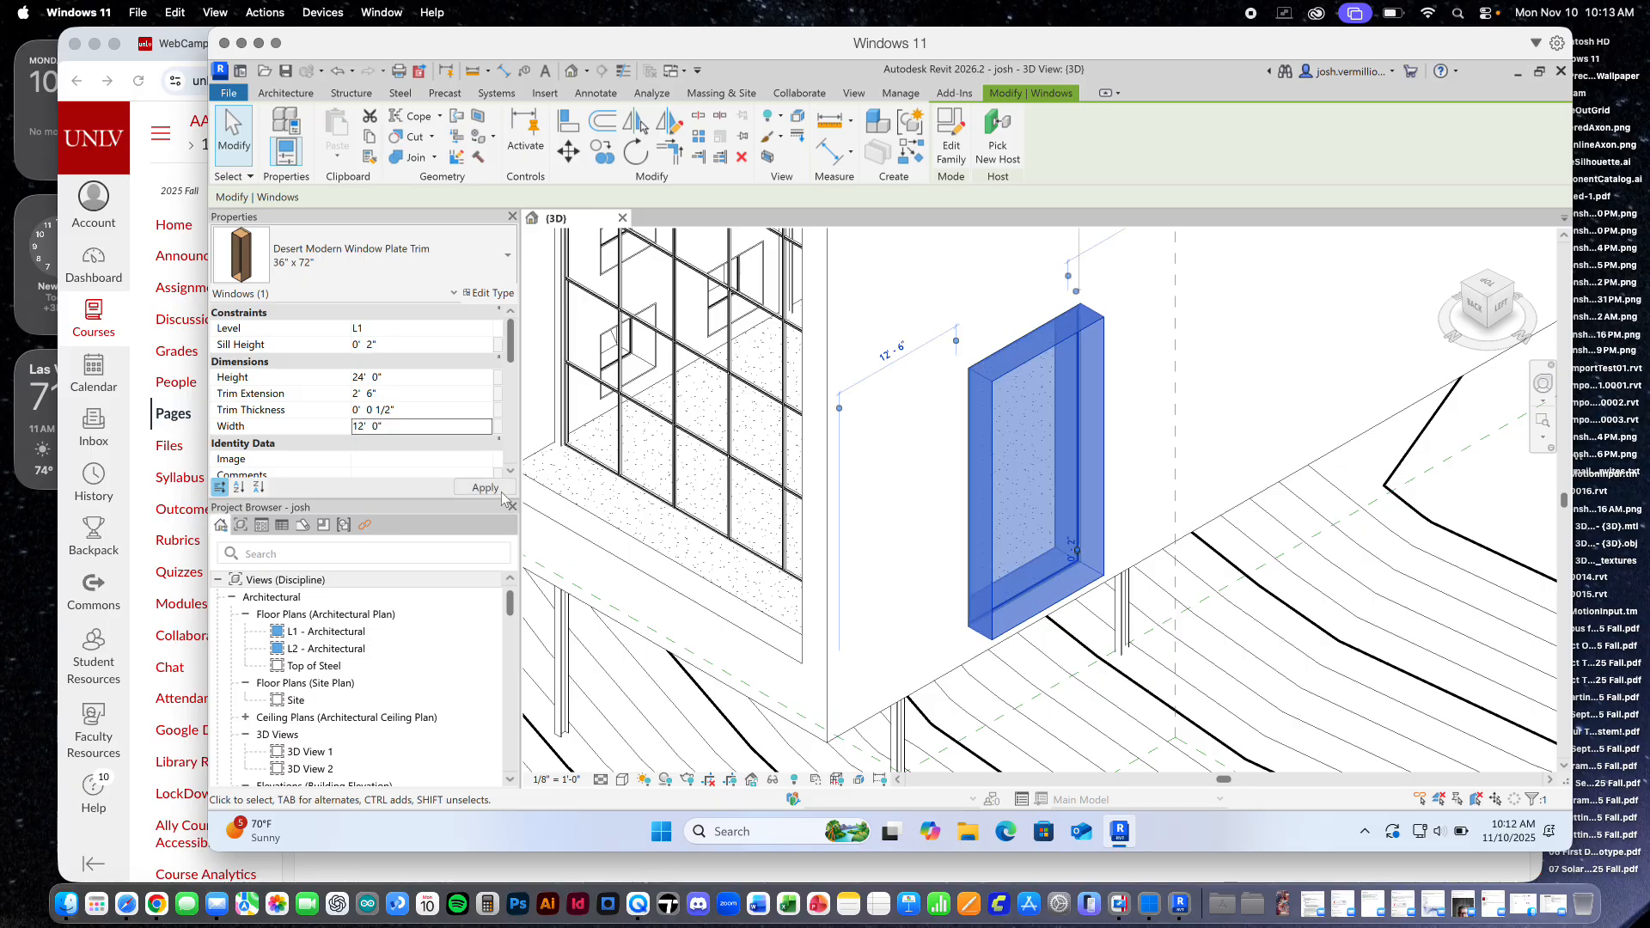
scroll(1049, 400, "up", 2)
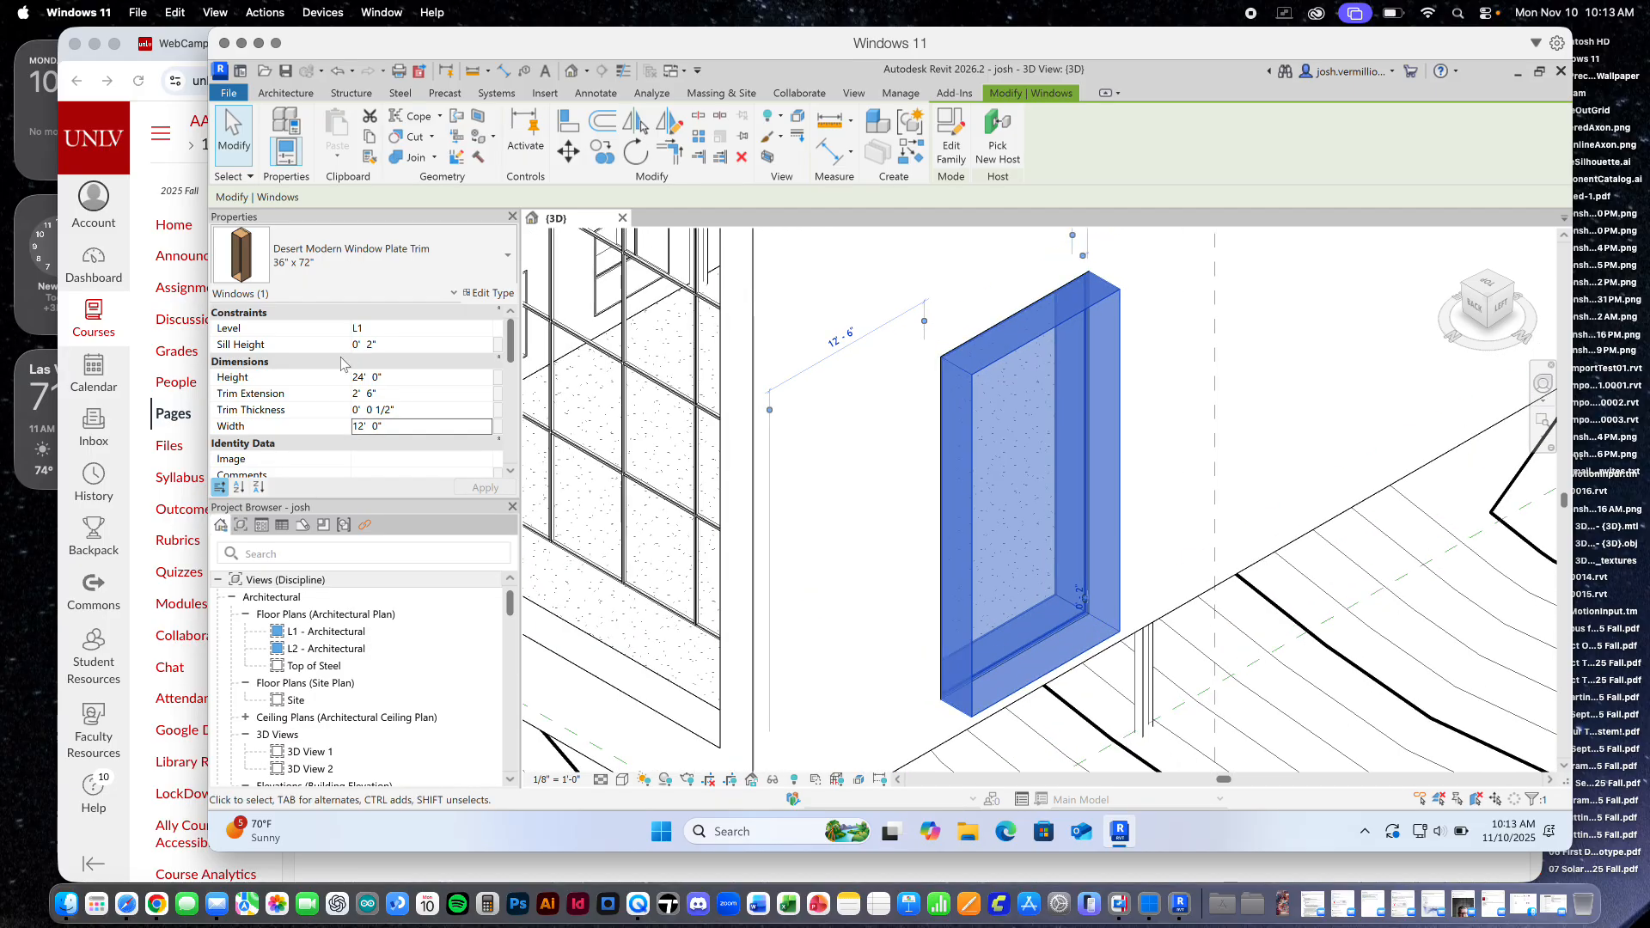
Set the selected Desert Modern window's trim extension to 3' 6" and its trim thickness to 0' 3", and deselect it
double_click(357, 393)
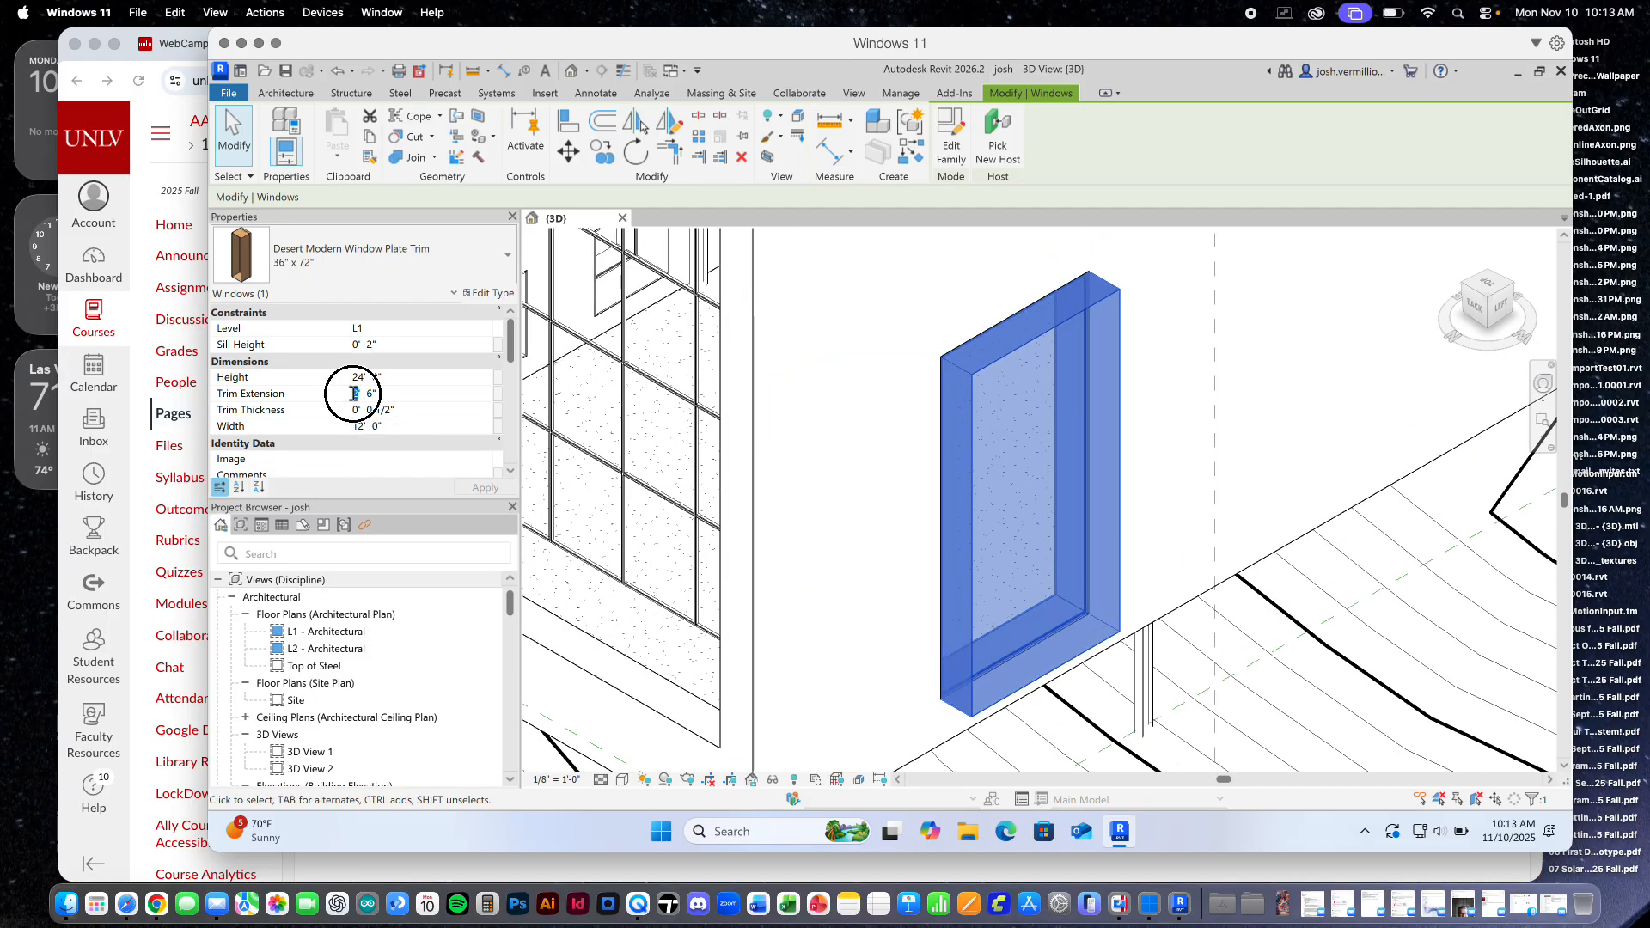
type("3")
left_click(482, 485)
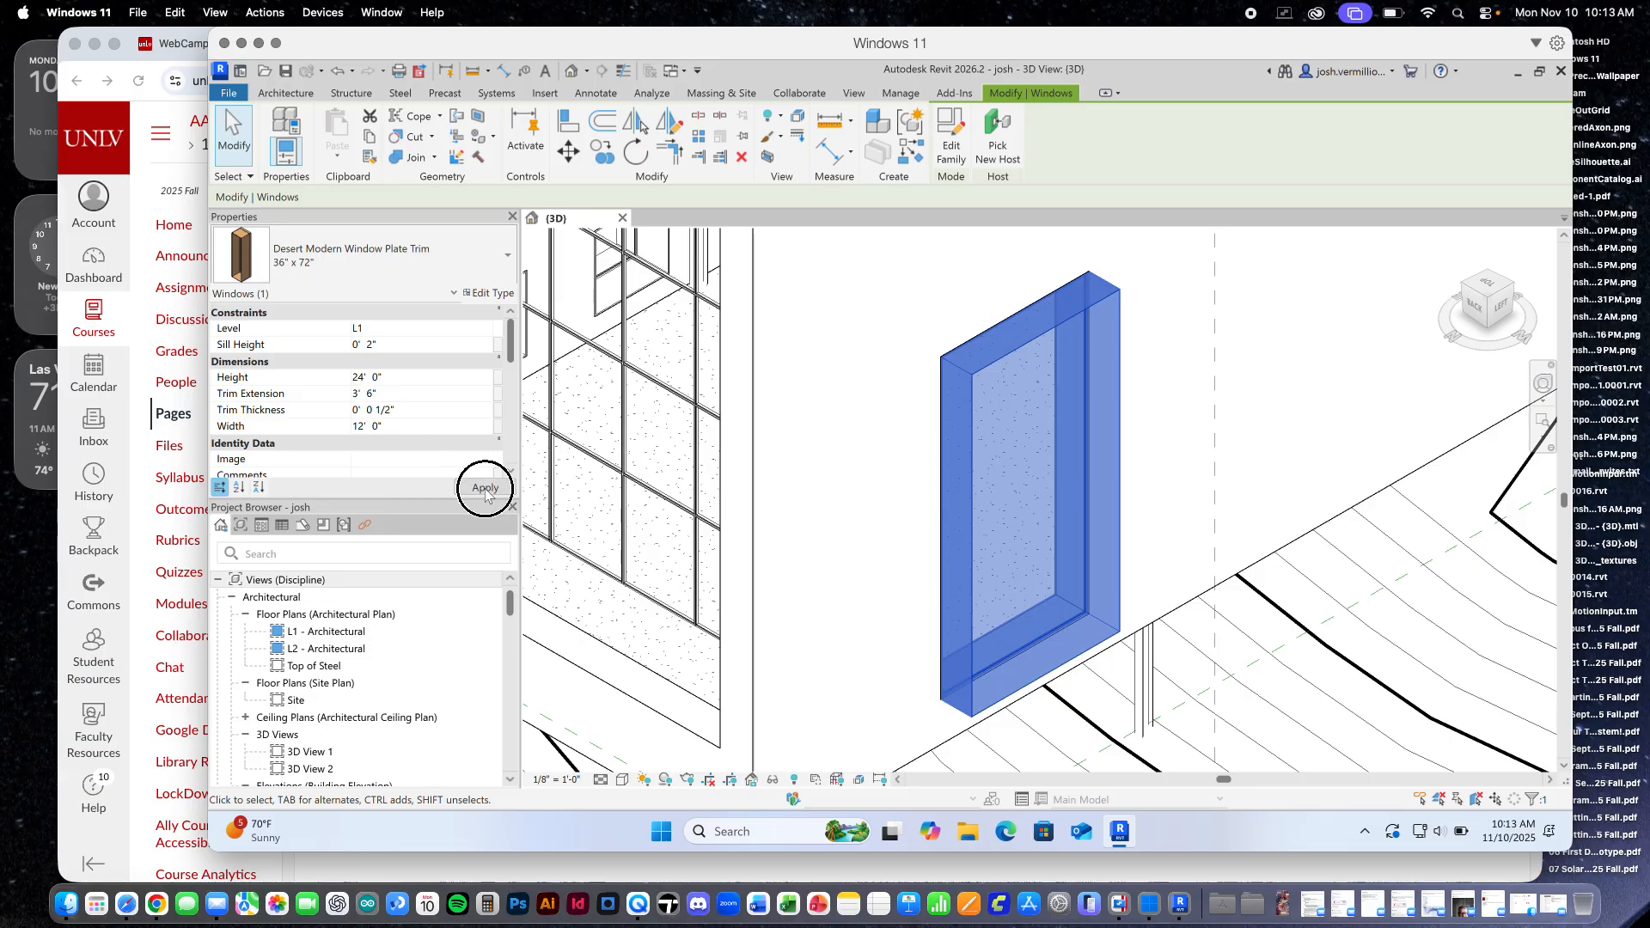
double_click(372, 411)
left_click_drag(371, 411, 431, 411)
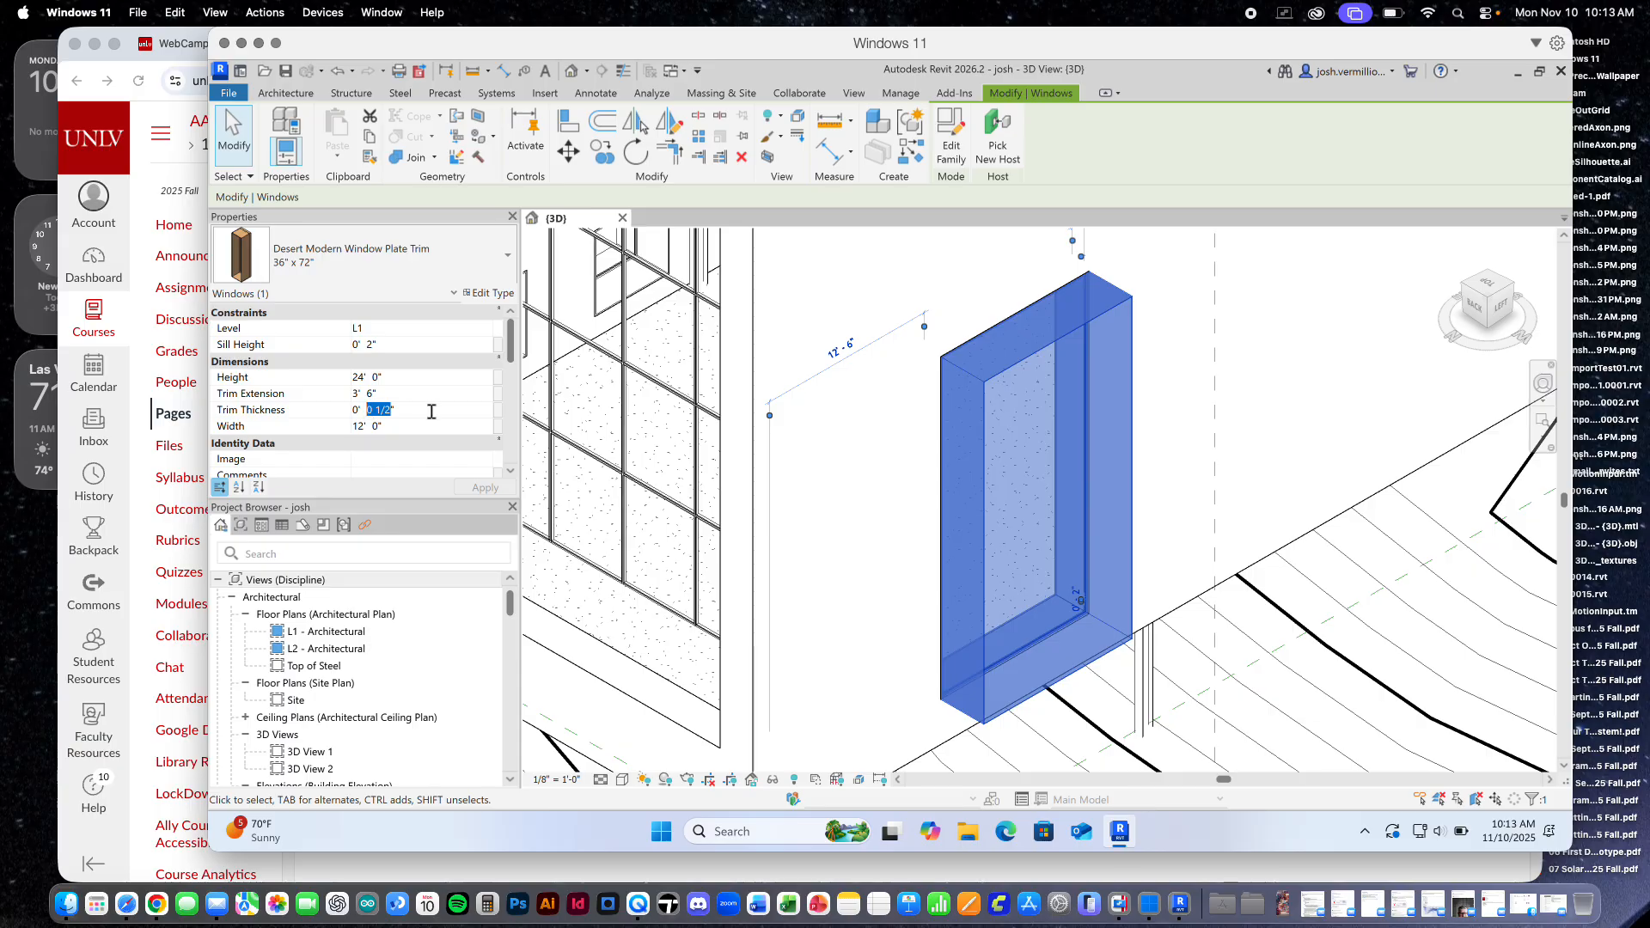
type("3")
left_click(483, 487)
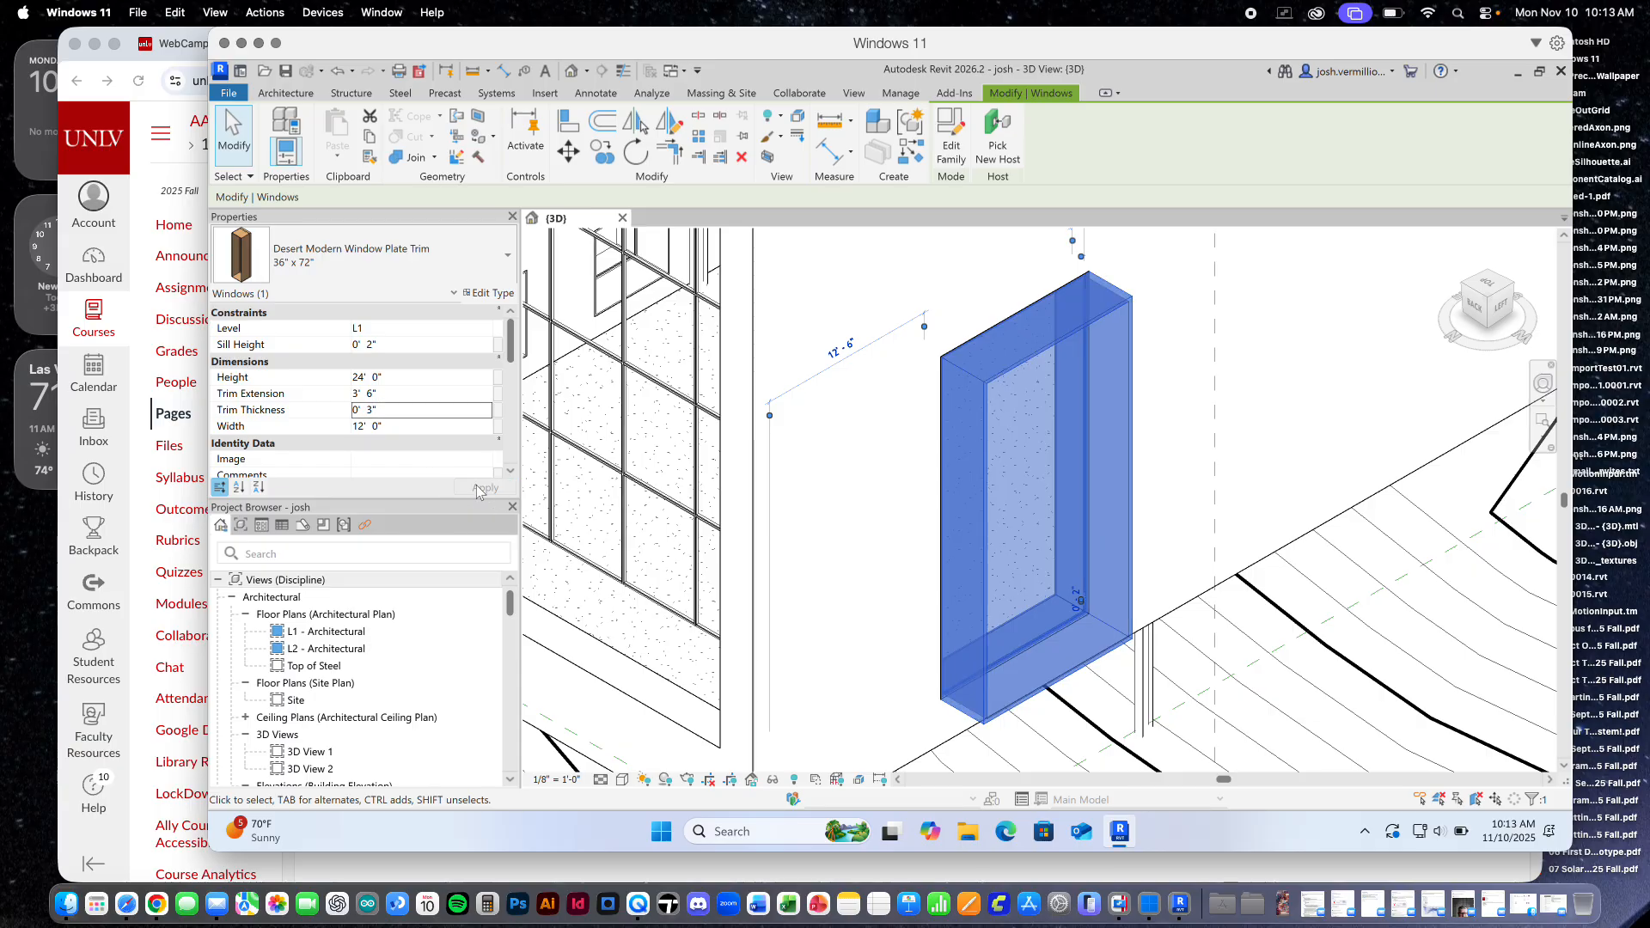
scroll(1021, 382, "up", 3)
scroll(1020, 380, "down", 4)
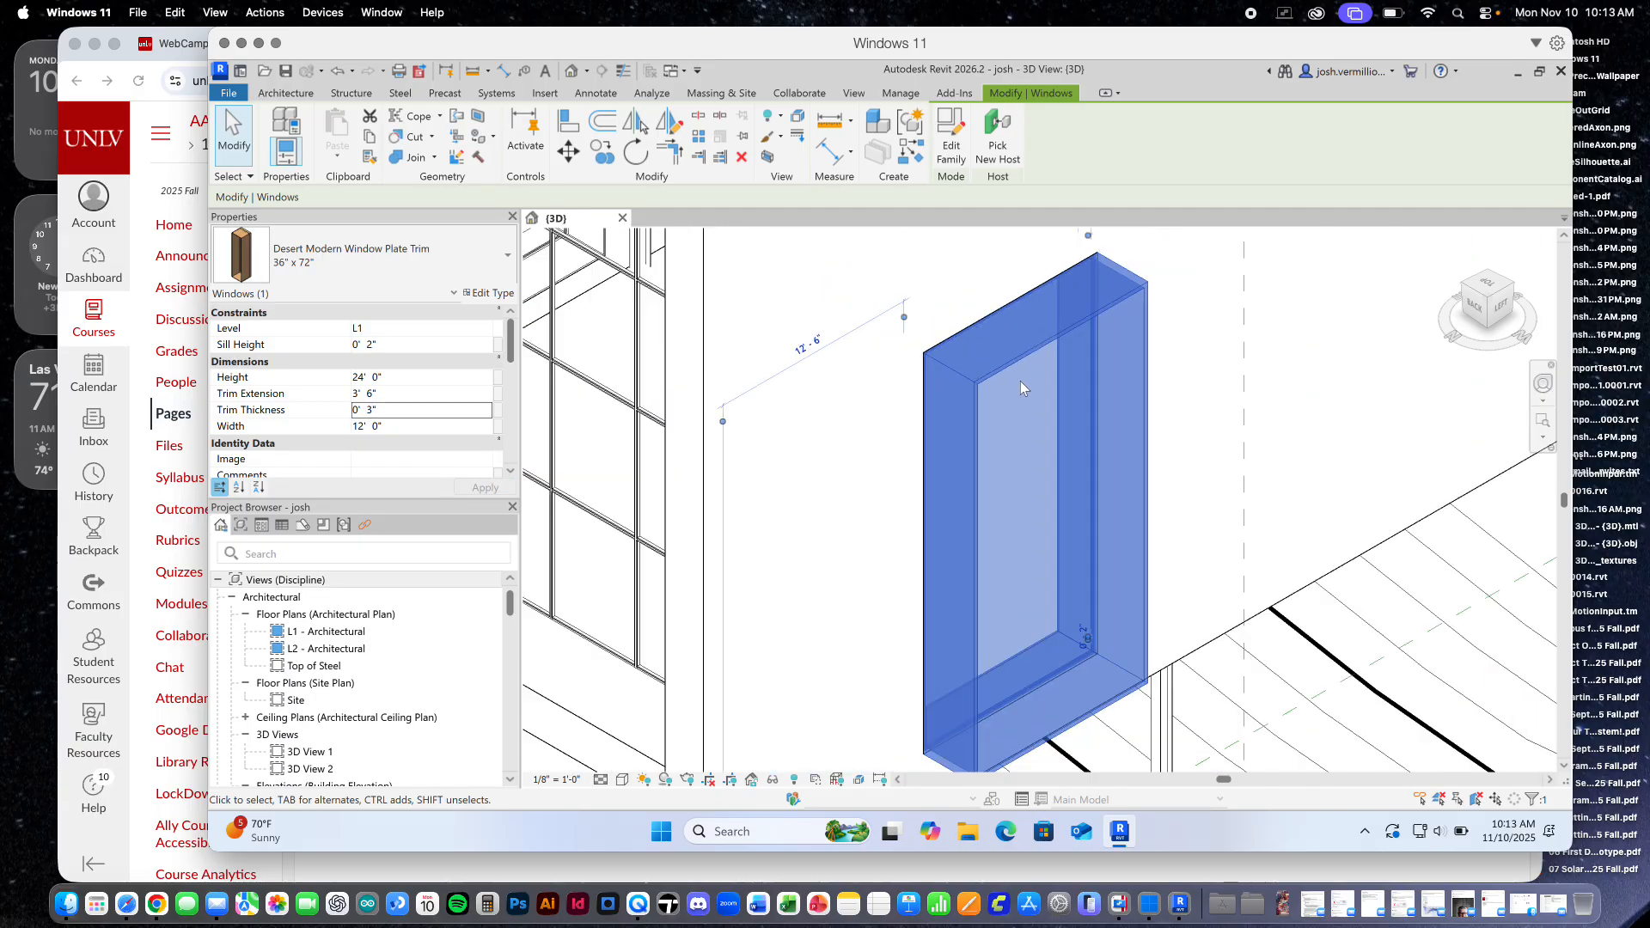
scroll(1045, 450, "down", 6)
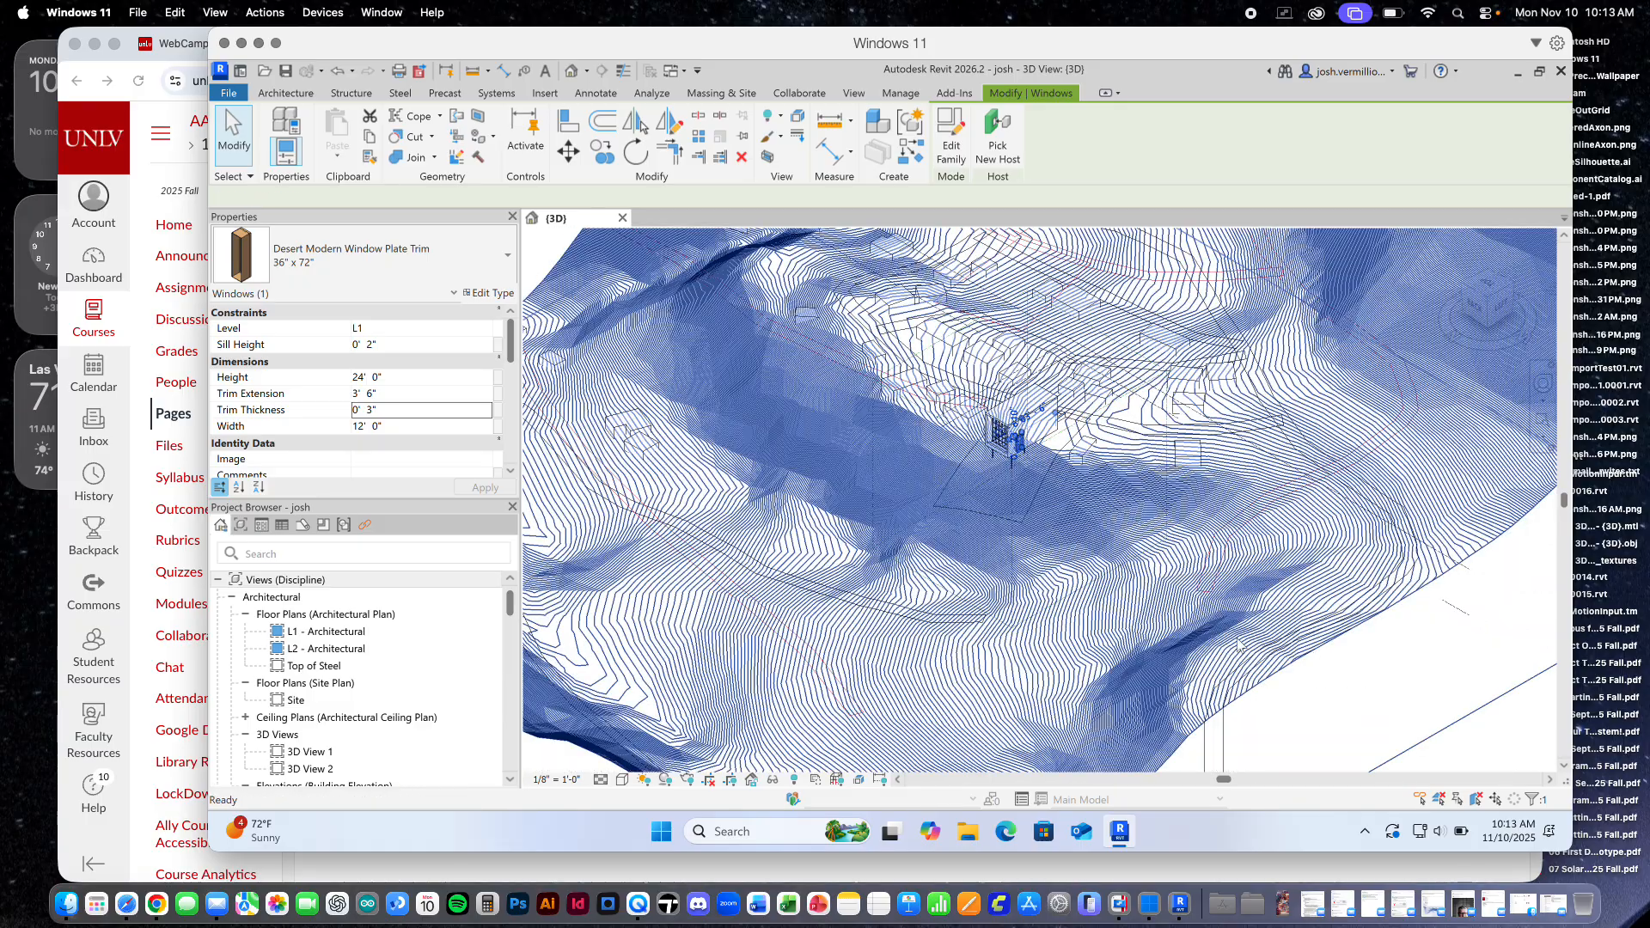
key("Escape")
Examine the pavilion with its tall side-wall window, both within the surrounding terrain and from close range
scroll(1023, 458, "up", 6)
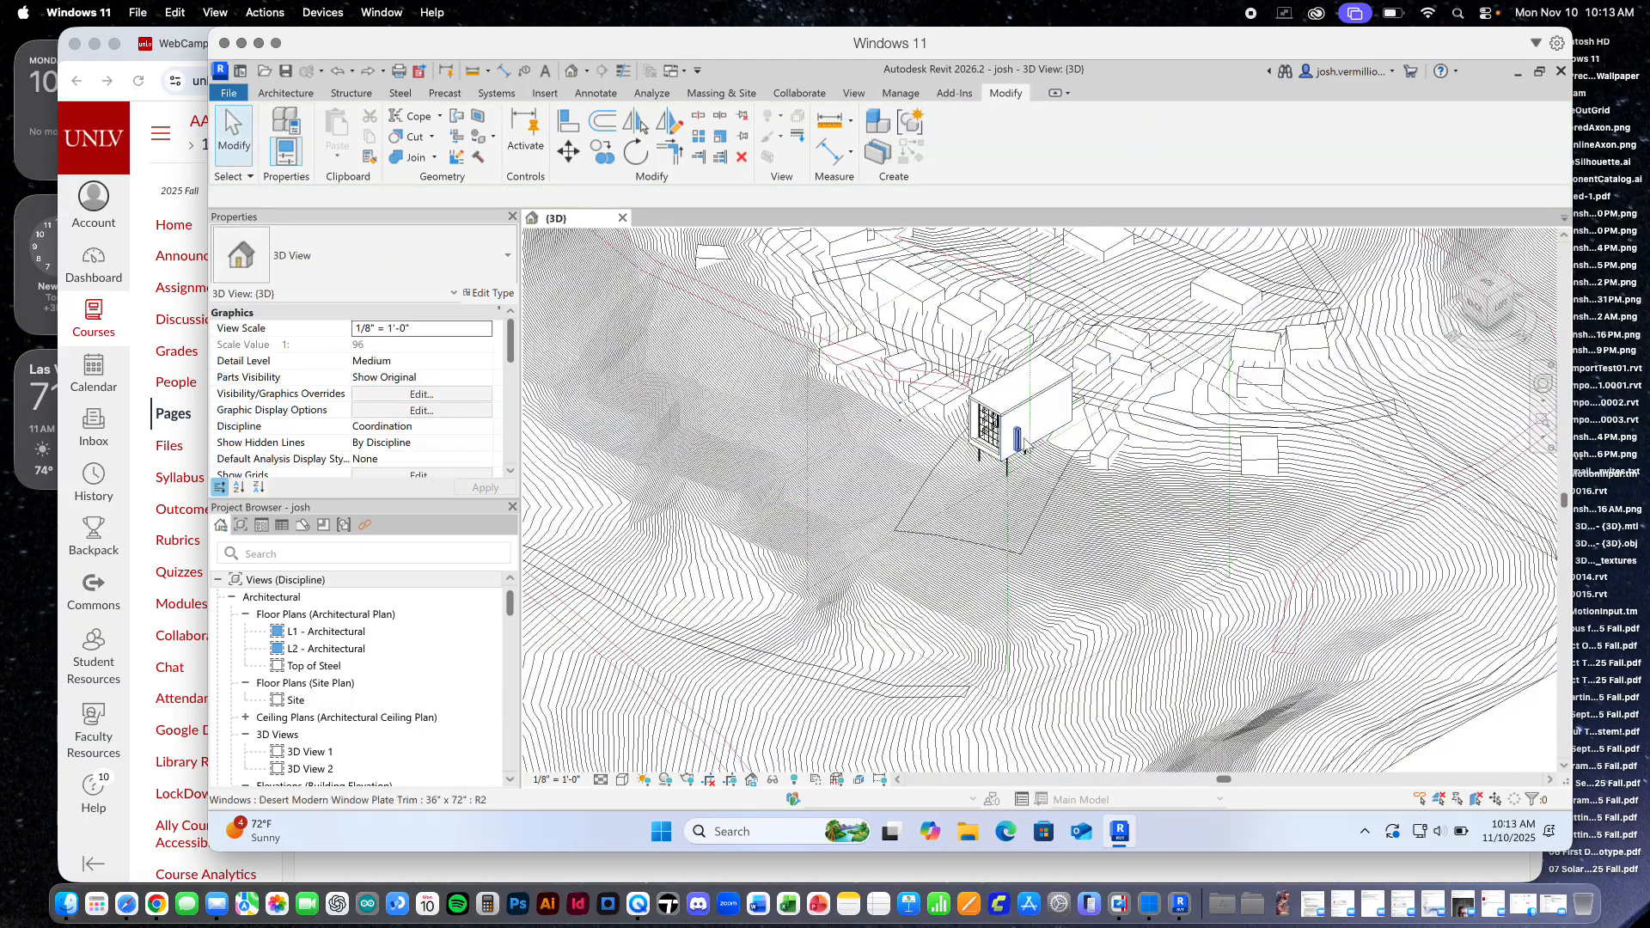
scroll(1022, 458, "down", 8)
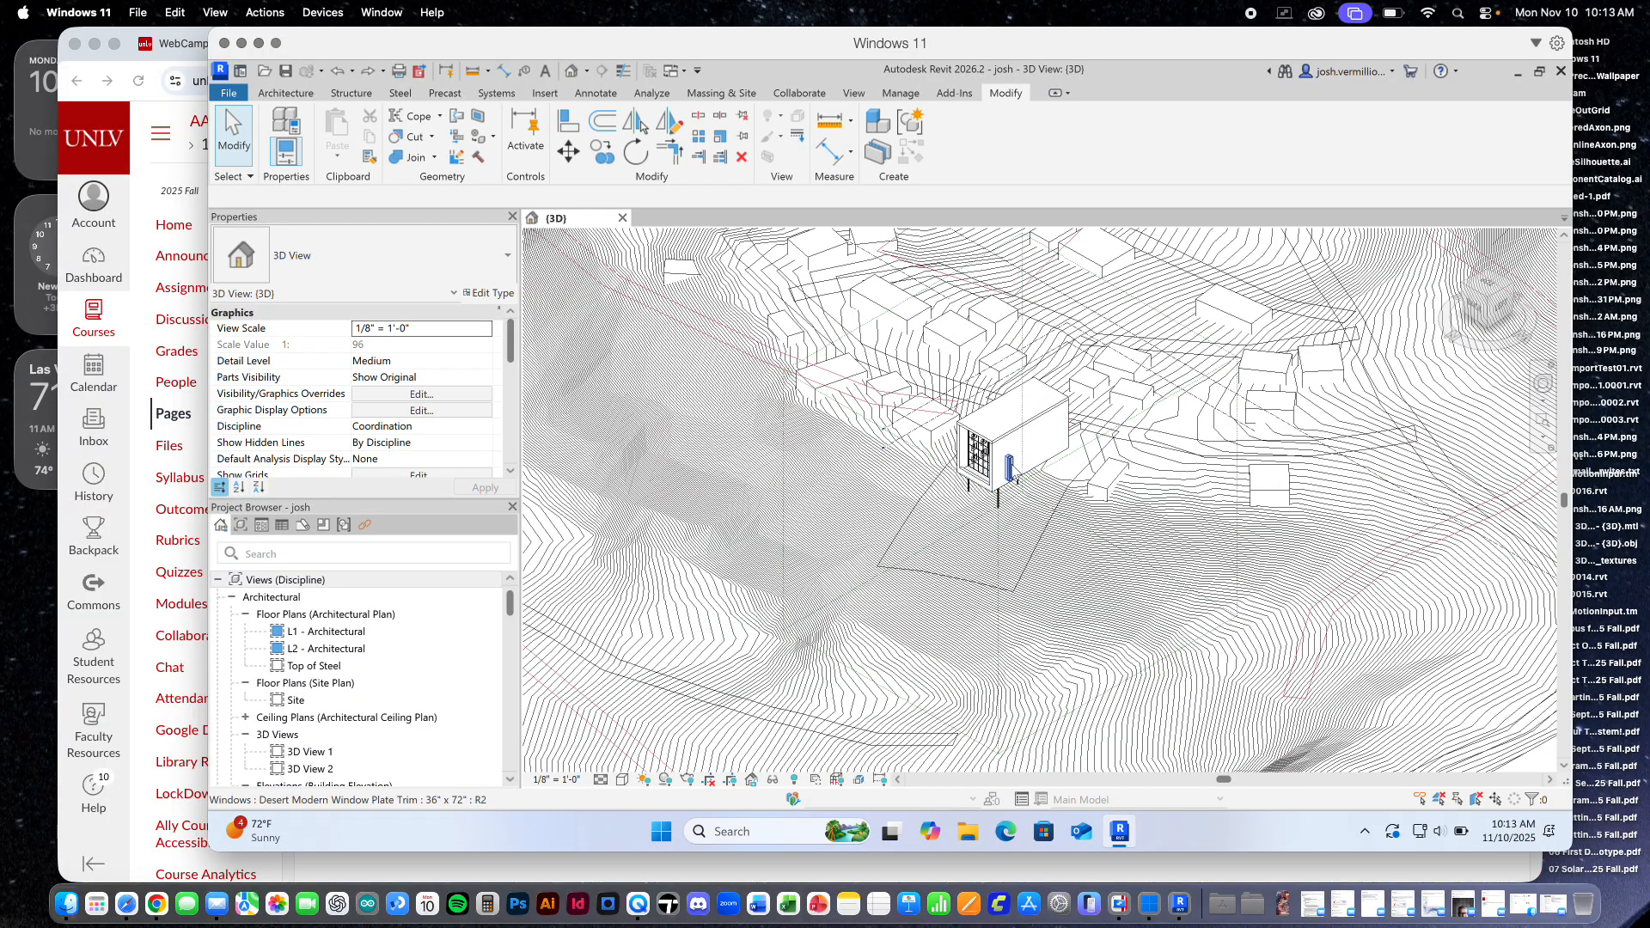
scroll(890, 496, "down", 5)
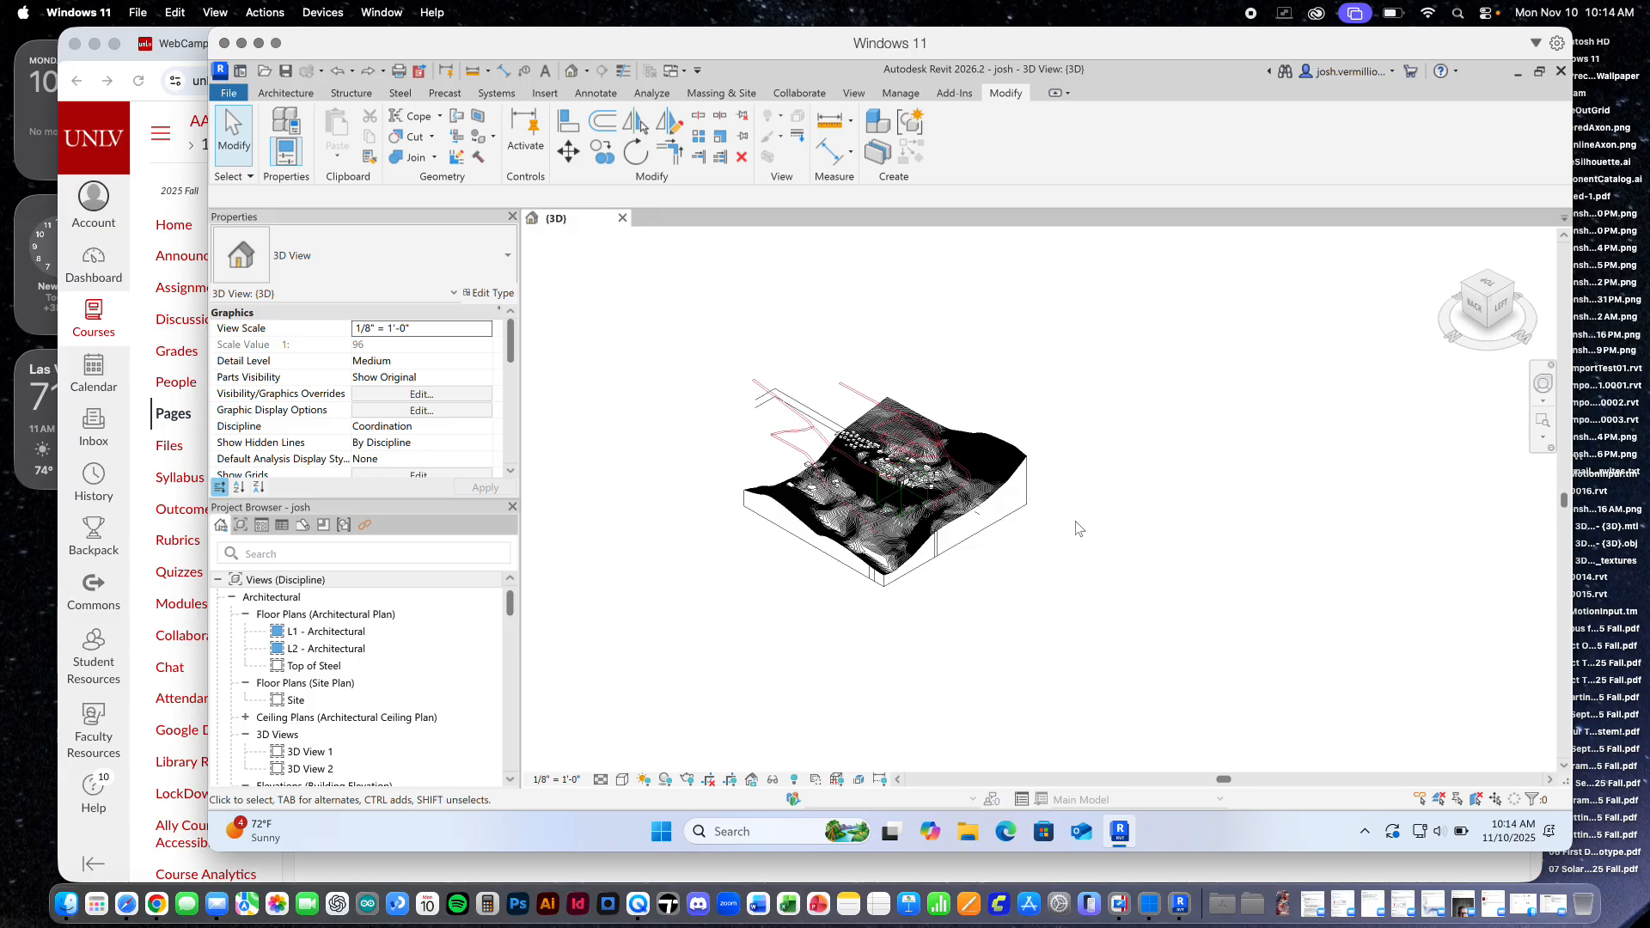
scroll(912, 516, "up", 10)
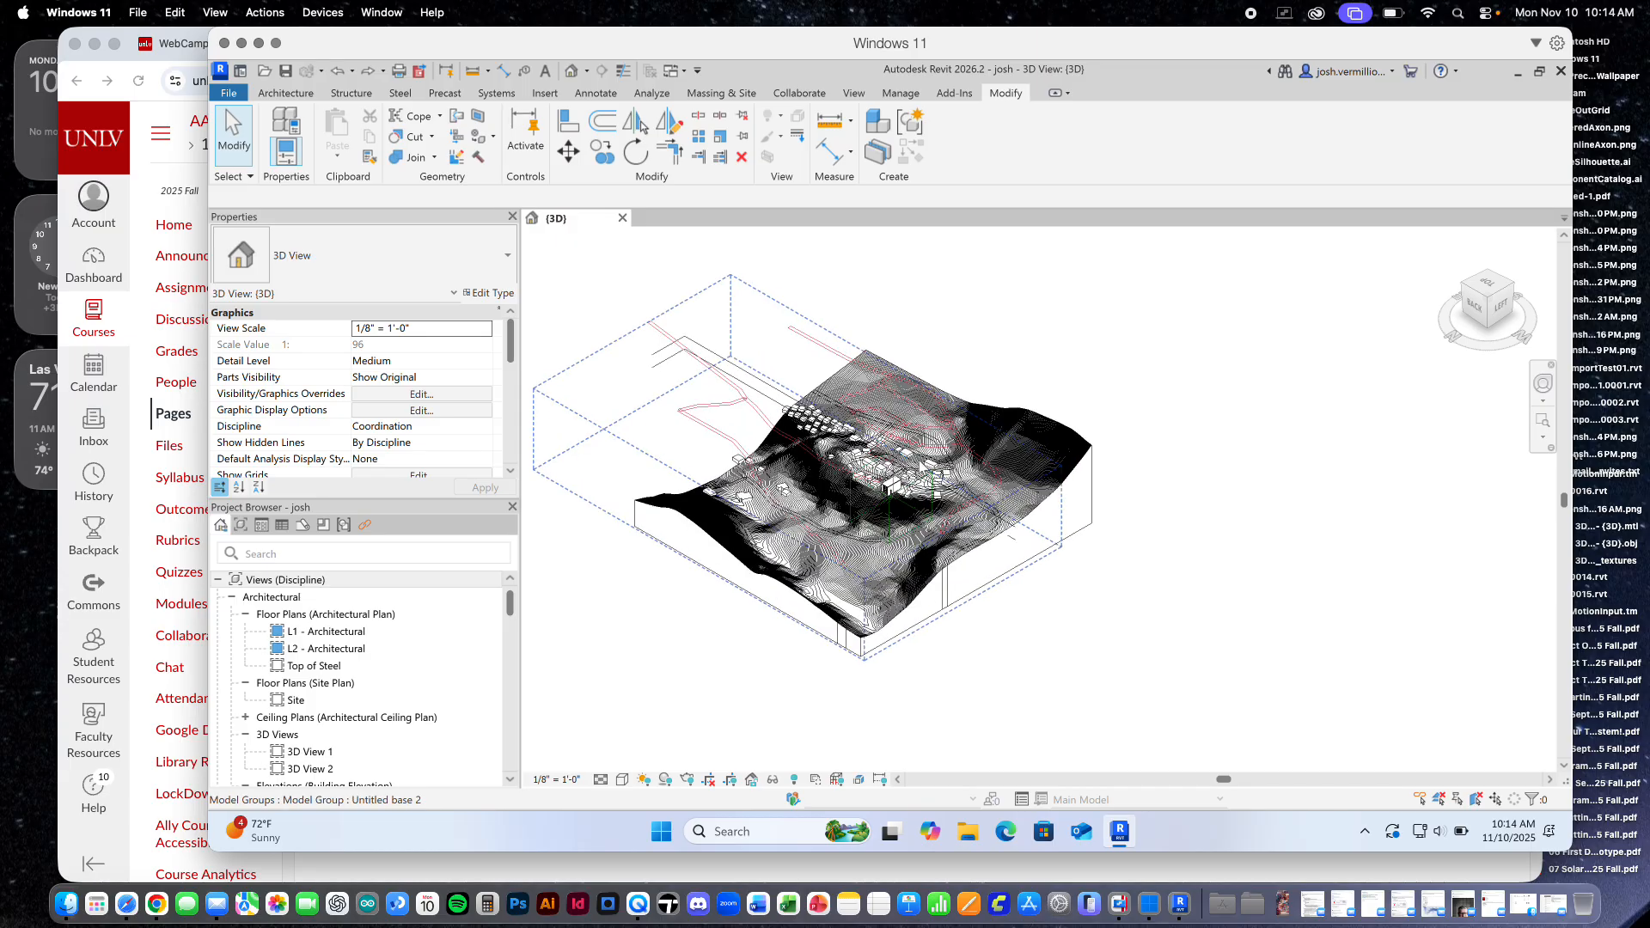
scroll(908, 462, "down", 15)
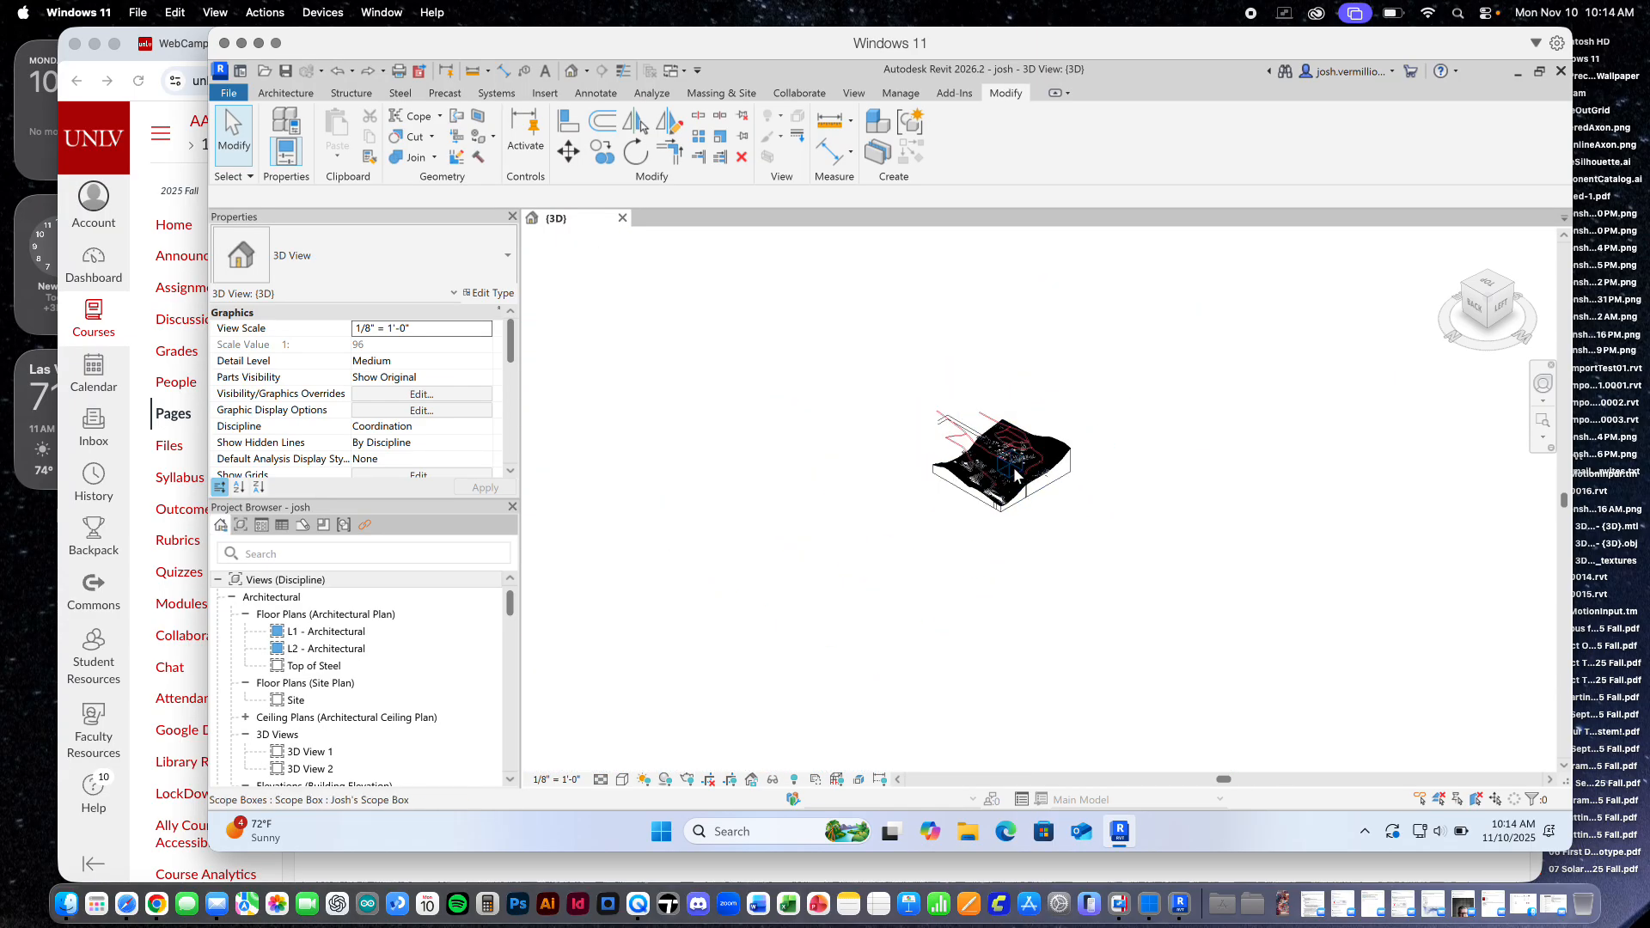
scroll(1014, 467, "up", 3)
scroll(1016, 461, "up", 12)
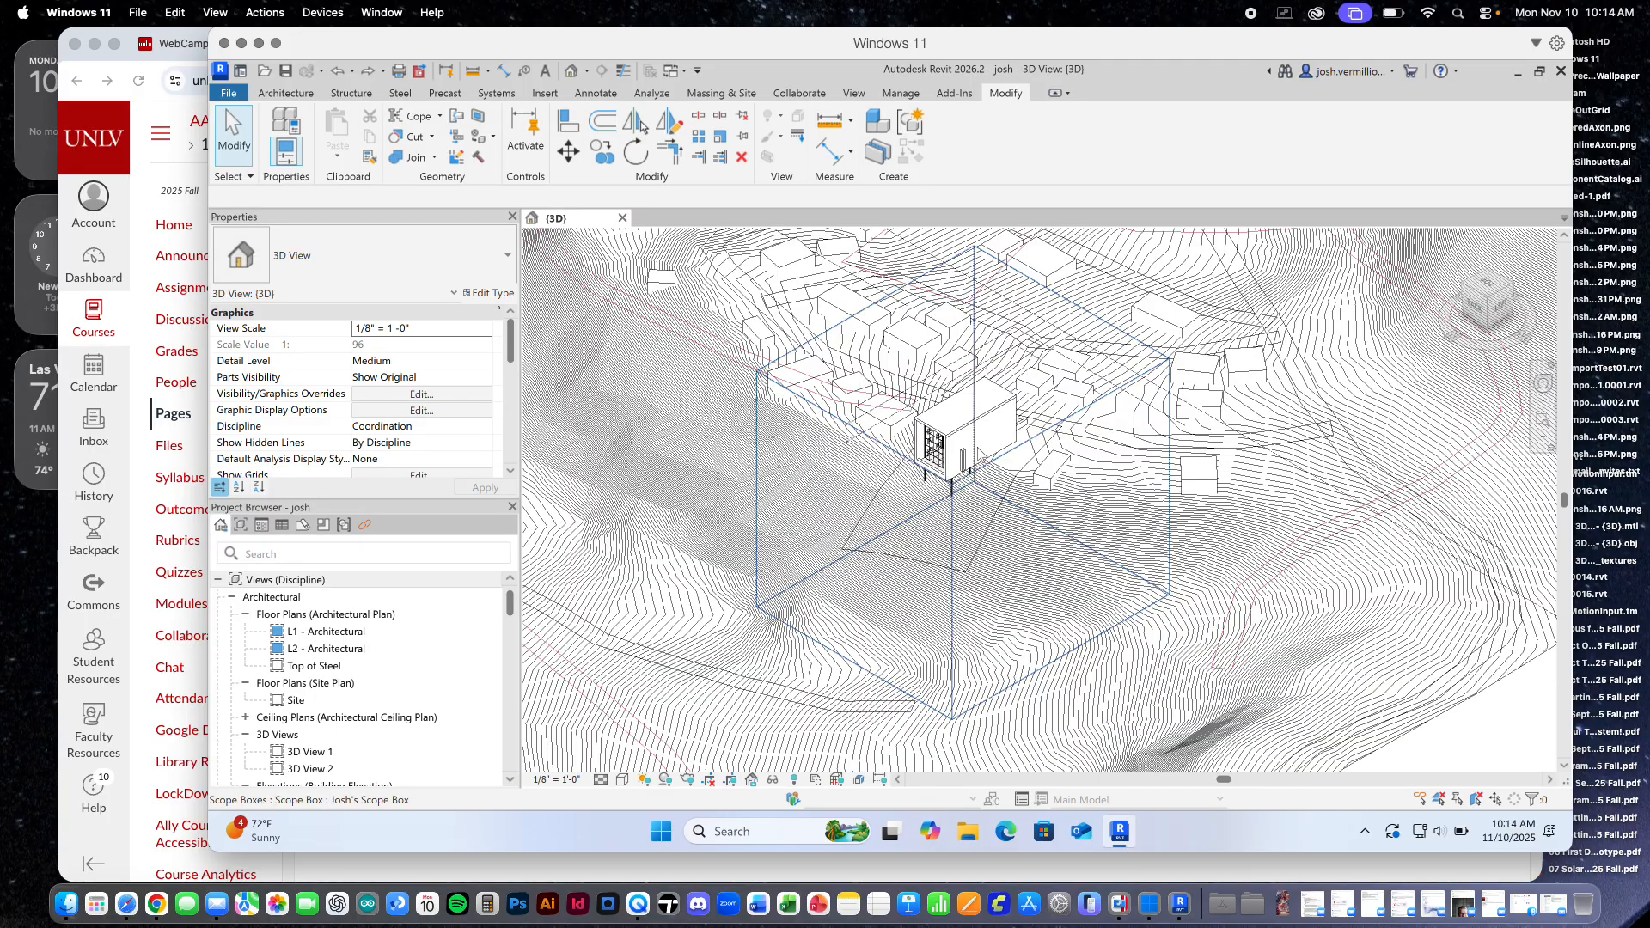
scroll(948, 448, "up", 2)
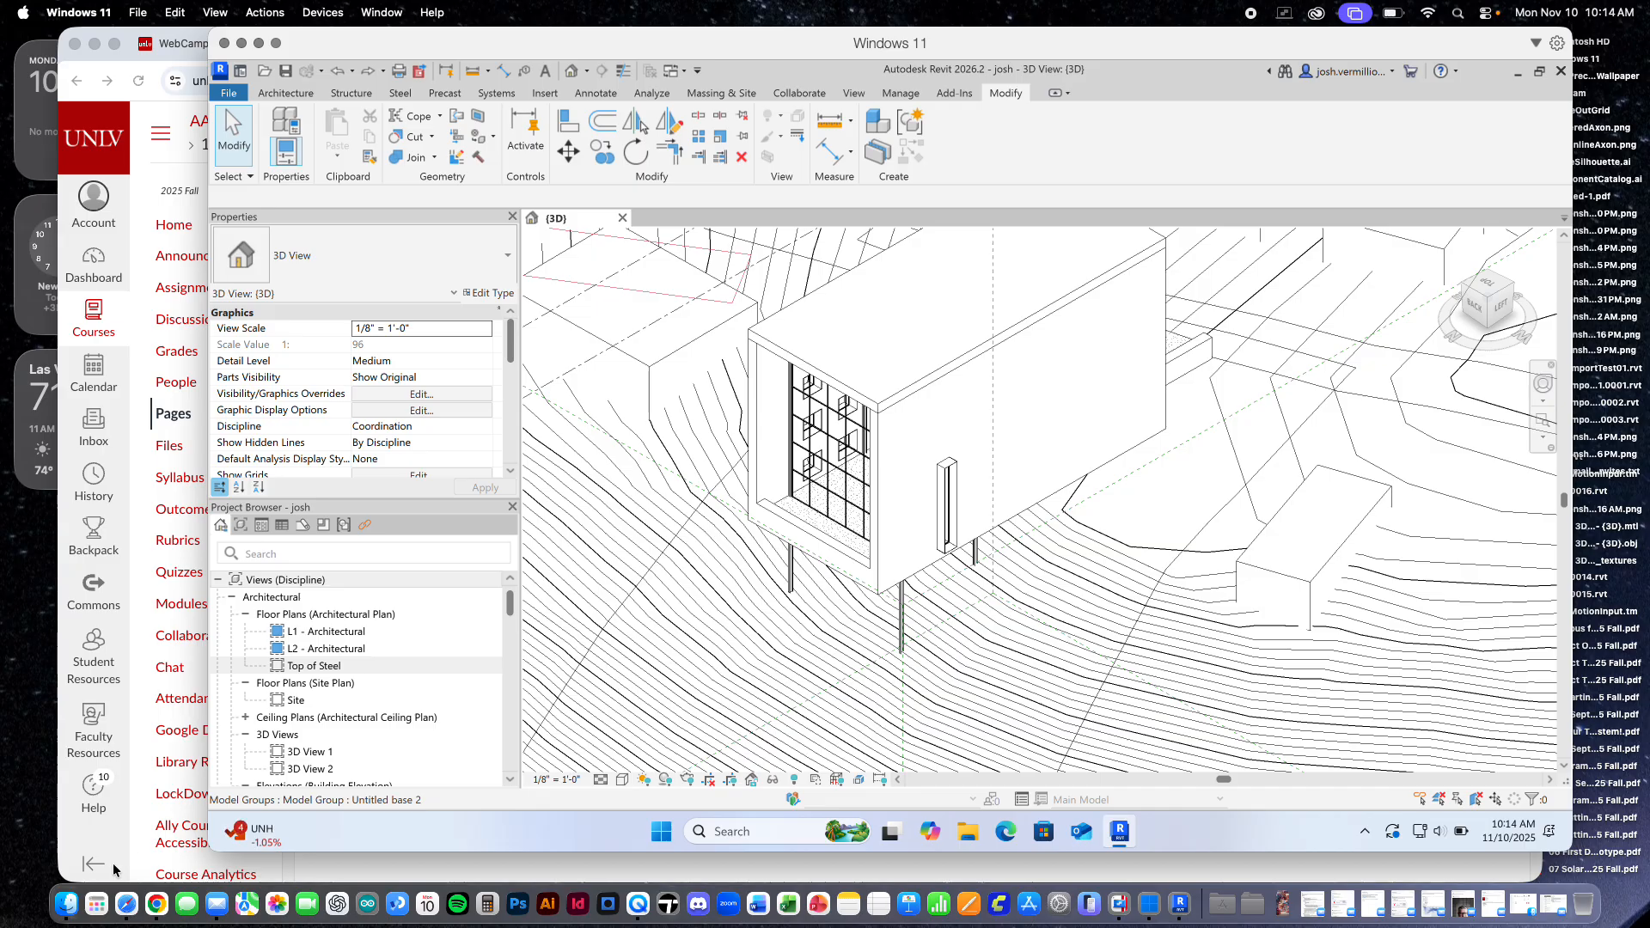
Switch to Safari, open the bookmarked YouTube tutorial "Modern Window Trims in Revit", and look over its page
left_click(126, 903)
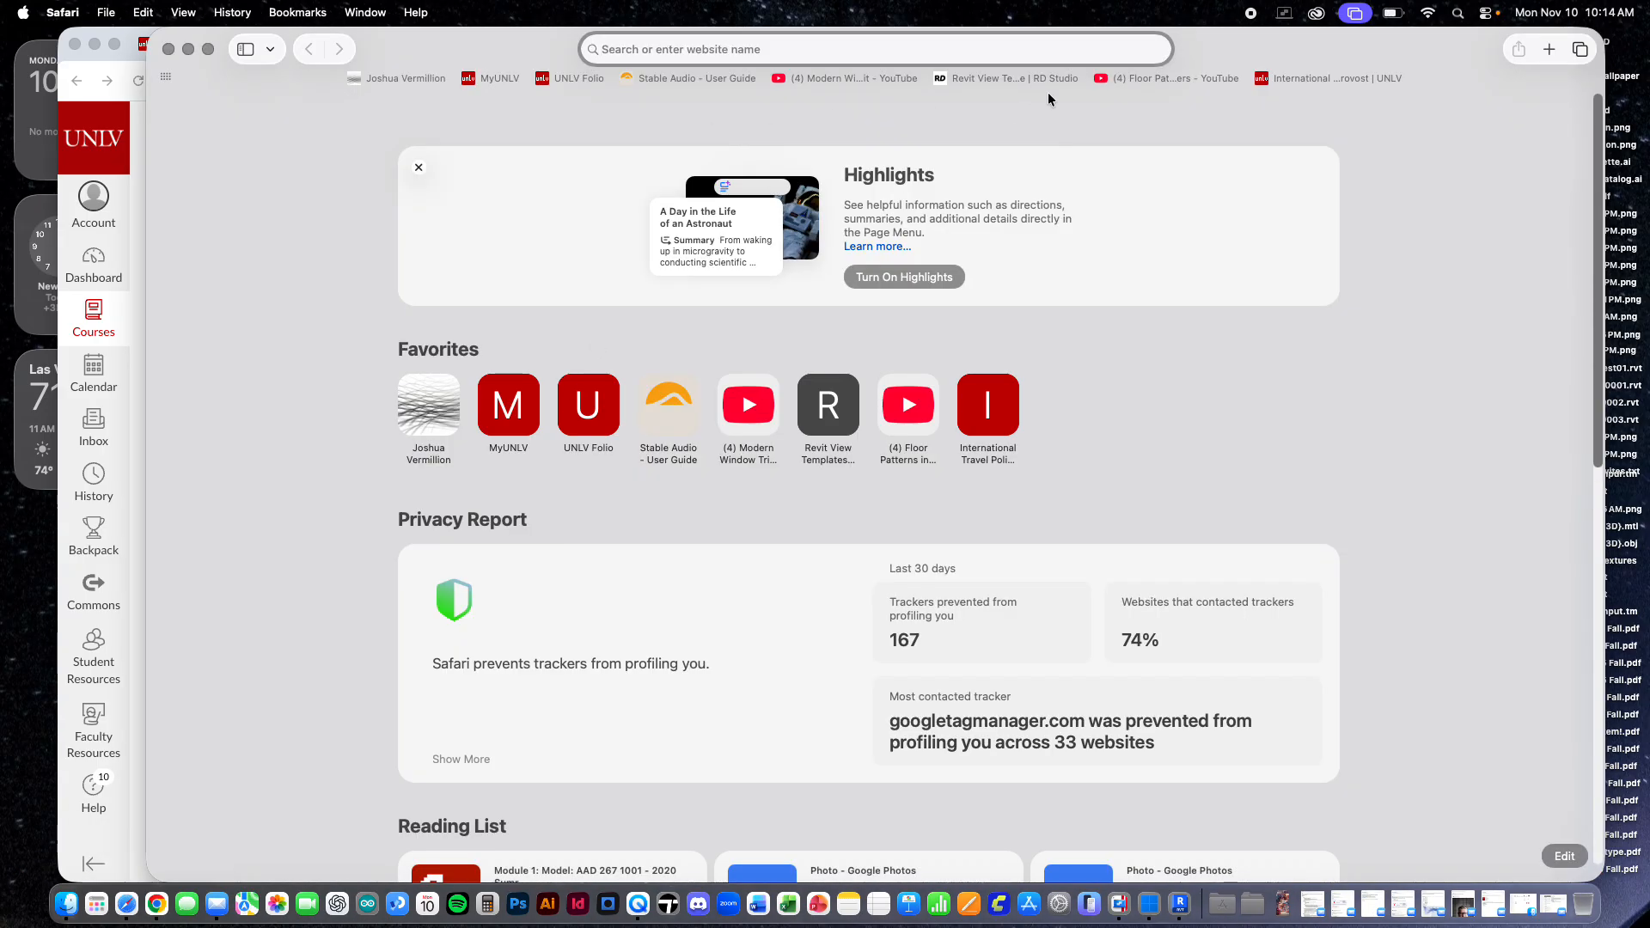
left_click(860, 81)
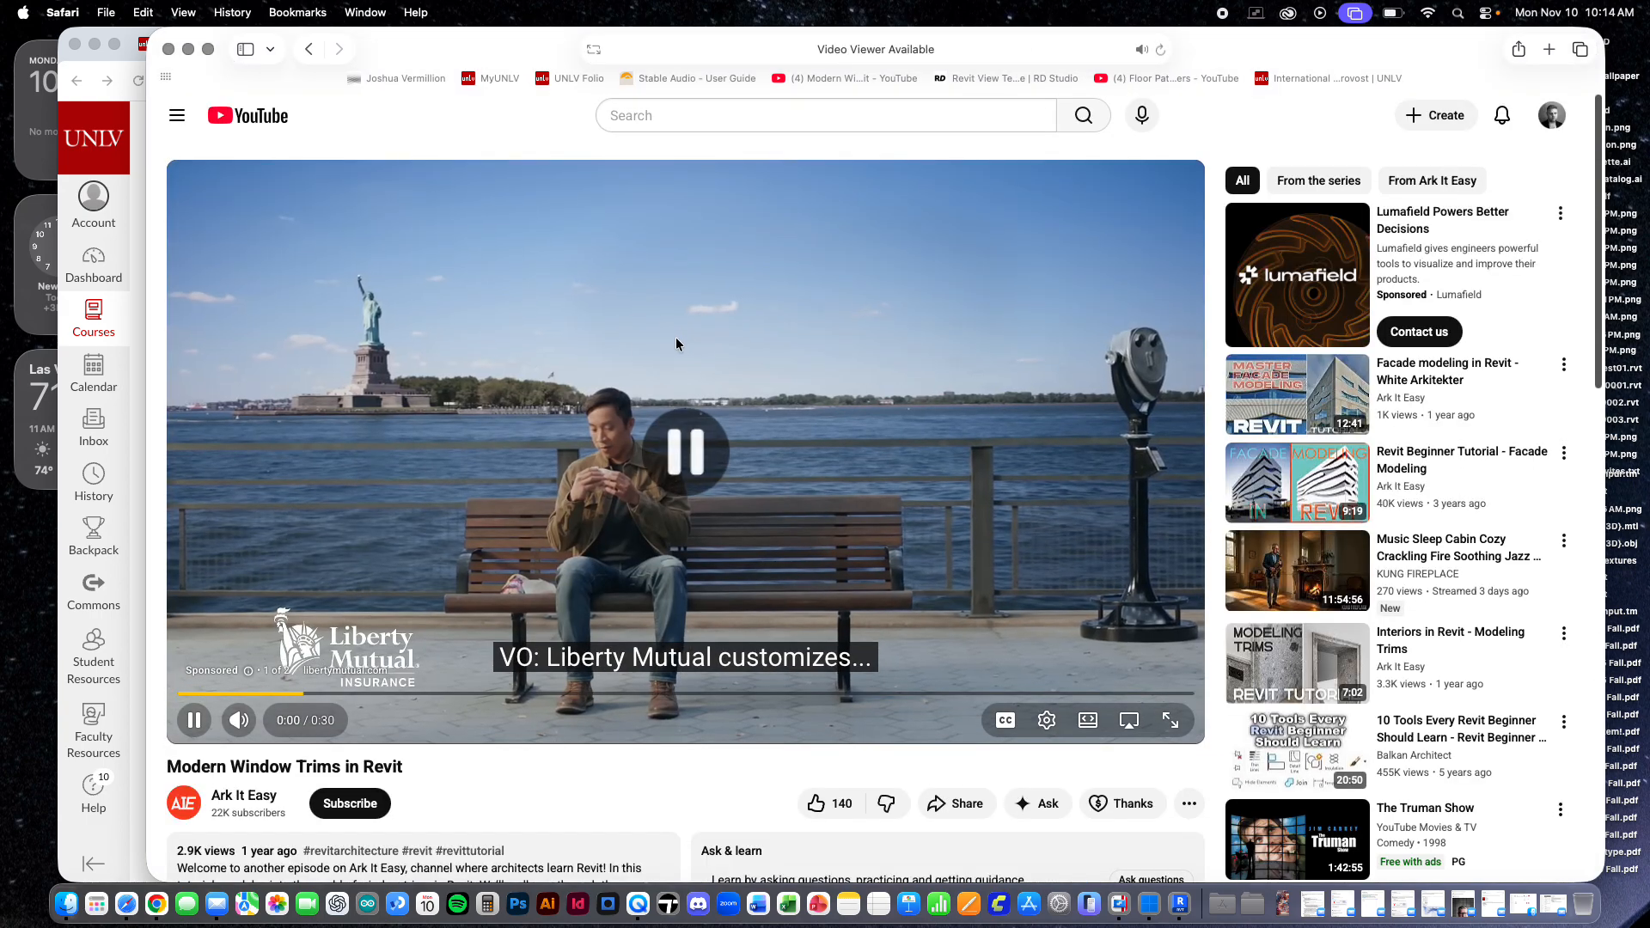
left_click(676, 344)
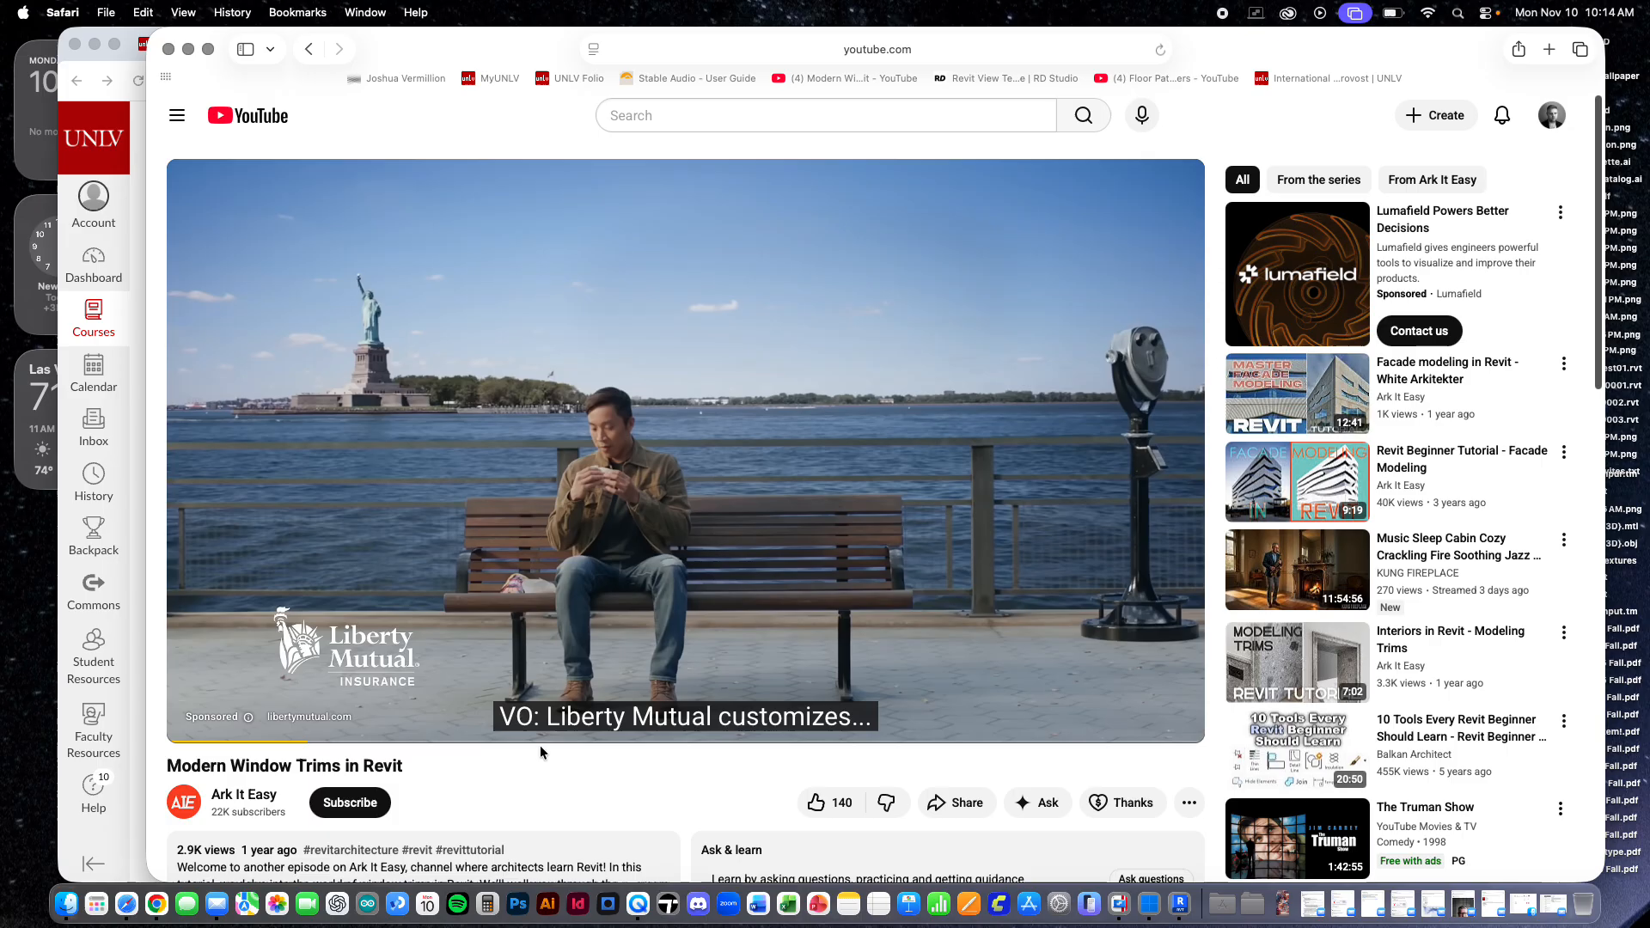
scroll(533, 687, "down", 6)
scroll(530, 659, "up", 5)
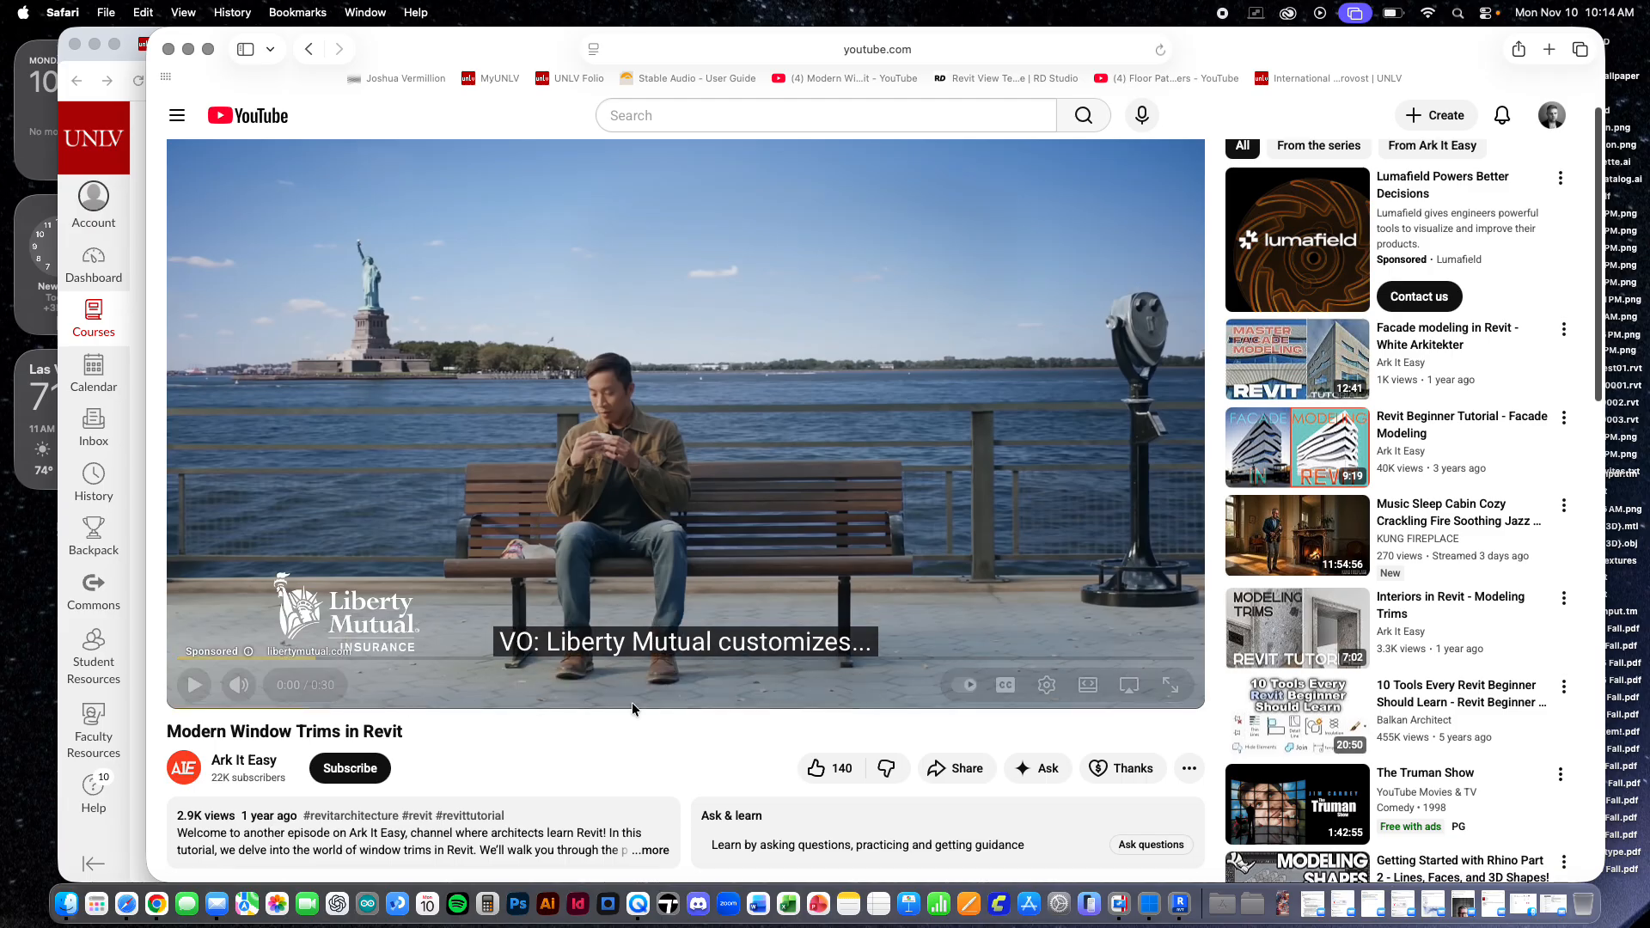
left_click(955, 510)
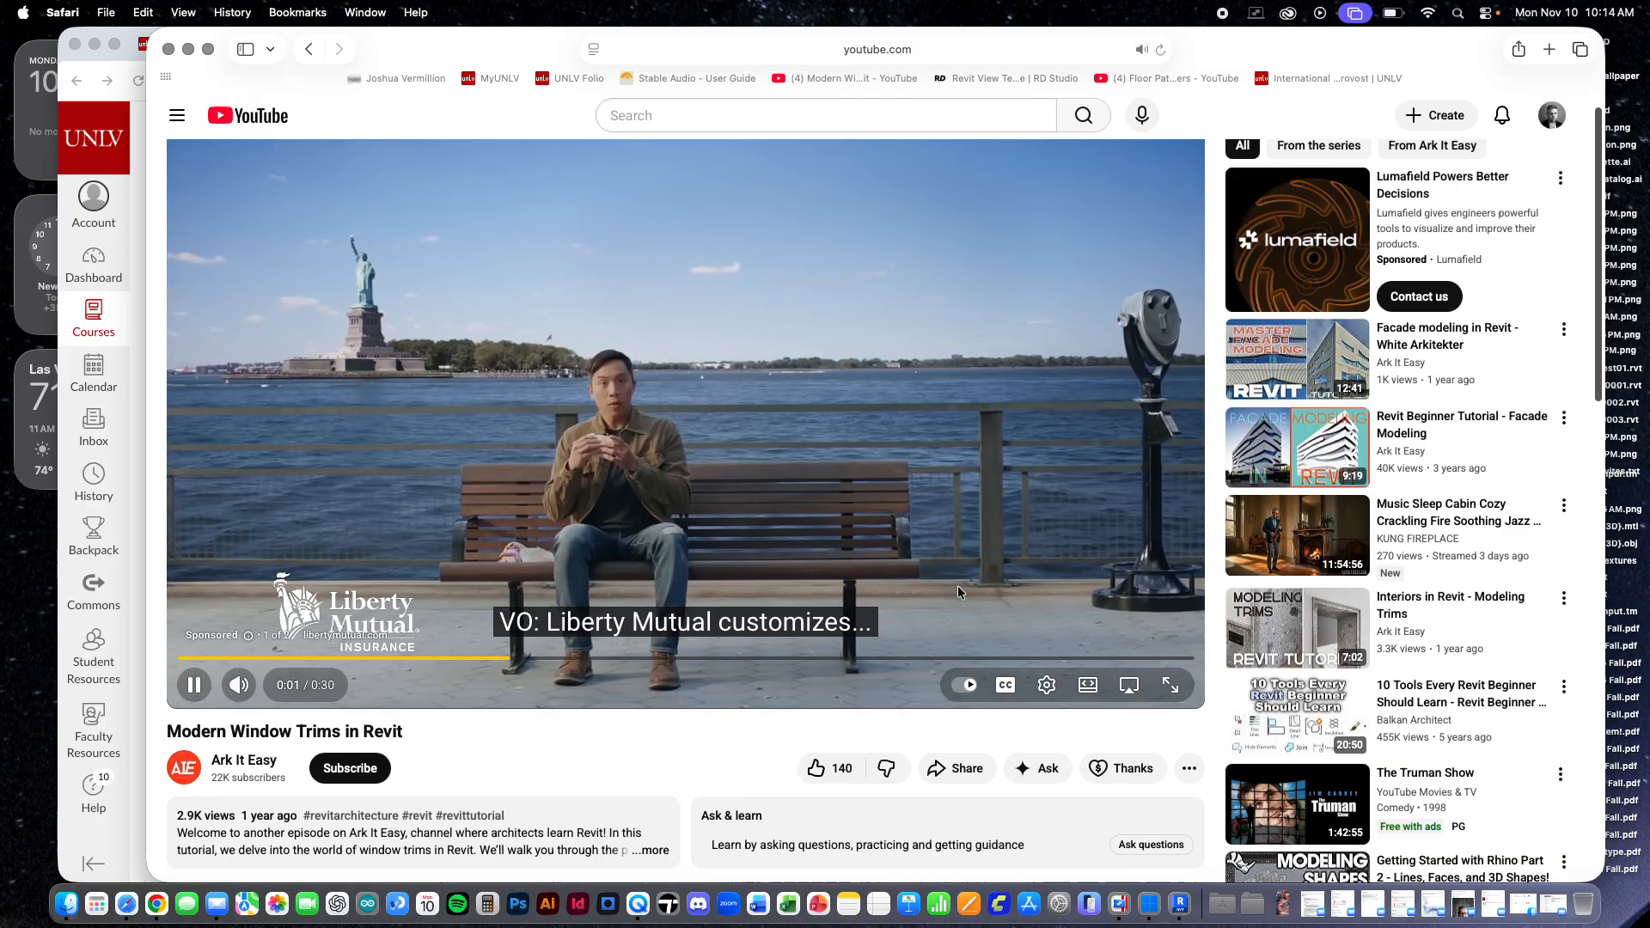
scroll(565, 715, "down", 3)
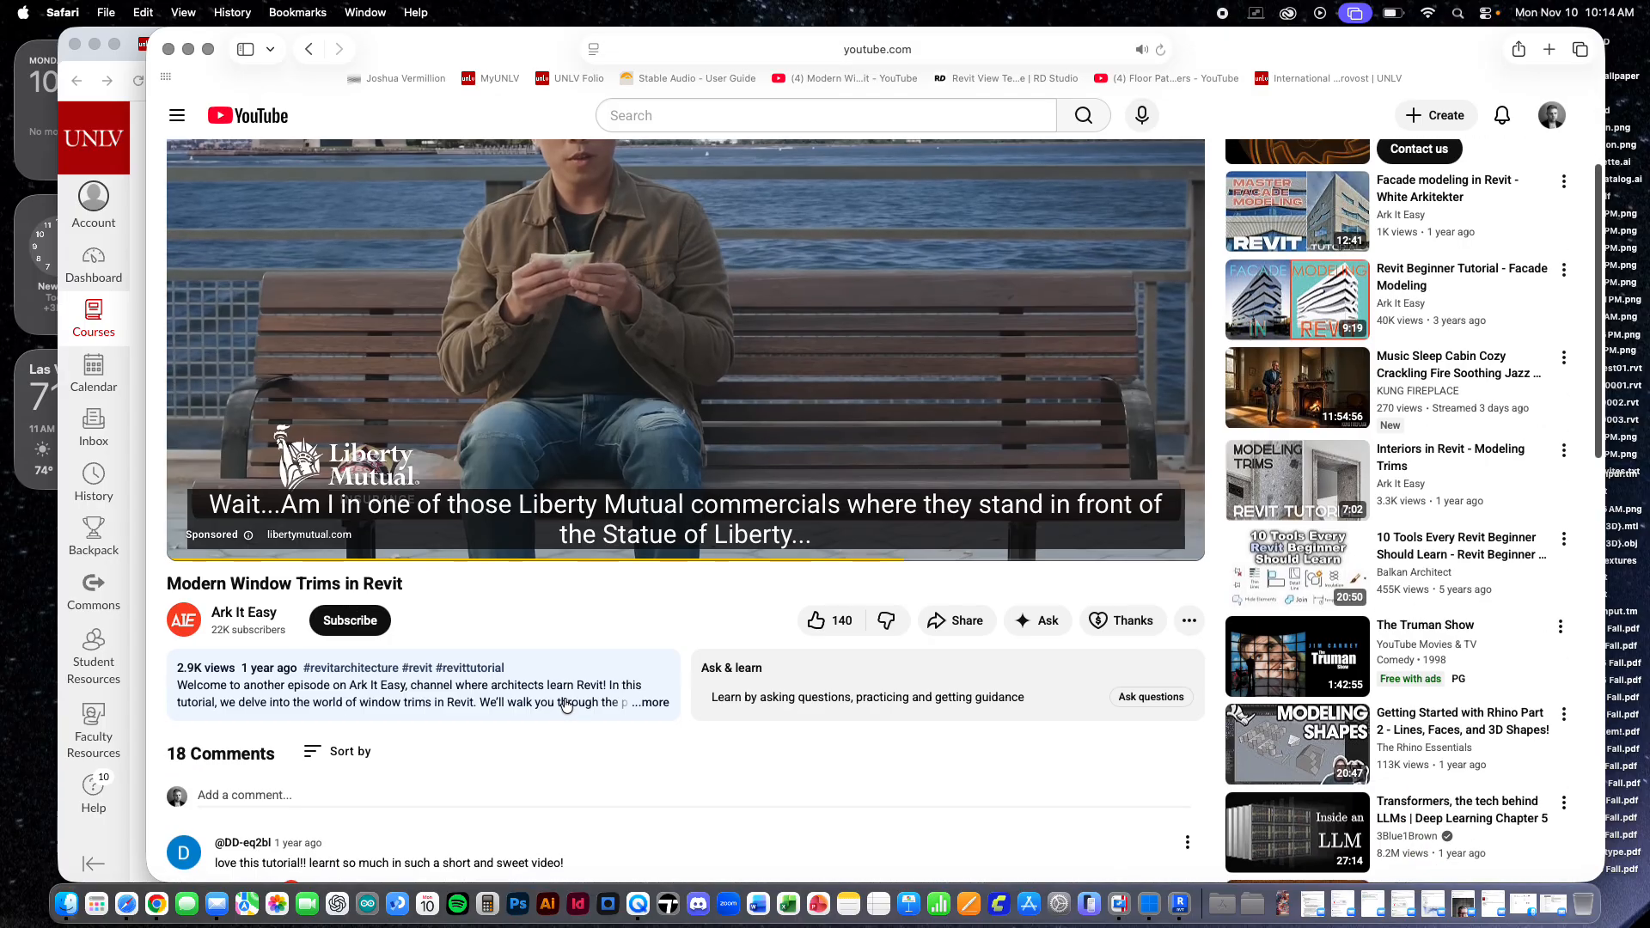
scroll(567, 718, "down", 3)
scroll(569, 680, "up", 5)
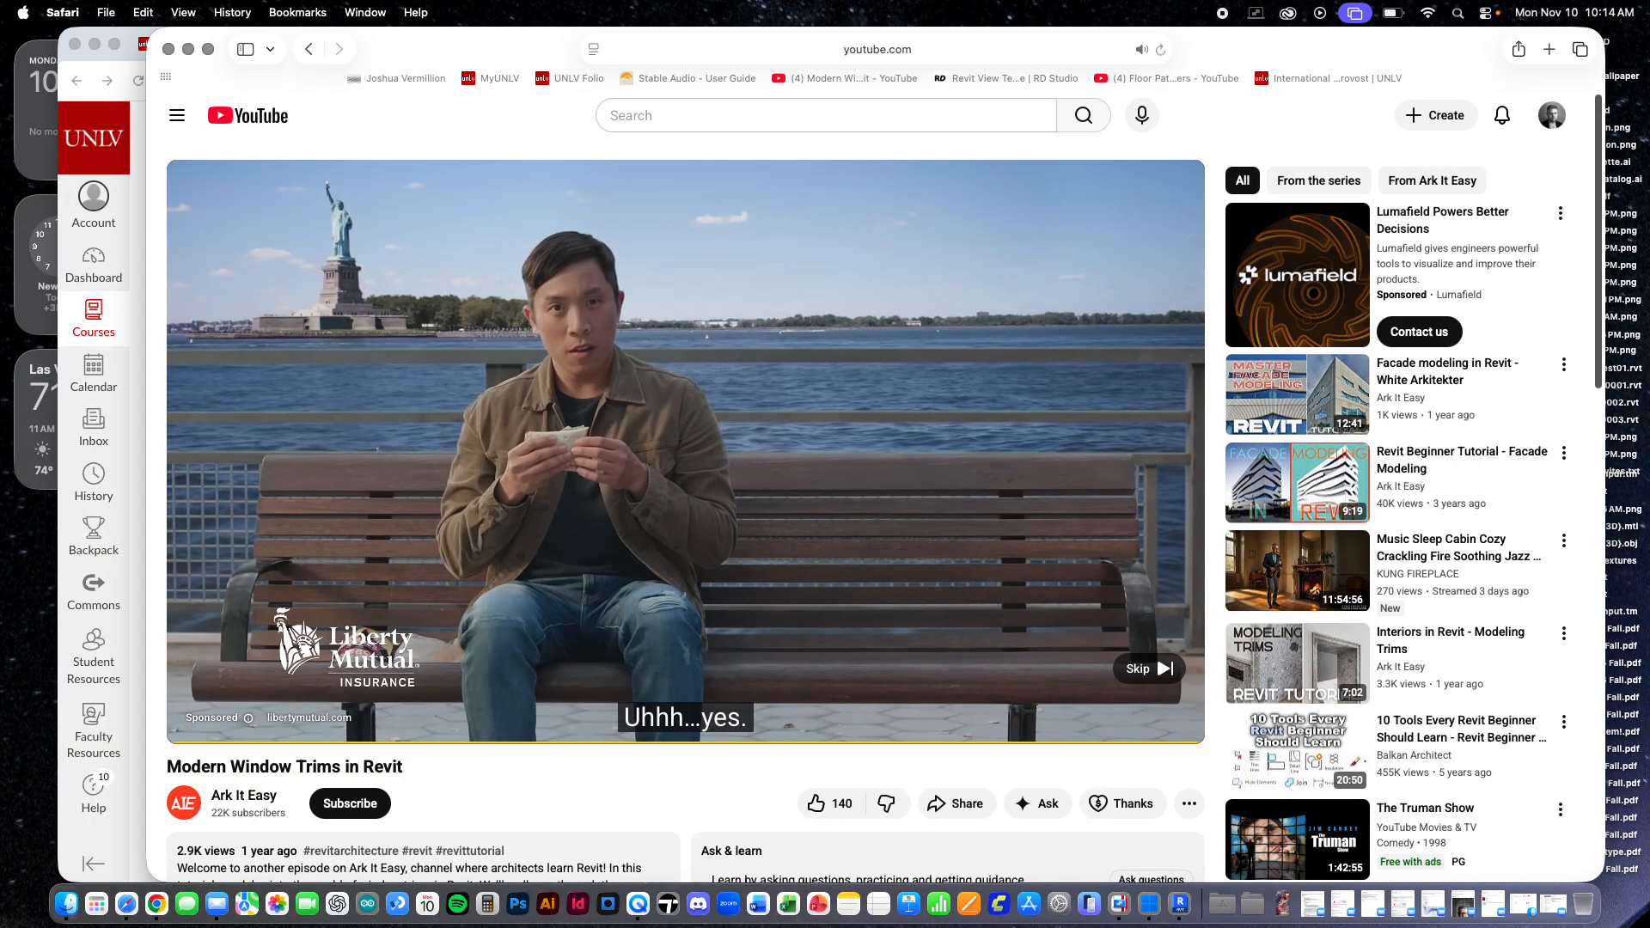
Skip the ad, jump to the "How to modify a Revit family" part of the video, show its chapter list, and pause playback
left_click(1150, 669)
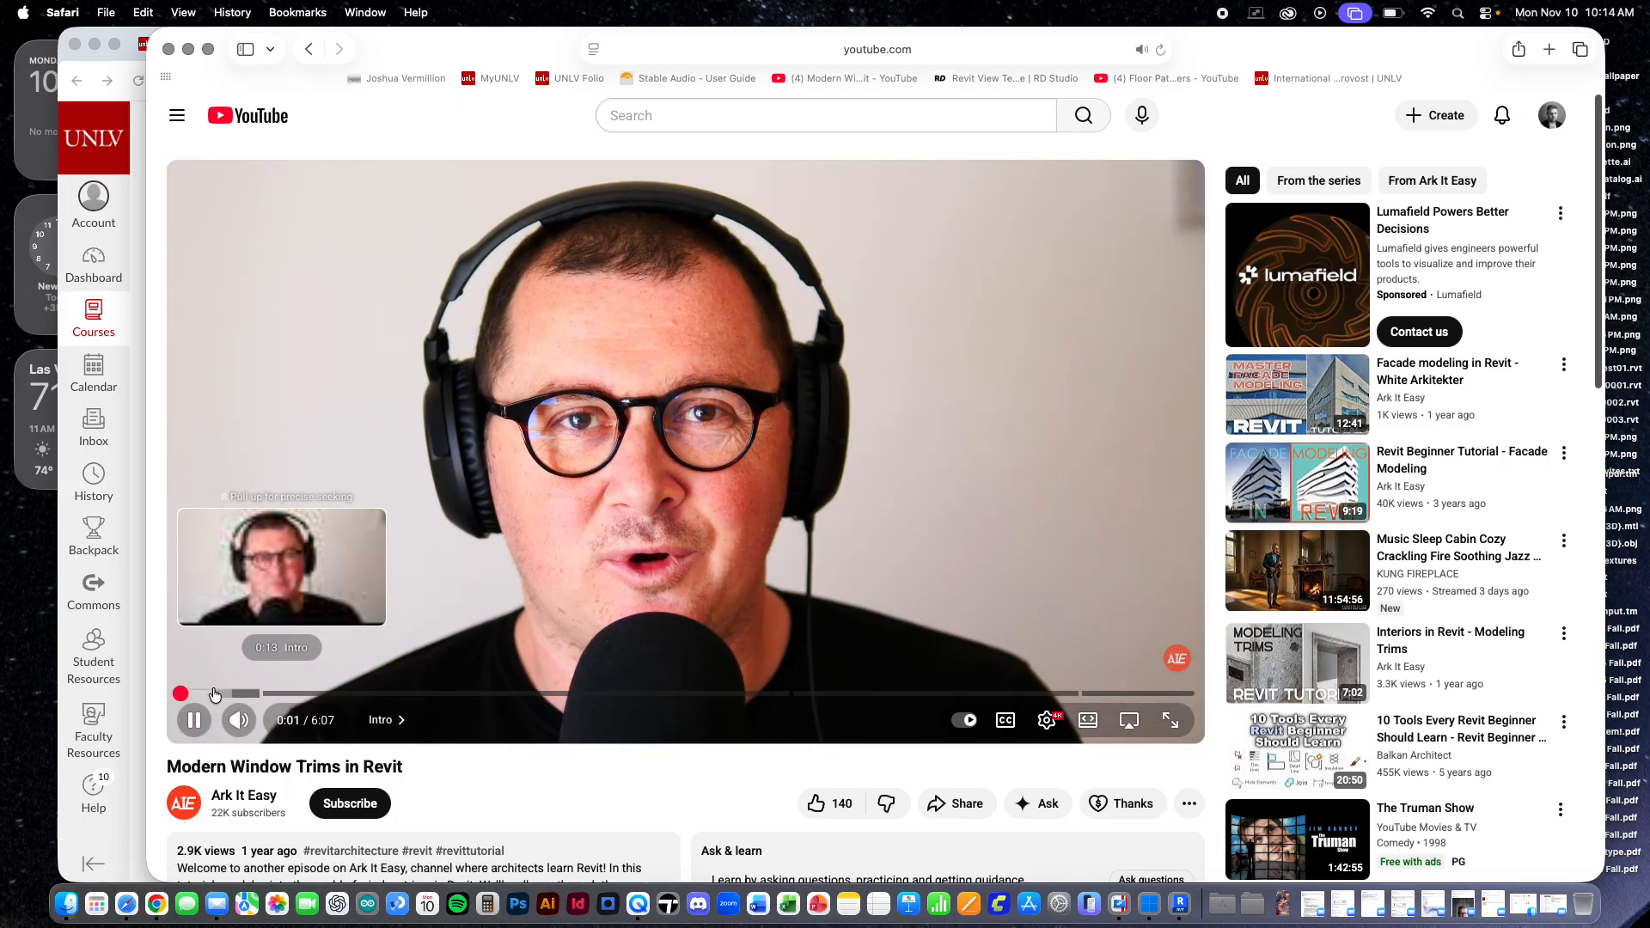
left_click_drag(228, 694, 416, 694)
left_click(472, 713)
left_click(622, 533)
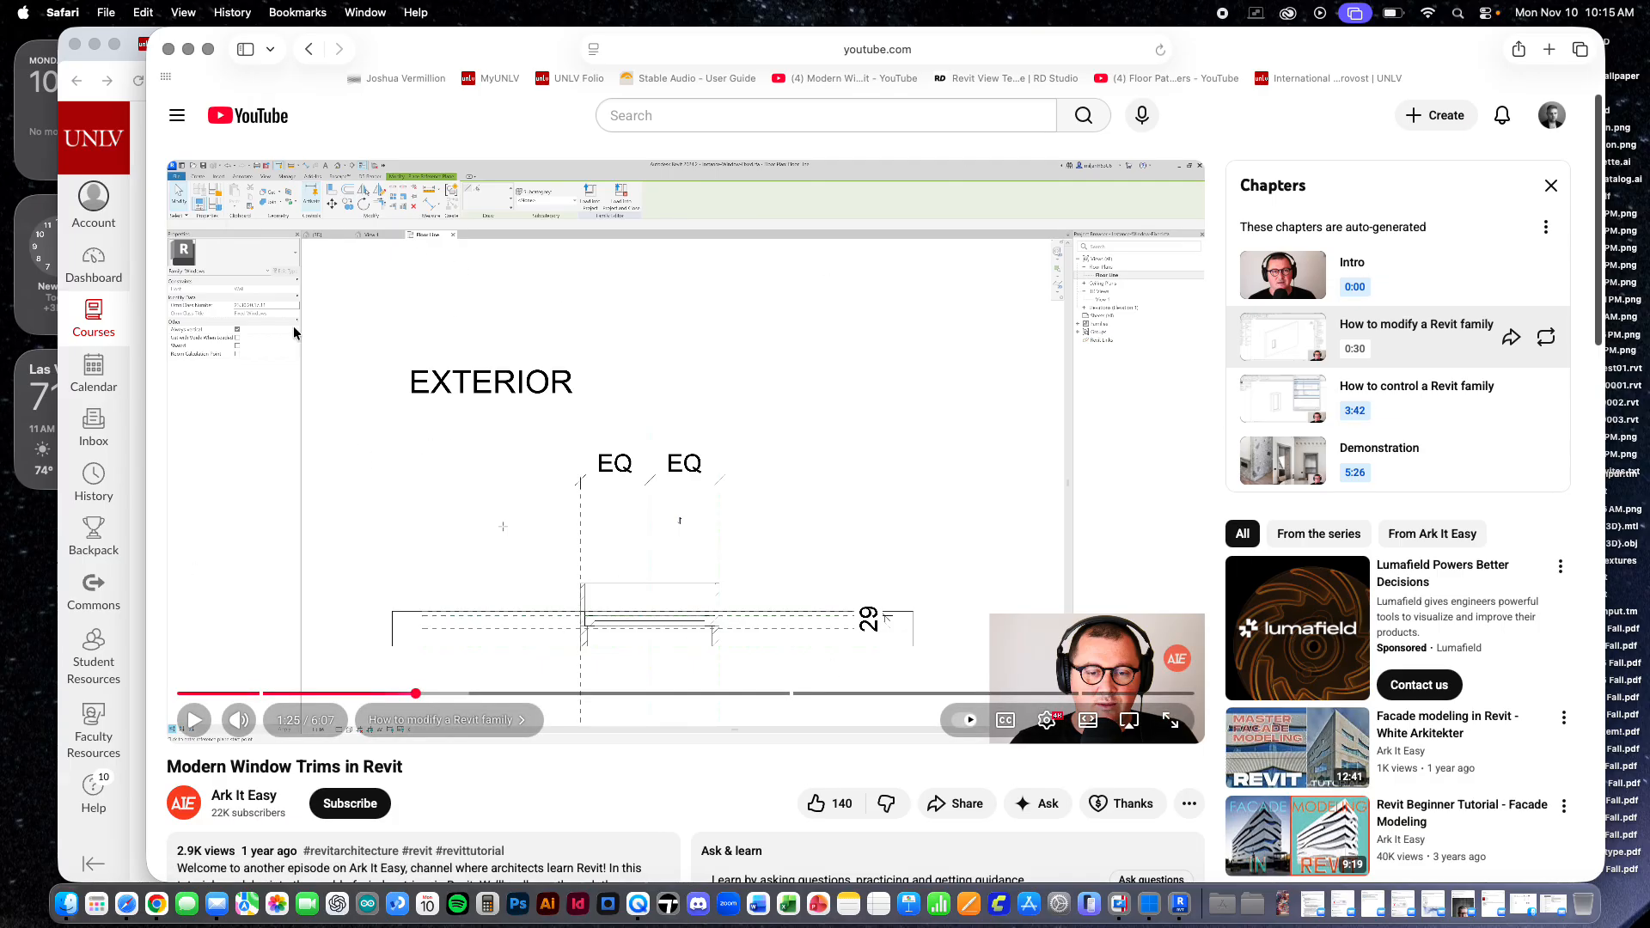
Put the browser away, return to Revit, and review the pavilion's tall side-wall window and front grid
left_click(170, 50)
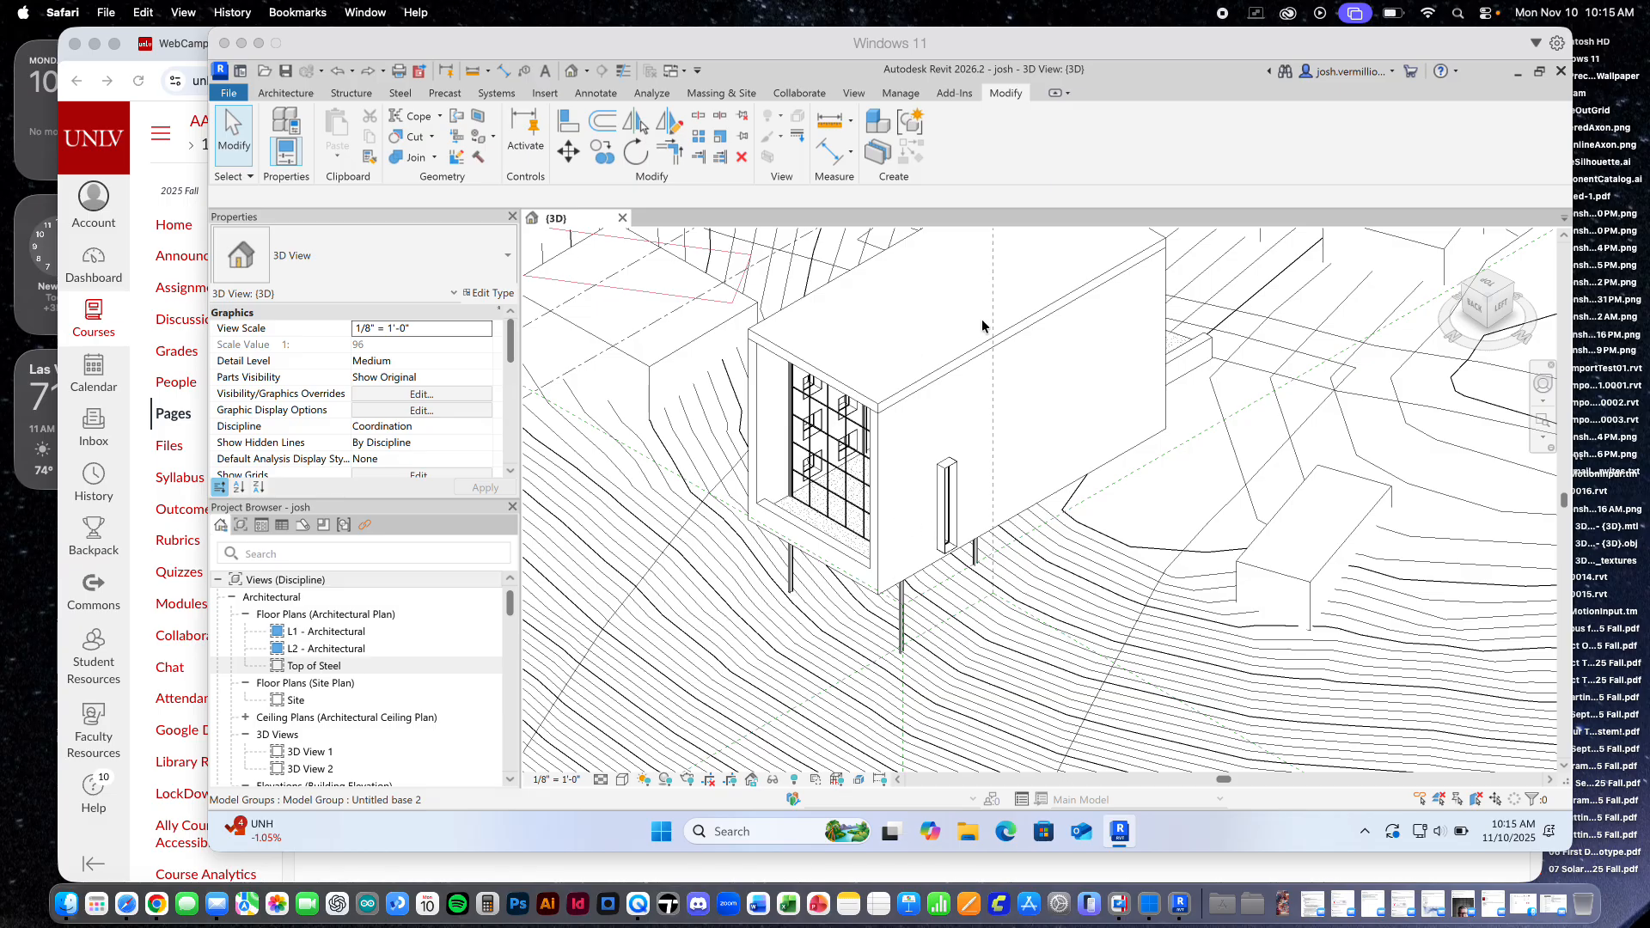
left_click(1096, 466)
scroll(1109, 475, "down", 5)
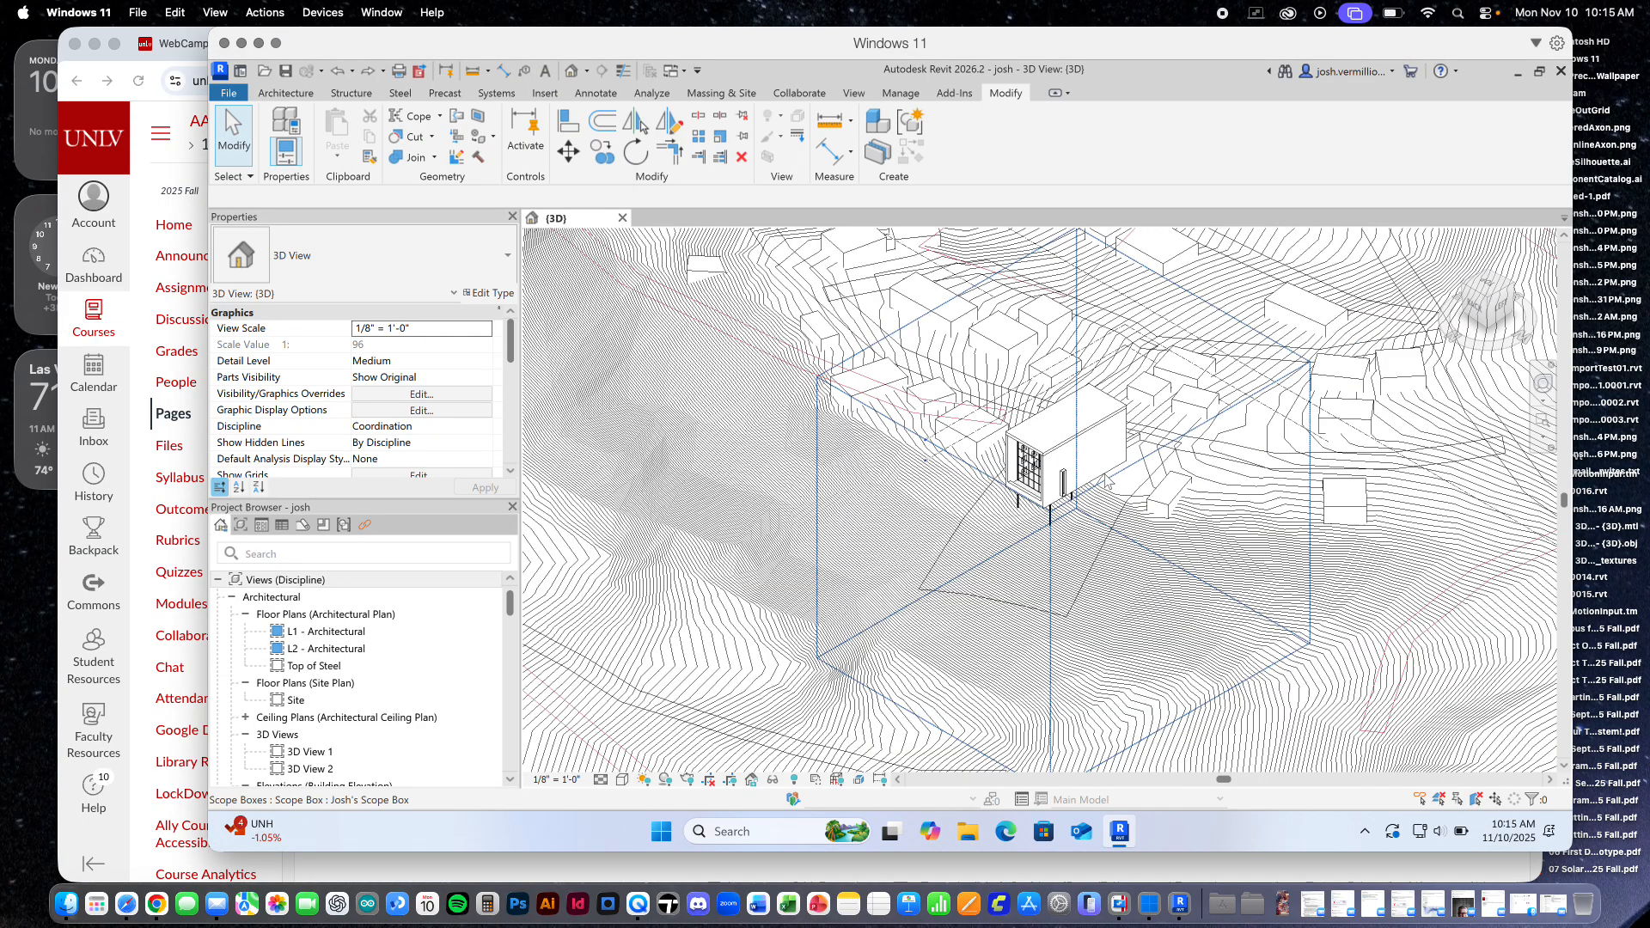
scroll(1075, 481, "up", 5)
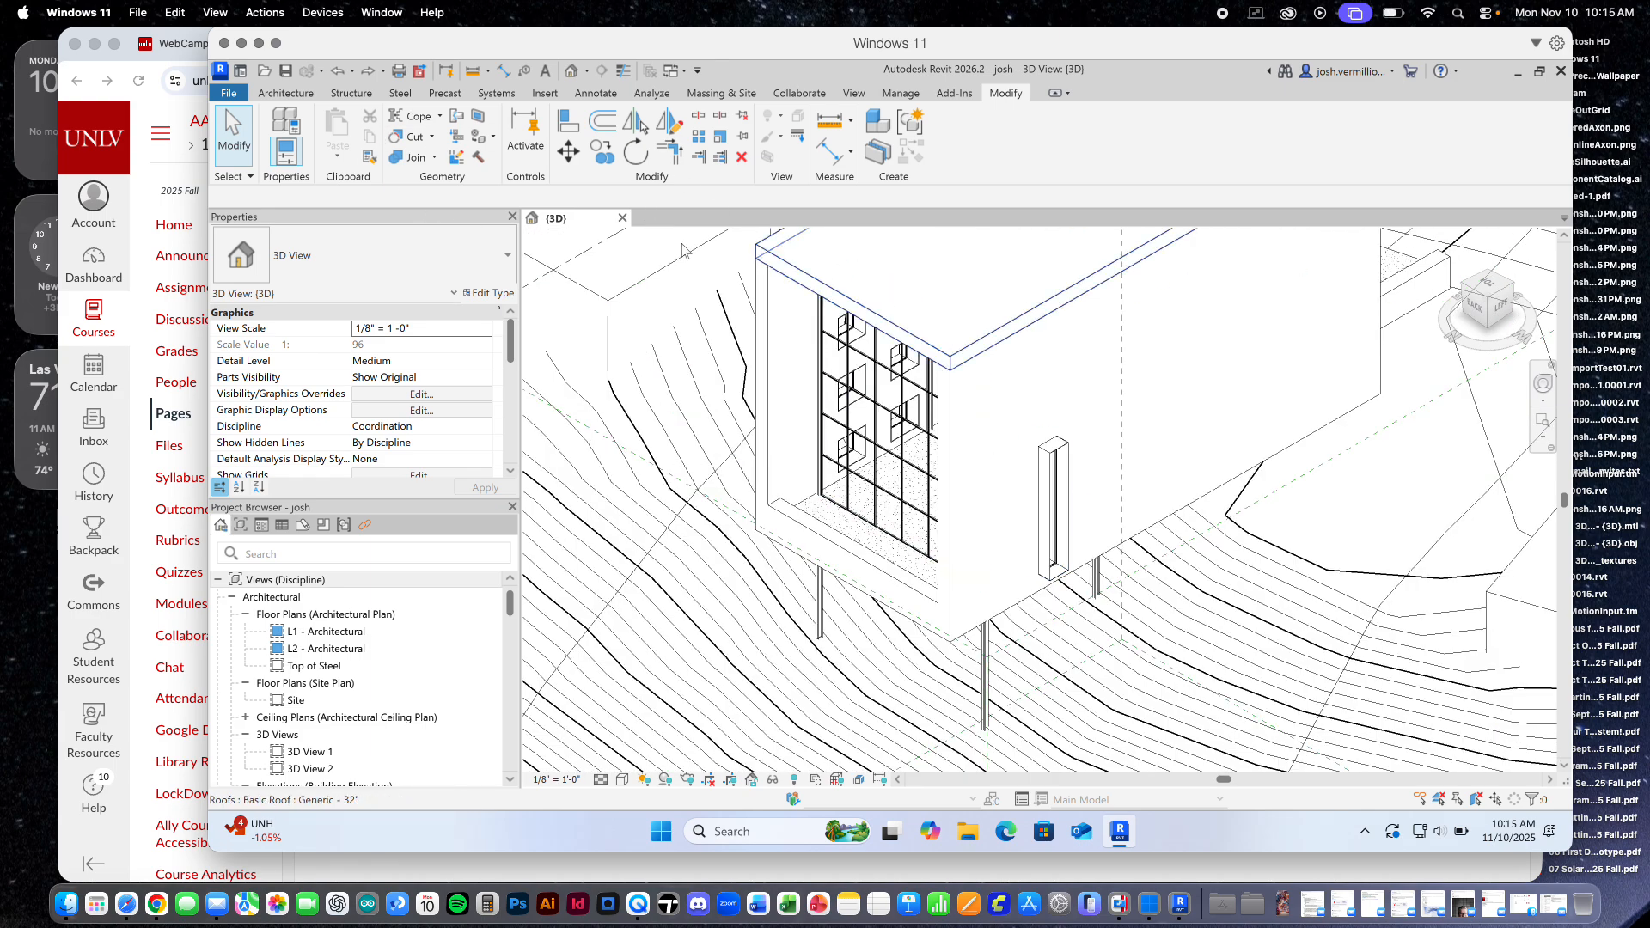
Orient the 3D view to the back-right corner and examine the grid of small Desert Modern windows on the pavilion's side wall
left_click(1464, 289)
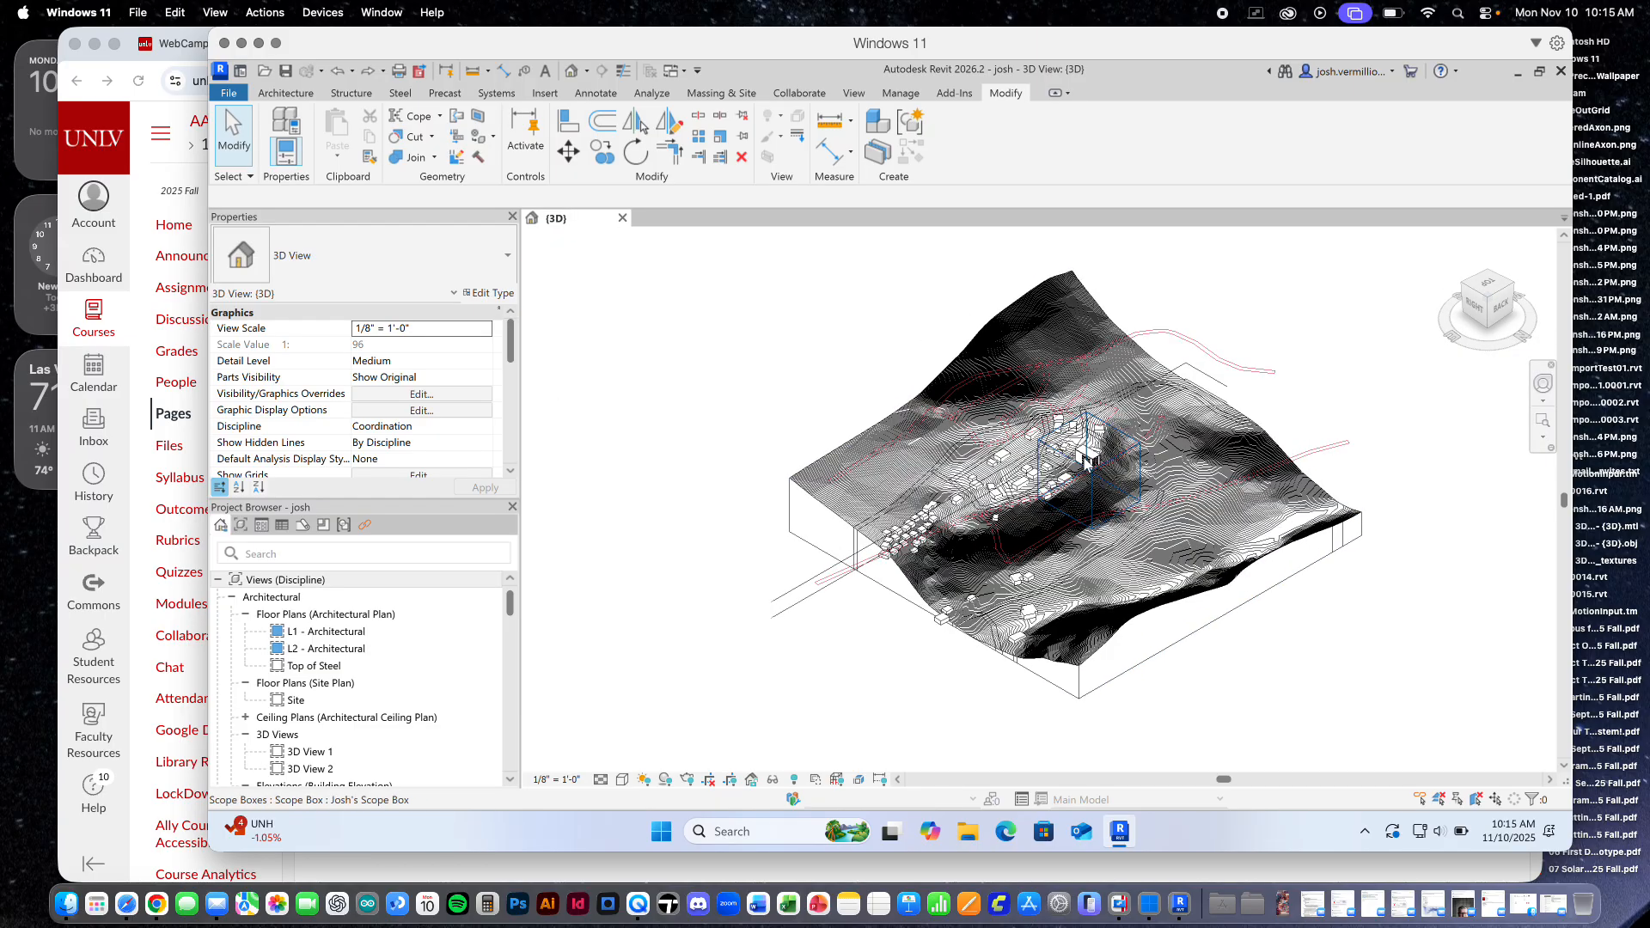
scroll(1087, 462, "up", 10)
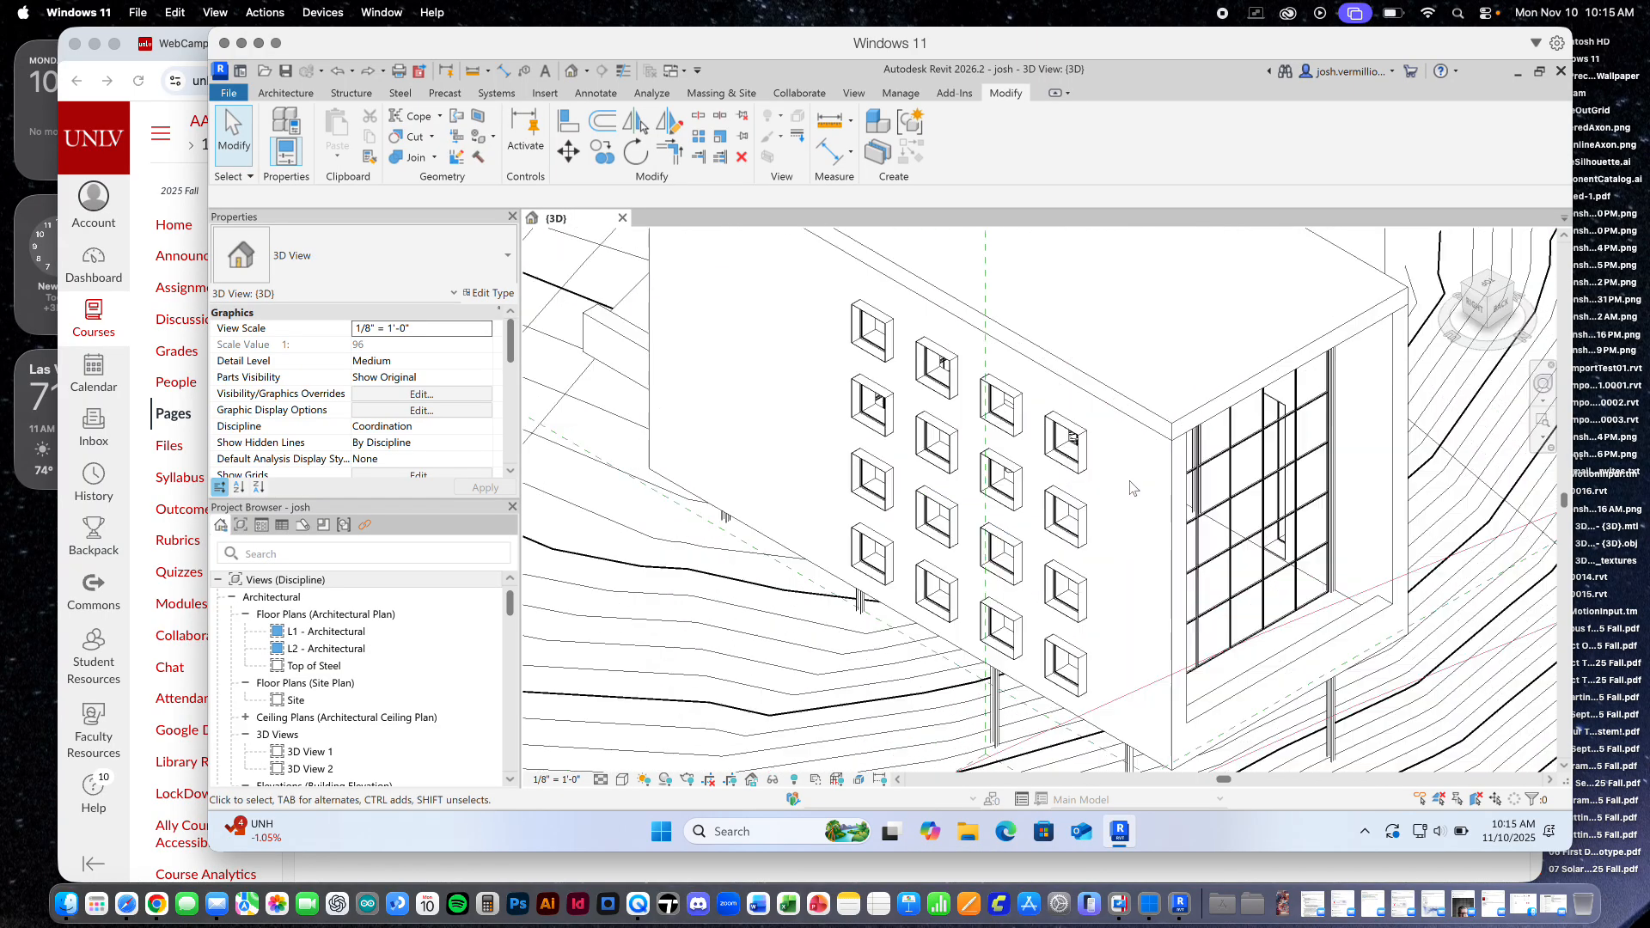
scroll(1133, 488, "up", 4)
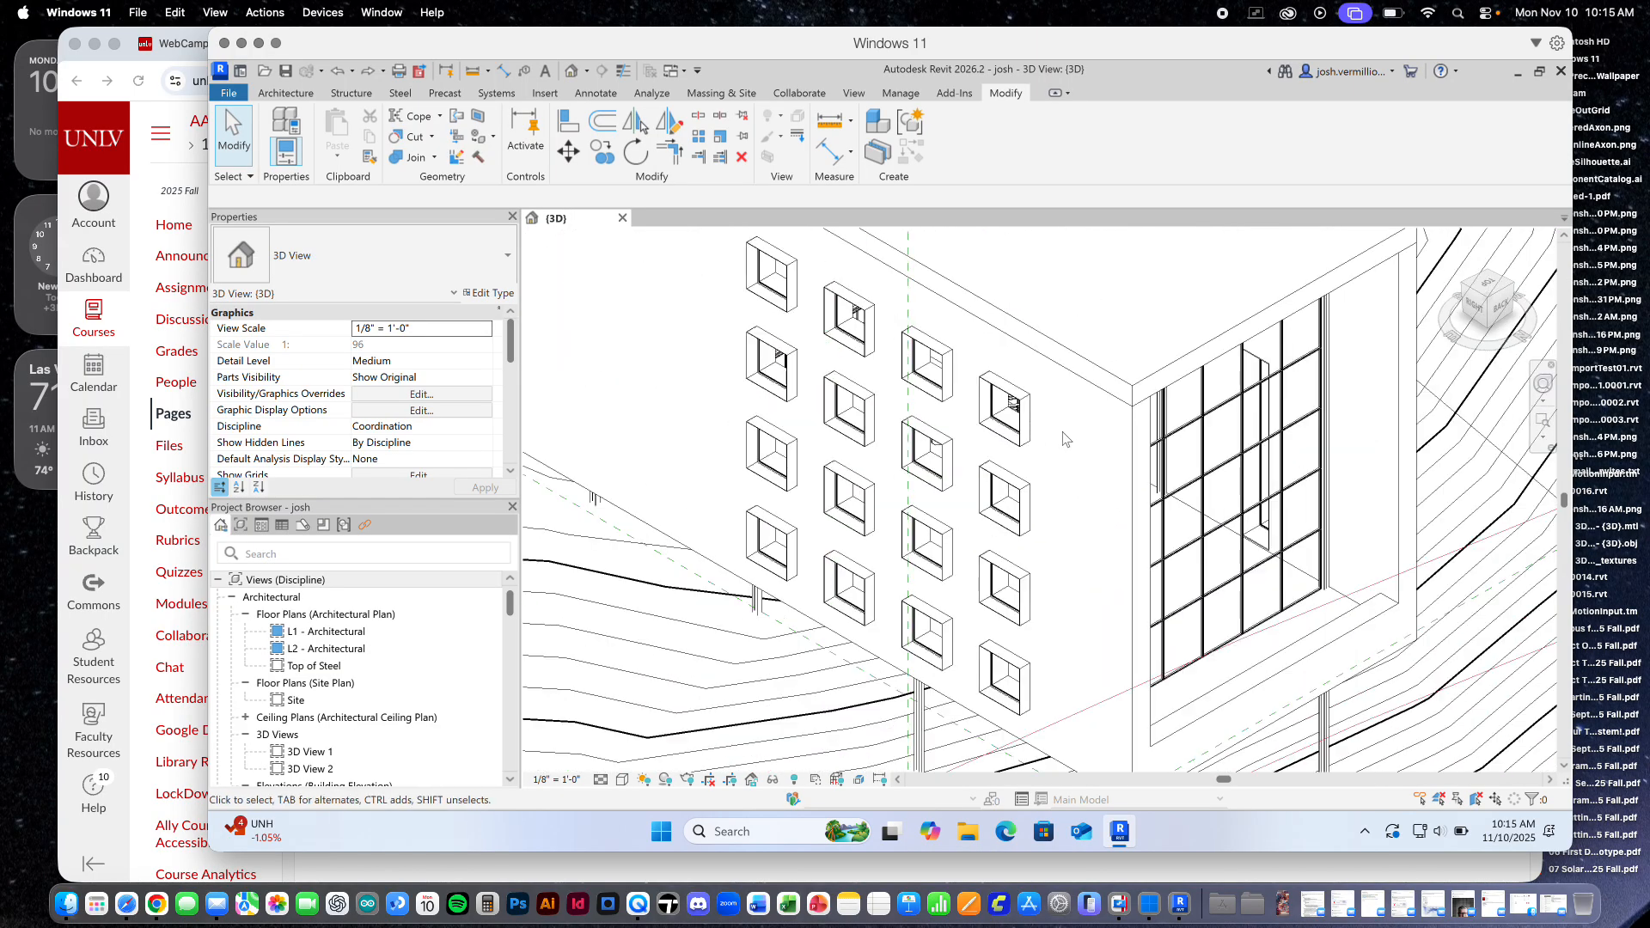
scroll(1065, 439, "down", 2)
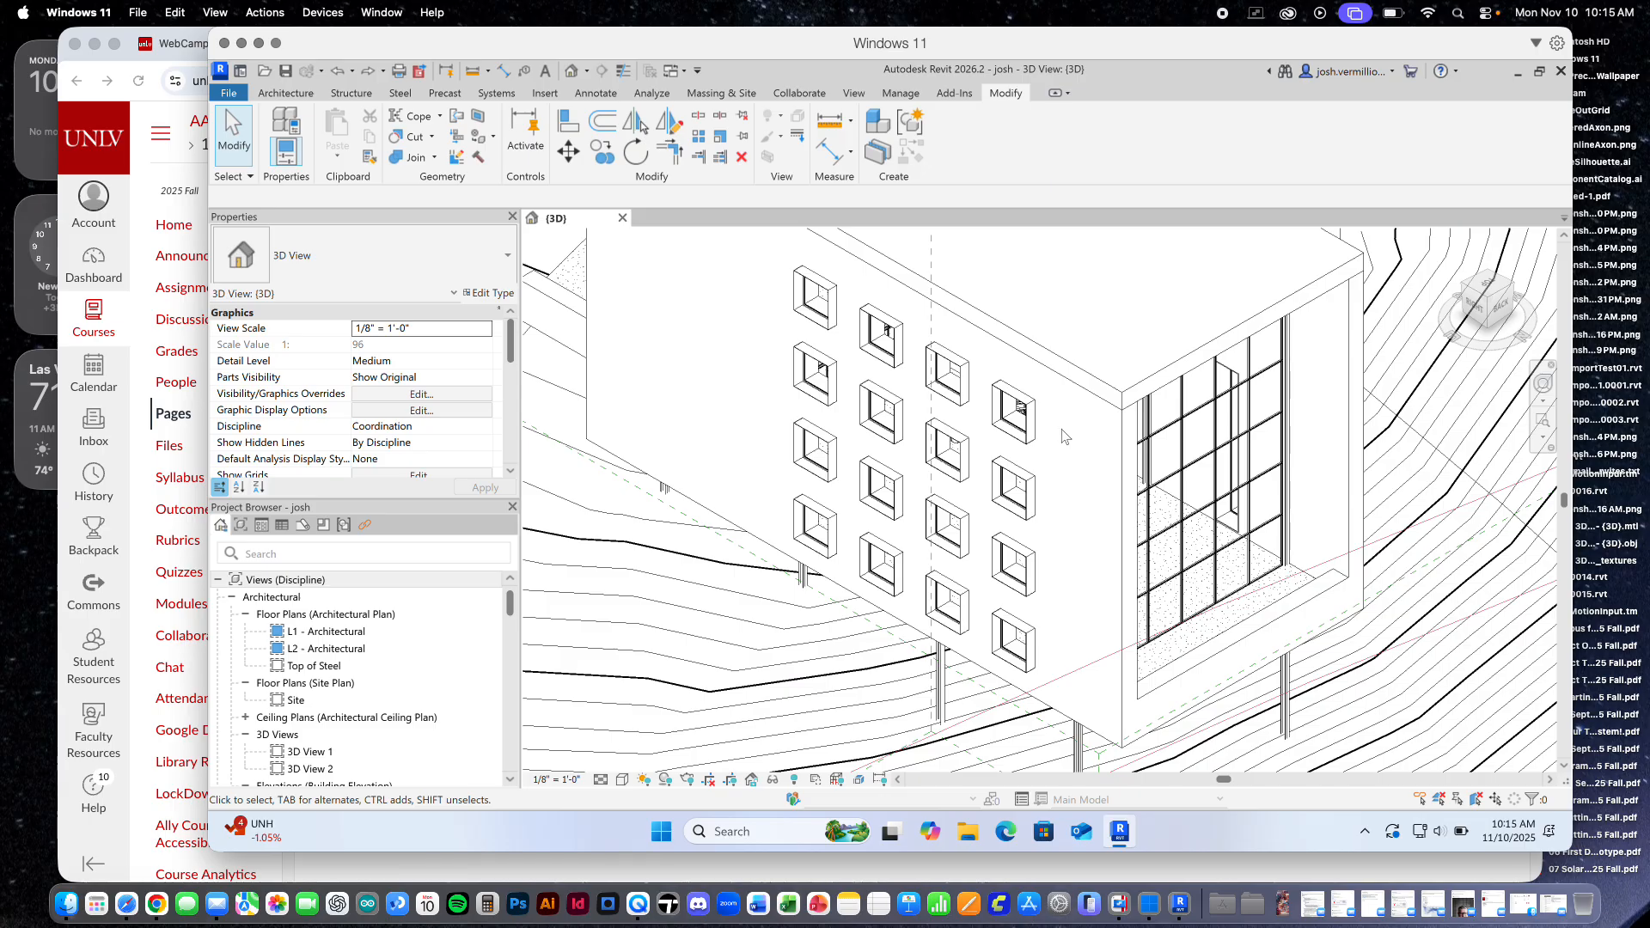
scroll(1057, 501, "down", 5)
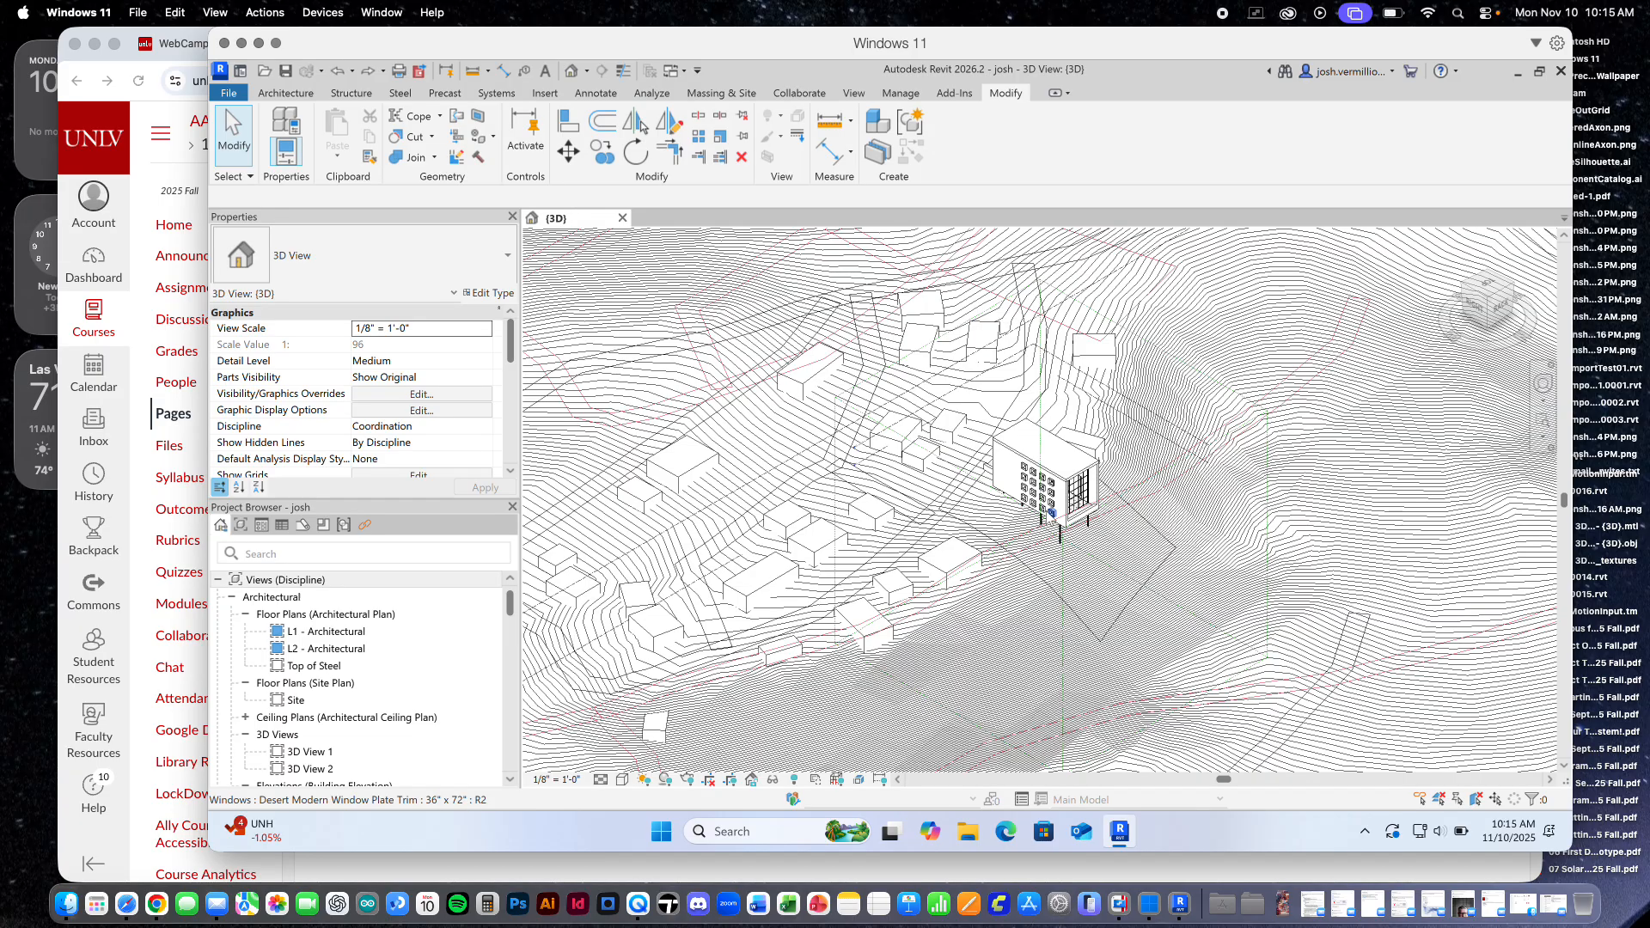
scroll(1052, 514, "up", 6)
scroll(989, 404, "down", 2)
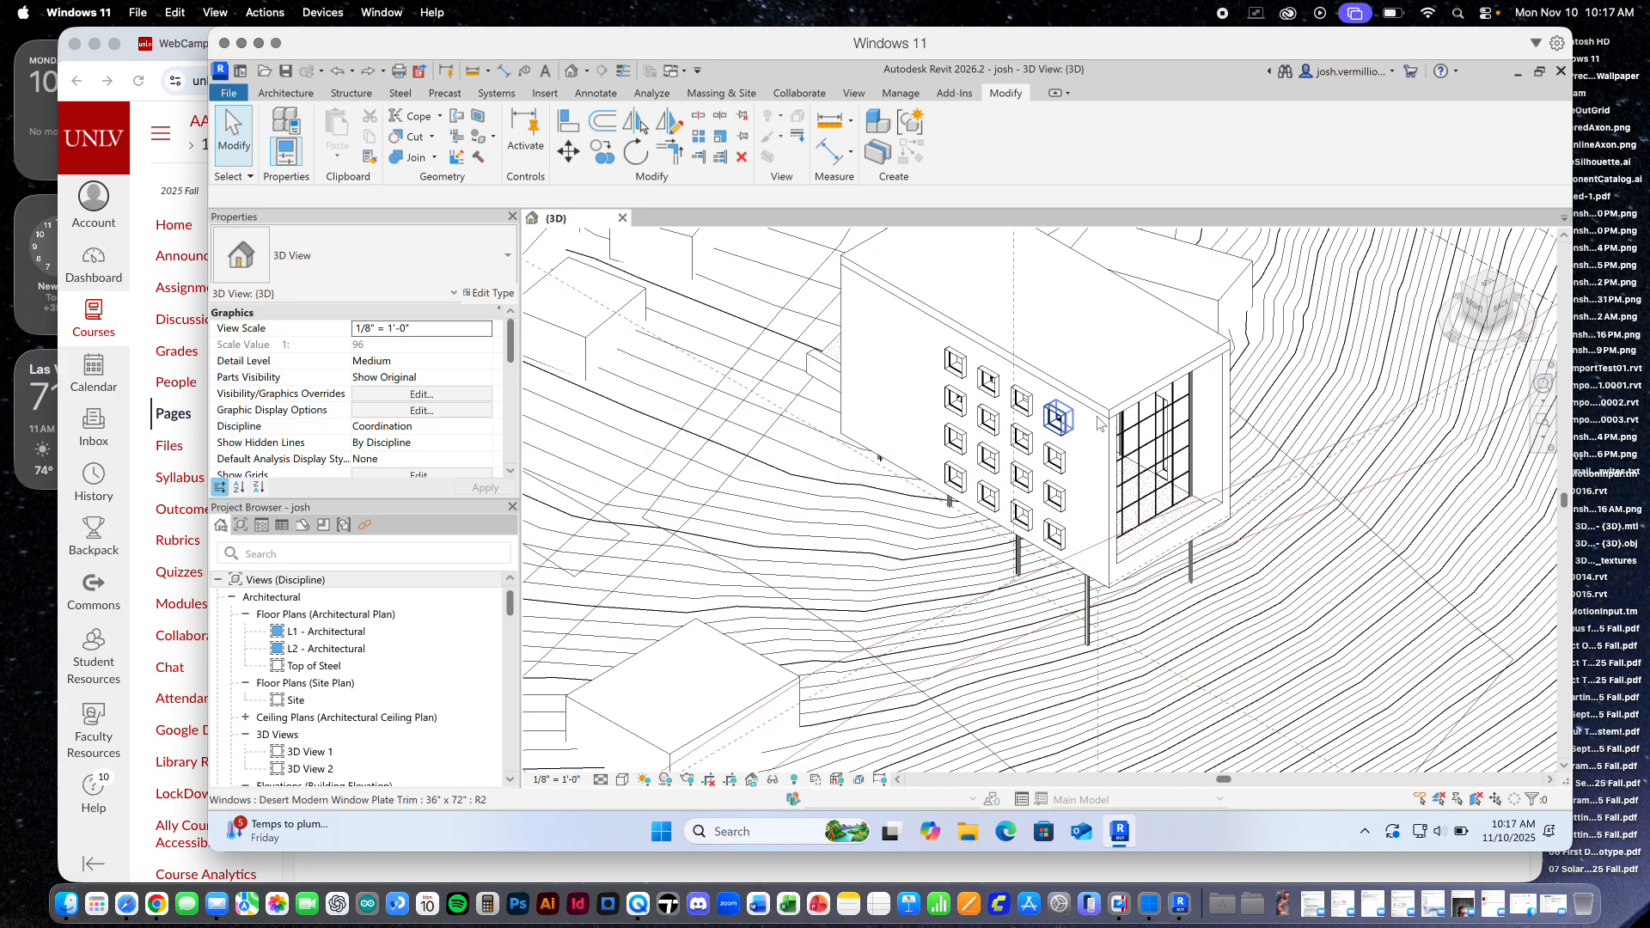
scroll(973, 410, "up", 8)
scroll(1187, 497, "down", 10)
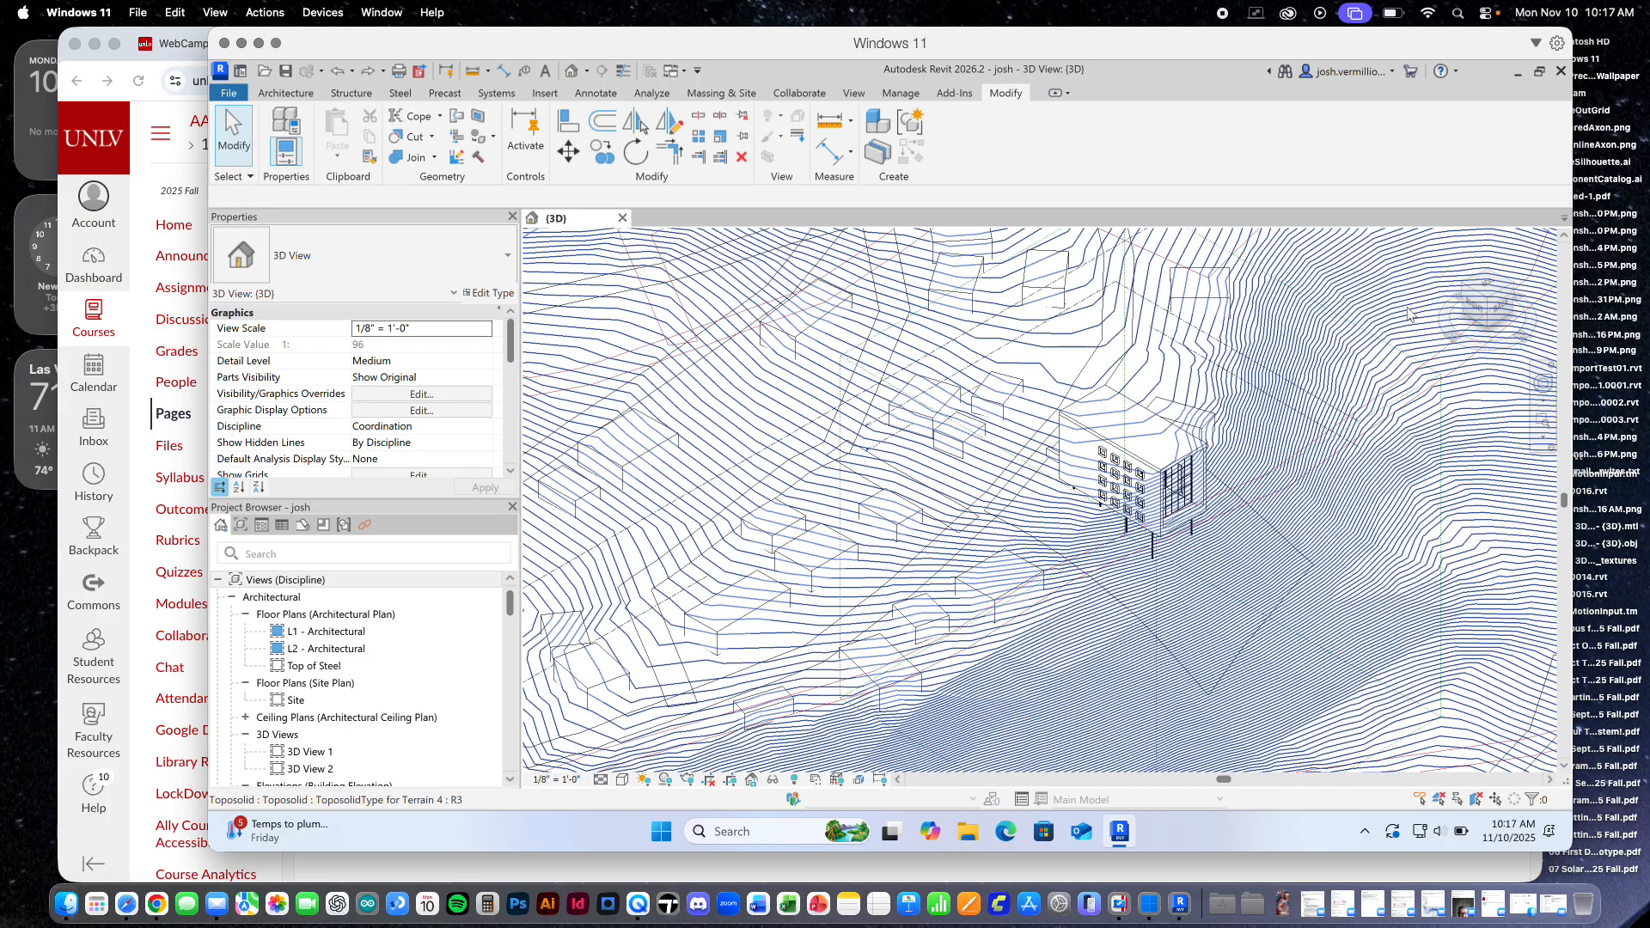
Orient the 3D view to the front-right corner and inspect the pavilion's curtain wall up close
left_click_drag(1470, 290, 1461, 285)
left_click(1461, 285)
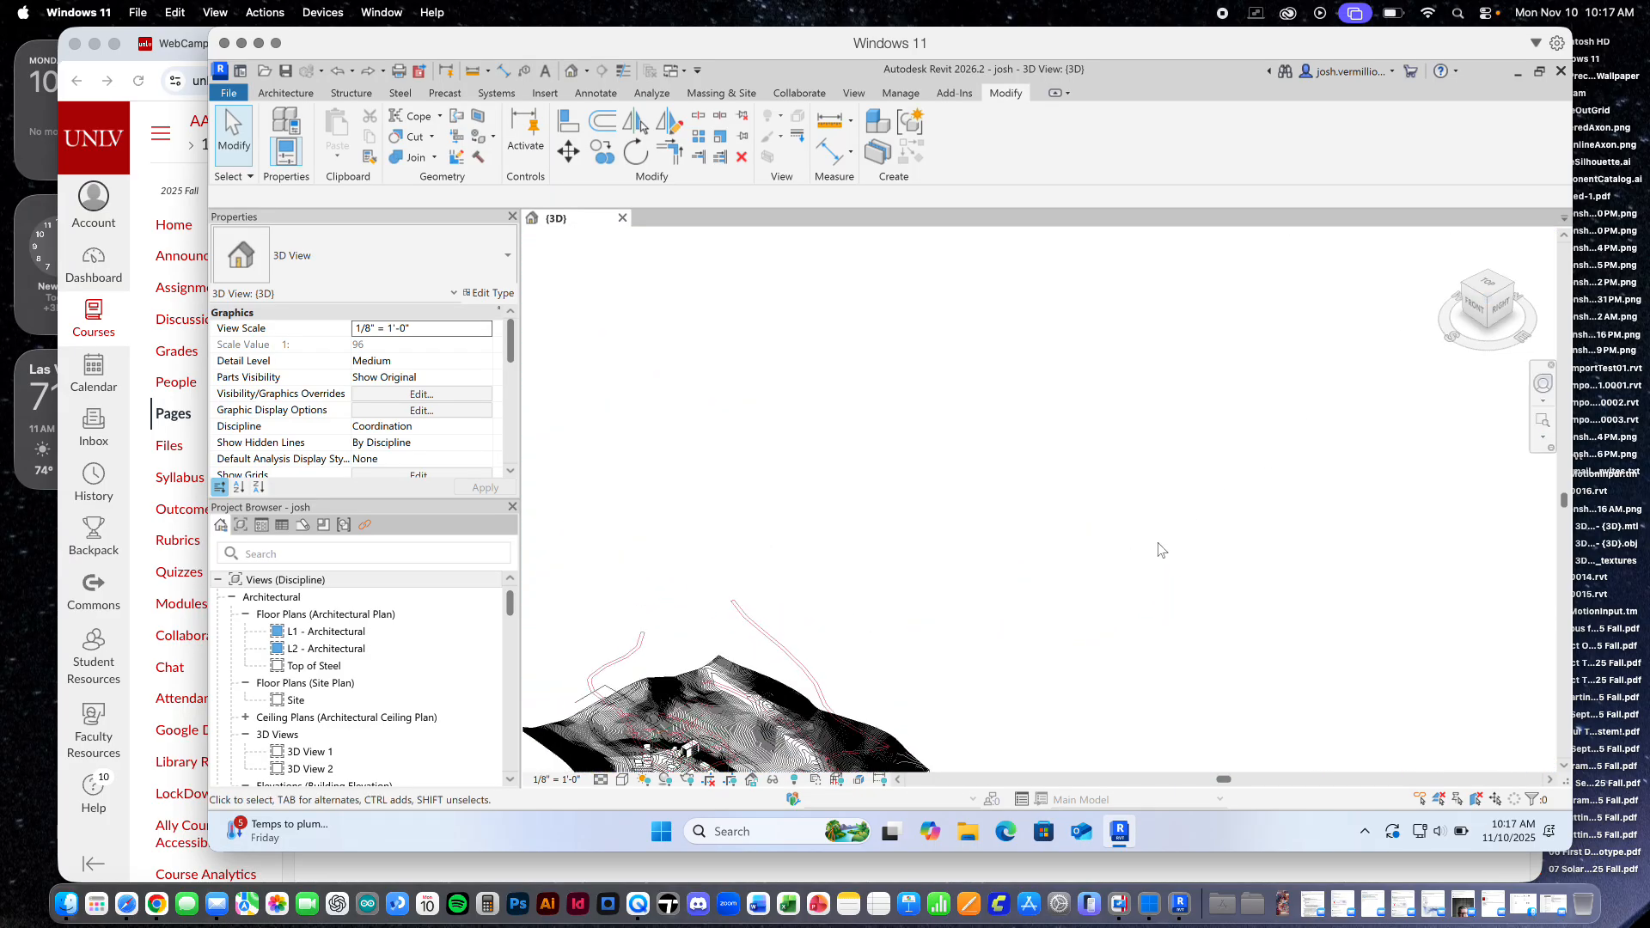
scroll(876, 453, "up", 10)
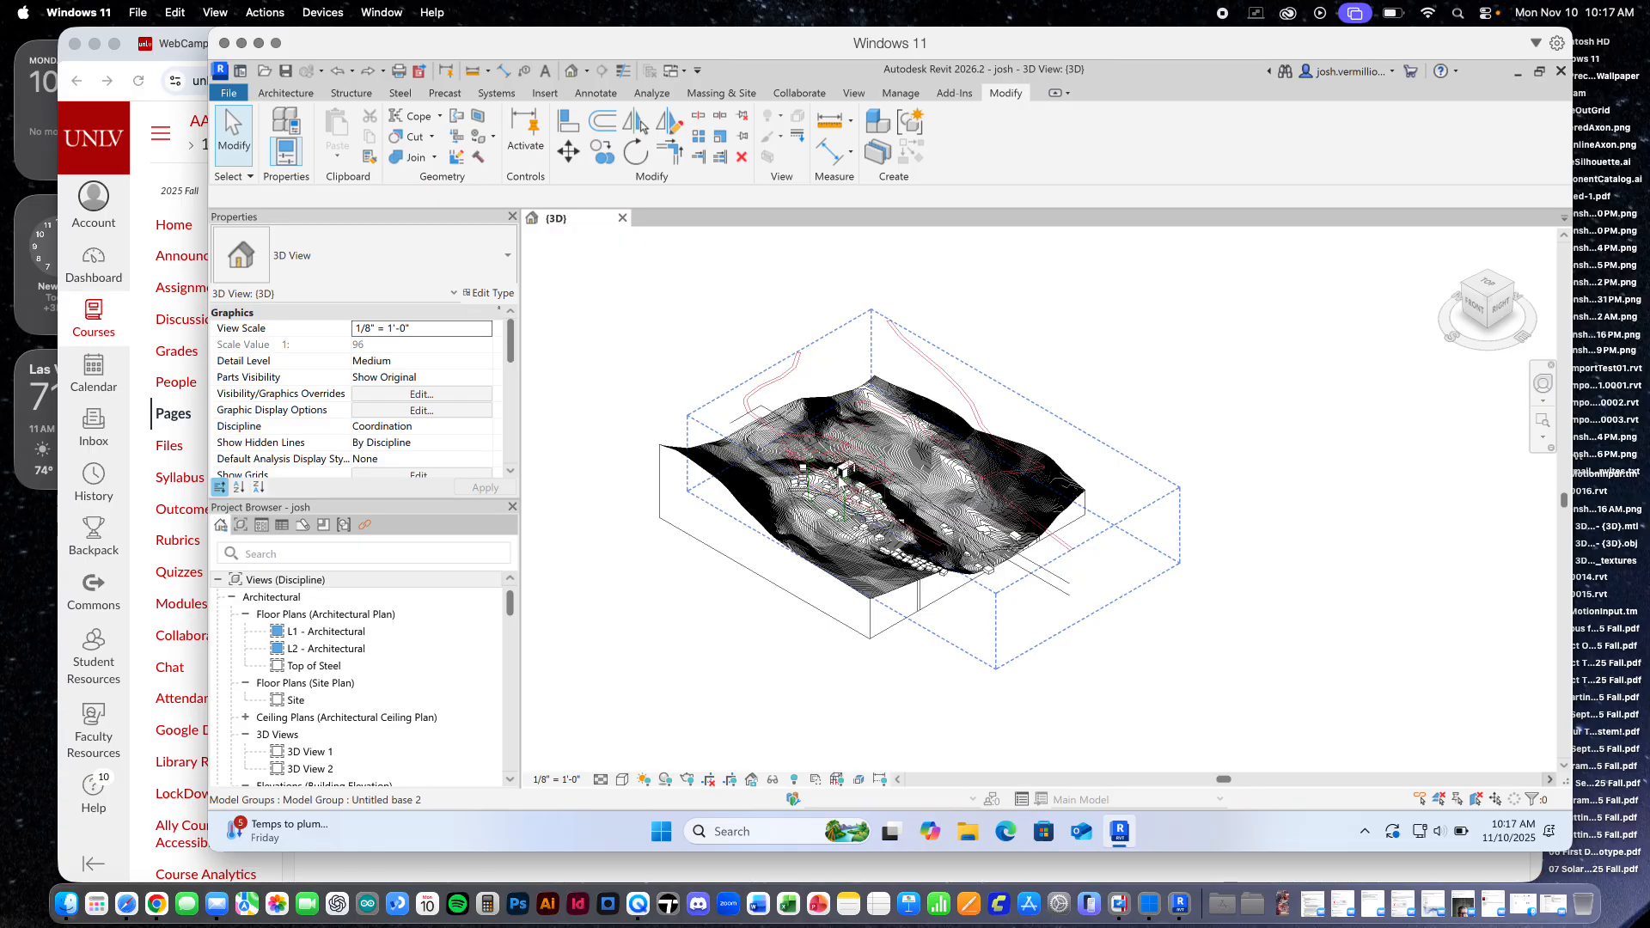
scroll(878, 453, "up", 5)
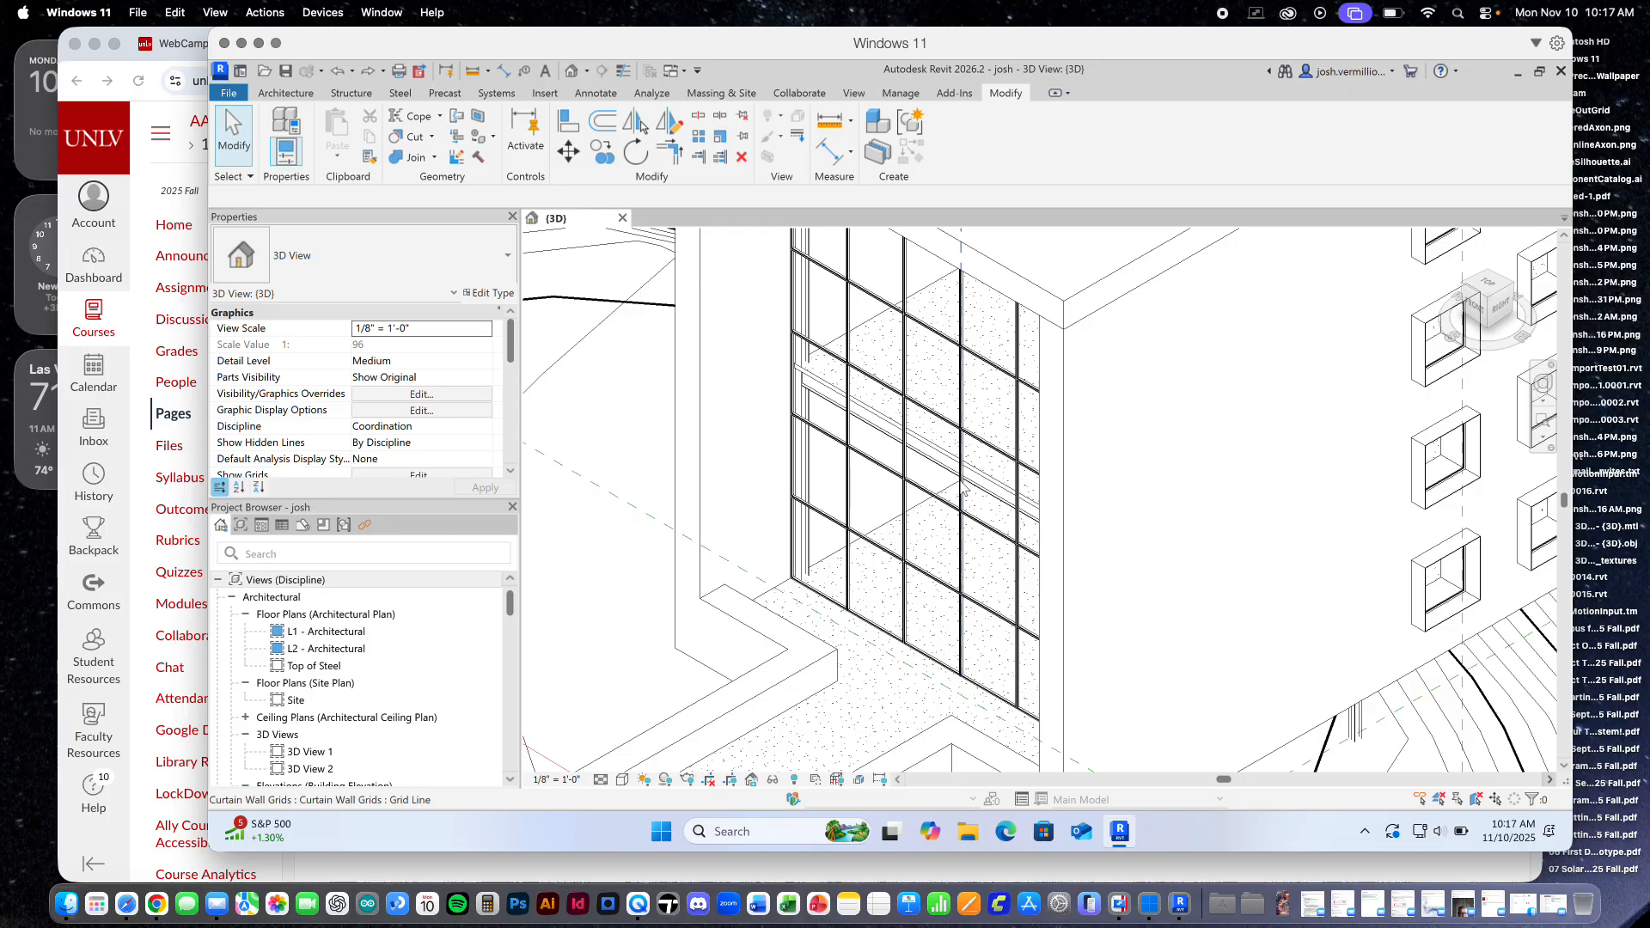
Set the top offset of the front Exterior Glazing curtain wall to 0 and review its remaining instance properties
left_click(966, 662)
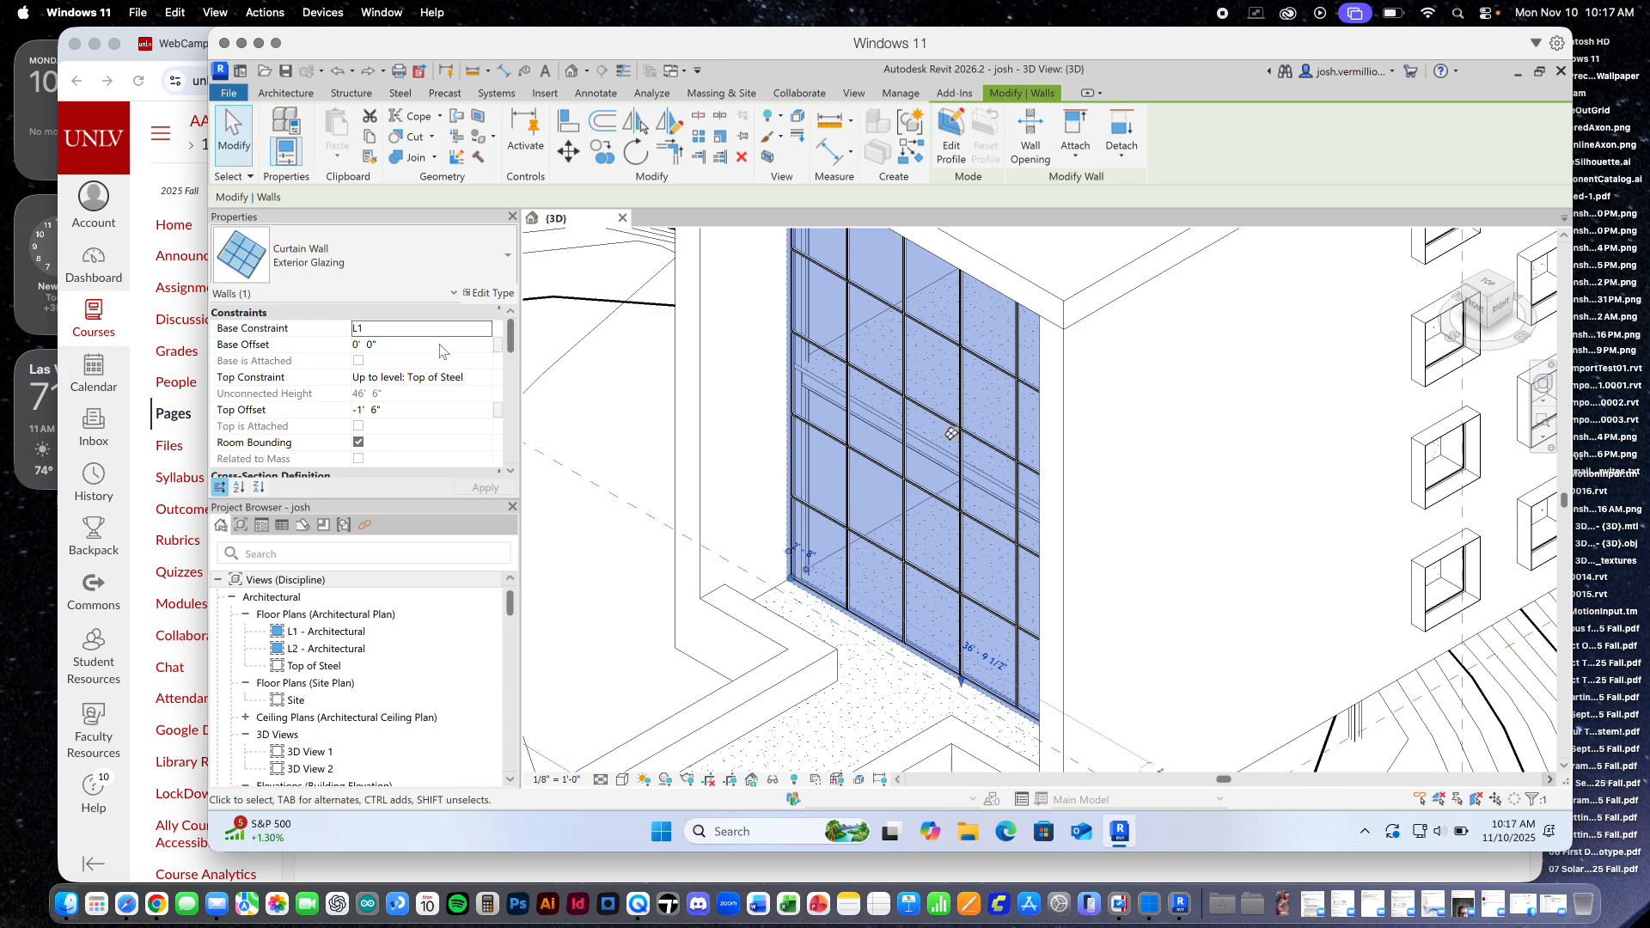
left_click(390, 409)
left_click_drag(391, 410, 311, 411)
type("0")
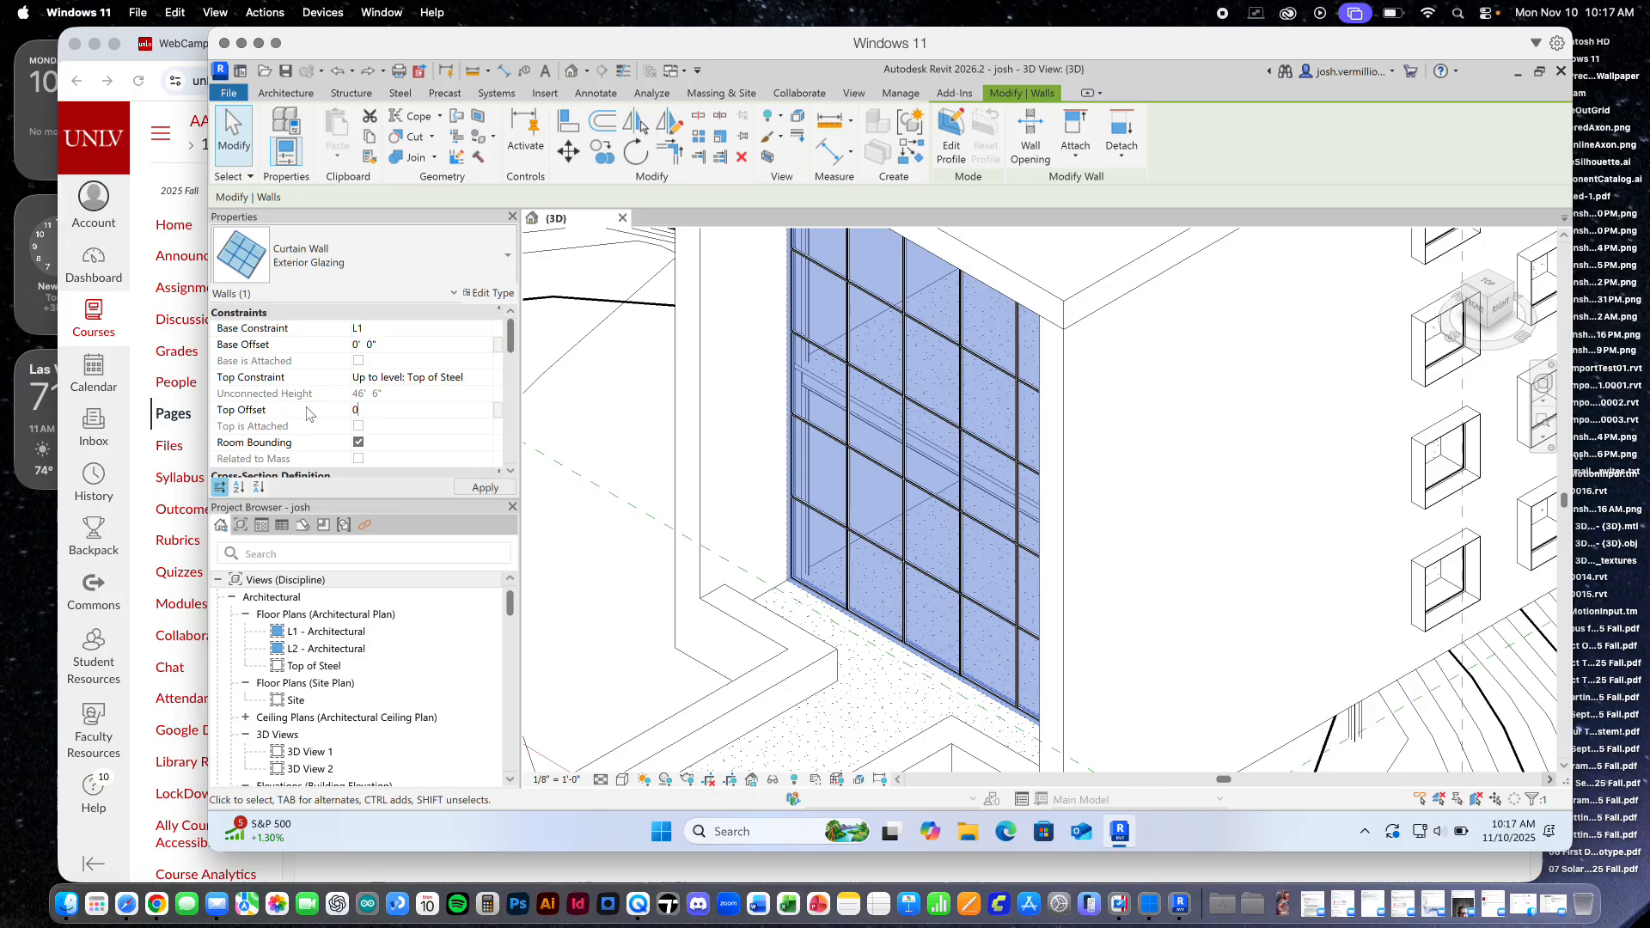
left_click(488, 489)
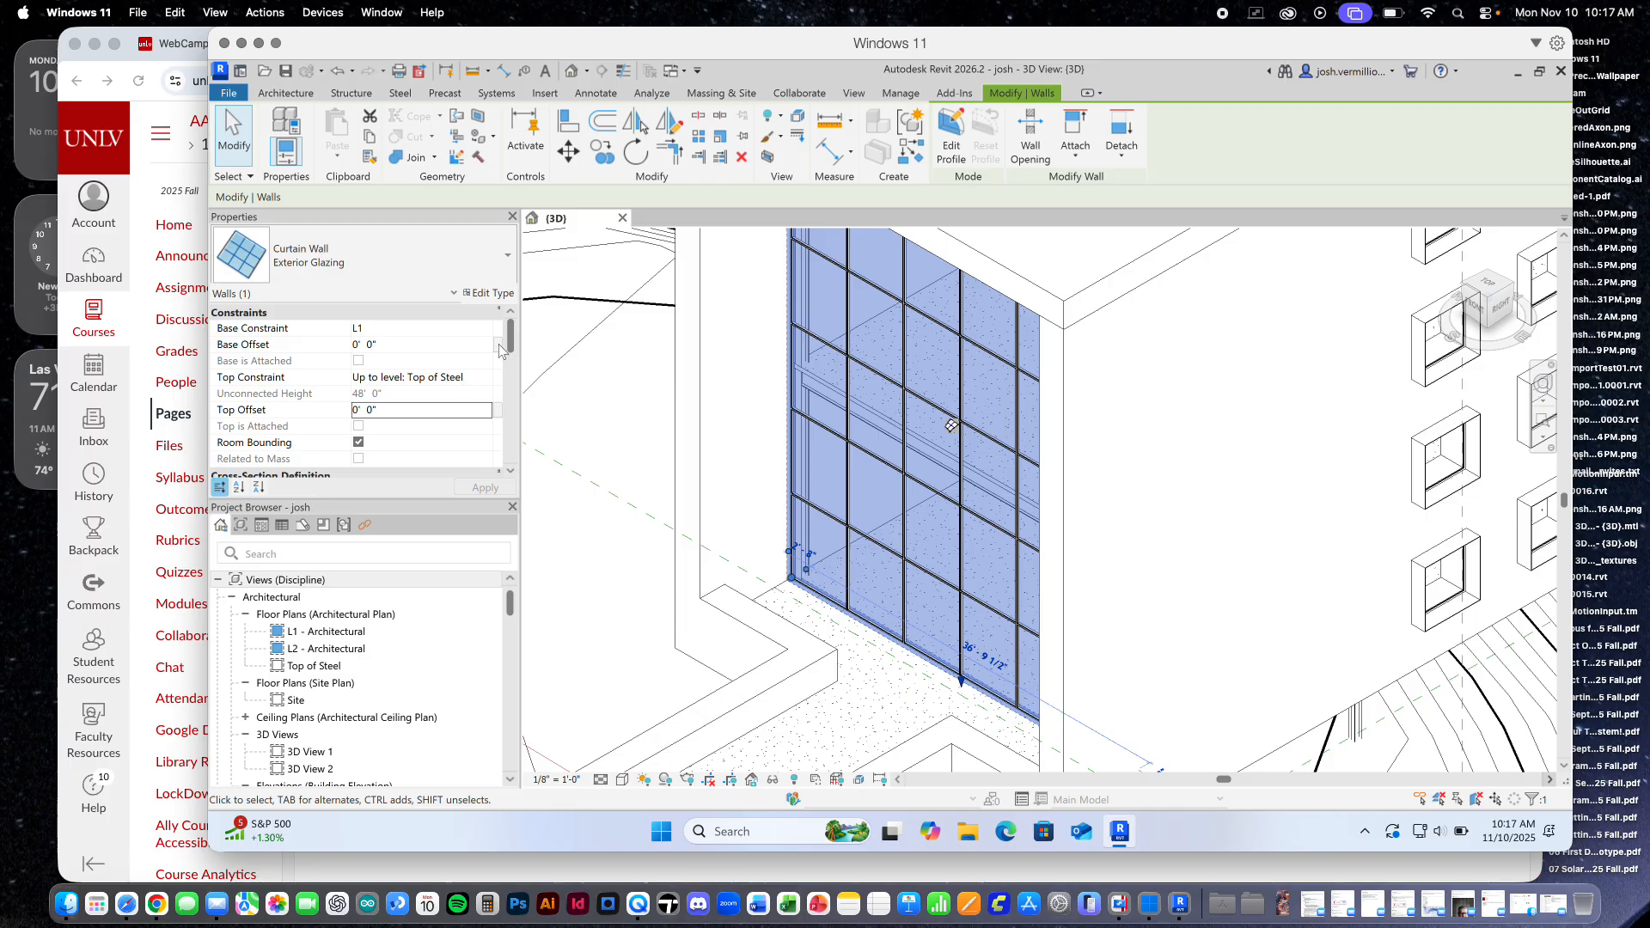
left_click_drag(510, 342, 490, 407)
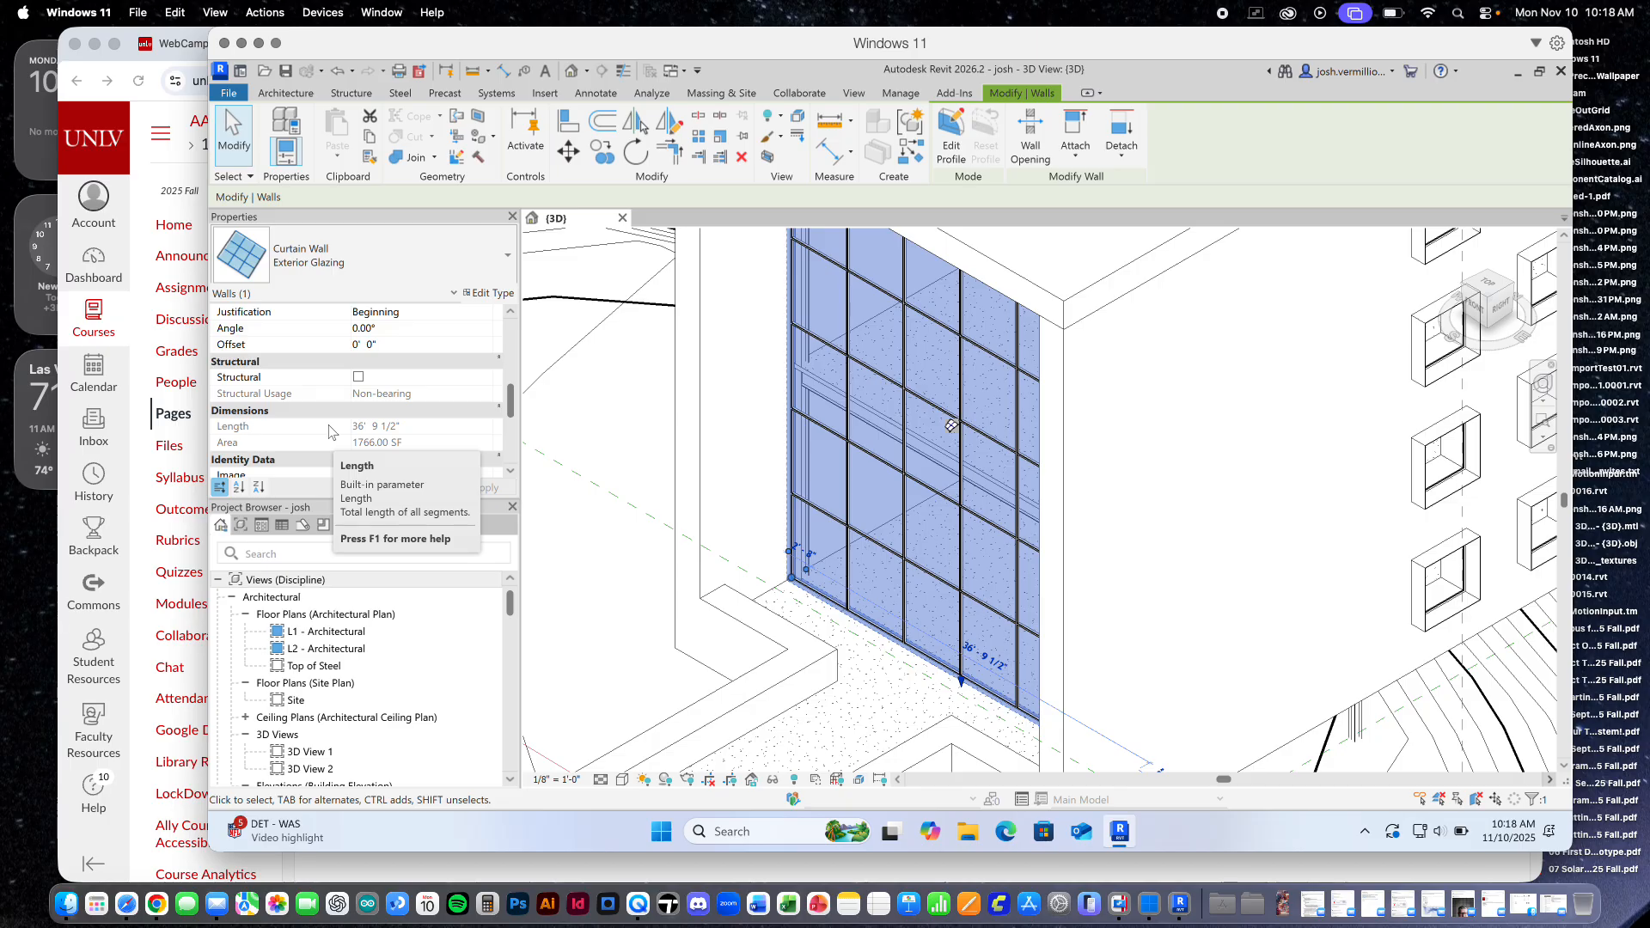
scroll(980, 562, "down", 3)
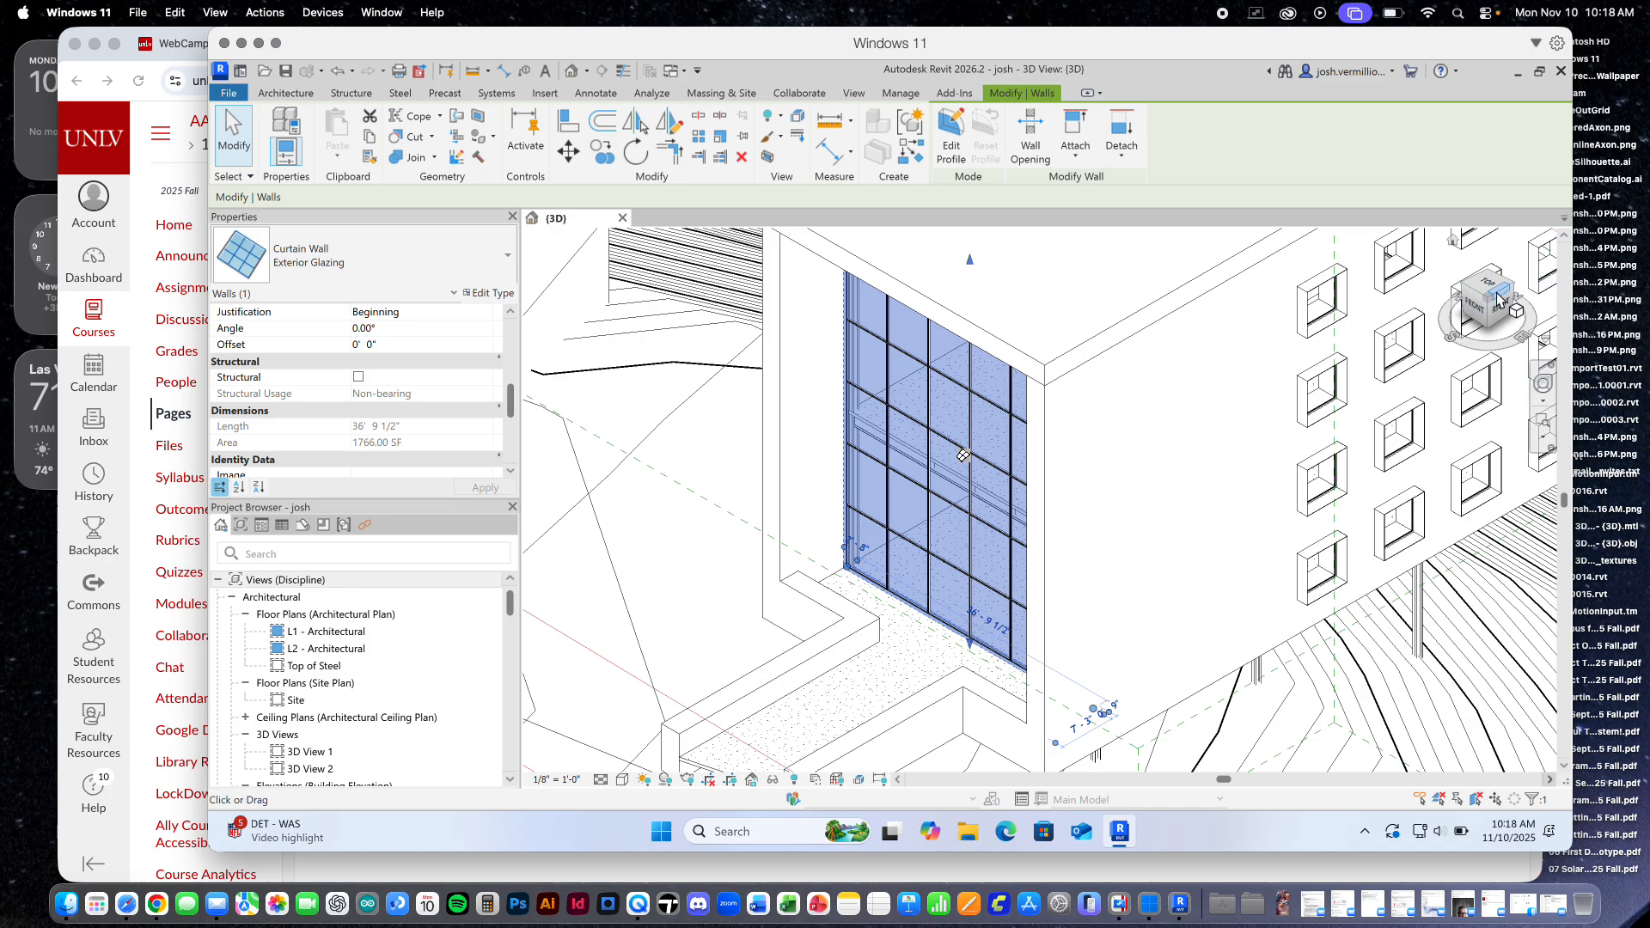
Limit the 3D view to the project's existing scope box and orient it toward the corner showing the pavilion's front curtain wall
left_click_drag(1480, 311, 1534, 284)
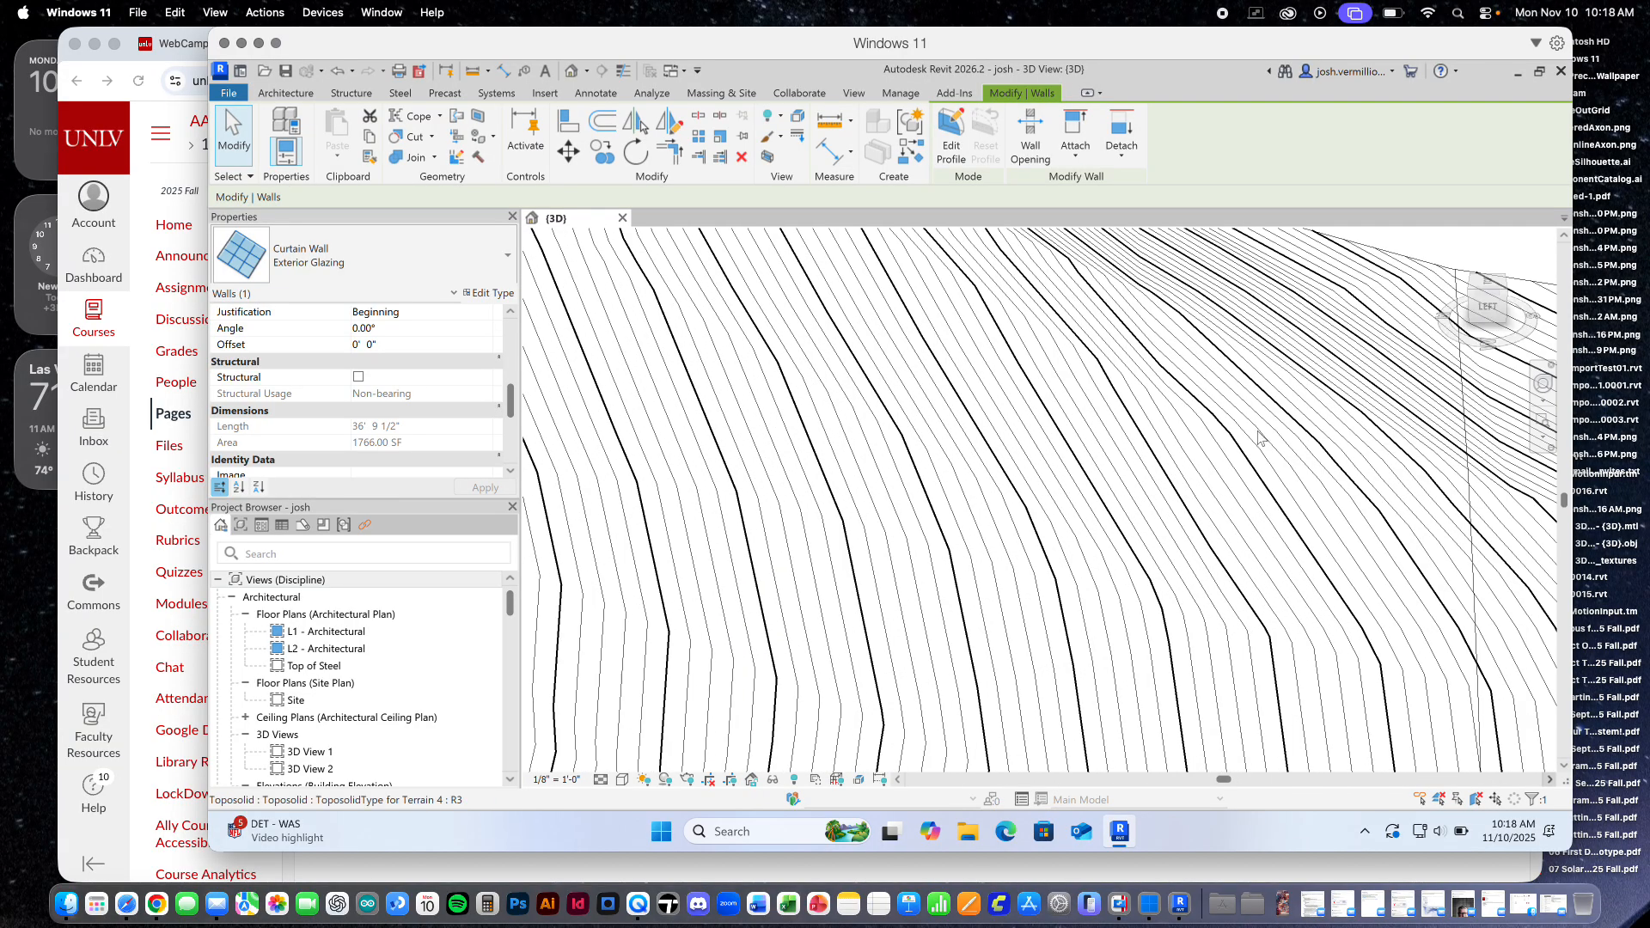
scroll(1267, 464, "down", 5)
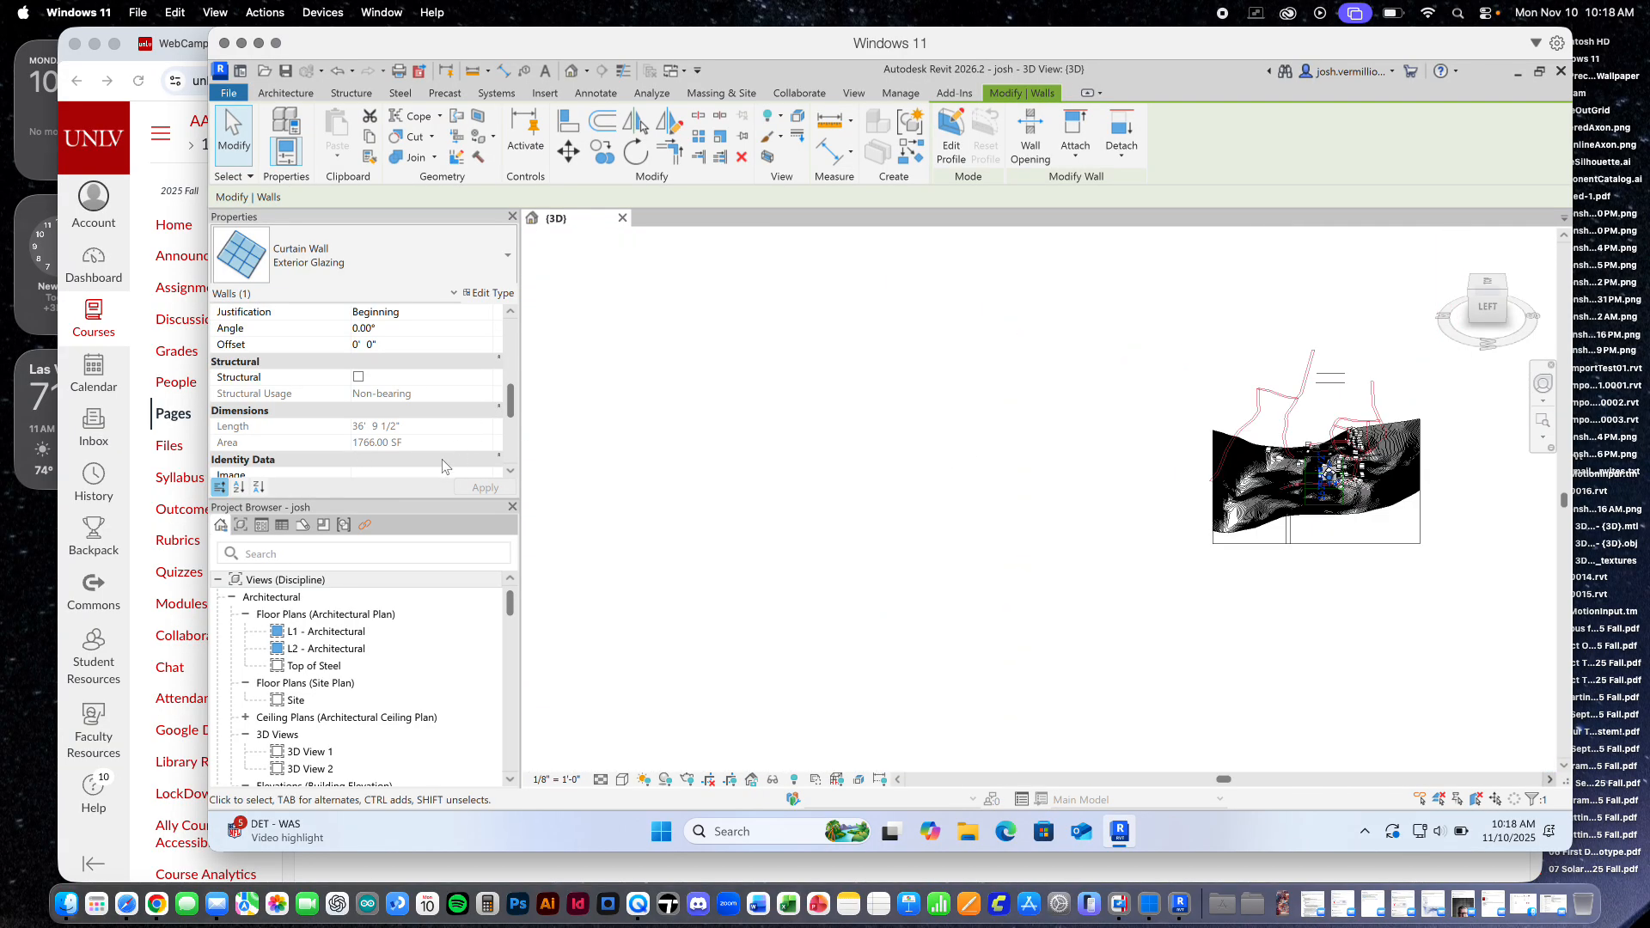
key("Escape")
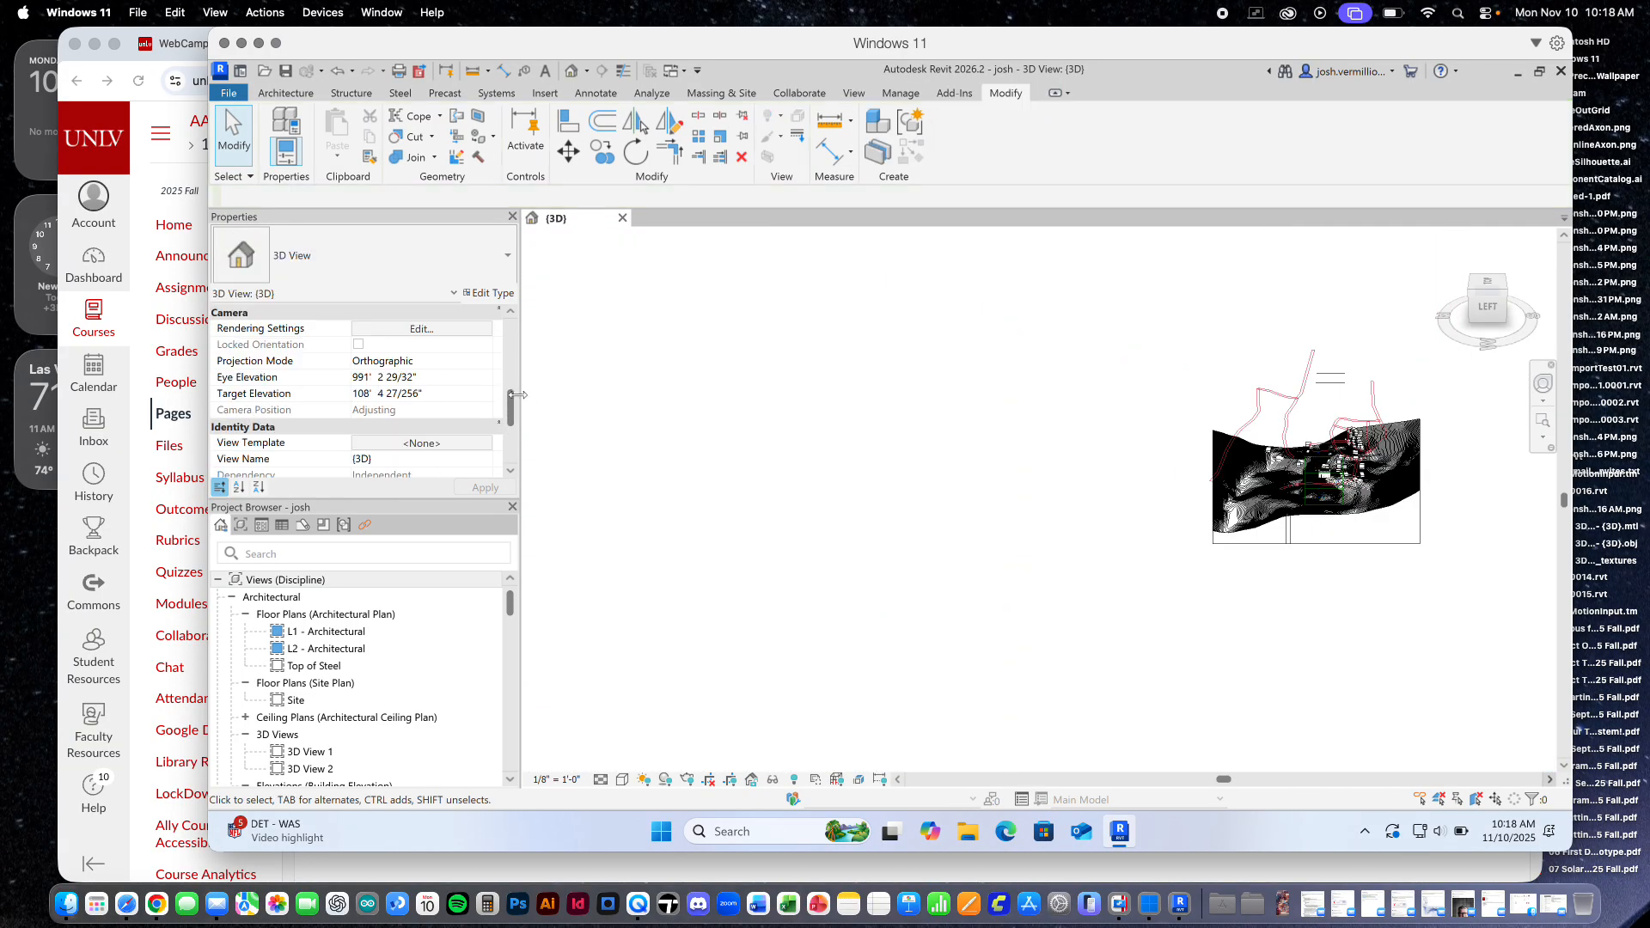
left_click_drag(511, 400, 527, 367)
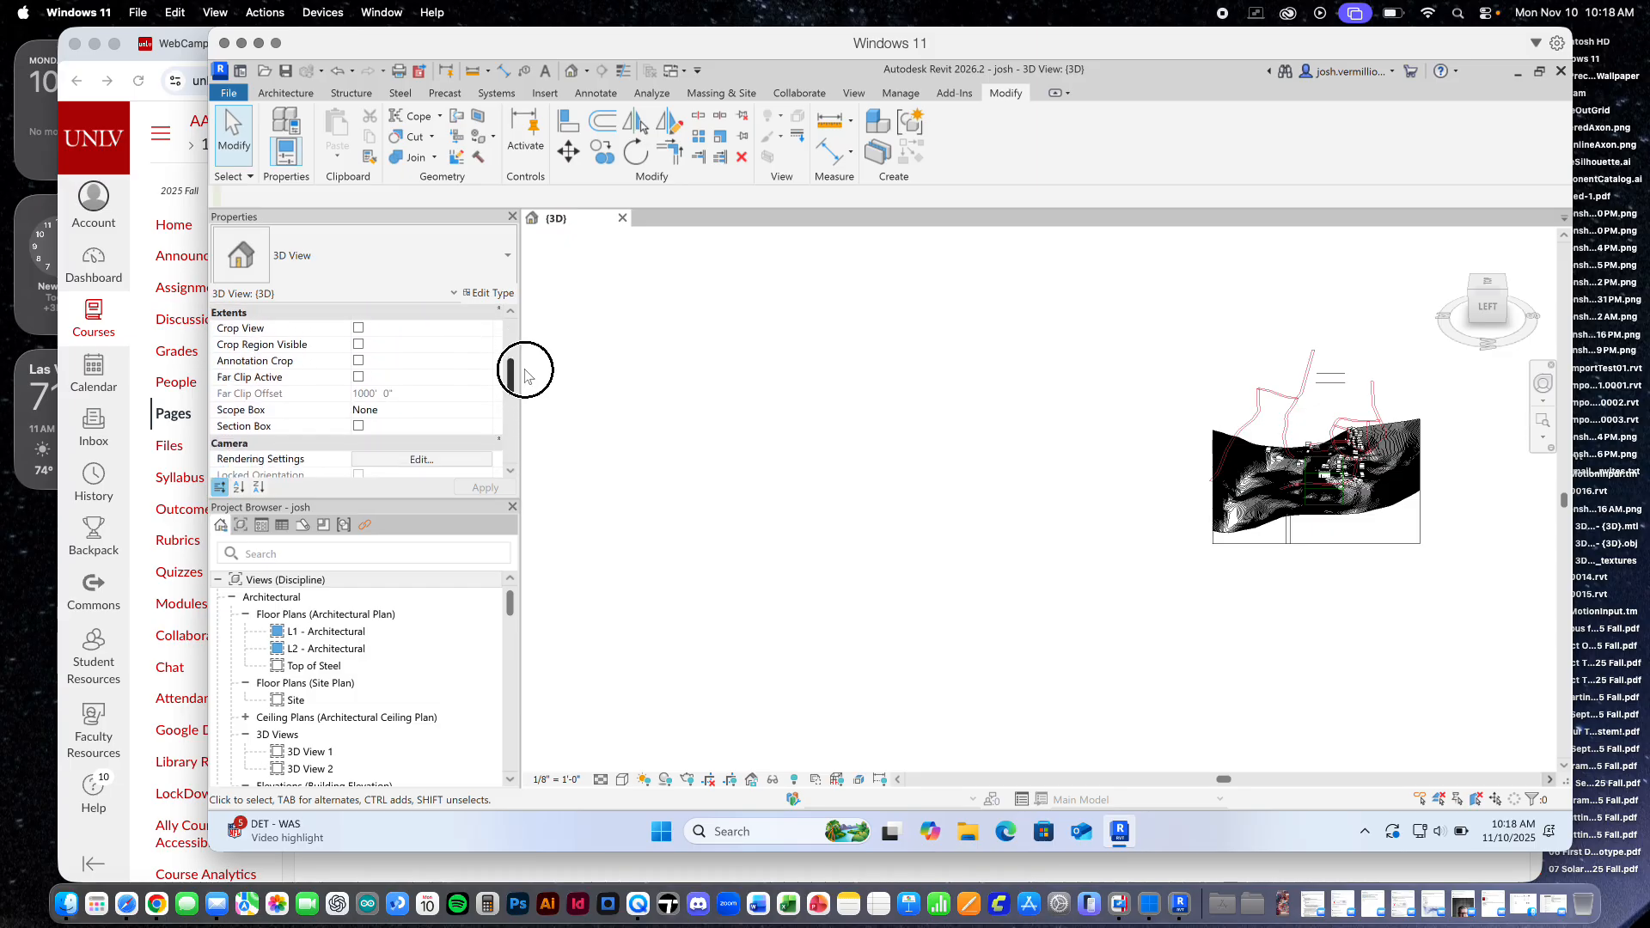
left_click(462, 412)
left_click(486, 411)
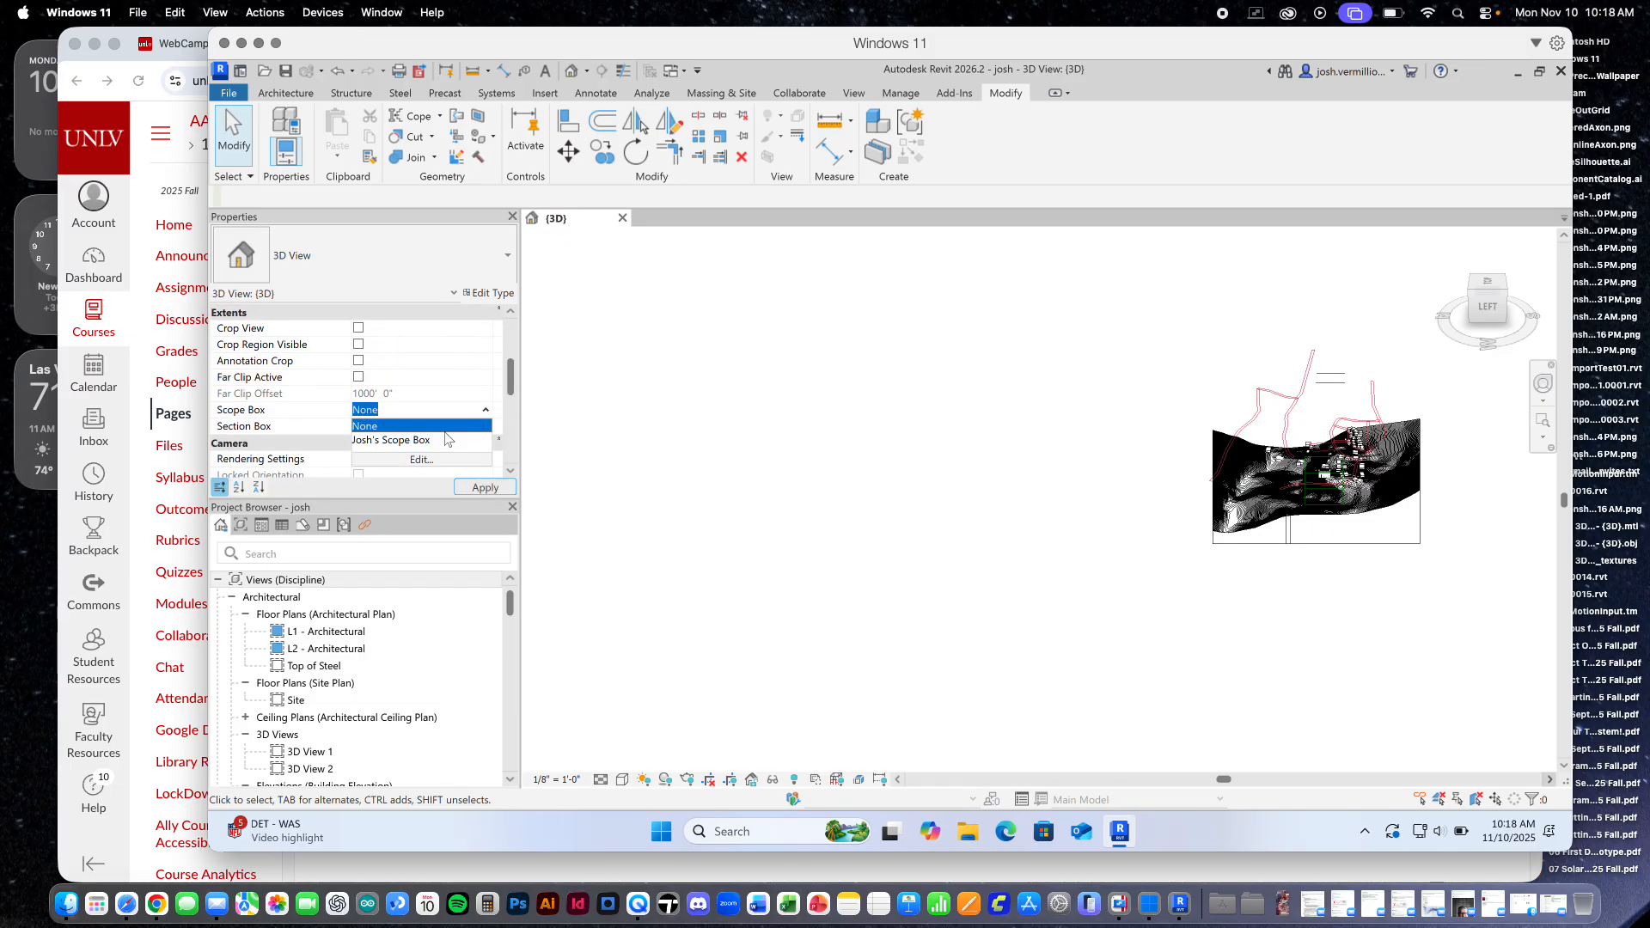
left_click(430, 437)
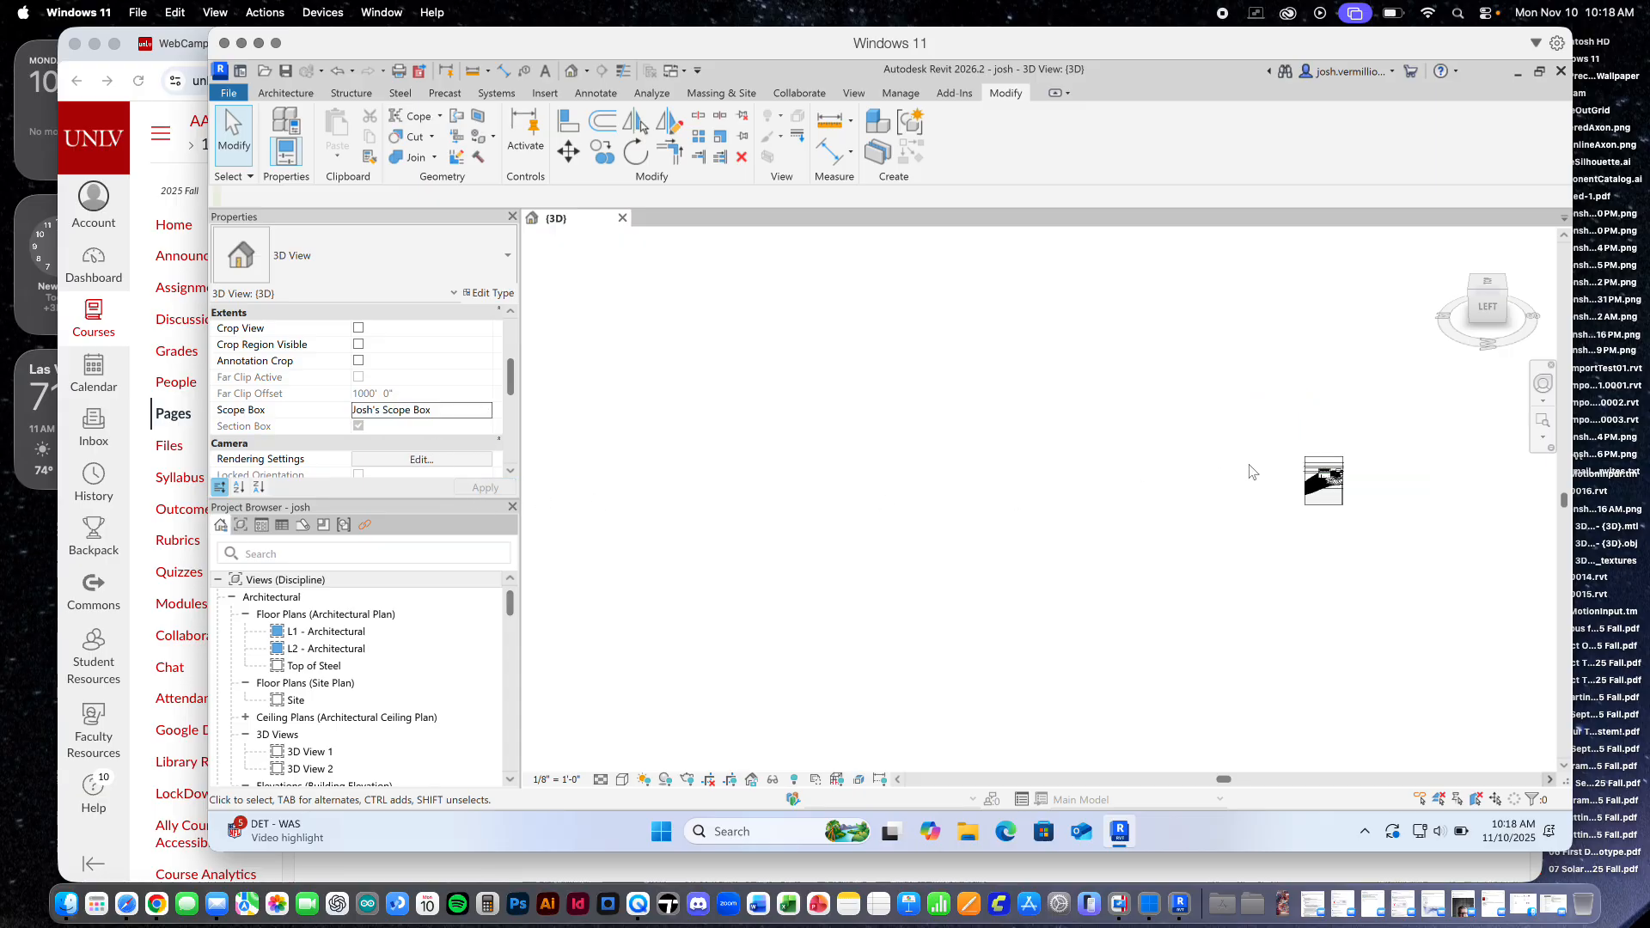
left_click(1472, 299)
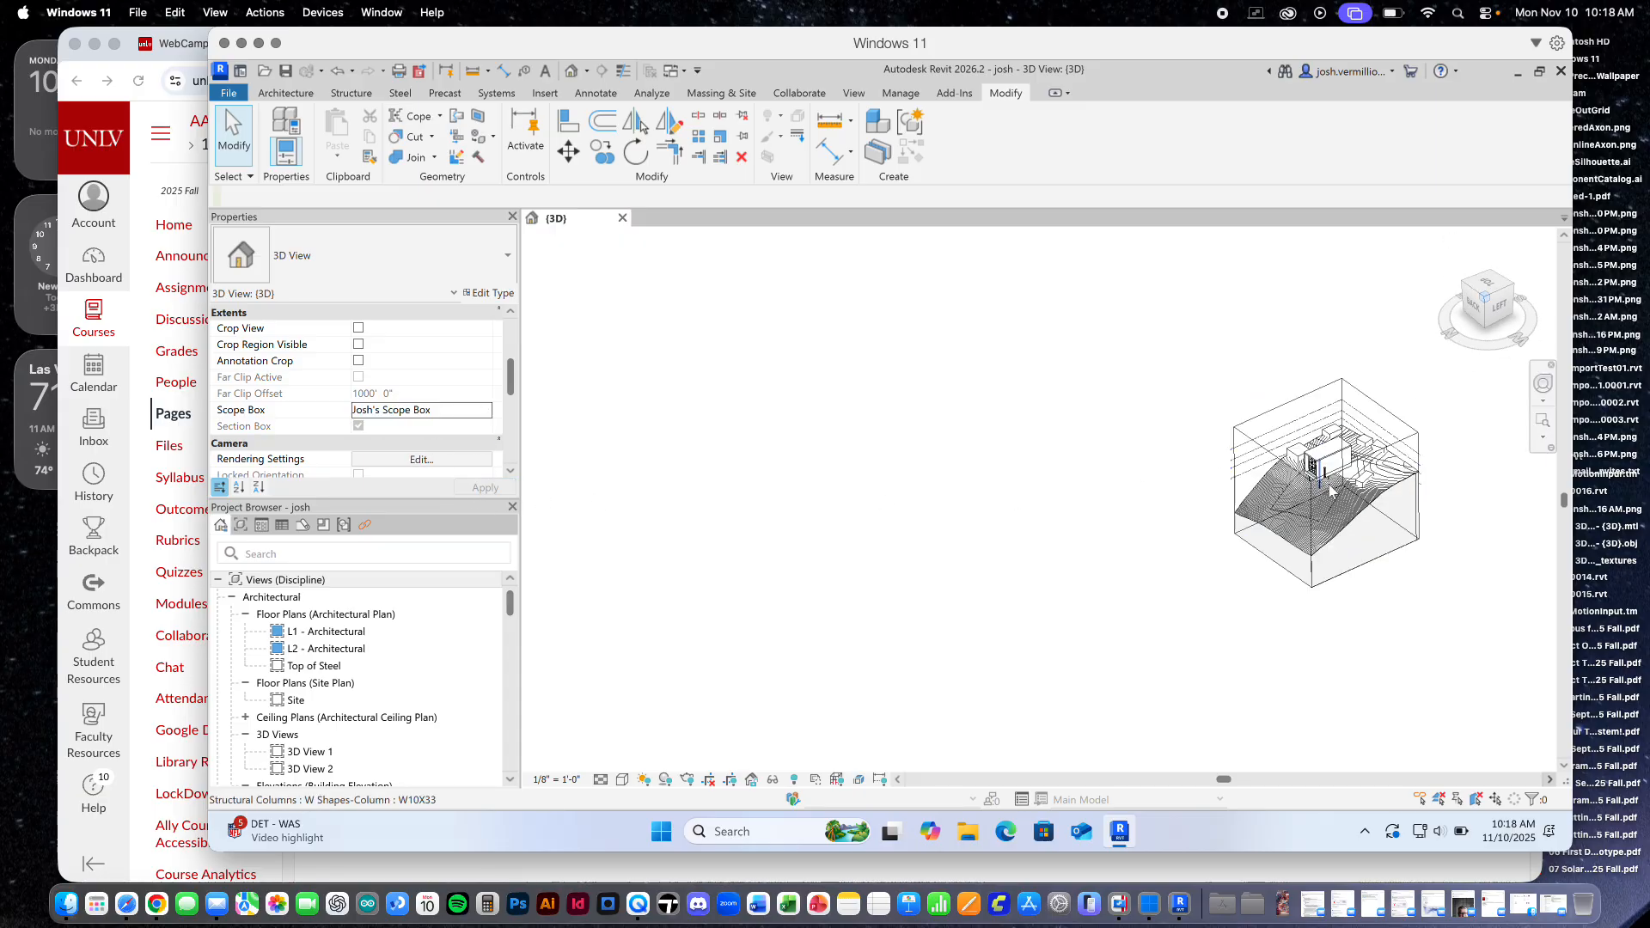
left_click(1513, 289)
scroll(1057, 447, "up", 10)
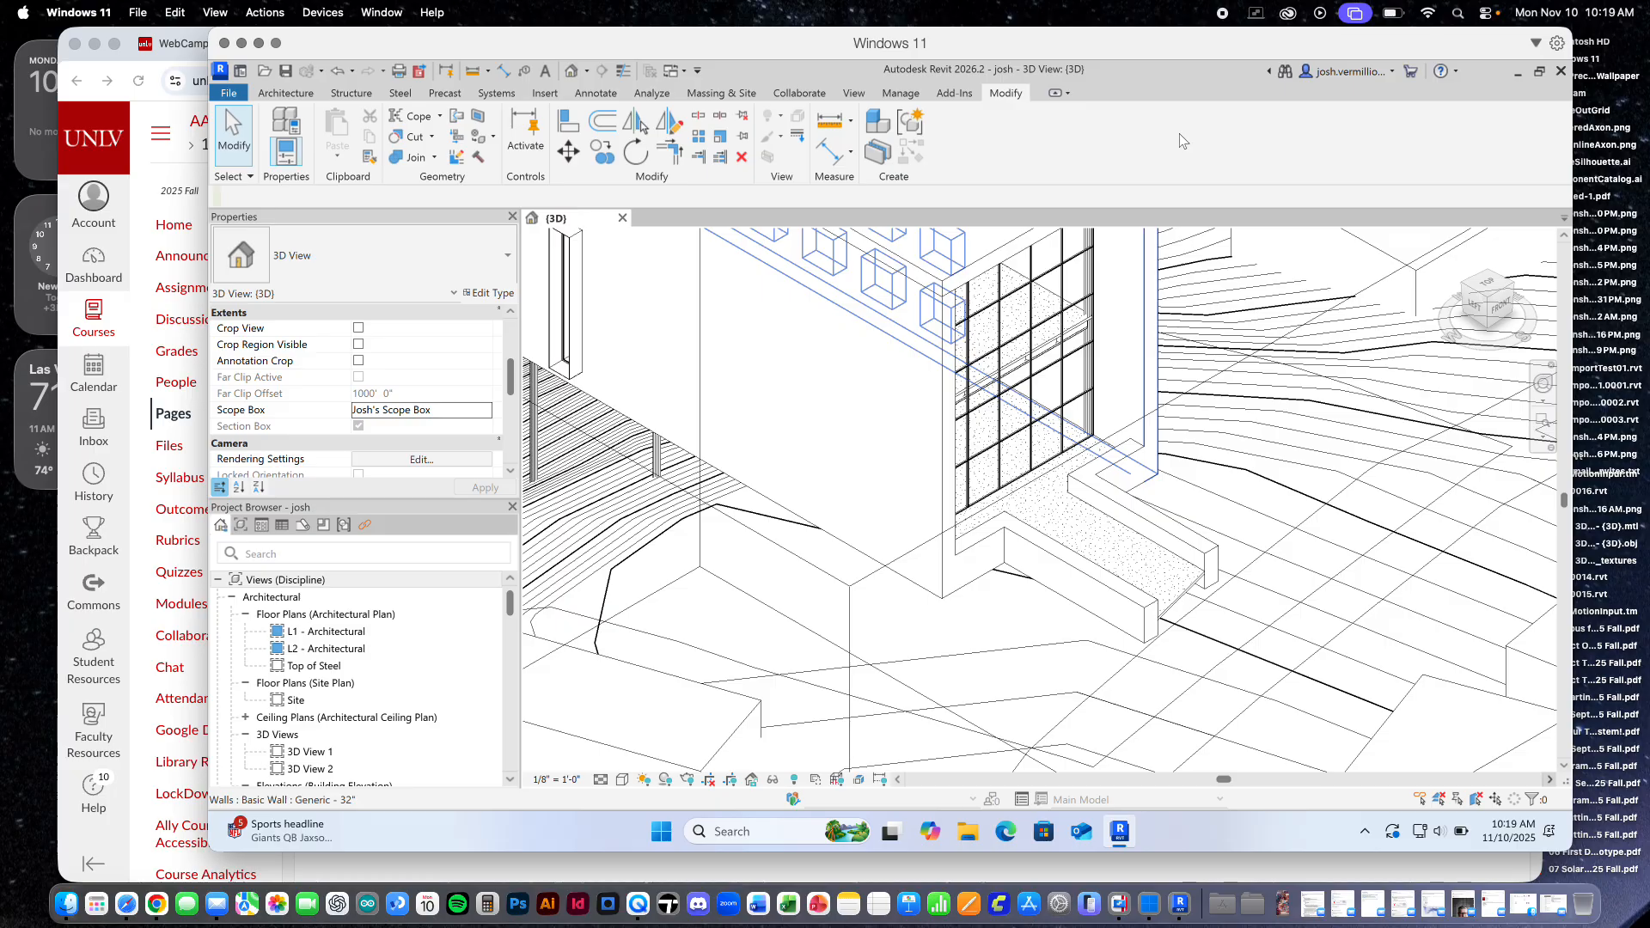
left_click(230, 94)
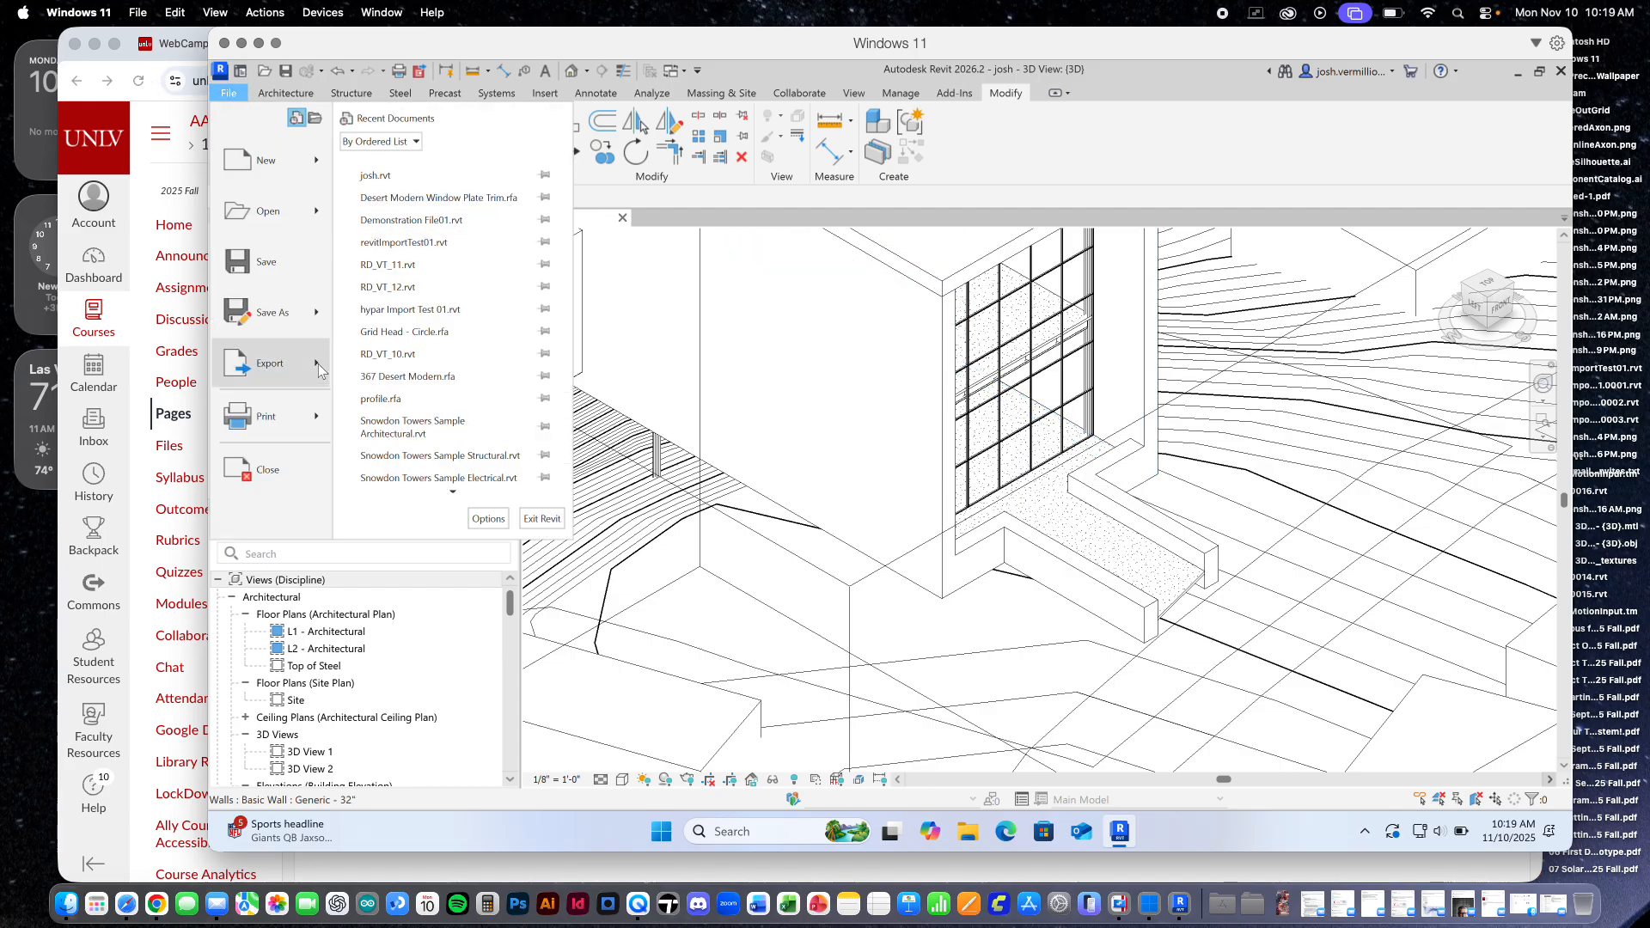
mouse_move(318, 363)
mouse_move(544, 167)
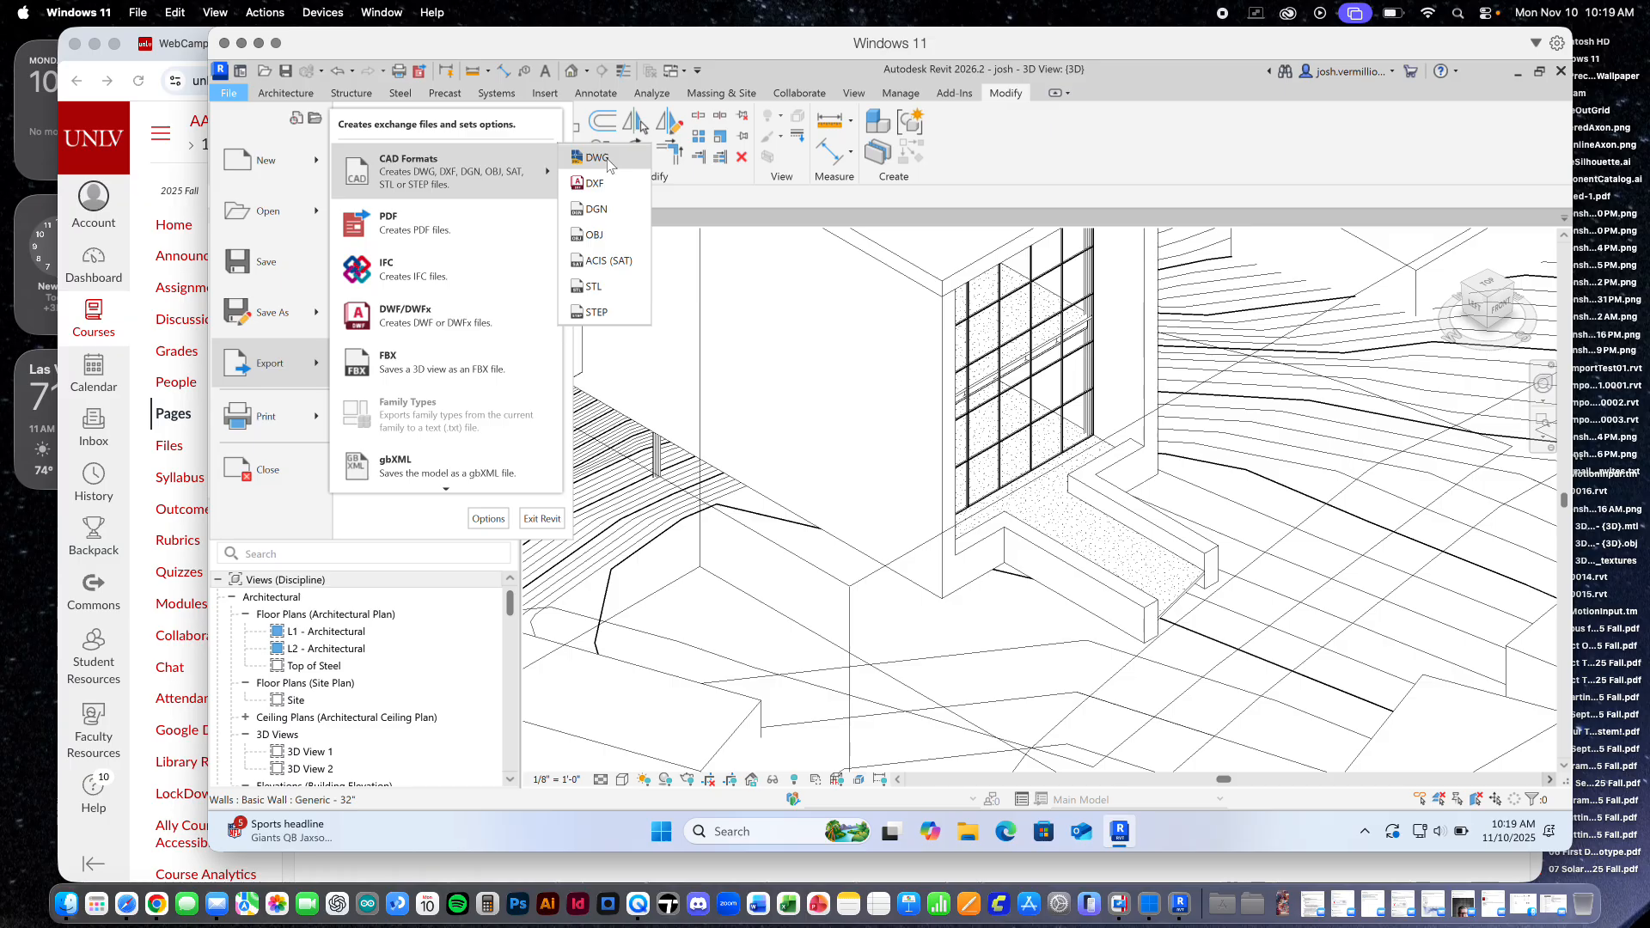
left_click(598, 158)
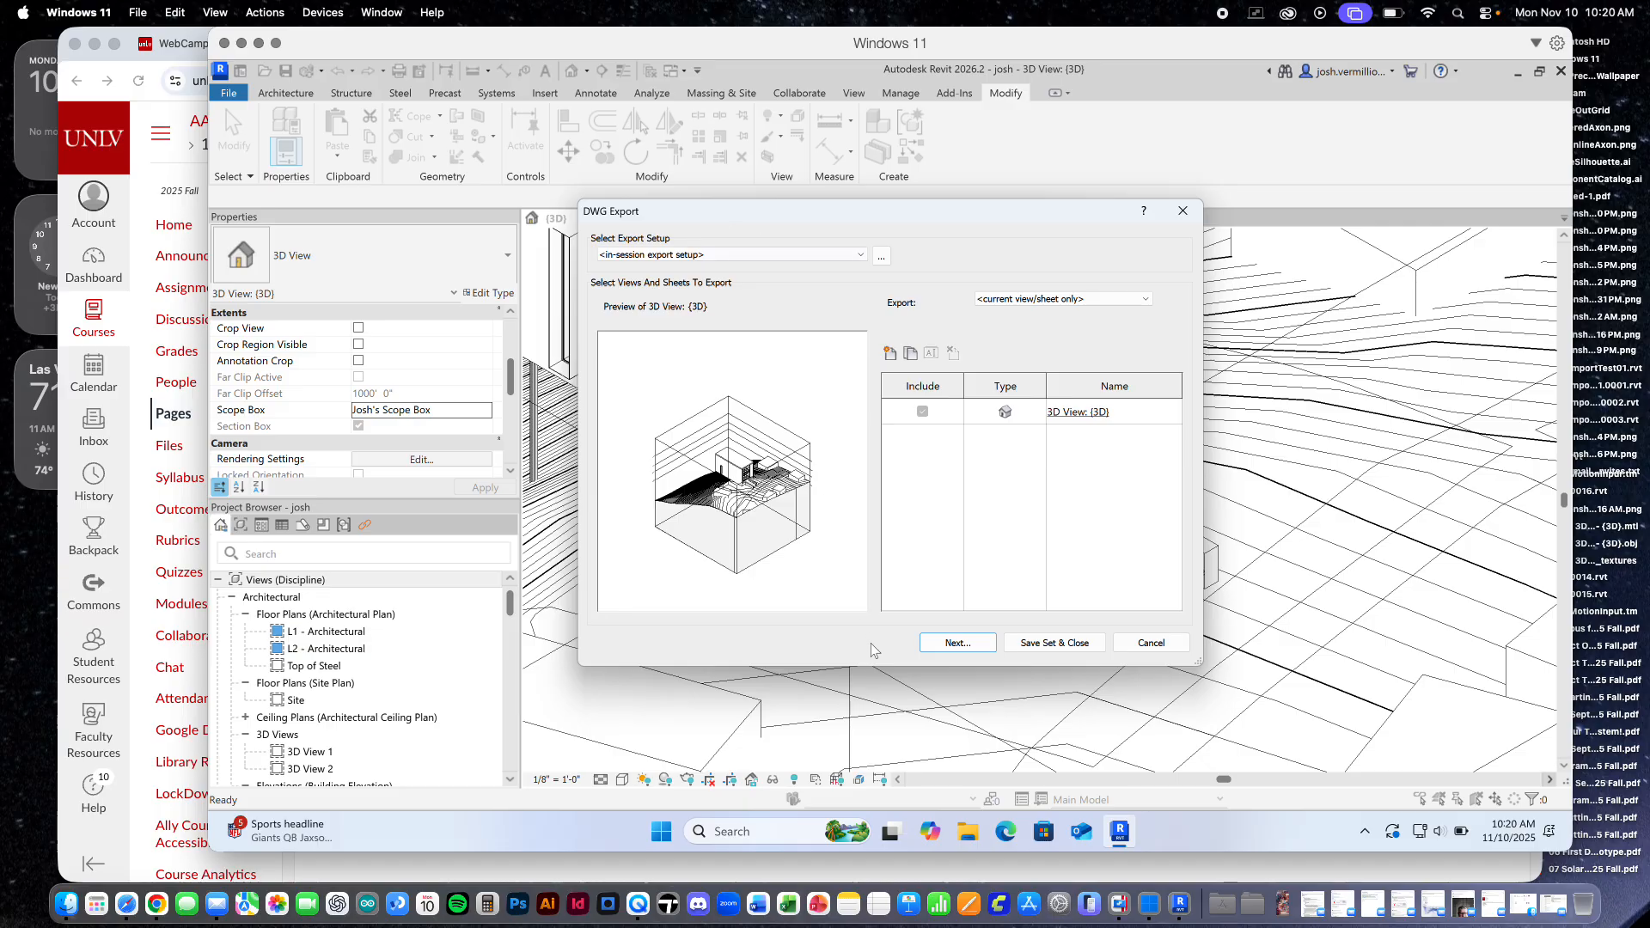
left_click(882, 257)
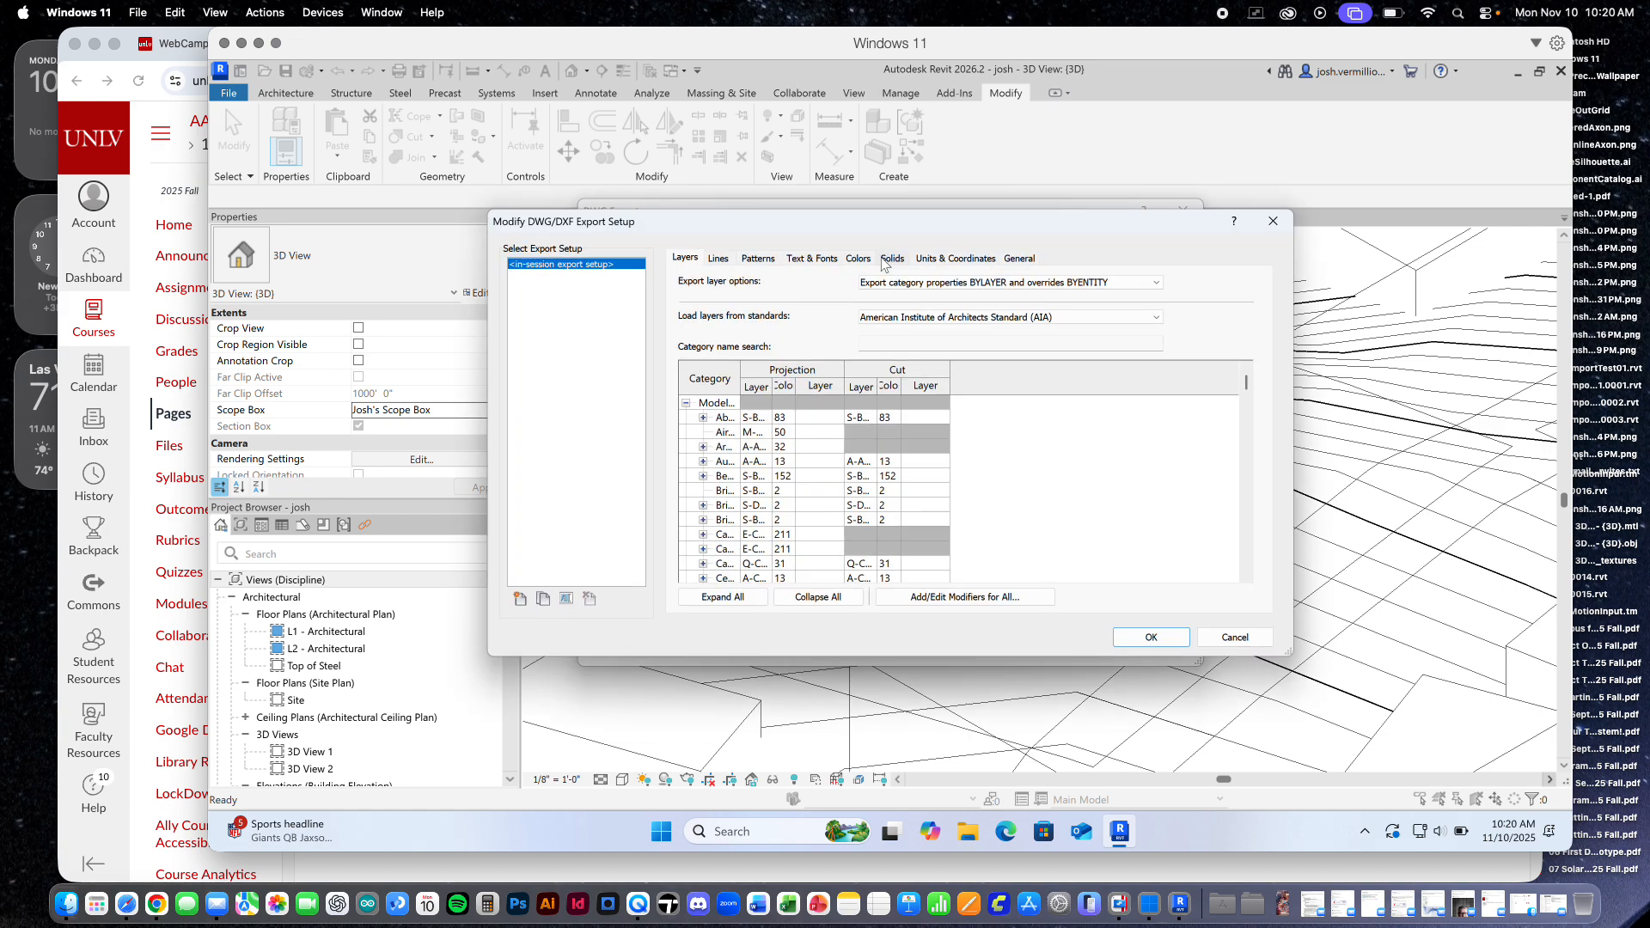
left_click(892, 259)
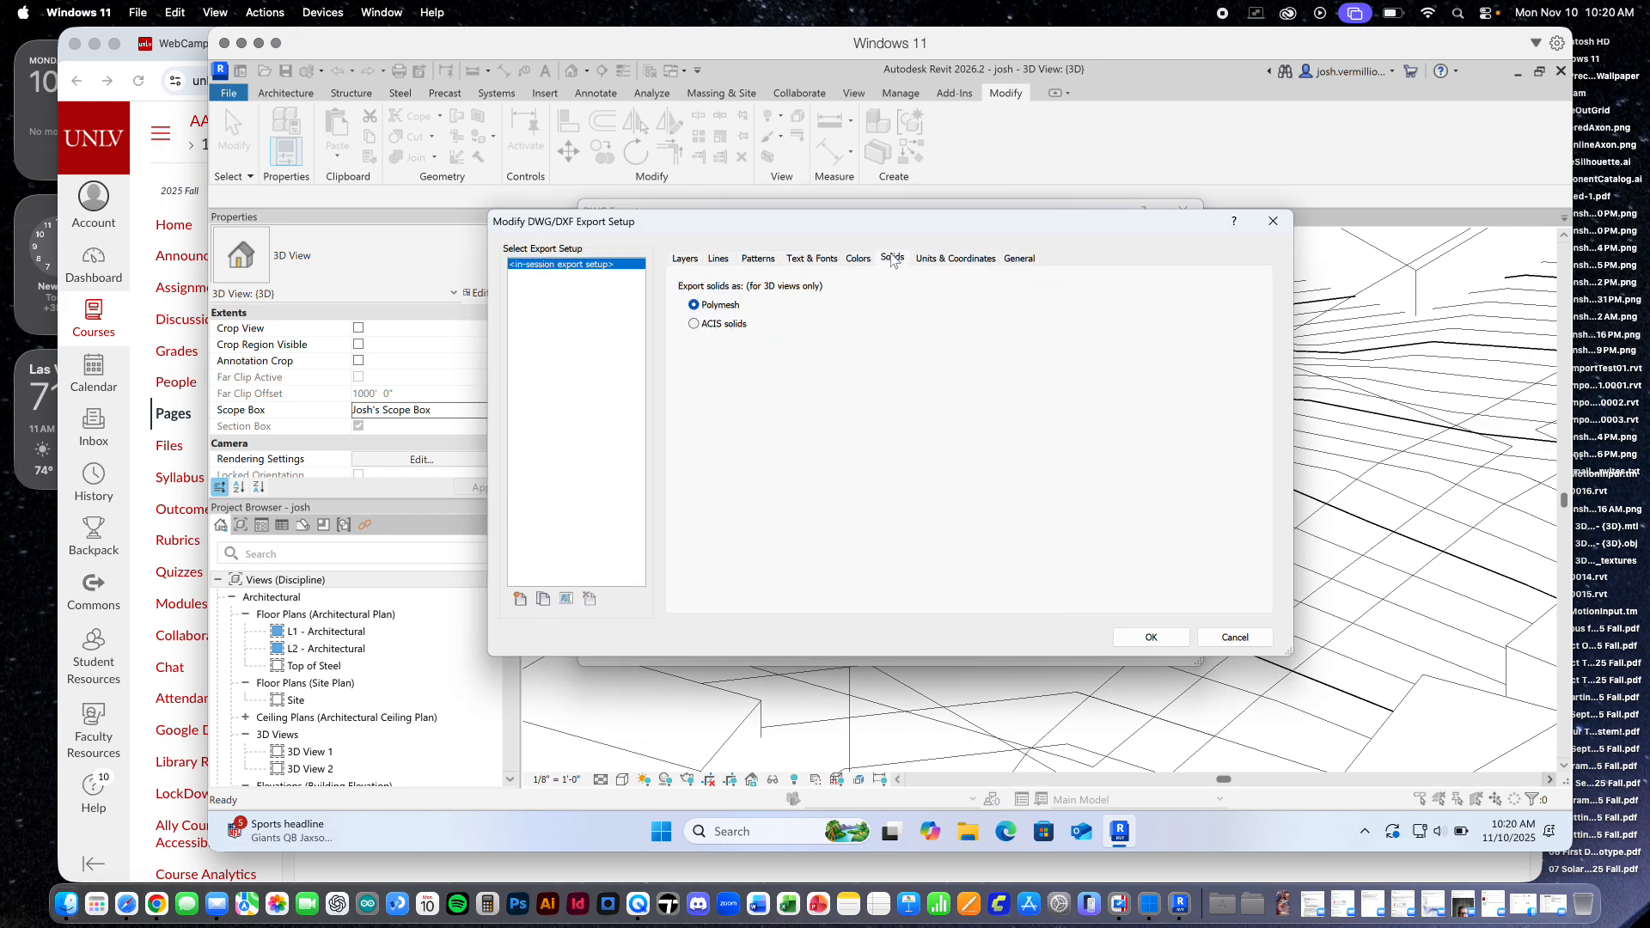
left_click(718, 325)
left_click(942, 260)
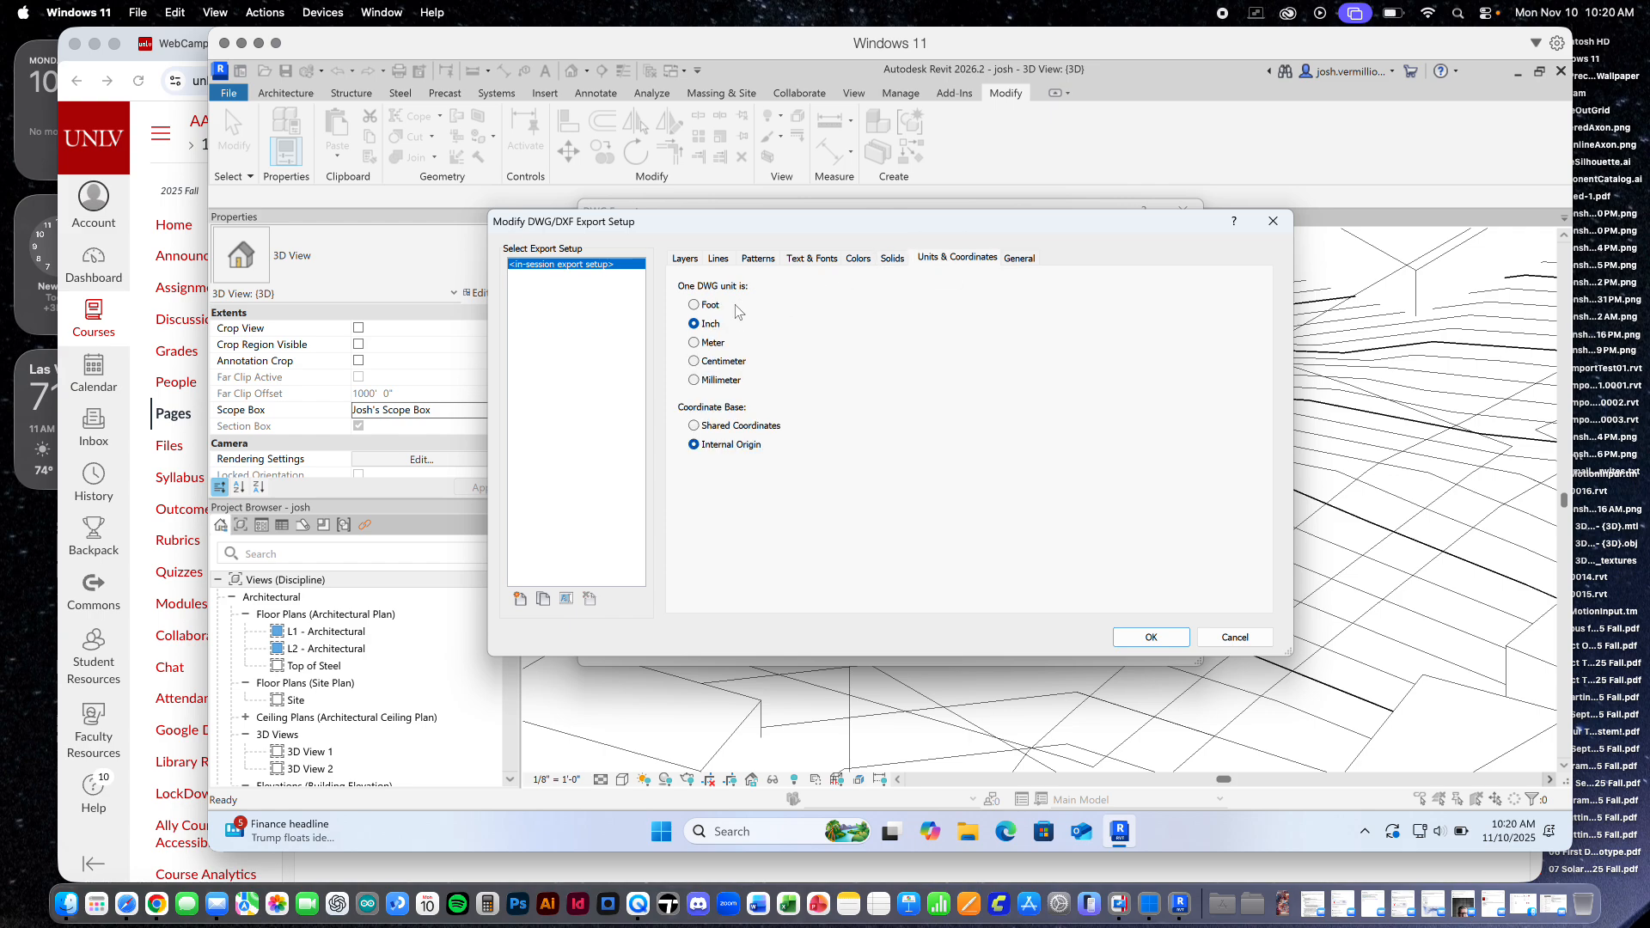
left_click(694, 306)
left_click(1231, 637)
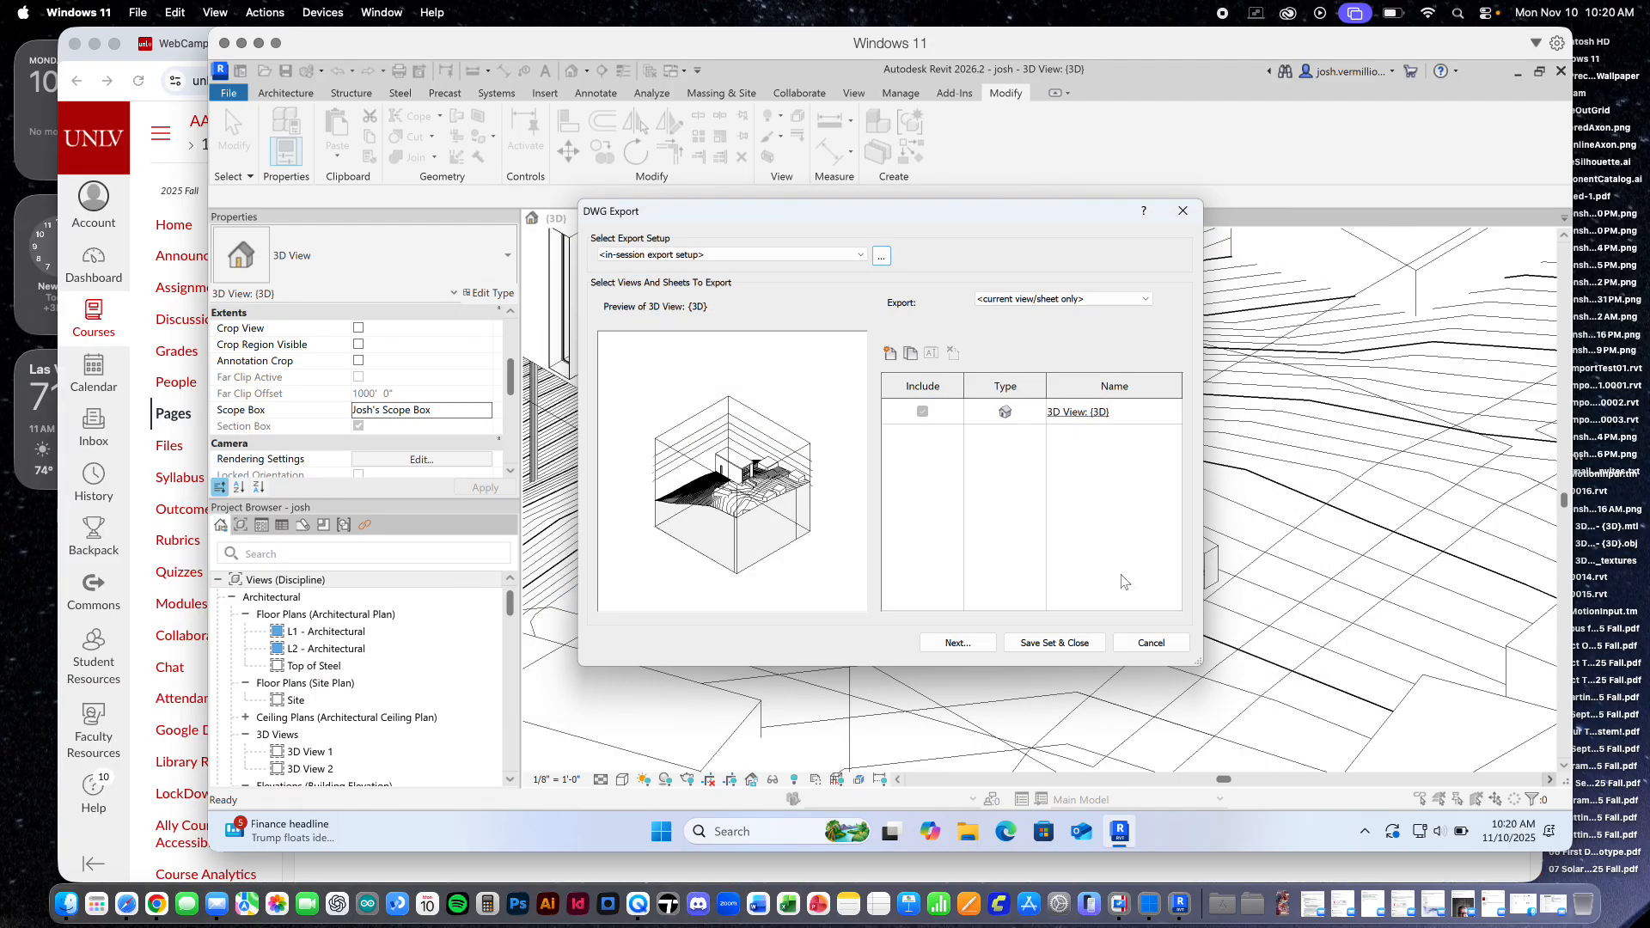
left_click(1121, 643)
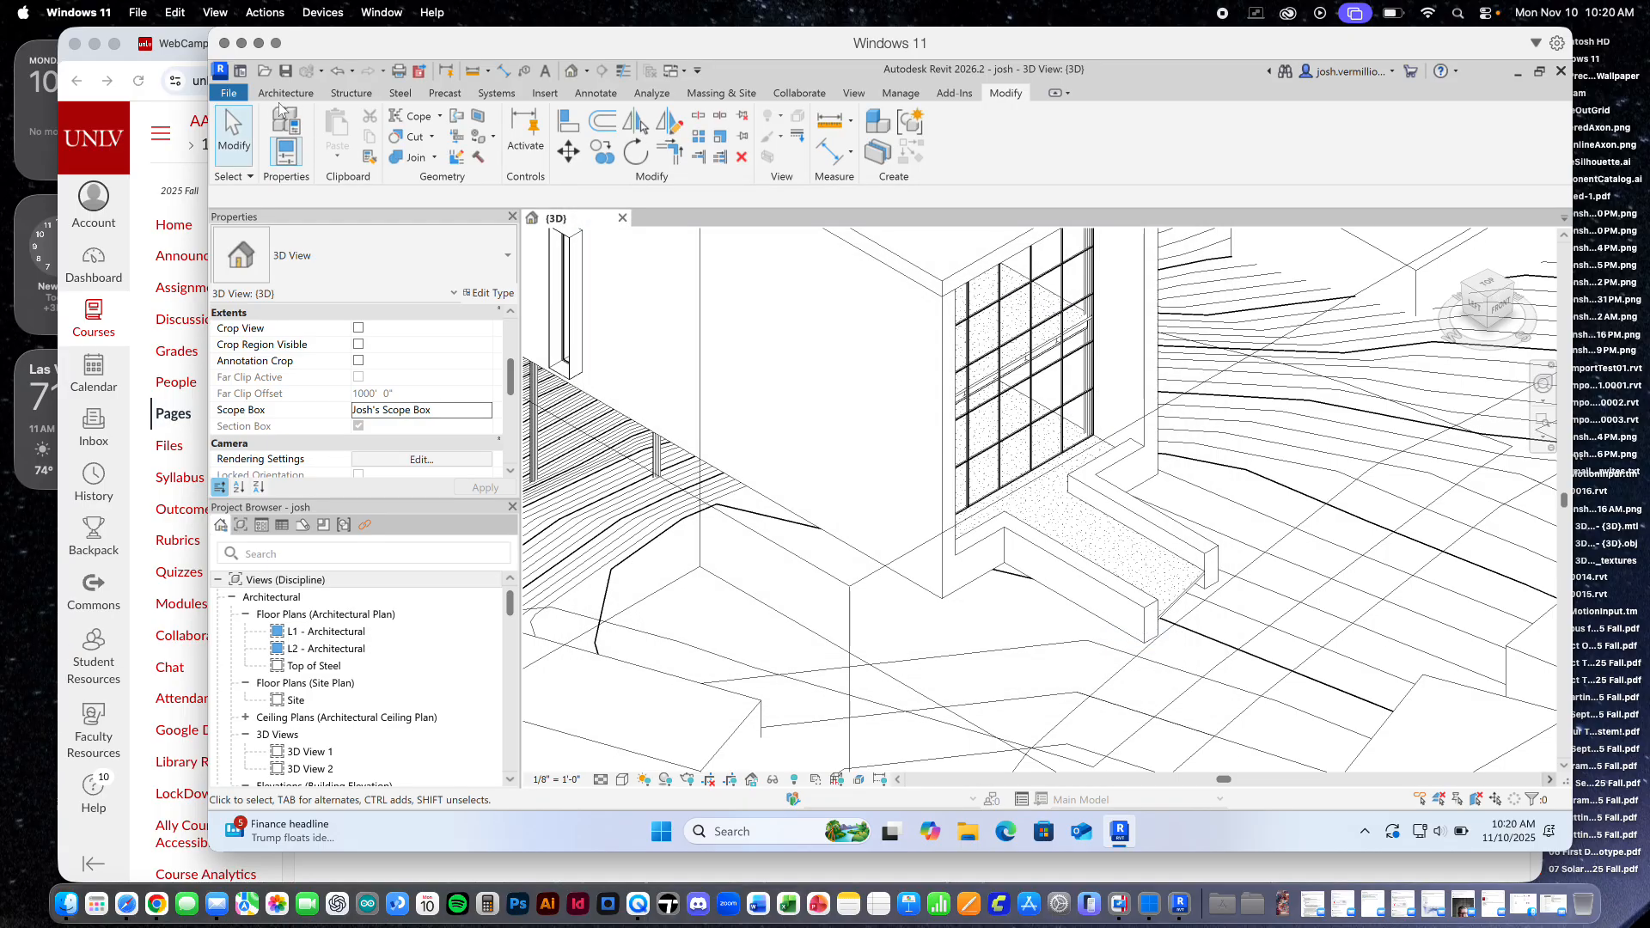
Start a DWG export of the current 3D view, with solids exported as ACIS solids and the DWG unit set to Foot
left_click(229, 93)
left_click(311, 359)
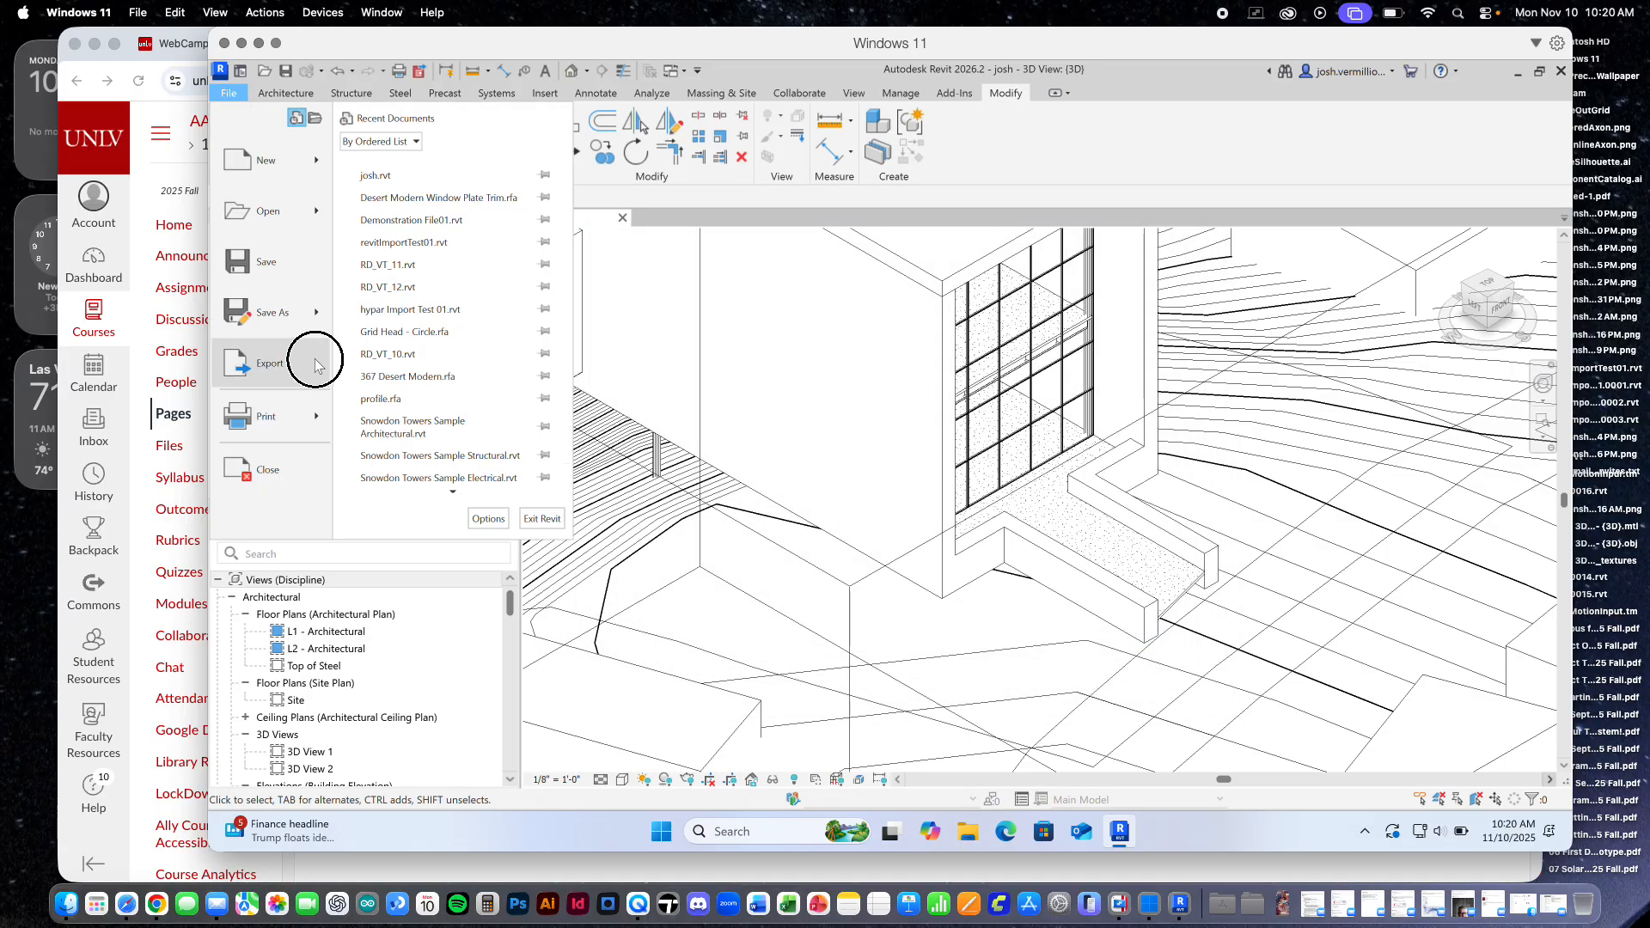
mouse_move(533, 168)
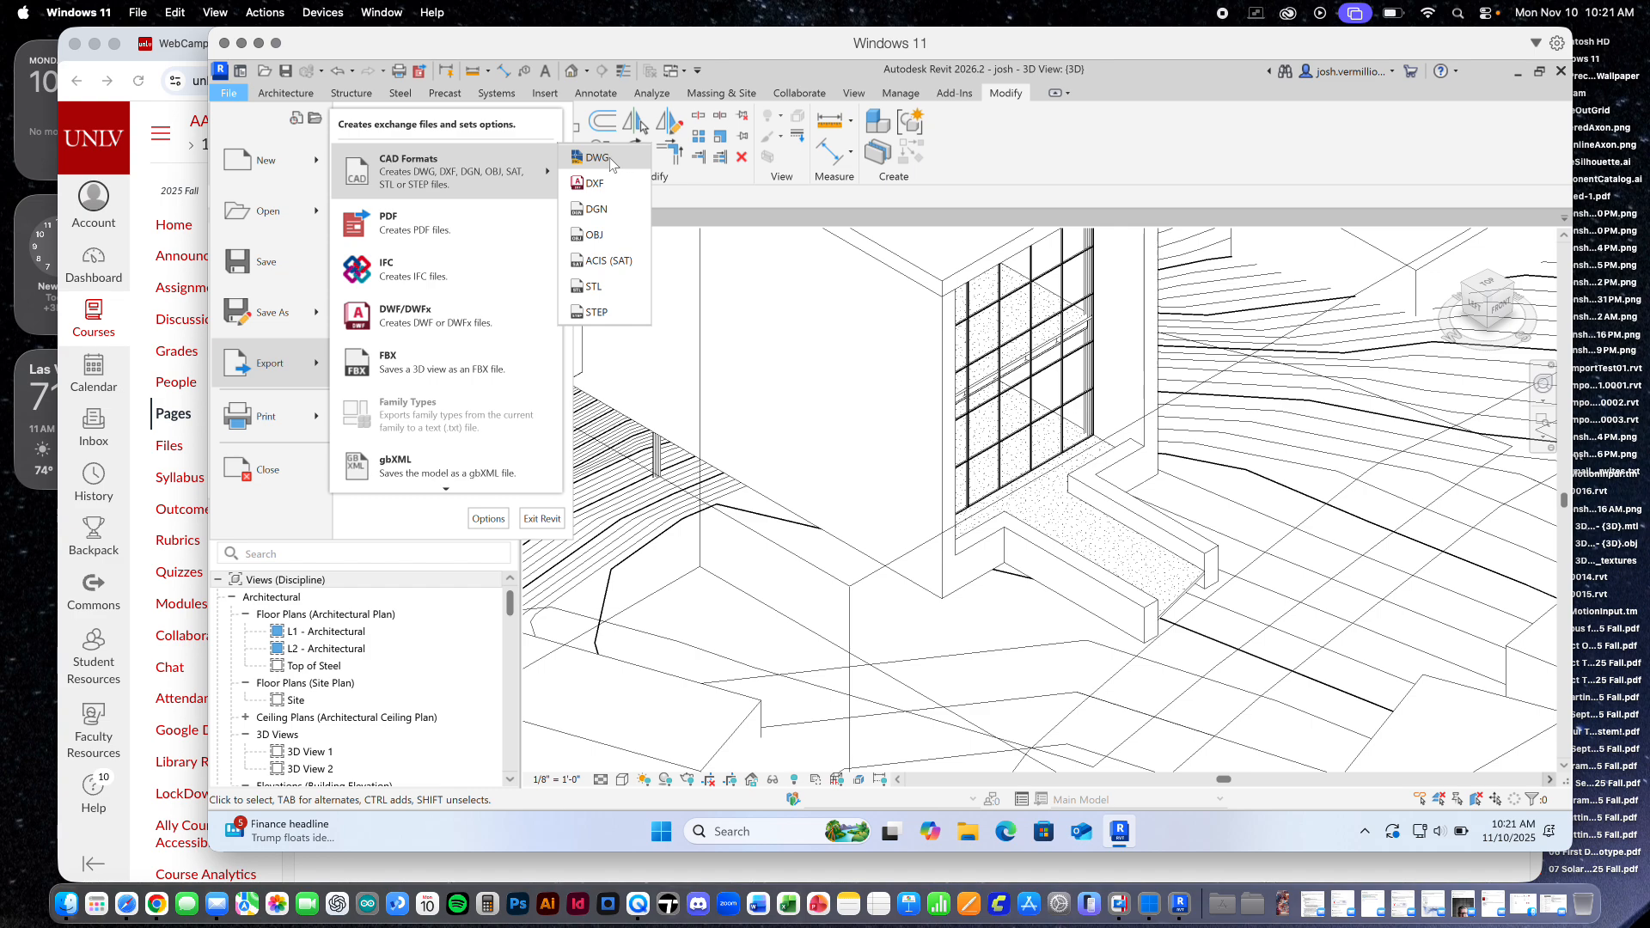
left_click(611, 157)
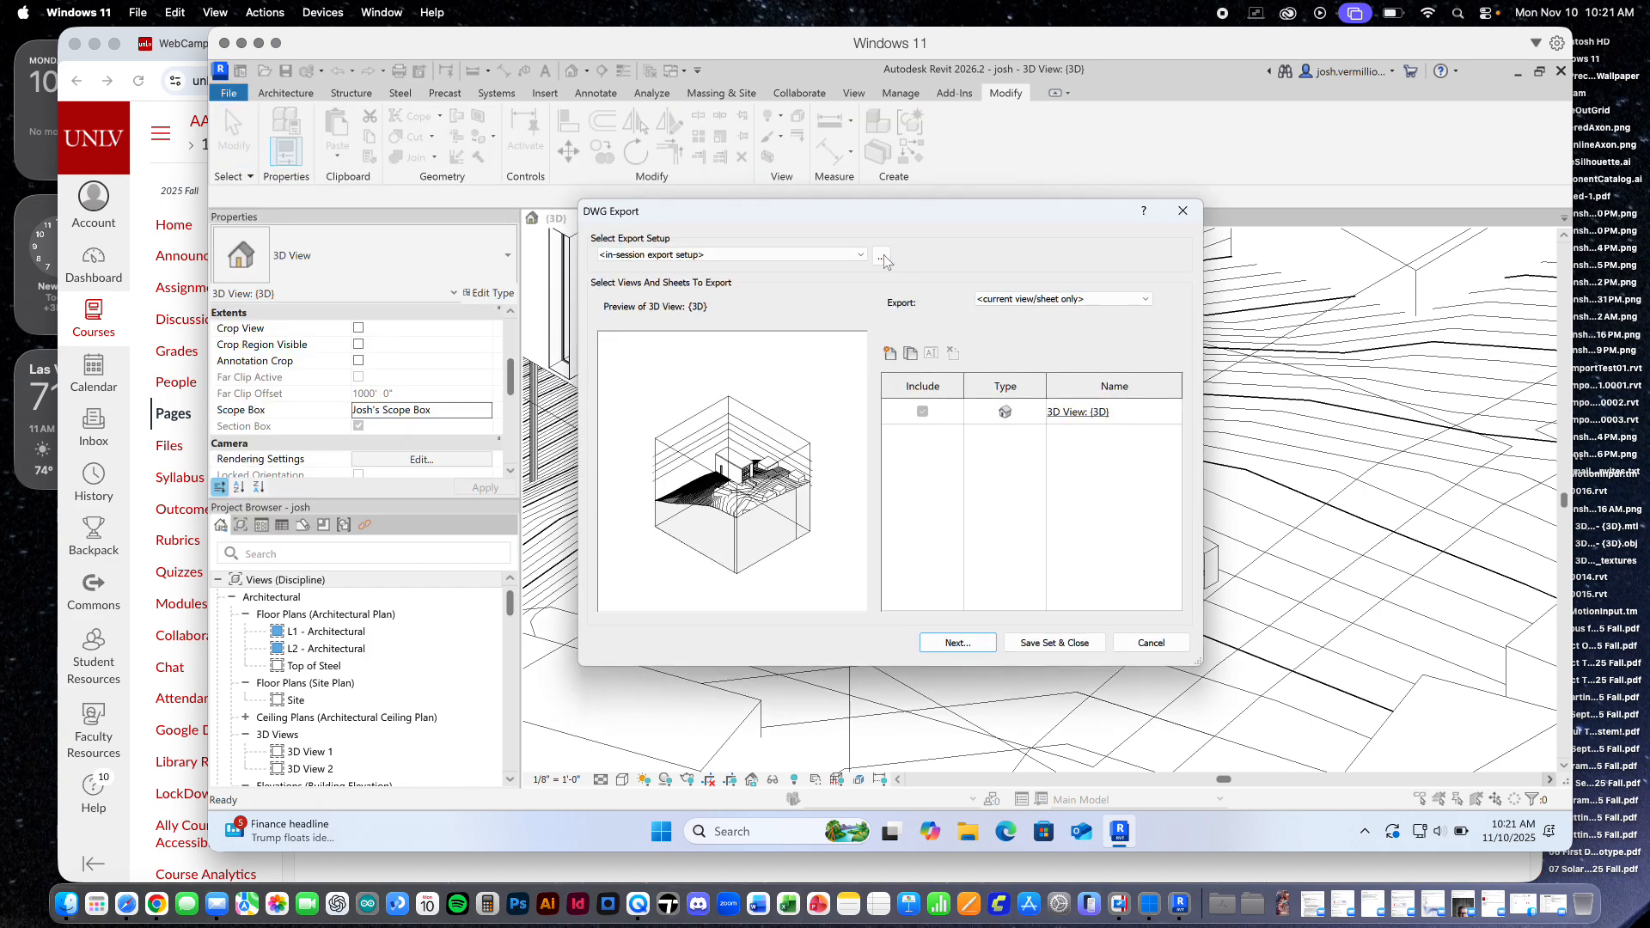
left_click(883, 258)
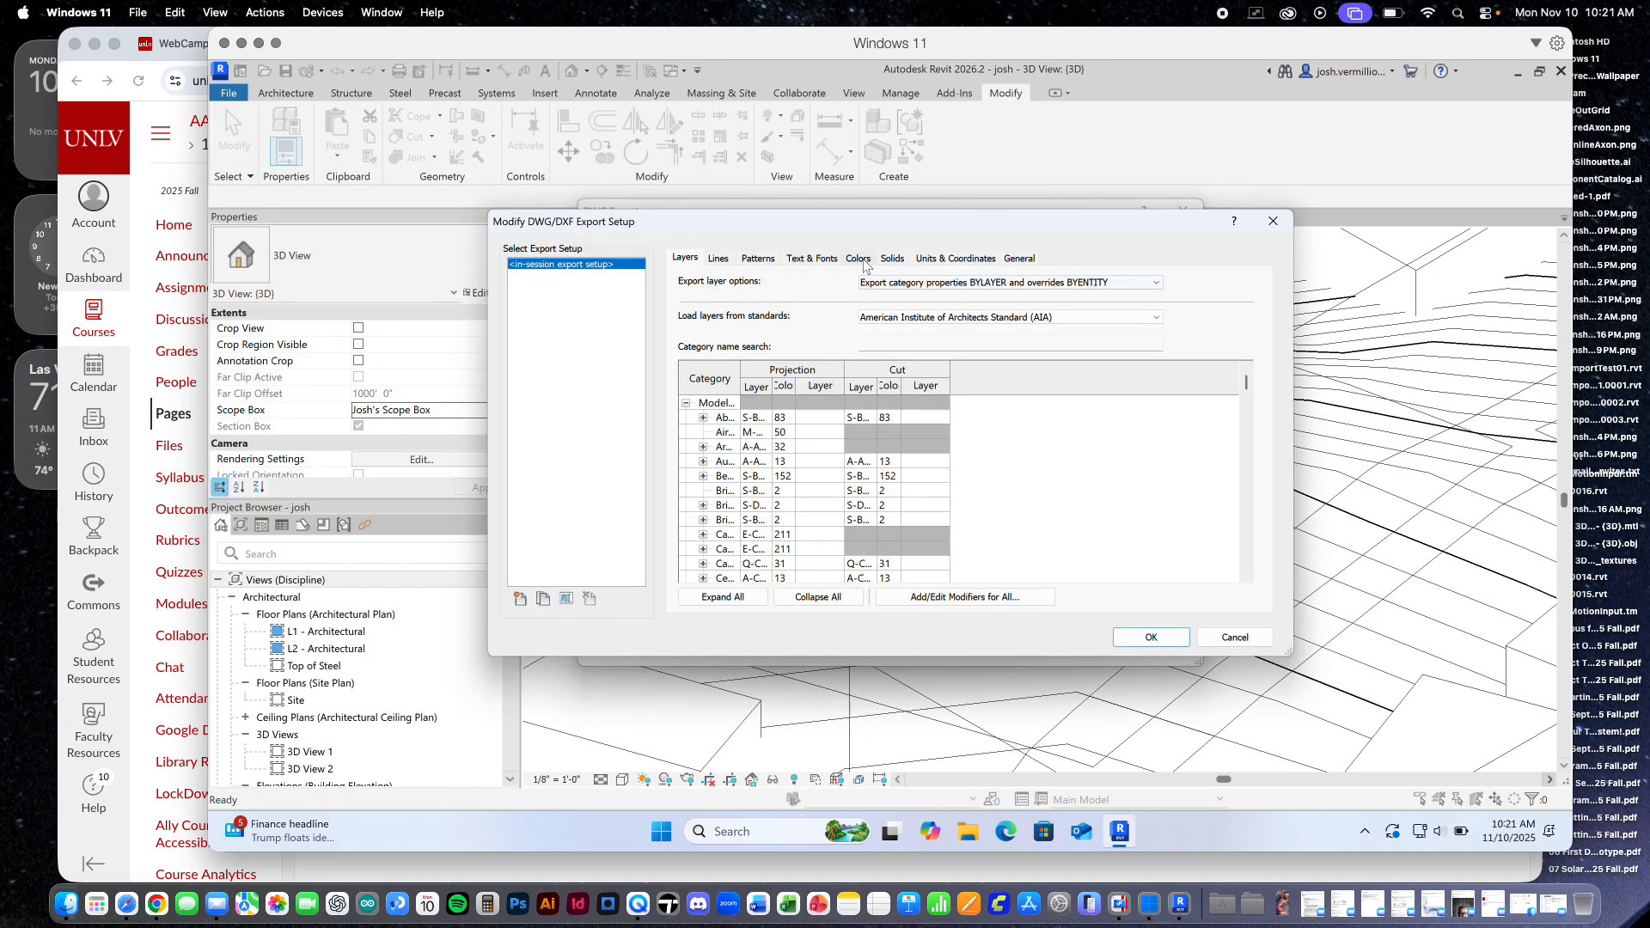
left_click(891, 258)
left_click(725, 325)
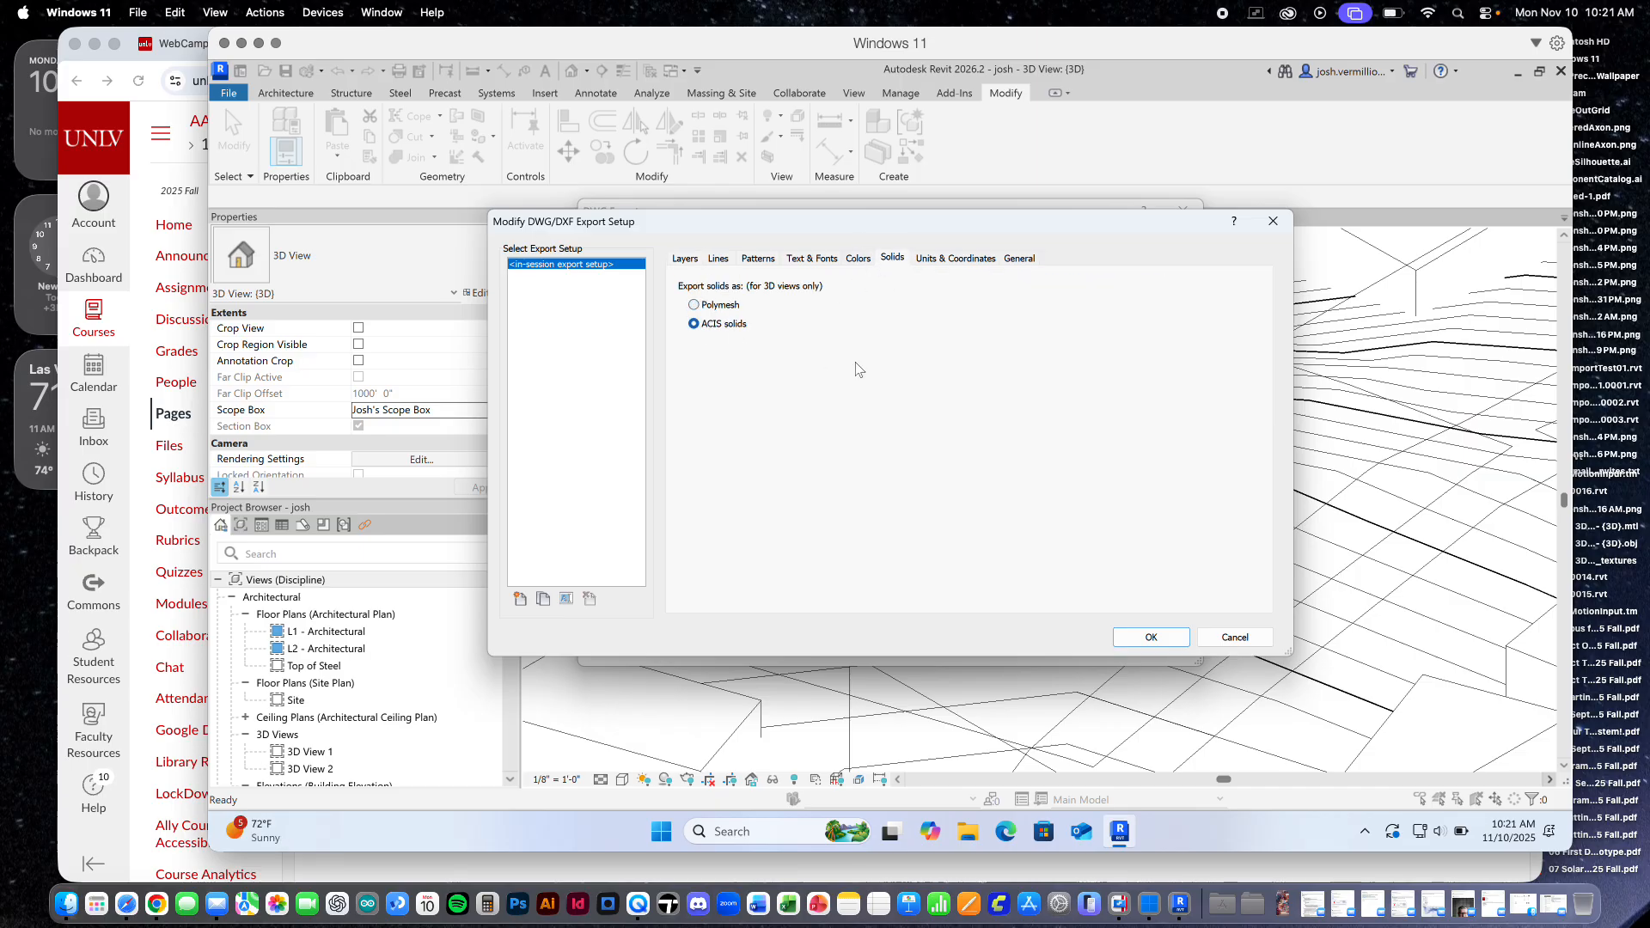
left_click(957, 260)
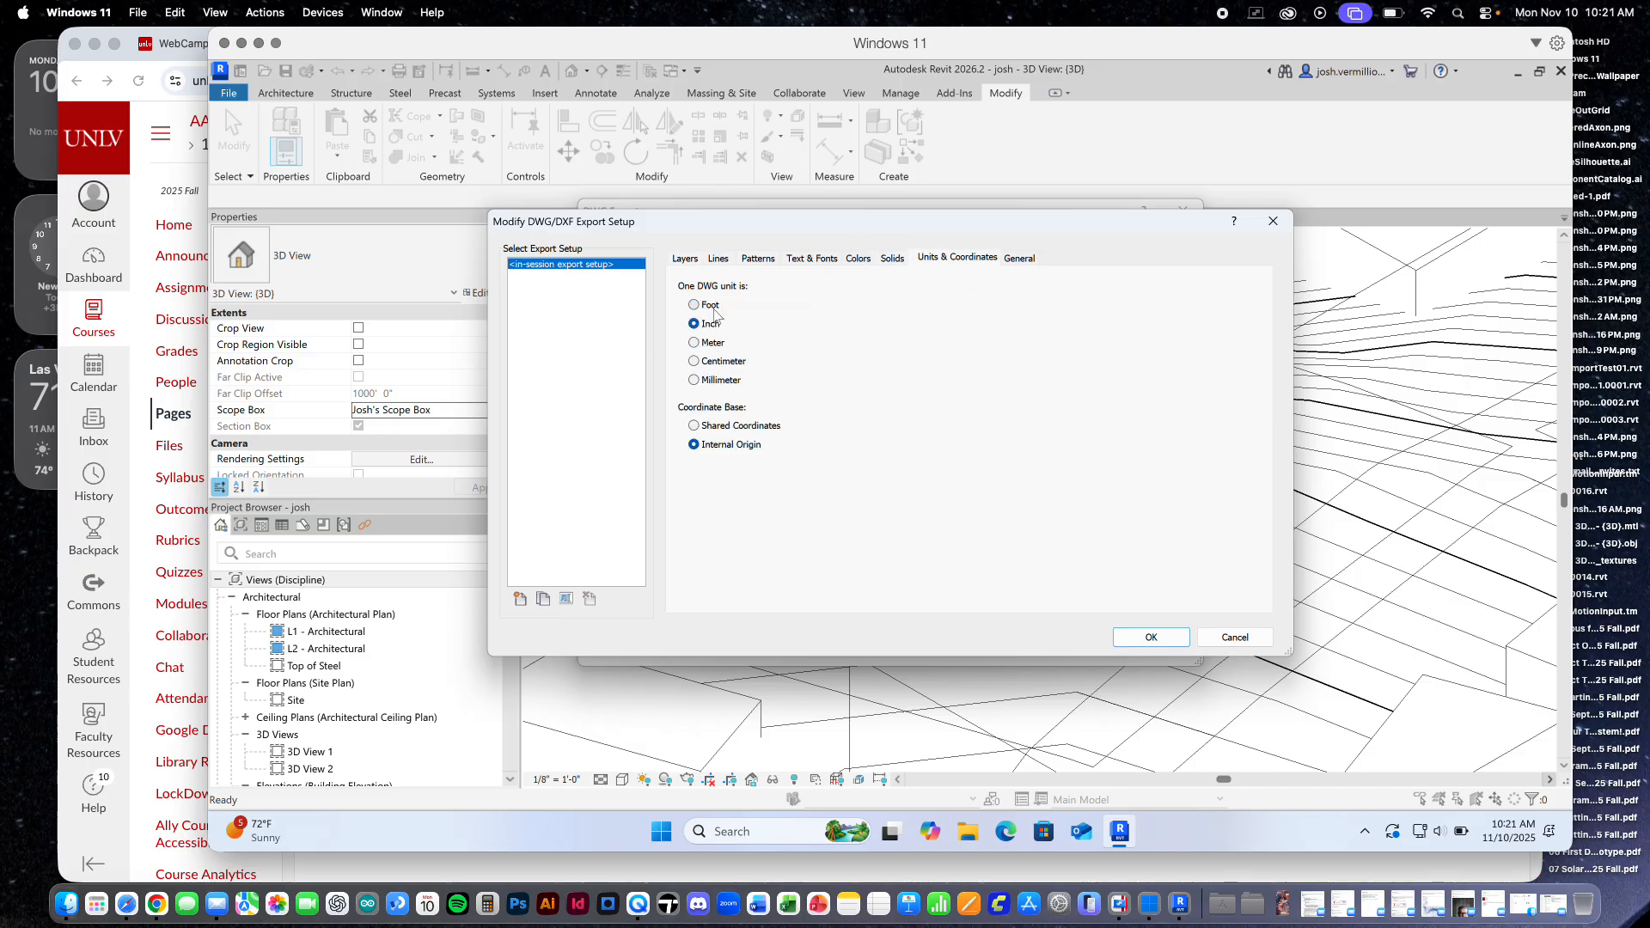
left_click(711, 307)
left_click(1152, 637)
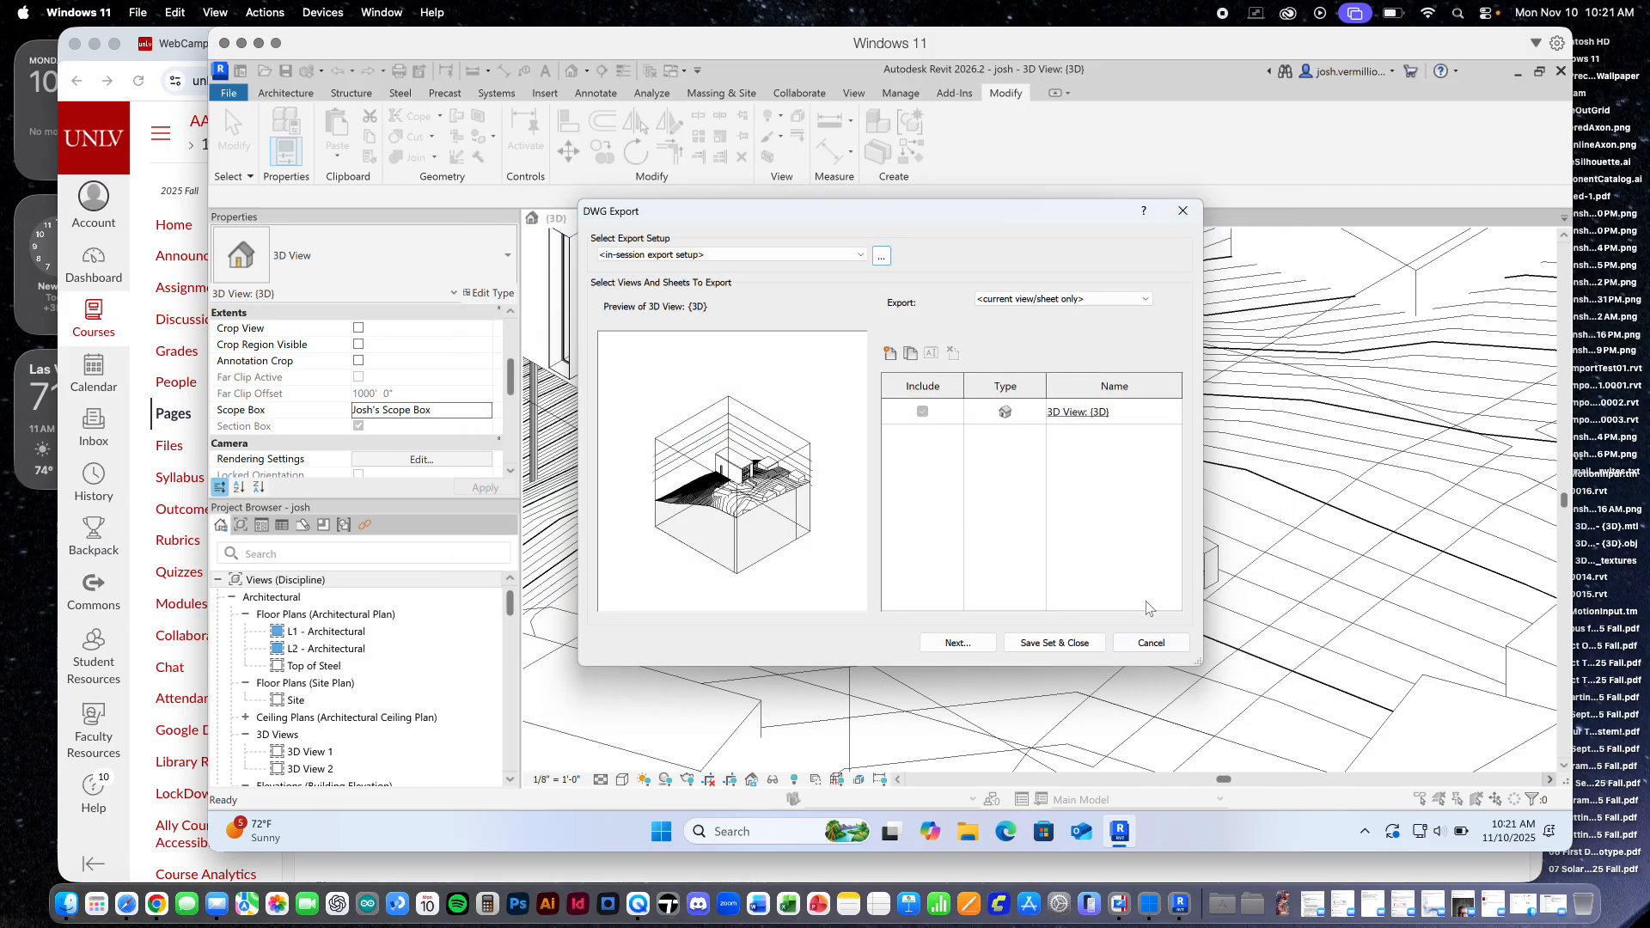
Export the DWG to the Desktop with the file name RevitToRhinoTest01
left_click(957, 643)
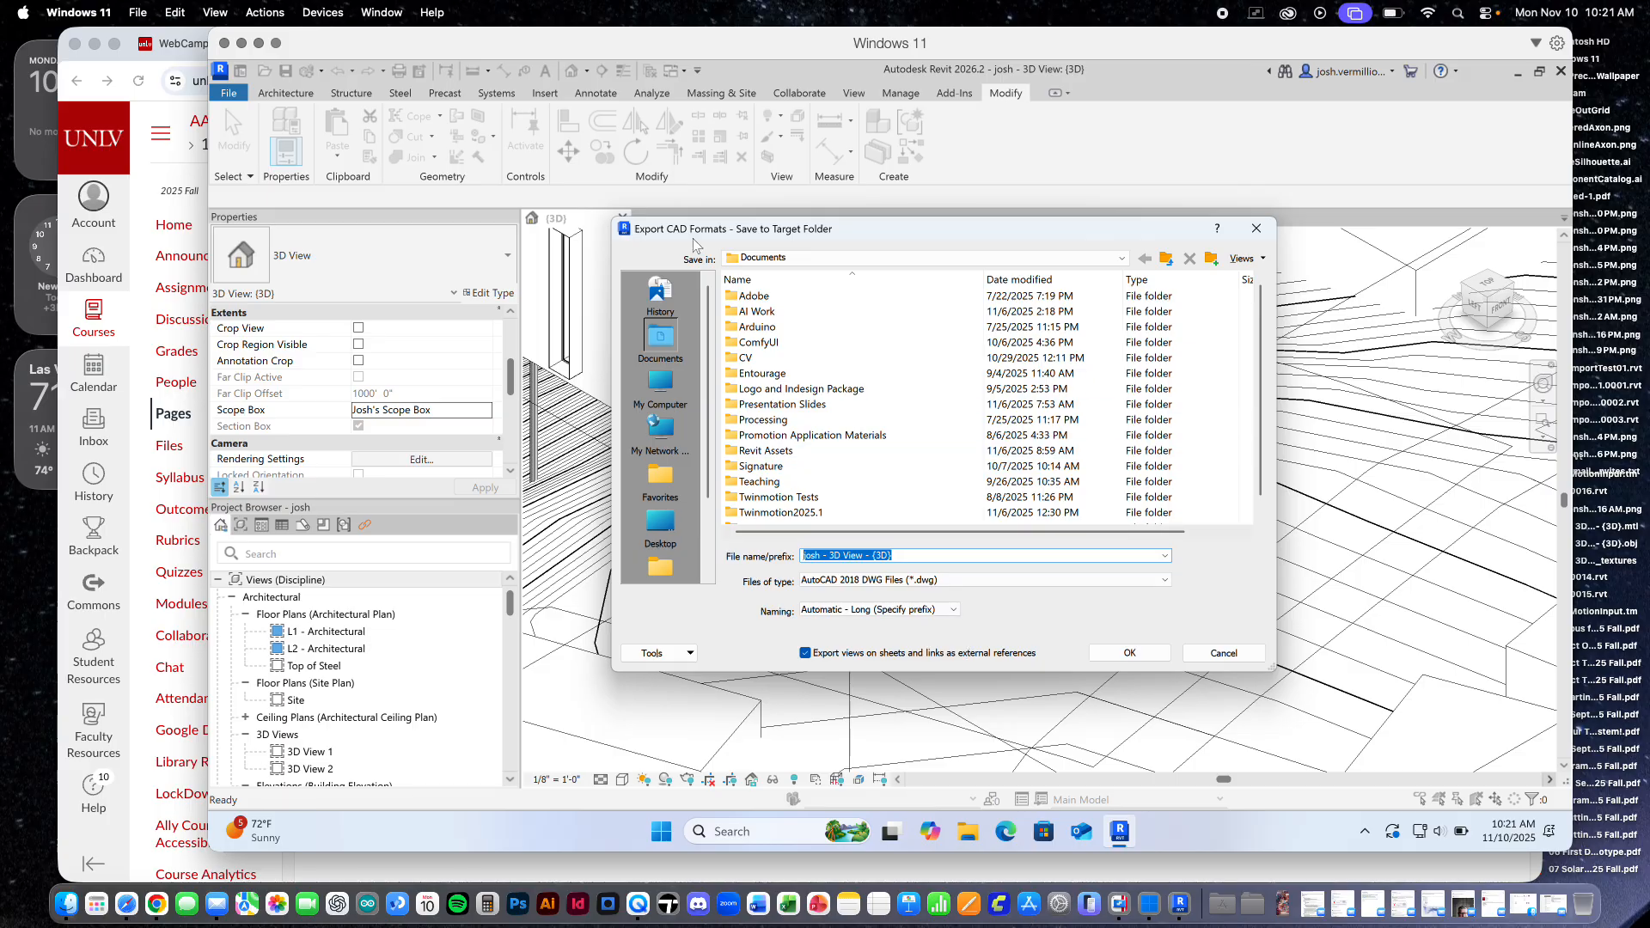
left_click(1120, 261)
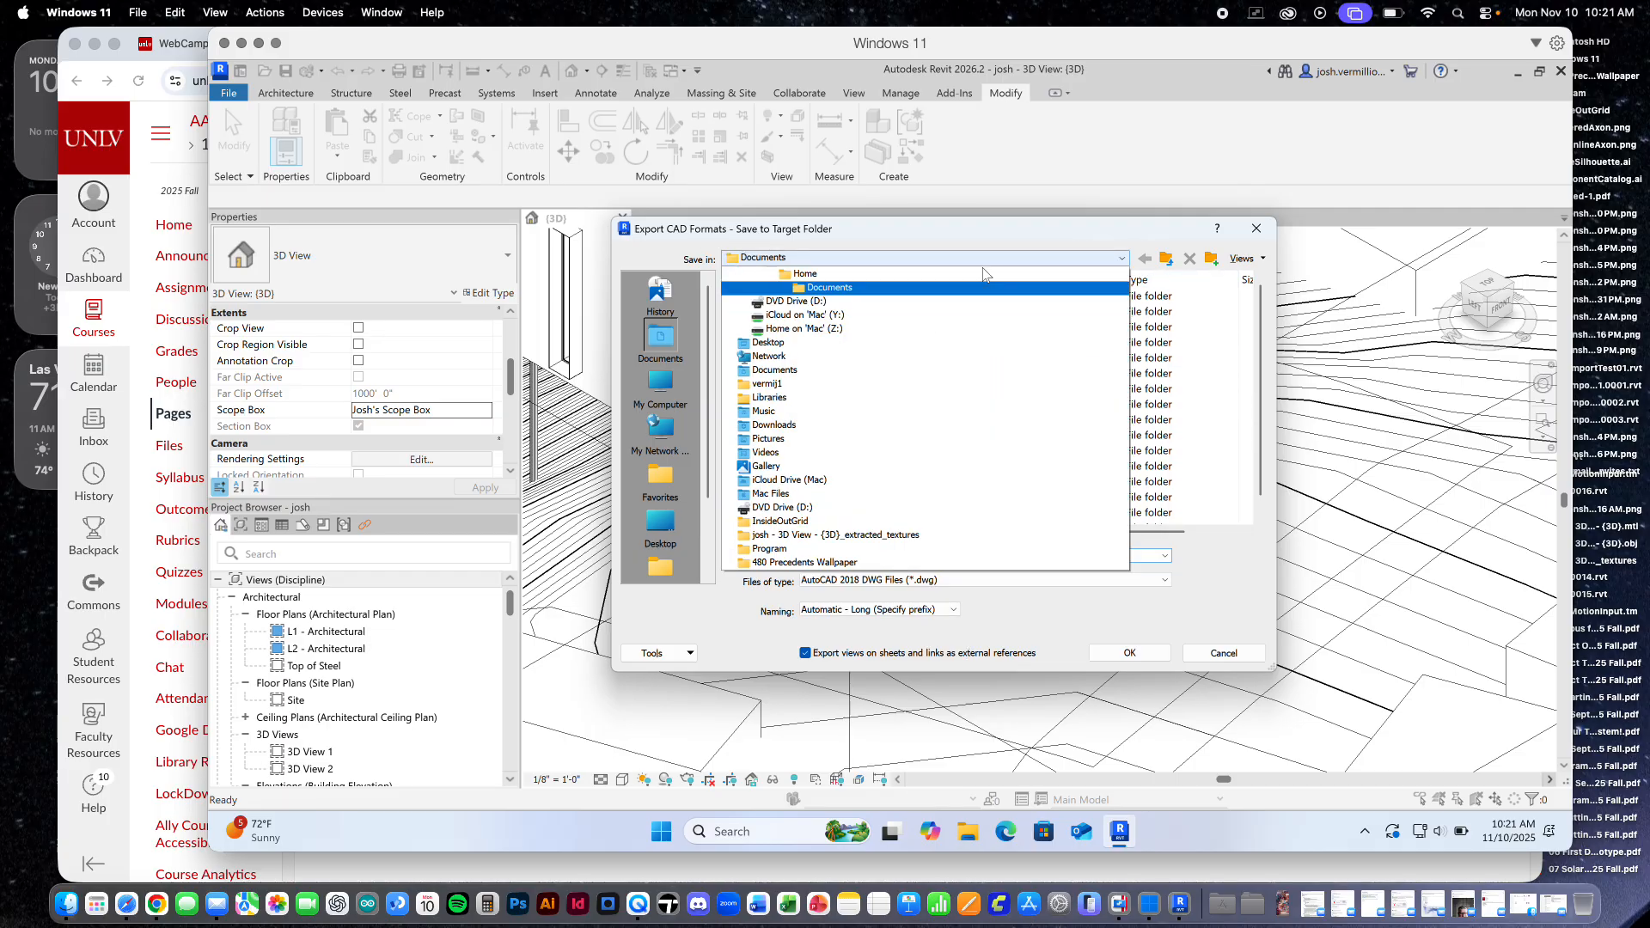
left_click(768, 274)
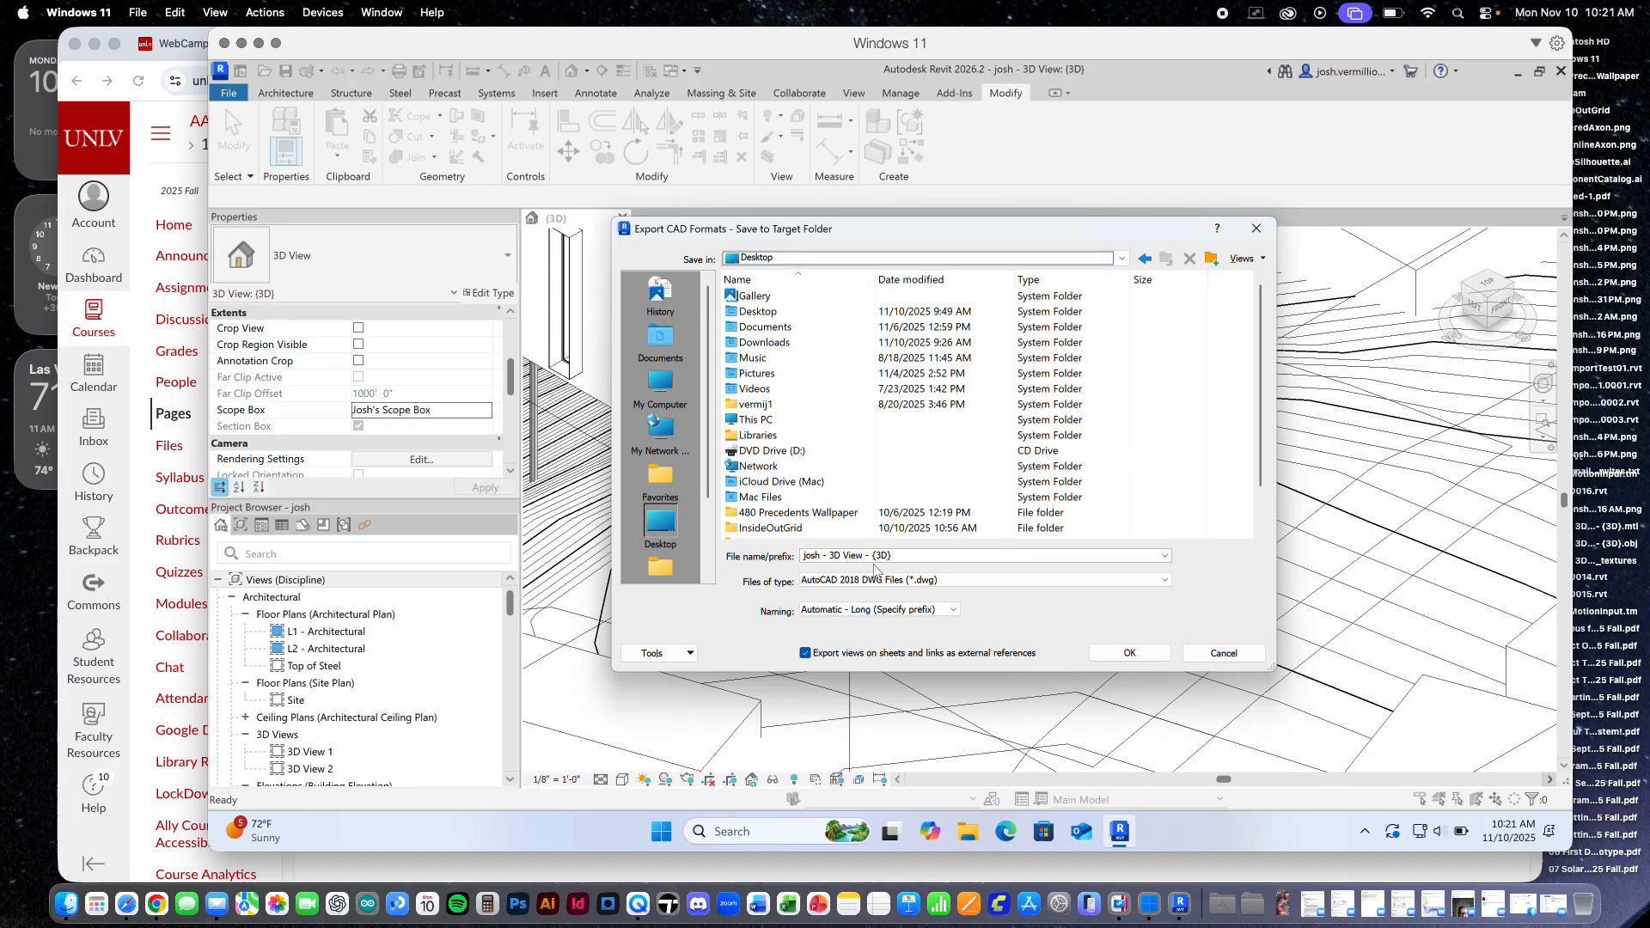
left_click(901, 556)
left_click_drag(903, 557, 783, 564)
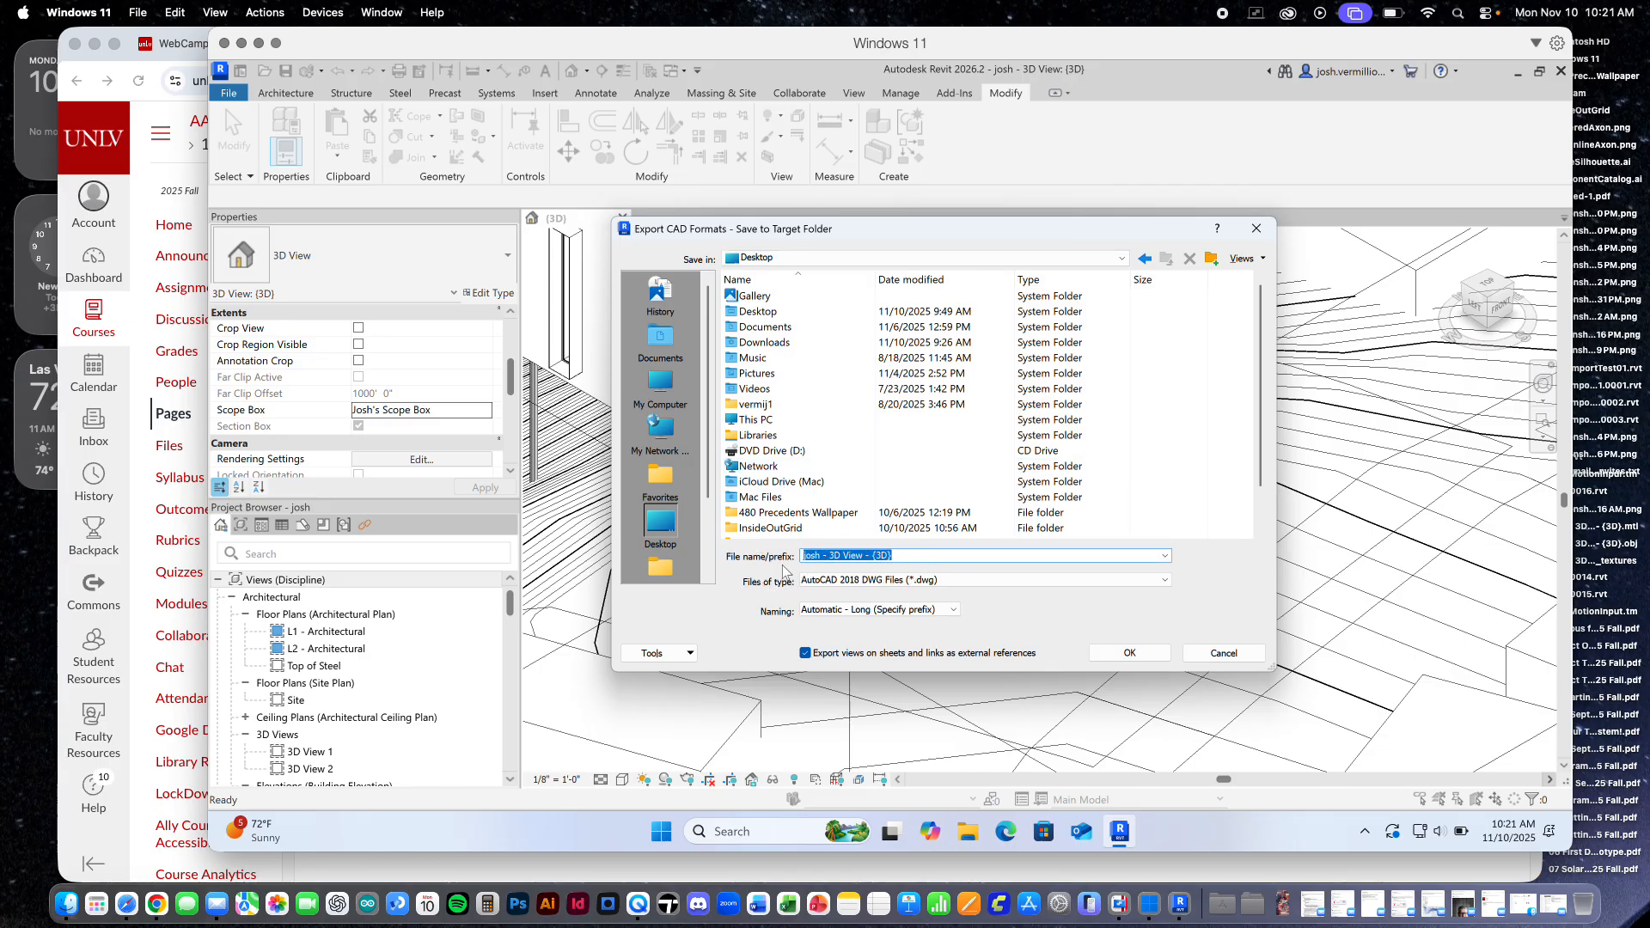
type("RevitToRhinoTest01")
key("Return")
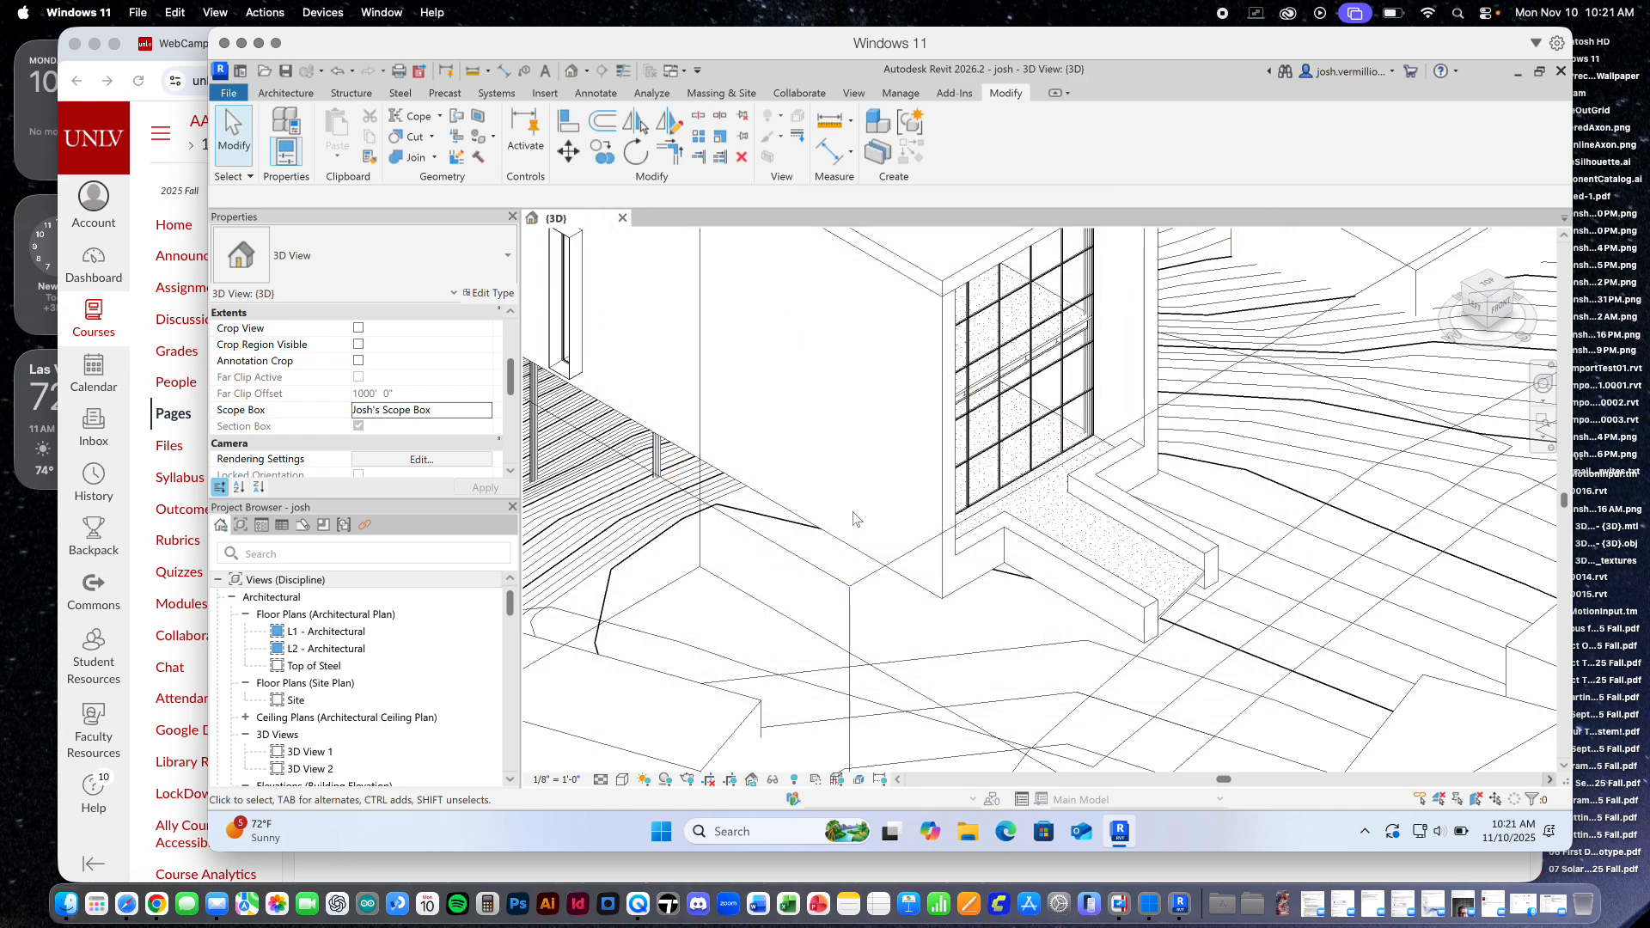
Move the Windows 11 virtual machine window clear of the Mac desktop files and widen it
left_click_drag(1131, 44, 975, 43)
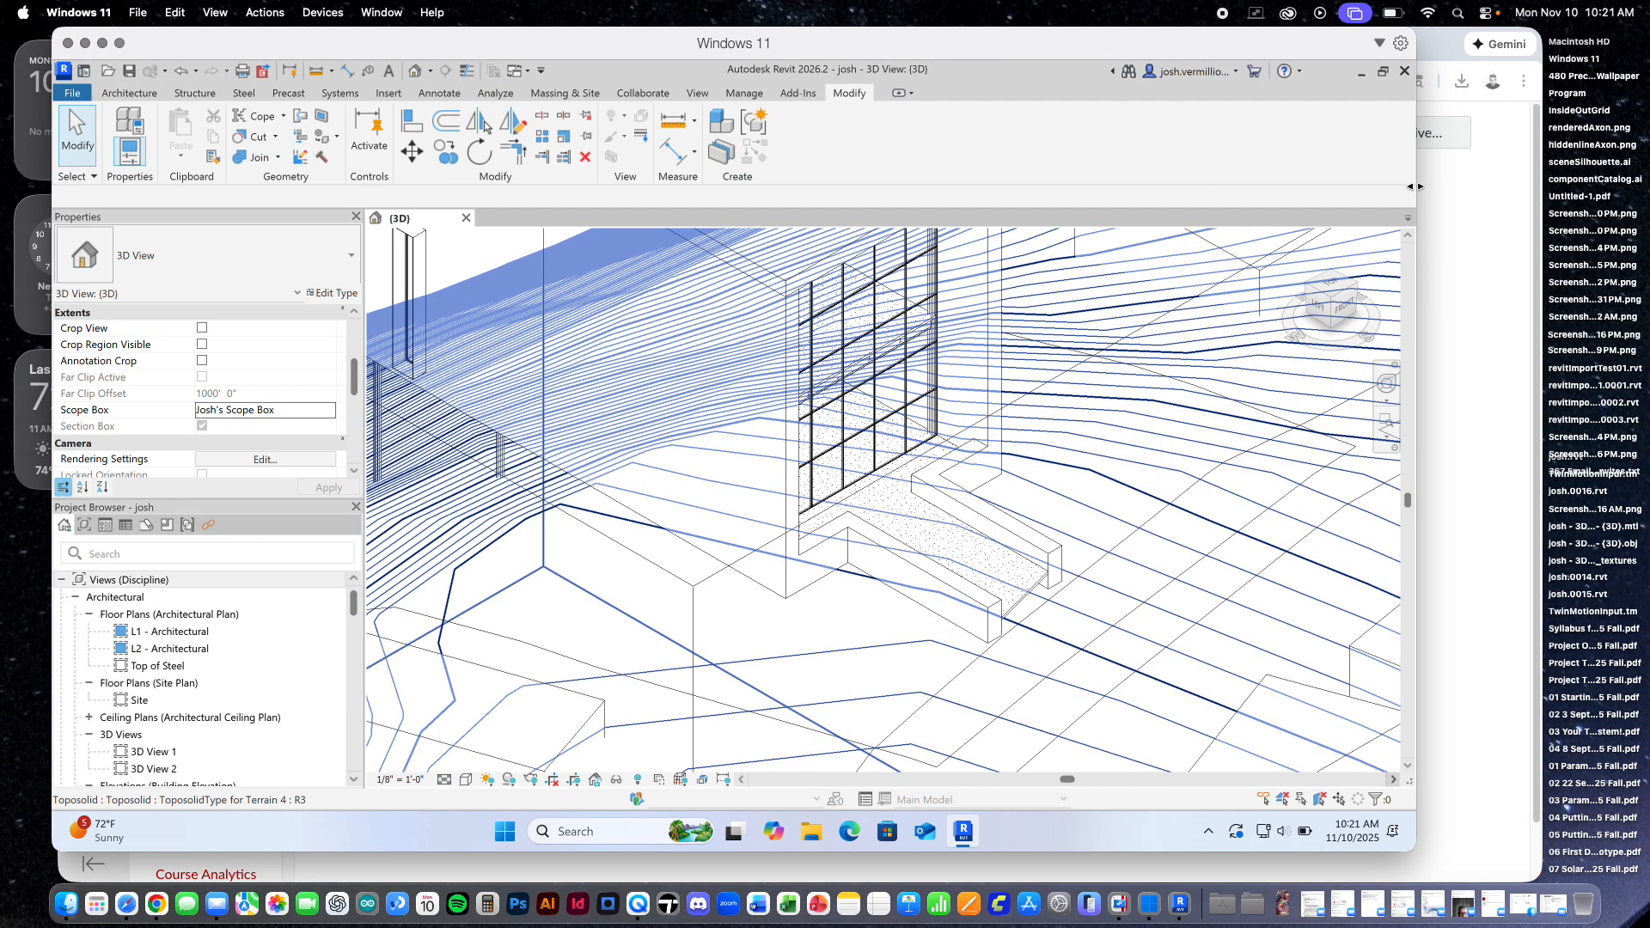
left_click_drag(1417, 191, 1548, 191)
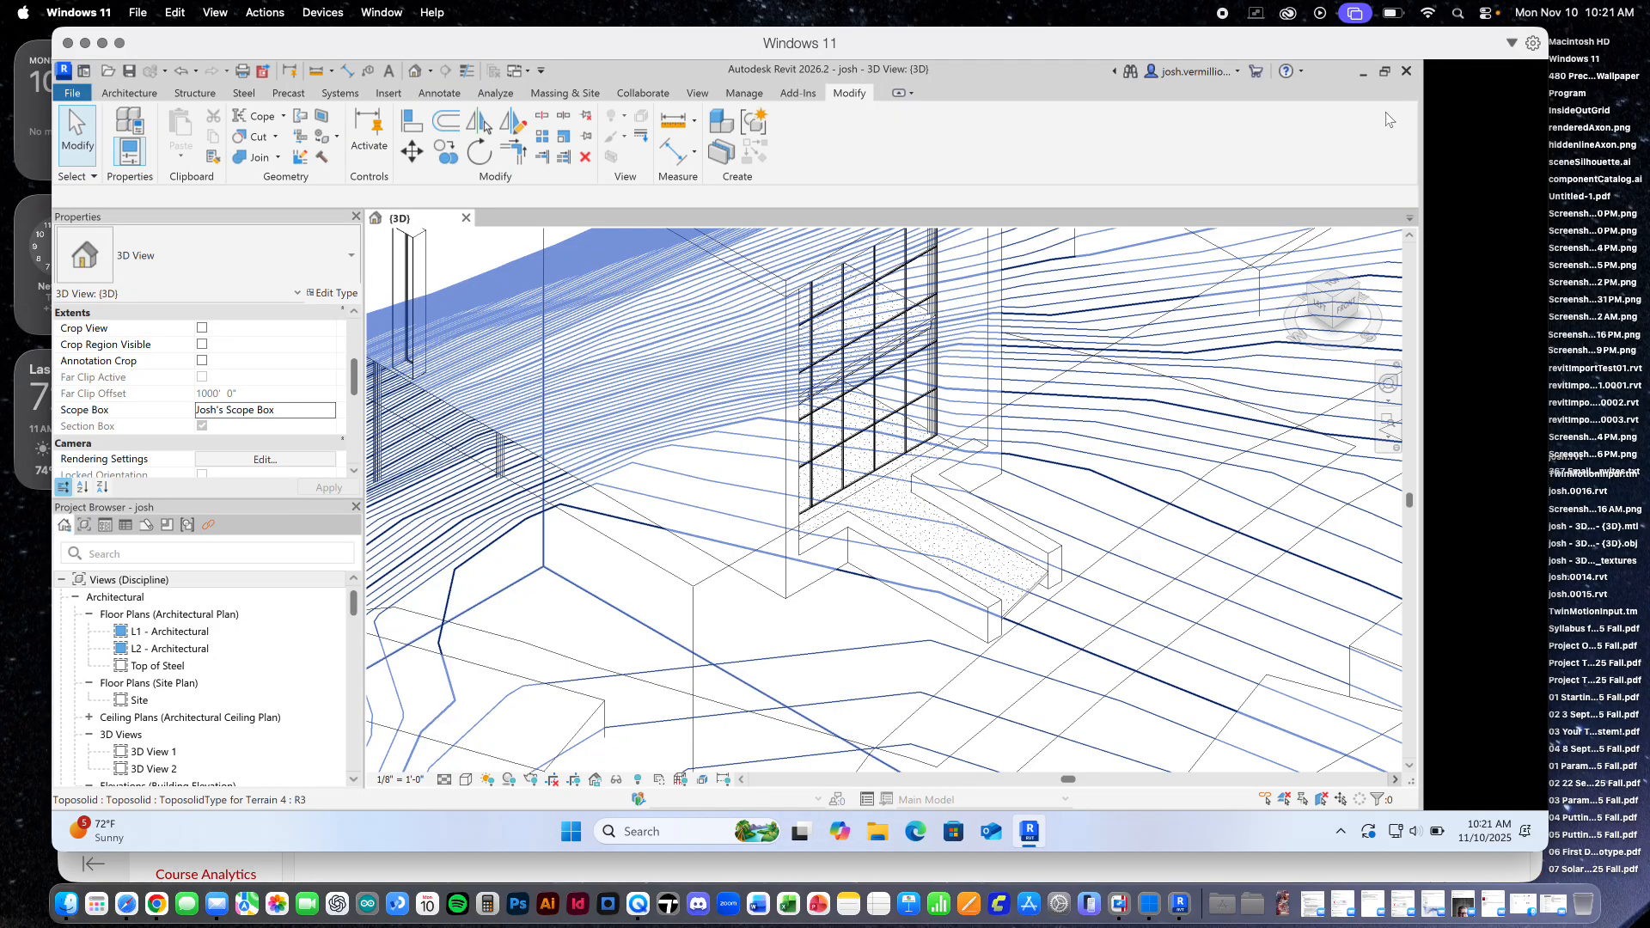
Minimize Revit, launch Rhino 8 from the Windows desktop and dismiss its plug-in loading report
left_click(1385, 73)
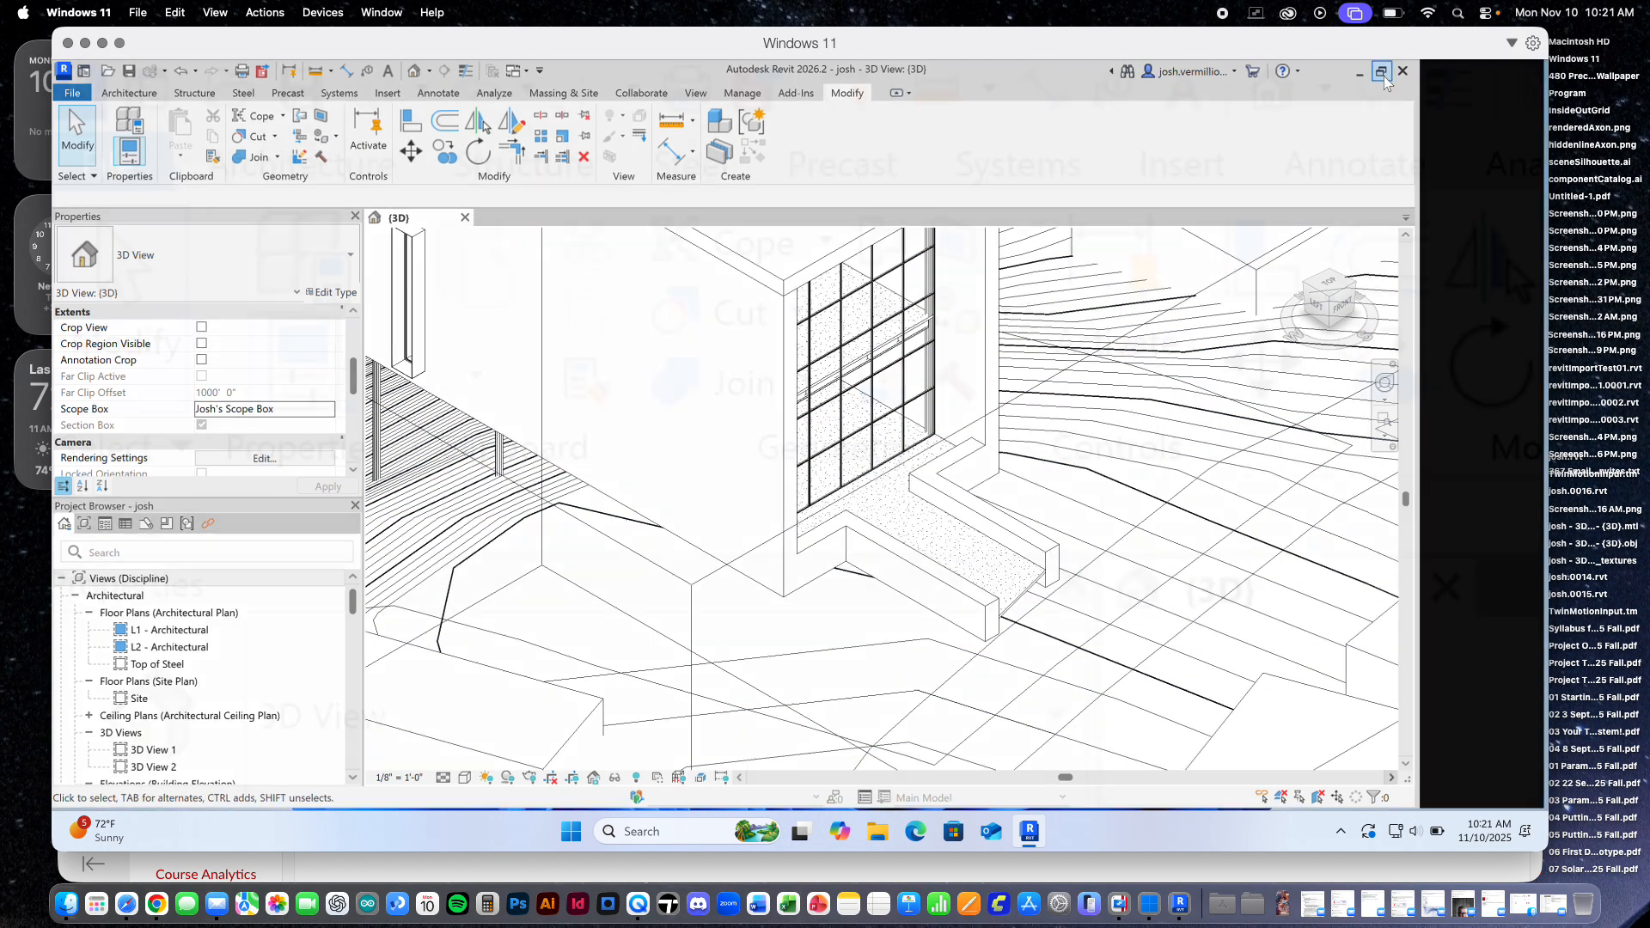
left_click(439, 77)
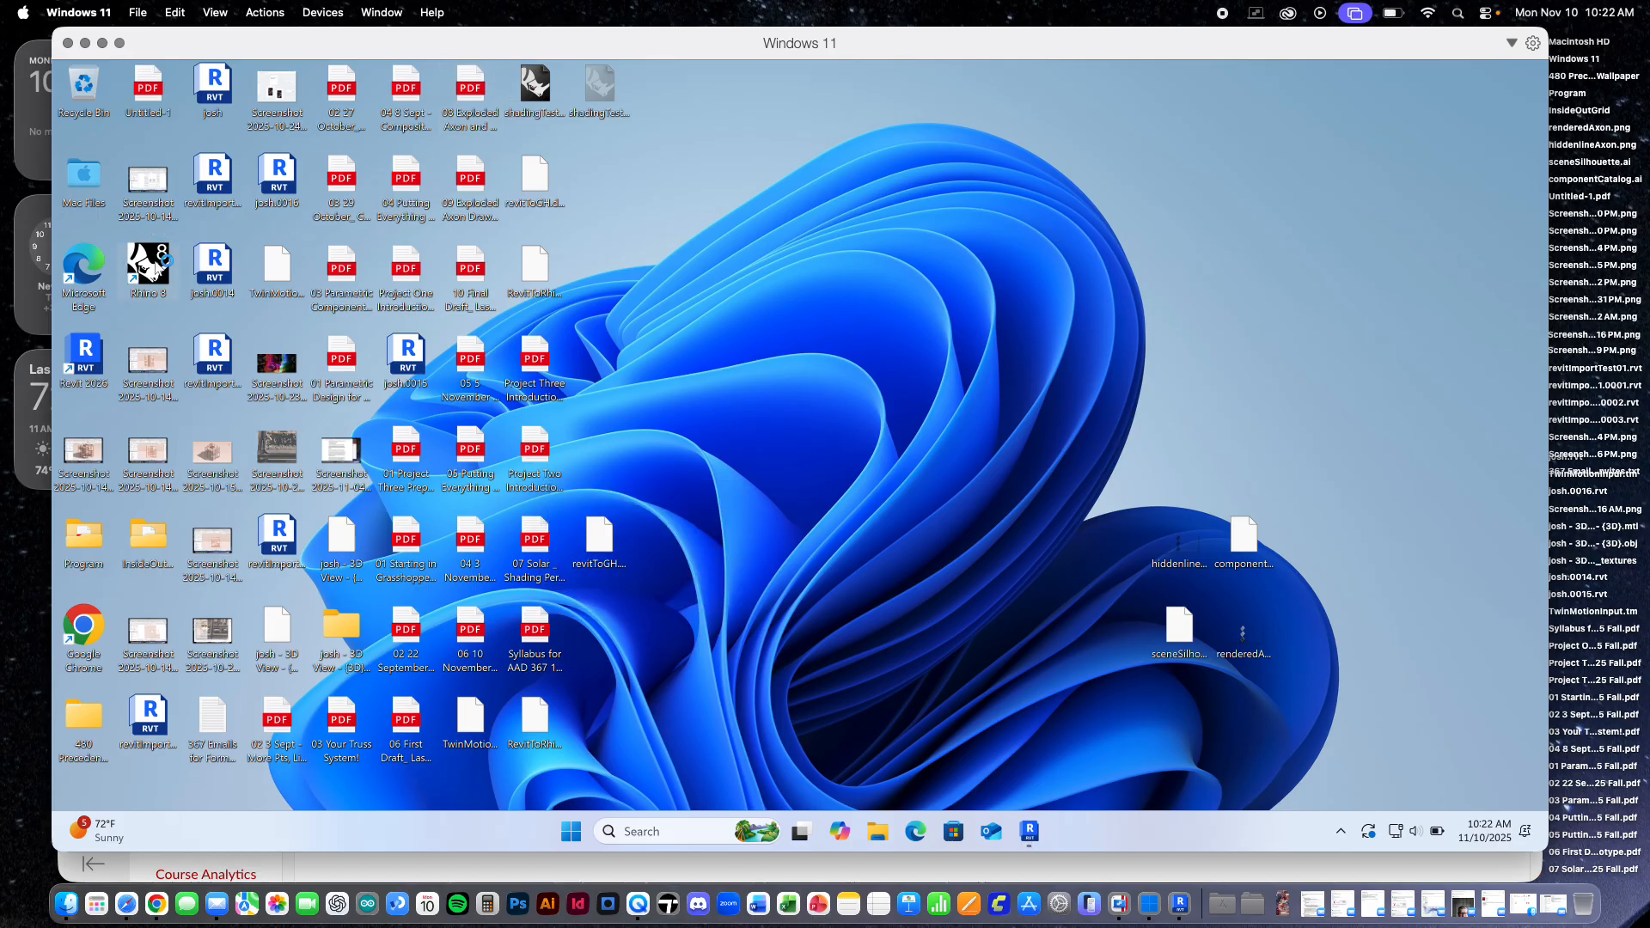
double_click(148, 264)
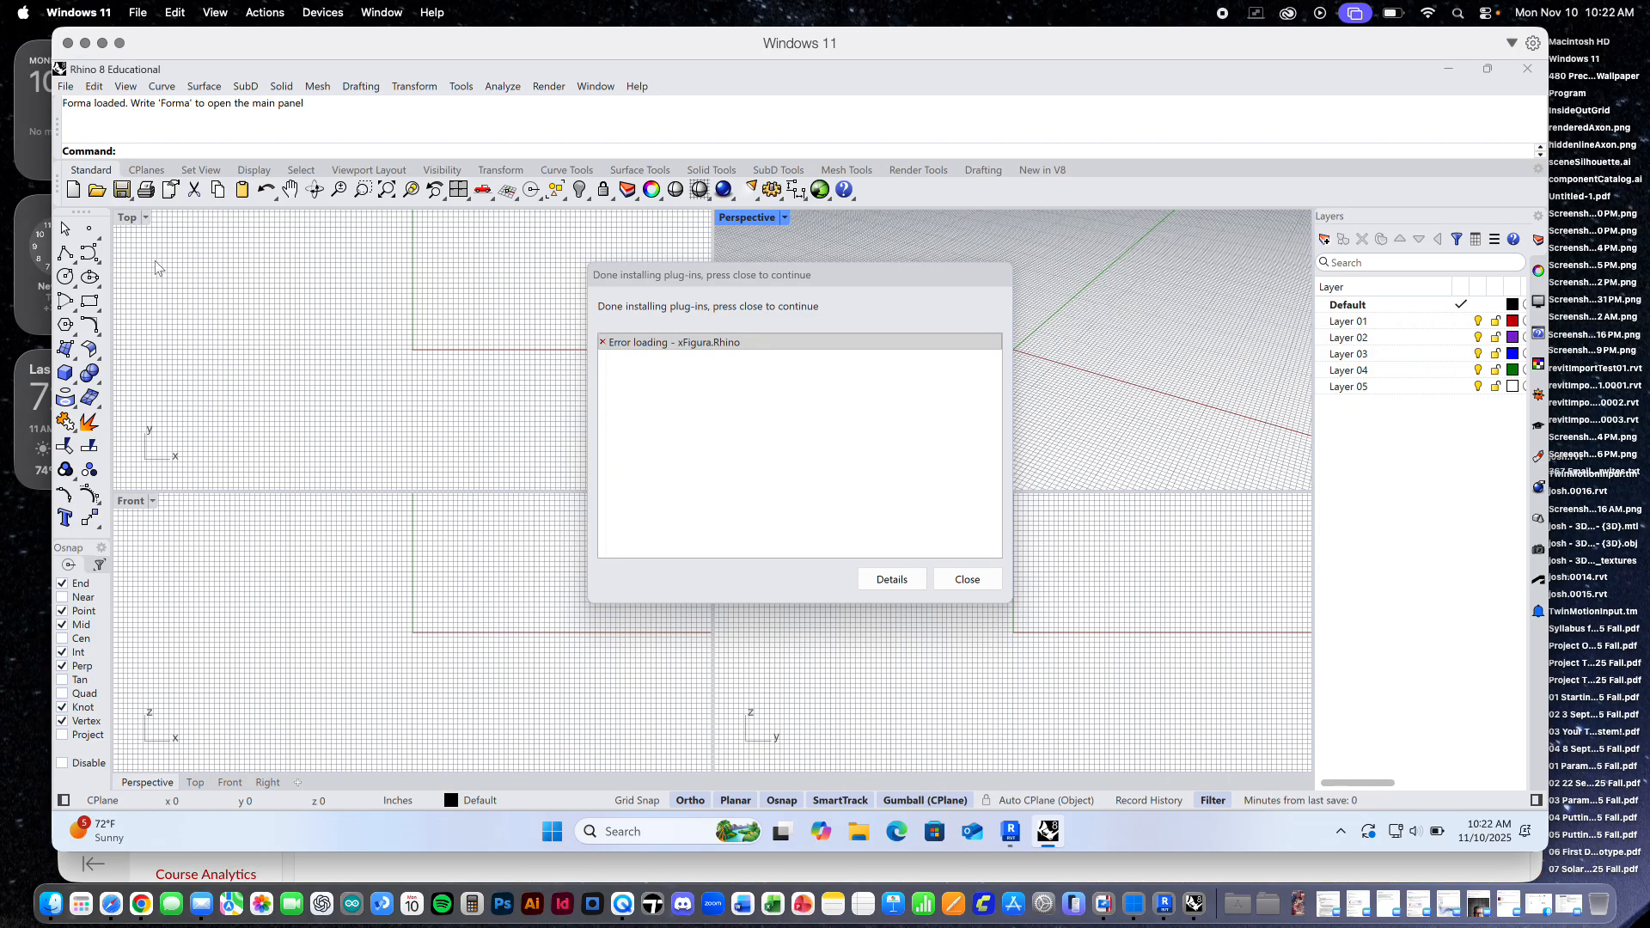
left_click(965, 581)
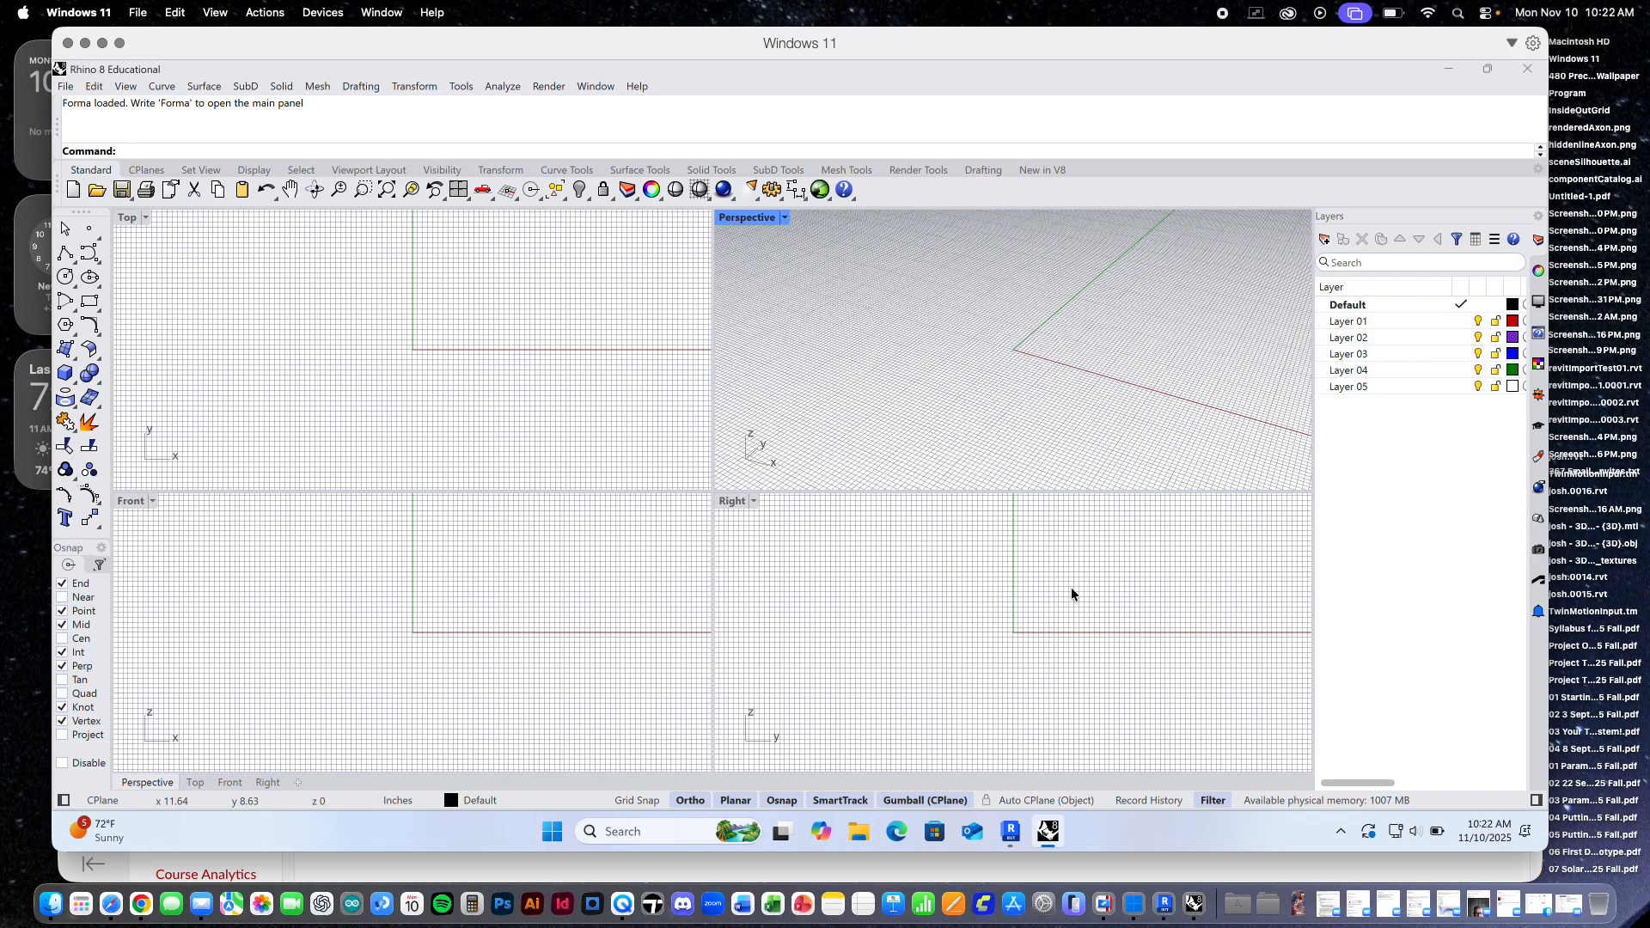
left_click(327, 280)
left_click(60, 87)
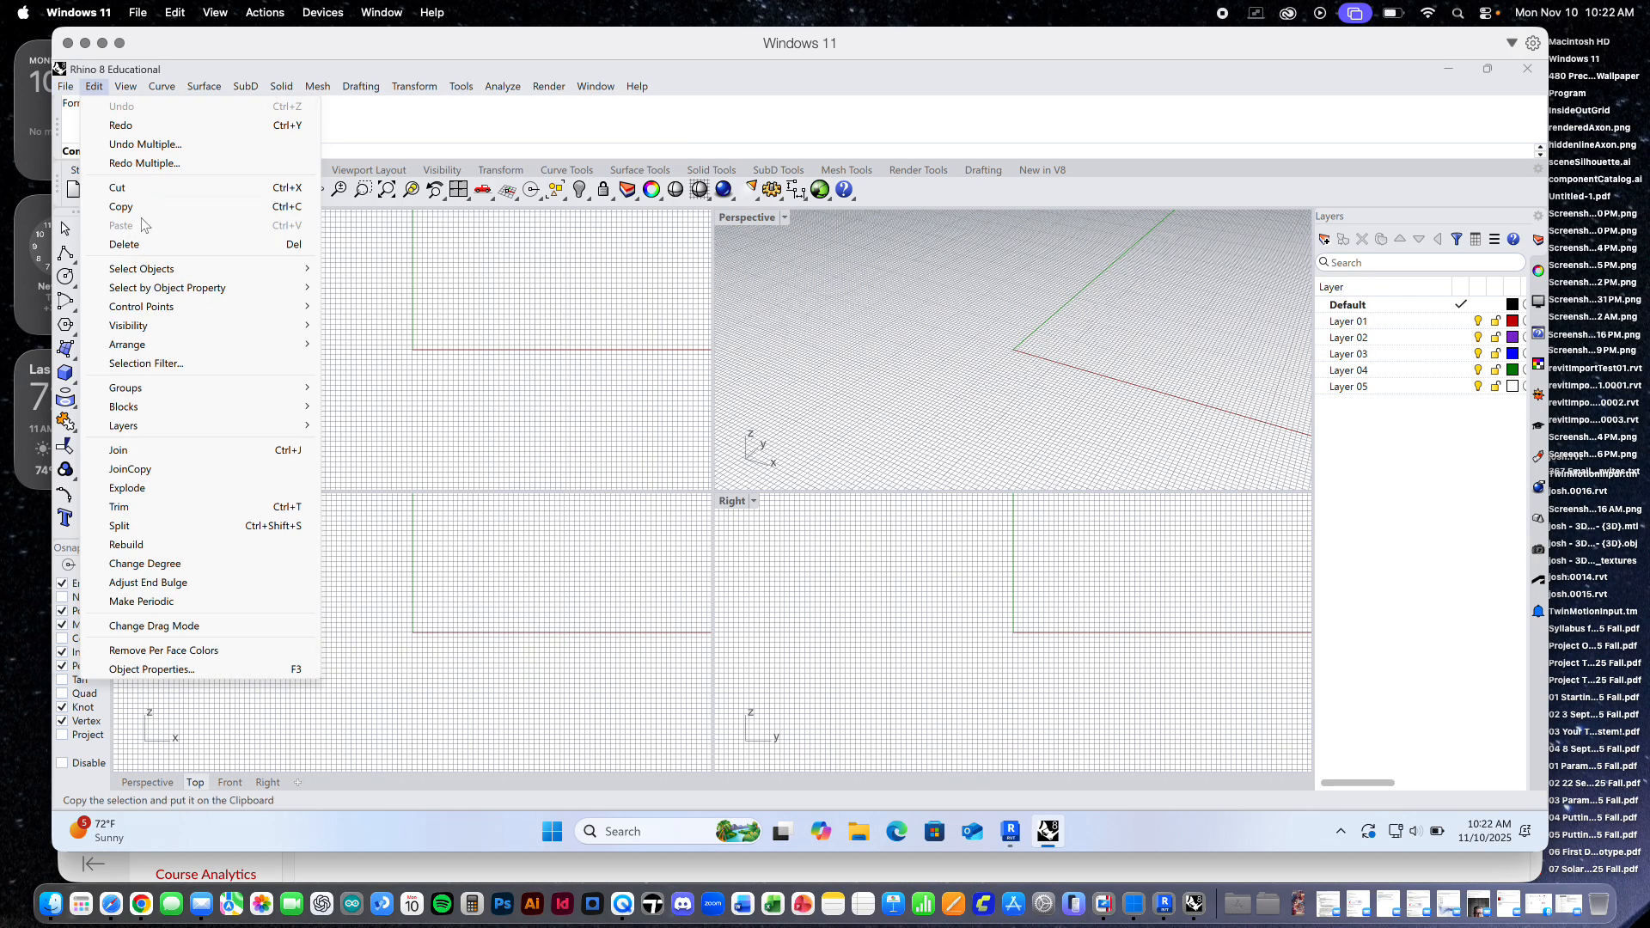
left_click(96, 306)
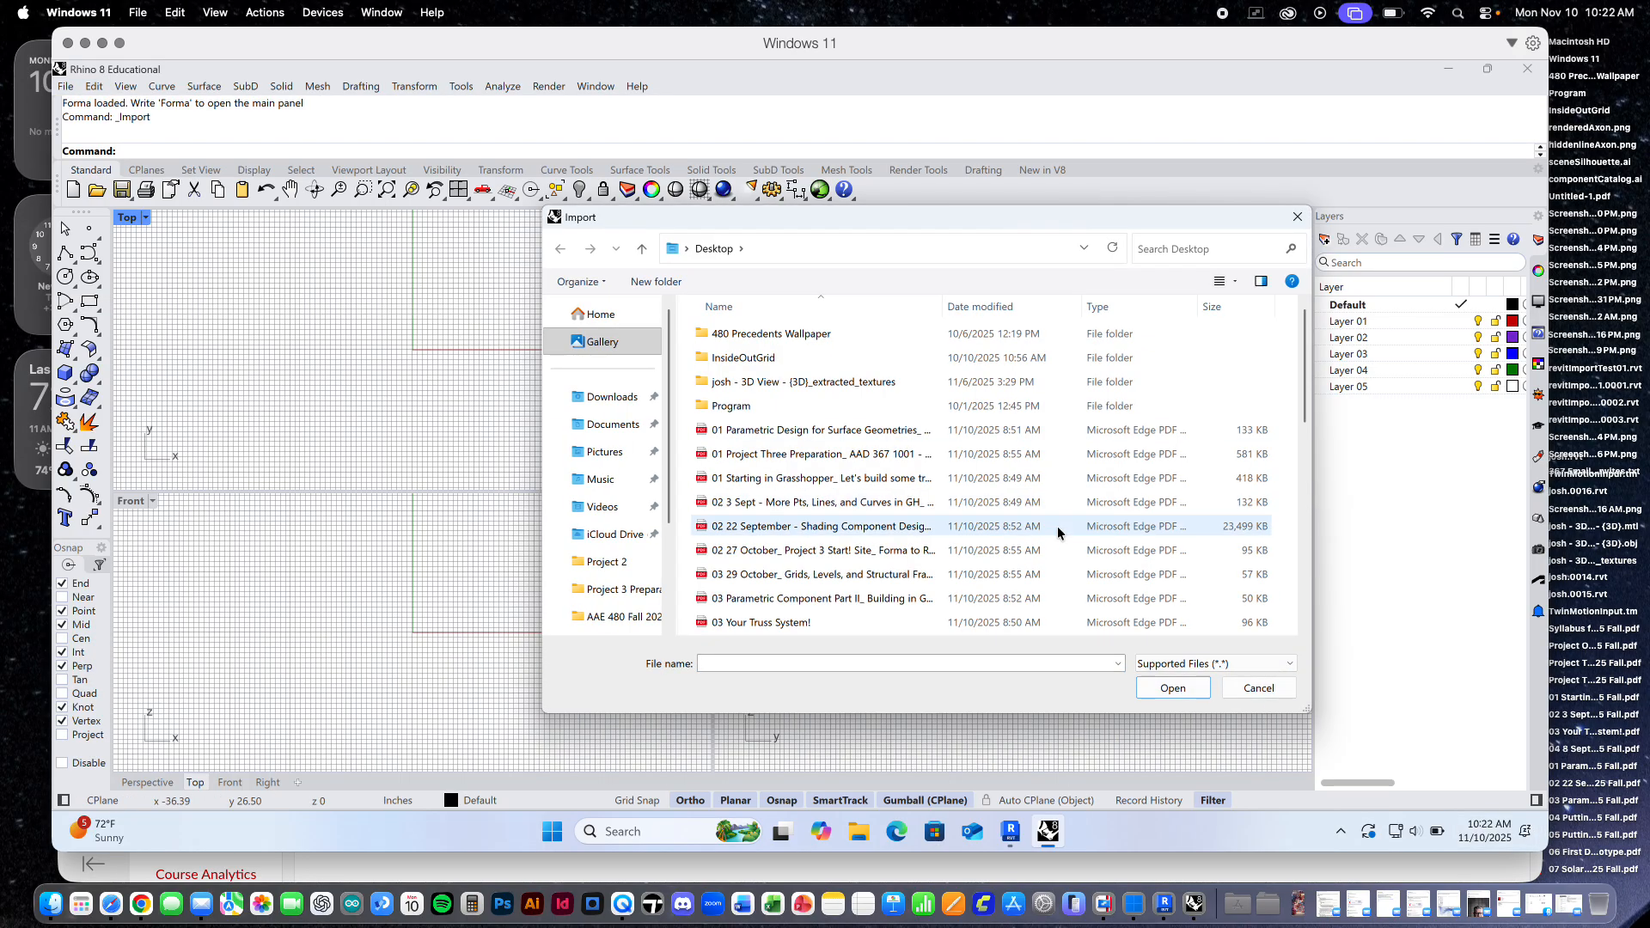
left_click(1212, 664)
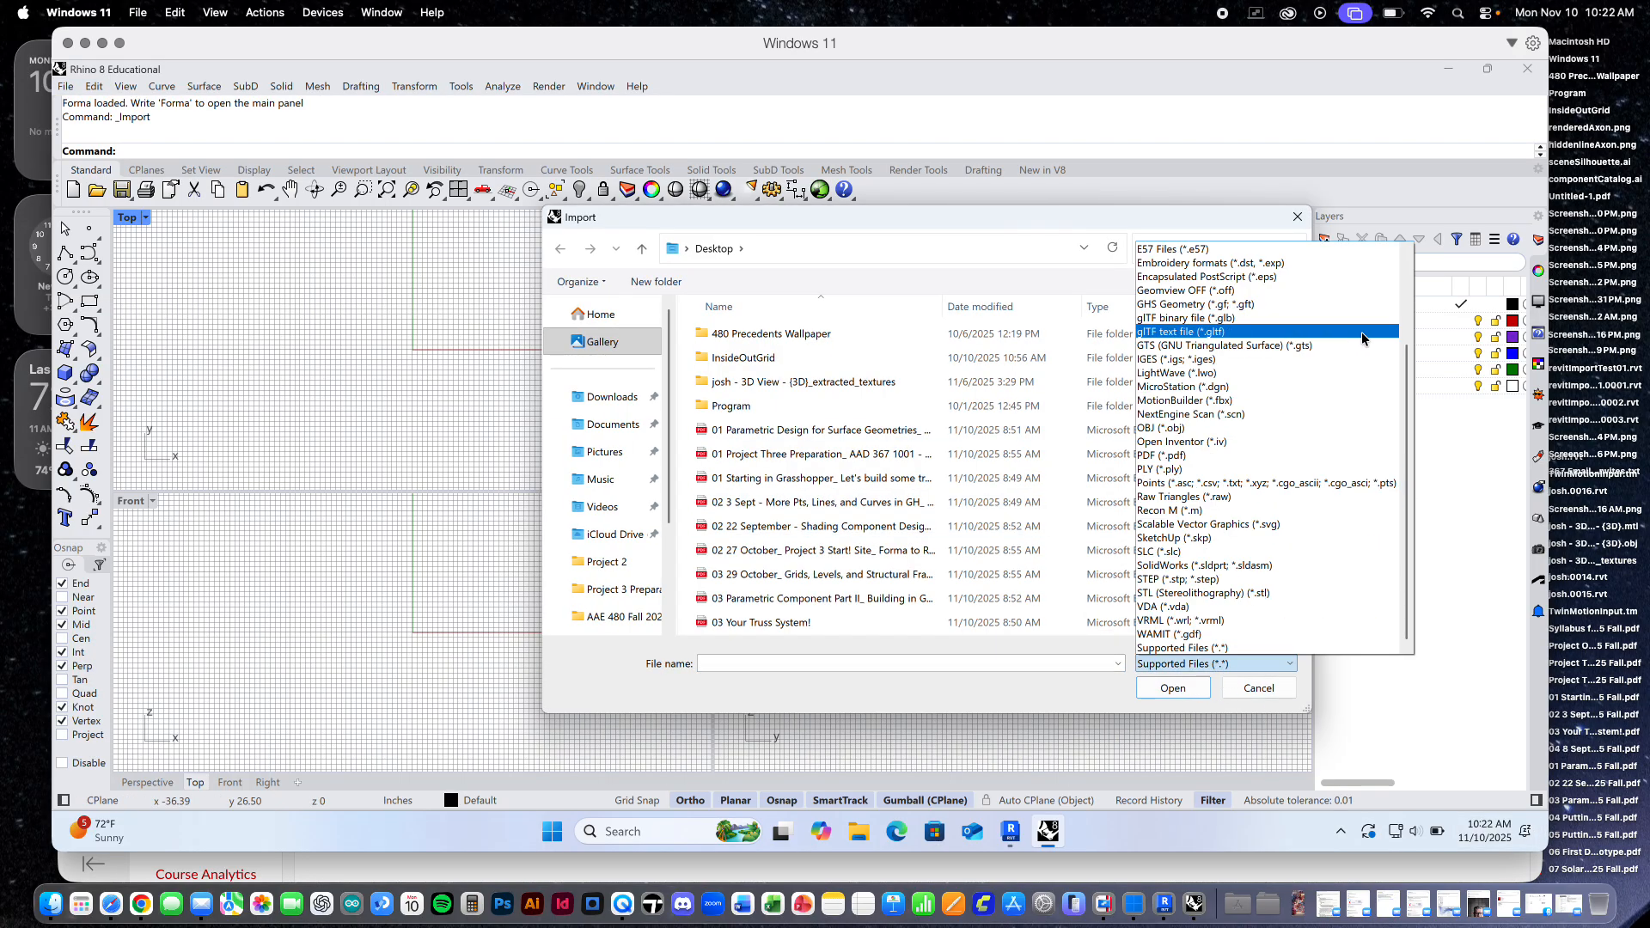
left_click_drag(1406, 384, 1410, 258)
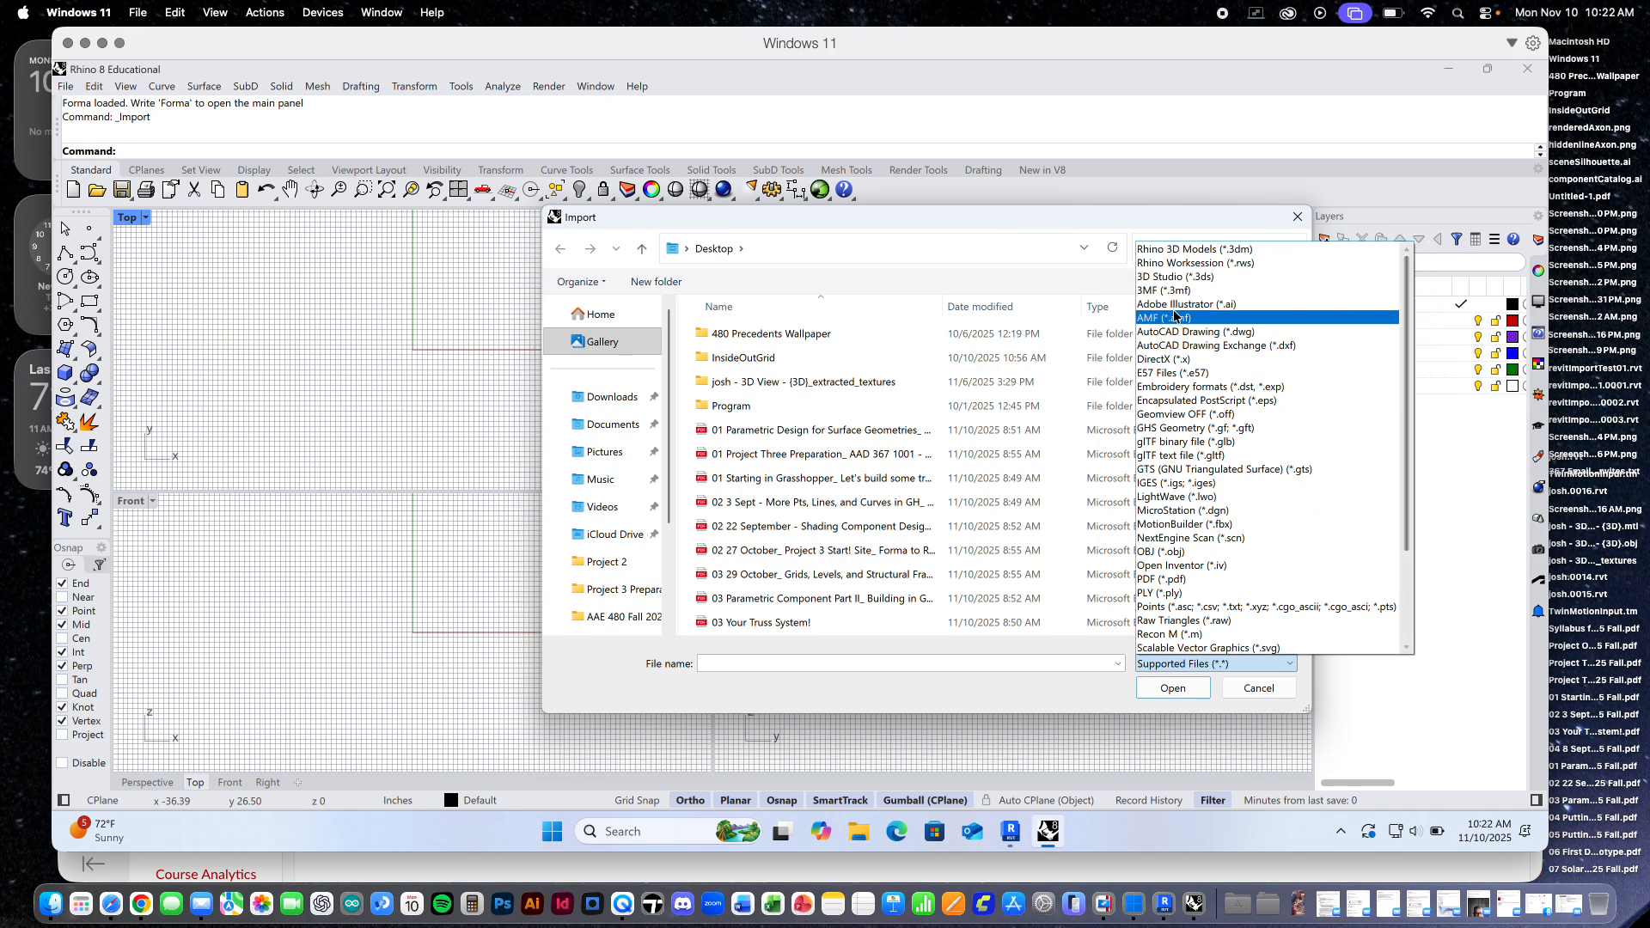
left_click(1225, 330)
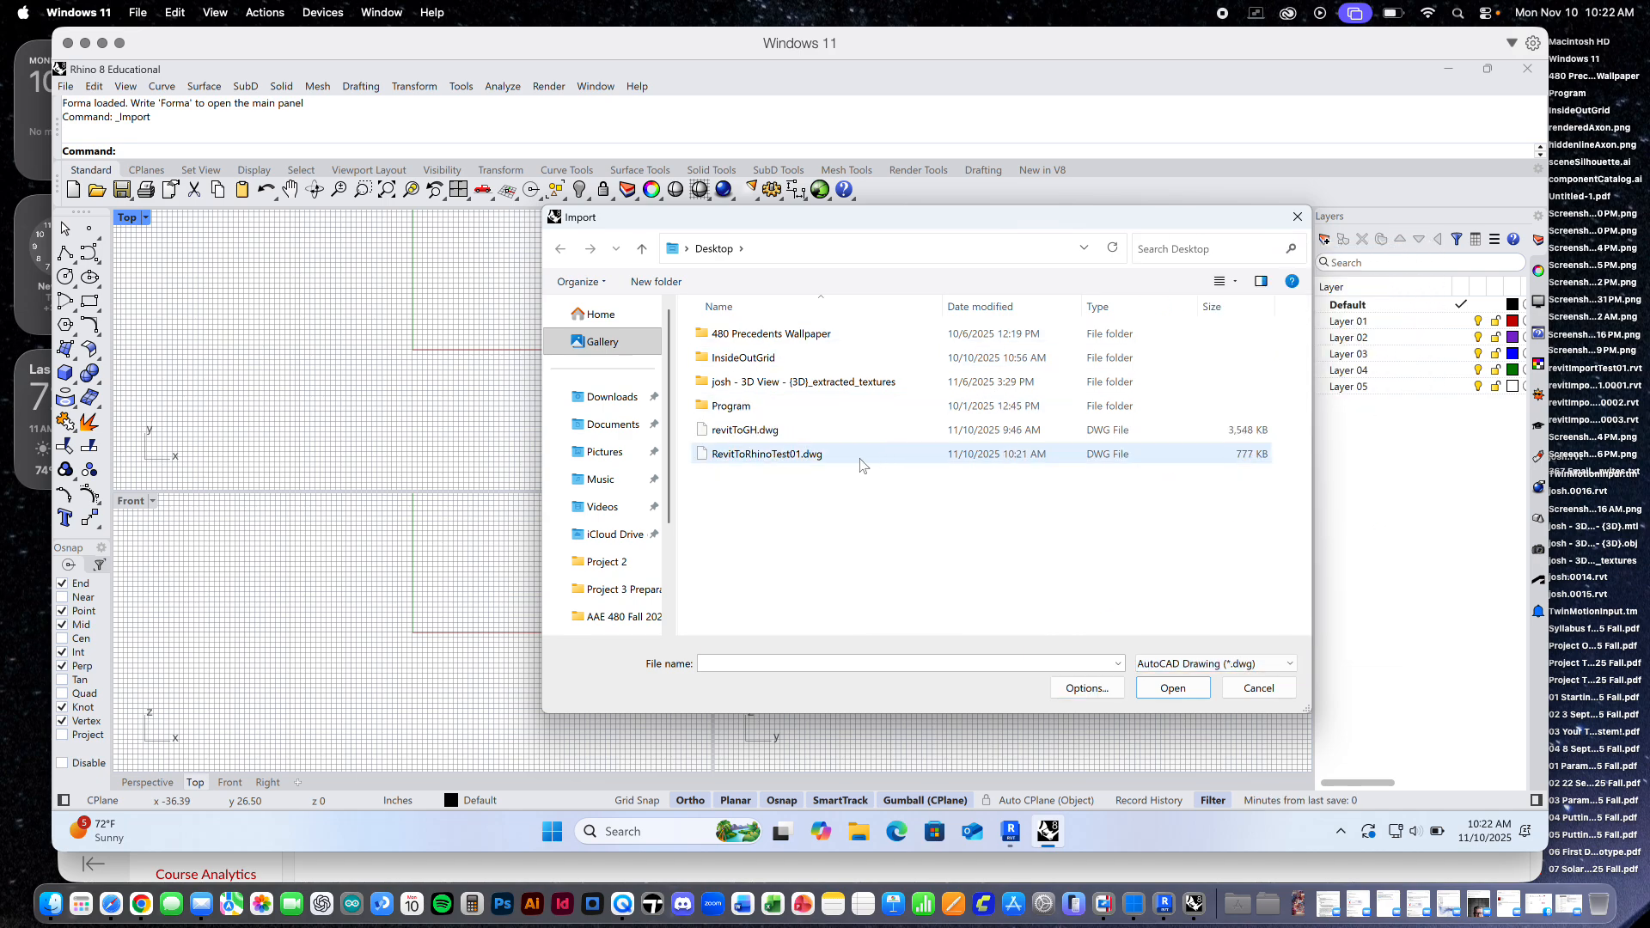
double_click(782, 456)
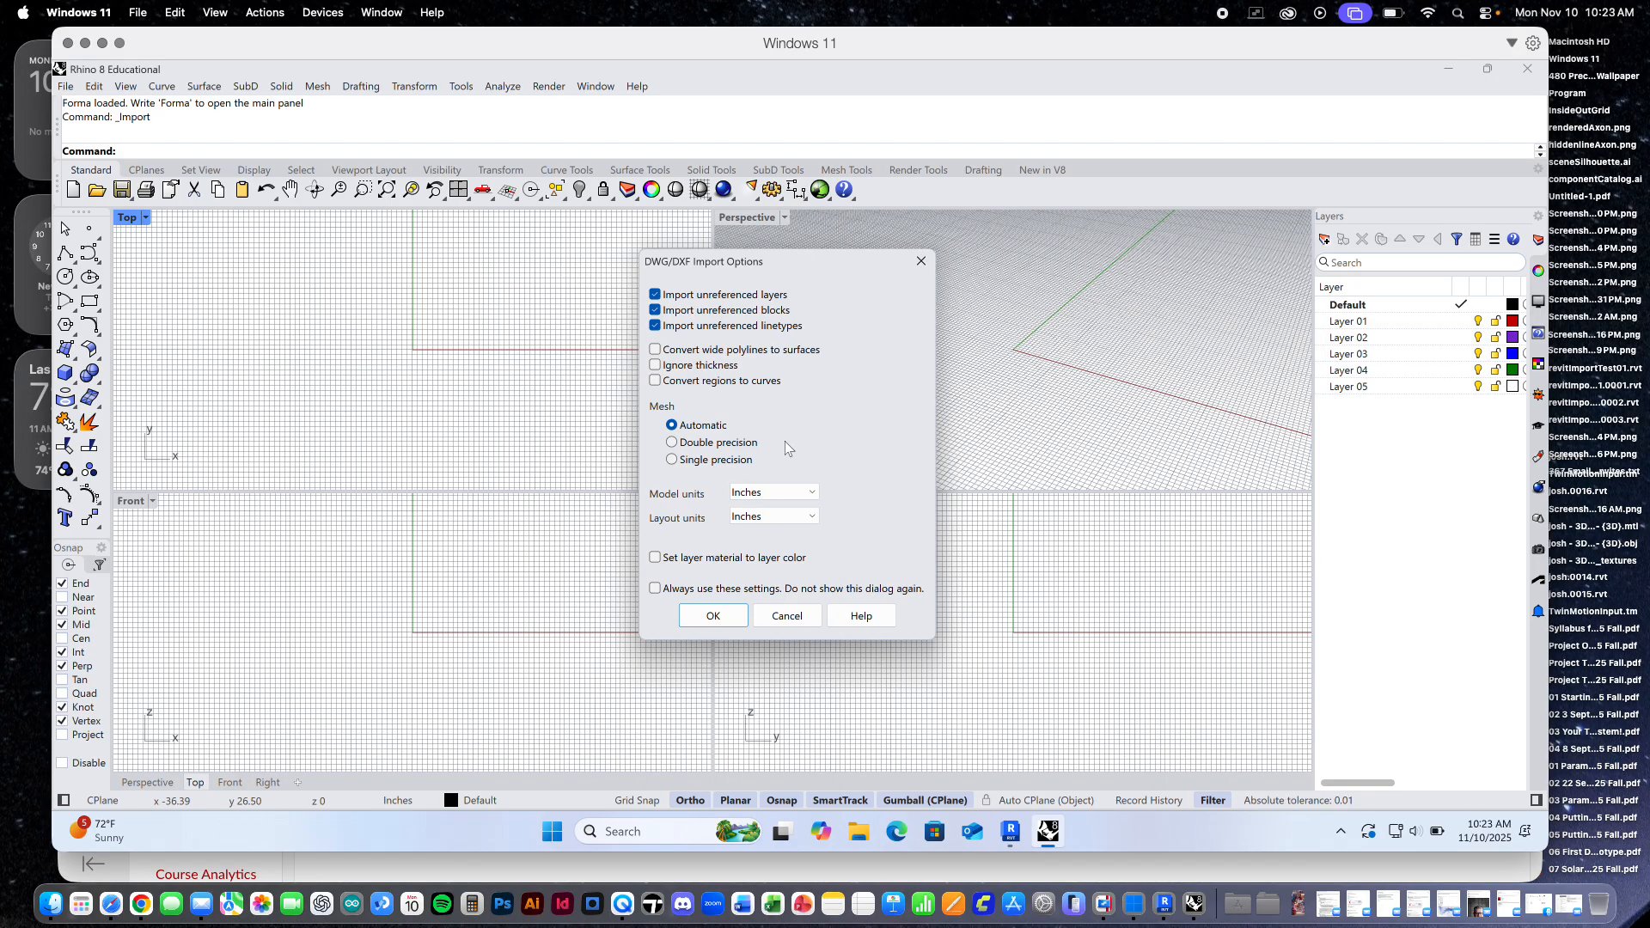
left_click(800, 619)
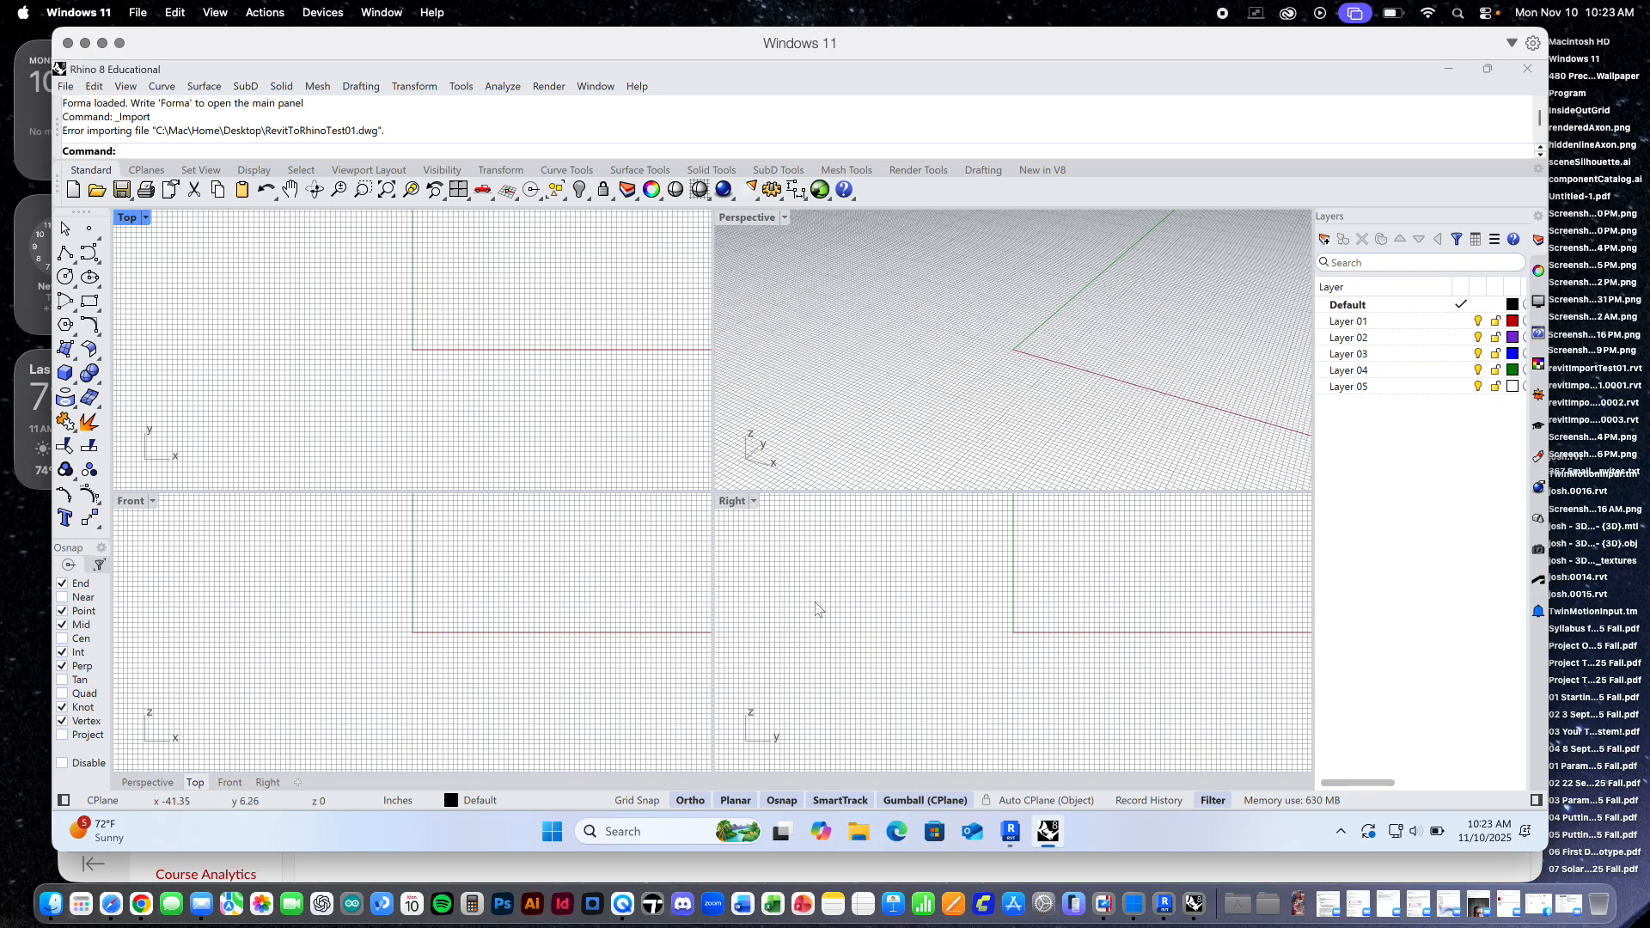
Create a new Rhino model from the template Large Objects - Feet, Feet & Inches
left_click(65, 86)
left_click(86, 106)
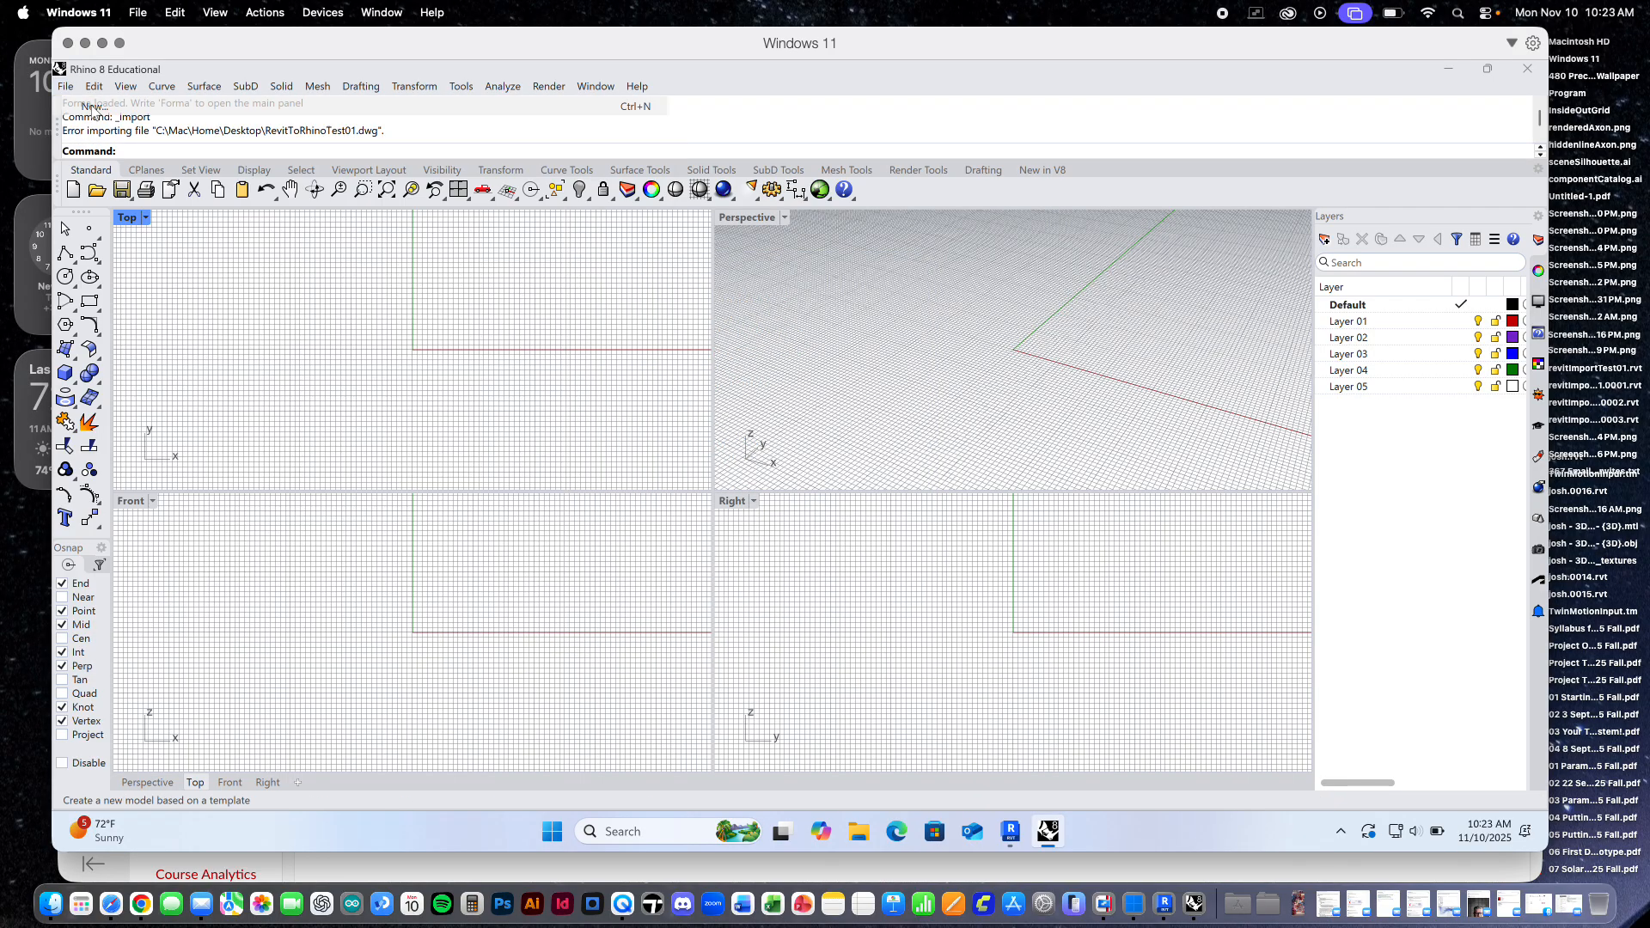
left_click(755, 344)
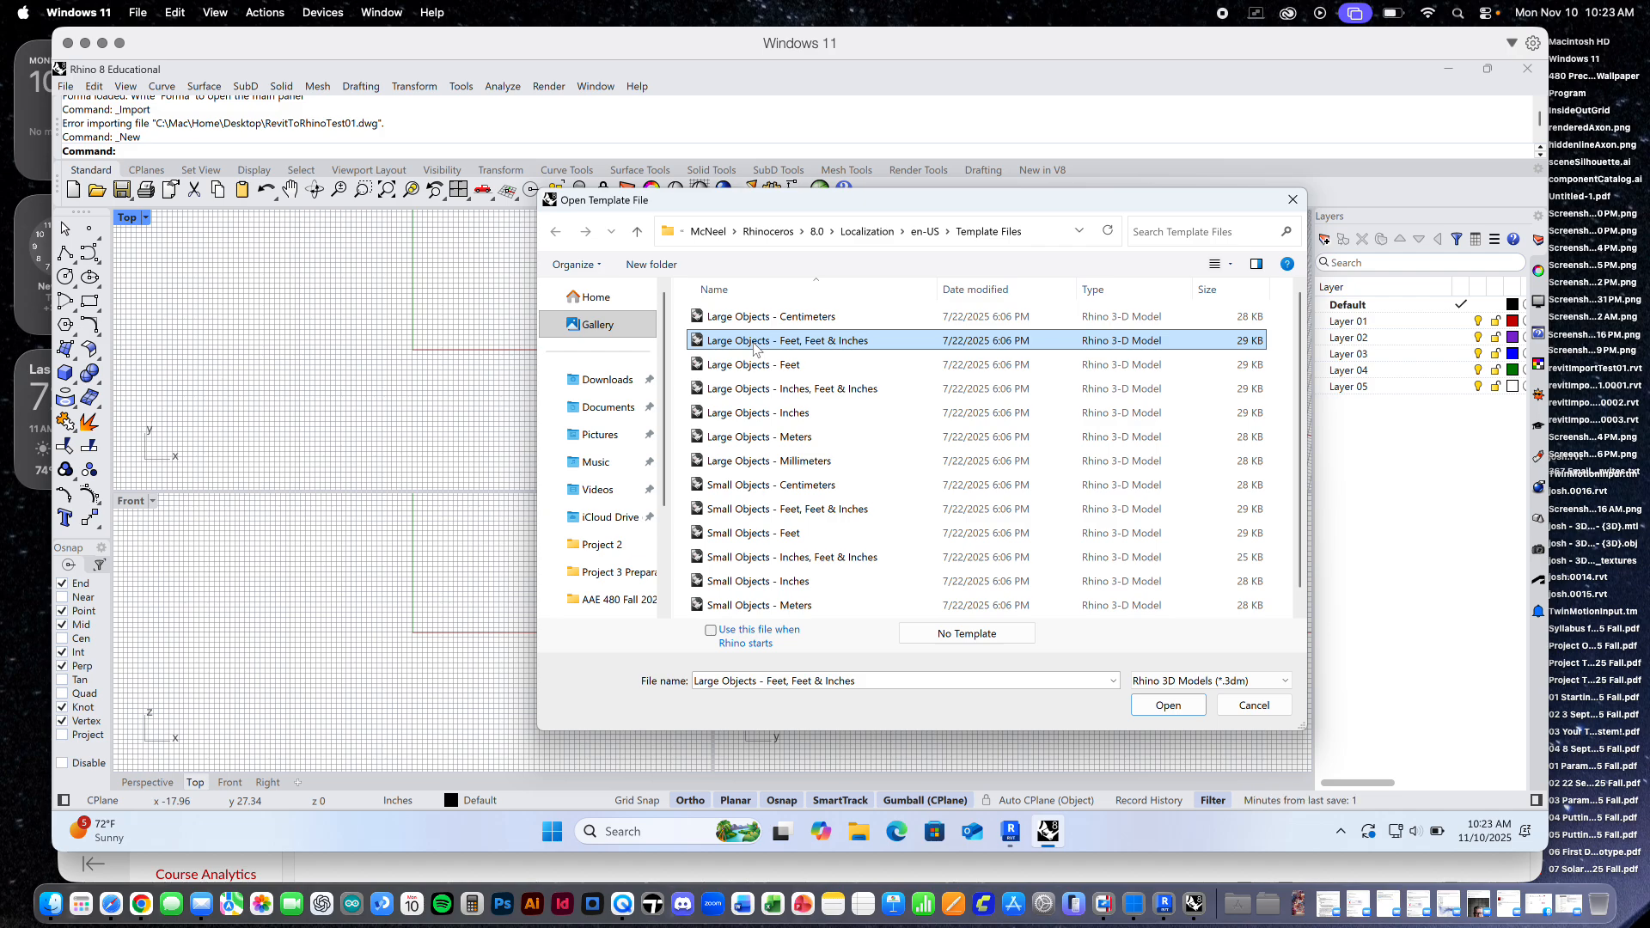
double_click(754, 341)
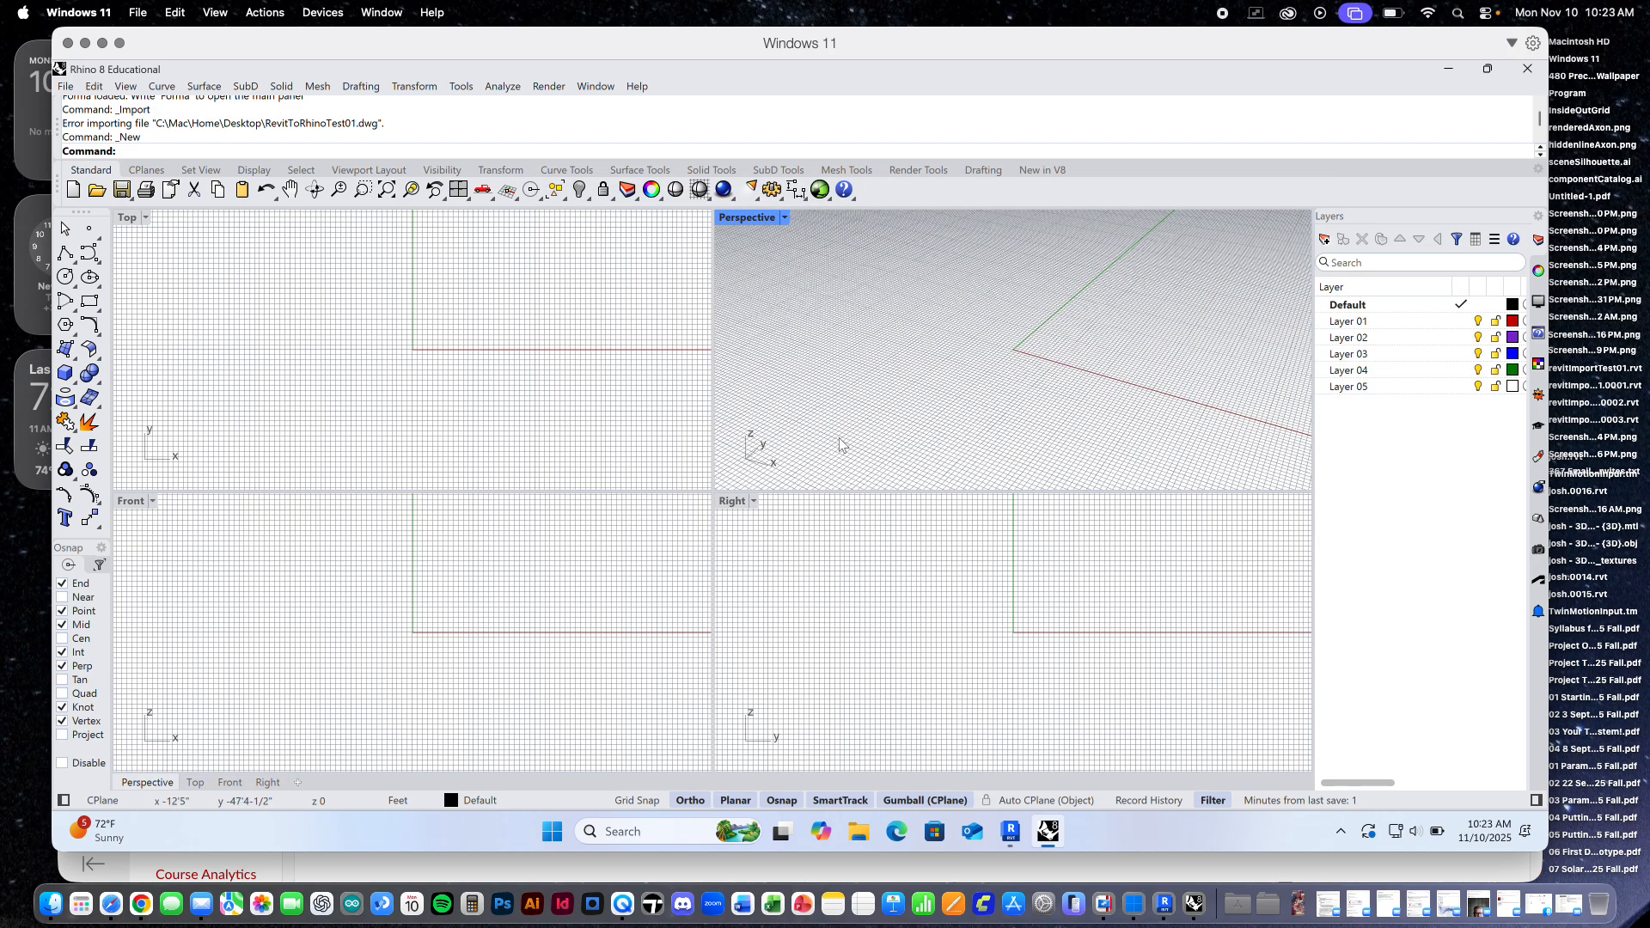
Import RevitToRhinoTest01.dwg from the Desktop with model units in Feet and fit the geometry in all viewports
left_click(345, 321)
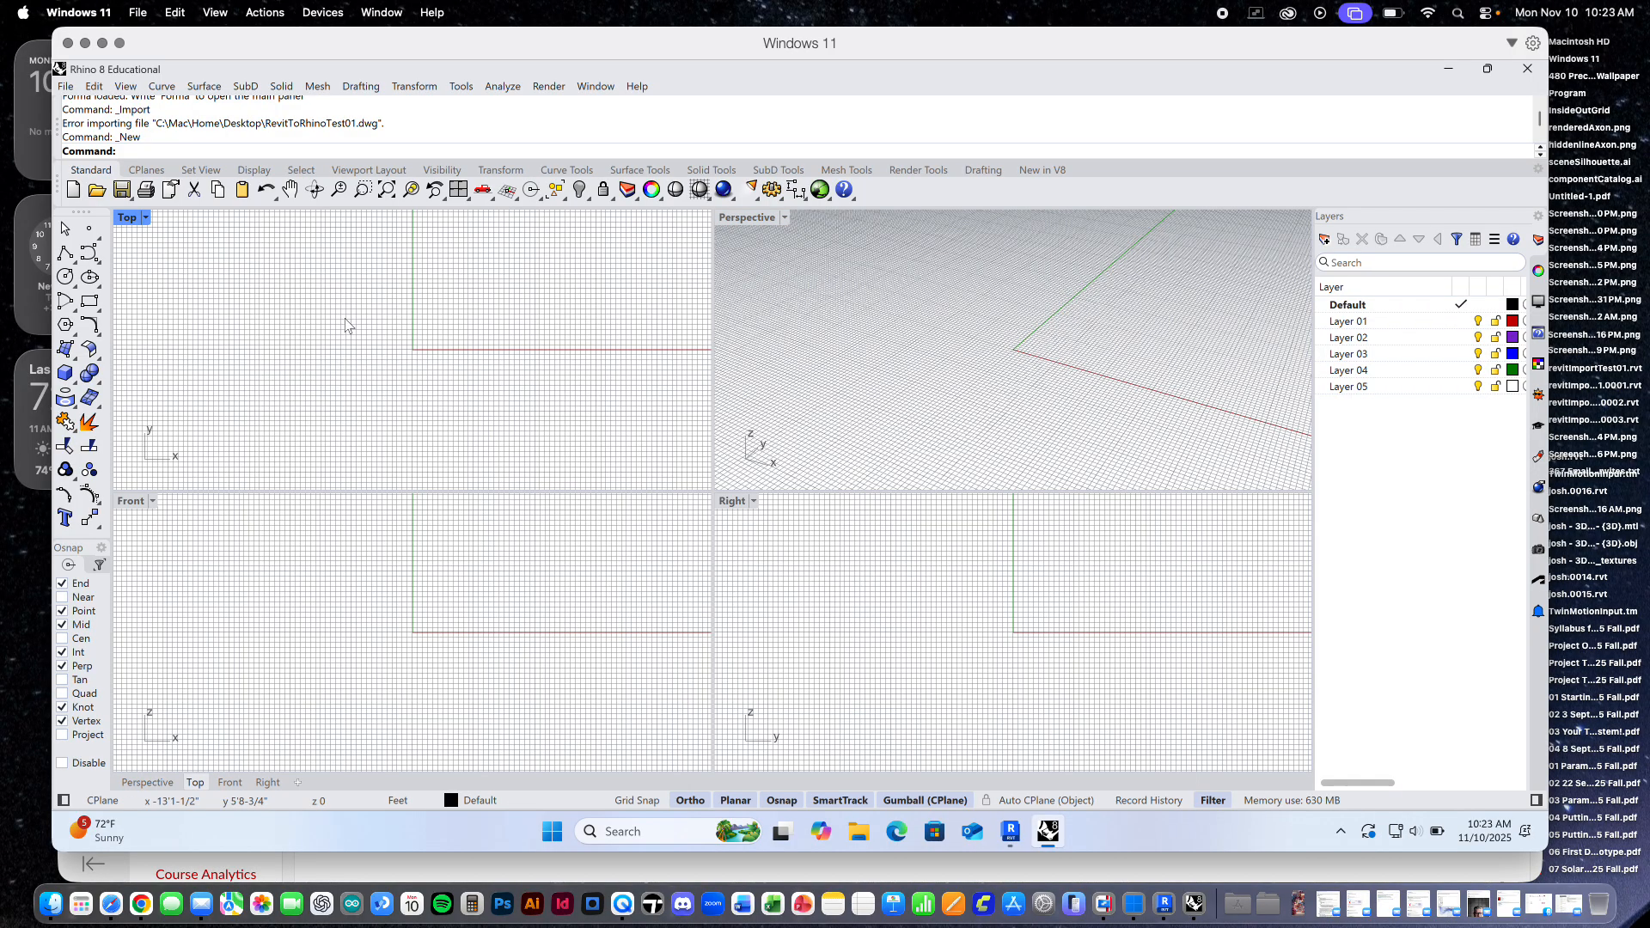
left_click(67, 87)
left_click(119, 305)
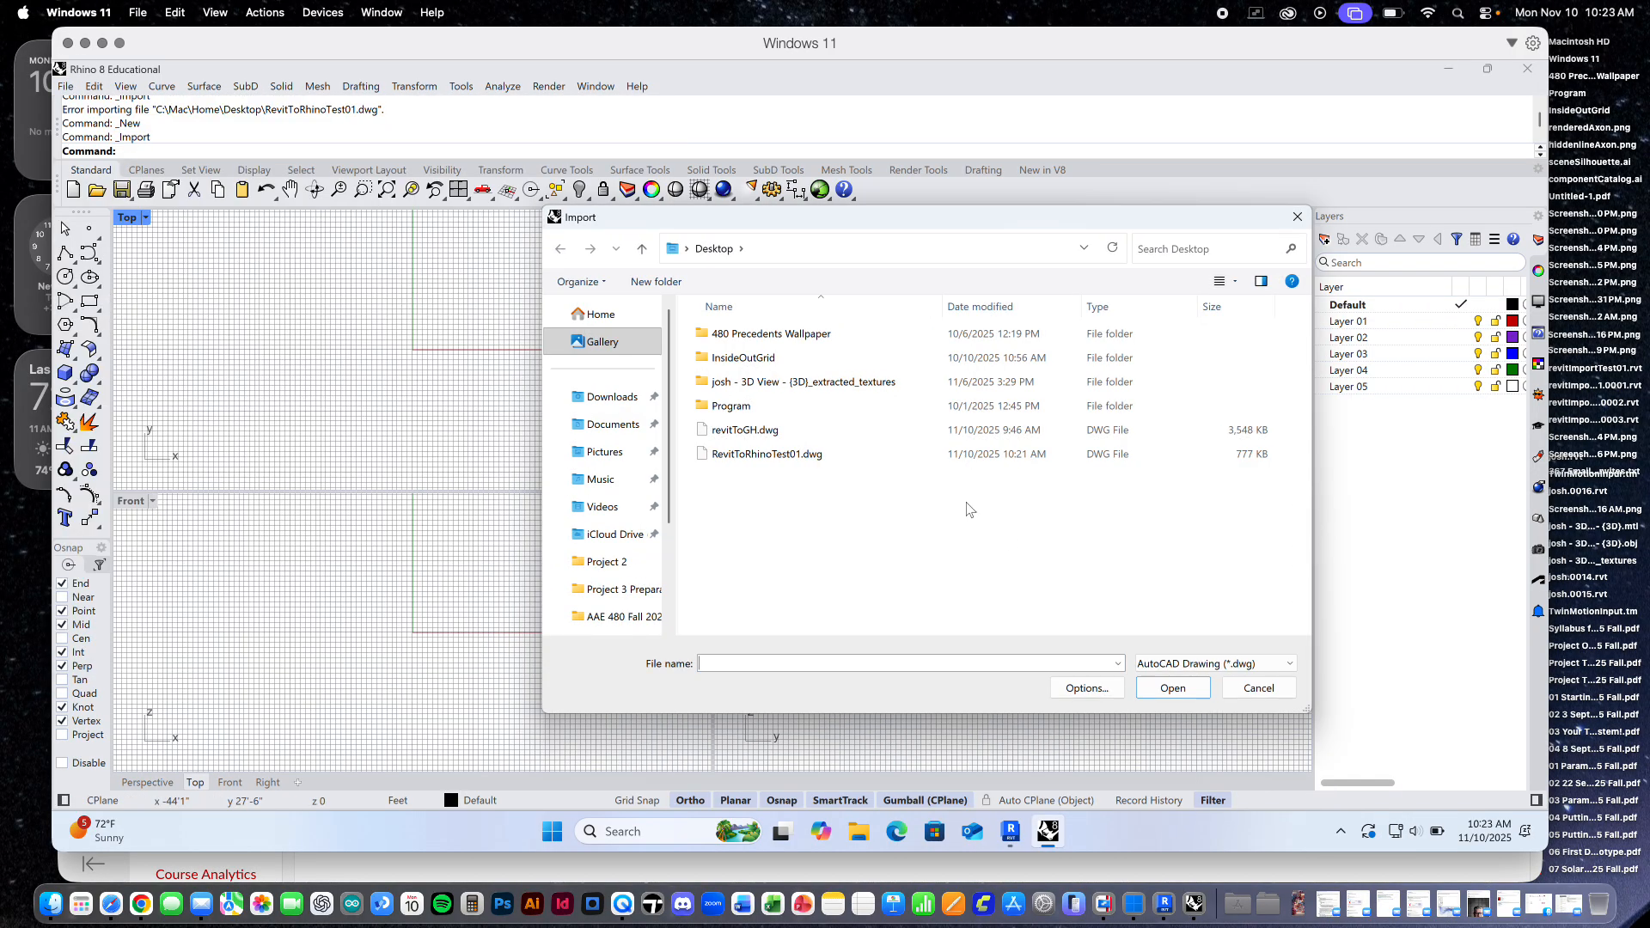
left_click(787, 461)
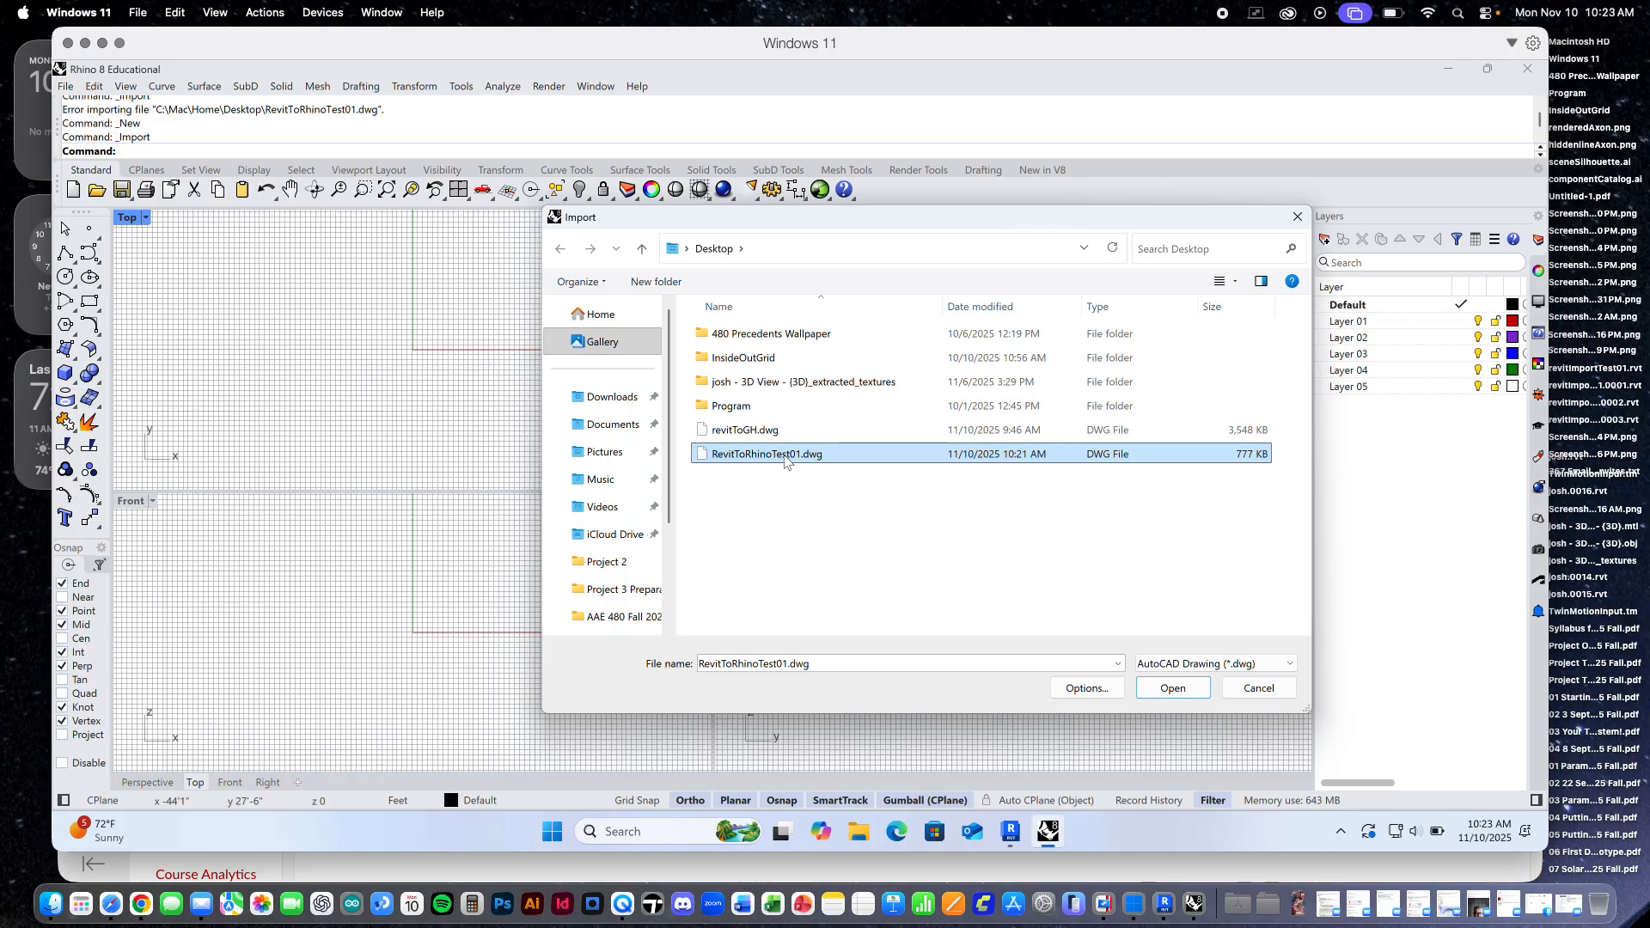
double_click(784, 455)
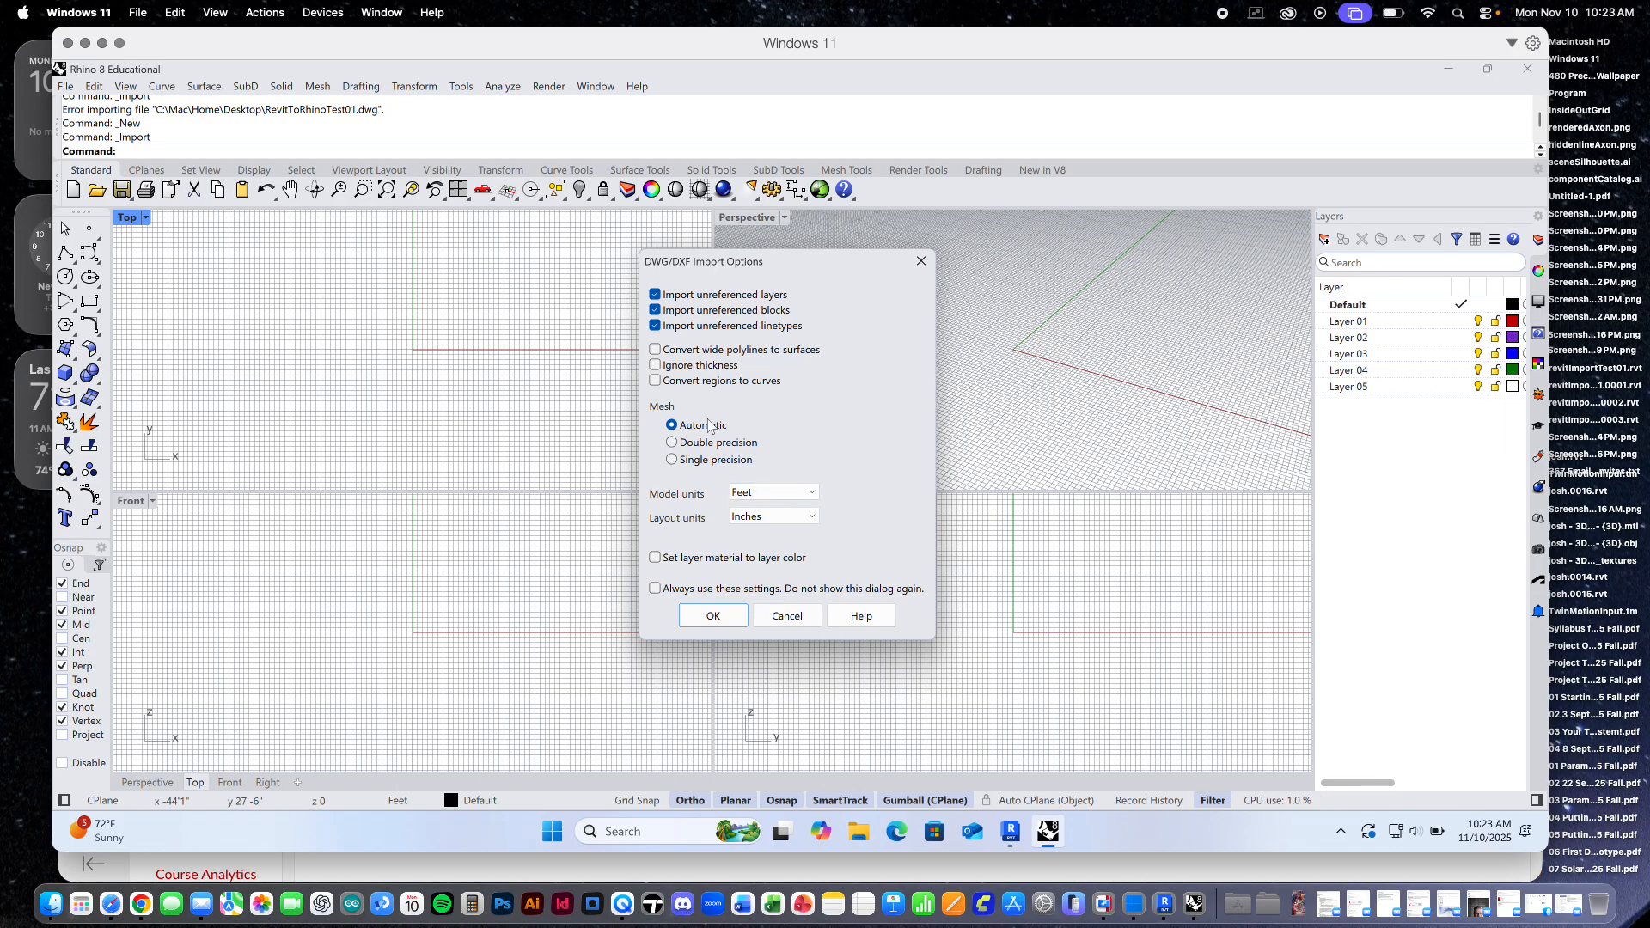
left_click(713, 615)
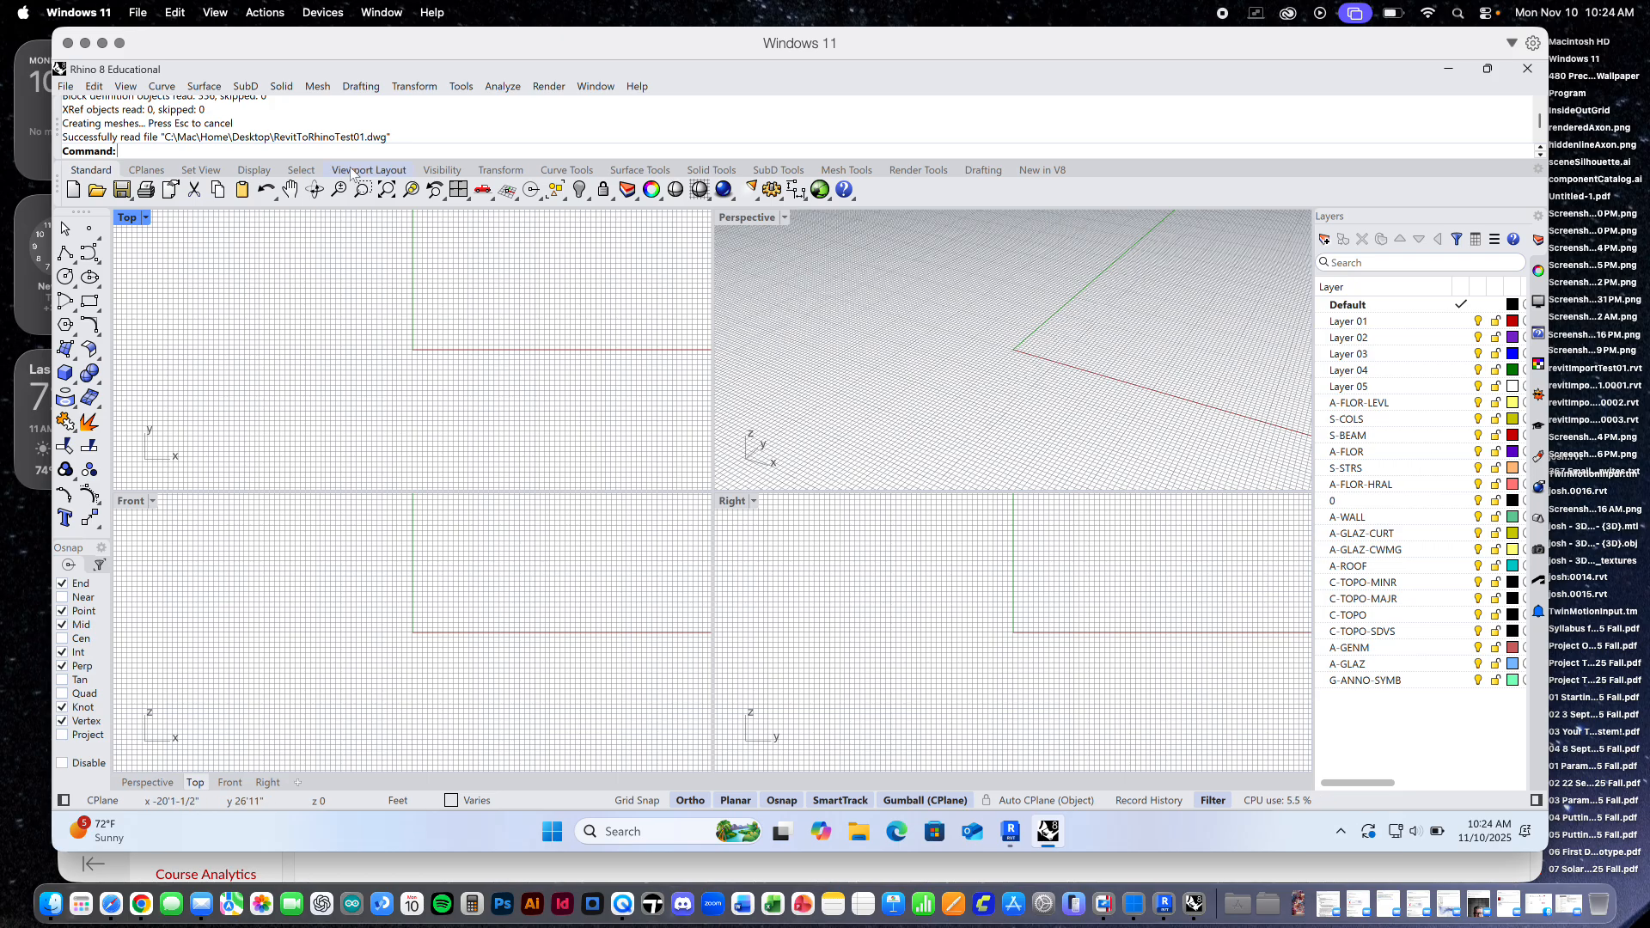
right_click(396, 197)
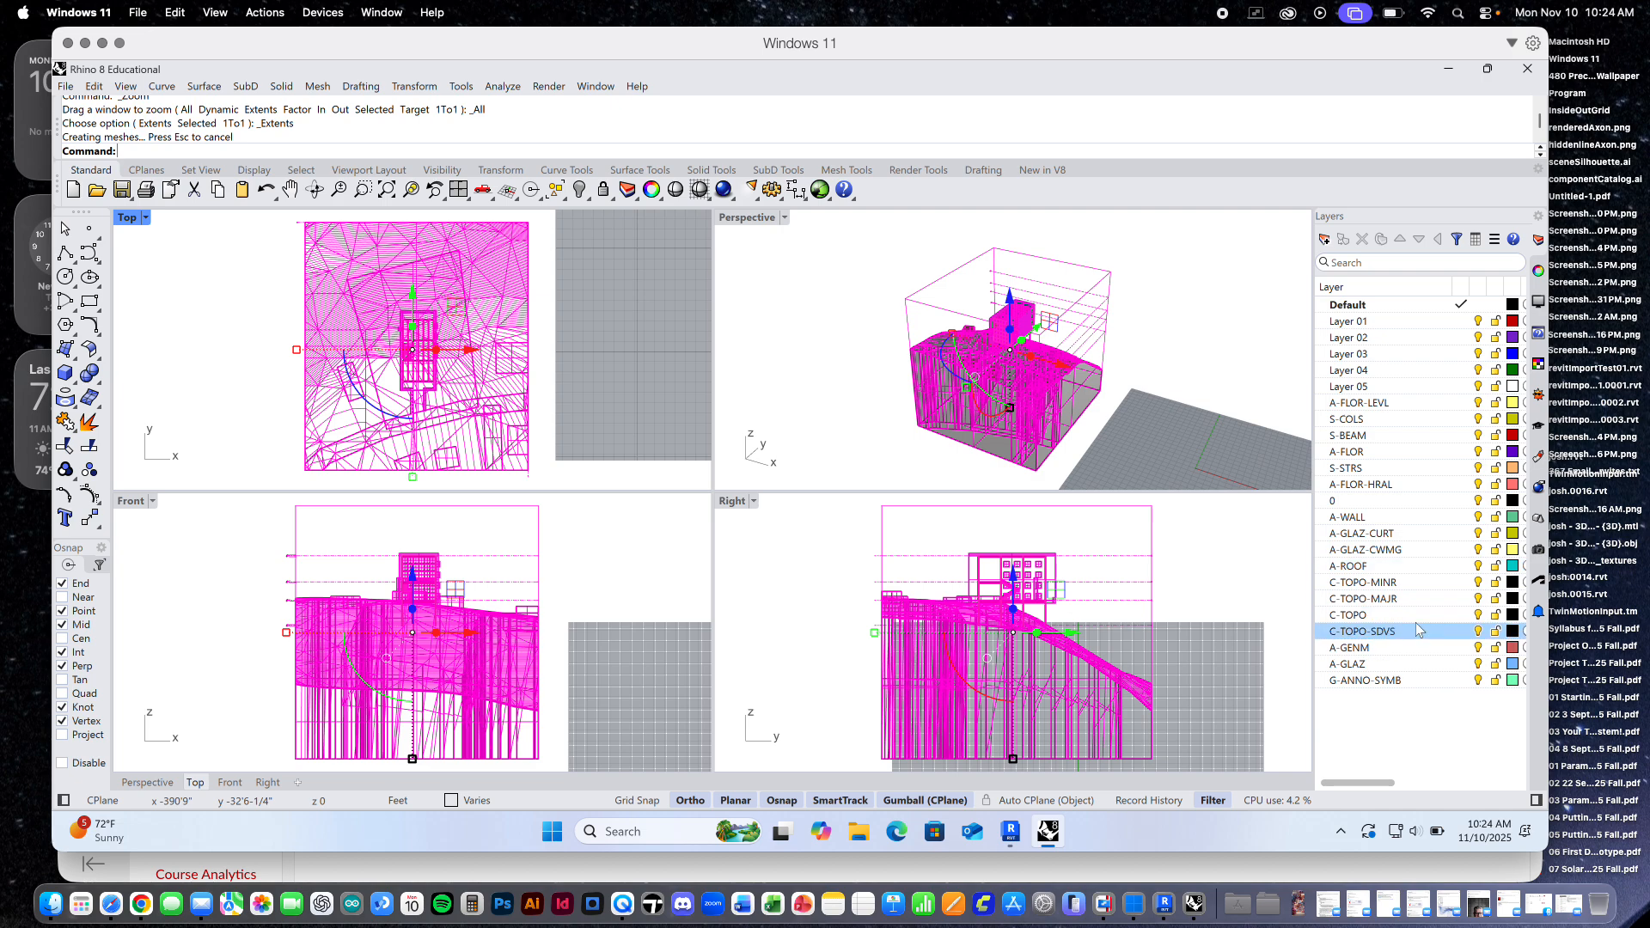
Examine the imported layers, deselect the geometry and inspect the pavilion's front curtain wall and windows in the Perspective view
left_click(1352, 551)
left_click(1356, 518)
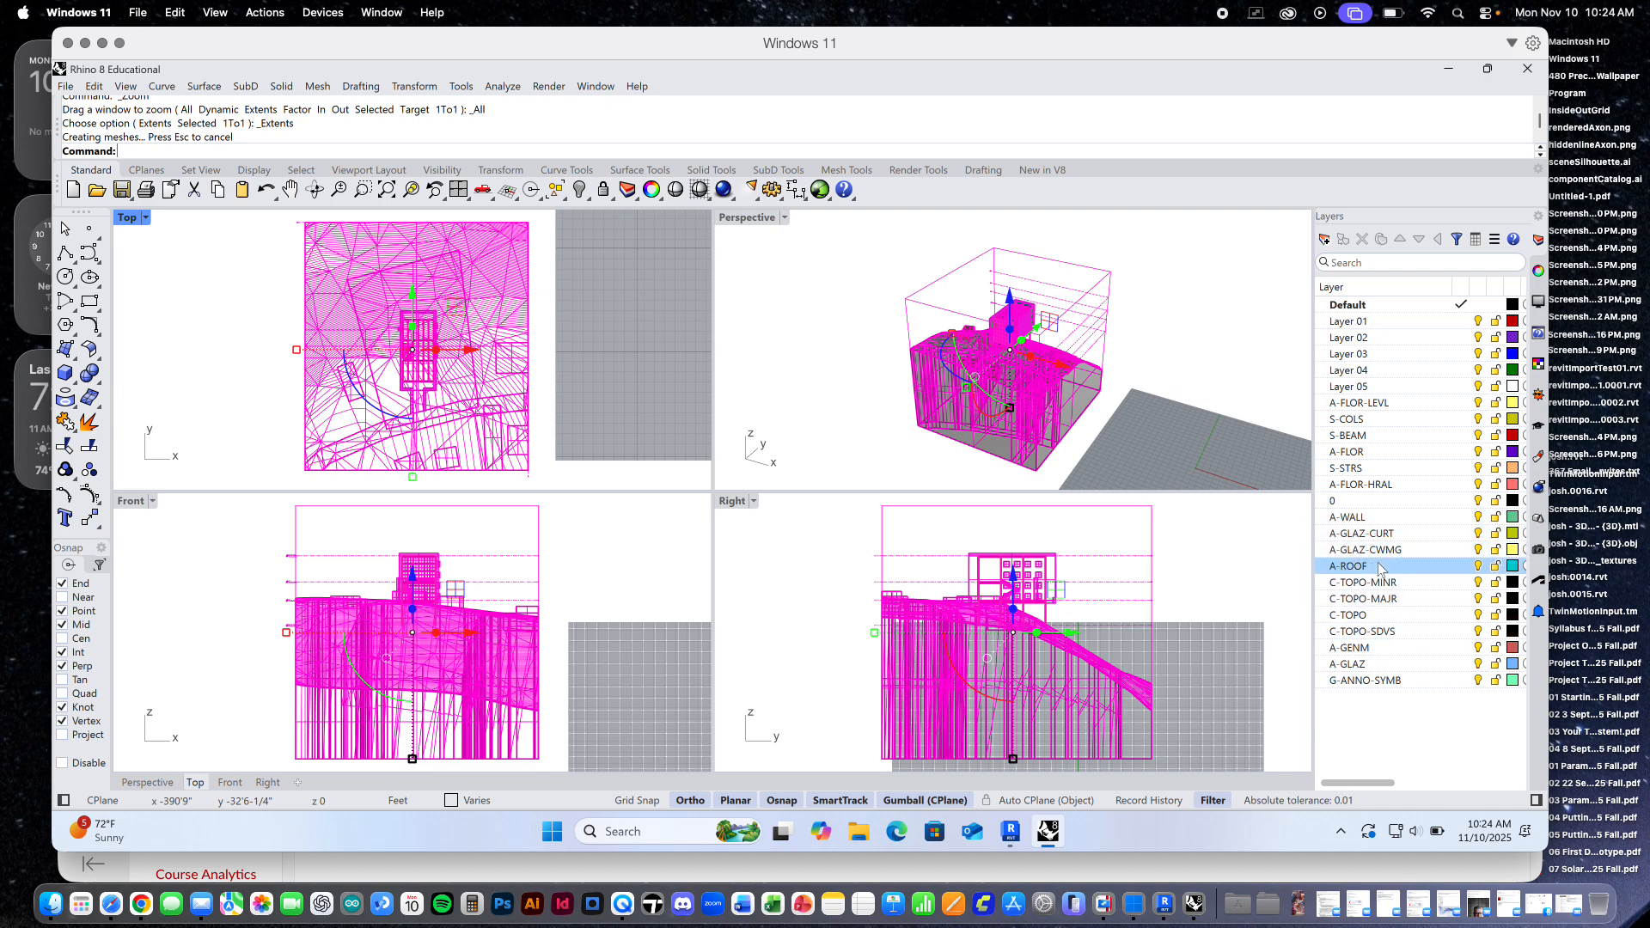
left_click(1375, 600)
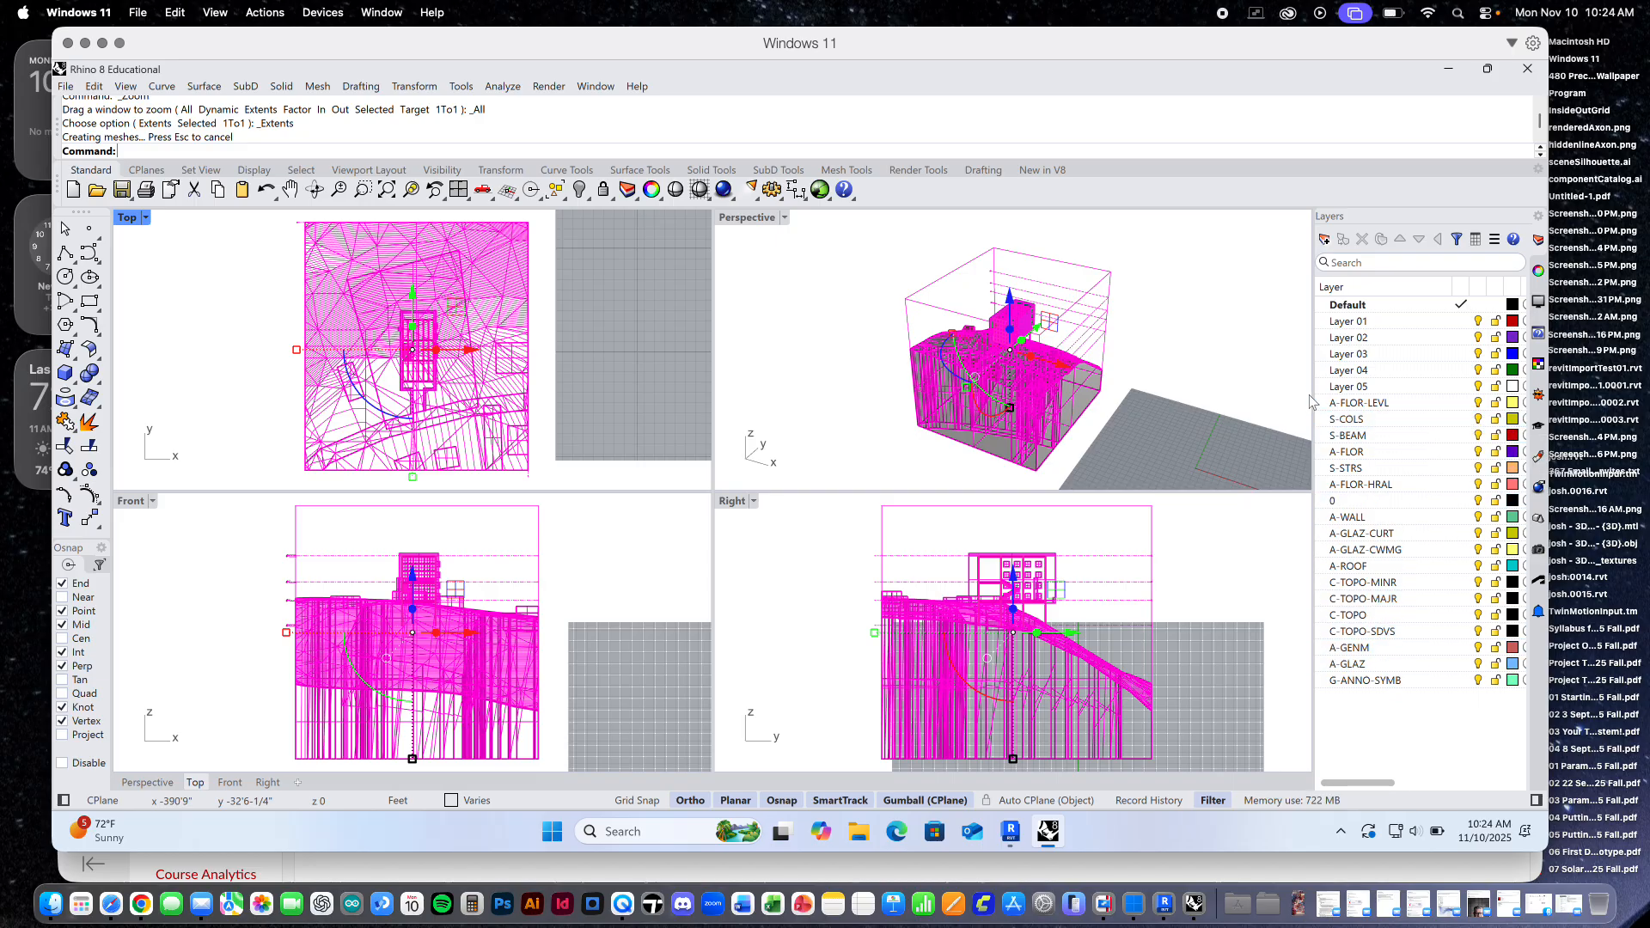
left_click(1155, 366)
right_click_drag(1045, 355, 975, 349)
scroll(975, 351, "up", 10)
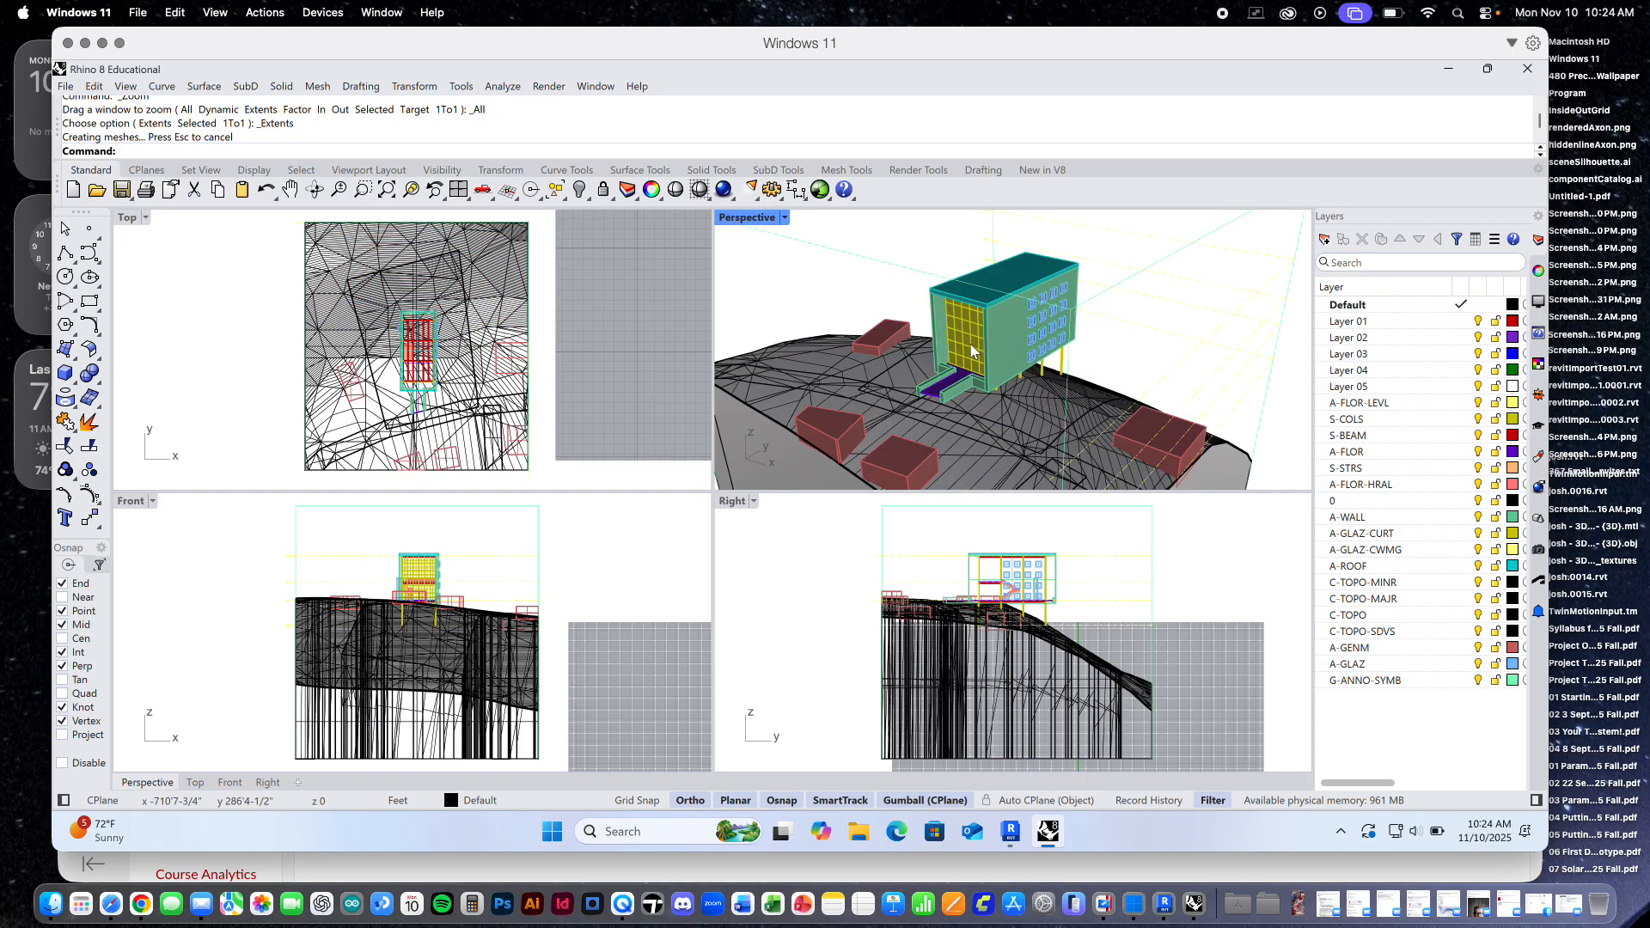
scroll(1021, 363, "down", 10)
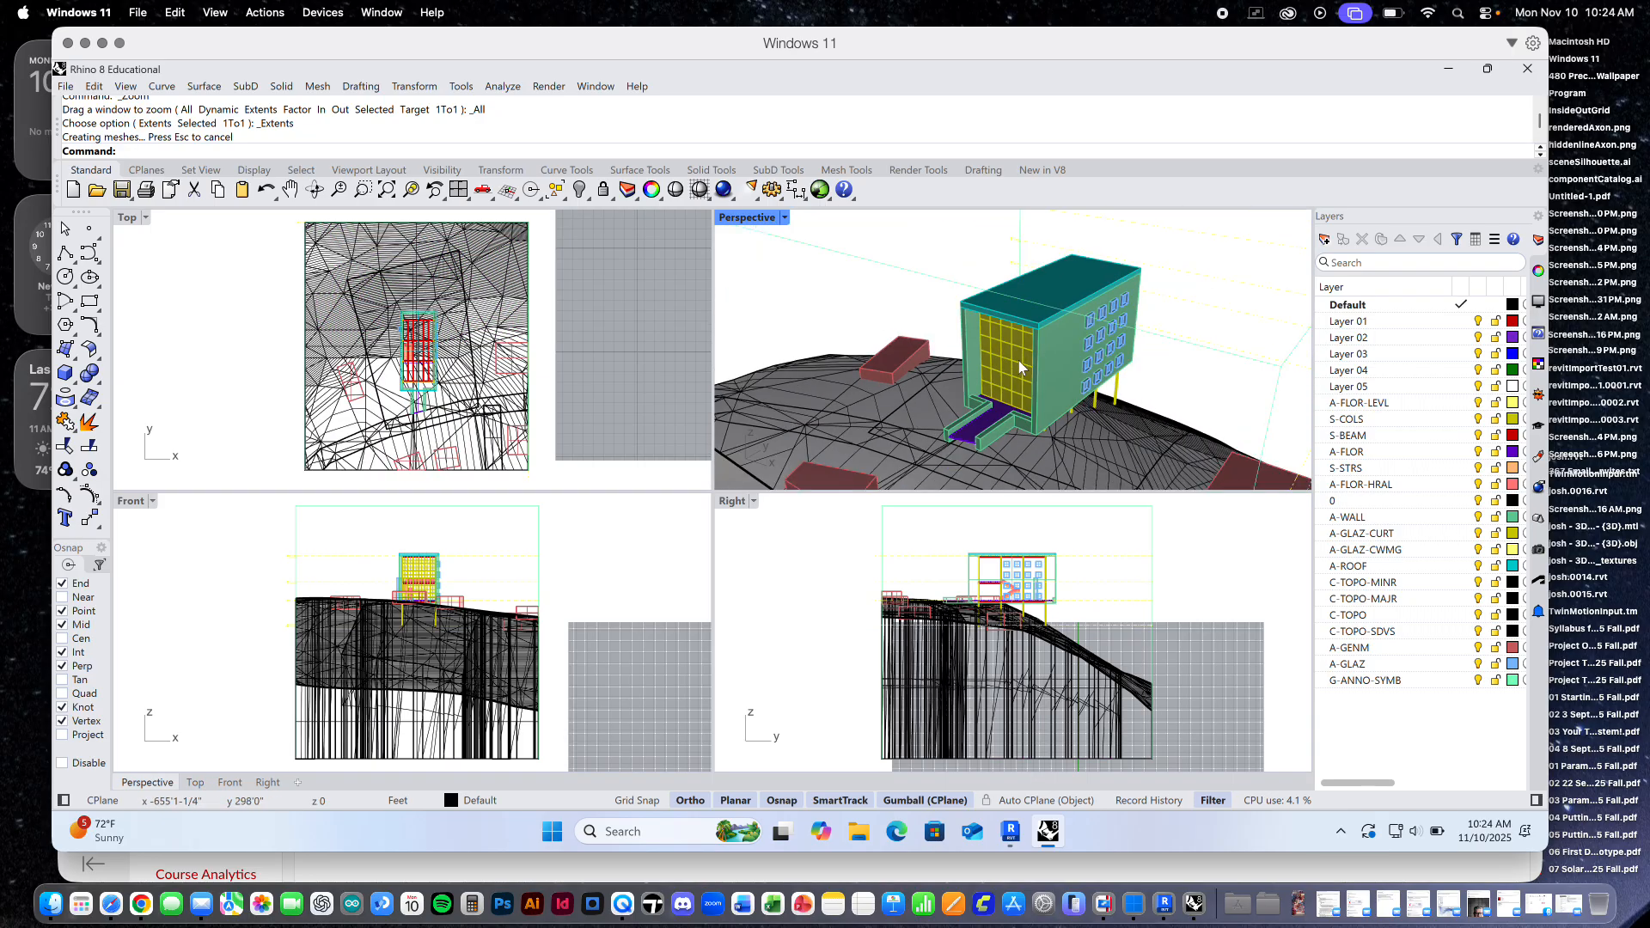
right_click_drag(1018, 359, 966, 338)
scroll(998, 317, "up", 5)
scroll(998, 318, "down", 5)
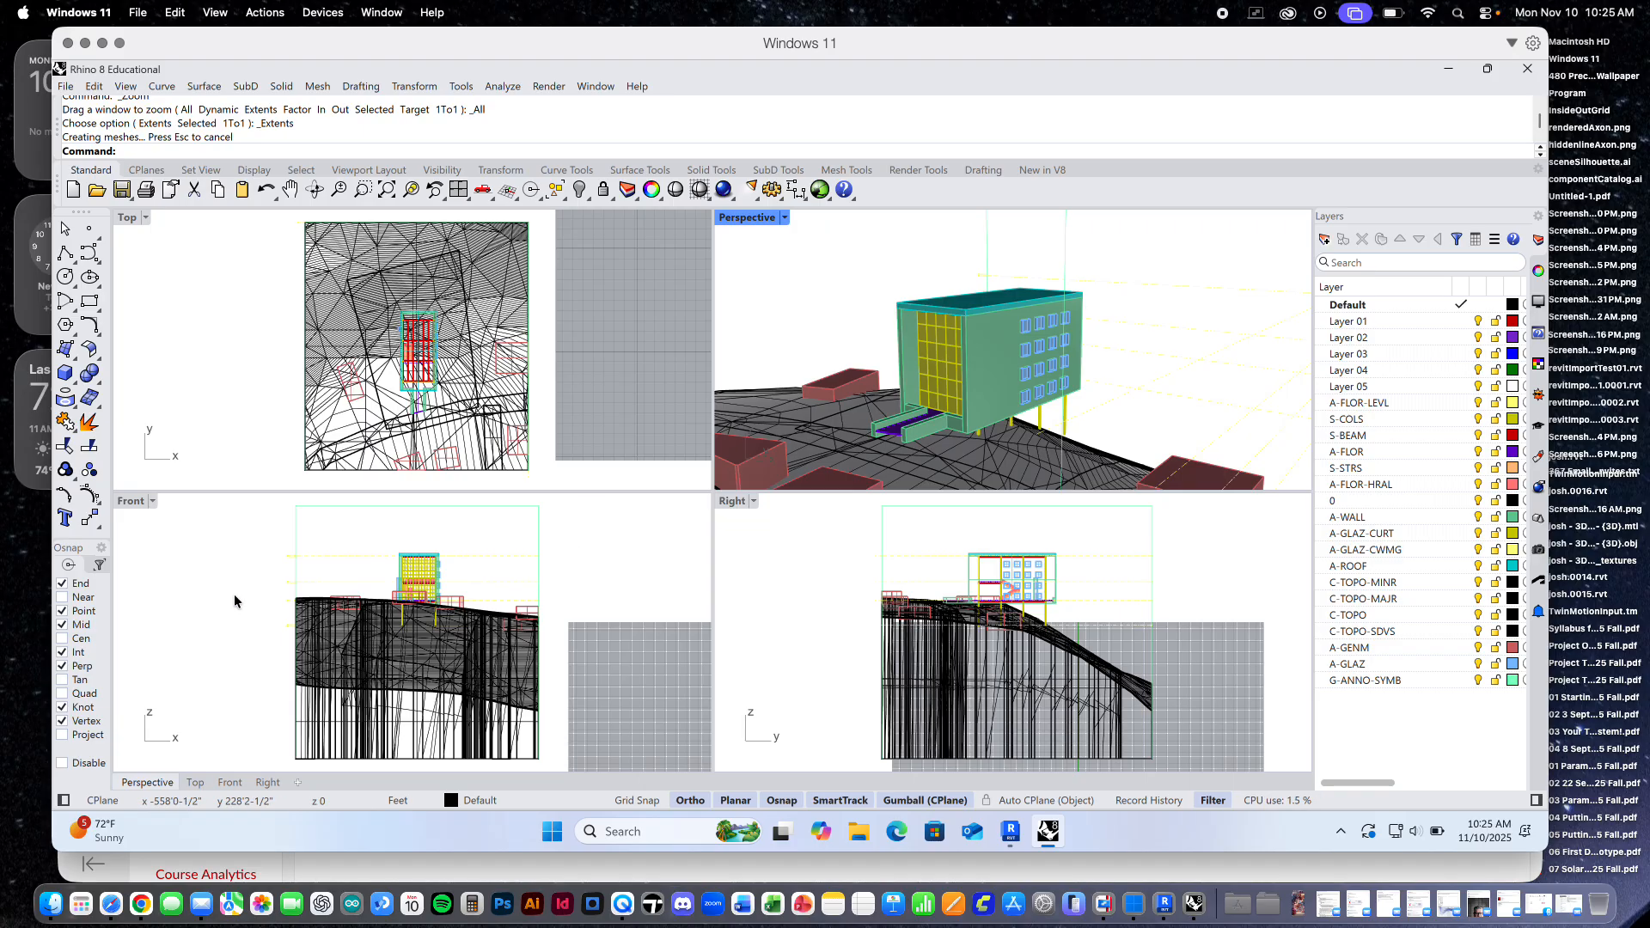
Start a corner-point surface beside the terrain in the Front view with a horizontal base edge of 36'9-1/2"
scroll(197, 588, "up", 5)
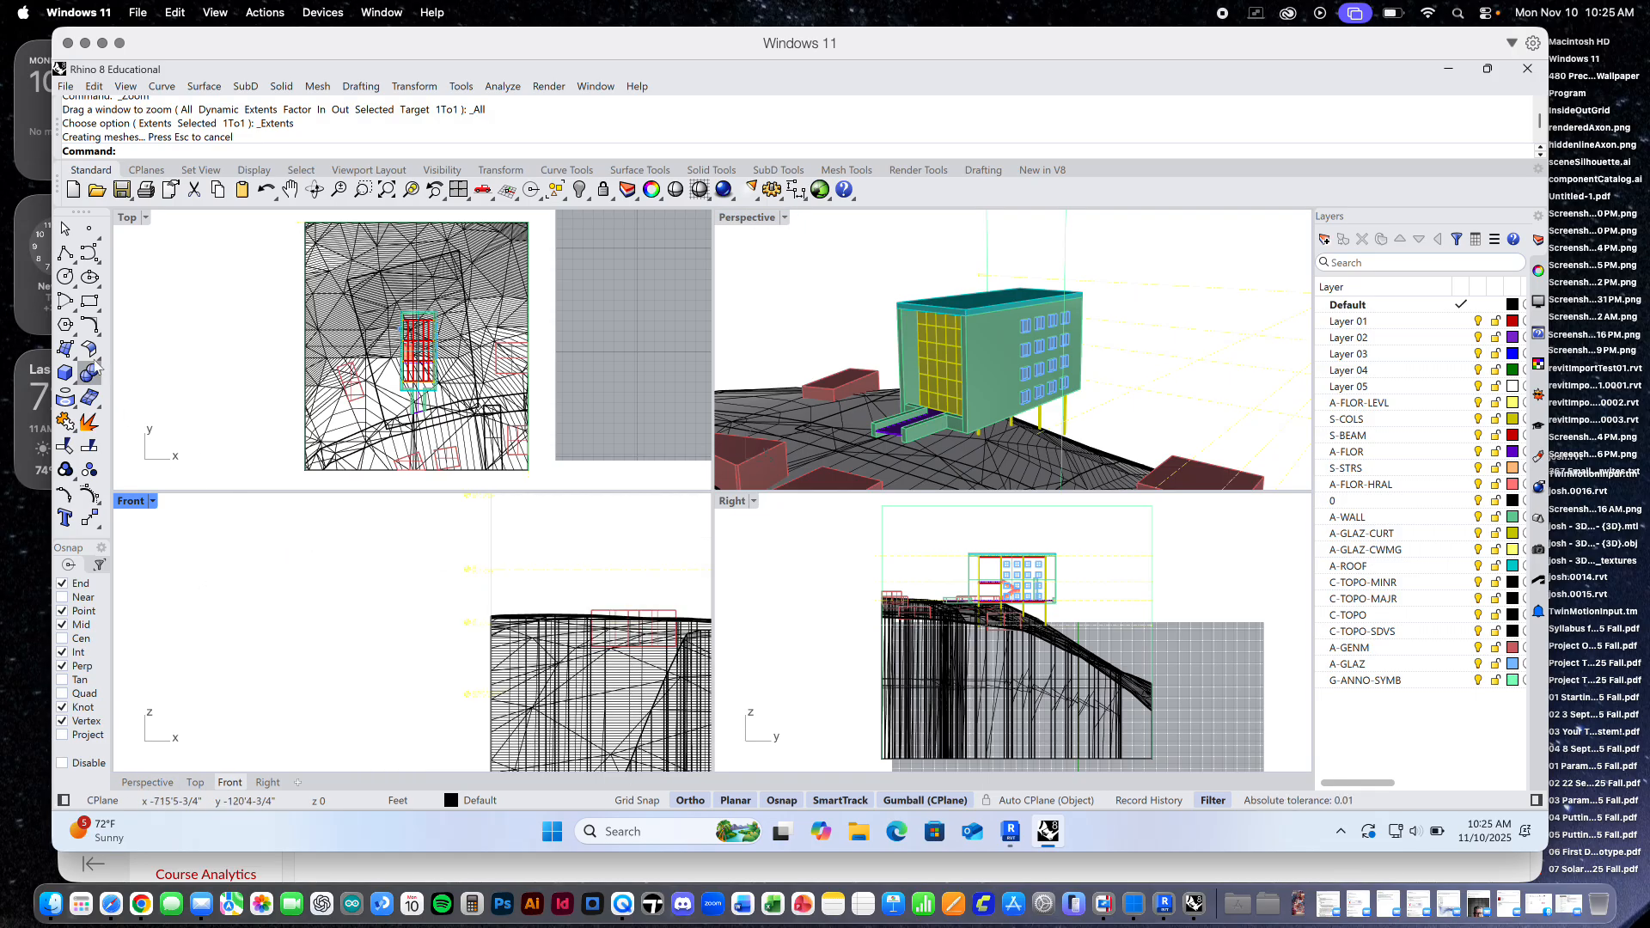
left_click(67, 349)
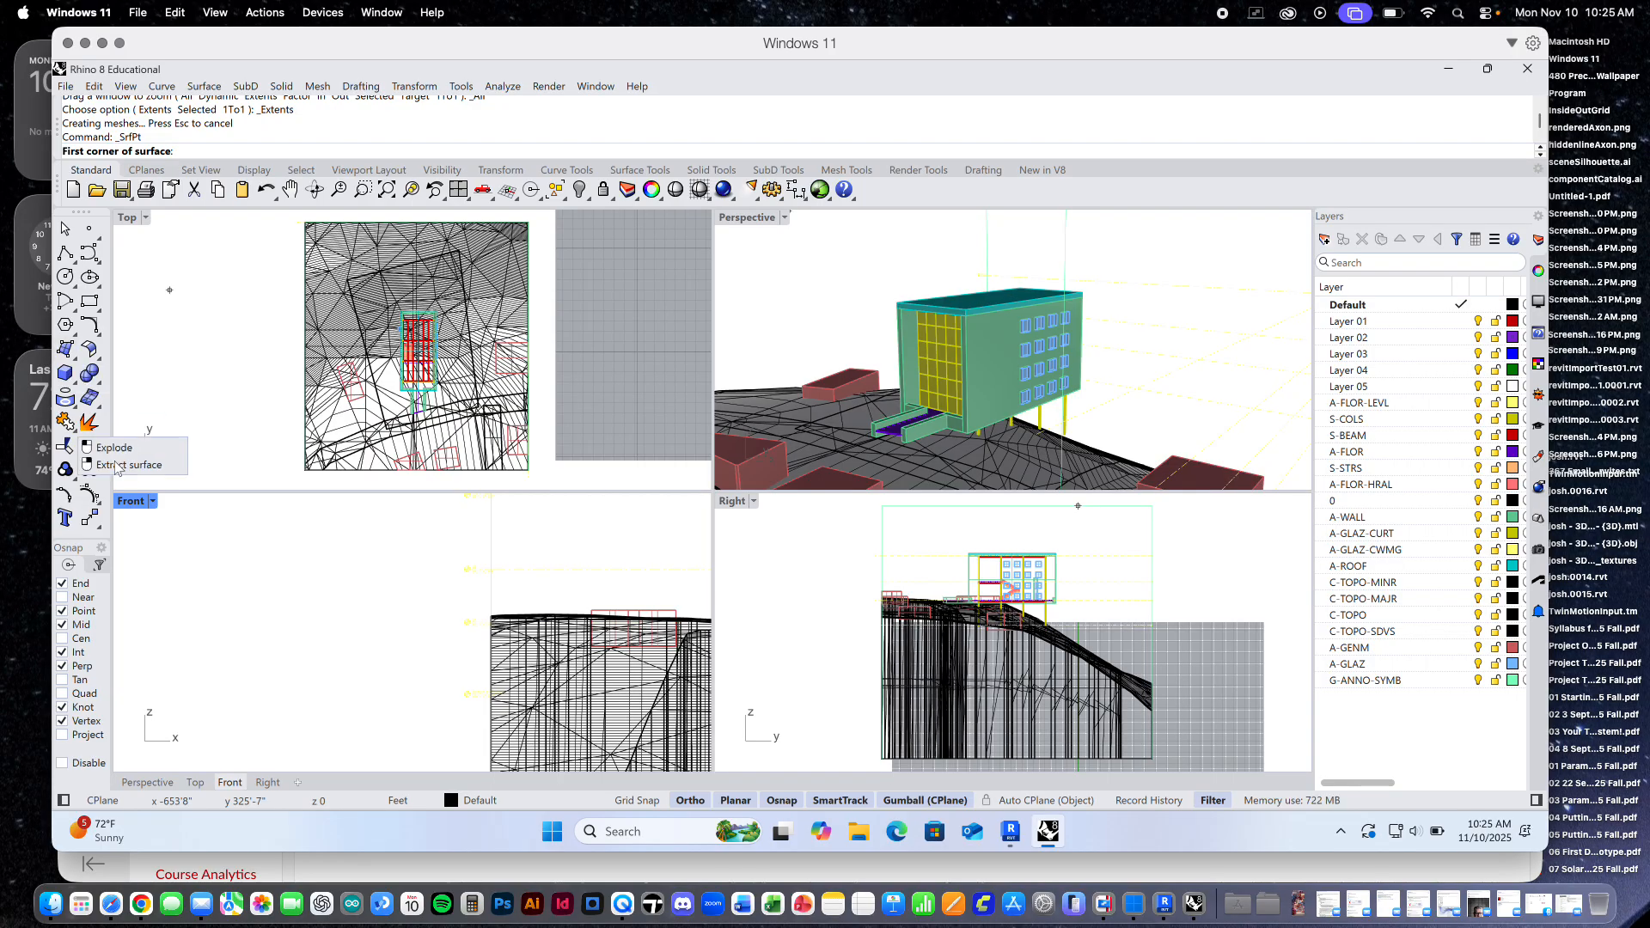
left_click(215, 618)
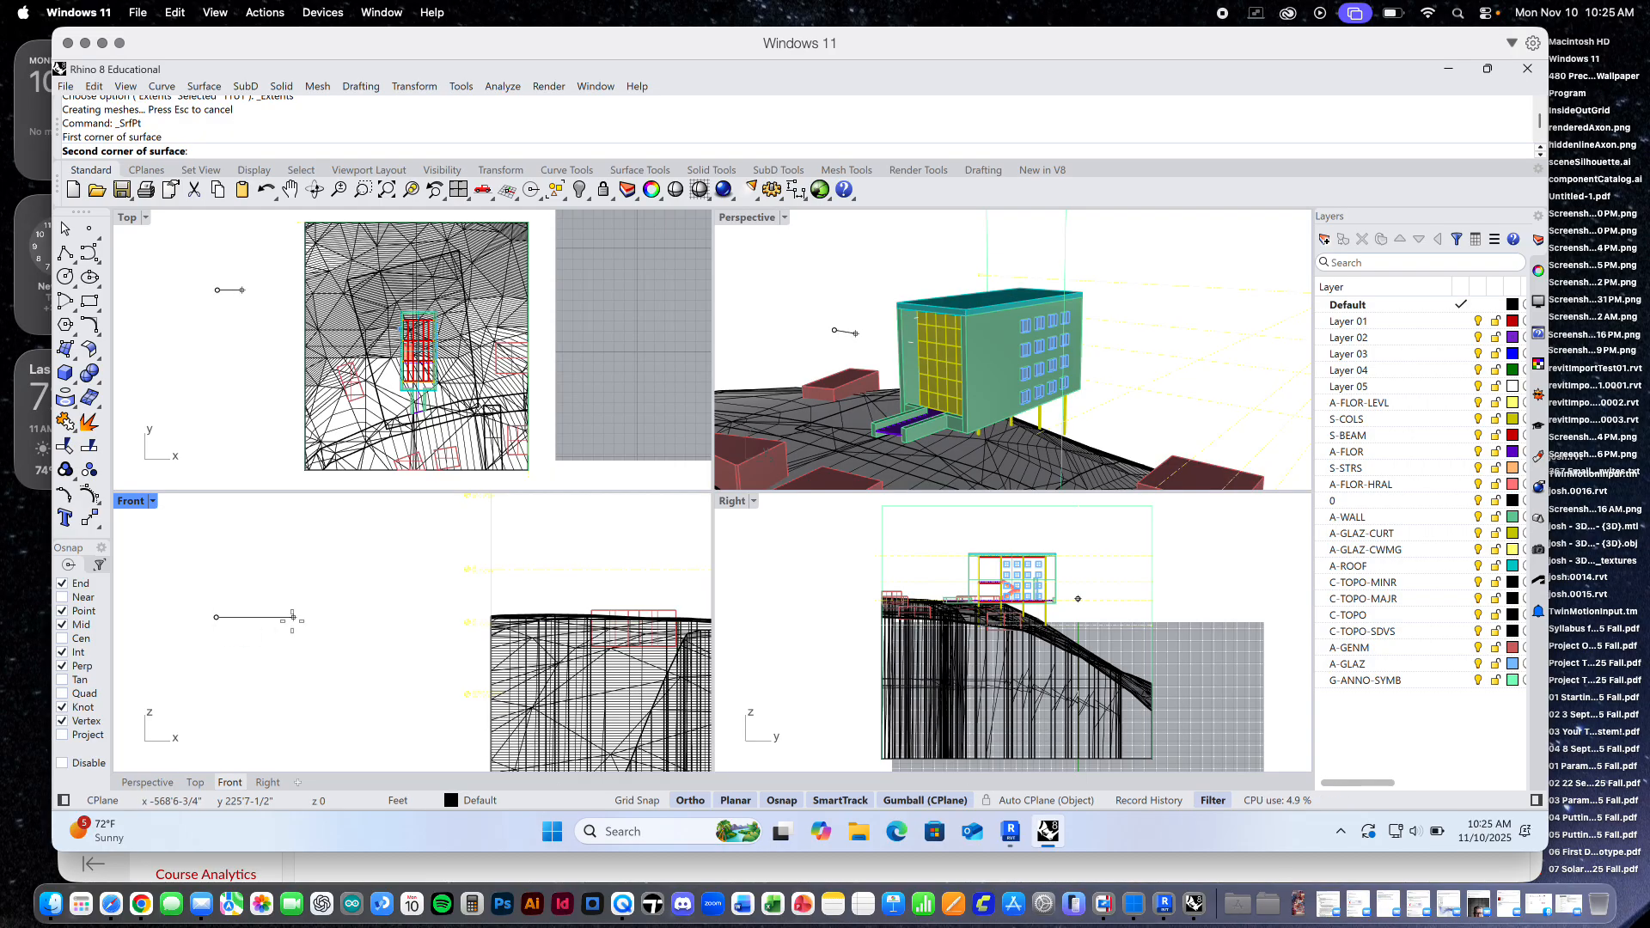
type("36'9-1/2")
key("Return")
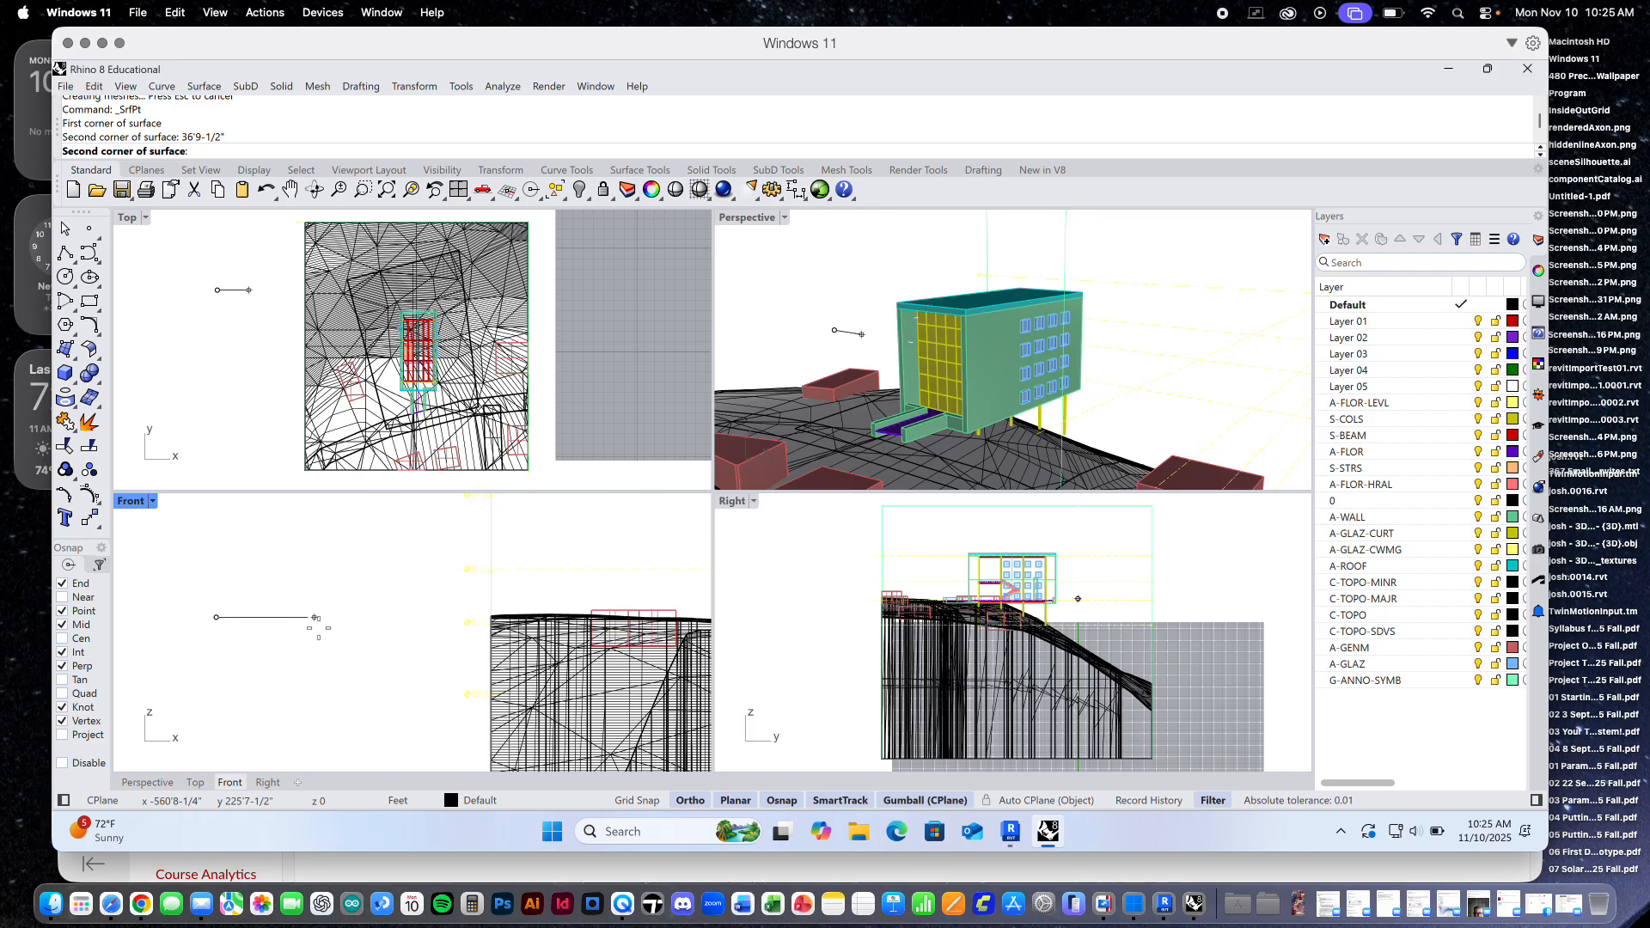
left_click(316, 617)
Complete the corner-point surface in the Front view with a 48' vertical edge and a 36'9-1/2" top edge
scroll(323, 573, "down", 5)
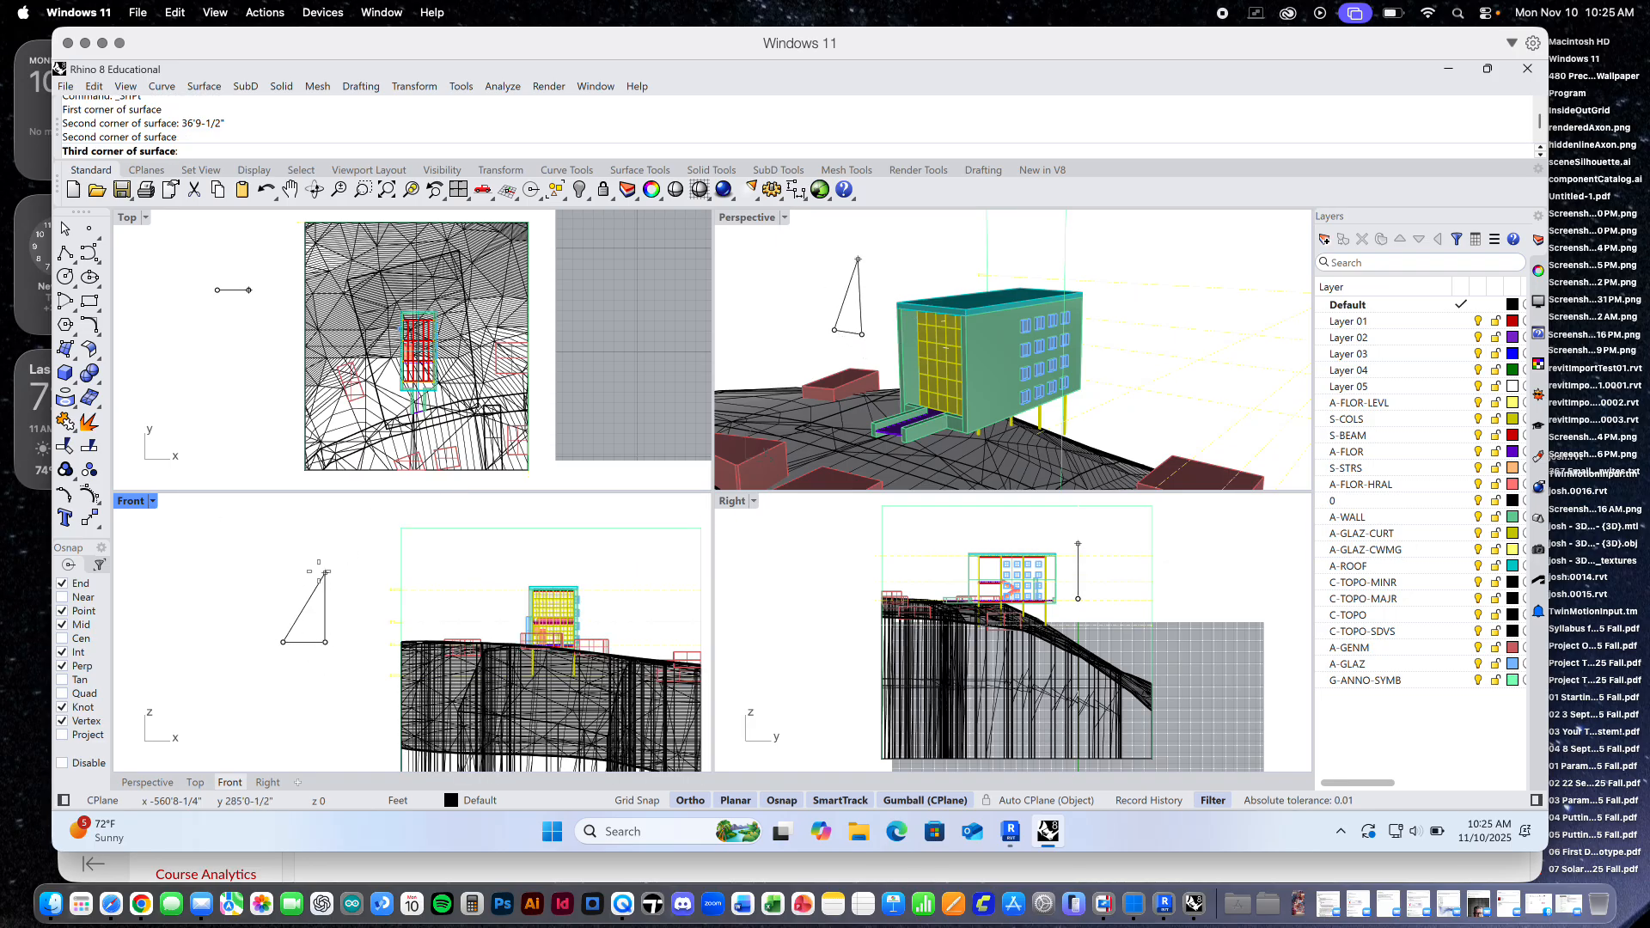
type("48")
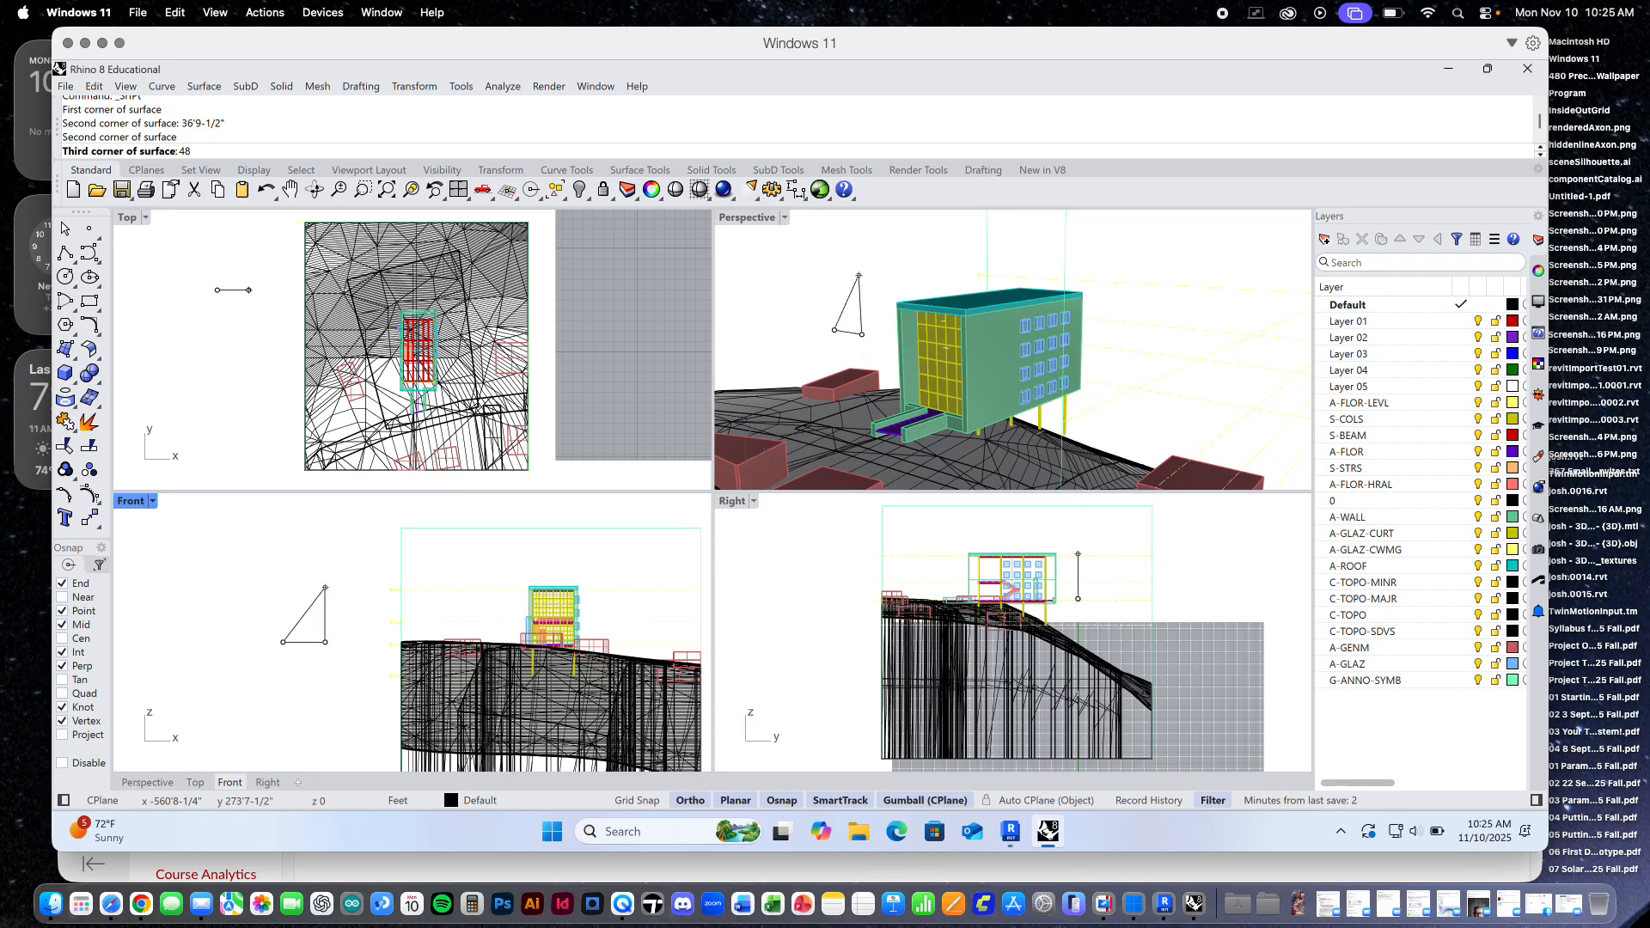
key("Return")
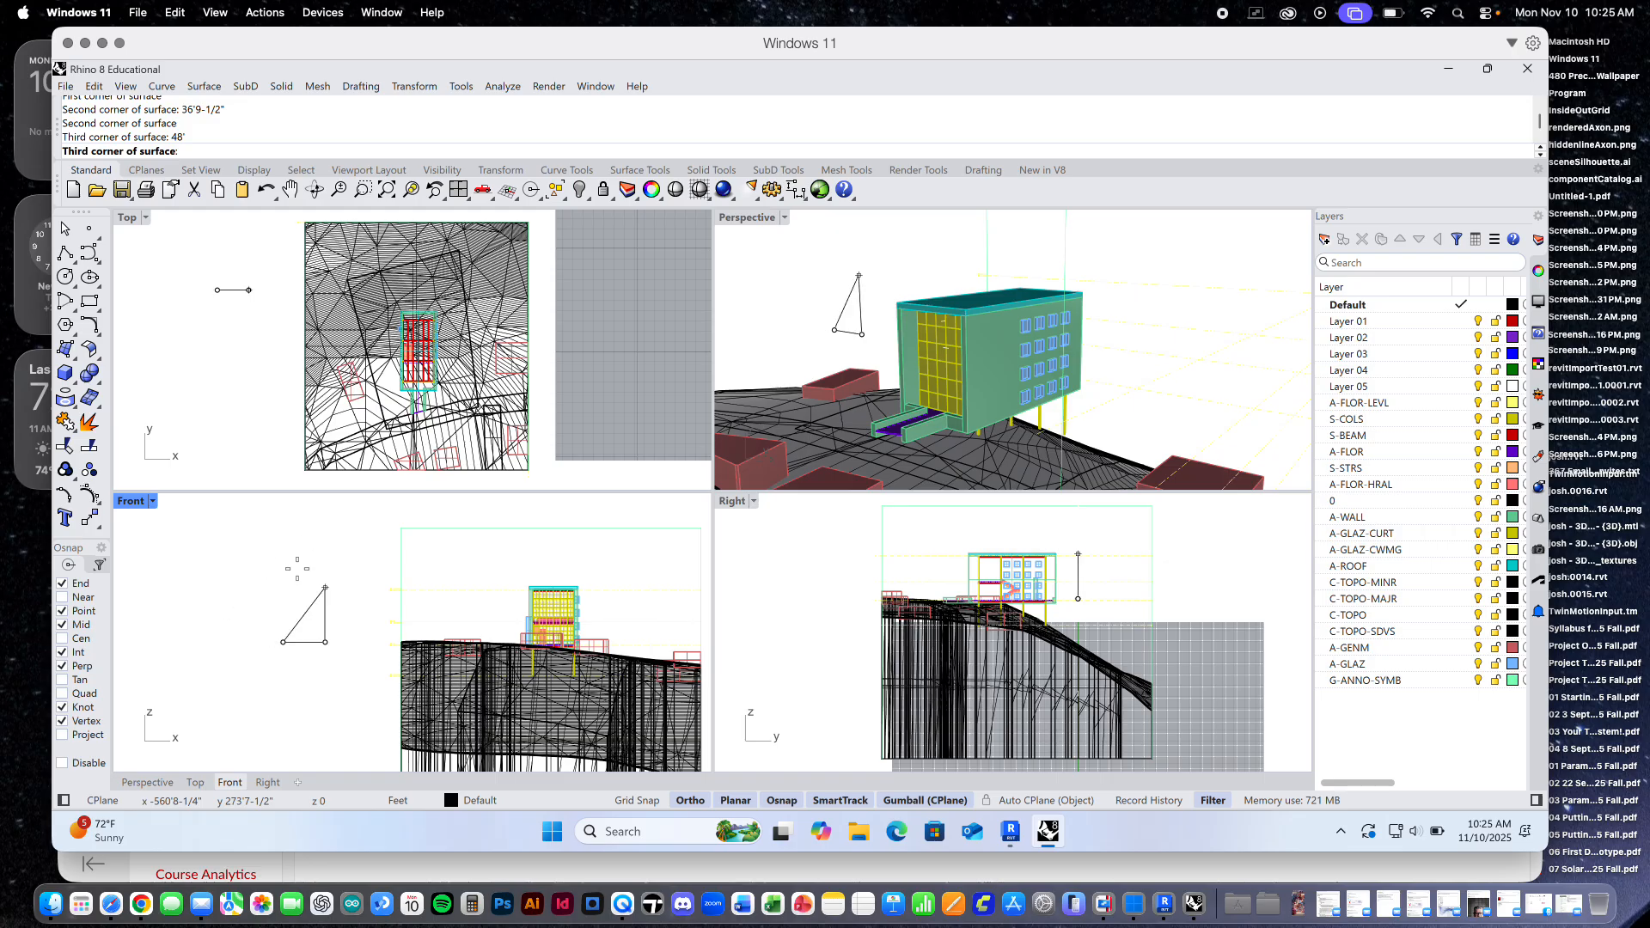
left_click(318, 575)
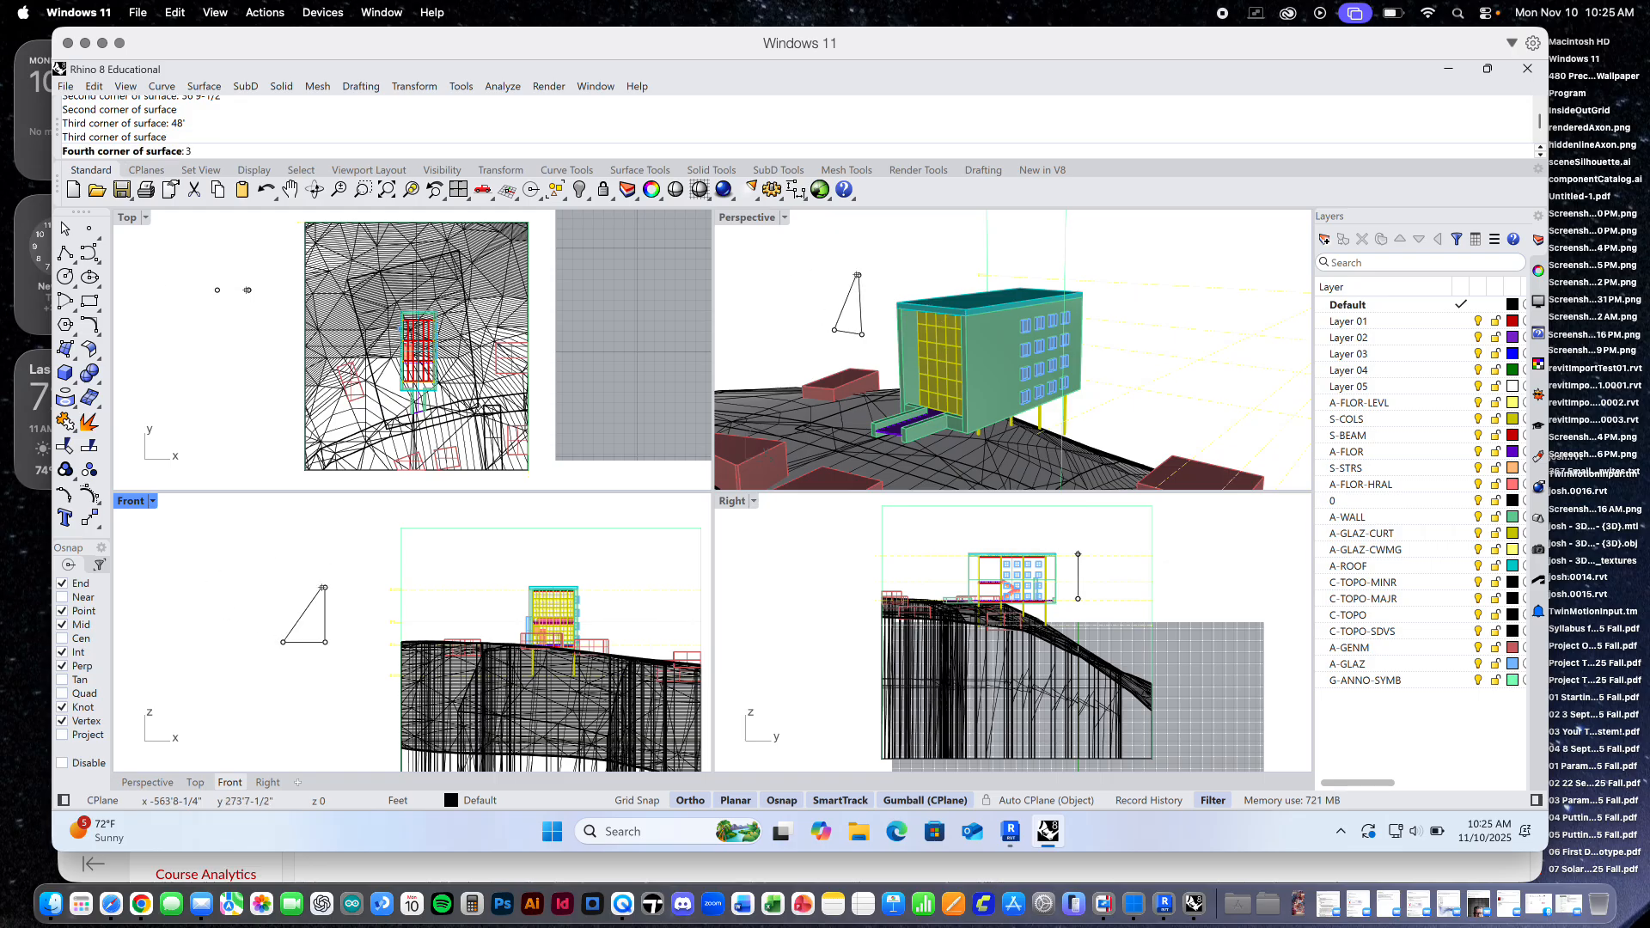
type("36")
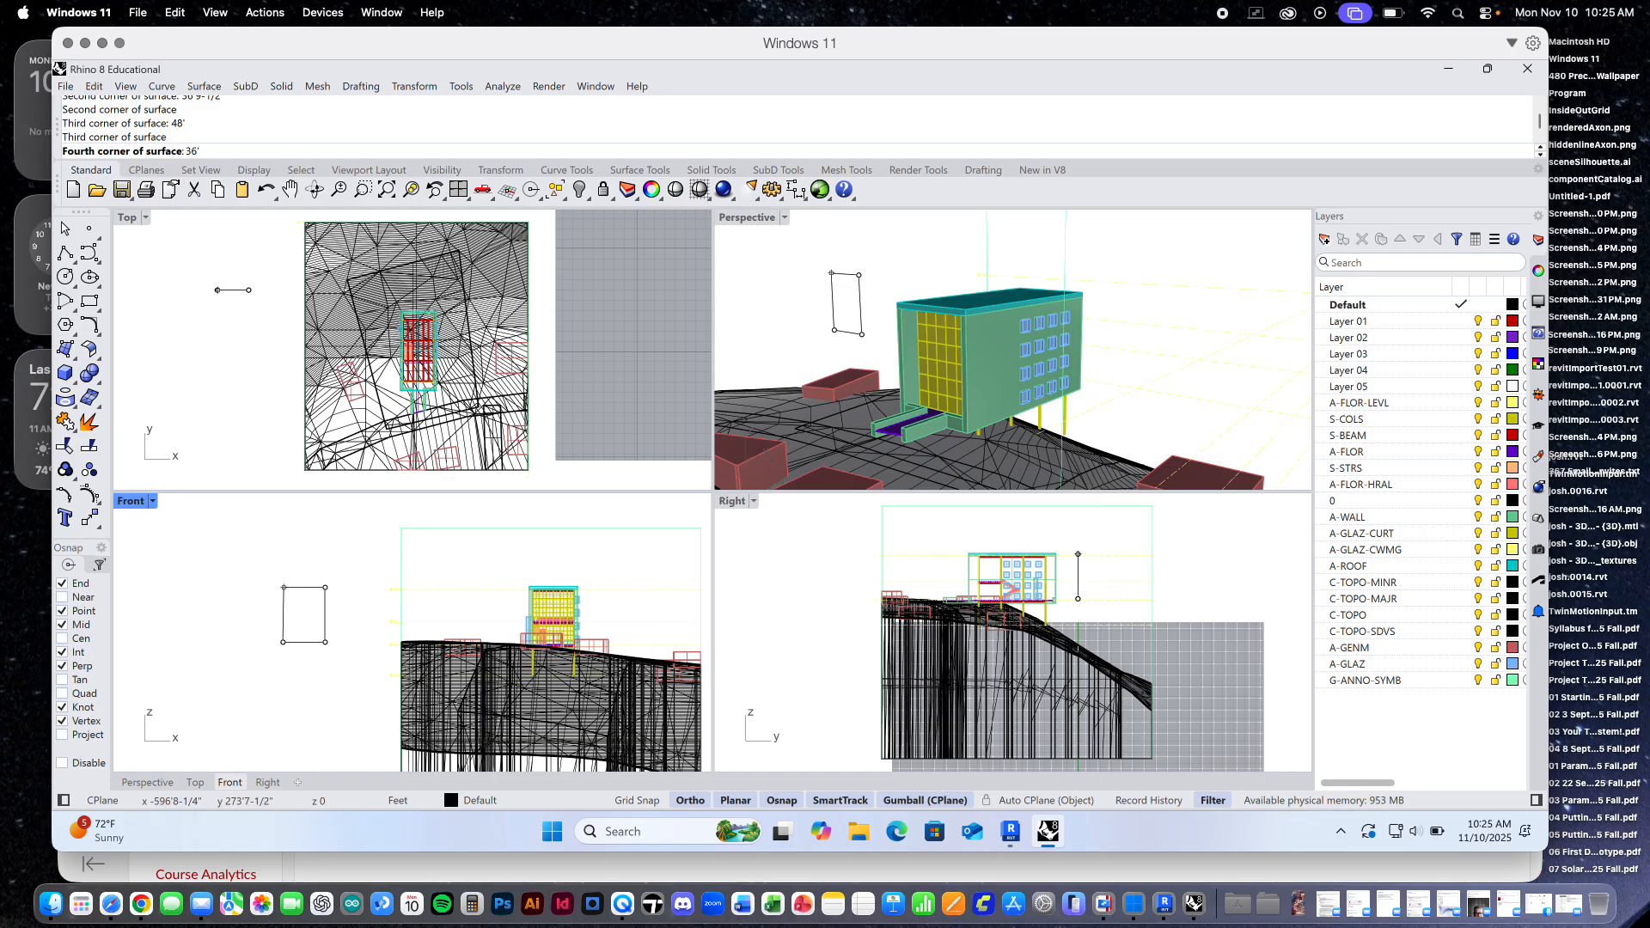
type("'9-1/2\"")
key("Return")
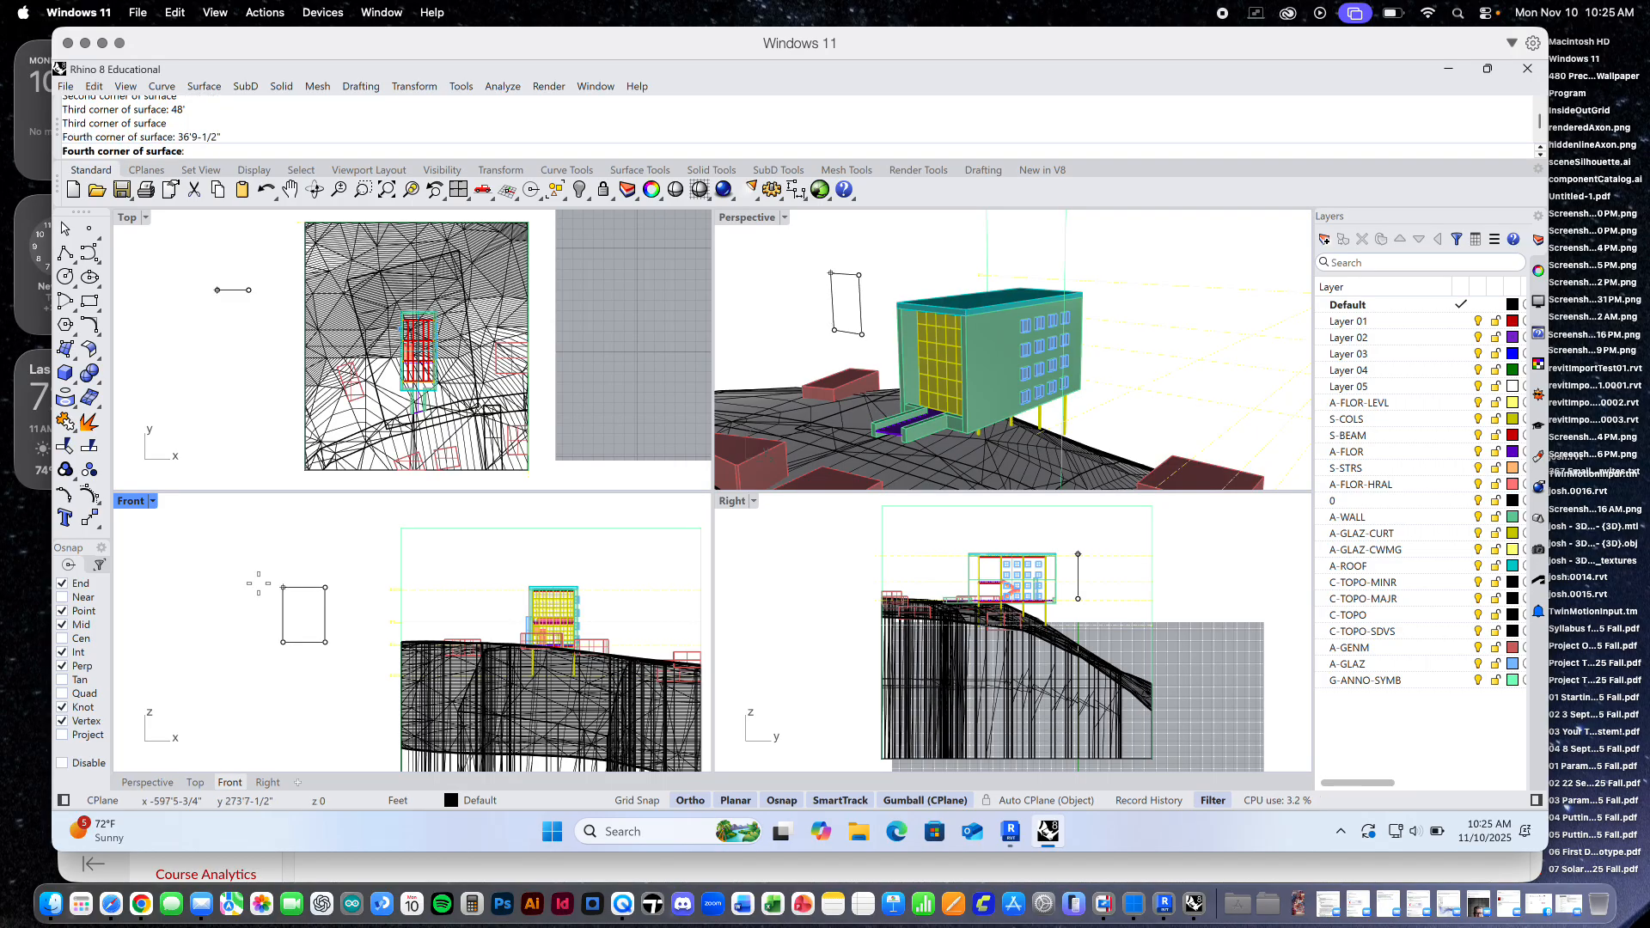
left_click(259, 583)
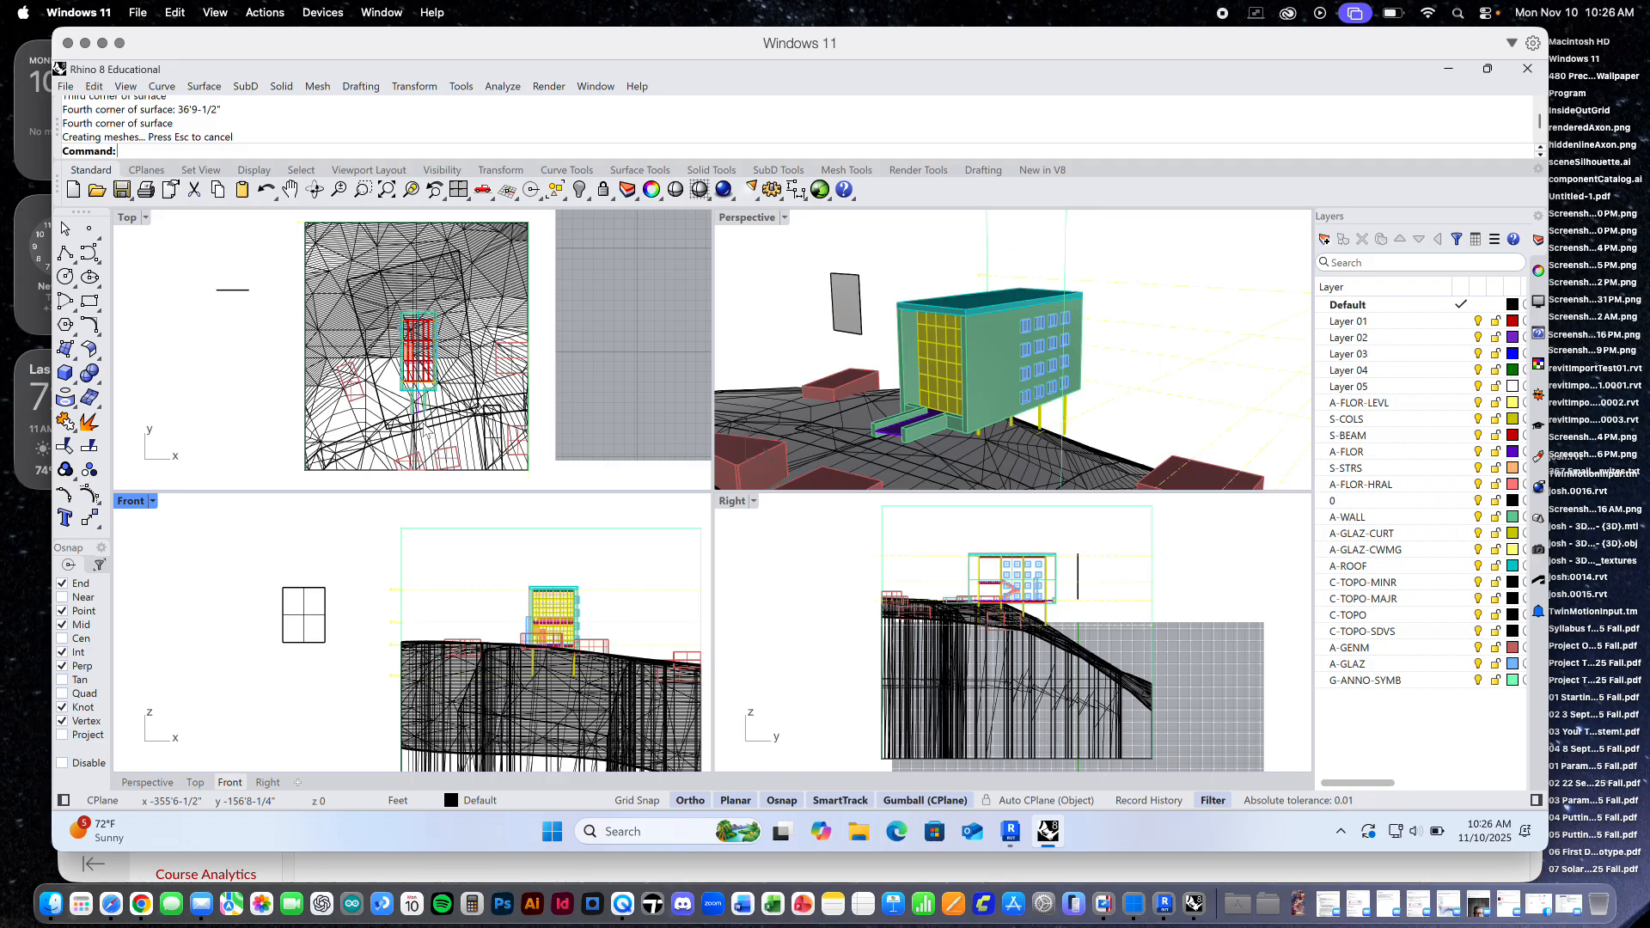
Move the surface by its upper-left corner onto the upper-left corner of the pavilion's front curtain wall
left_click(849, 297)
scroll(866, 275, "up", 2)
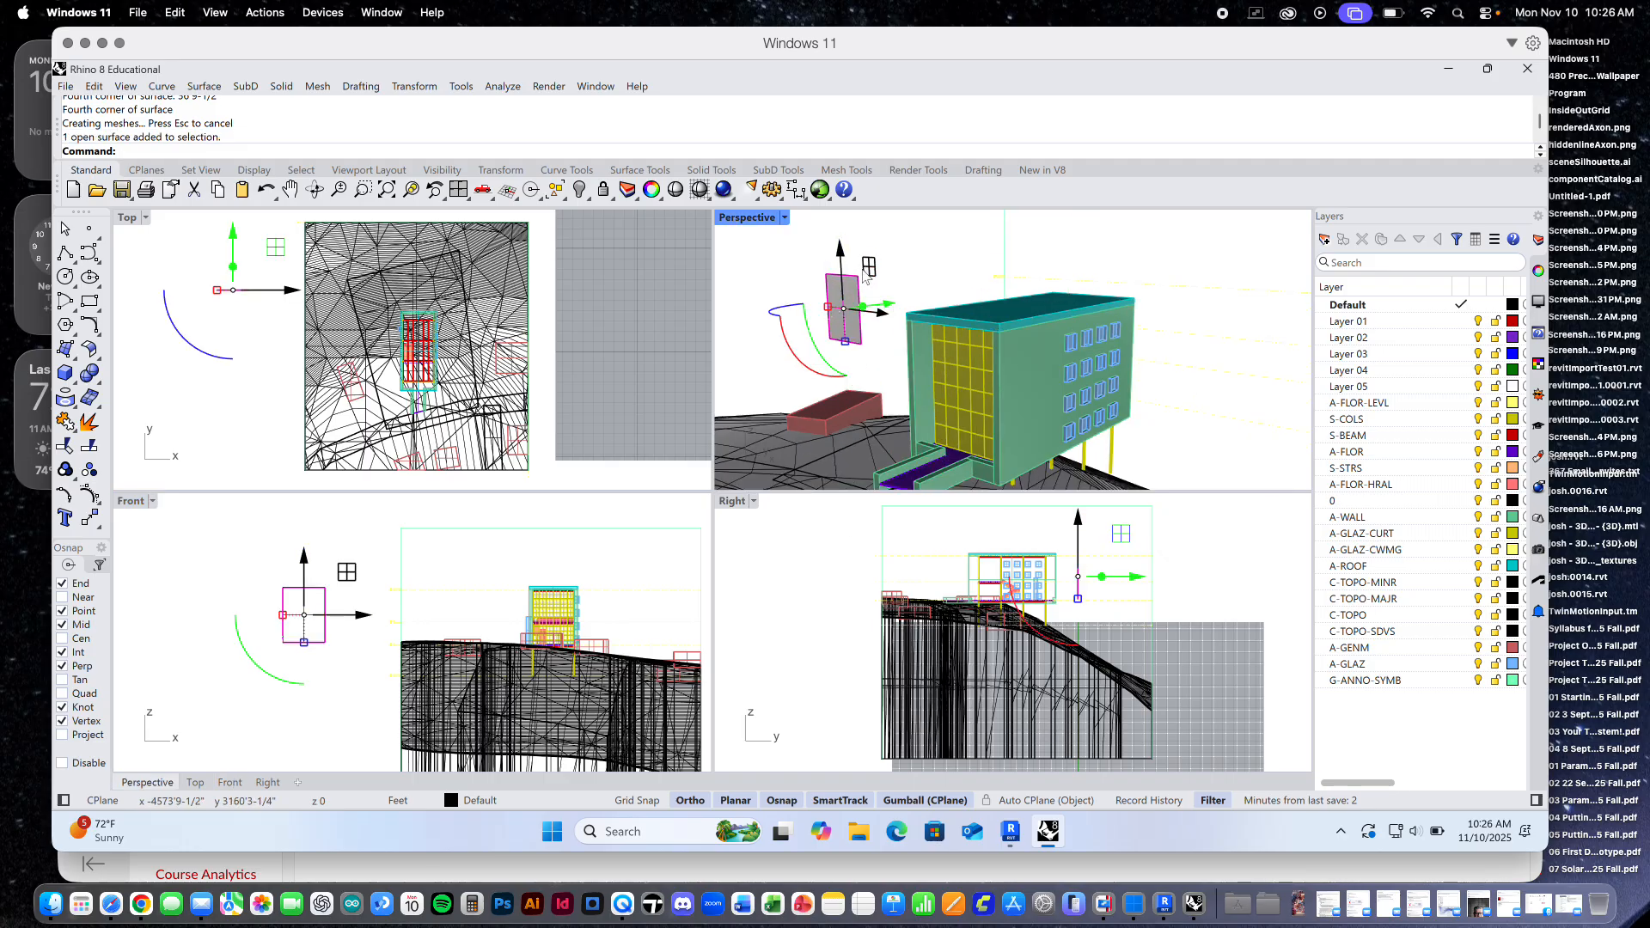
scroll(865, 275, "up", 1)
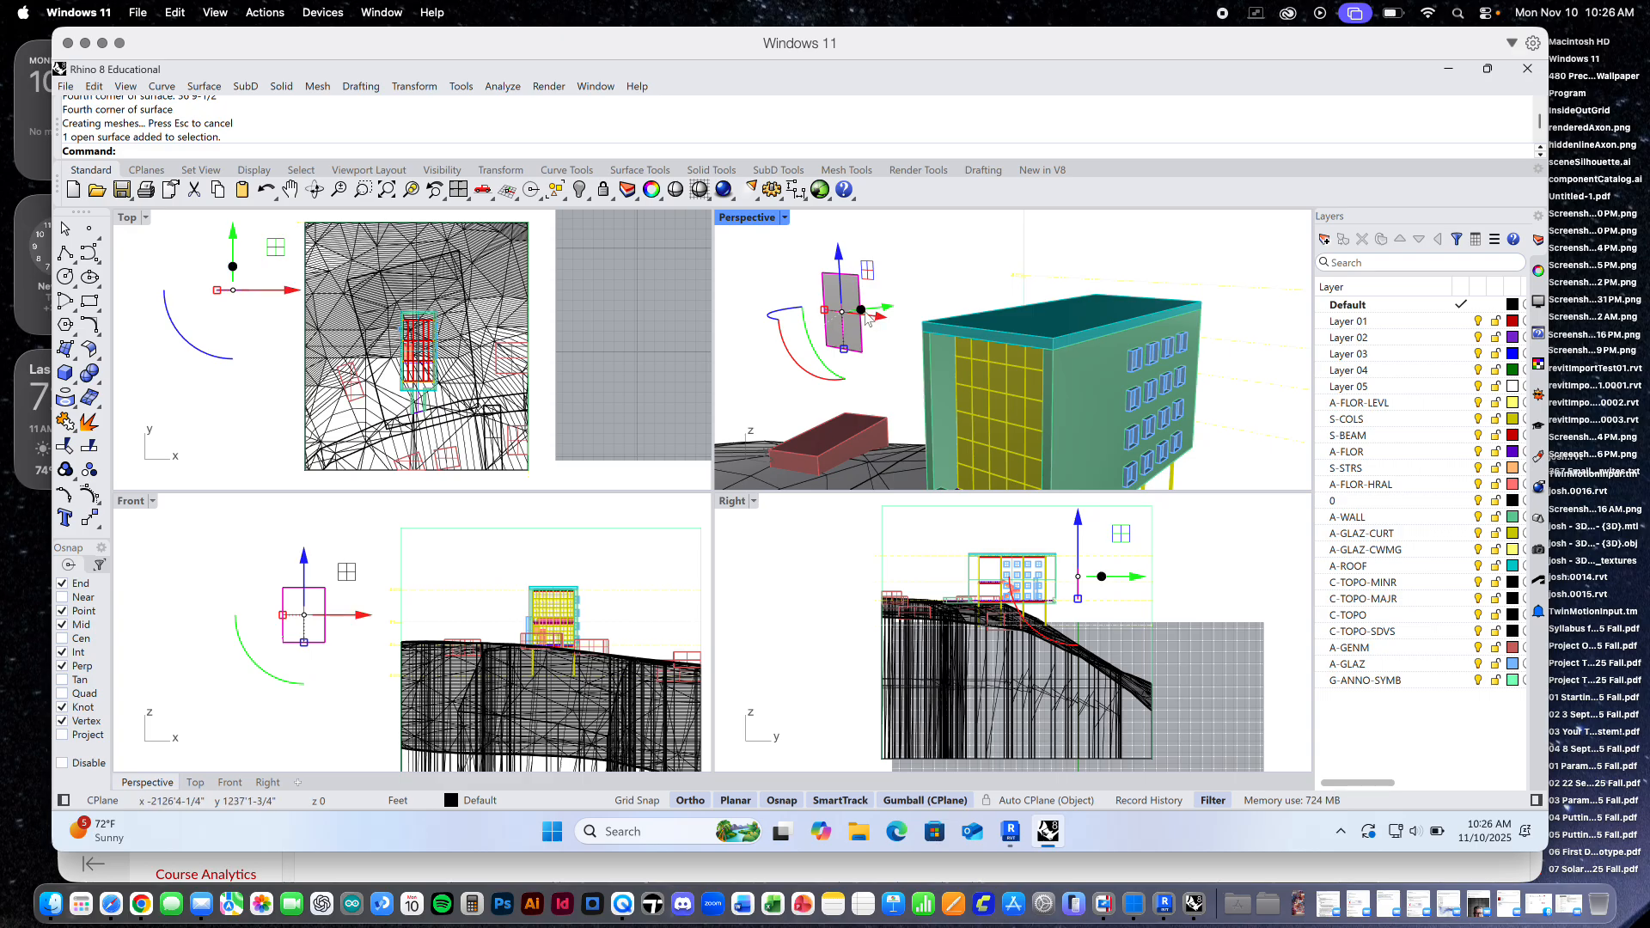
scroll(868, 320, "up", 1)
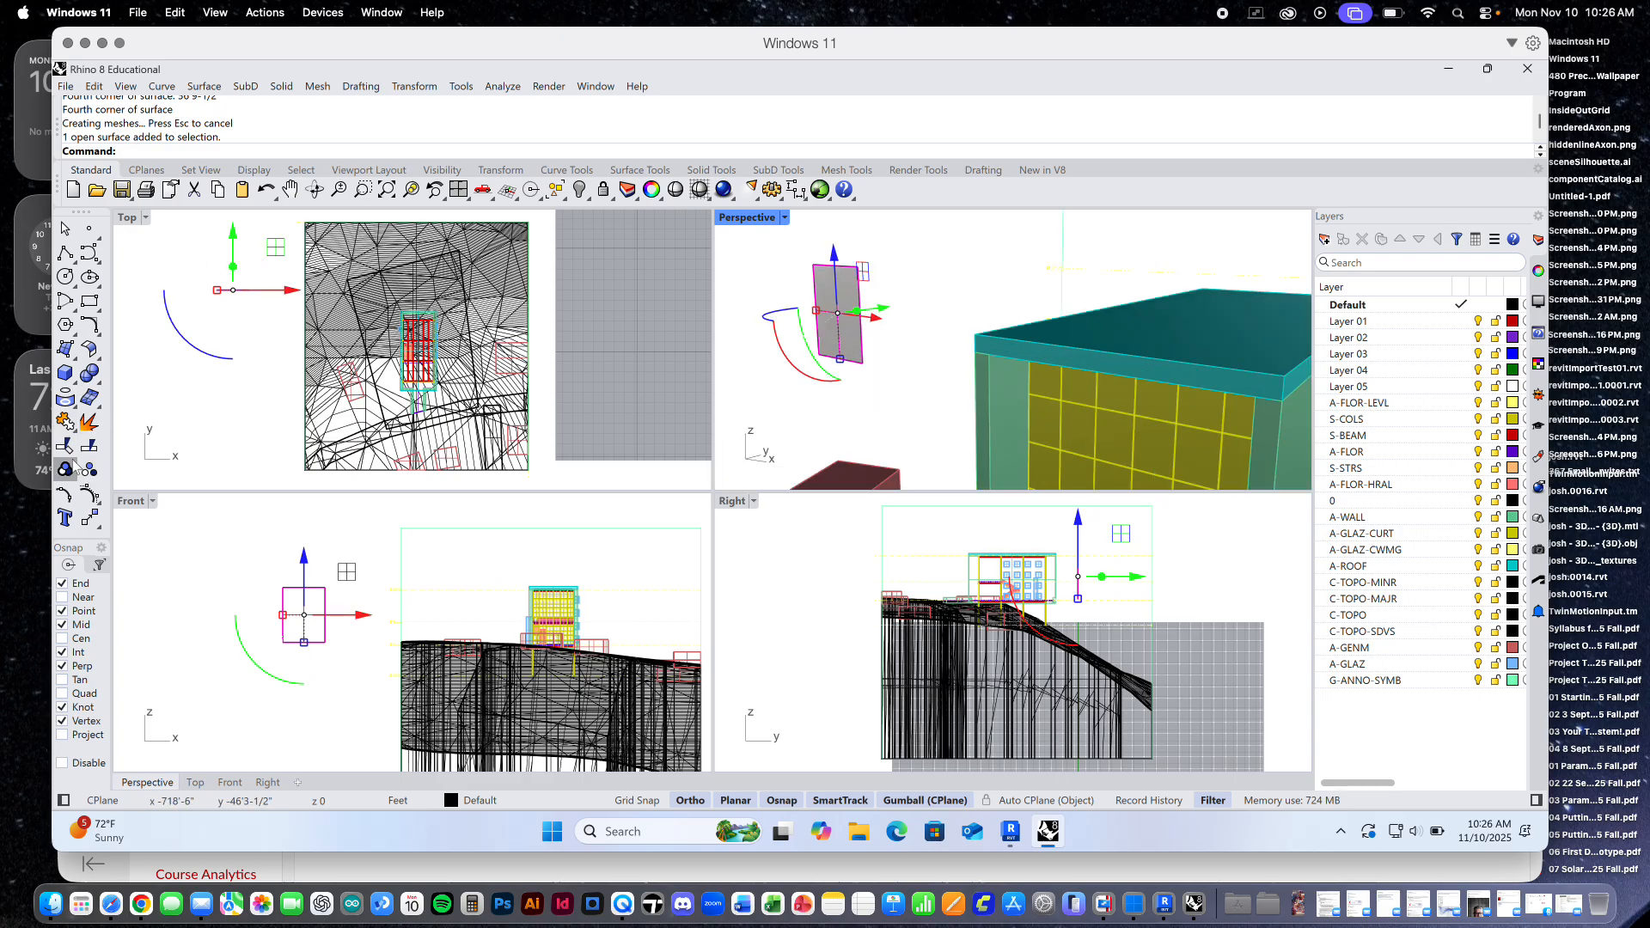
left_click(89, 518)
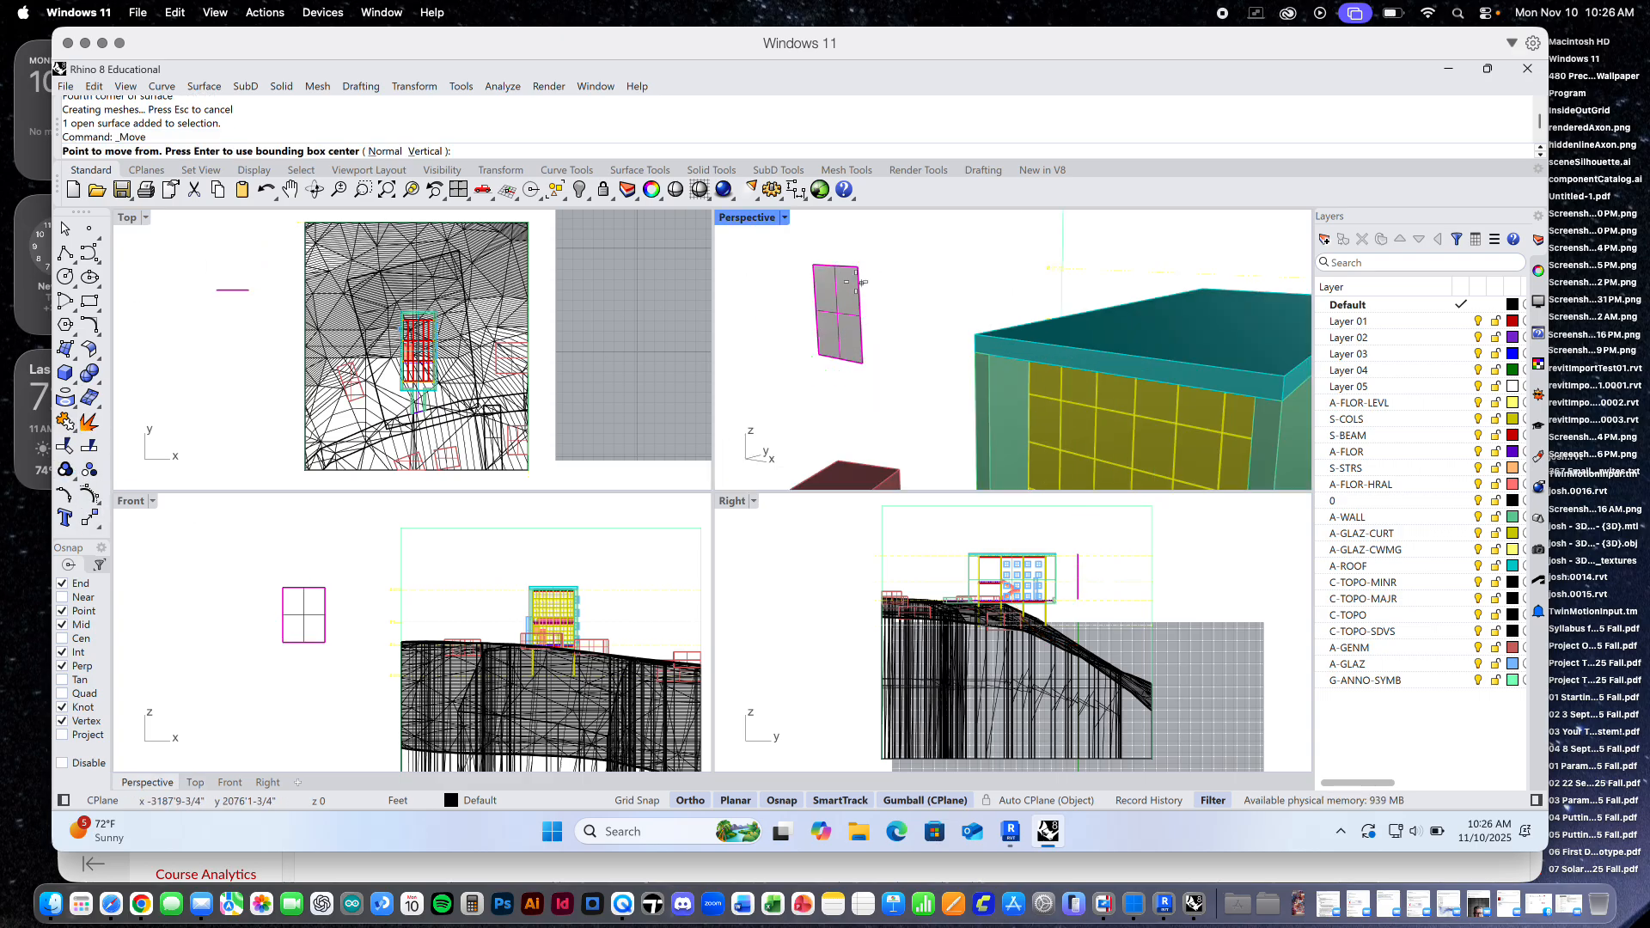
left_click(814, 265)
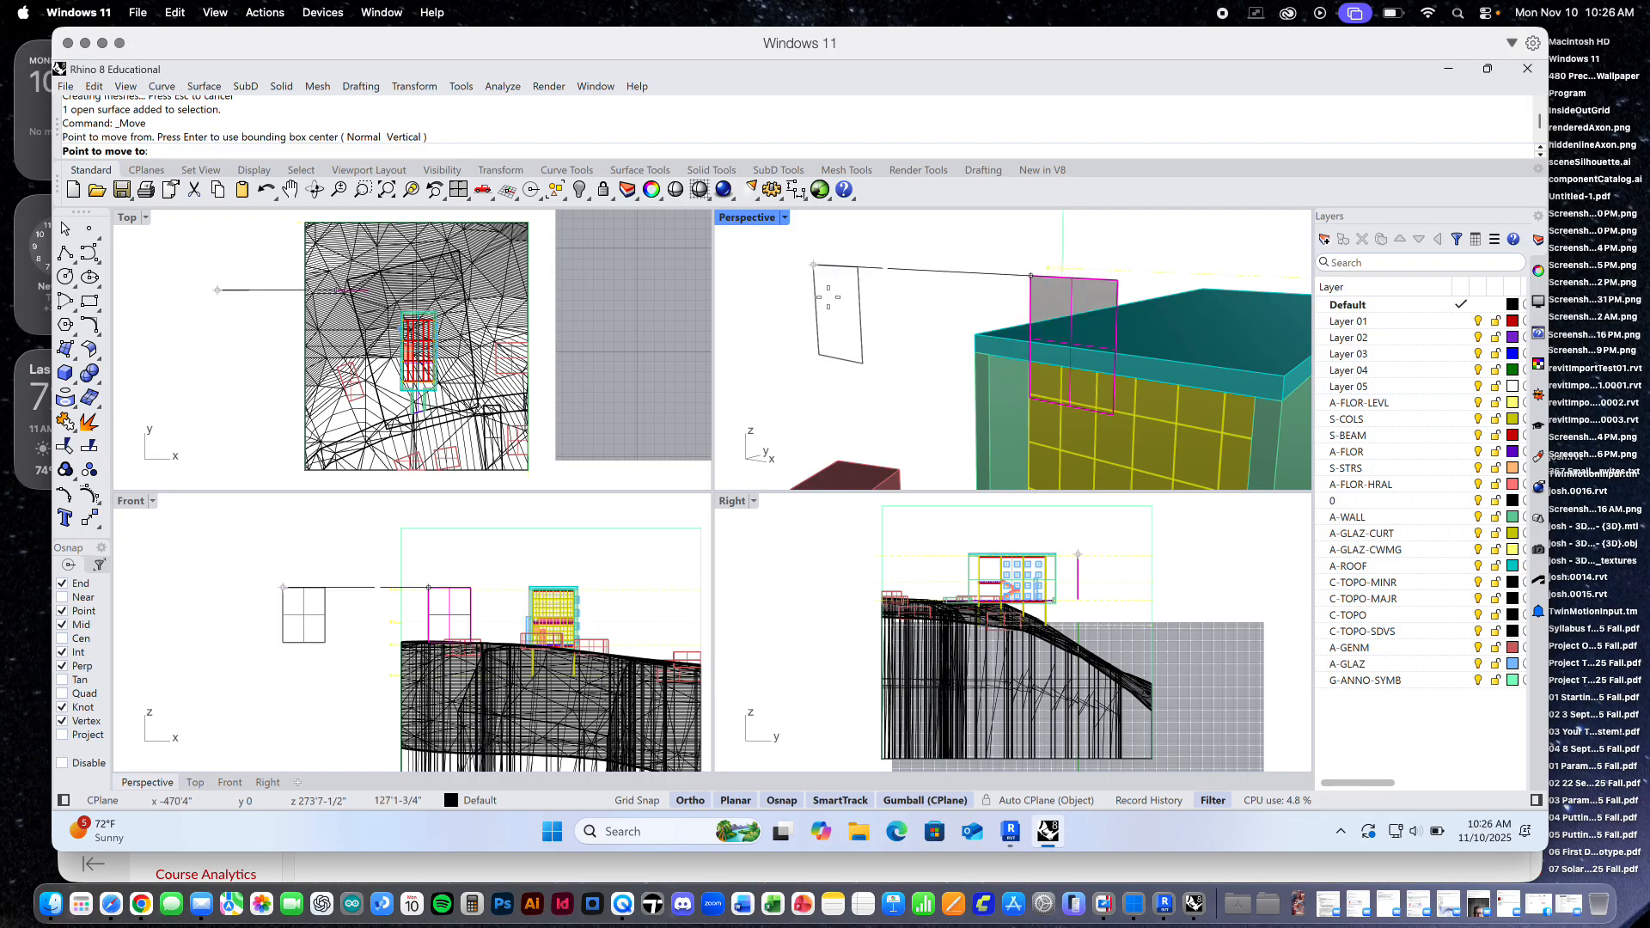
scroll(828, 298, "down", 3)
scroll(922, 339, "down", 2)
scroll(919, 338, "up", 2)
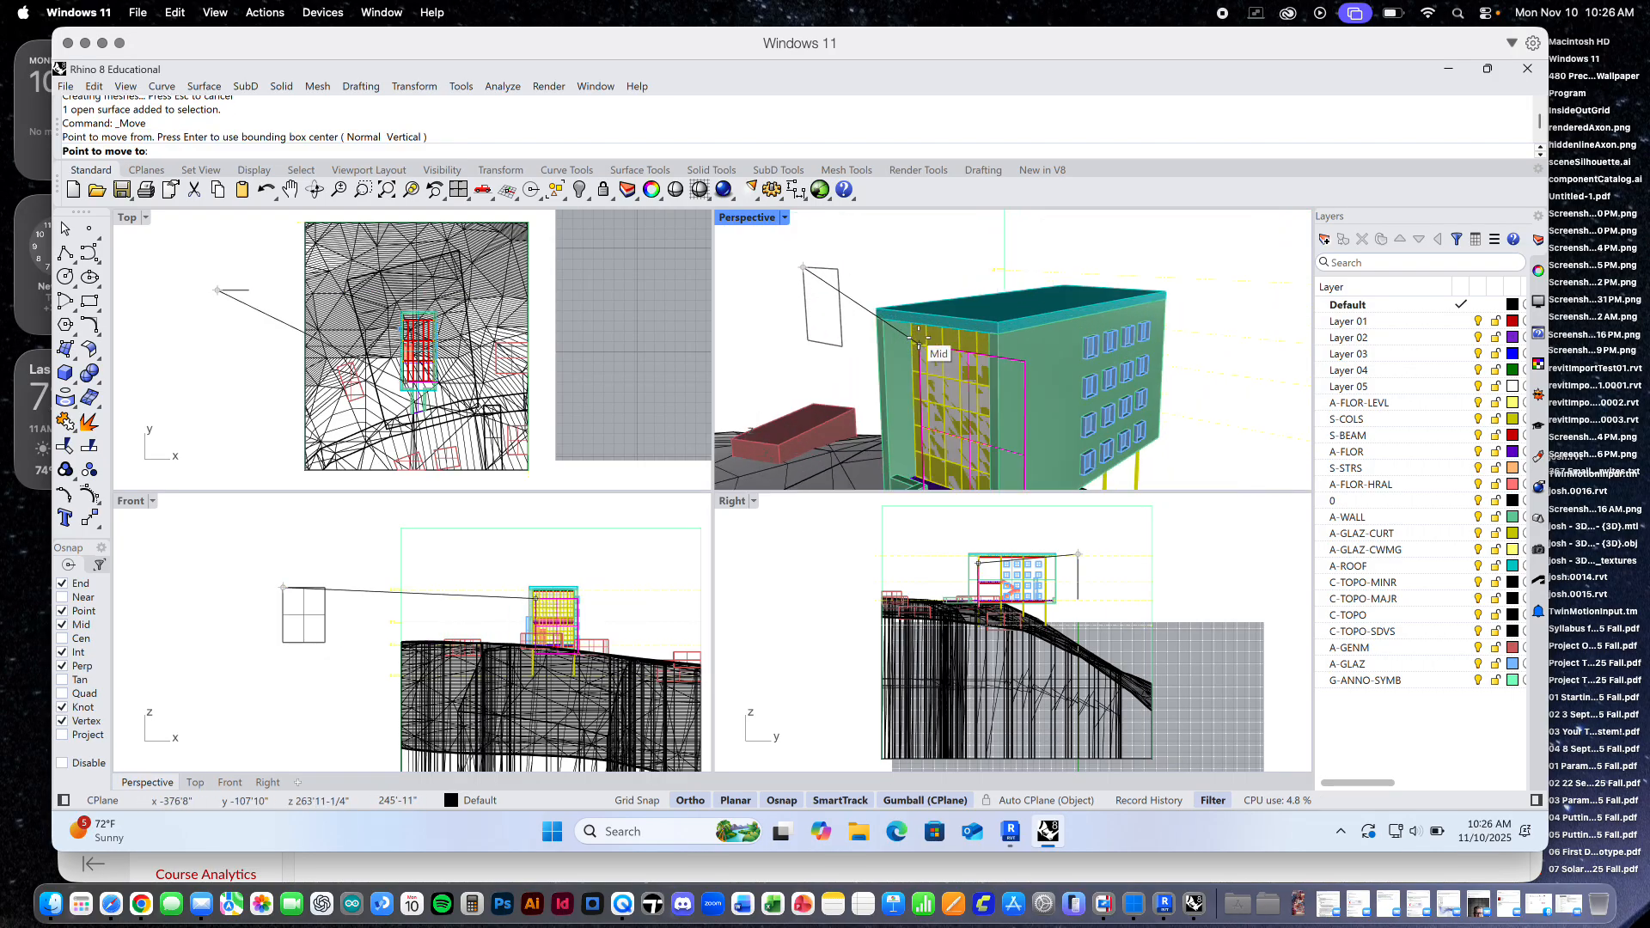
scroll(918, 342, "up", 5)
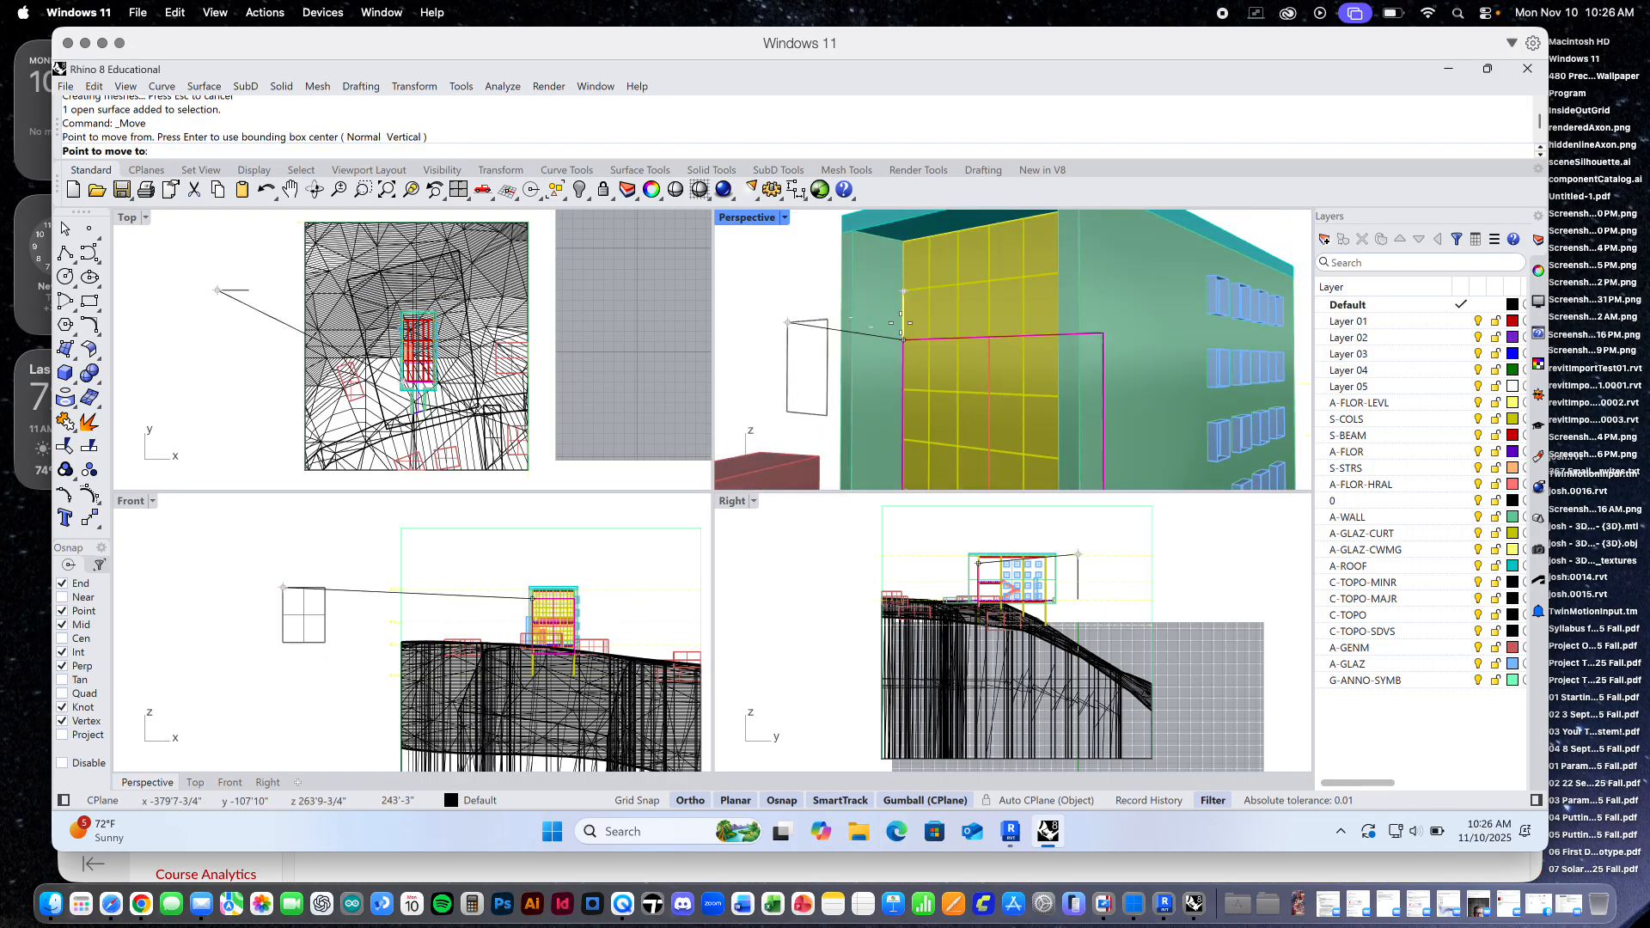
scroll(901, 323, "down", 3)
scroll(898, 243, "up", 6)
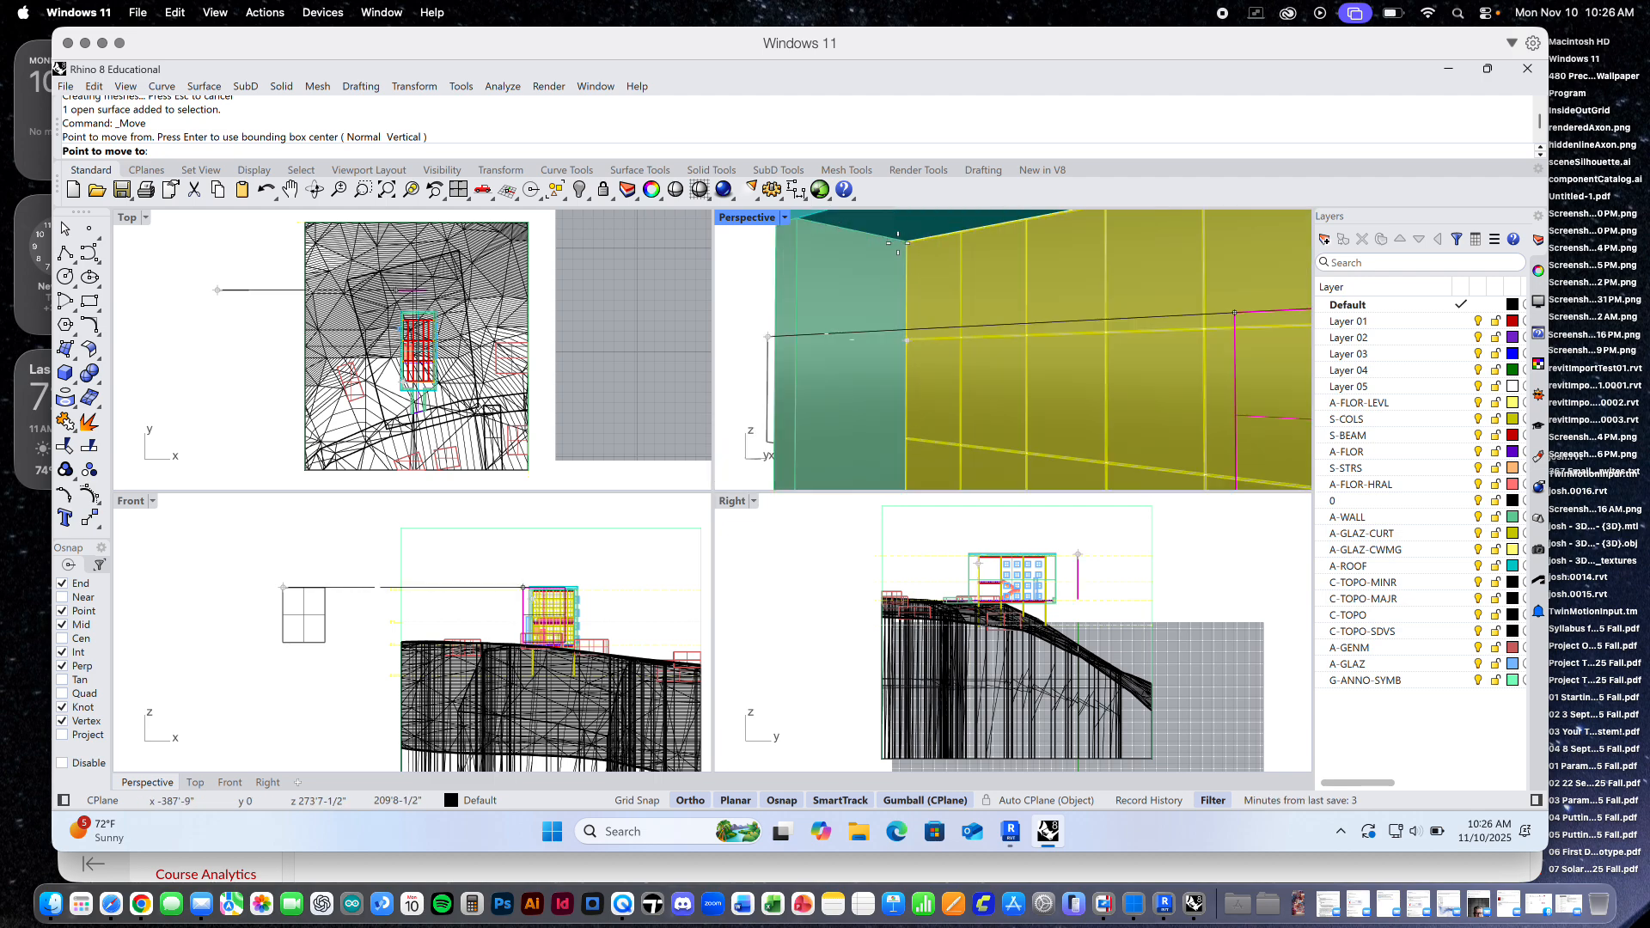
scroll(899, 245, "up", 2)
left_click(915, 245)
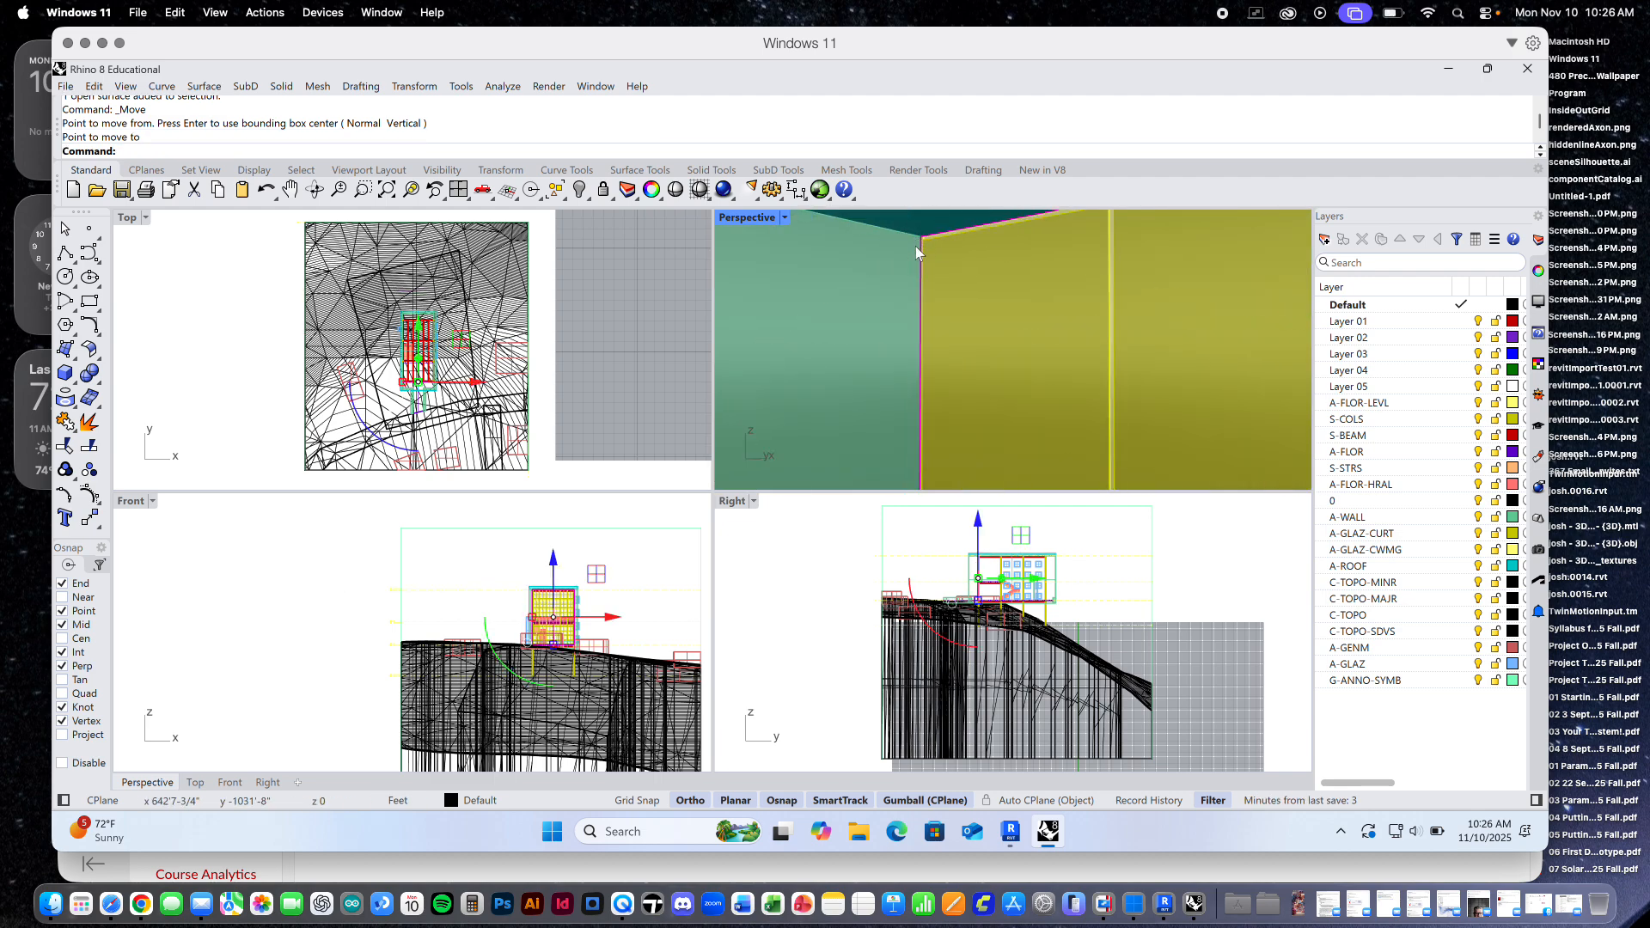
Pull the surface slightly forward so it sits in front of the curtain wall, then deselect it and check its fit
scroll(915, 247, "down", 5)
right_click_drag(965, 316, 971, 347)
scroll(1008, 397, "down", 5)
right_click_drag(1014, 404, 1011, 362)
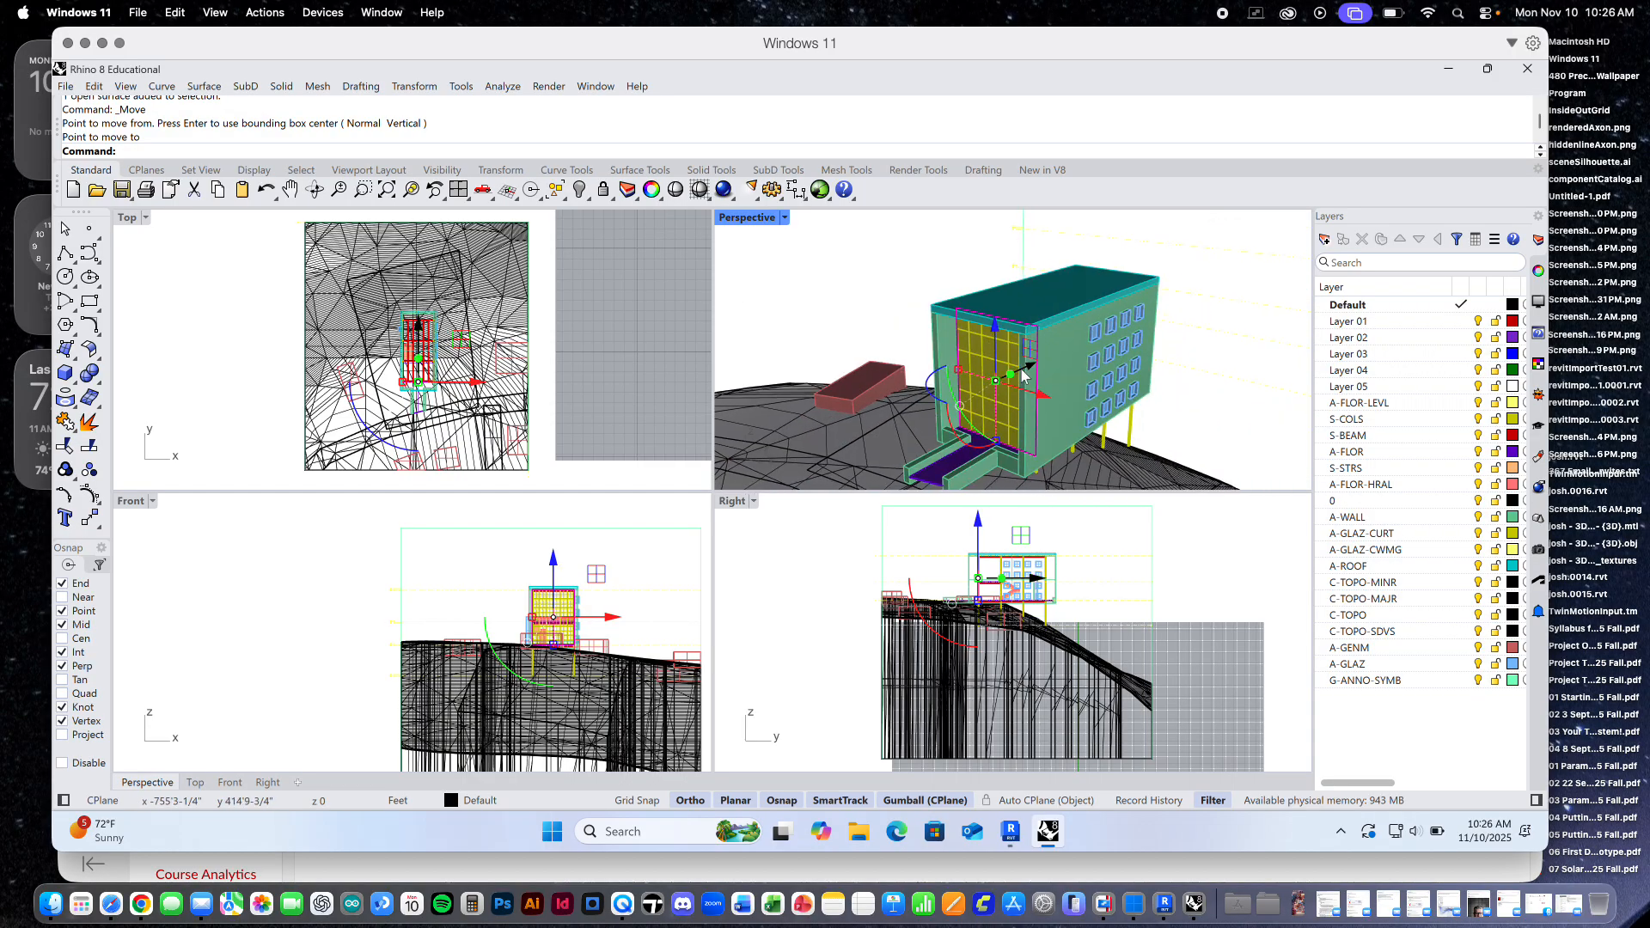
left_click_drag(1031, 365, 1025, 368)
key("Escape")
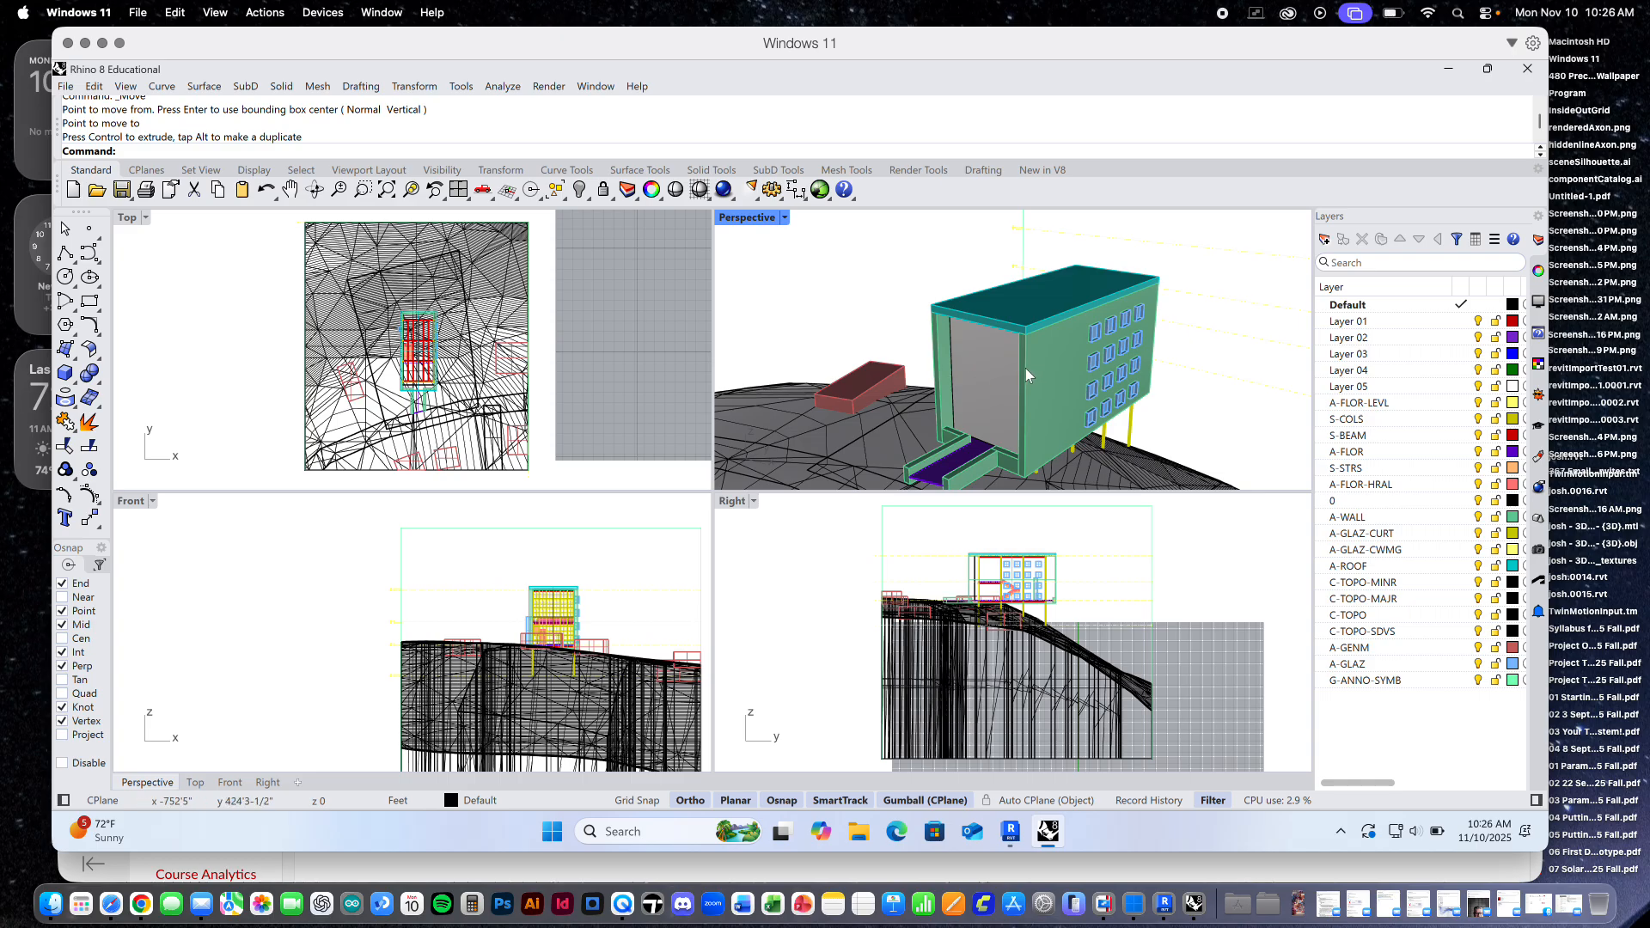
scroll(1025, 395, "up", 6)
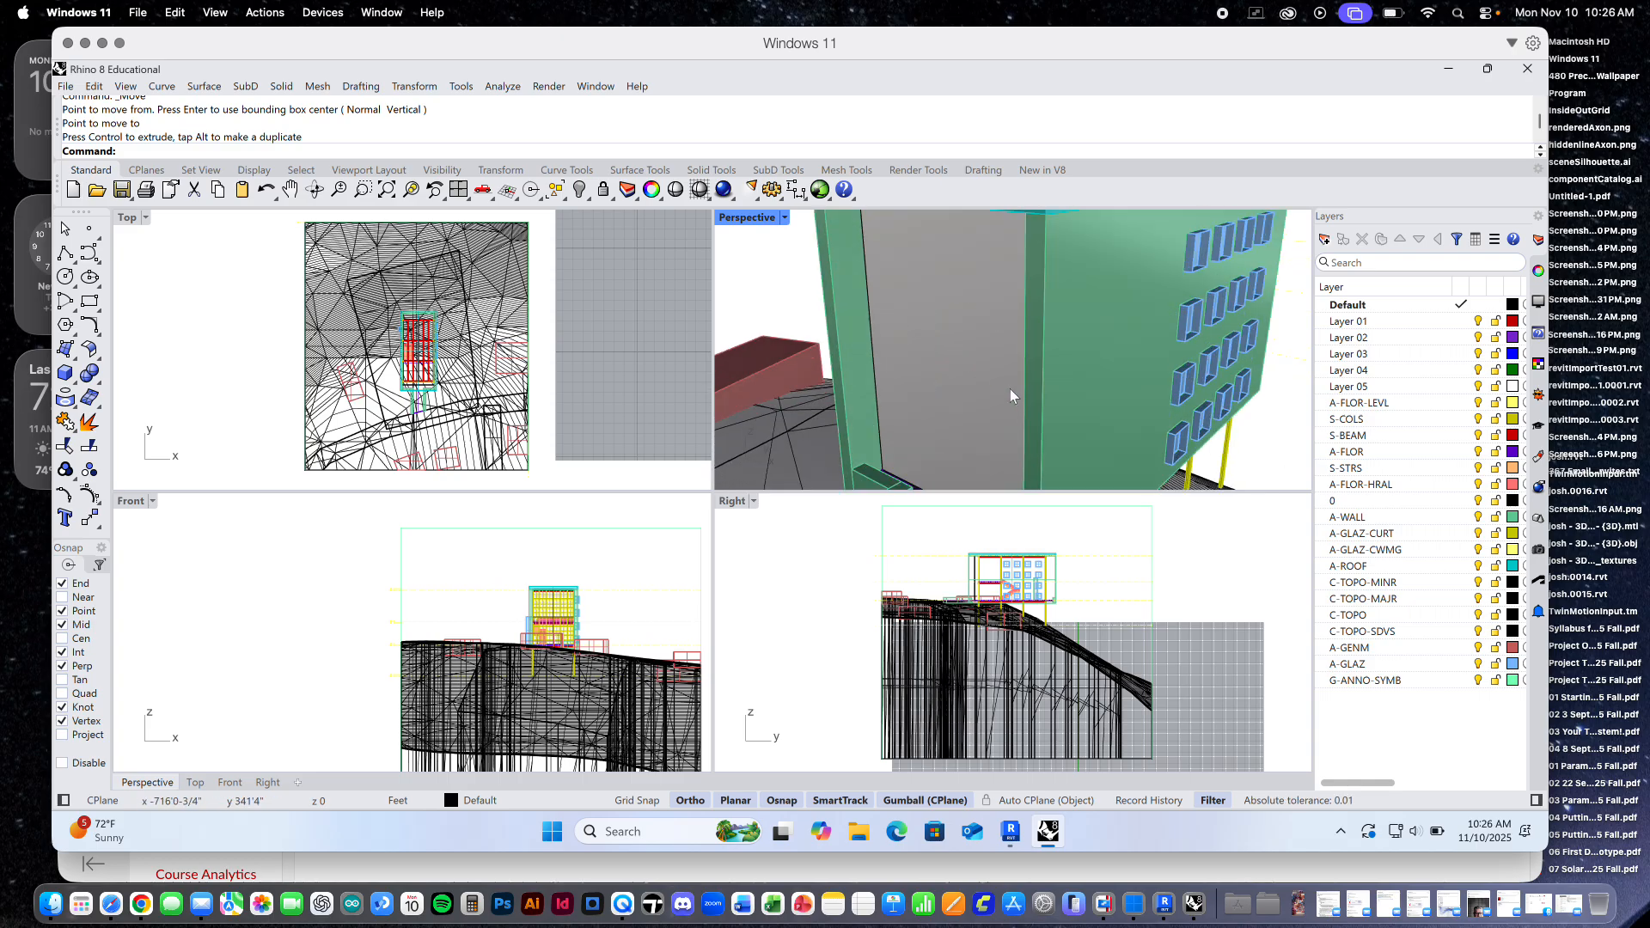
scroll(1009, 389, "down", 2)
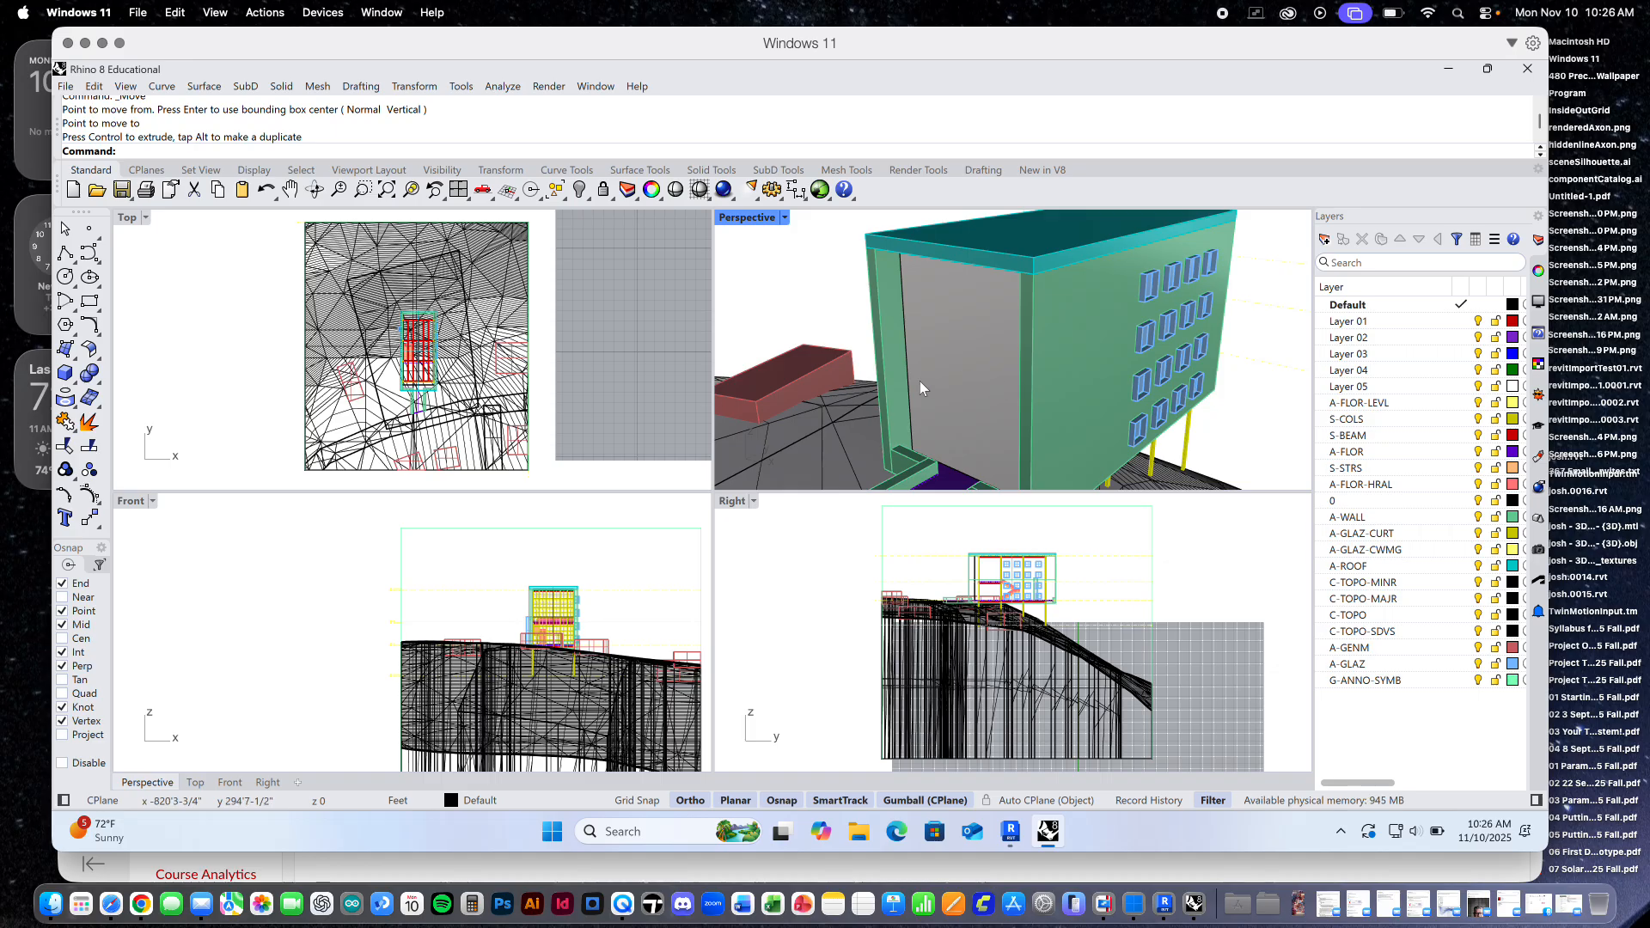
Launch Grasshopper and open the recent definition SurfaceToQuadsWLabelsUnrollingWLabels.gh
left_click(837, 279)
type("Grasshopper")
key("Return")
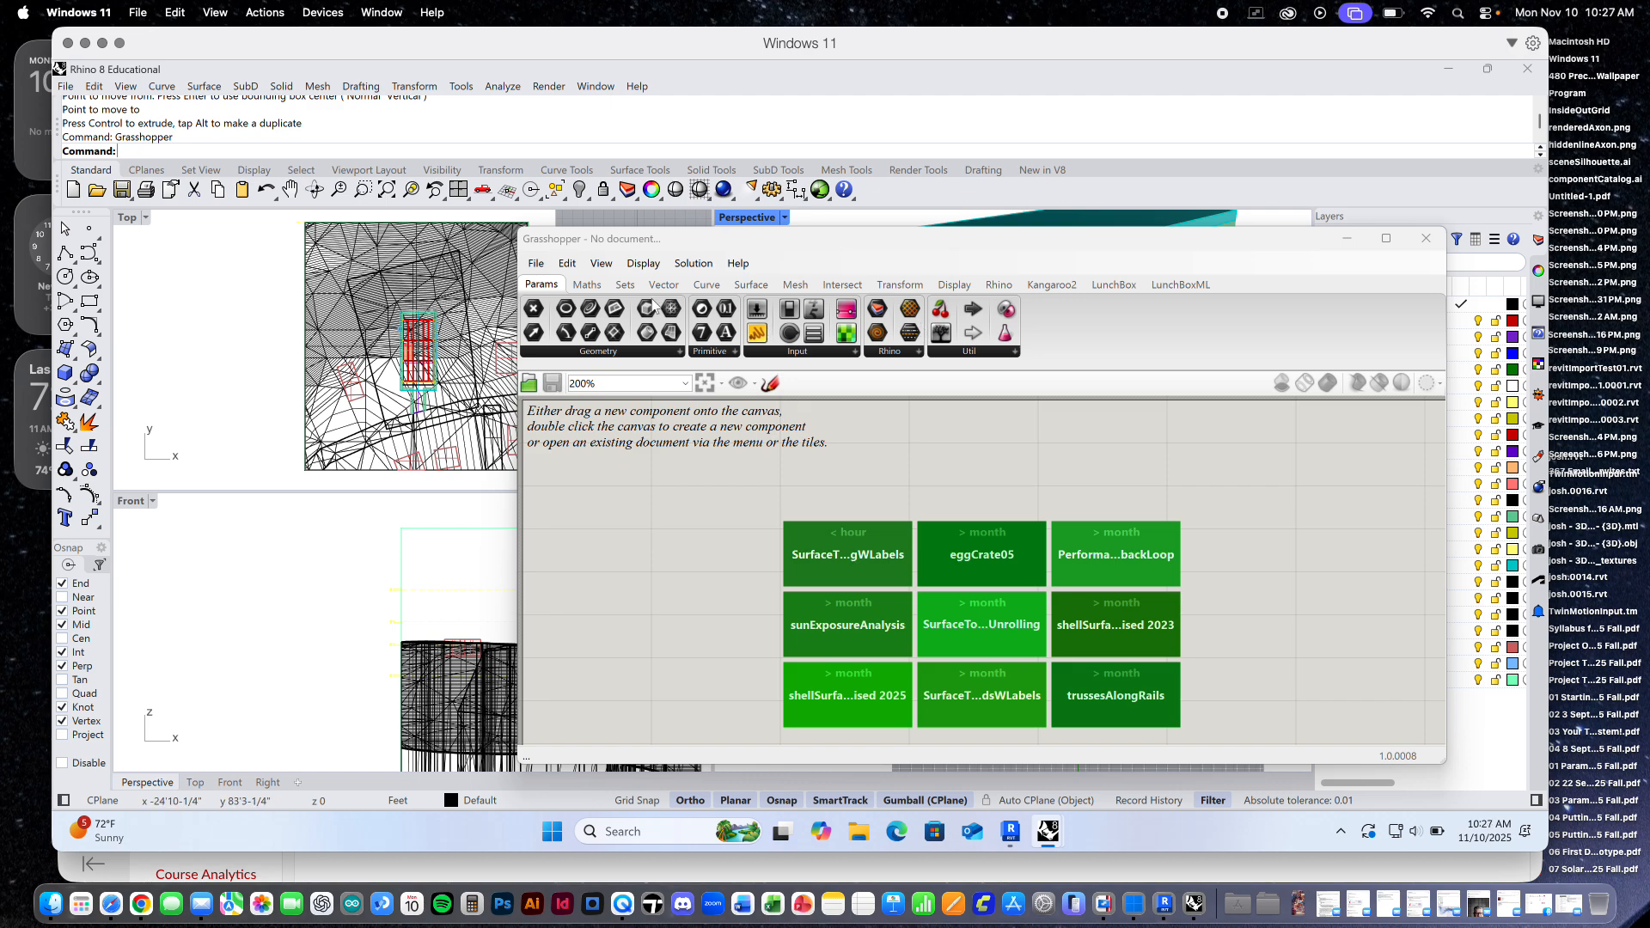
left_click(536, 264)
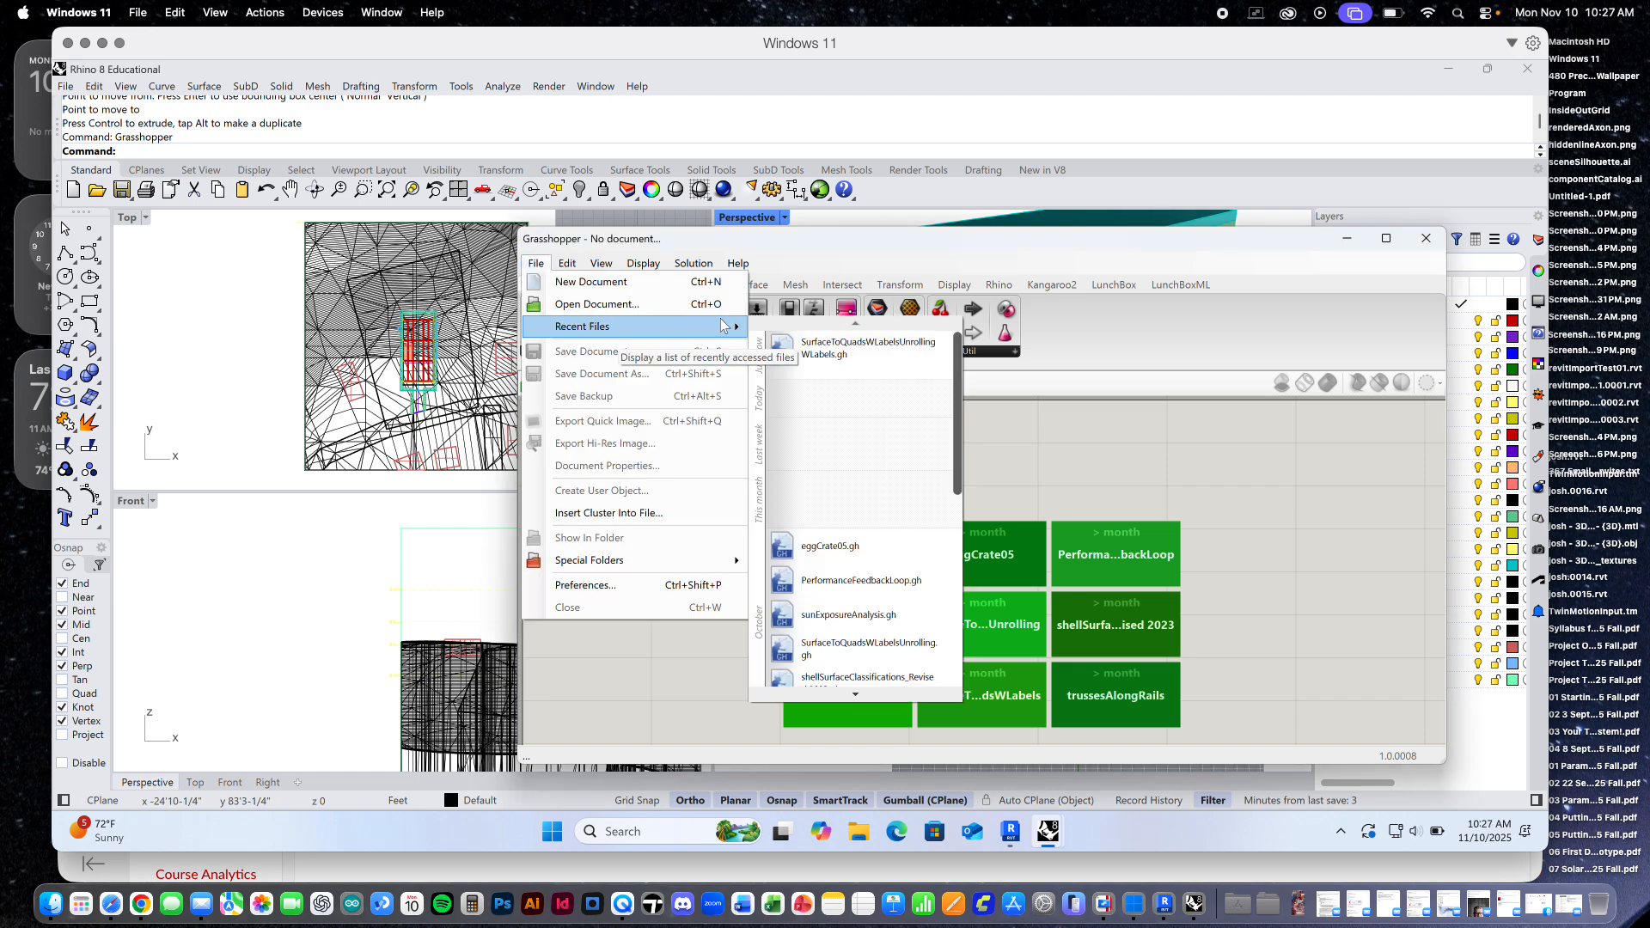
left_click(877, 351)
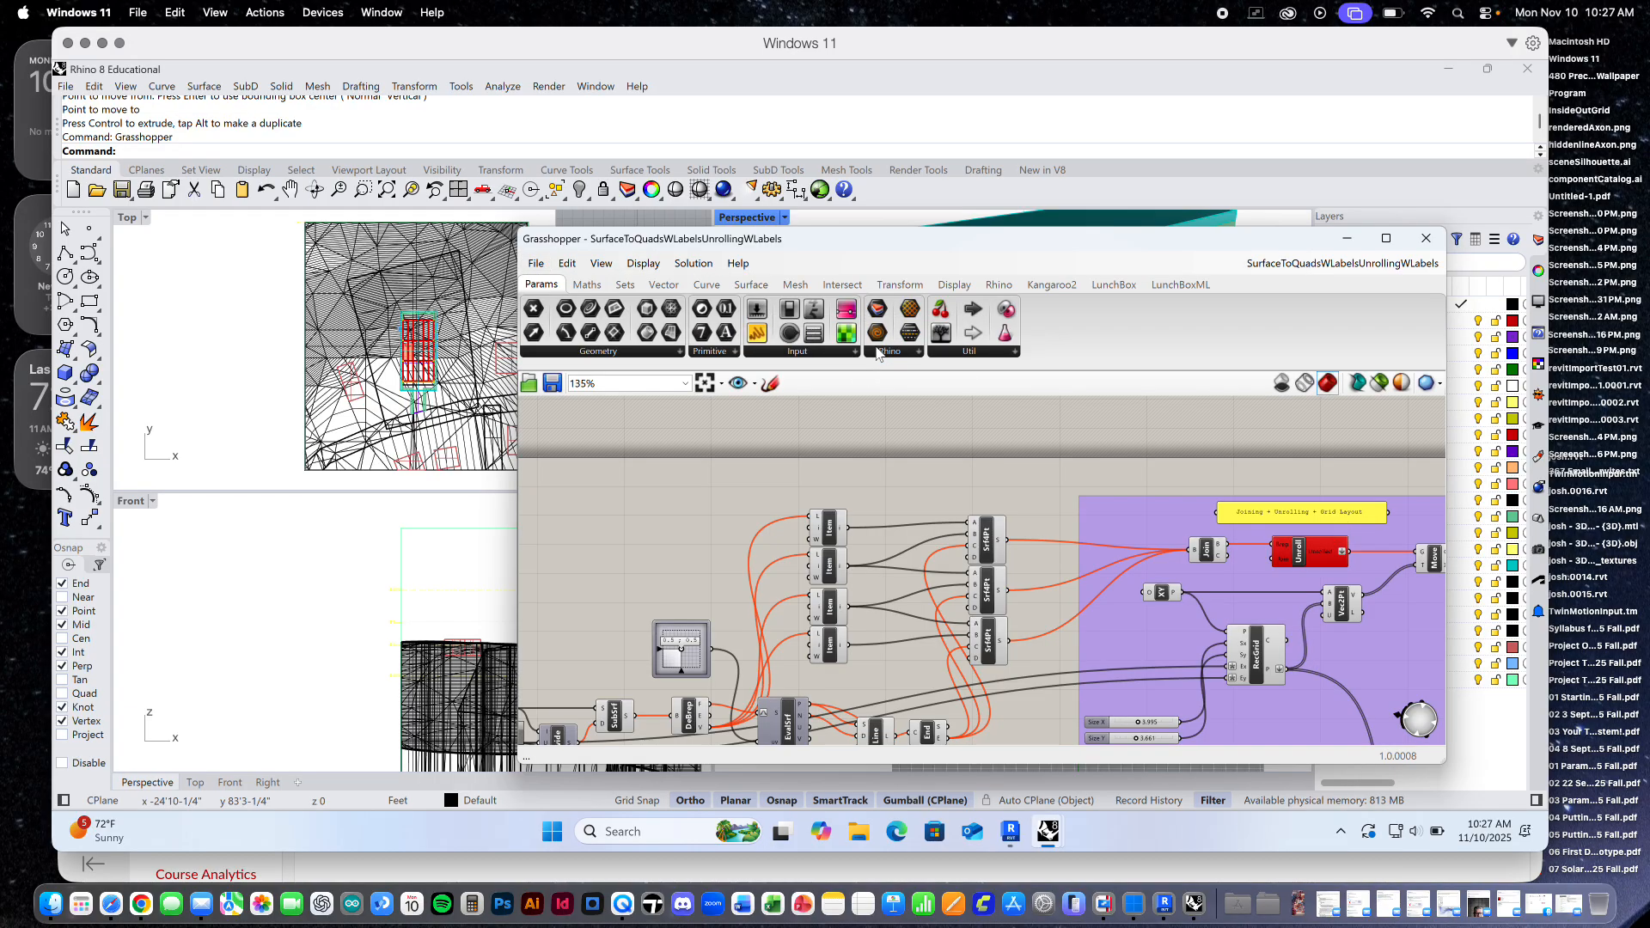
Disable the Unroll component in the Joining + Unrolling + Grid Layout group
scroll(1275, 608, "down", 3)
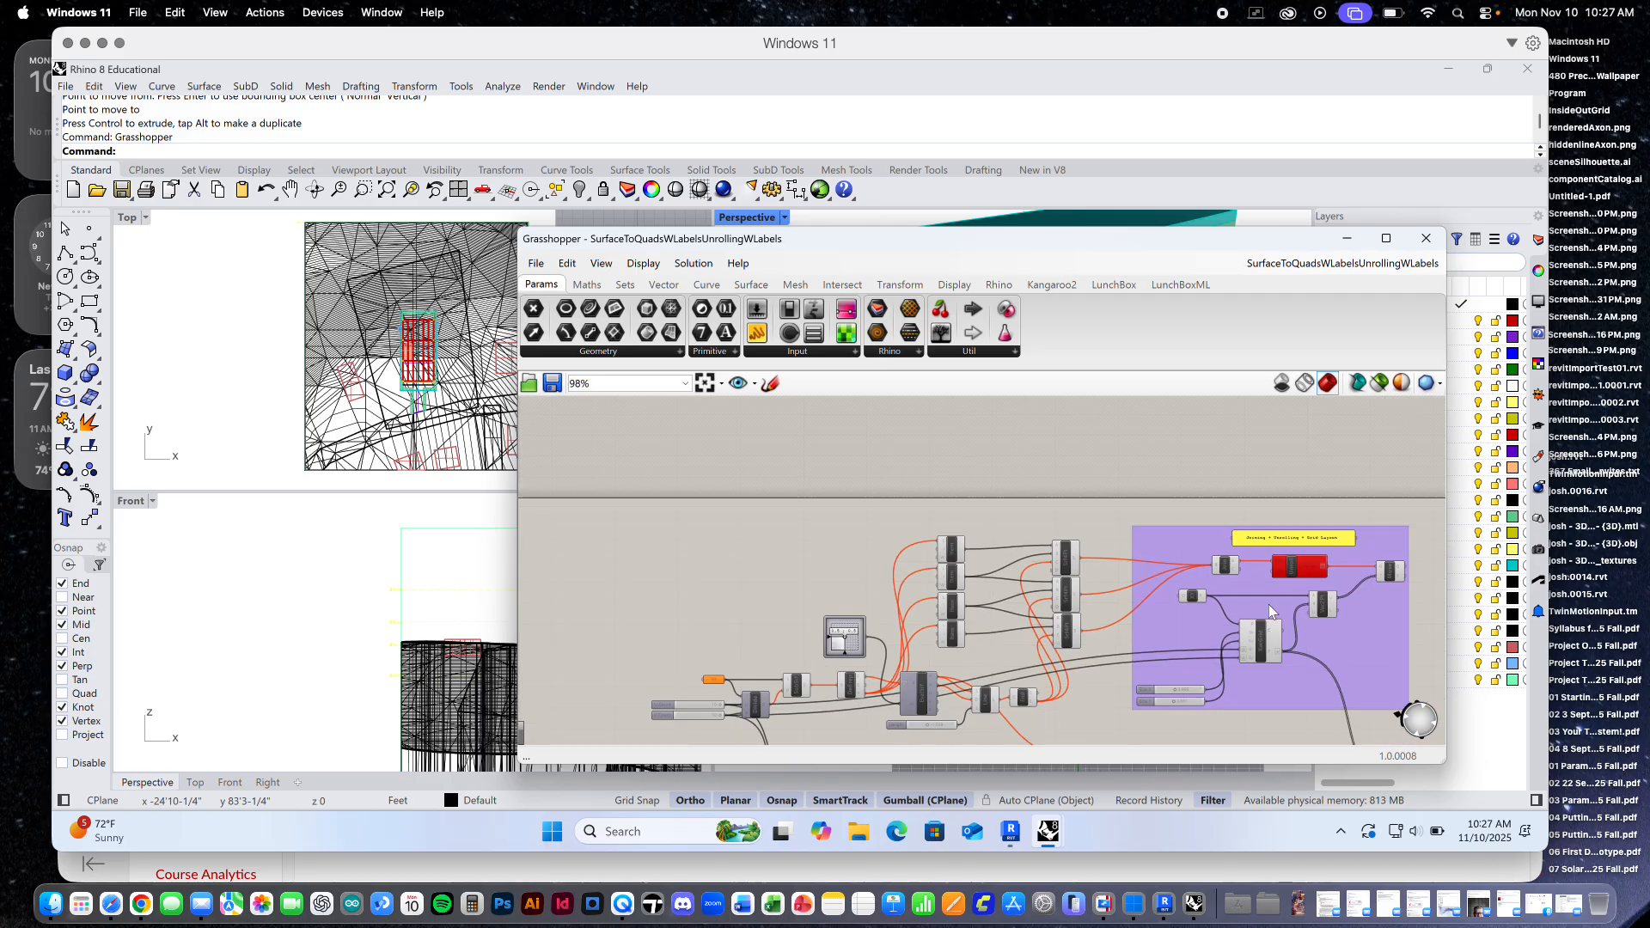
right_click_drag(1255, 635, 1097, 607)
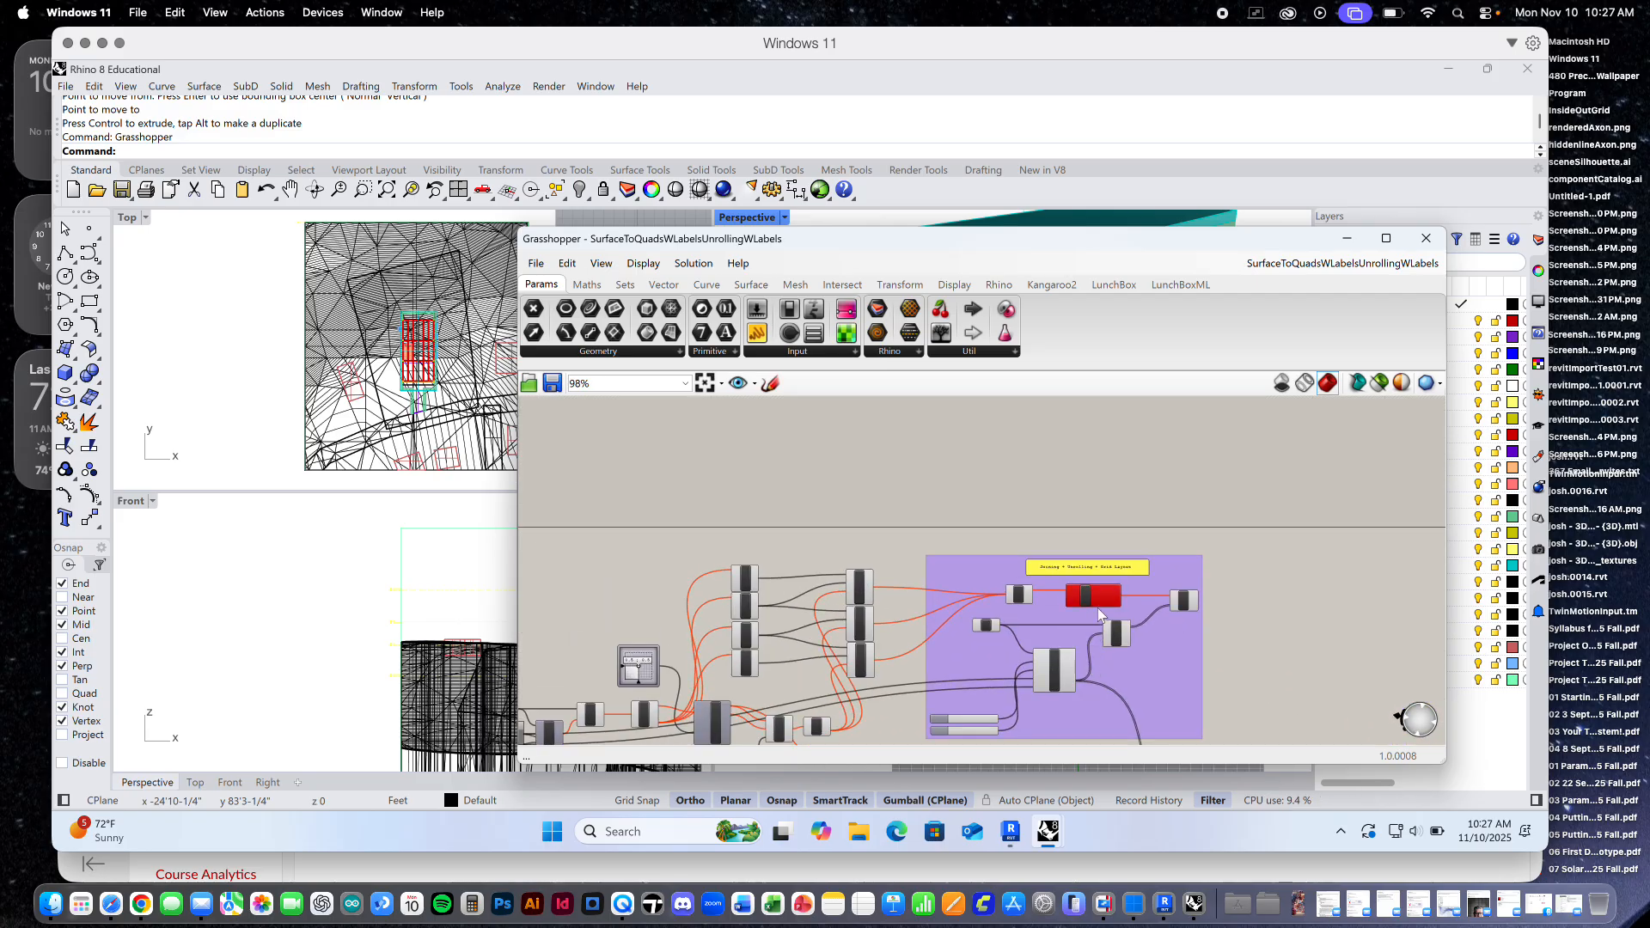
scroll(1097, 607, "up", 5)
right_click(1094, 584)
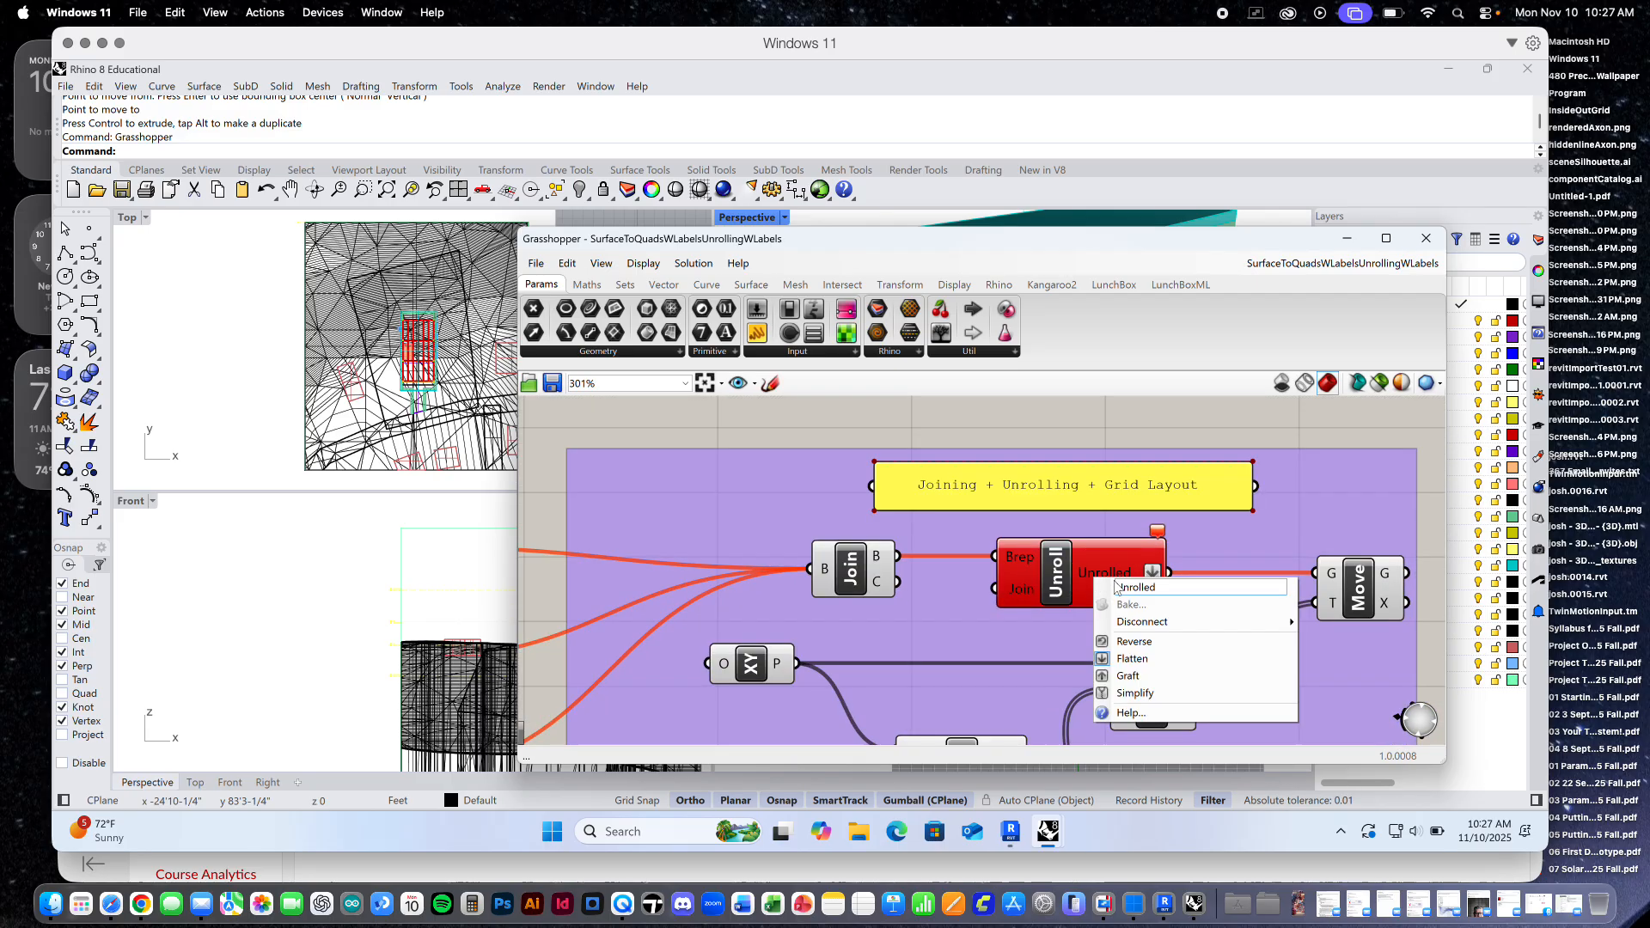
left_click(1063, 574)
right_click(1062, 574)
left_click(1117, 621)
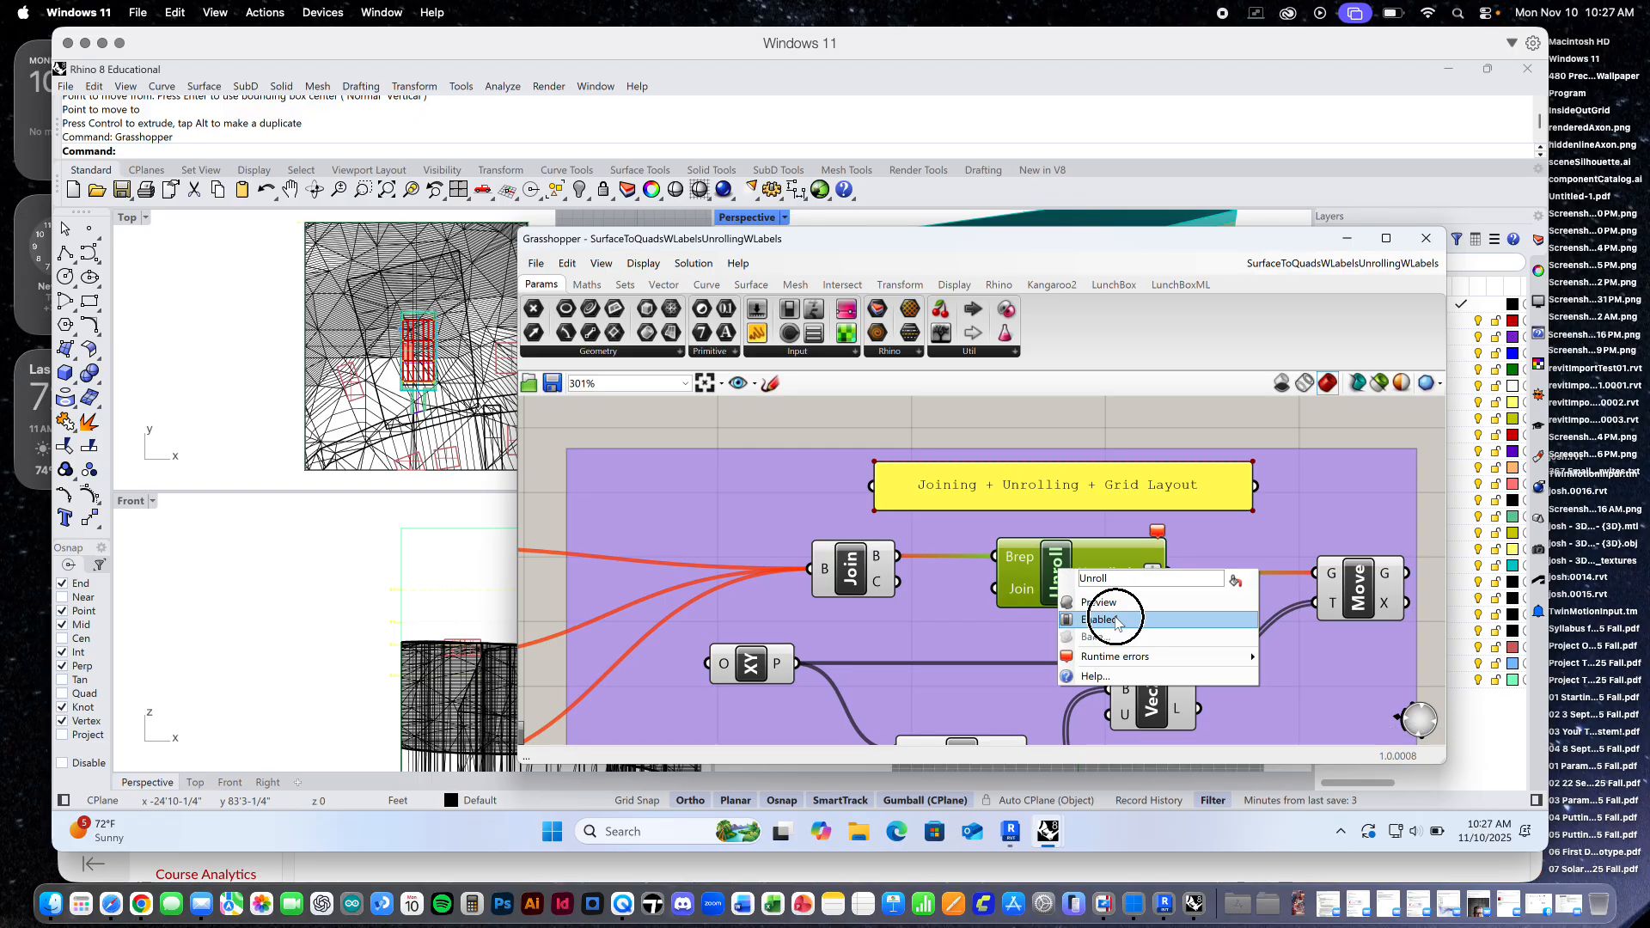
scroll(1097, 626, "down", 8)
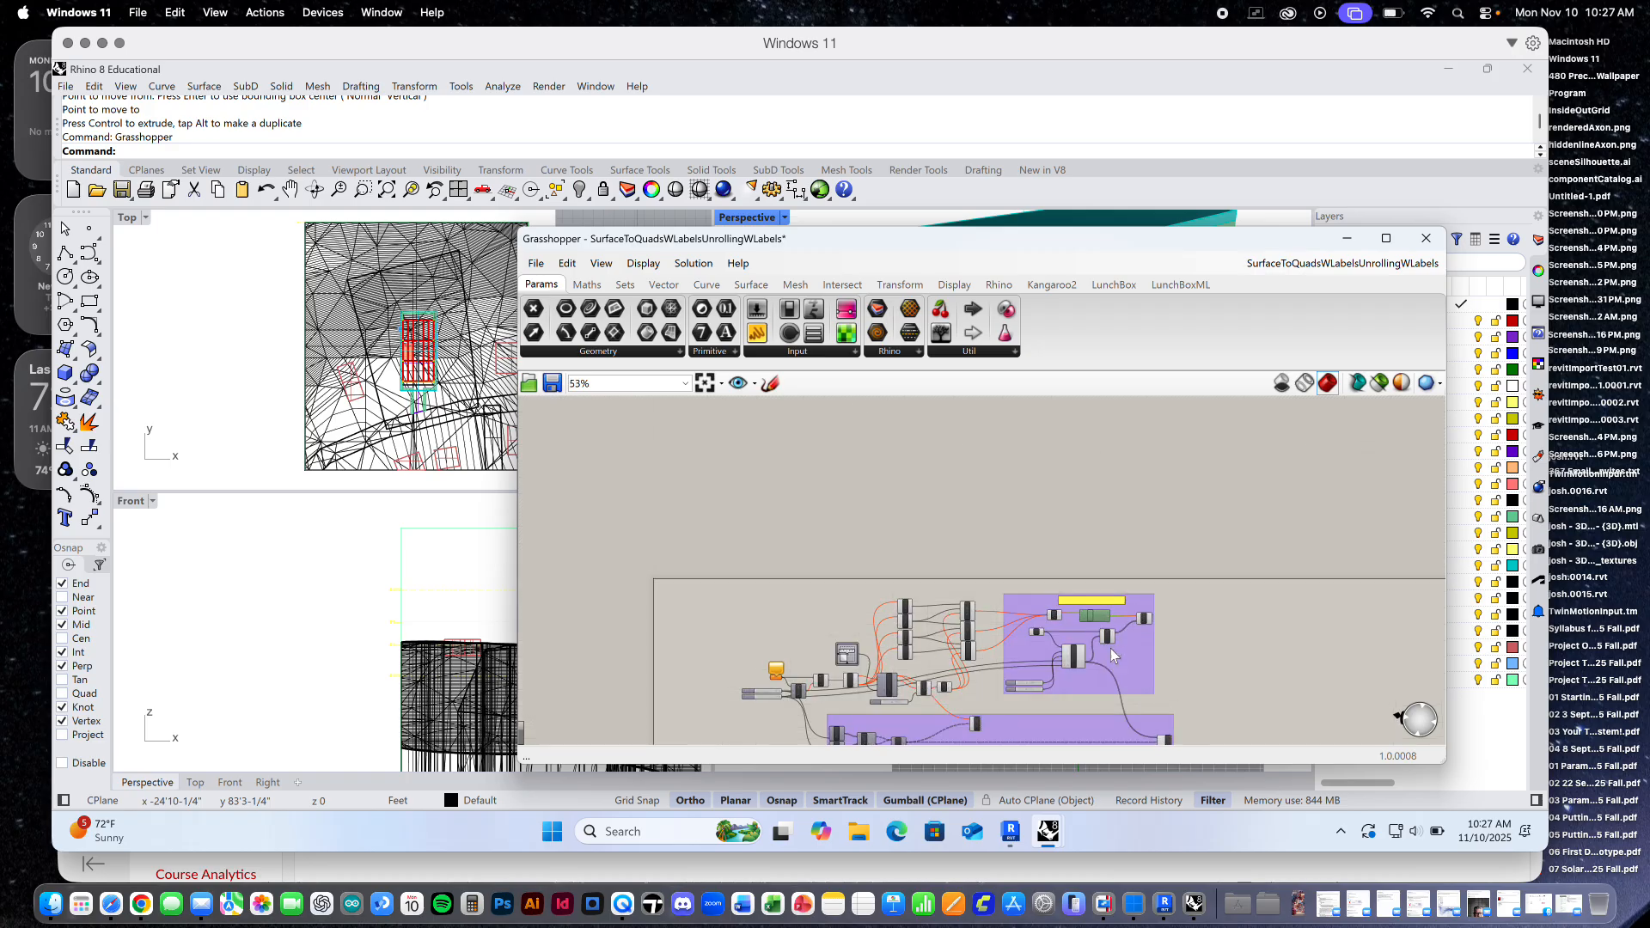
left_click_drag(827, 646, 1297, 570)
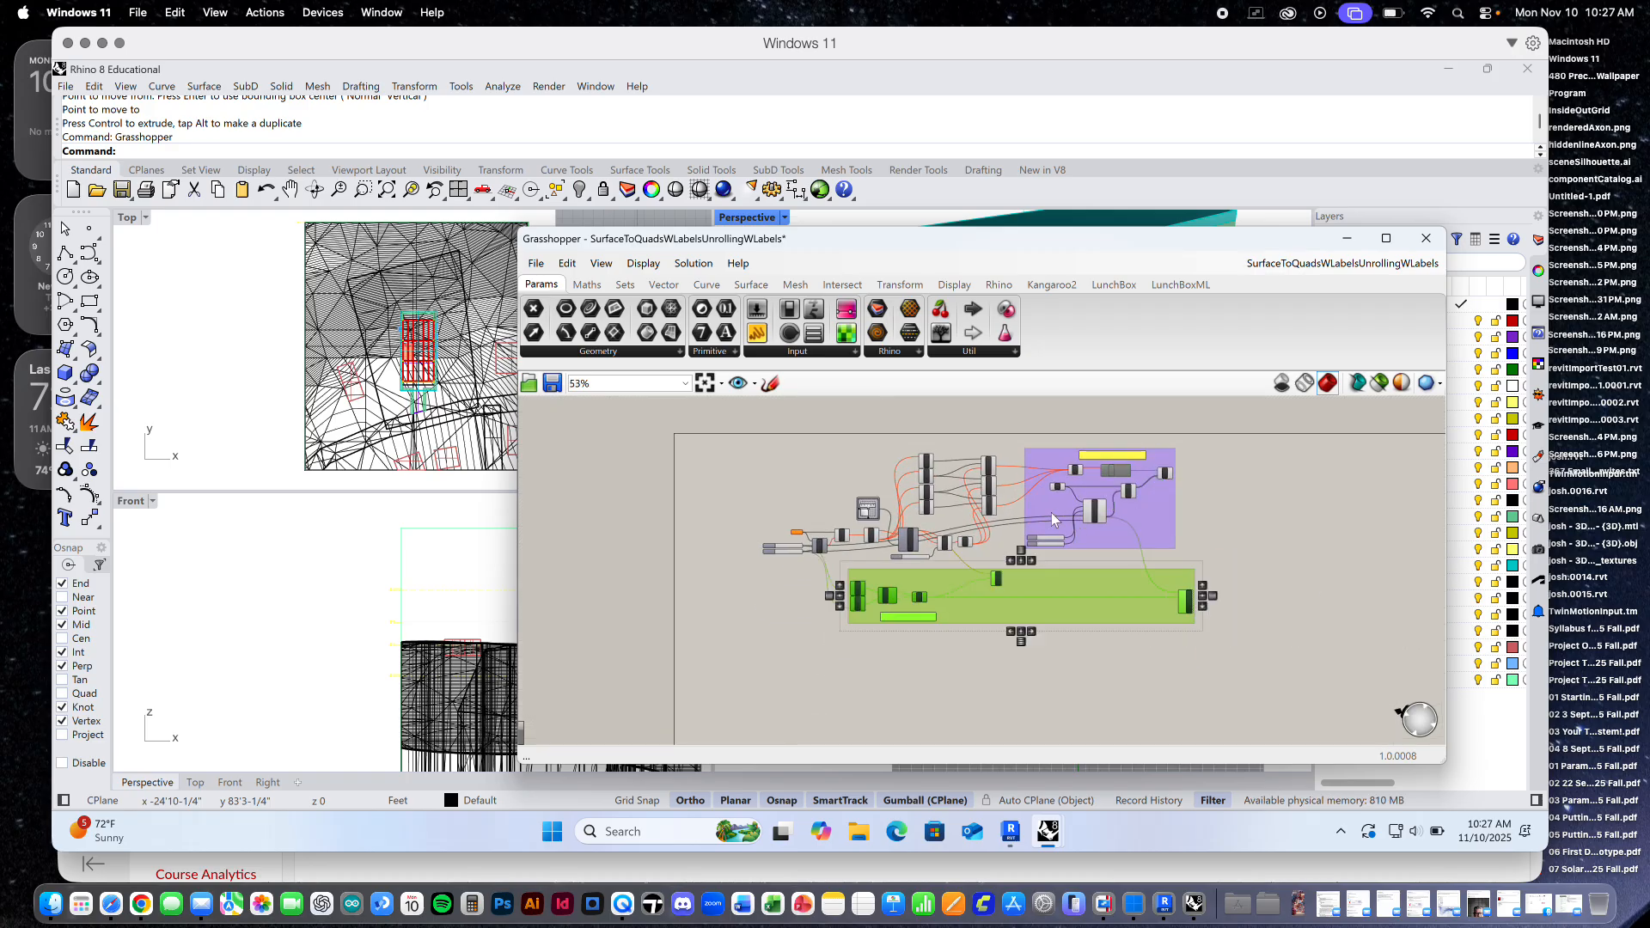
left_click(647, 264)
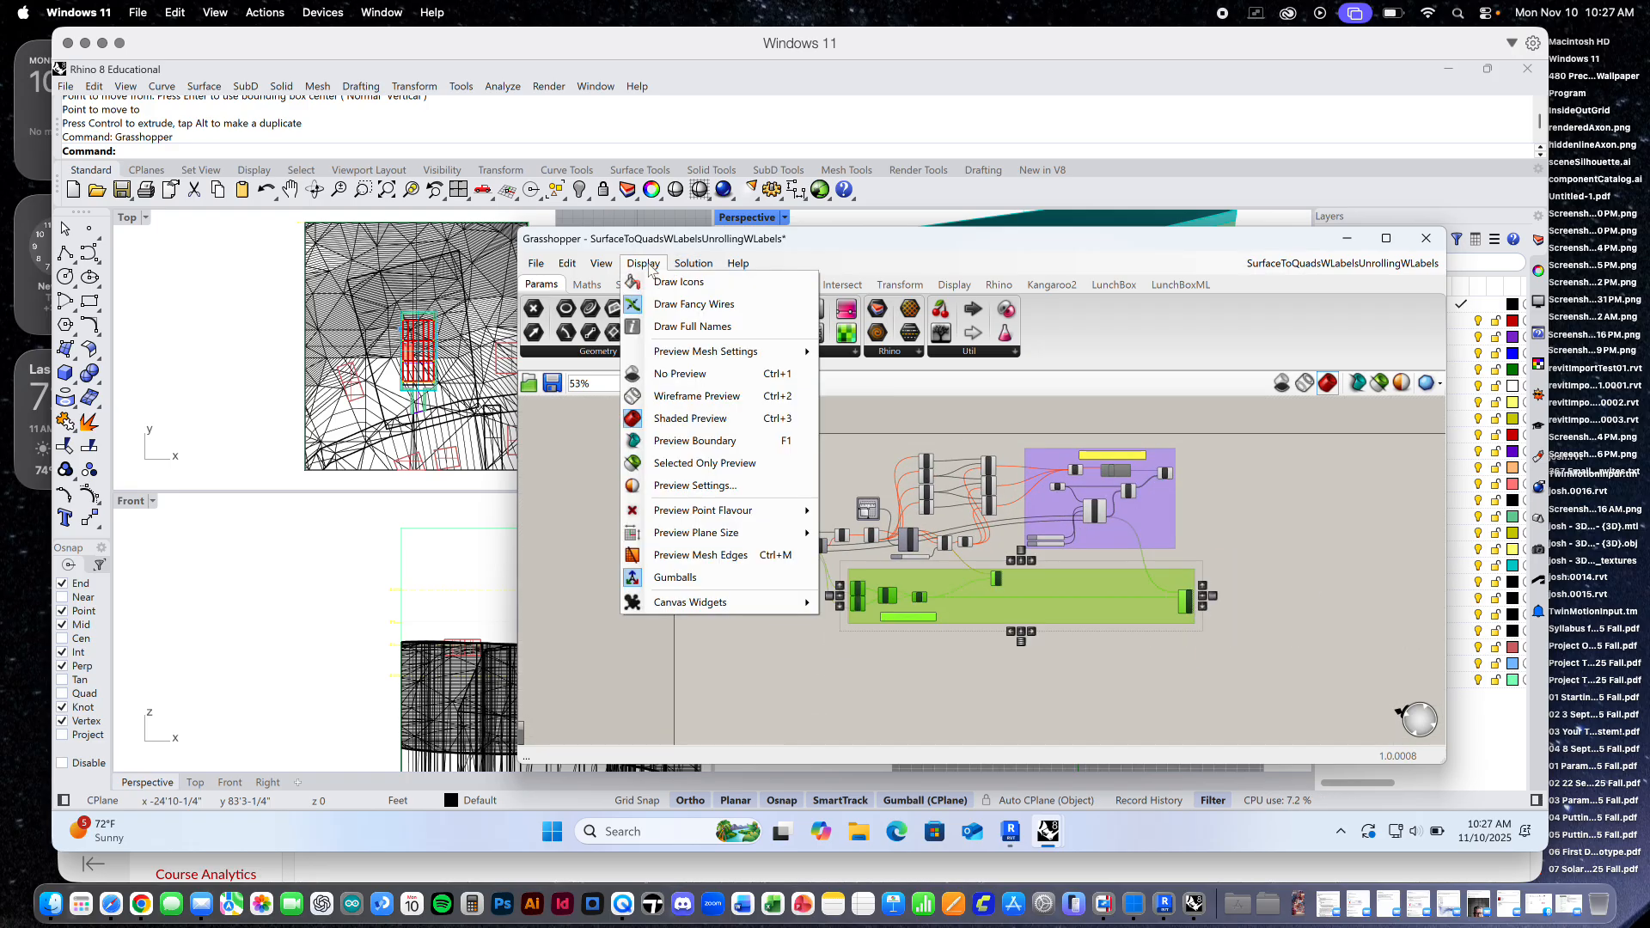
left_click(694, 263)
left_click(749, 559)
Reference the surface in front of the pavilion's curtain wall into the definition's Srf parameter
scroll(809, 525, "up", 6)
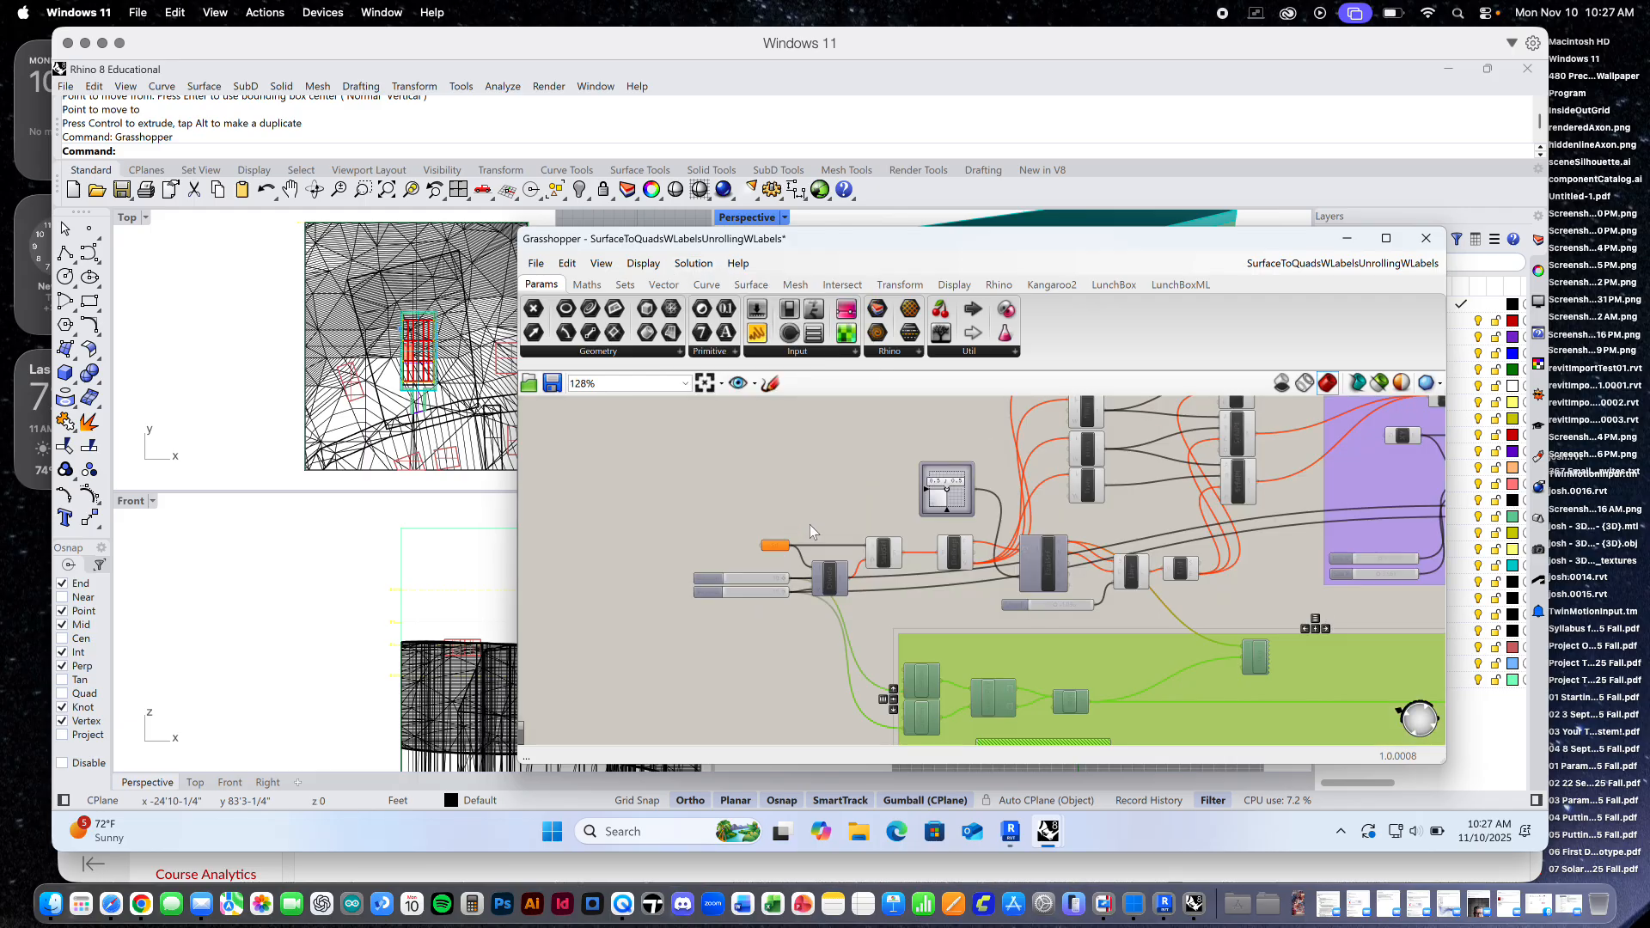
scroll(757, 614, "up", 2)
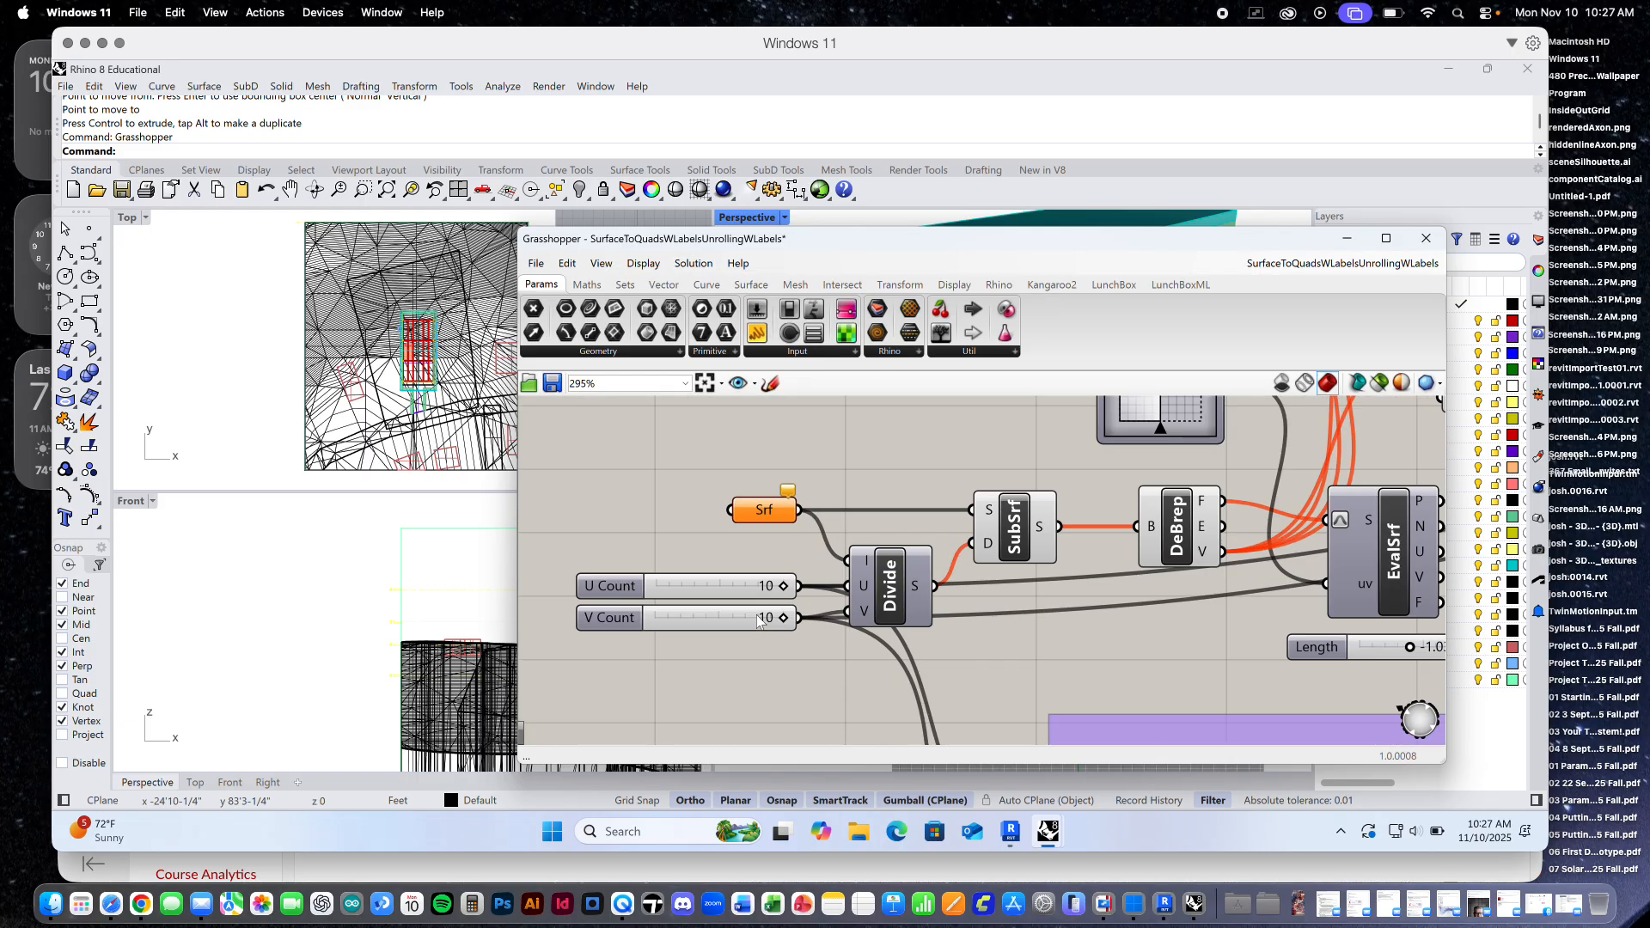
right_click(774, 517)
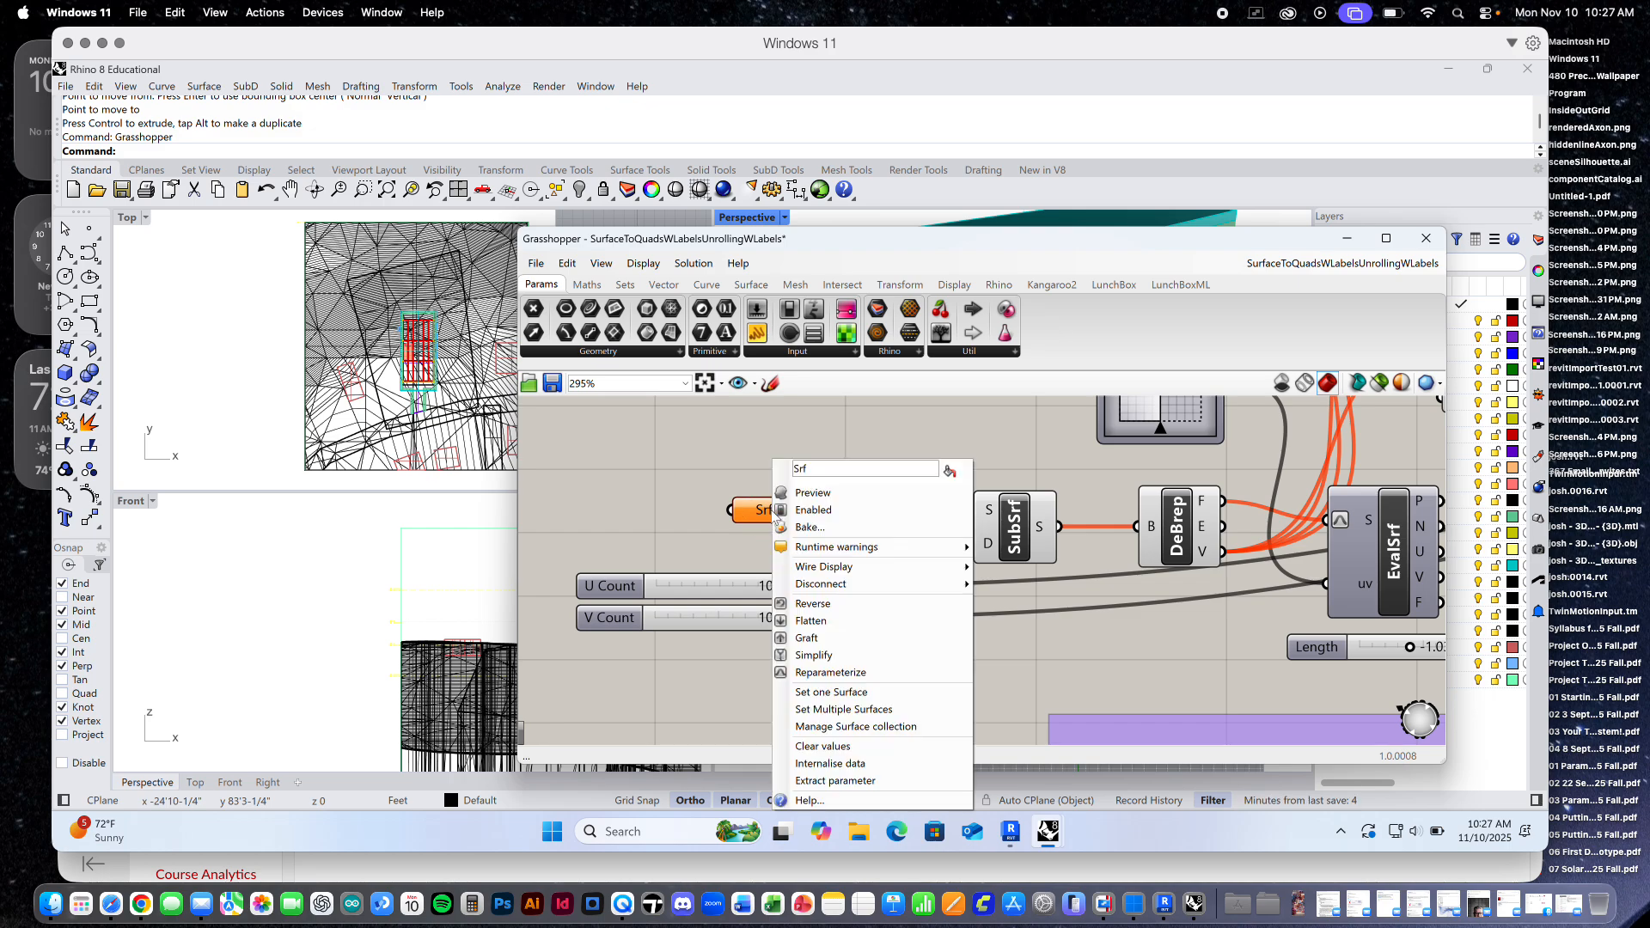
left_click(830, 692)
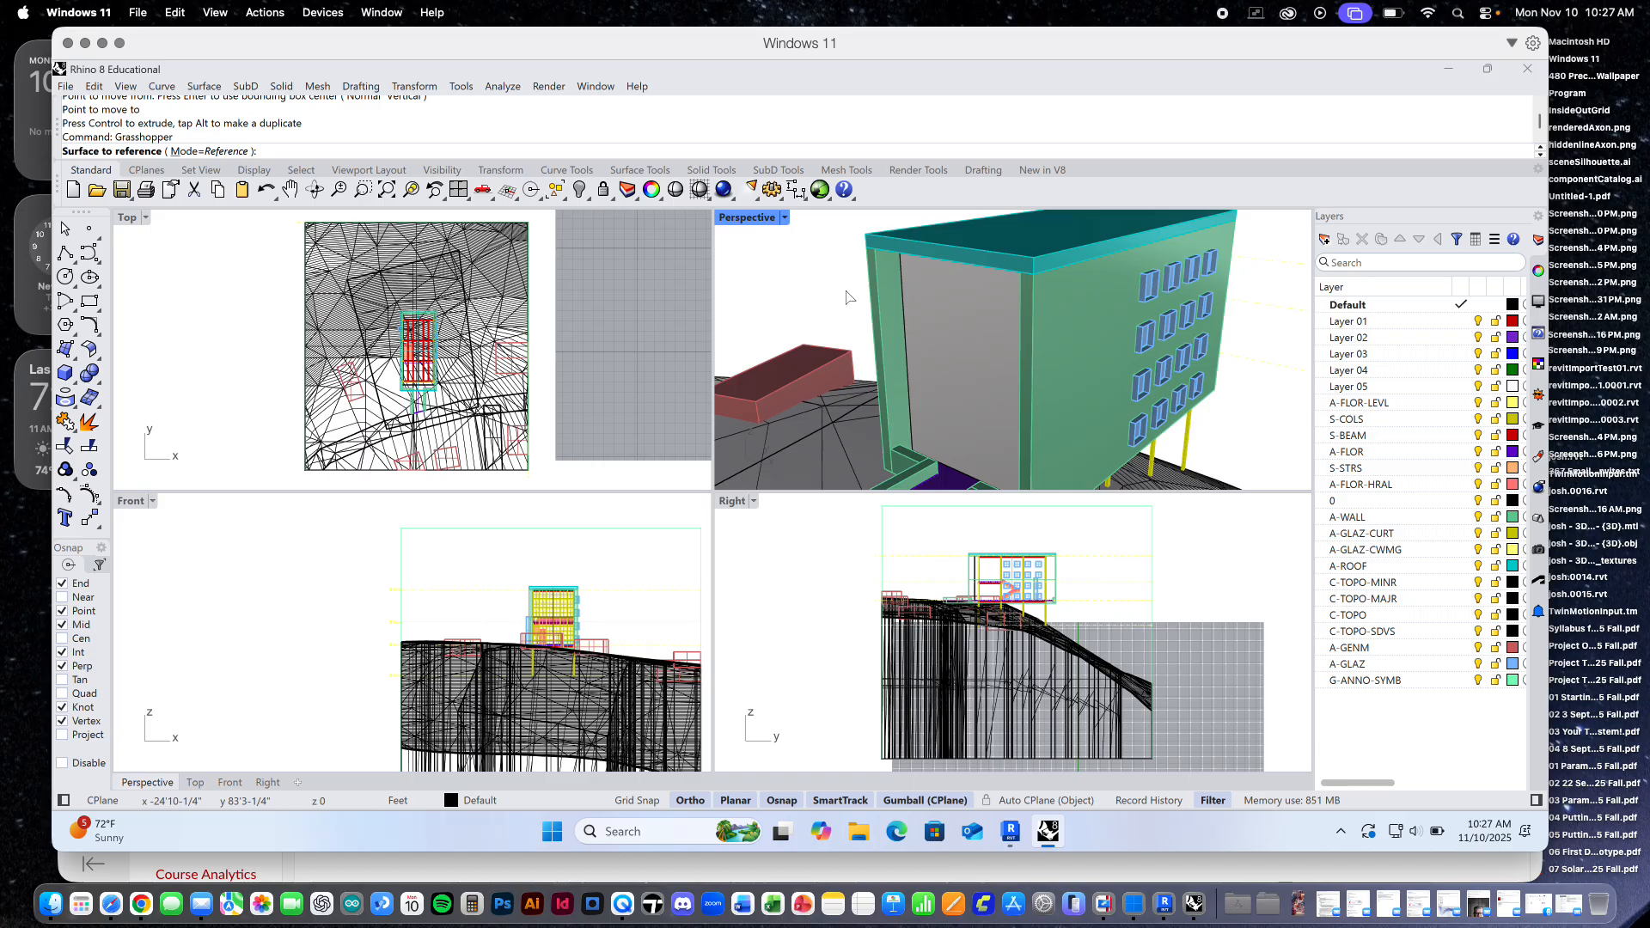
scroll(912, 311, "up", 5)
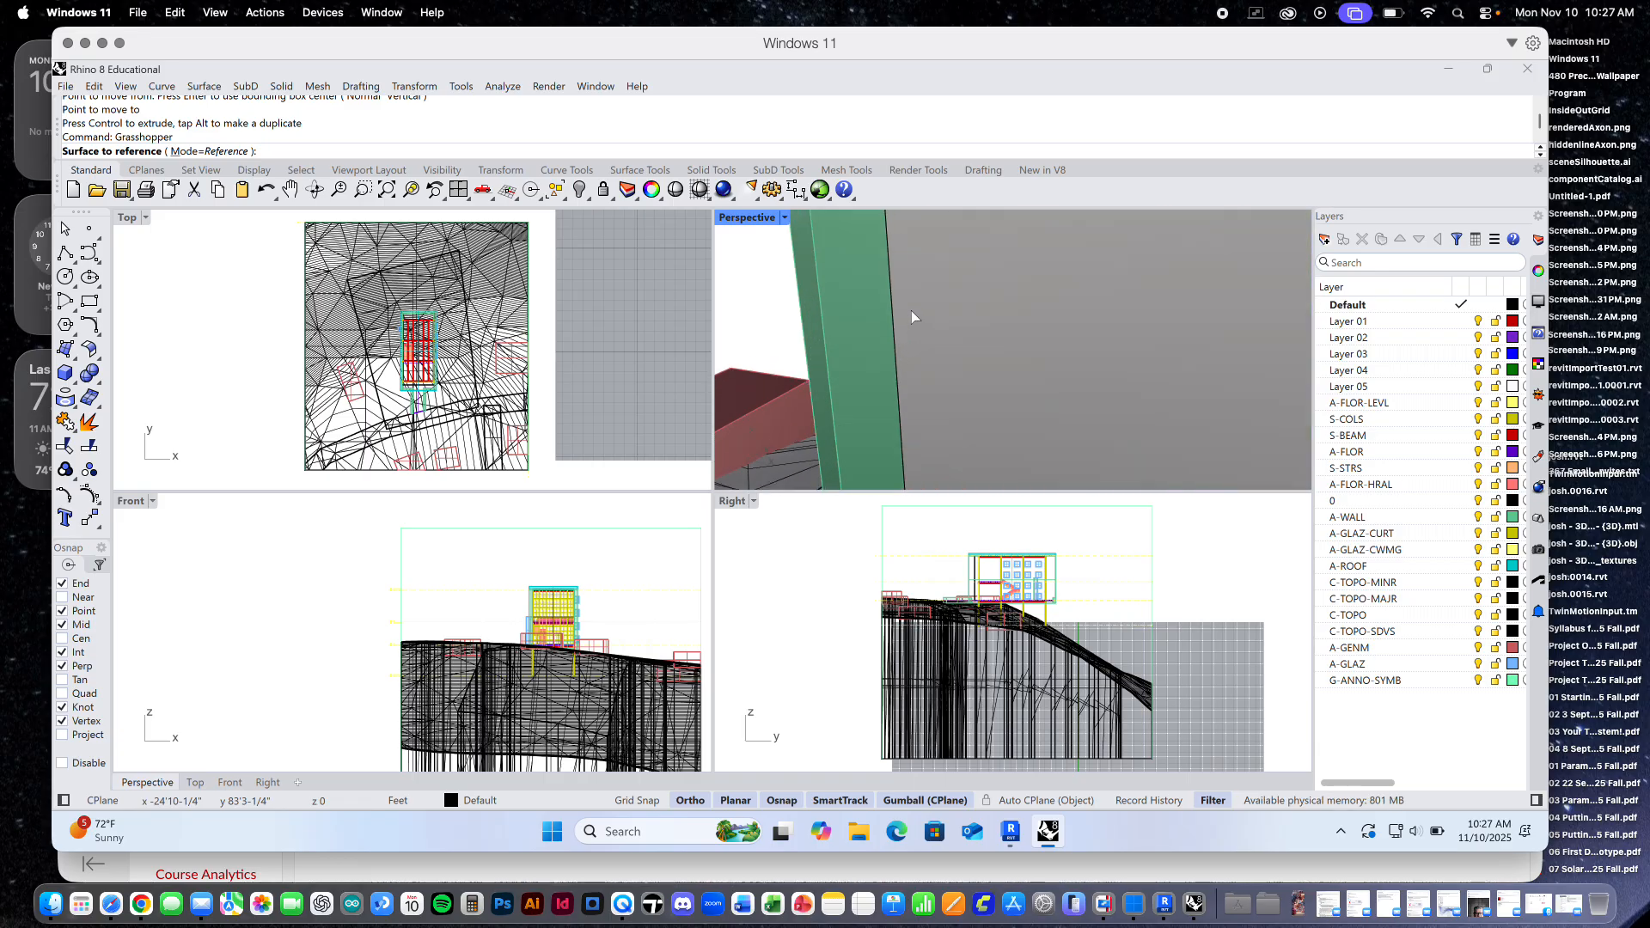
left_click(899, 361)
Set both the U Count and V Count of the surface division to 6, keeping the facade in view
left_click_drag(953, 249, 943, 447)
right_click_drag(979, 303, 920, 313, "shift")
scroll(899, 310, "up", 3)
scroll(907, 317, "down", 10)
scroll(931, 327, "up", 5)
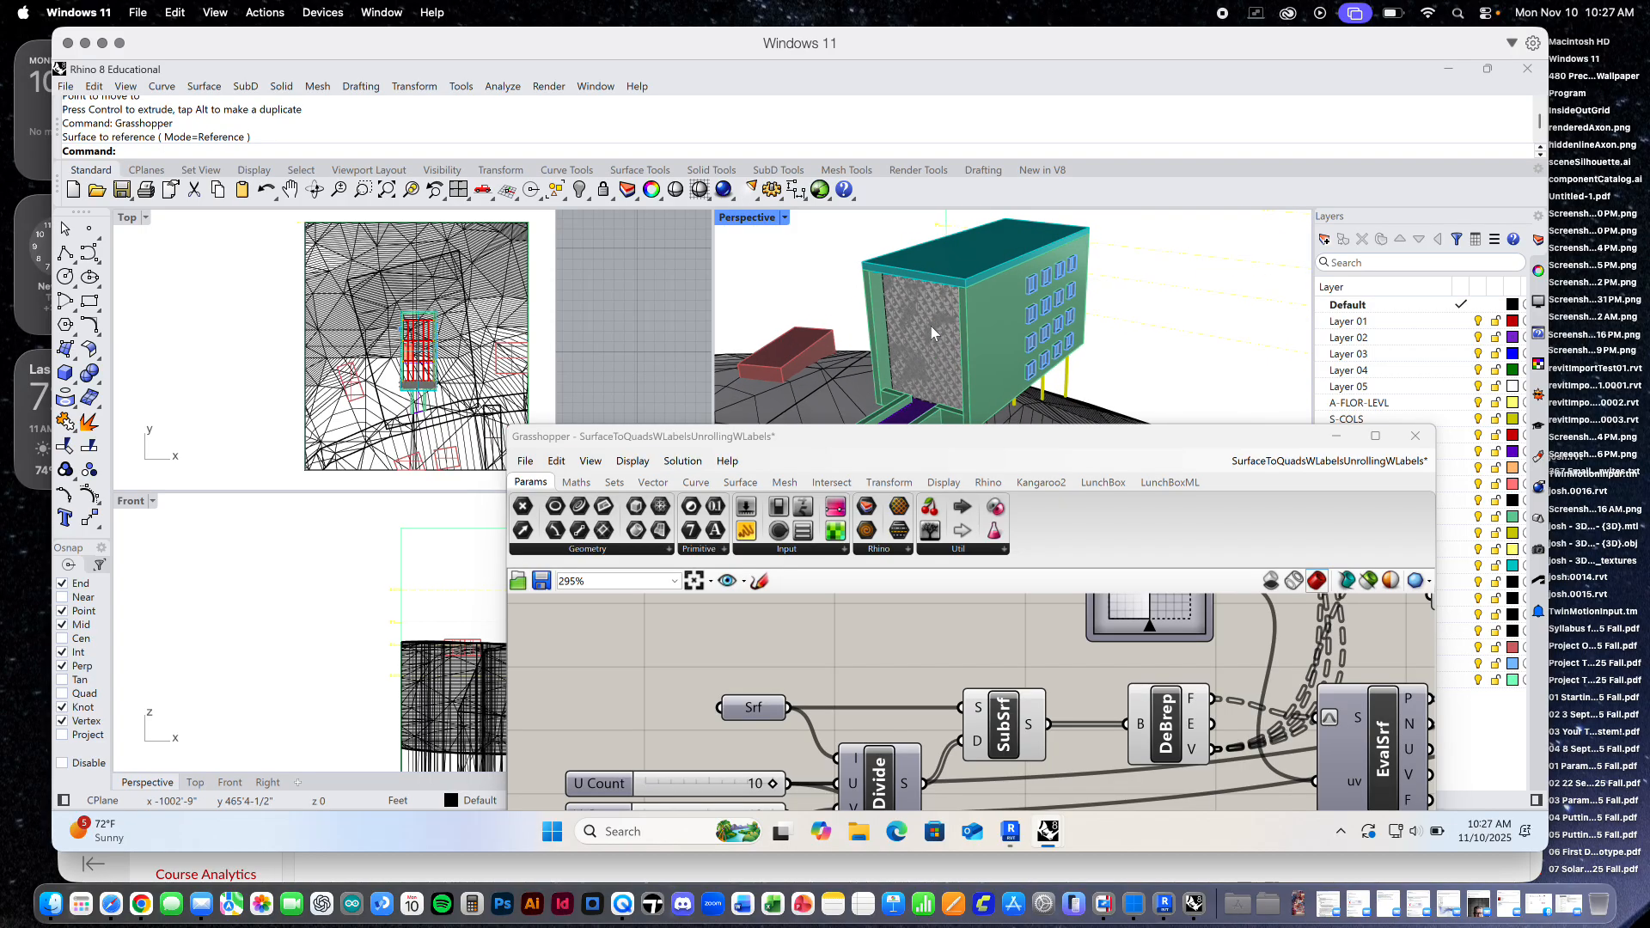
scroll(931, 328, "down", 3)
left_click_drag(975, 425, 986, 334)
left_click_drag(784, 693, 721, 728)
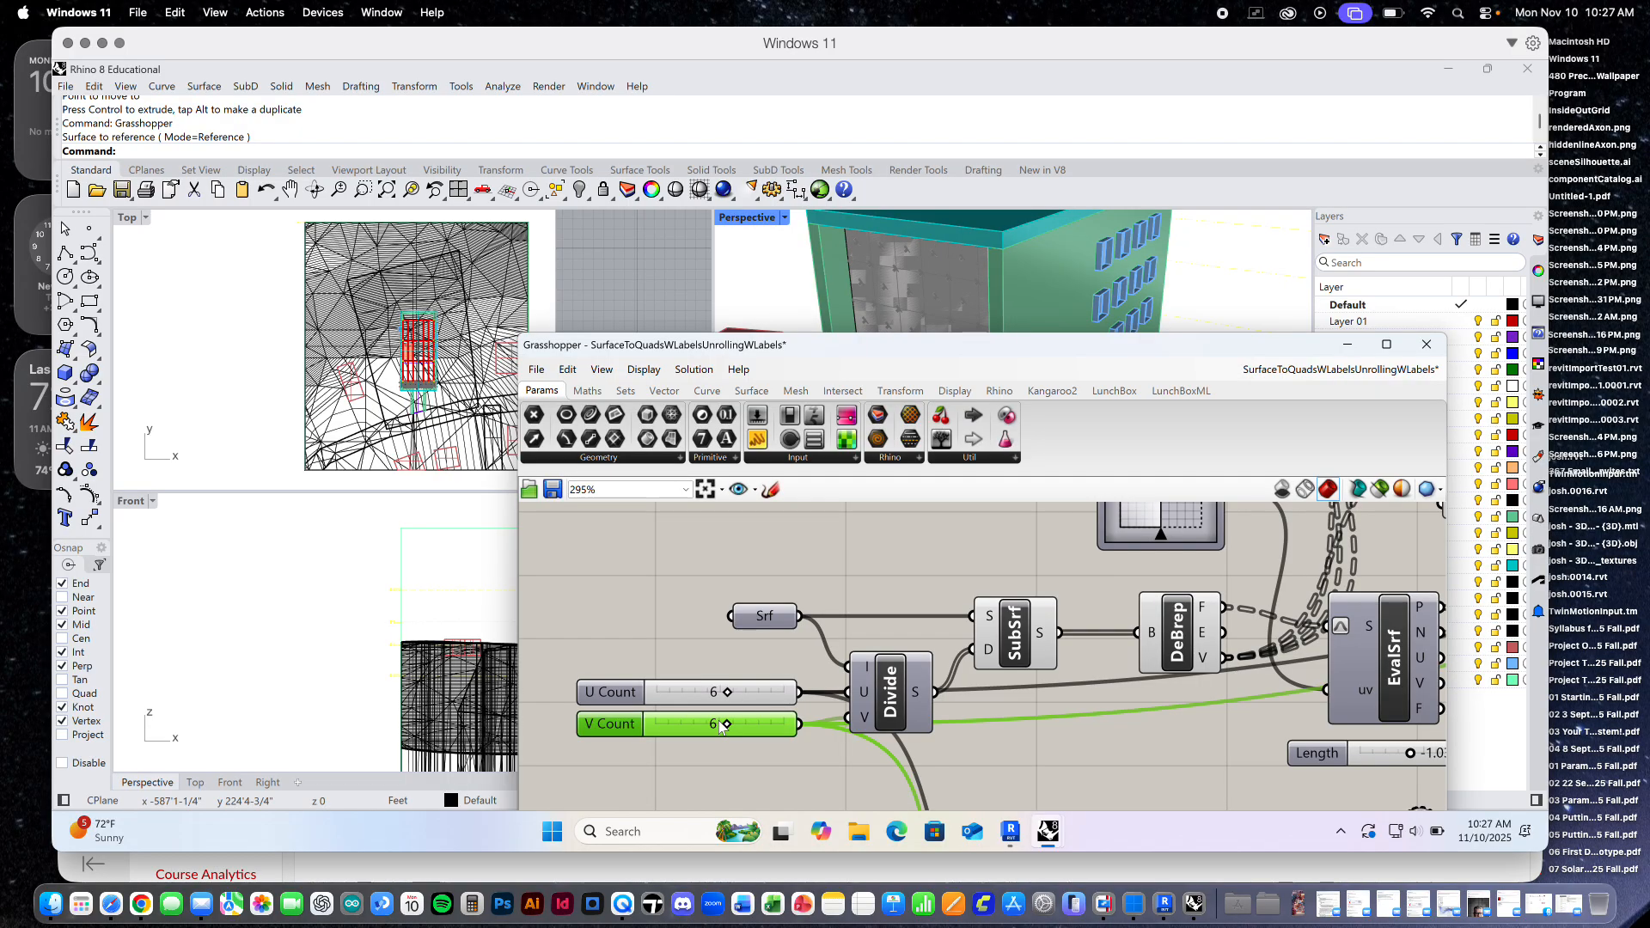
Set the Length slider feeding the Line component to 2 so the panel pyramids point outward from the facade
right_click_drag(1200, 722, 901, 643)
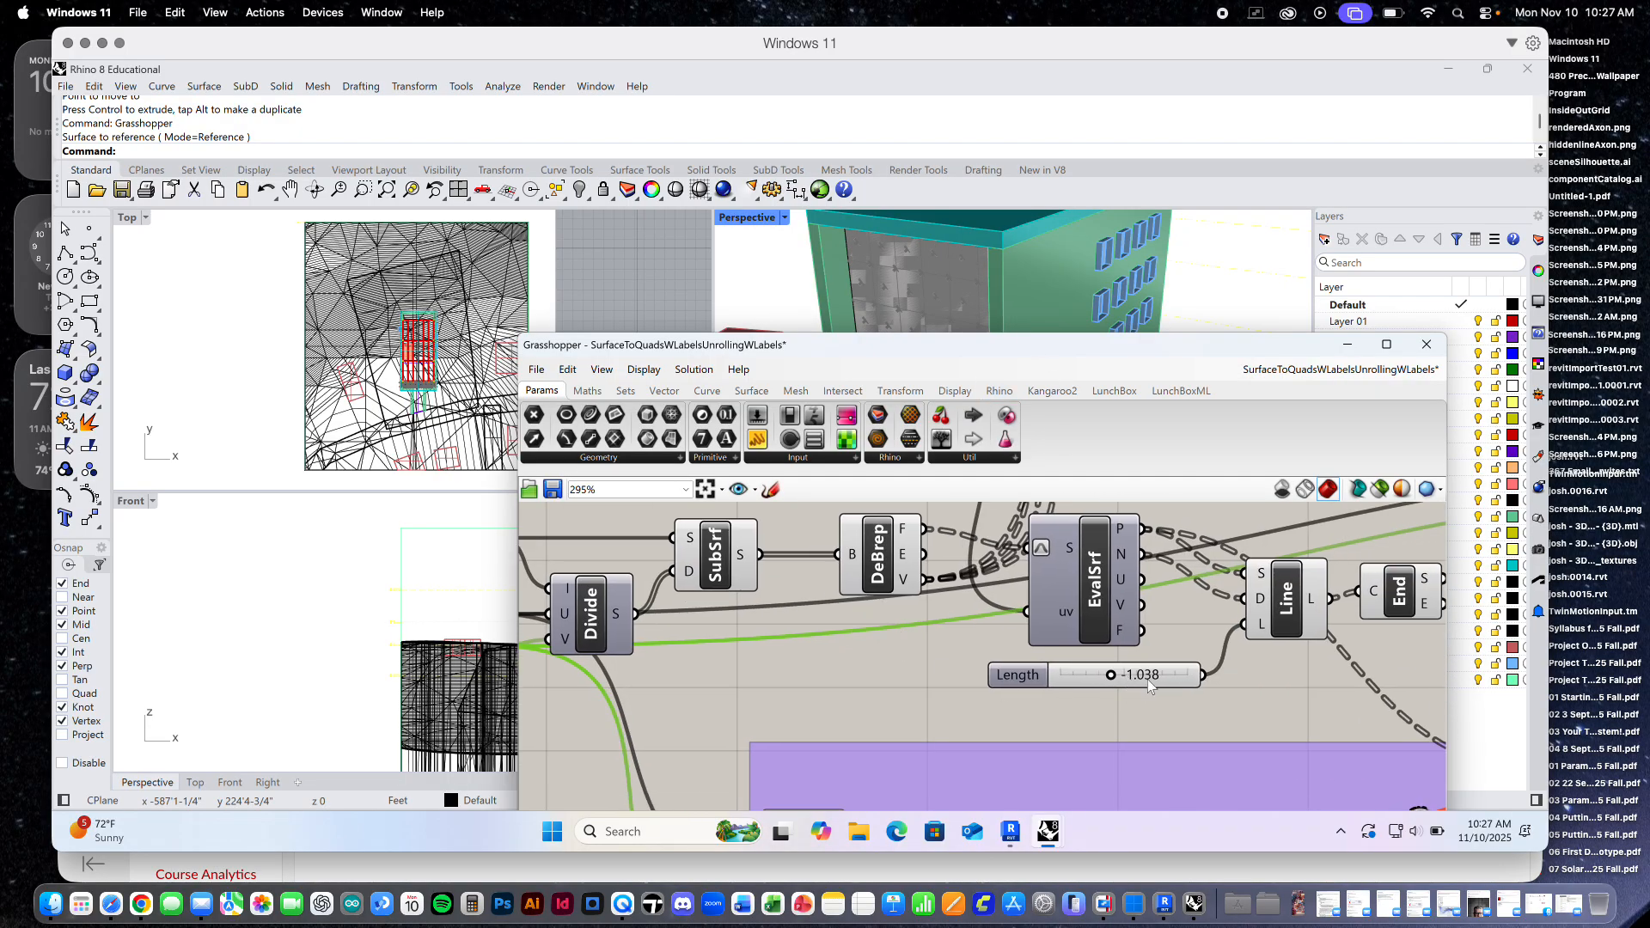
left_click_drag(1109, 674, 1143, 675)
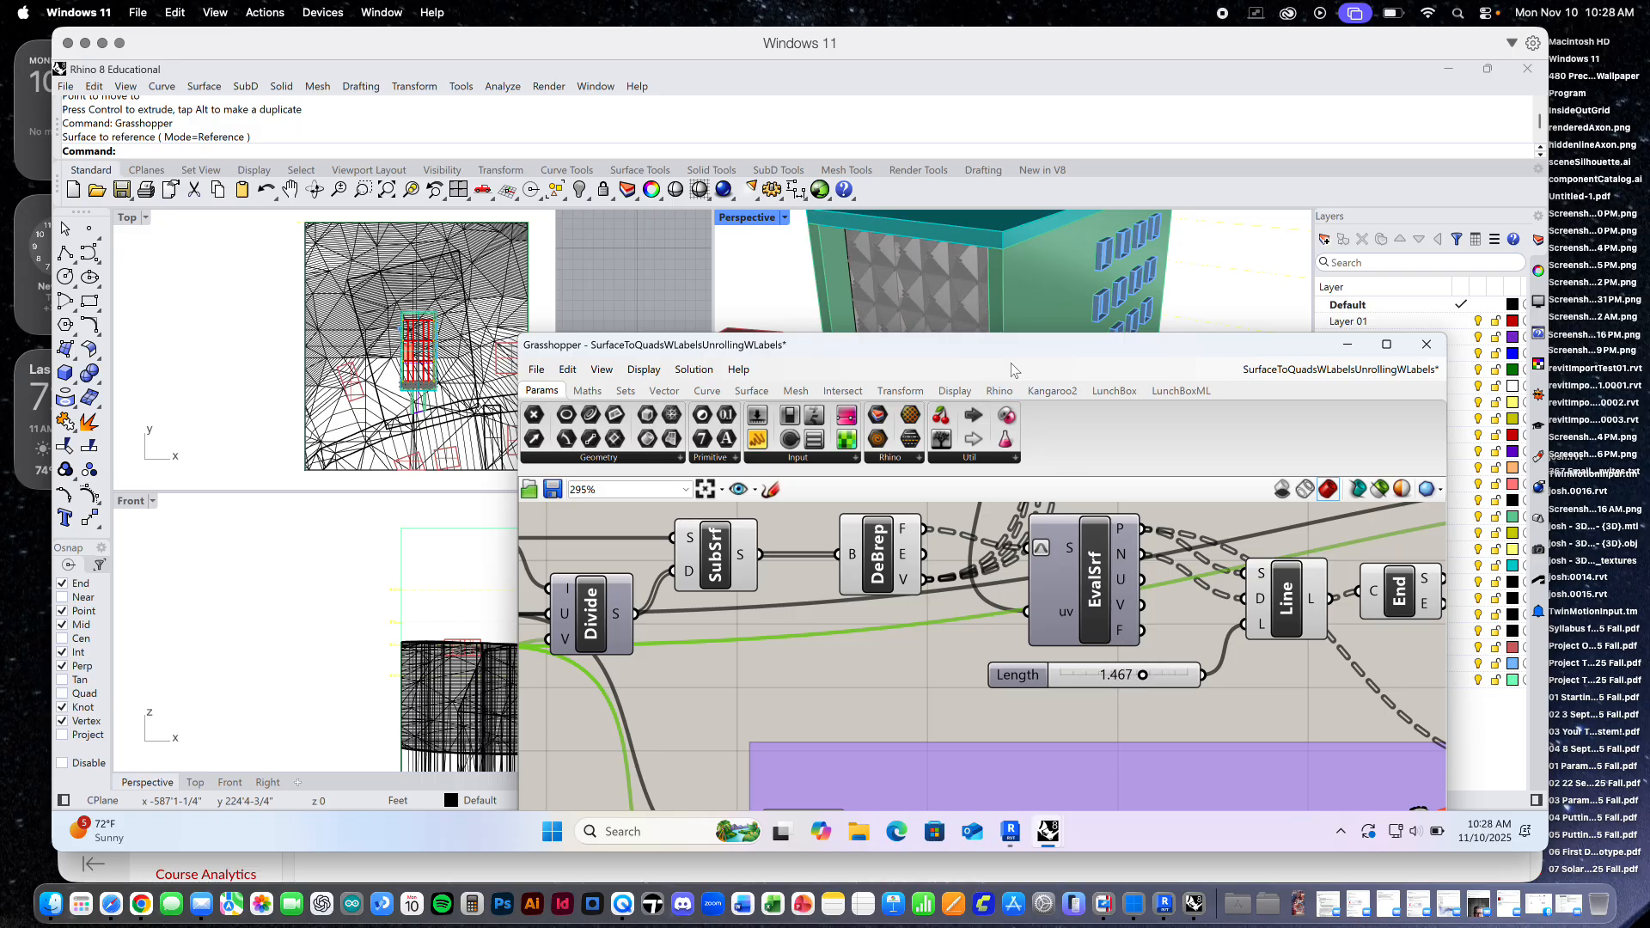
left_click_drag(1009, 344, 1000, 414)
right_click_drag(868, 327, 997, 288)
scroll(953, 310, "up", 10)
scroll(962, 312, "down", 9)
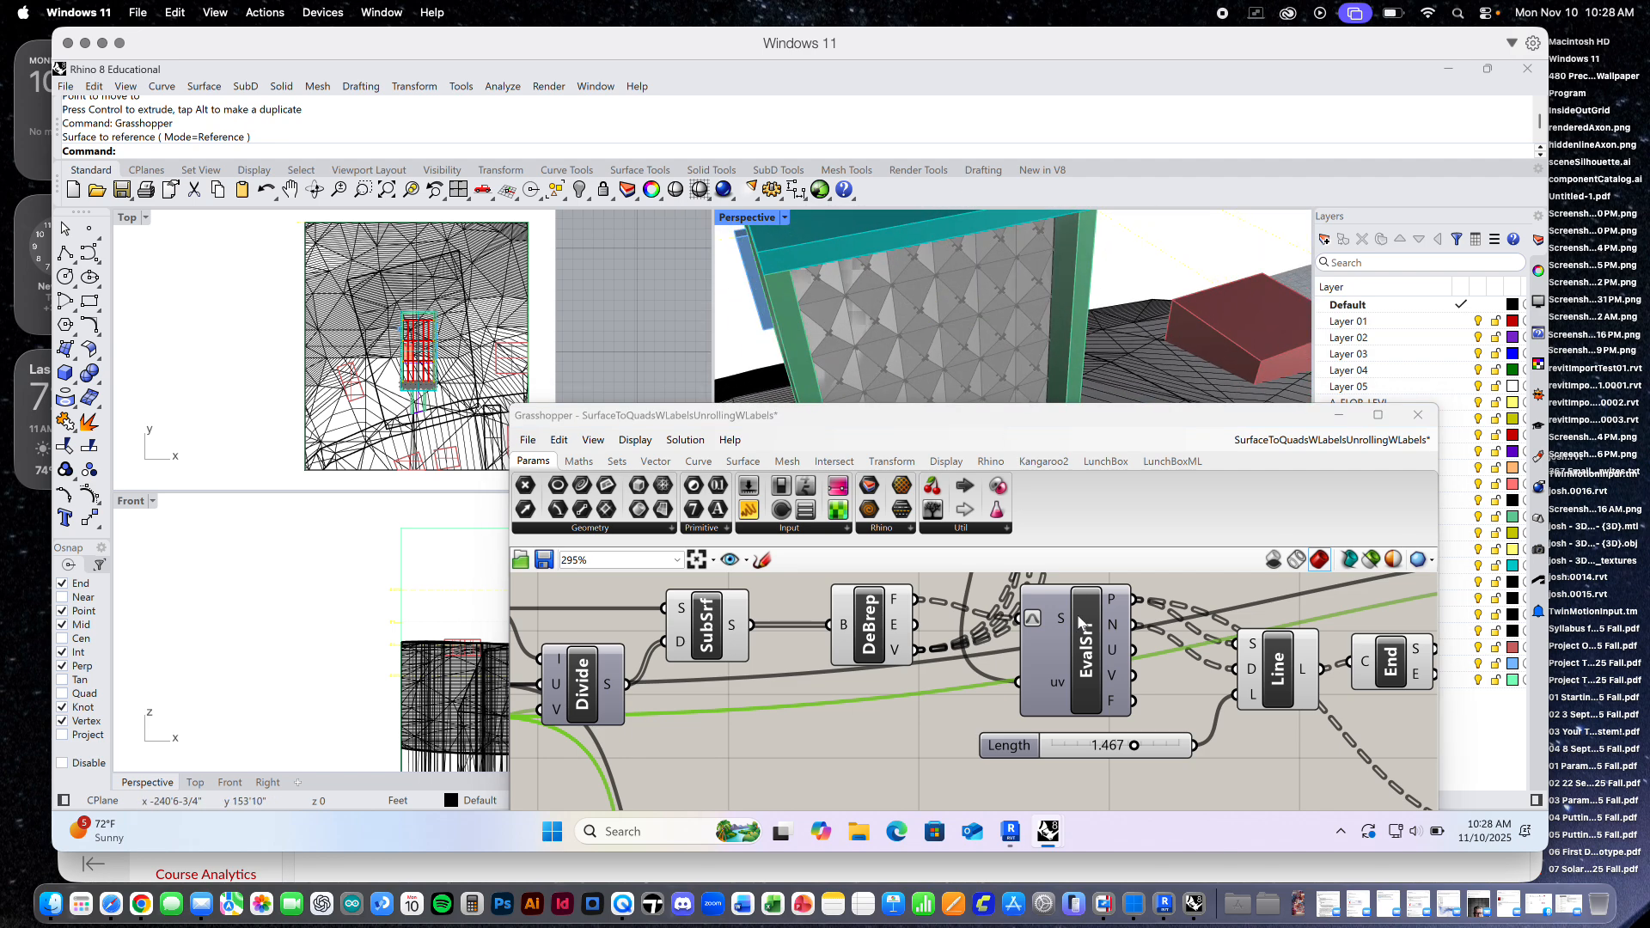
double_click(1108, 748)
type("2")
key("Return")
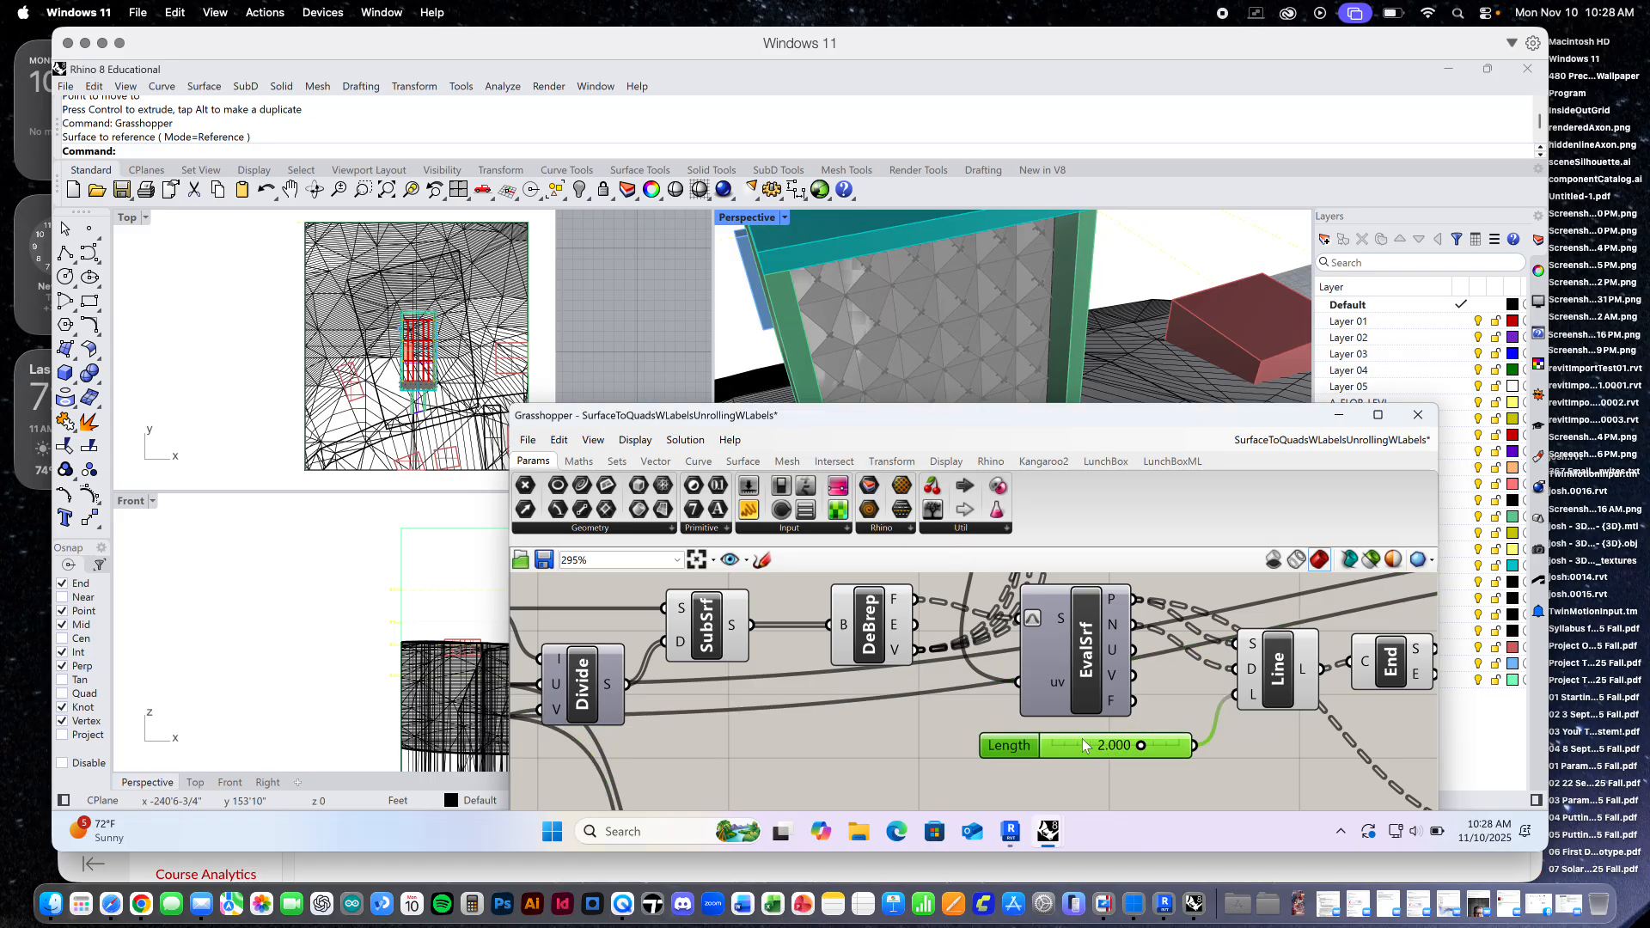
Examine the pyramid panels on the pavilion's front facade in a maximized Perspective view
left_click_drag(1037, 419, 1037, 540)
right_click_drag(1023, 464, 1029, 401)
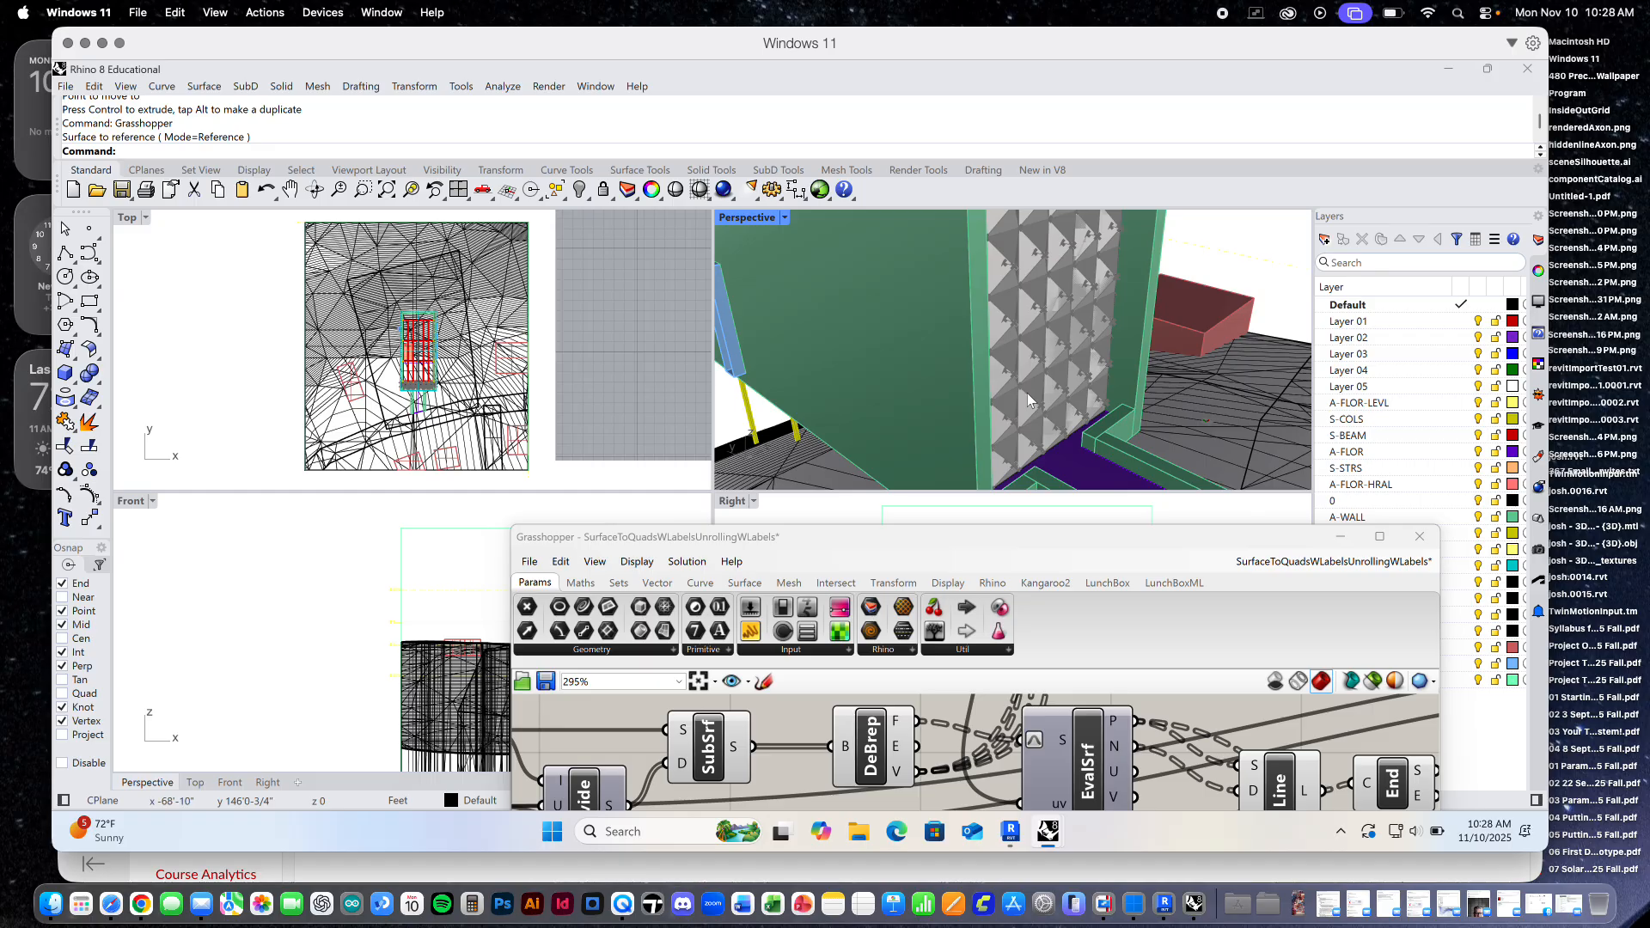
double_click(758, 216)
scroll(795, 462, "down", 10)
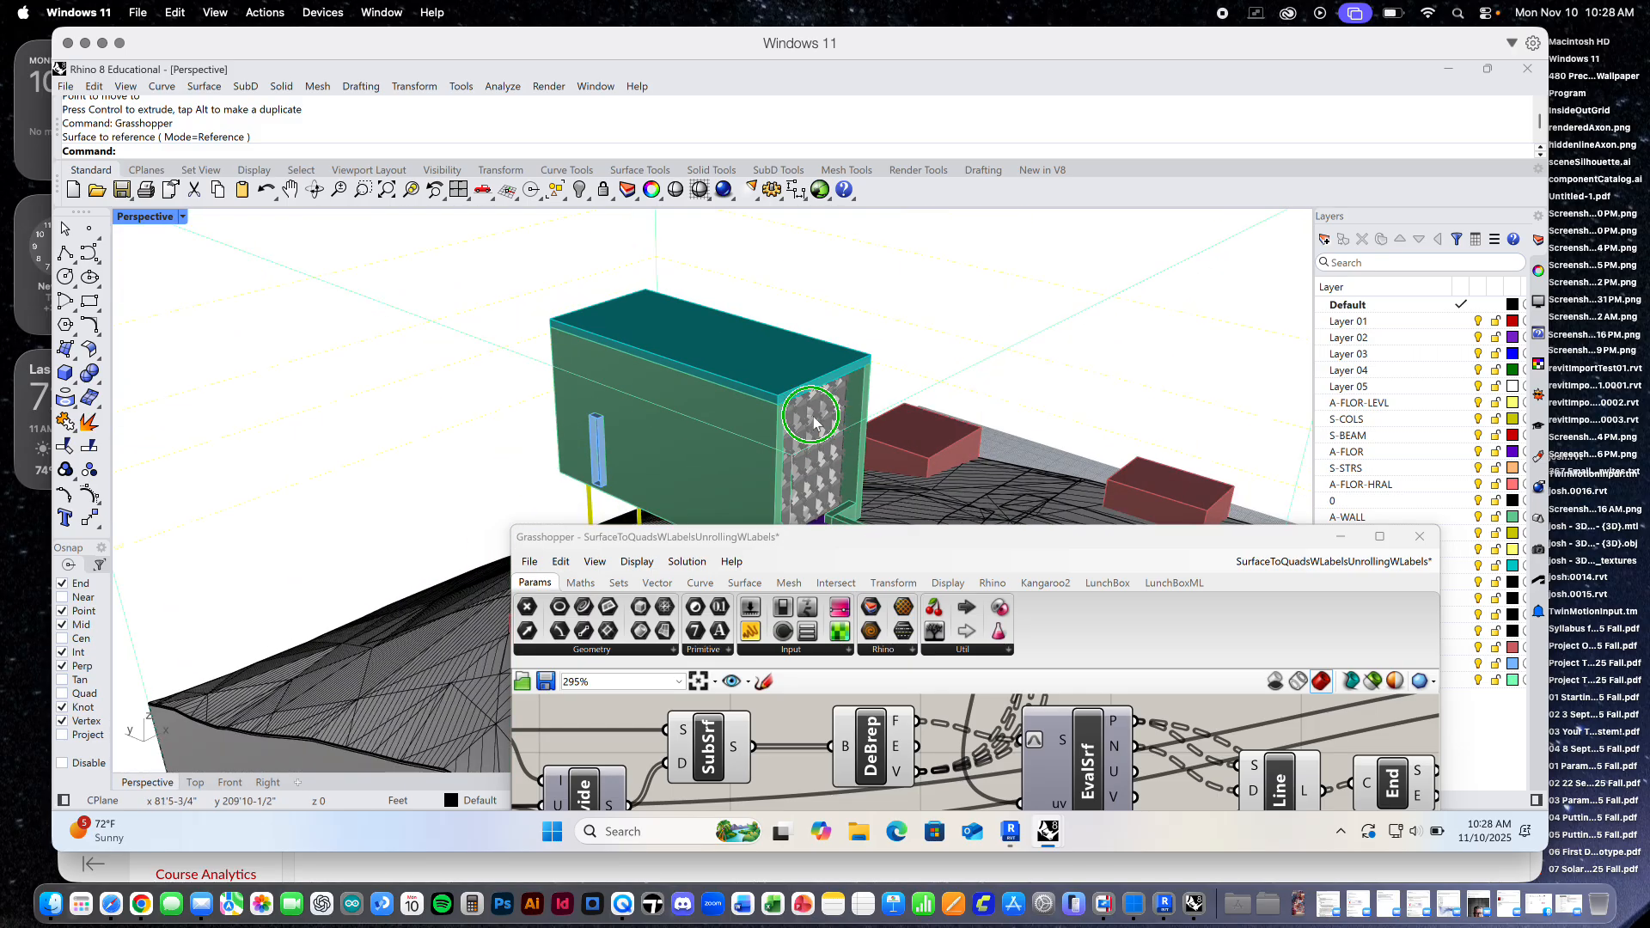
scroll(786, 397, "up", 4)
mouse_move(821, 396)
right_mouse_down()
mouse_move(789, 379)
mouse_move(818, 400)
right_mouse_up()
scroll(818, 399, "up", 2)
scroll(818, 398, "down", 2)
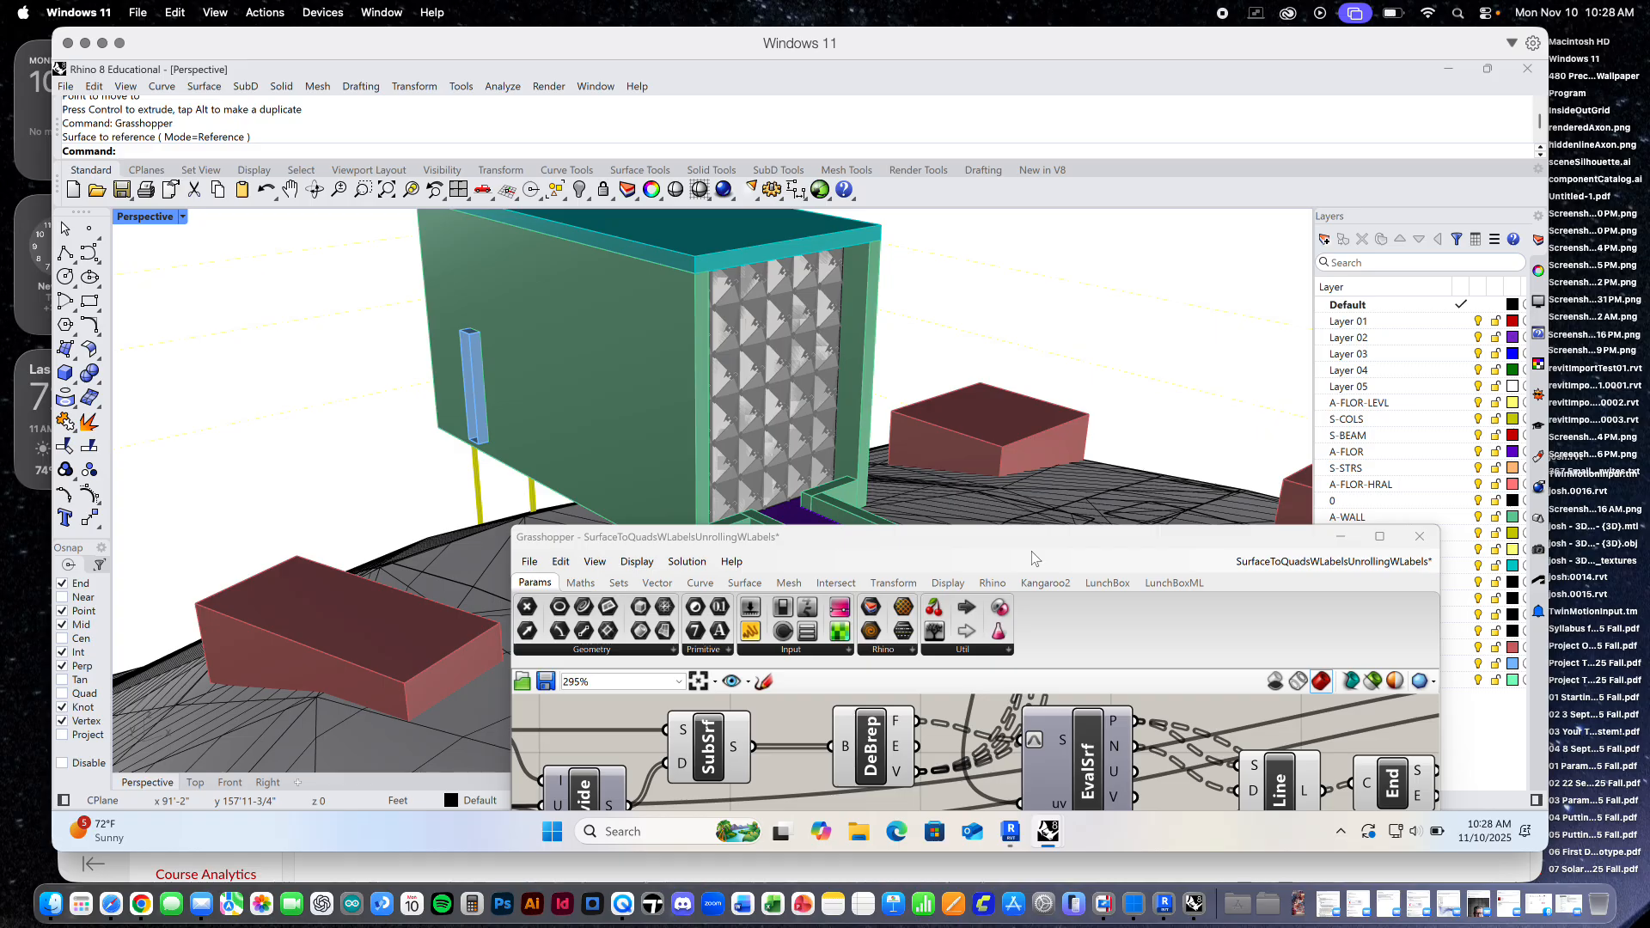
Review the definition from the Divide component through the Srf4Pt components to the Join component's output
left_click_drag(1032, 538, 847, 234)
scroll(964, 592, "down", 5)
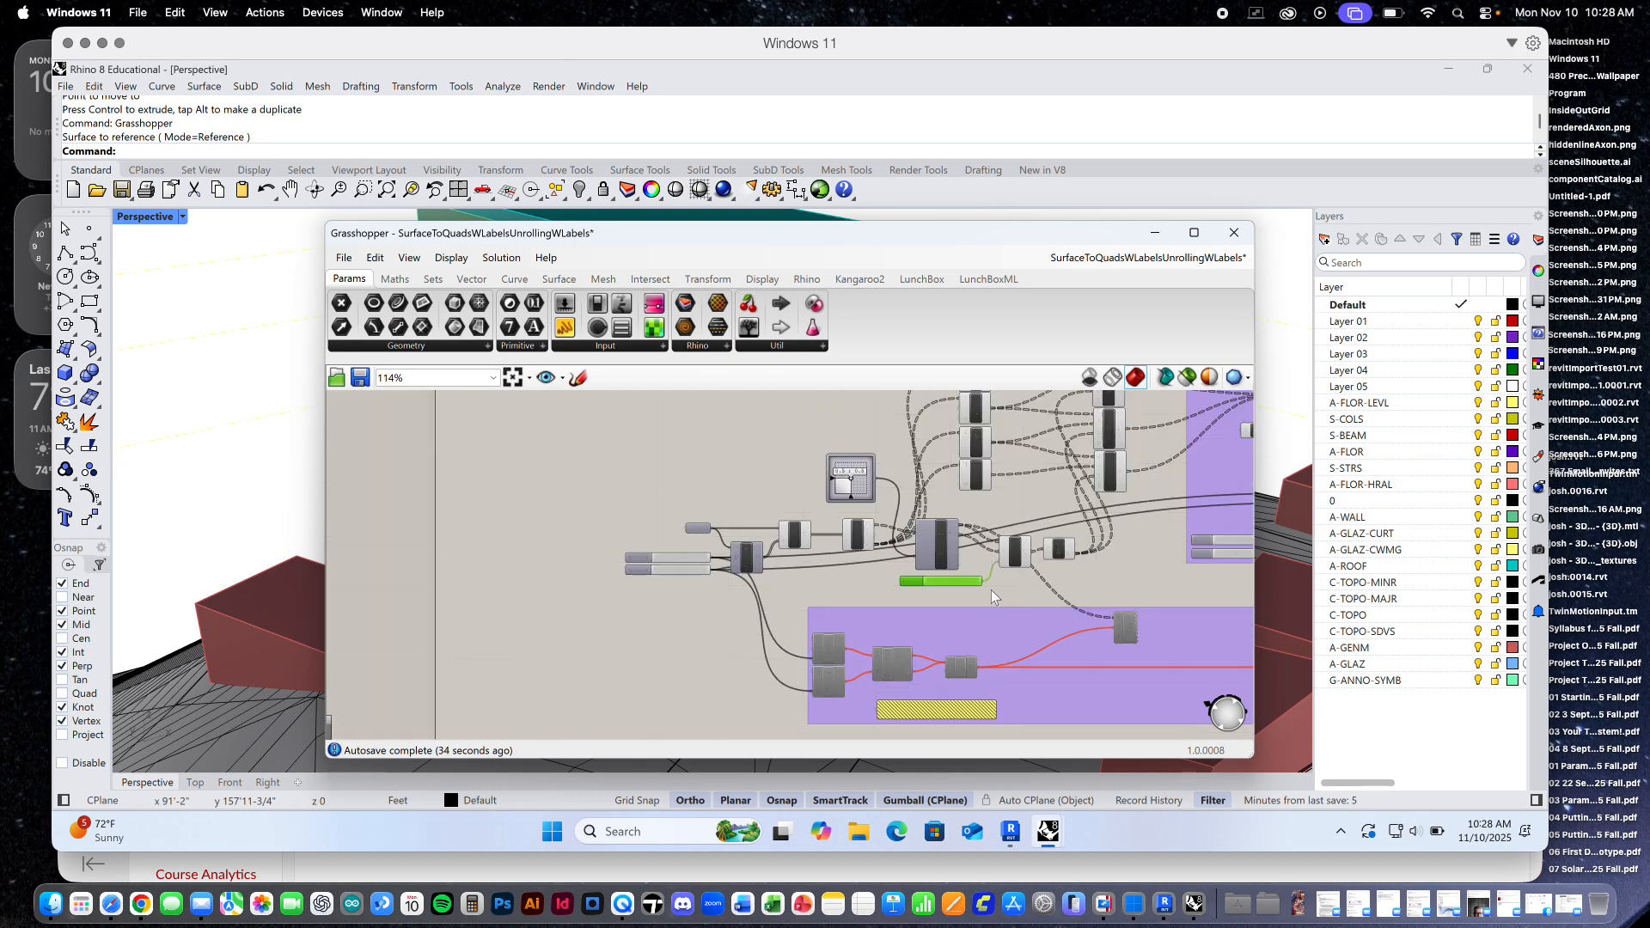
scroll(890, 593, "up", 1)
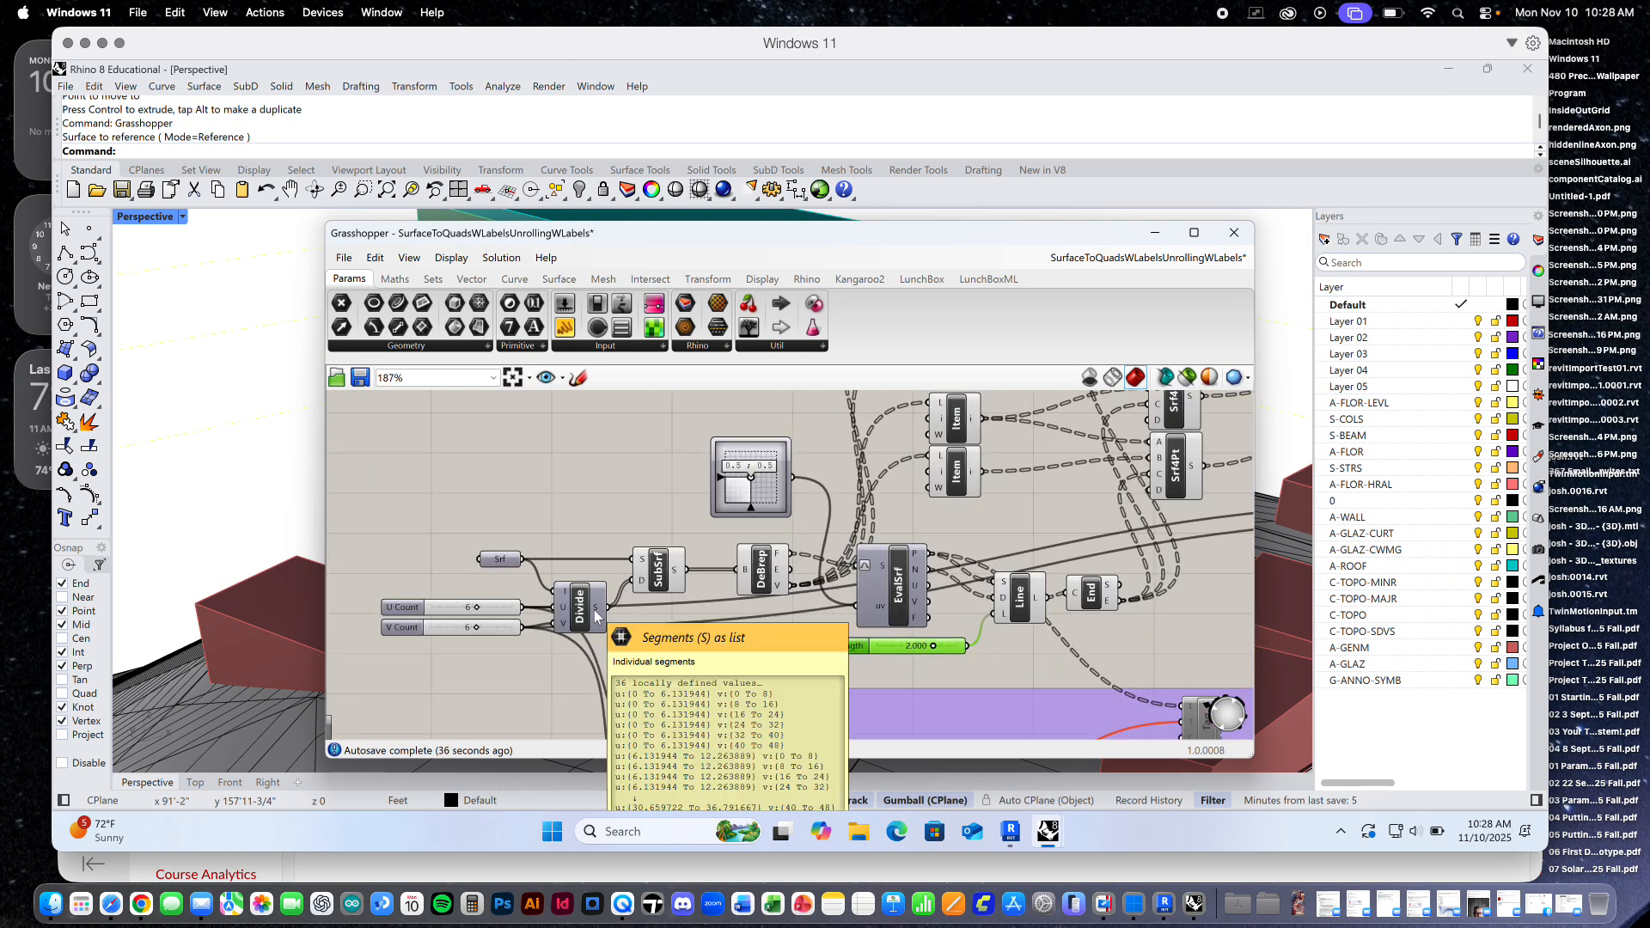
mouse_move(595, 615)
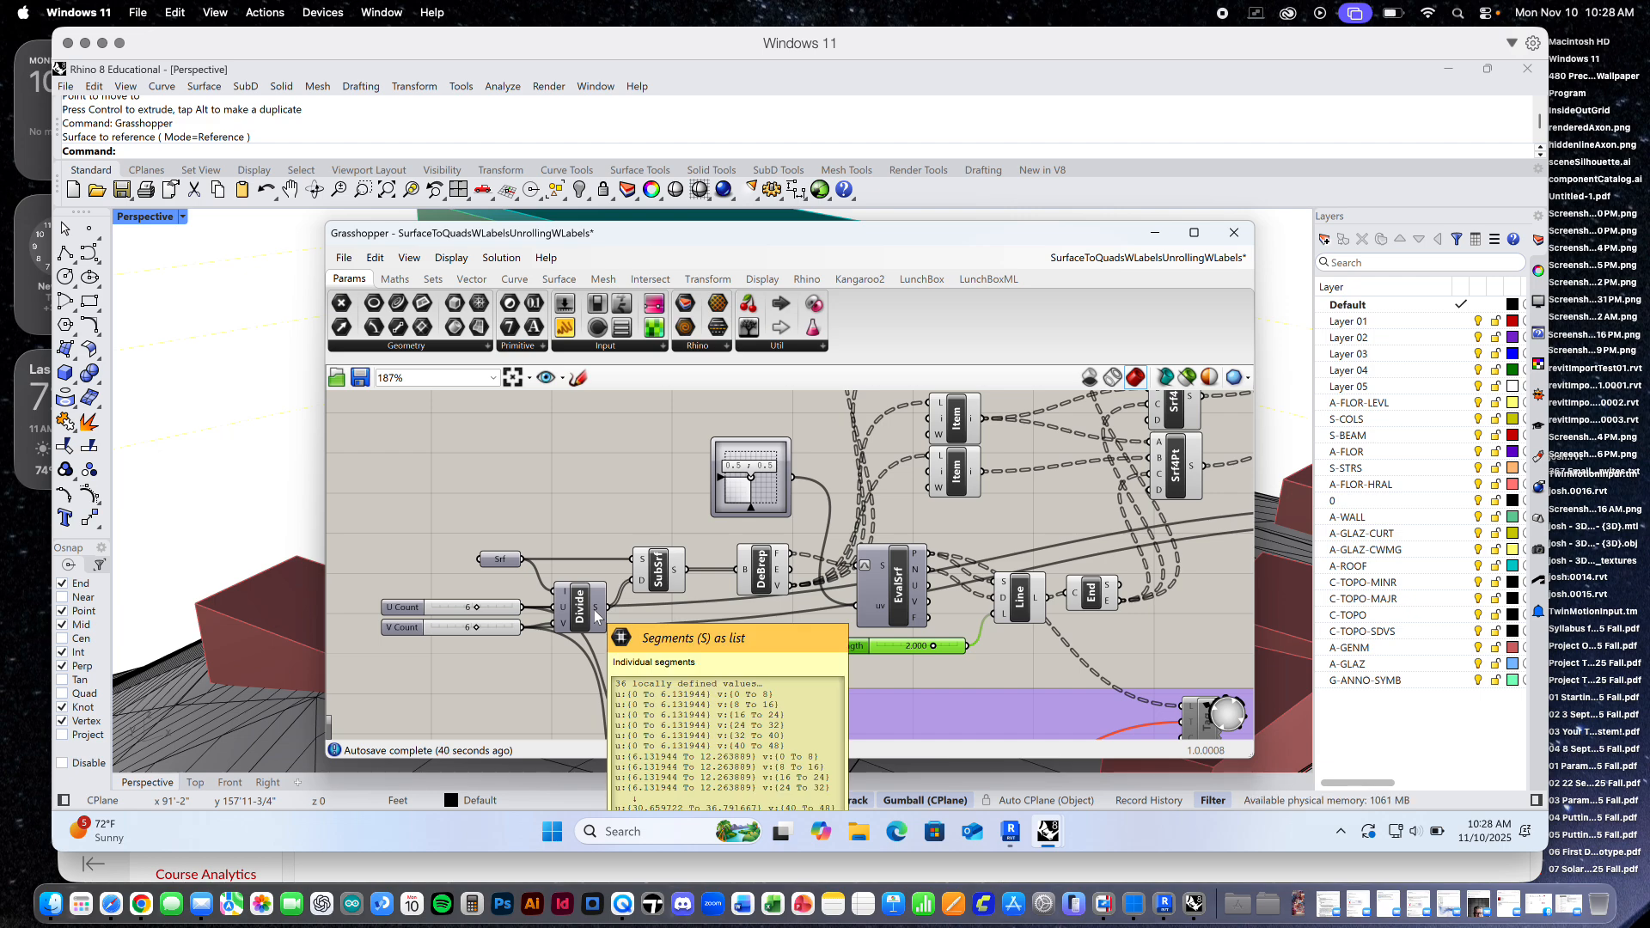
right_click_drag(850, 480, 627, 576)
right_click_drag(777, 519, 663, 579)
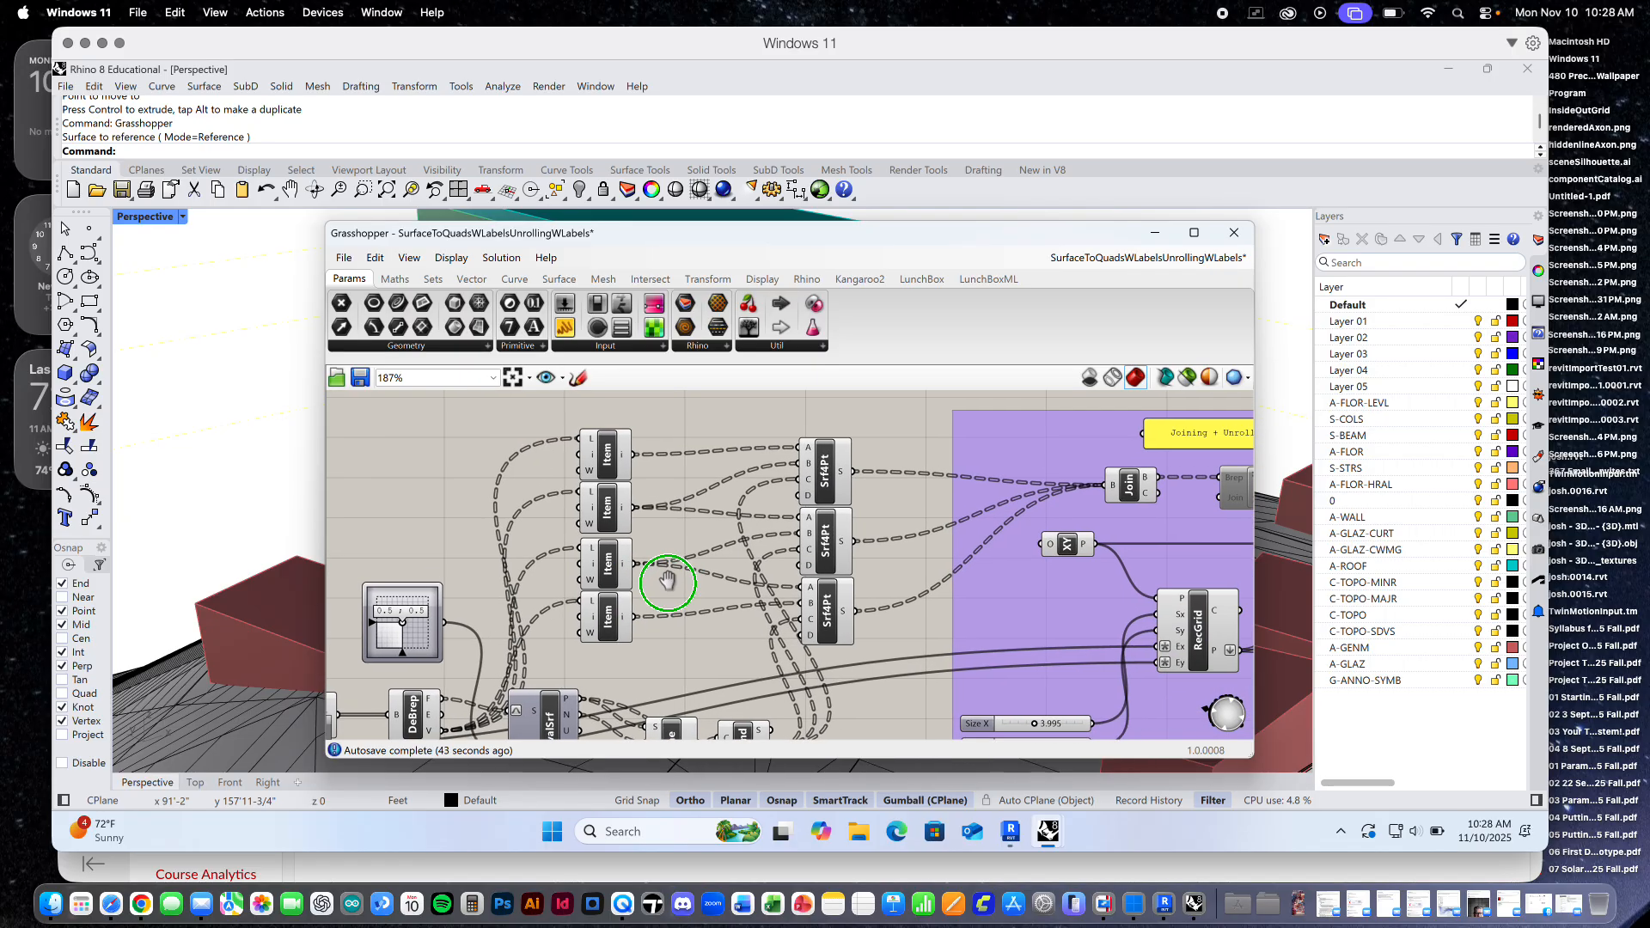
right_click_drag(869, 515, 700, 496)
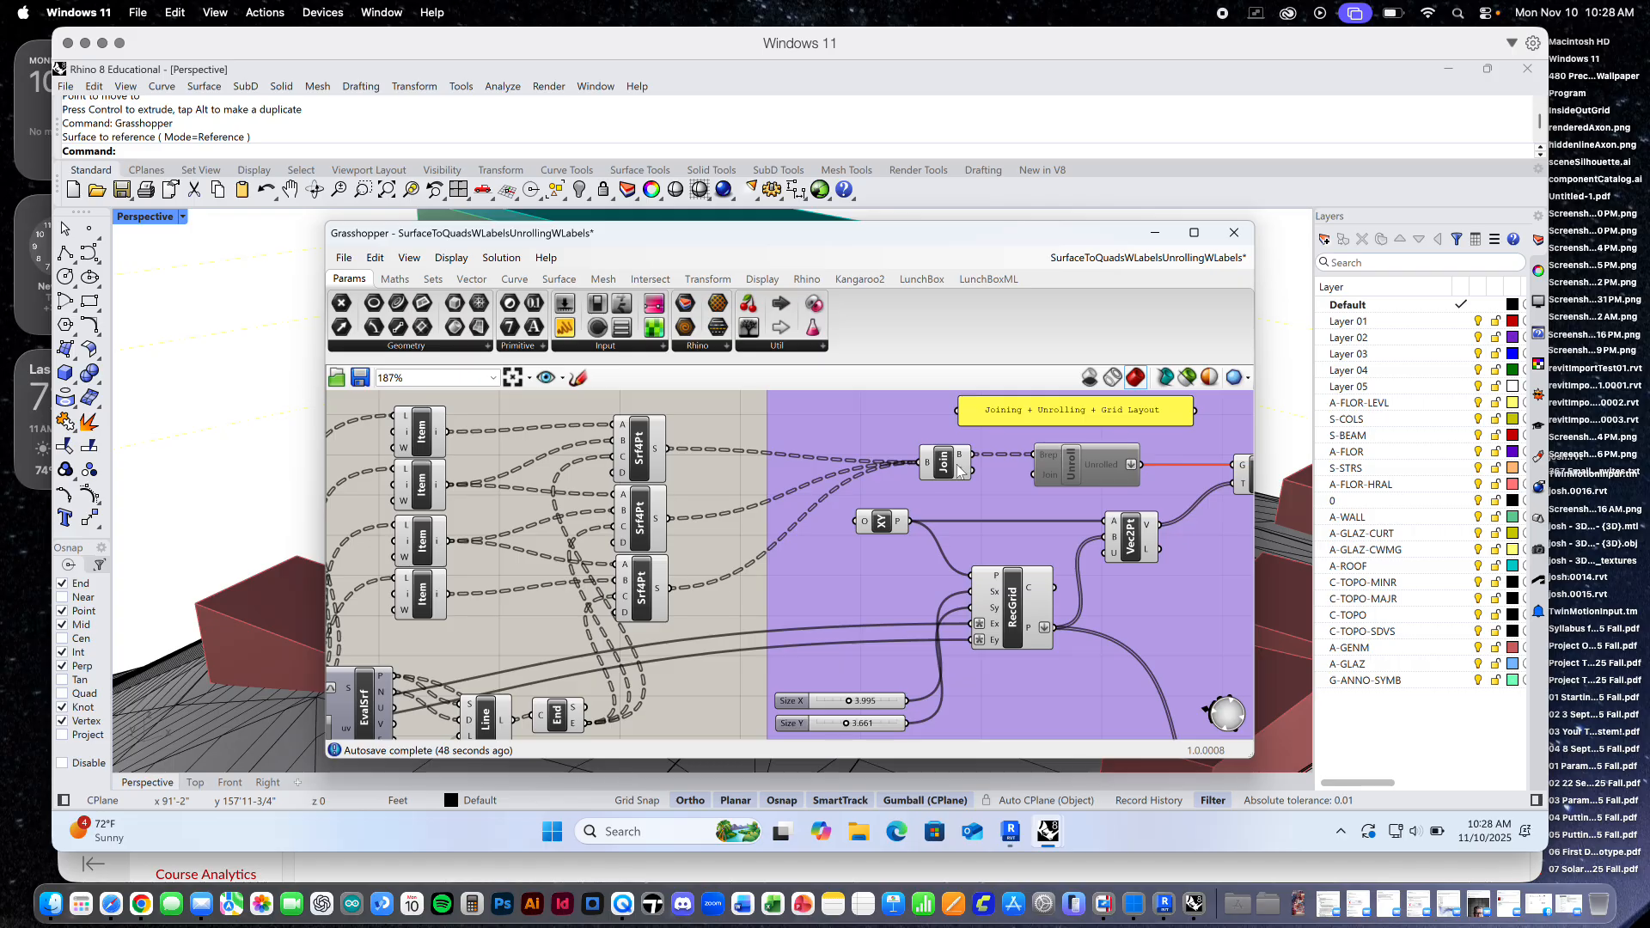
mouse_move(959, 471)
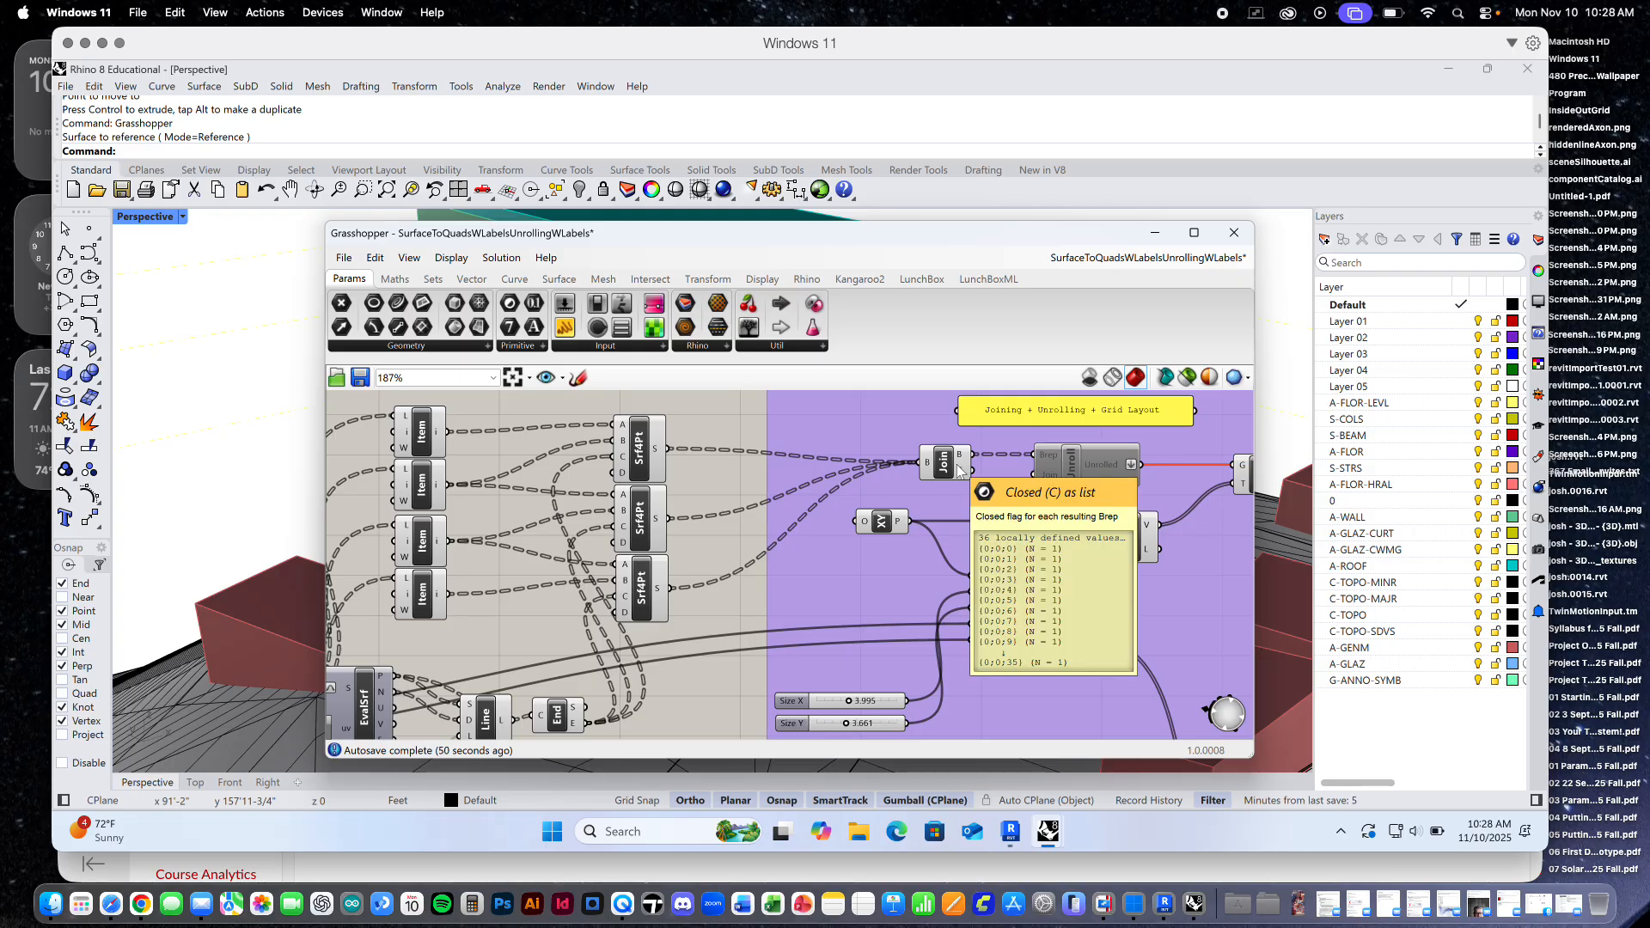
Bake the Join component's geometry to the Default layer and close the Grasshopper window
left_click(956, 469)
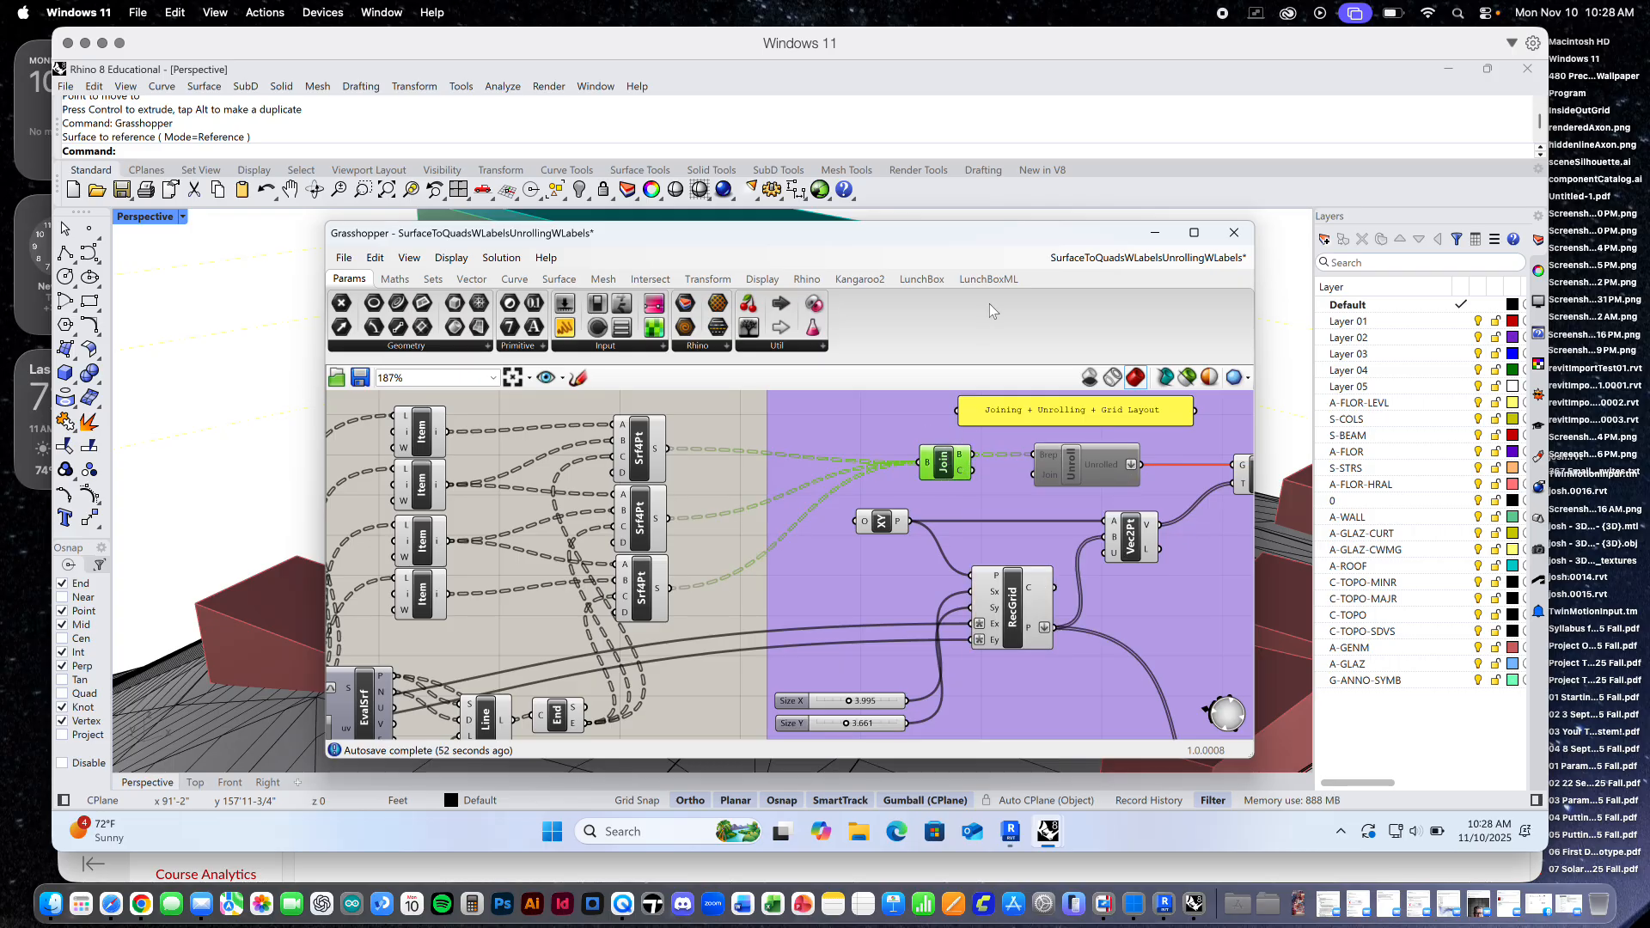
left_click_drag(997, 244, 1038, 324)
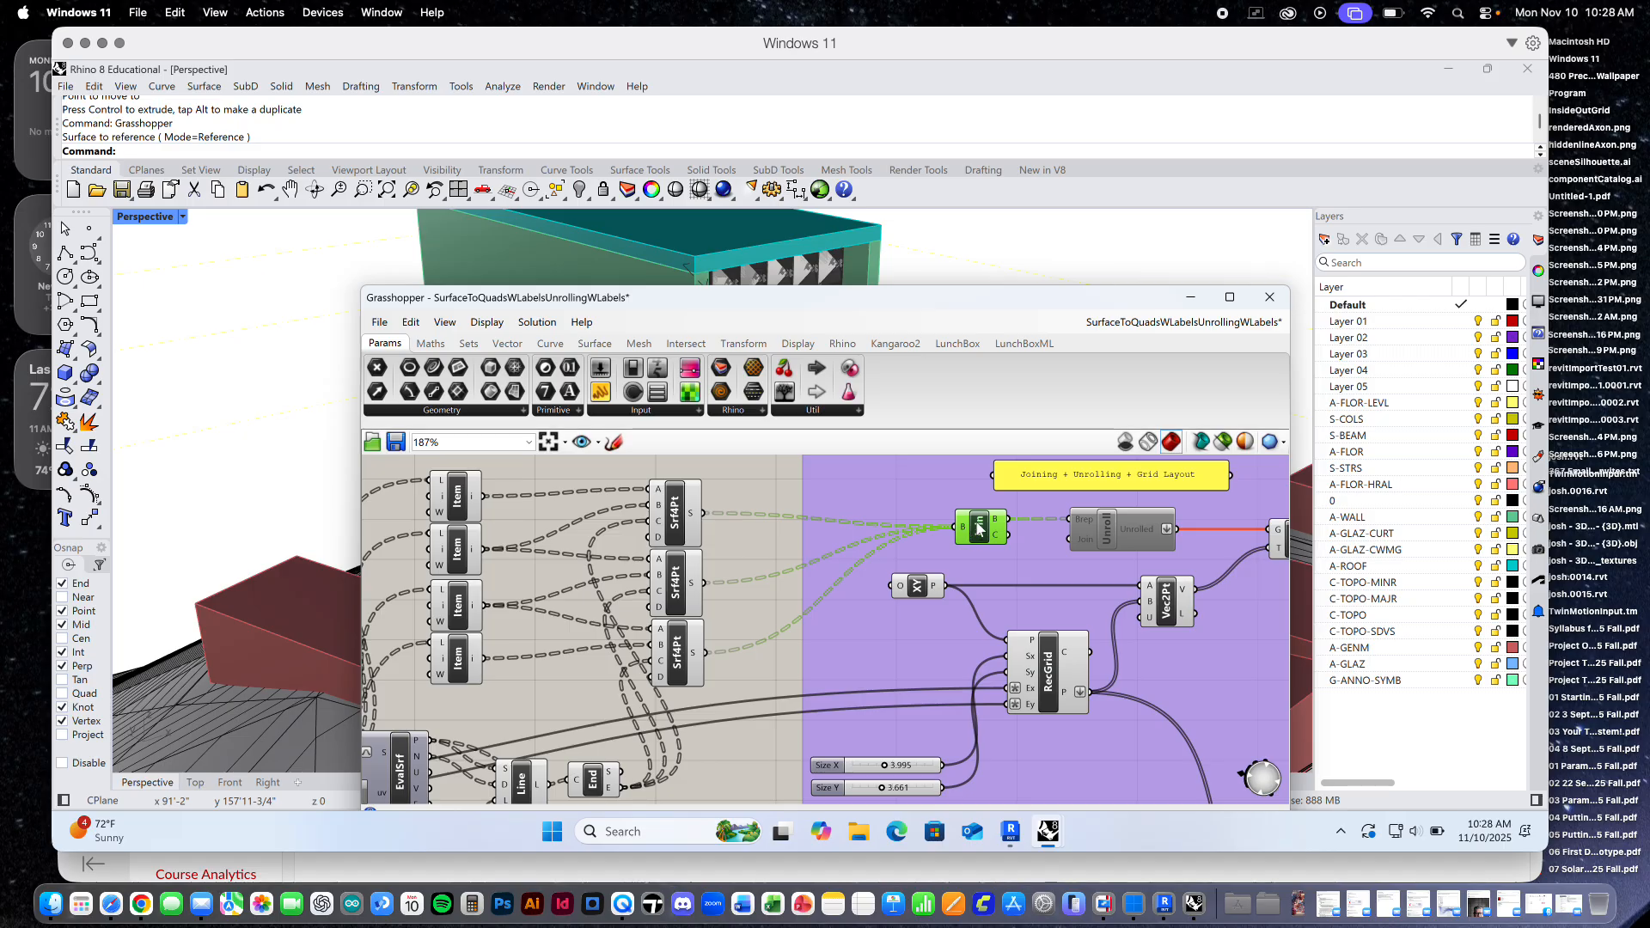
right_click(982, 528)
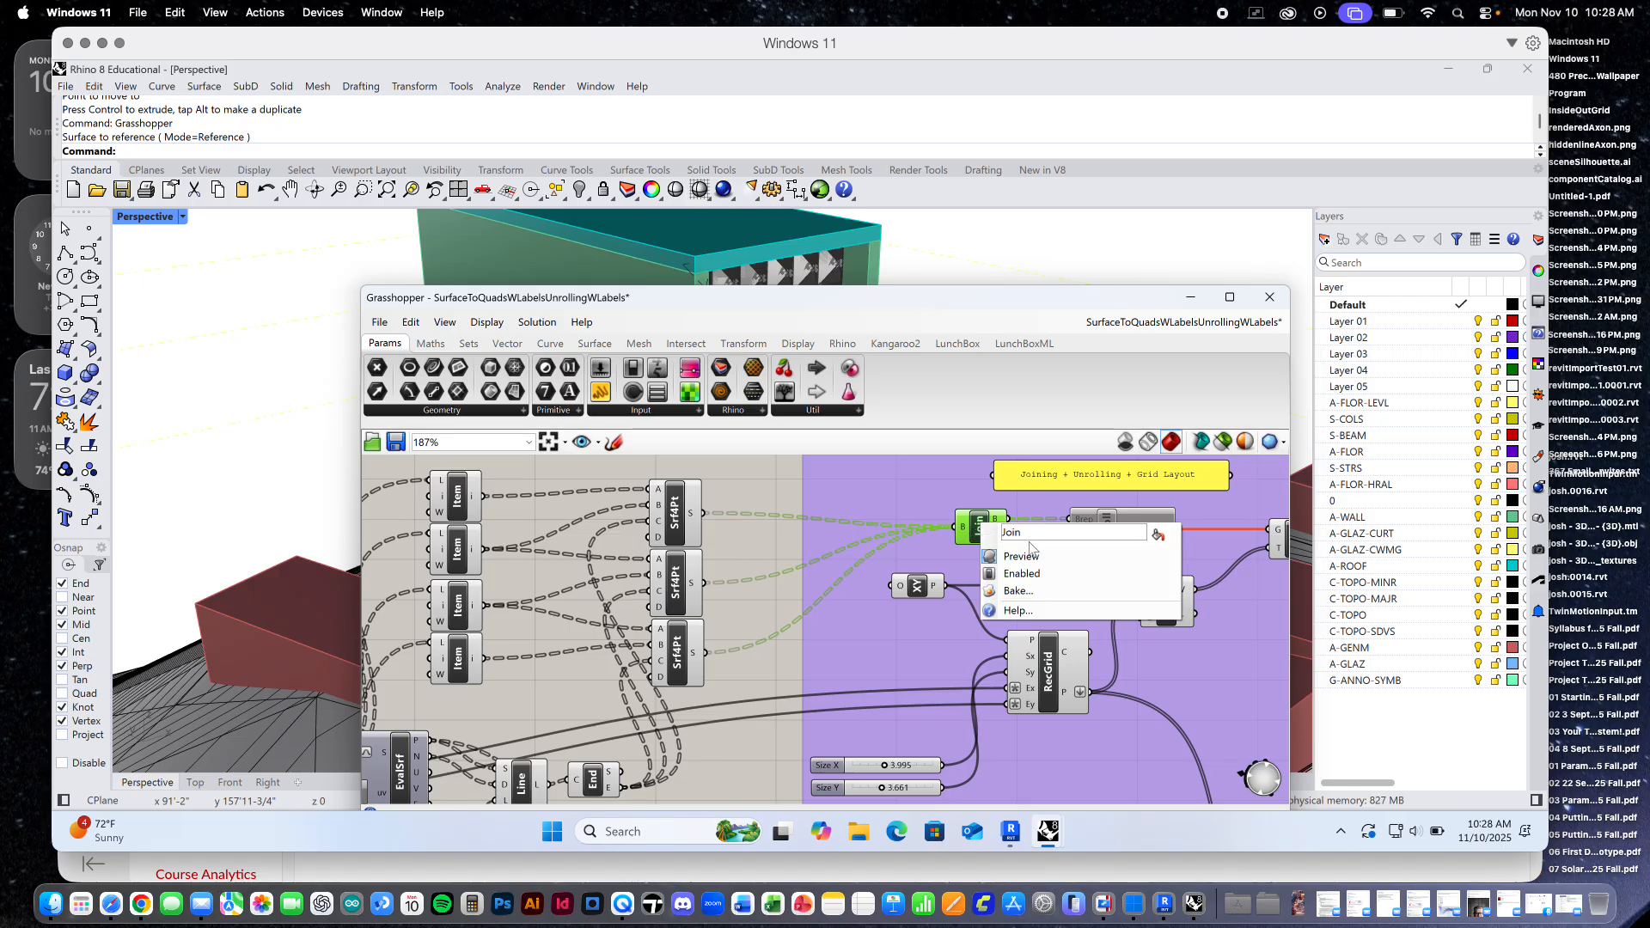
left_click(1018, 591)
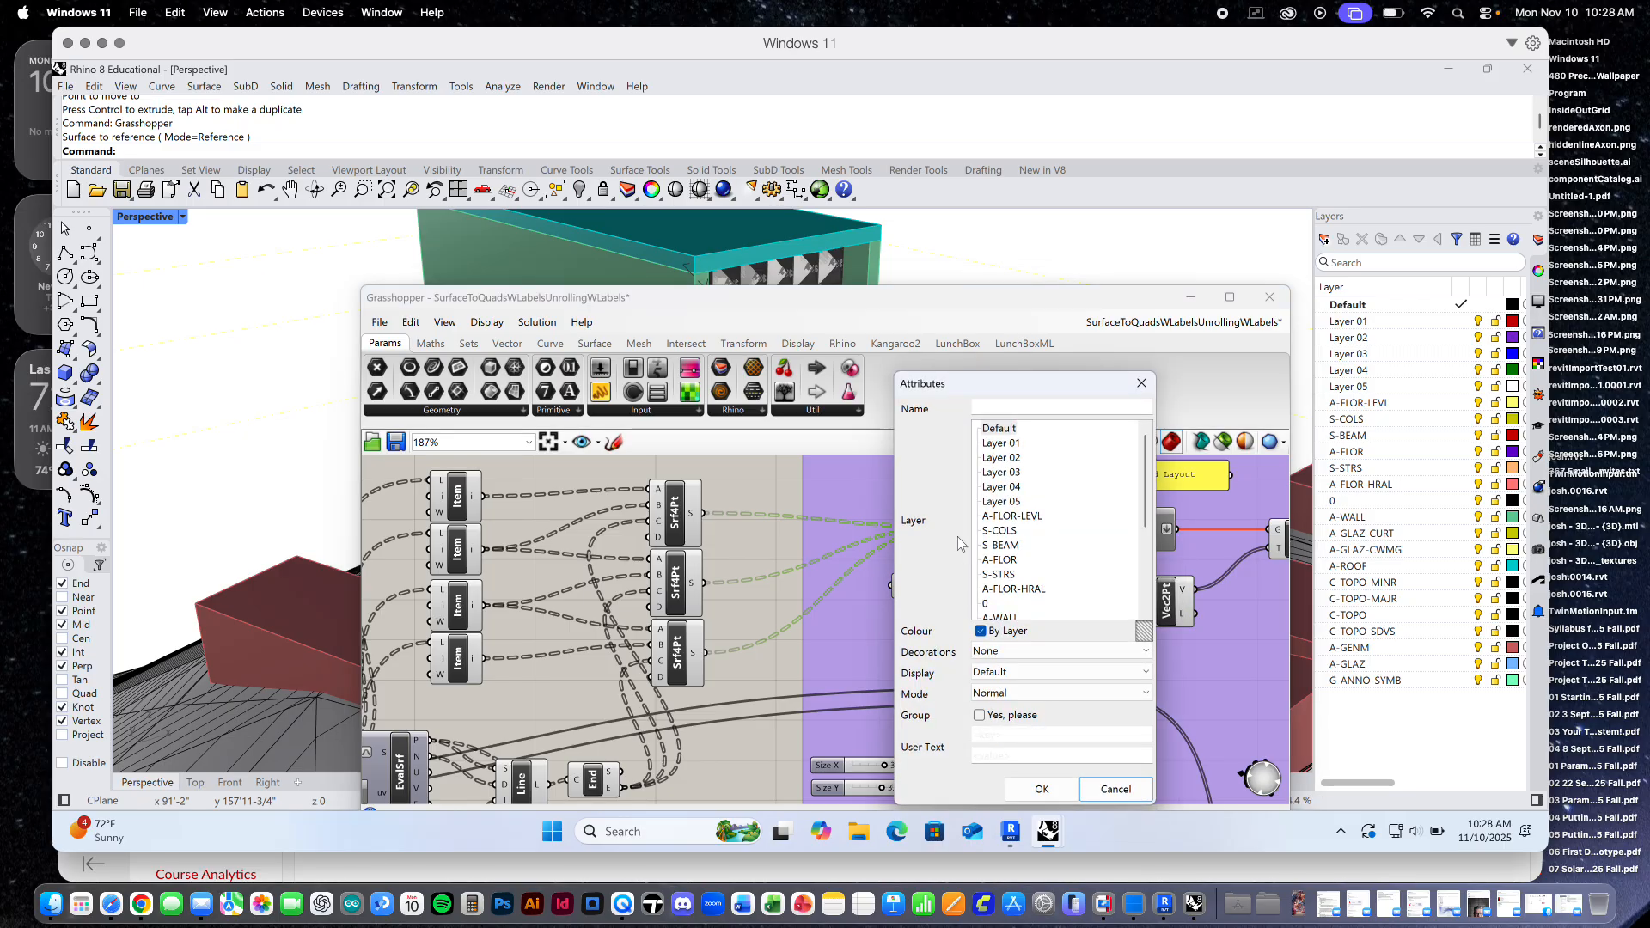
left_click(997, 429)
left_click(1040, 789)
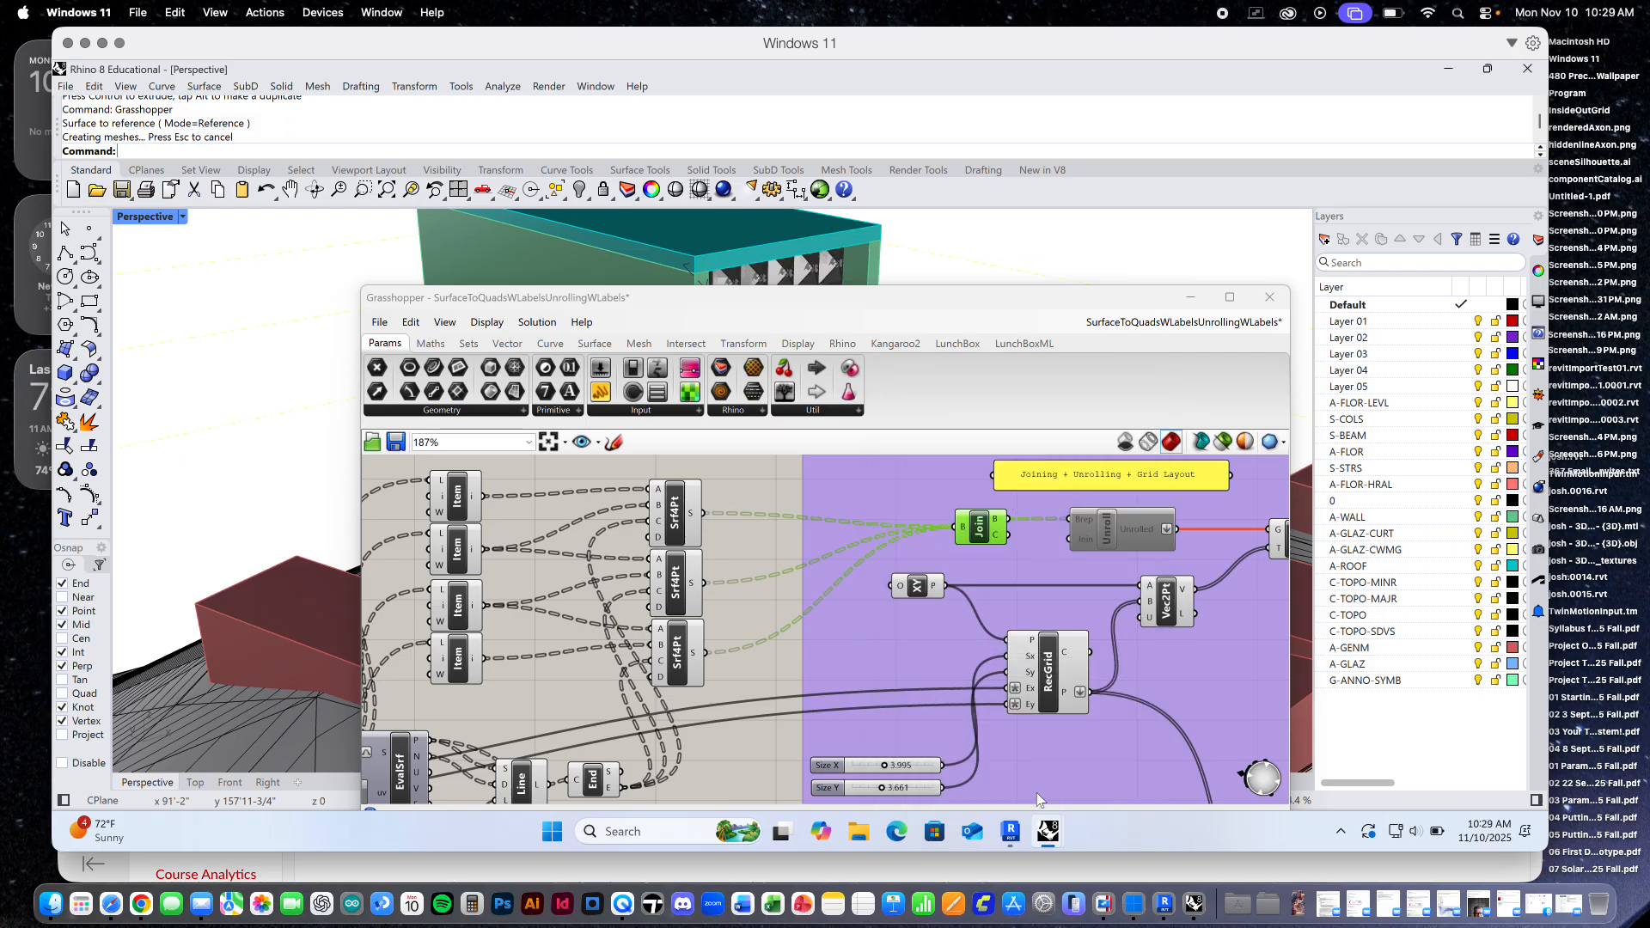
left_click(1269, 296)
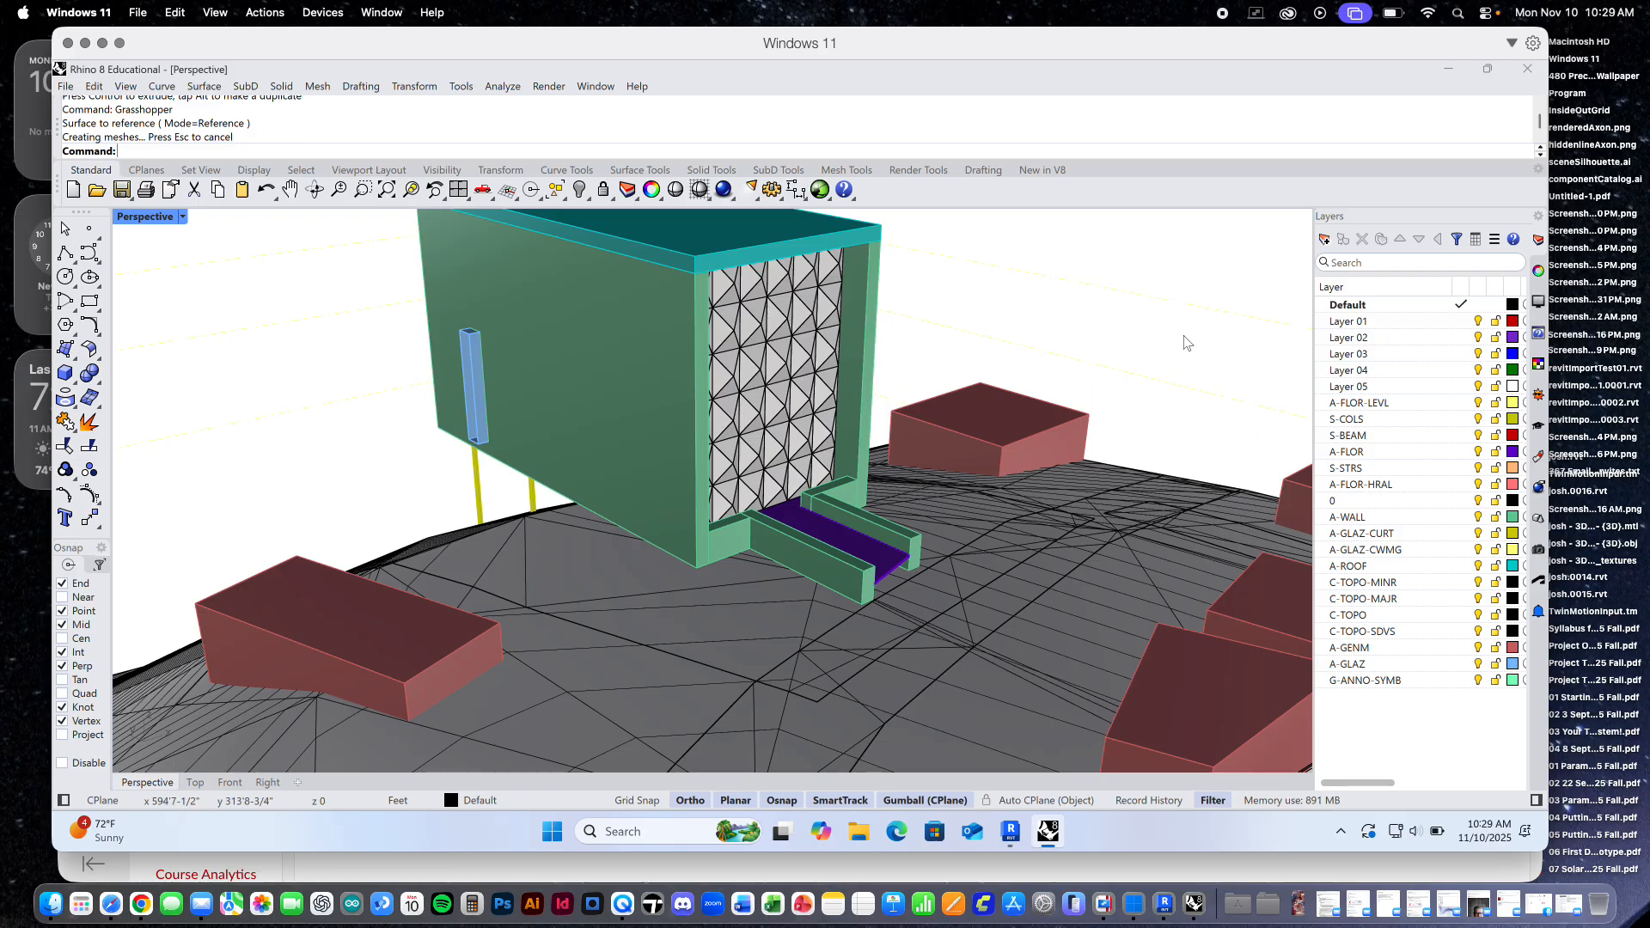
Delete all objects on the layers from Layer 01 through G-ANNO-SYMB, leaving only the Default layer's geometry
scroll(890, 469, "down", 6)
right_click_drag(889, 468, 798, 477, "shift")
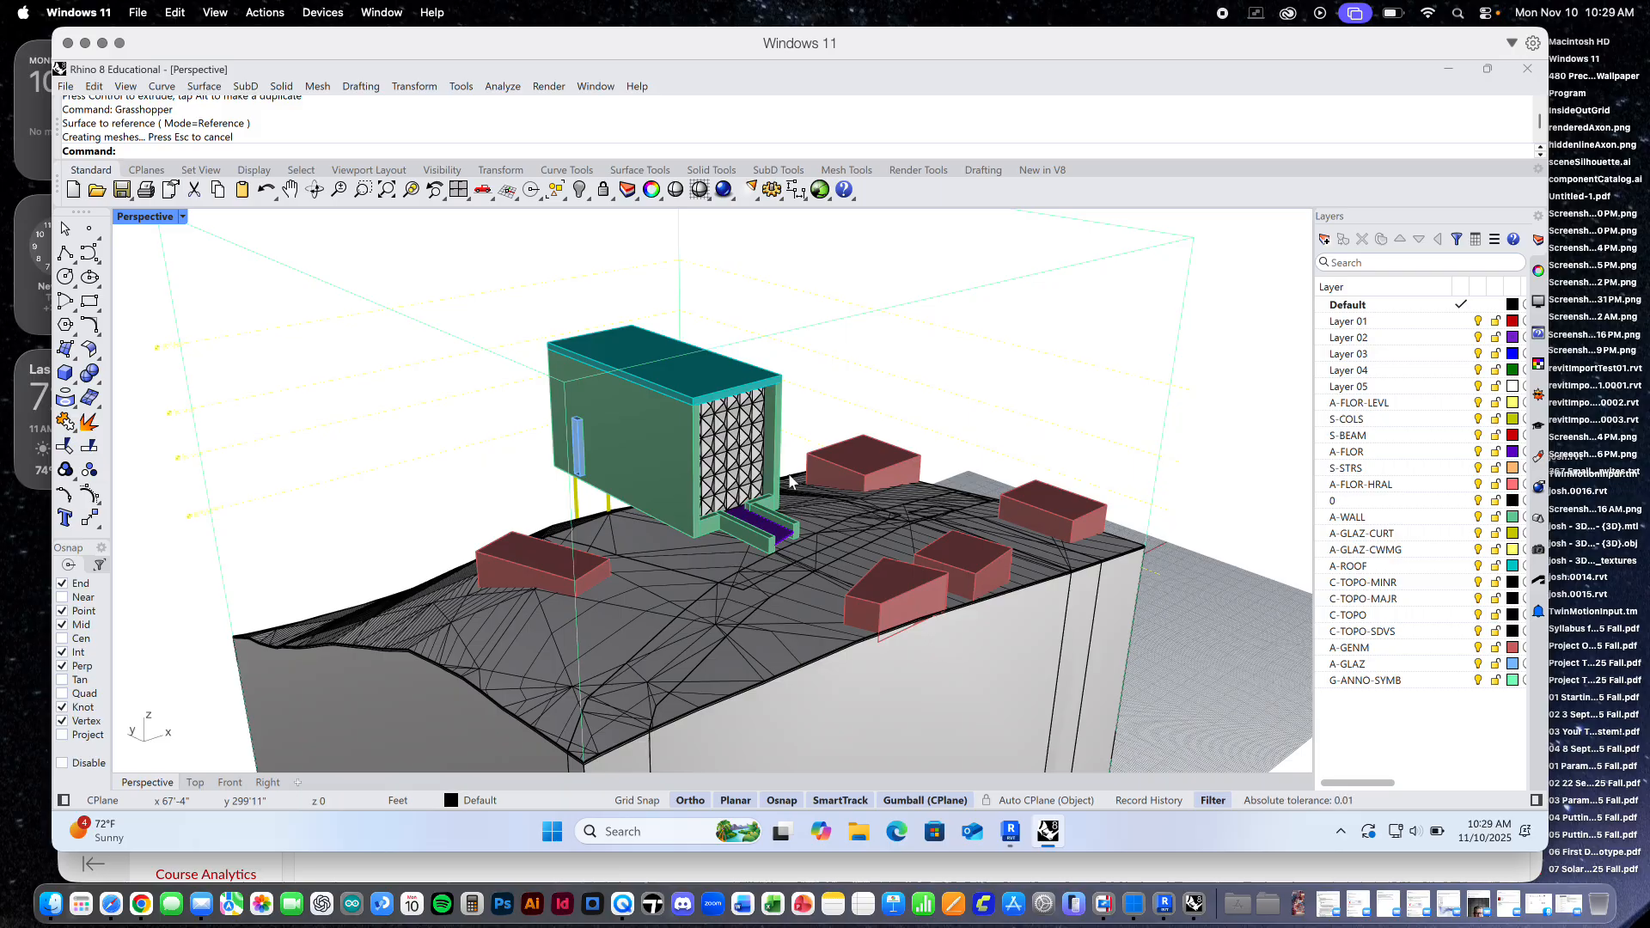
left_click(1410, 322)
left_click(1420, 679, "shift")
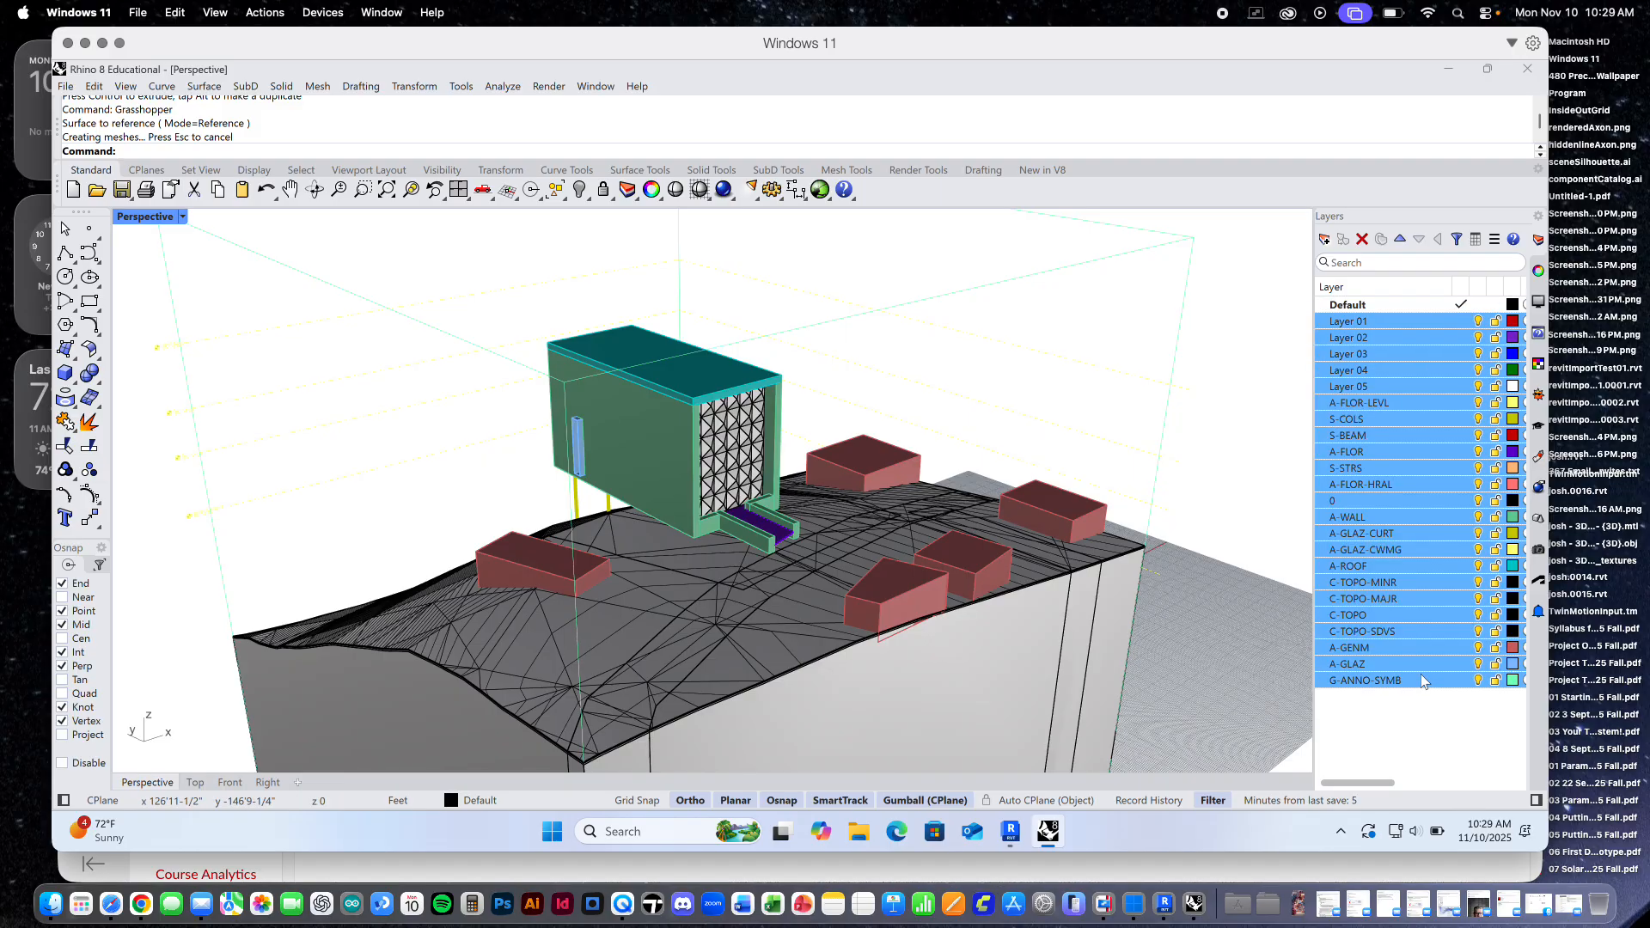
right_click(1394, 600)
left_click(1403, 526)
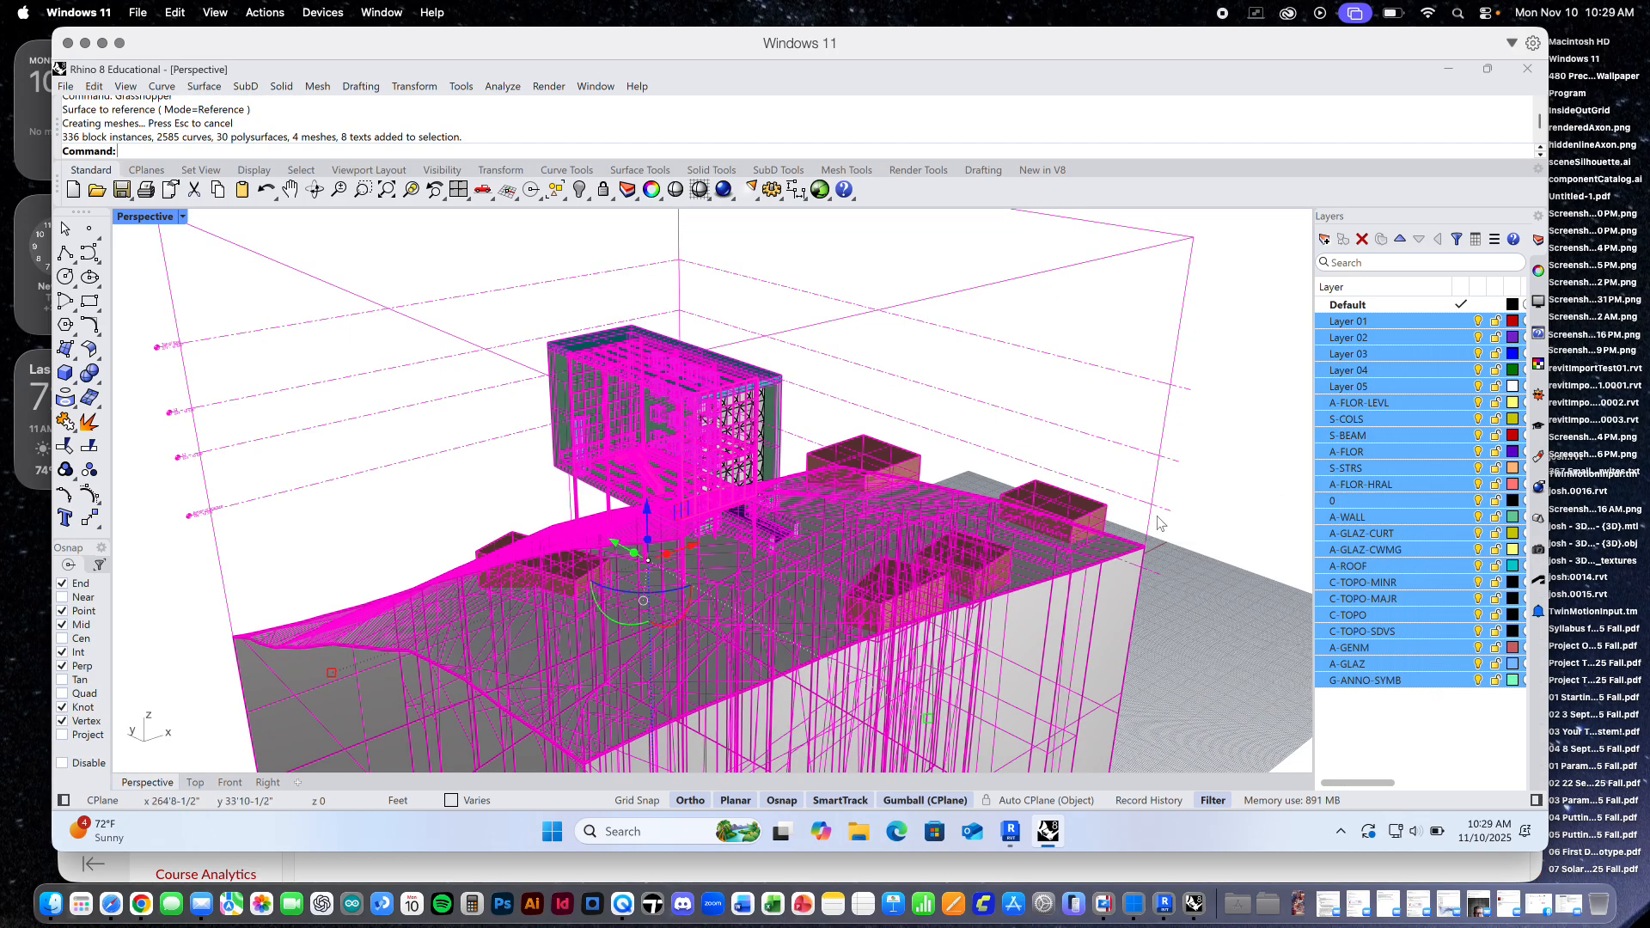
key("Delete")
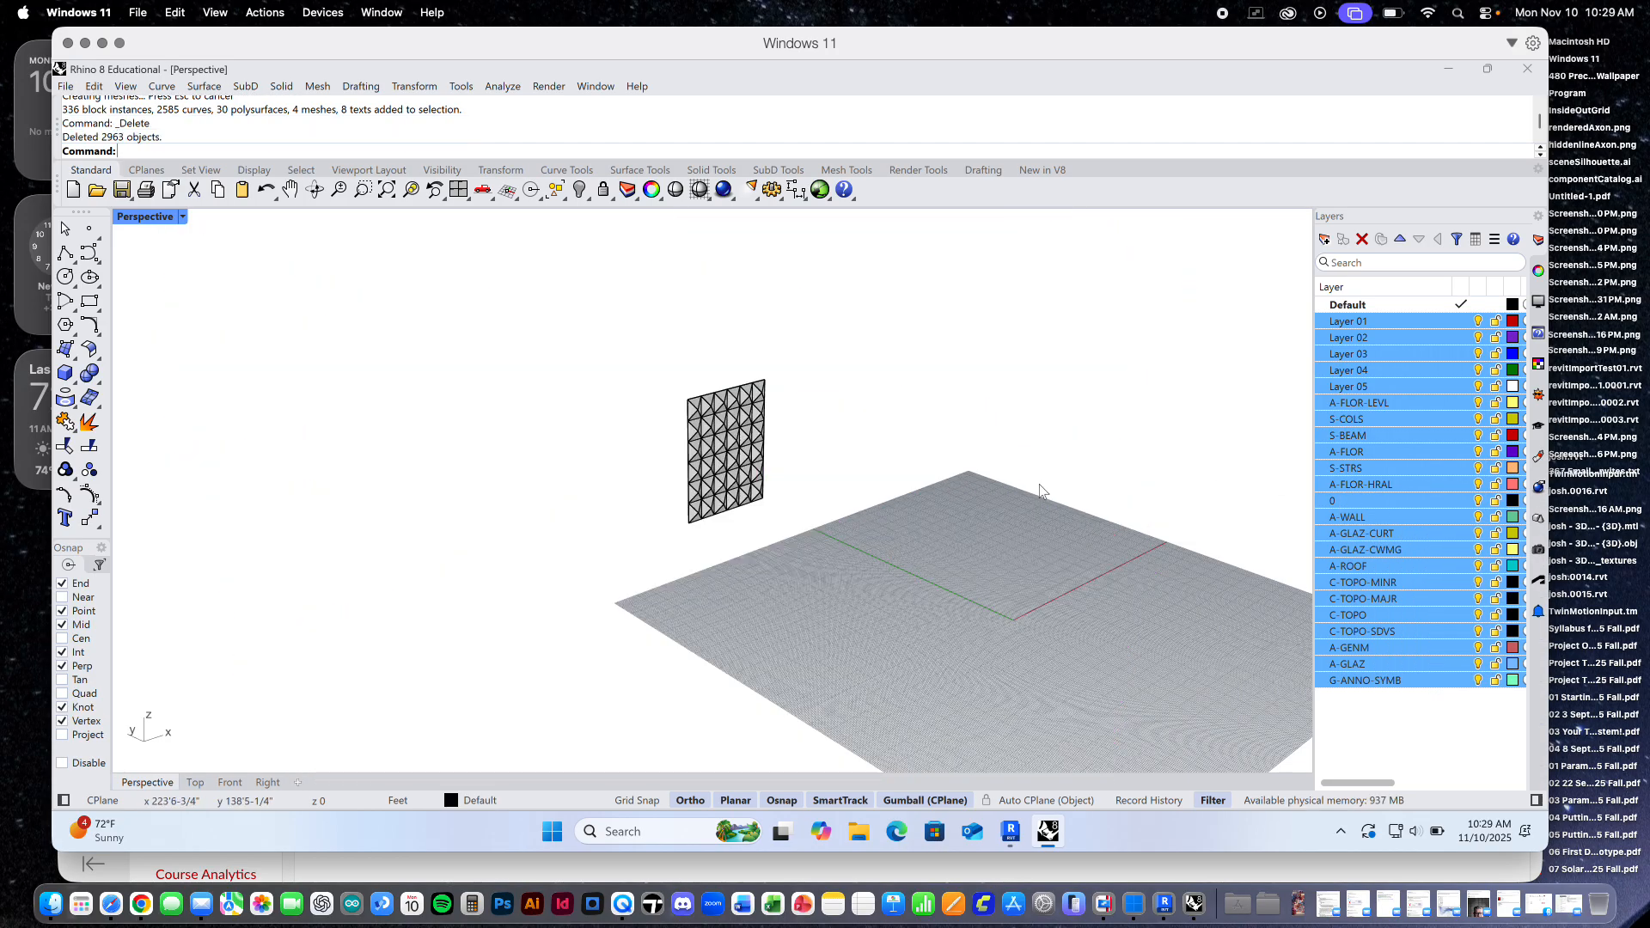
Delete the original flat surface behind the baked pyramid panels and check the remaining panels
scroll(714, 462, "up", 5)
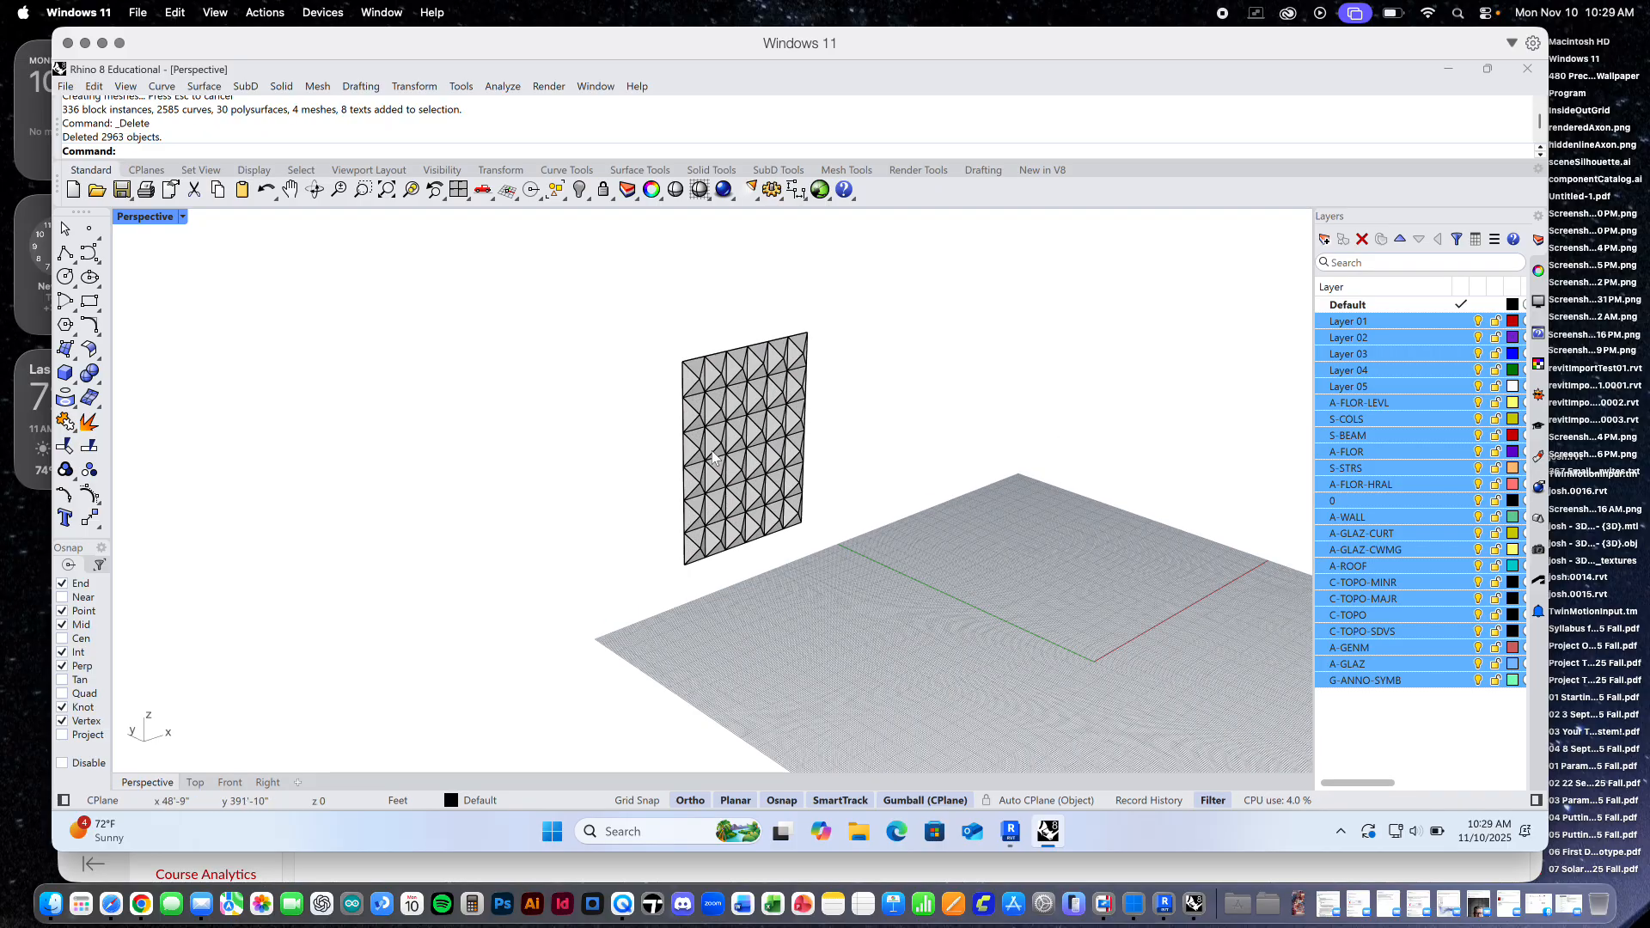
scroll(763, 491, "up", 5)
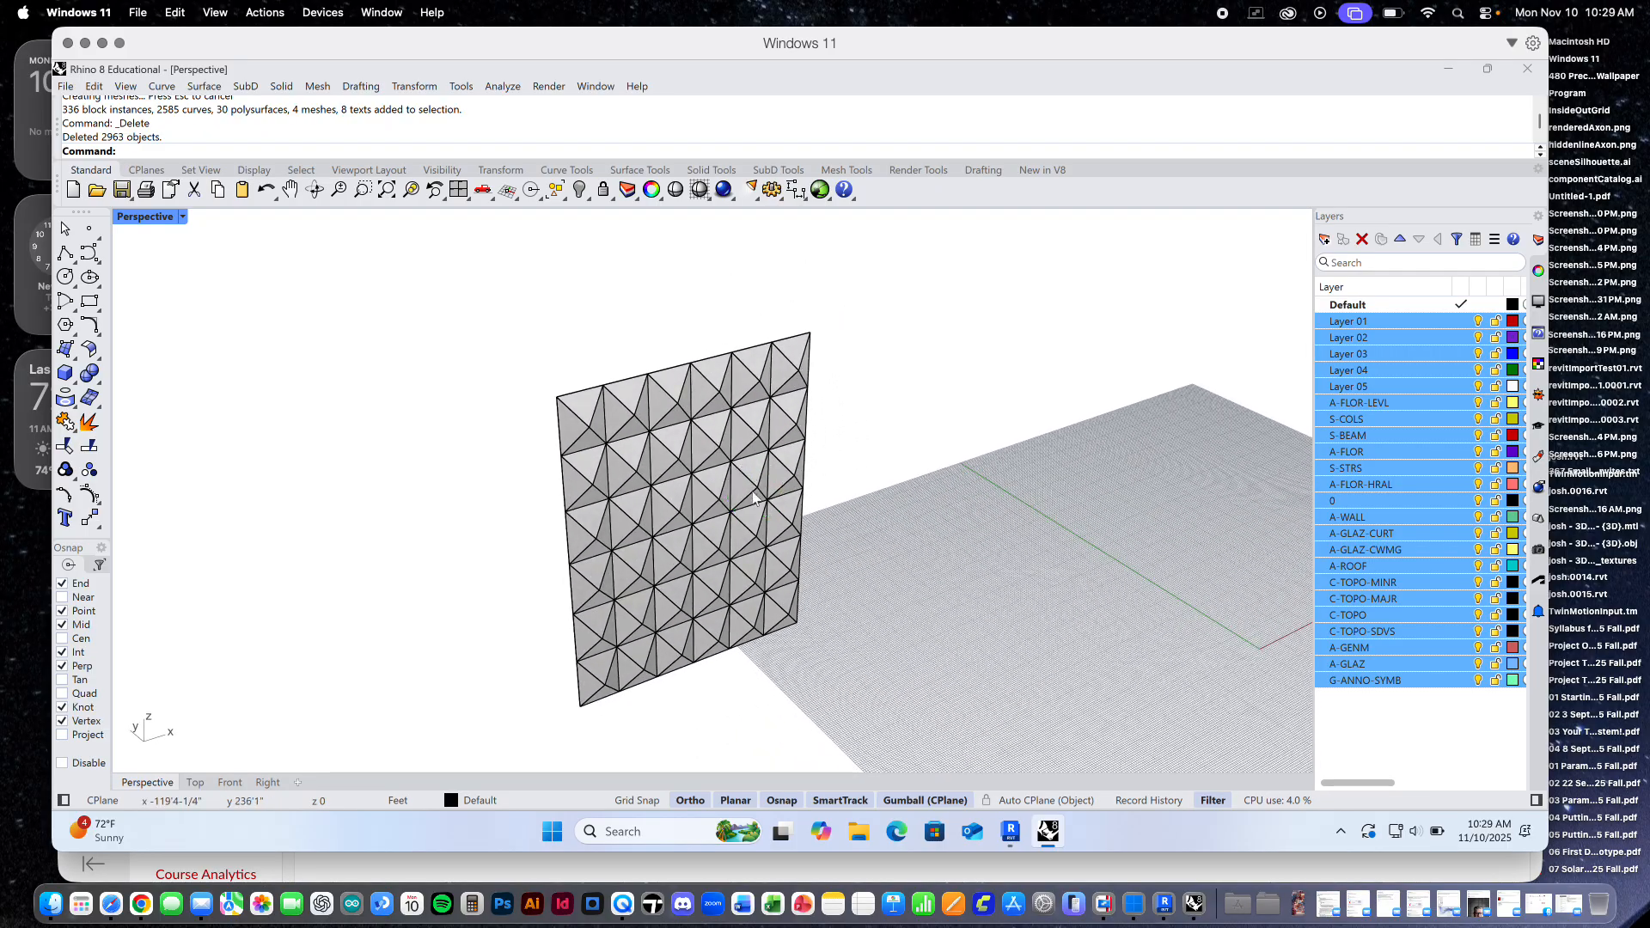
left_click(744, 292)
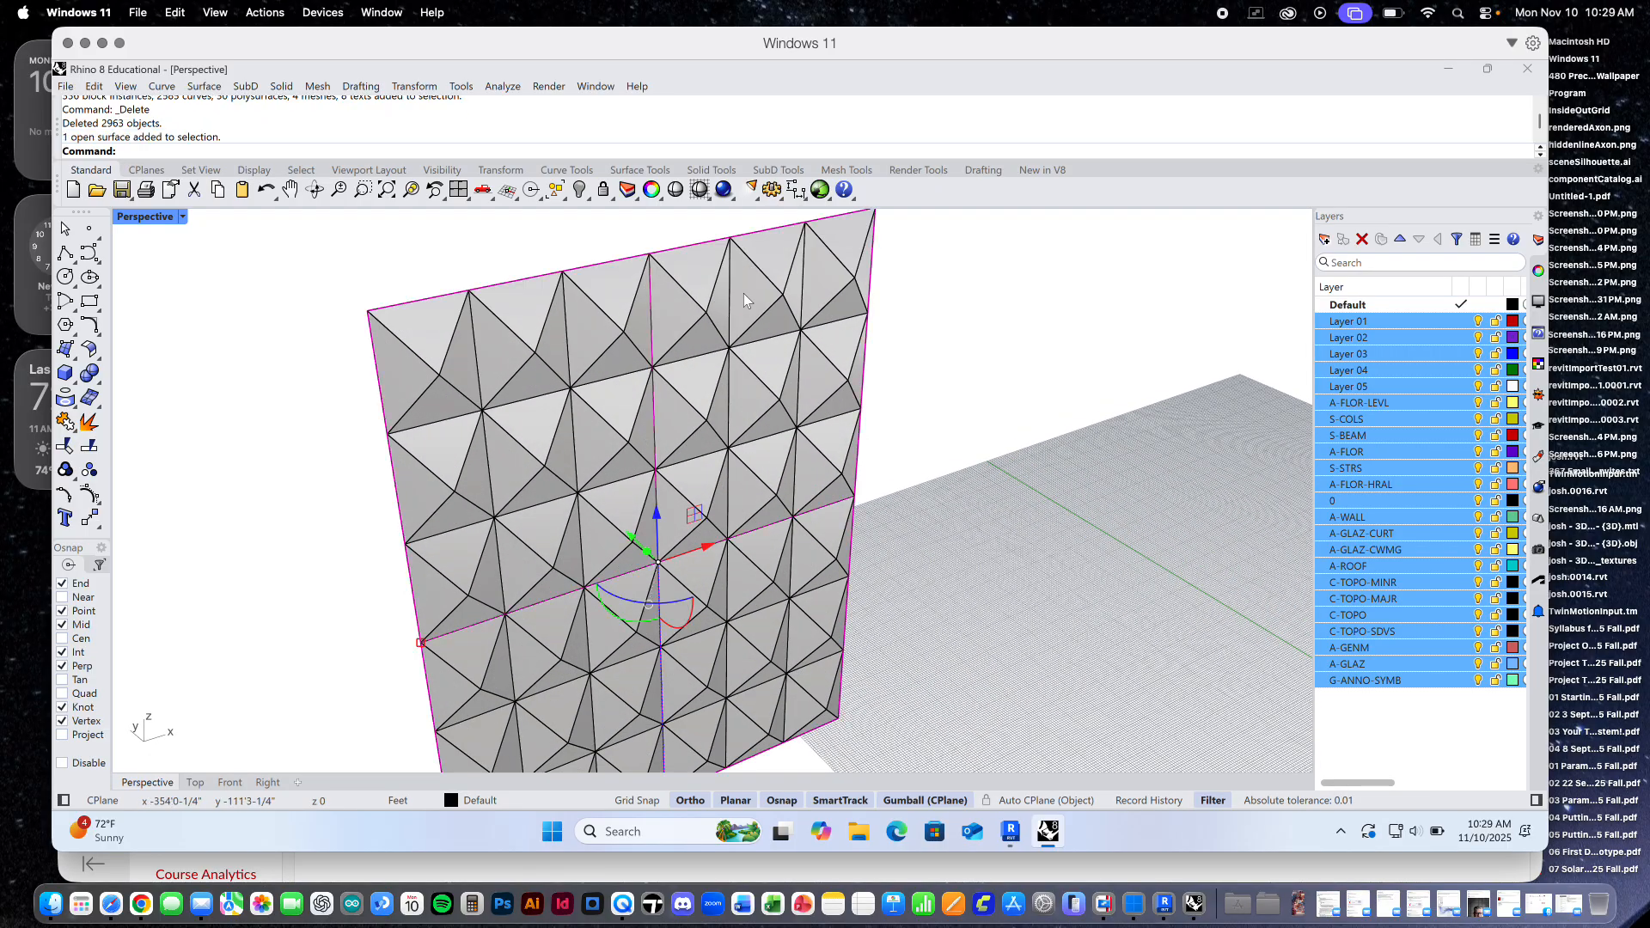
key("Delete")
scroll(756, 383, "down", 6)
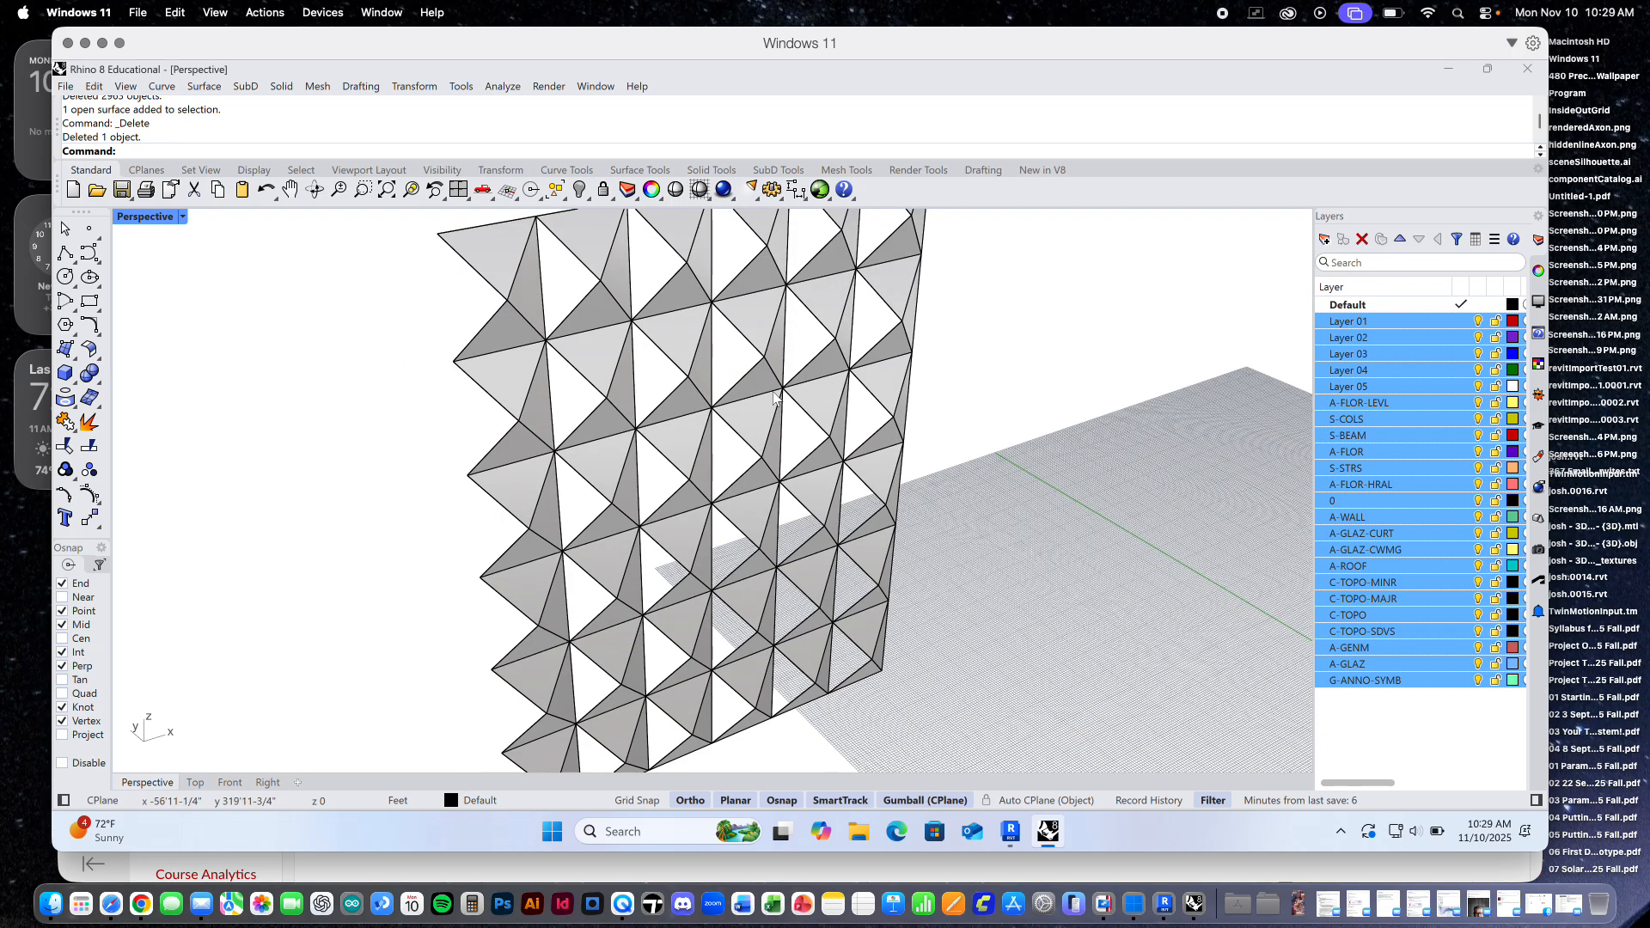
scroll(769, 404, "up", 4)
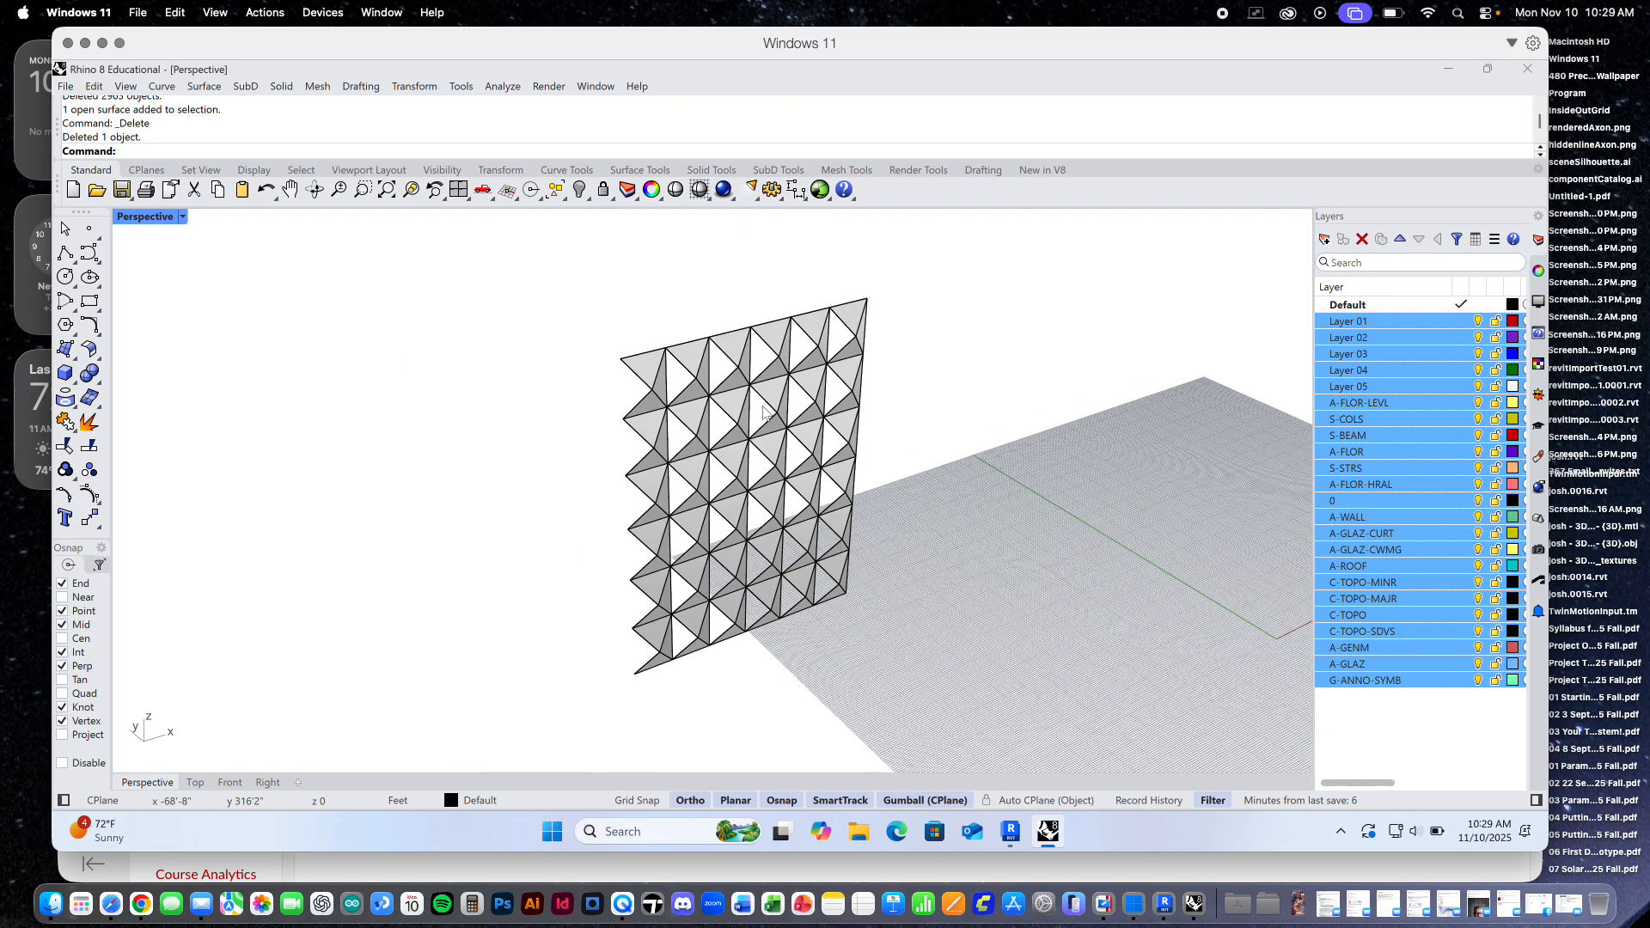
Offset all the pyramid panels with OffsetSrf at a distance of 0'2", with Solid set to Yes, and check the thickened panels
right_click_drag(772, 396, 745, 371)
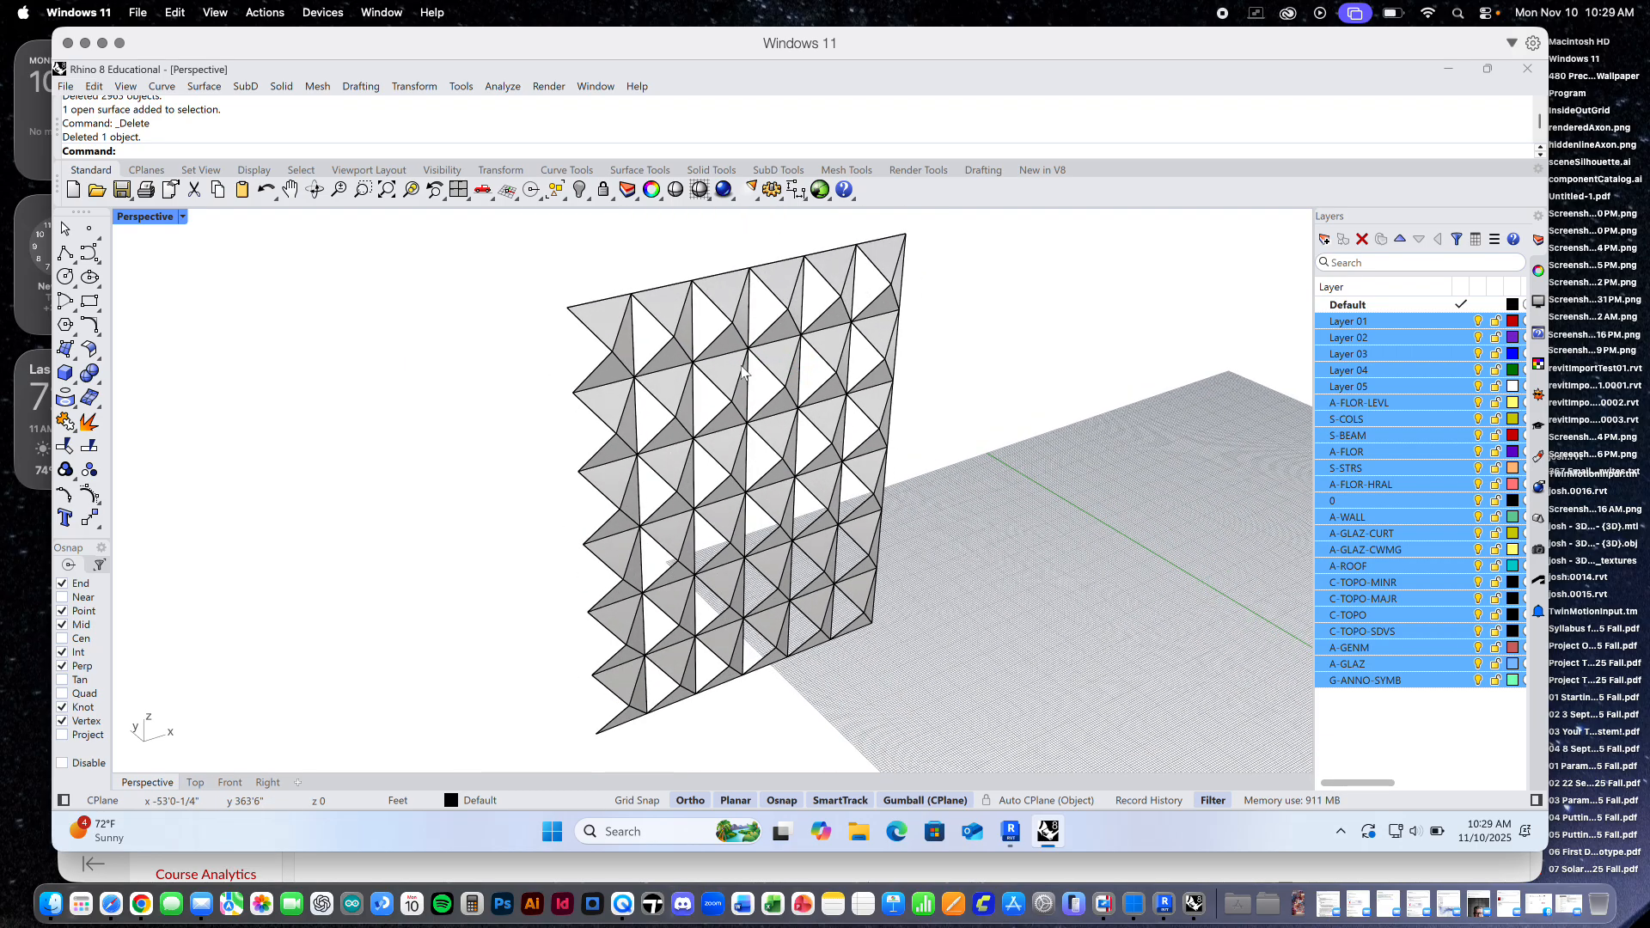
type("OffsetSrf")
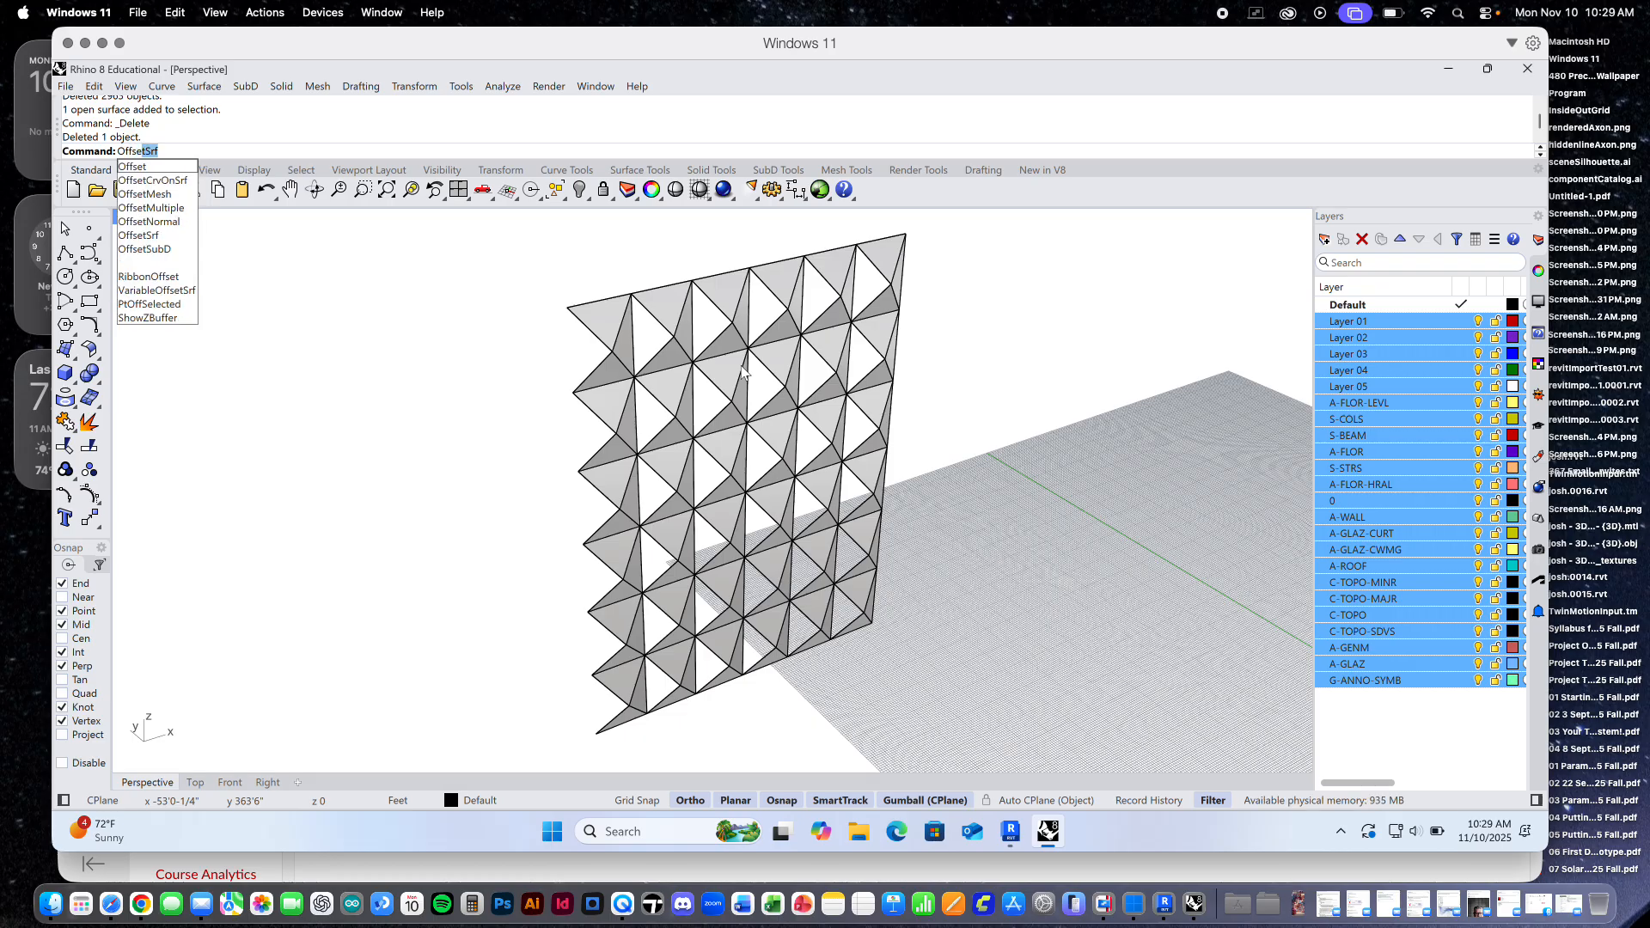
key("Return")
left_click_drag(520, 221, 1061, 737)
key("Return")
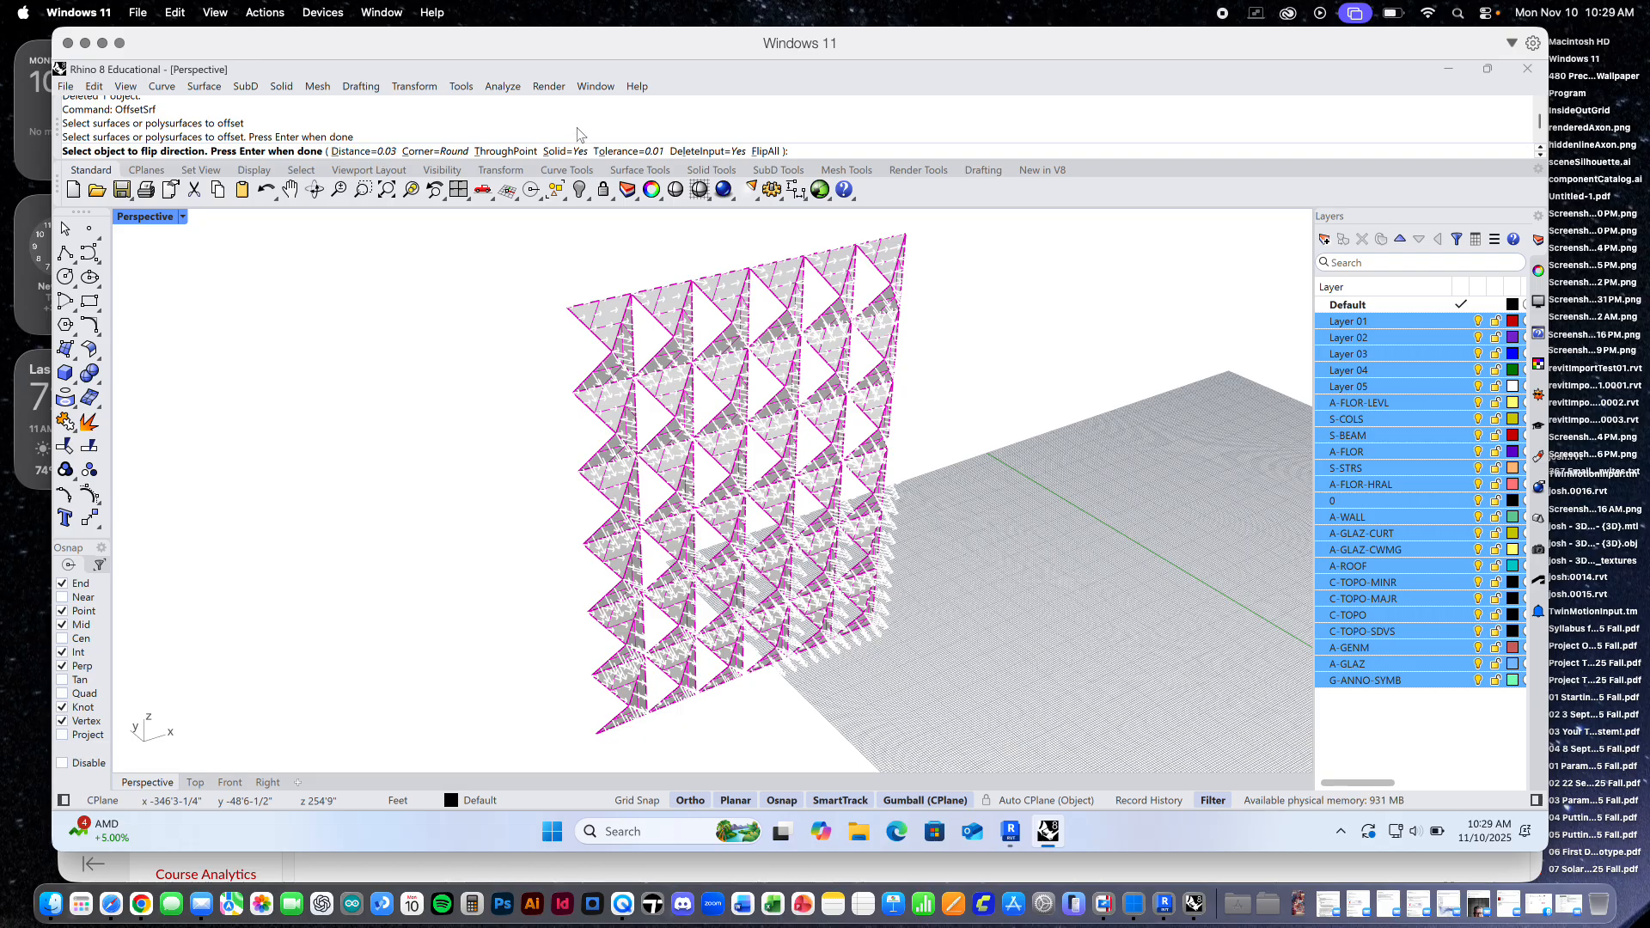
left_click(560, 151)
left_click(565, 152)
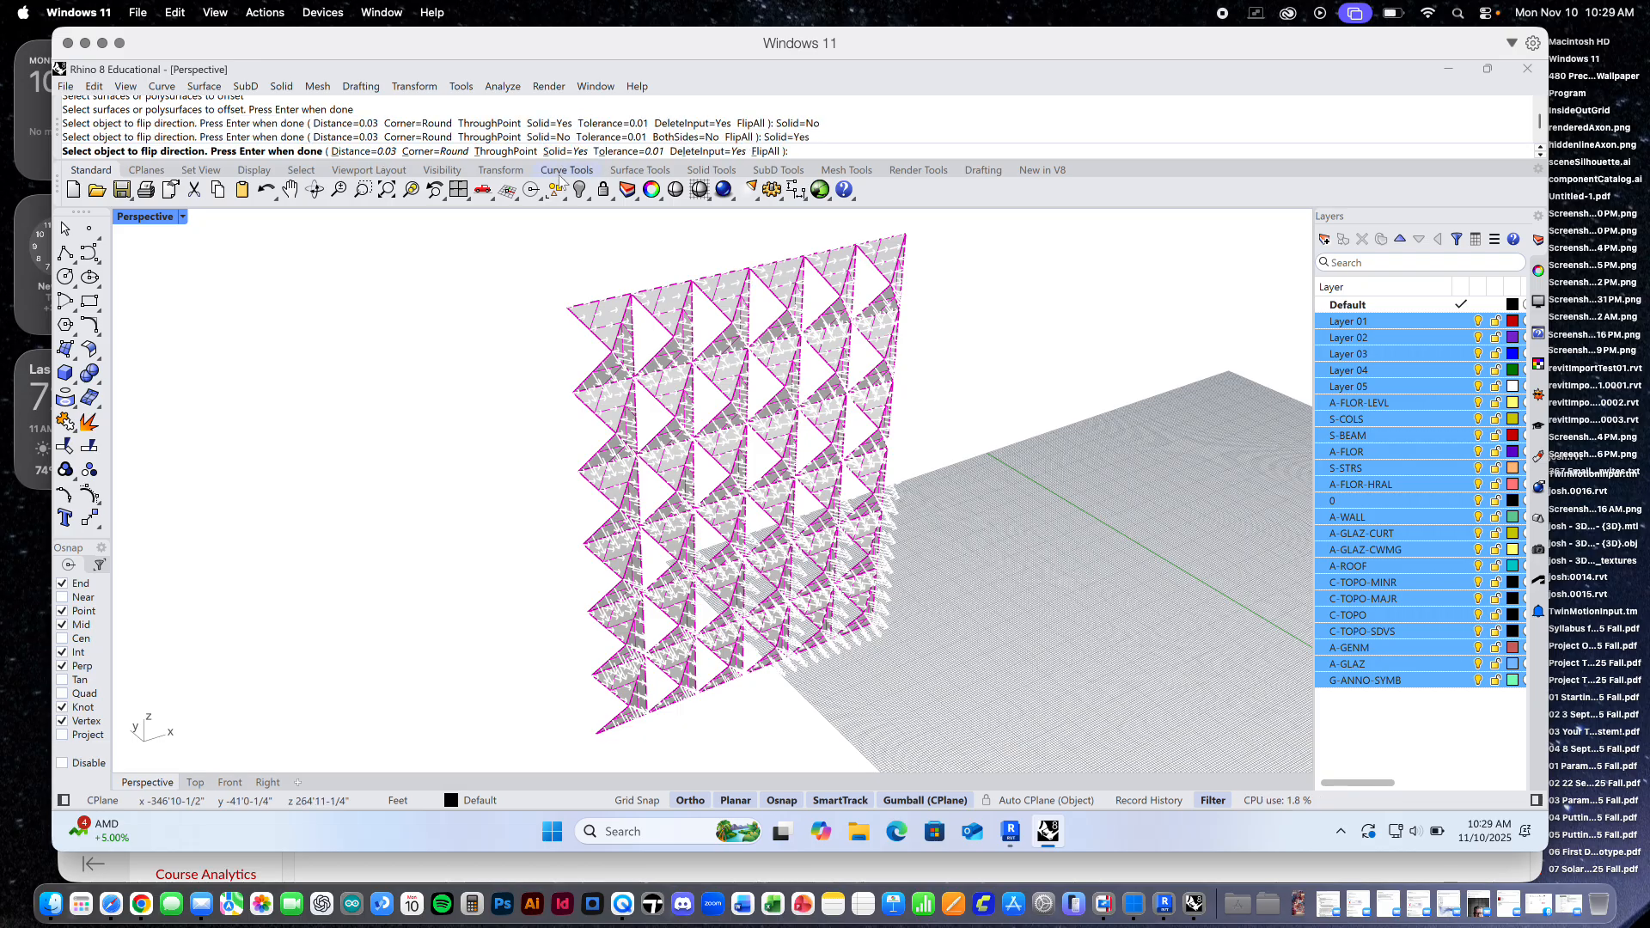
left_click(349, 152)
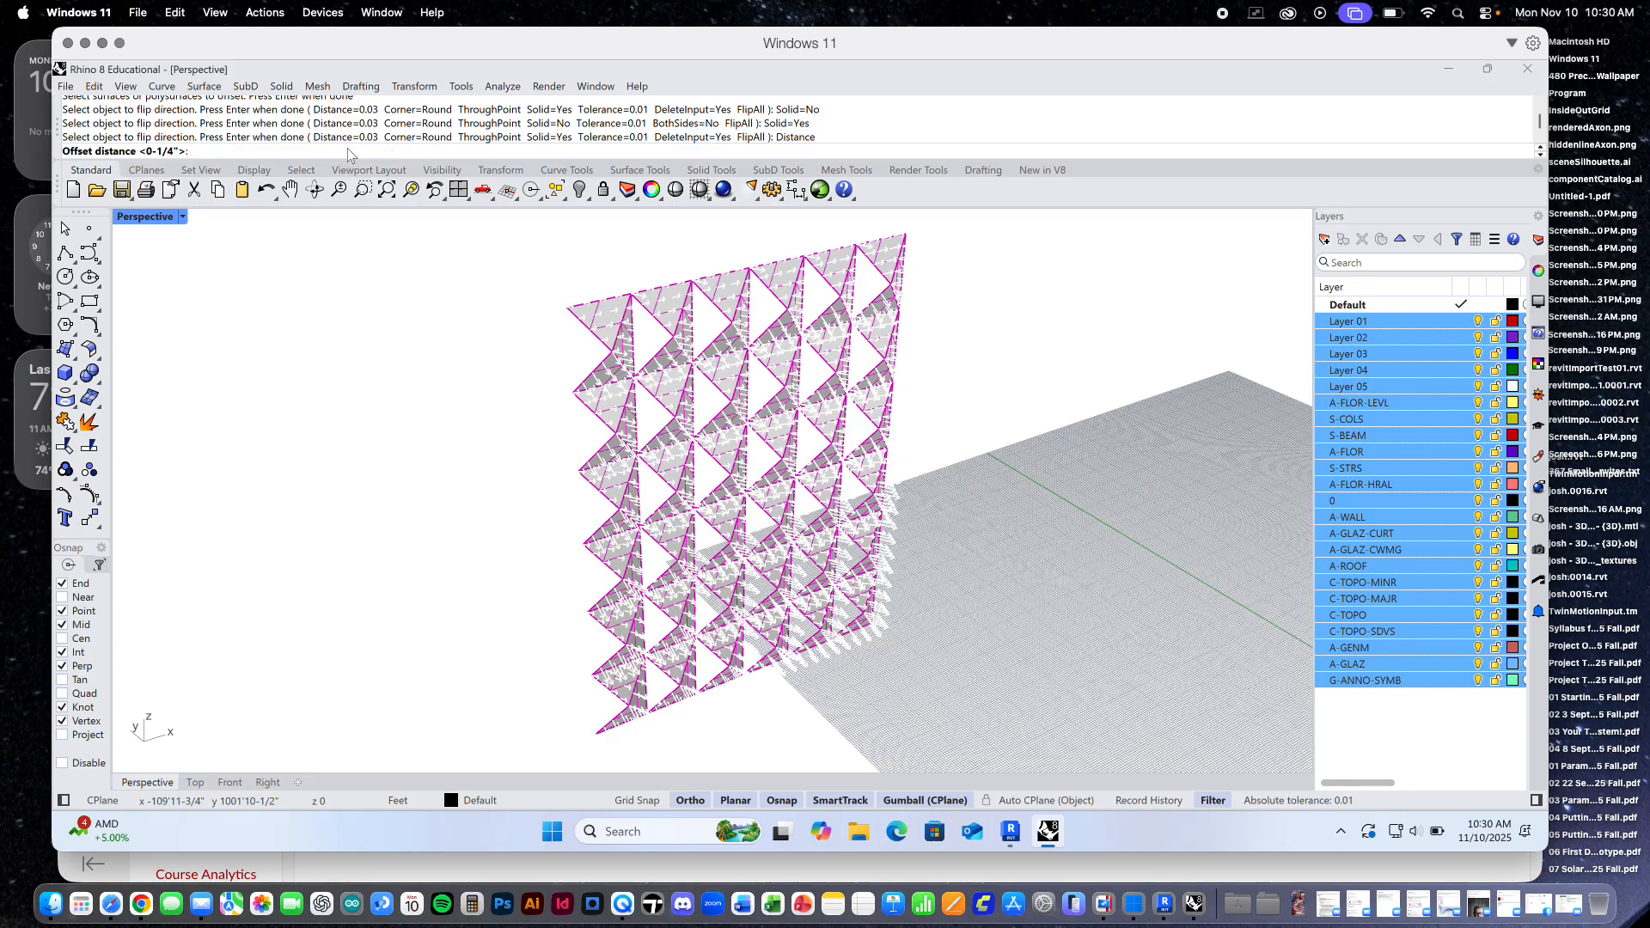
type("0'2")
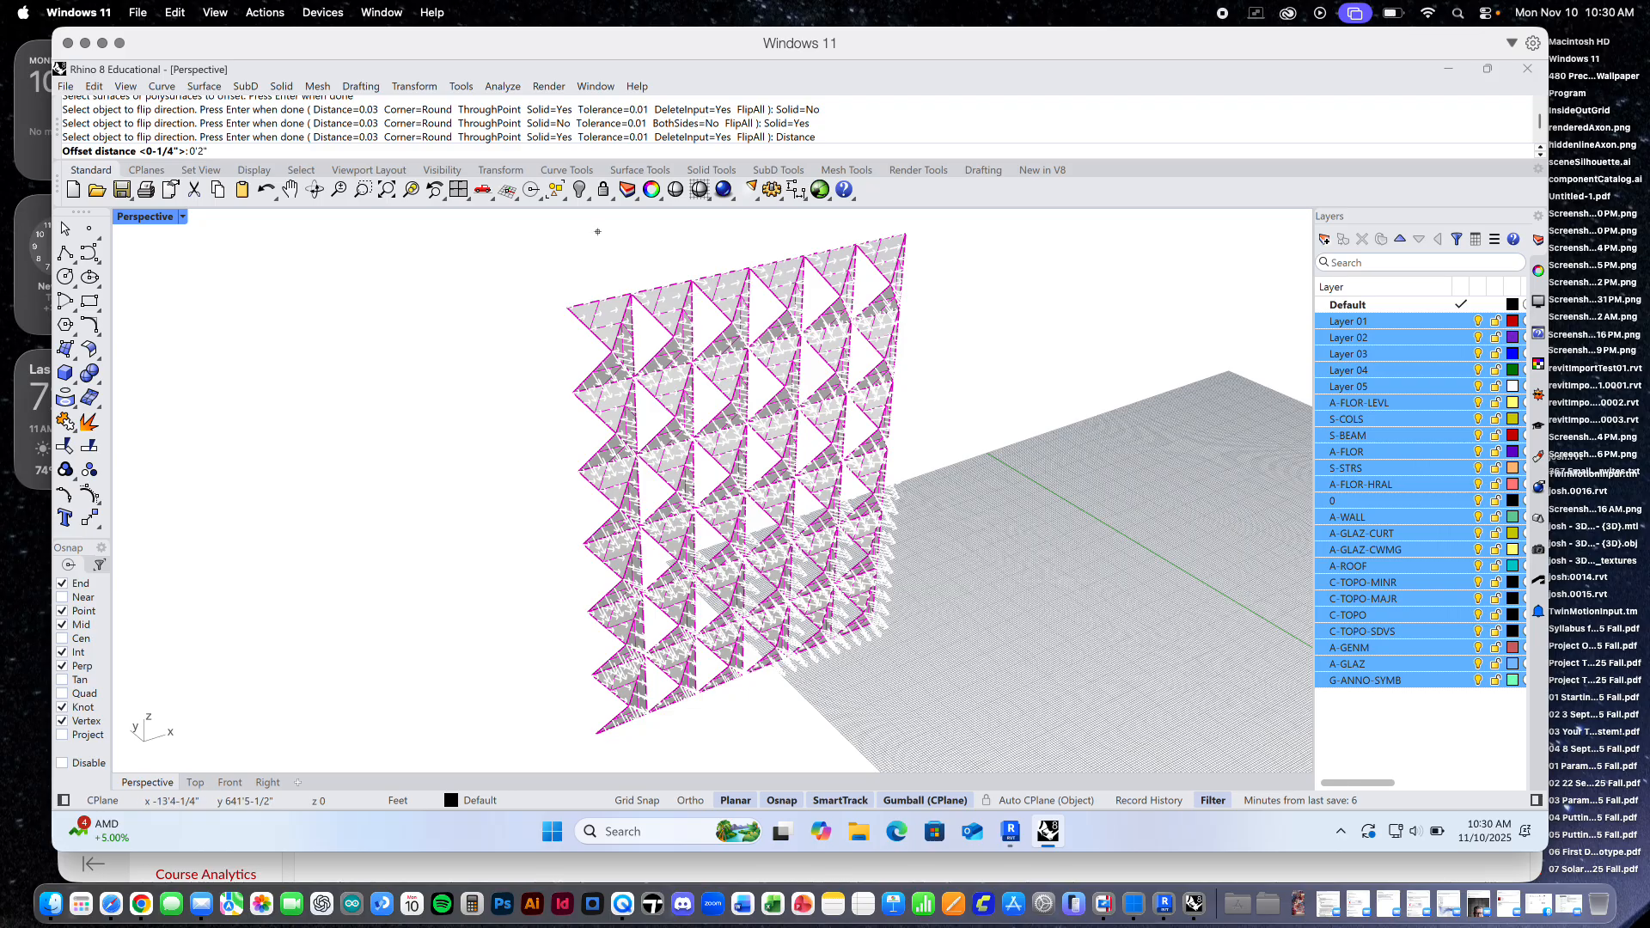
type("\"")
key("Return")
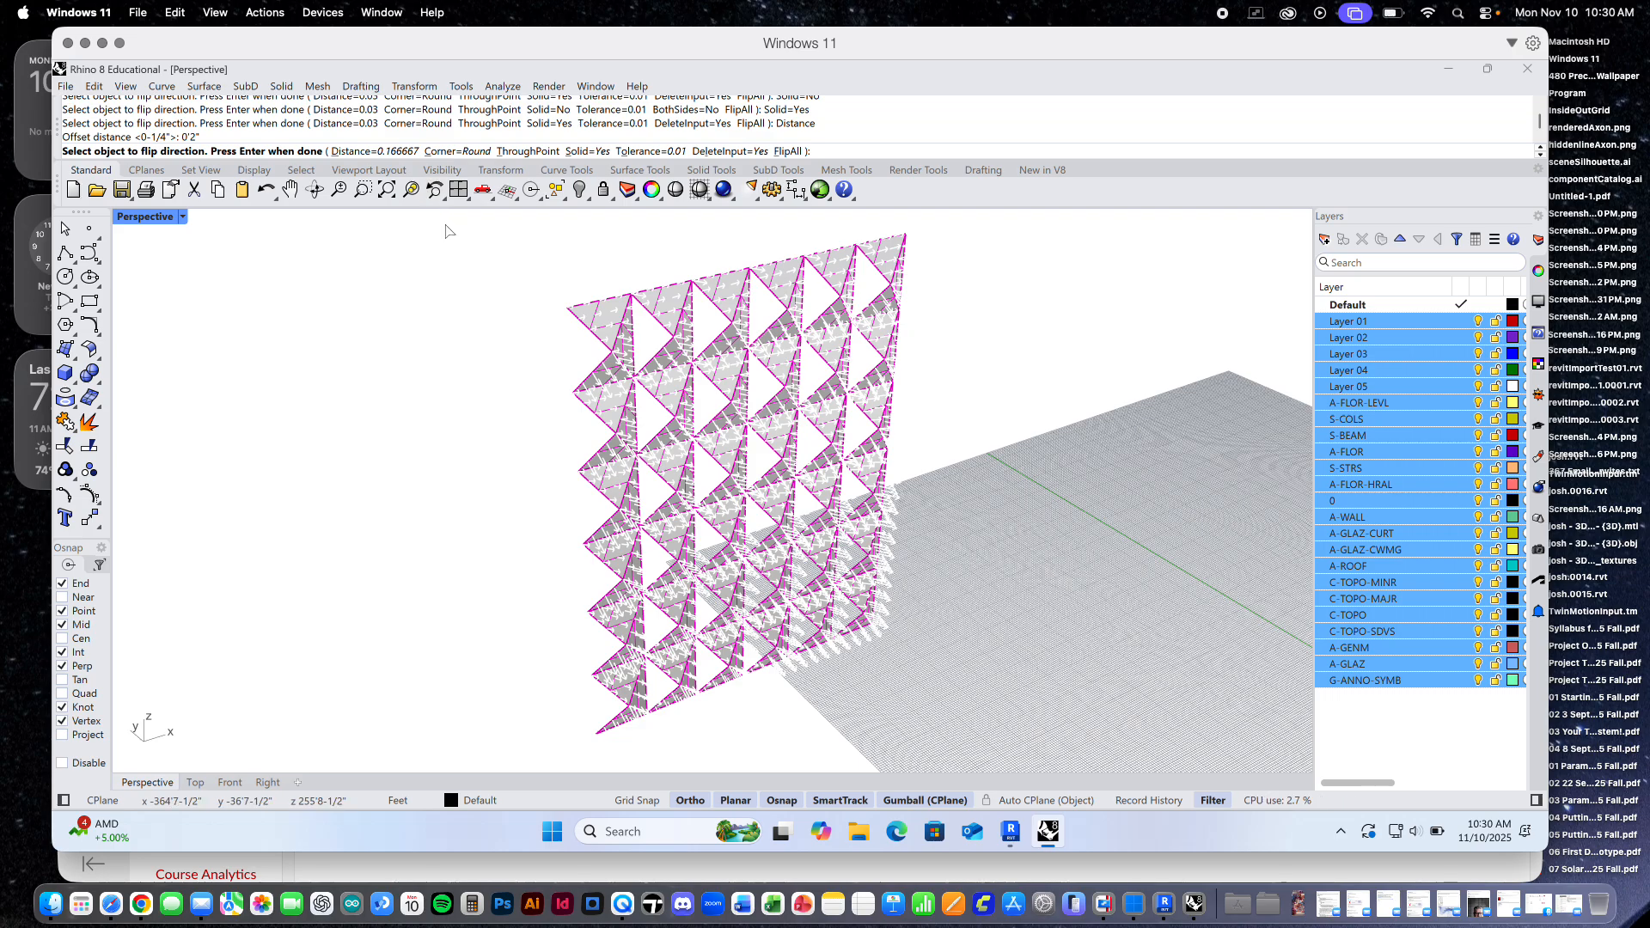
key("Return")
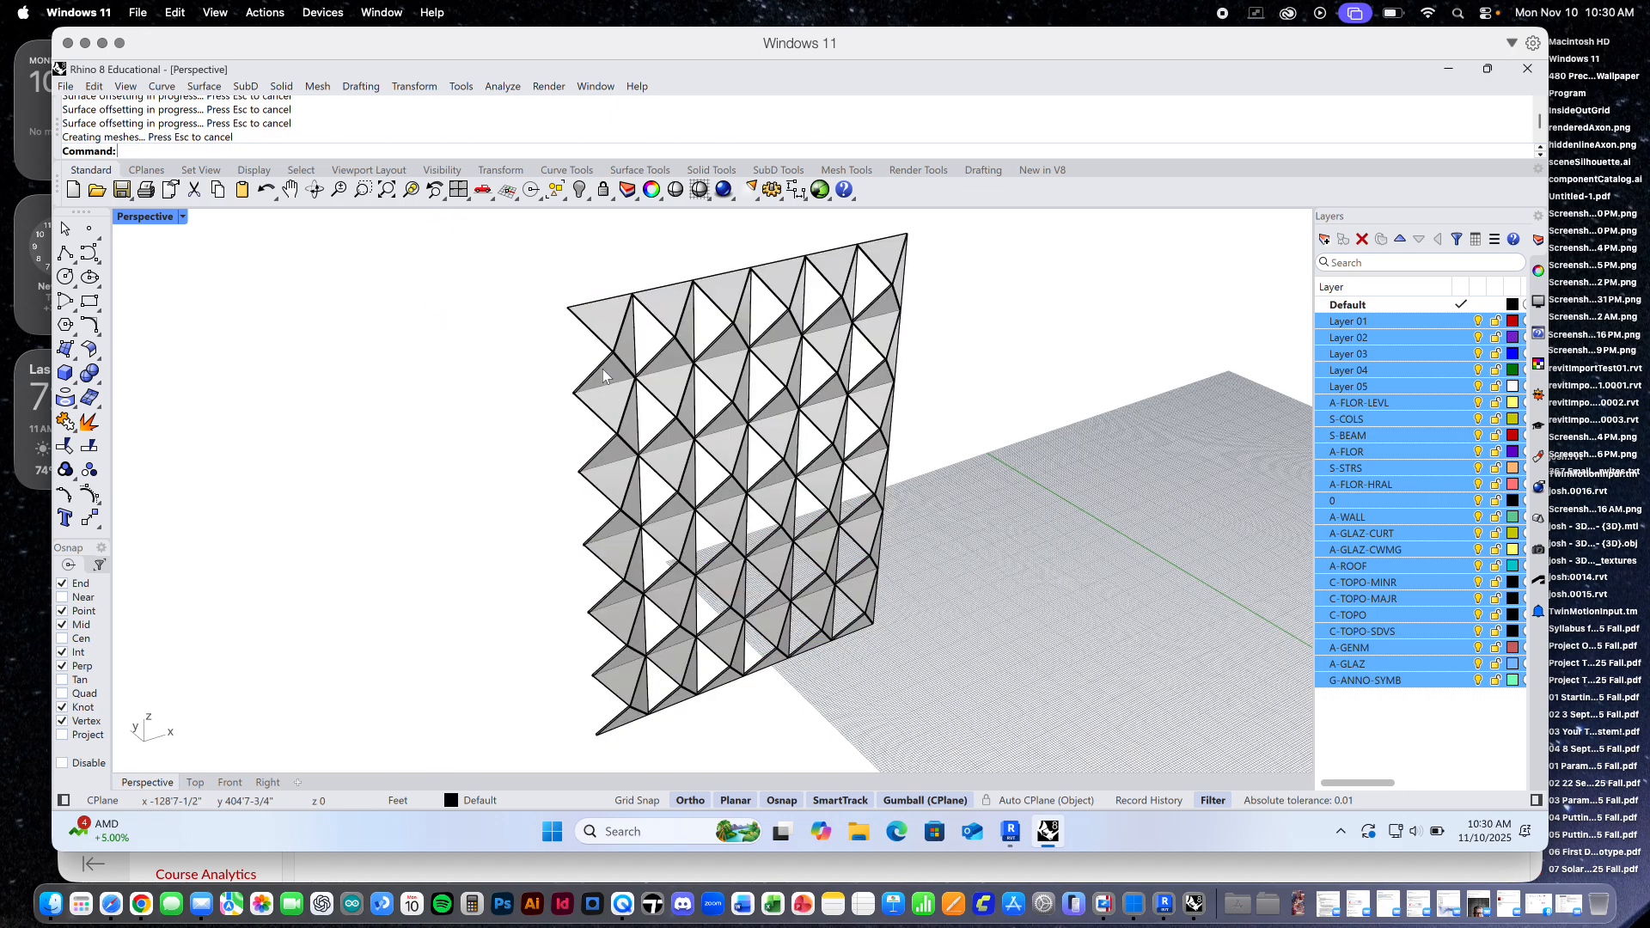
scroll(606, 357, "up", 6)
scroll(606, 363, "down", 6)
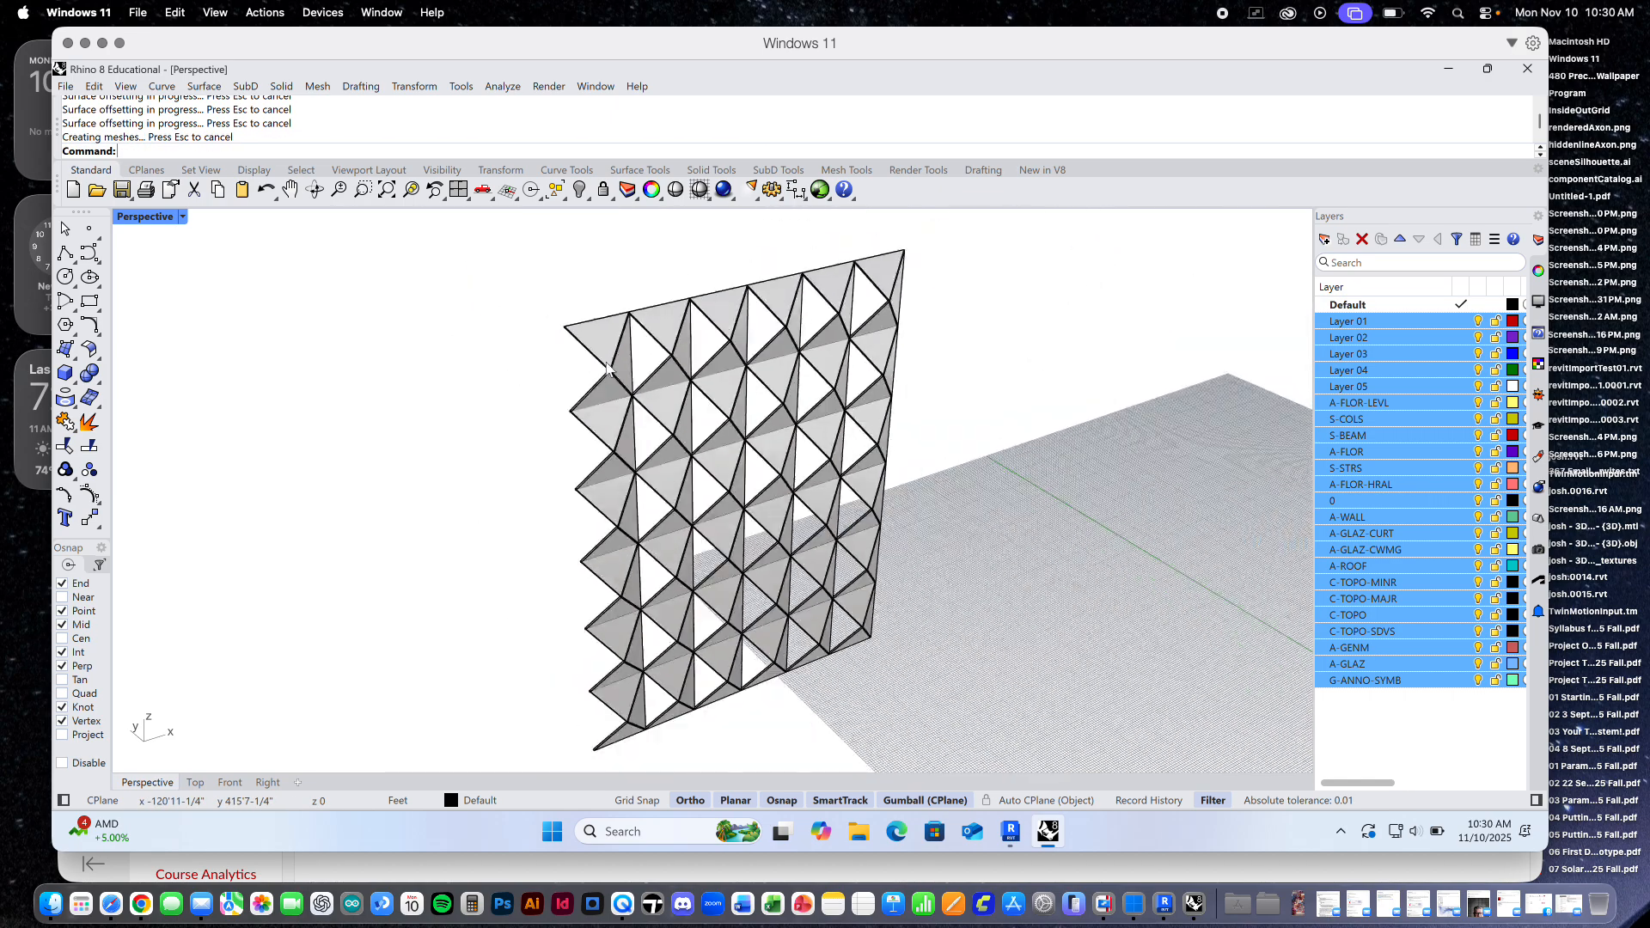
right_click_drag(550, 361, 252, 286)
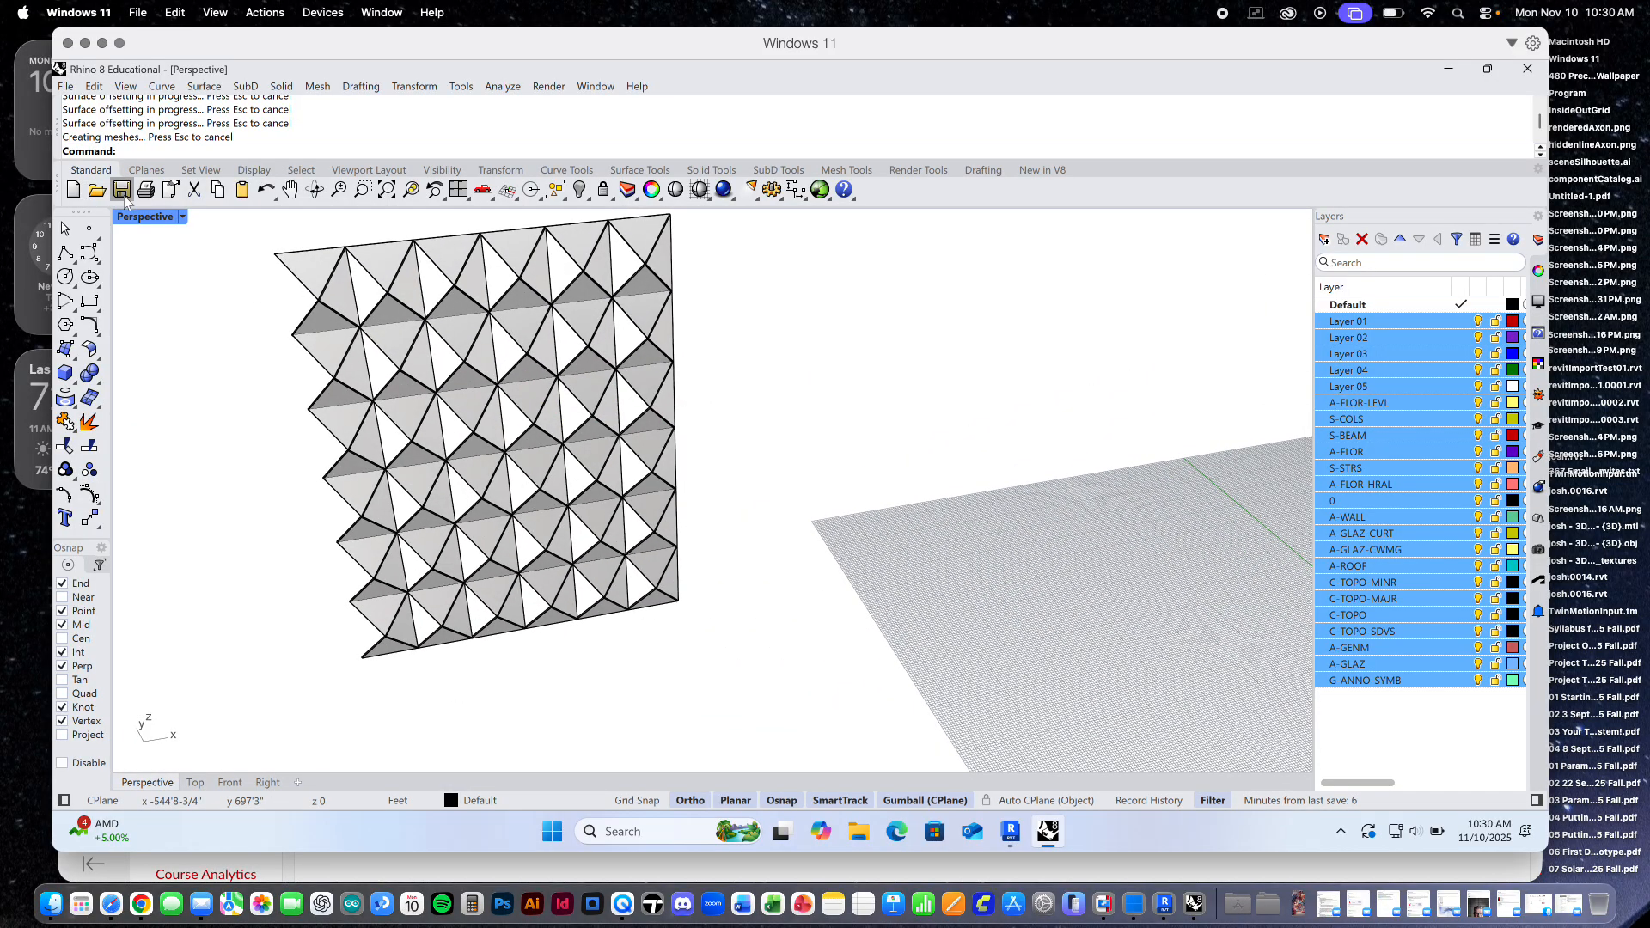
Save the model to the Desktop as the Rhino 8 file ShadingComponentsFromRhinoToRevit
left_click(121, 190)
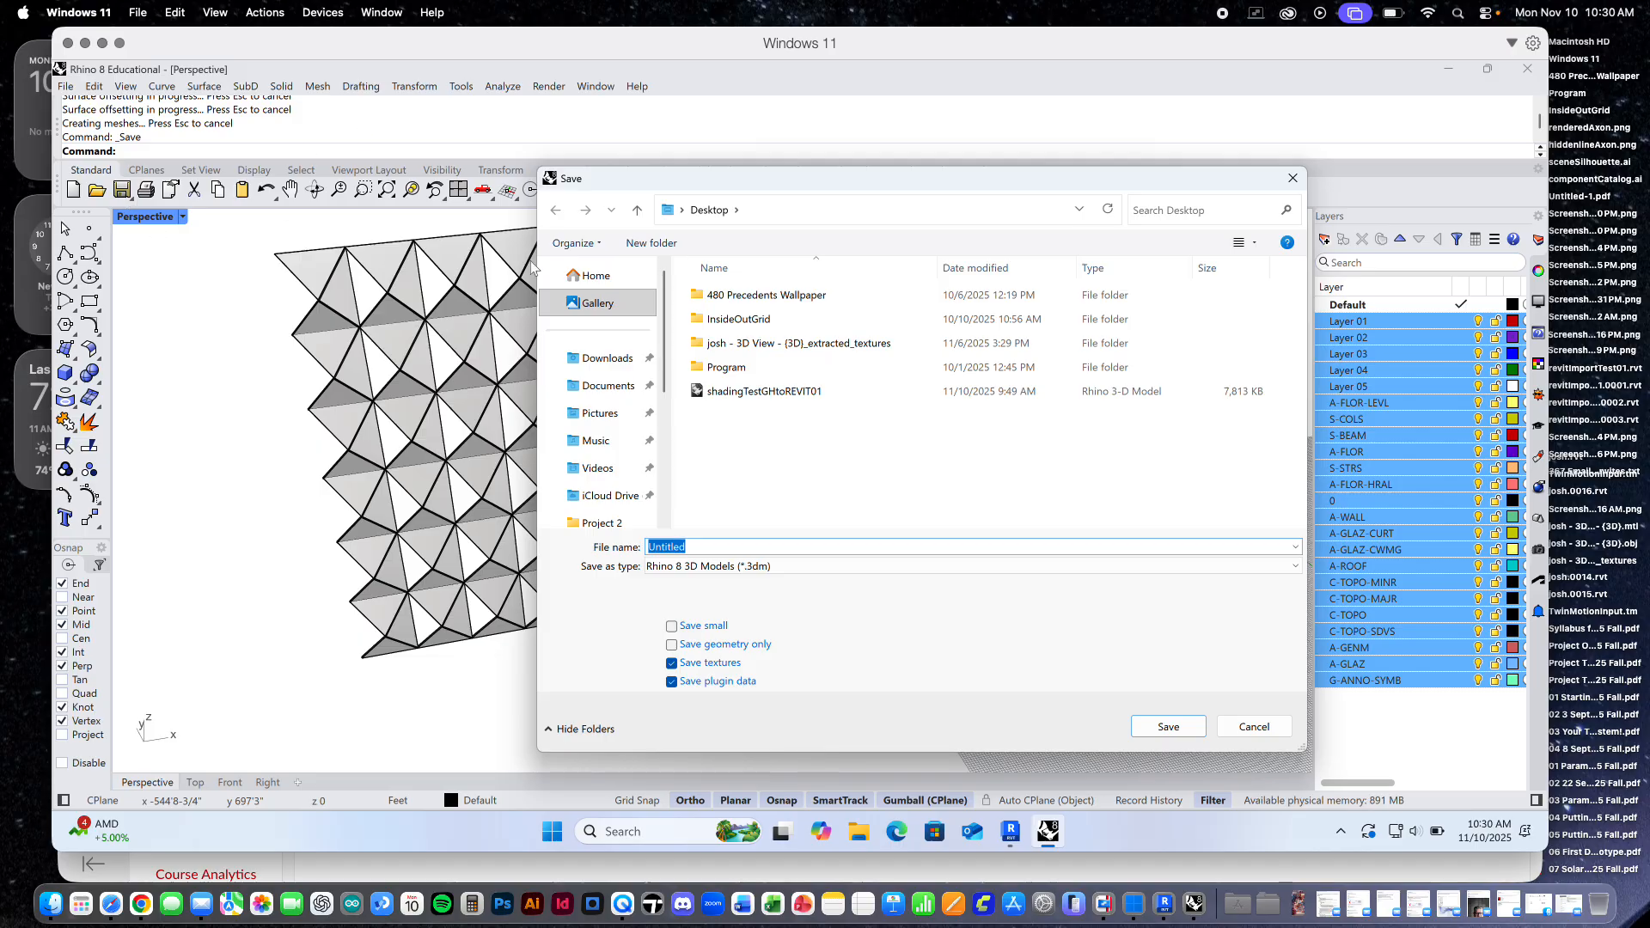
type("Sh")
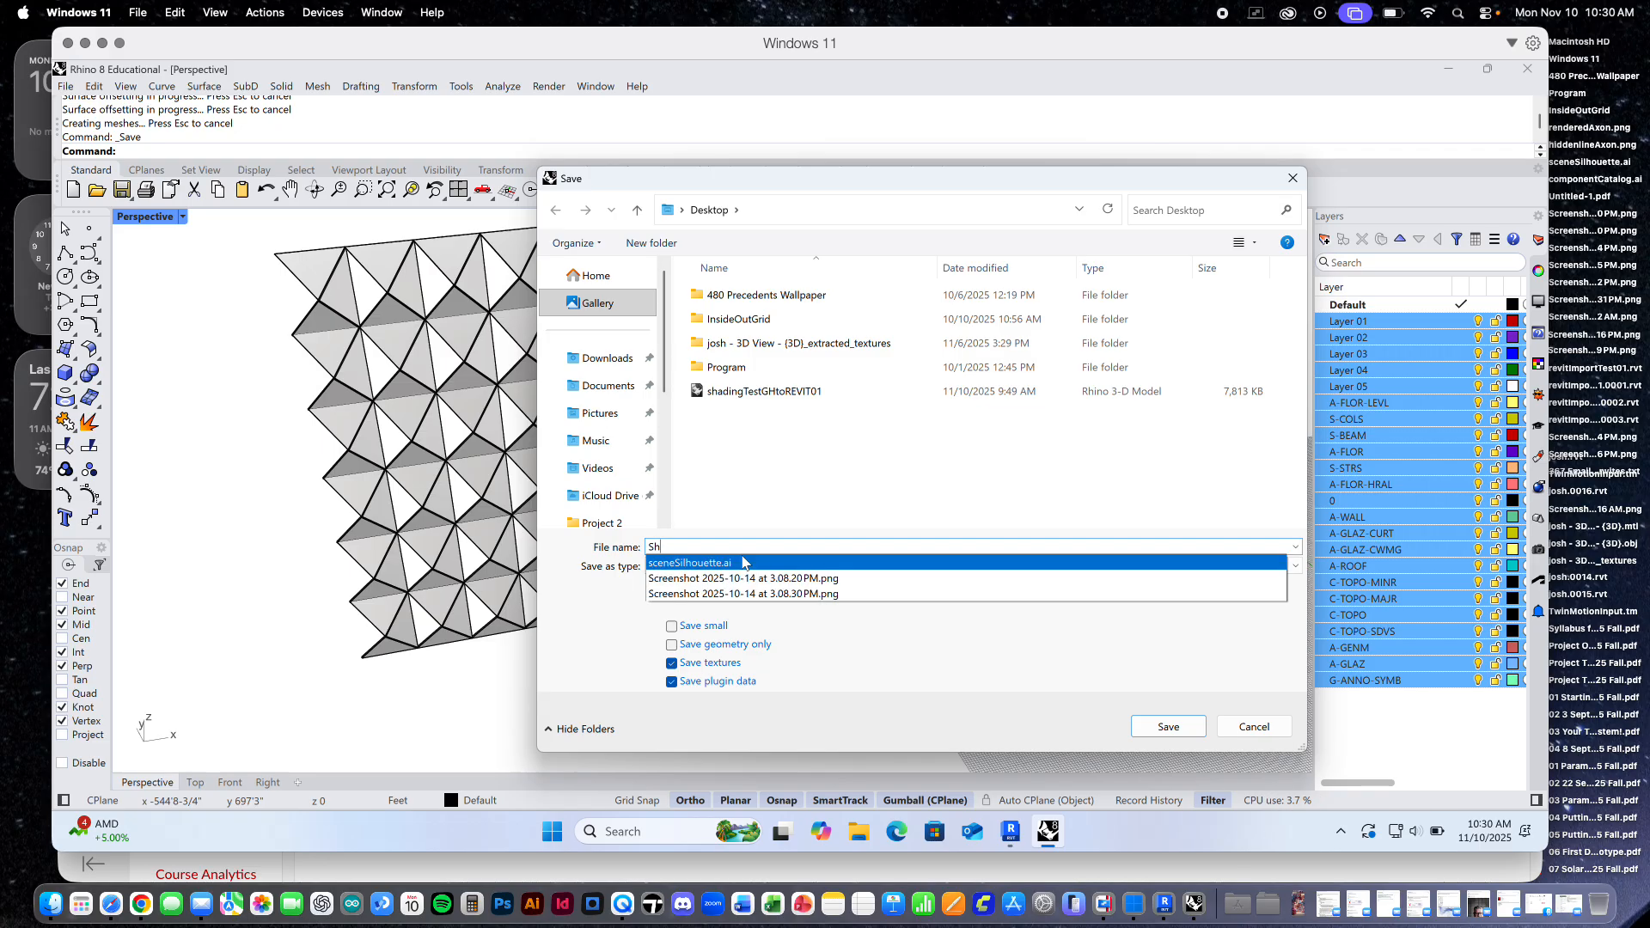
type("adingCompoientn")
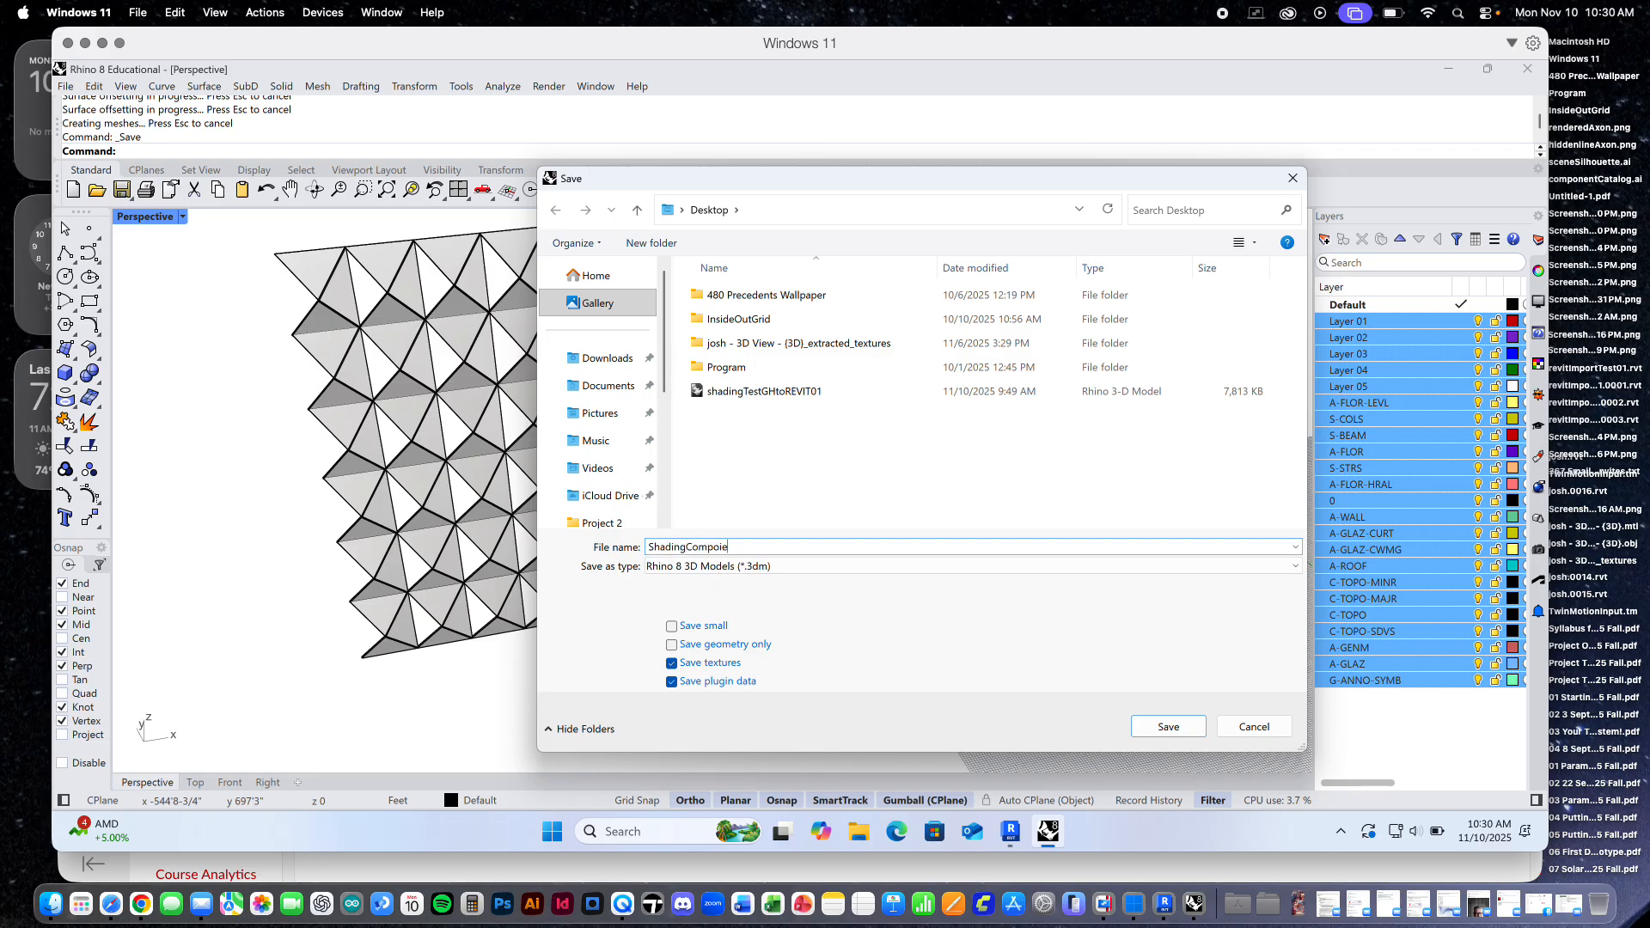
key("BackSpace")
key("BackSpace")
key("BackSpace")
key("BackSpace")
key("BackSpace")
type("nentsFromRhinoToRevit")
key("BackSpace")
type("ToRevit")
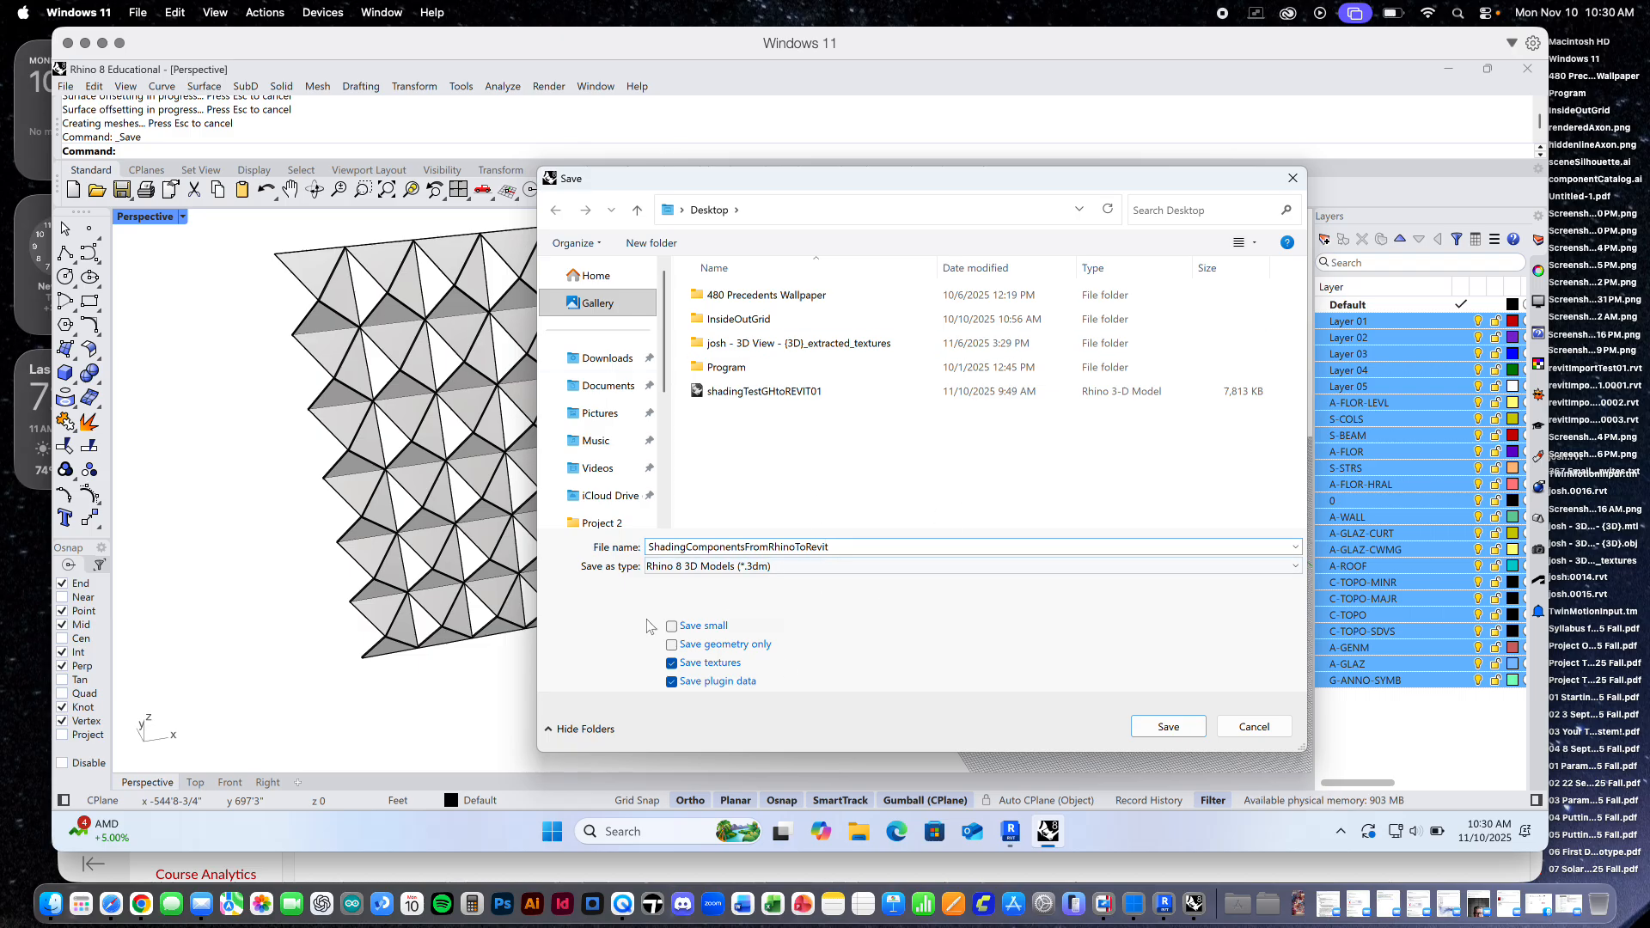
left_click(1169, 726)
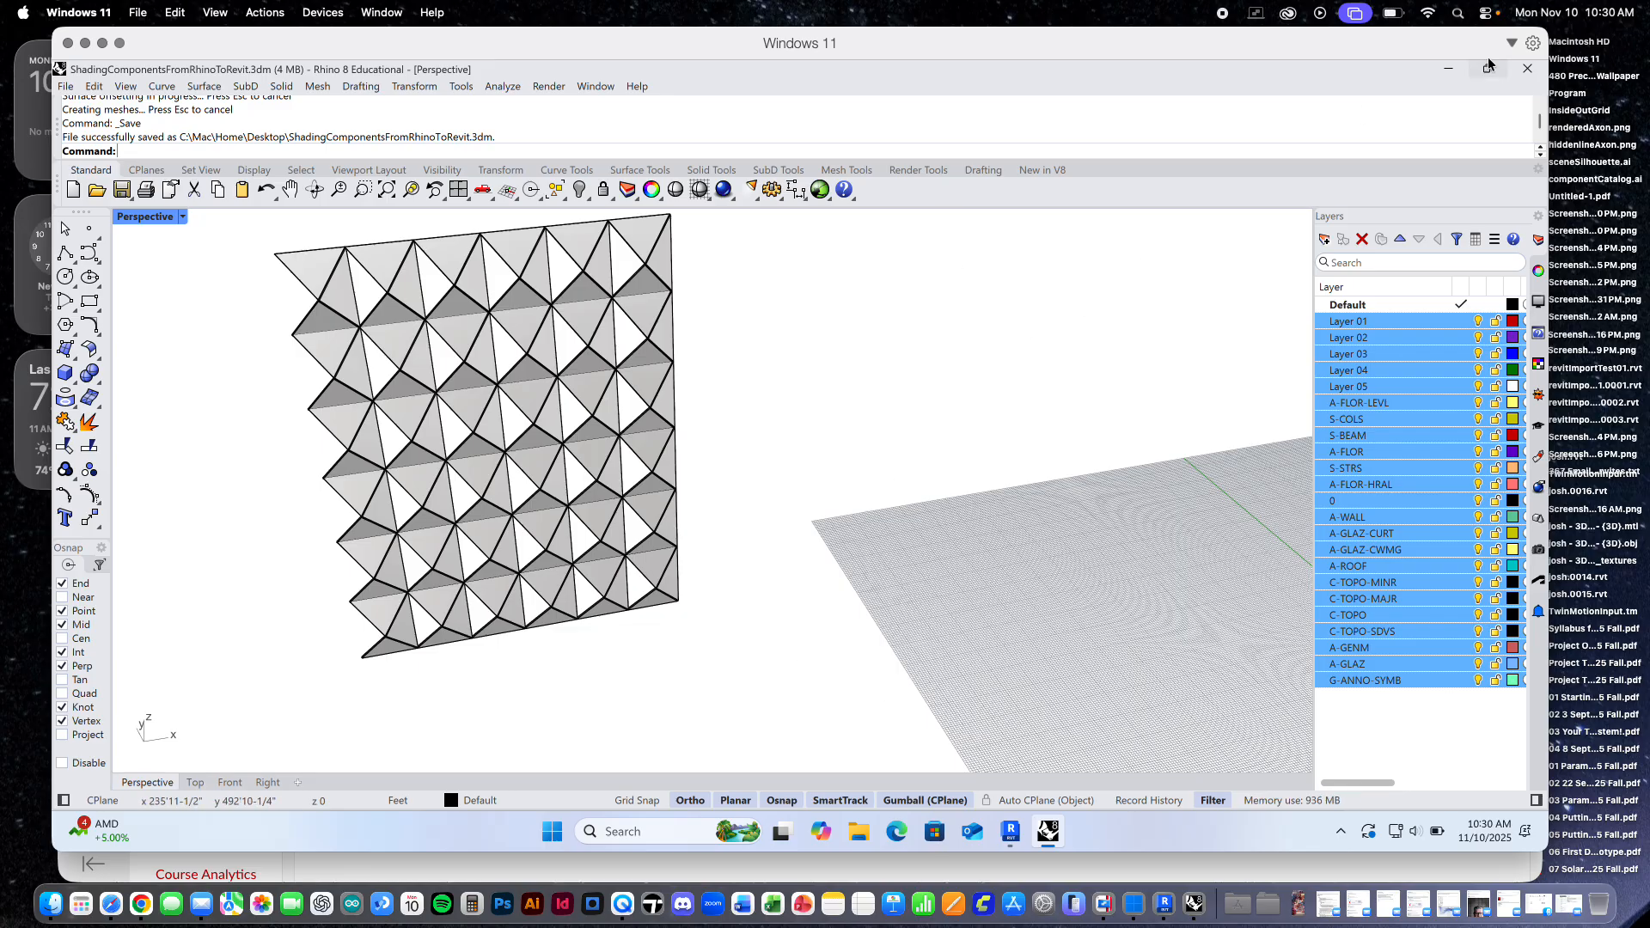
Close Rhino without saving the Grasshopper definition and decline the update installation
left_click(1527, 68)
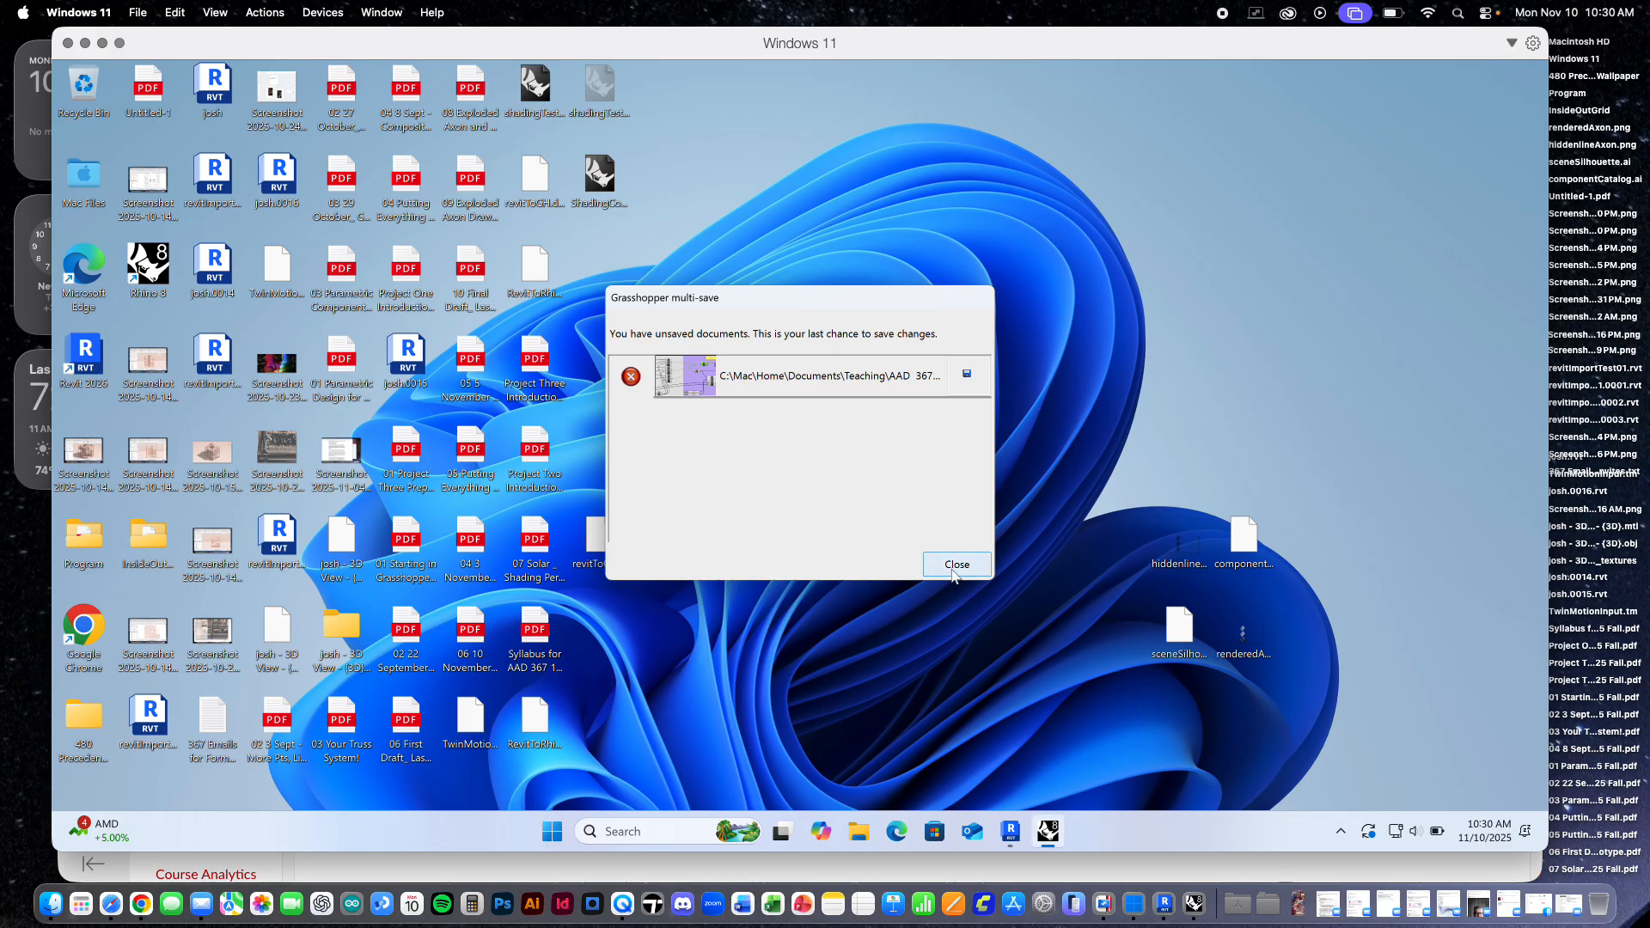
left_click(956, 564)
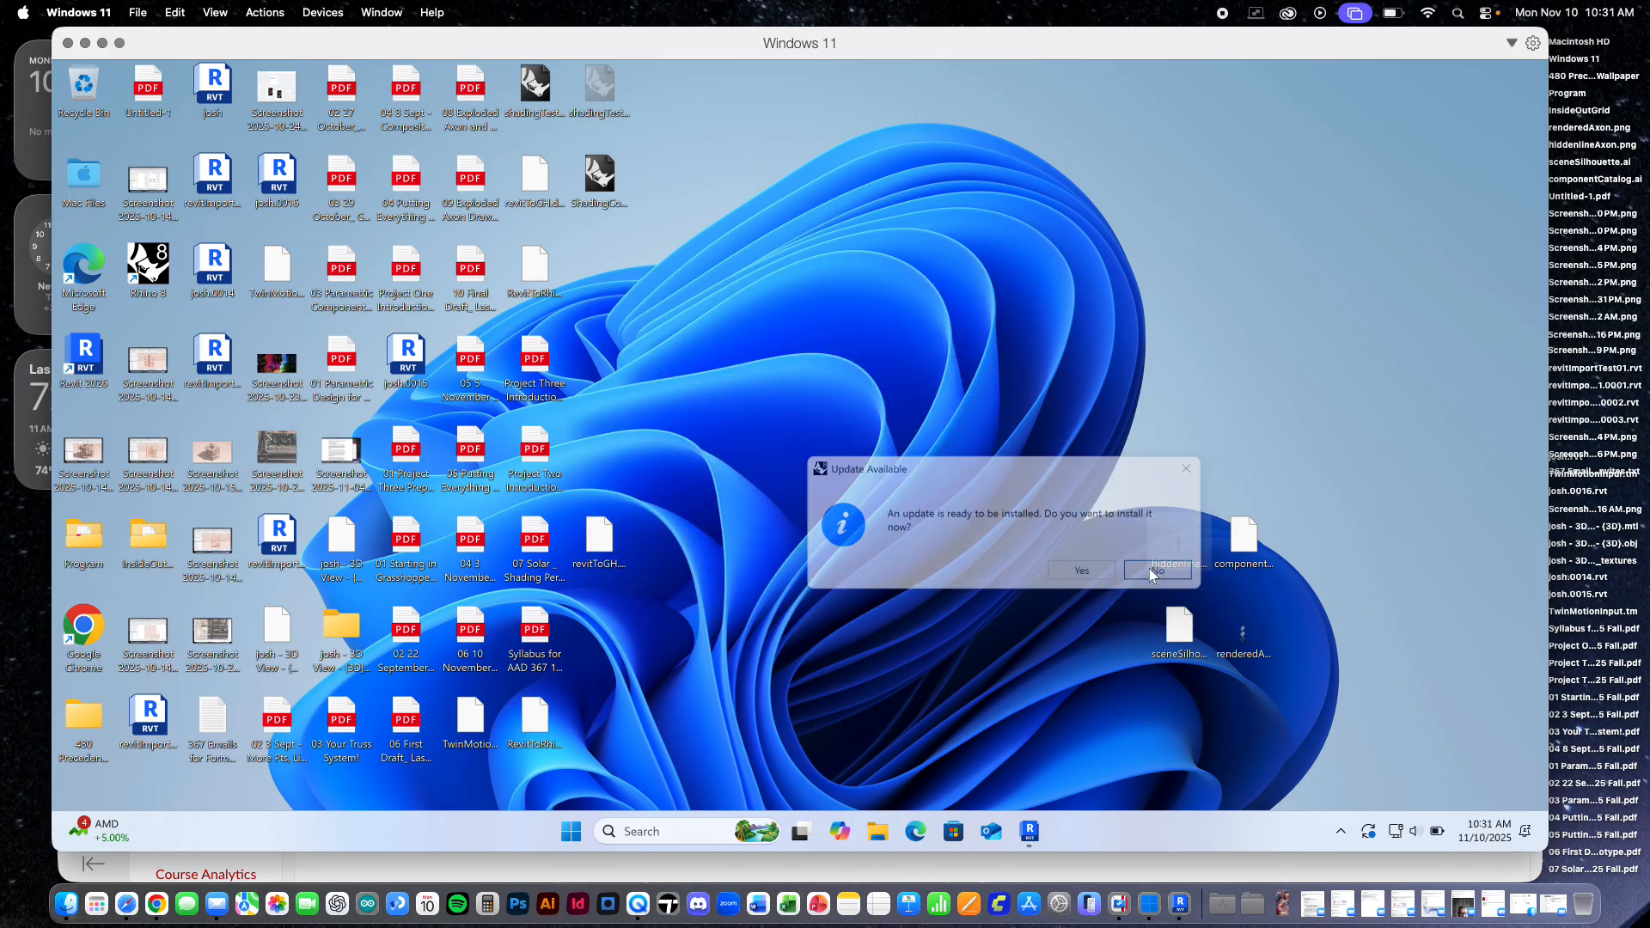
left_click(1152, 574)
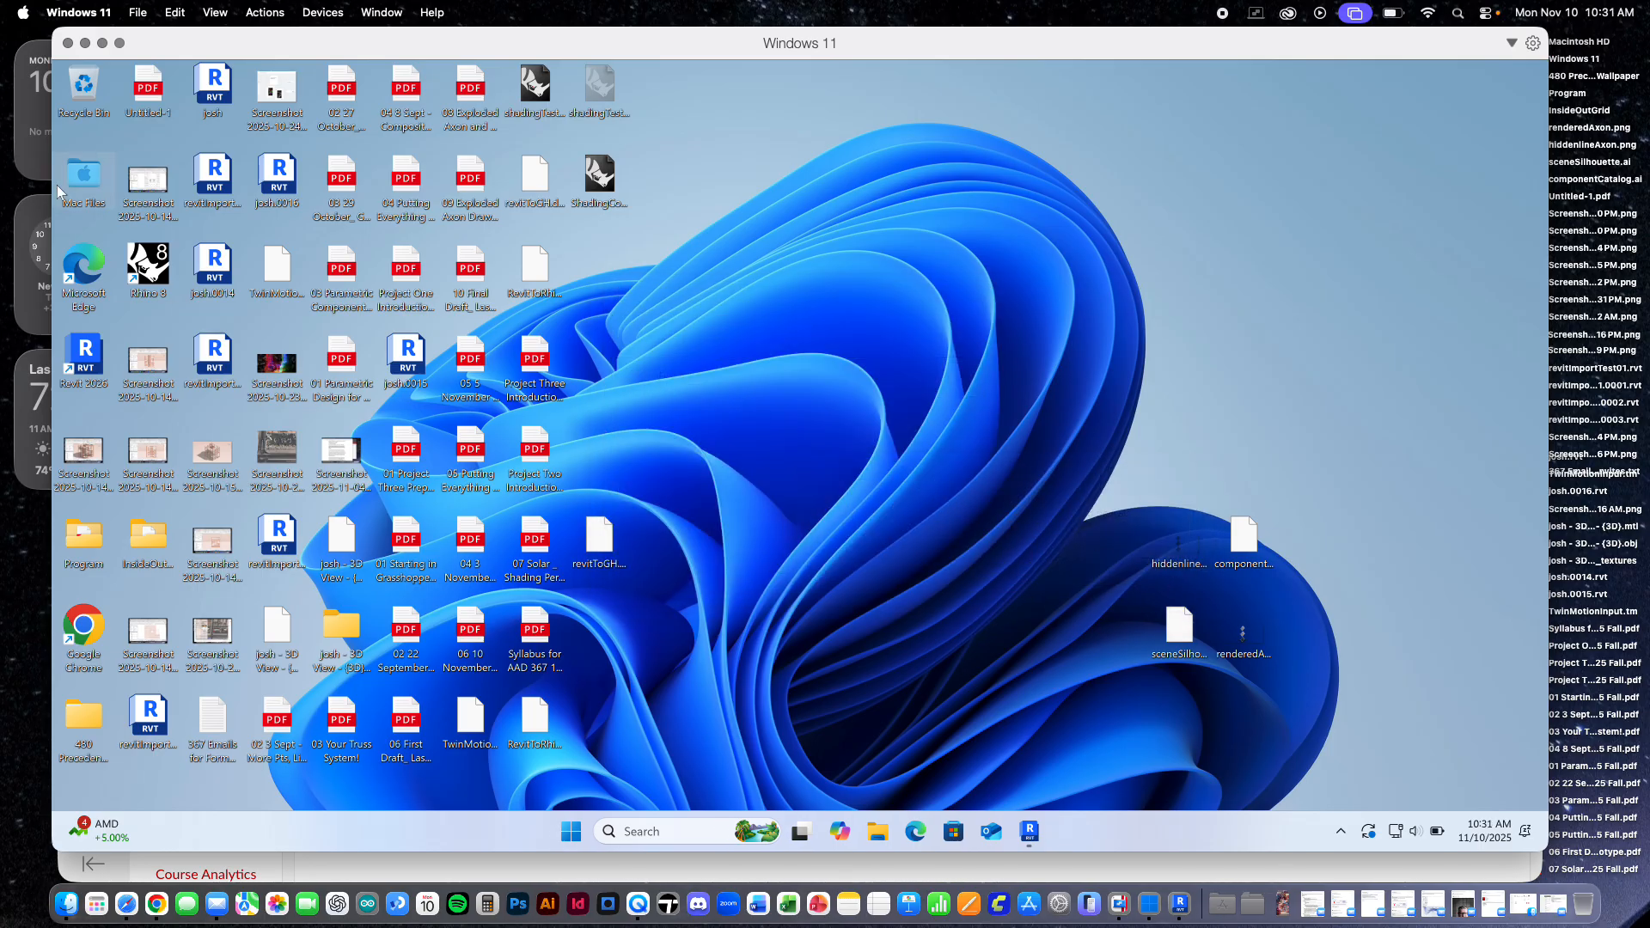
Switch to Revit, maximize its window and show the whole pavilion and site in the 3D view
left_click(1029, 831)
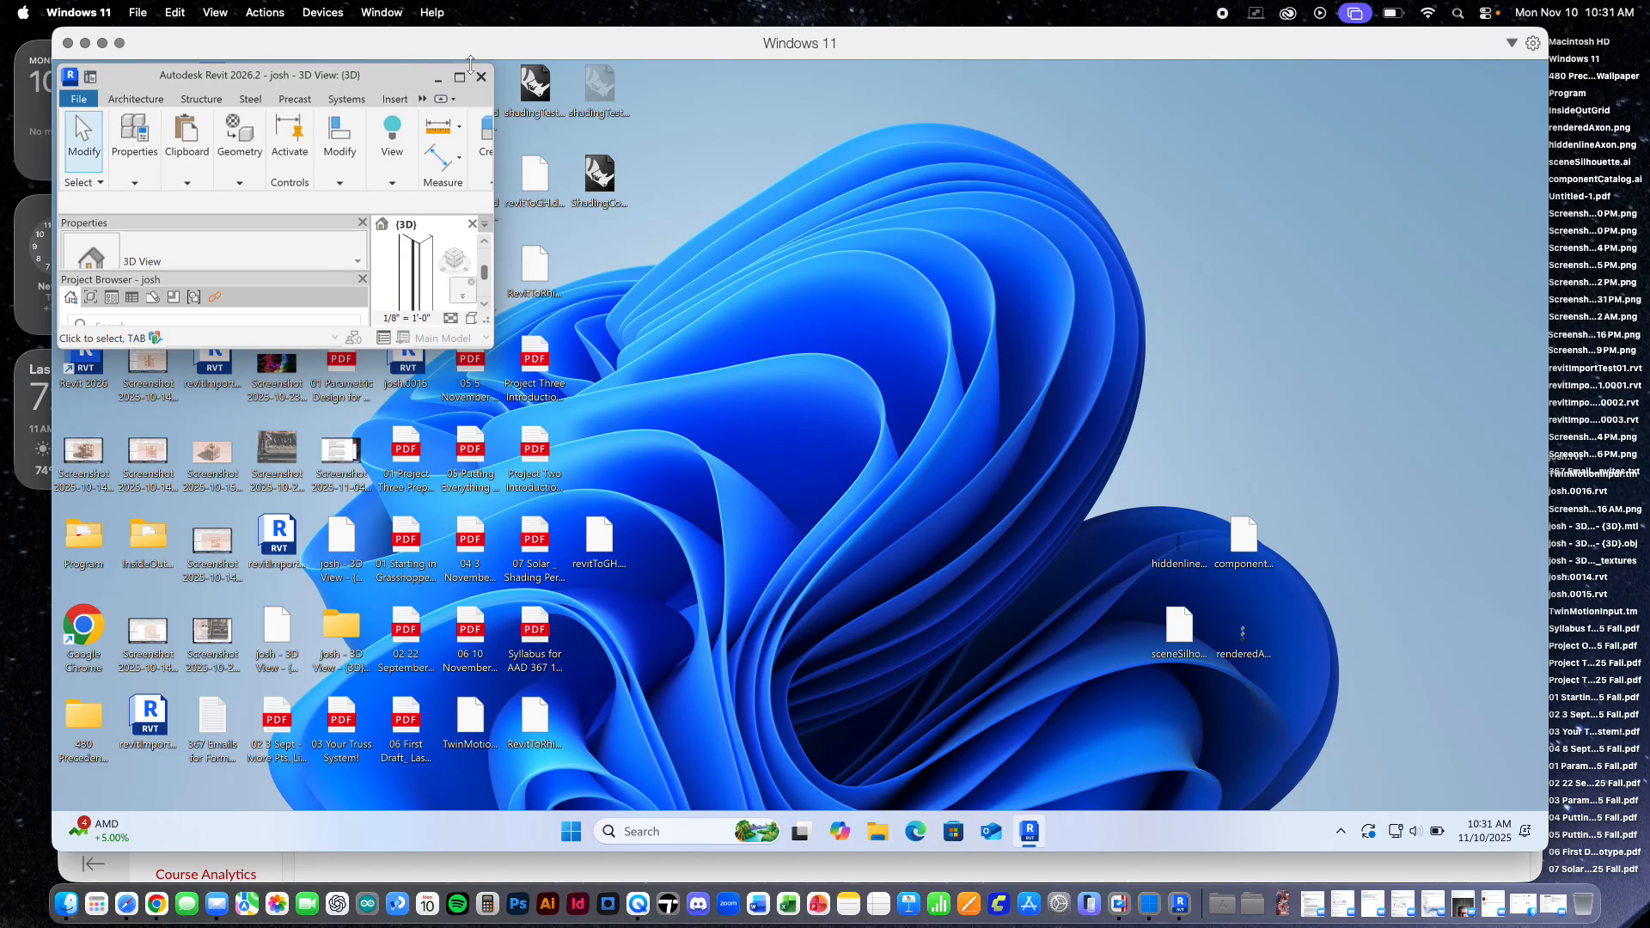
left_click(462, 82)
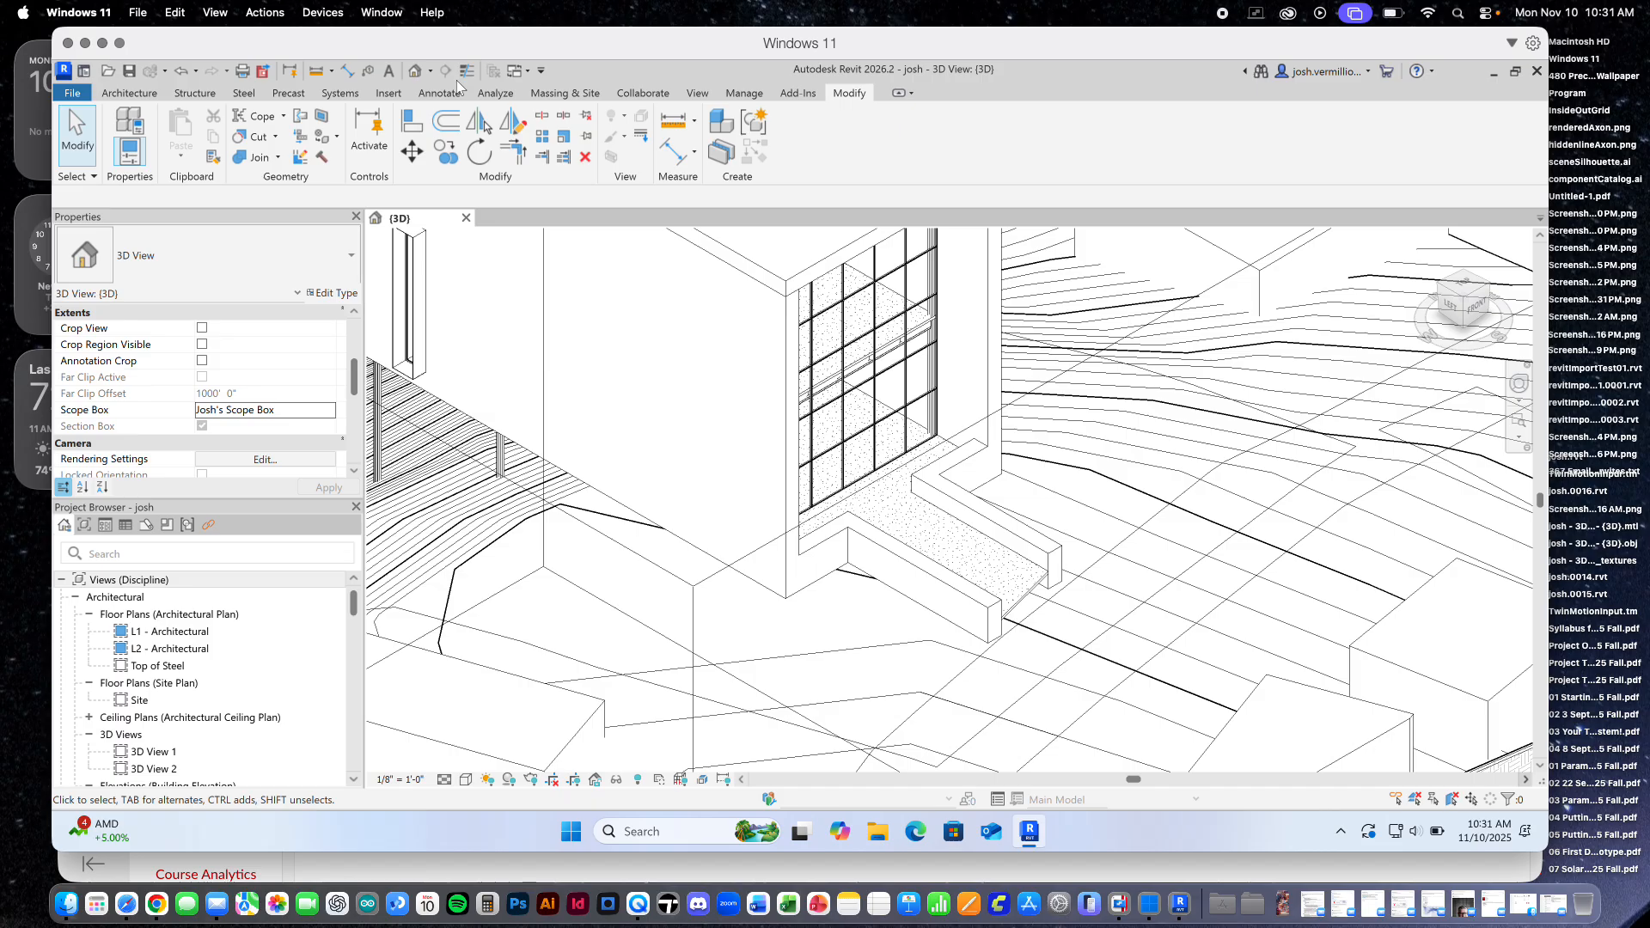
scroll(1076, 516, "down", 6)
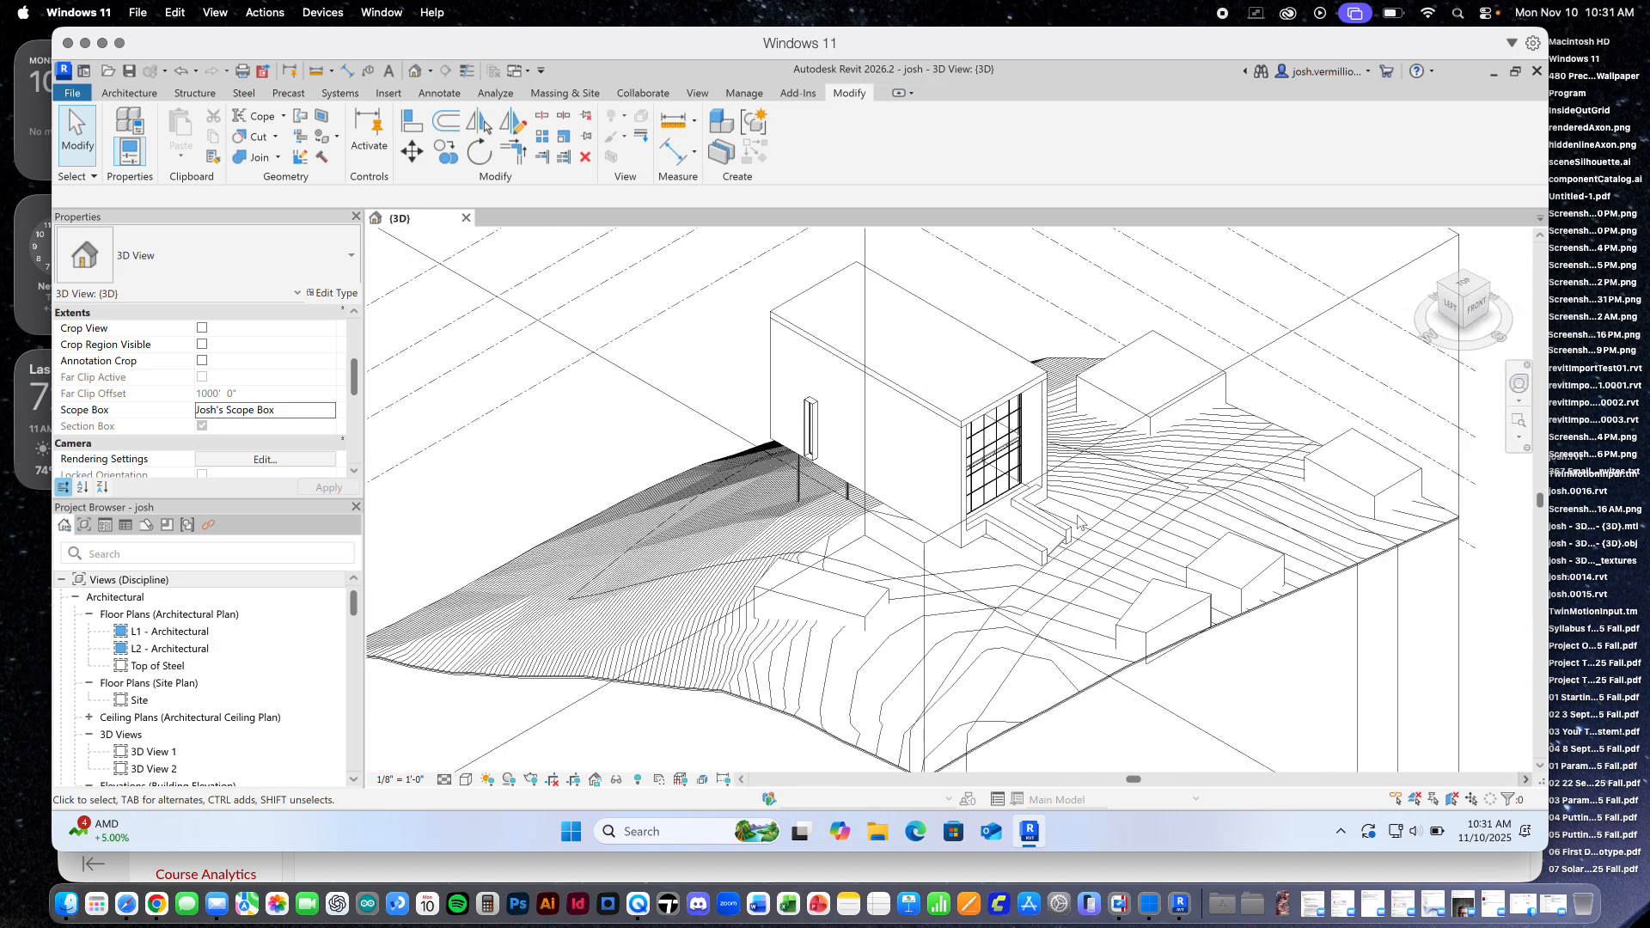
scroll(1045, 462, "up", 1)
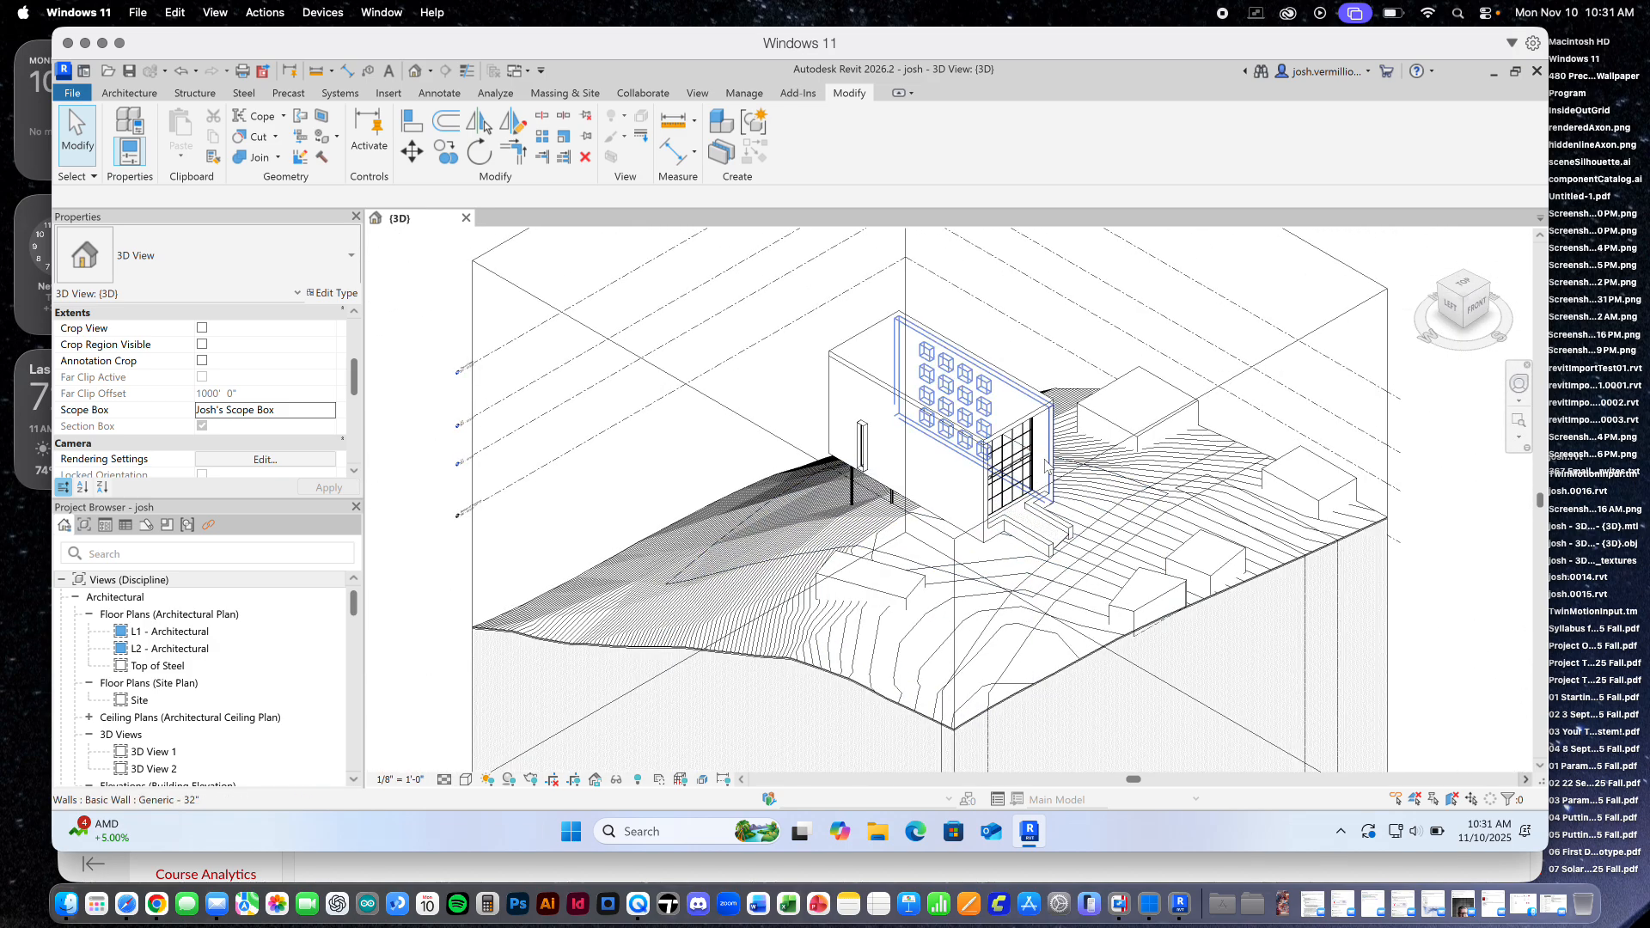
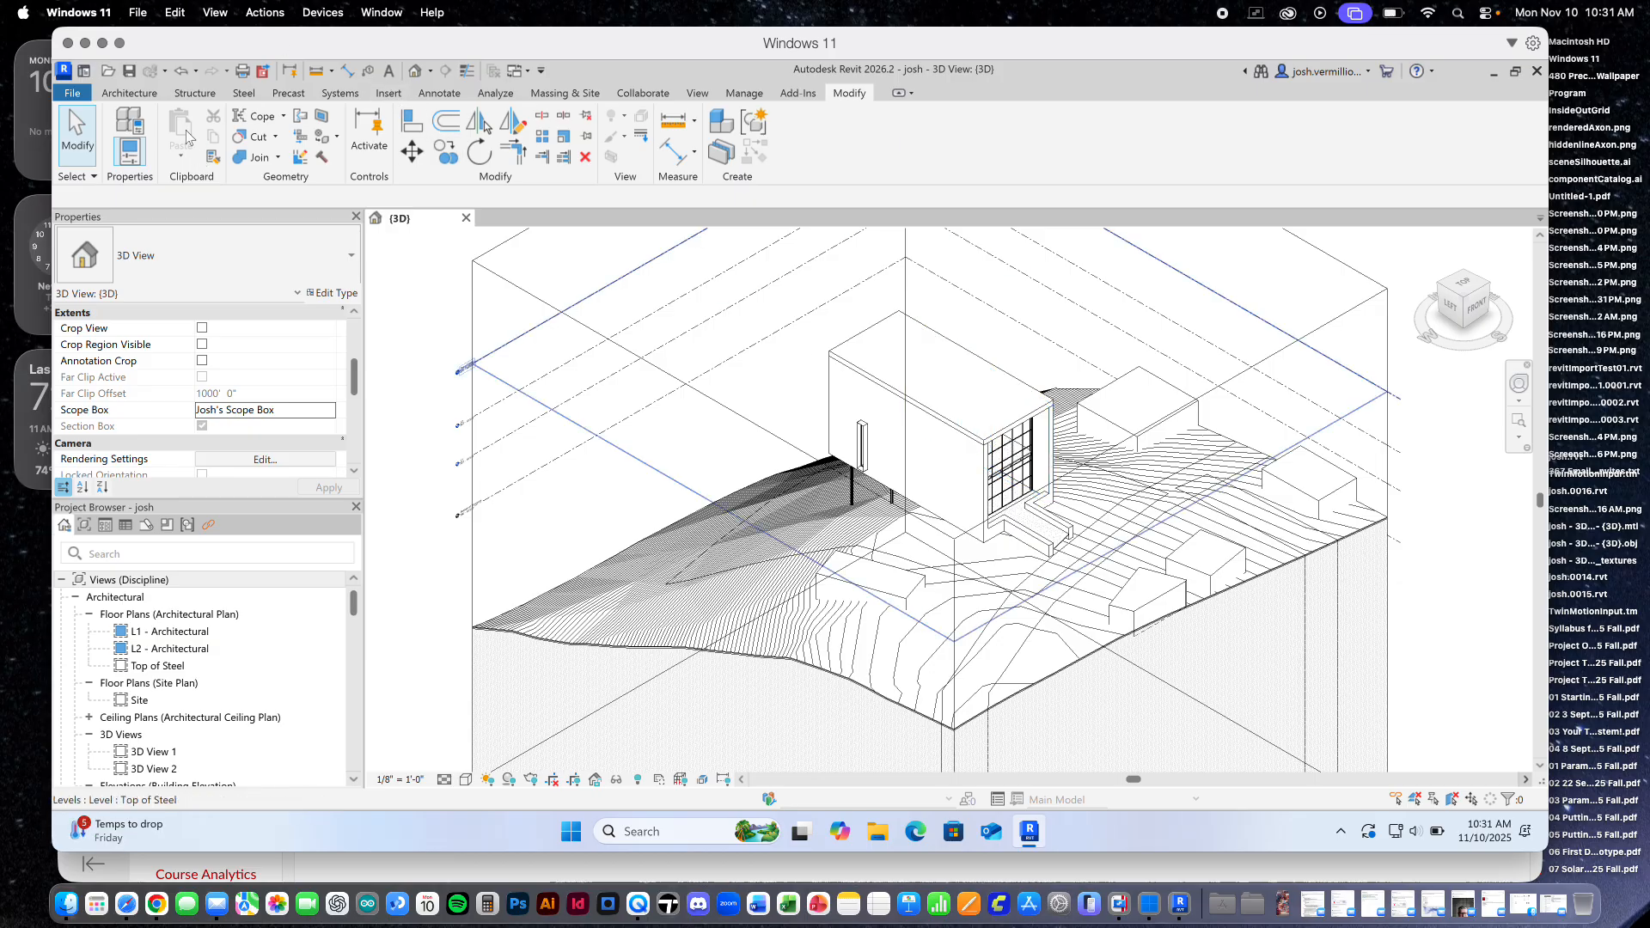
Start an in-place component model in the Generic Models category, accepting the default name
left_click(129, 93)
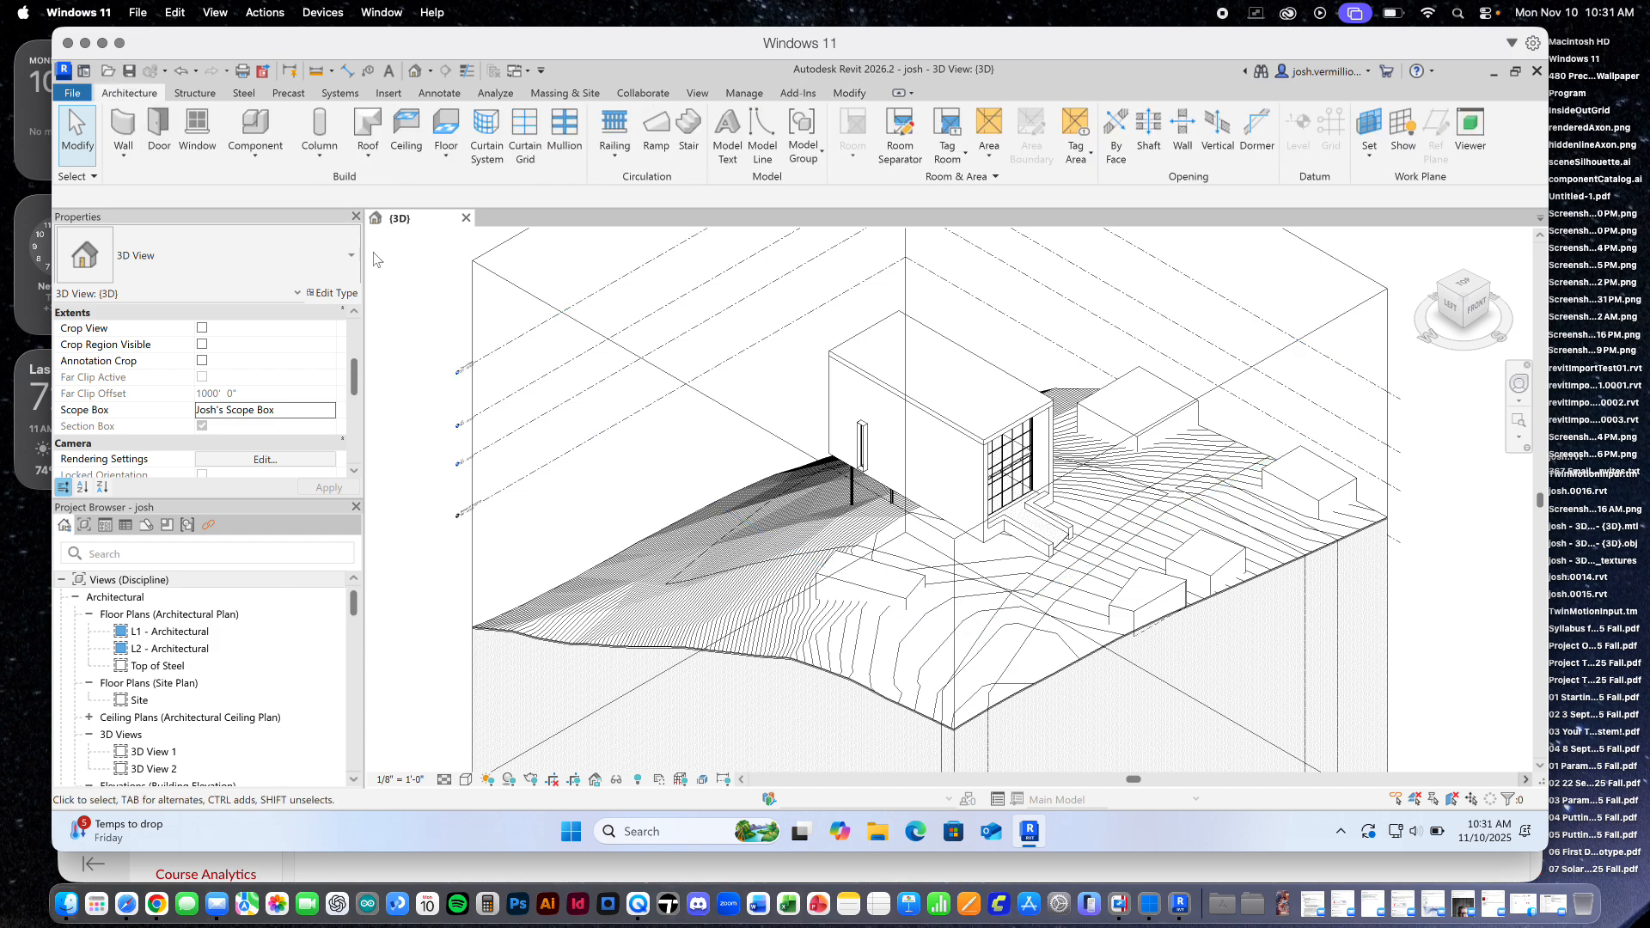
left_click(256, 152)
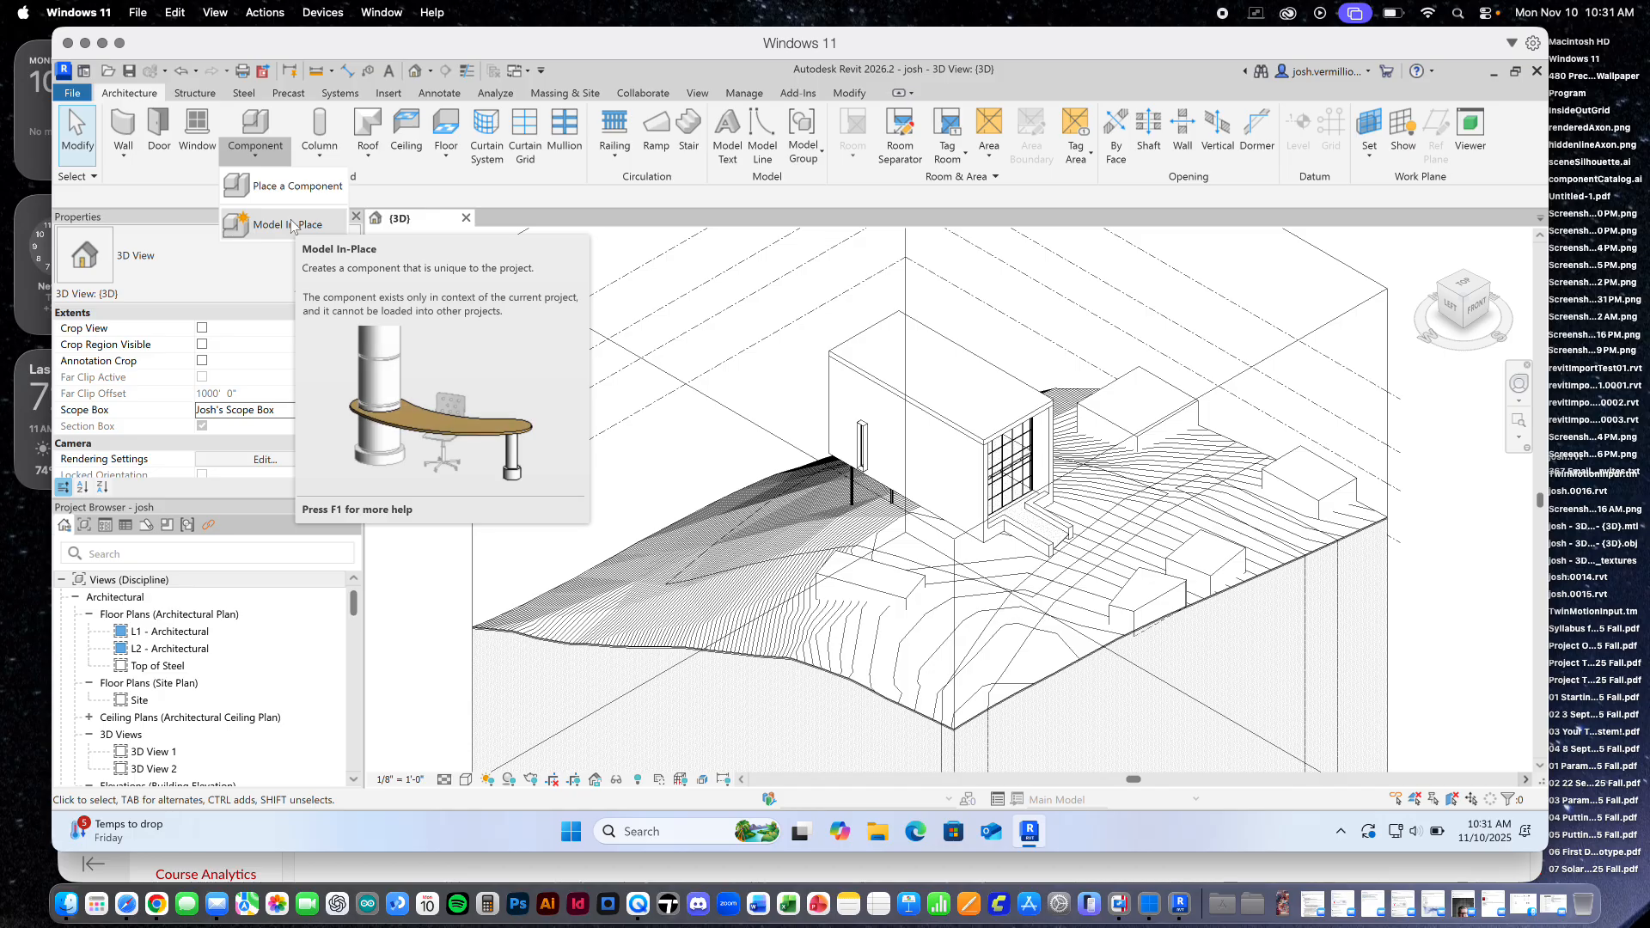
left_click(292, 226)
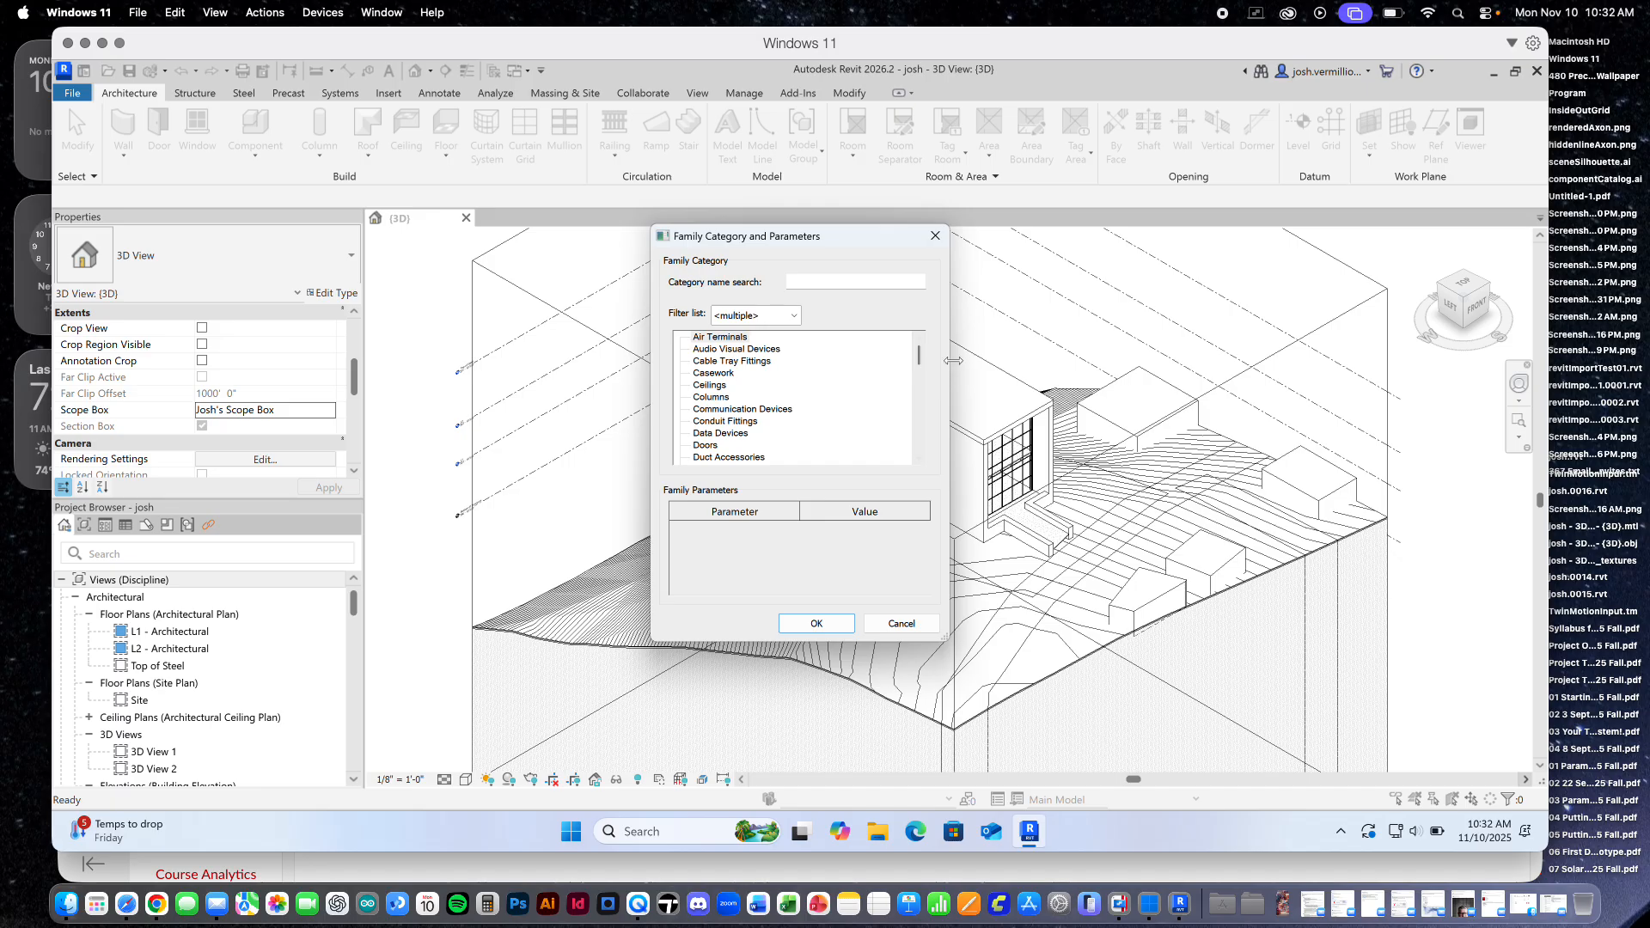
left_click_drag(919, 359, 915, 386)
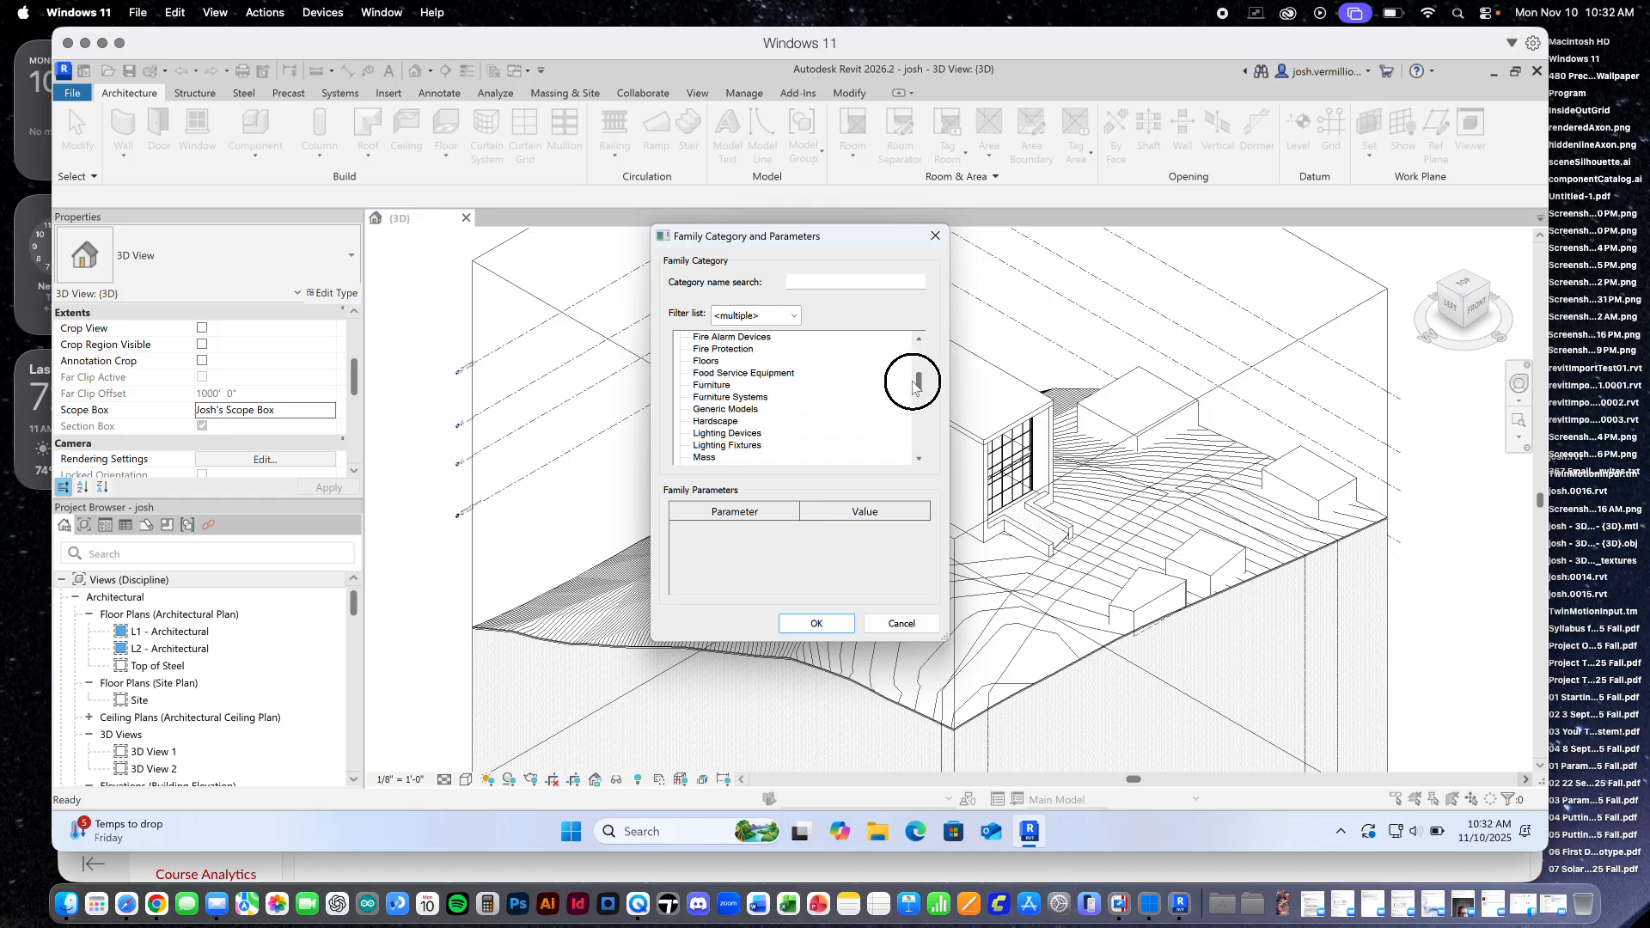
left_click(737, 412)
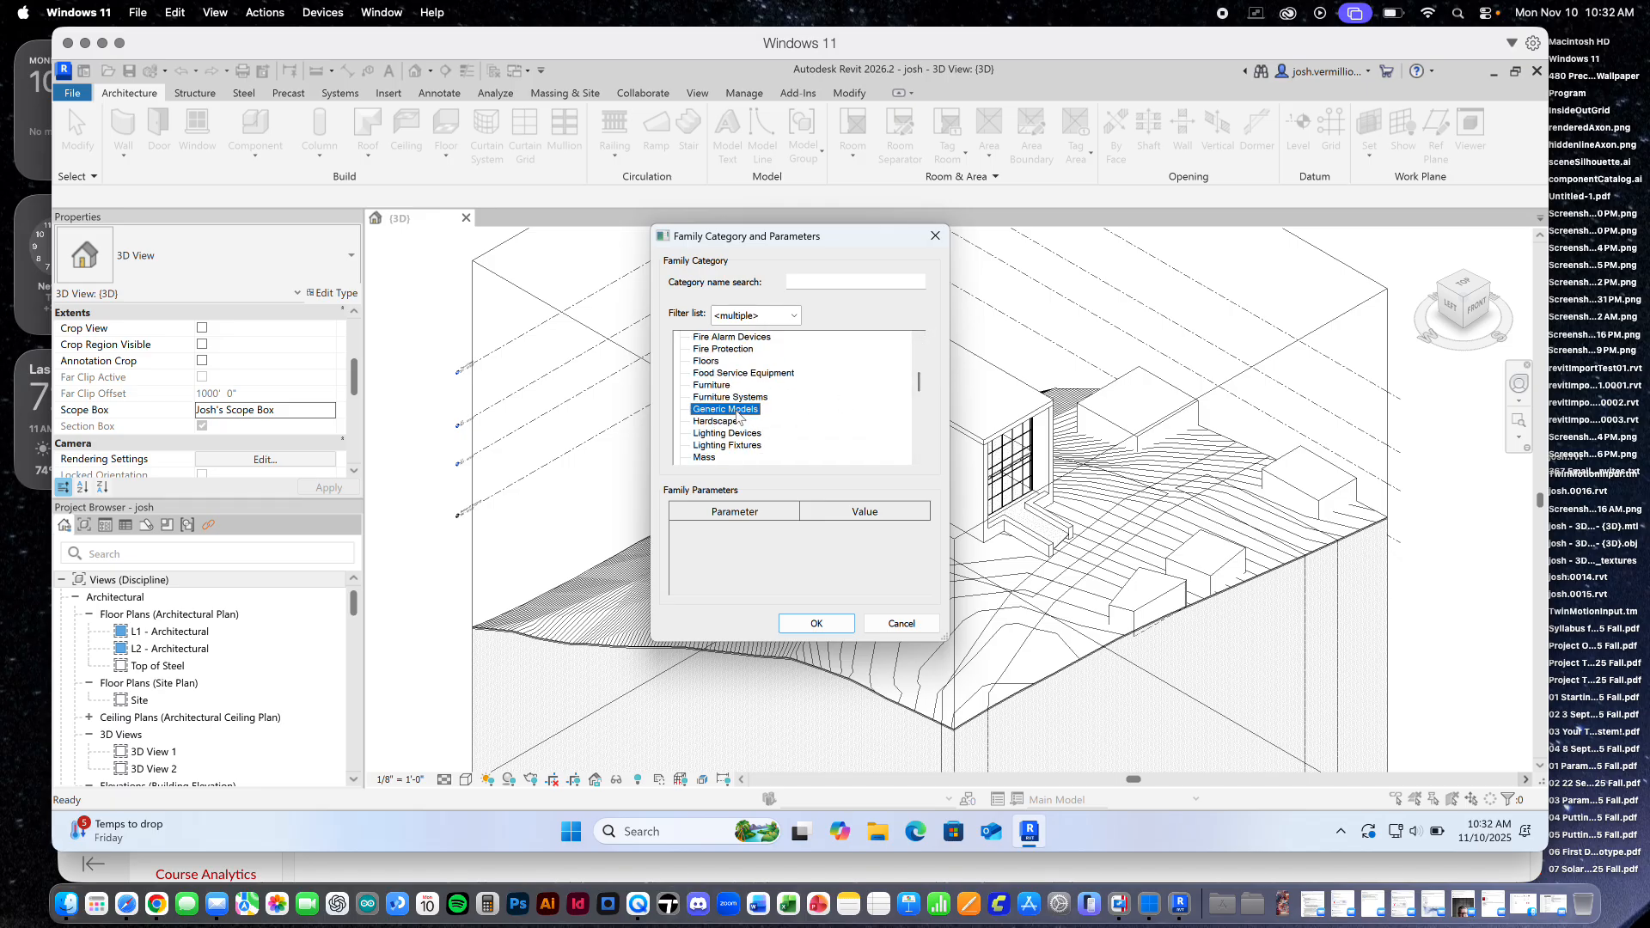
left_click(850, 621)
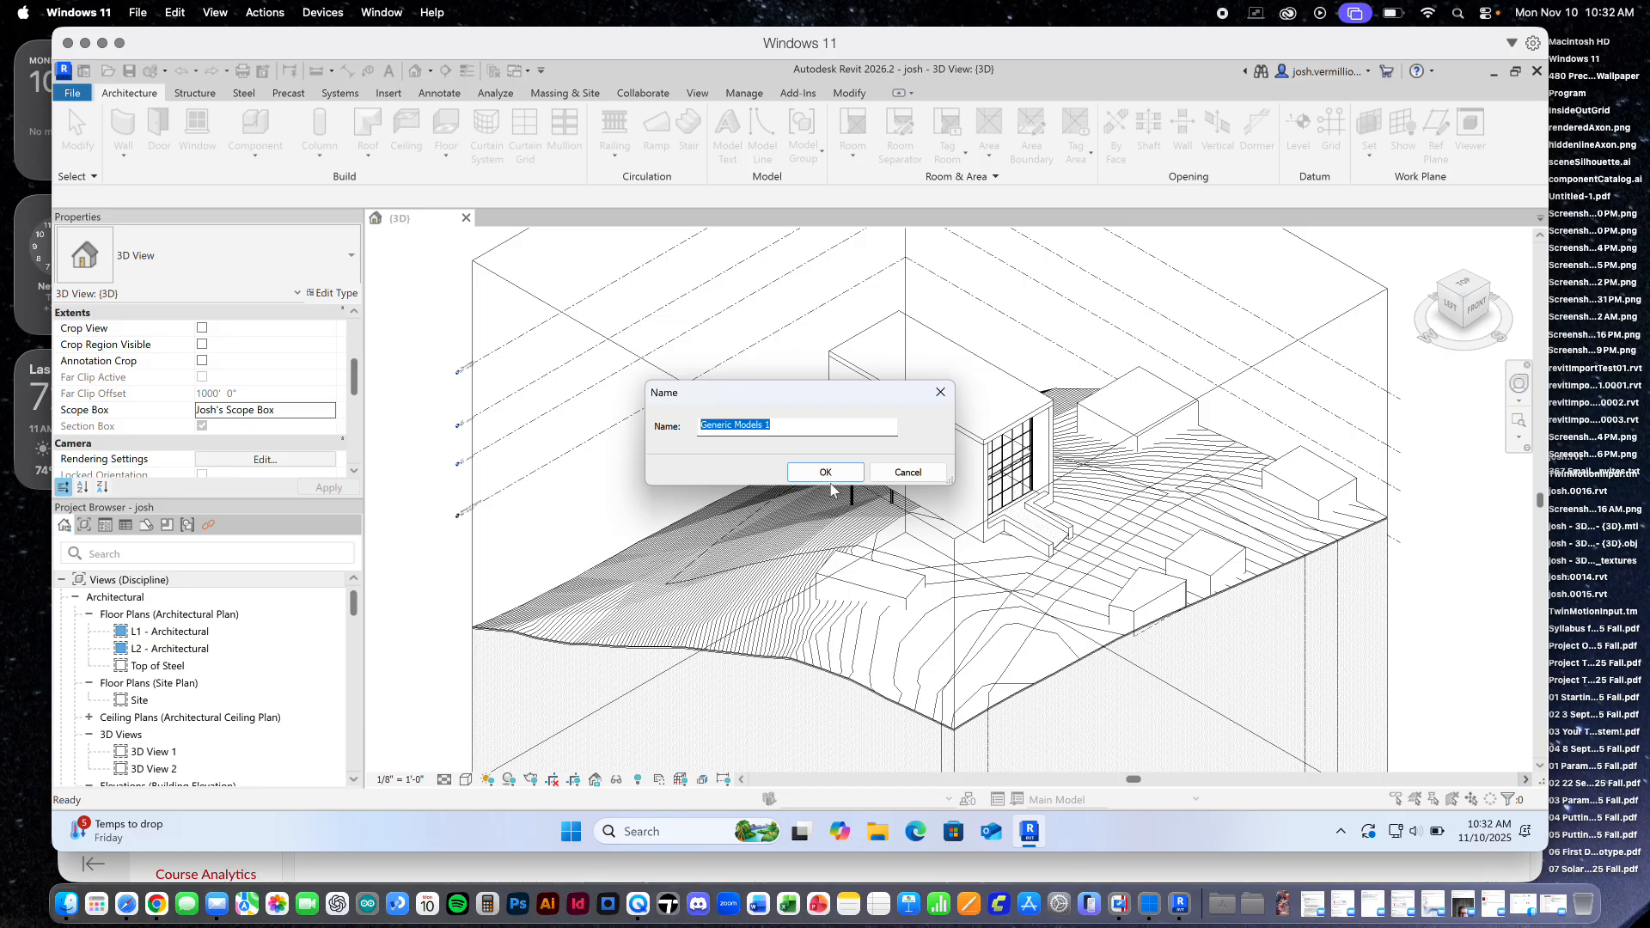
left_click(827, 474)
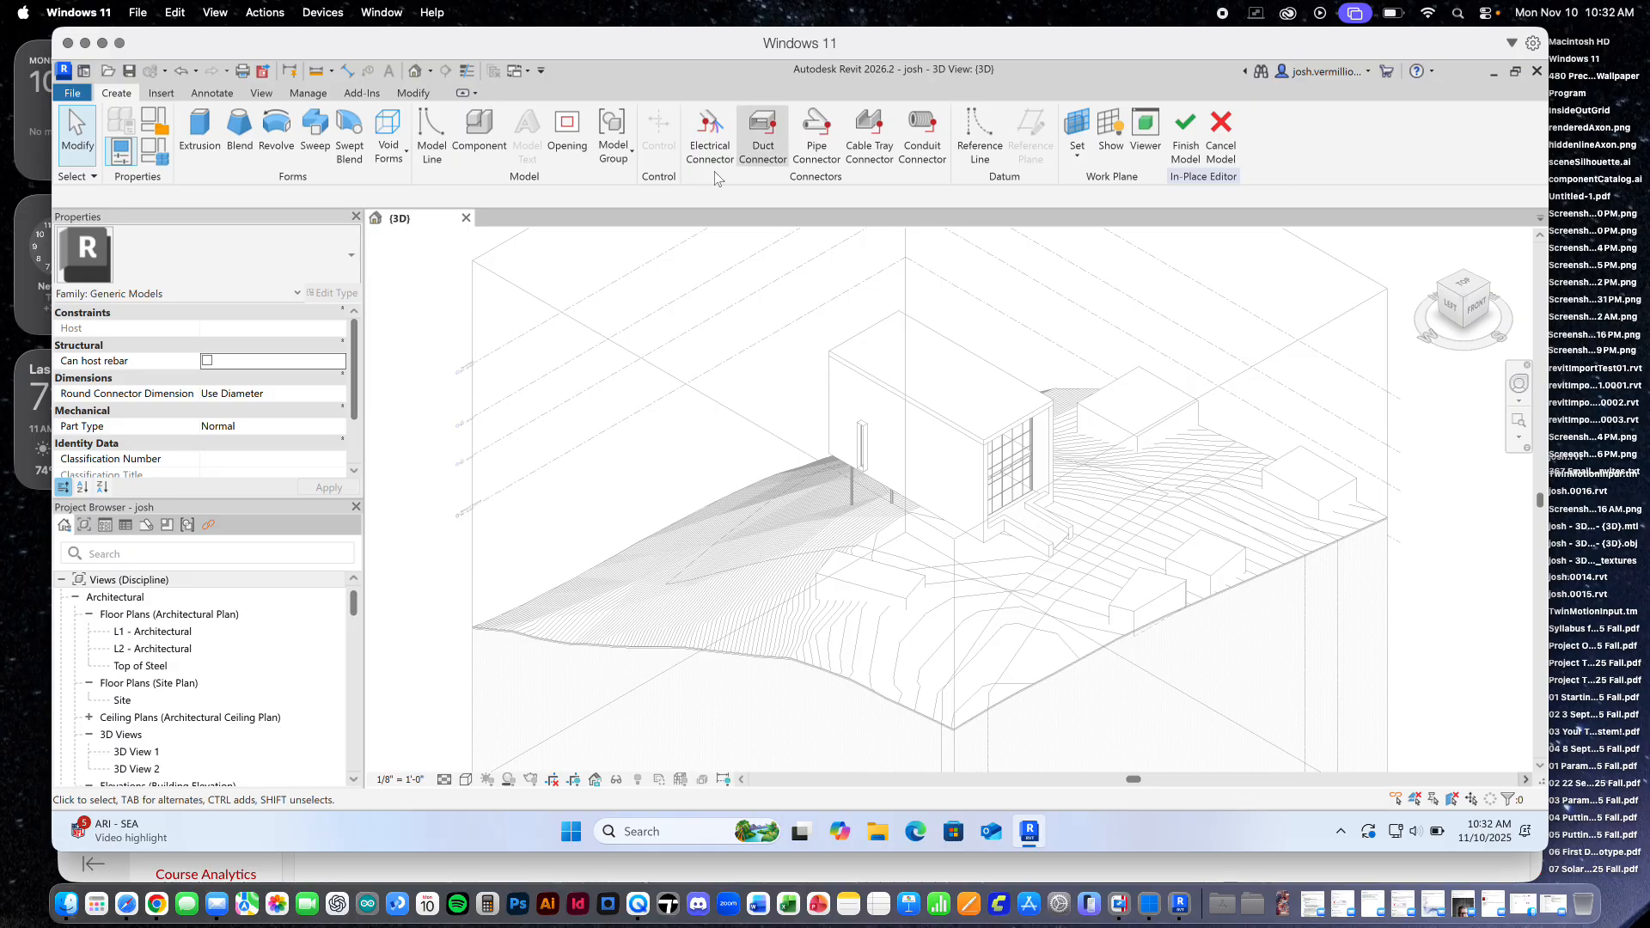
Import the Rhino file ShadingComponentsFromRhinoToRevit from the Desktop into the in-place model, keeping the Generic Models category and origin-to-internal-origin positioning
left_click(160, 93)
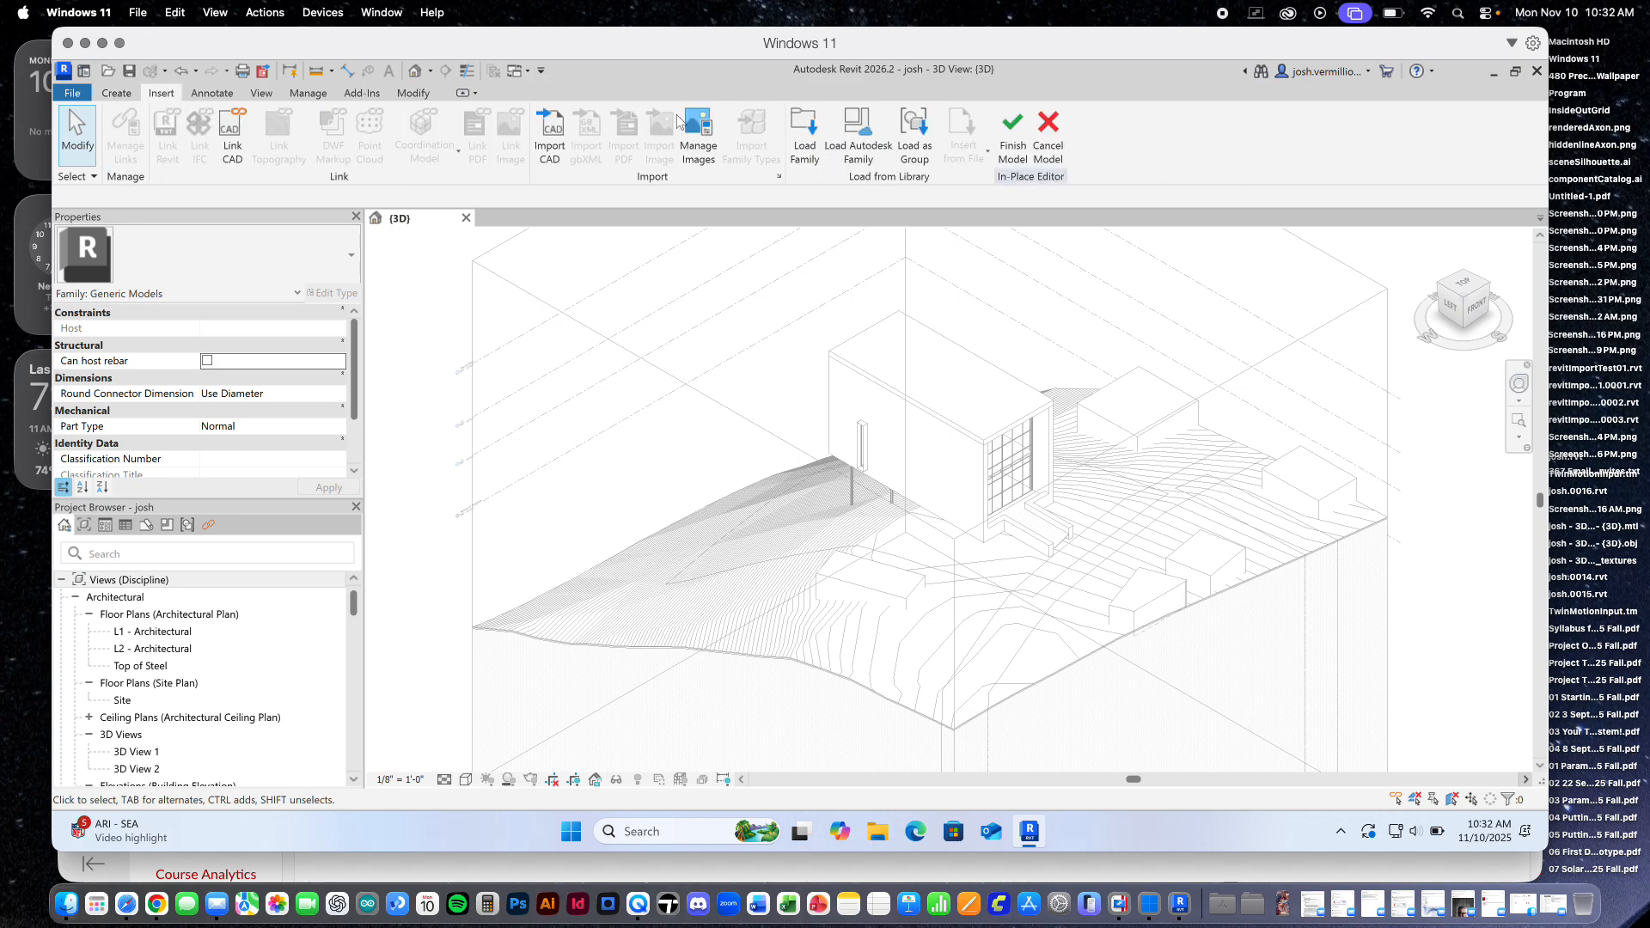
left_click(551, 138)
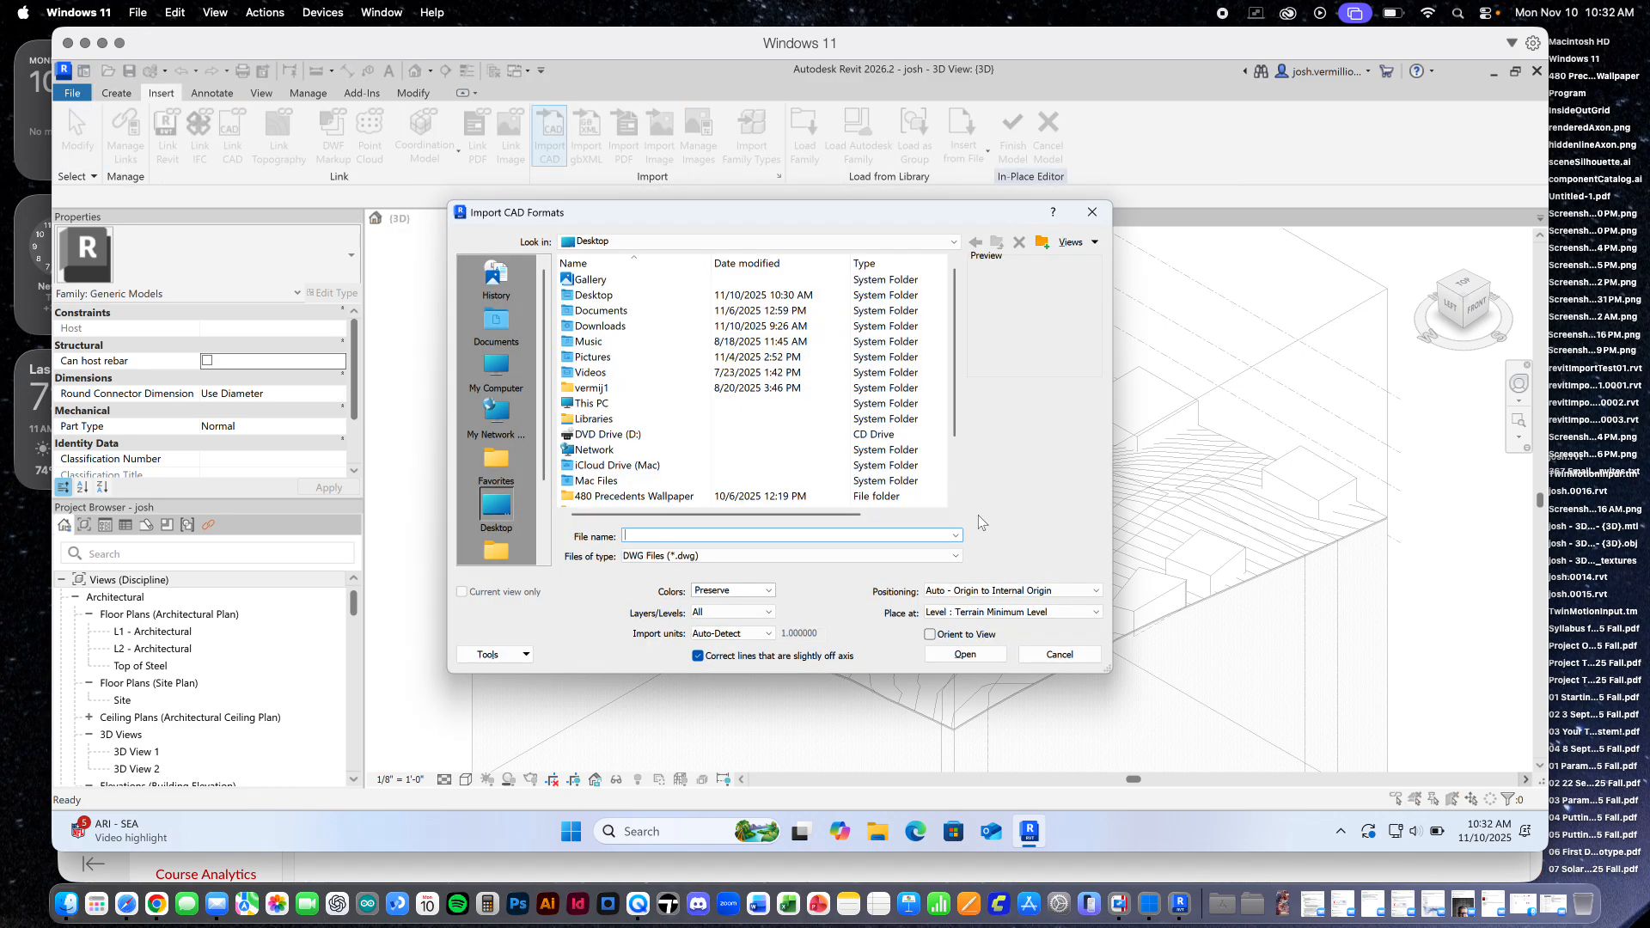
left_click(636, 556)
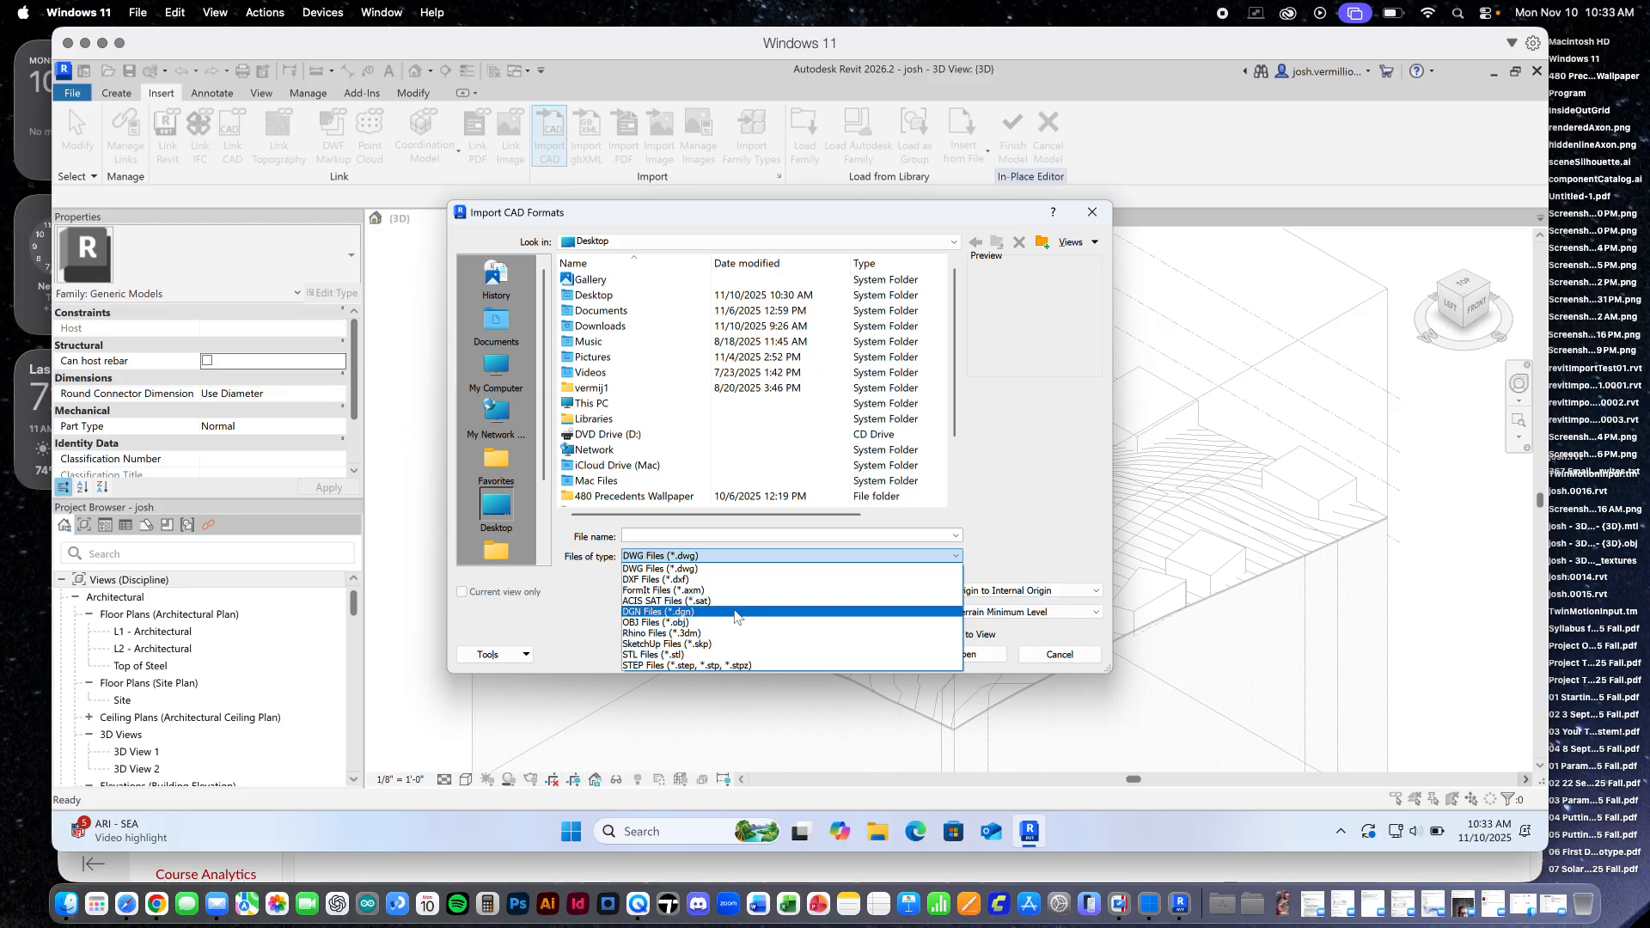
left_click(693, 637)
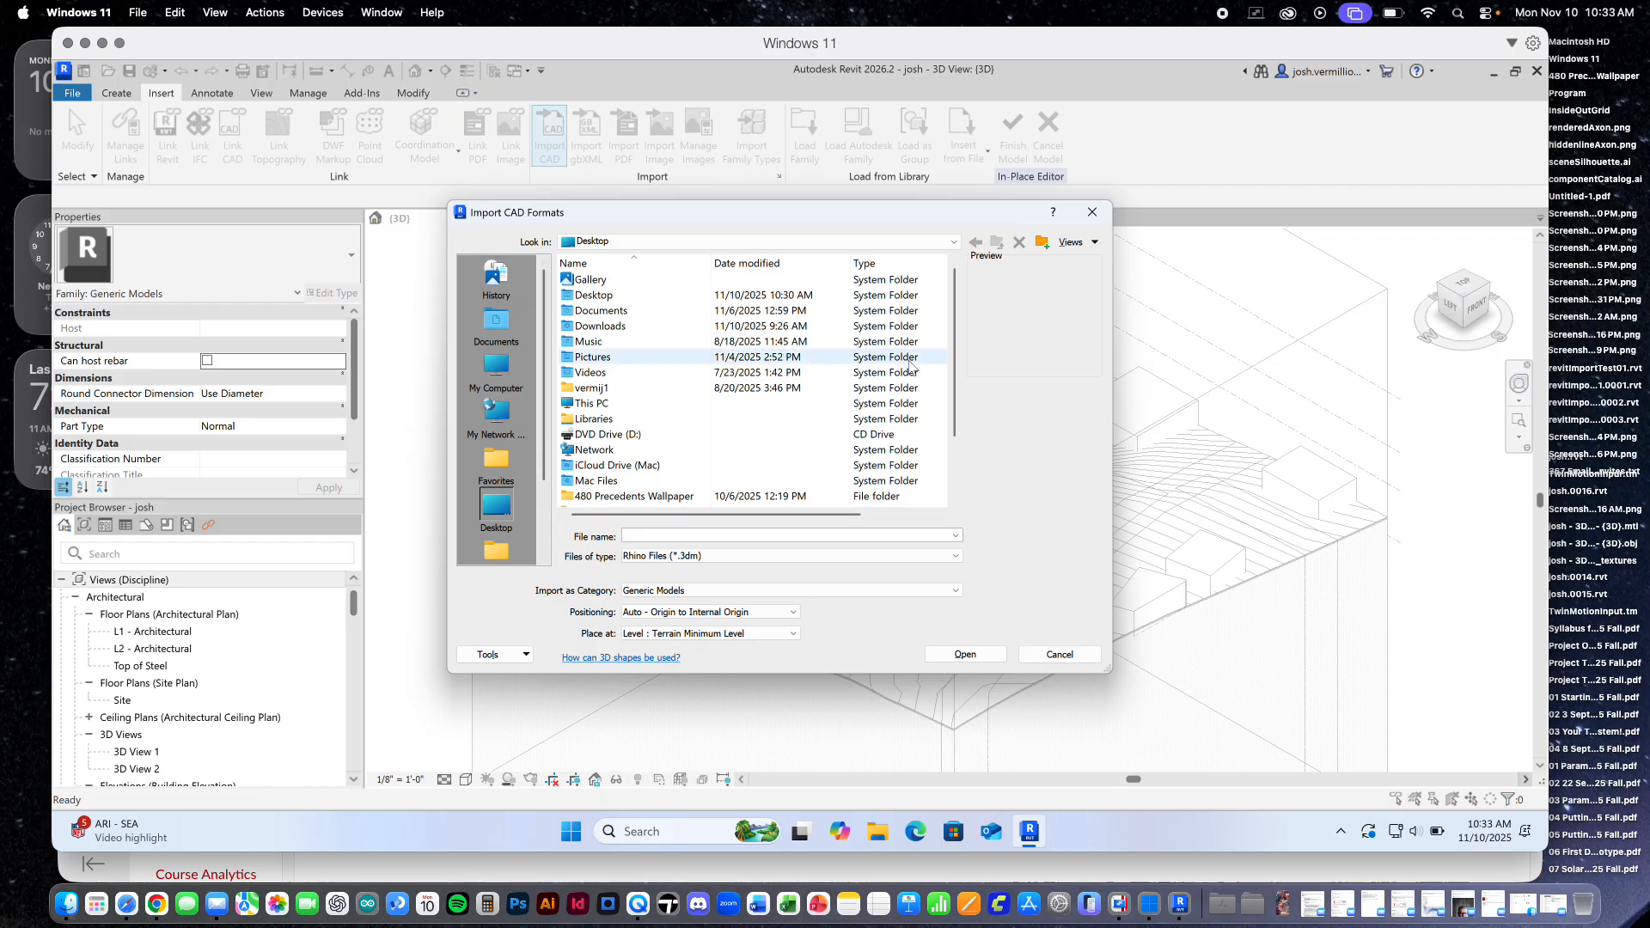
left_click_drag(952, 343, 945, 397)
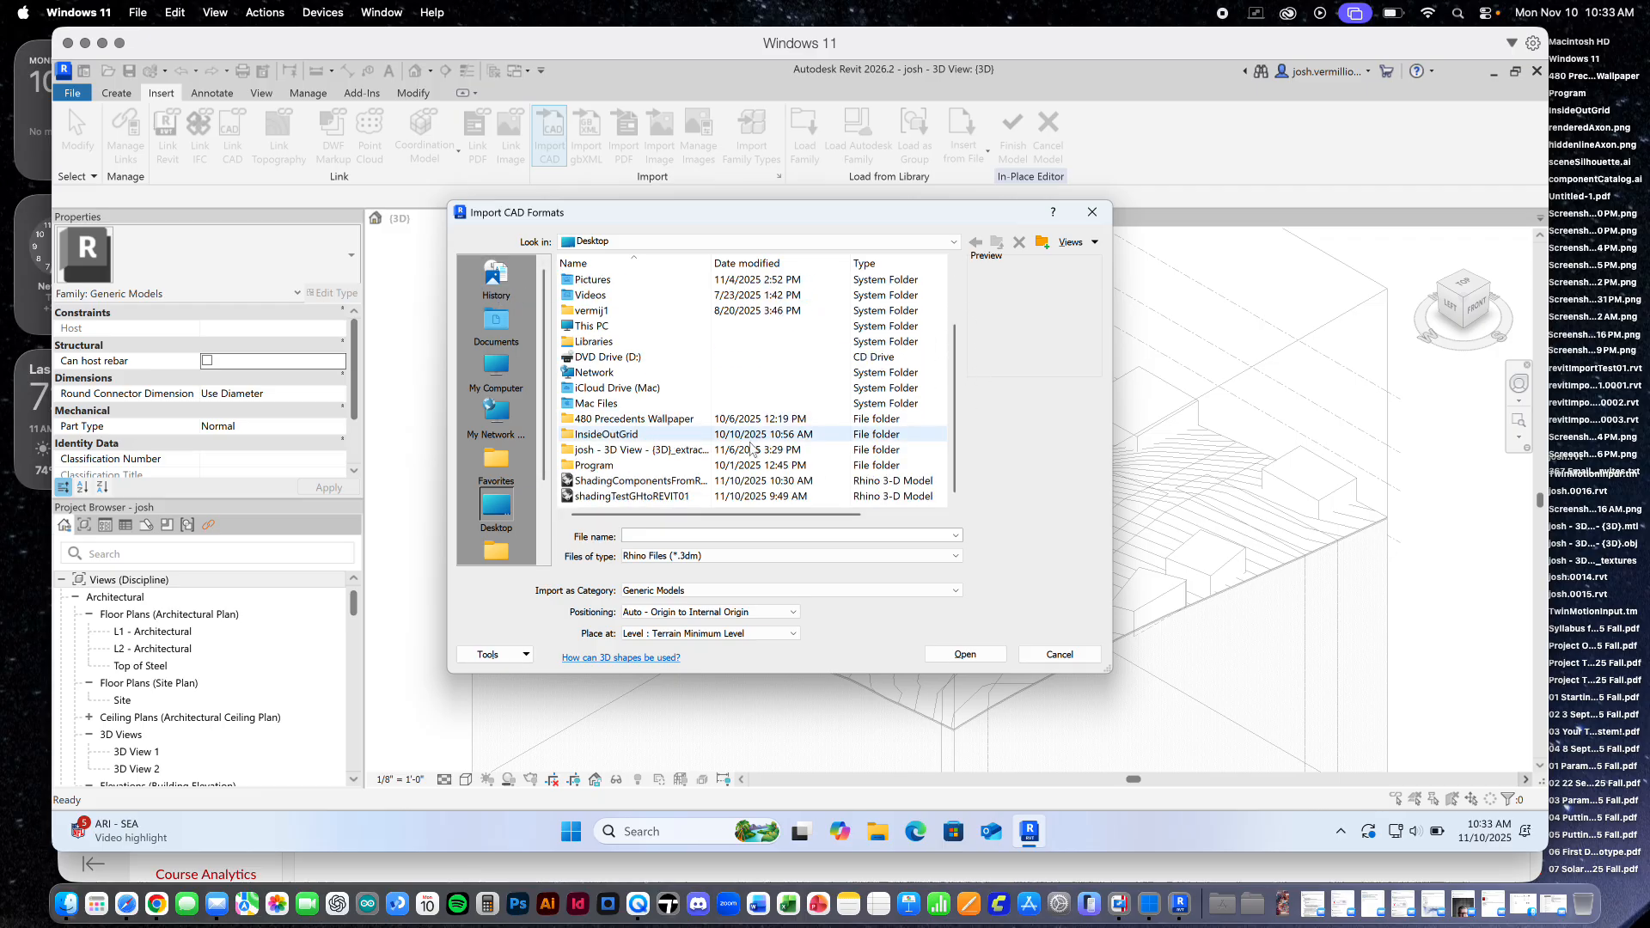
left_click(663, 485)
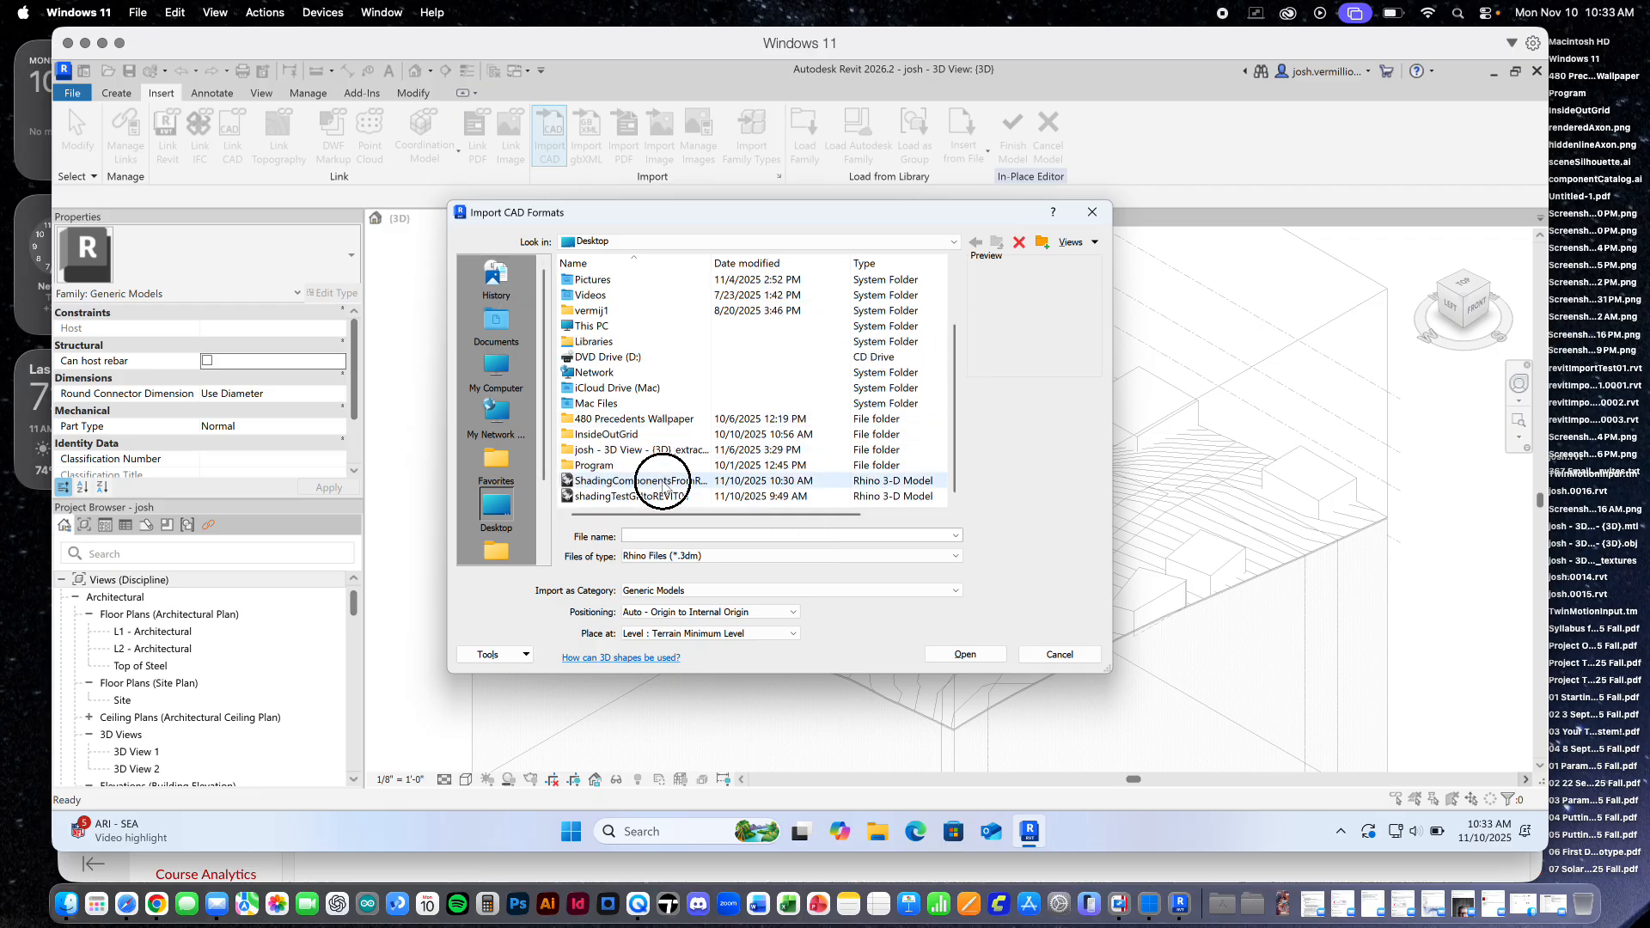
double_click(660, 483)
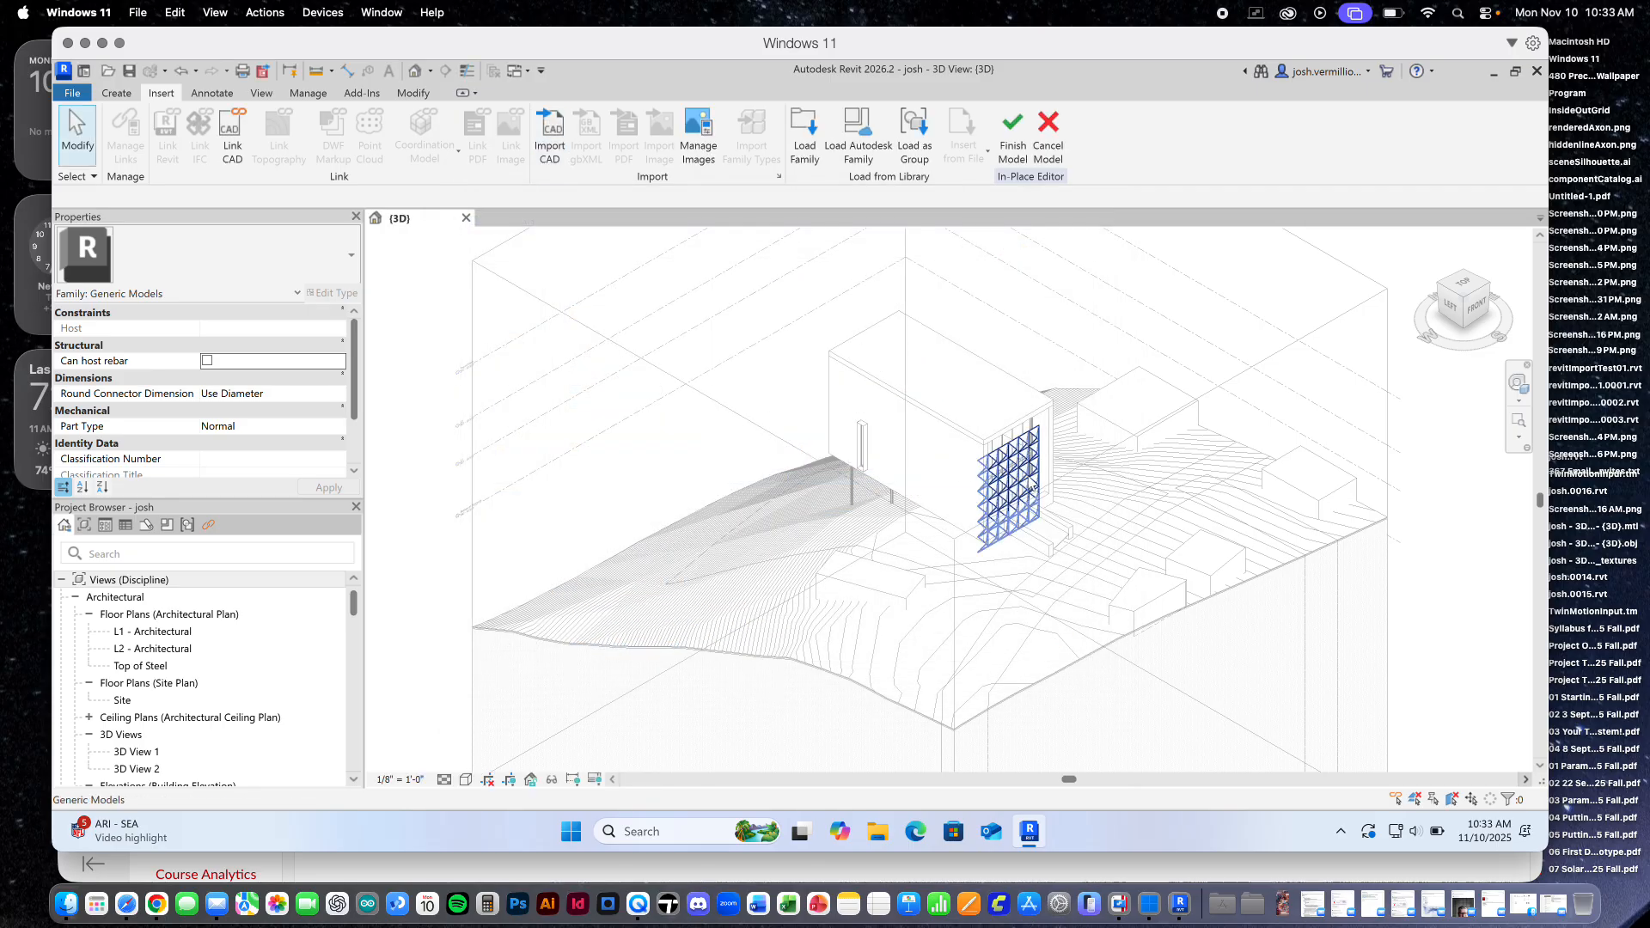
Examine where the imported pyramid panels sit relative to the building's glazed facade and the site
scroll(1032, 477, "up", 5)
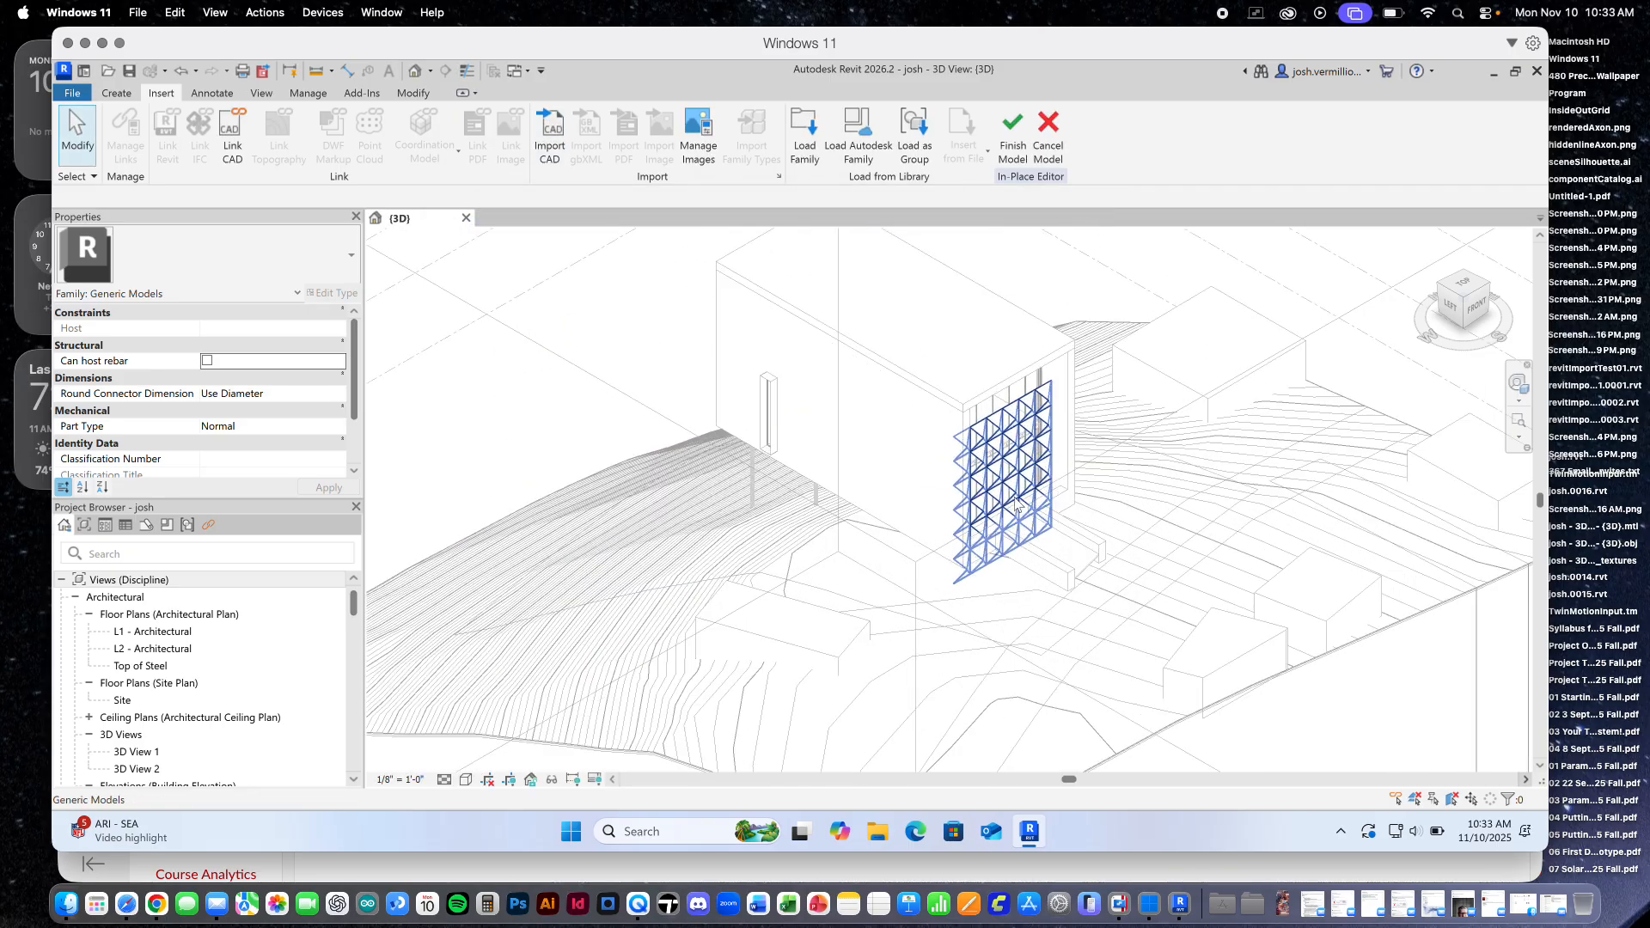
scroll(1050, 514, "up", 3)
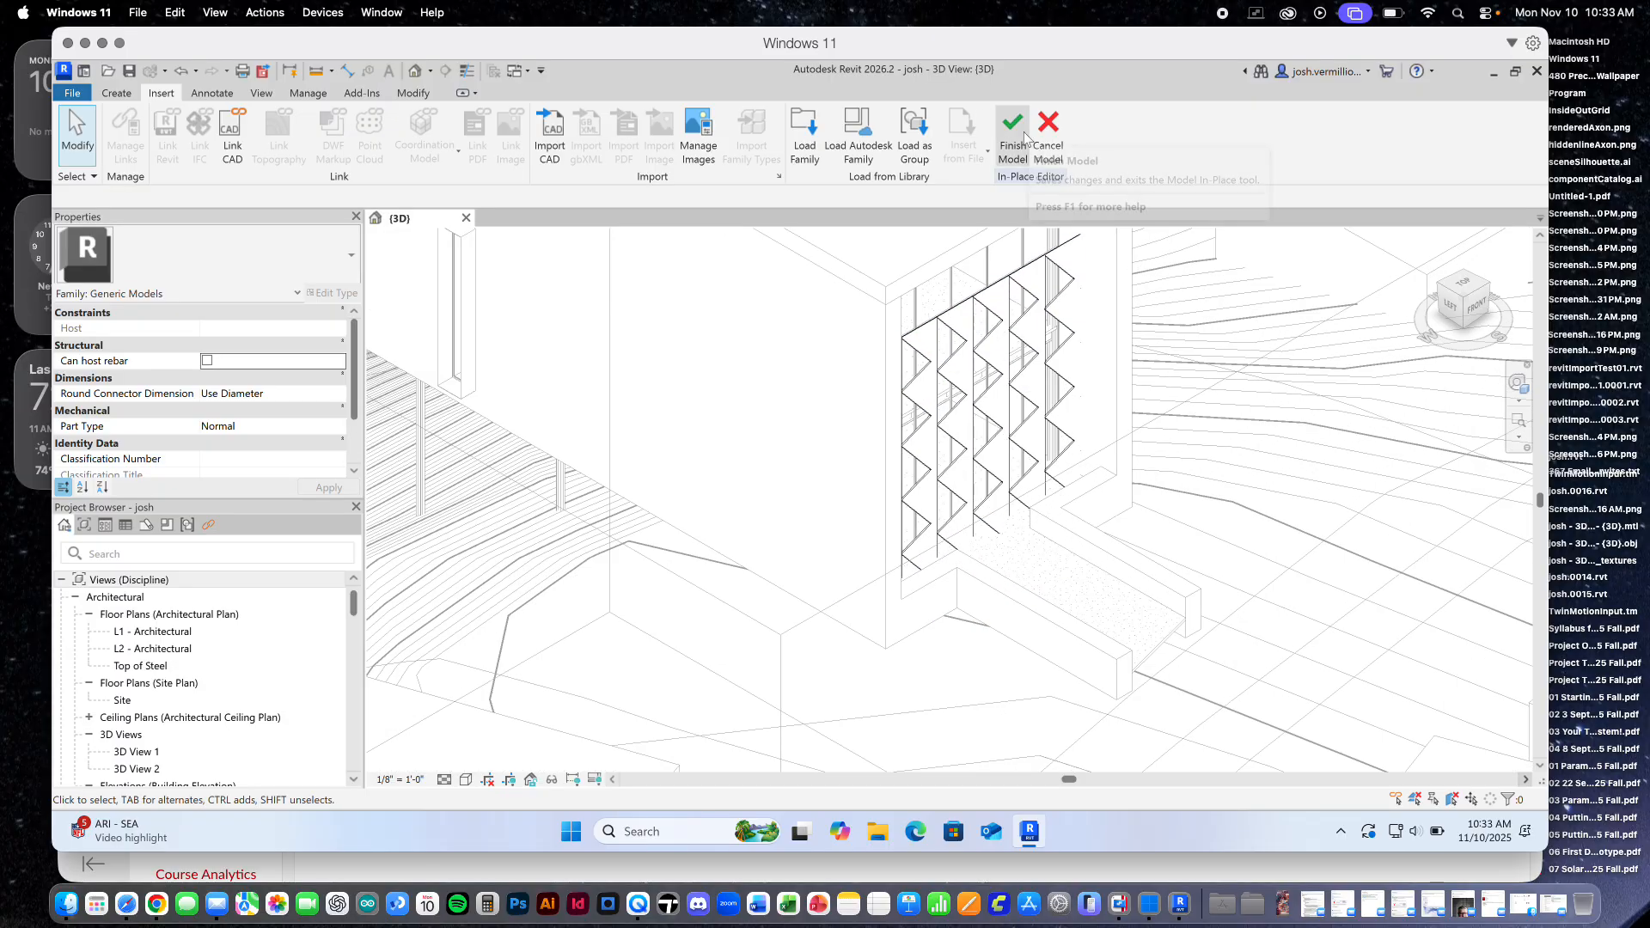
scroll(1066, 512, "down", 5)
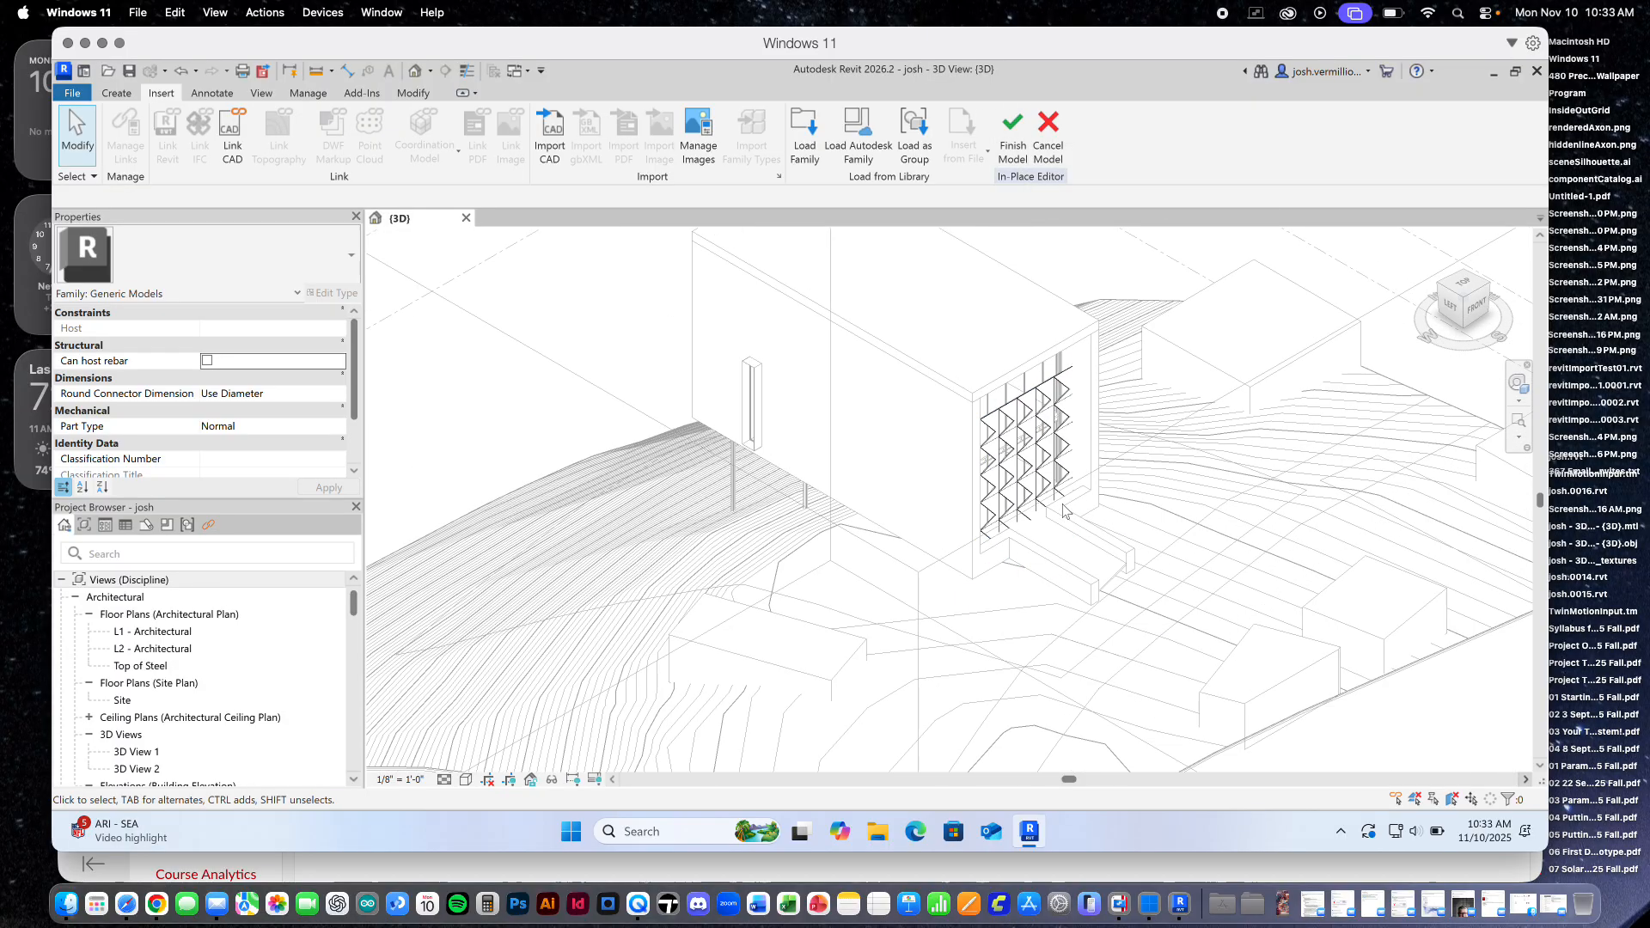
scroll(1068, 406, "up", 3)
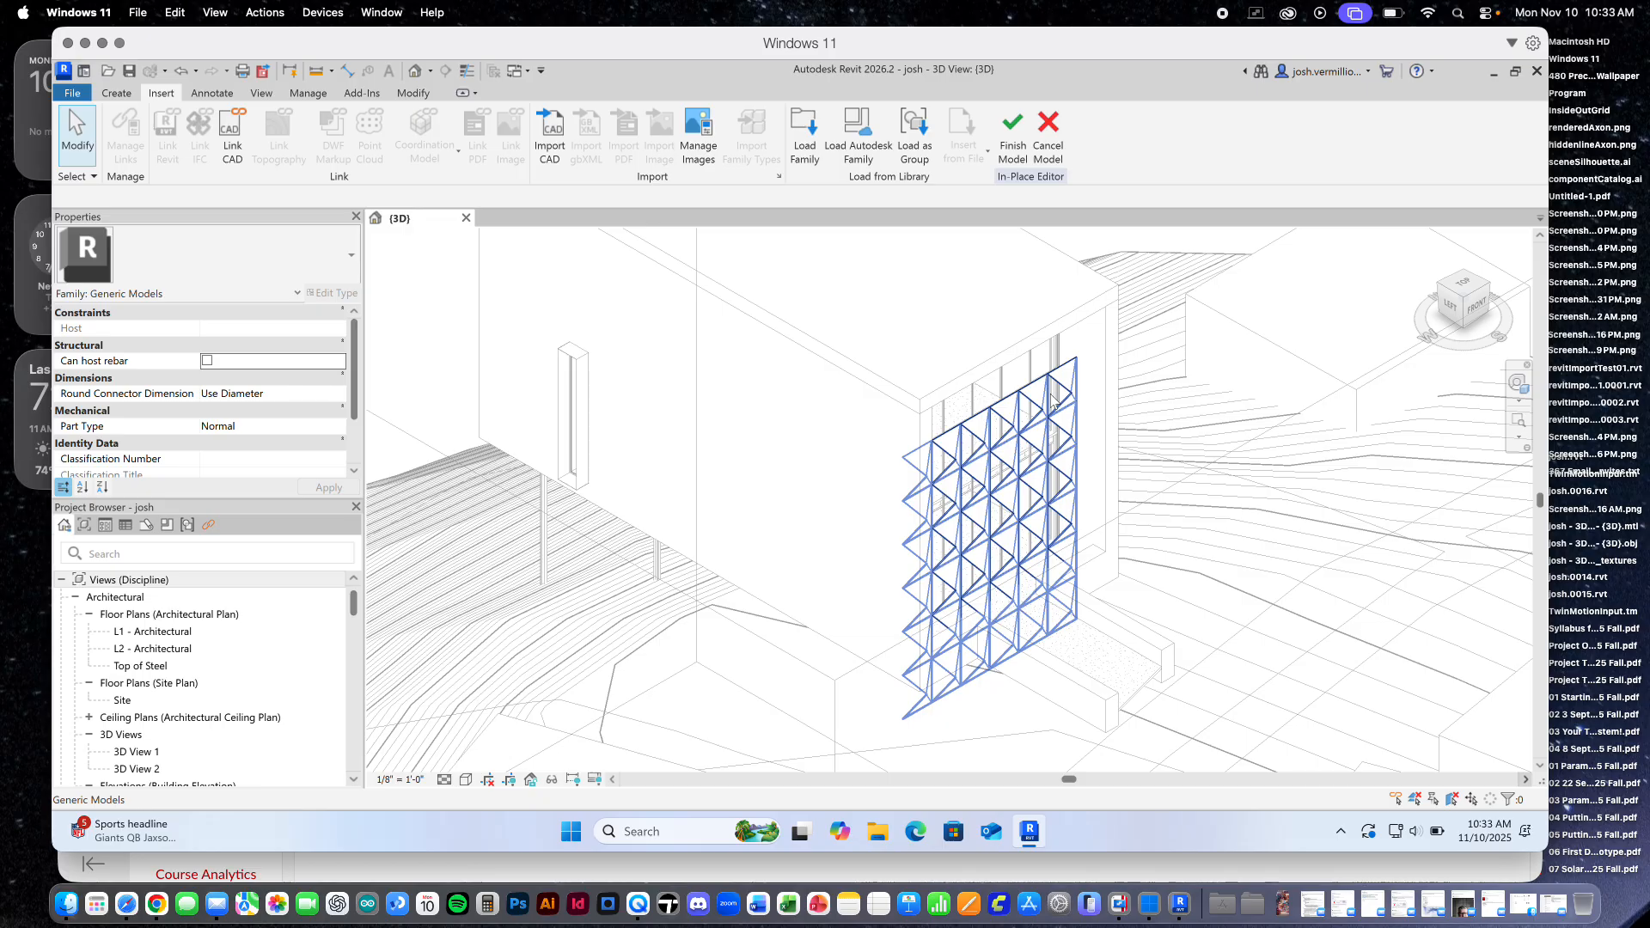
scroll(1053, 411, "down", 10)
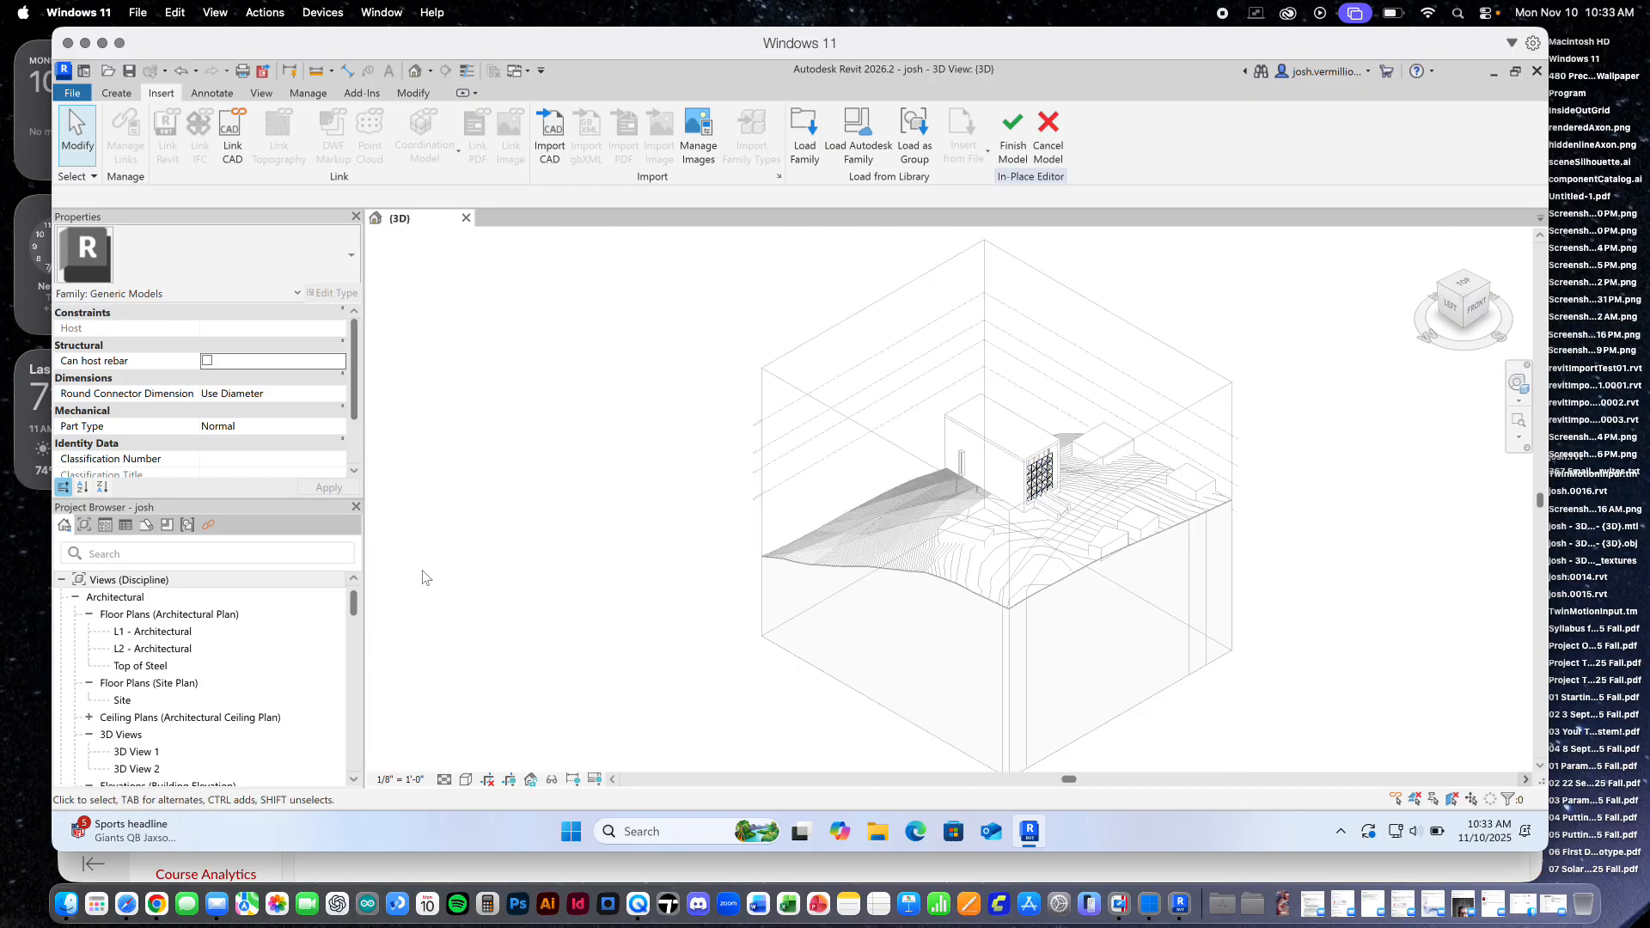
scroll(1055, 497, "up", 2)
scroll(1057, 497, "up", 5)
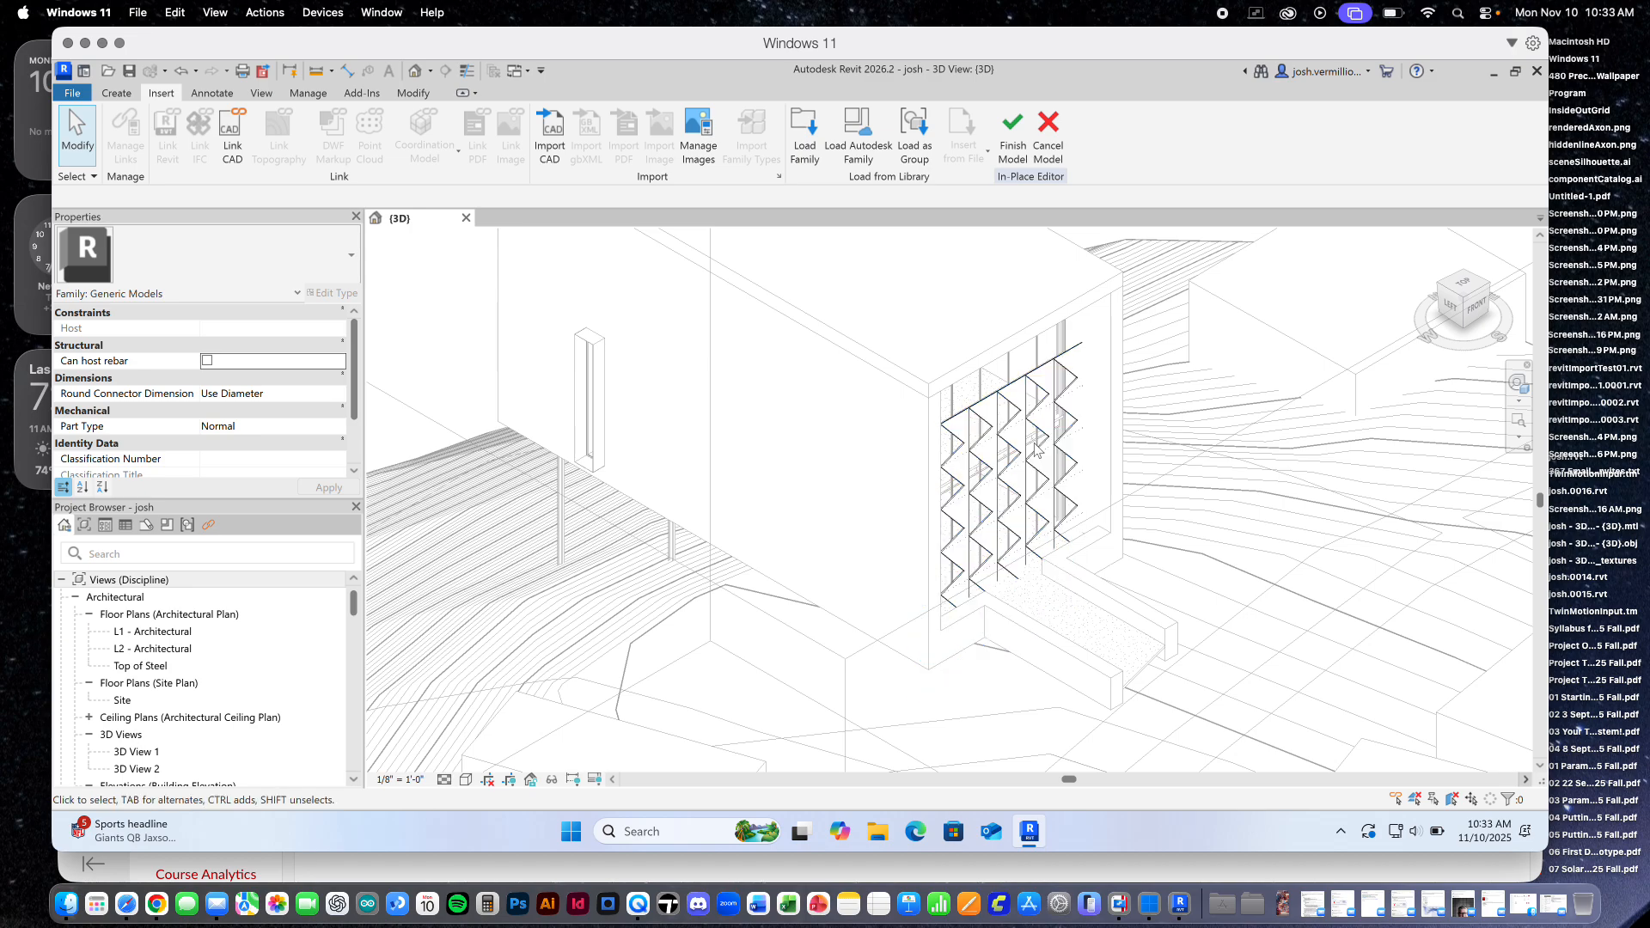
In the front view, move the panel screen from its upper right corner to the upper right corner of the glazed facade
mouse_move(1464, 300)
left_mouse_down()
mouse_move(1375, 269)
mouse_move(1406, 256)
left_mouse_up()
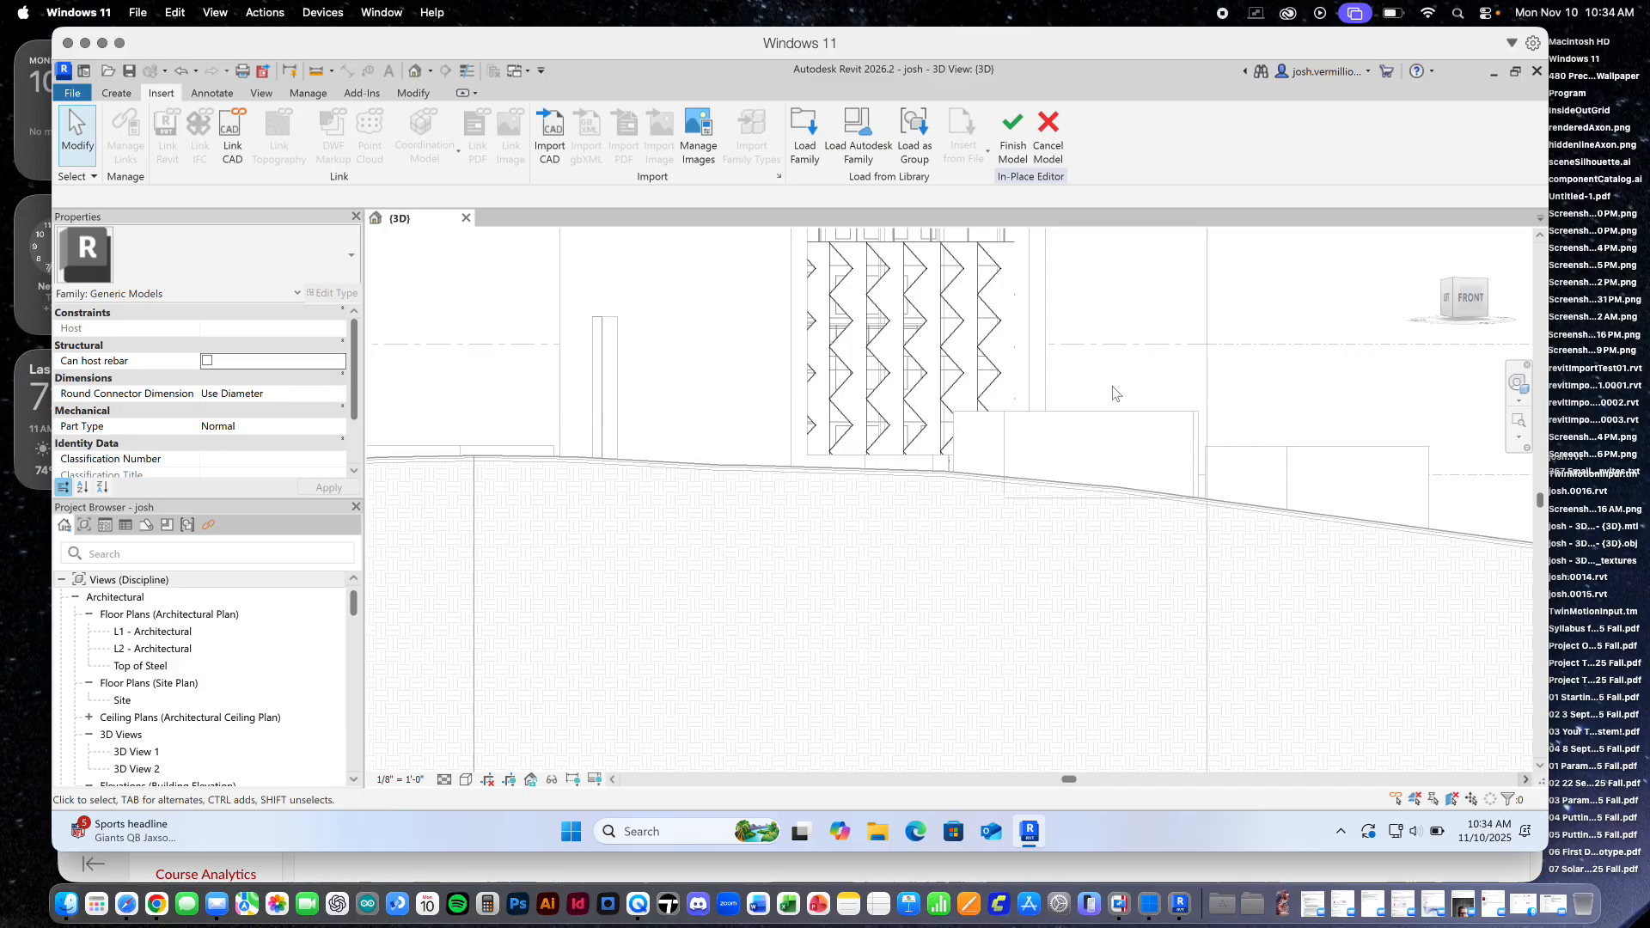
scroll(1048, 563, "down", 2)
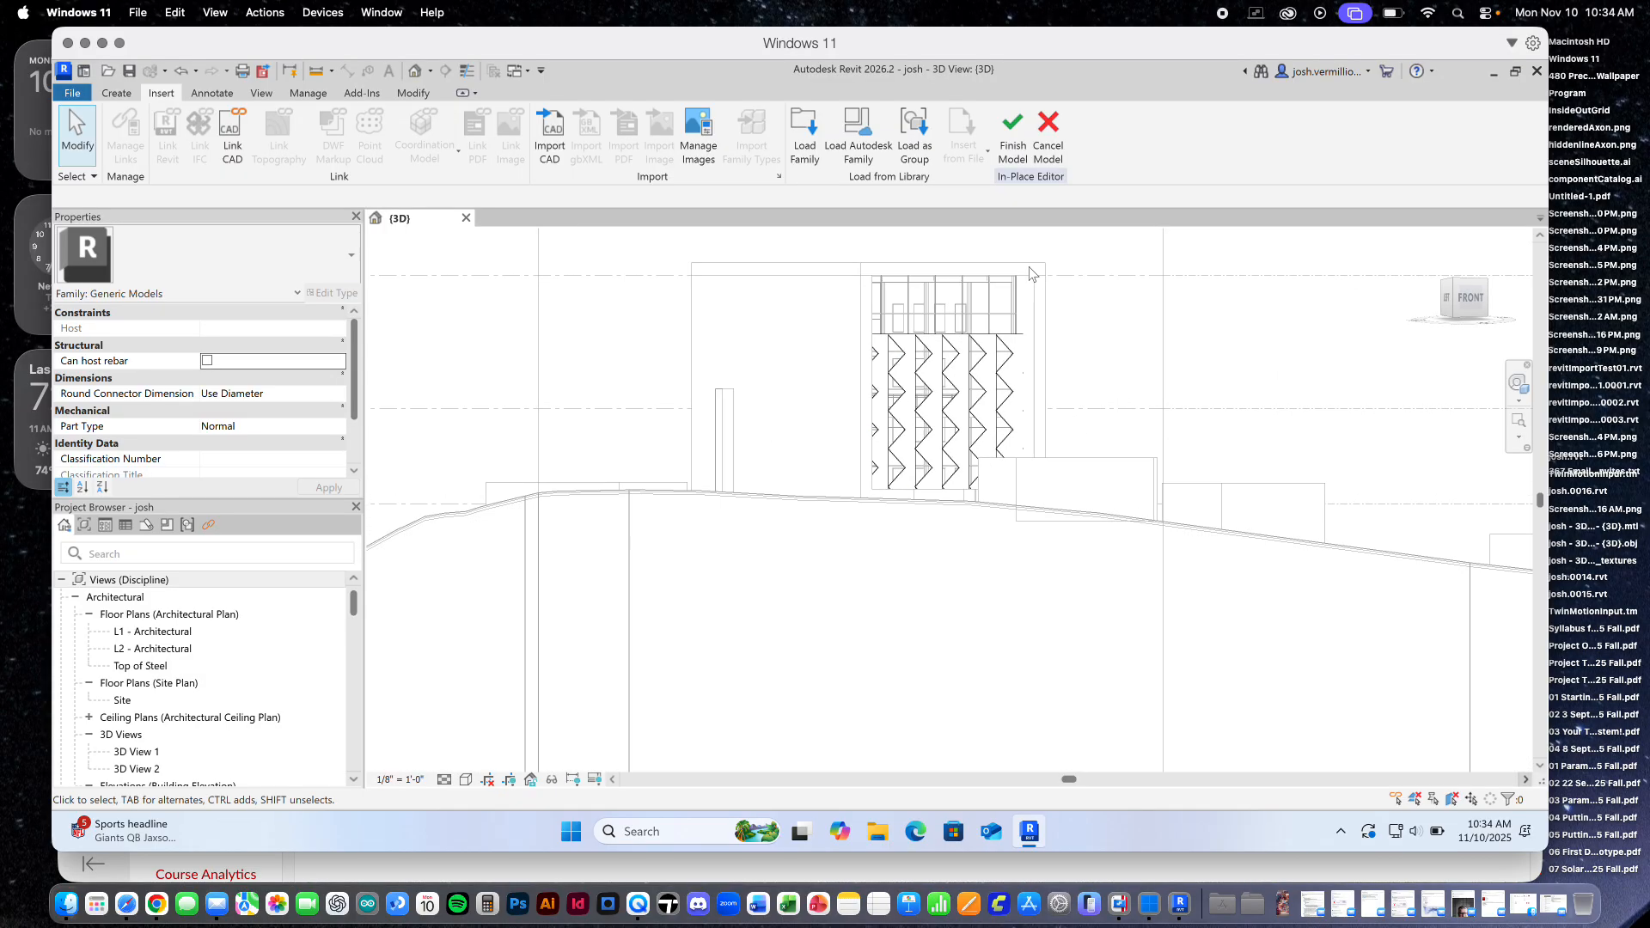
scroll(1032, 273, "up", 5)
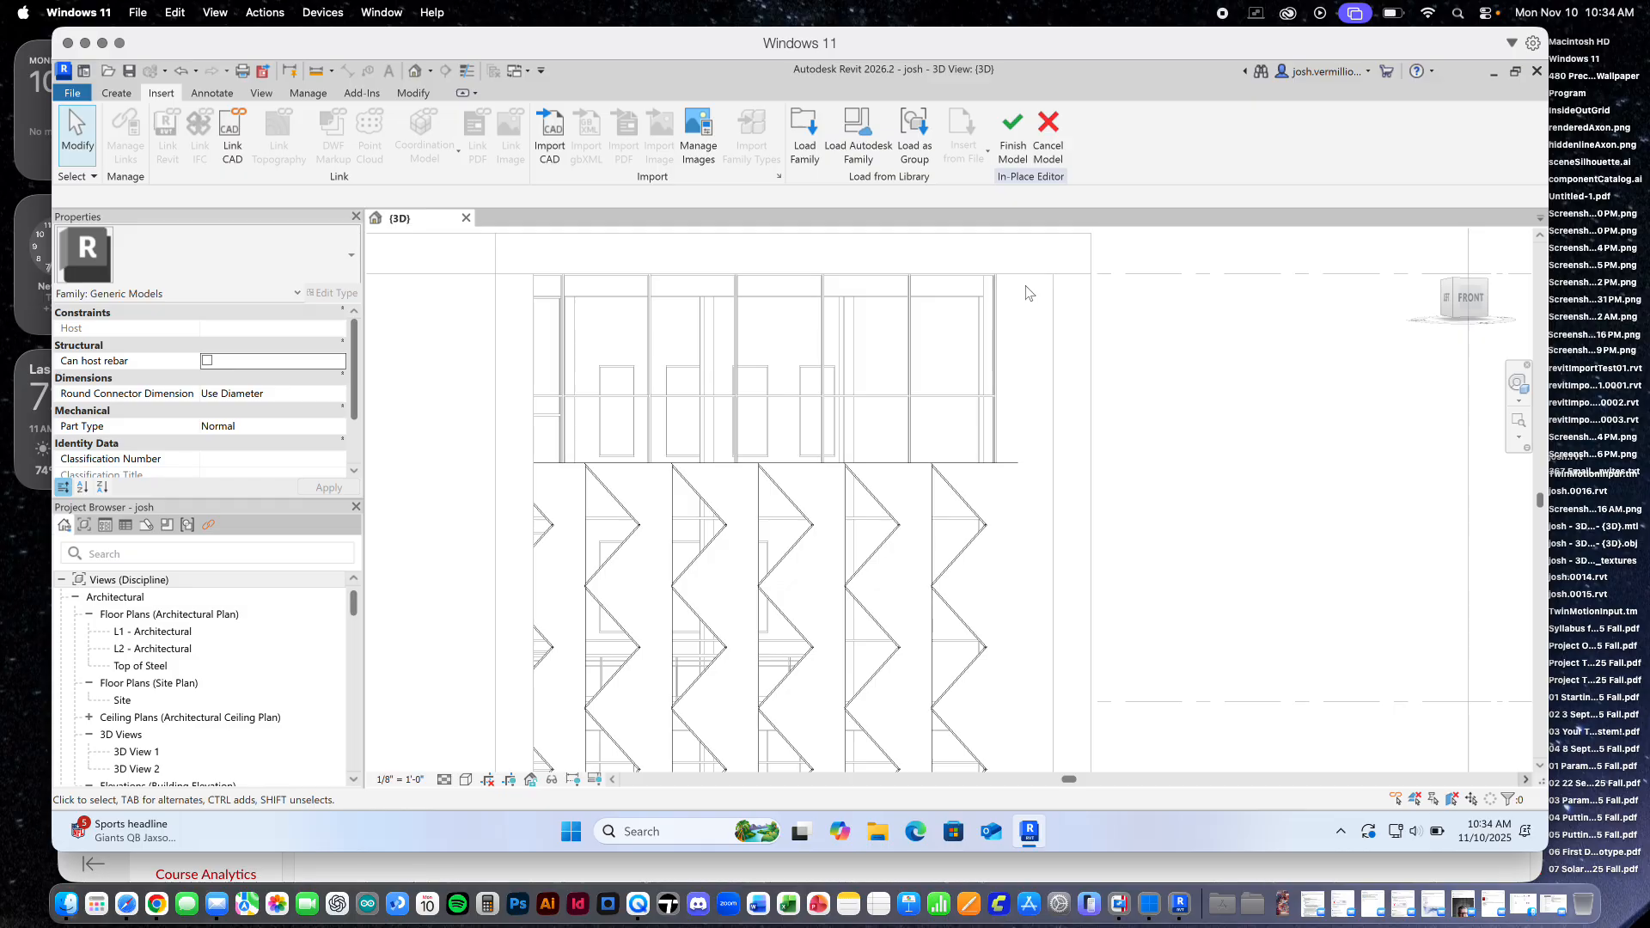
left_click(1017, 471)
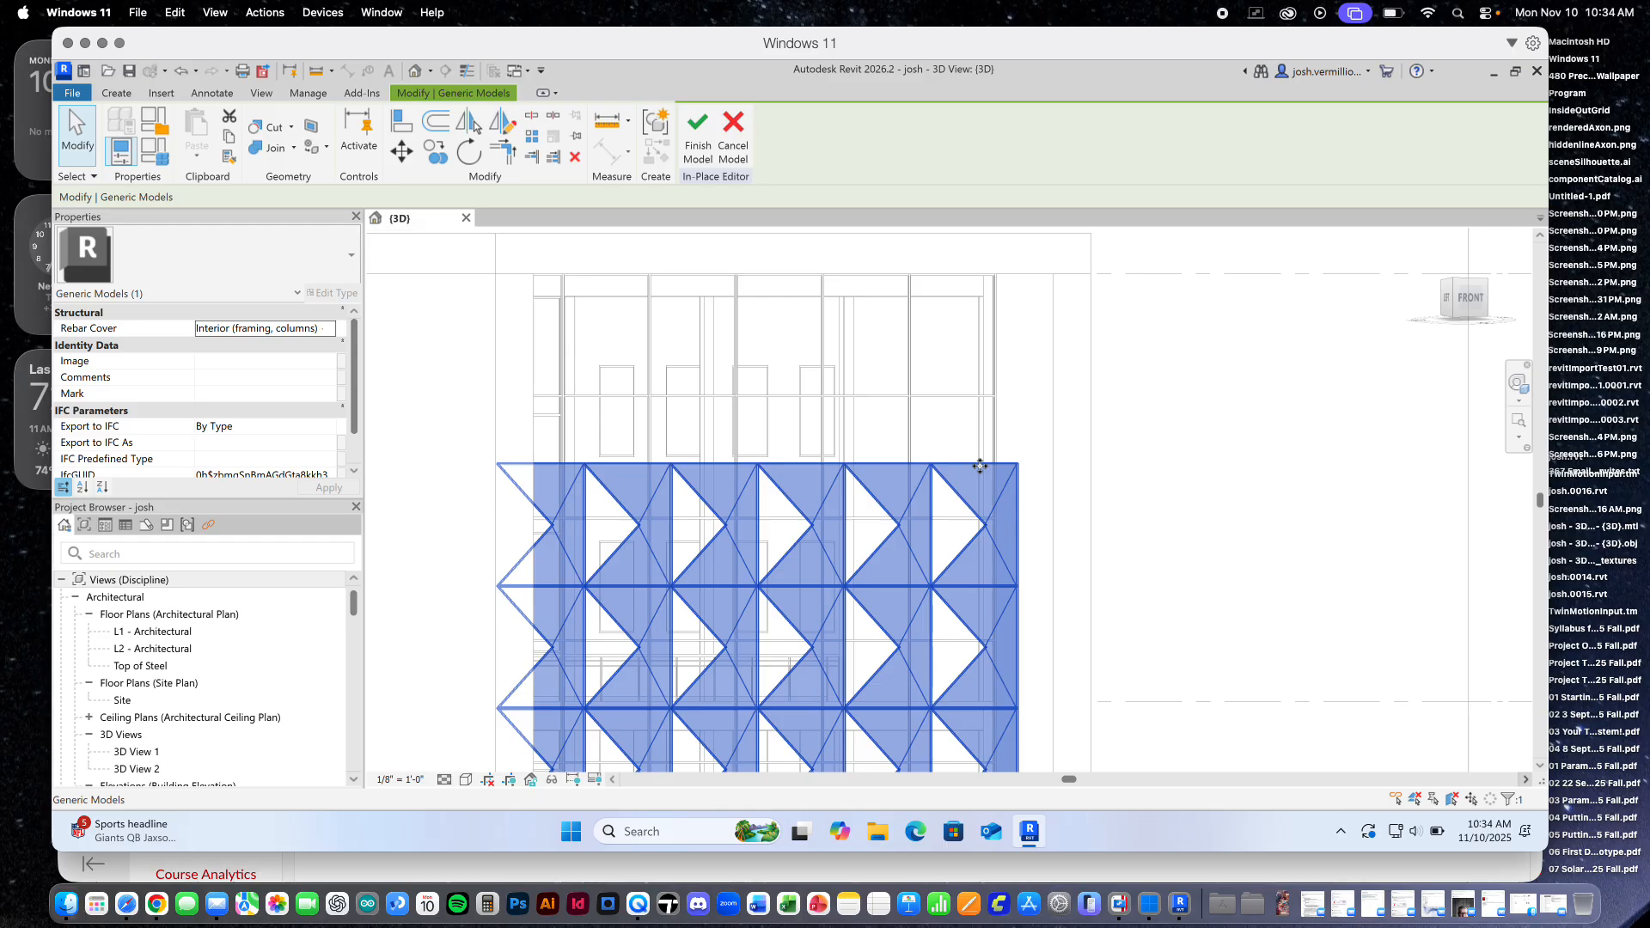
left_click(401, 153)
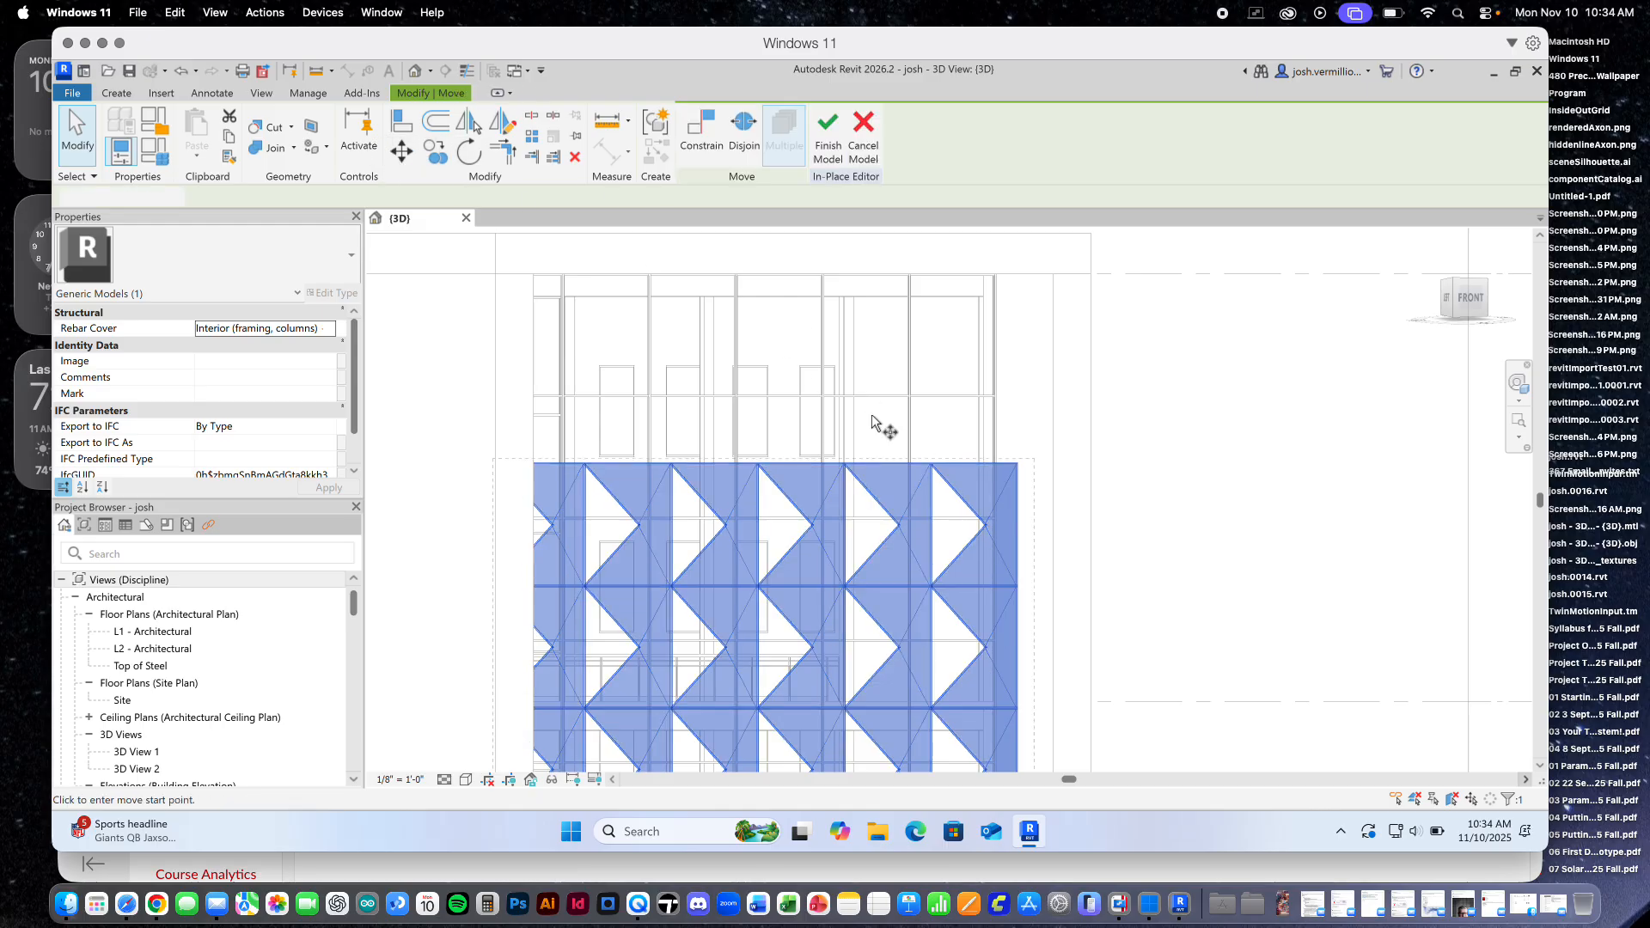
left_click(1017, 463)
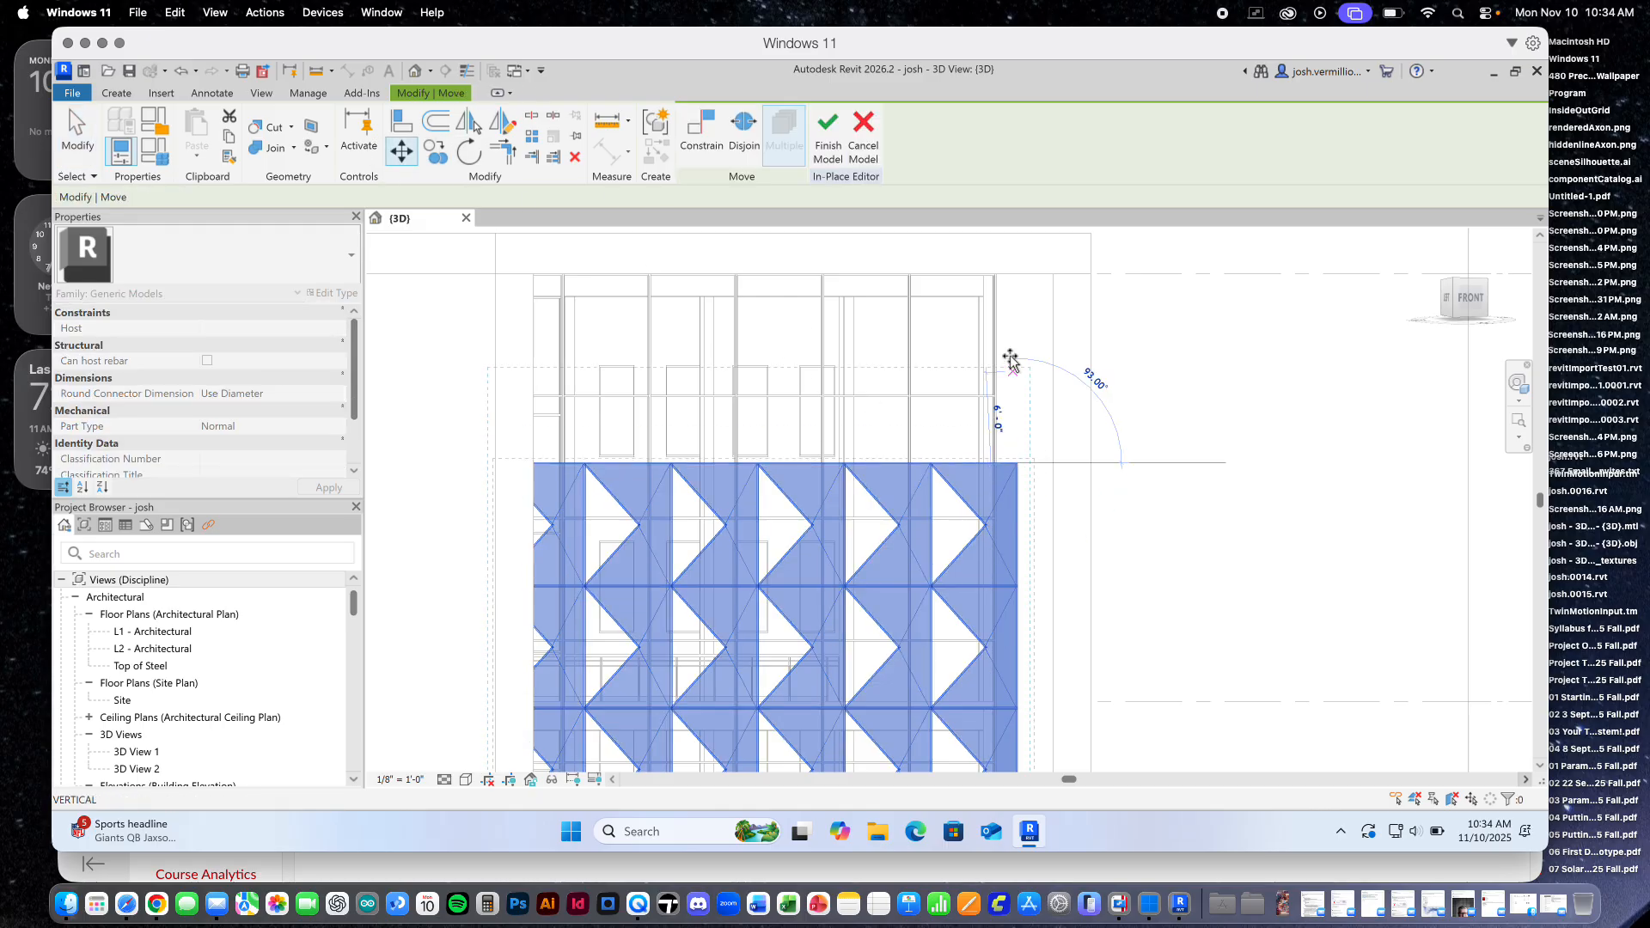
left_click(997, 275)
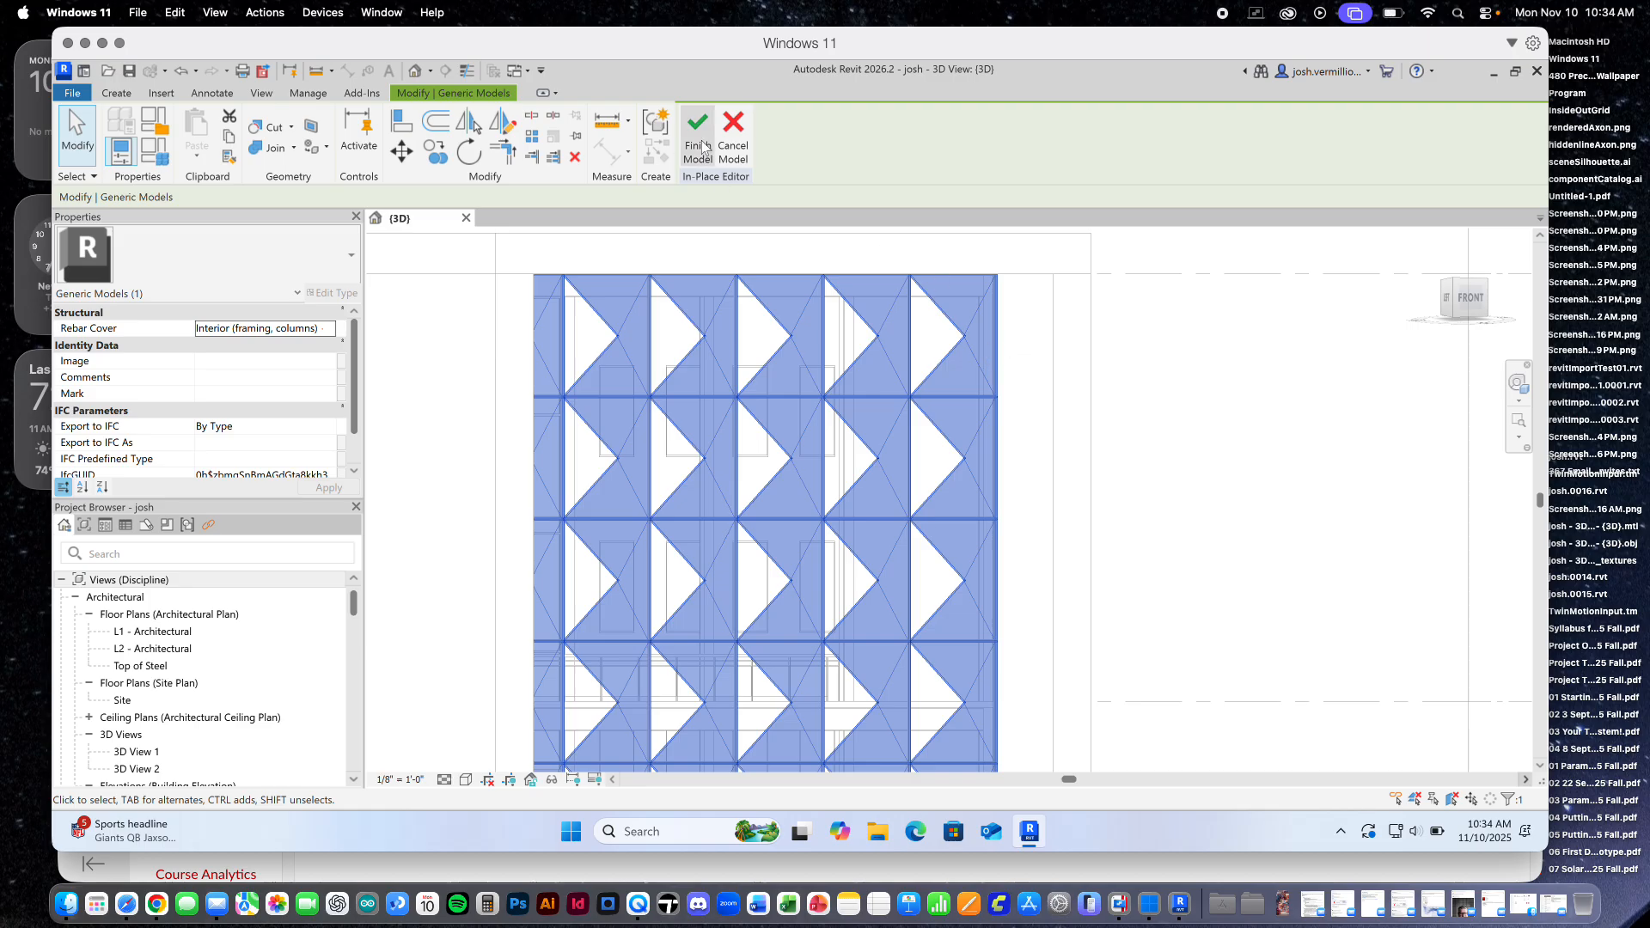
Inspect the moved panel screen's alignment with the facade opening from above, the front and an oblique low angle
left_click_drag(1461, 303, 1093, 576)
scroll(1094, 576, "down", 3)
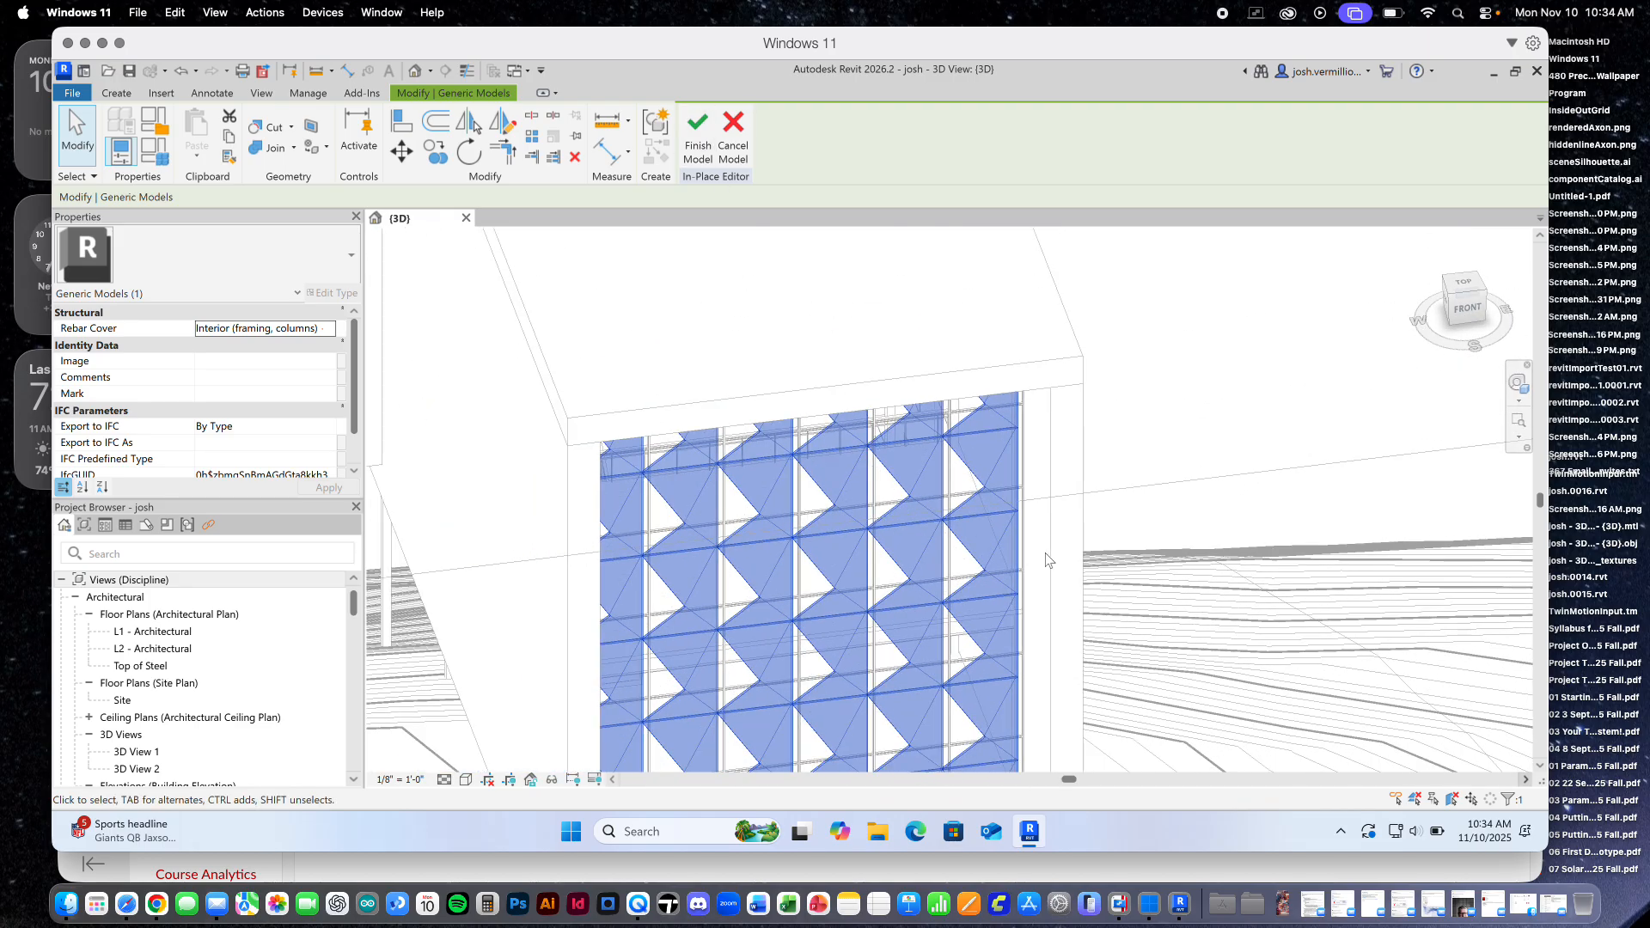
scroll(995, 530, "down", 2)
scroll(992, 490, "up", 4)
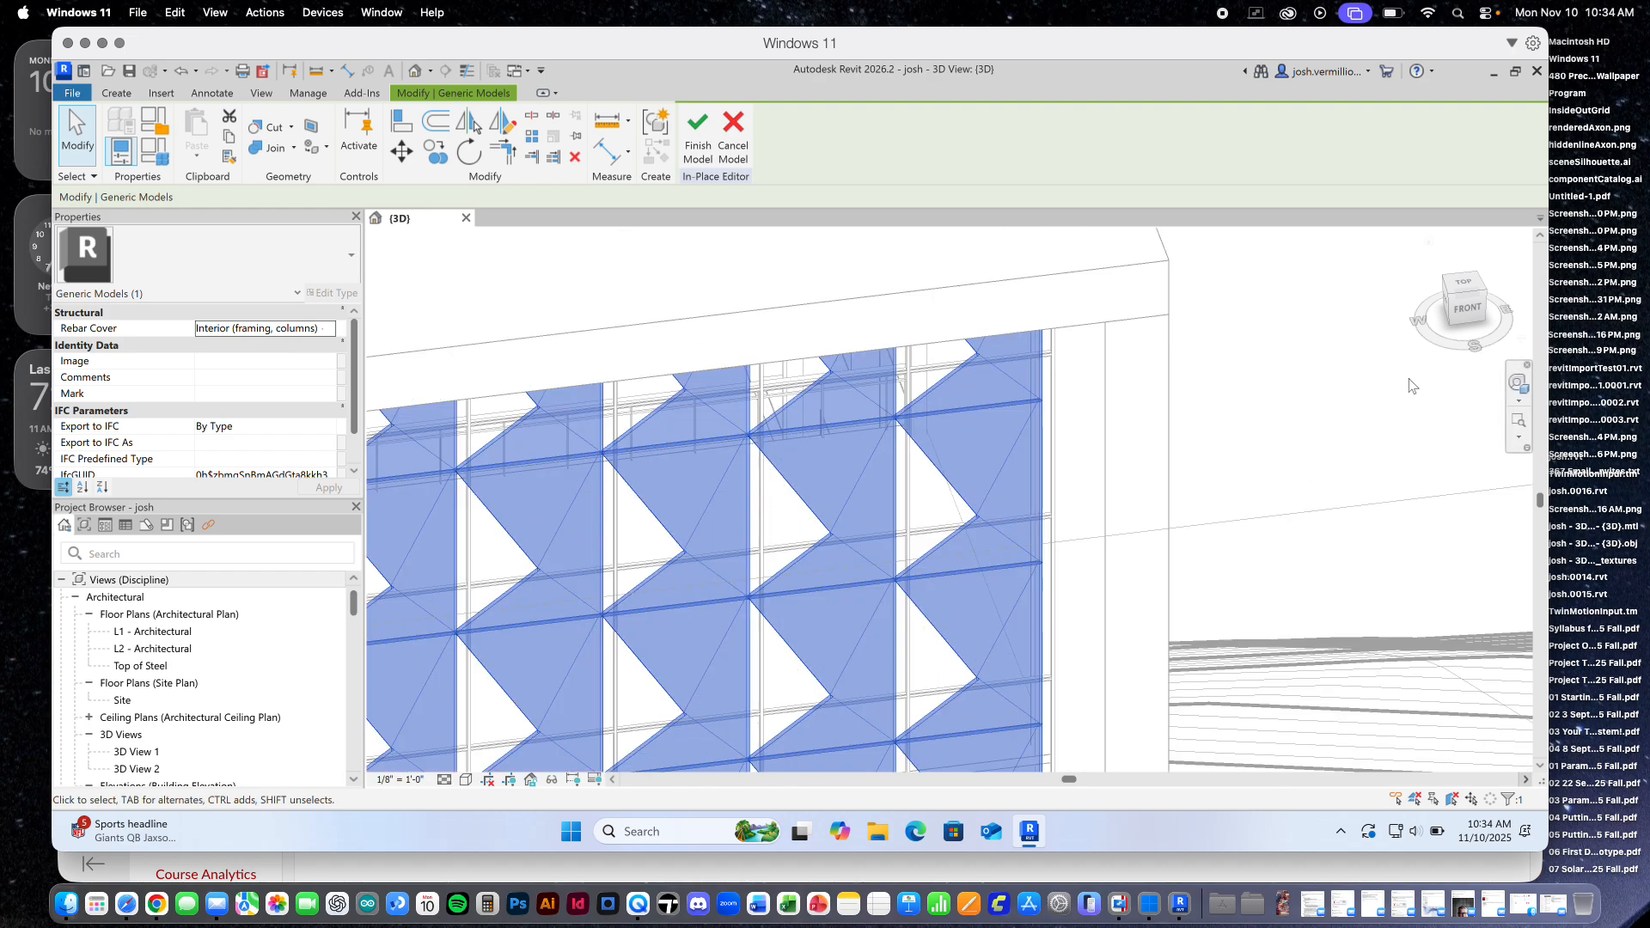
left_click(1467, 316)
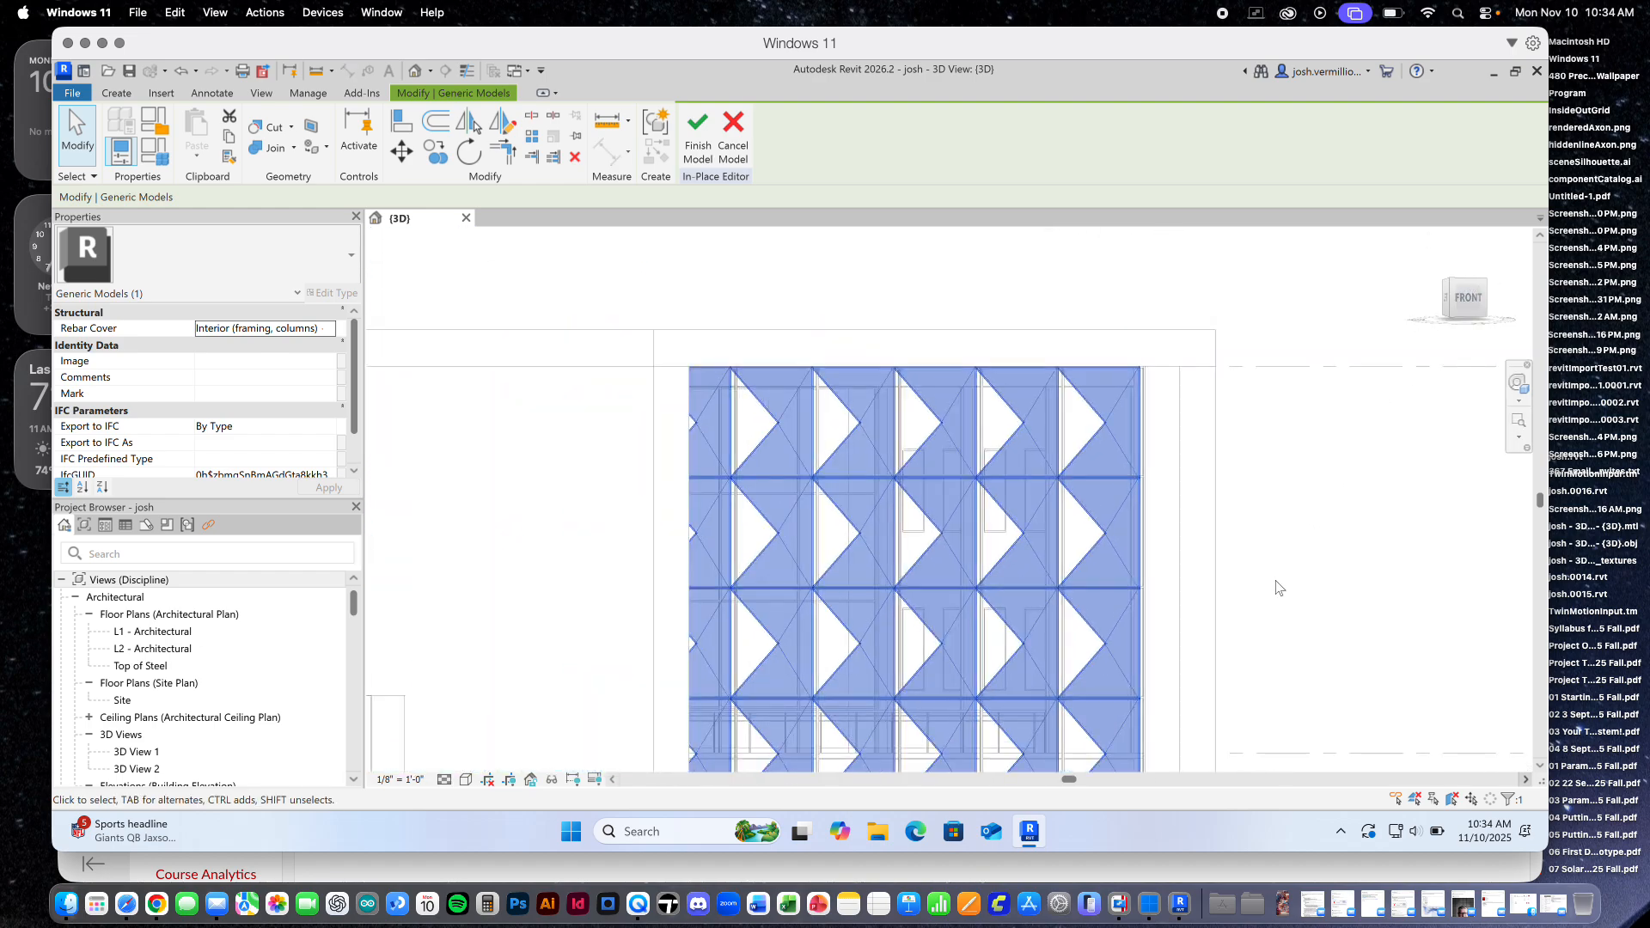
left_click_drag(1465, 303, 1480, 291)
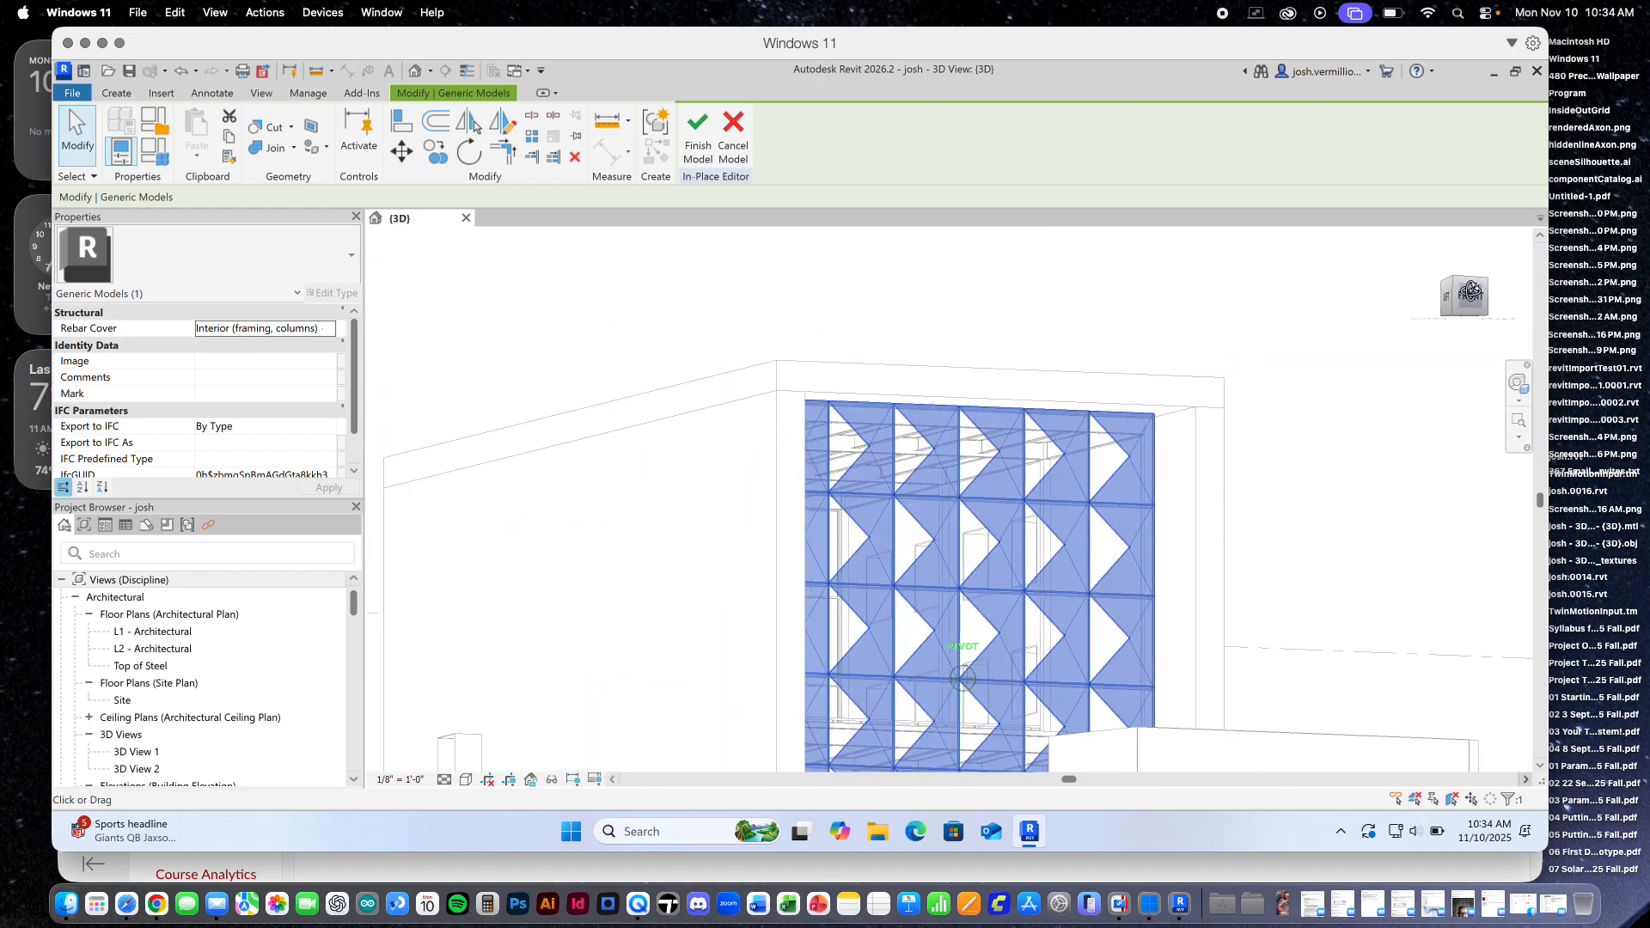
Move the panel screen outward from its upper right corner to the front inner corner of the building's surrounding frame
scroll(1166, 435, "up", 5)
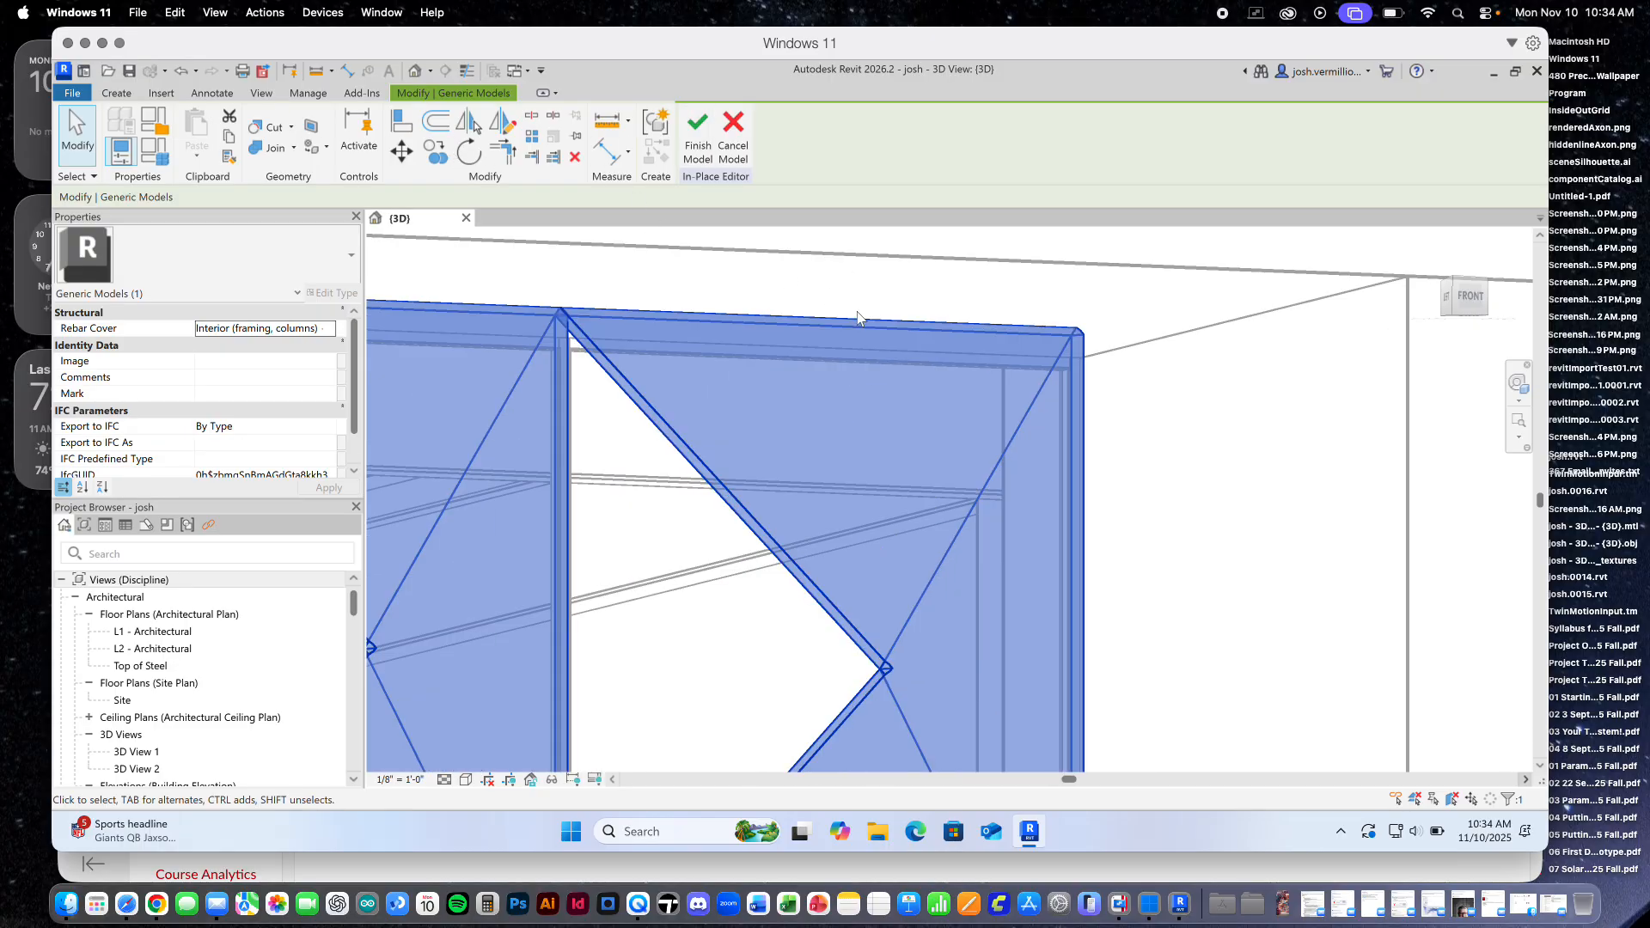
left_click(984, 319)
left_click(985, 321)
left_click(407, 153)
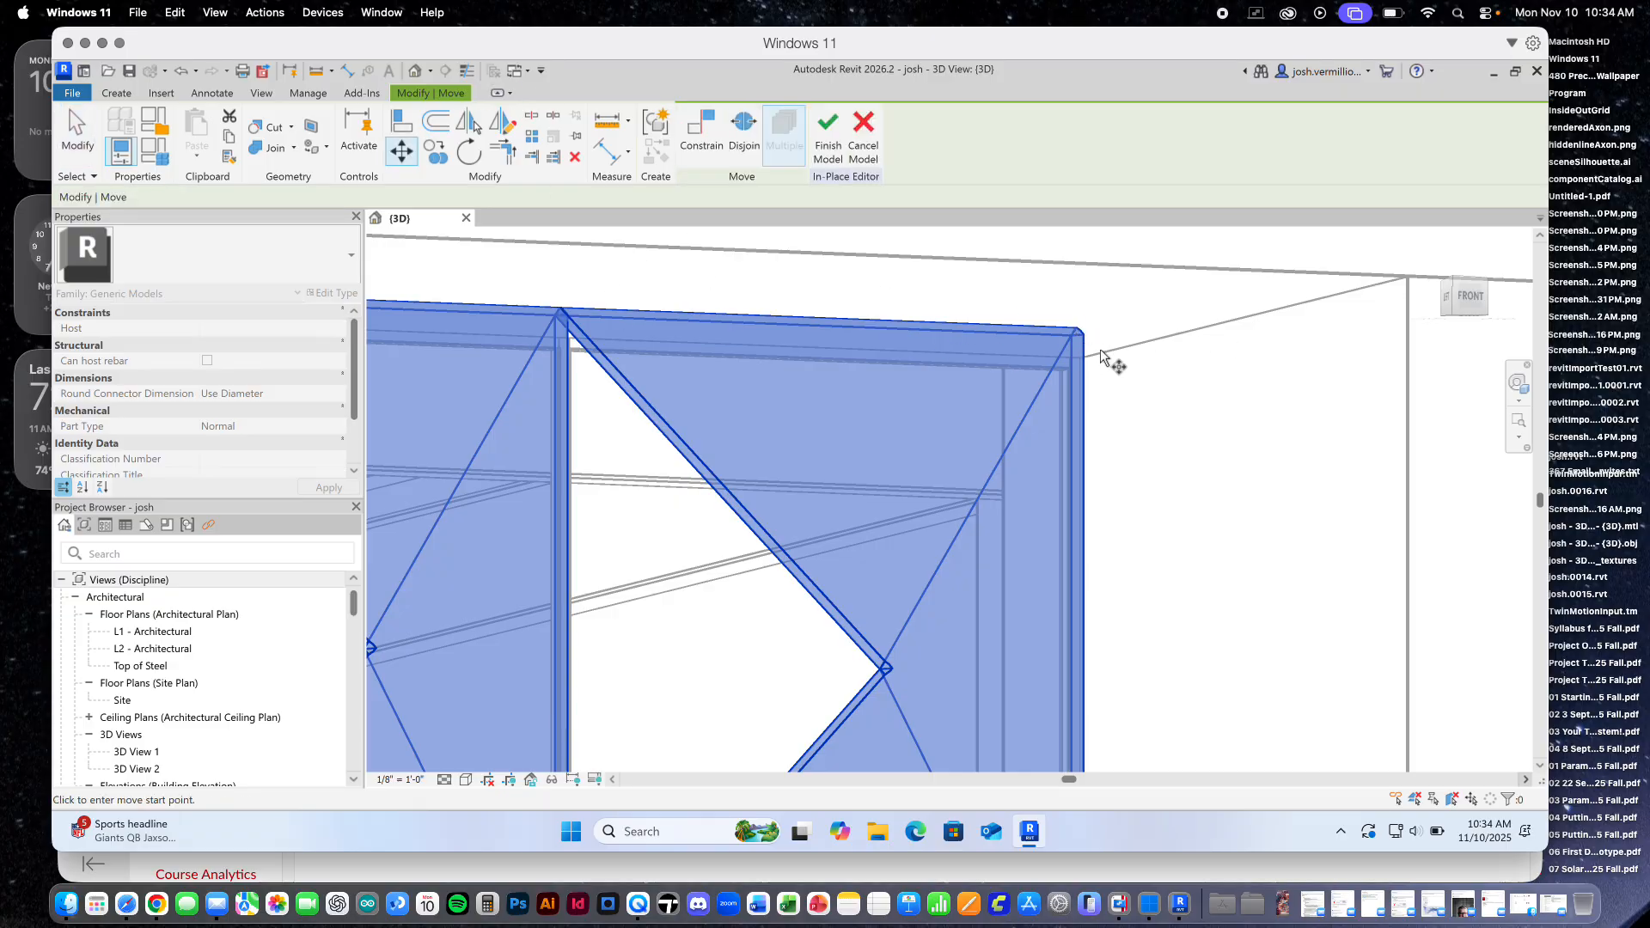
scroll(1066, 335, "down", 5)
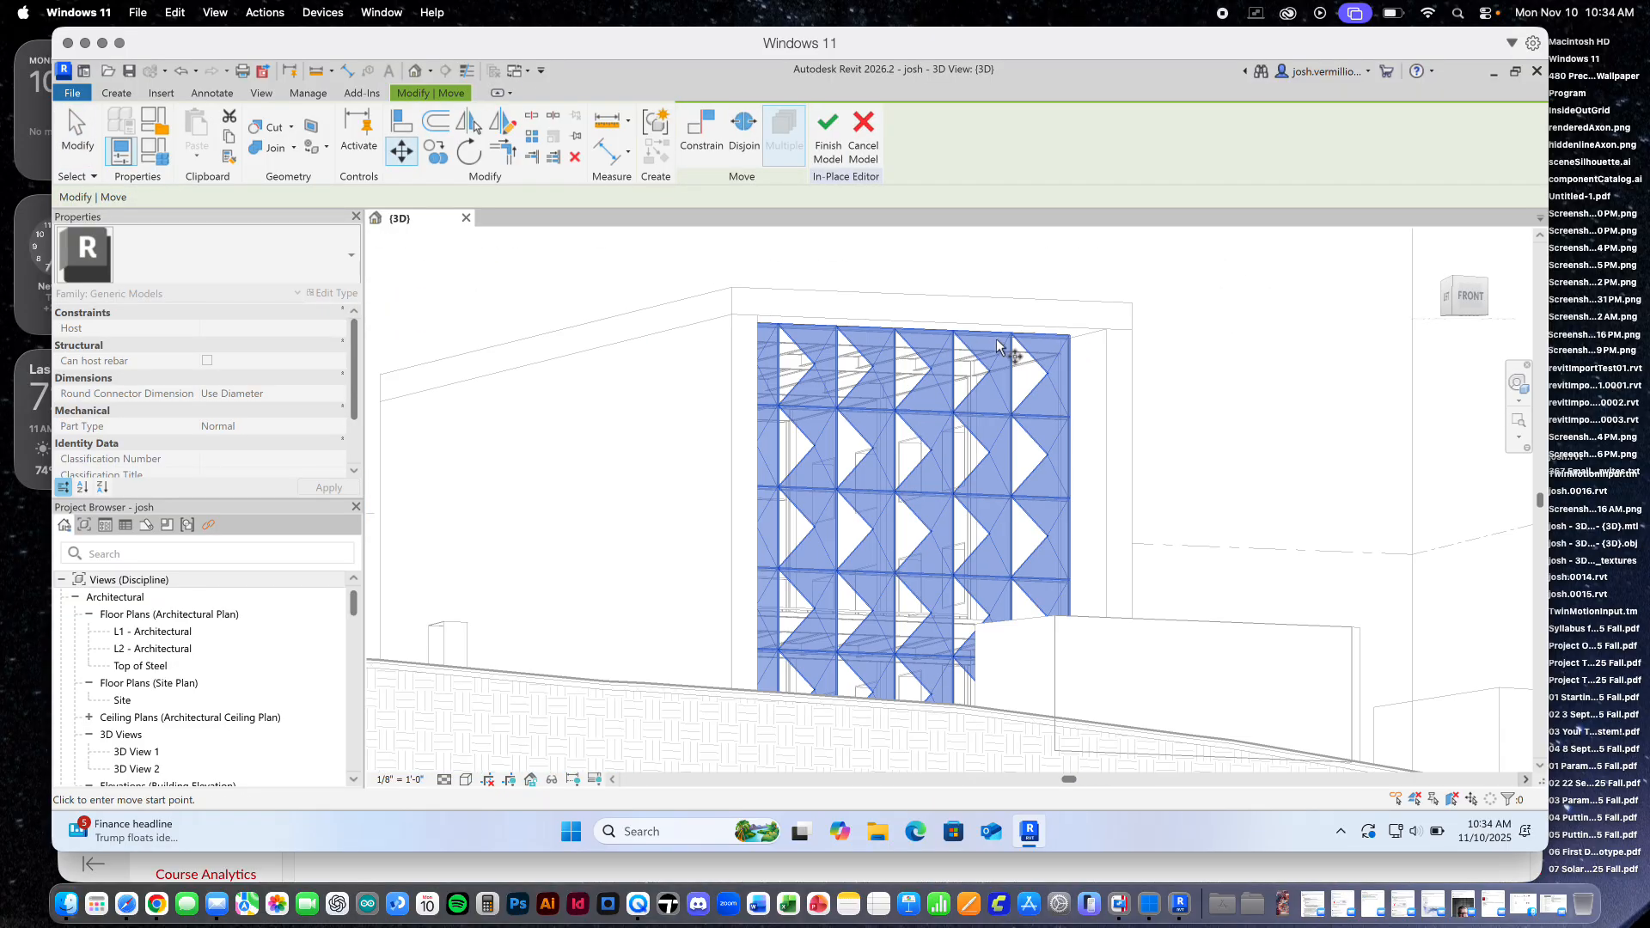
scroll(1079, 357, "up", 5)
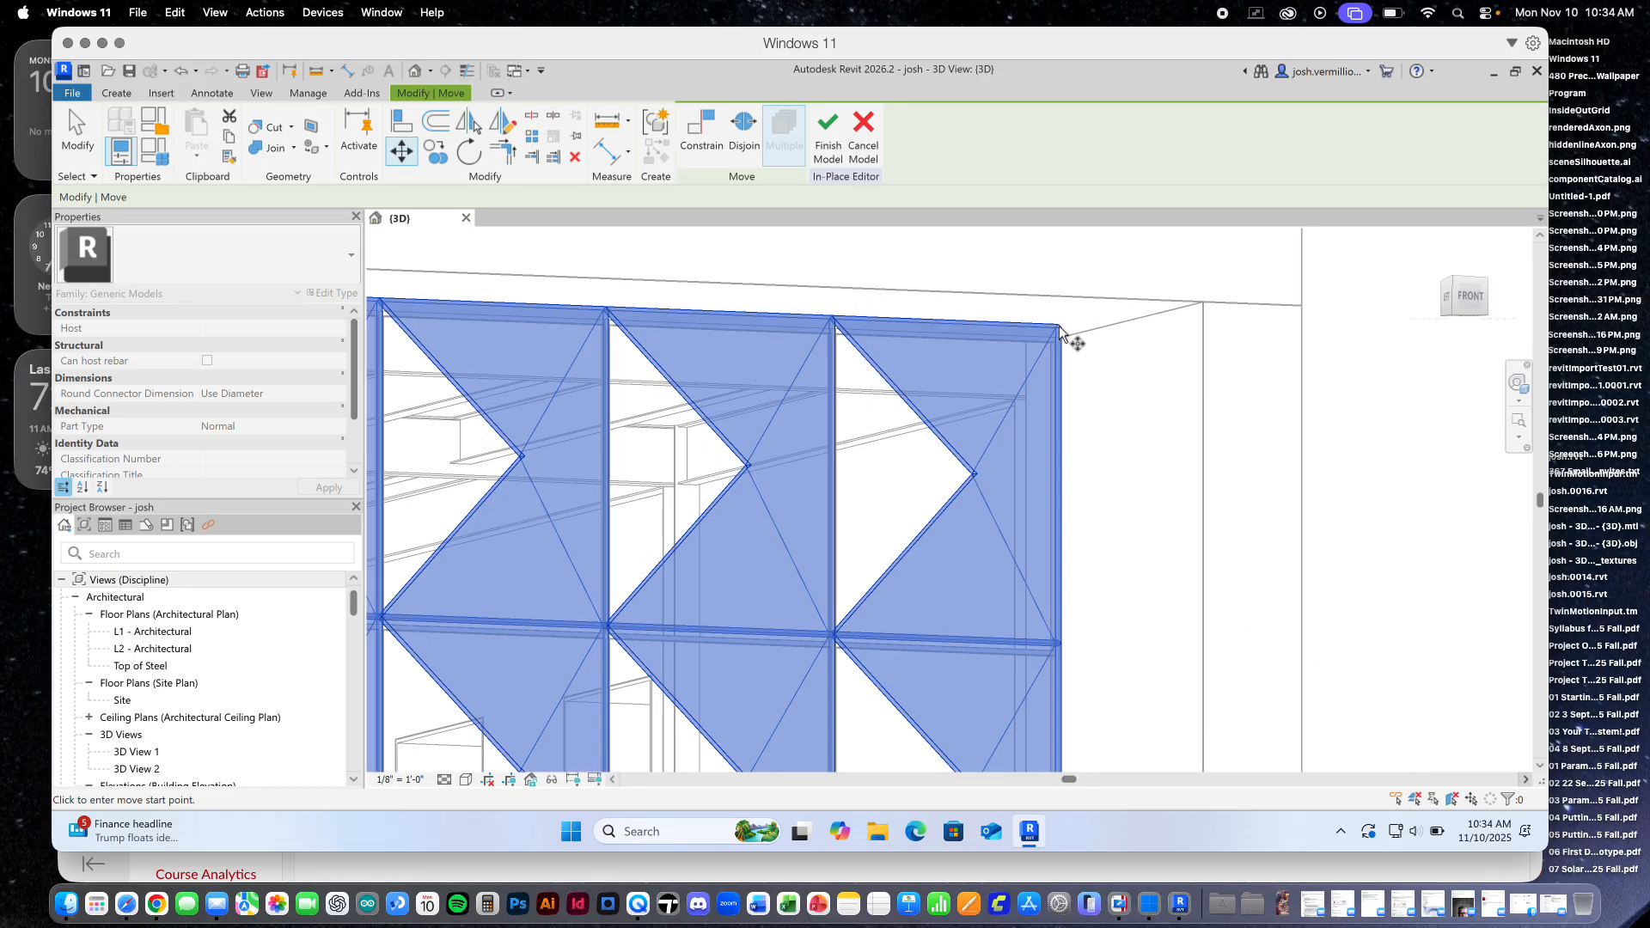
left_click(1066, 327)
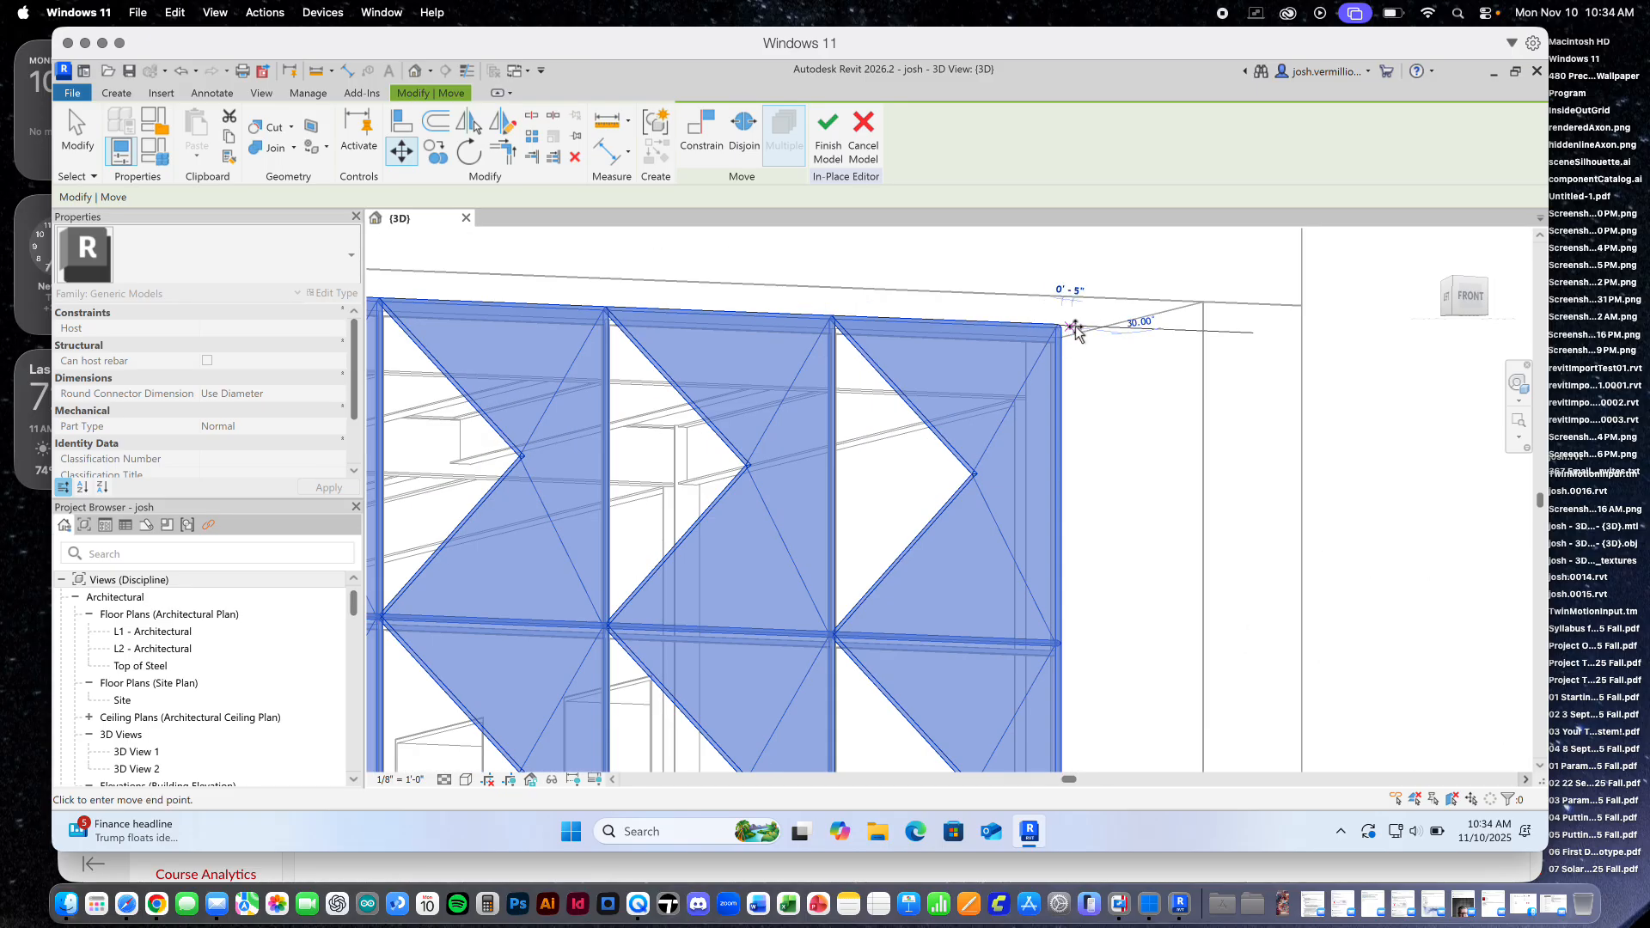
left_click(1205, 303)
Open the South - Architectural elevation and look for the building and its panel screen there
scroll(1200, 332, "down", 5)
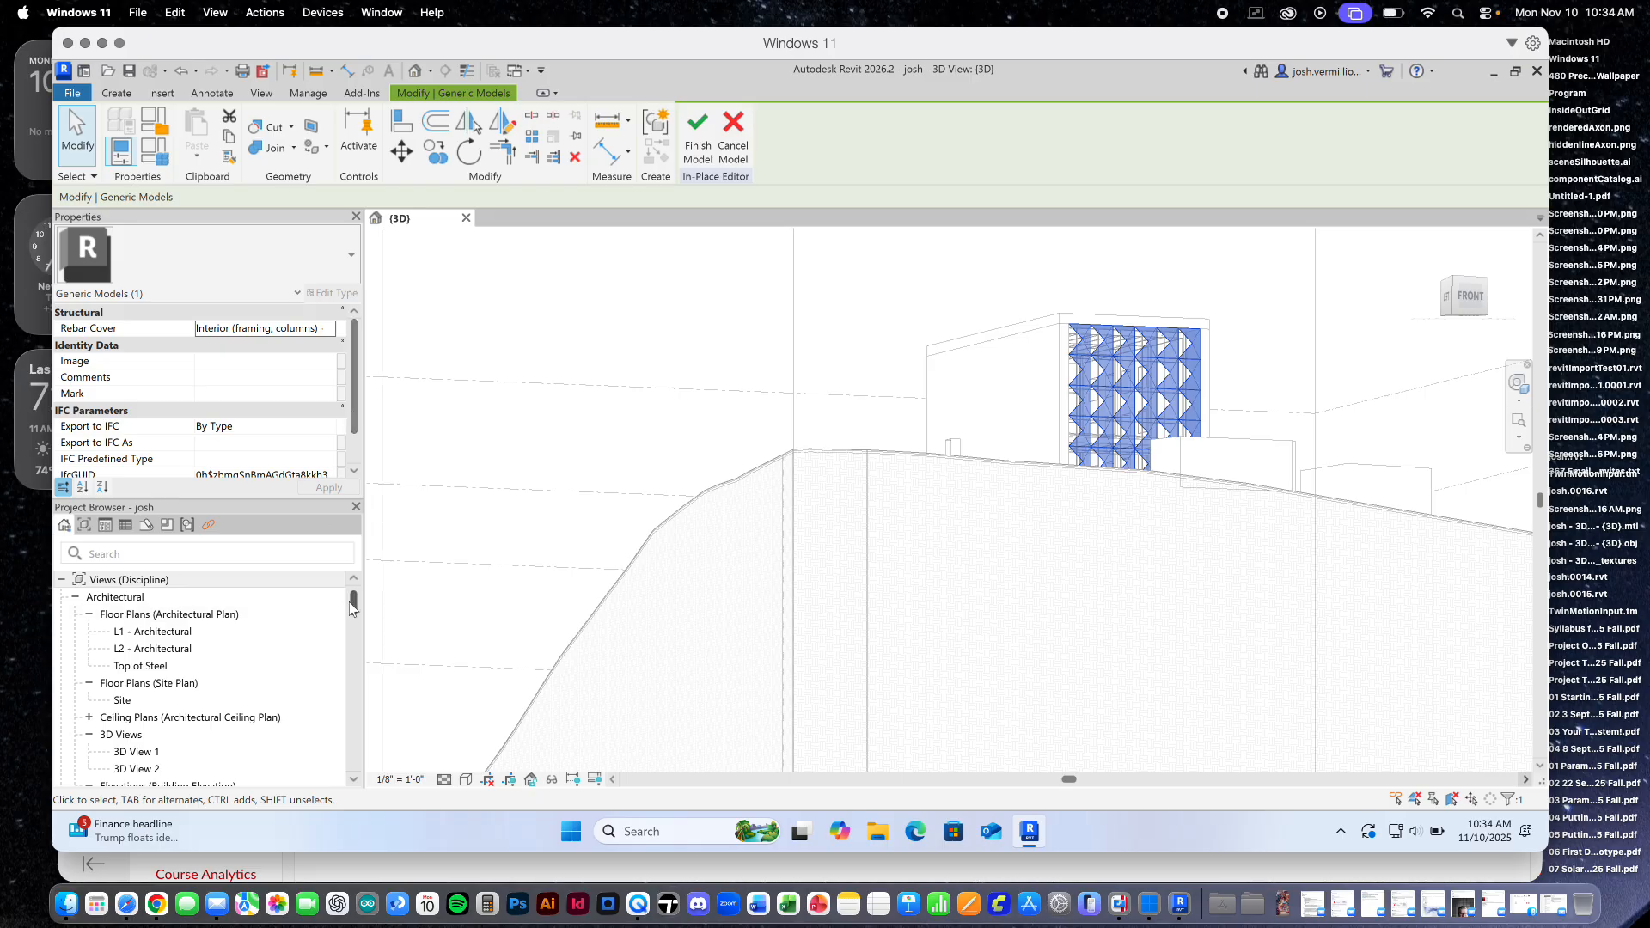
left_click_drag(353, 604, 352, 630)
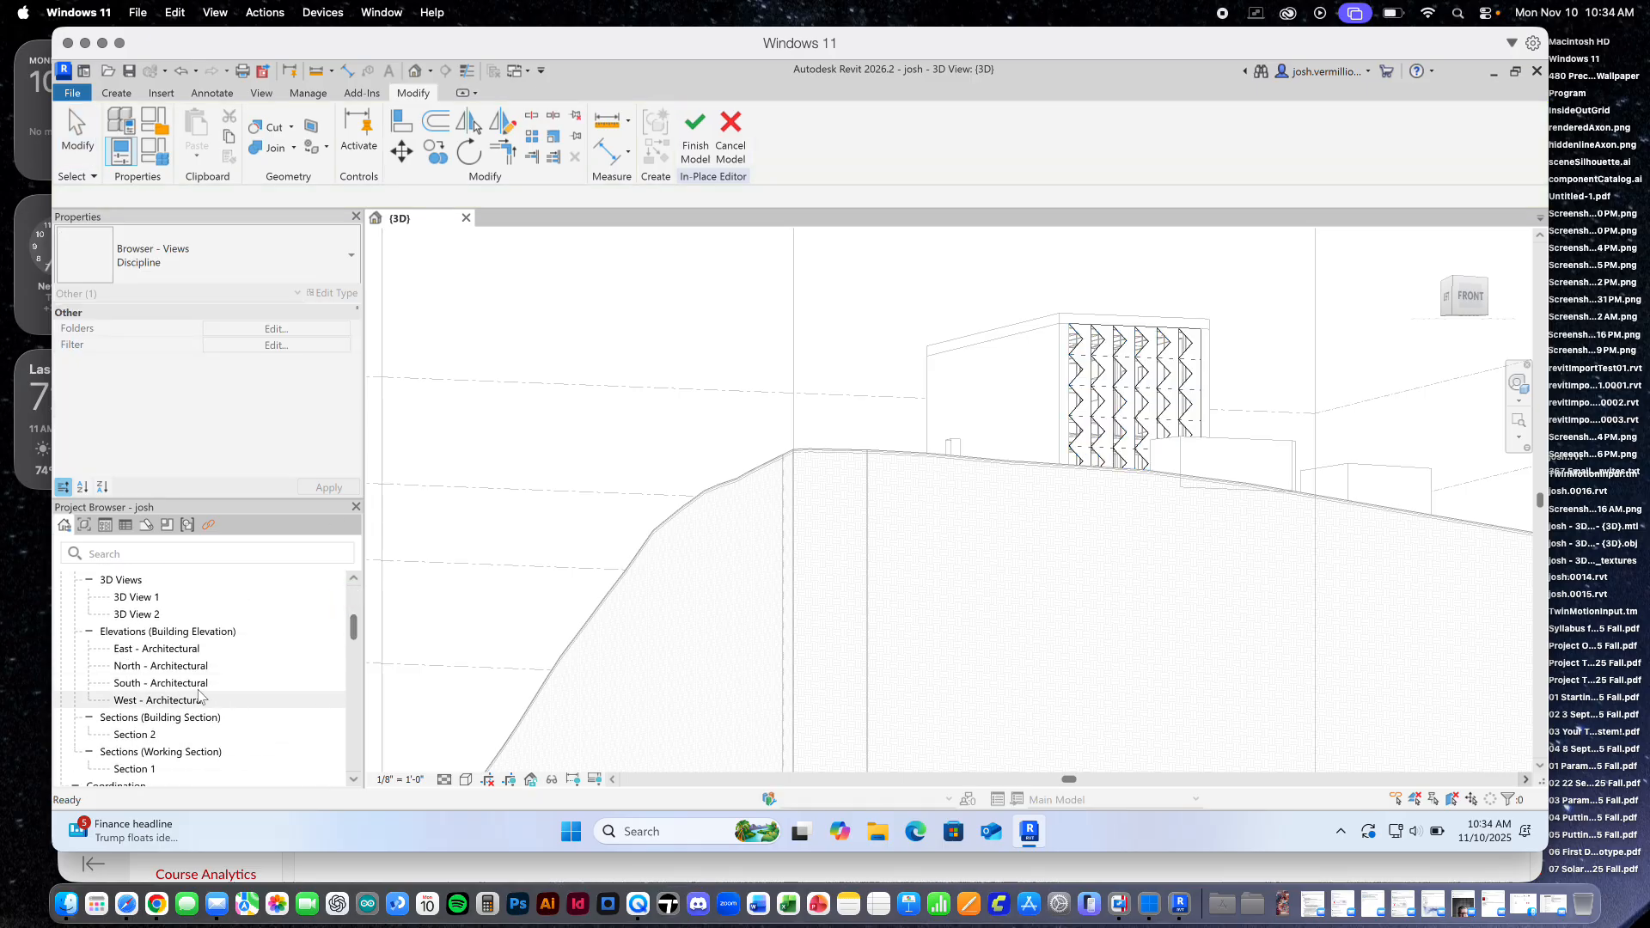
left_click(193, 682)
double_click(196, 685)
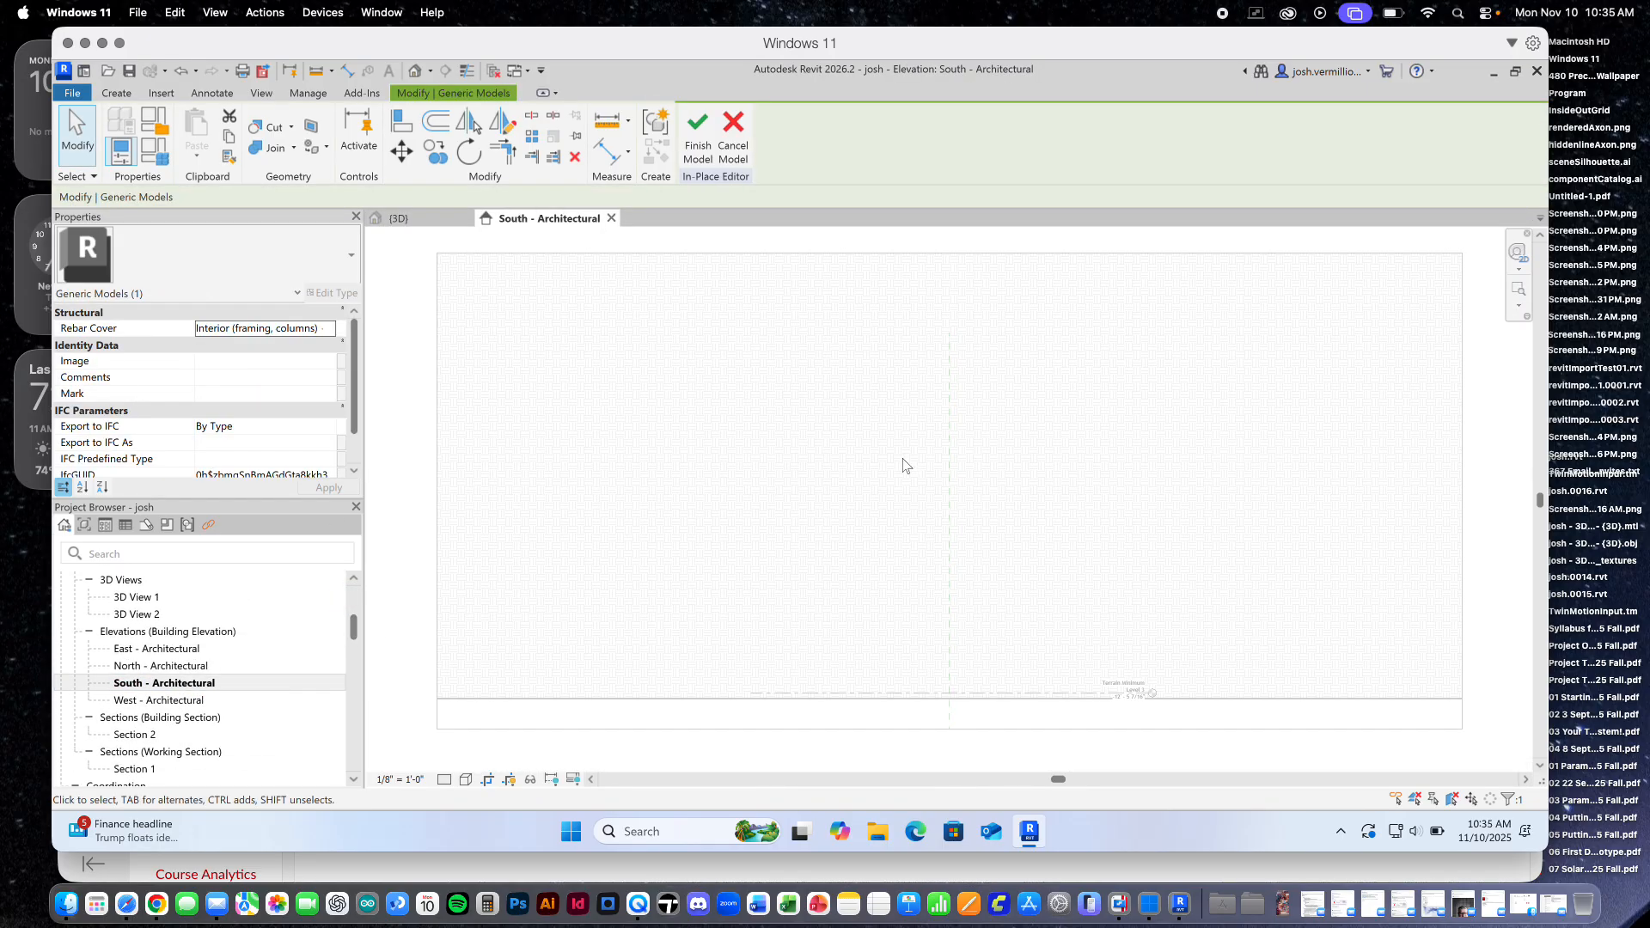
scroll(877, 472, "down", 2)
scroll(991, 590, "up", 5)
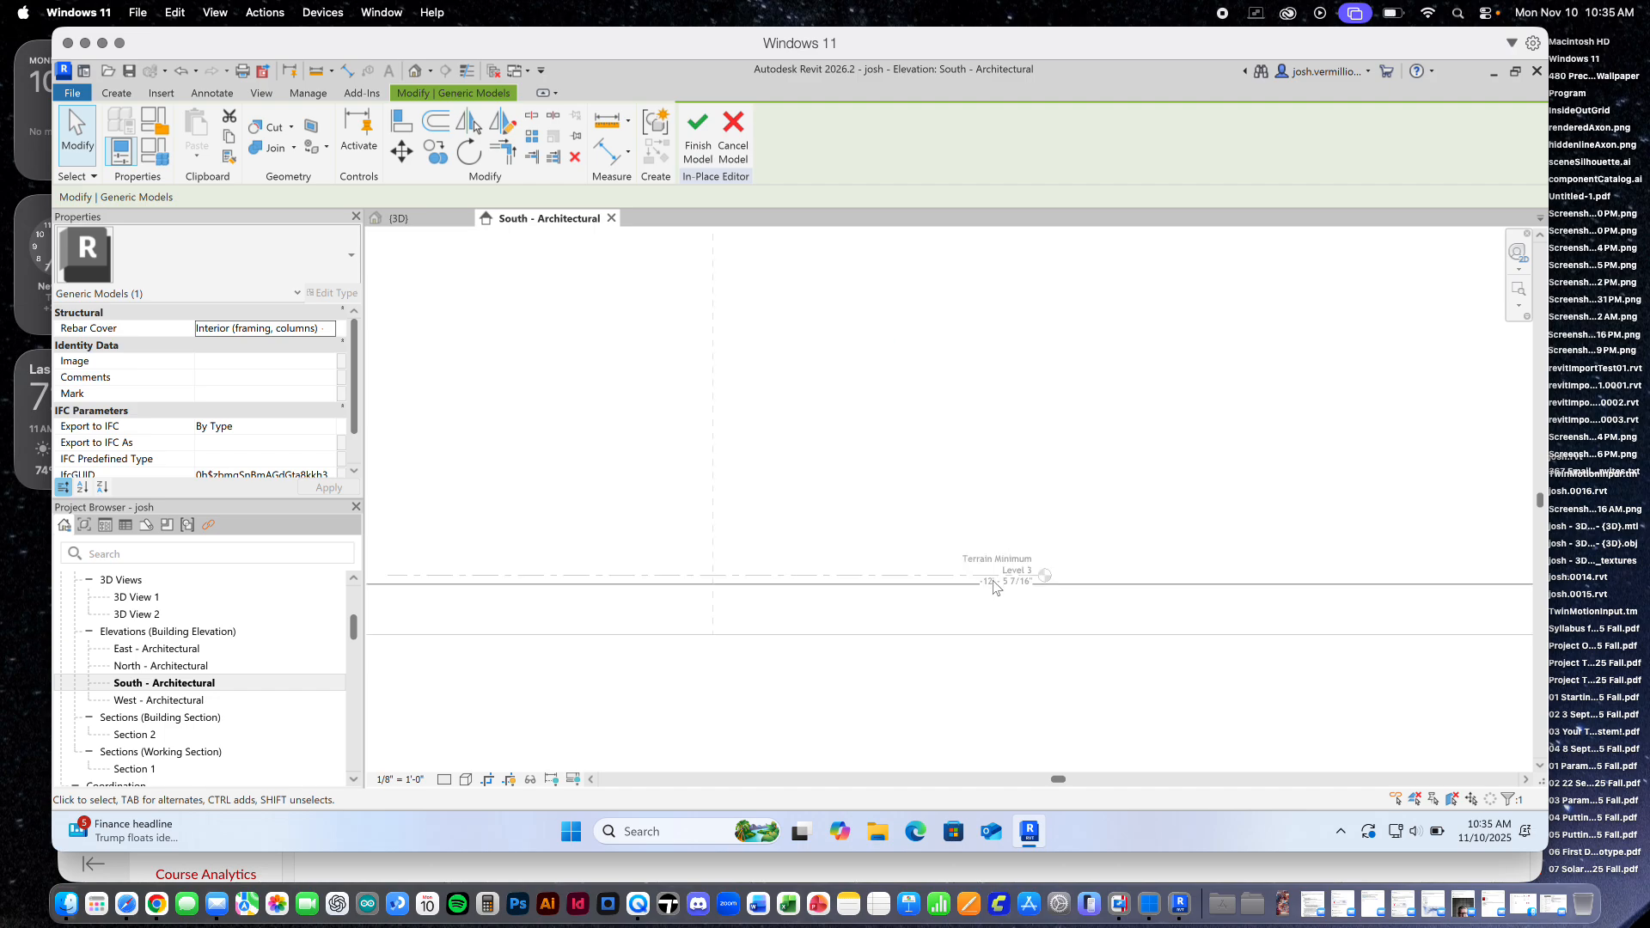
scroll(992, 581, "up", 4)
scroll(997, 581, "down", 15)
scroll(998, 564, "up", 4)
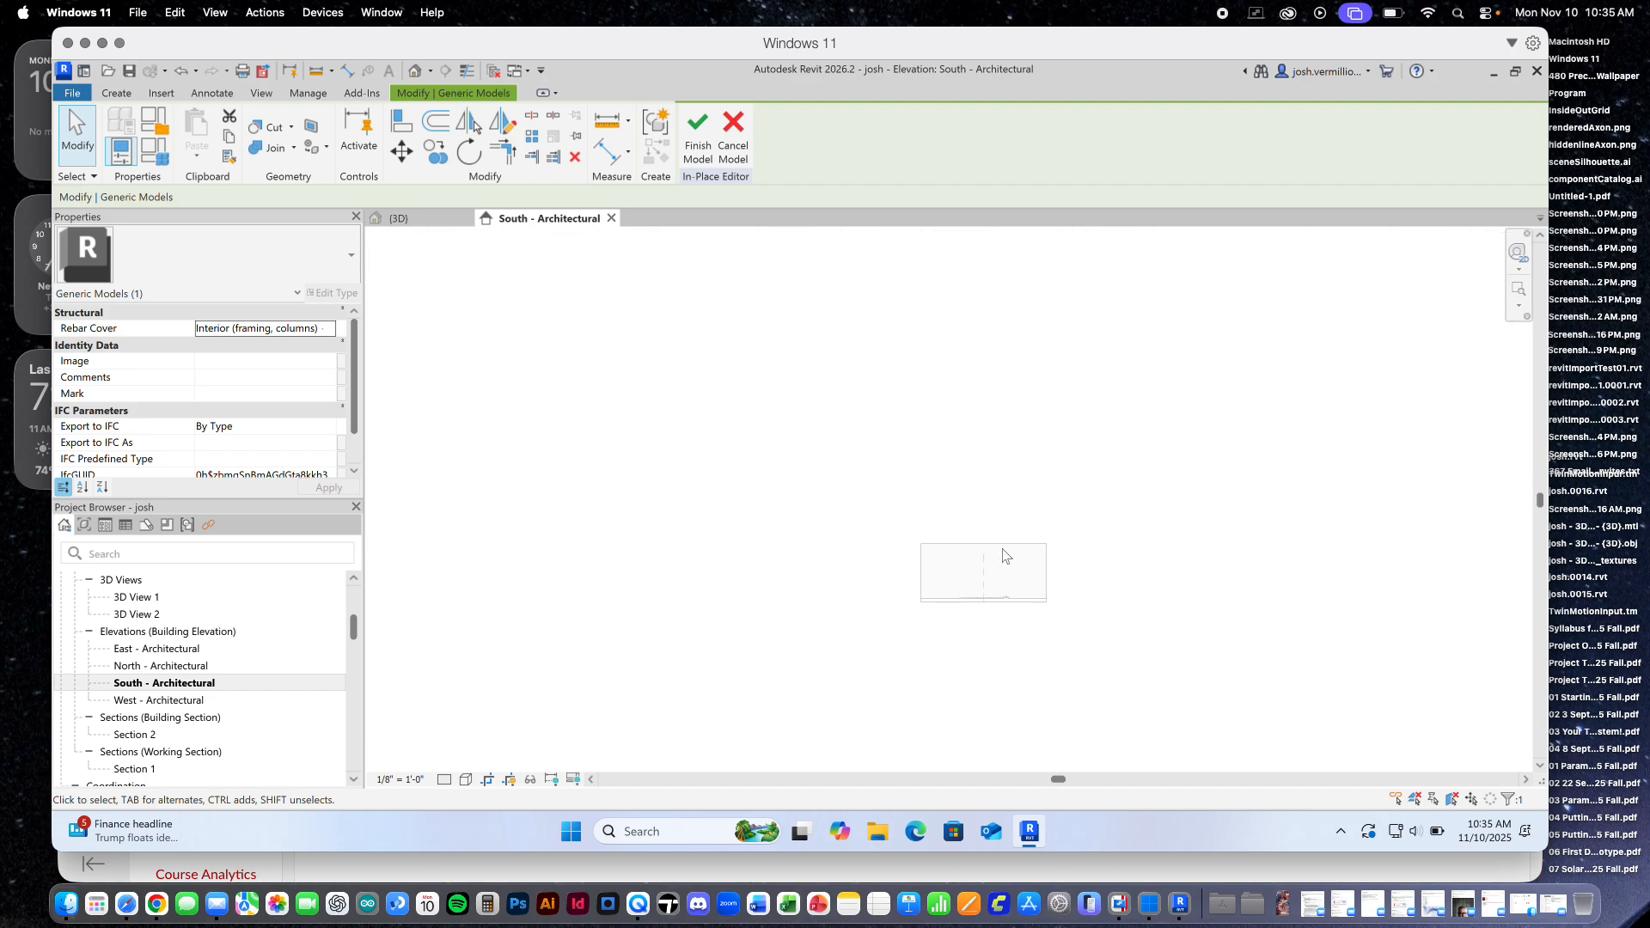
scroll(1000, 559, "up", 2)
scroll(1018, 572, "up", 3)
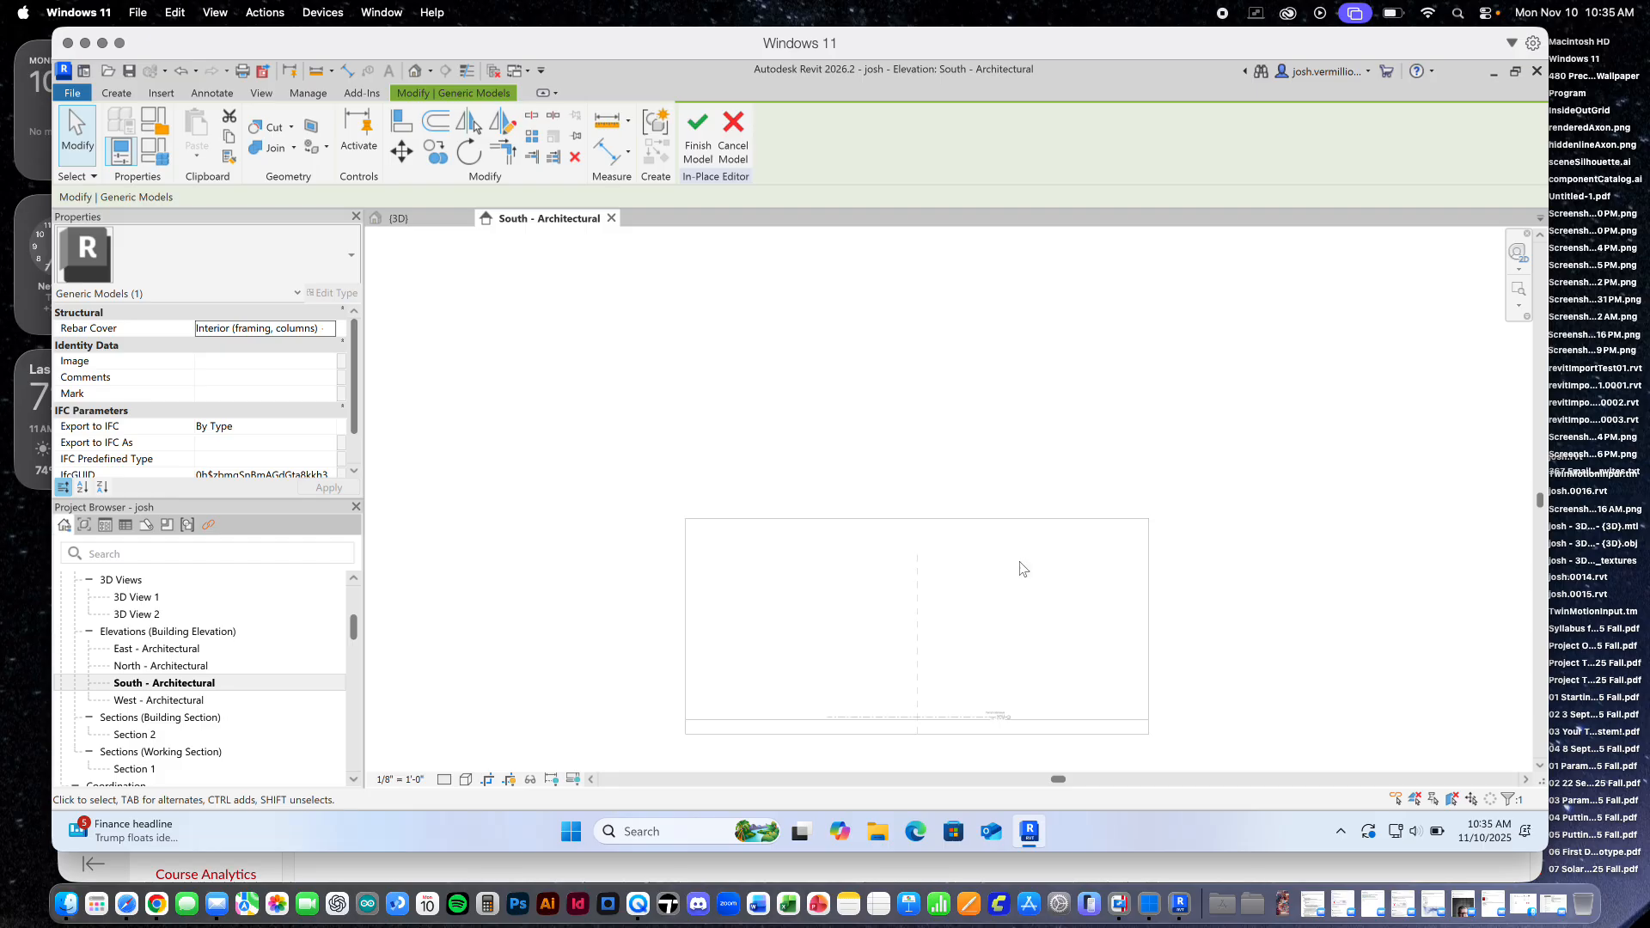
Deselect the panel screen and return to the 3D view to examine its upper corner against the surrounding frame
scroll(988, 567, "up", 1)
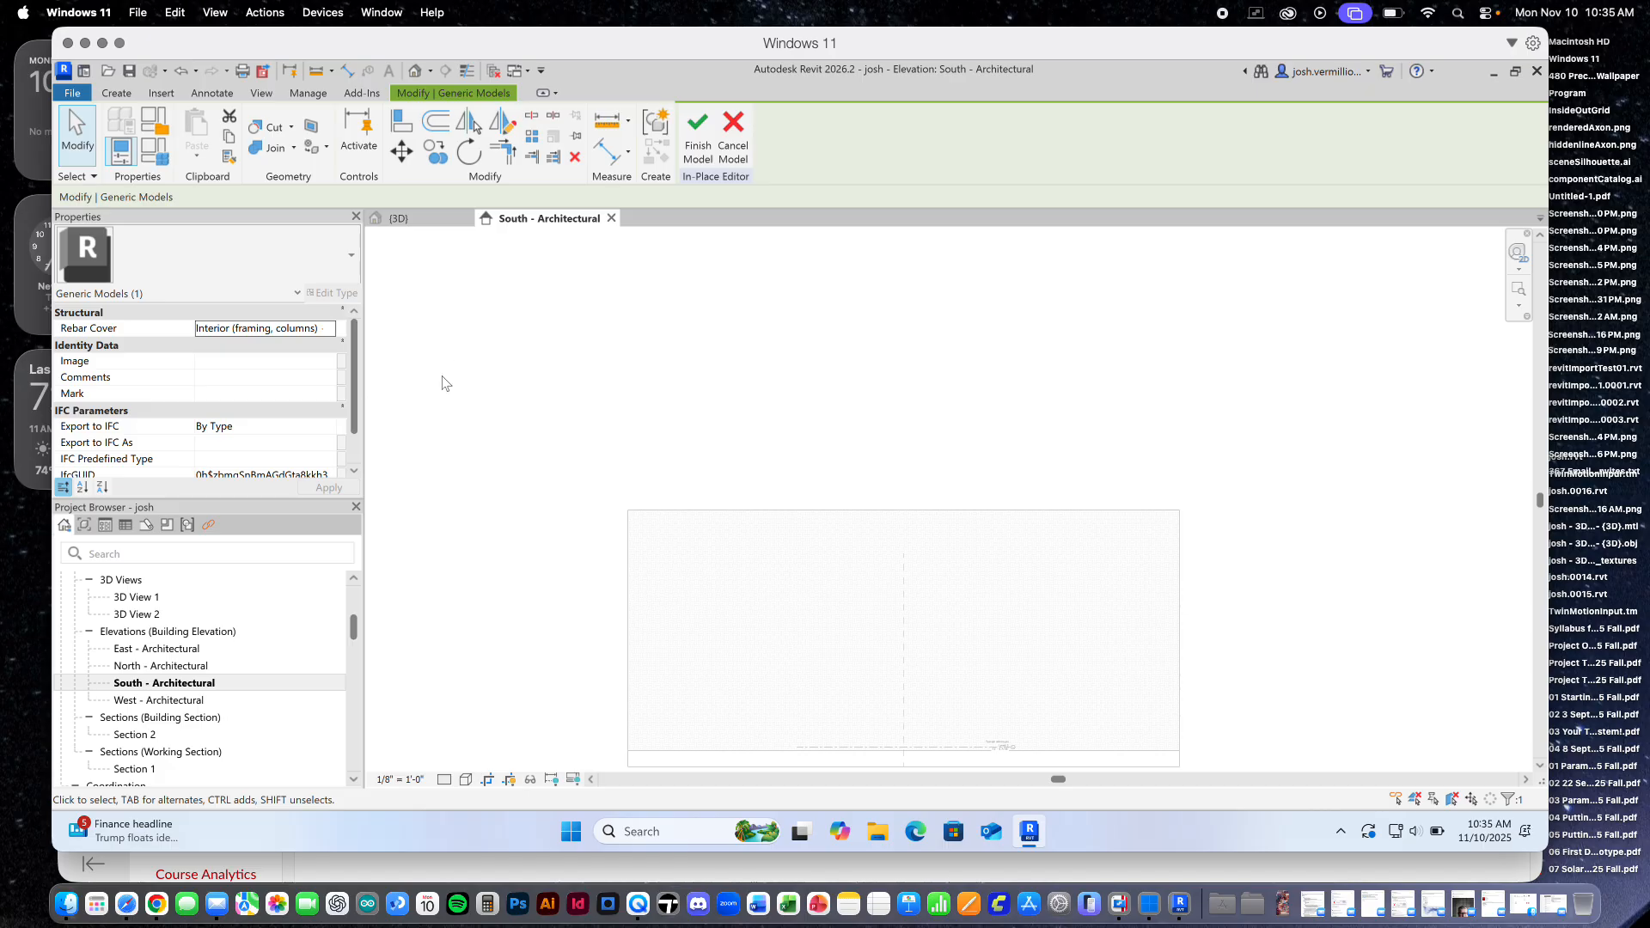
left_click(464, 334)
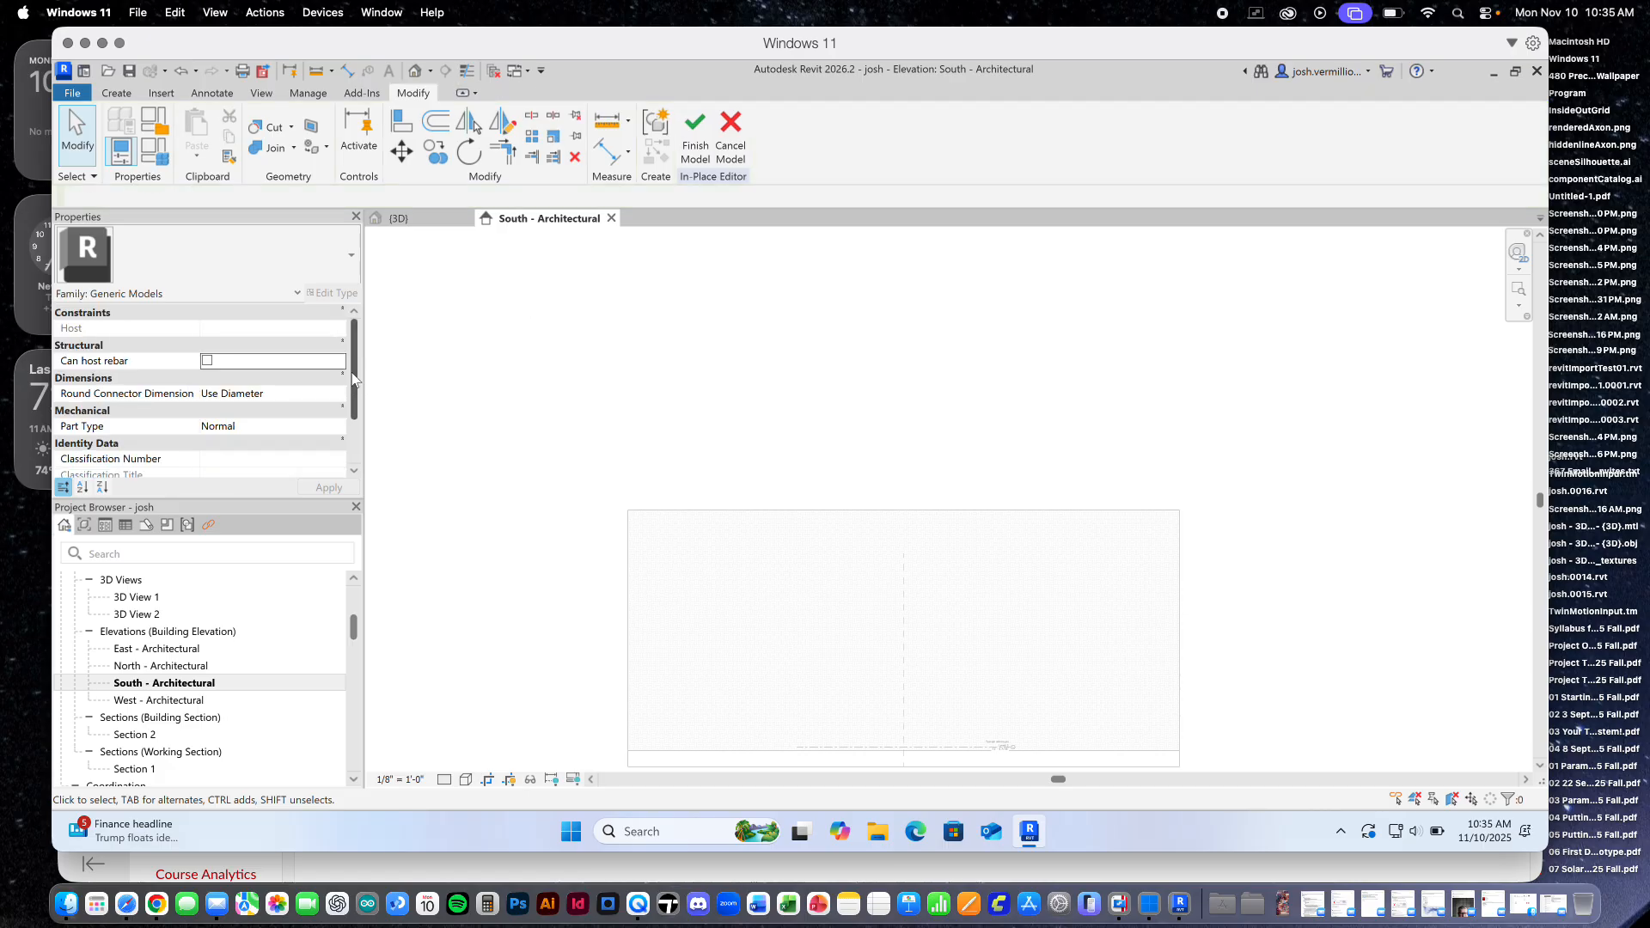
left_click_drag(353, 378, 356, 295)
left_click(434, 217)
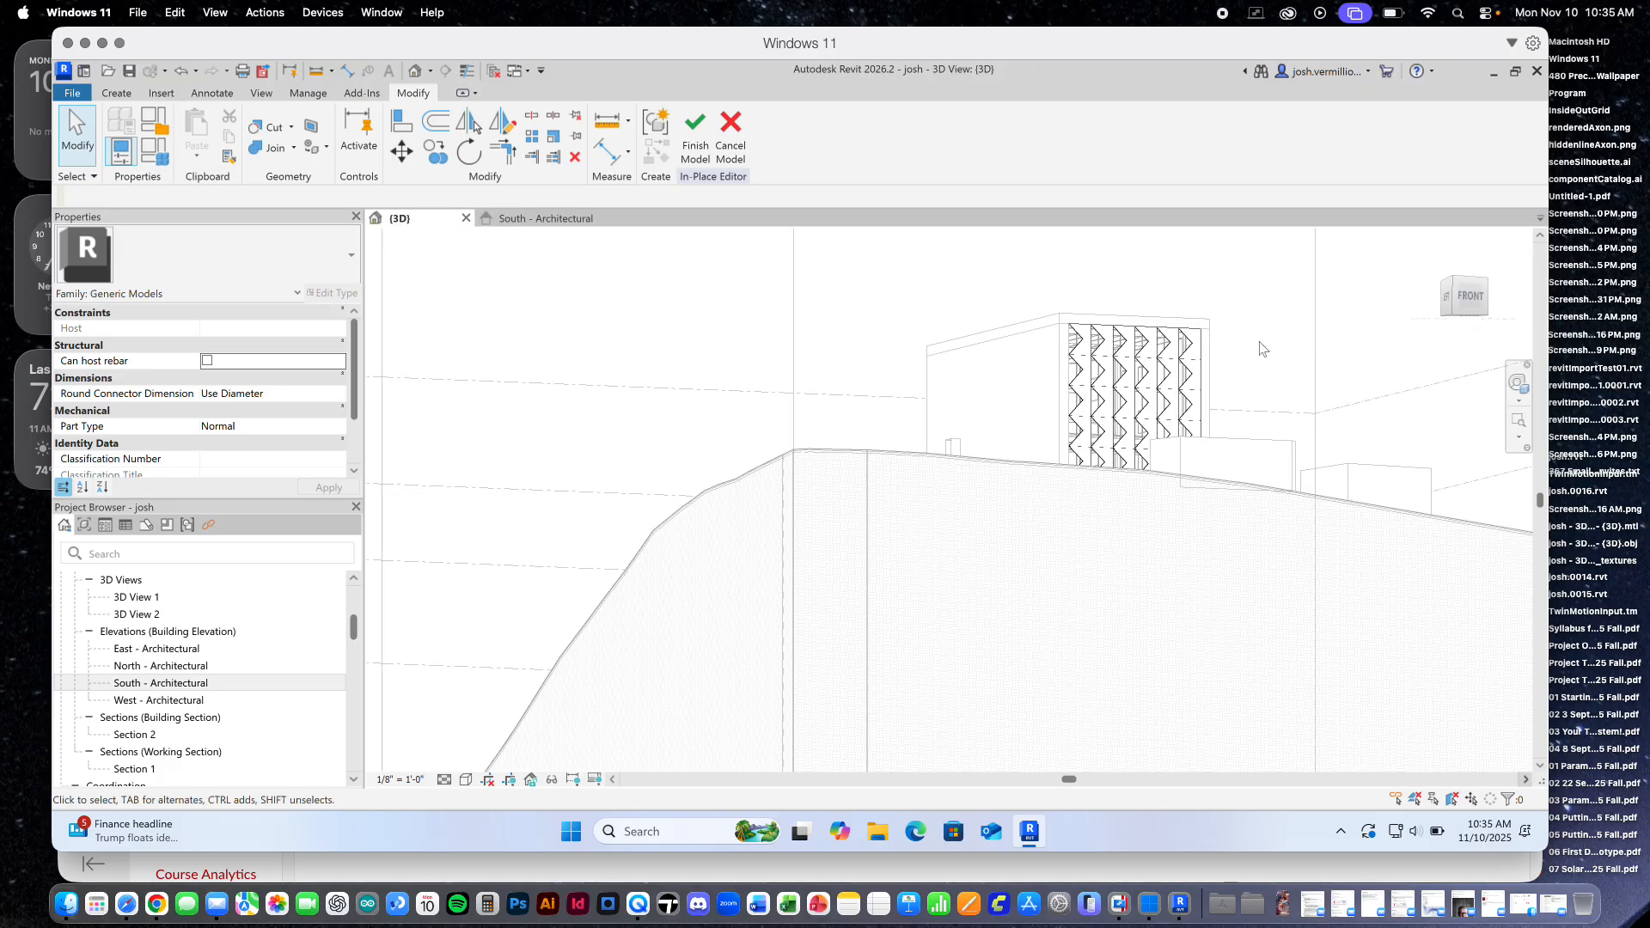
scroll(1218, 334, "up", 8)
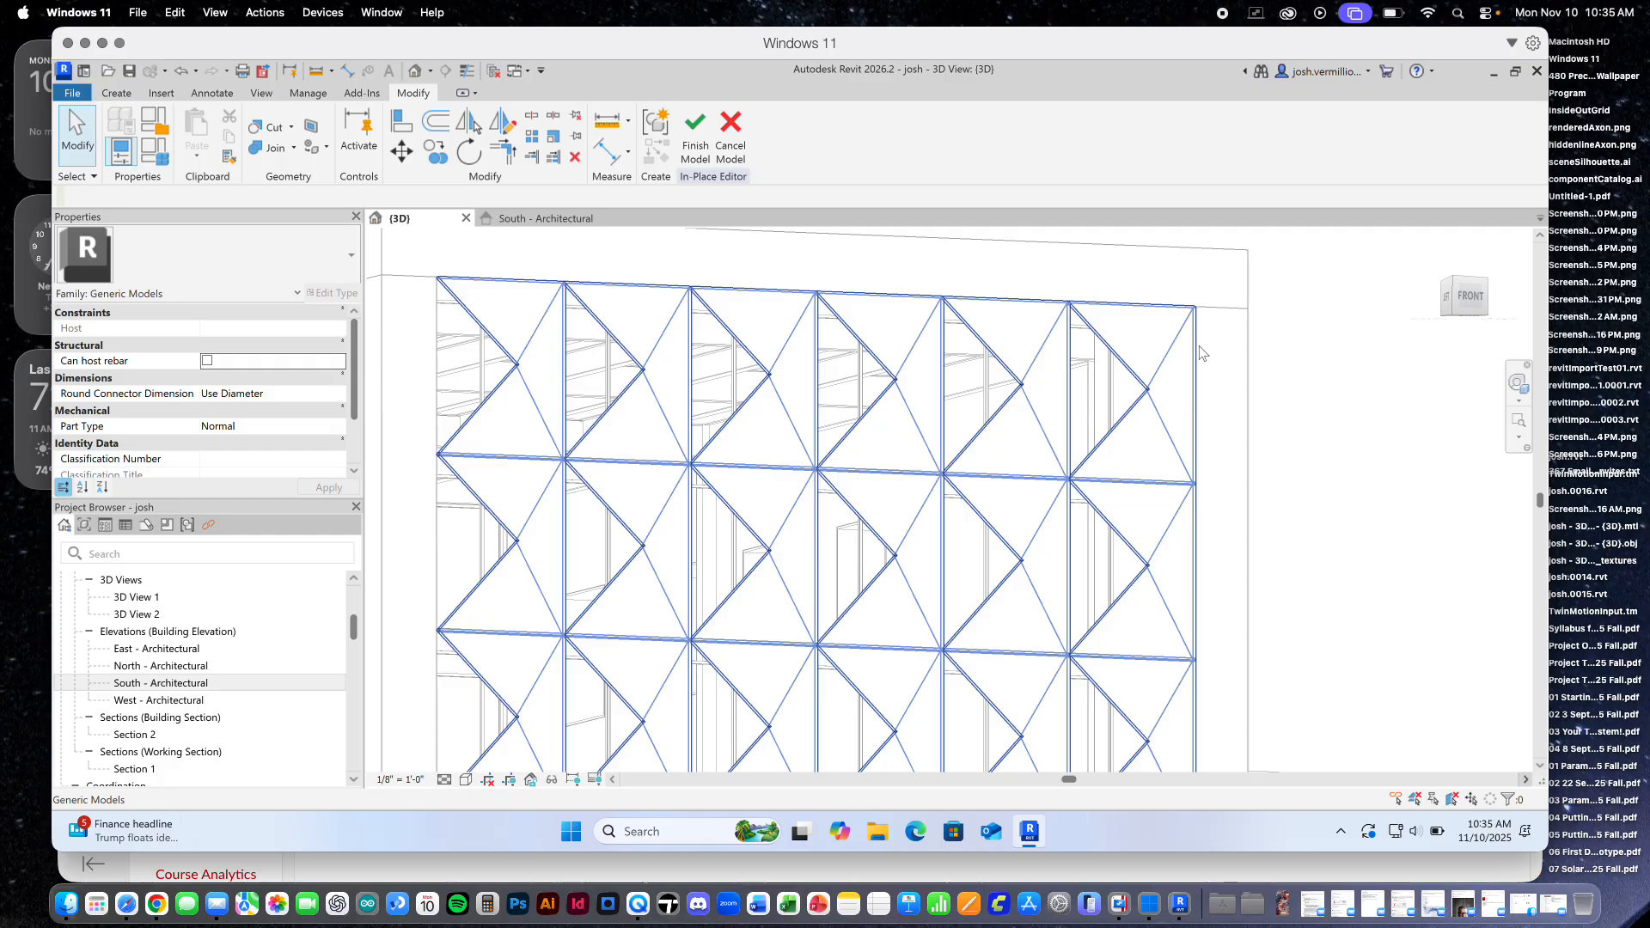
scroll(1202, 361, "up", 2)
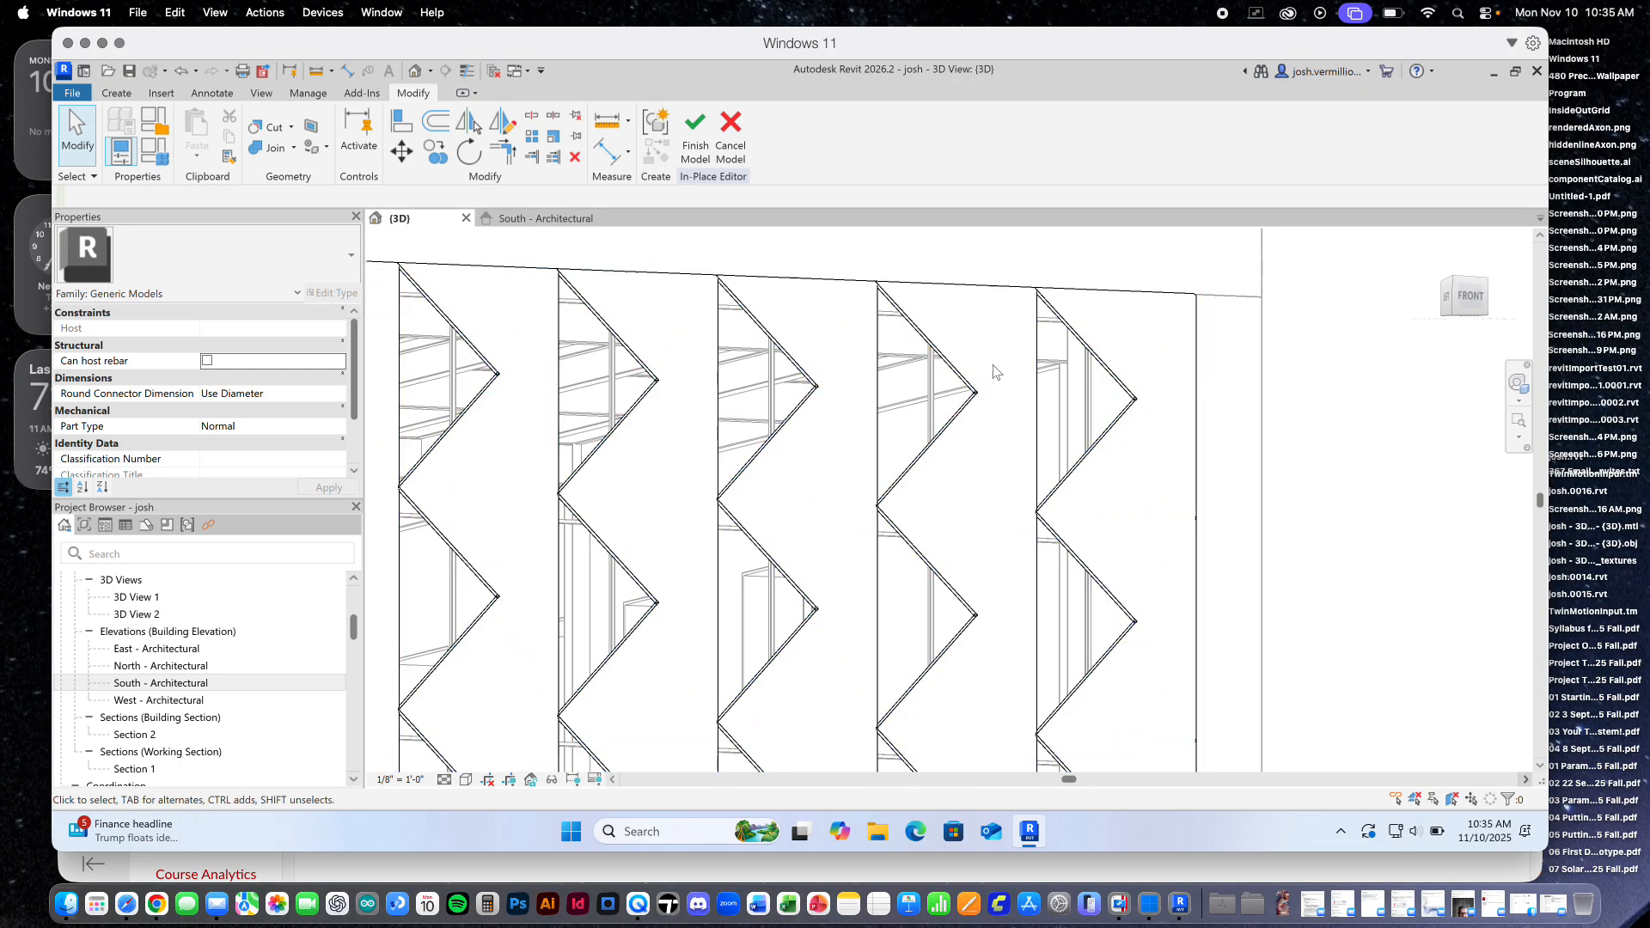
In the L1 - Architectural floor plan, move the panel screen straight inward along the side wall to just in front of the glazed facade
left_click_drag(352, 627, 355, 581)
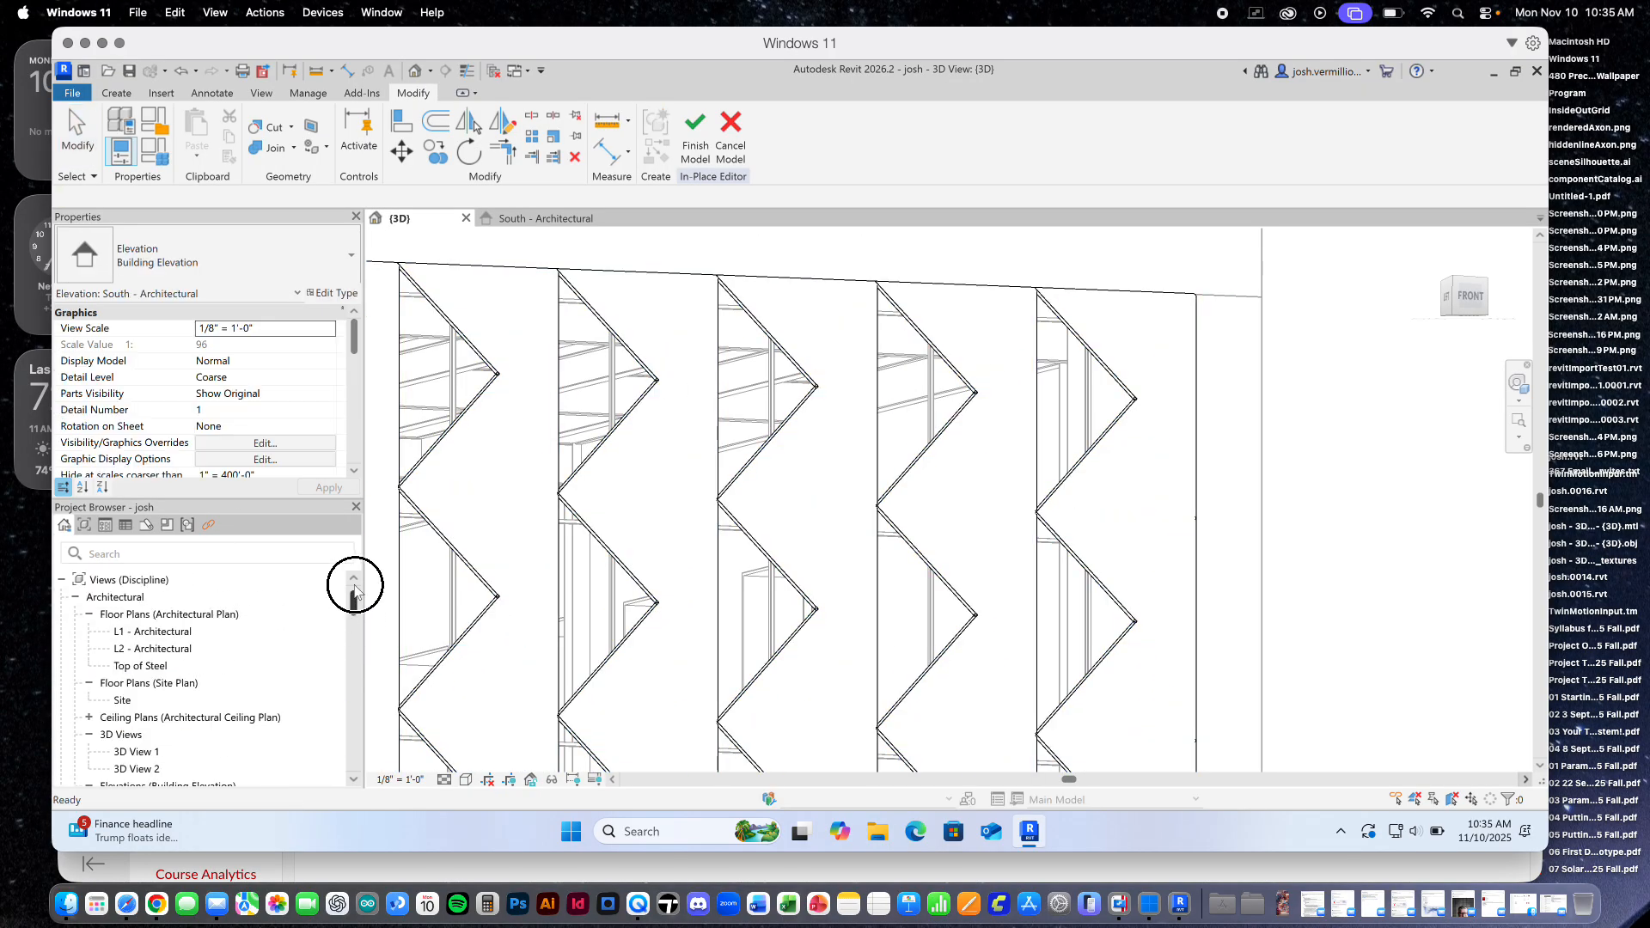
double_click(153, 632)
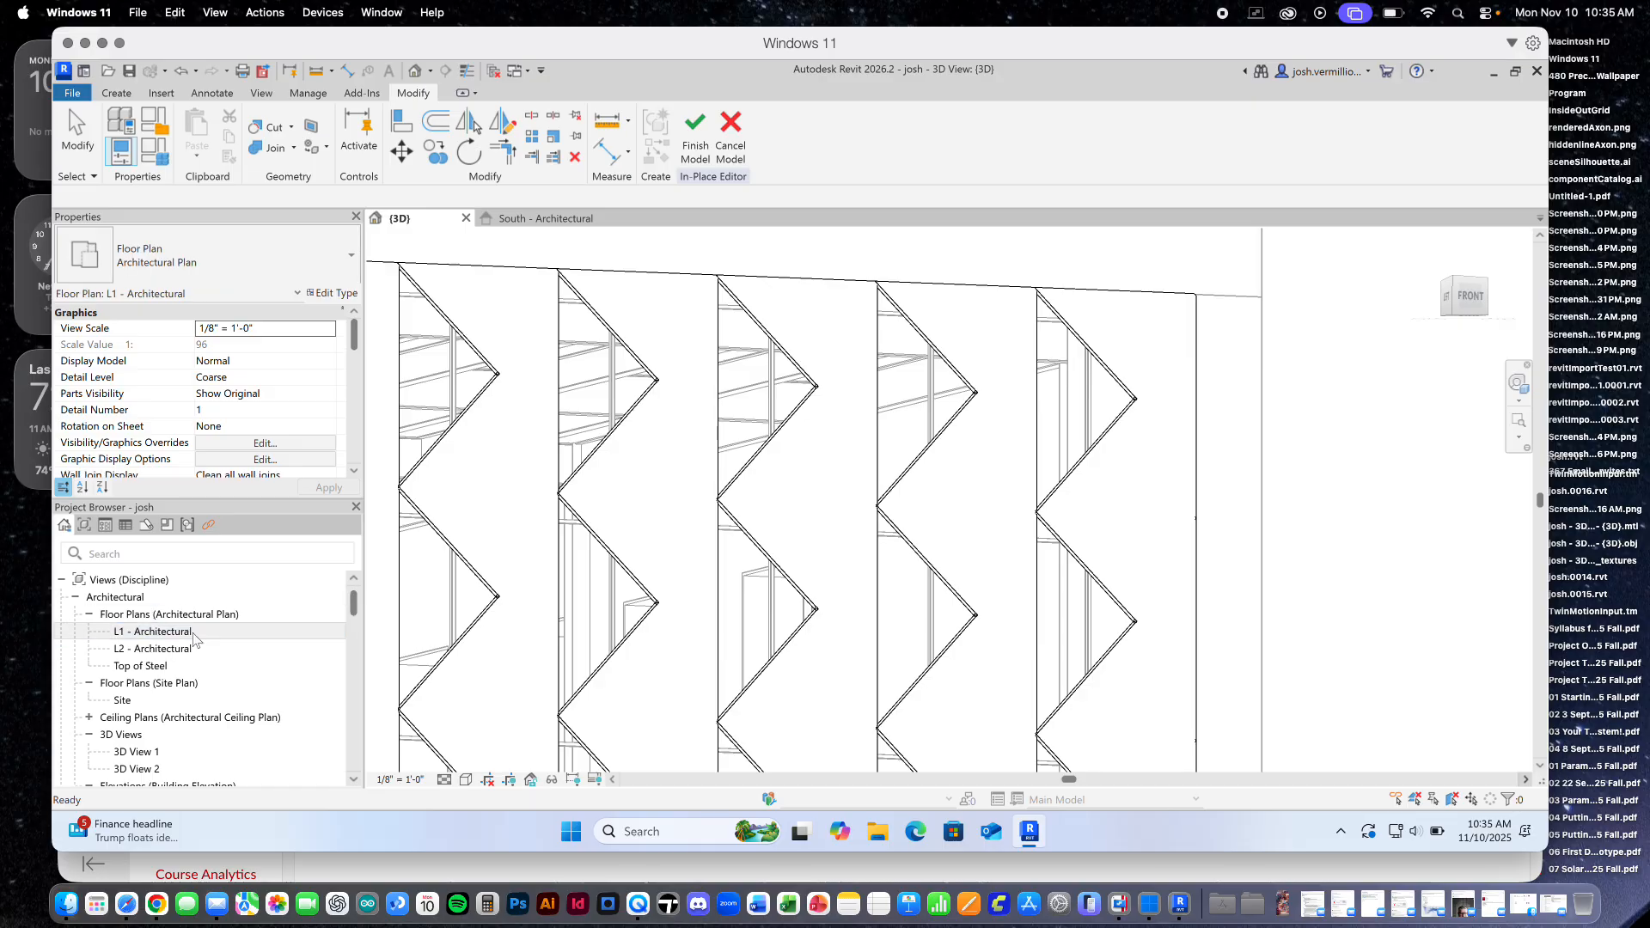
scroll(773, 538, "up", 5)
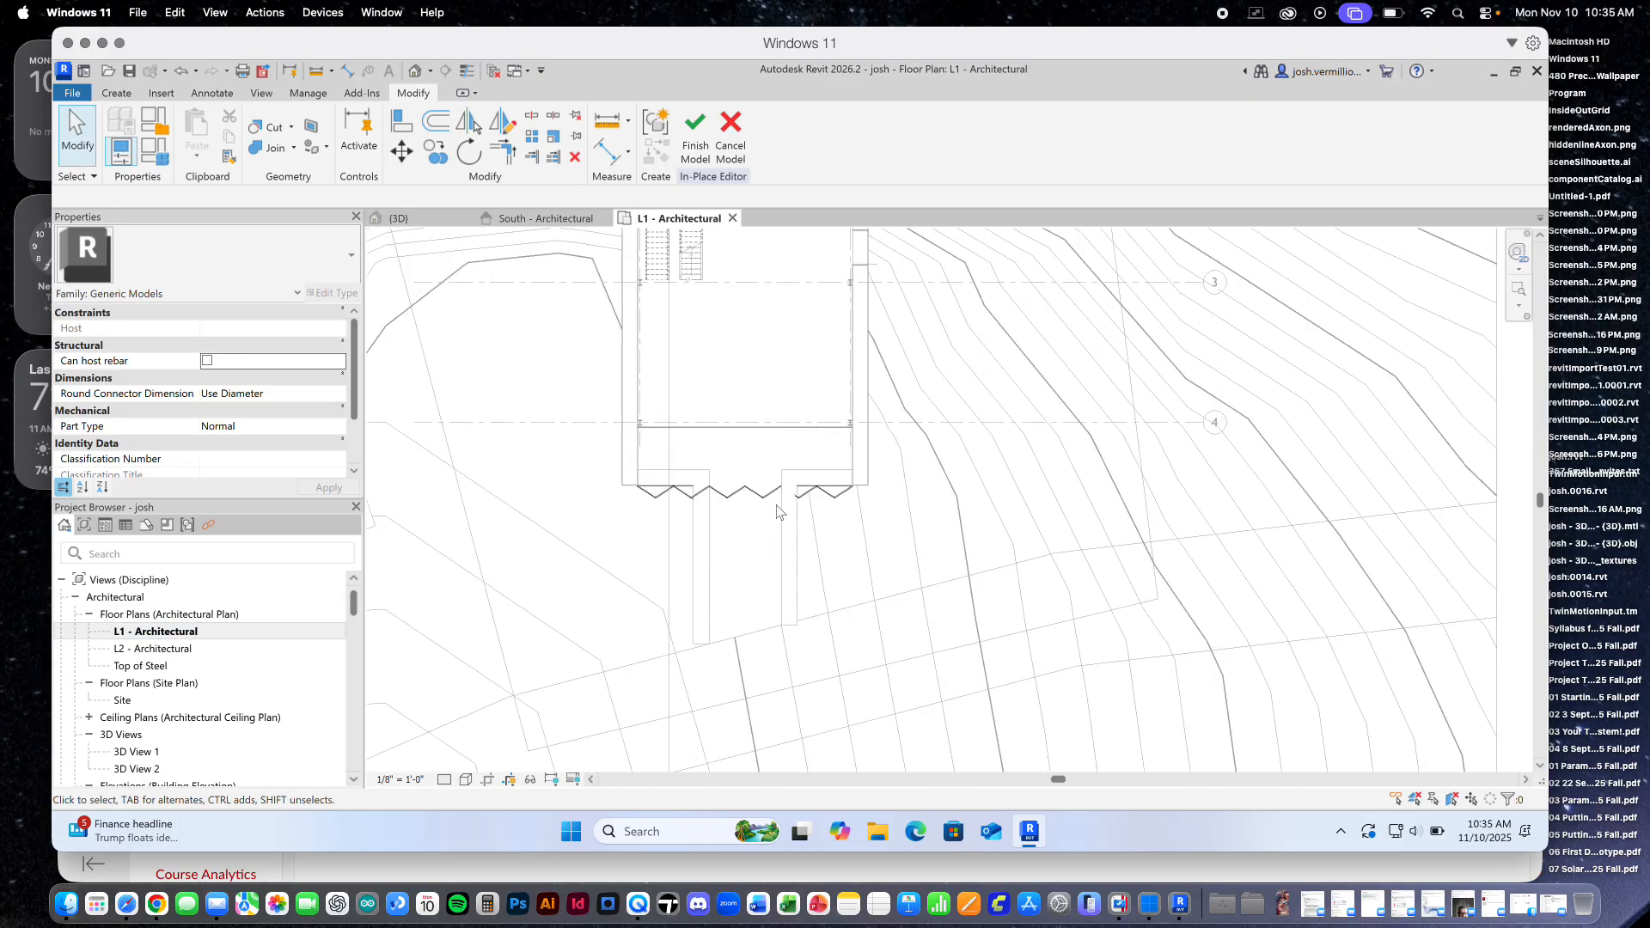
left_click(871, 478)
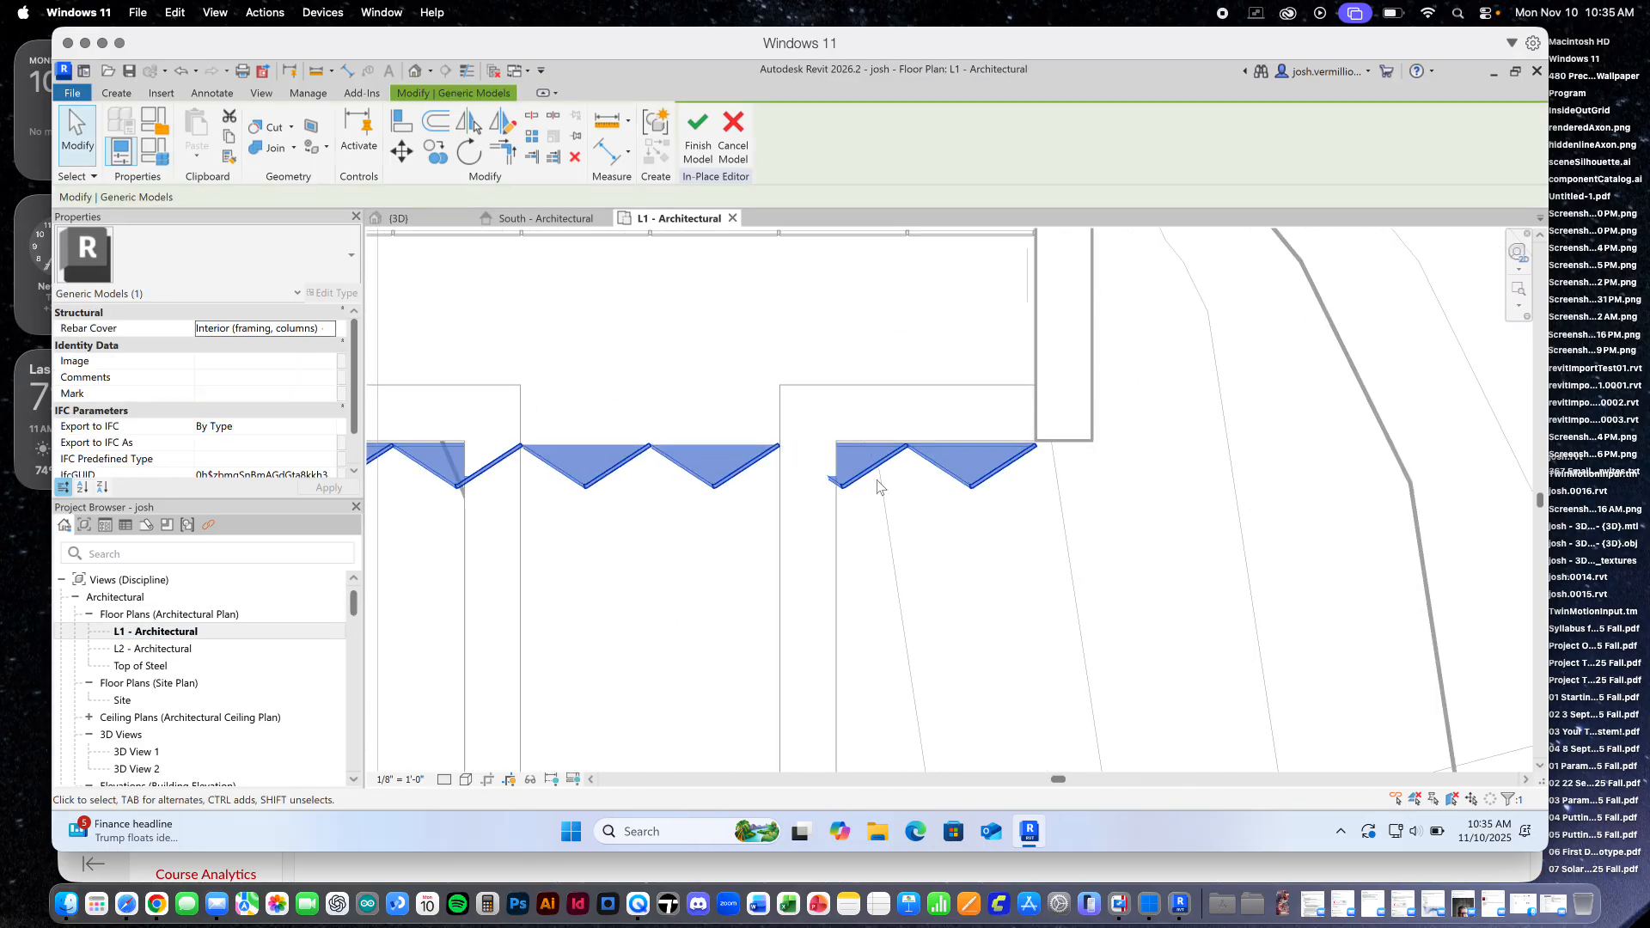
left_click(401, 151)
left_click(1035, 445)
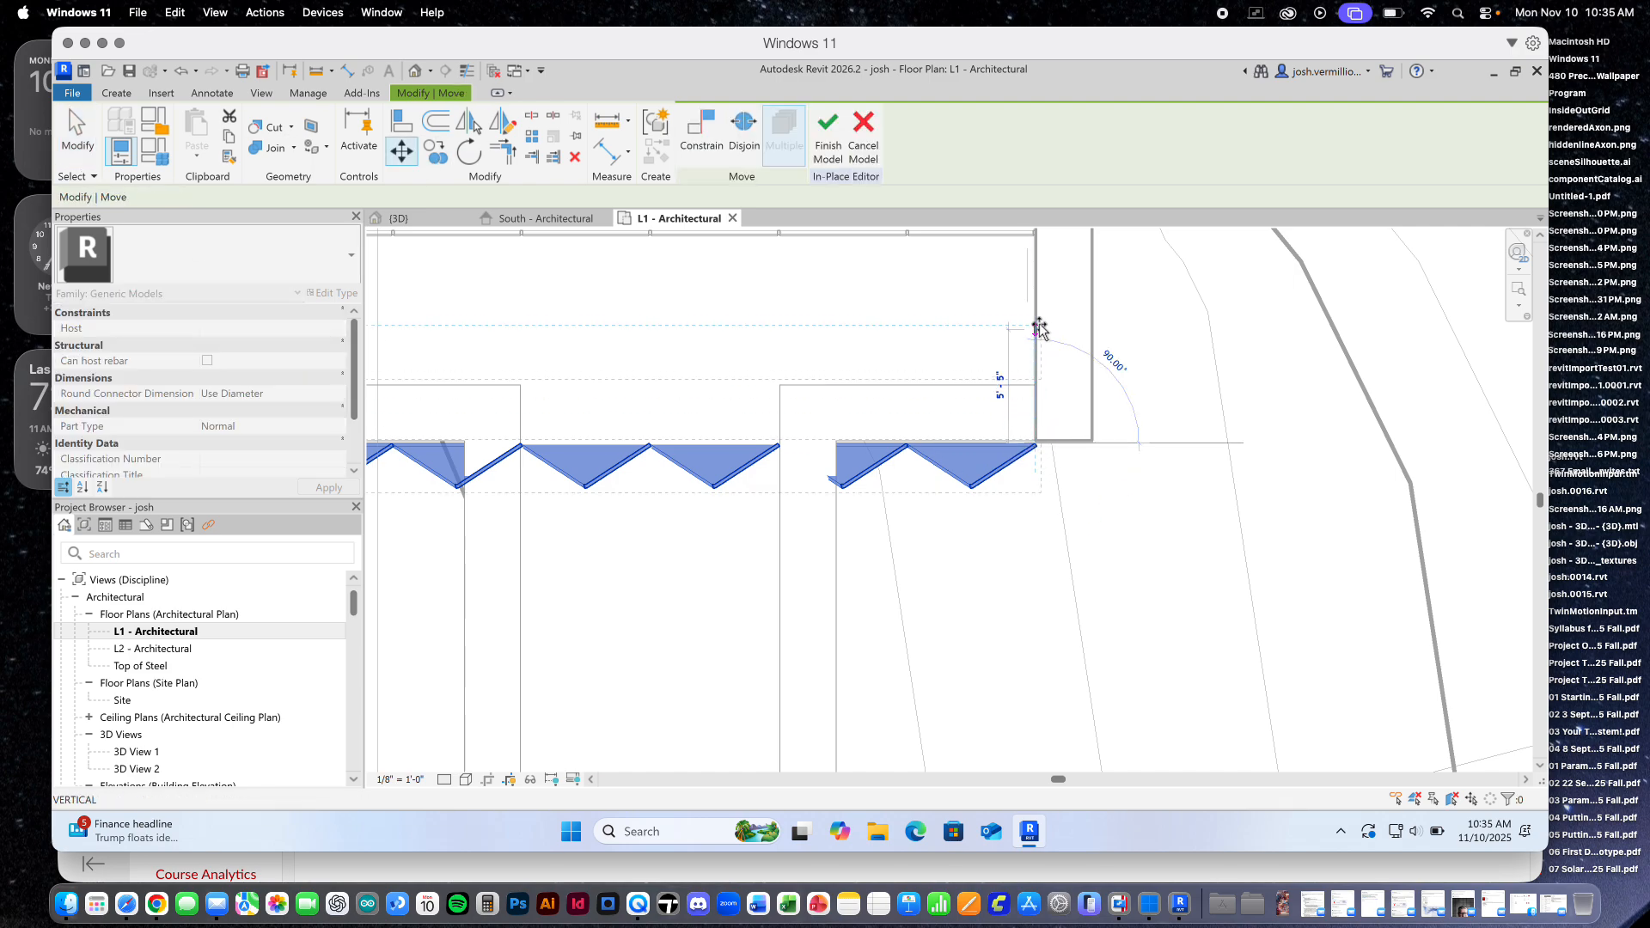
left_click(1035, 247)
Move the panel screen slightly further inward from its back corner along the side wall, closer to the glazing's end mullion
scroll(1023, 304, "up", 4)
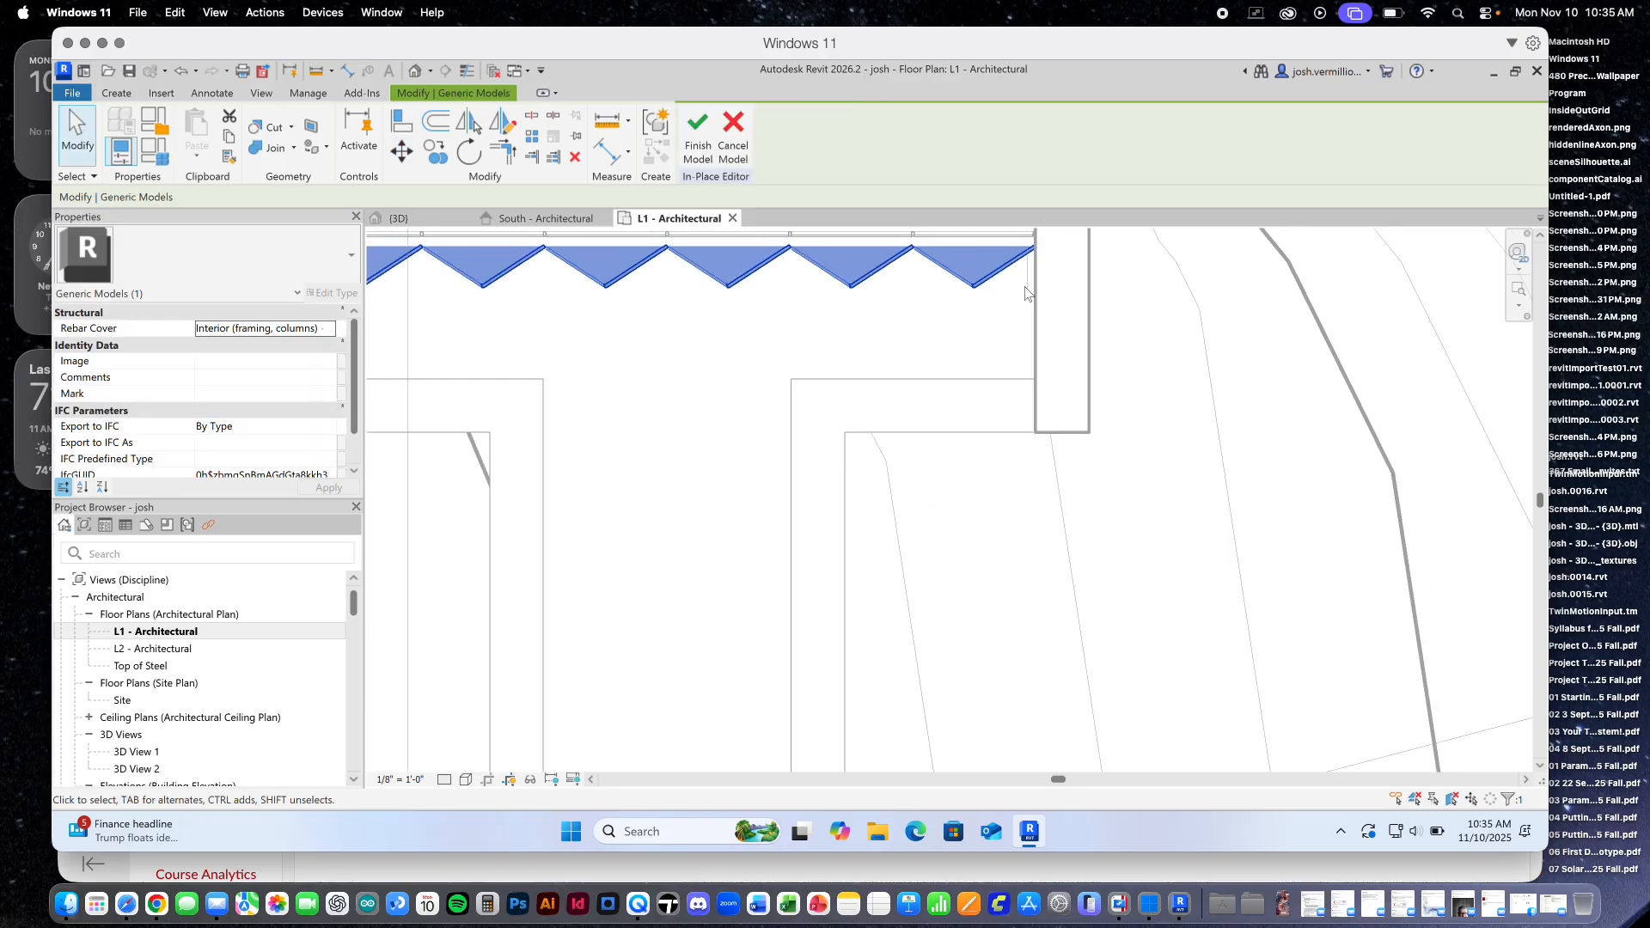
scroll(1008, 581, "down", 1)
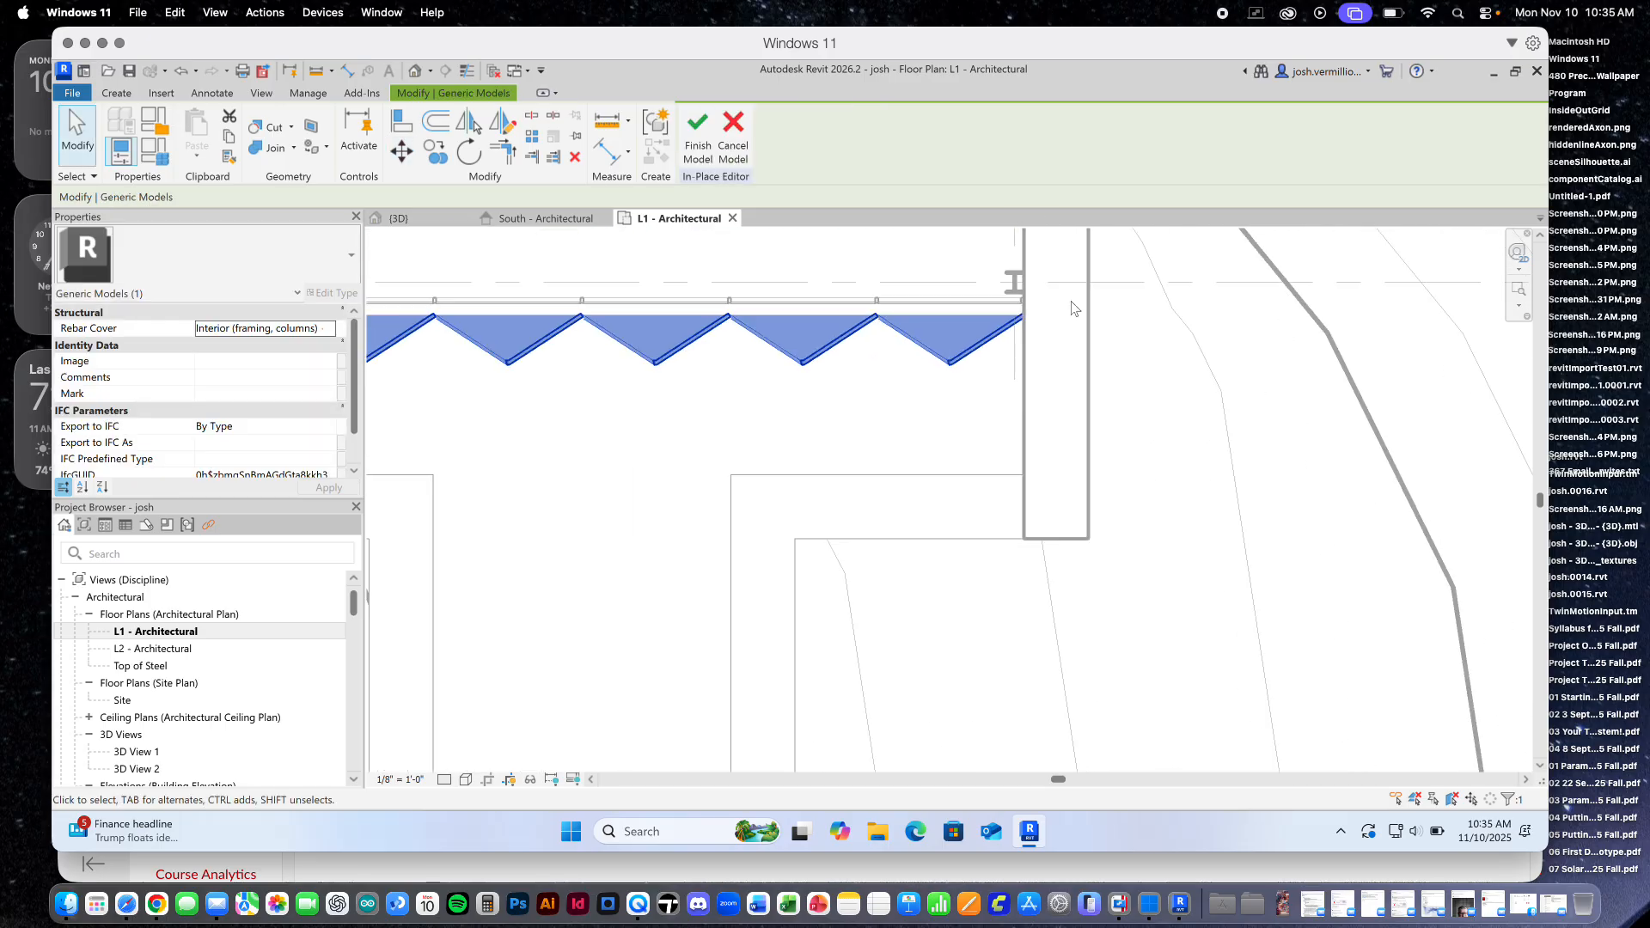
scroll(1019, 292, "up", 4)
left_click(401, 152)
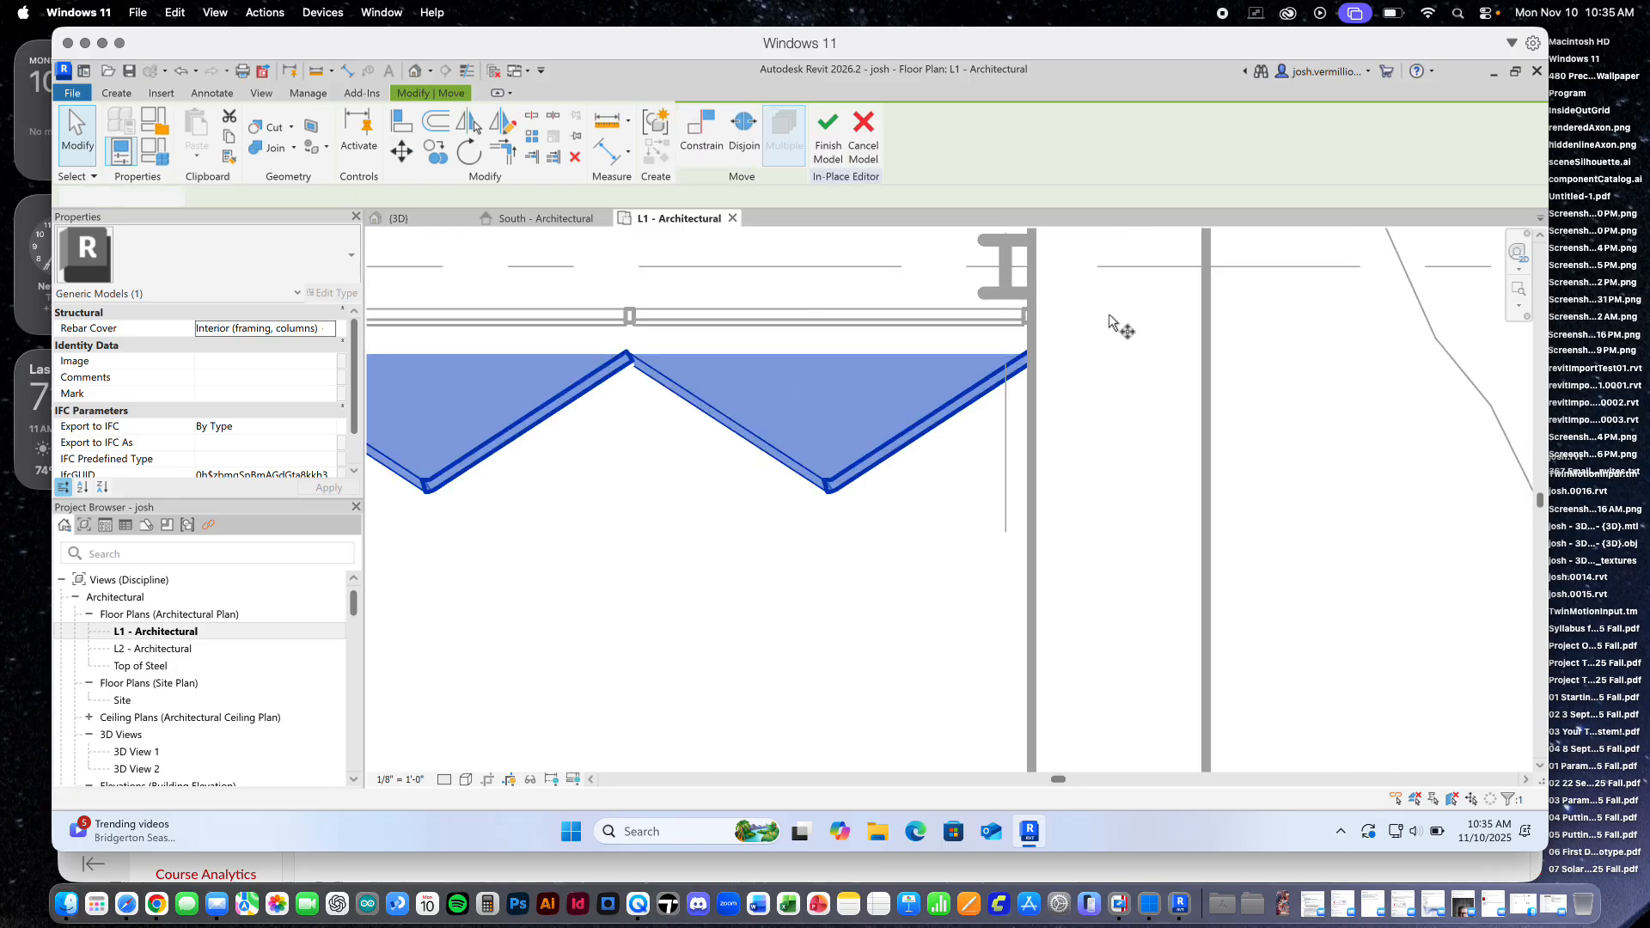
left_click(1028, 351)
left_click(1028, 334)
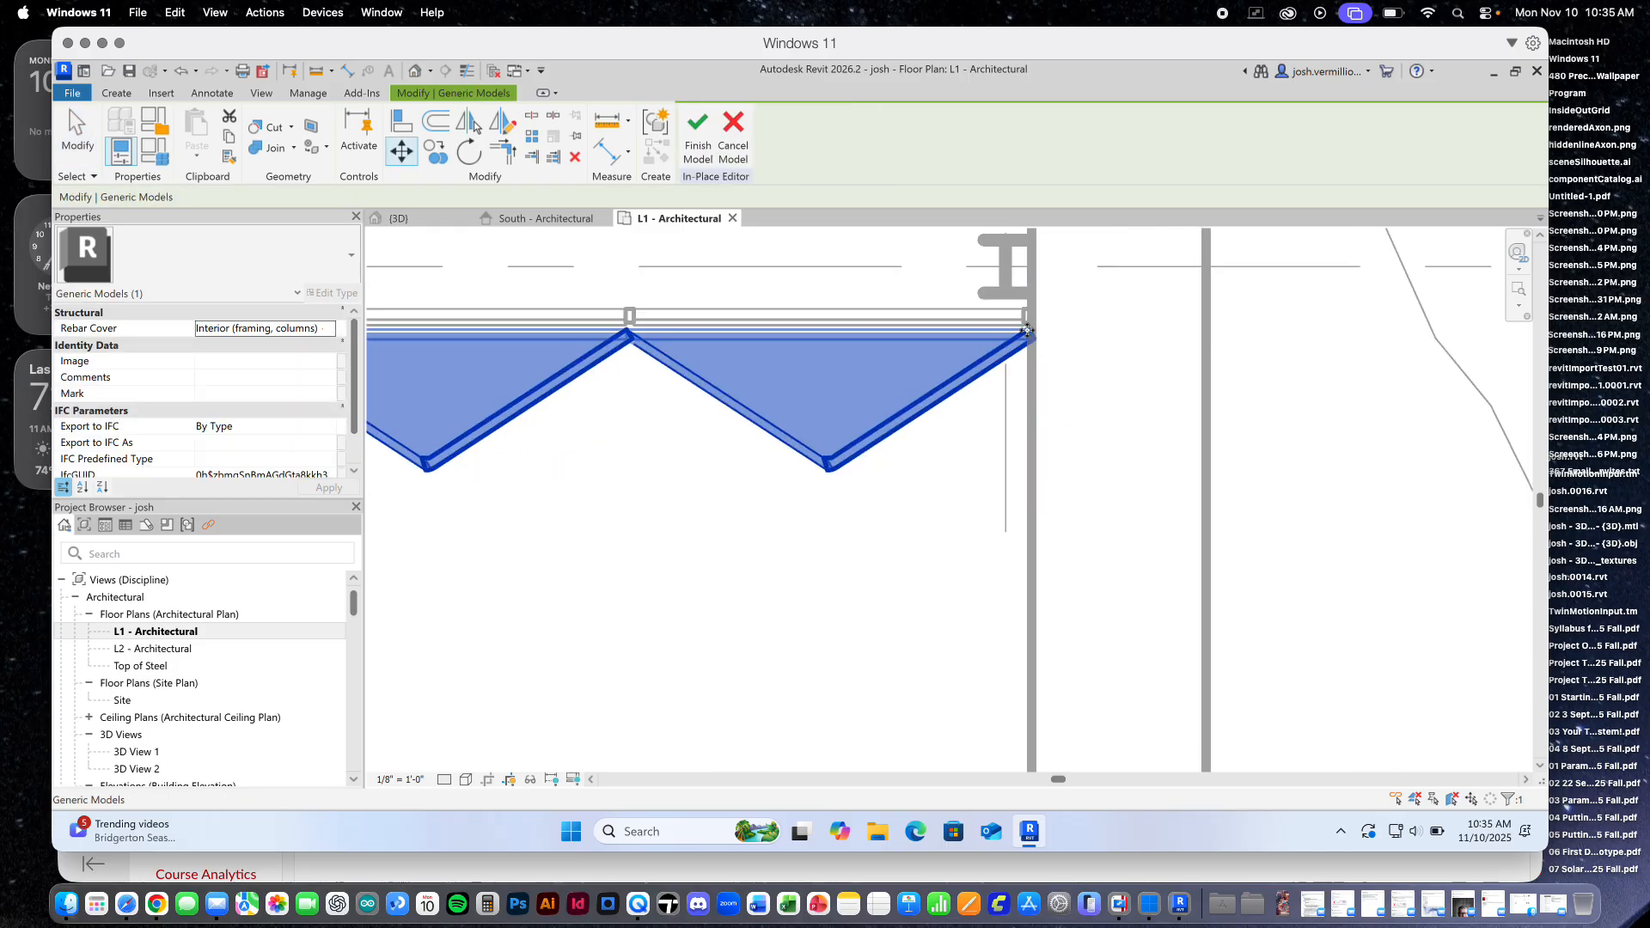
Check the selected facade panel array in the L1 plan and the 3D view, and finish the in-place generic model
scroll(1028, 341, "down", 5)
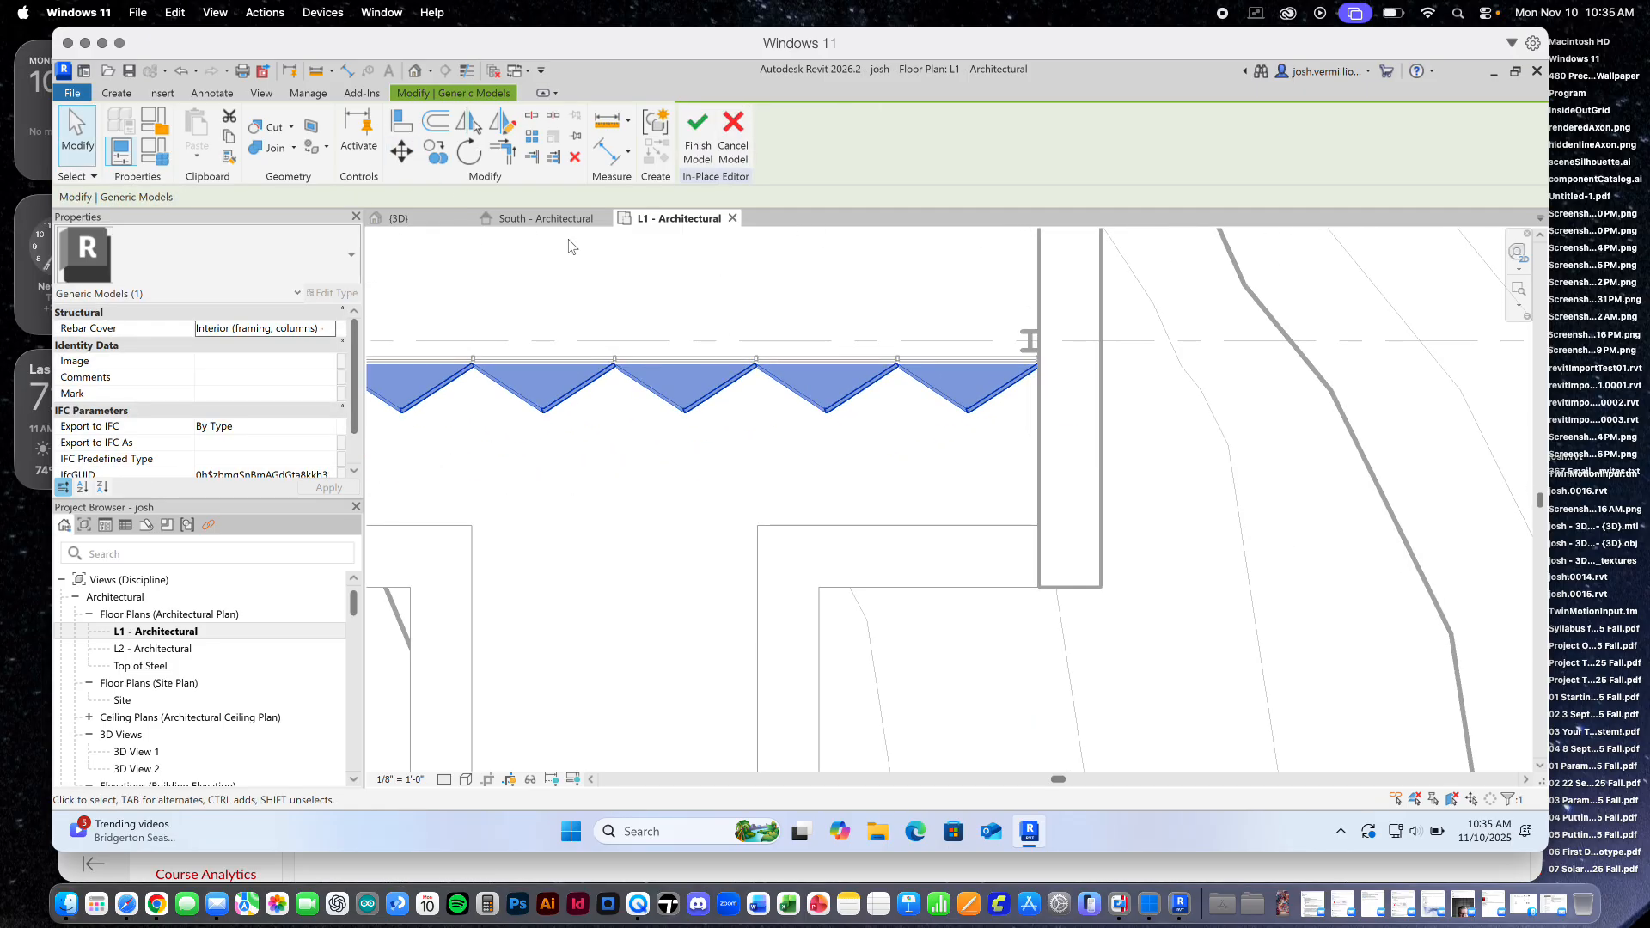
left_click(404, 218)
scroll(1011, 427, "down", 5)
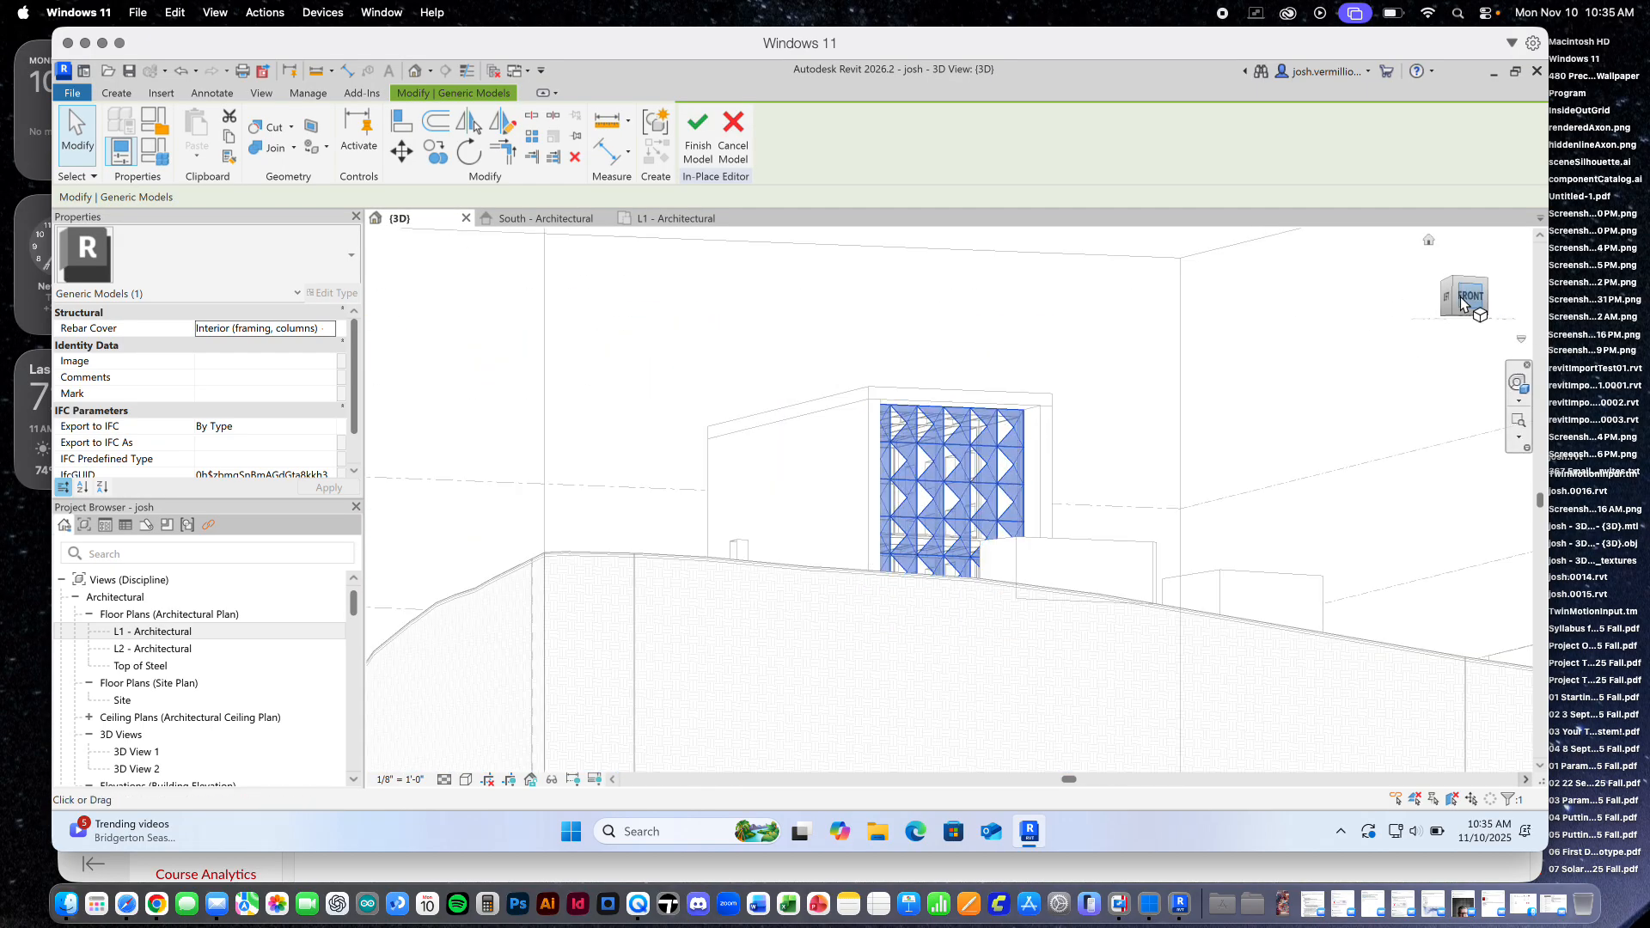
left_click_drag(1475, 310, 1474, 372)
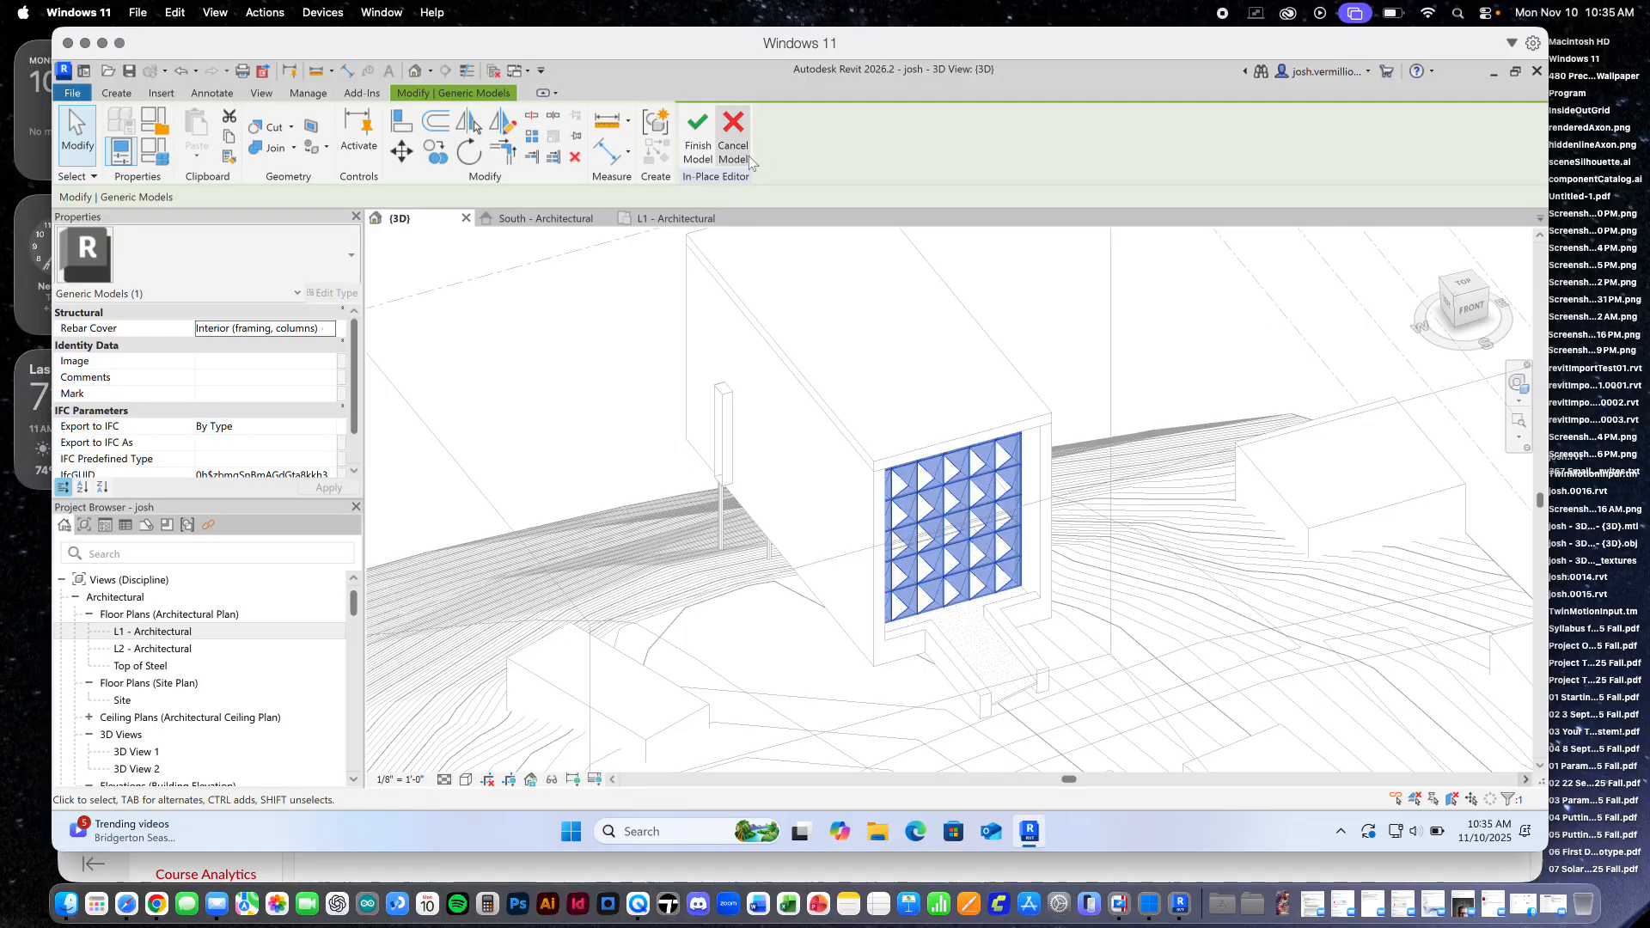
left_click(698, 142)
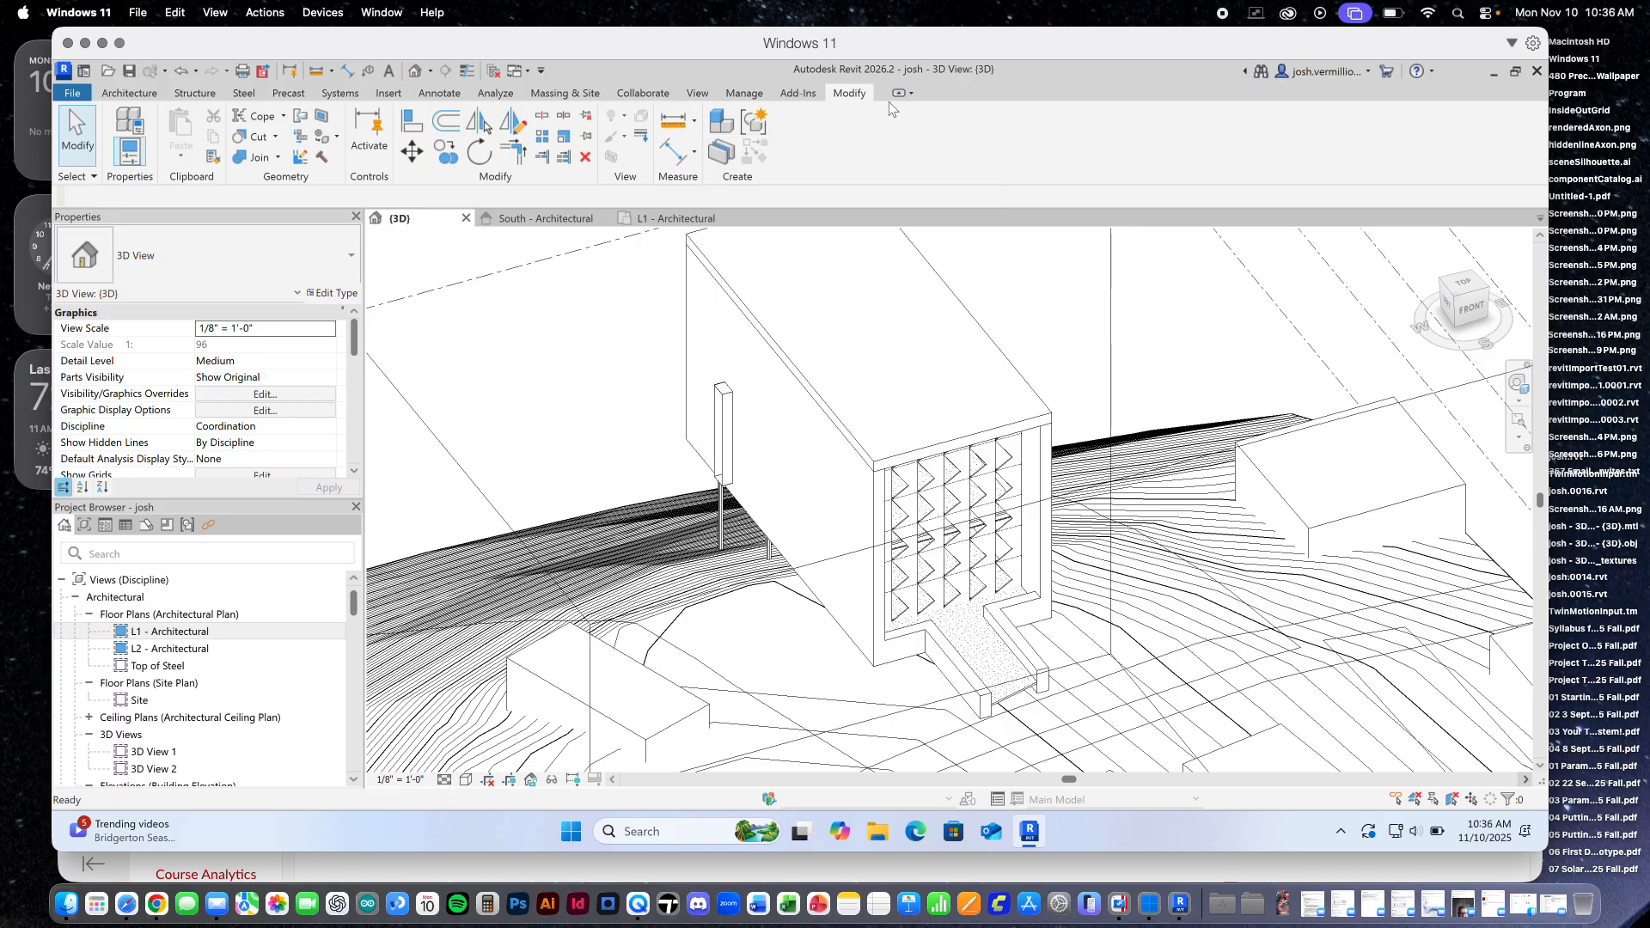
Examine the folded-panel facade screen up close and in relation to the building and terrain in the 3D view
scroll(995, 491, "up", 4)
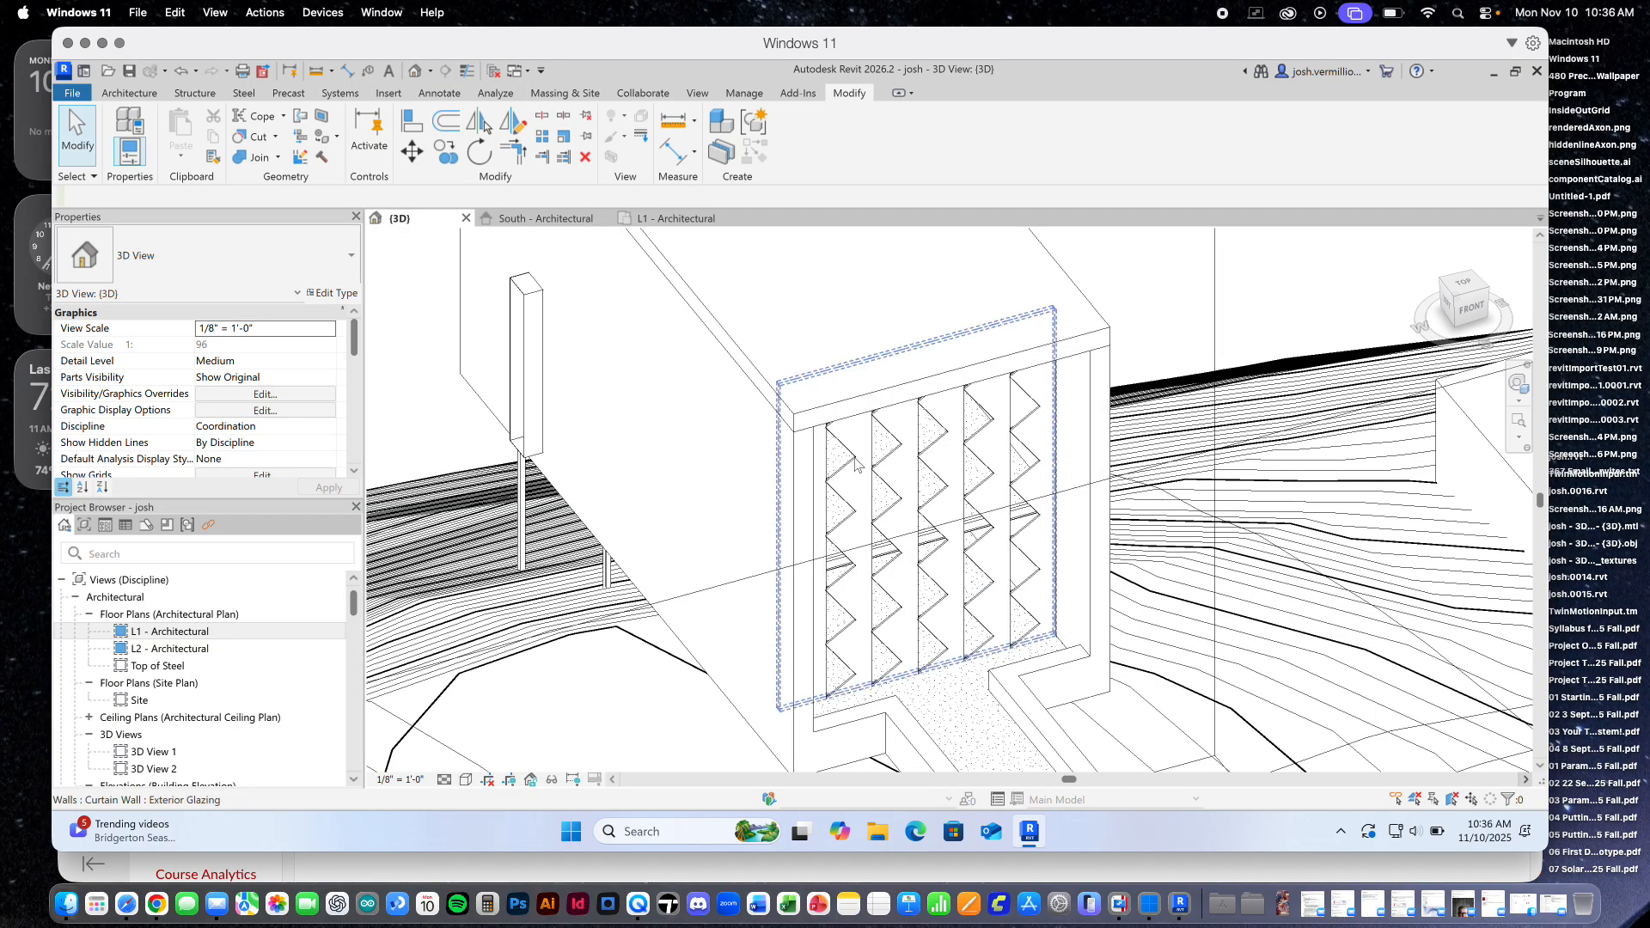
scroll(985, 493, "down", 4)
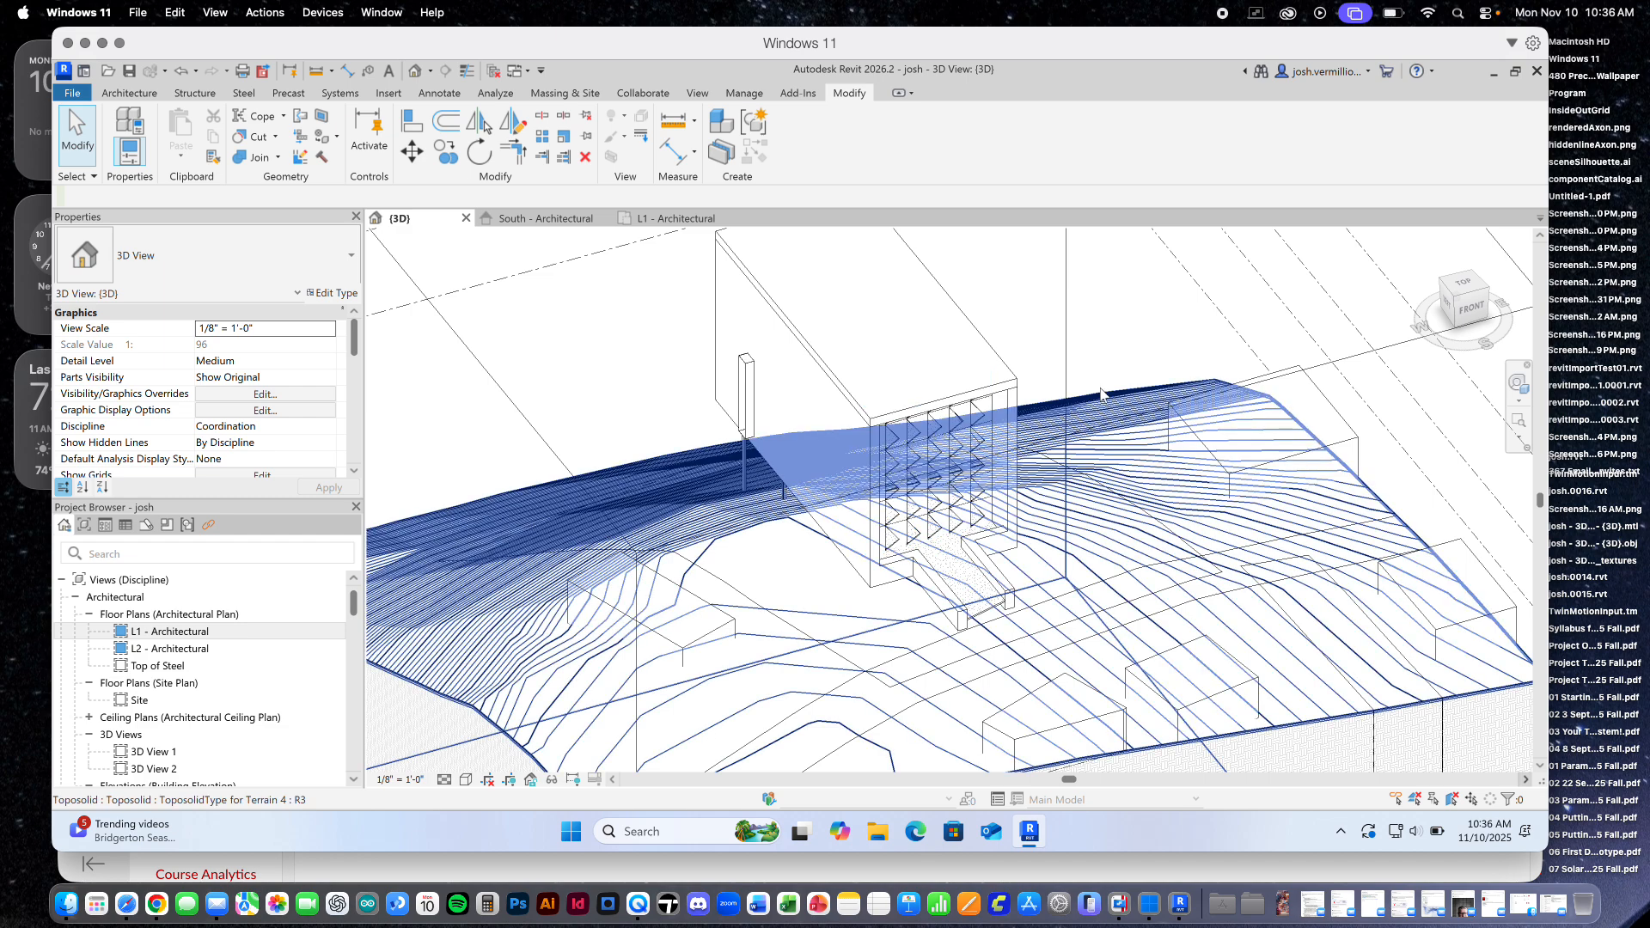
scroll(1050, 402, "down", 5)
scroll(1051, 425, "up", 1)
scroll(1044, 456, "up", 2)
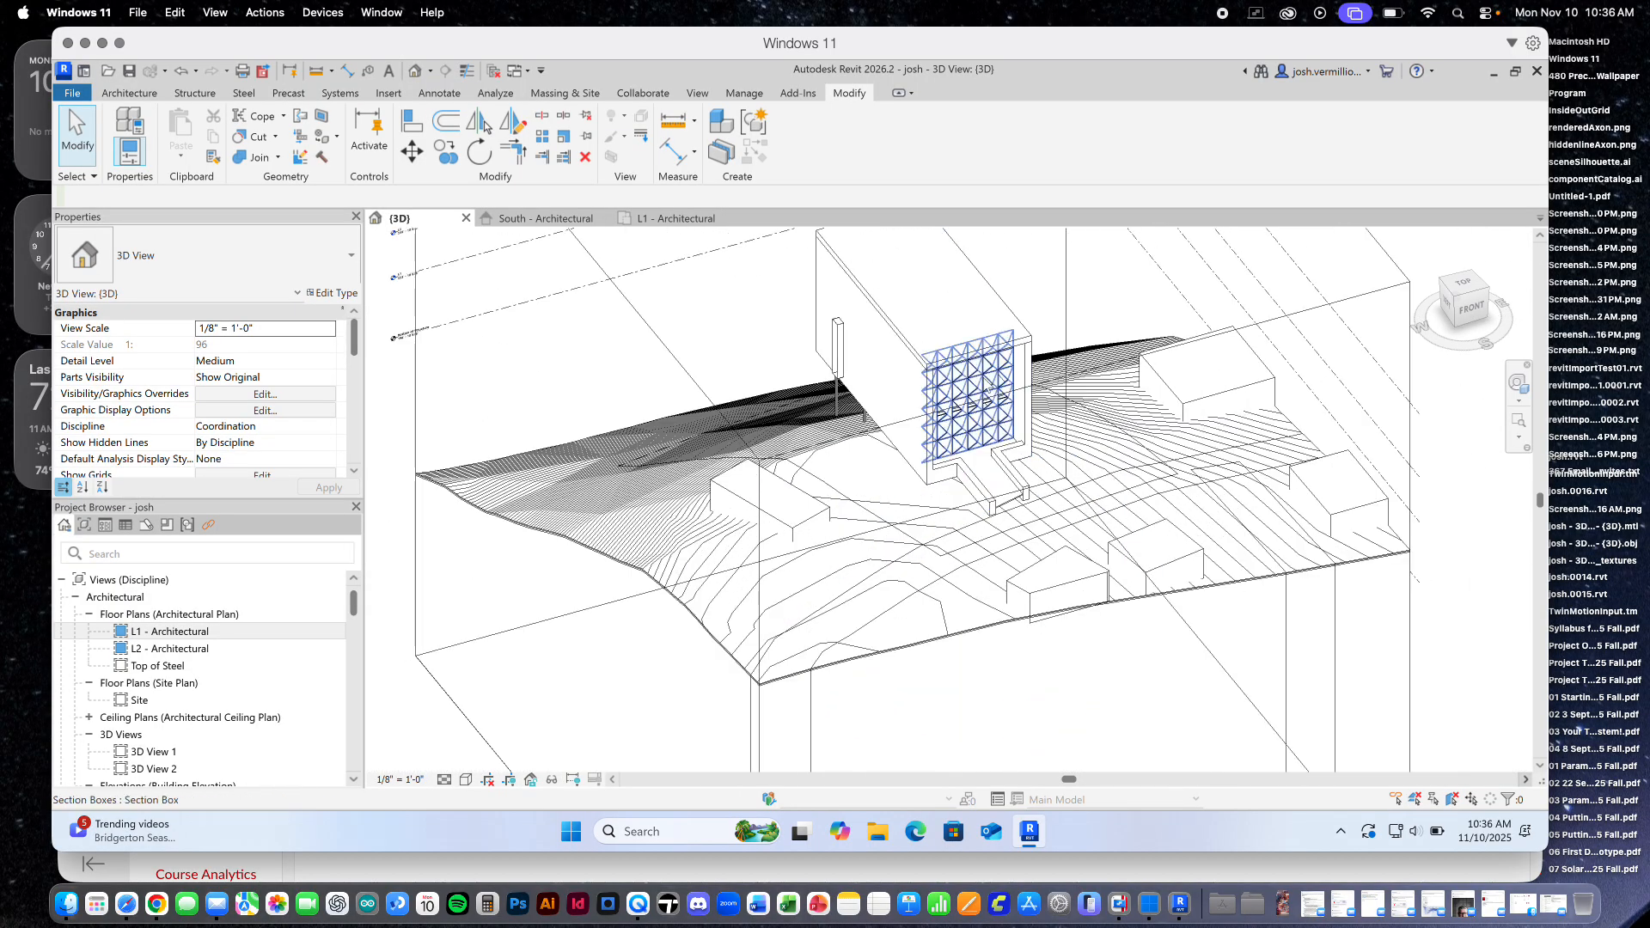
scroll(1059, 341, "down", 6)
scroll(1042, 355, "up", 5)
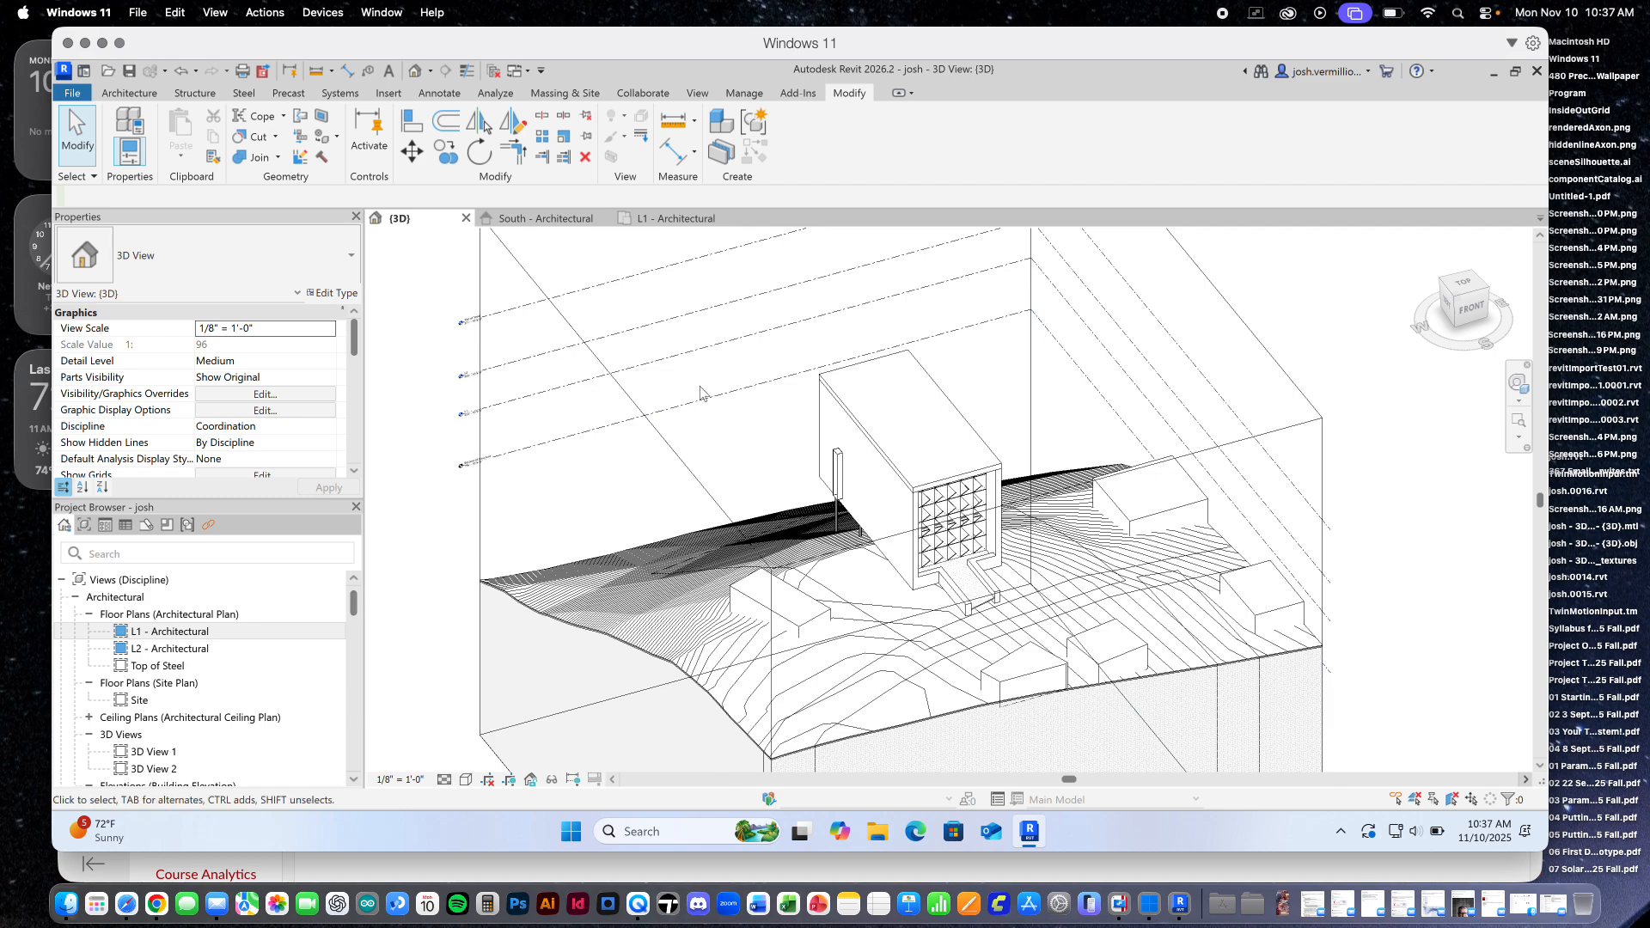
Open the L1 - Architectural floor plan and review the panel screen, walls, stairs and site contours
left_click(662, 218)
scroll(937, 499, "down", 4)
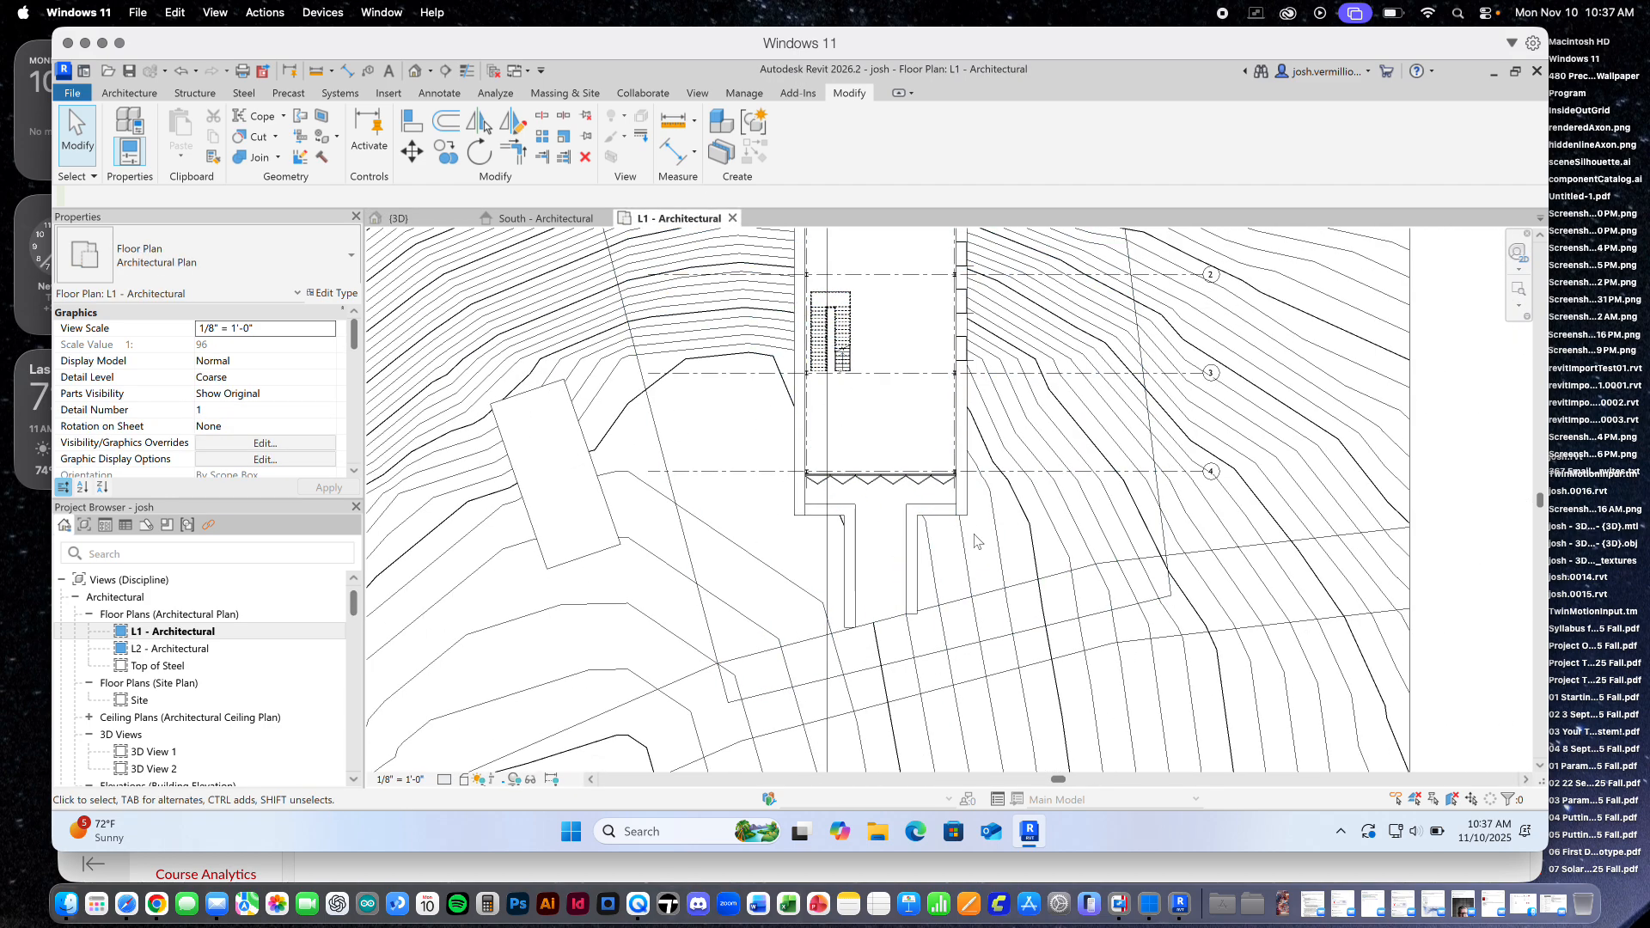
middle_click_drag(1092, 629, 978, 634)
scroll(977, 634, "down", 5)
scroll(930, 543, "up", 4)
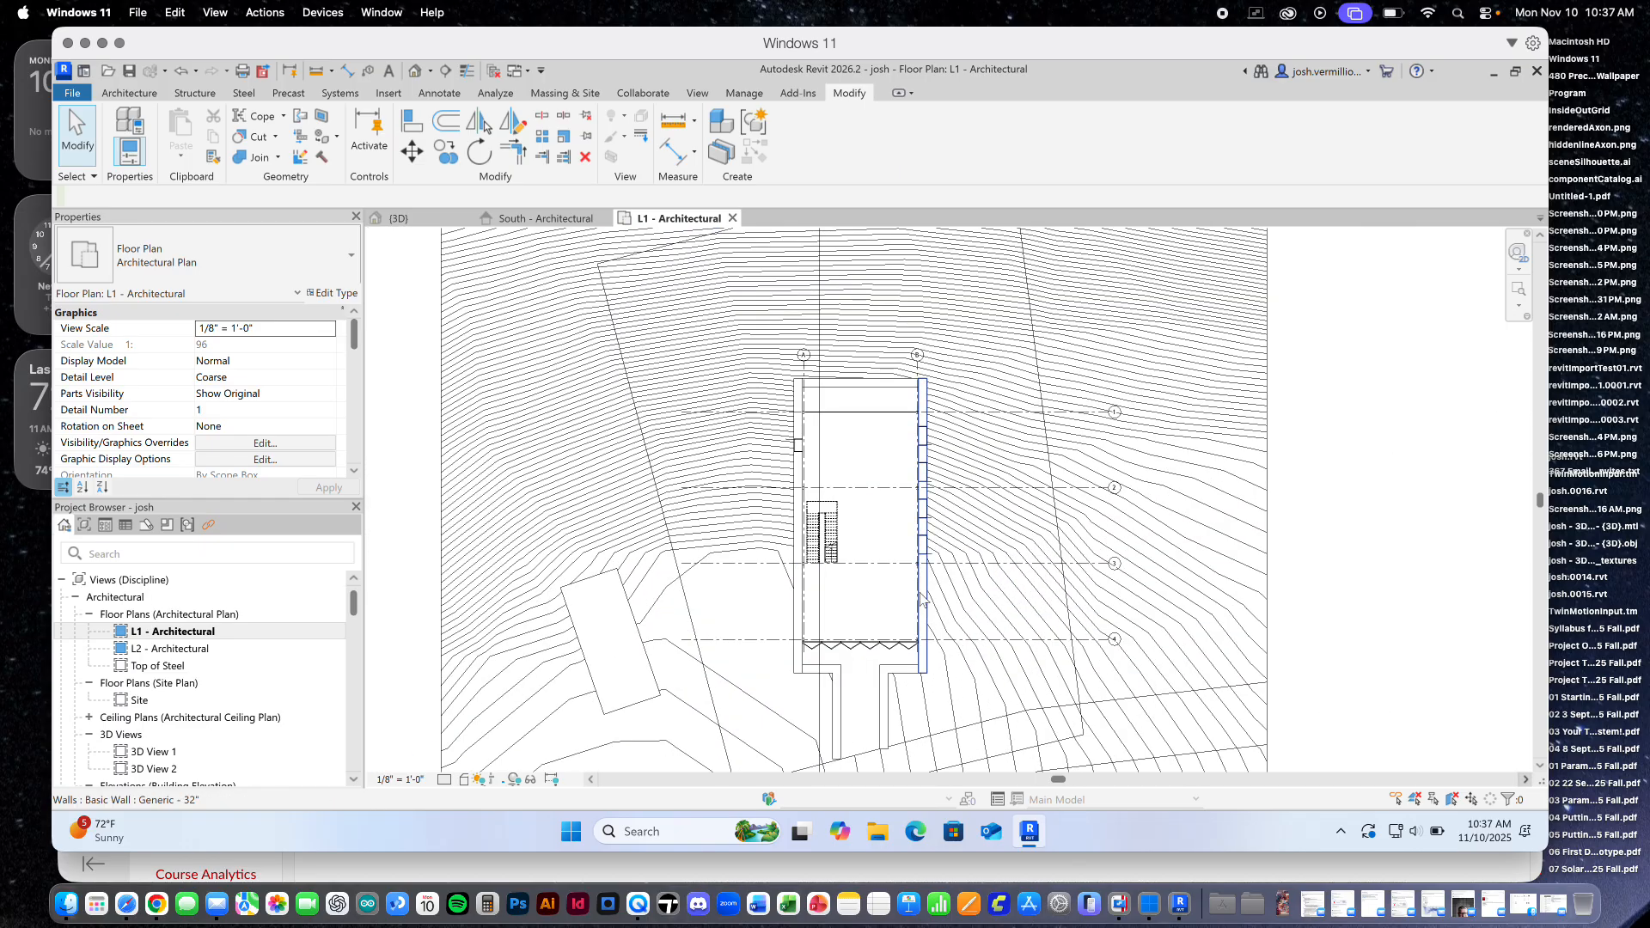
scroll(921, 599, "up", 1)
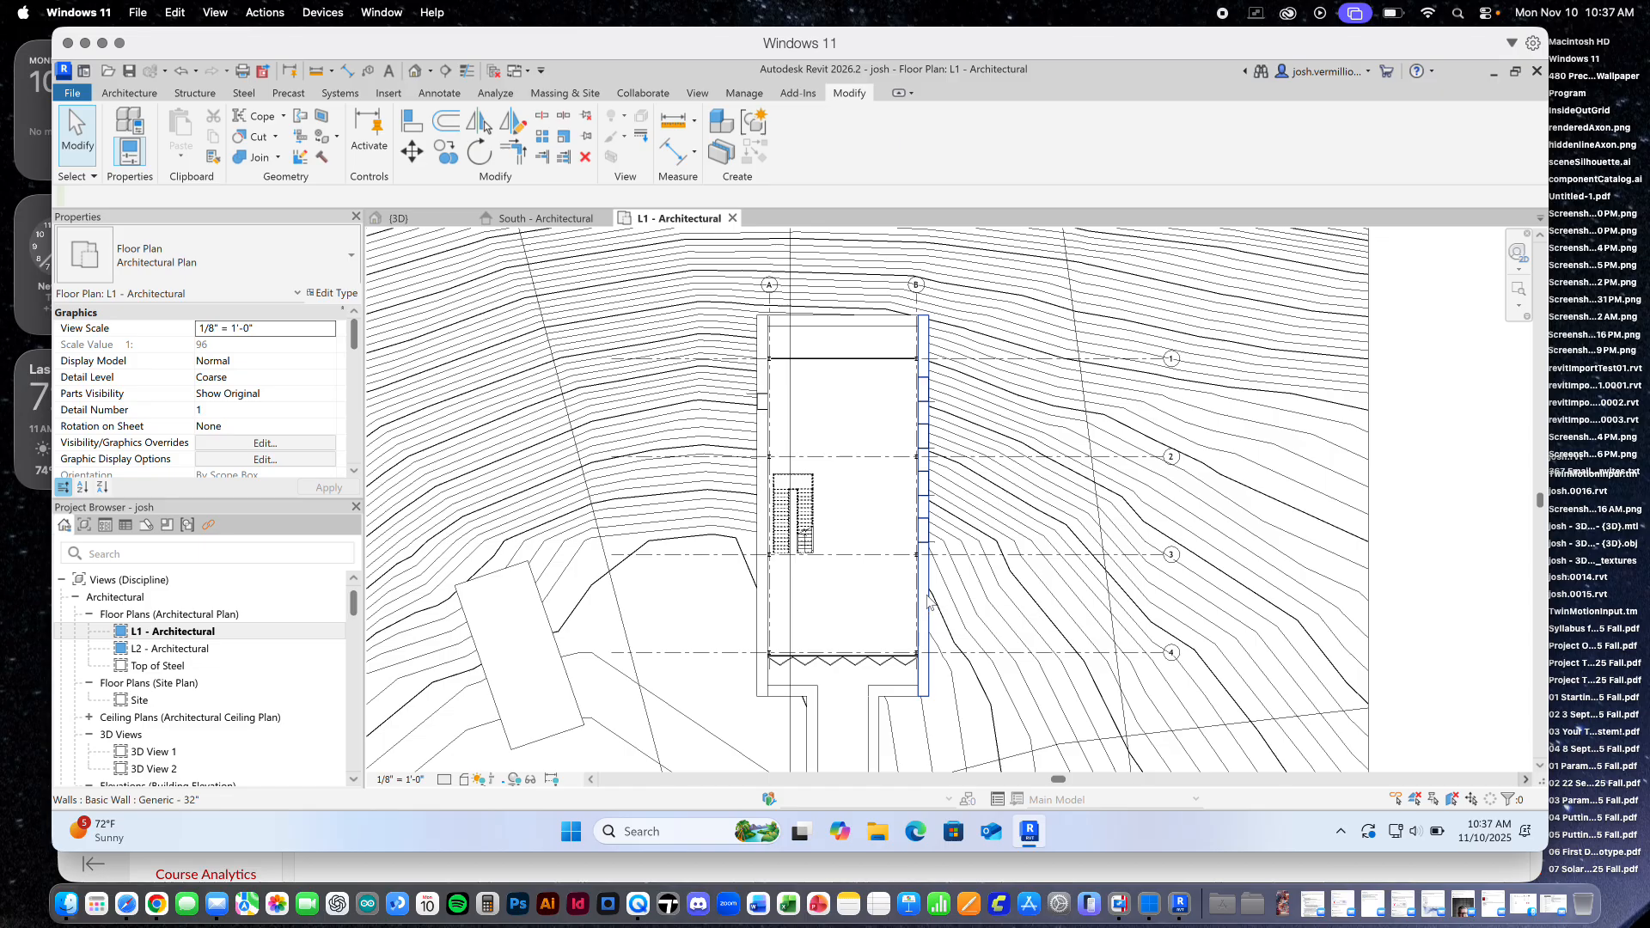
scroll(1008, 619, "down", 2)
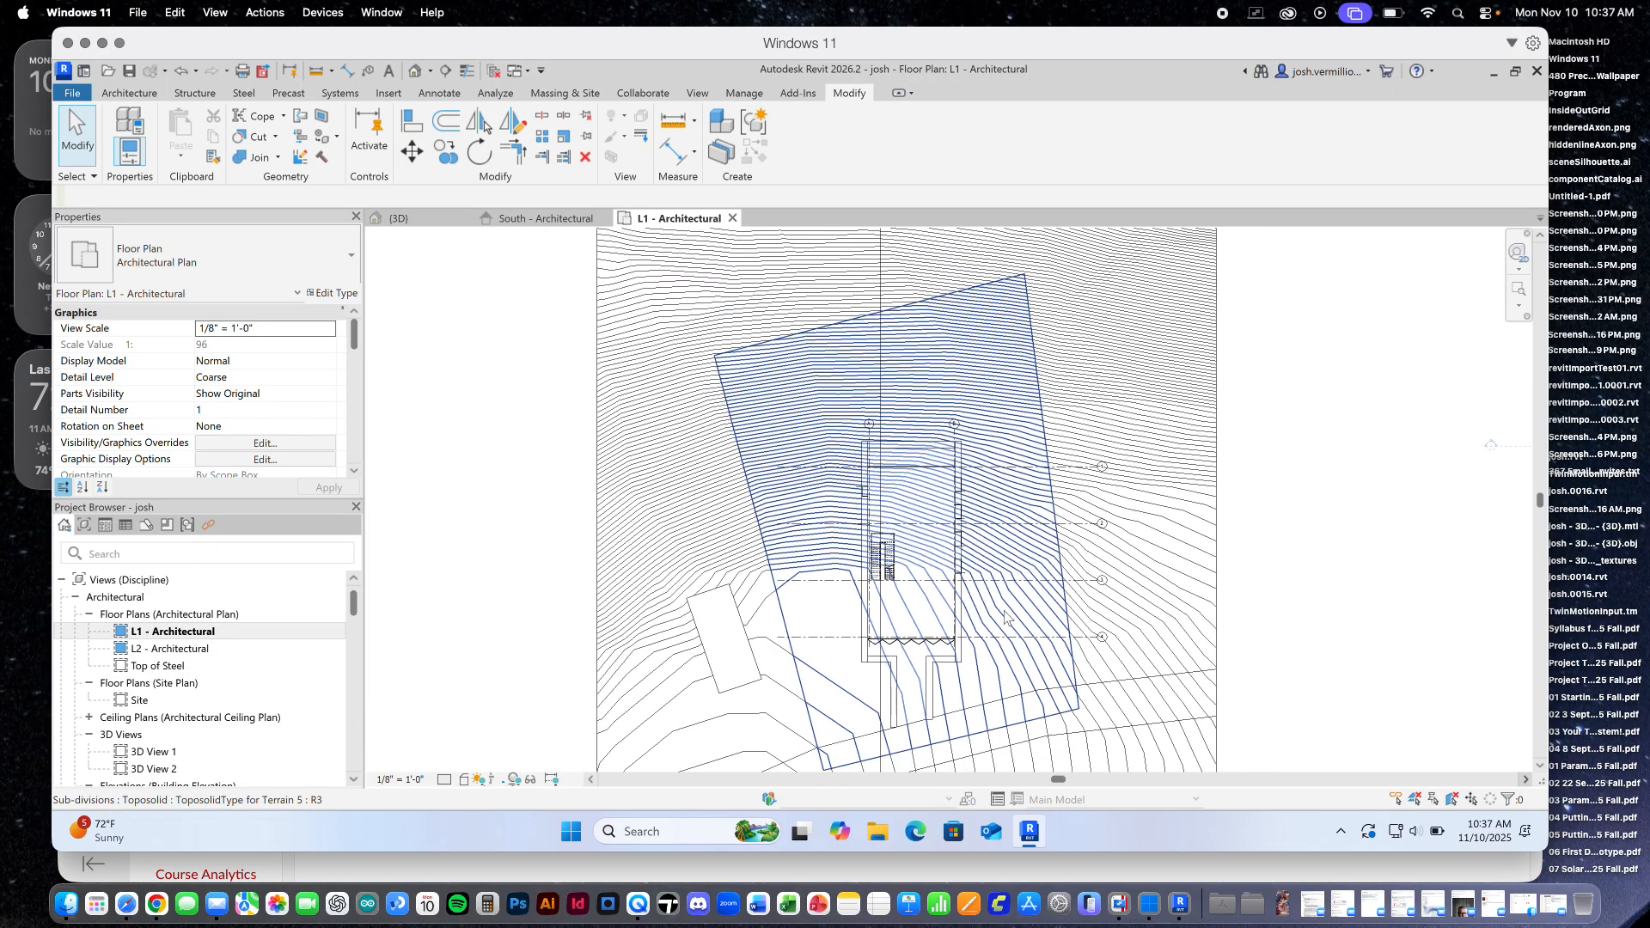
Open the L2 - Architectural floor plan and inspect the facade screen in front of the curtain wall
double_click(172, 648)
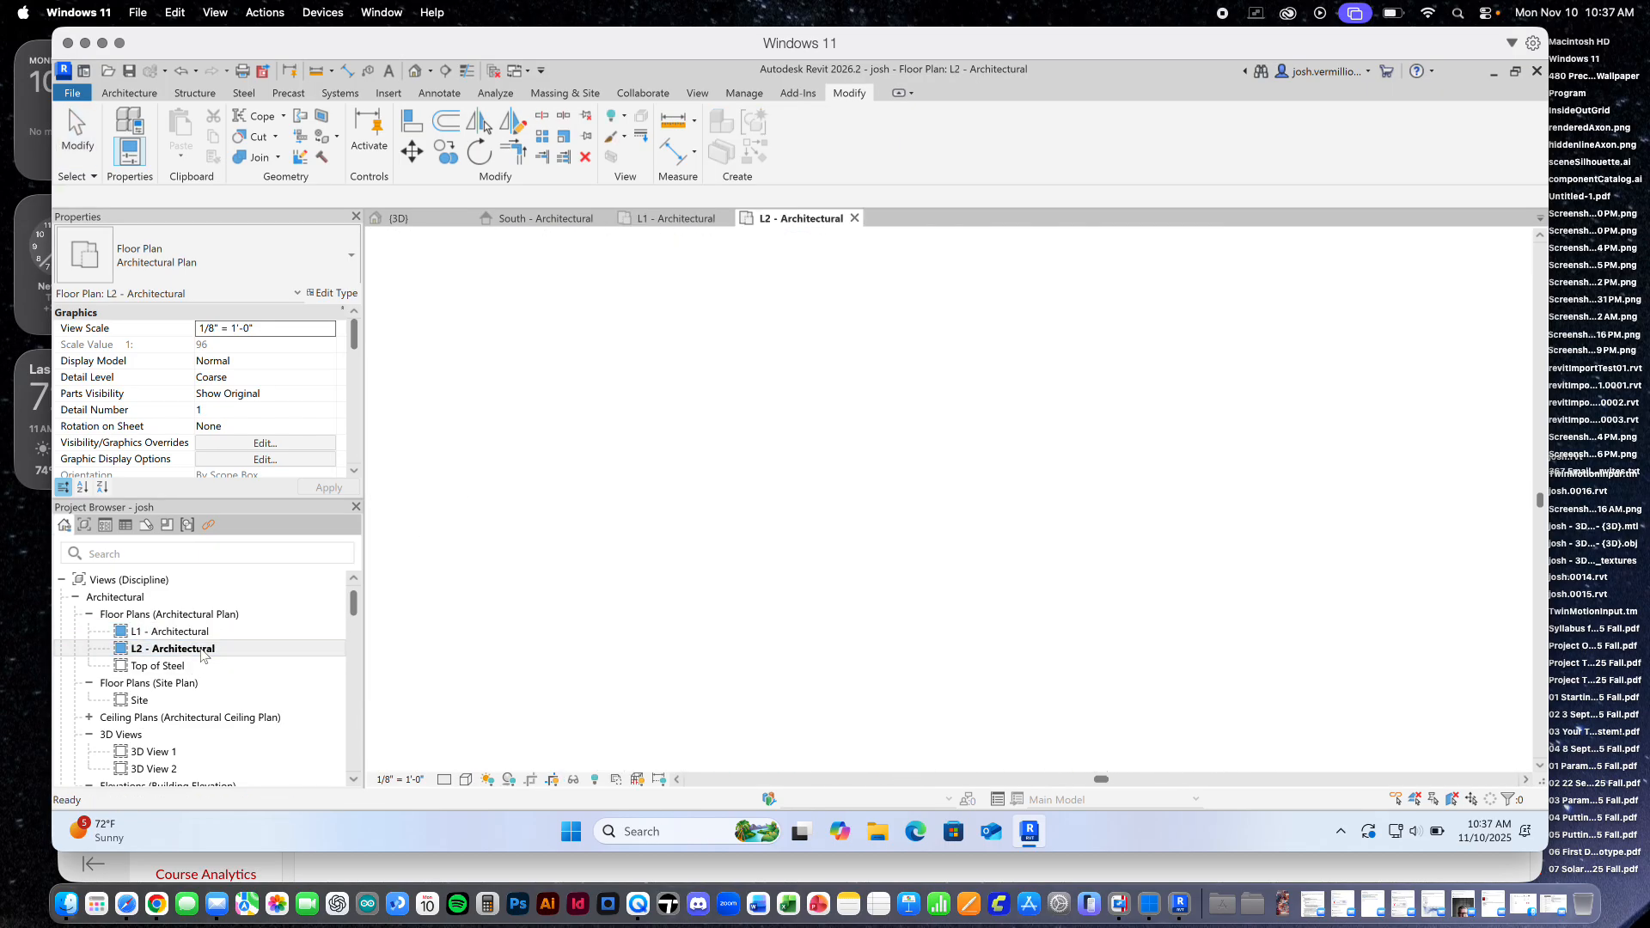
scroll(913, 636, "up", 5)
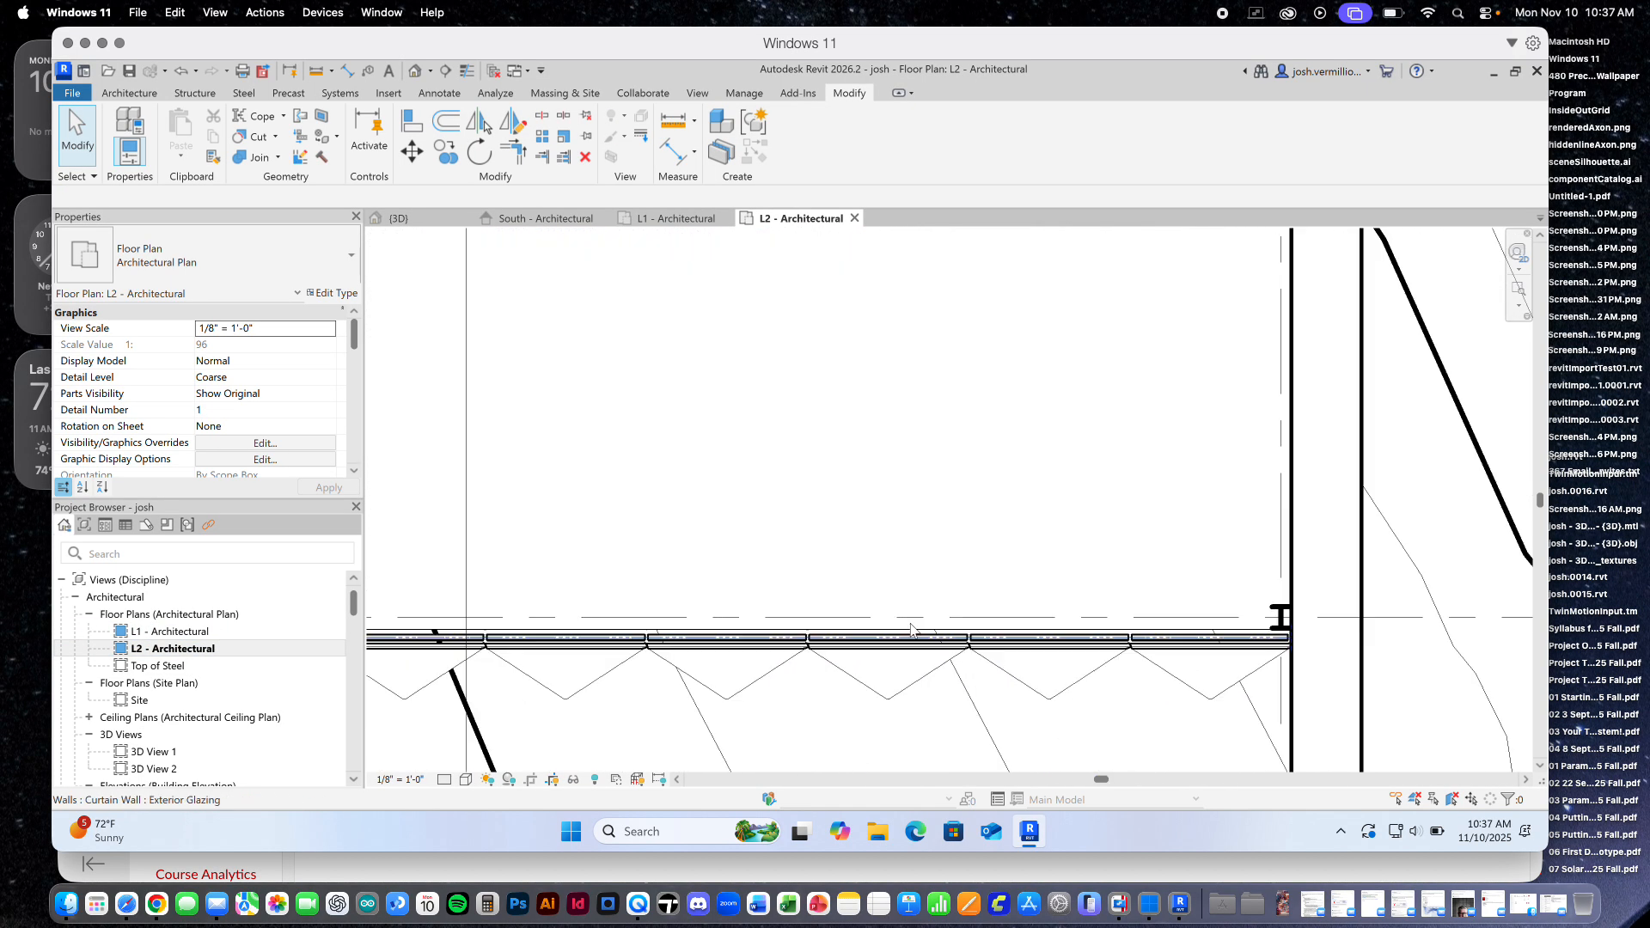
scroll(912, 628, "down", 5)
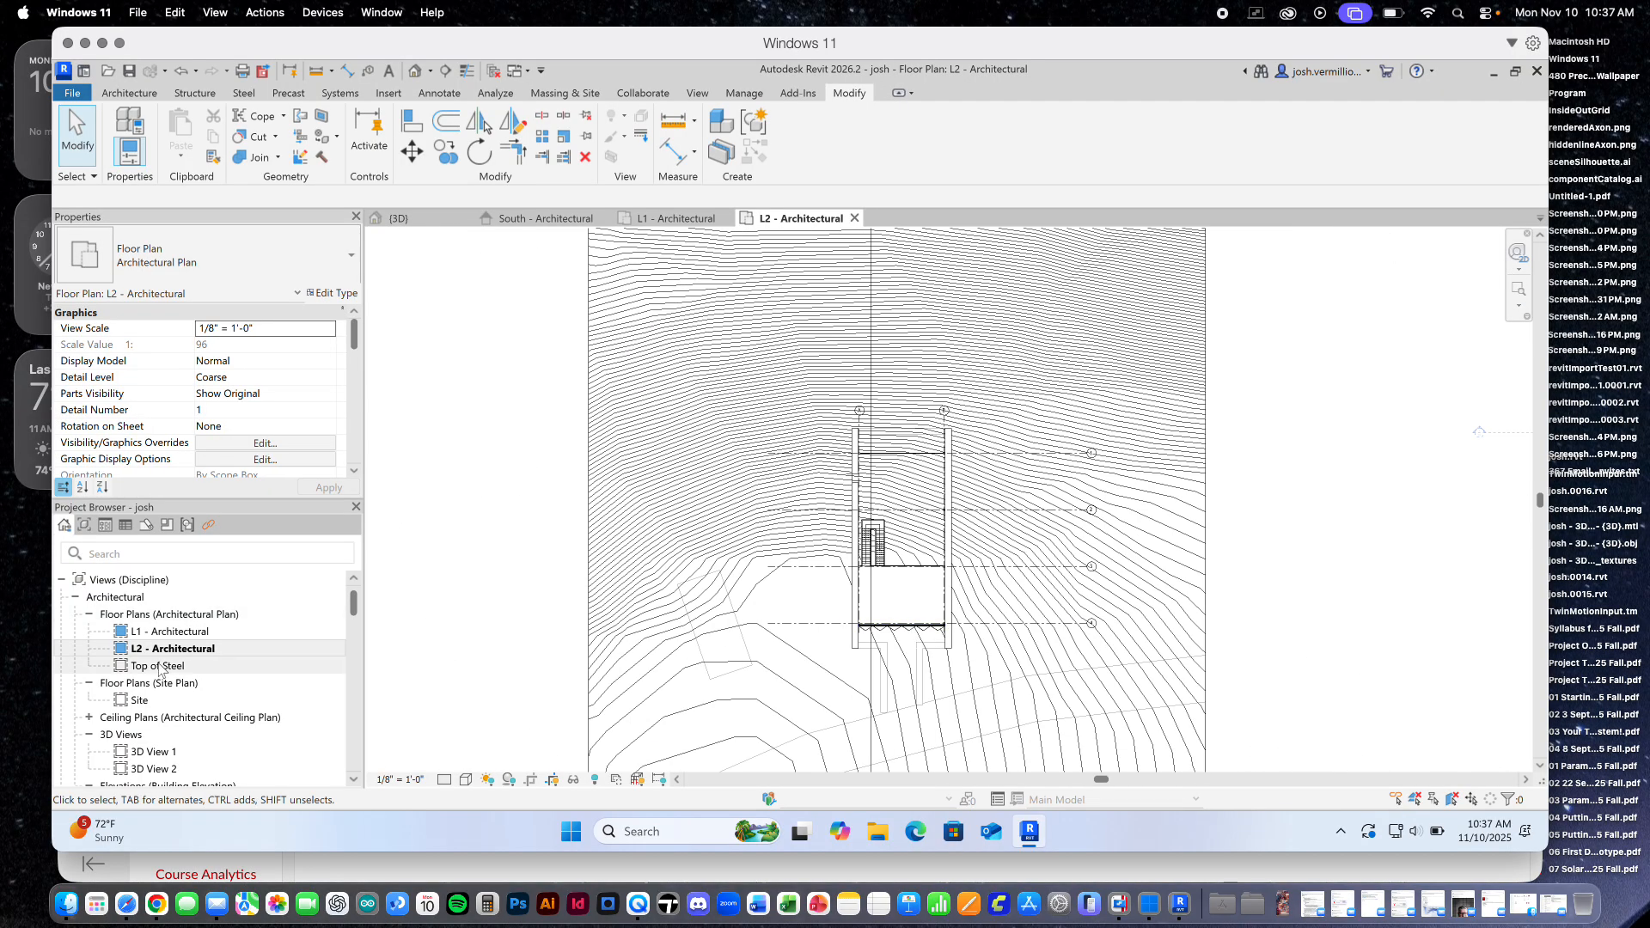
Open the Section 2 building section and review how it cuts through the building and terrain
scroll(261, 645, "down", 2)
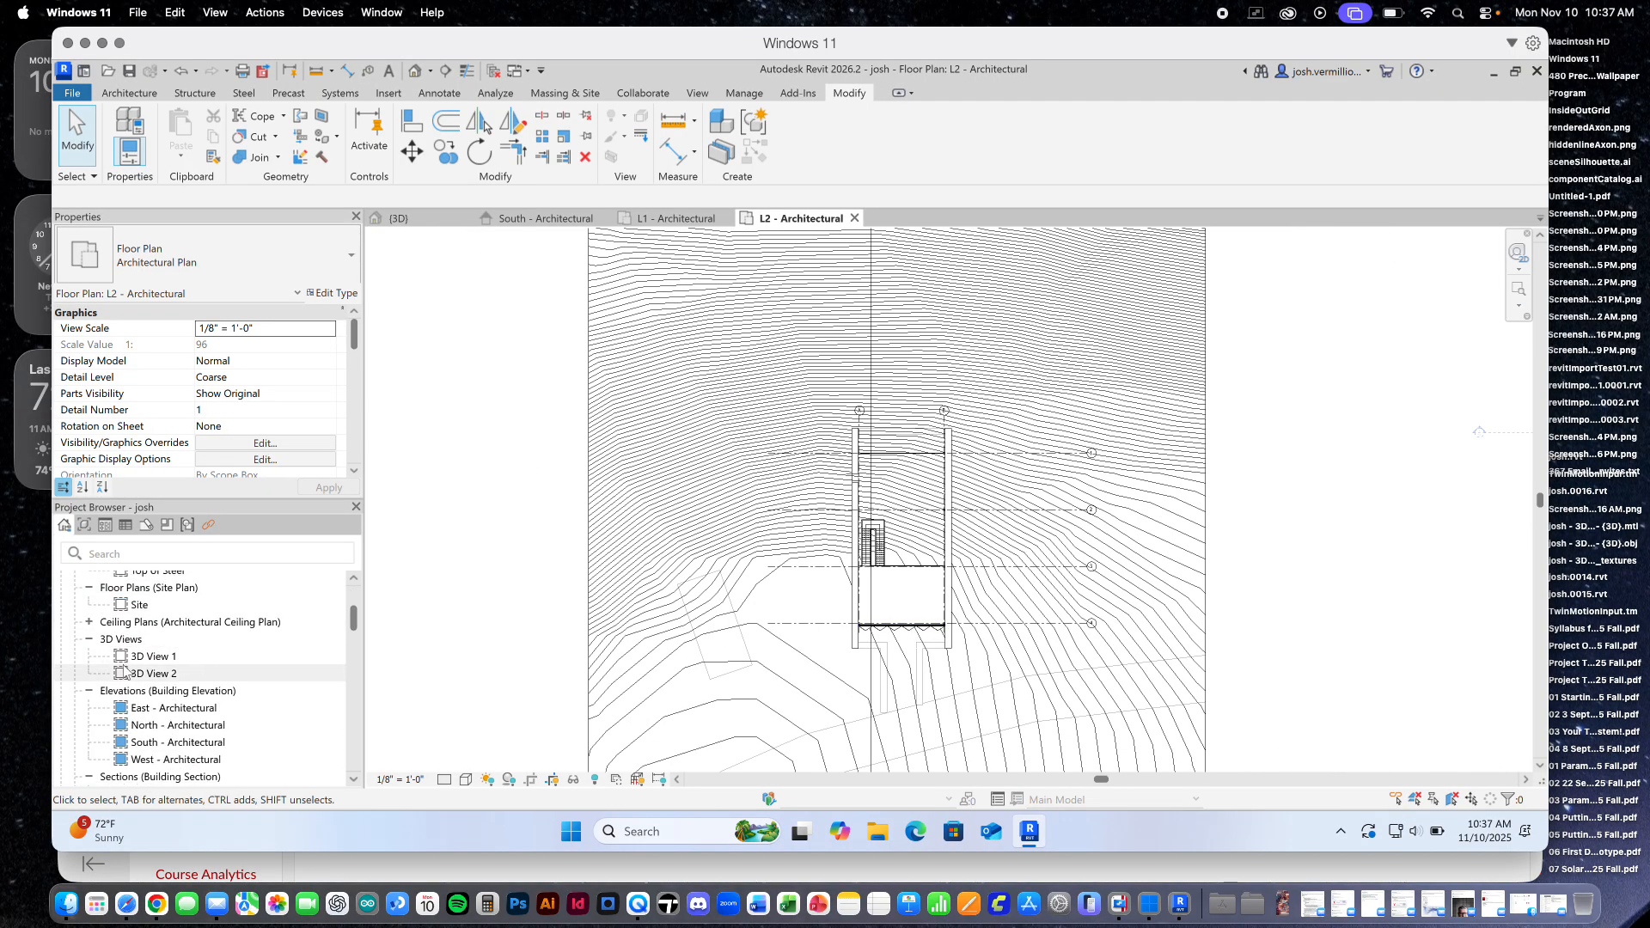
left_click_drag(354, 616, 353, 606)
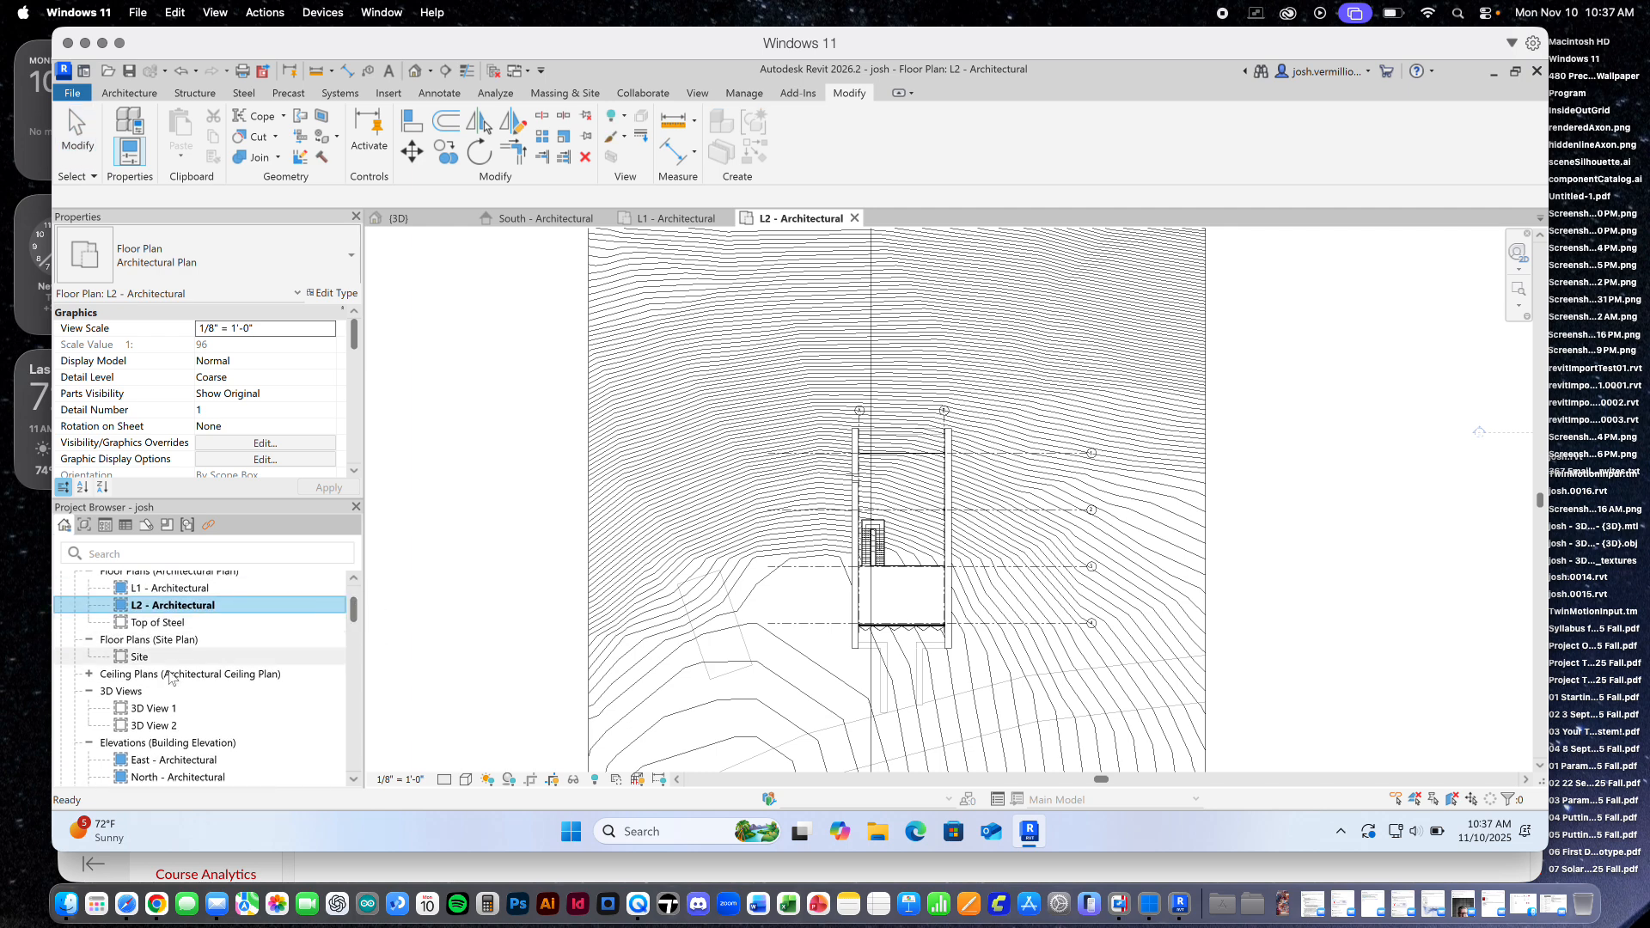
left_click(352, 626)
double_click(238, 706)
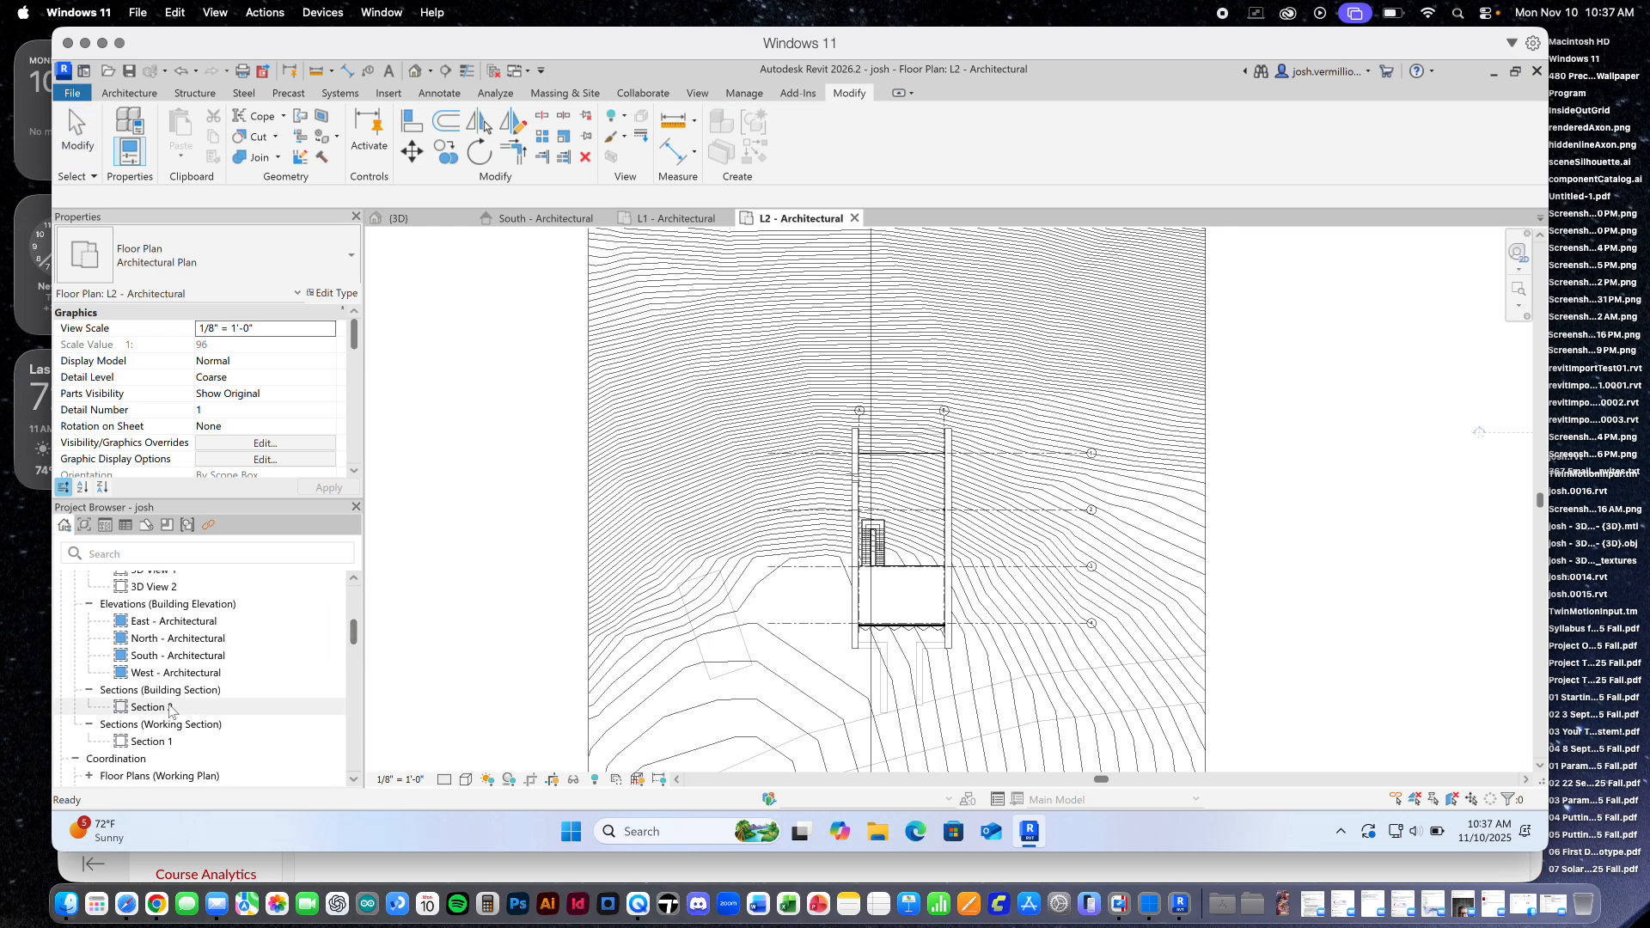
scroll(997, 495, "up", 7)
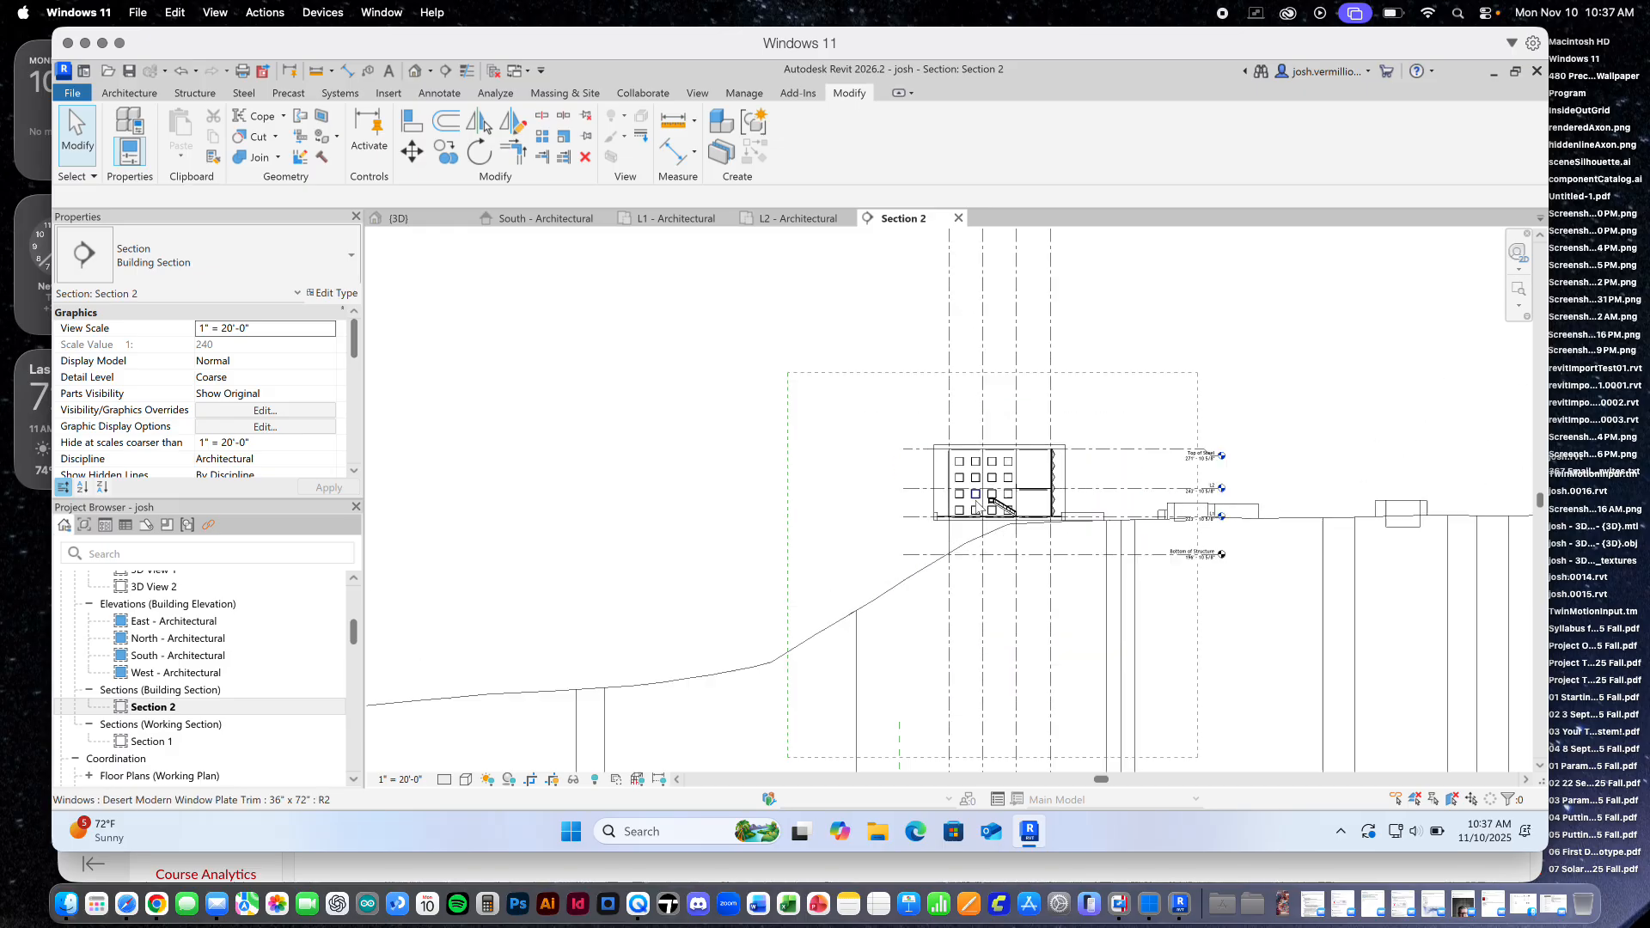
scroll(1036, 498, "down", 5)
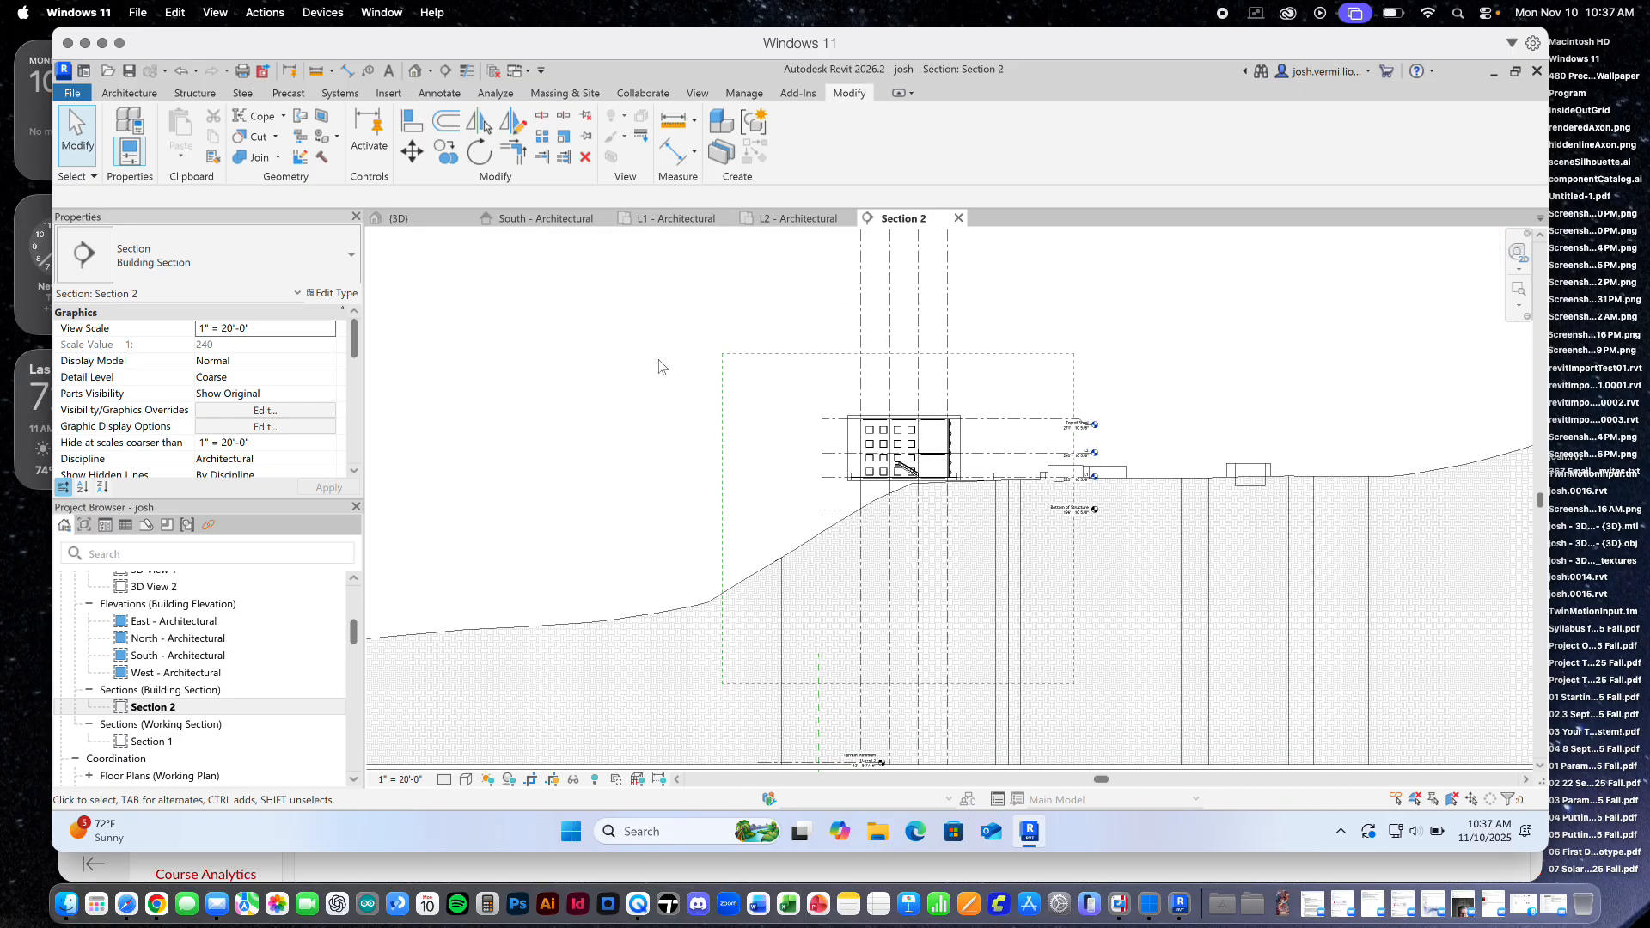
Select the Section 2 view boundary and shift its section line slightly east in the L1 - Architectural plan
scroll(634, 383, "down", 3)
left_click(869, 341)
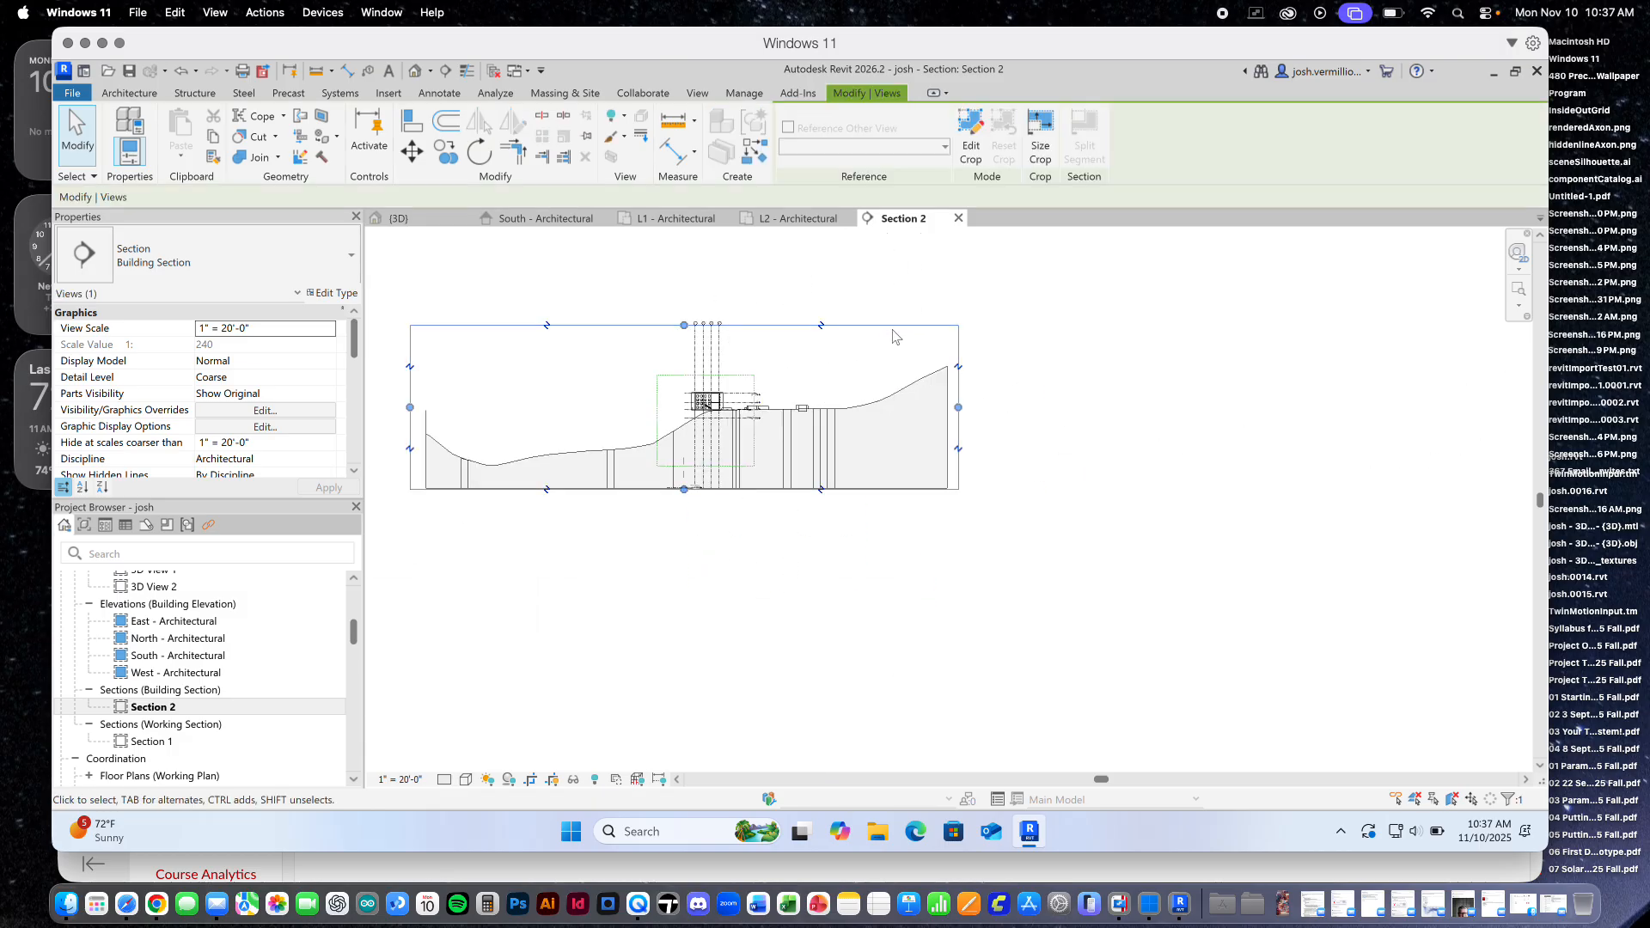
left_click_drag(354, 629, 354, 604)
double_click(181, 621)
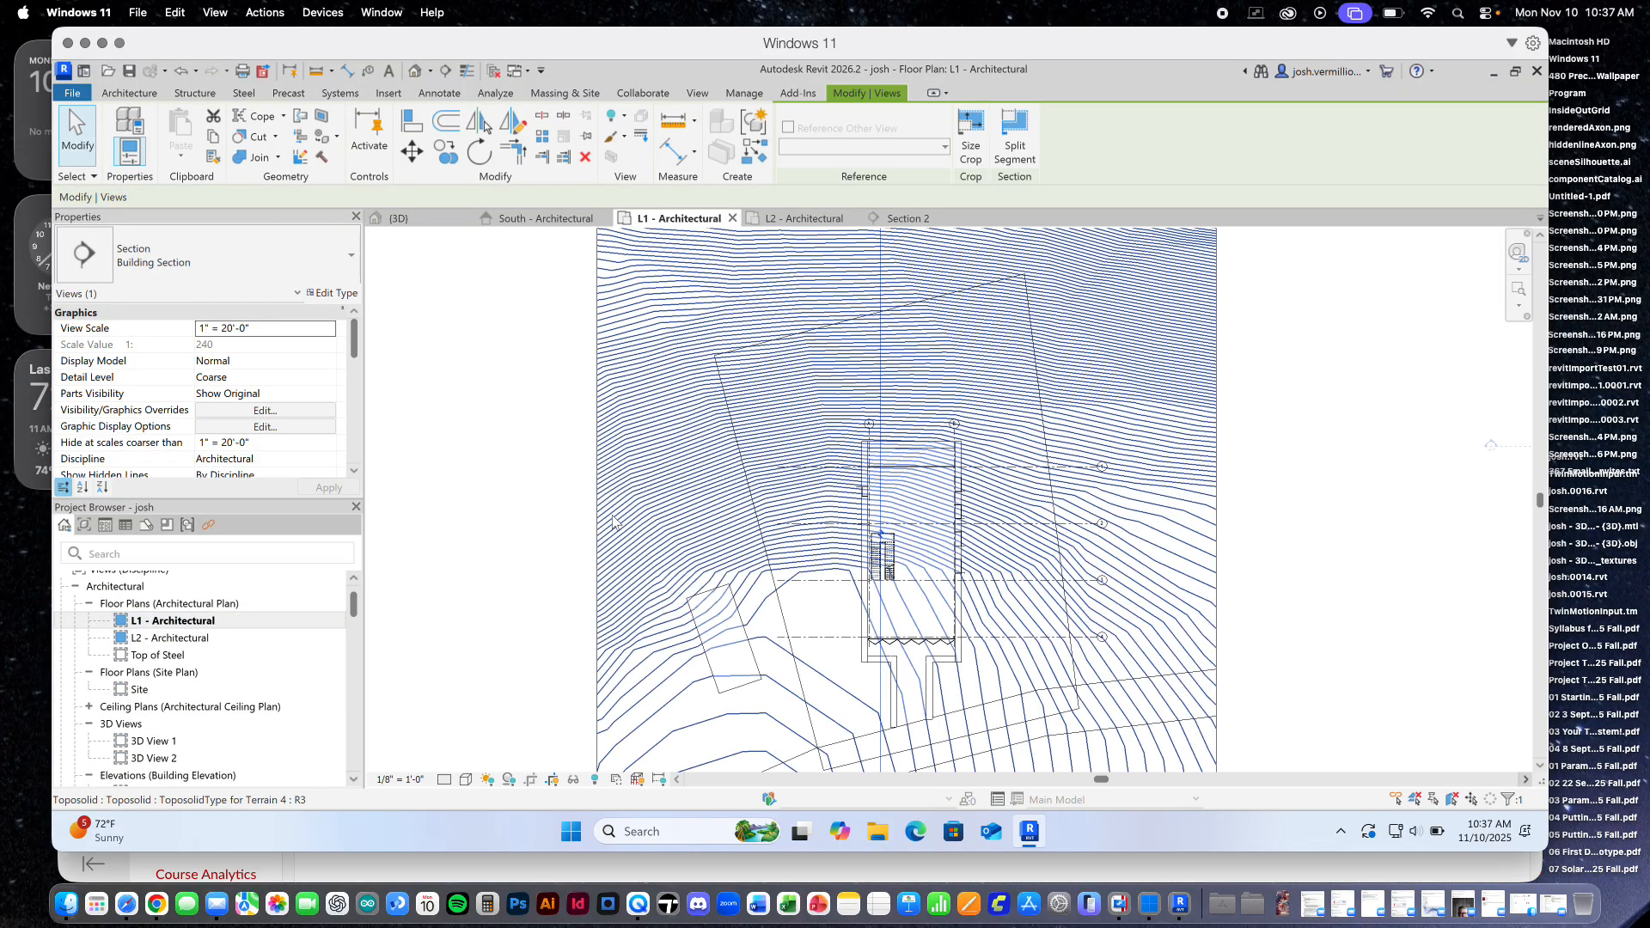
scroll(851, 503, "down", 5)
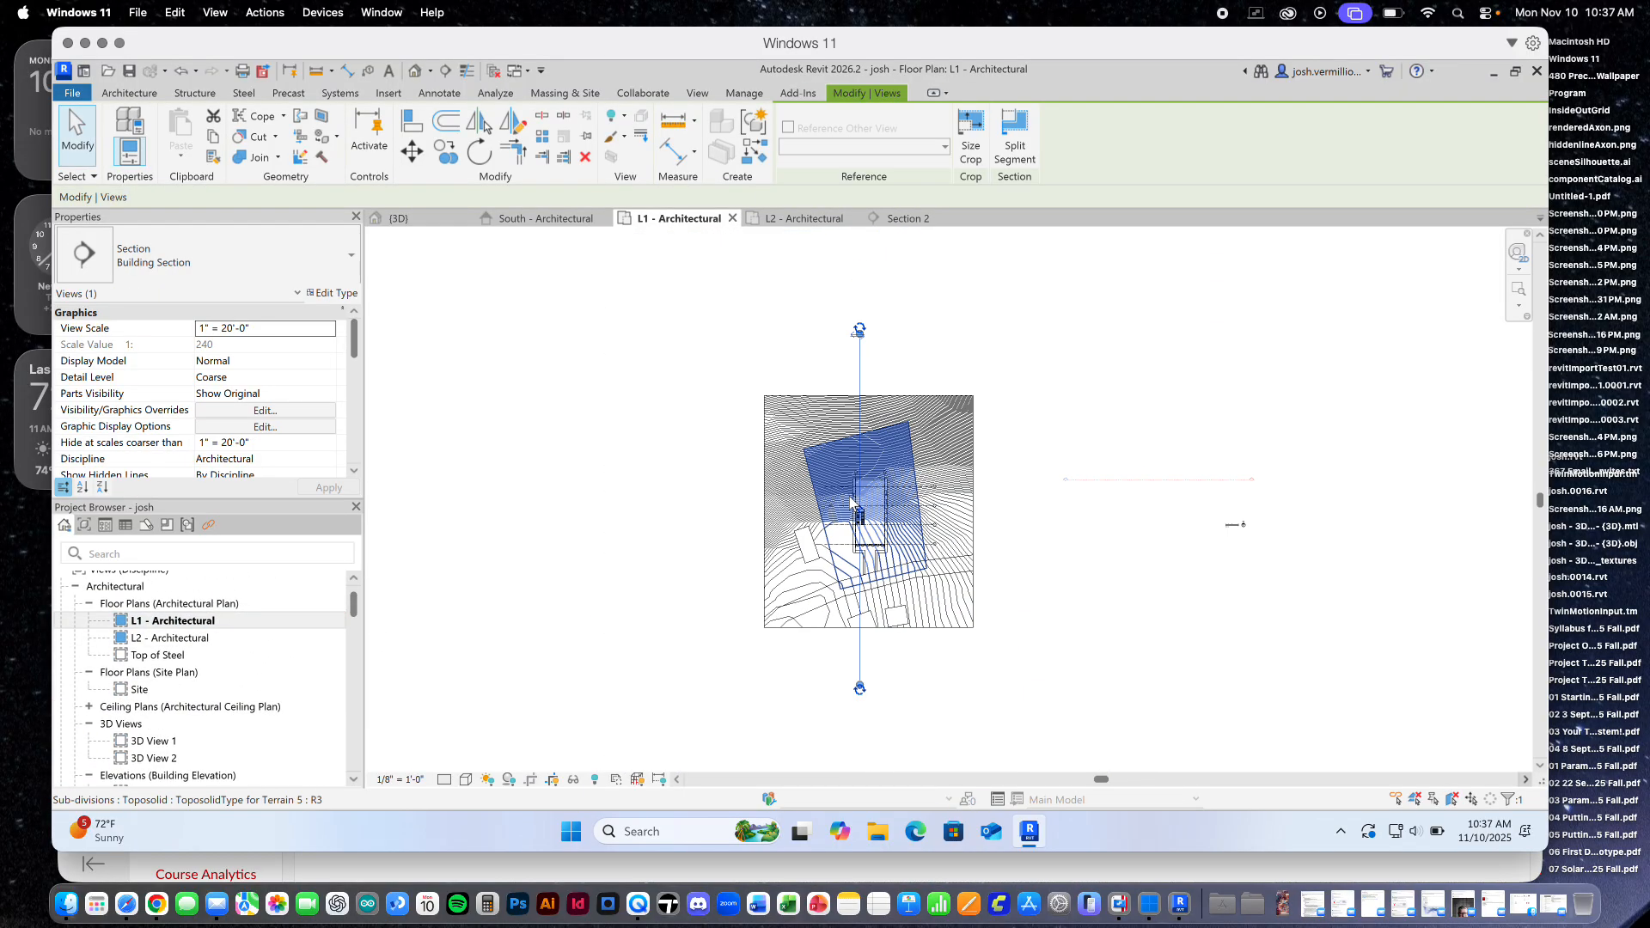
left_click_drag(851, 503, 863, 359)
left_click(905, 361)
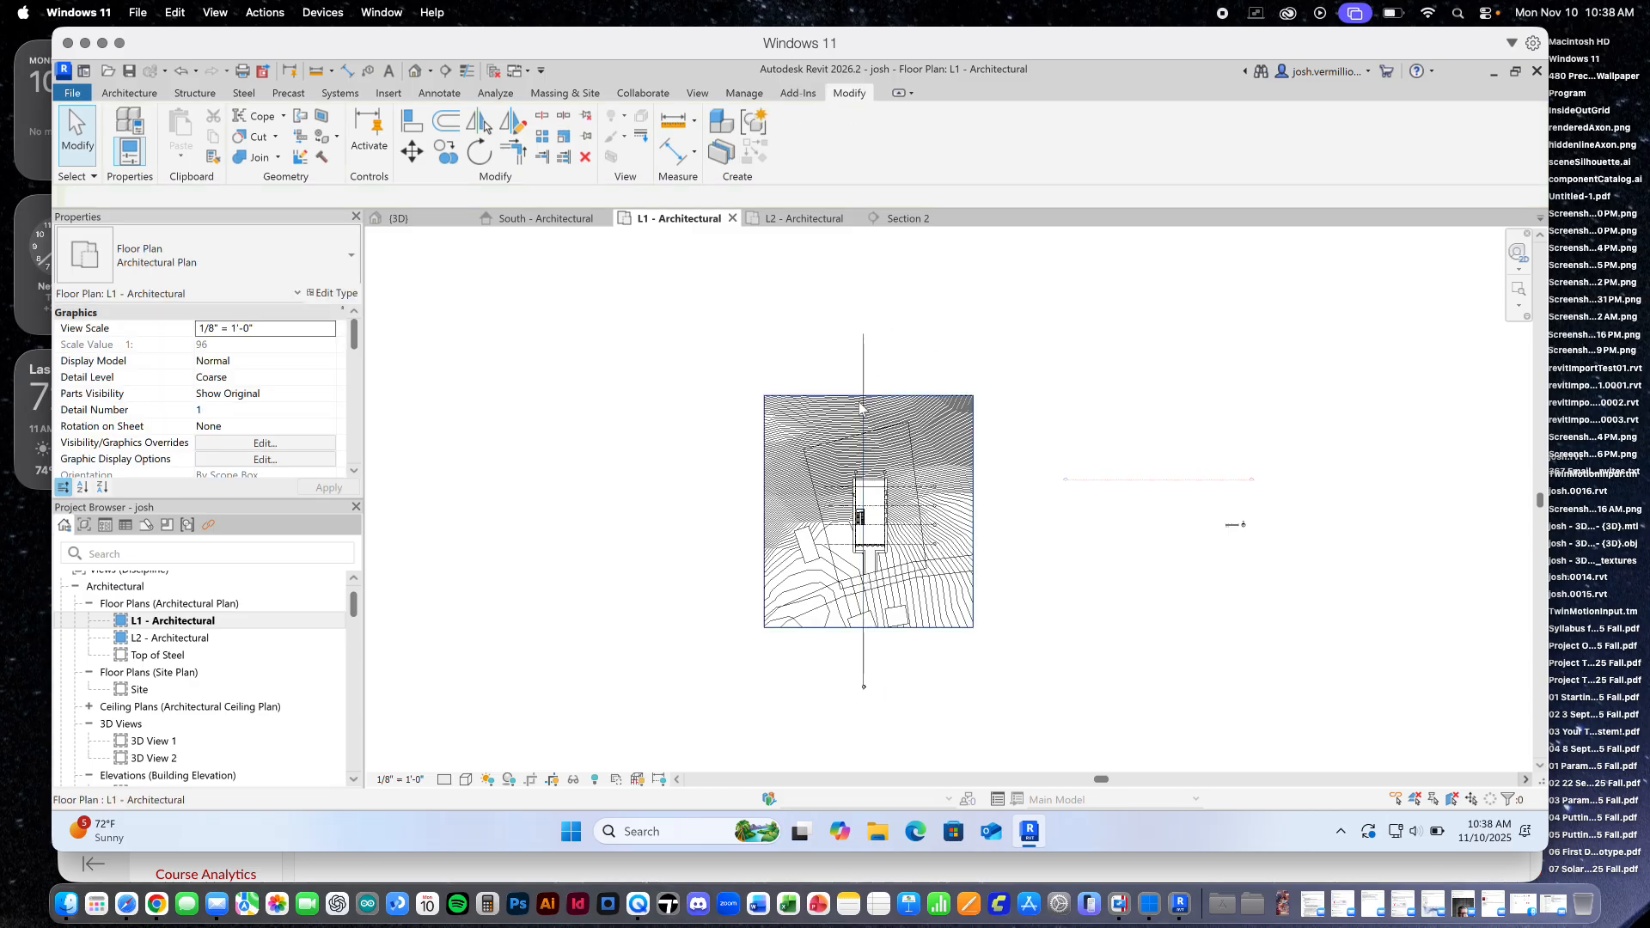
Open the South - Architectural elevation and turn off its Crop View and Crop Region Visible settings
scroll(864, 511, "up", 2)
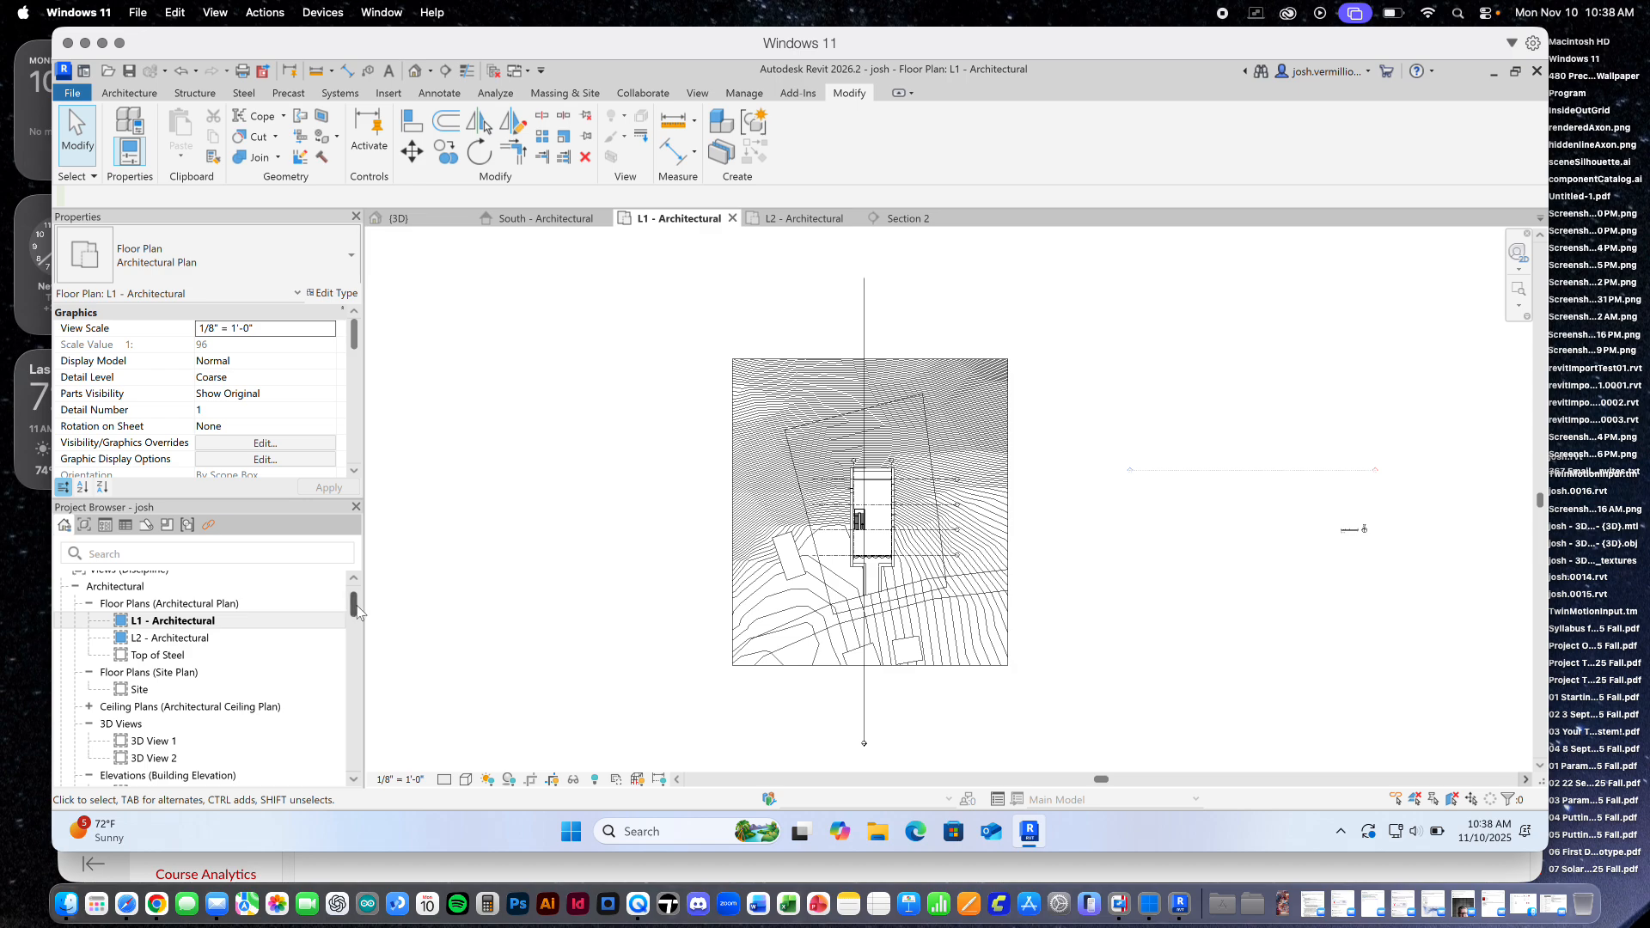
left_click_drag(356, 609, 353, 636)
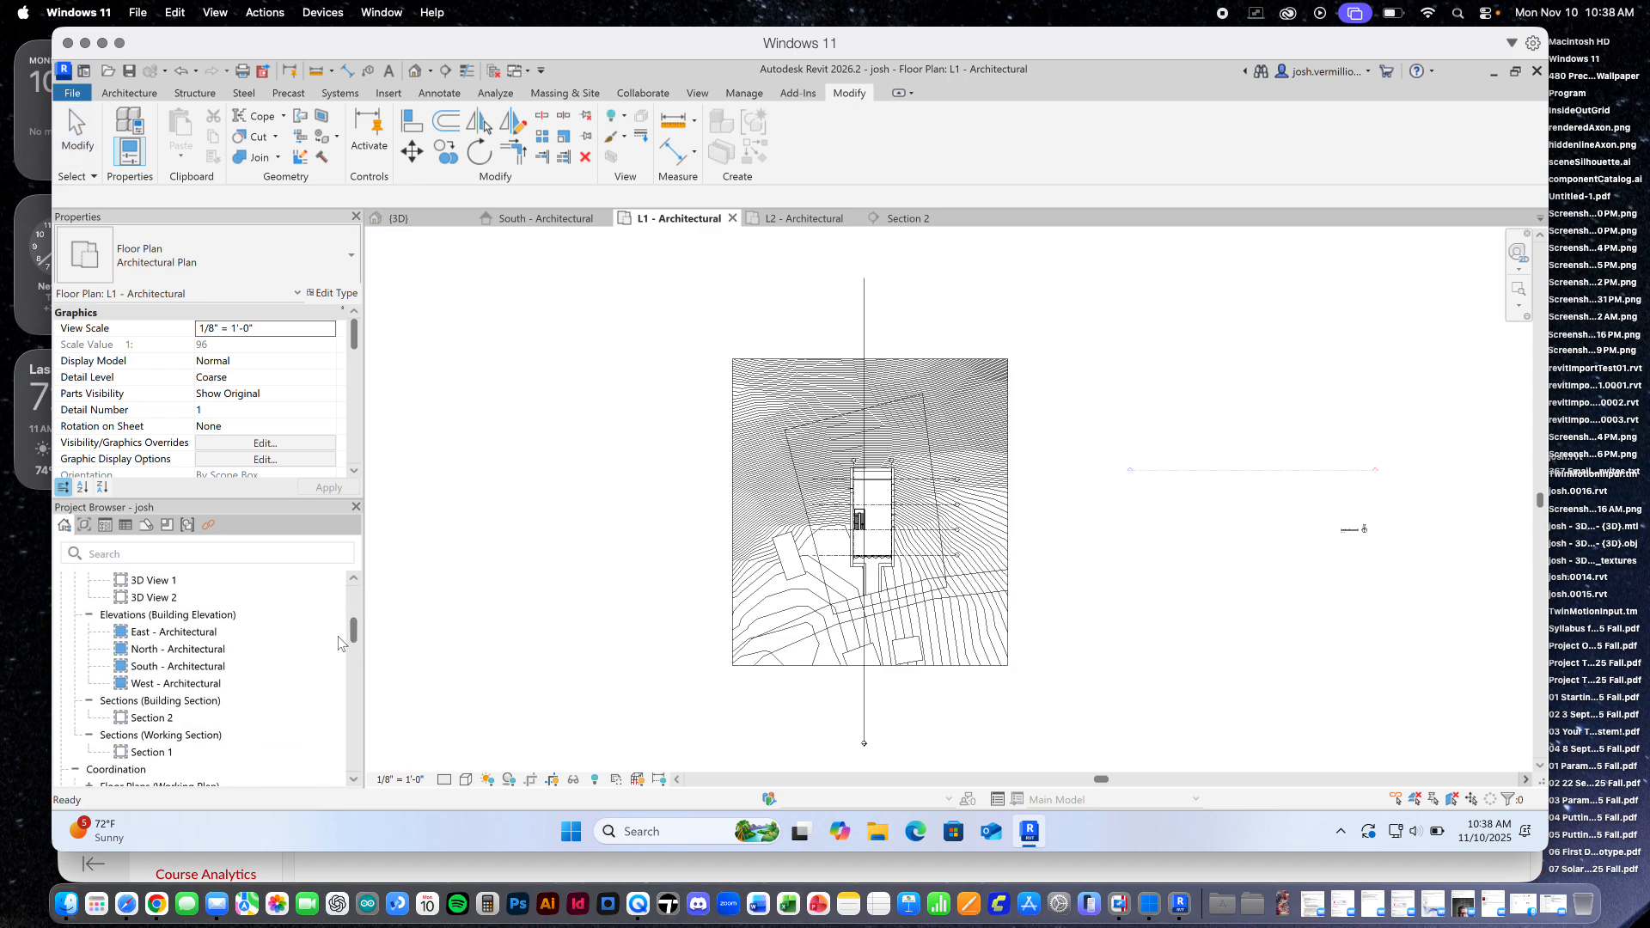
double_click(190, 668)
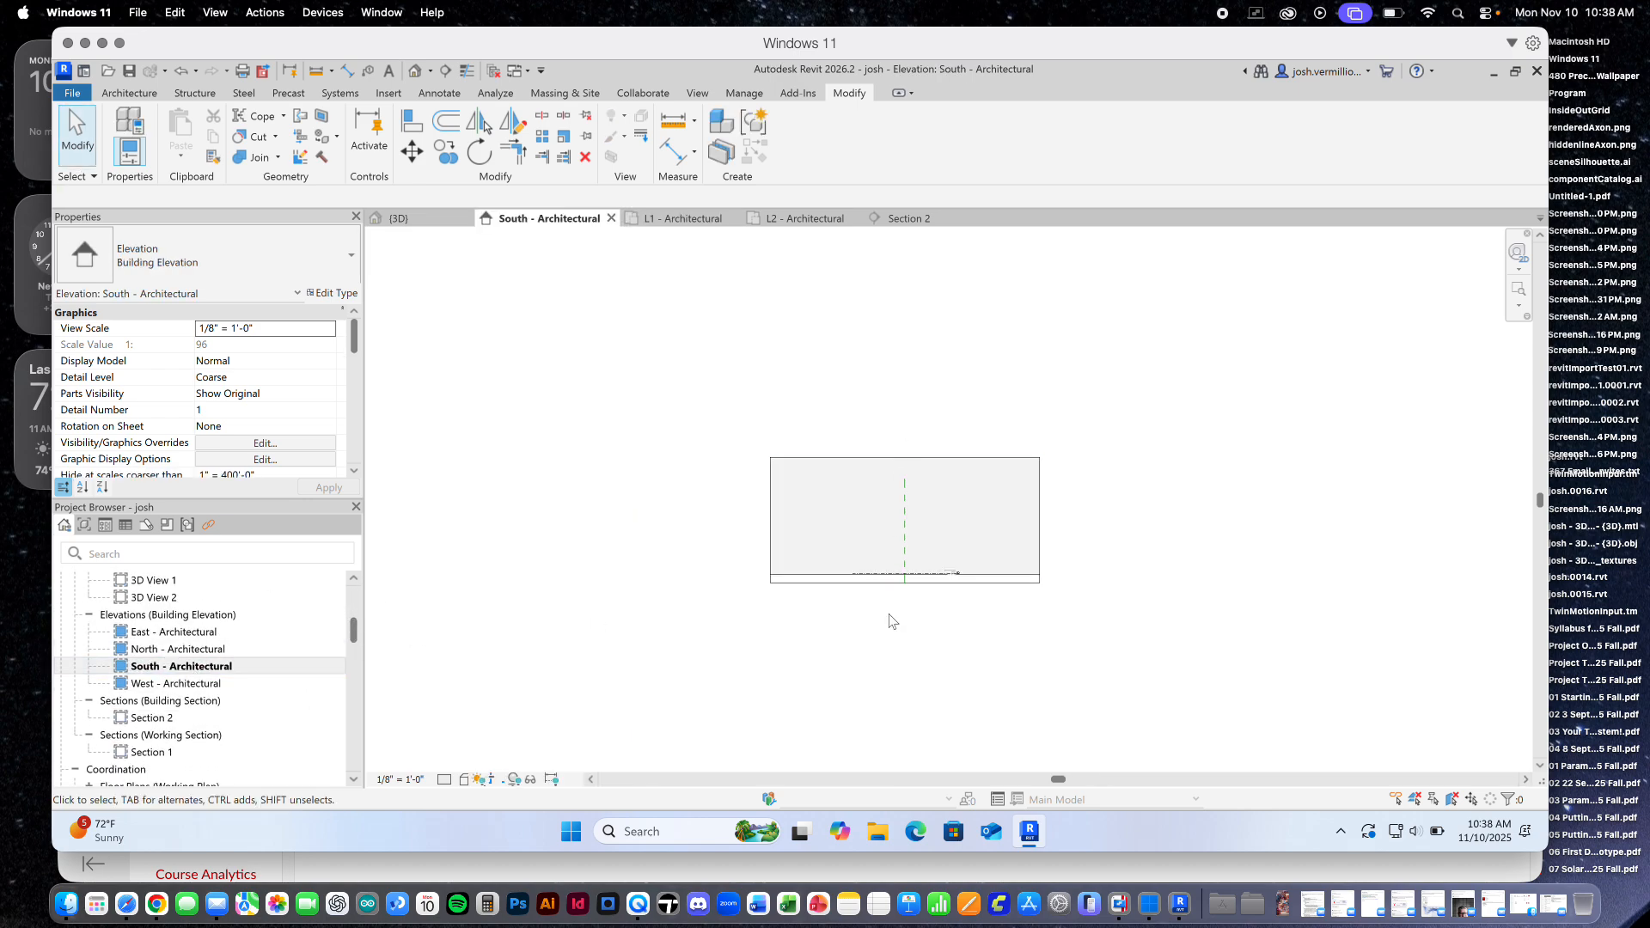
scroll(911, 606, "up", 5)
scroll(995, 559, "down", 4)
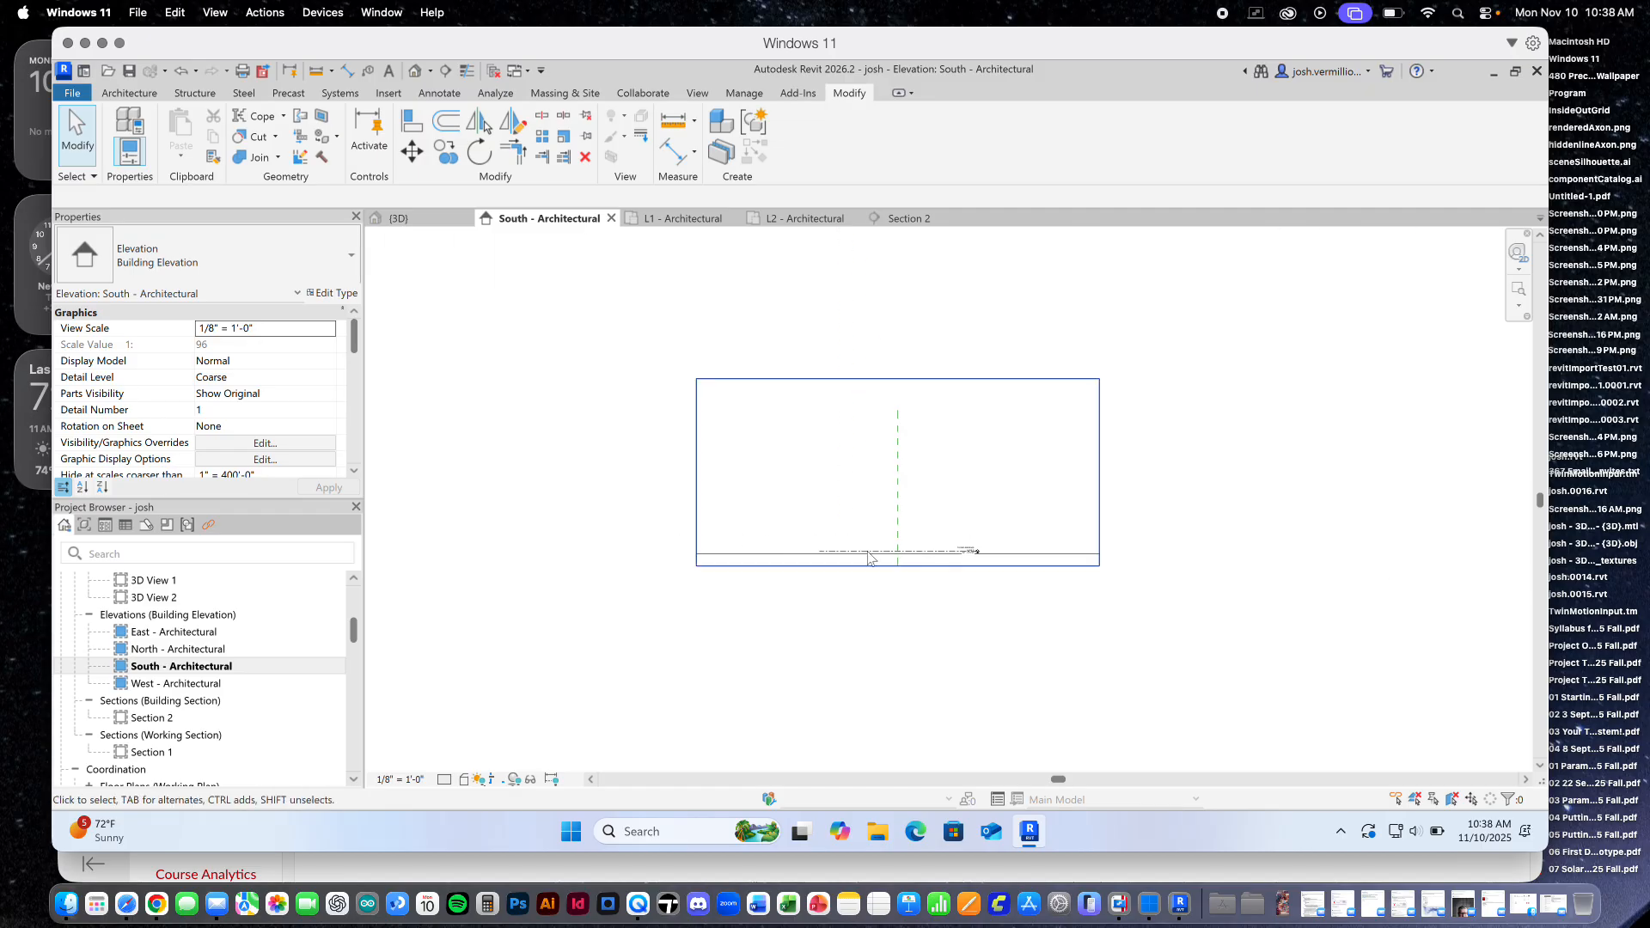
left_click(609, 379)
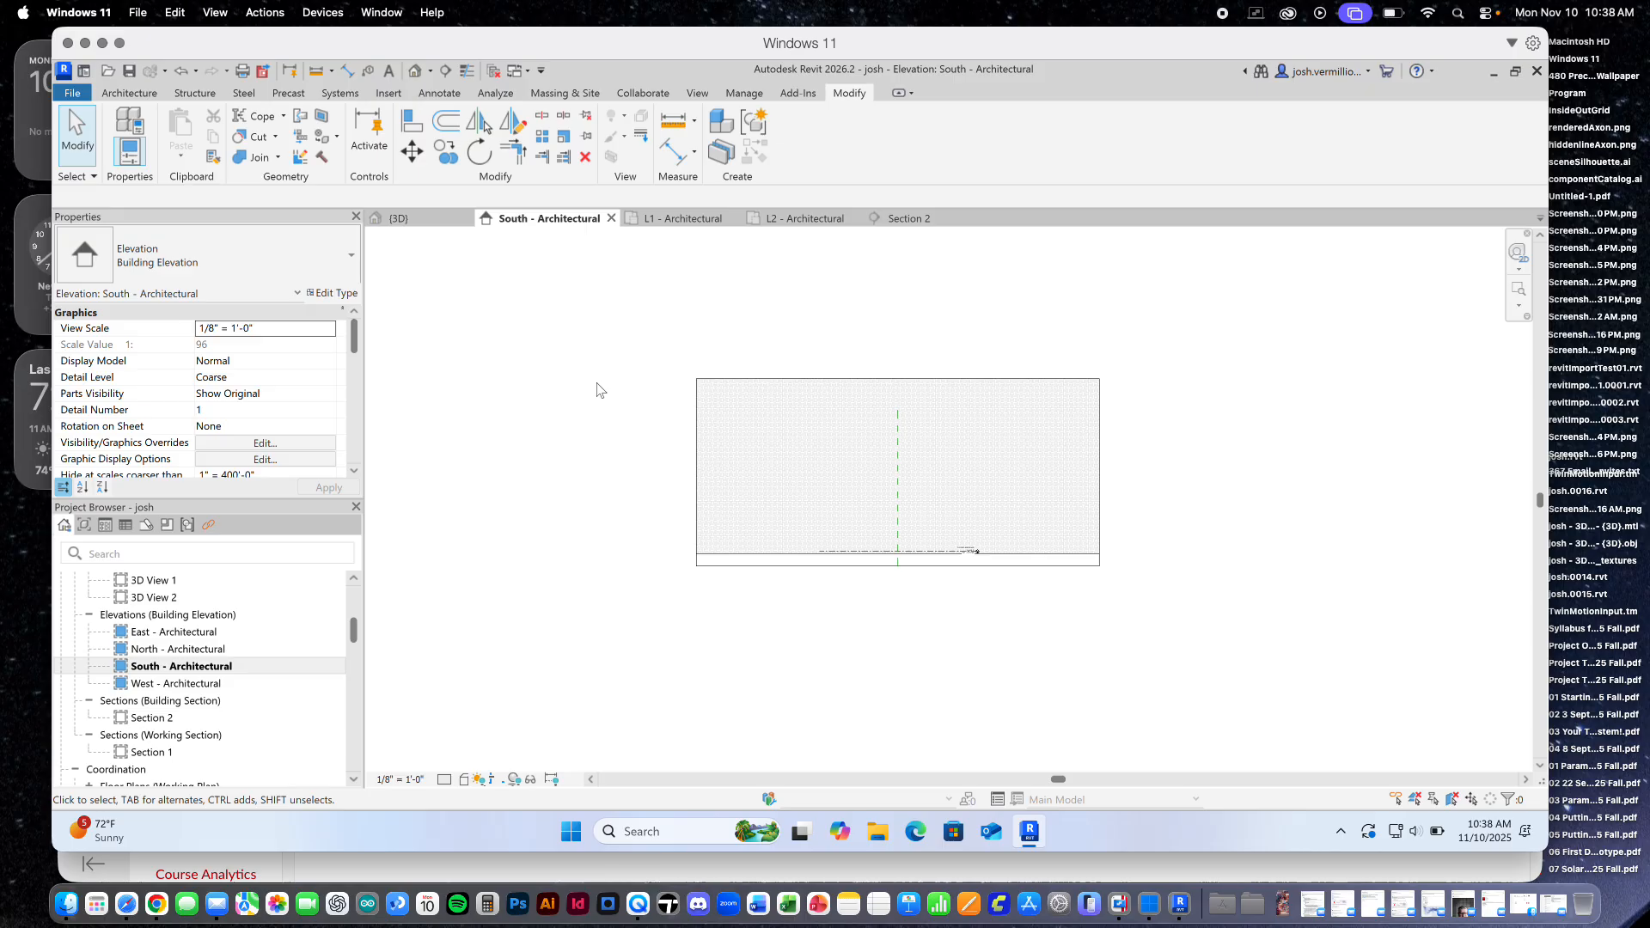
left_click_drag(356, 342, 353, 392)
left_click(202, 328)
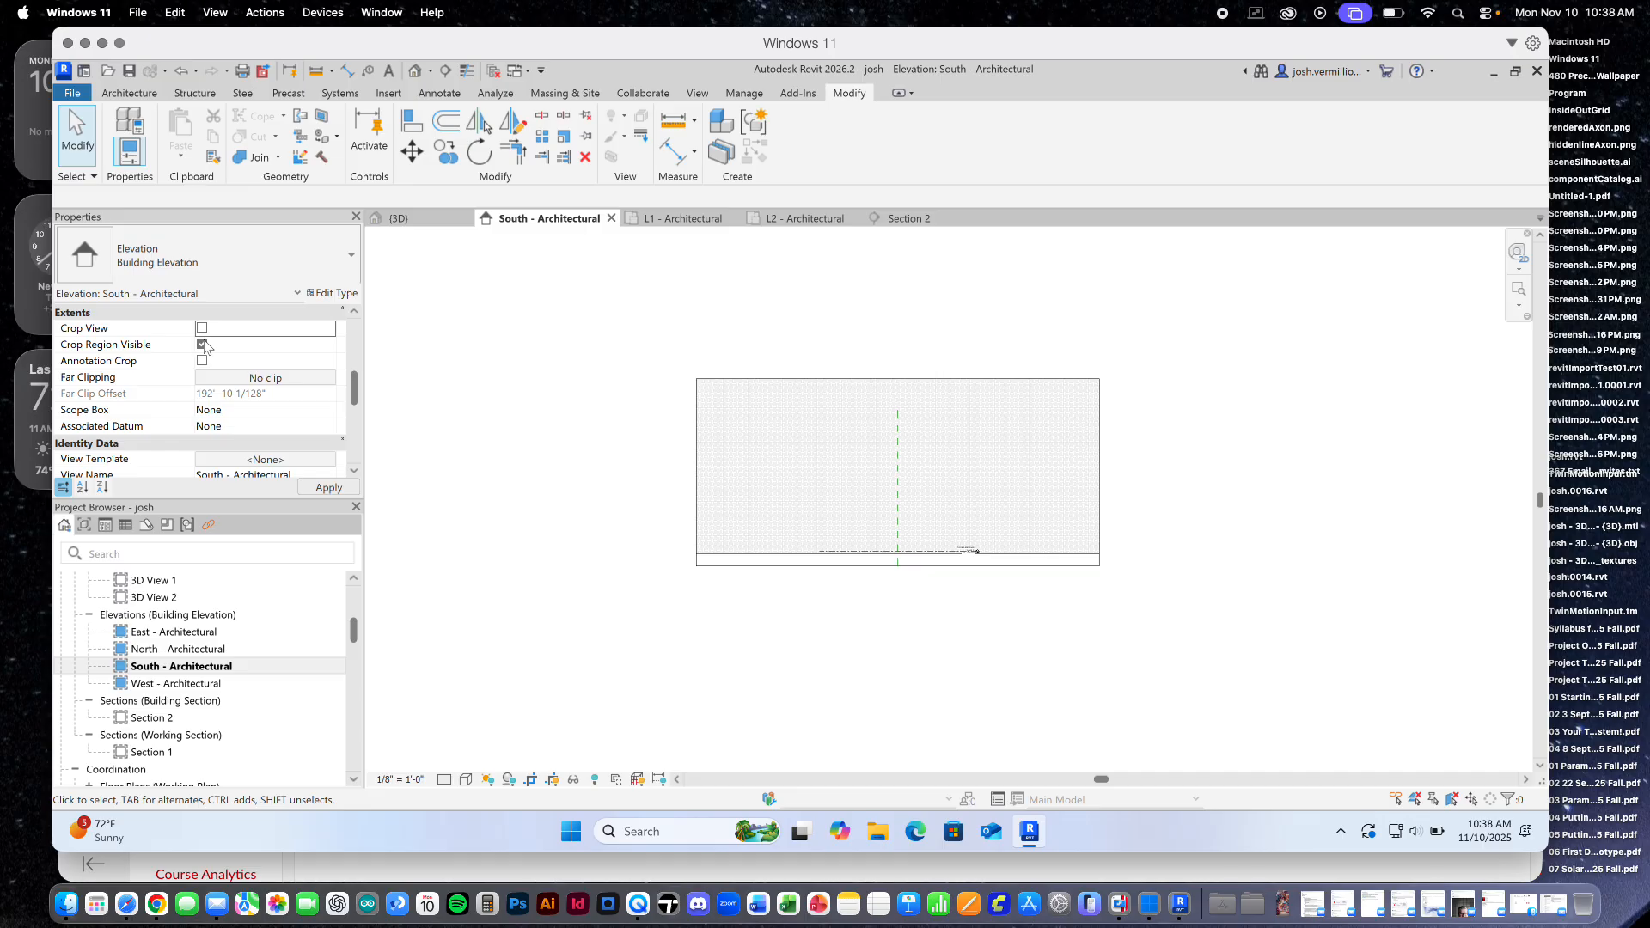
left_click(202, 343)
left_click(327, 412)
left_click(327, 486)
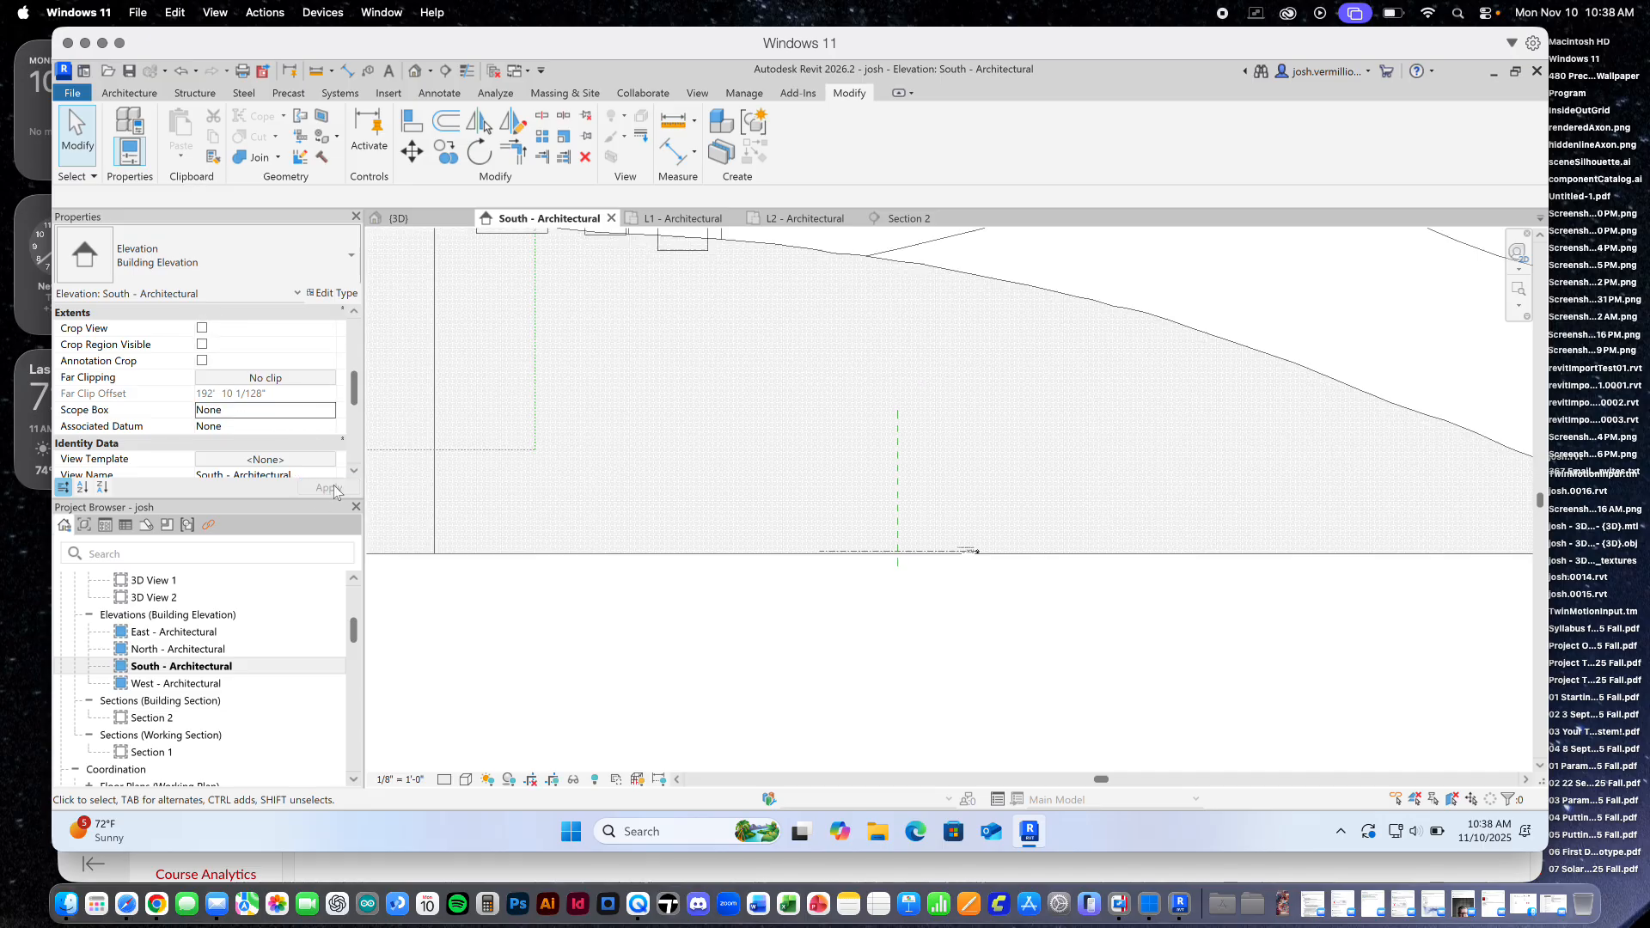
Examine the building, terrain and scope box extents in the South - Architectural elevation
scroll(841, 483, "up", 7)
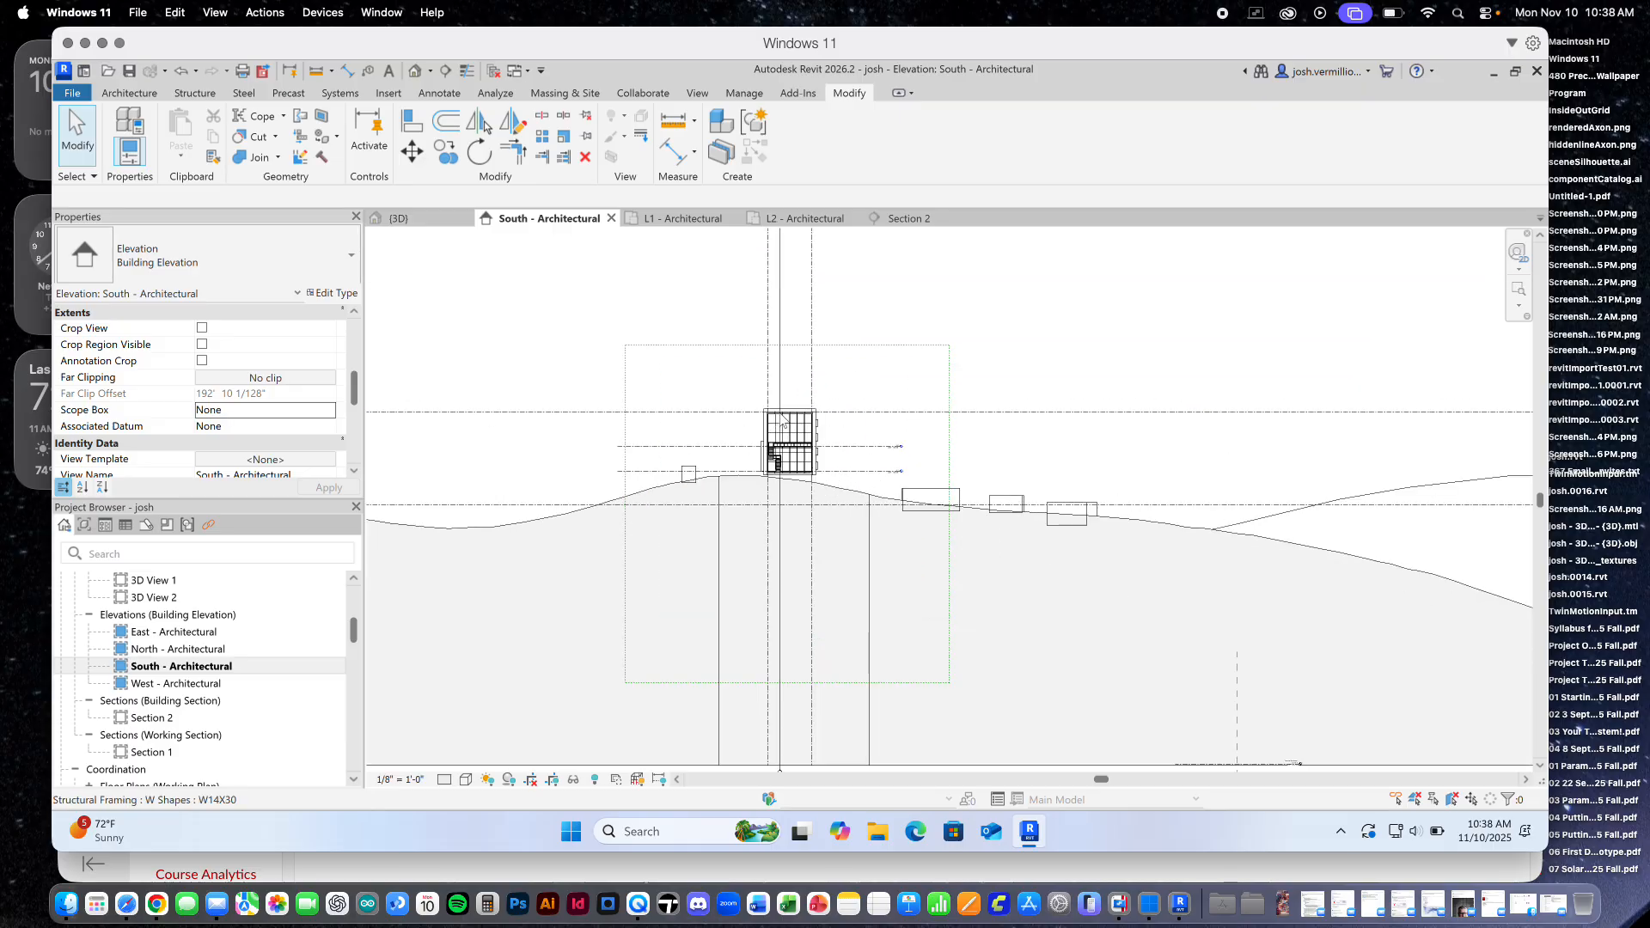
scroll(808, 483, "down", 3)
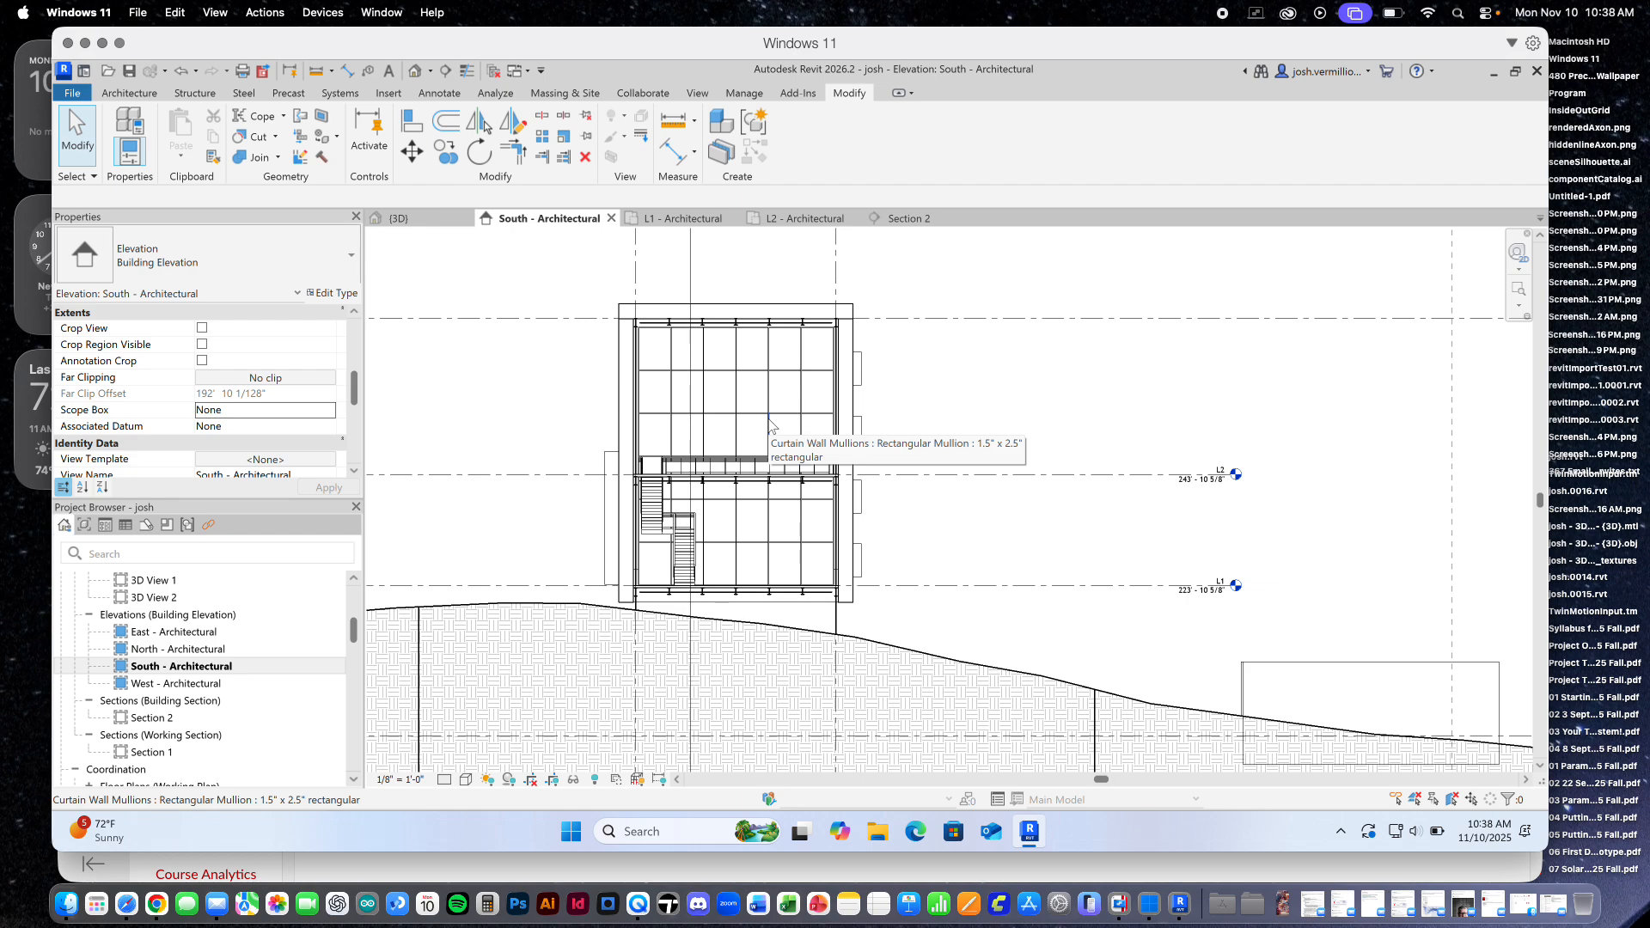
scroll(898, 449, "down", 5)
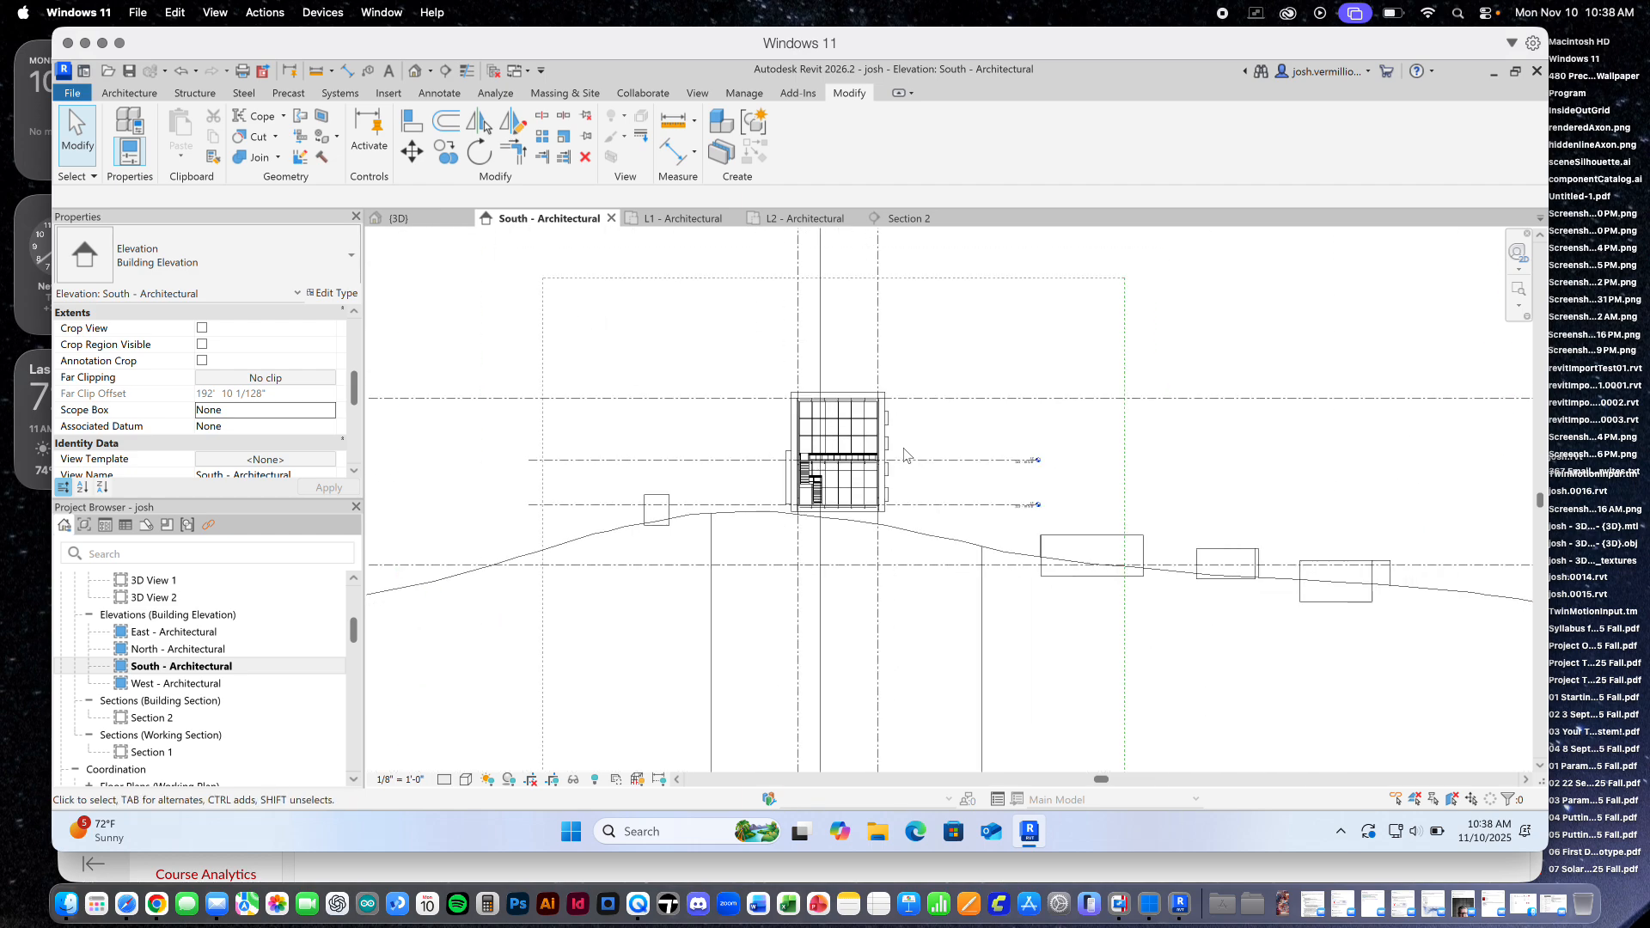
left_click(989, 294)
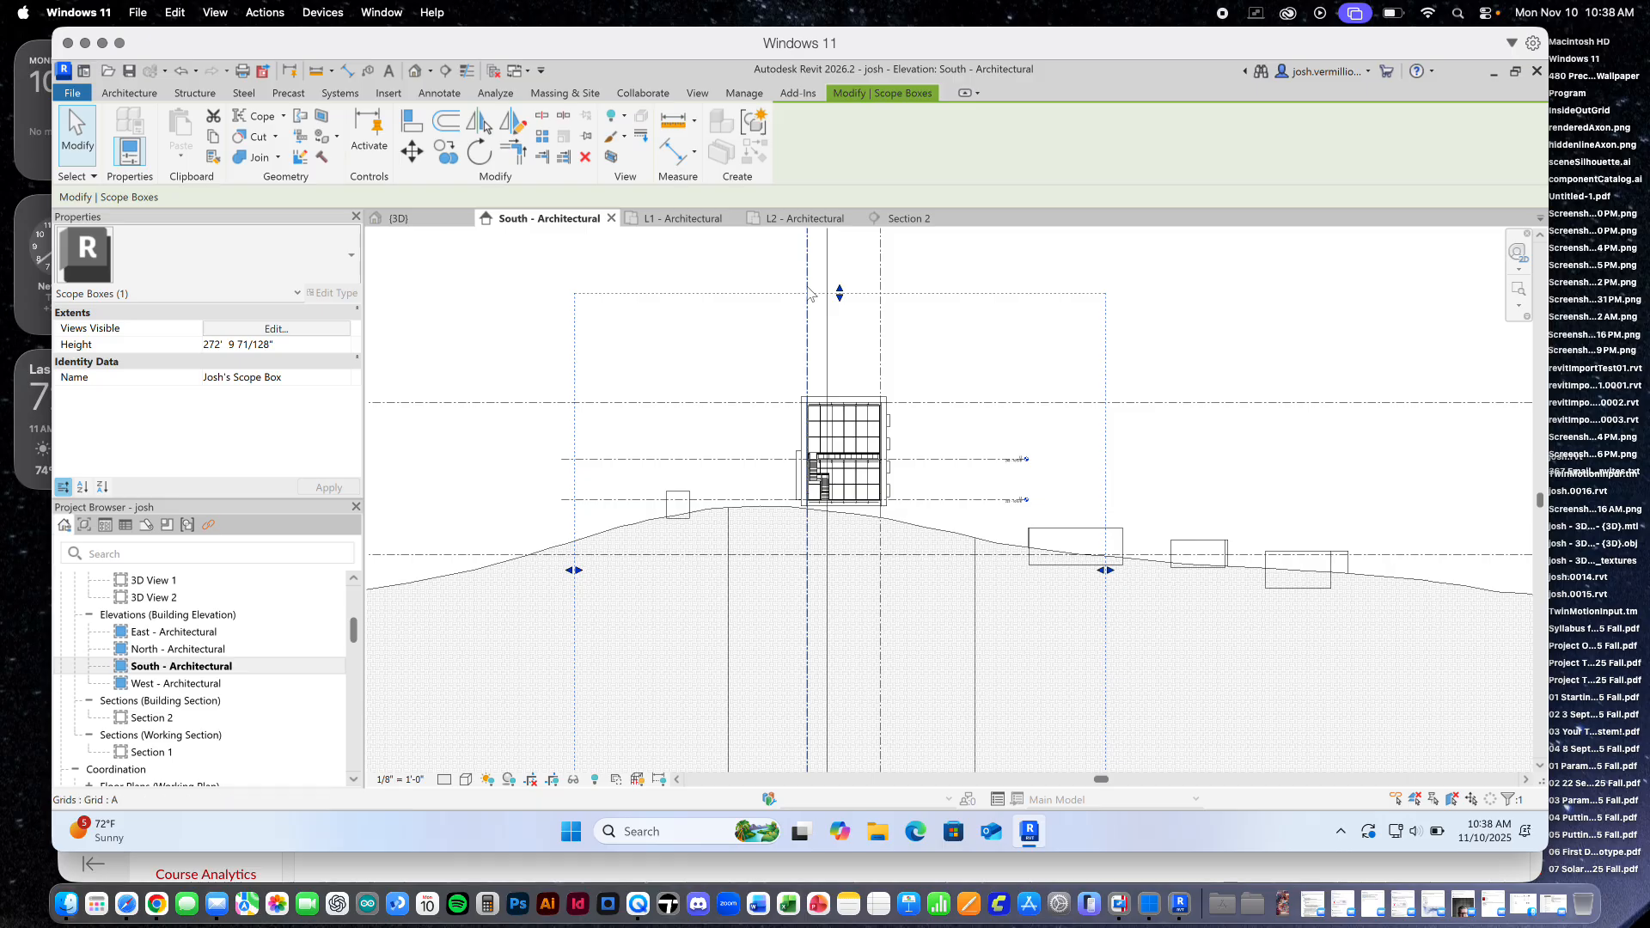
scroll(1056, 309, "down", 5)
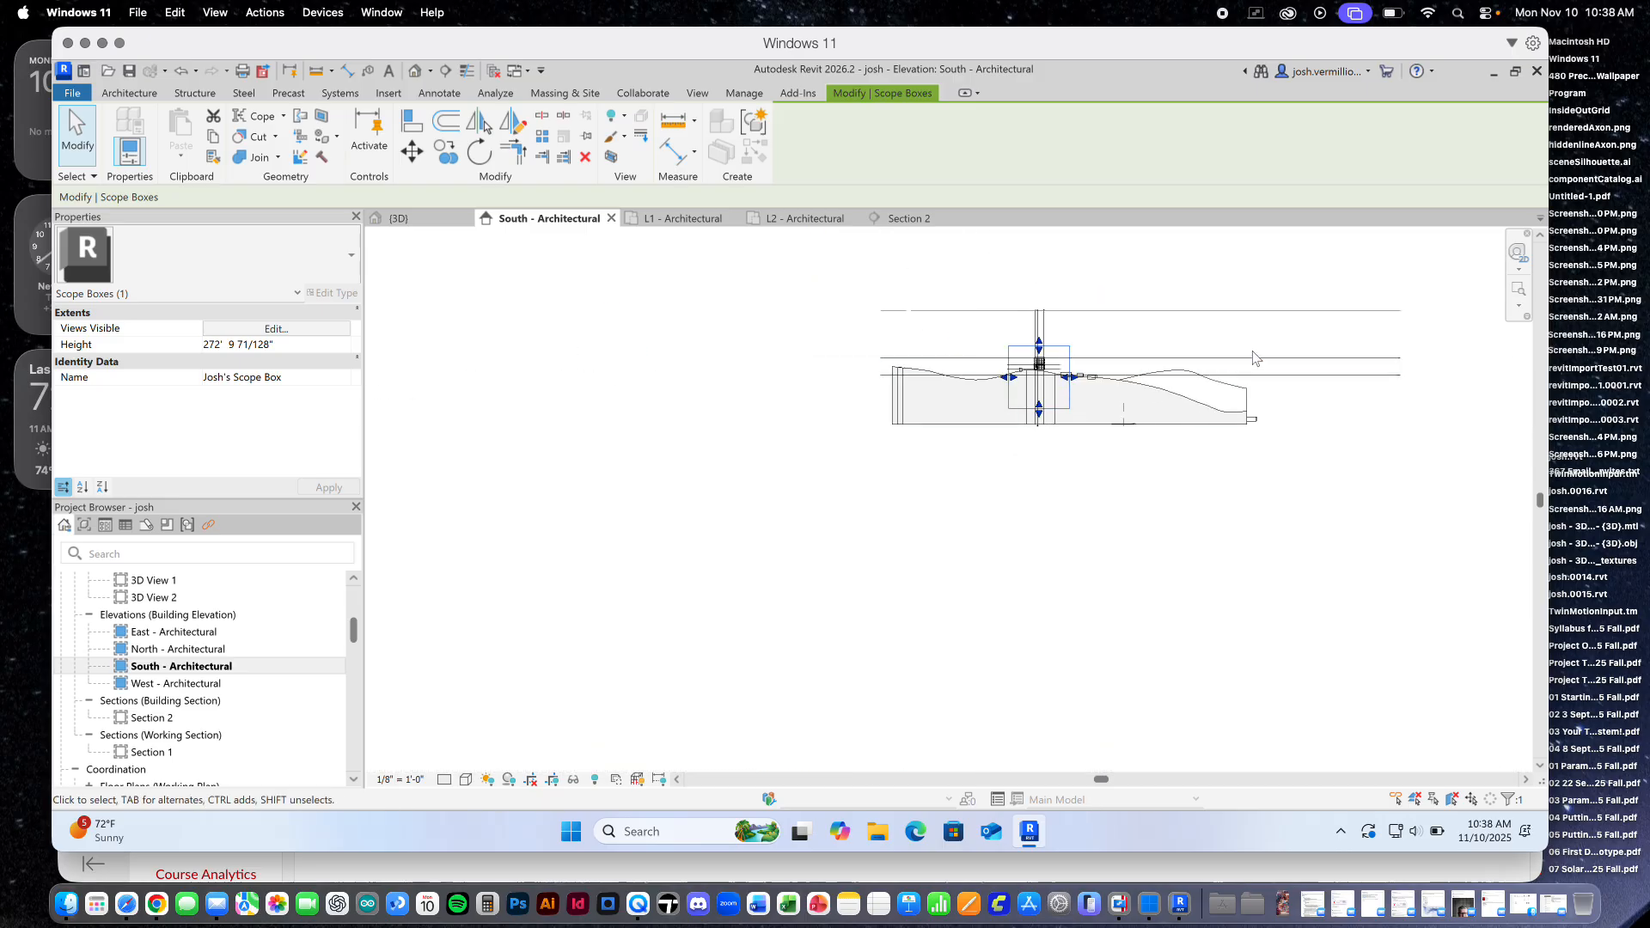
scroll(1051, 363, "up", 2)
scroll(1048, 365, "up", 1)
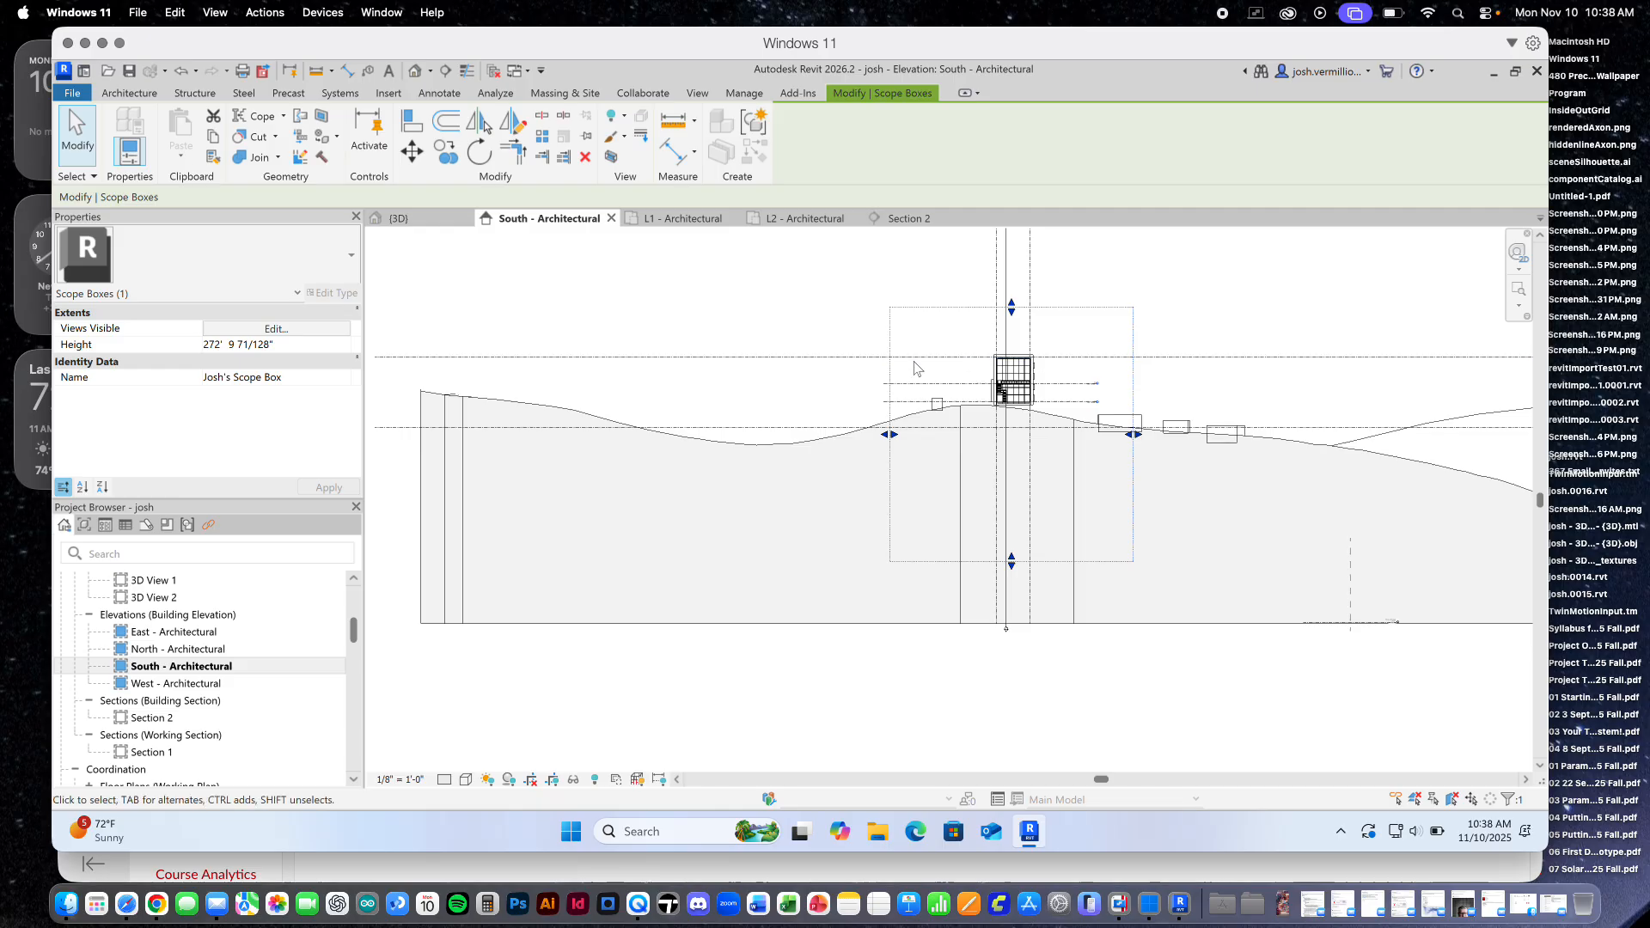
left_click(912, 272)
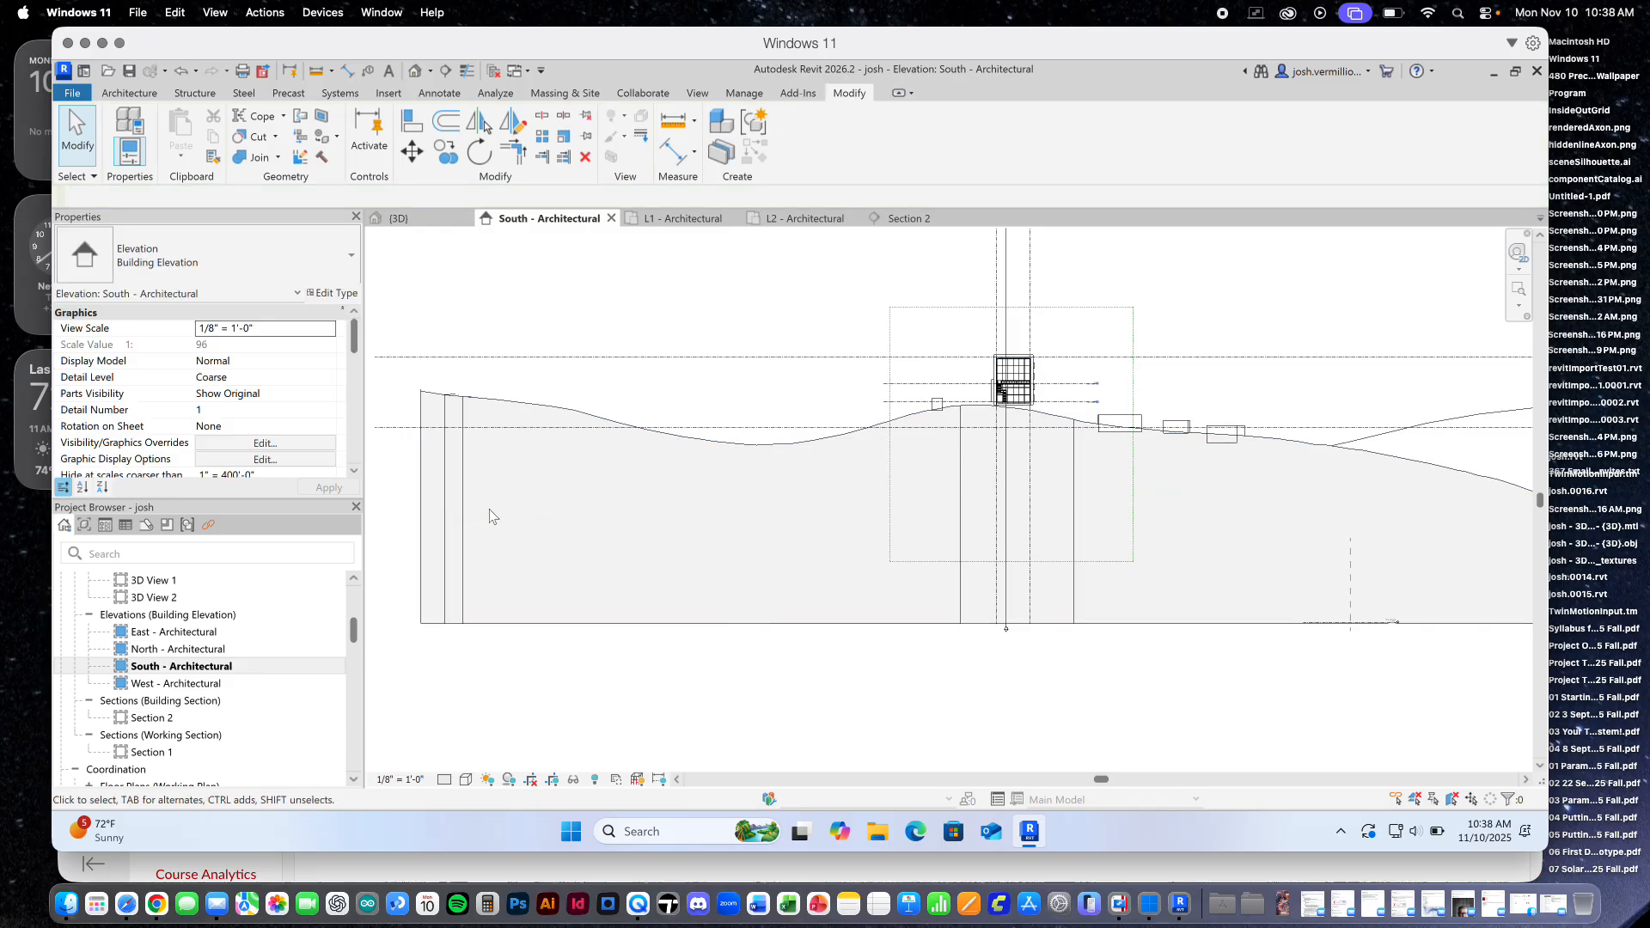
left_click(931, 309)
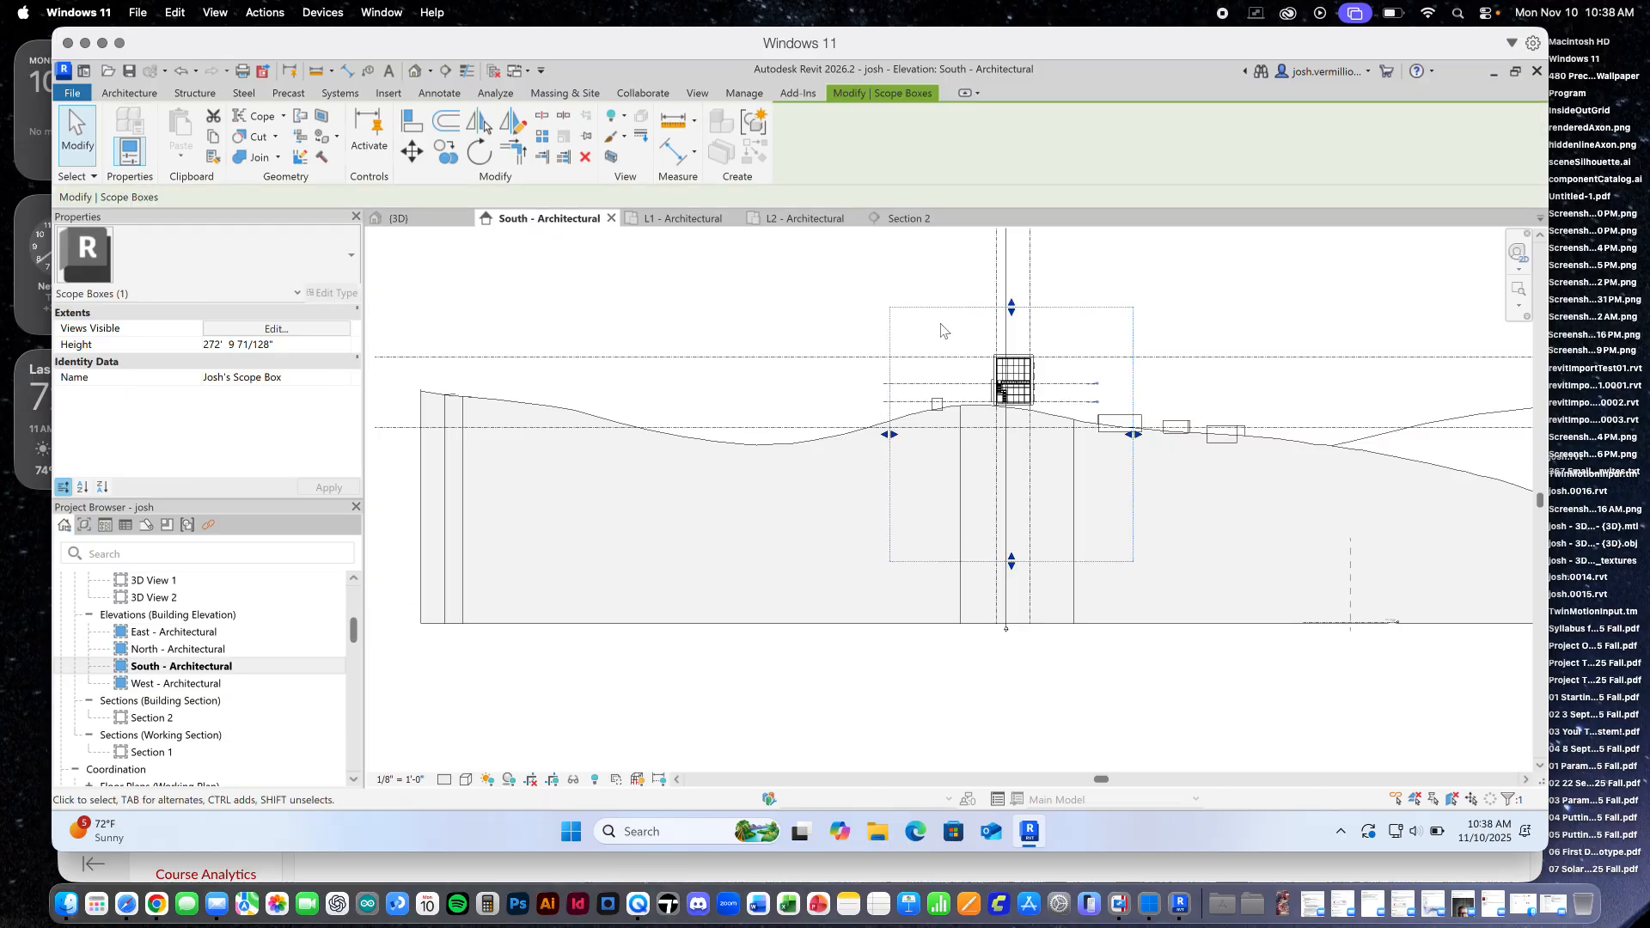
left_click(736, 276)
scroll(773, 370, "down", 5)
scroll(814, 350, "up", 4)
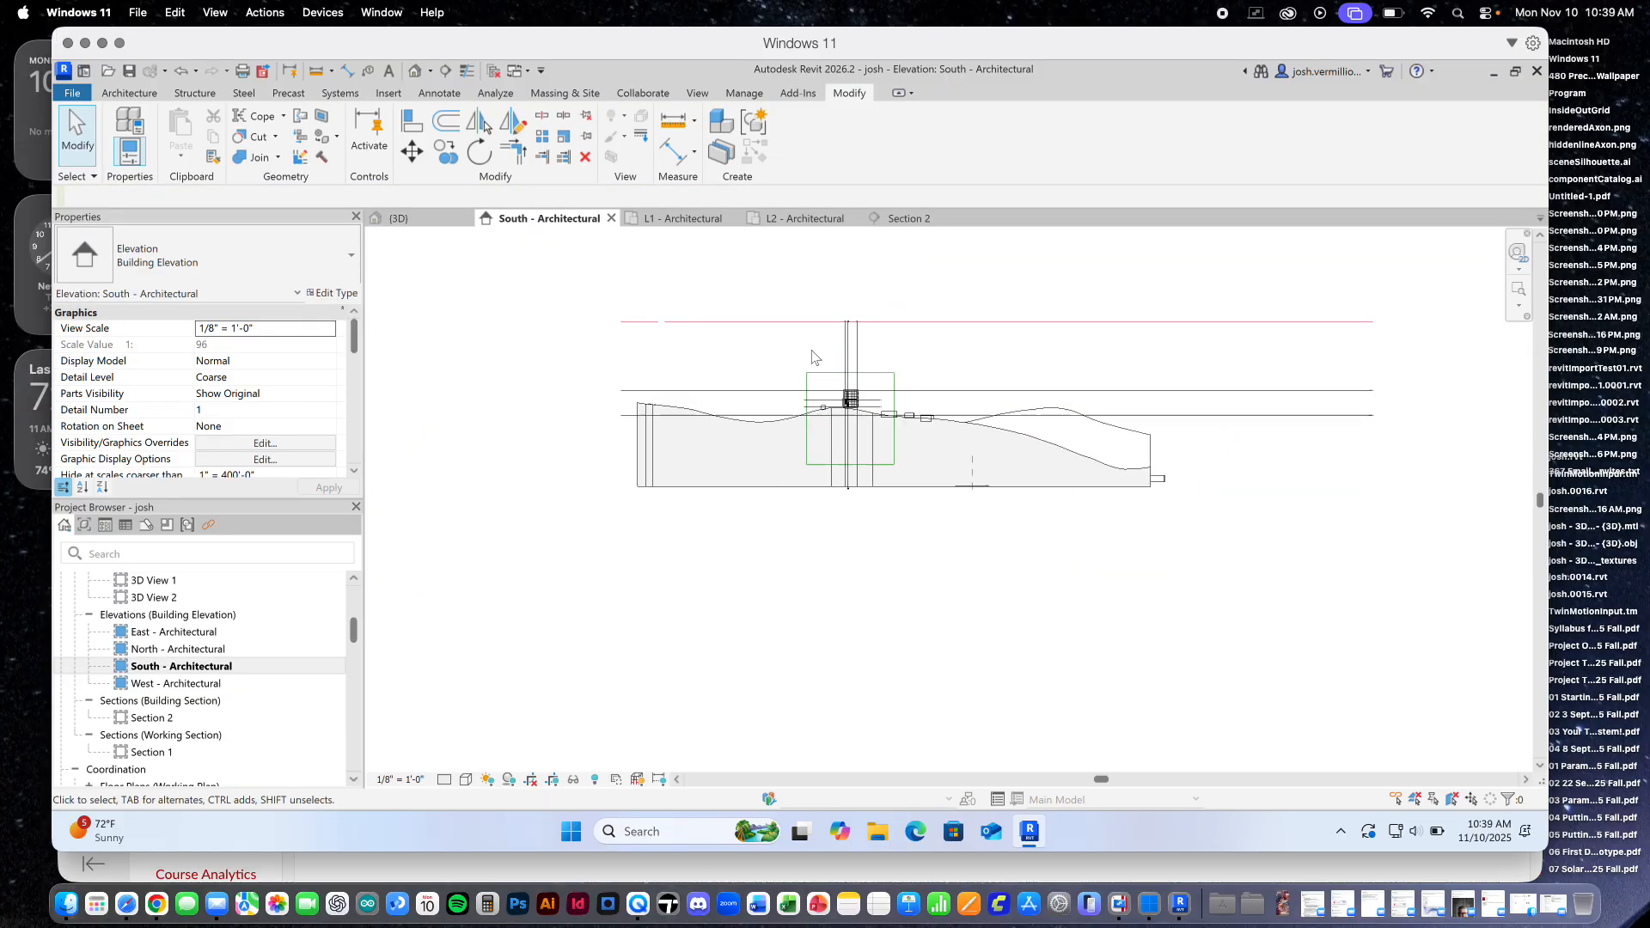
scroll(819, 355, "up", 1)
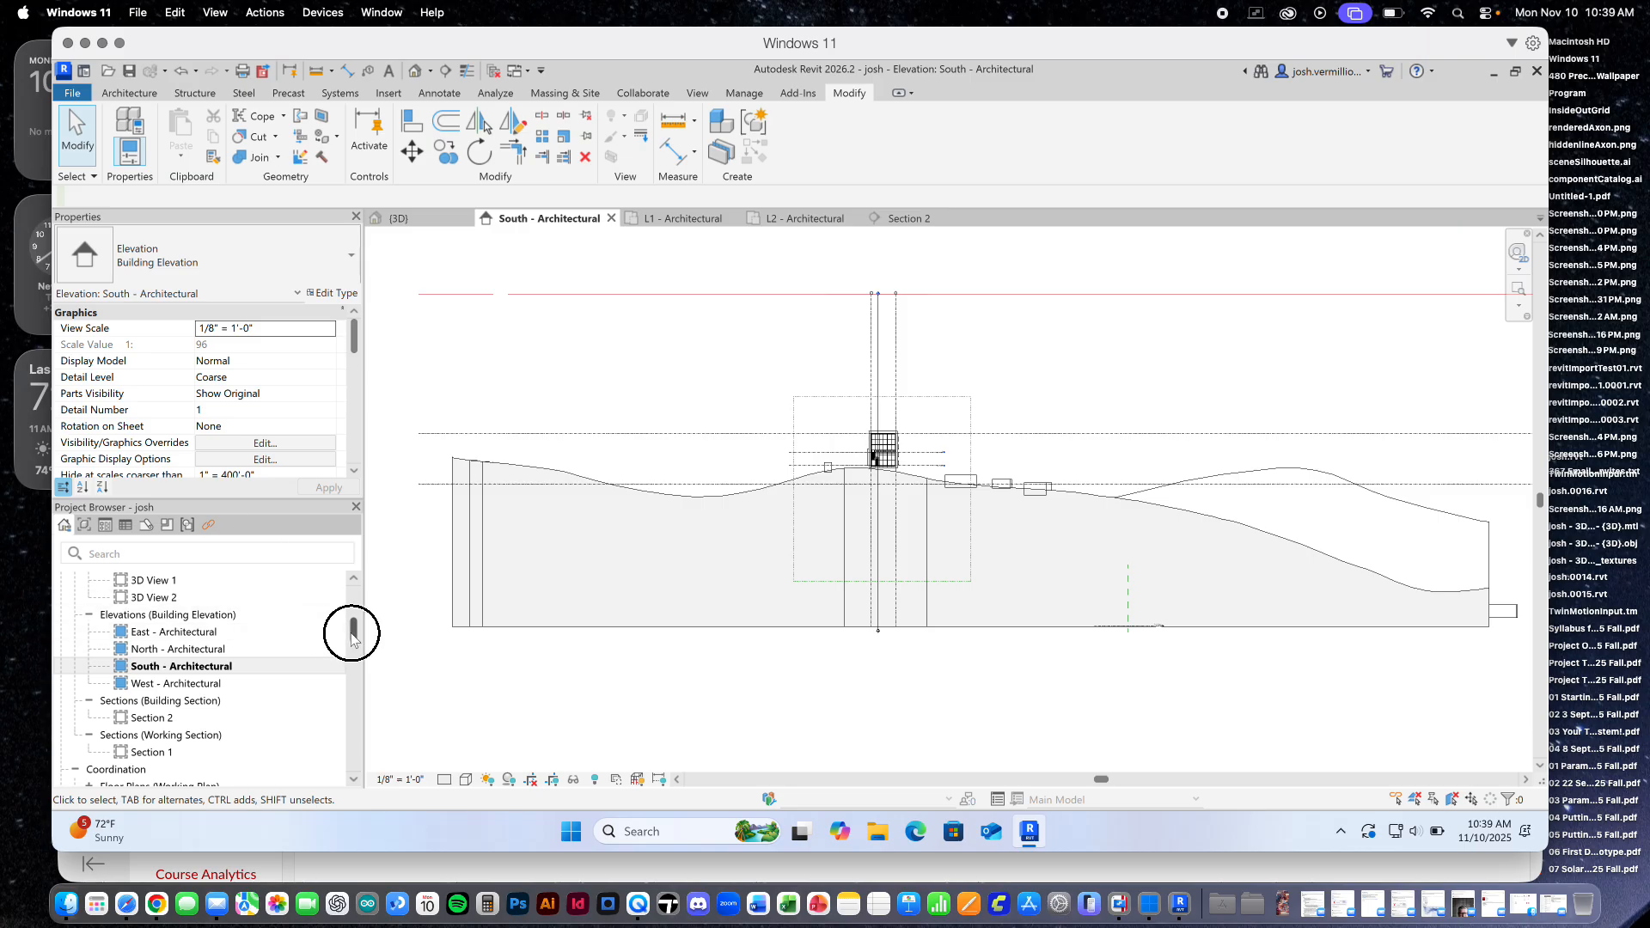
Open the Site floor plan and move the South elevation's view line farther south, just in front of the building
scroll(348, 625, "up", 5)
double_click(139, 662)
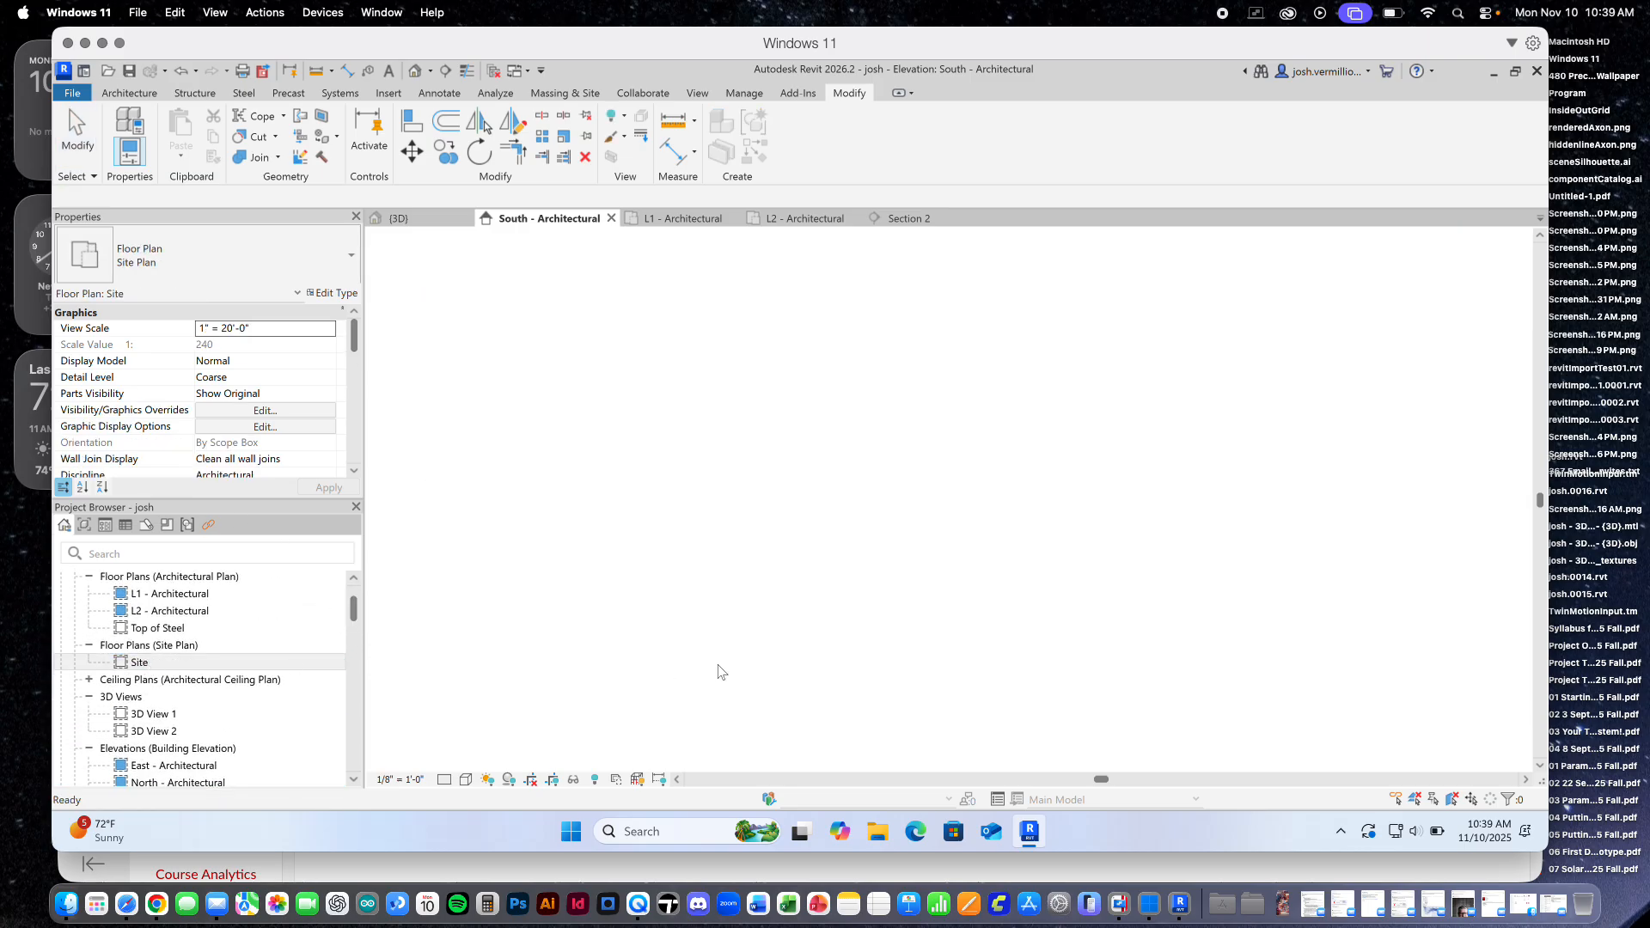
left_click(1202, 531)
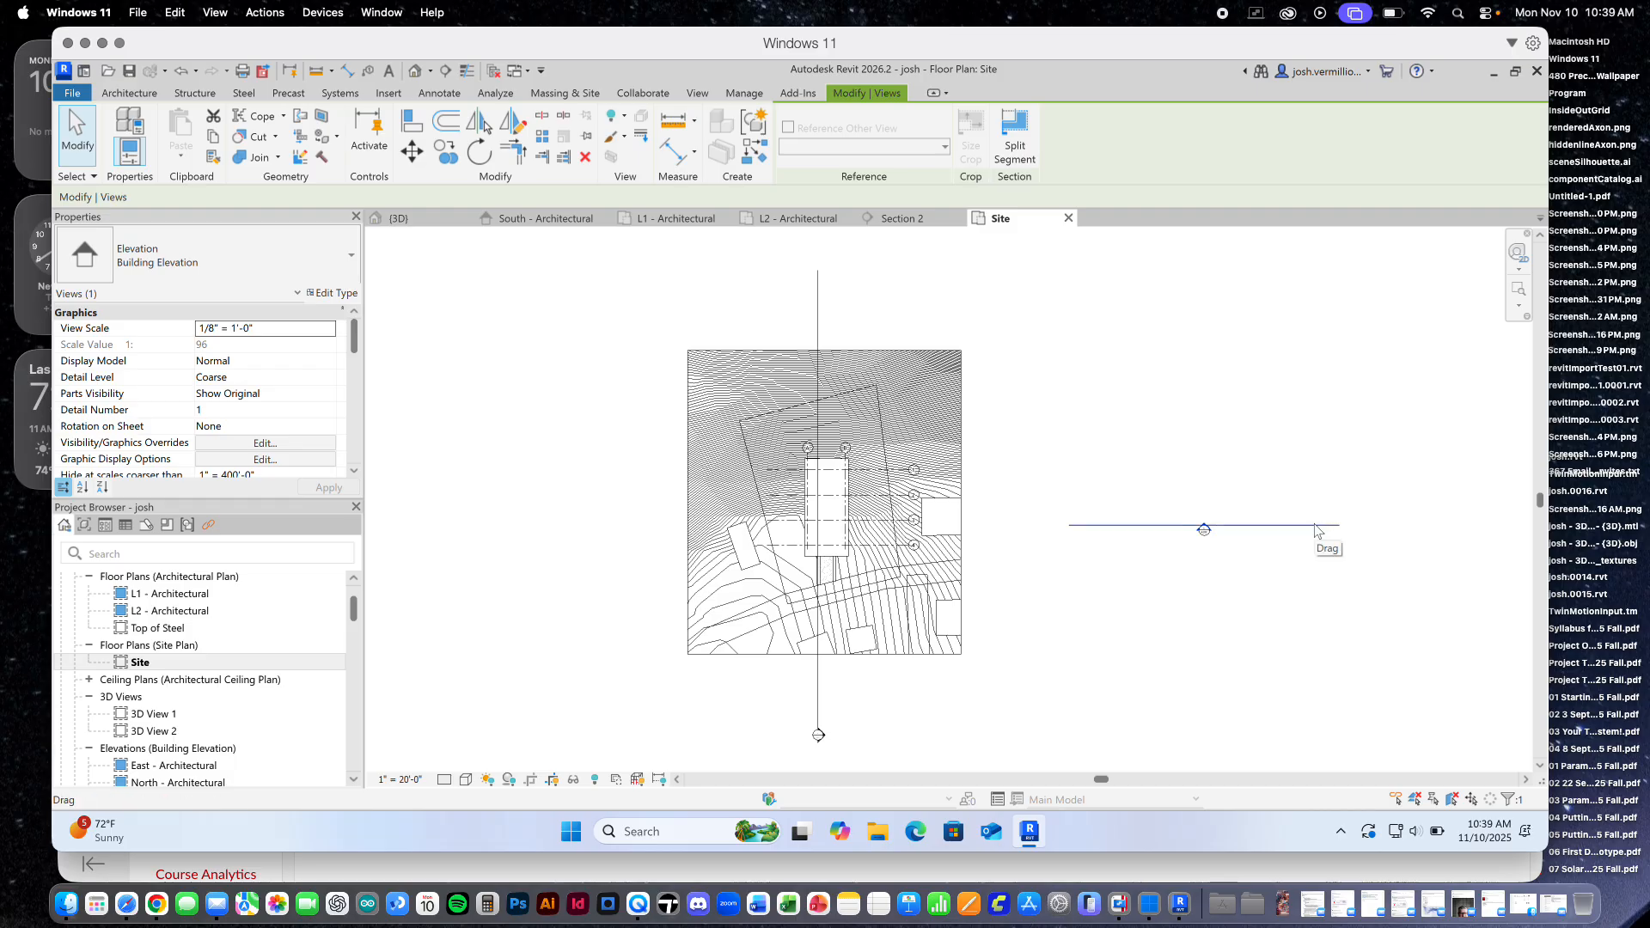
left_click_drag(1150, 526, 1148, 593)
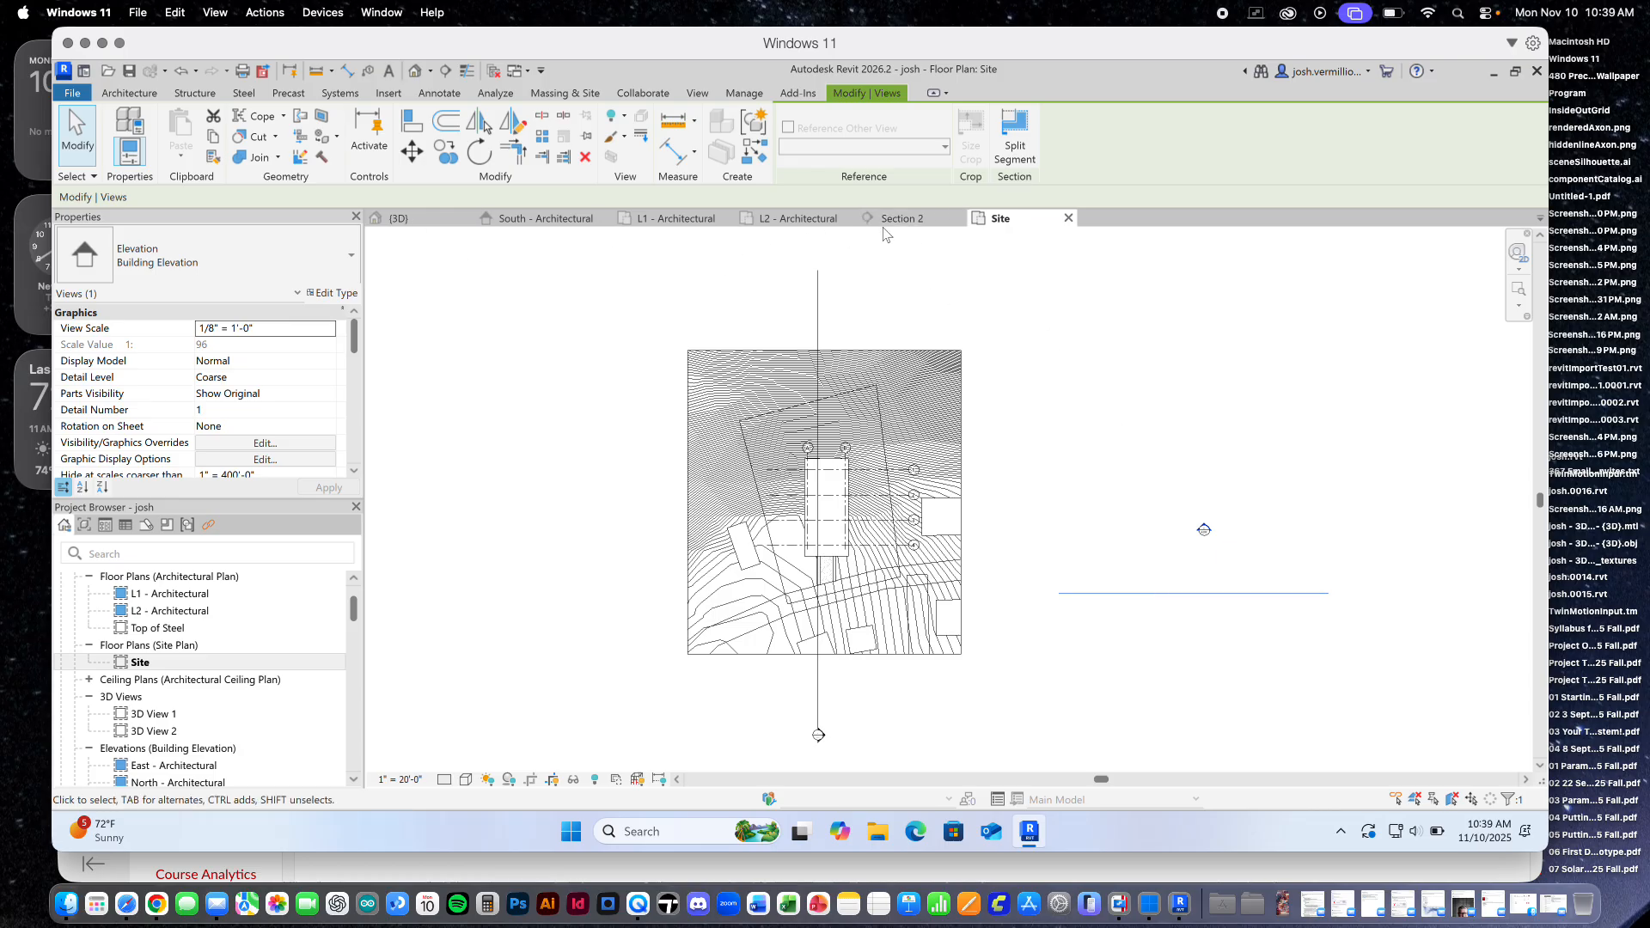
Return to the South - Architectural elevation and inspect the folded-panel screen on the building's facade
left_click(546, 219)
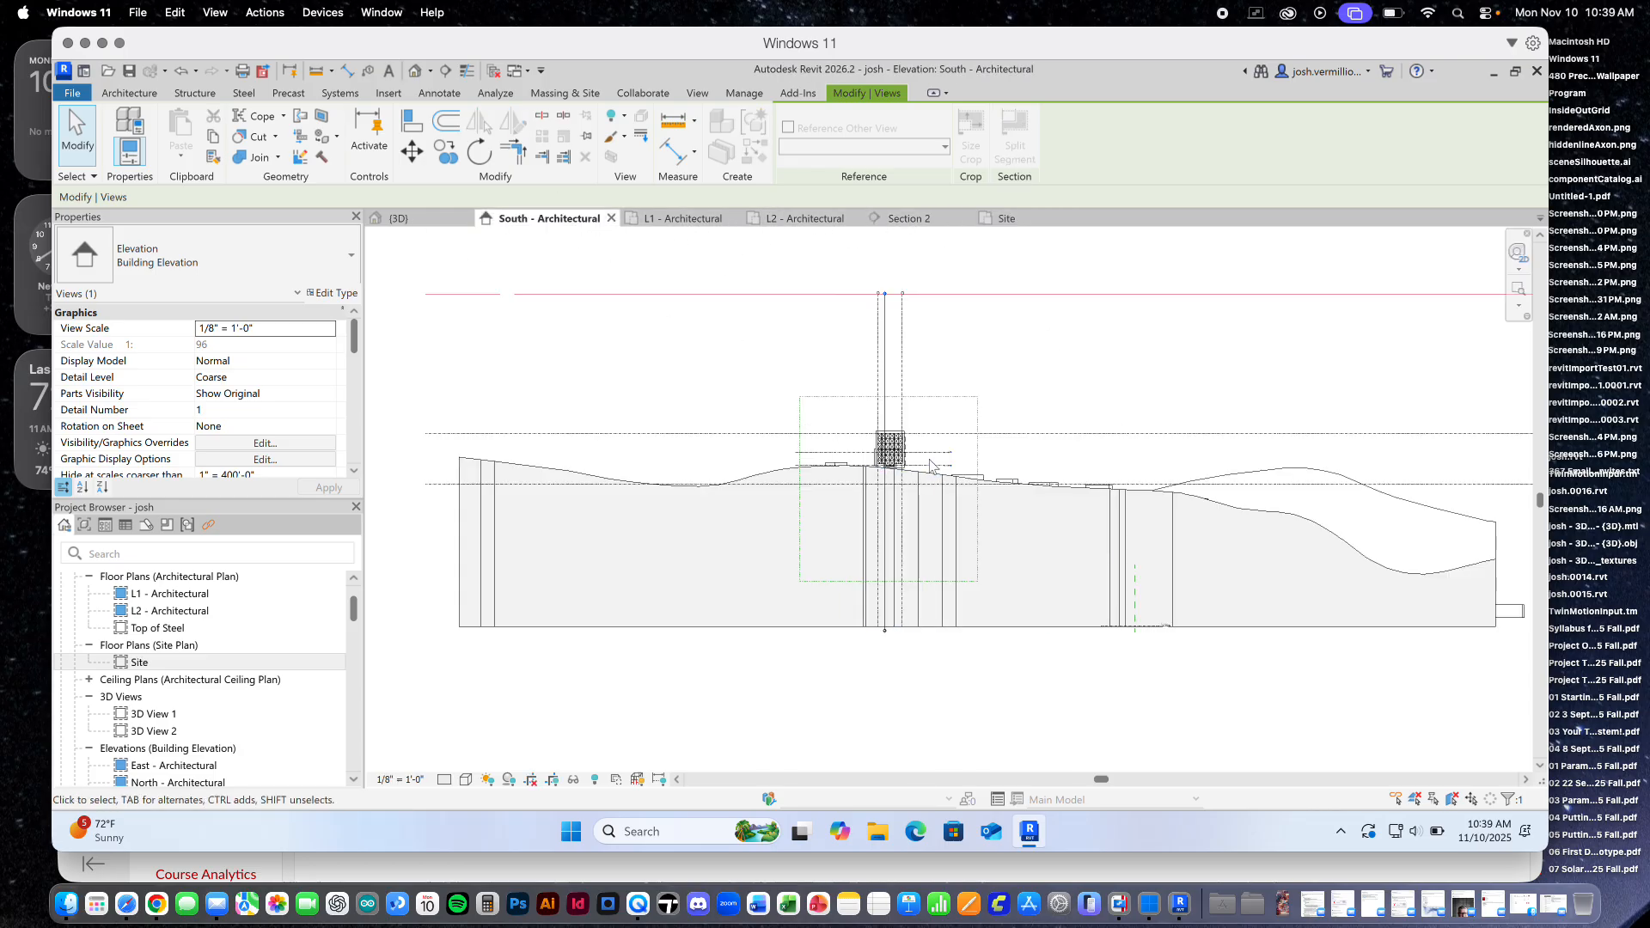
scroll(930, 465, "up", 8)
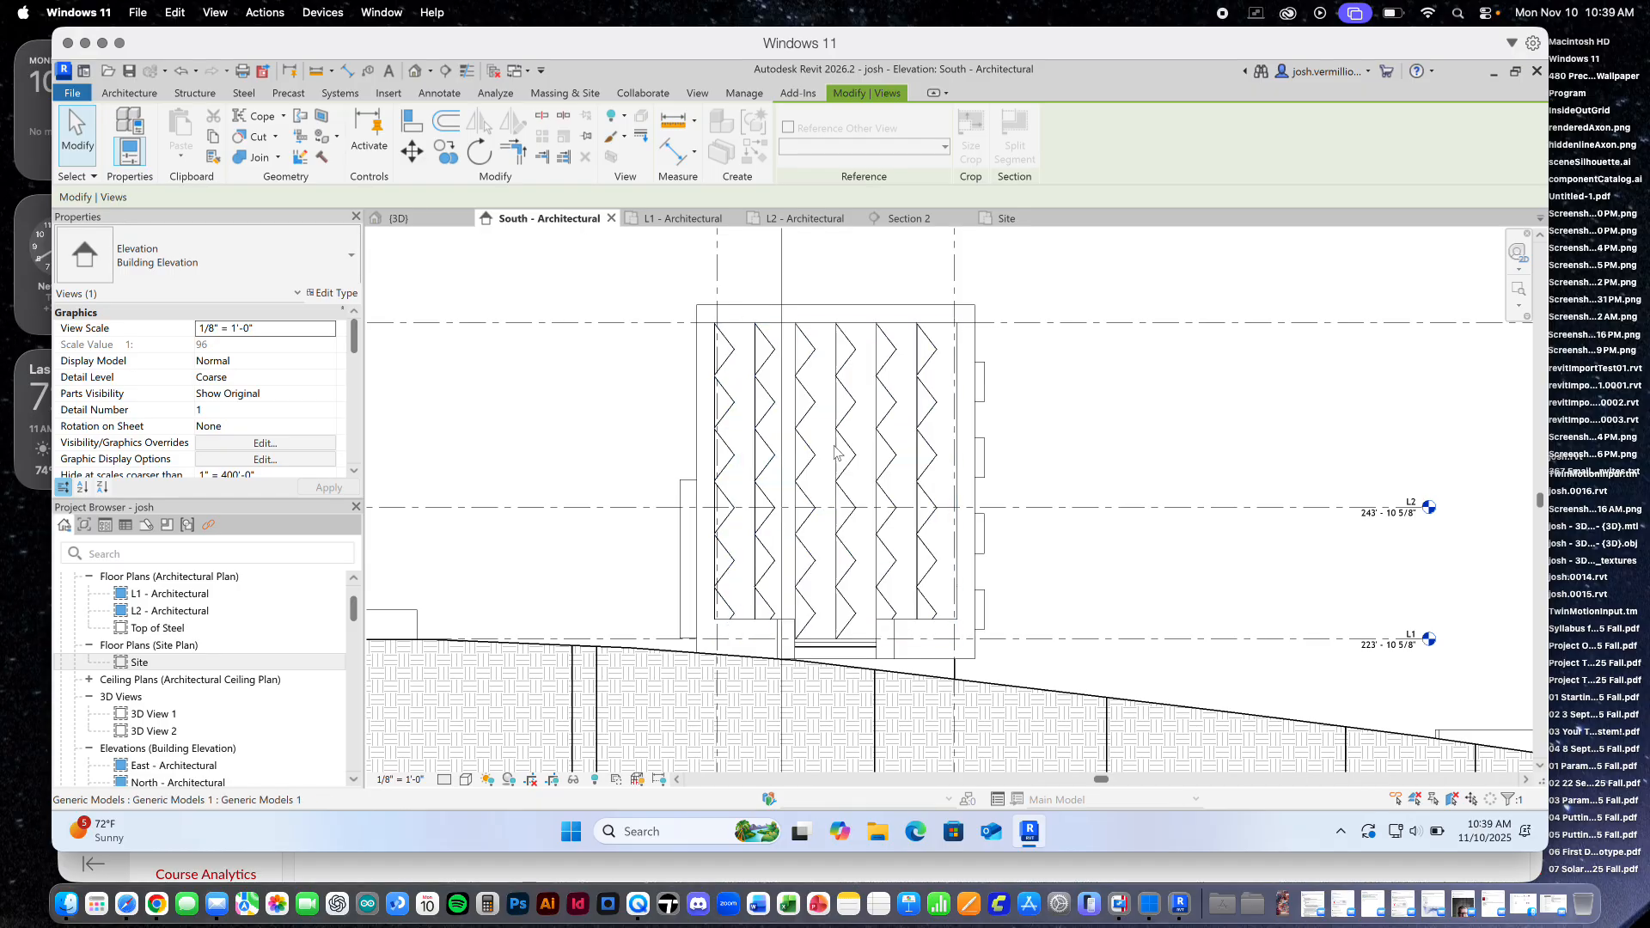
scroll(1061, 434, "down", 5)
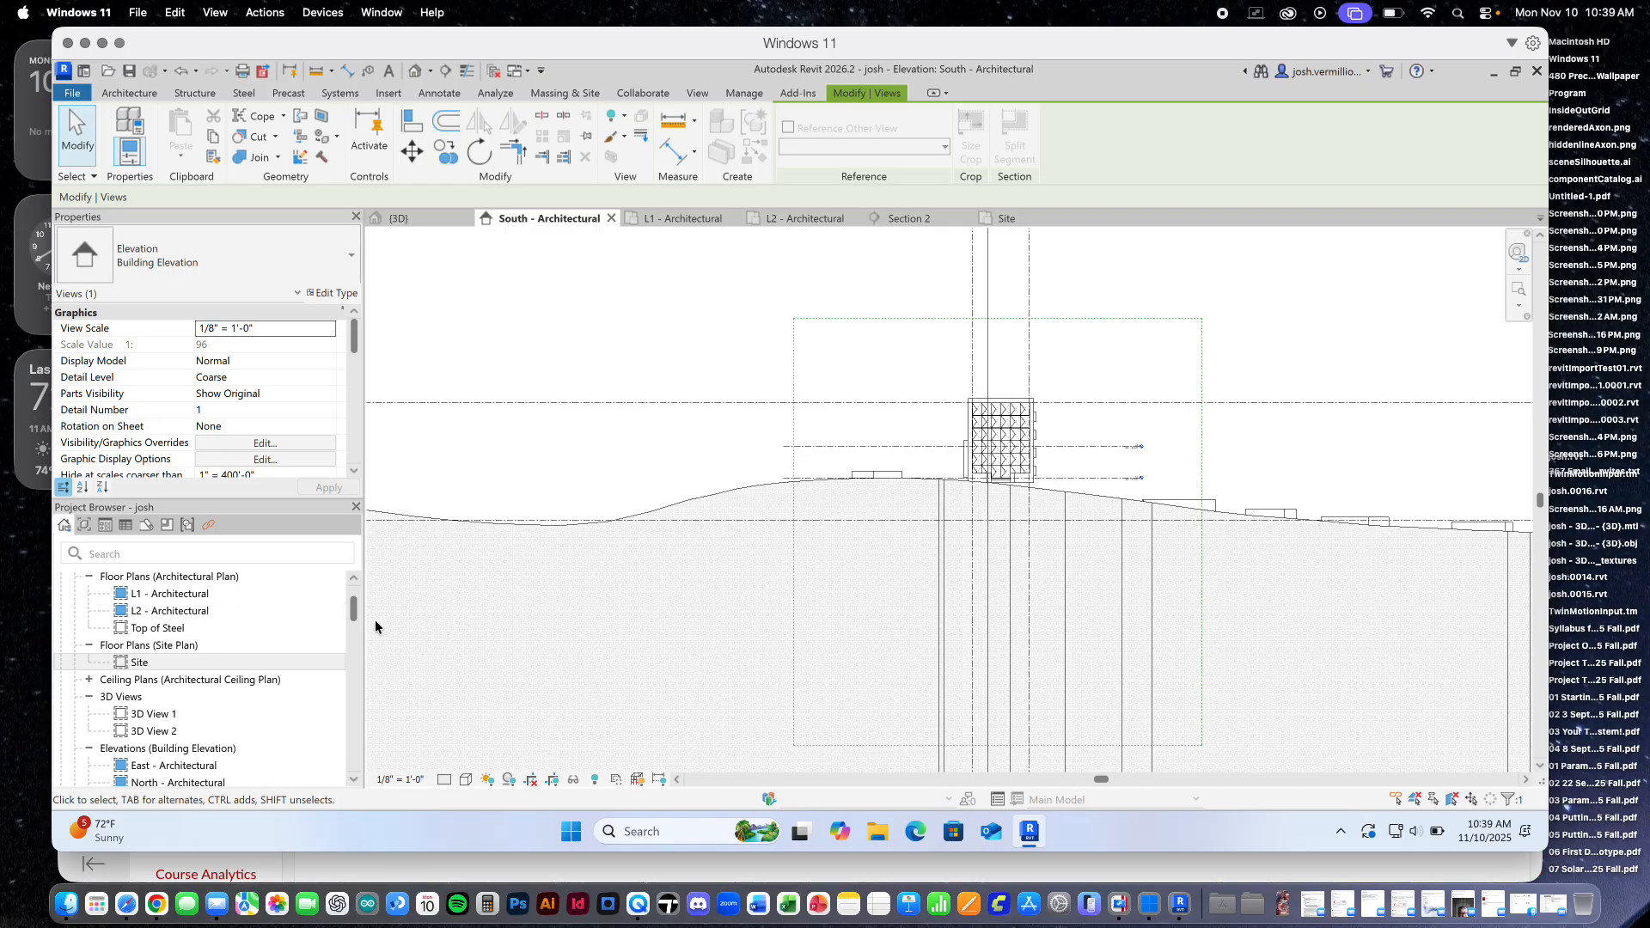
Open the East - Architectural elevation and review the building's window openings and surroundings
left_click_drag(356, 609, 356, 625)
double_click(191, 671)
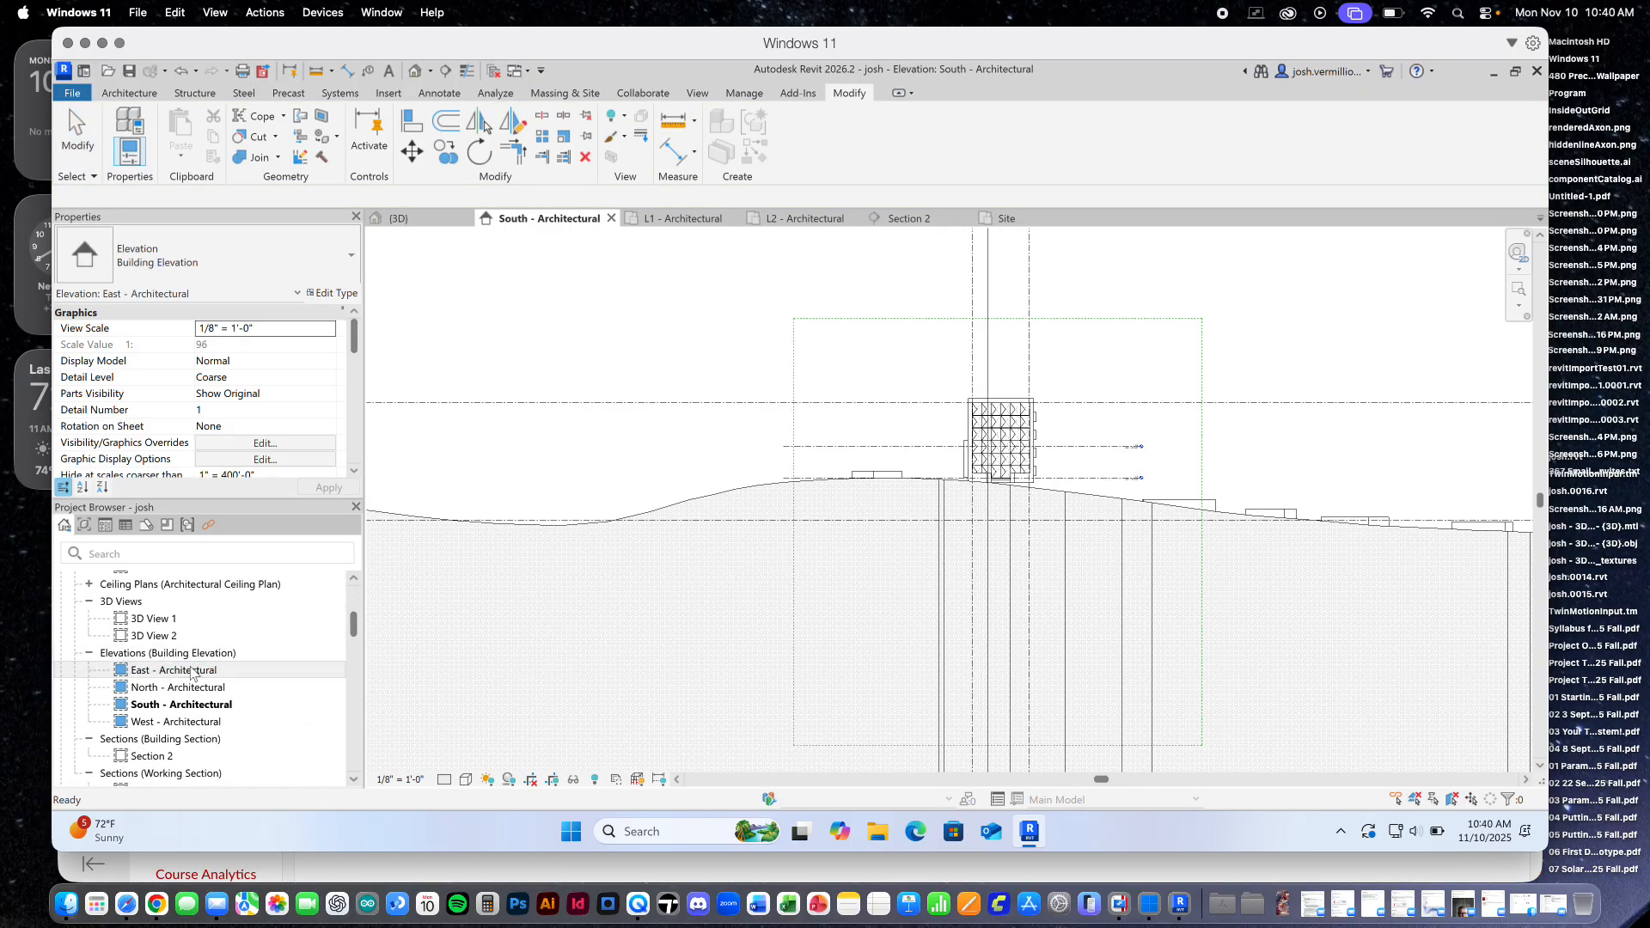
scroll(976, 392, "up", 2)
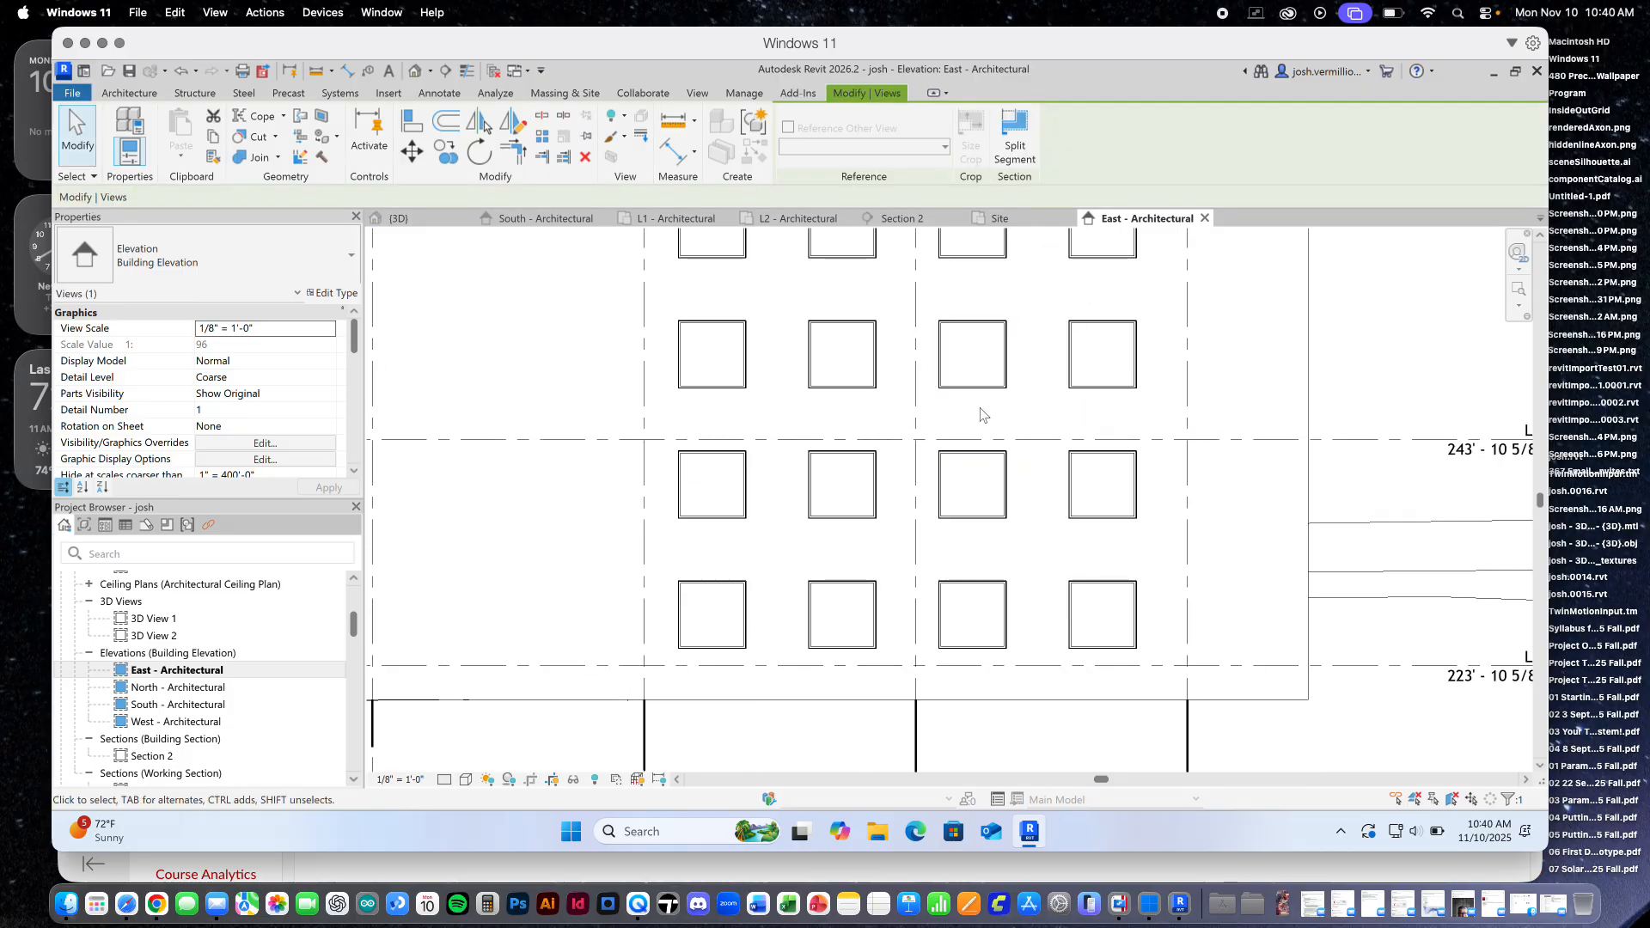
scroll(945, 404, "down", 5)
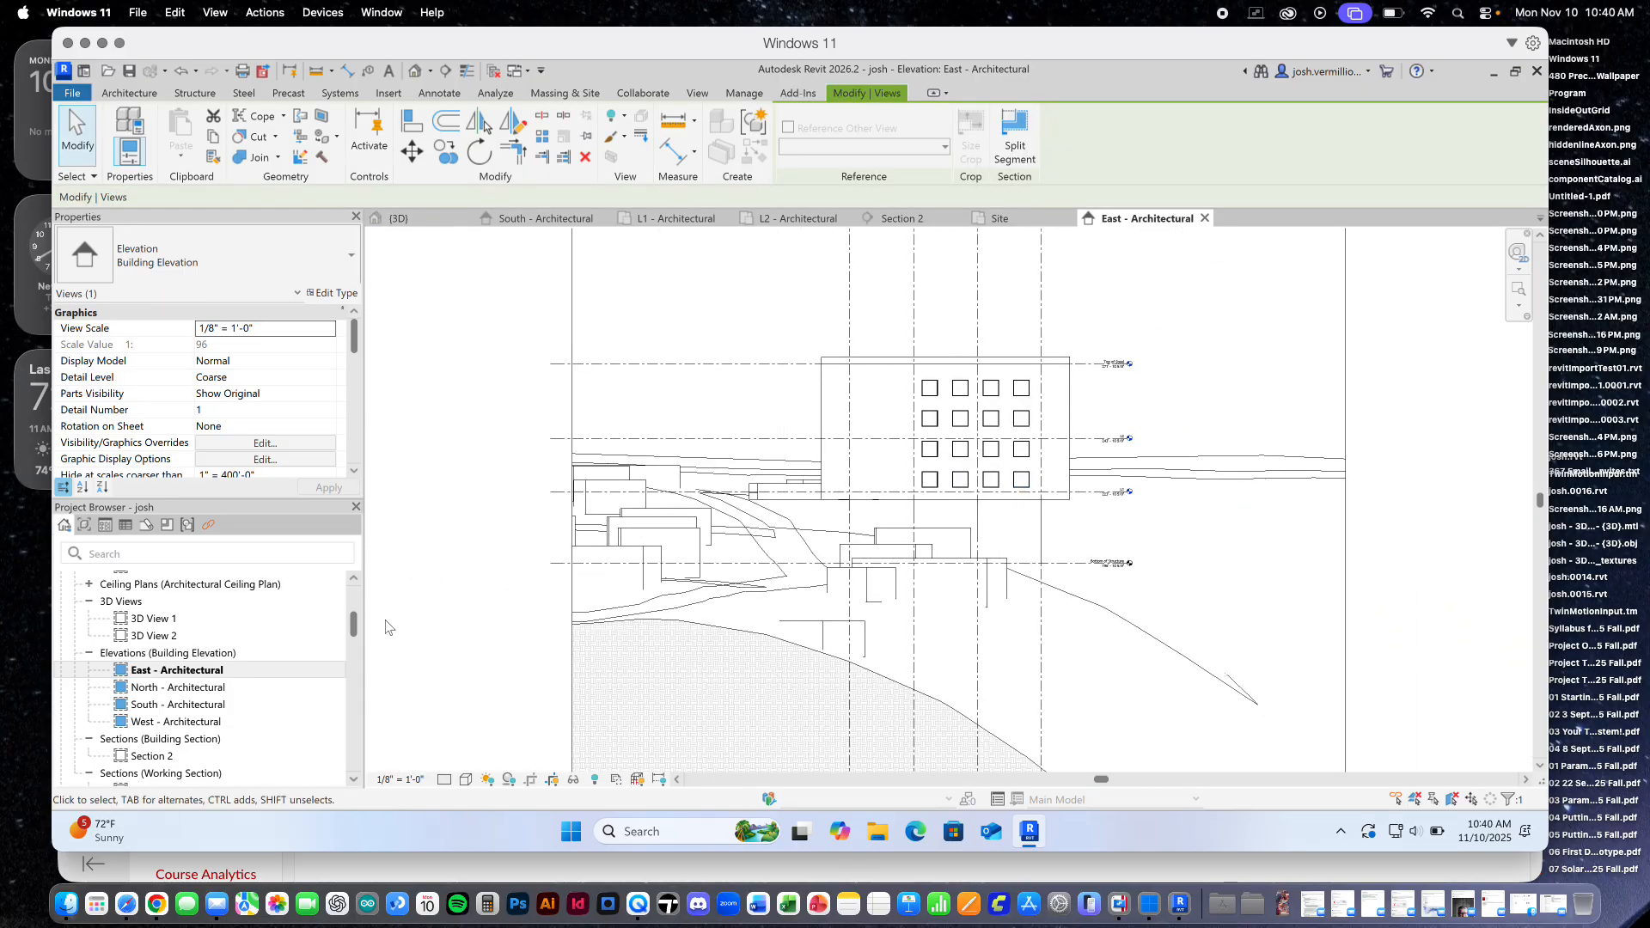
Open the West - Architectural elevation and examine the levels, grids and terrain around the building's location
left_click(175, 722)
double_click(175, 722)
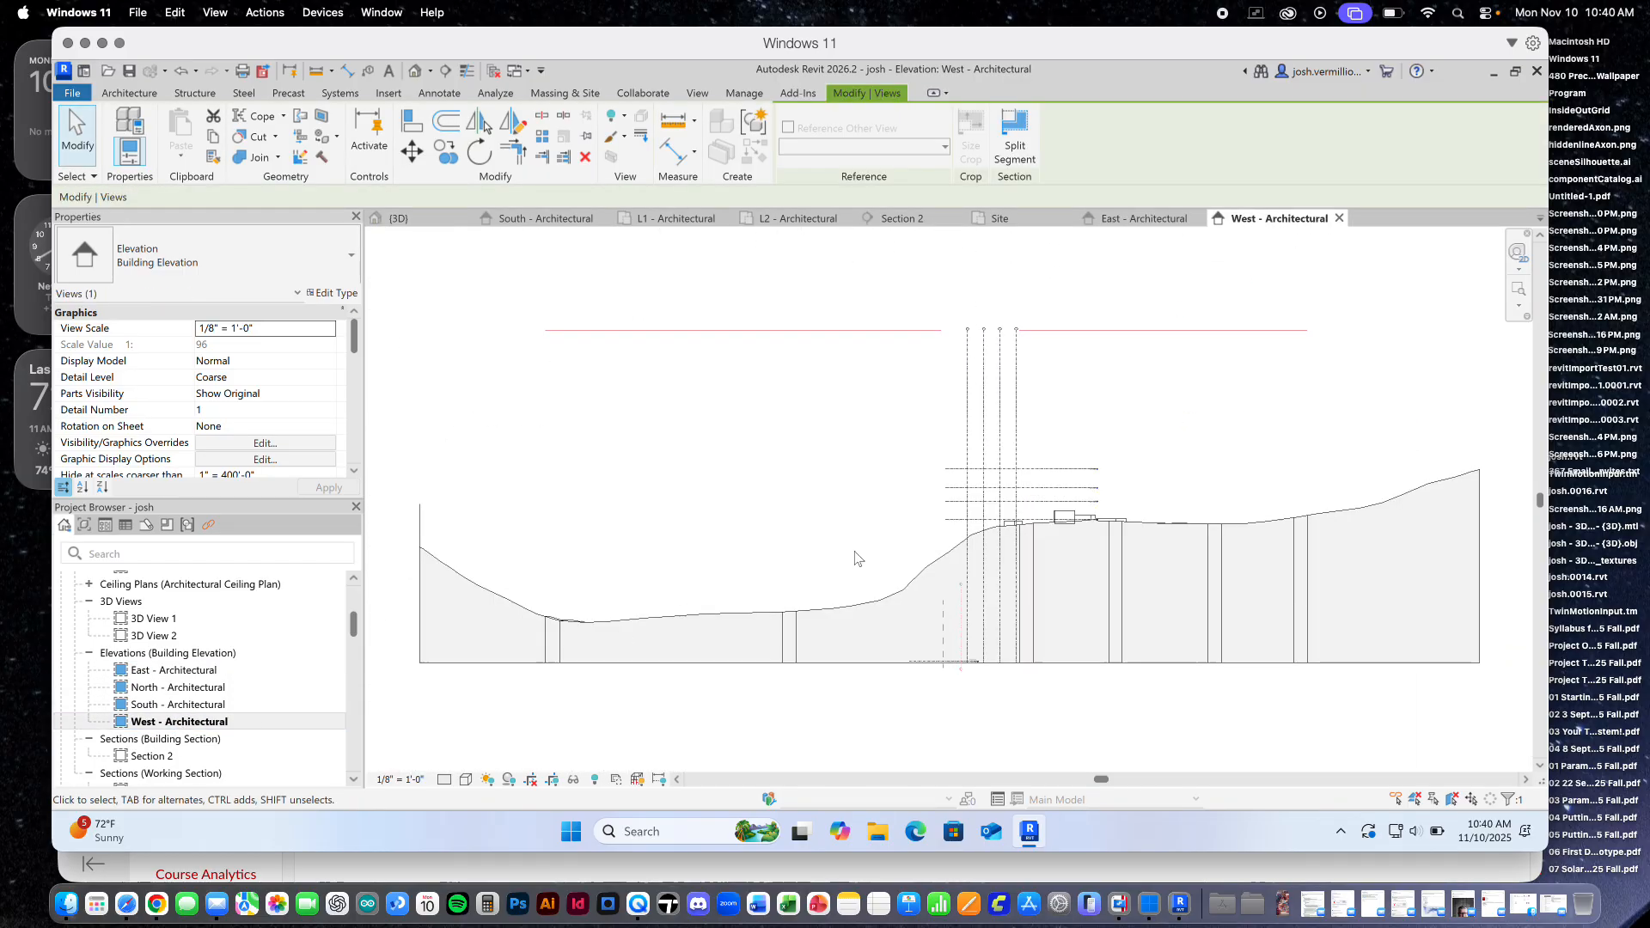
scroll(1020, 510, "up", 3)
scroll(1018, 504, "up", 1)
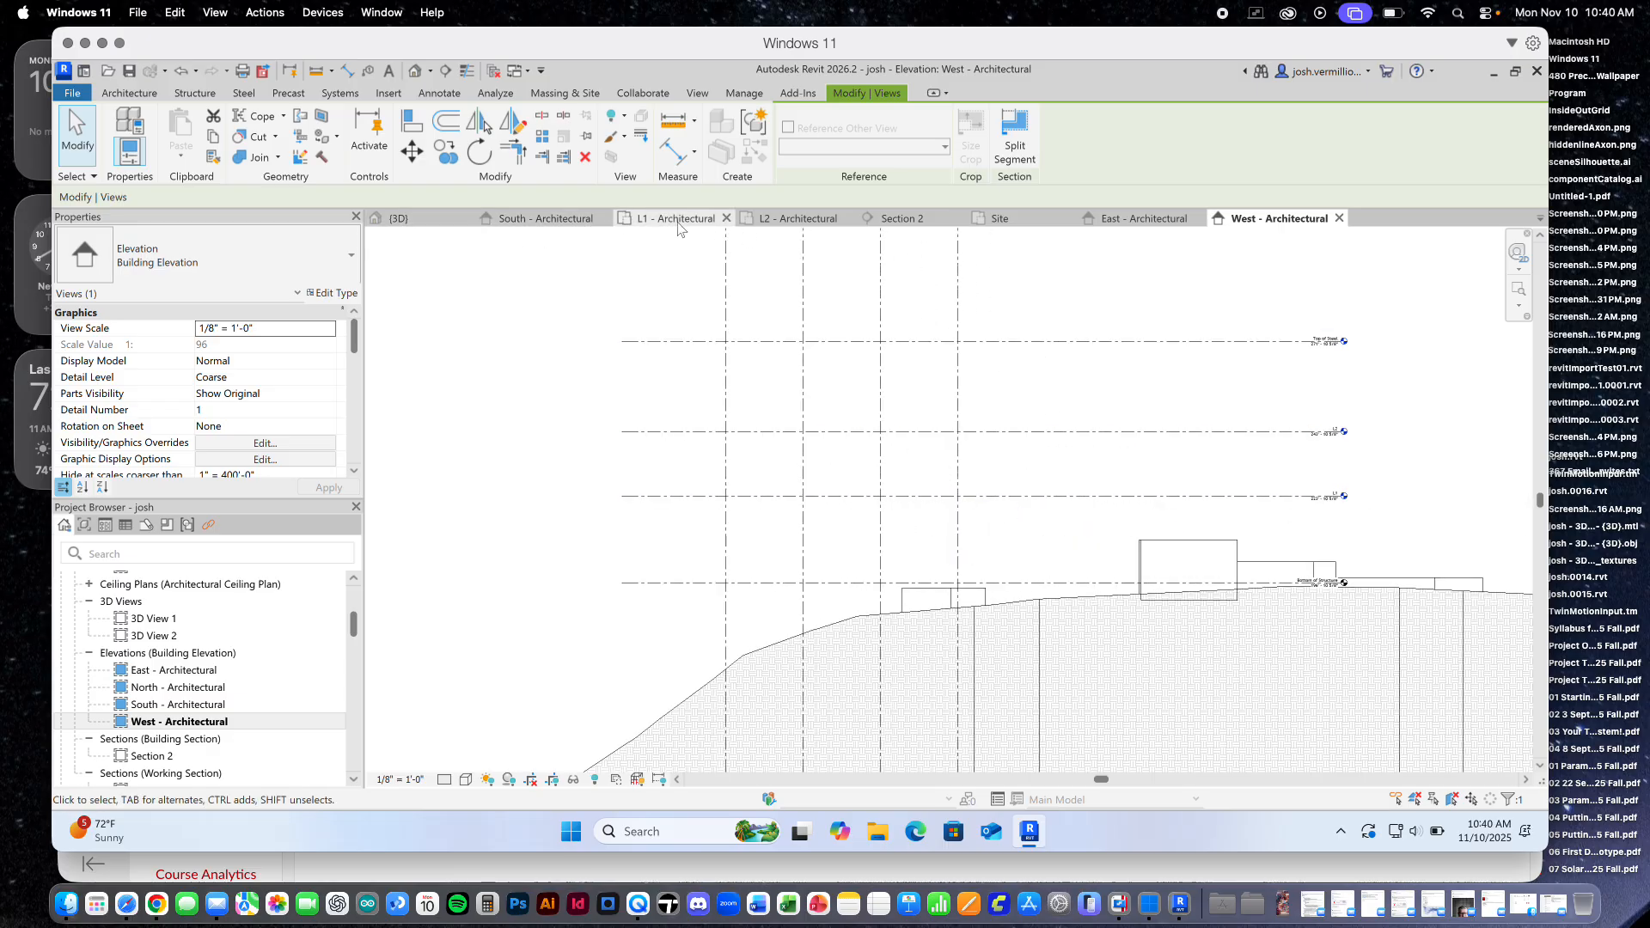
Switch to the Site floor plan and check the elevation markers around the terrain
left_click(1006, 222)
scroll(943, 425, "down", 5)
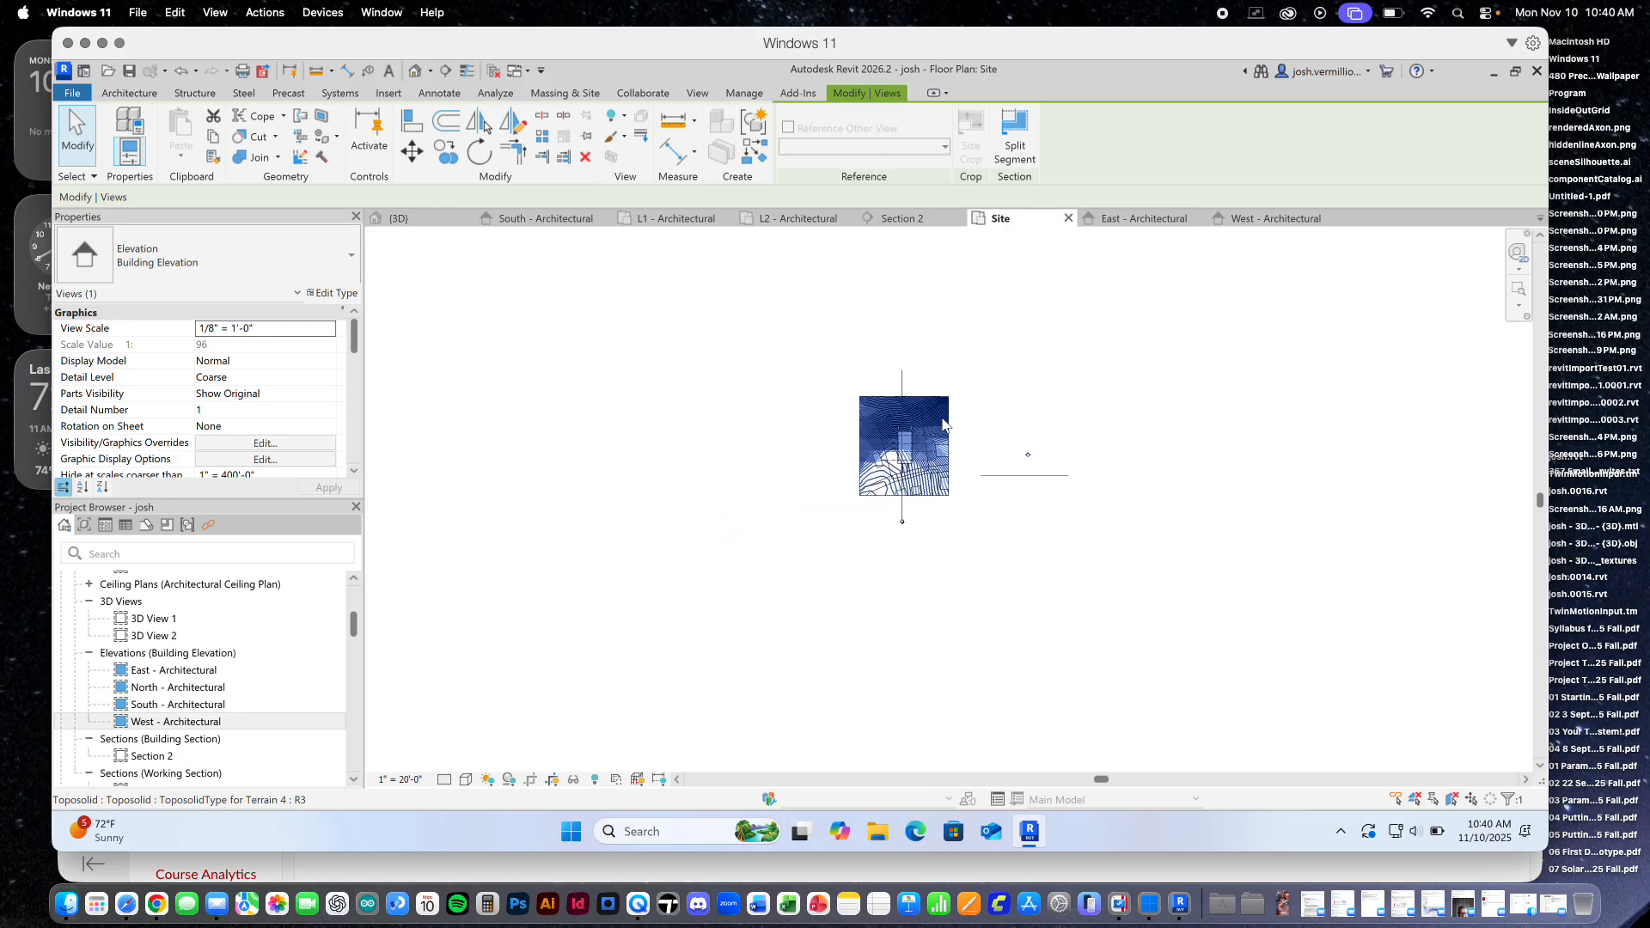
scroll(1031, 439, "up", 4)
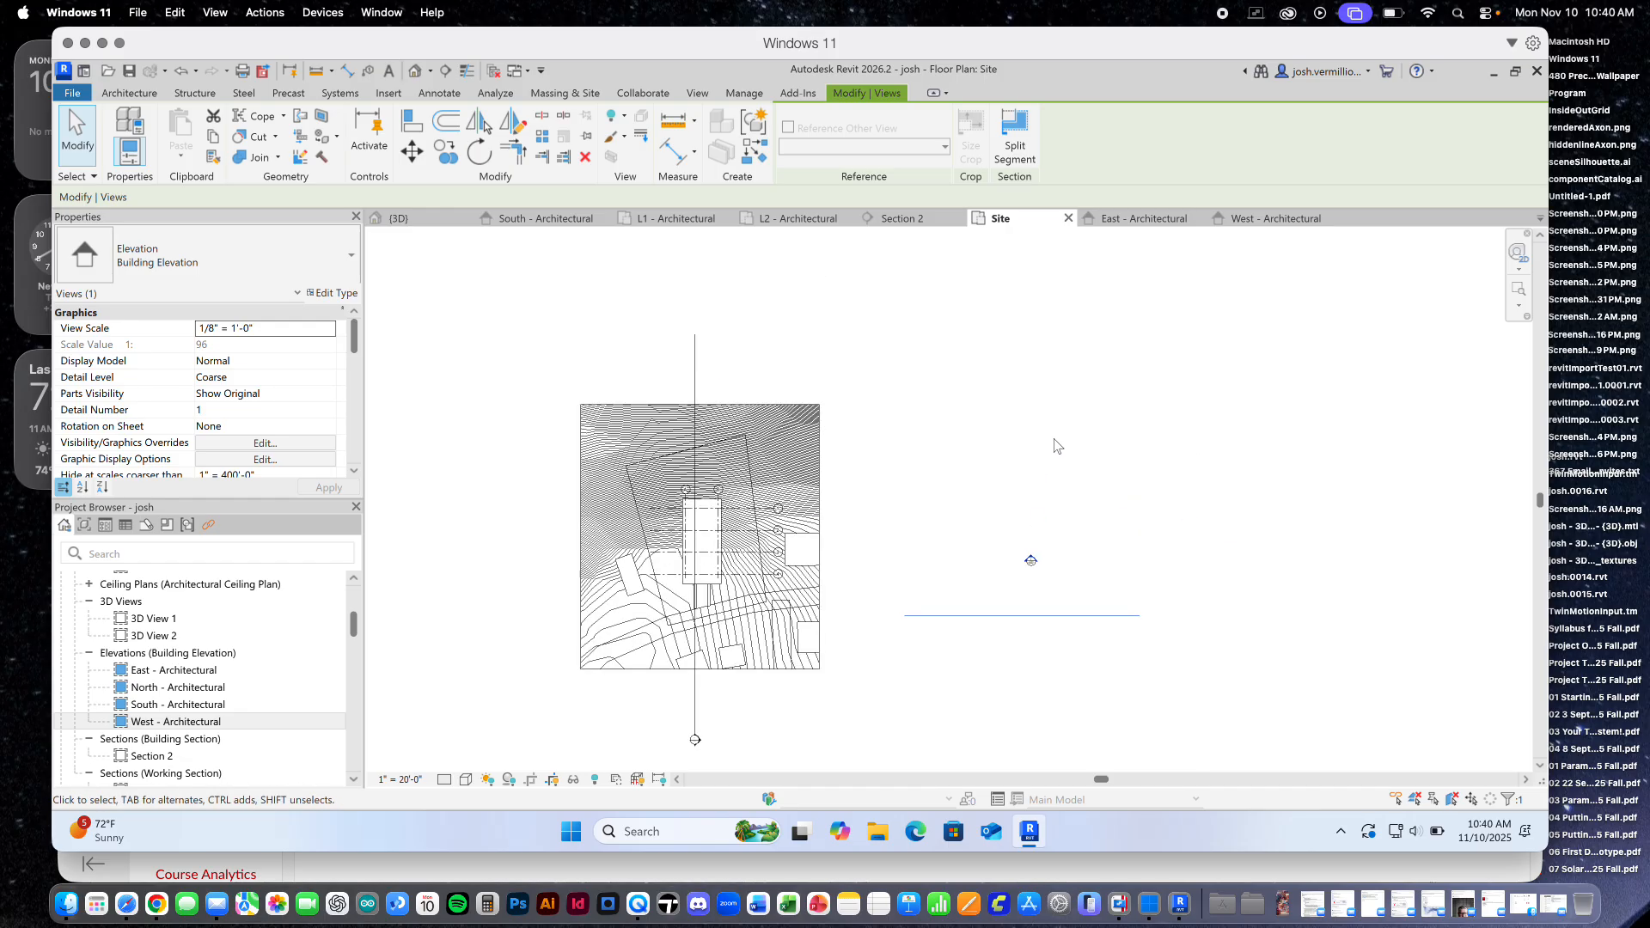
Return to the West - Architectural elevation and select the Untitled base 2 model group to examine its extents
left_click(1260, 220)
scroll(1131, 520, "up", 3)
scroll(1123, 515, "down", 4)
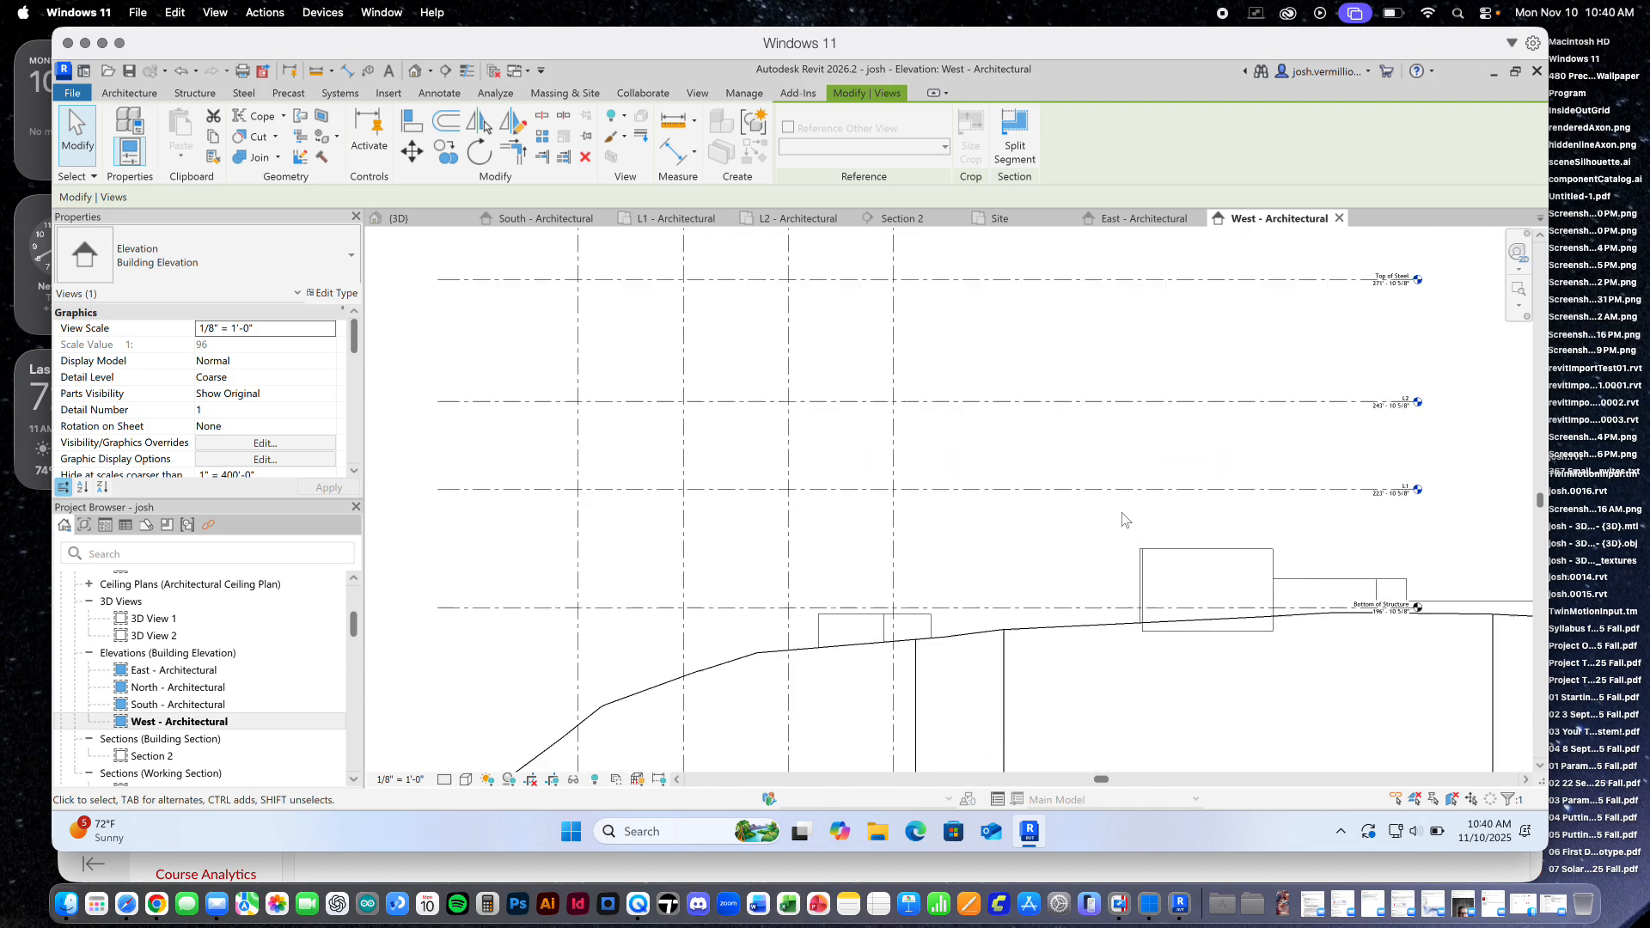
scroll(1257, 497, "down", 5)
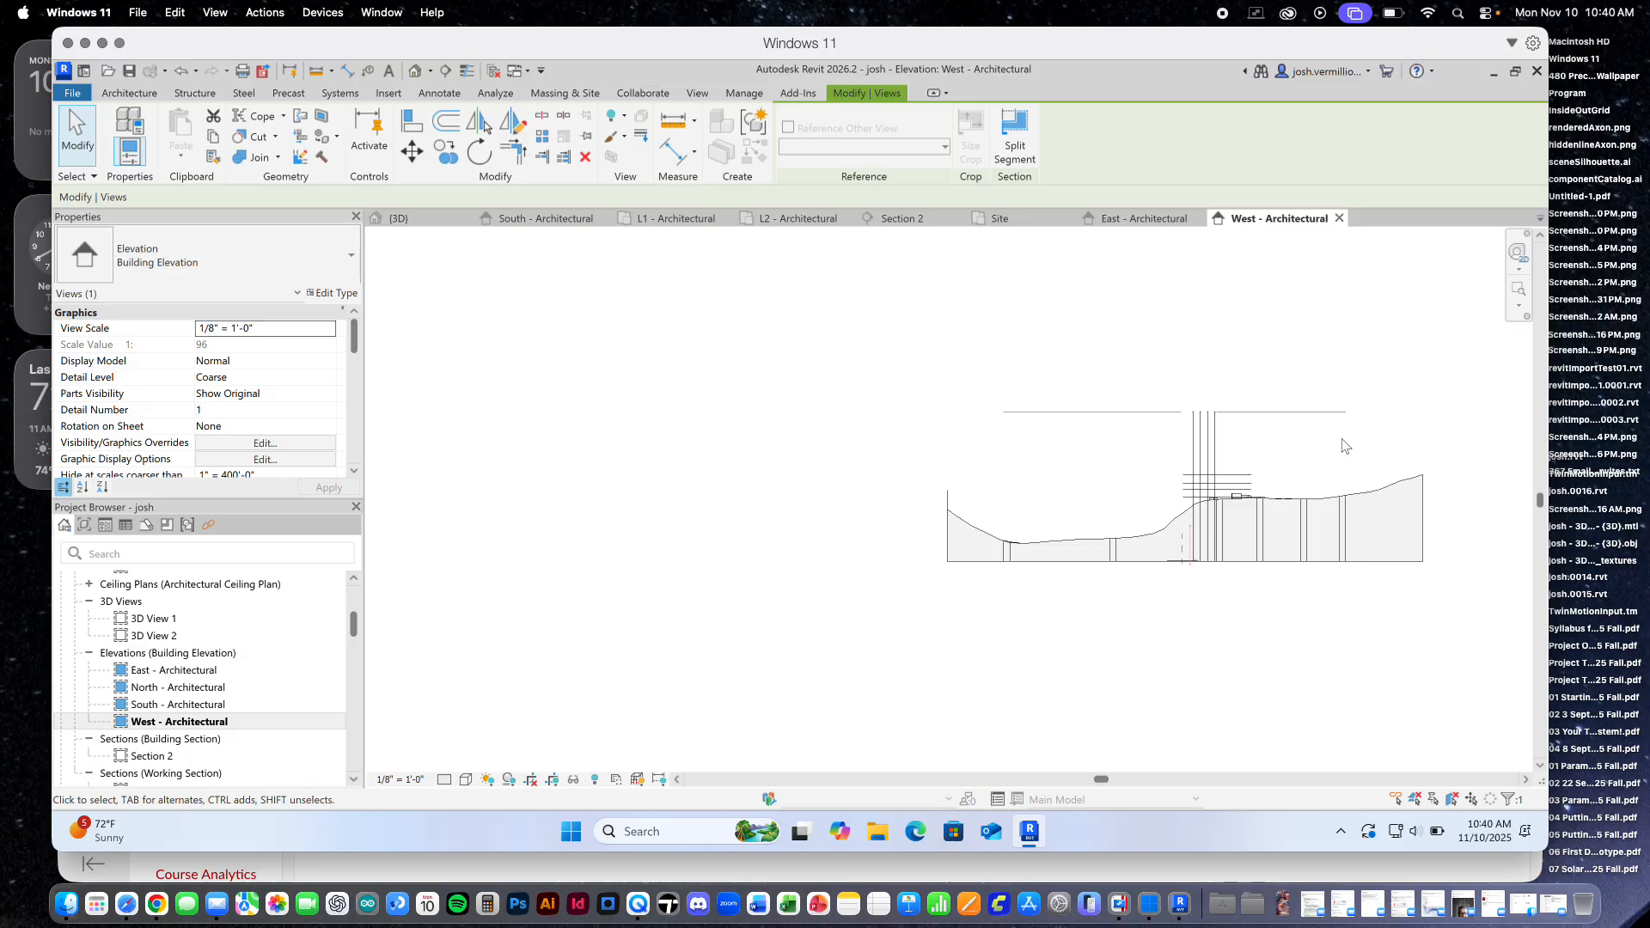
left_click(1324, 413)
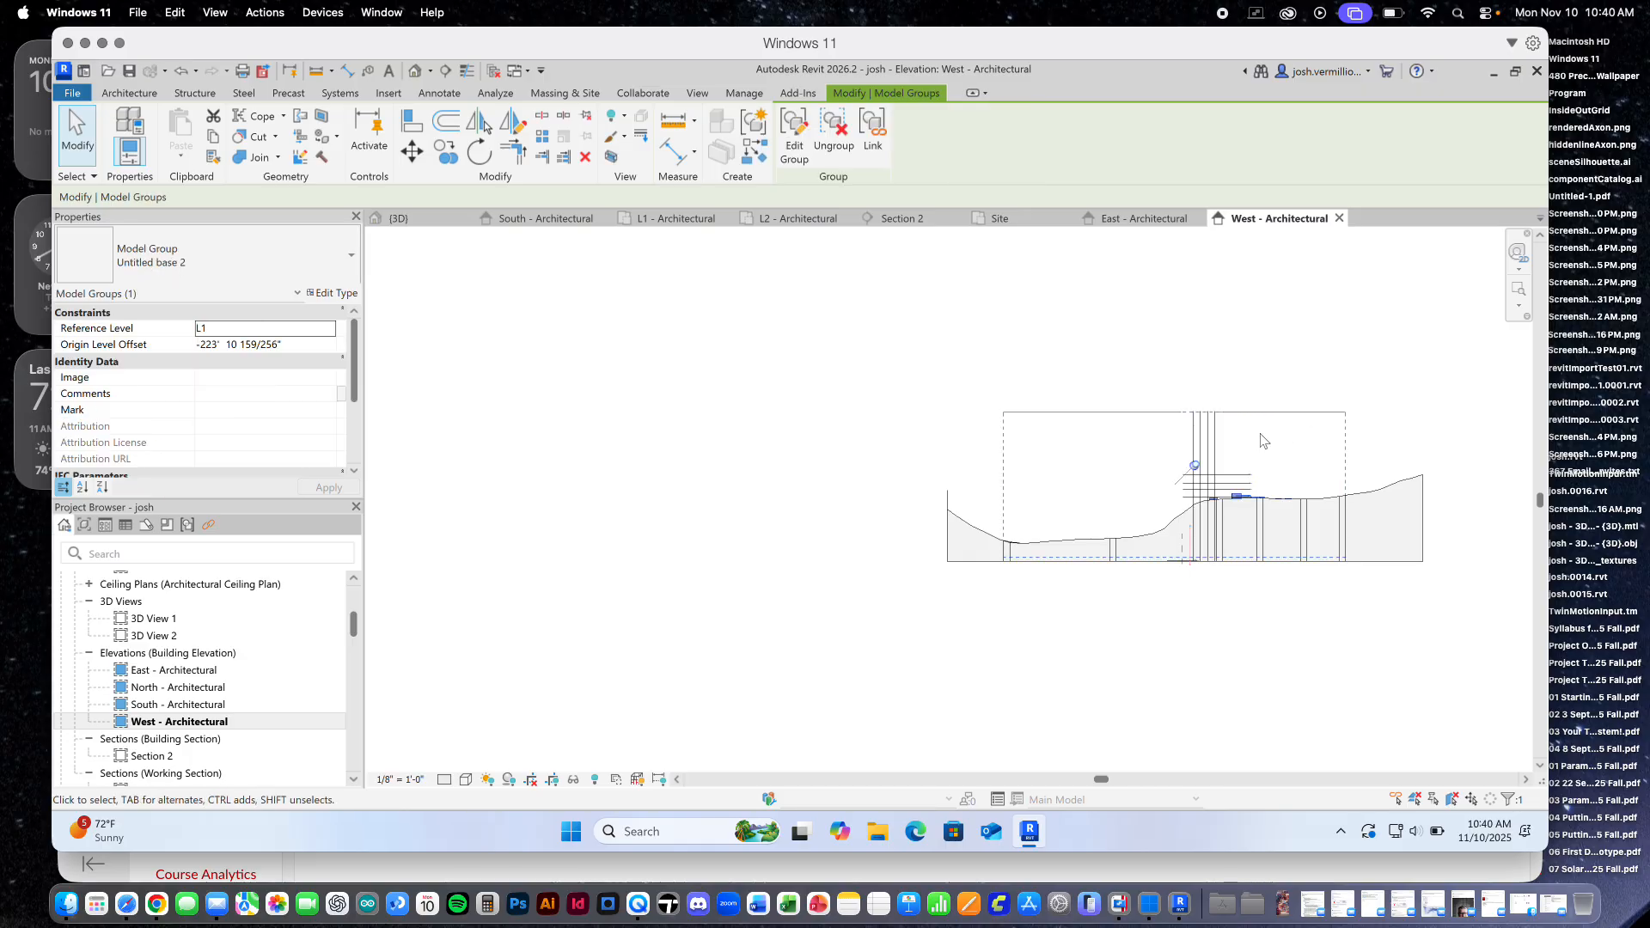
scroll(1259, 444, "up", 1)
scroll(1260, 445, "up", 4)
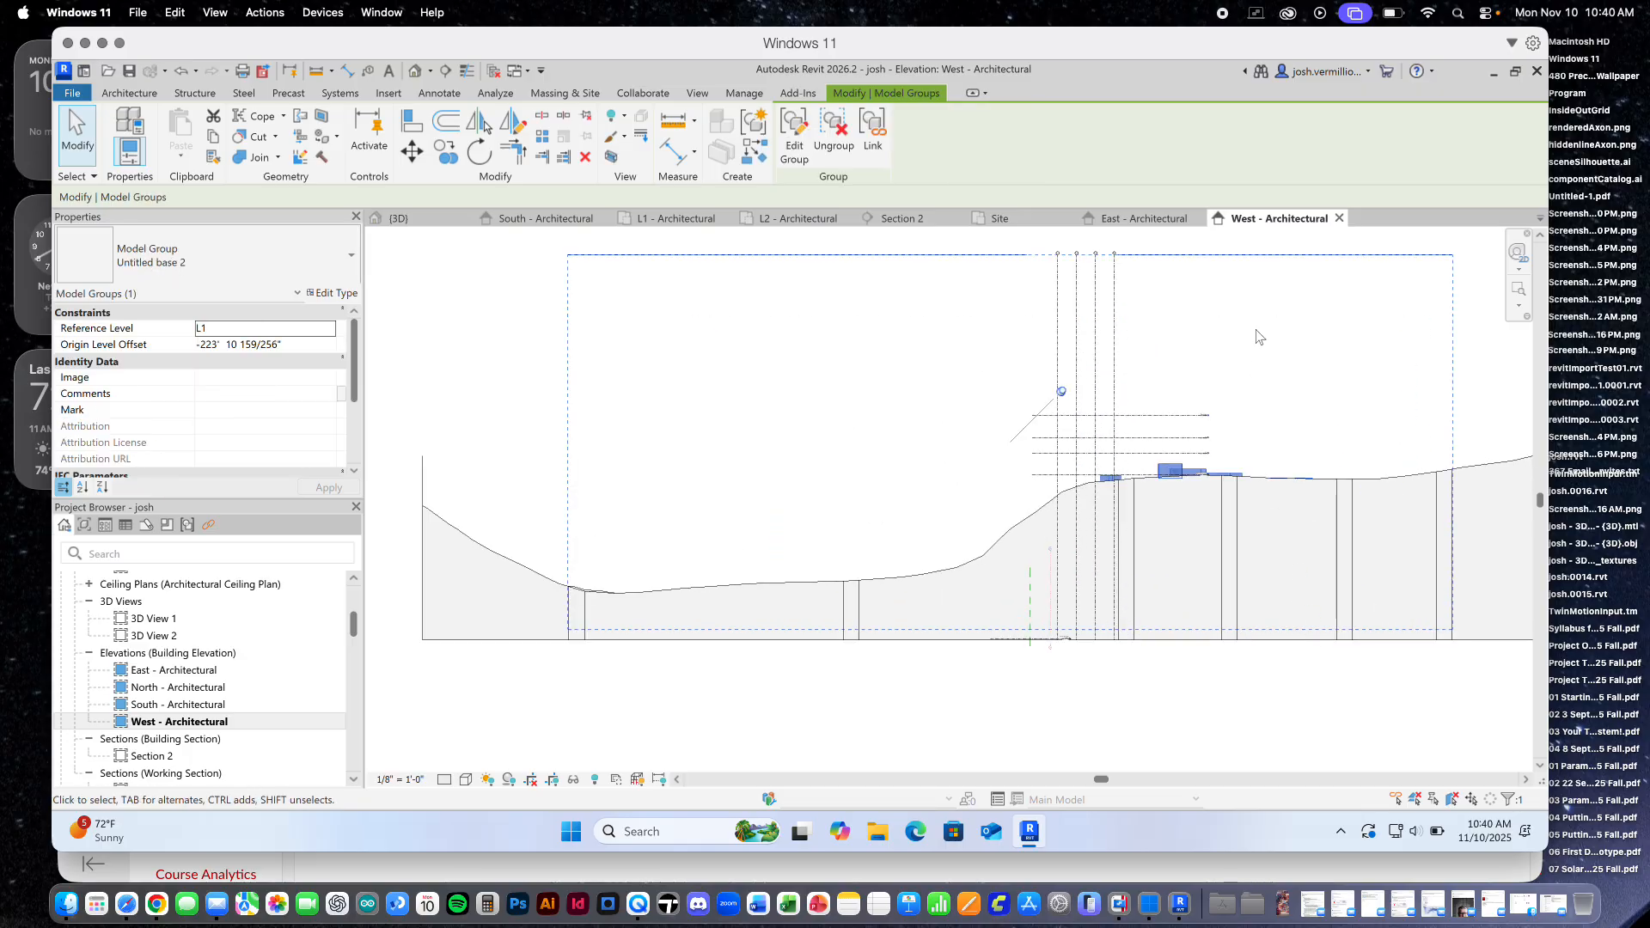
scroll(1169, 318, "down", 1)
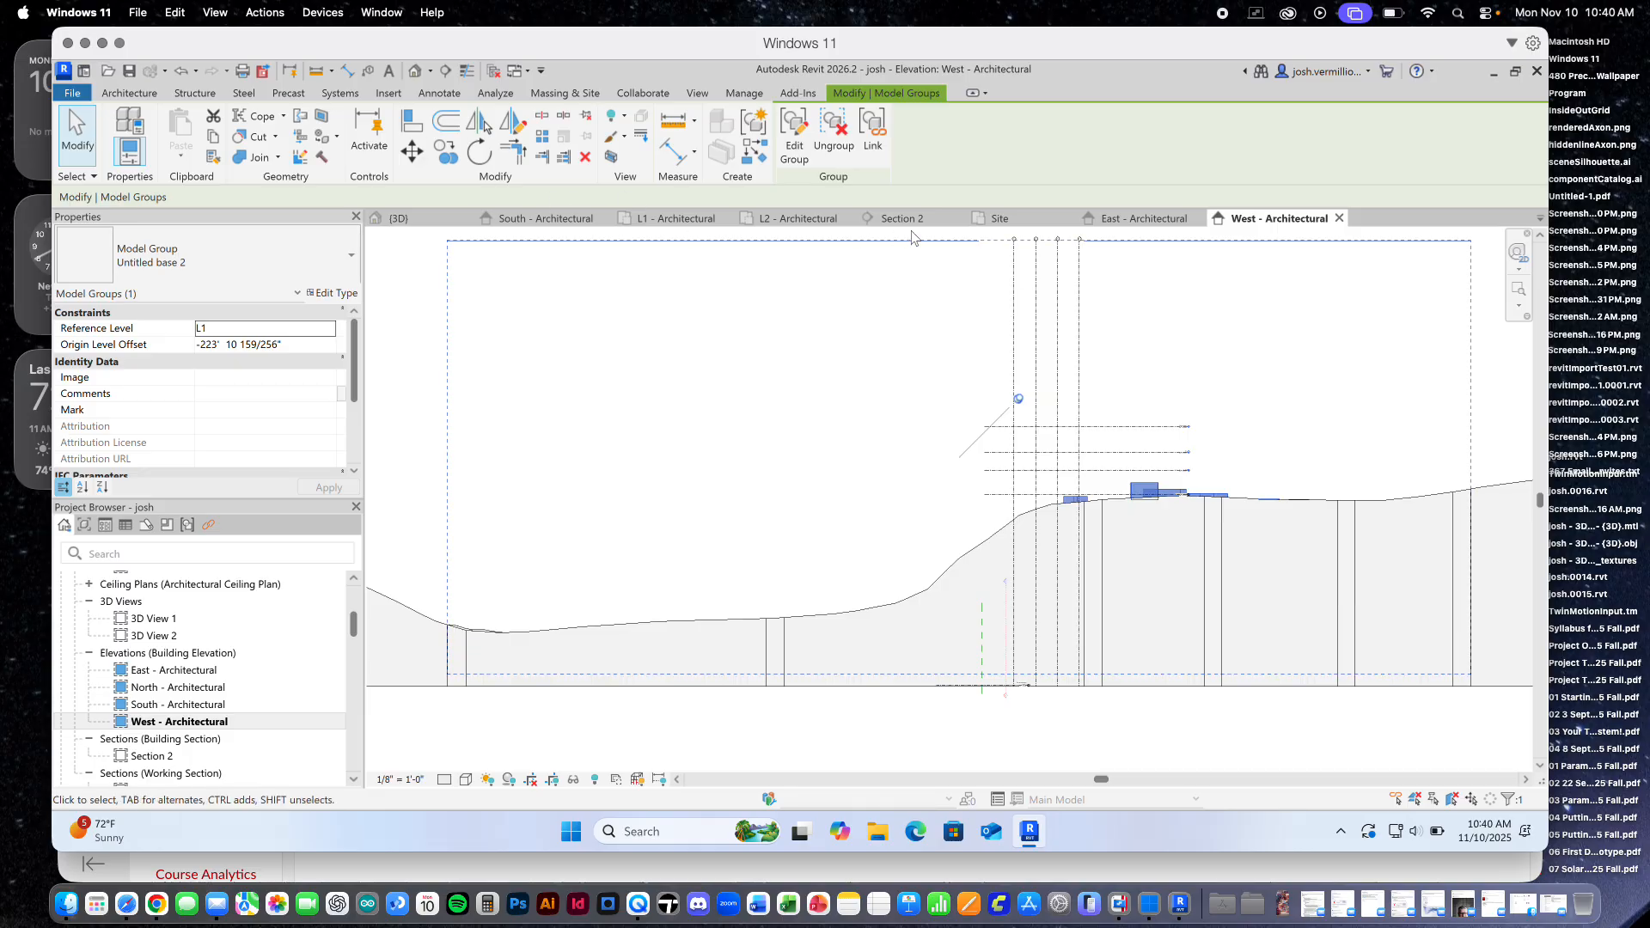
Look for the West elevation marker in the Site floor plan and clear the model group selection
left_click(996, 220)
scroll(979, 497, "up", 1)
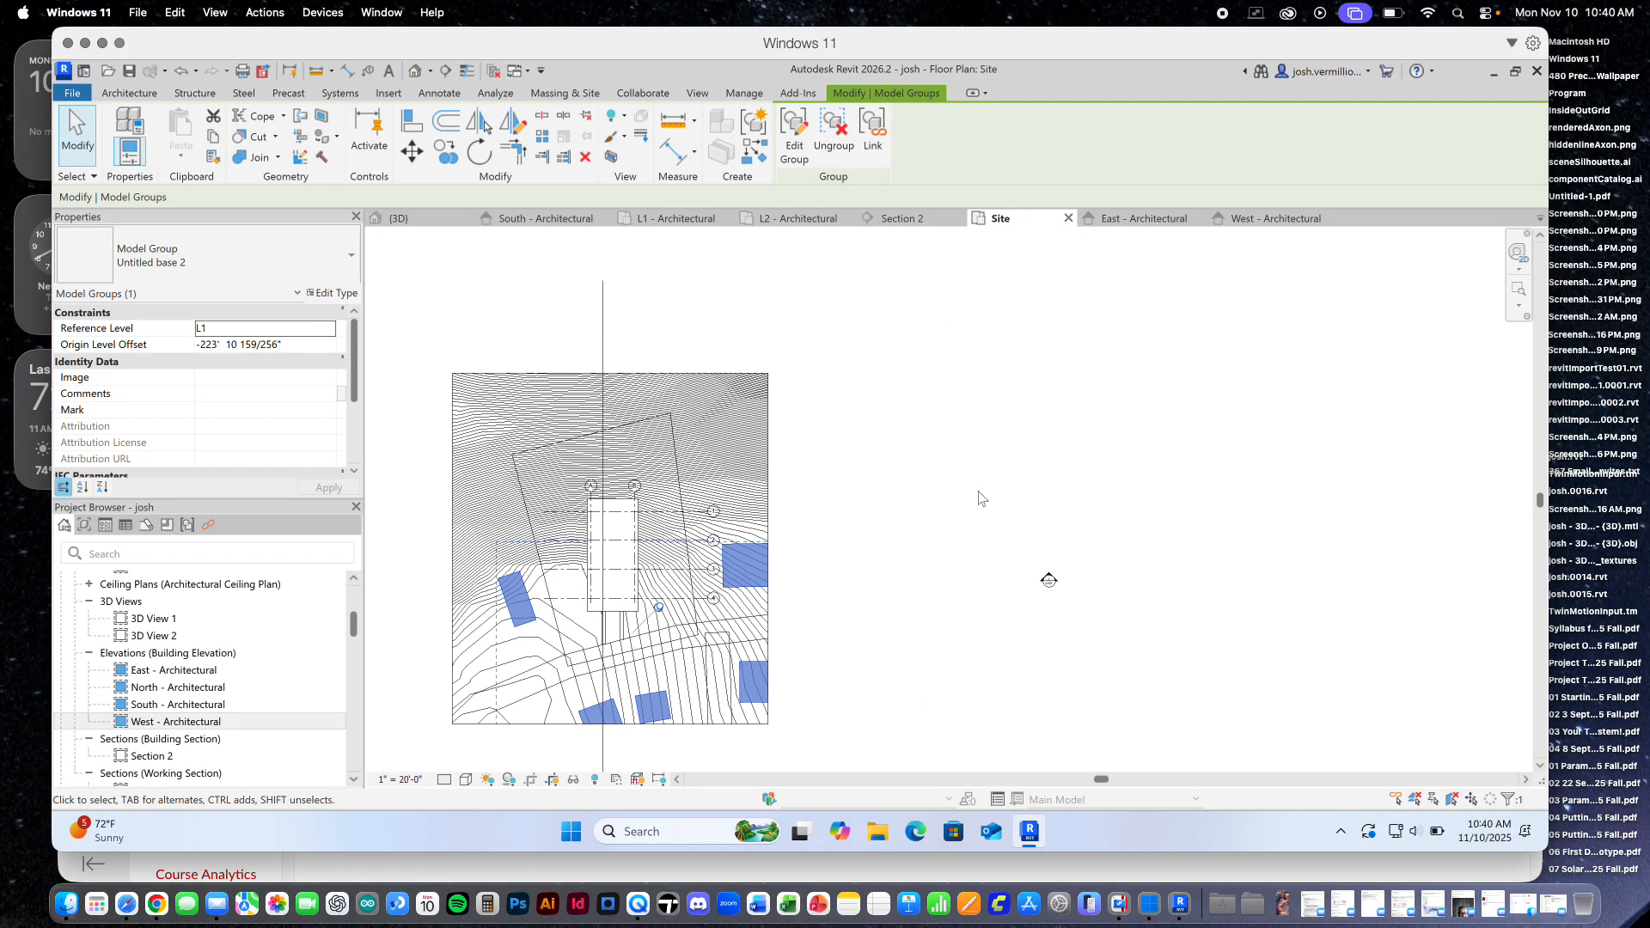
scroll(838, 607, "down", 1)
scroll(735, 653, "up", 3)
scroll(735, 653, "down", 2)
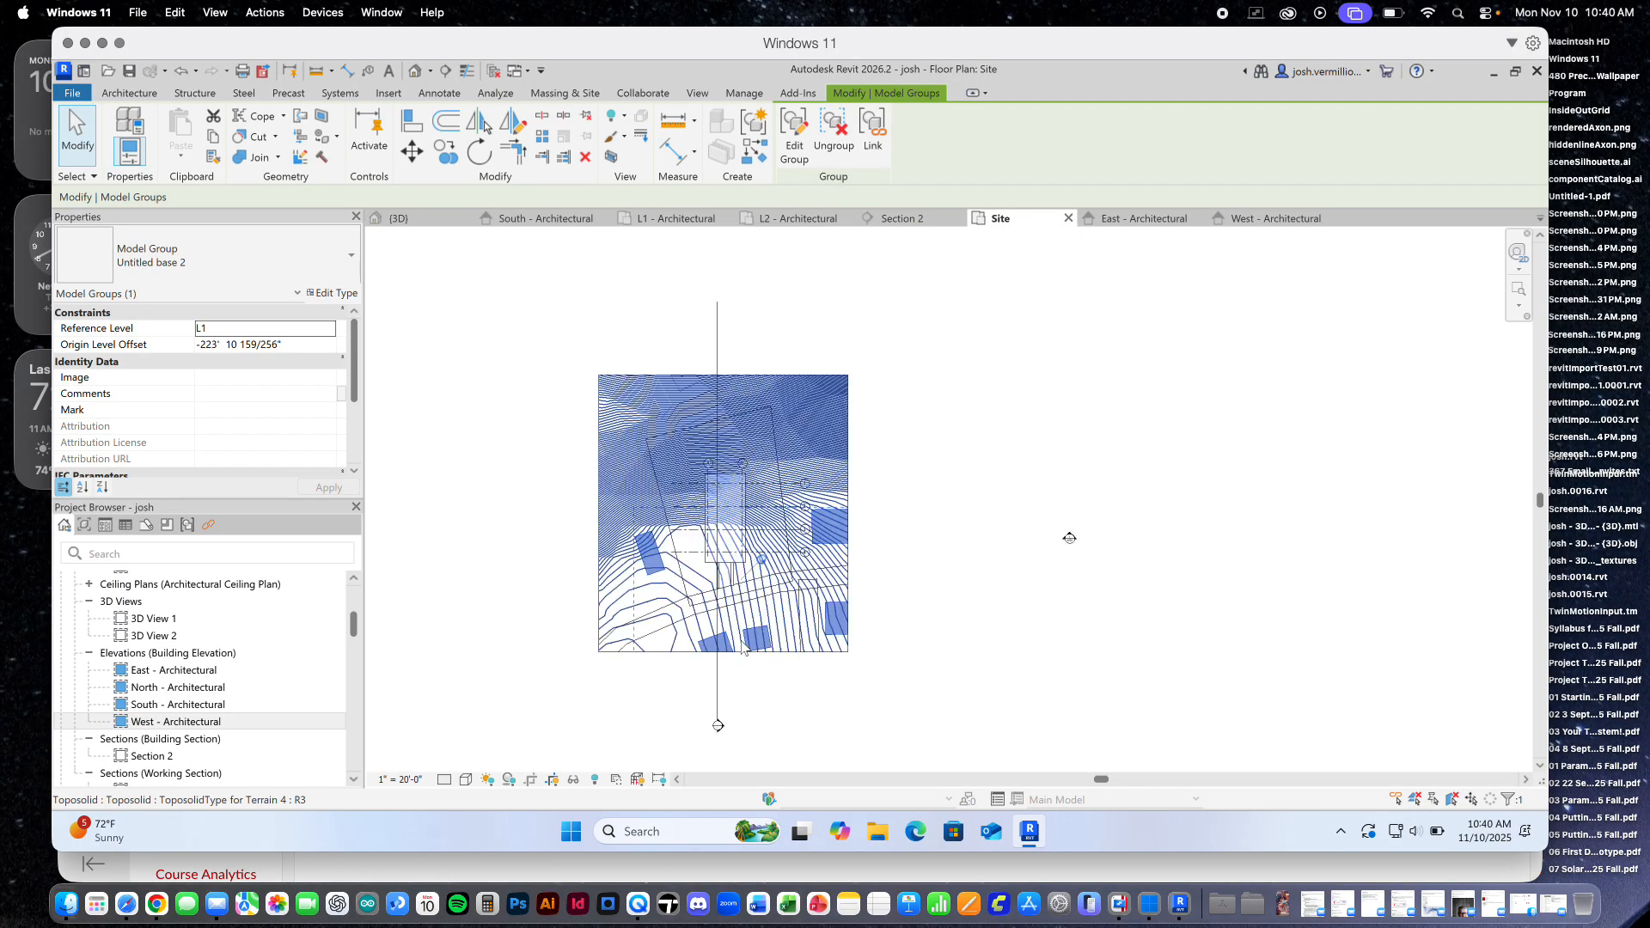
left_click(1105, 441)
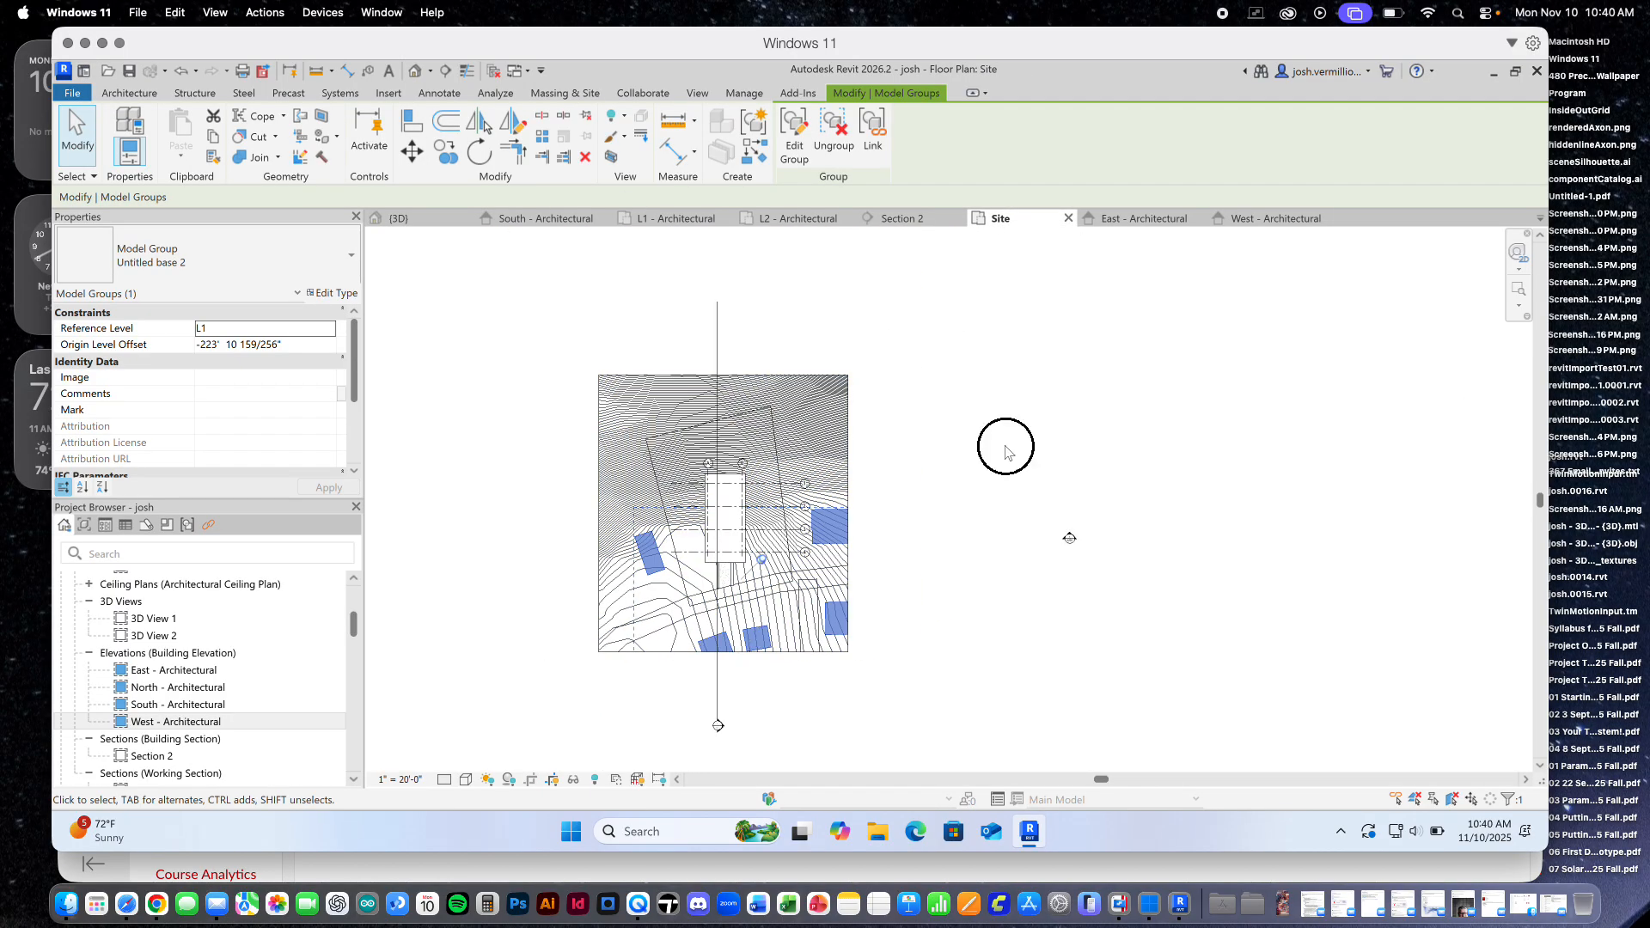
Go back to the West - Architectural elevation, check the view's available commands and look over the whole terrain profile
left_click(1255, 220)
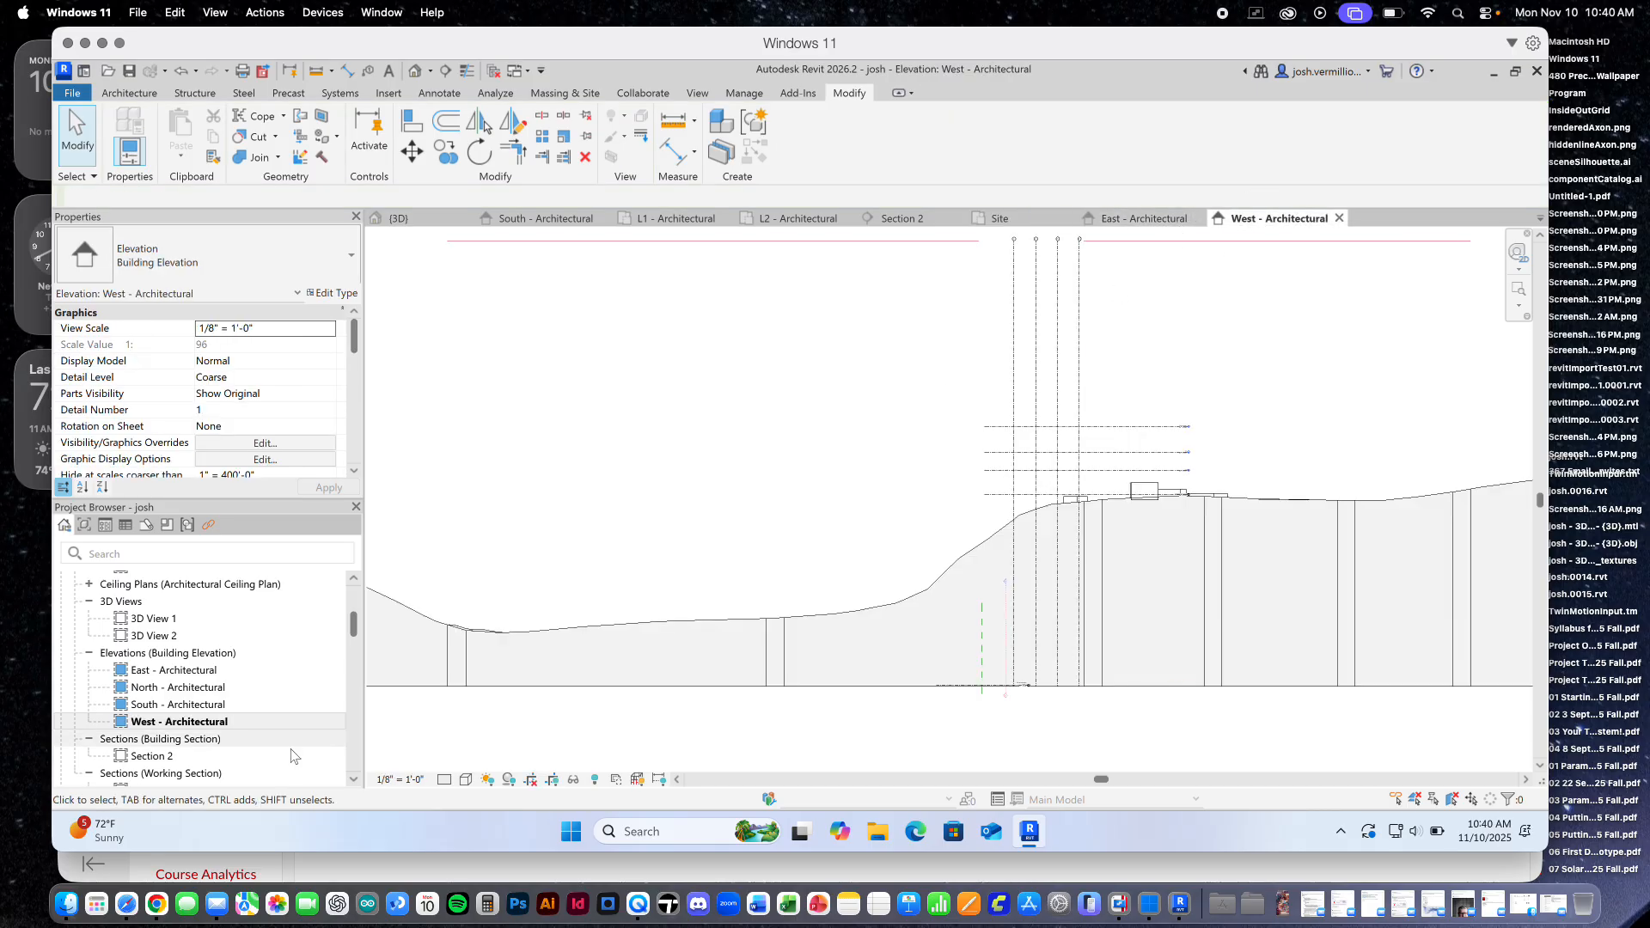
right_click(201, 724)
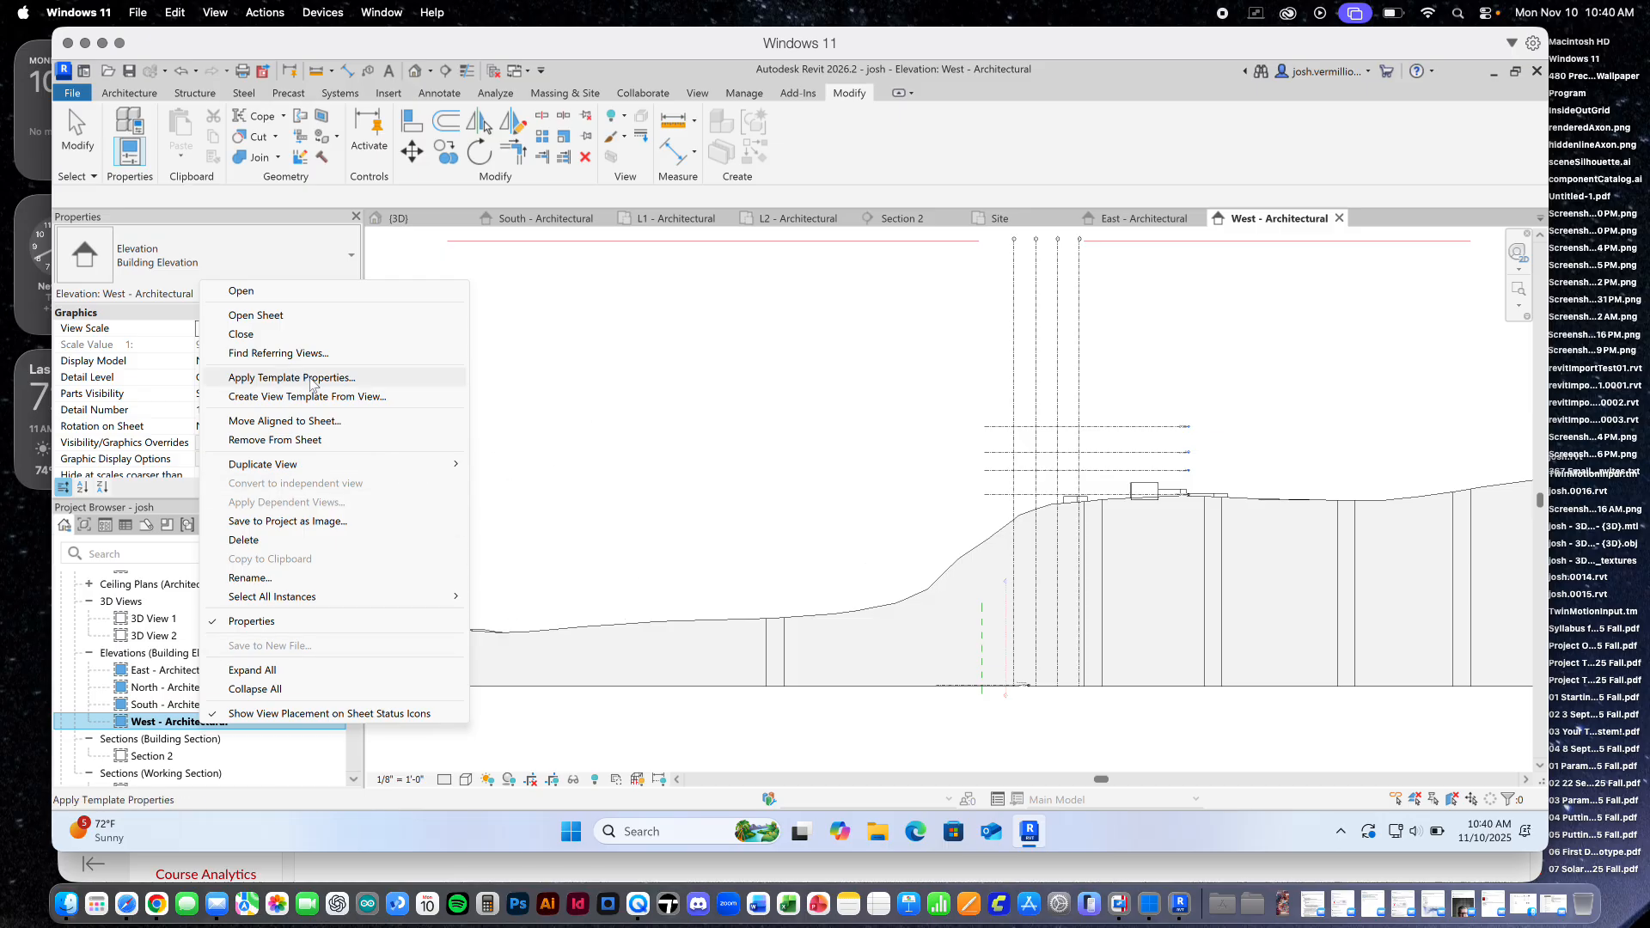
left_click(528, 392)
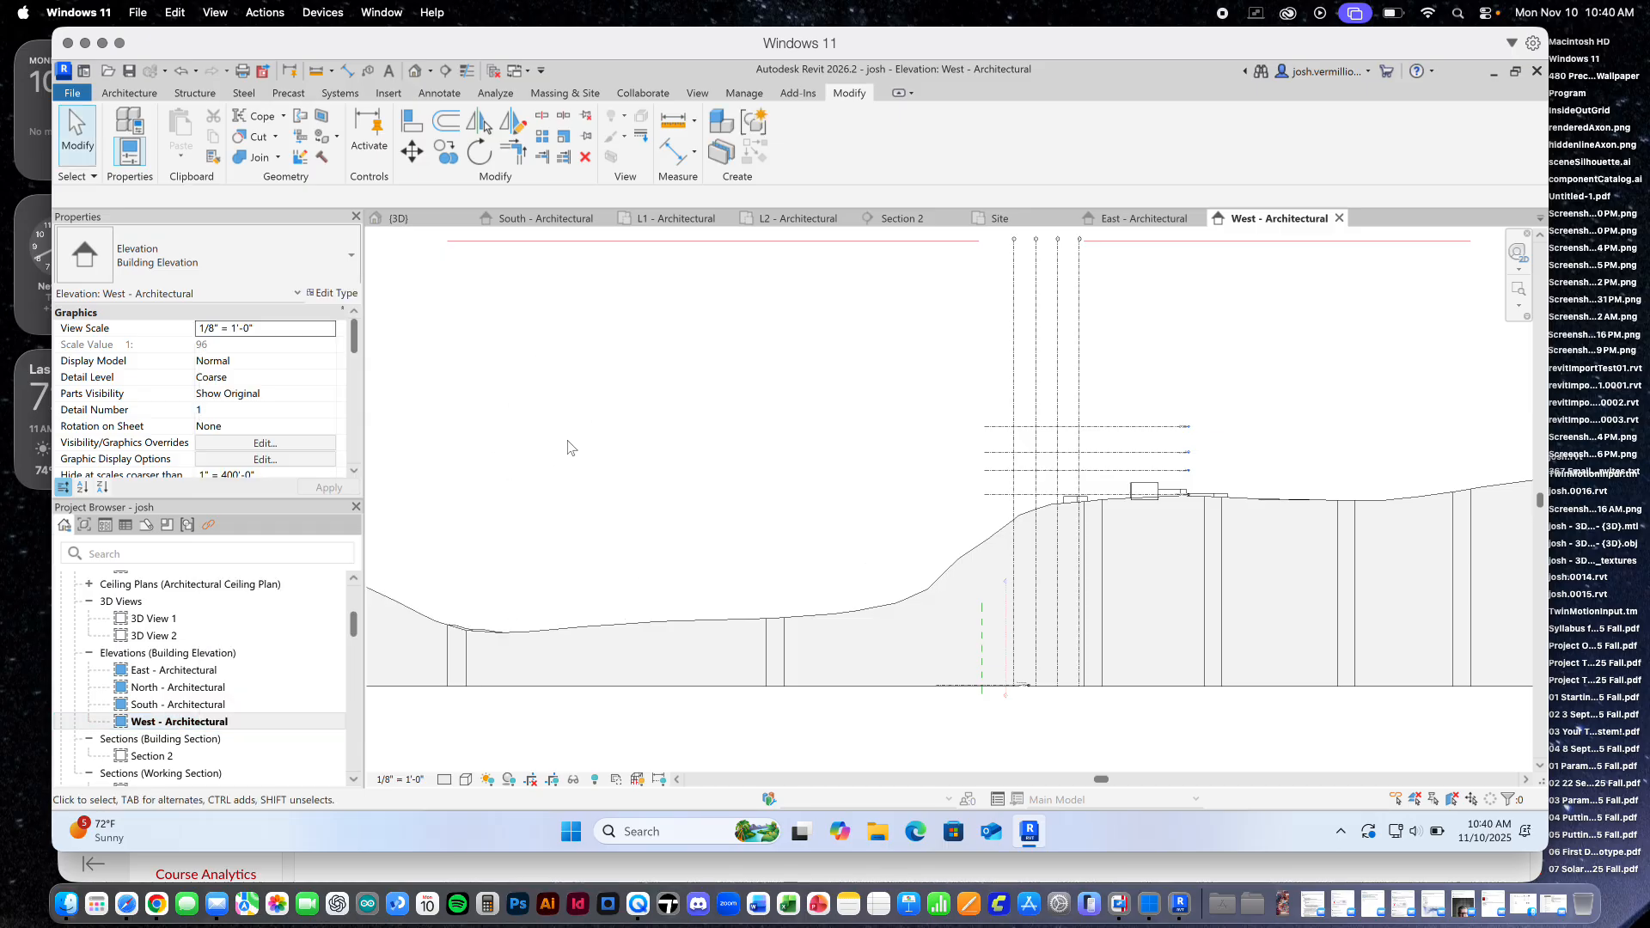
scroll(571, 441, "down", 8)
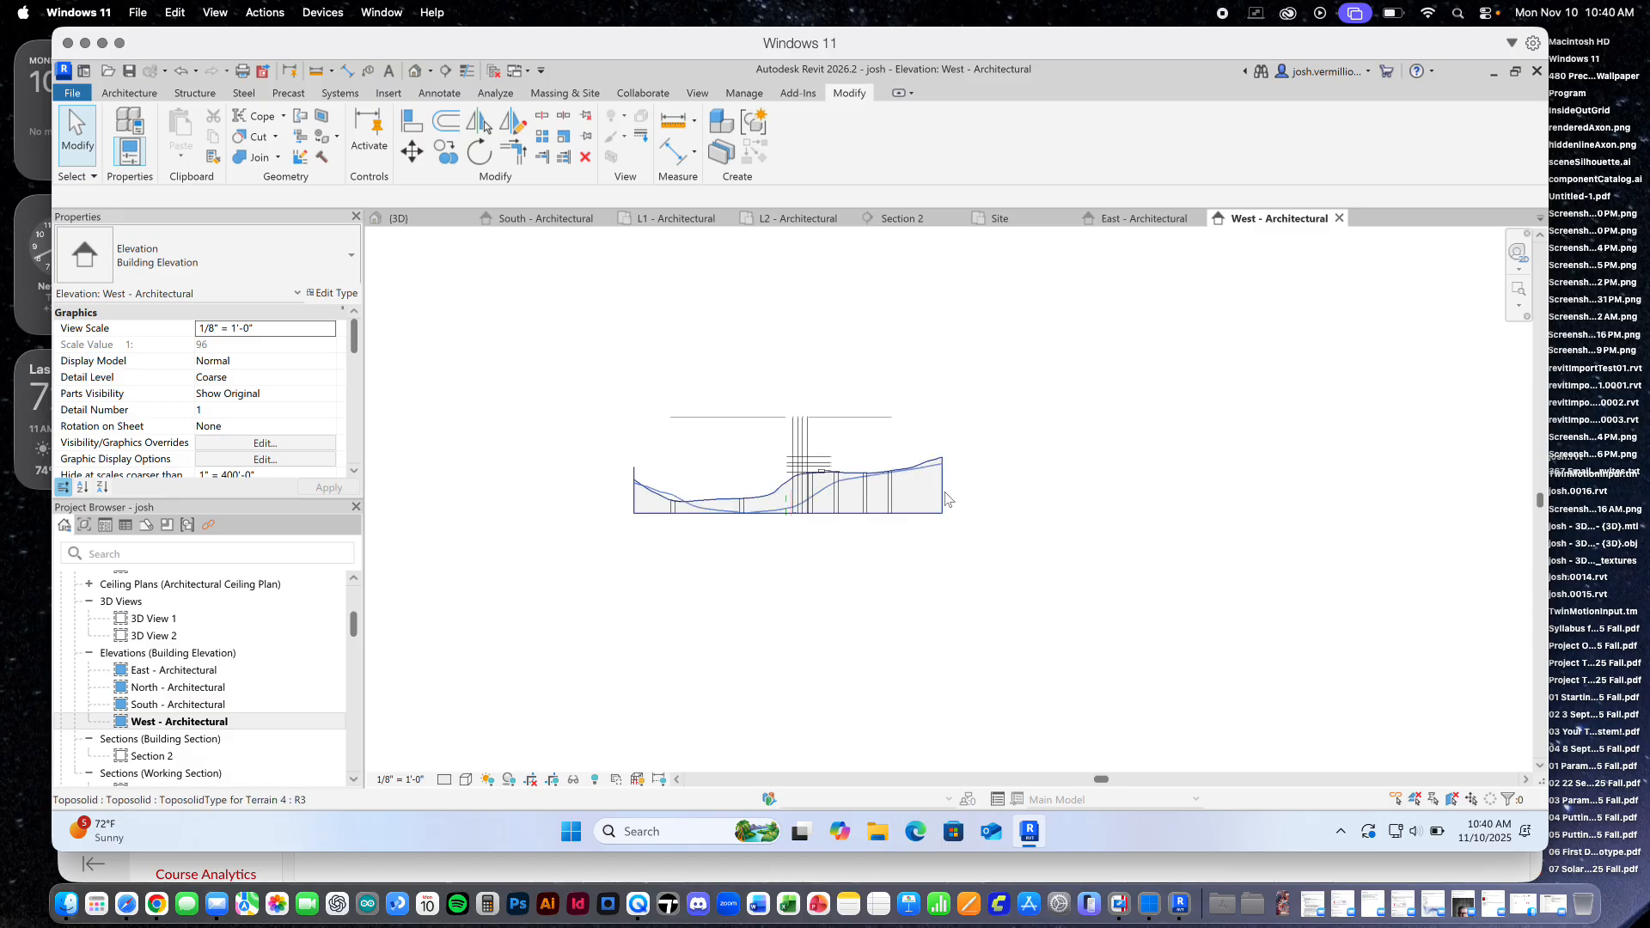
Check the extents and graphics properties of the West - Architectural elevation
left_click_drag(353, 344, 350, 387)
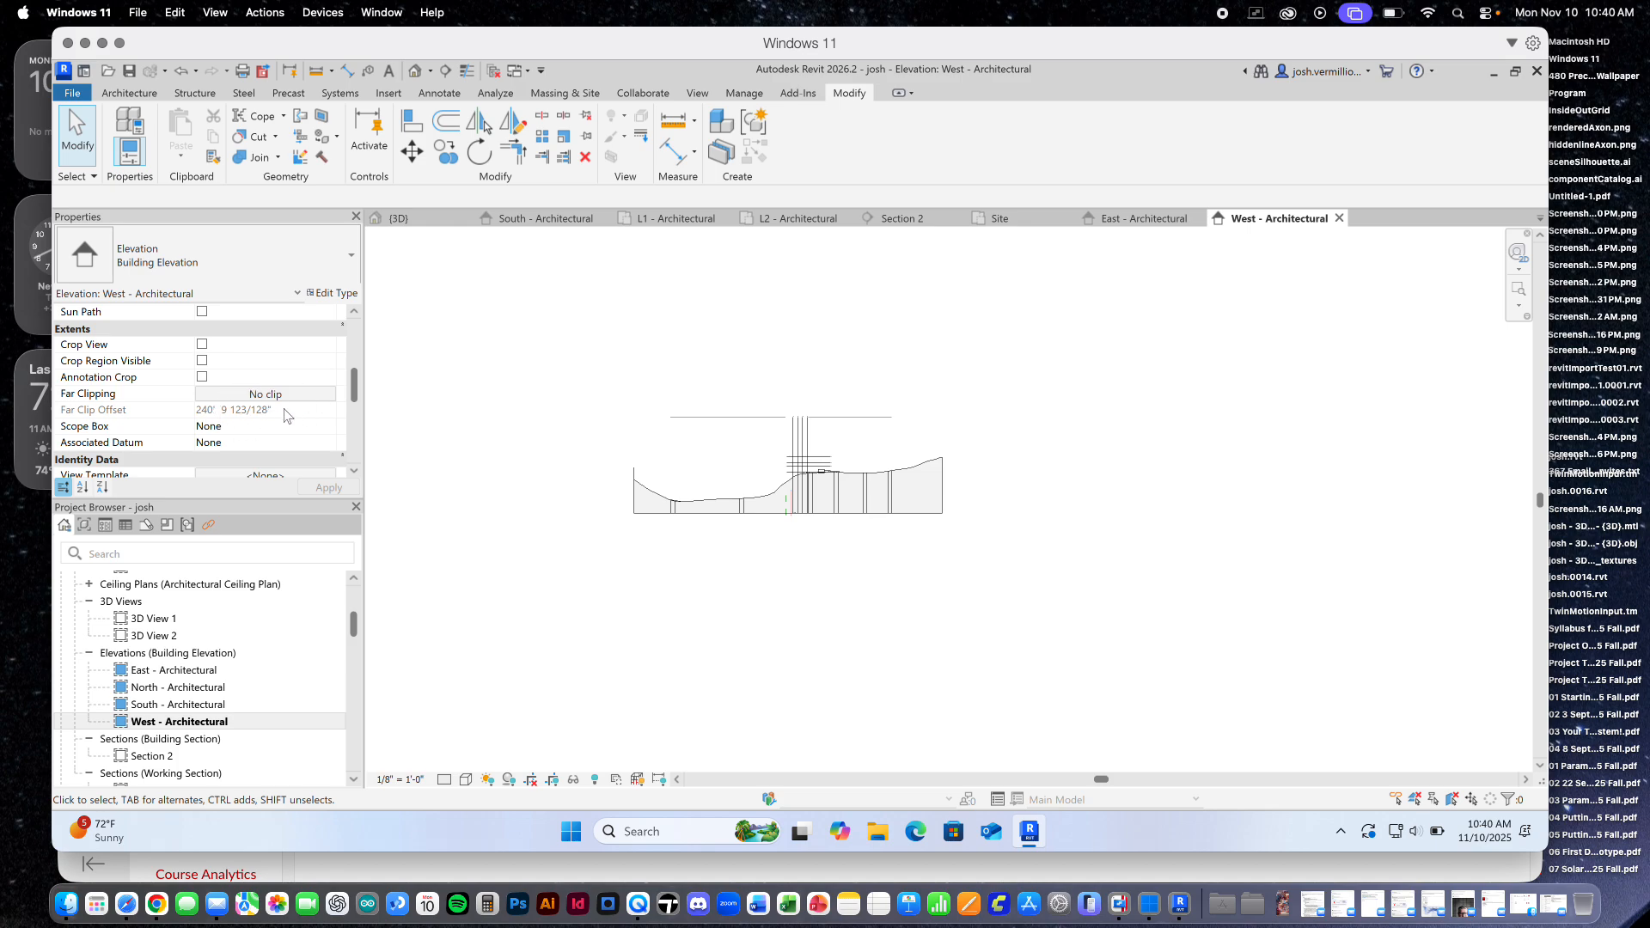
mouse_move(355, 384)
left_mouse_down()
mouse_move(351, 422)
mouse_move(347, 354)
left_mouse_up()
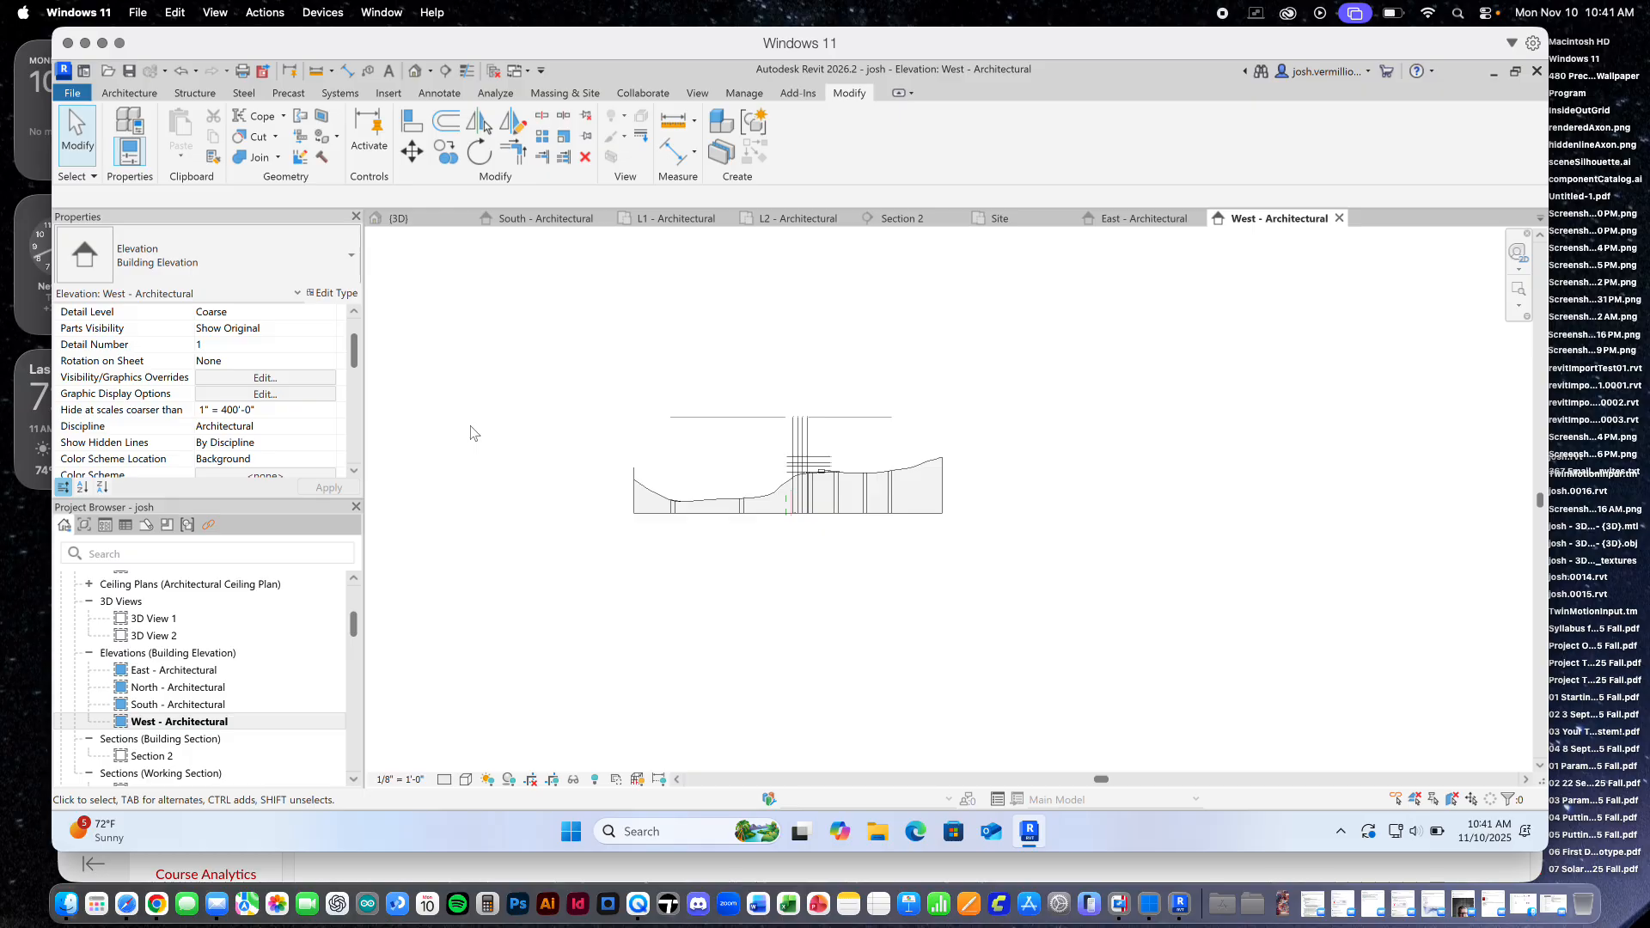
Switch to Chrome to read the course page's custom window family and view template files, and return to Revit
key("ctrl+Up")
left_click(433, 509)
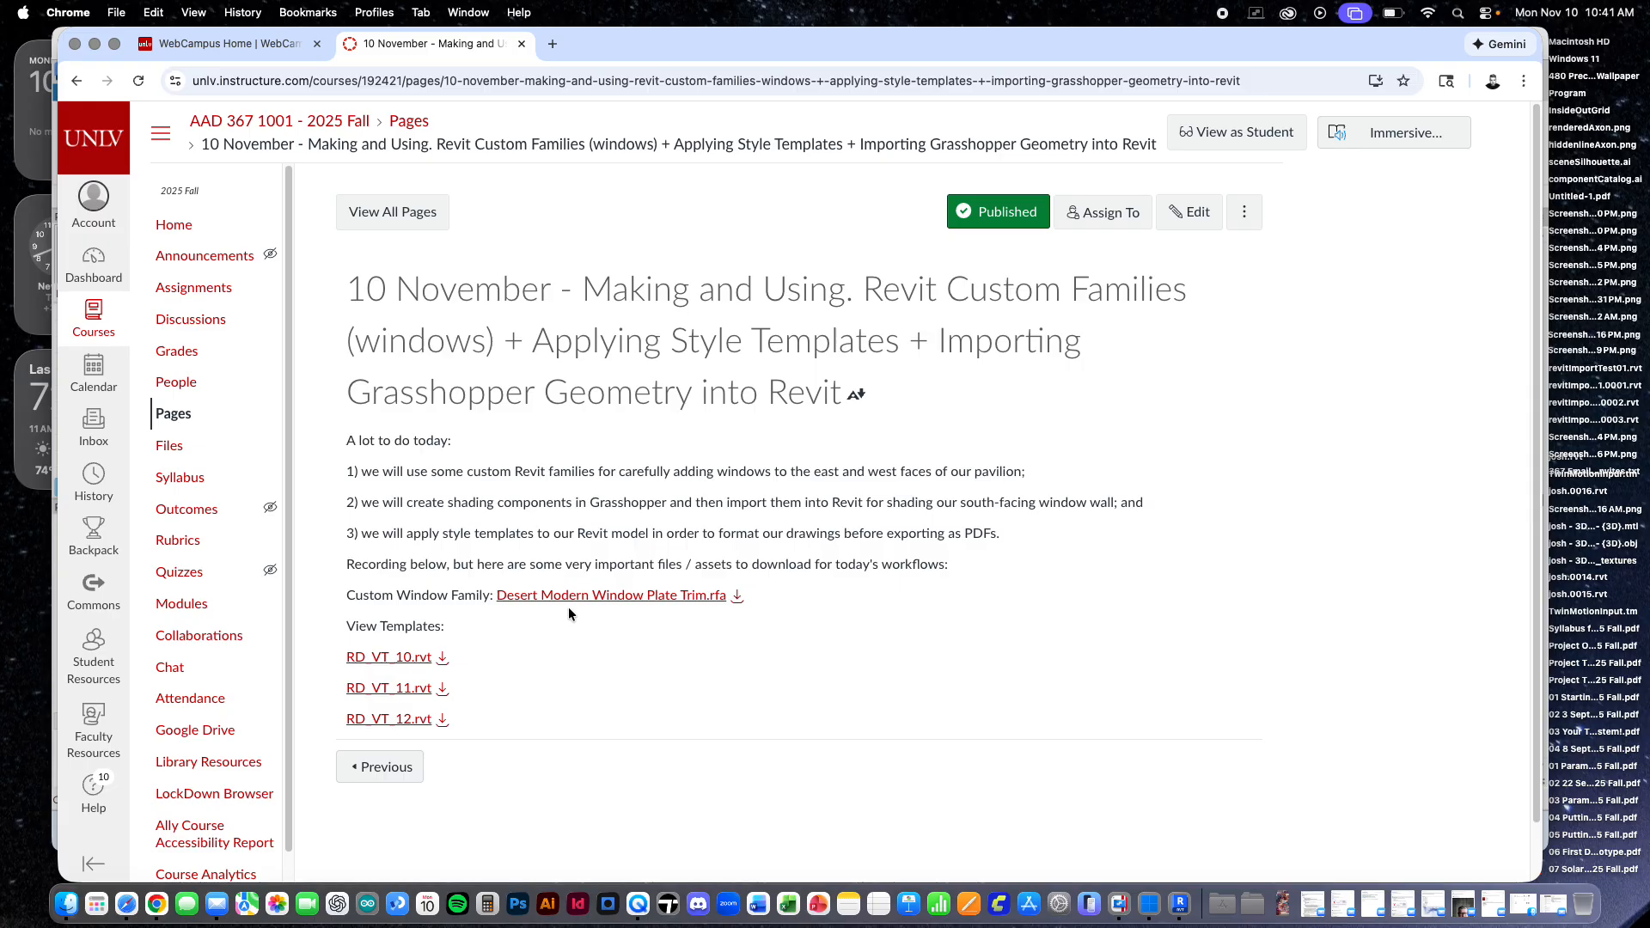
key("ctrl+Up")
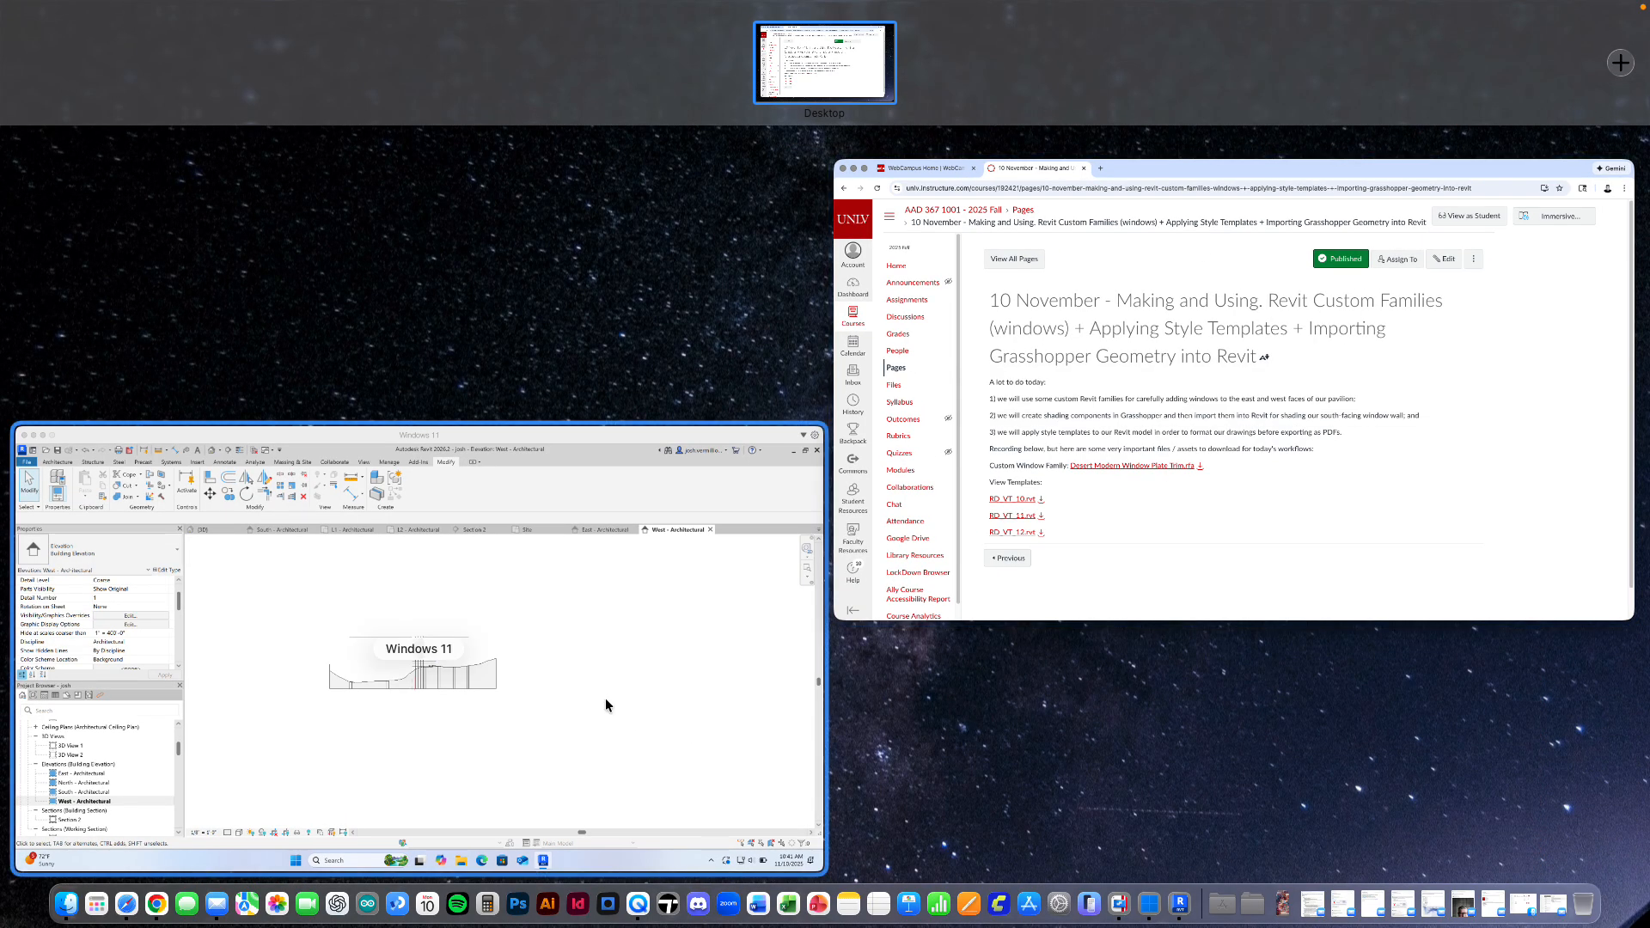
left_click(605, 698)
Go through the open views and close L2 - Architectural, Site, East - Architectural and West - Architectural
left_click(434, 218)
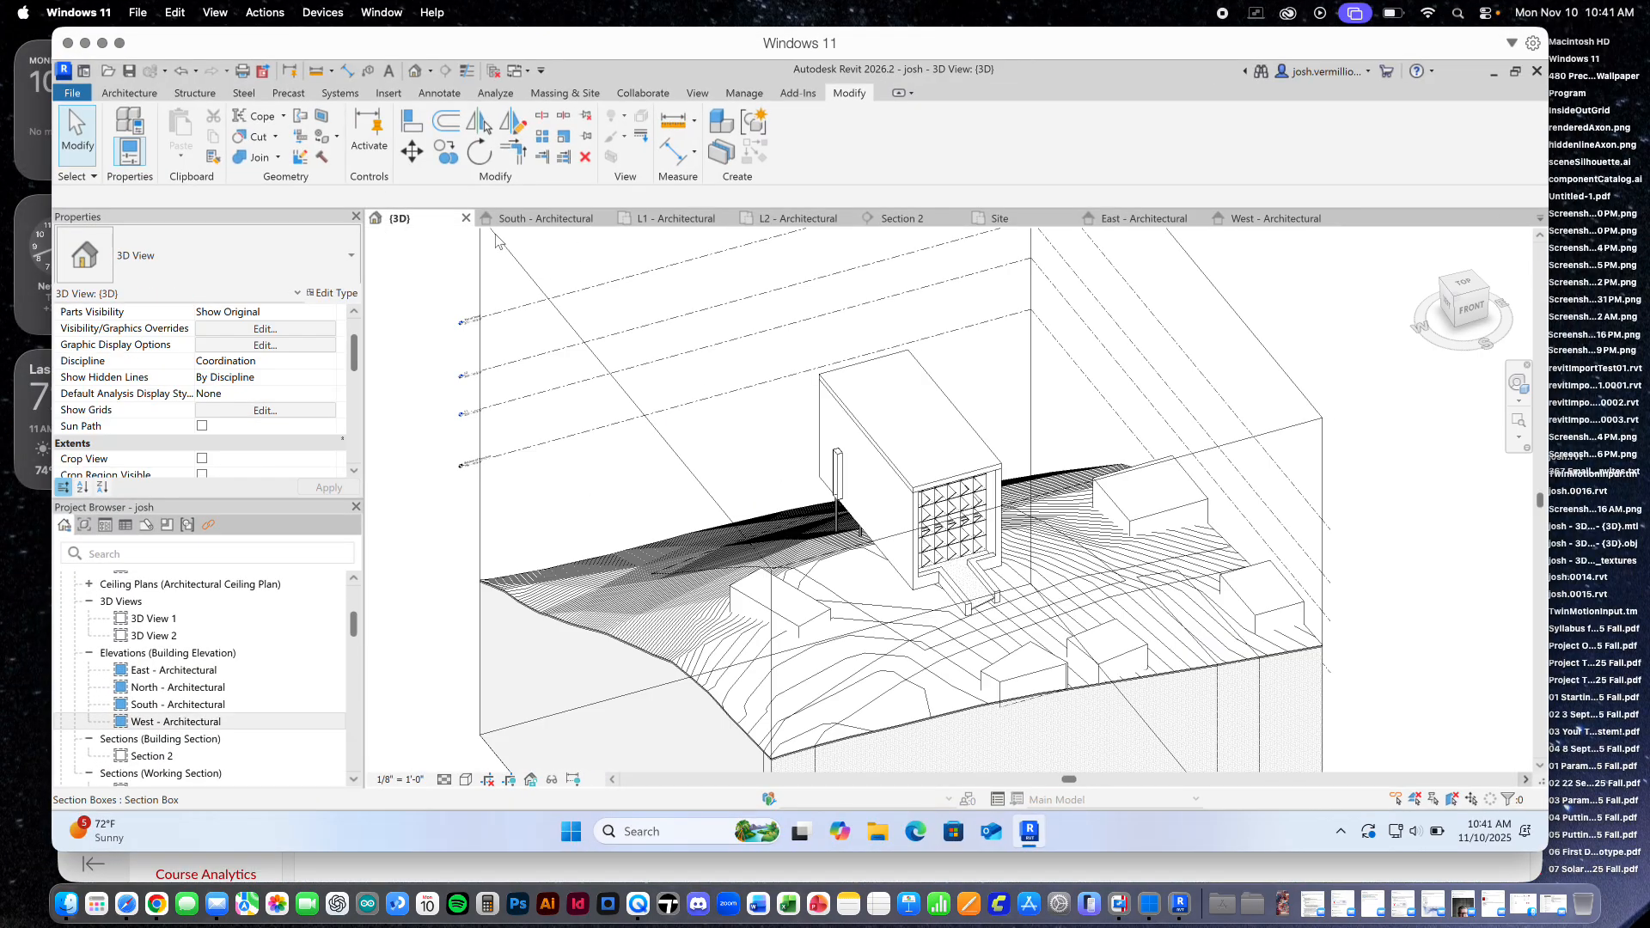
left_click(582, 222)
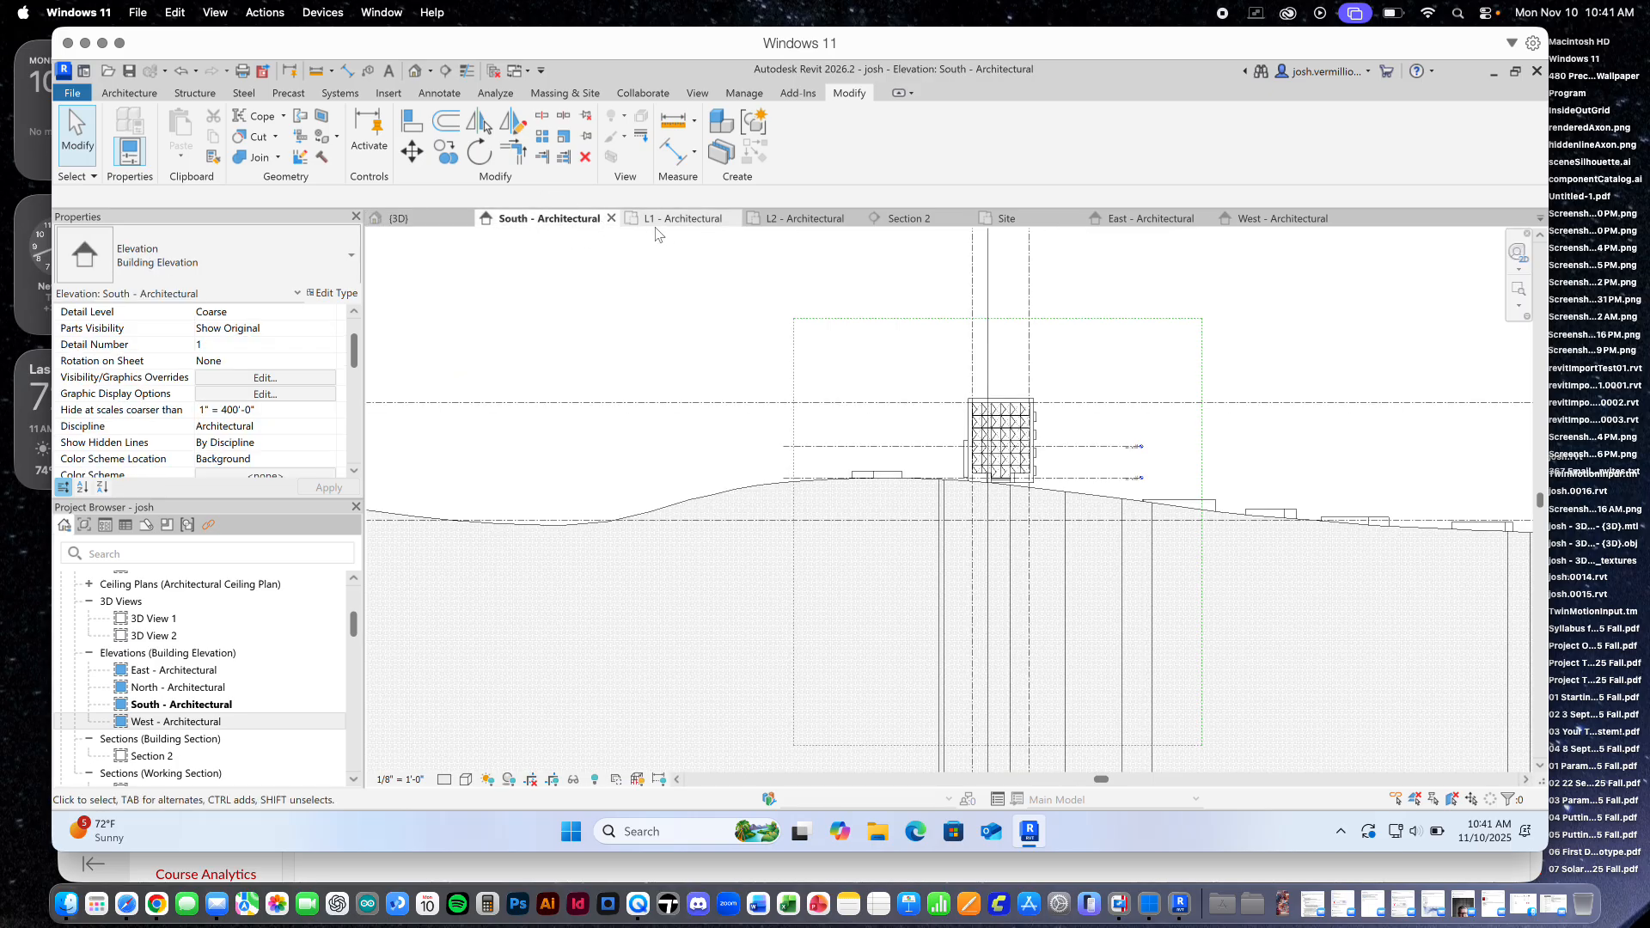
left_click(710, 220)
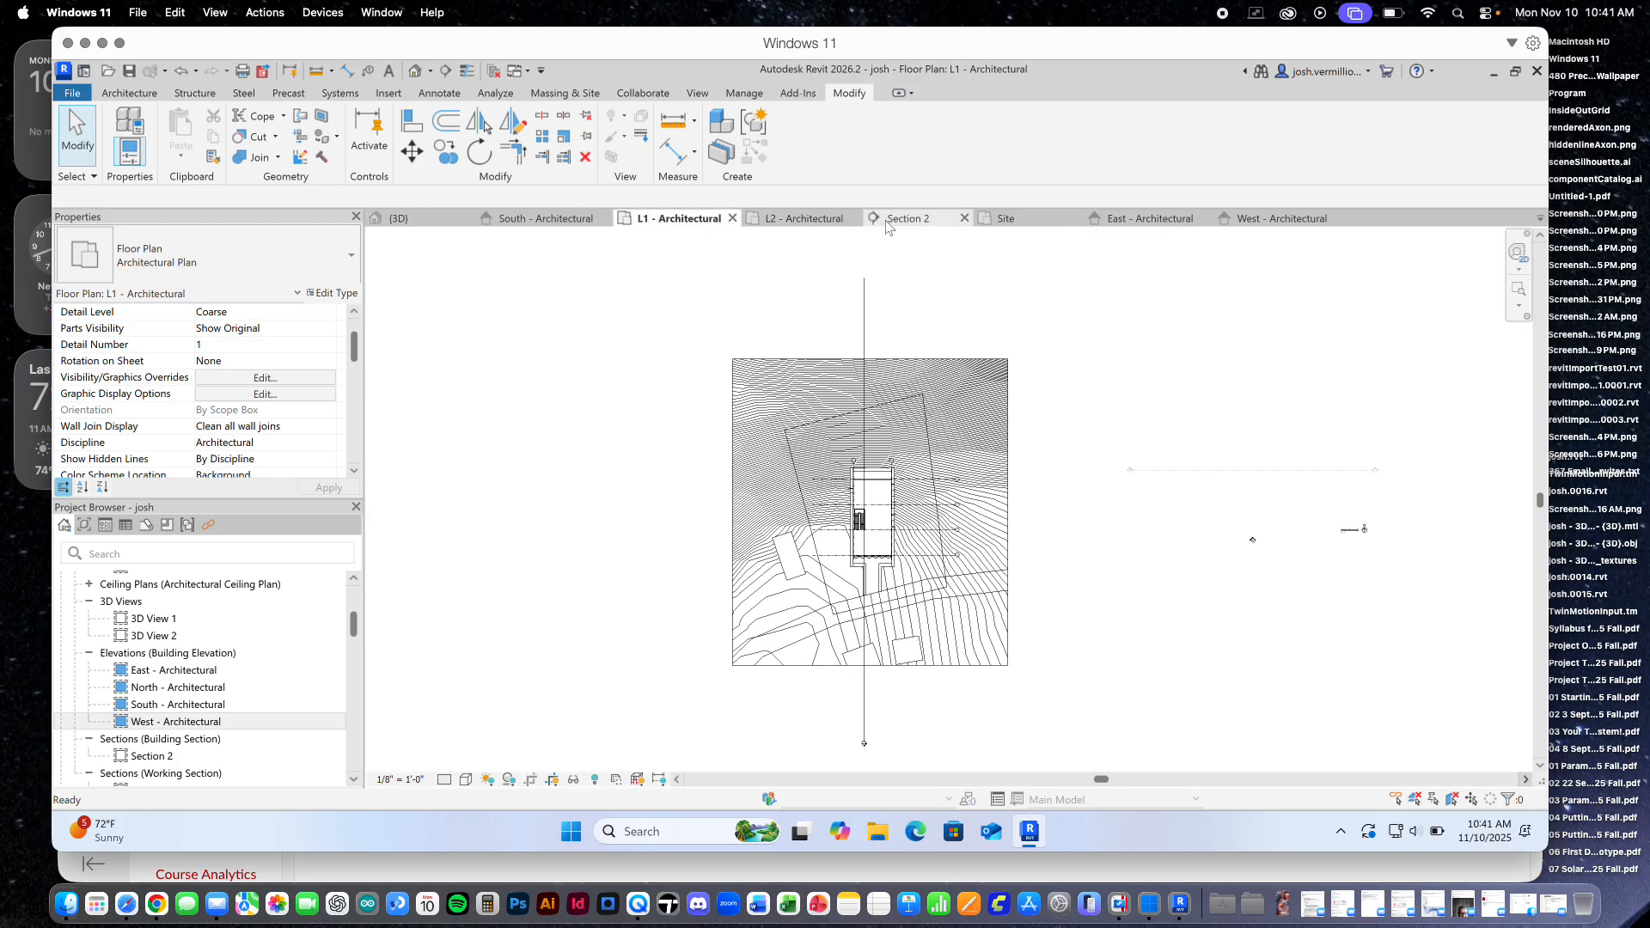
left_click(857, 218)
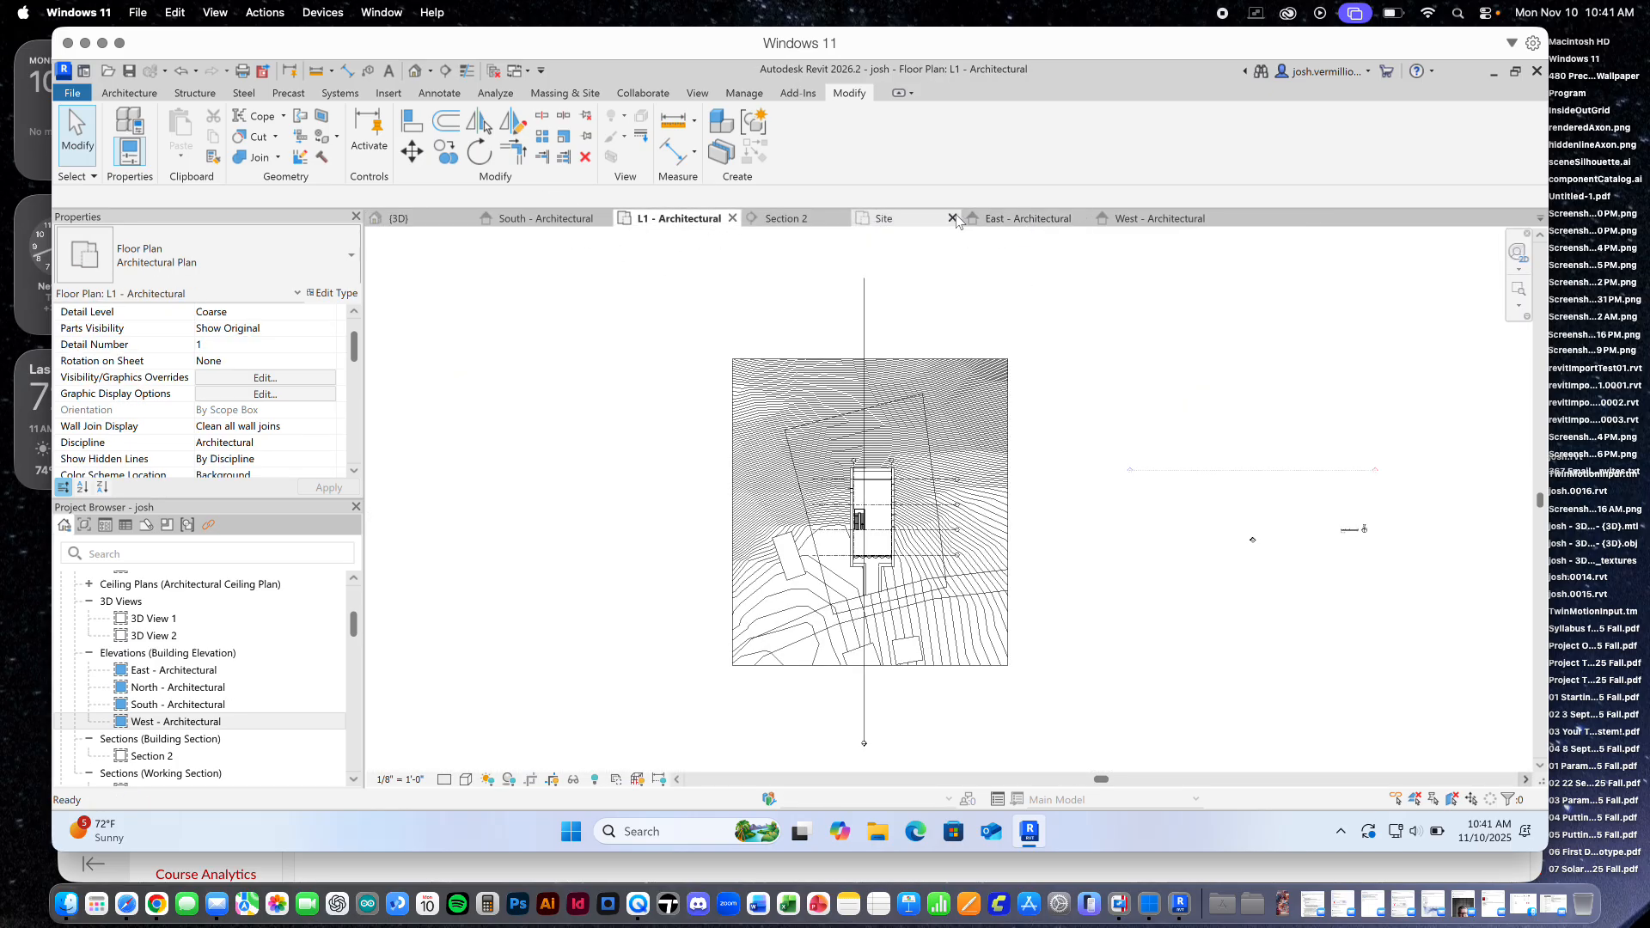
left_click(957, 219)
left_click(956, 222)
left_click(972, 218)
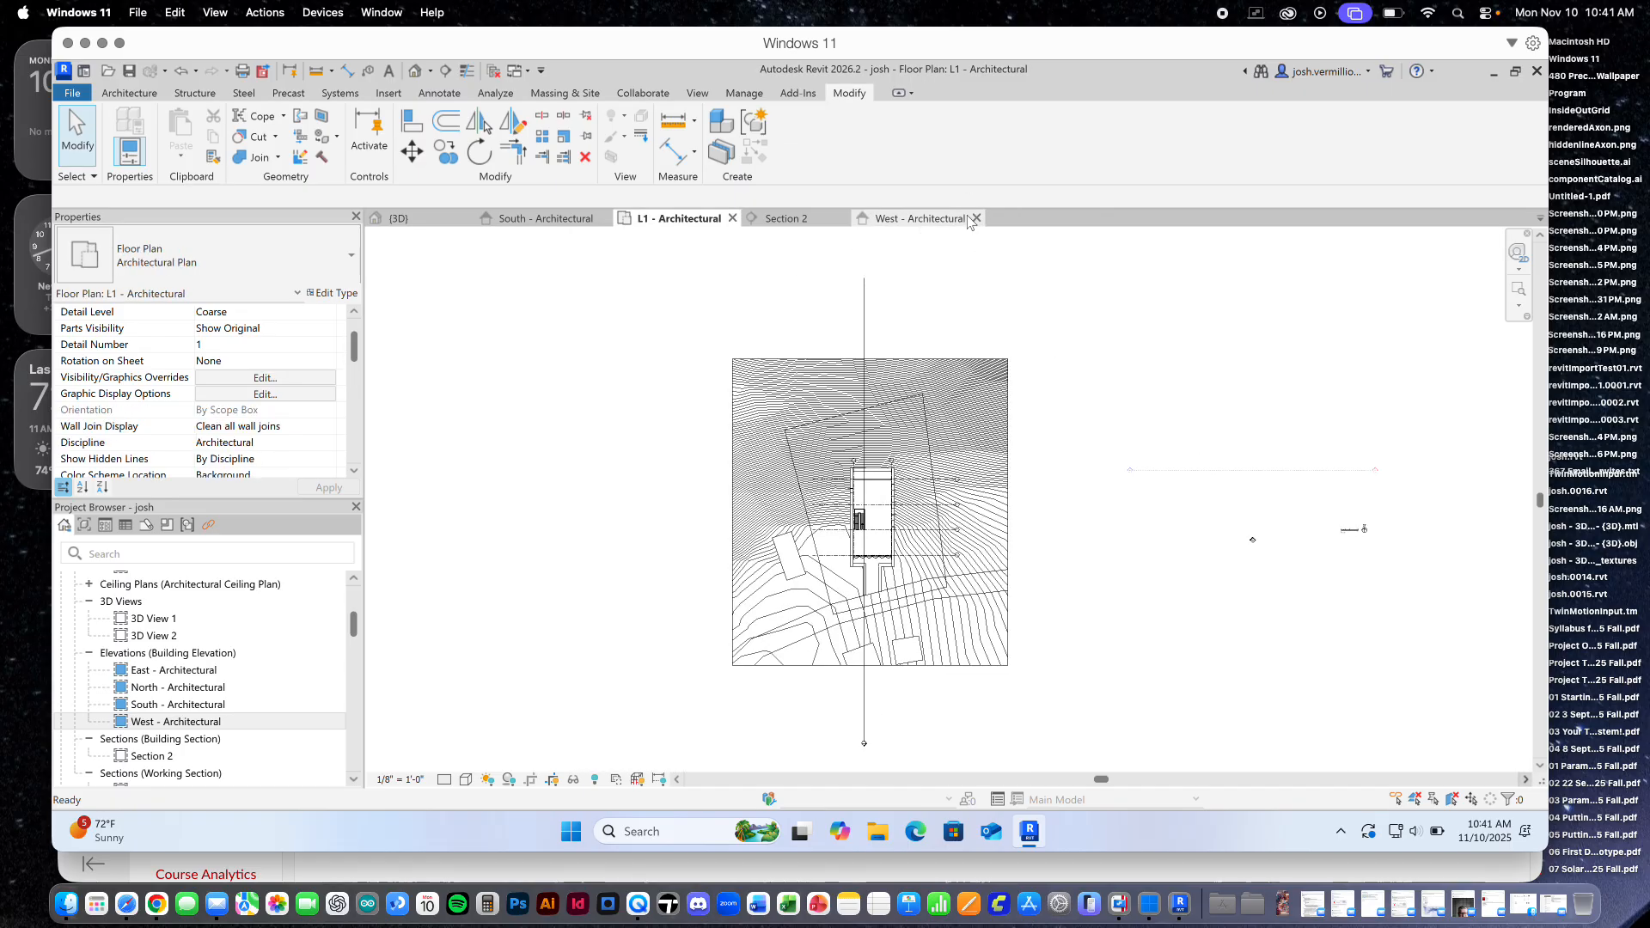
left_click(970, 219)
Review the remaining open views: {3D}, South - Architectural, L1 - Architectural and Section 2
left_click(434, 220)
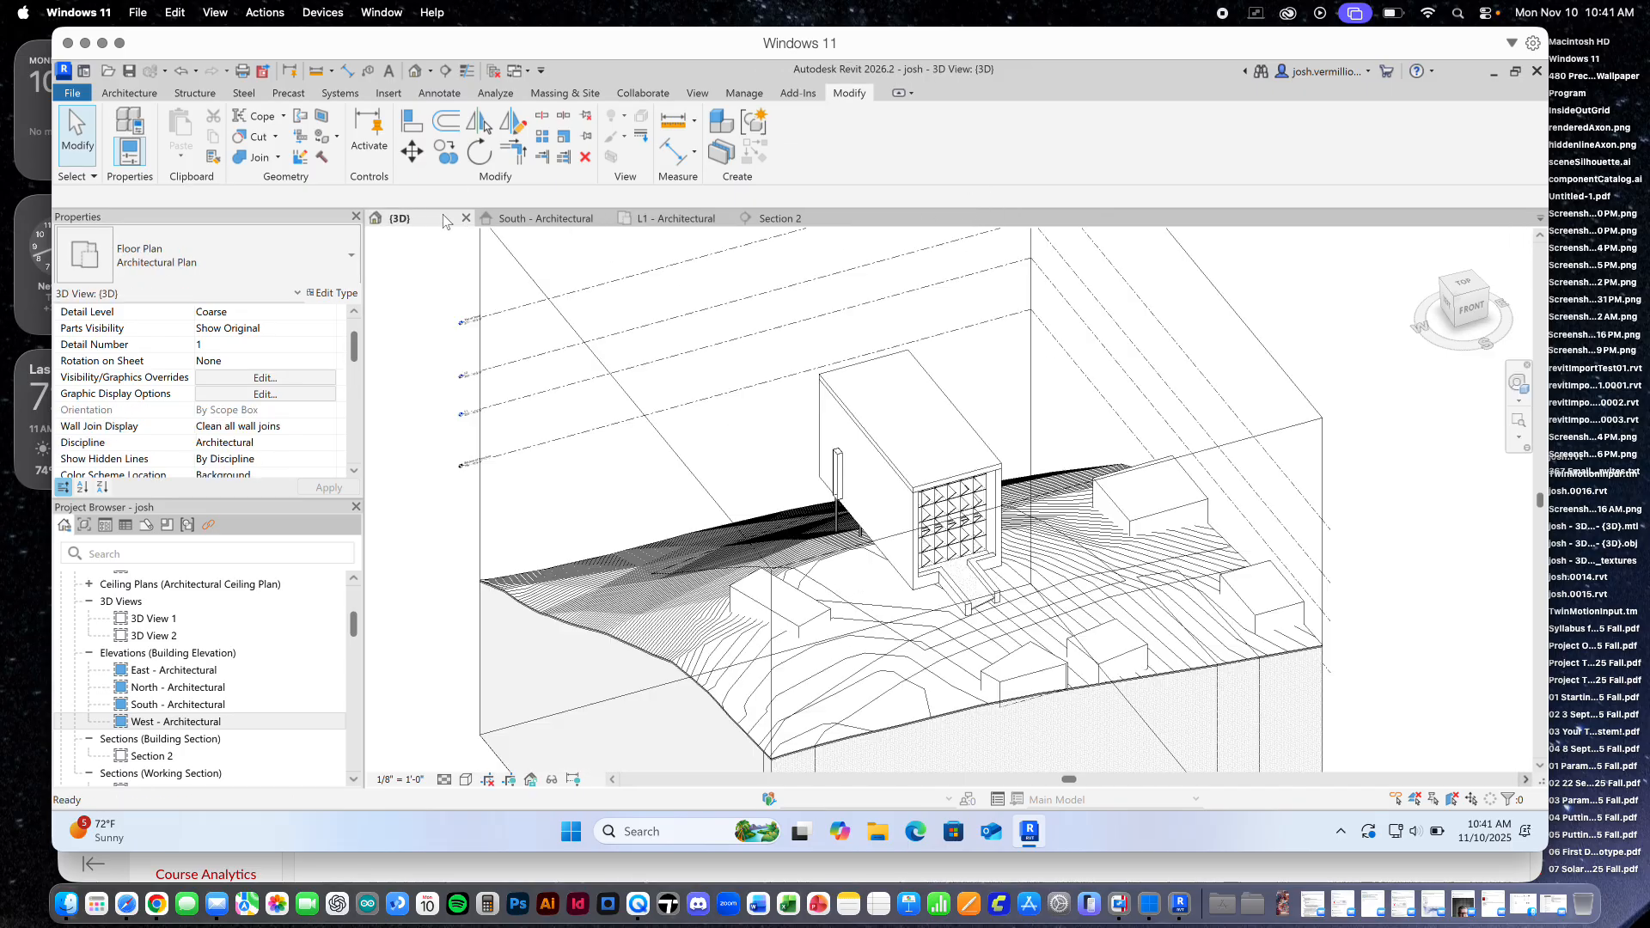
left_click(547, 220)
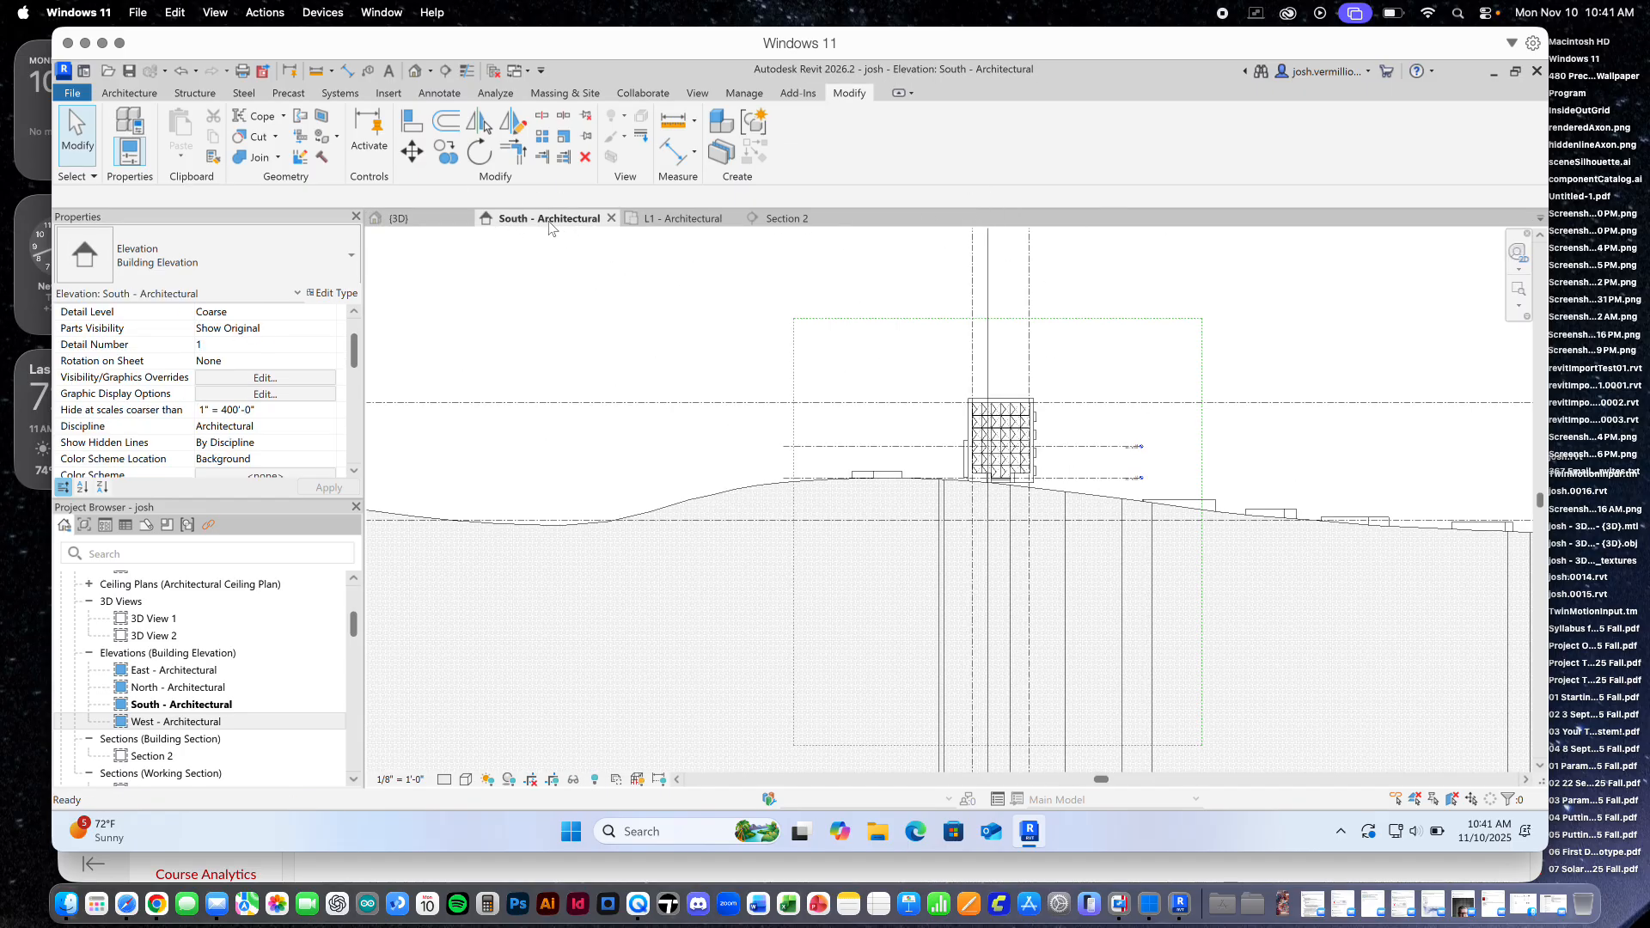
left_click(681, 225)
left_click(788, 220)
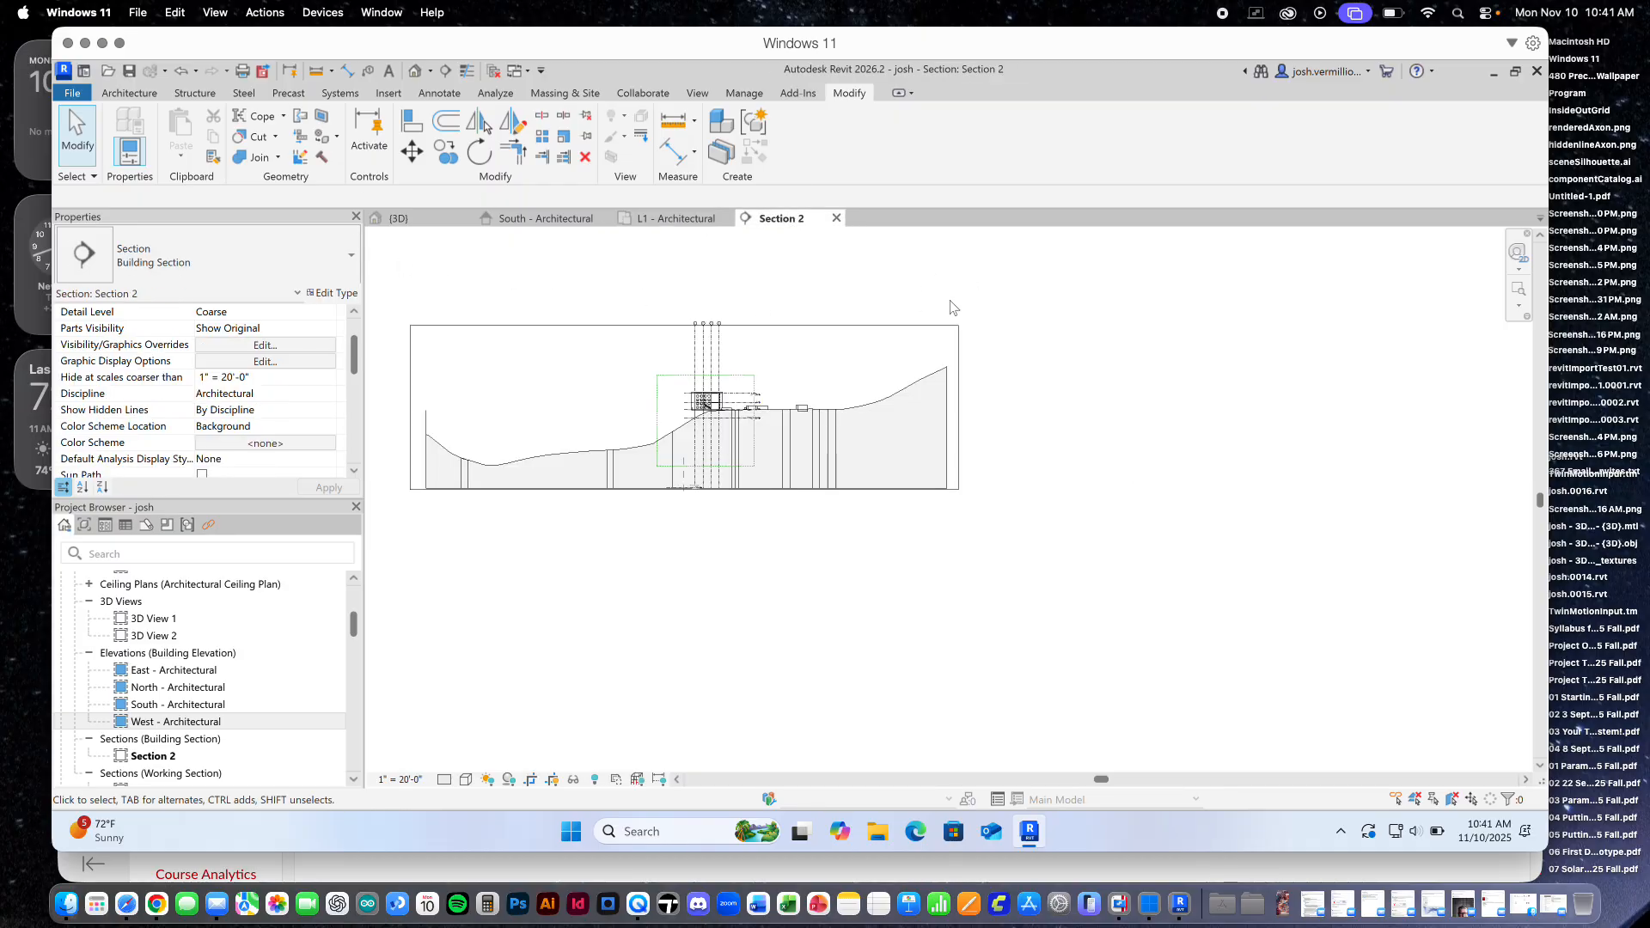
scroll(952, 307, "right", 3)
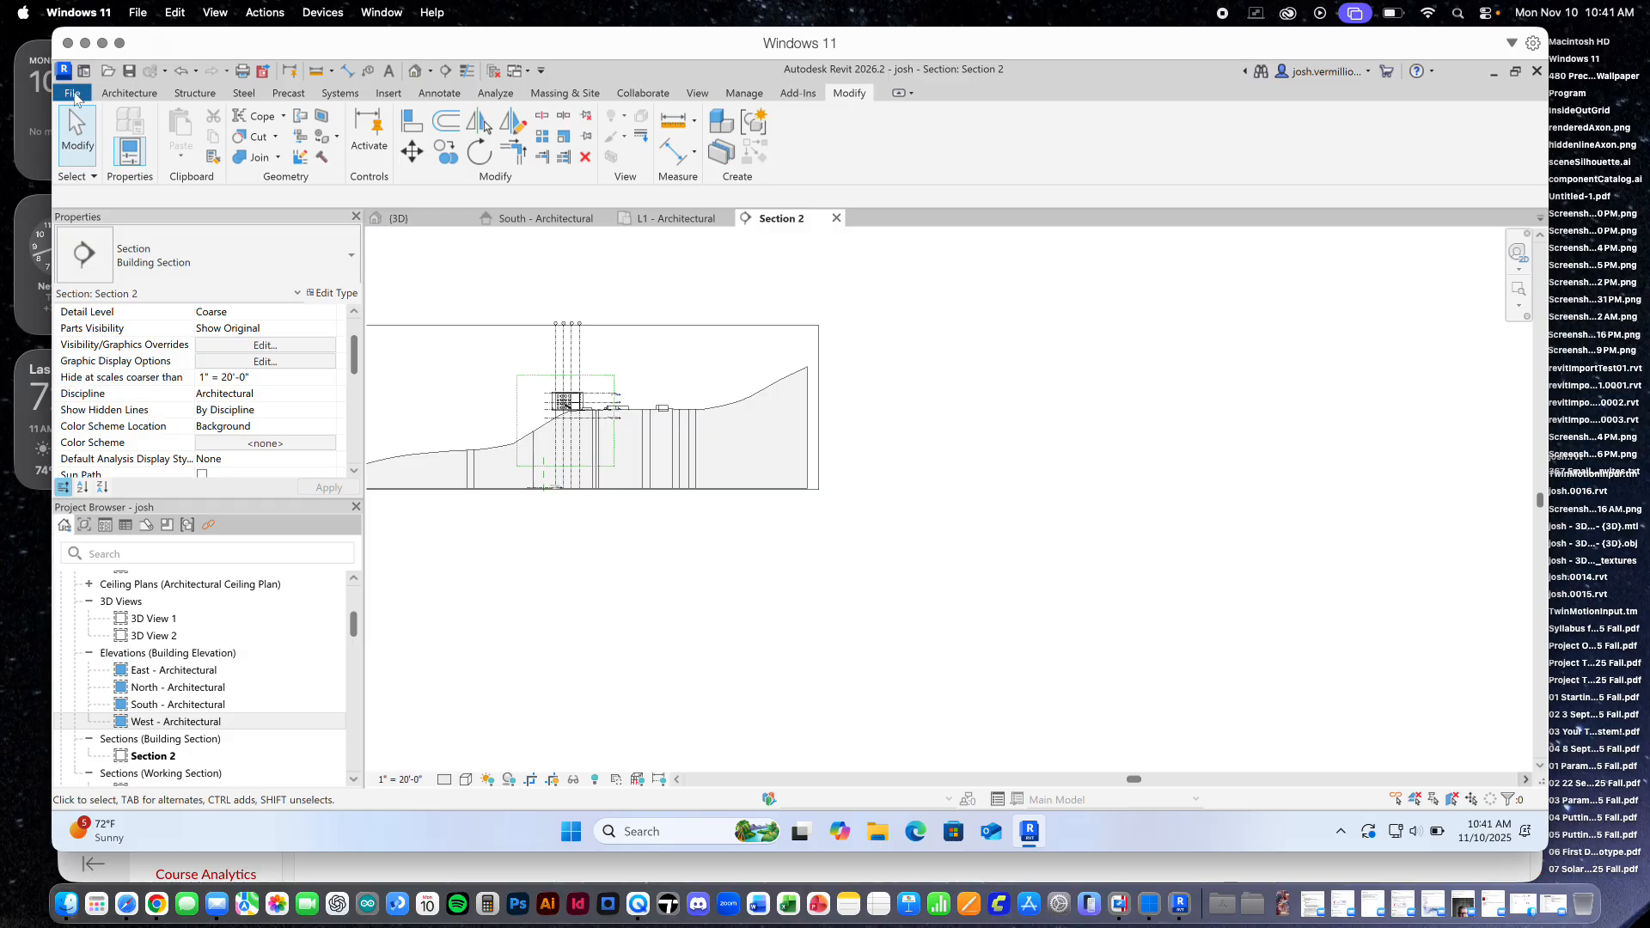
Open the RD_VT_12 project from the Templates folder inside Documents > Revit Assets
left_click(73, 95)
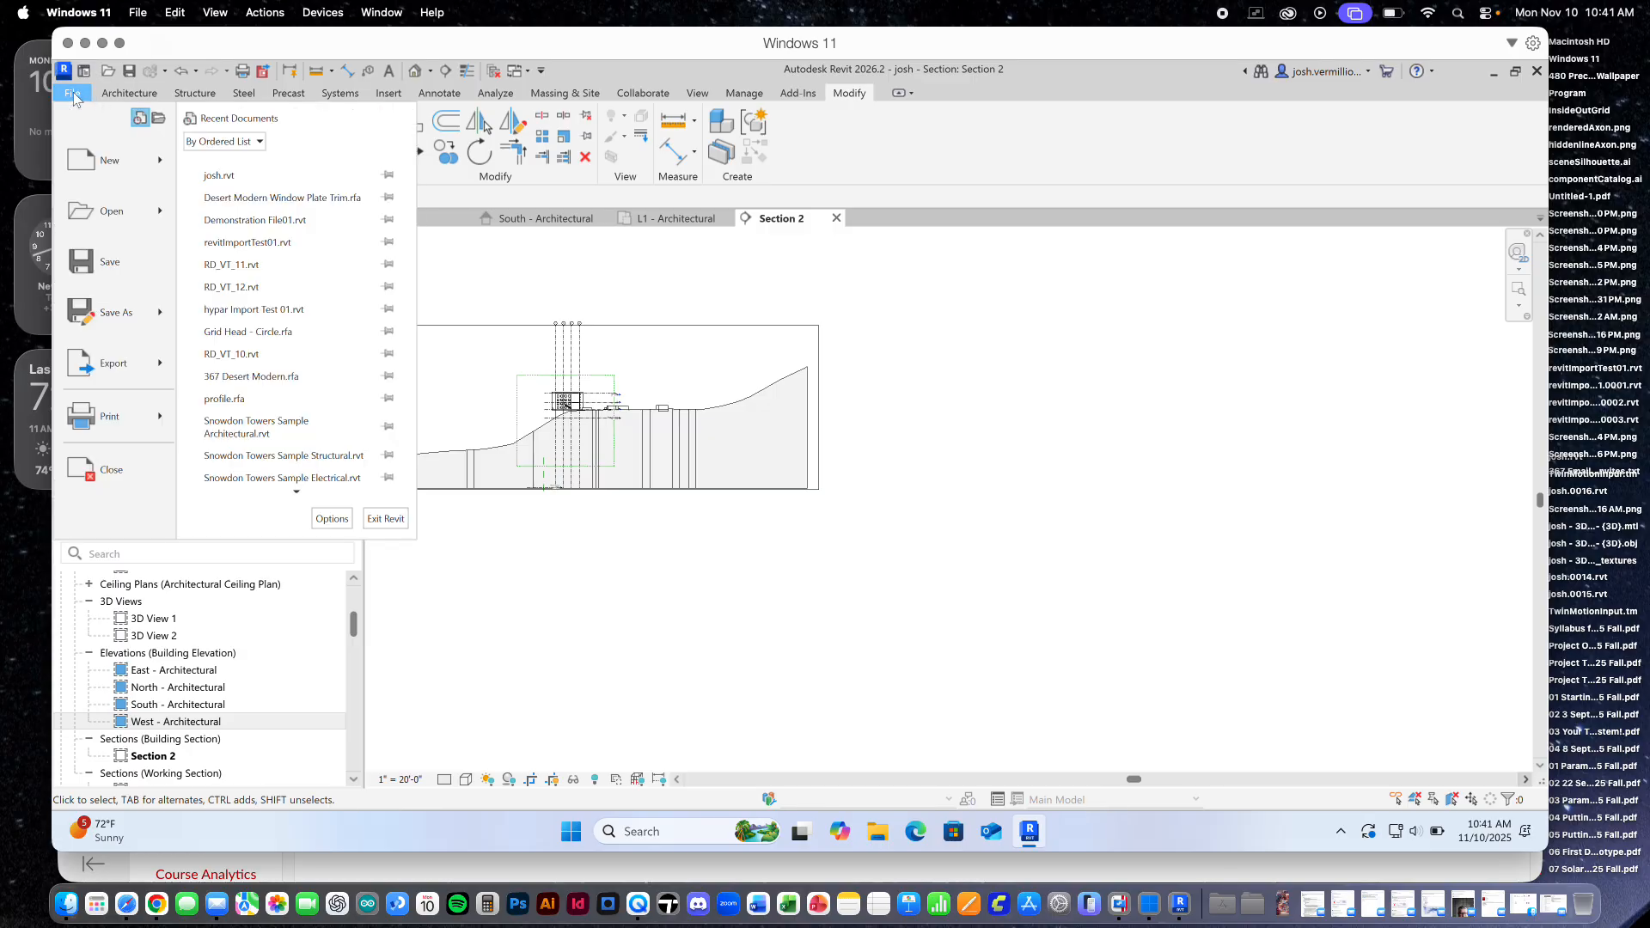
left_click(112, 211)
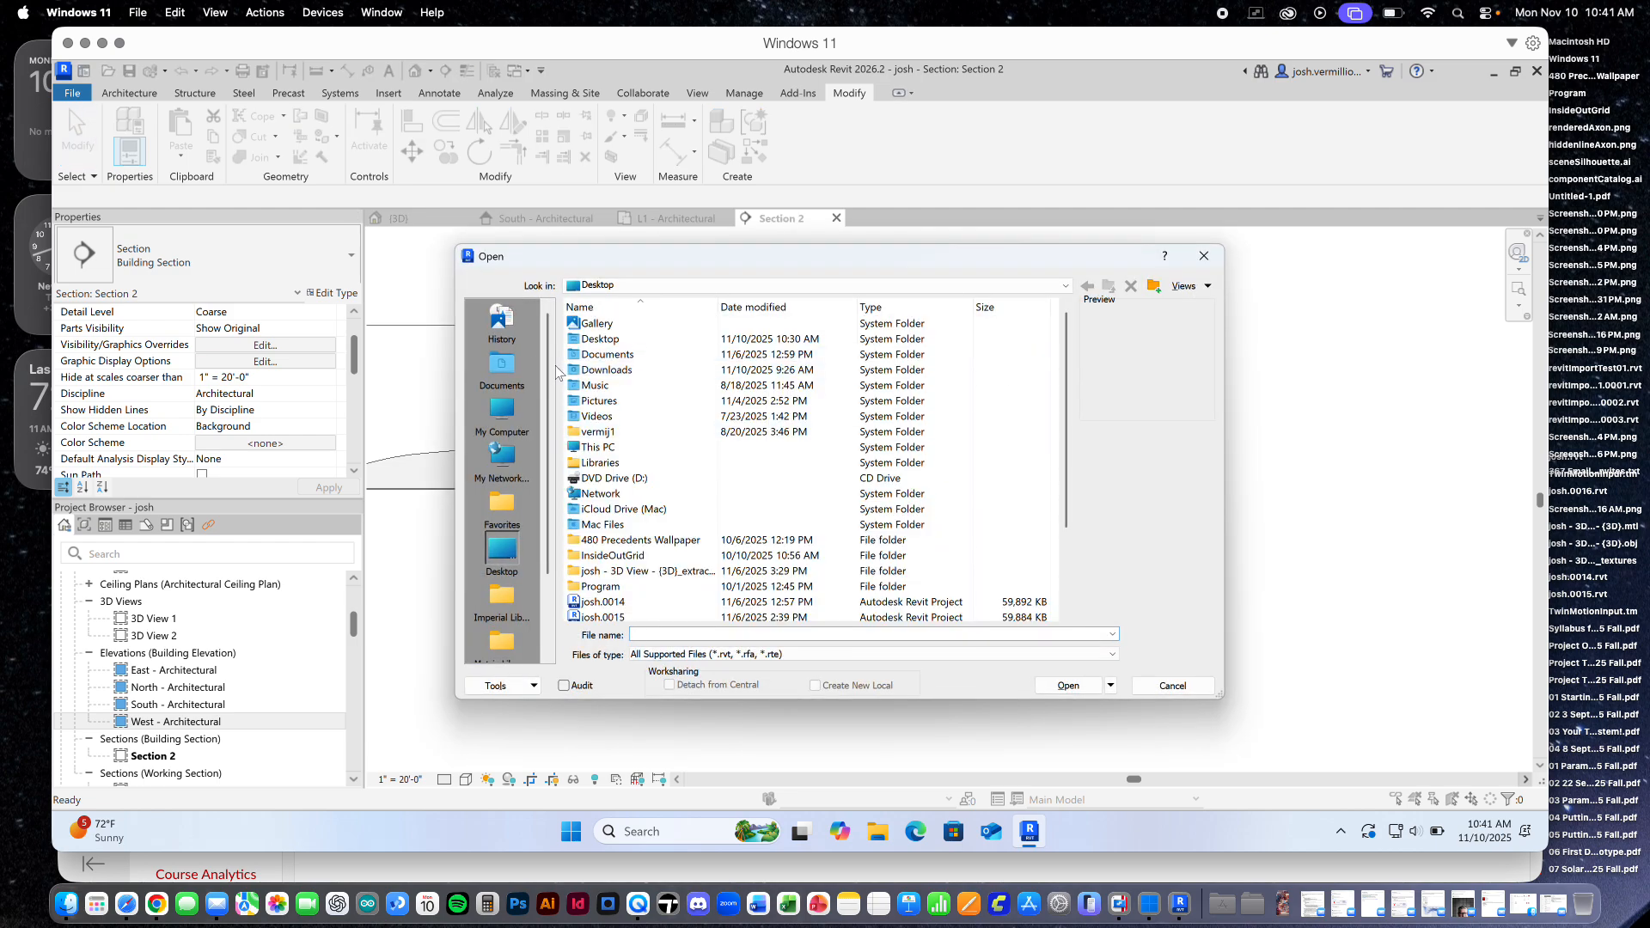
left_click(502, 368)
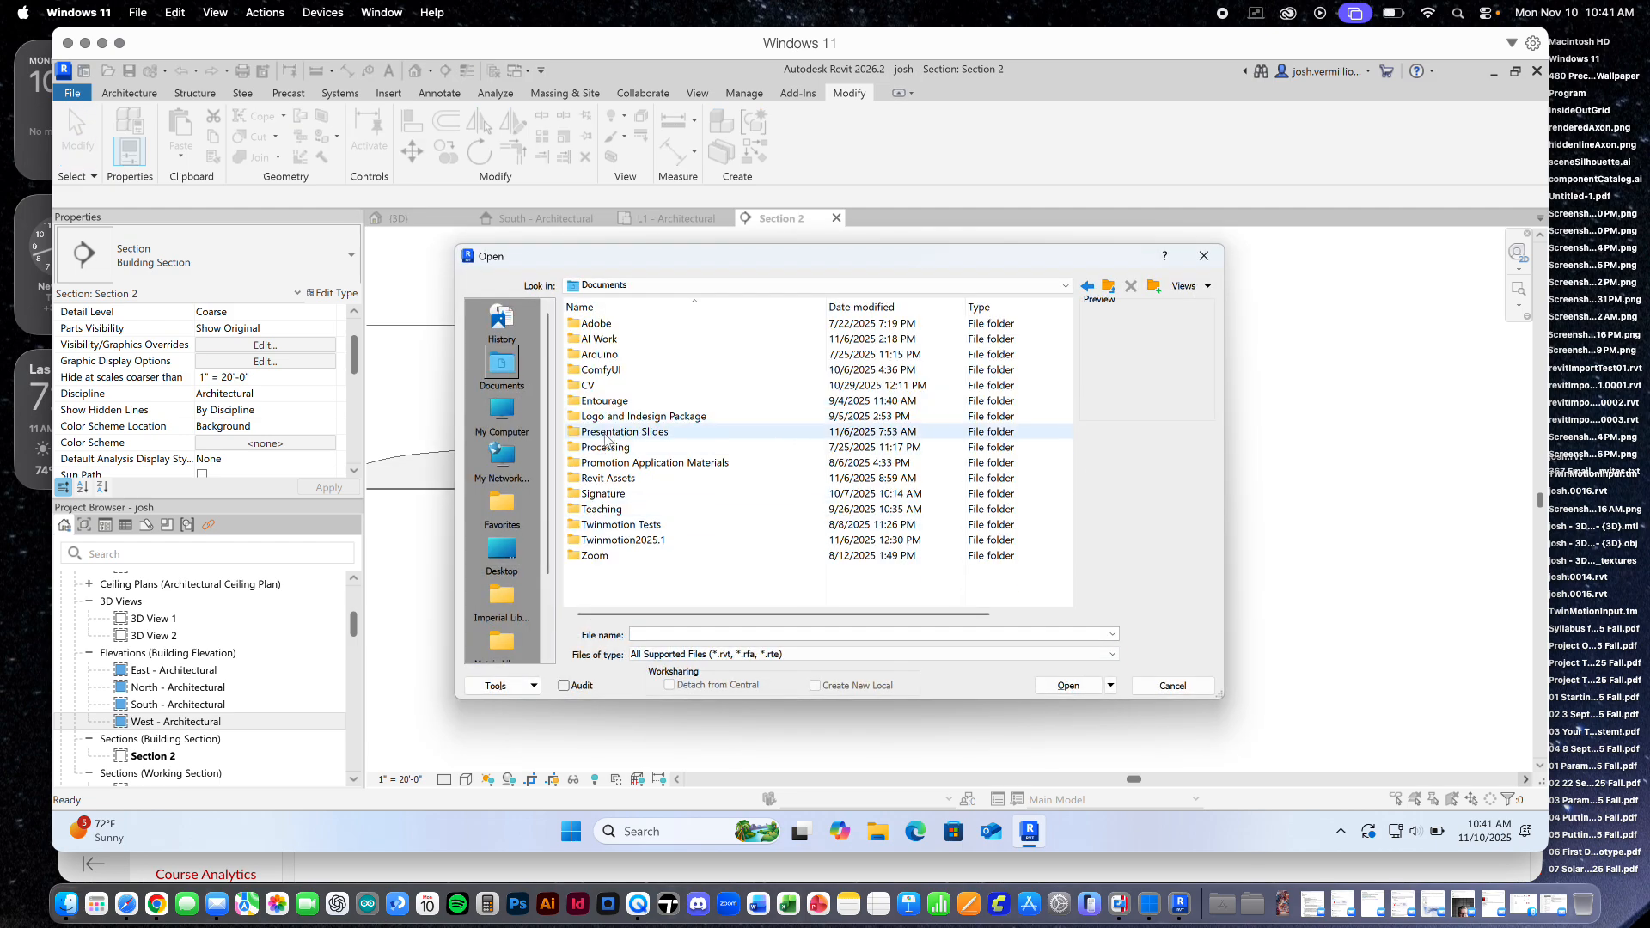
double_click(612, 479)
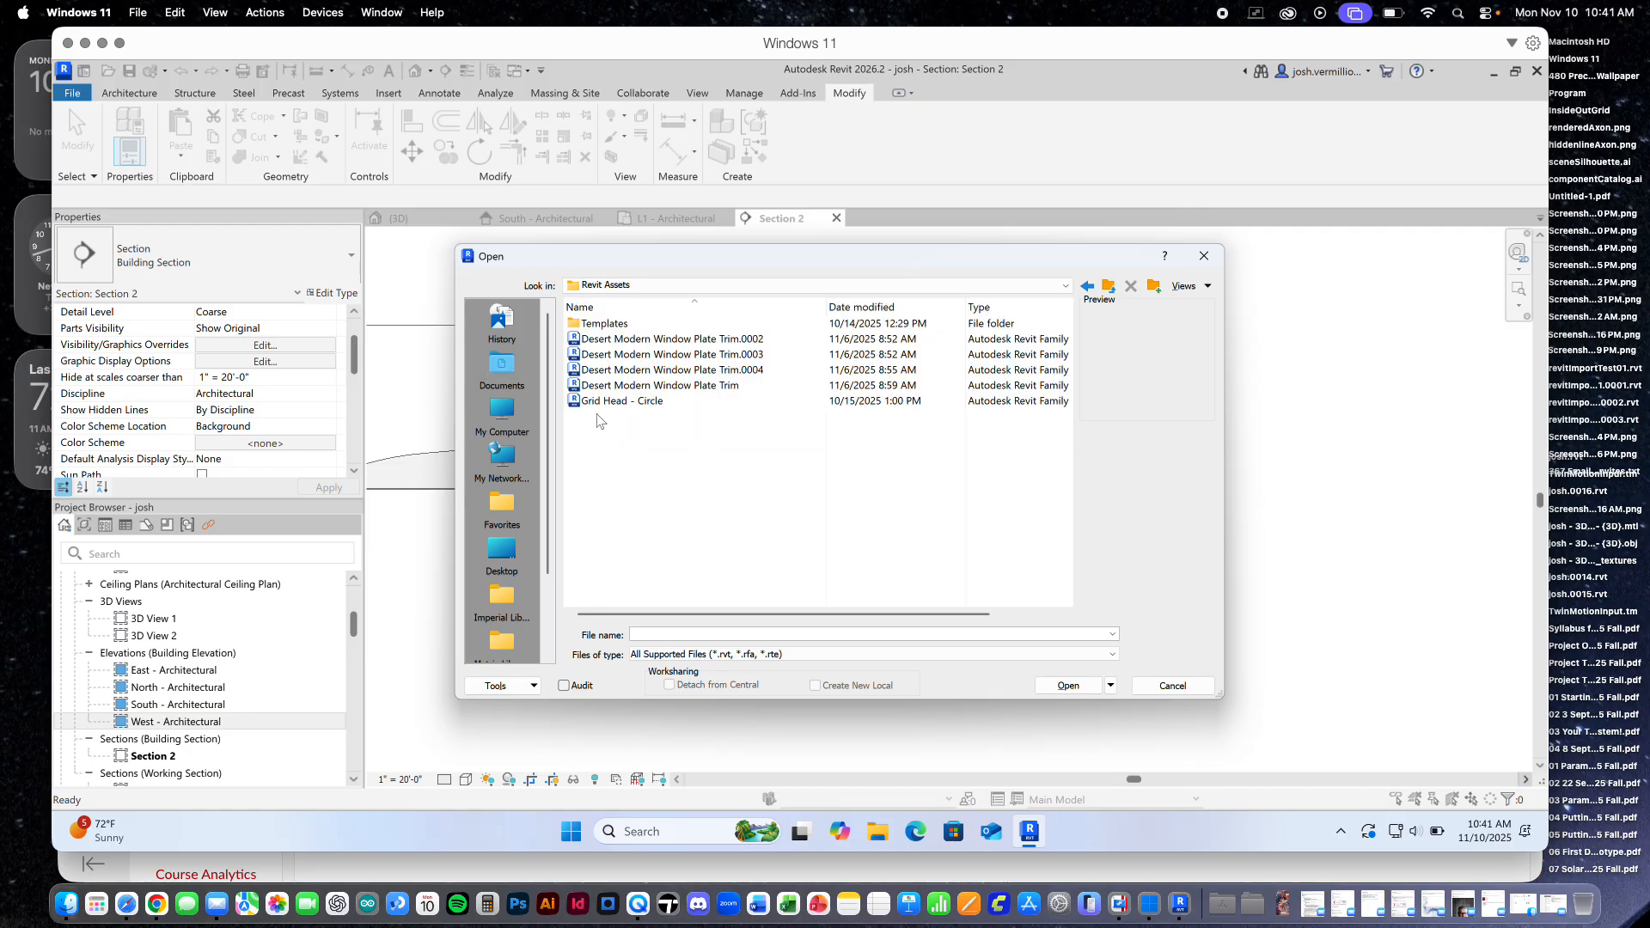
double_click(606, 324)
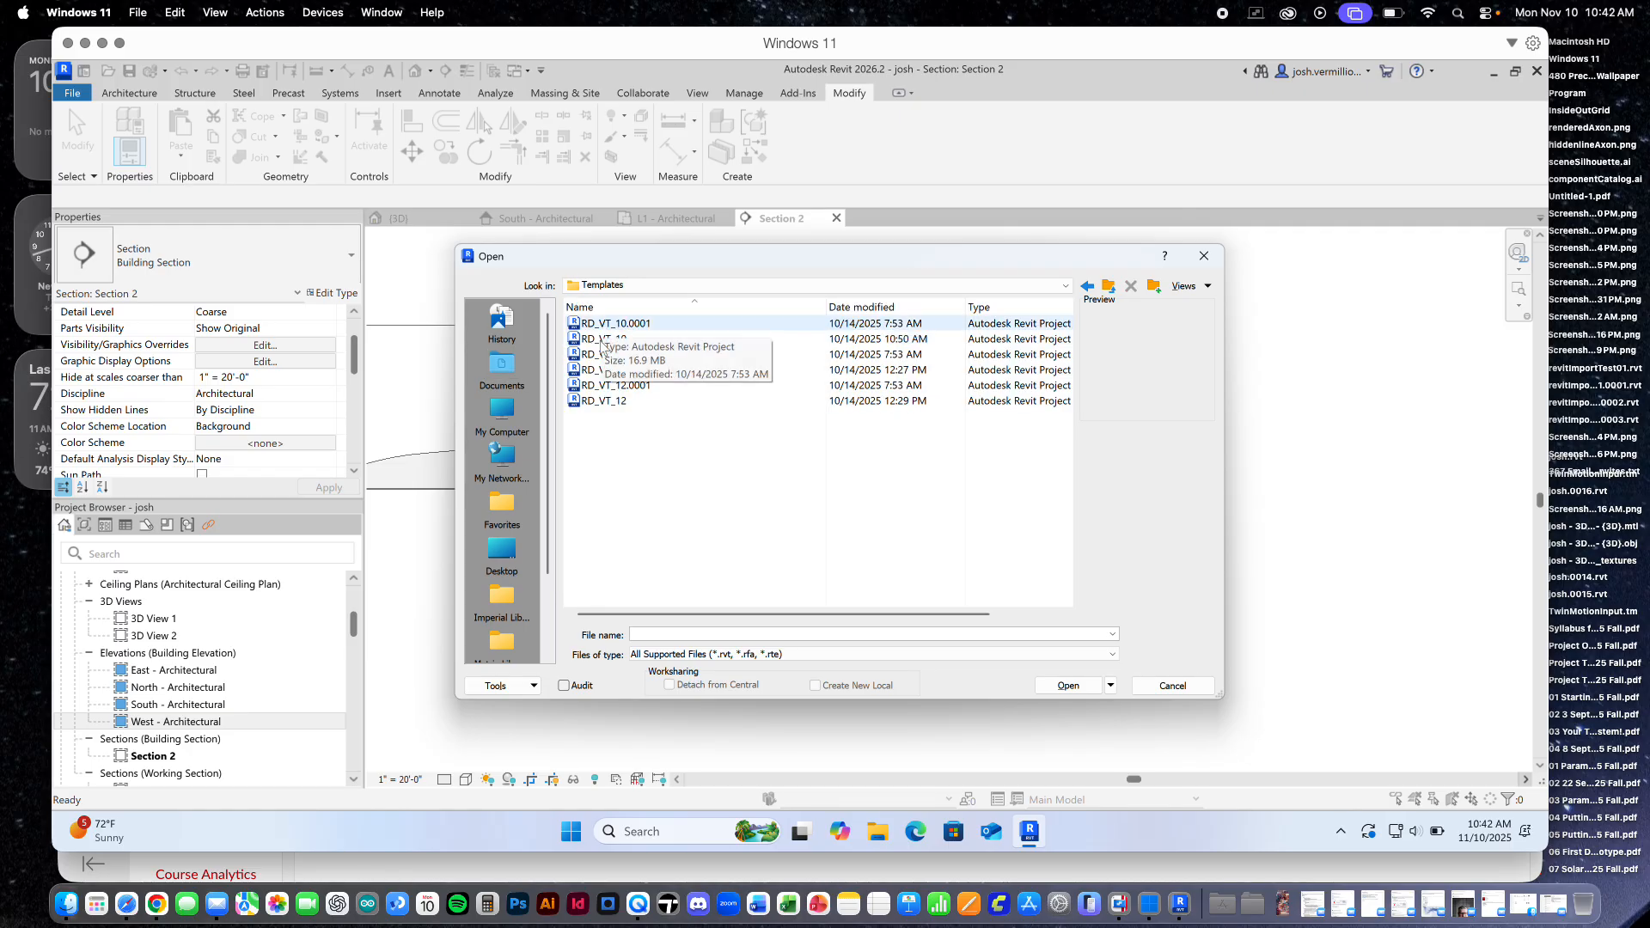
double_click(617, 401)
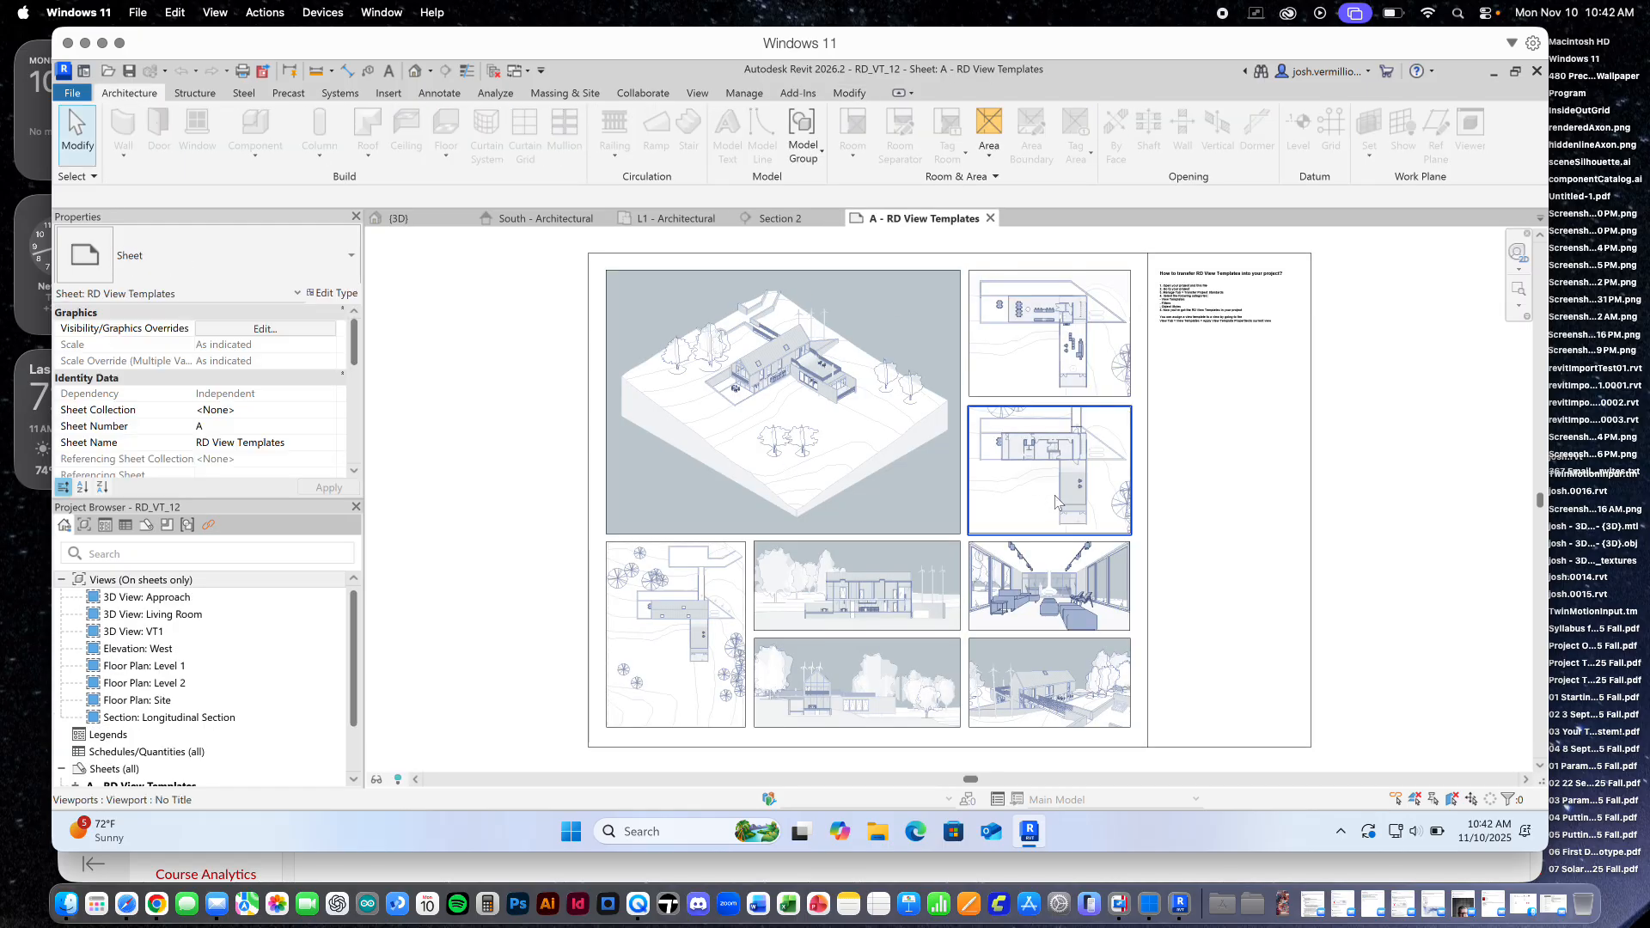
Examine the plan and axonometric drawing styles on the RD View Templates sheet of RD_VT_12
scroll(1055, 495, "up", 2)
scroll(1111, 423, "up", 5)
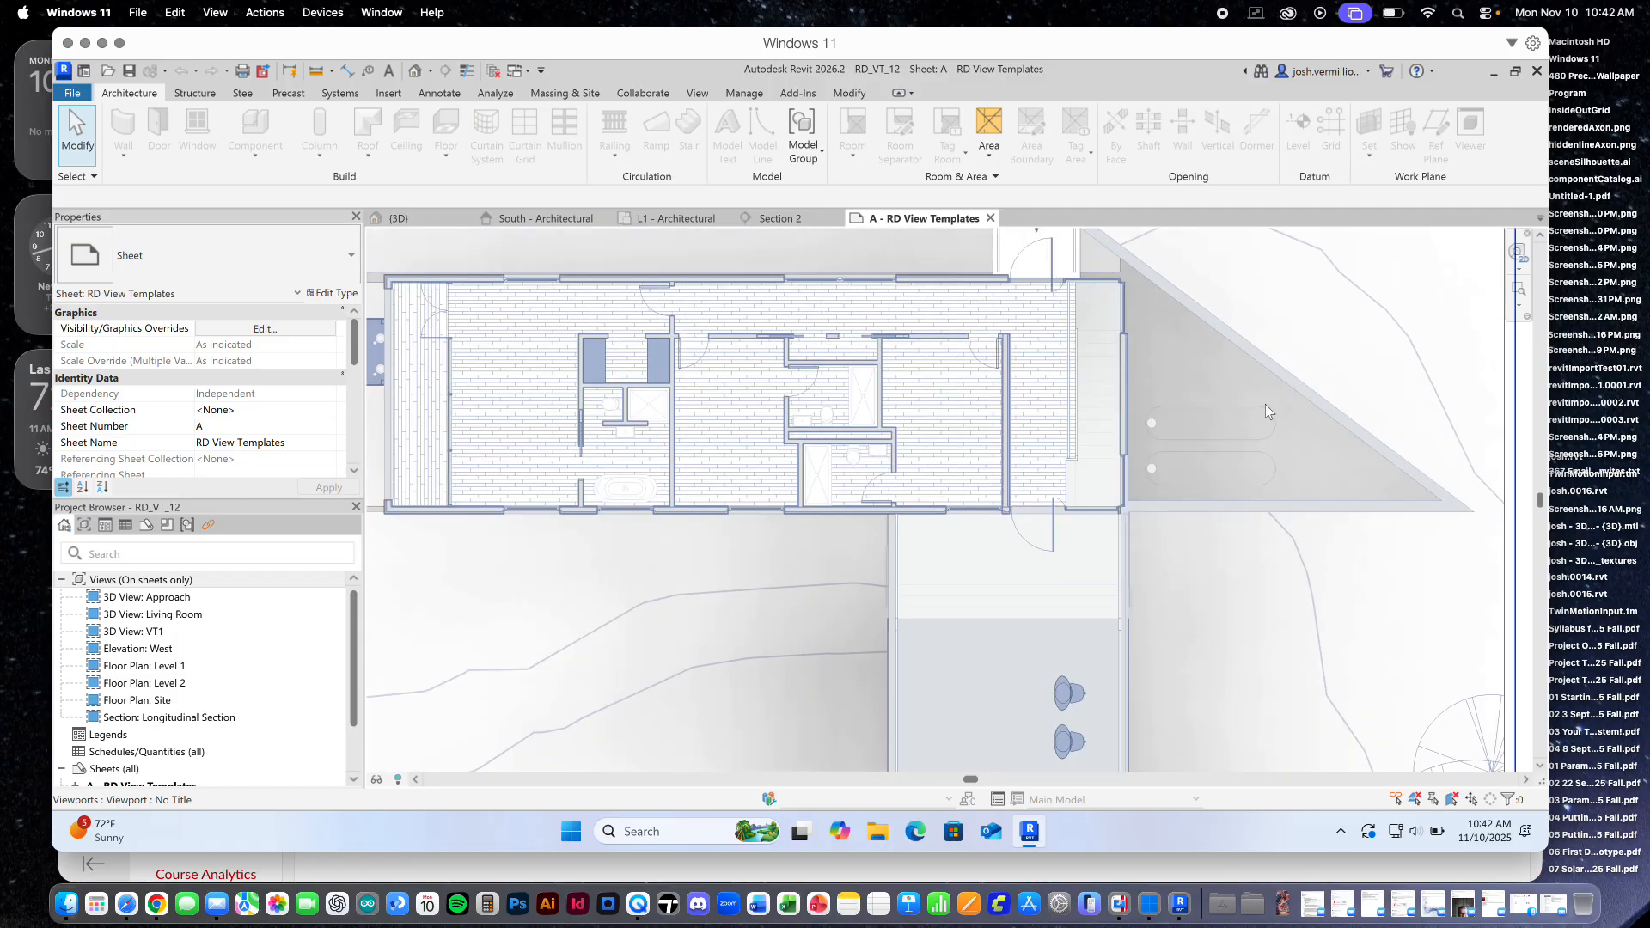
scroll(1302, 400, "up", 1)
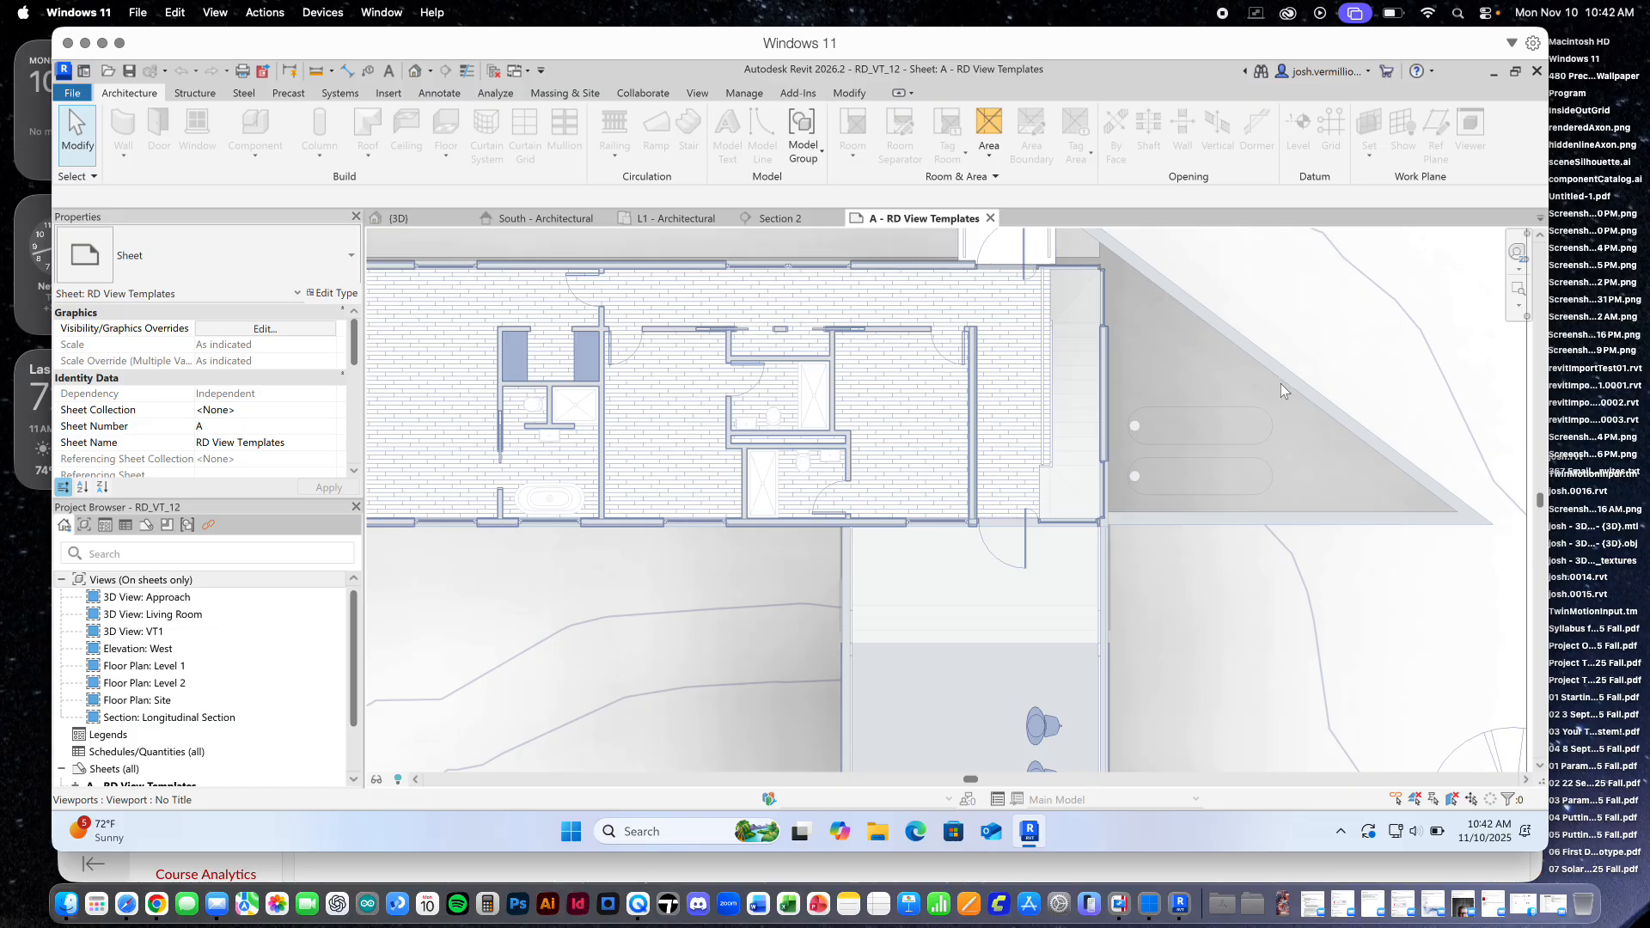
scroll(1281, 384, "up", 1)
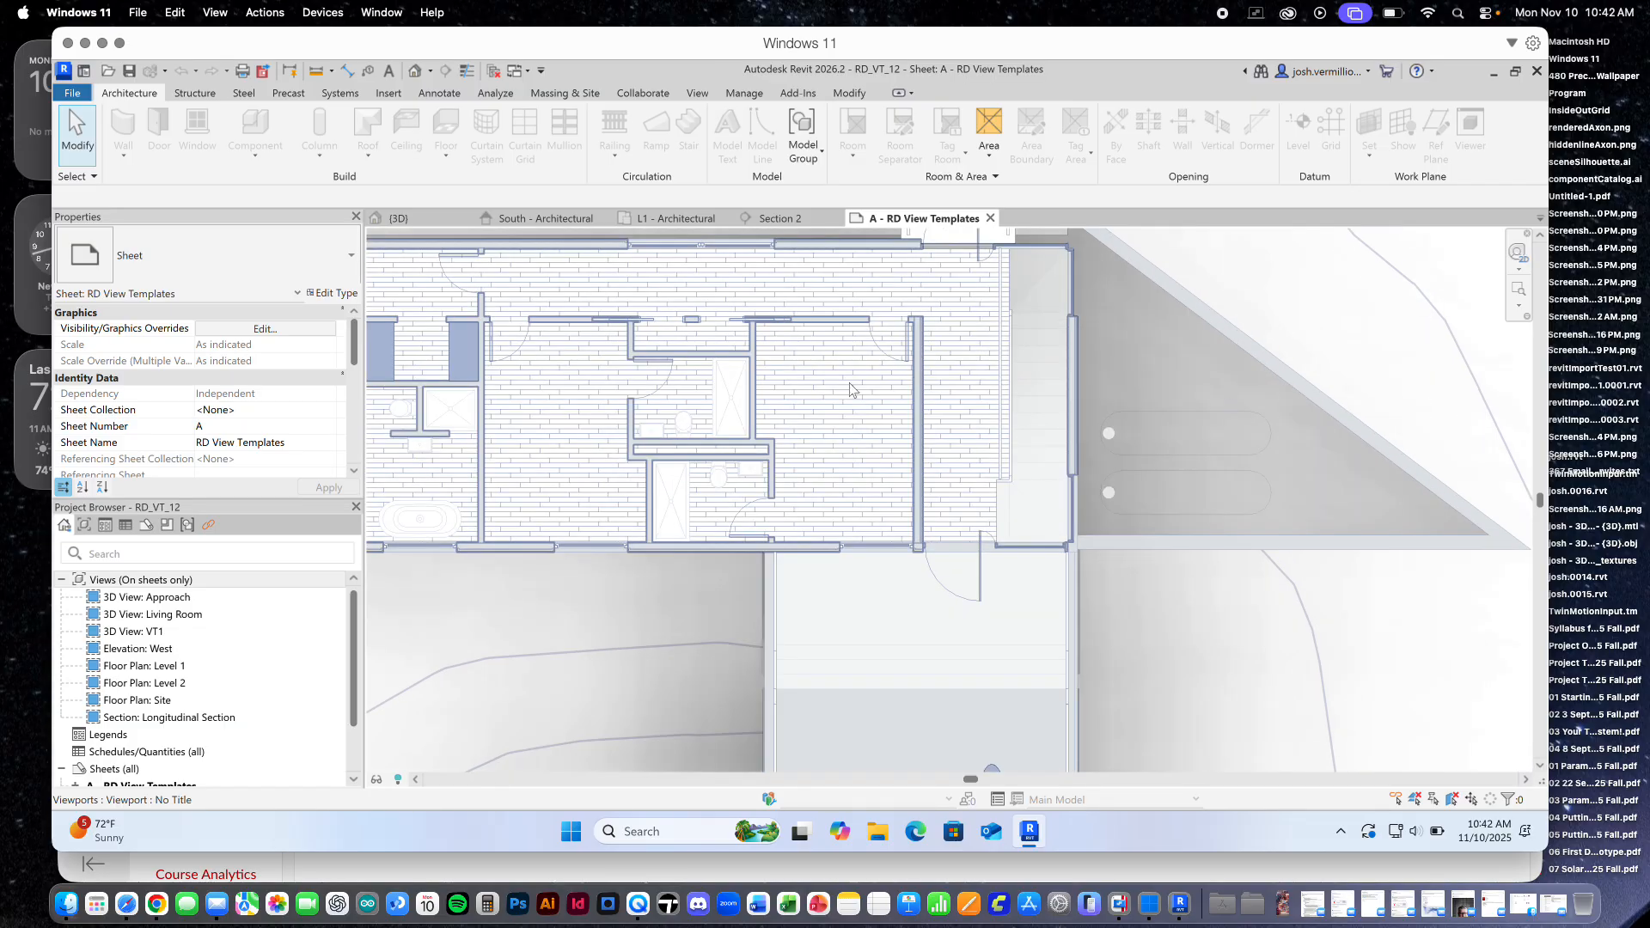
scroll(1324, 502, "down", 3)
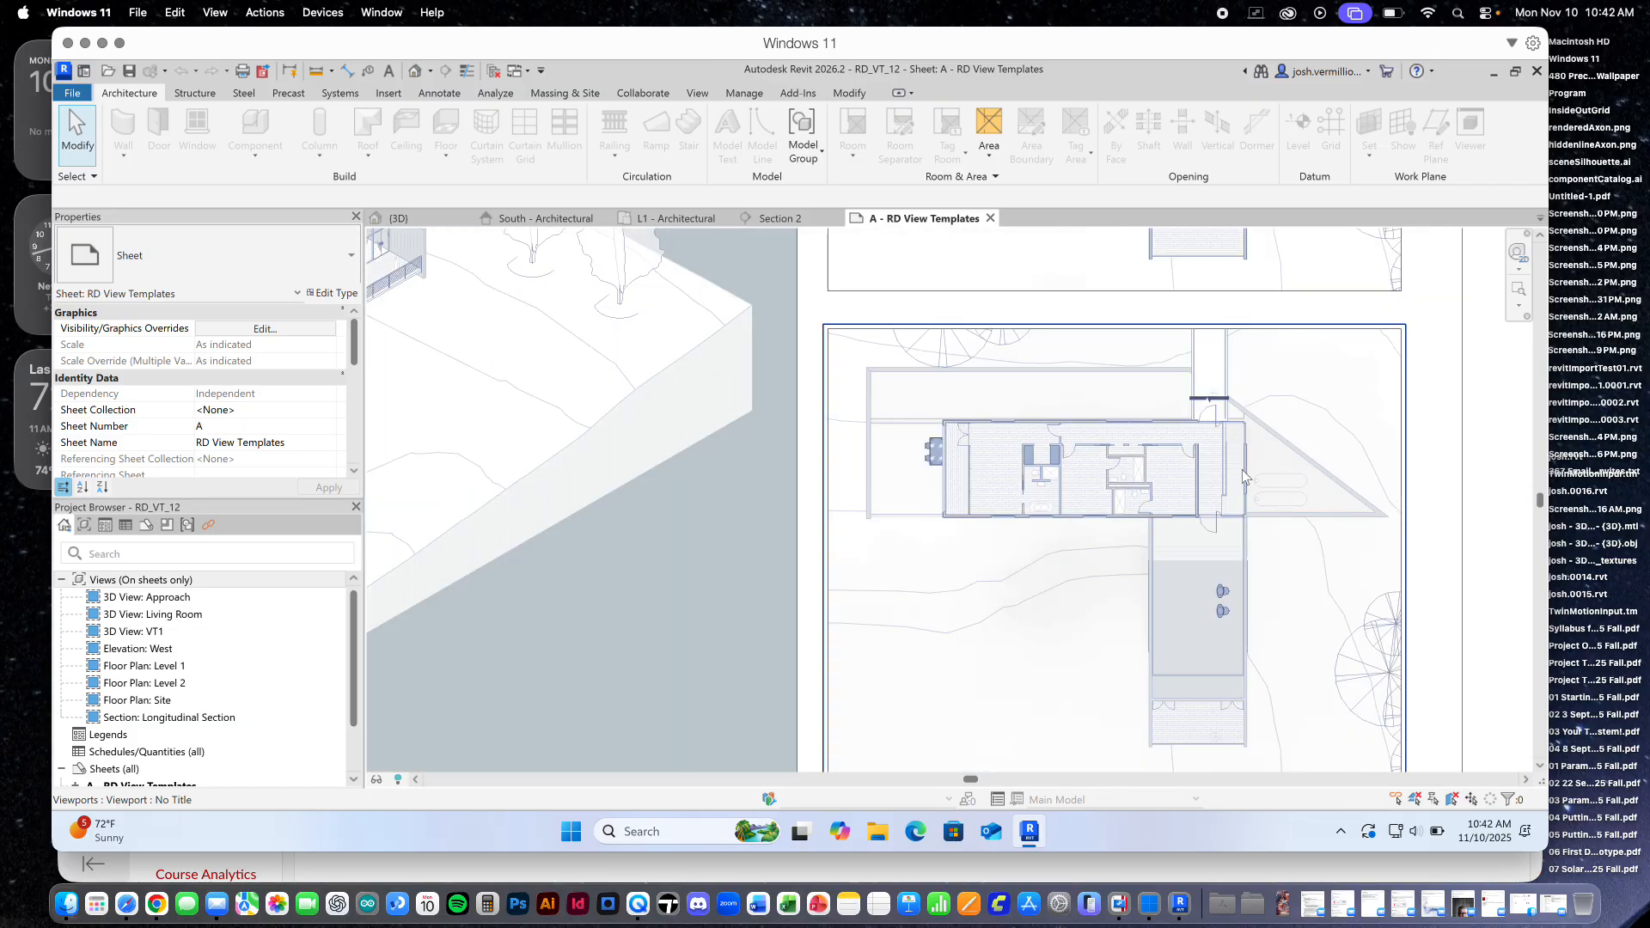
scroll(856, 474, "down", 2)
scroll(856, 475, "down", 3)
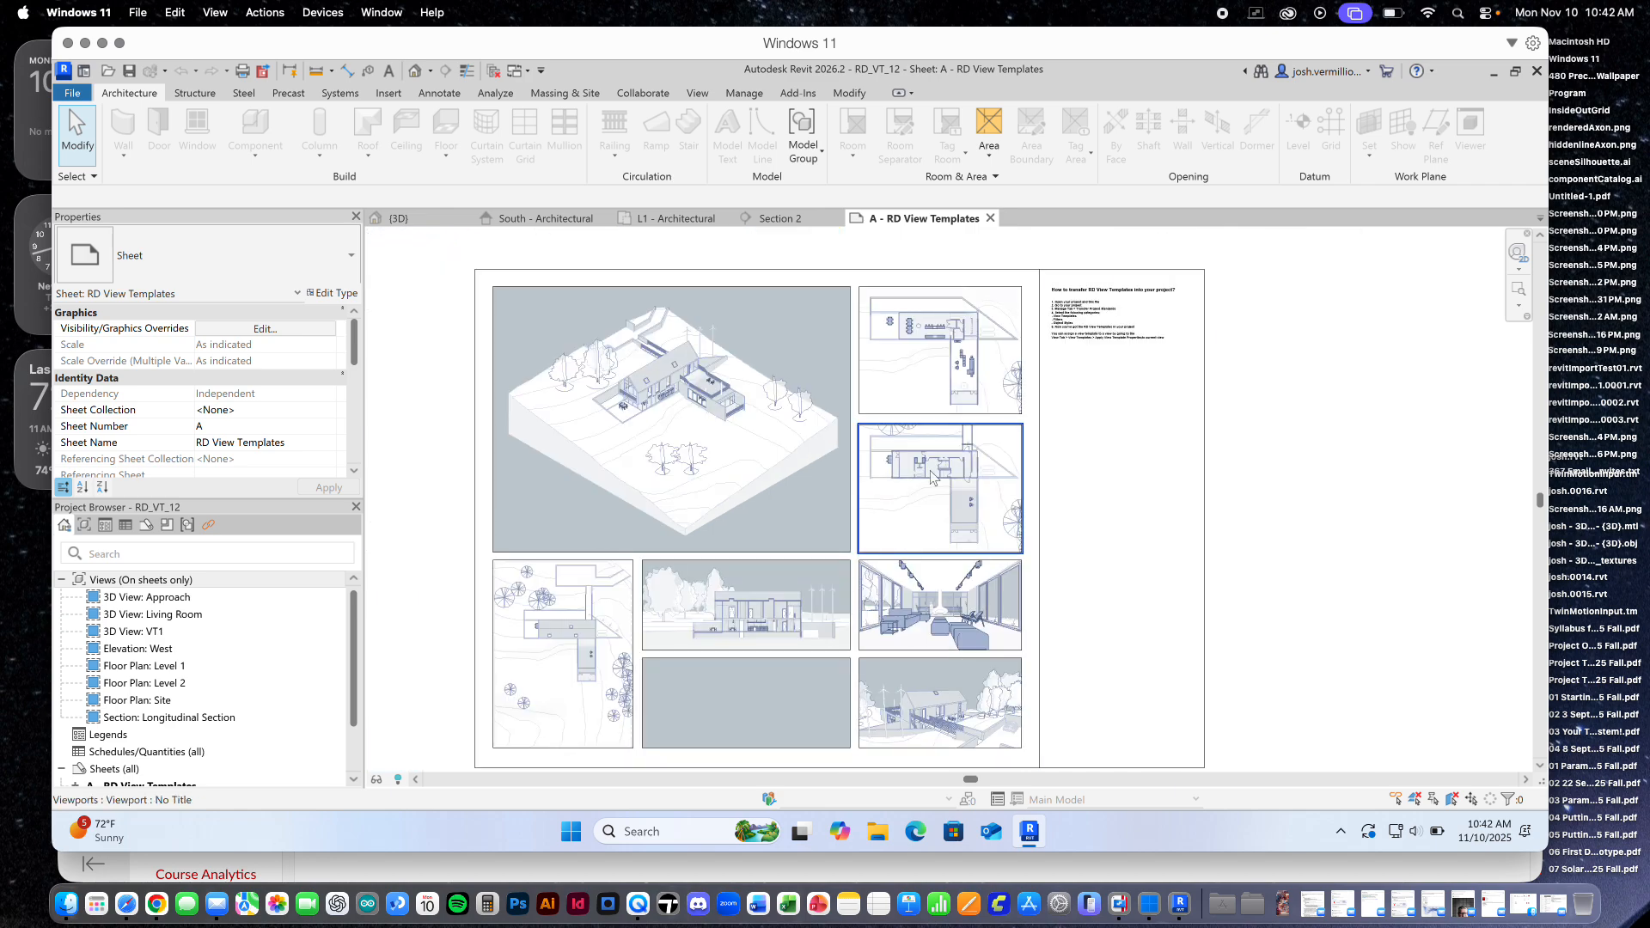
scroll(688, 448, "up", 3)
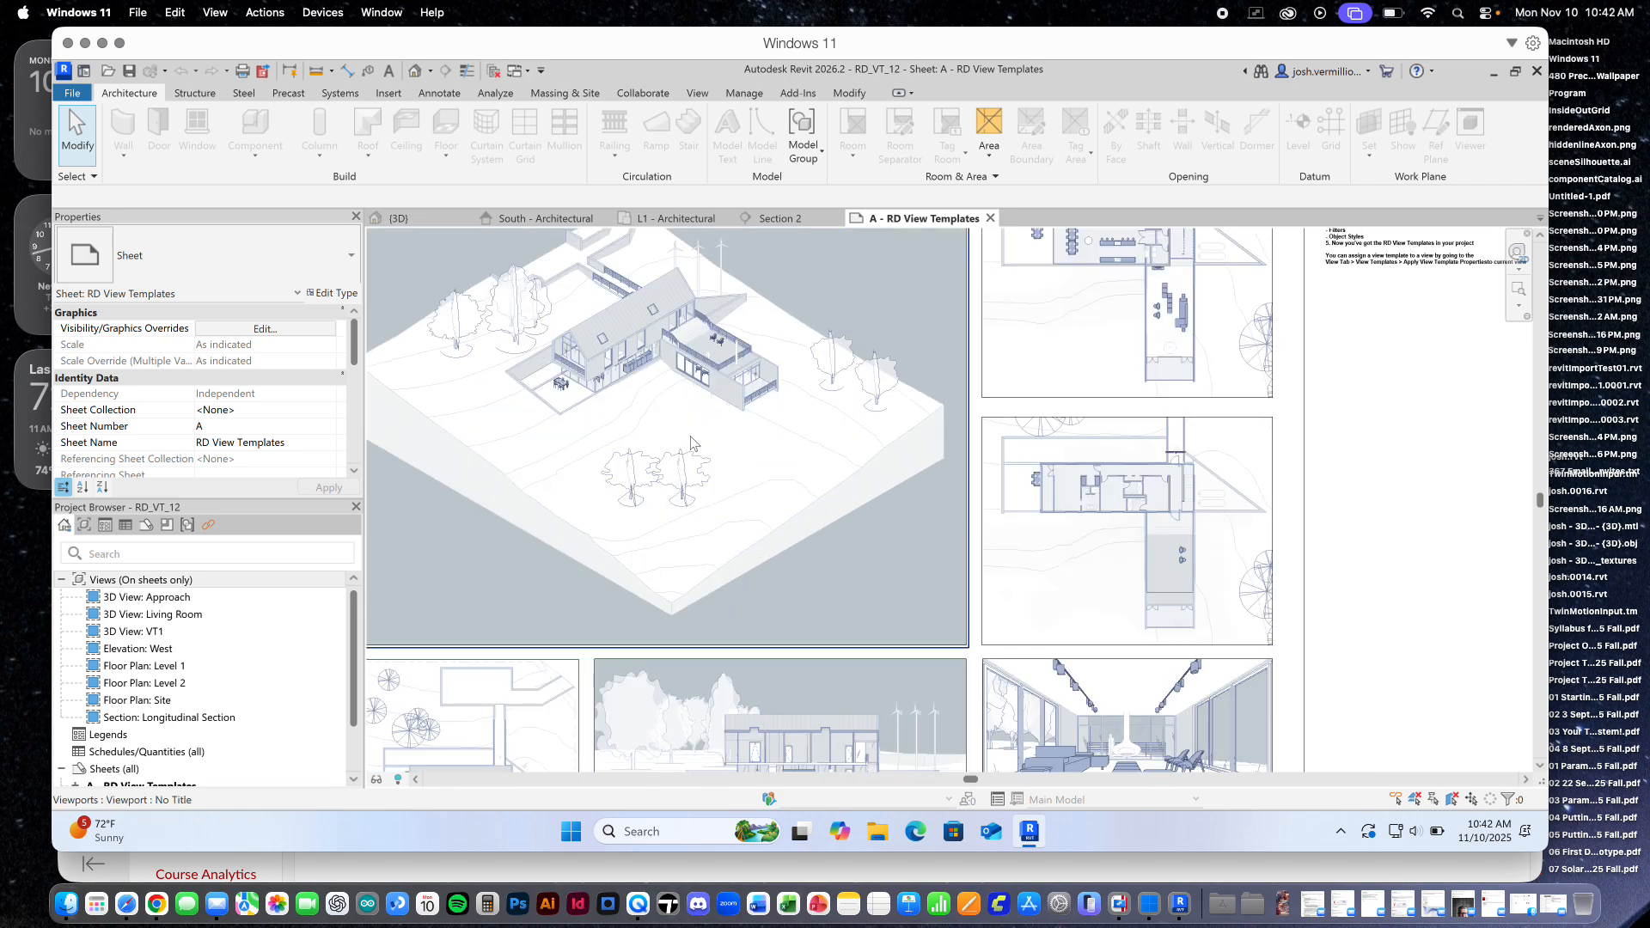
scroll(692, 447, "down", 2)
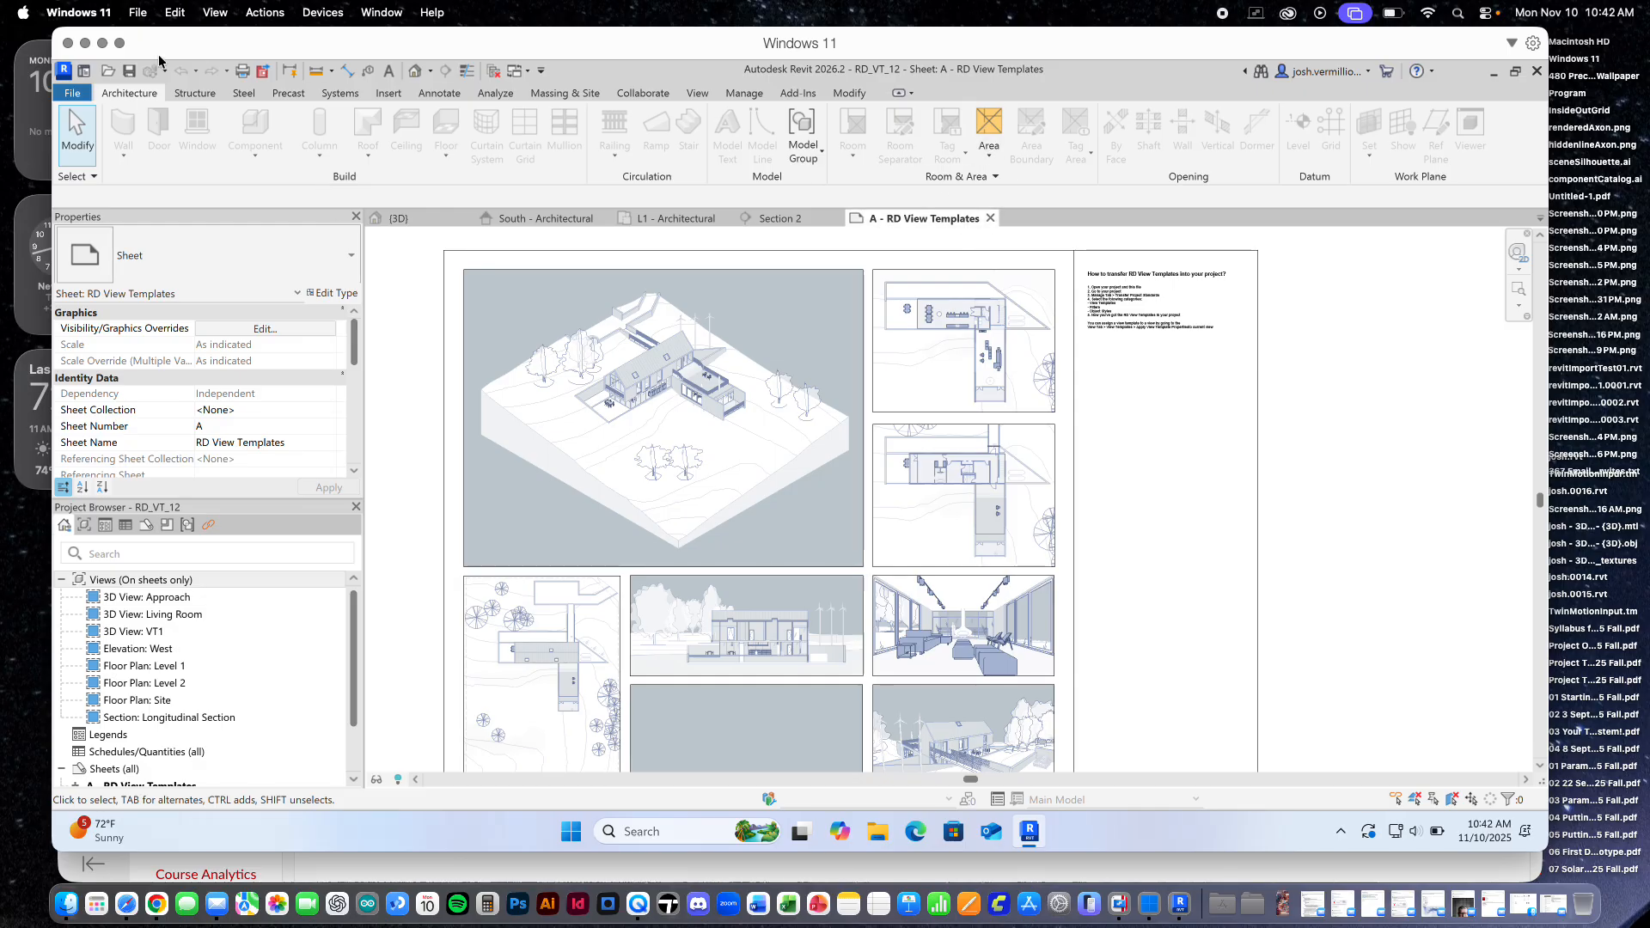
Close the RD_VT_12 project and dismiss the save reminder without saving
left_click(72, 93)
left_click(120, 470)
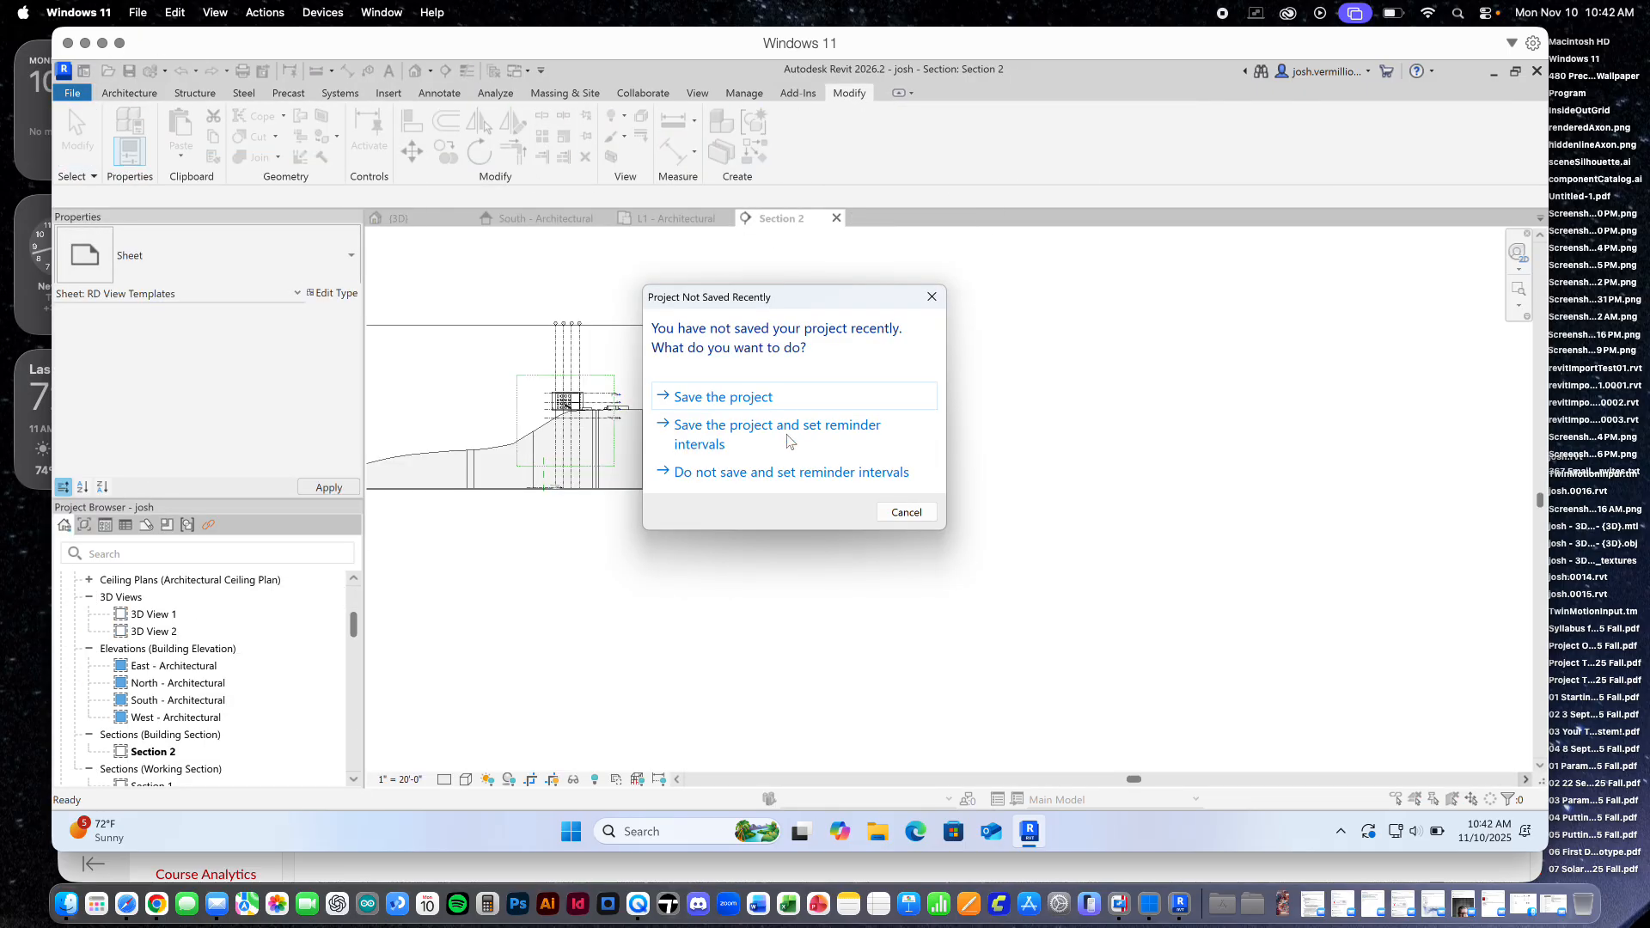
left_click(904, 510)
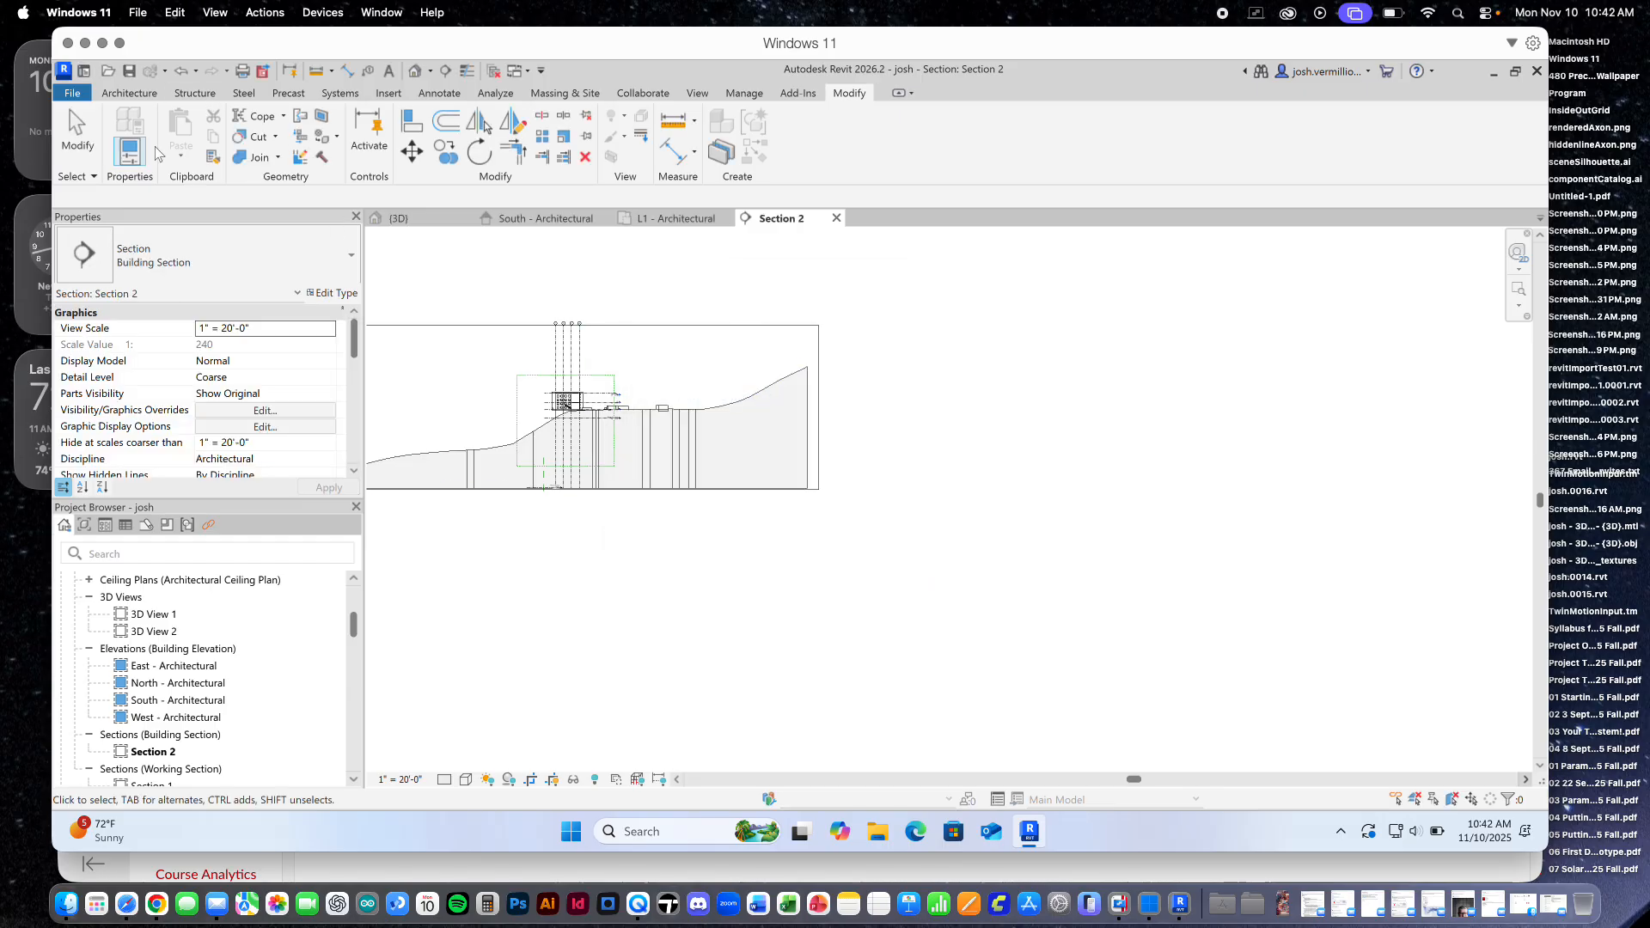
Open the RD_VT_11 project from the Templates folder
left_click(72, 93)
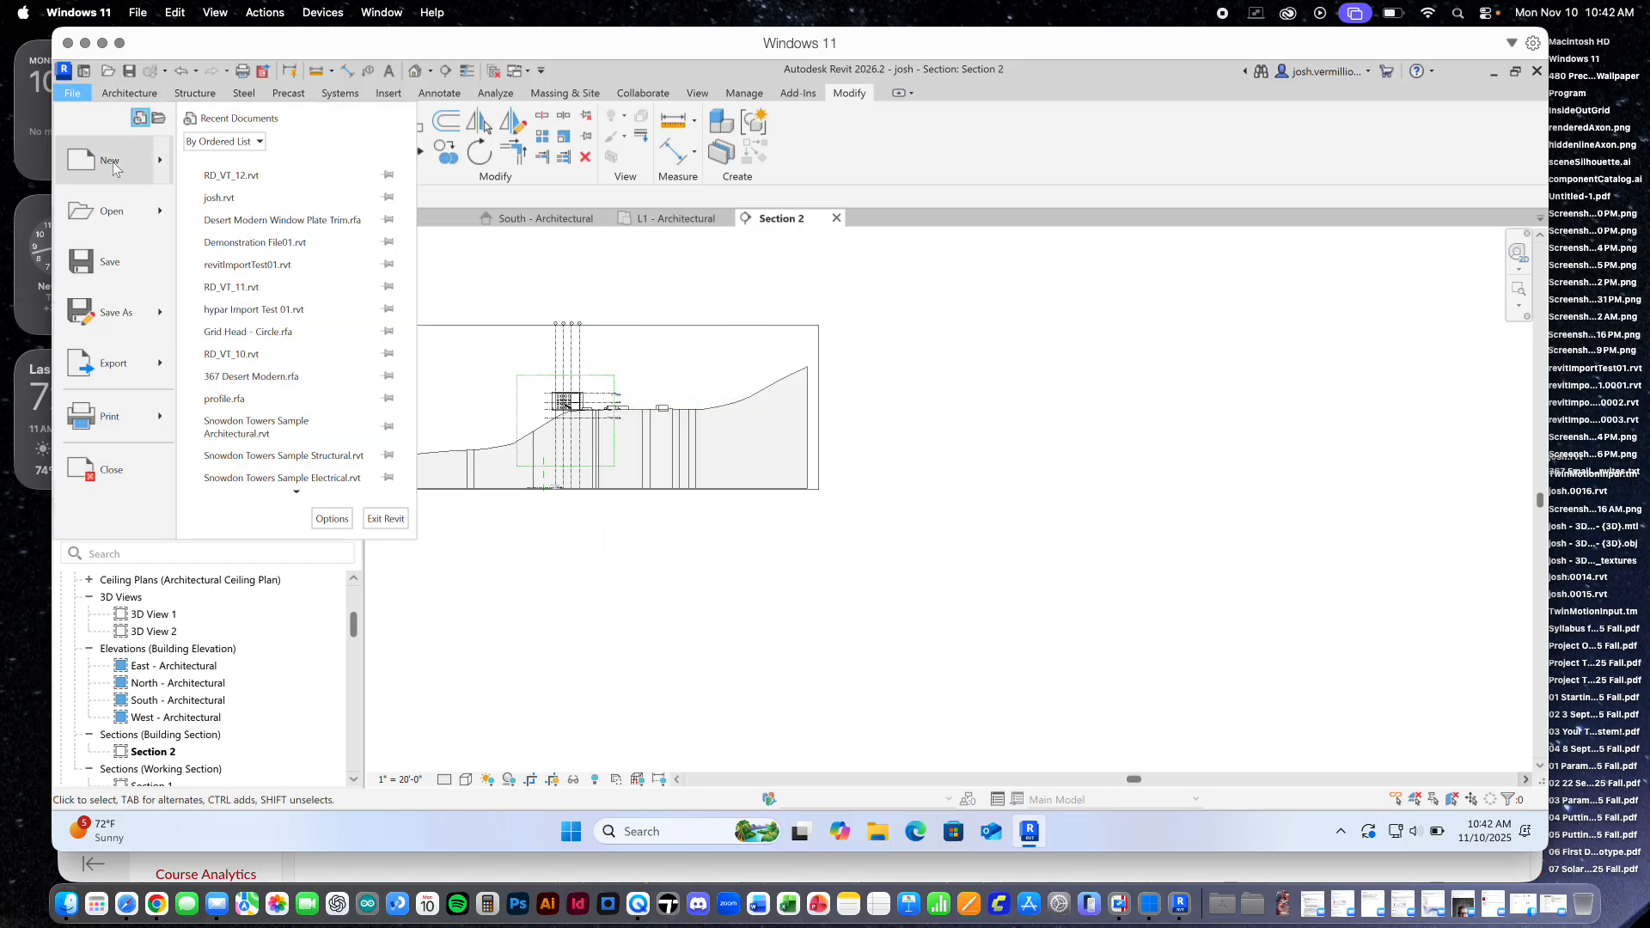
left_click(147, 214)
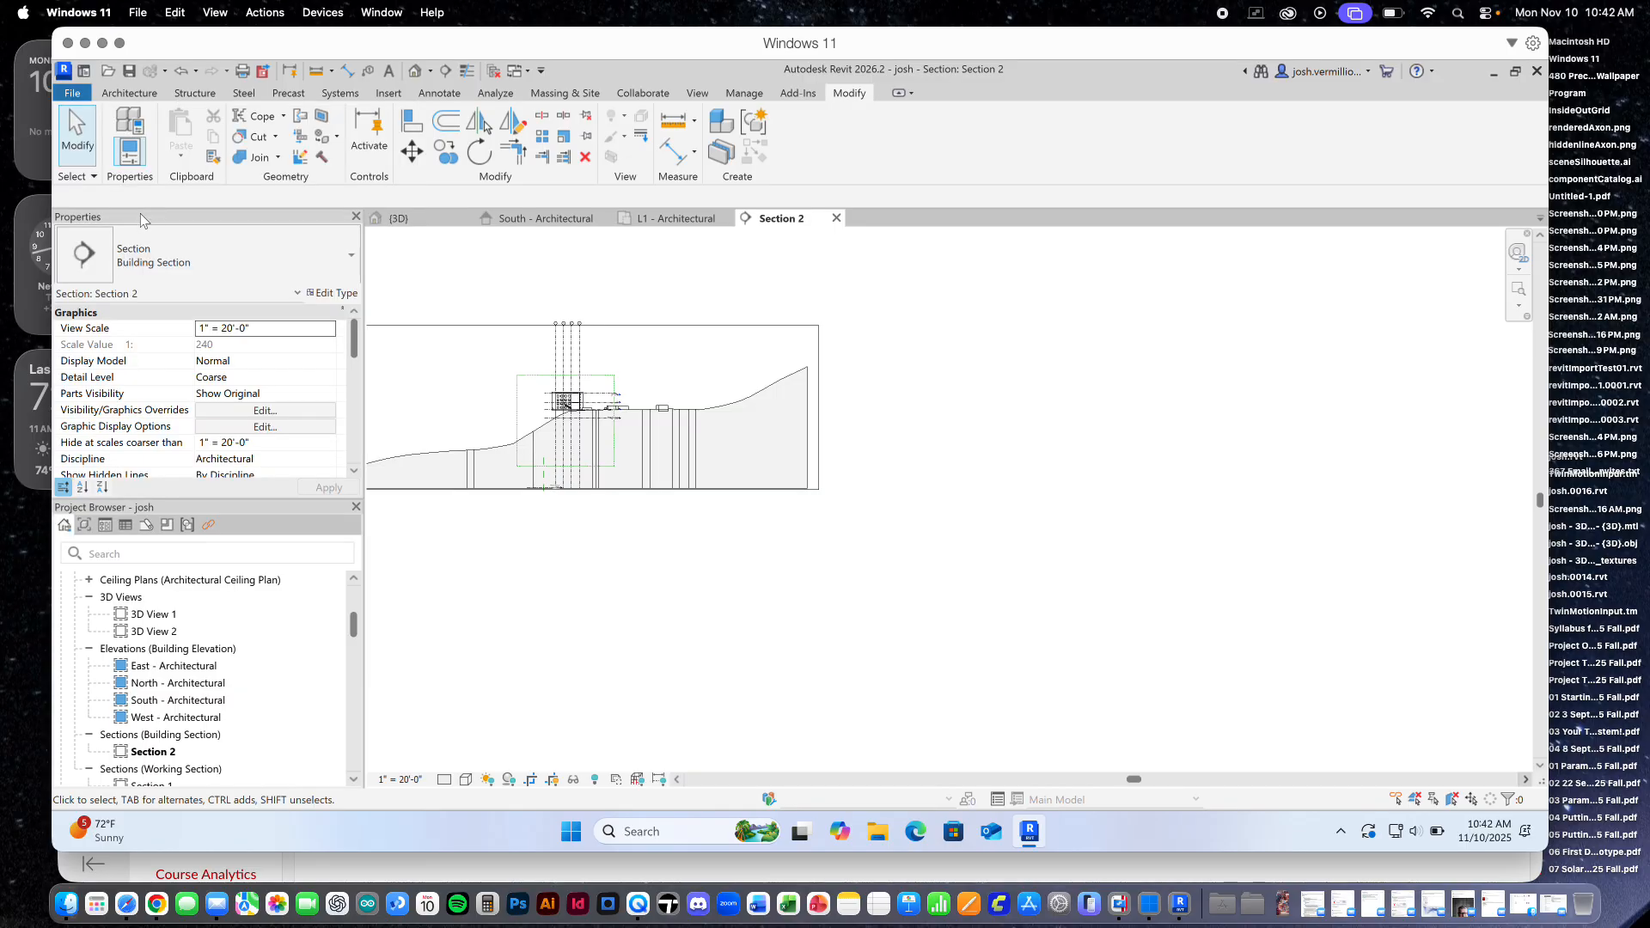
double_click(633, 371)
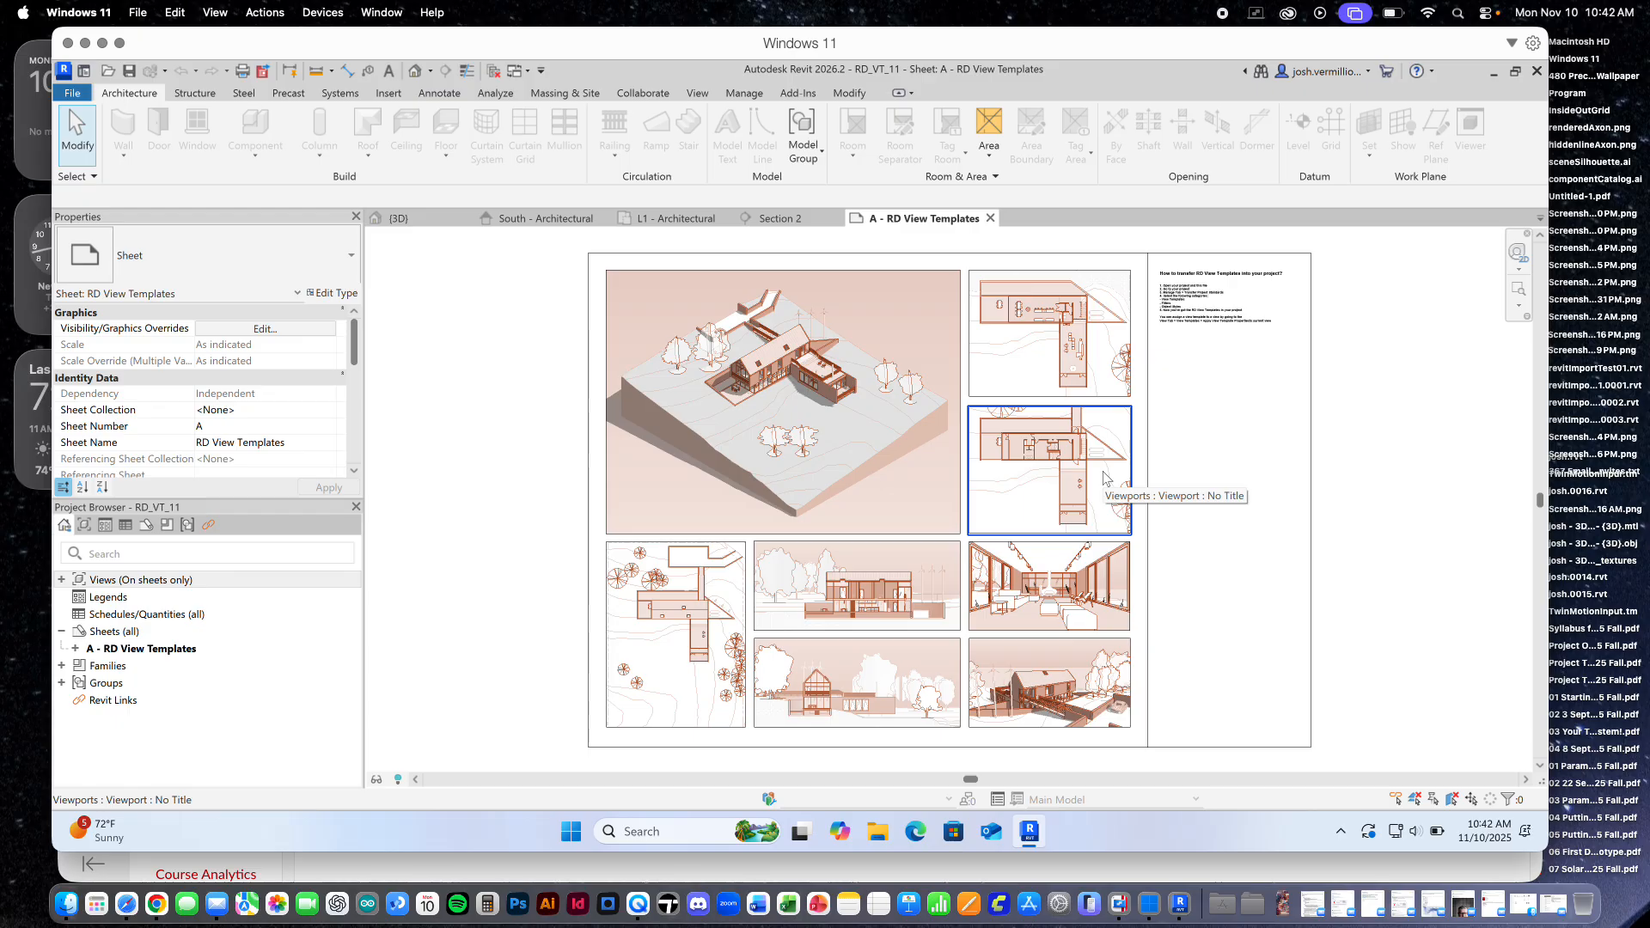
Examine the site plan, section and elevation styles on the RD View Templates sheet of RD_VT_11
scroll(1036, 632, "up", 5)
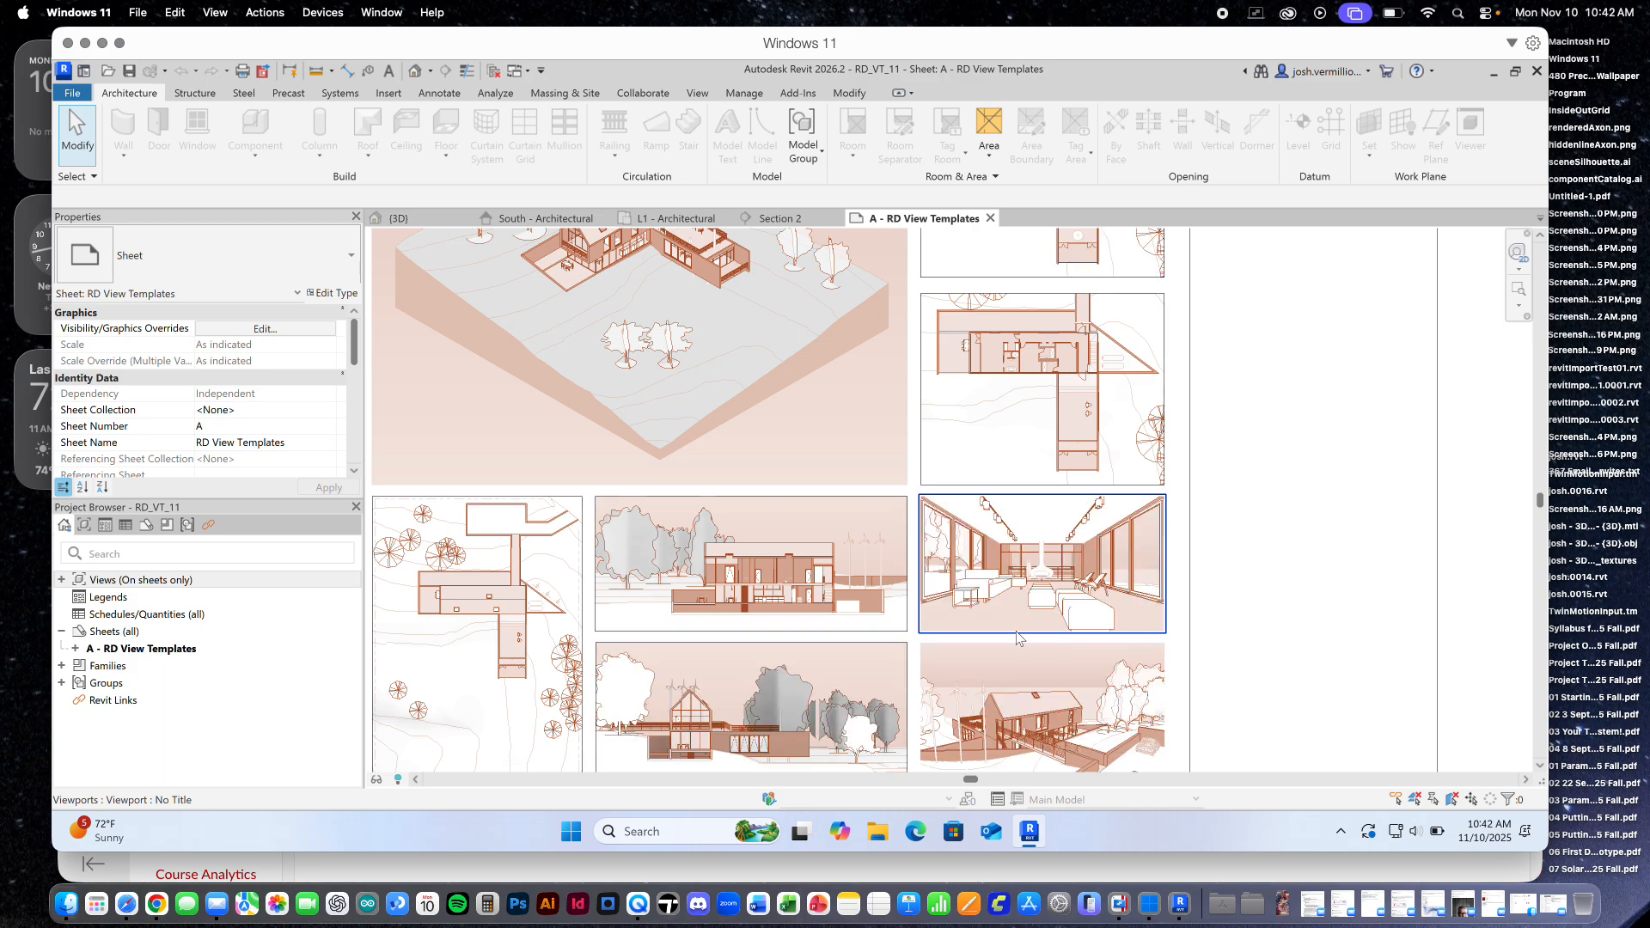
scroll(1015, 639, "down", 8)
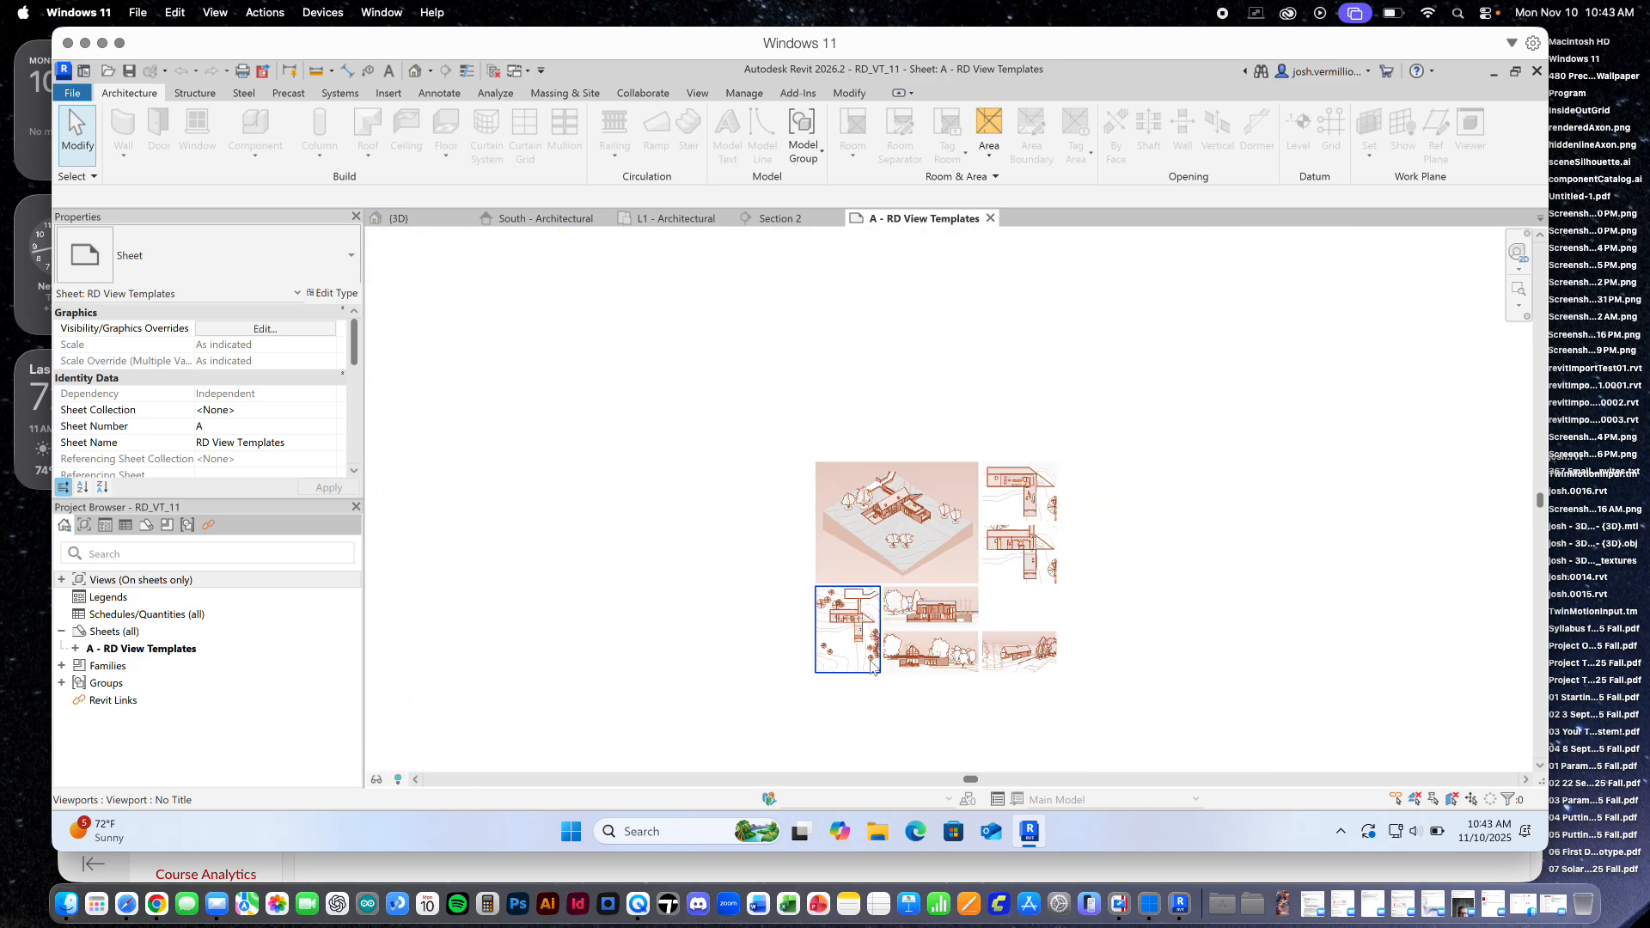
scroll(867, 646, "up", 6)
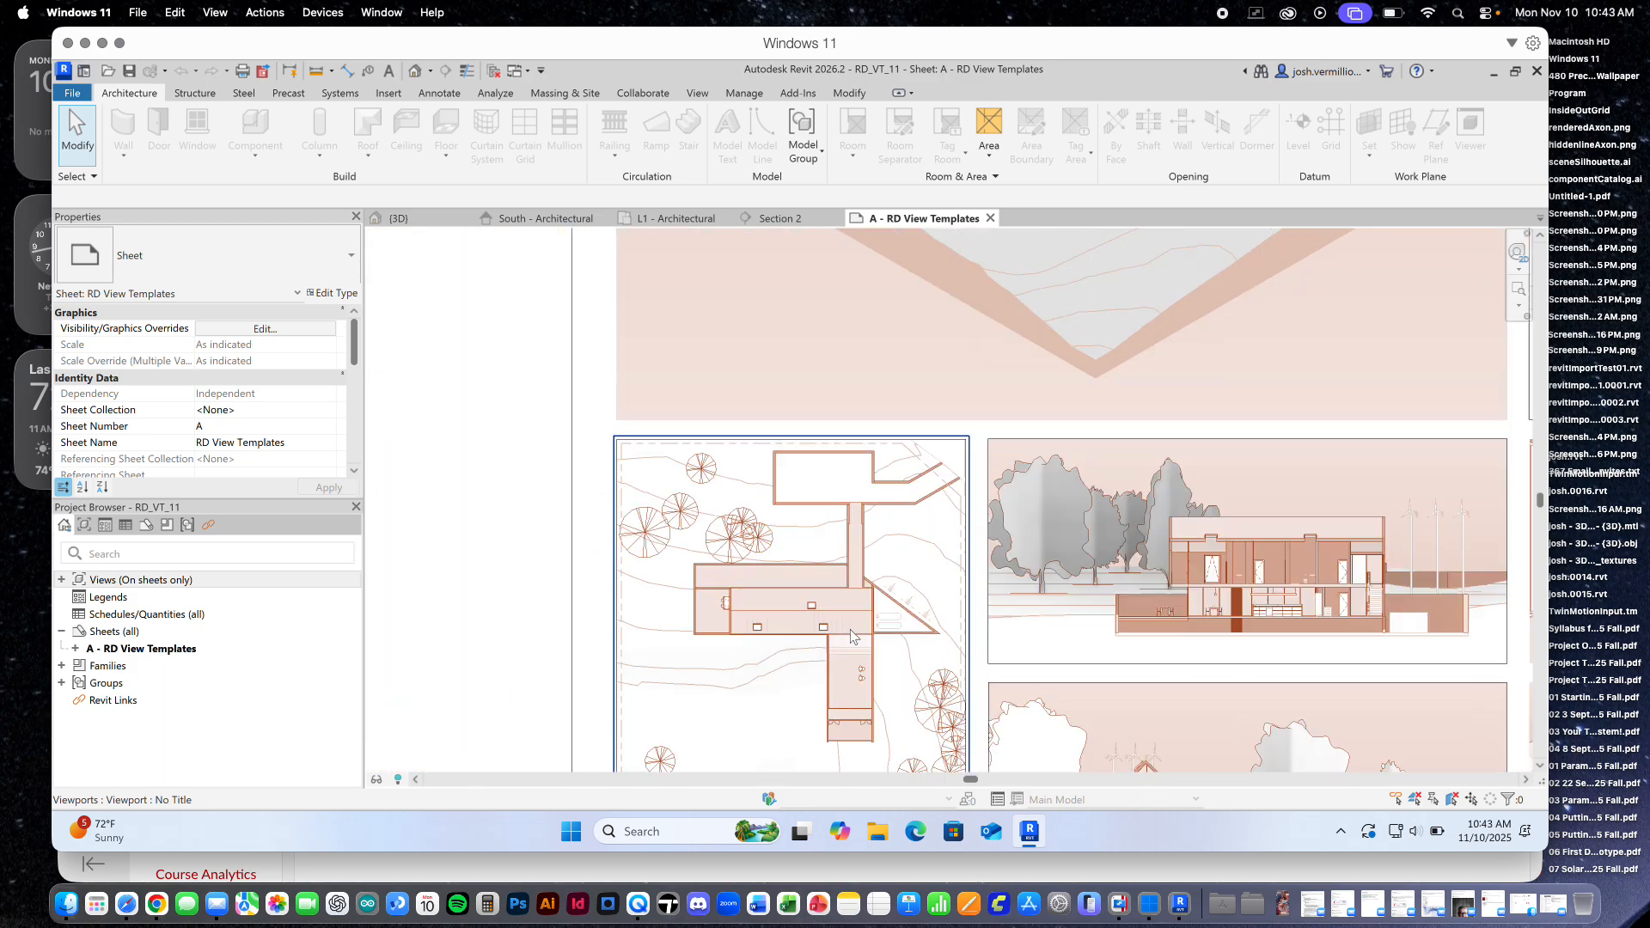
scroll(880, 626, "up", 2)
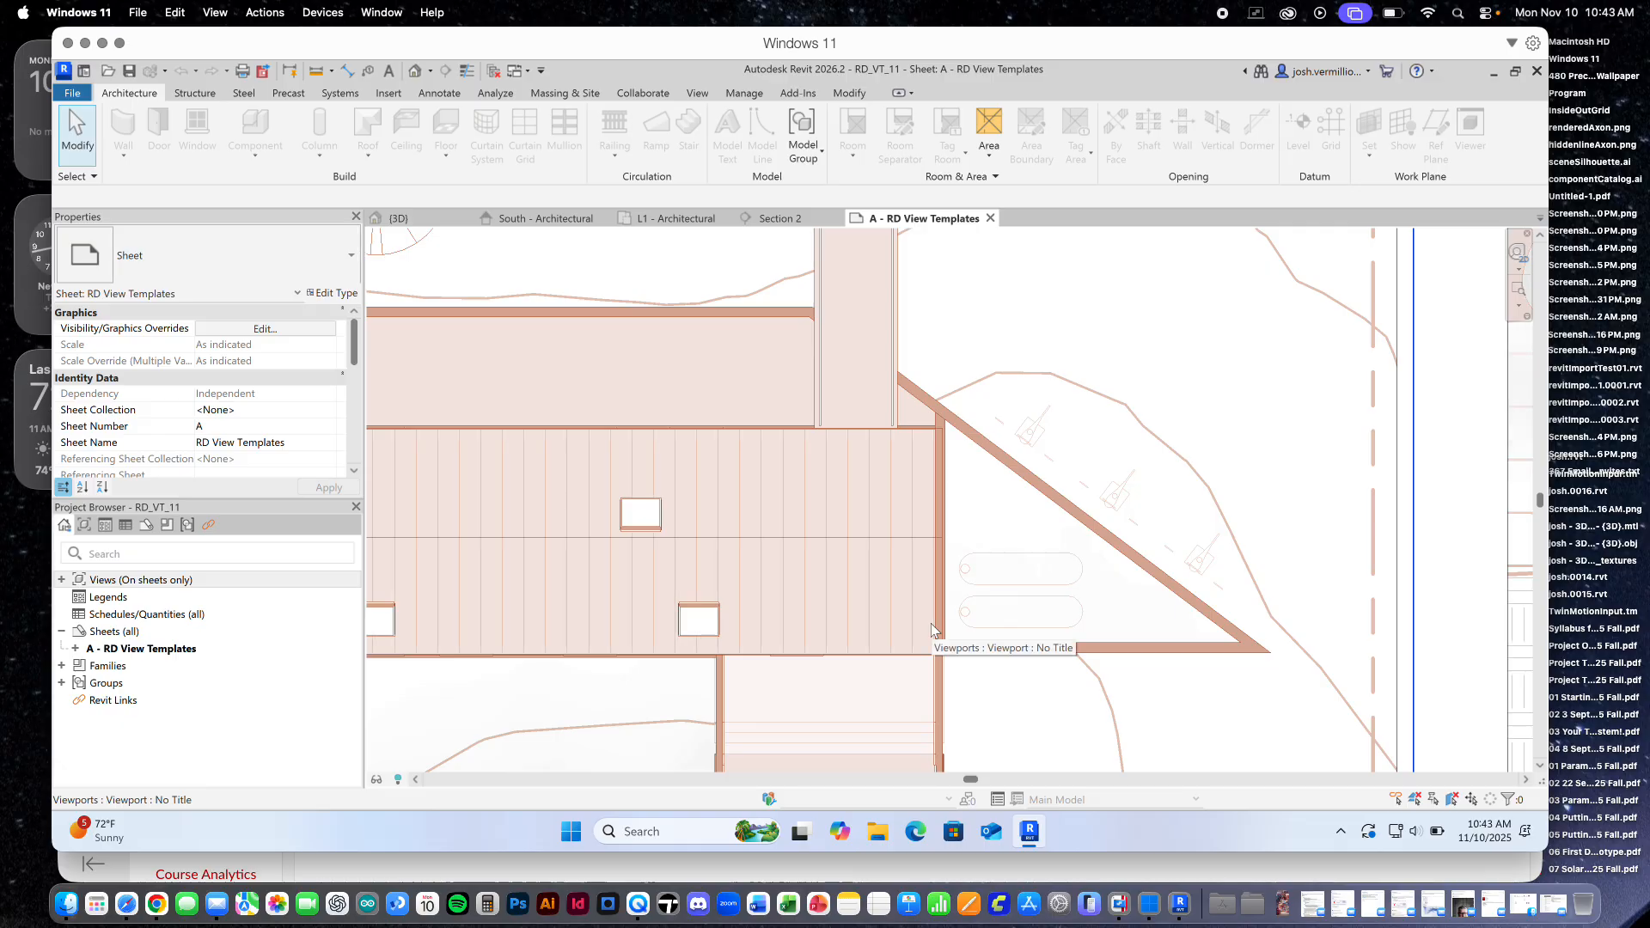
Transfer all project standards from RD_VT_11 into the building project, overwriting the duplicate types, and save the project
scroll(931, 622, "down", 6)
scroll(939, 643, "down", 5)
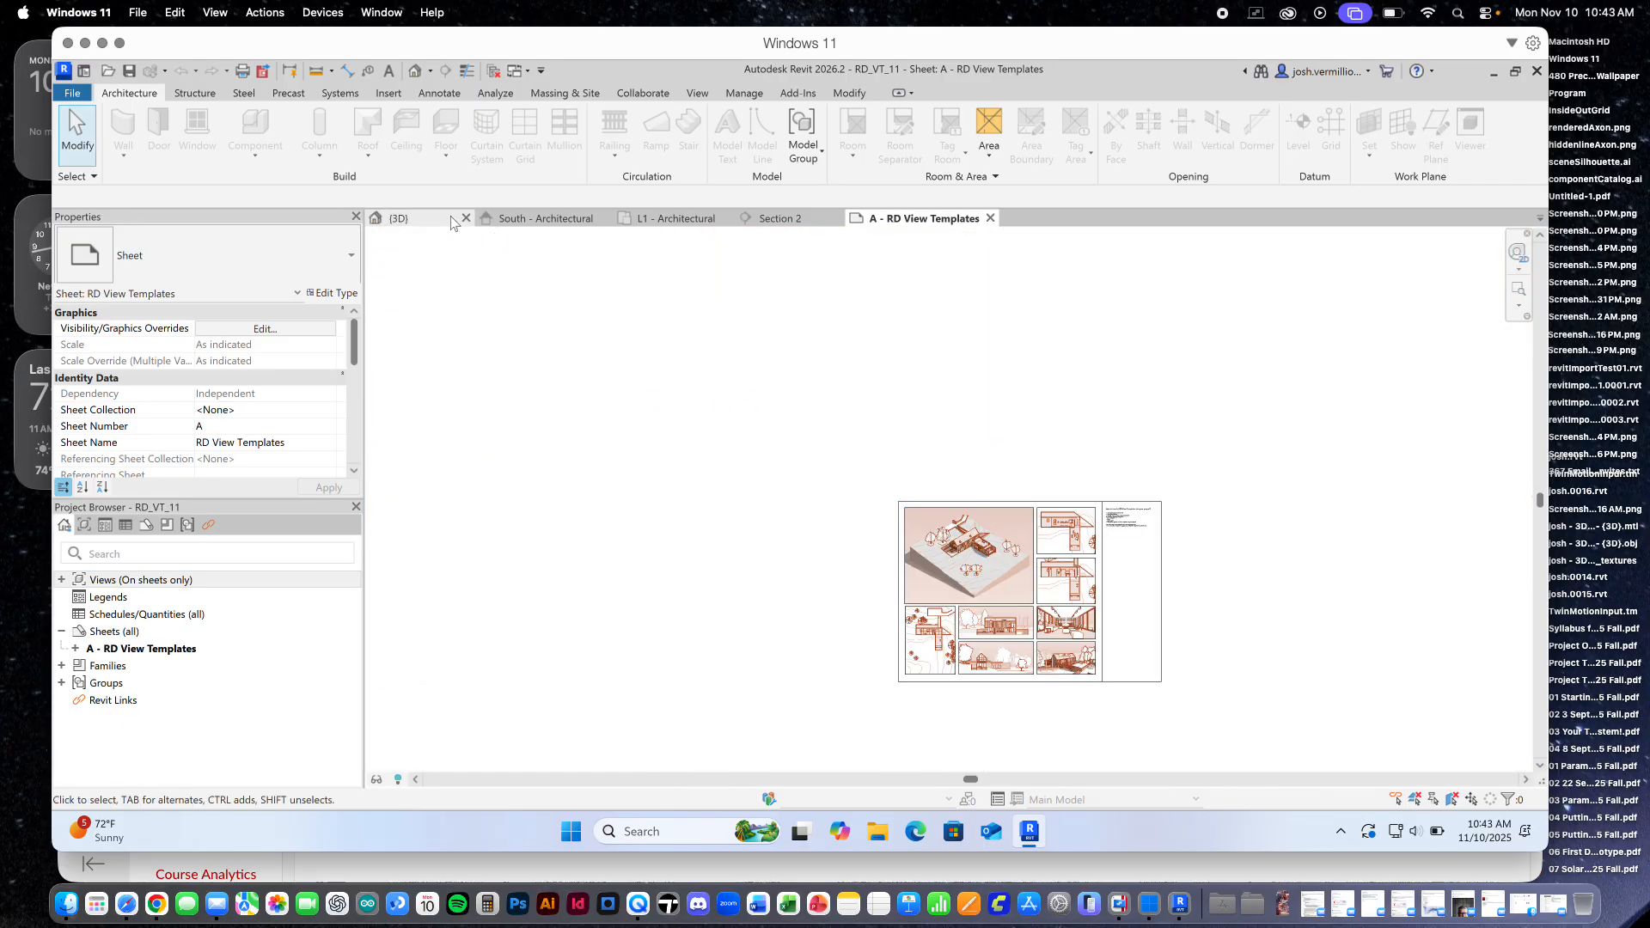
left_click(422, 222)
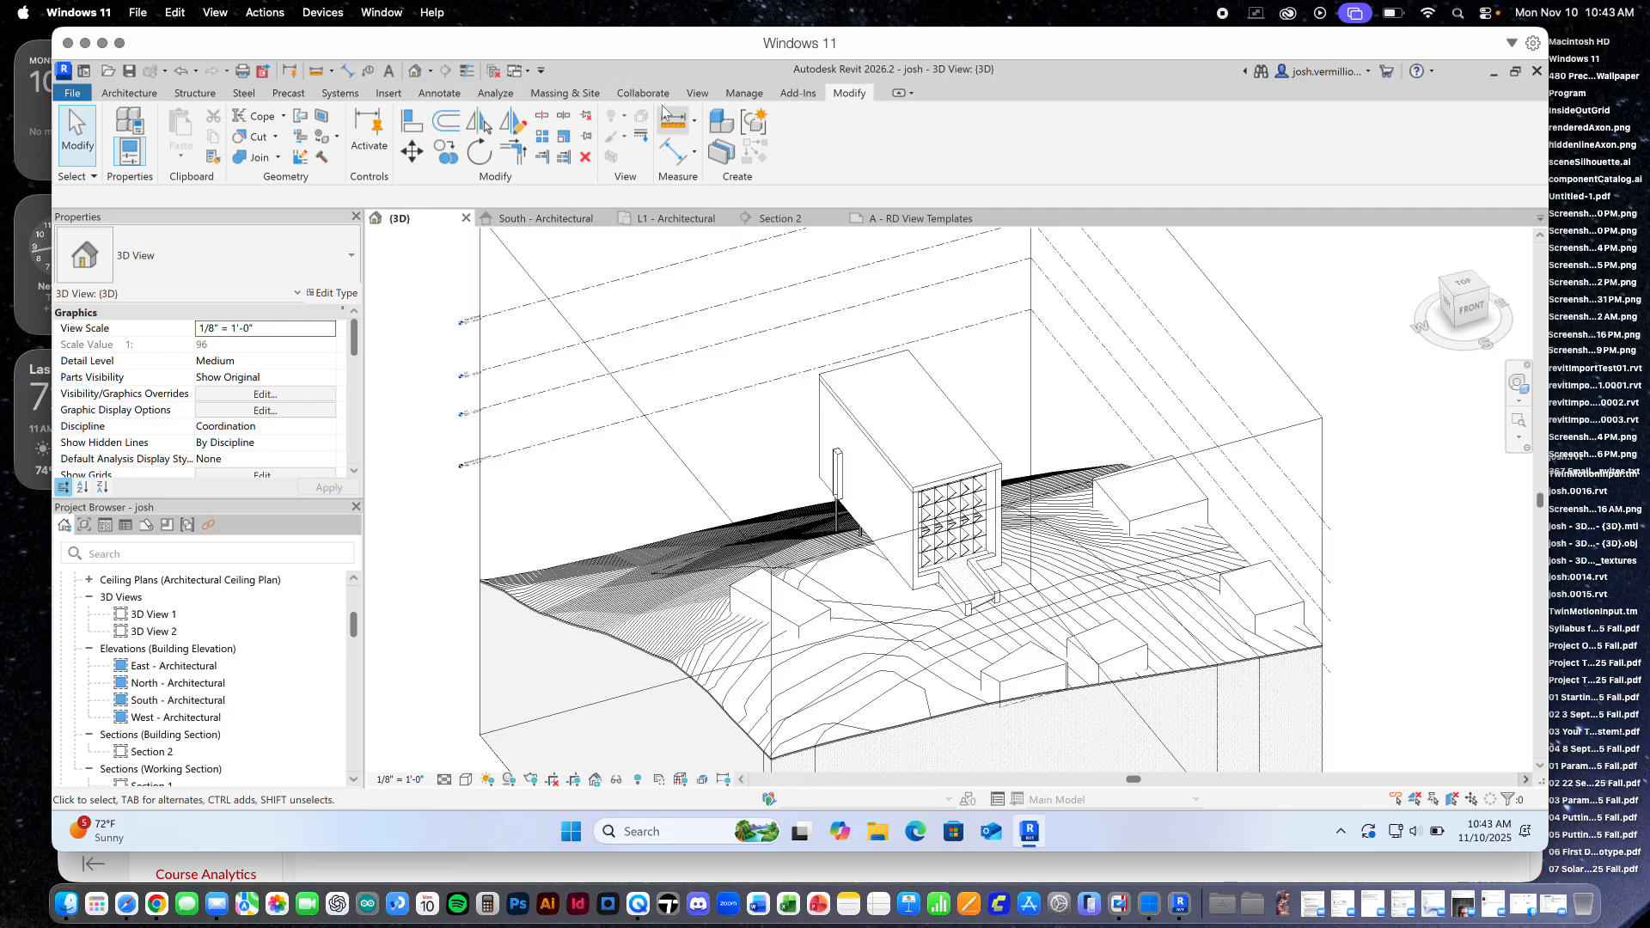
left_click(744, 93)
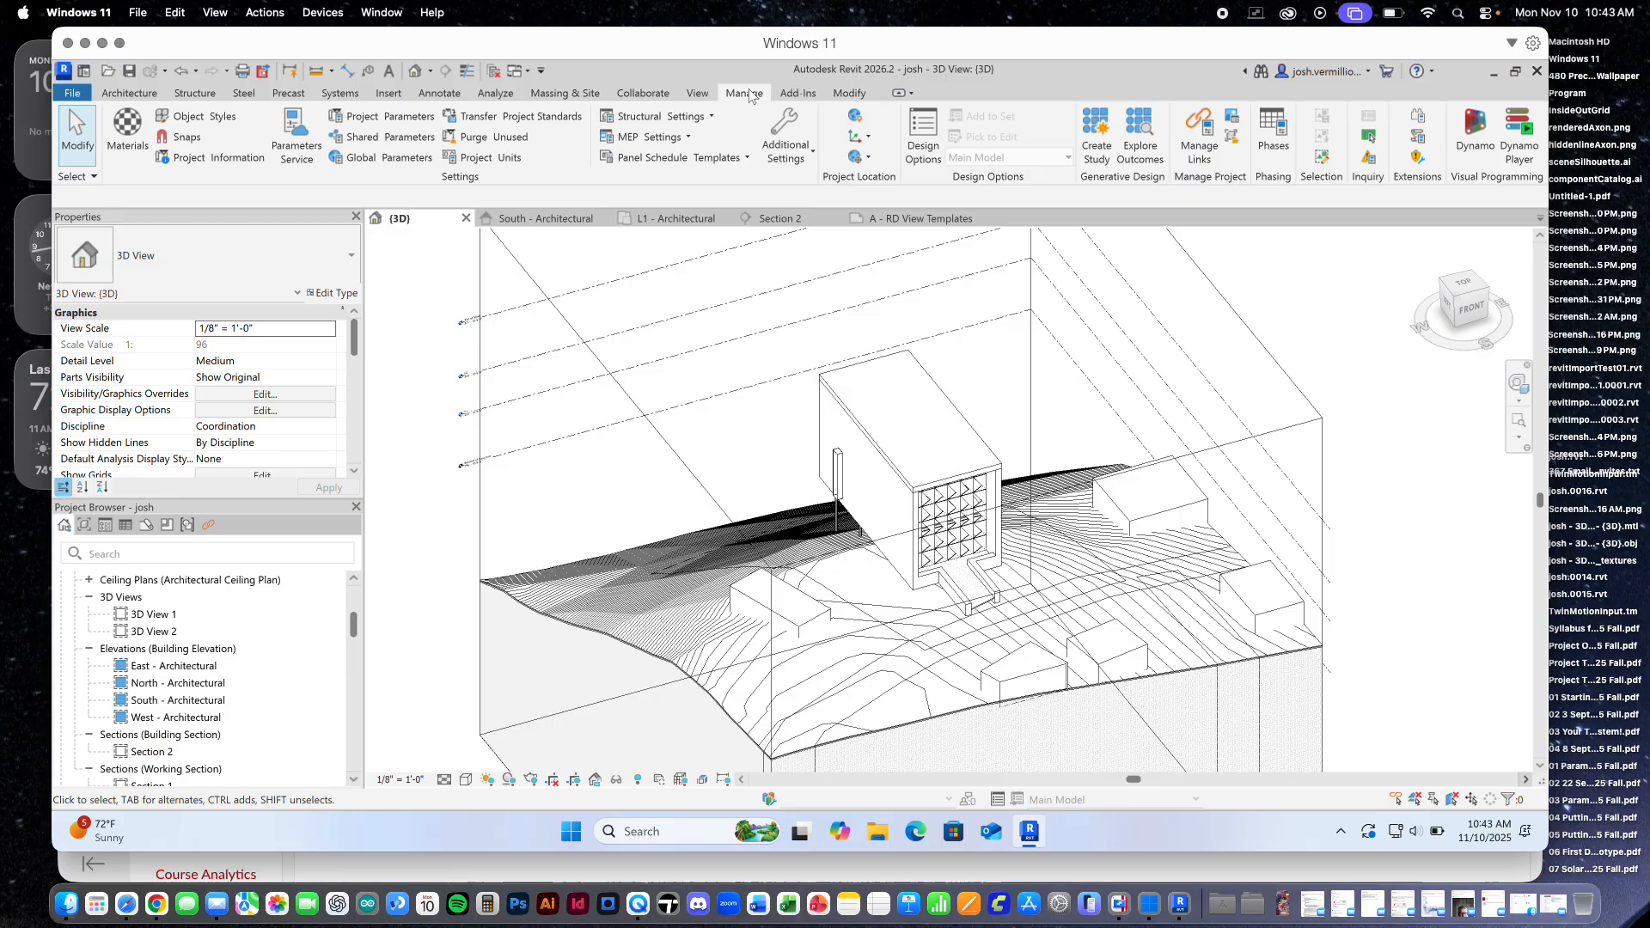
left_click(550, 125)
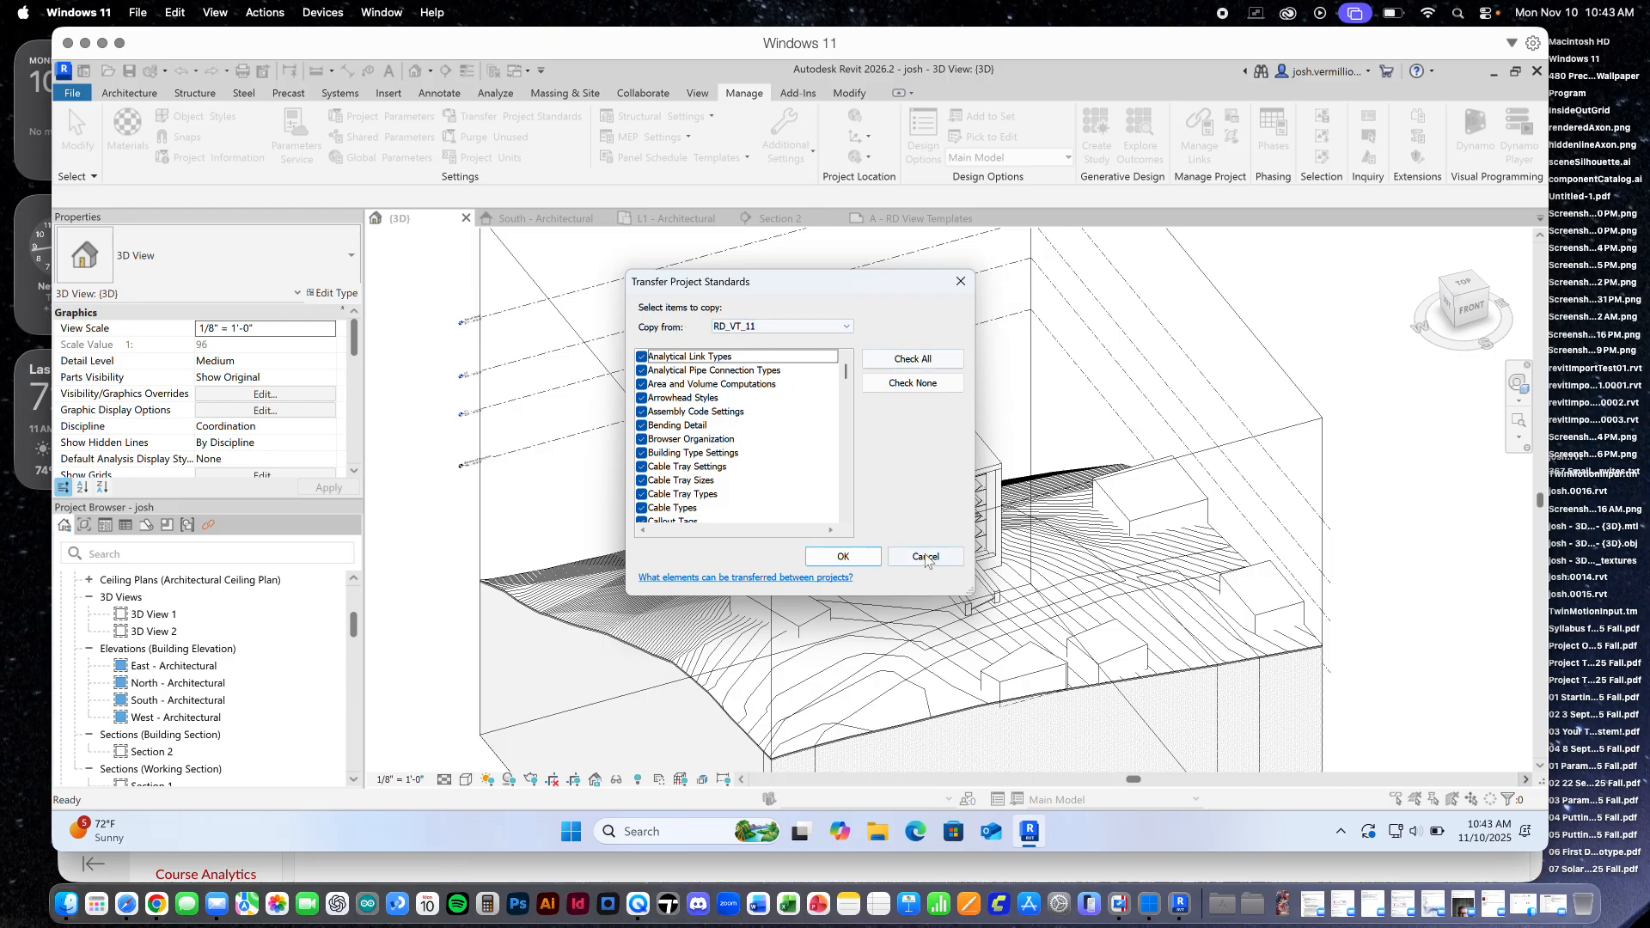
left_click(844, 557)
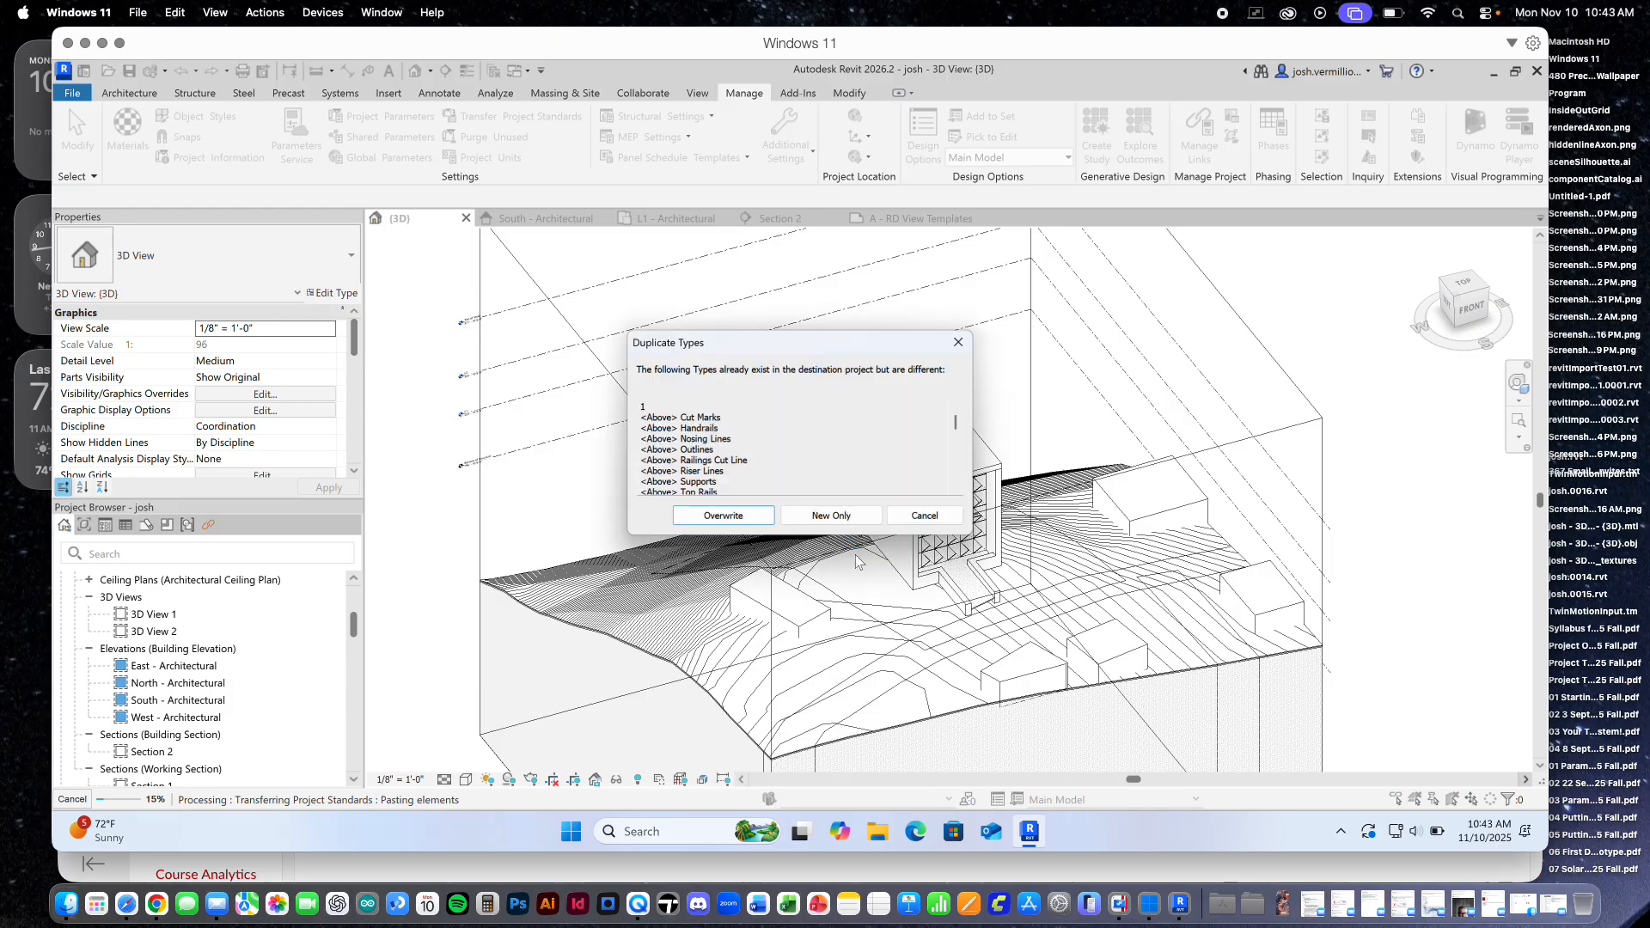
left_click(745, 519)
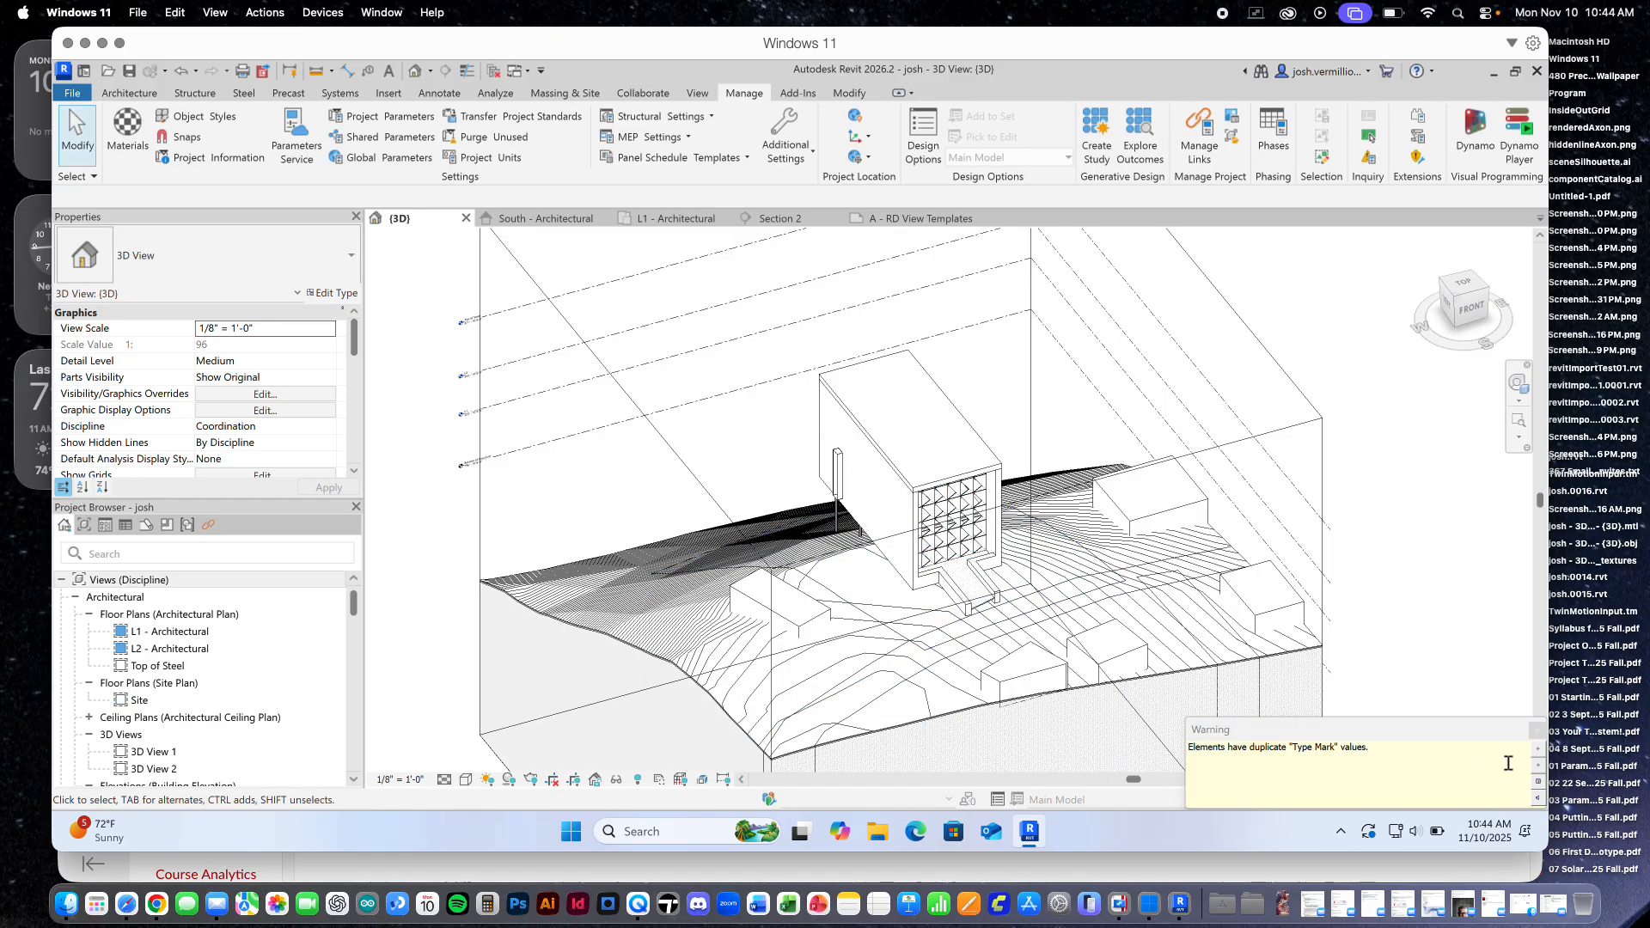
left_click(1537, 730)
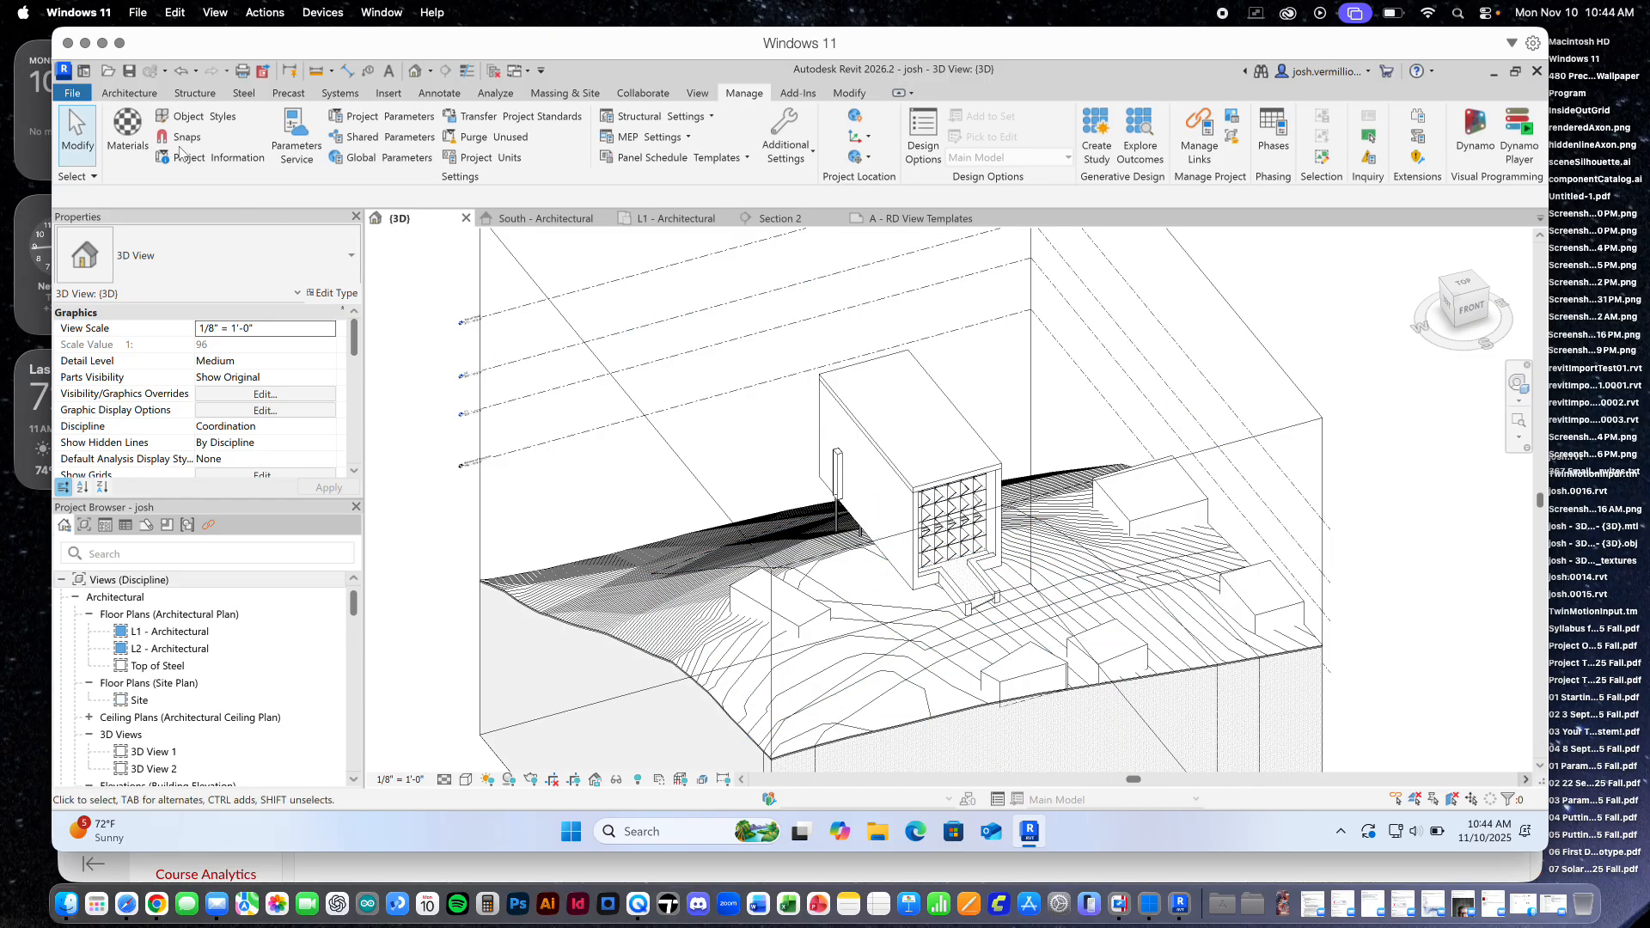
left_click(130, 70)
left_click(431, 276)
Apply the RD_Presentation V11_3D view template to the building's {3D} view
left_click(697, 93)
left_click(156, 148)
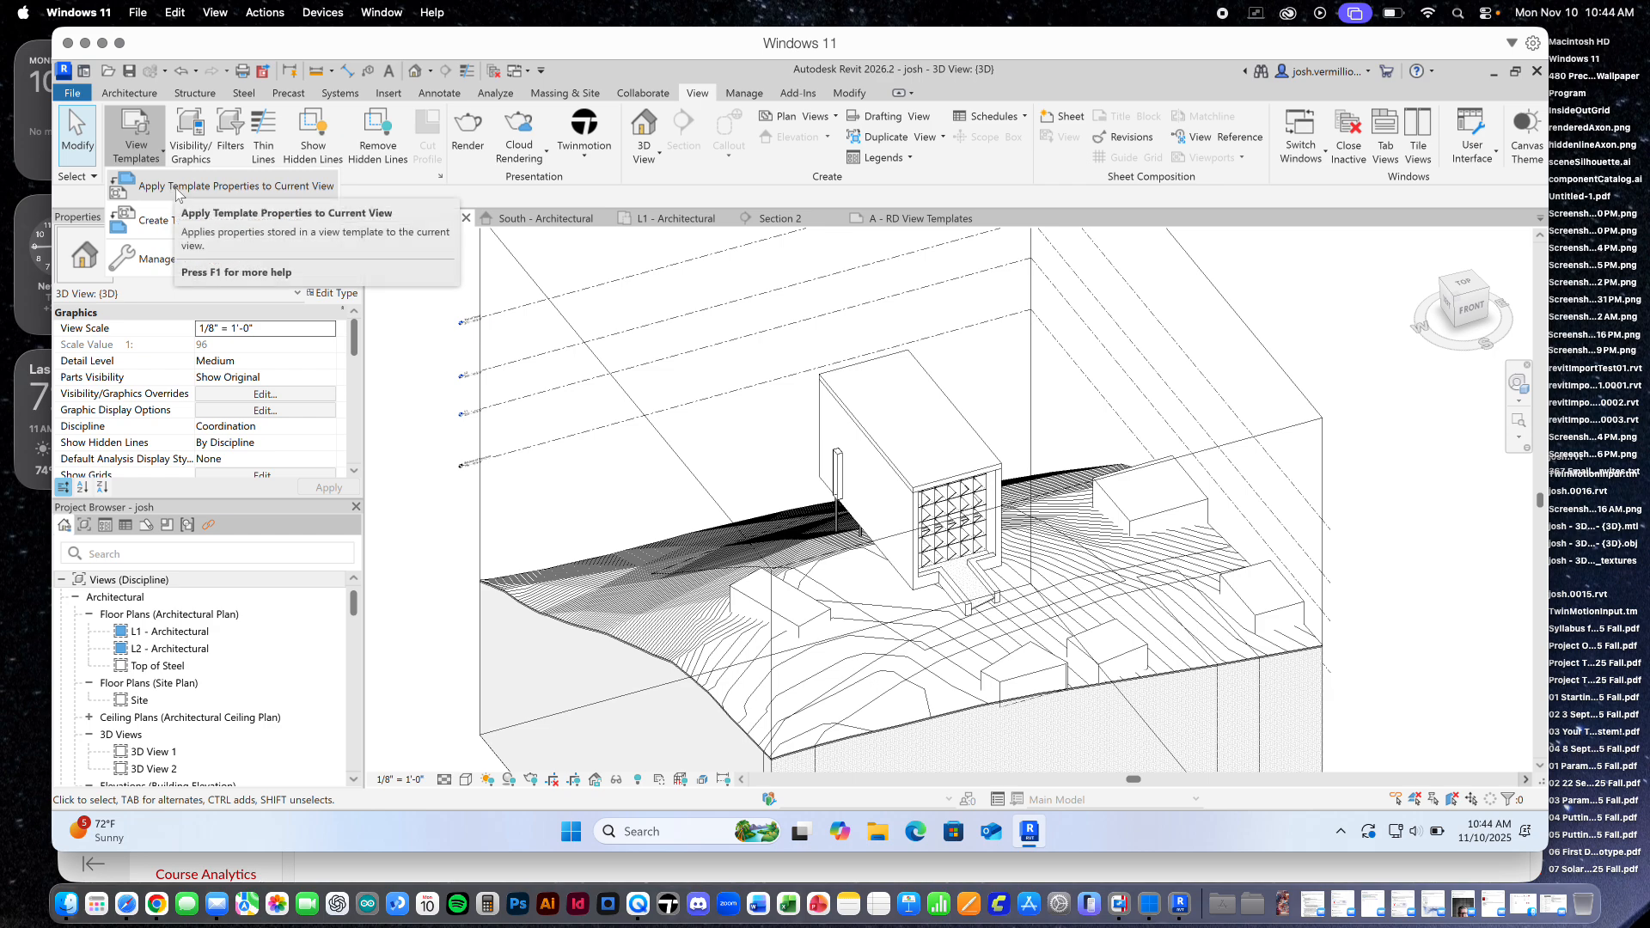
left_click(176, 187)
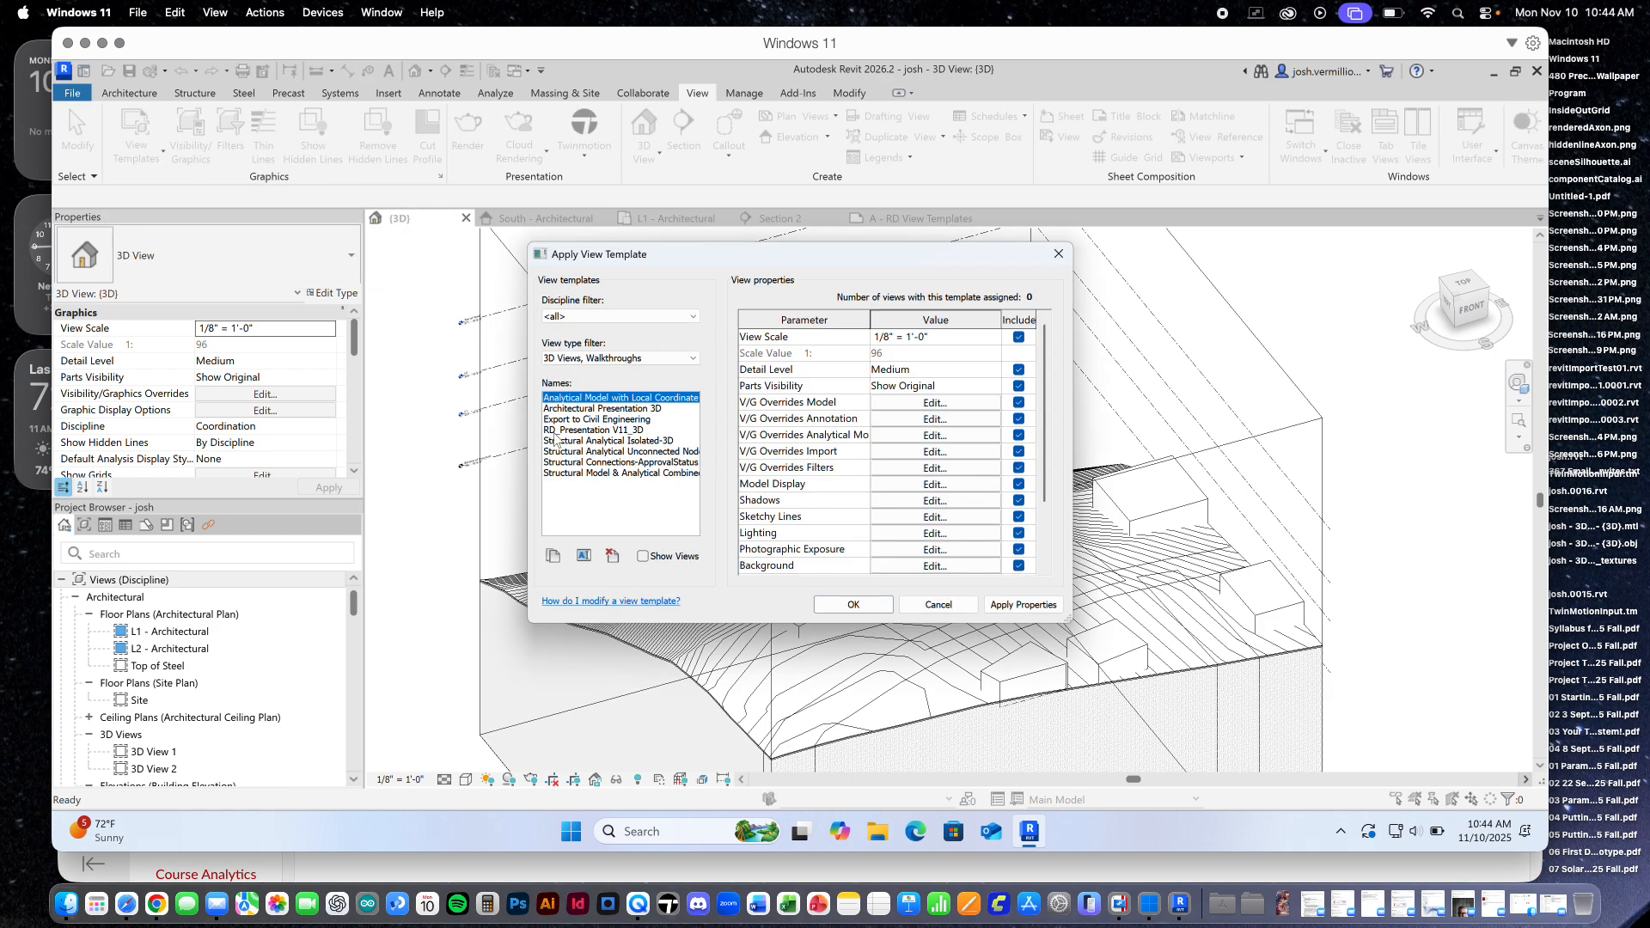
left_click(555, 430)
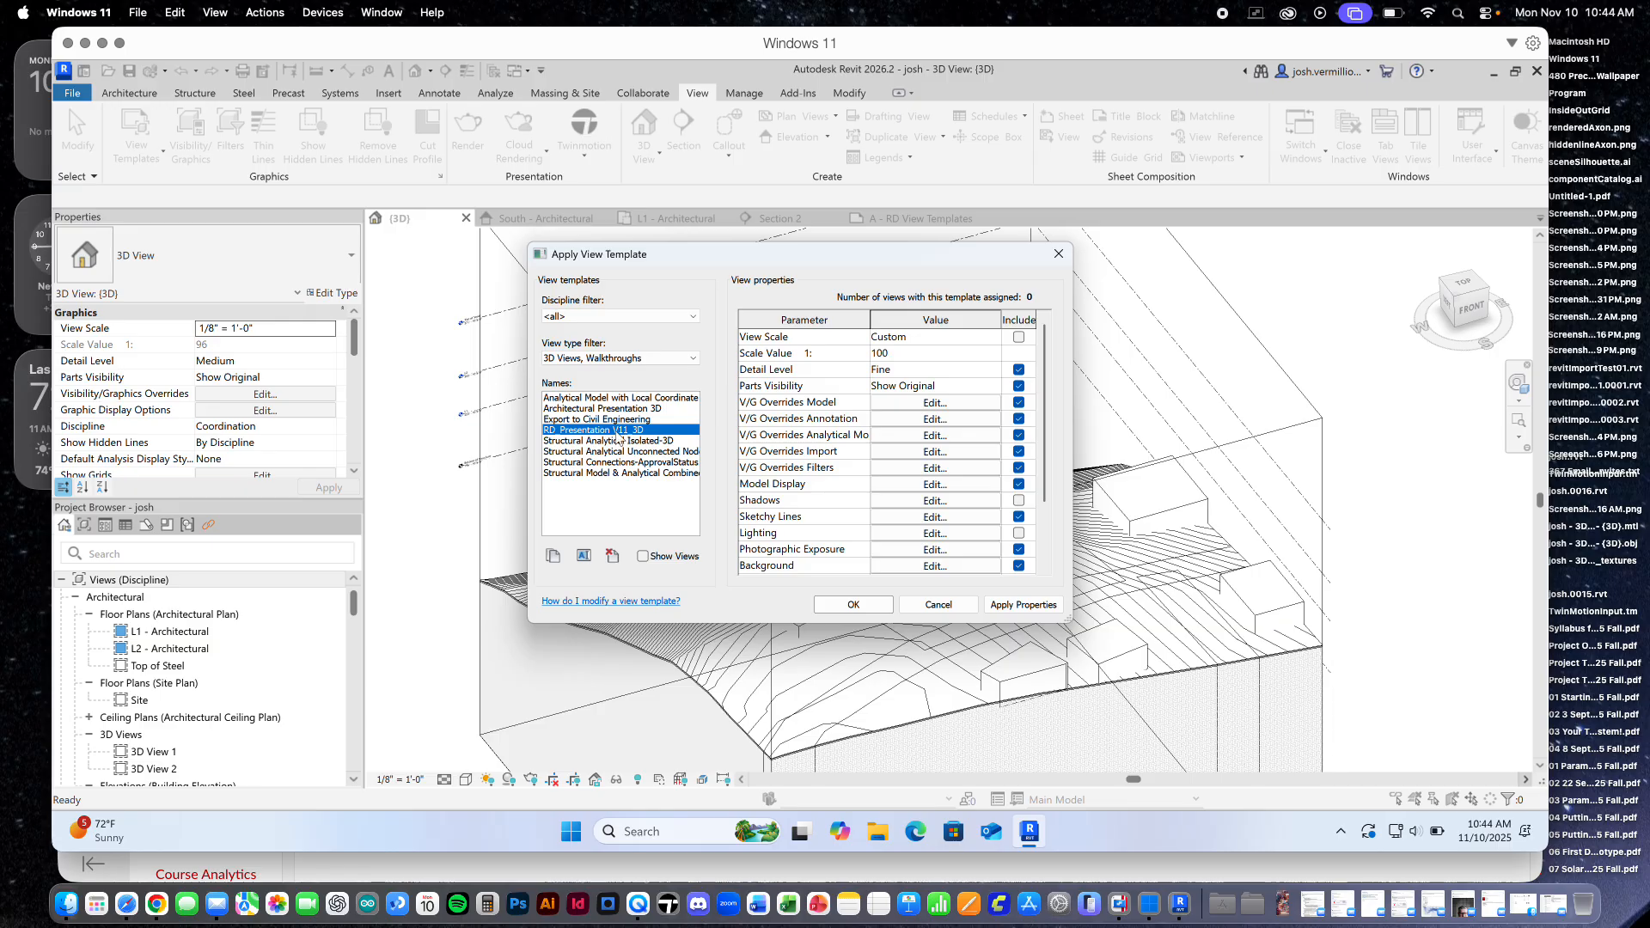
left_click(870, 603)
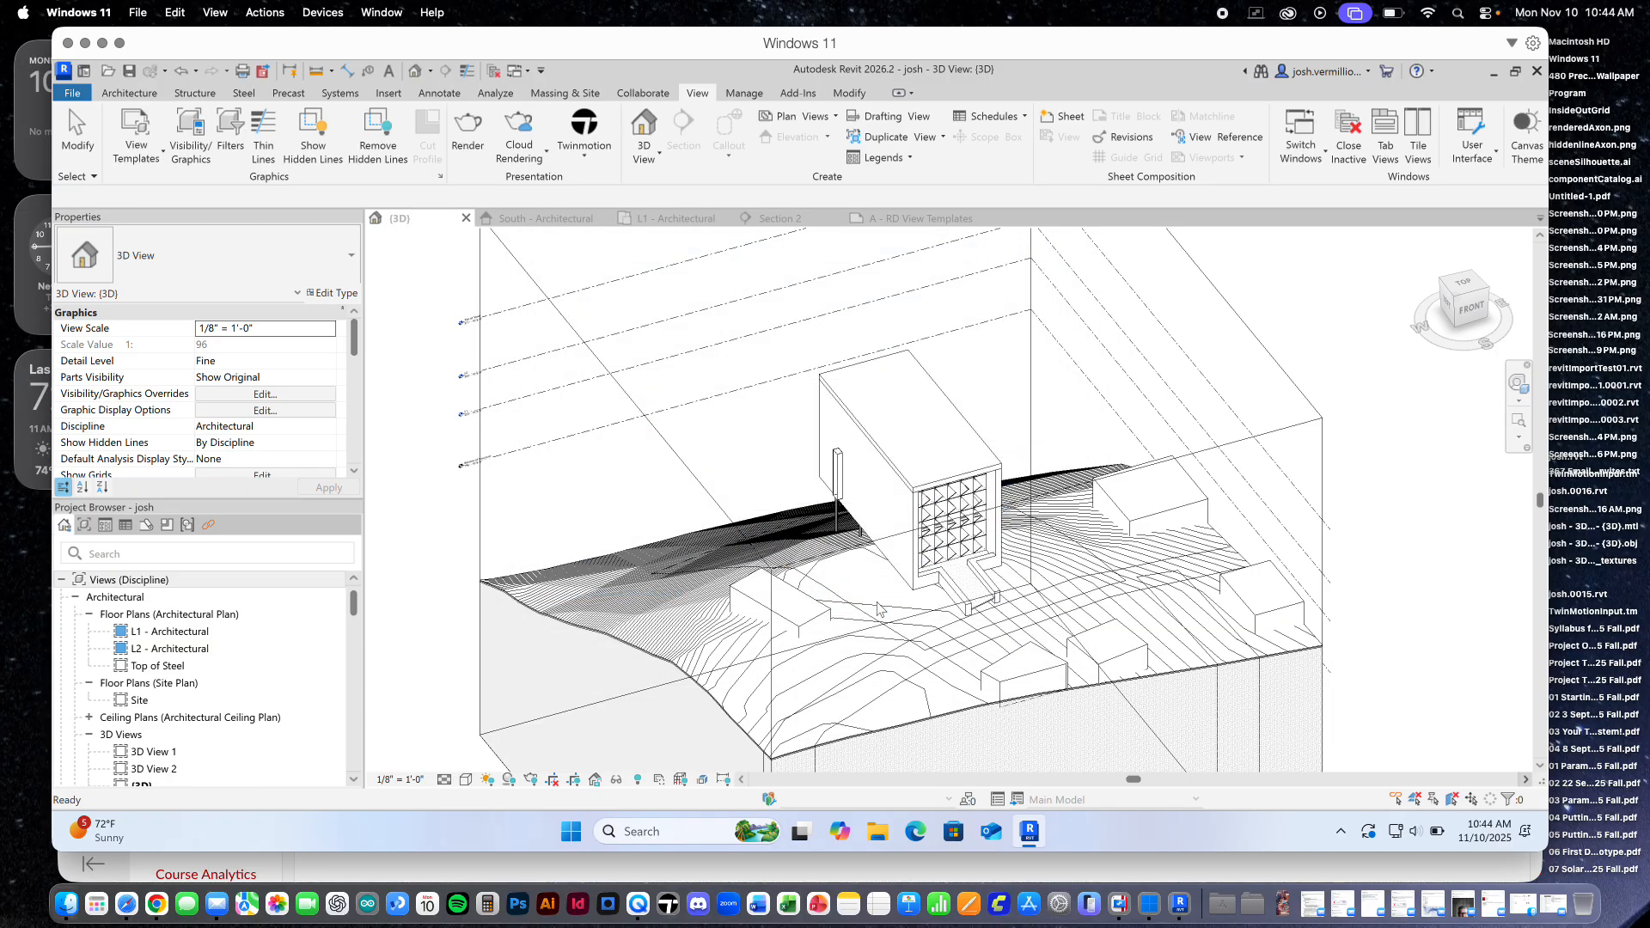
scroll(1405, 447, "down", 3)
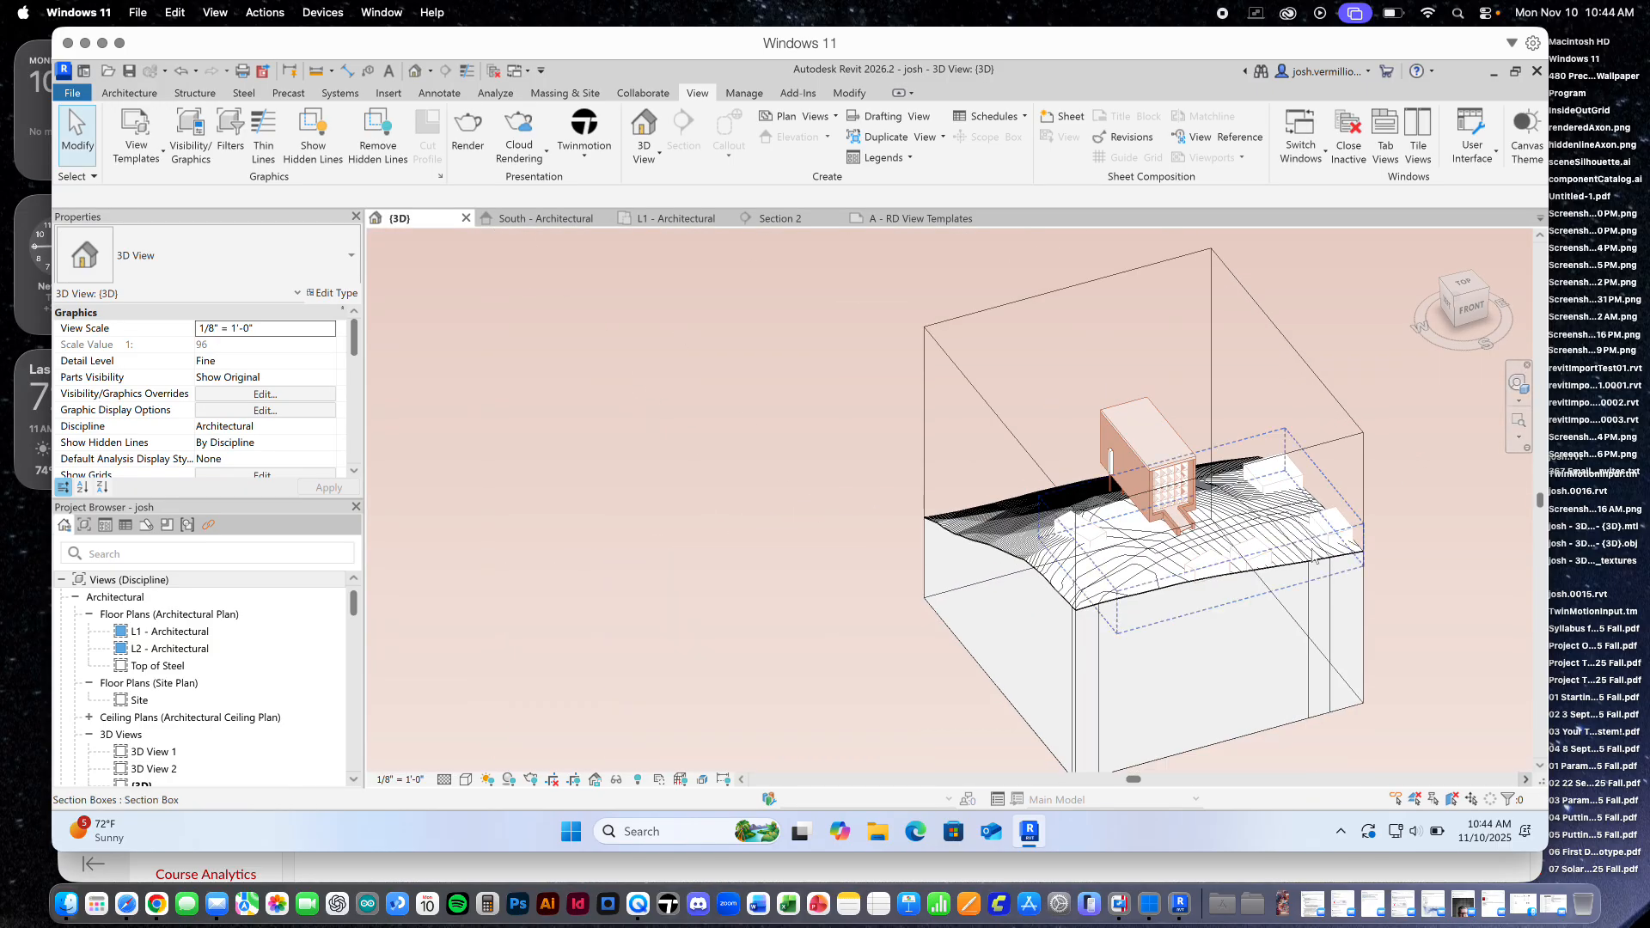
scroll(1230, 520, "up", 5)
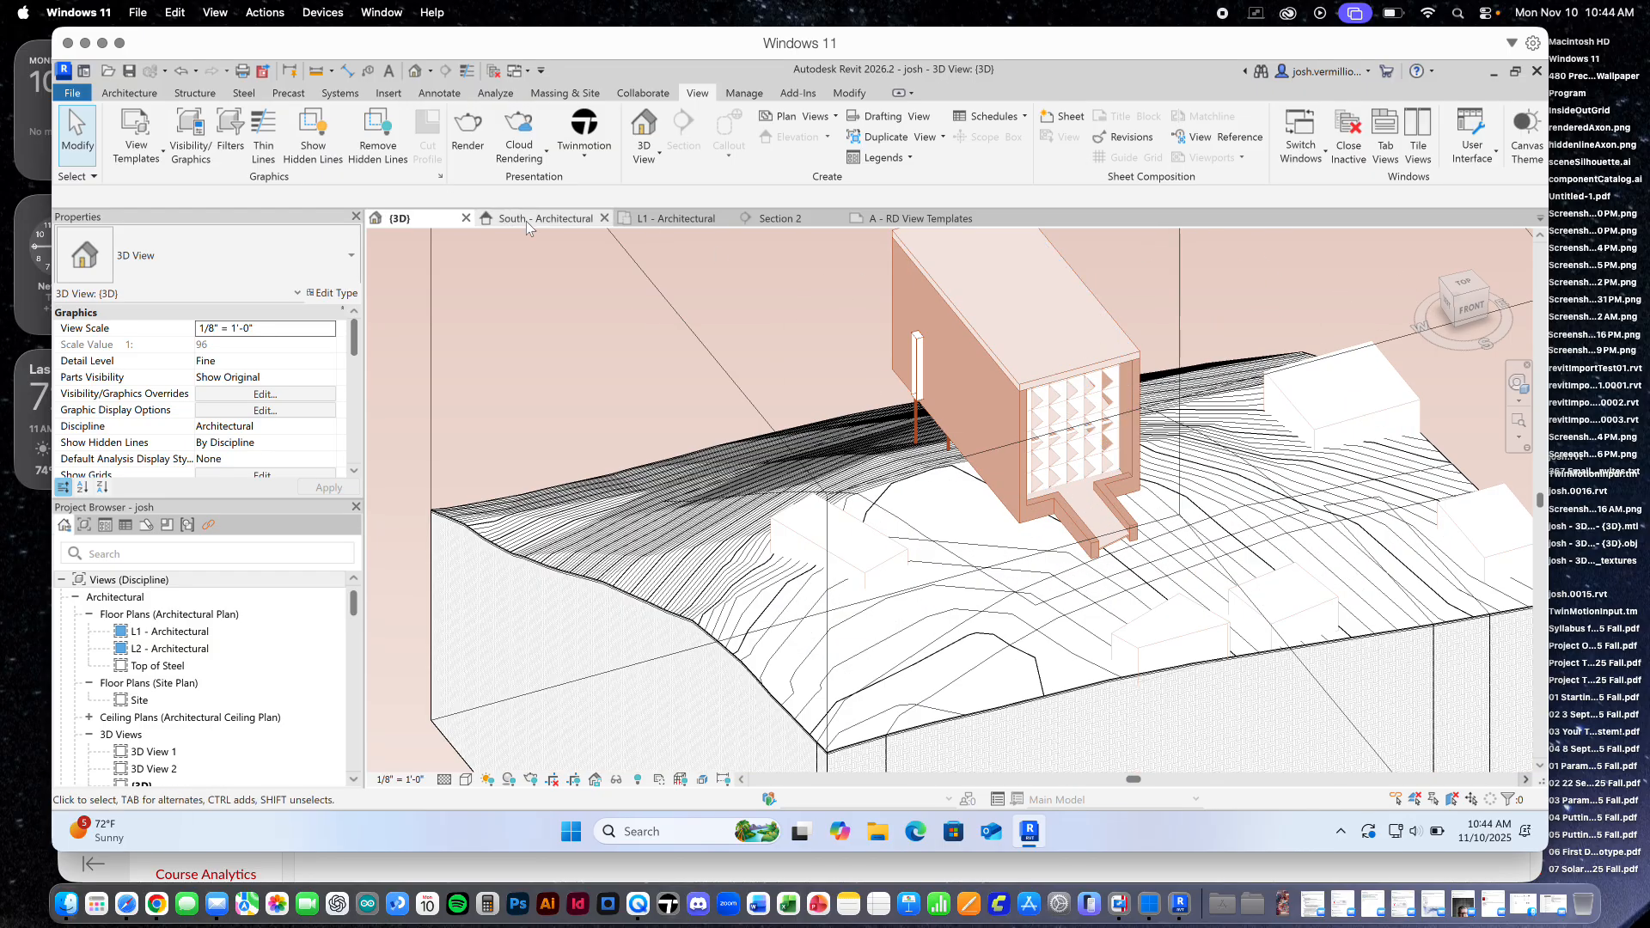
Apply the RD_Presentation V11_Section view template to the South - Architectural elevation
left_click(527, 226)
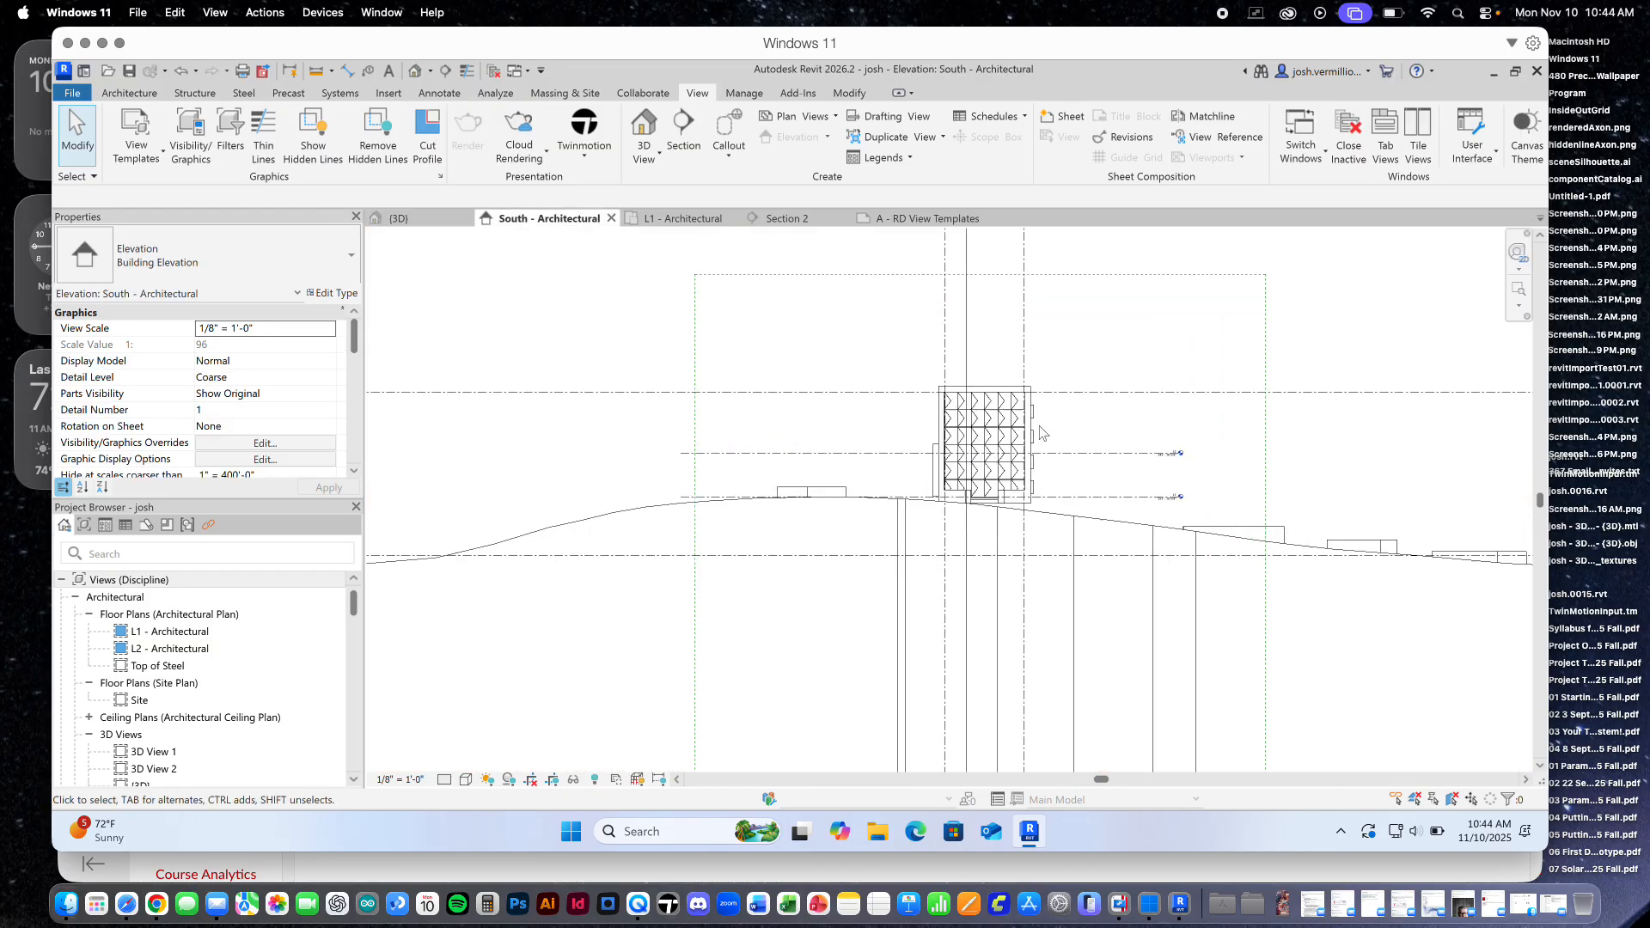
scroll(1040, 432, "up", 5)
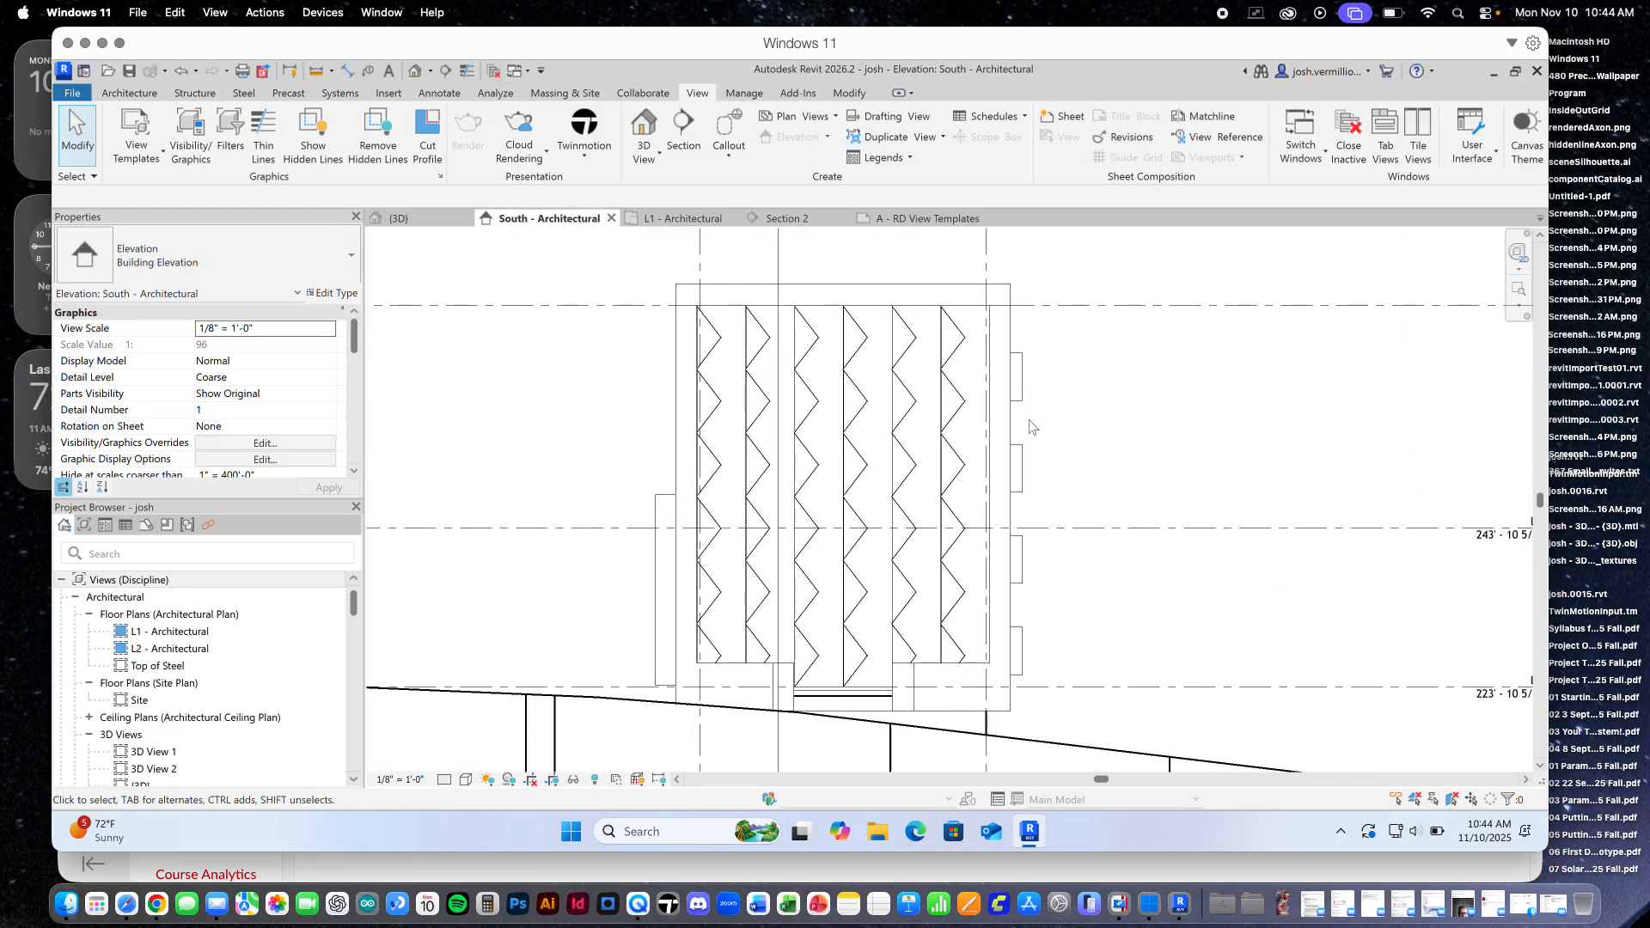
left_click(157, 156)
left_click(202, 179)
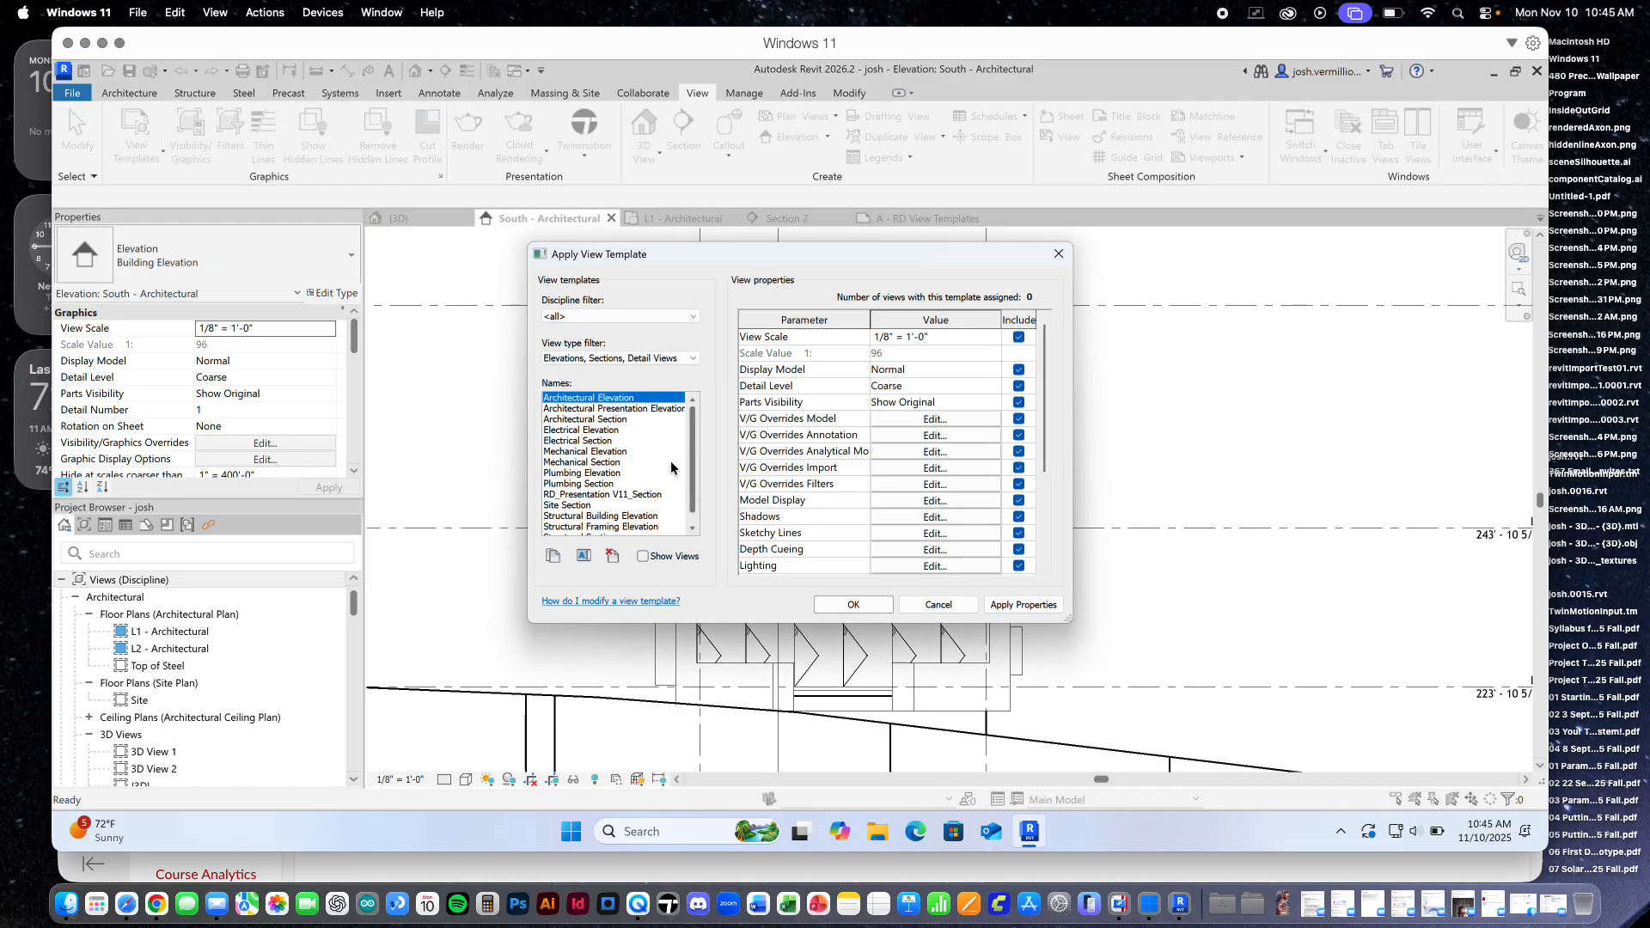
left_click(636, 495)
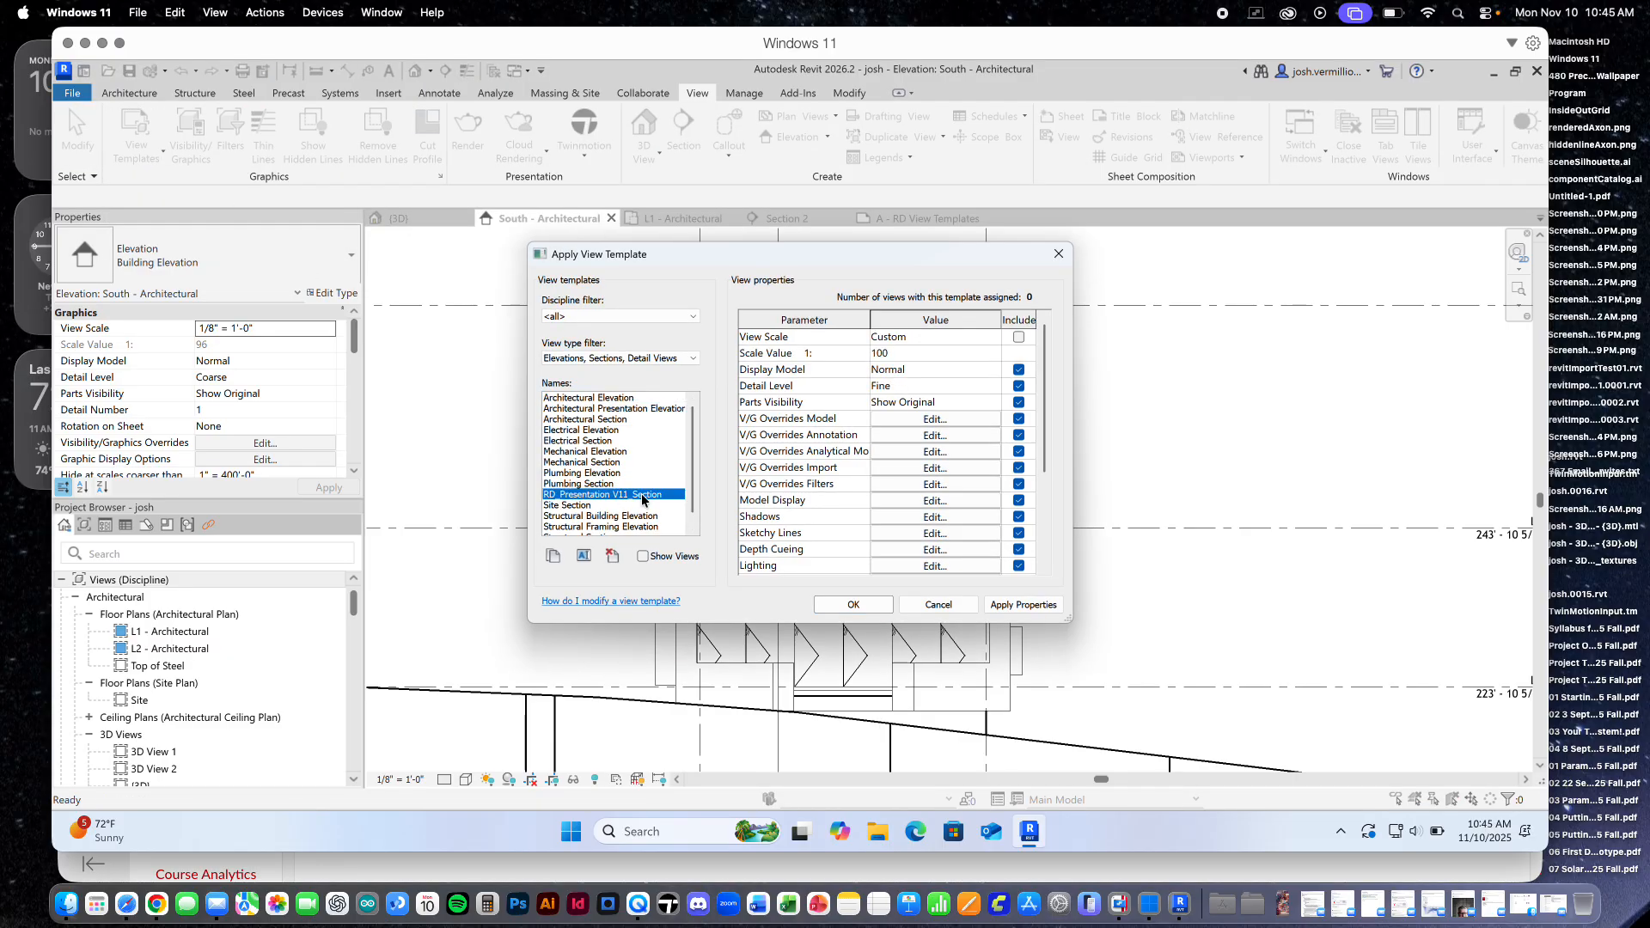
left_click(854, 604)
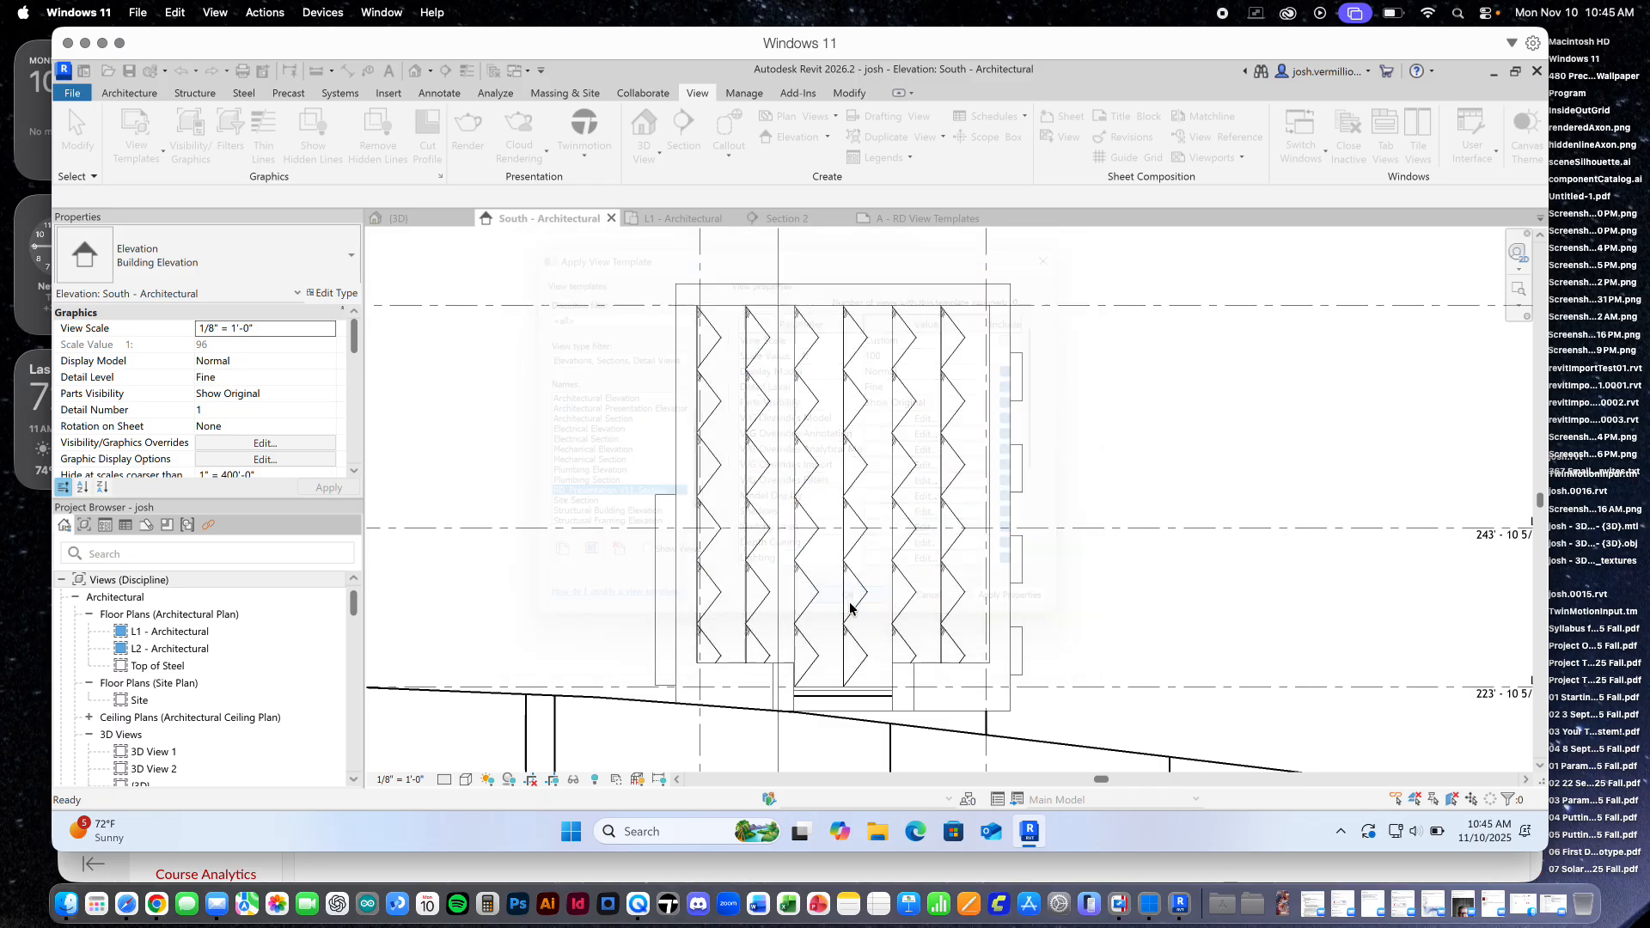
scroll(858, 464, "down", 5)
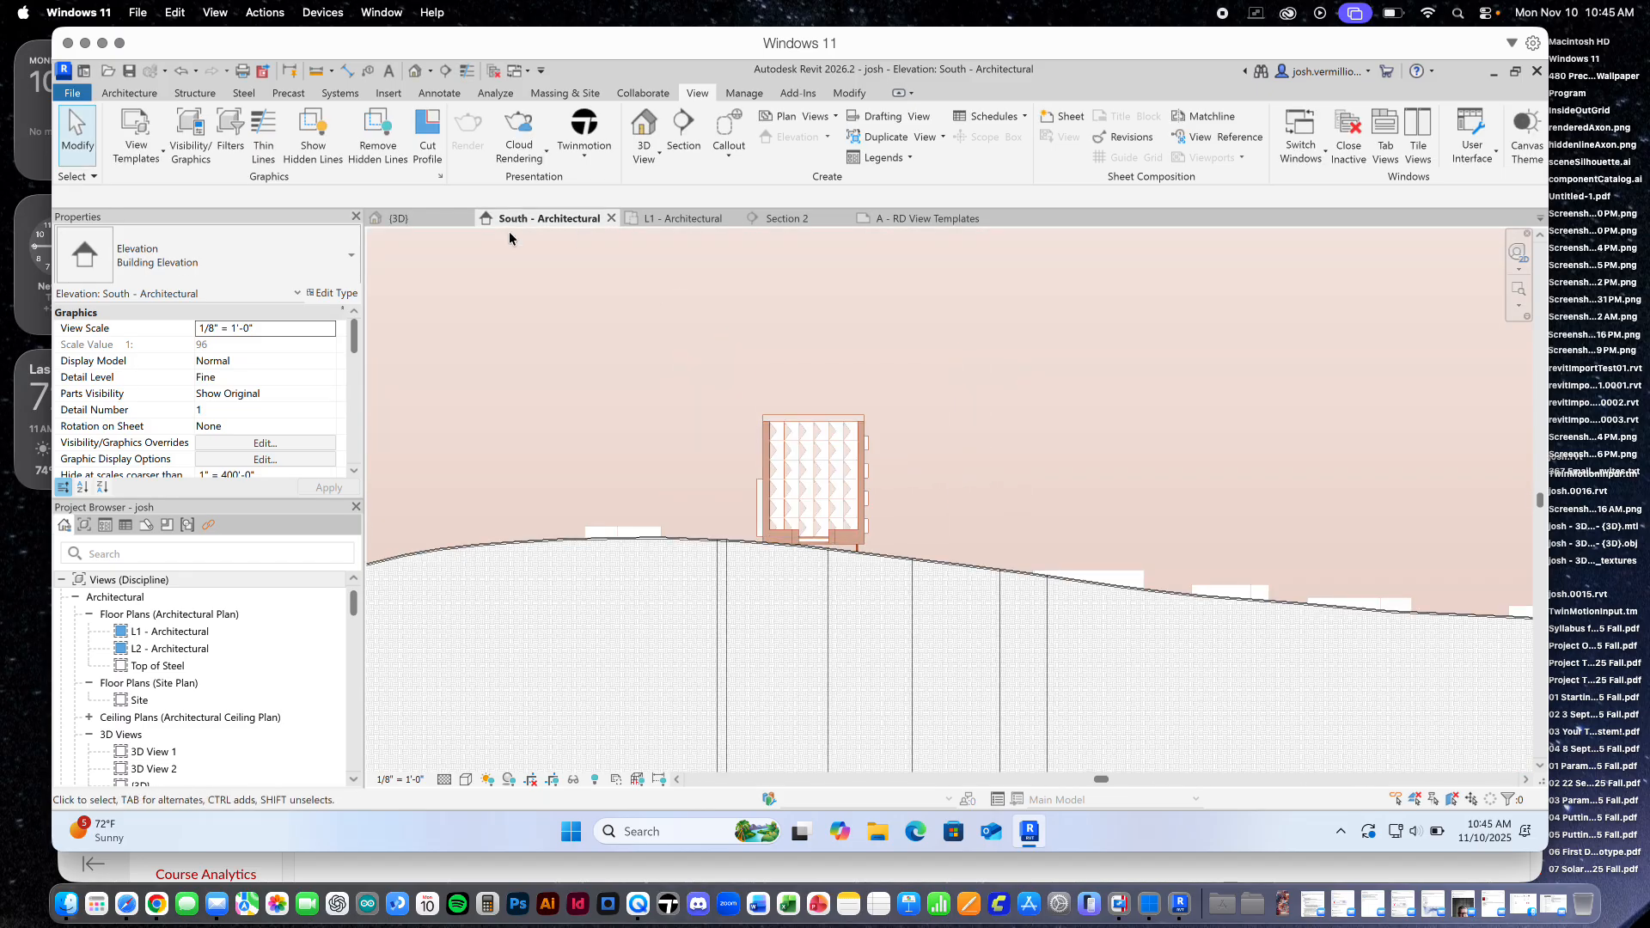
Apply the RD_Presentation V11_Floor Plan view template to the L1 - Architectural floor plan
left_click(692, 220)
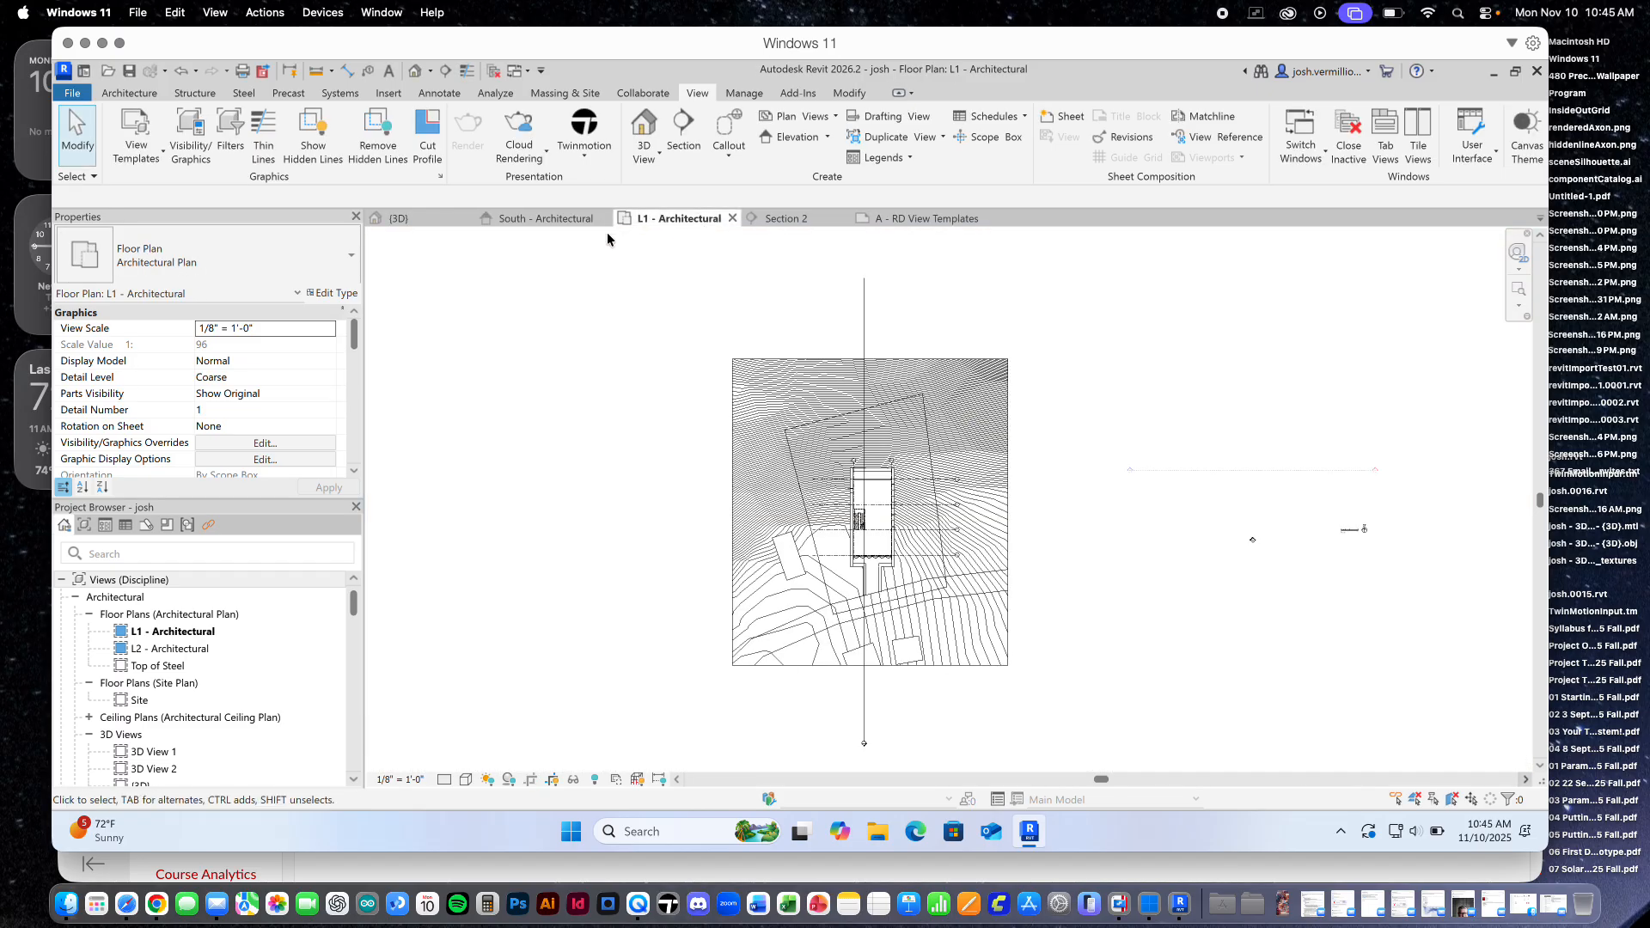
left_click(135, 137)
left_click(185, 200)
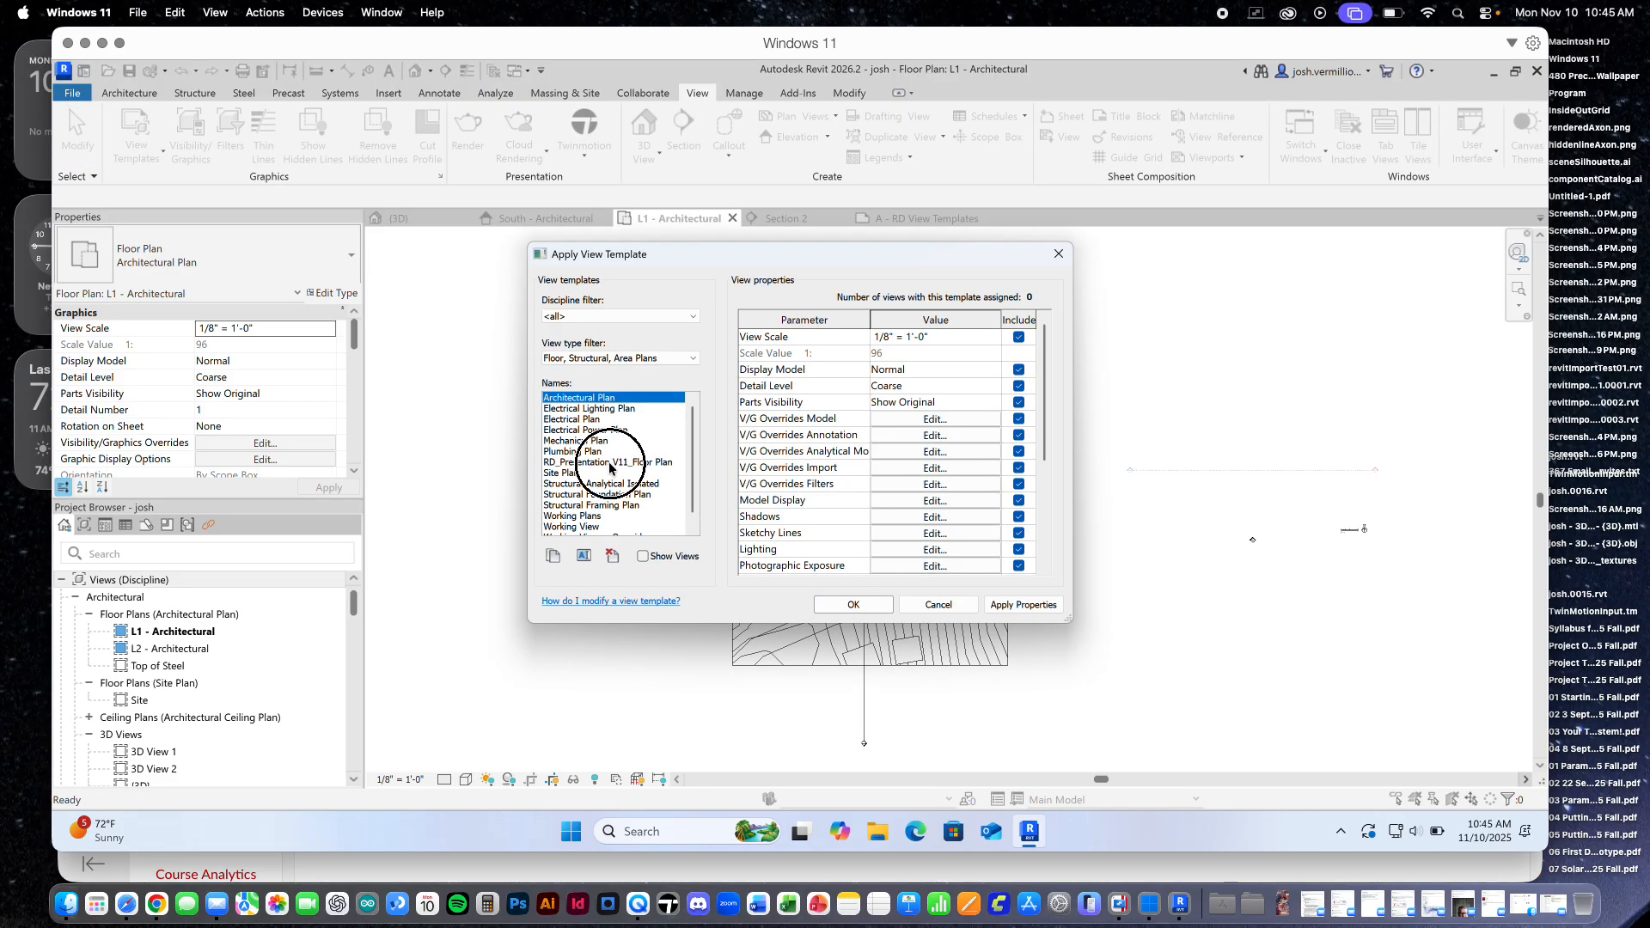
double_click(608, 463)
scroll(855, 571, "up", 8)
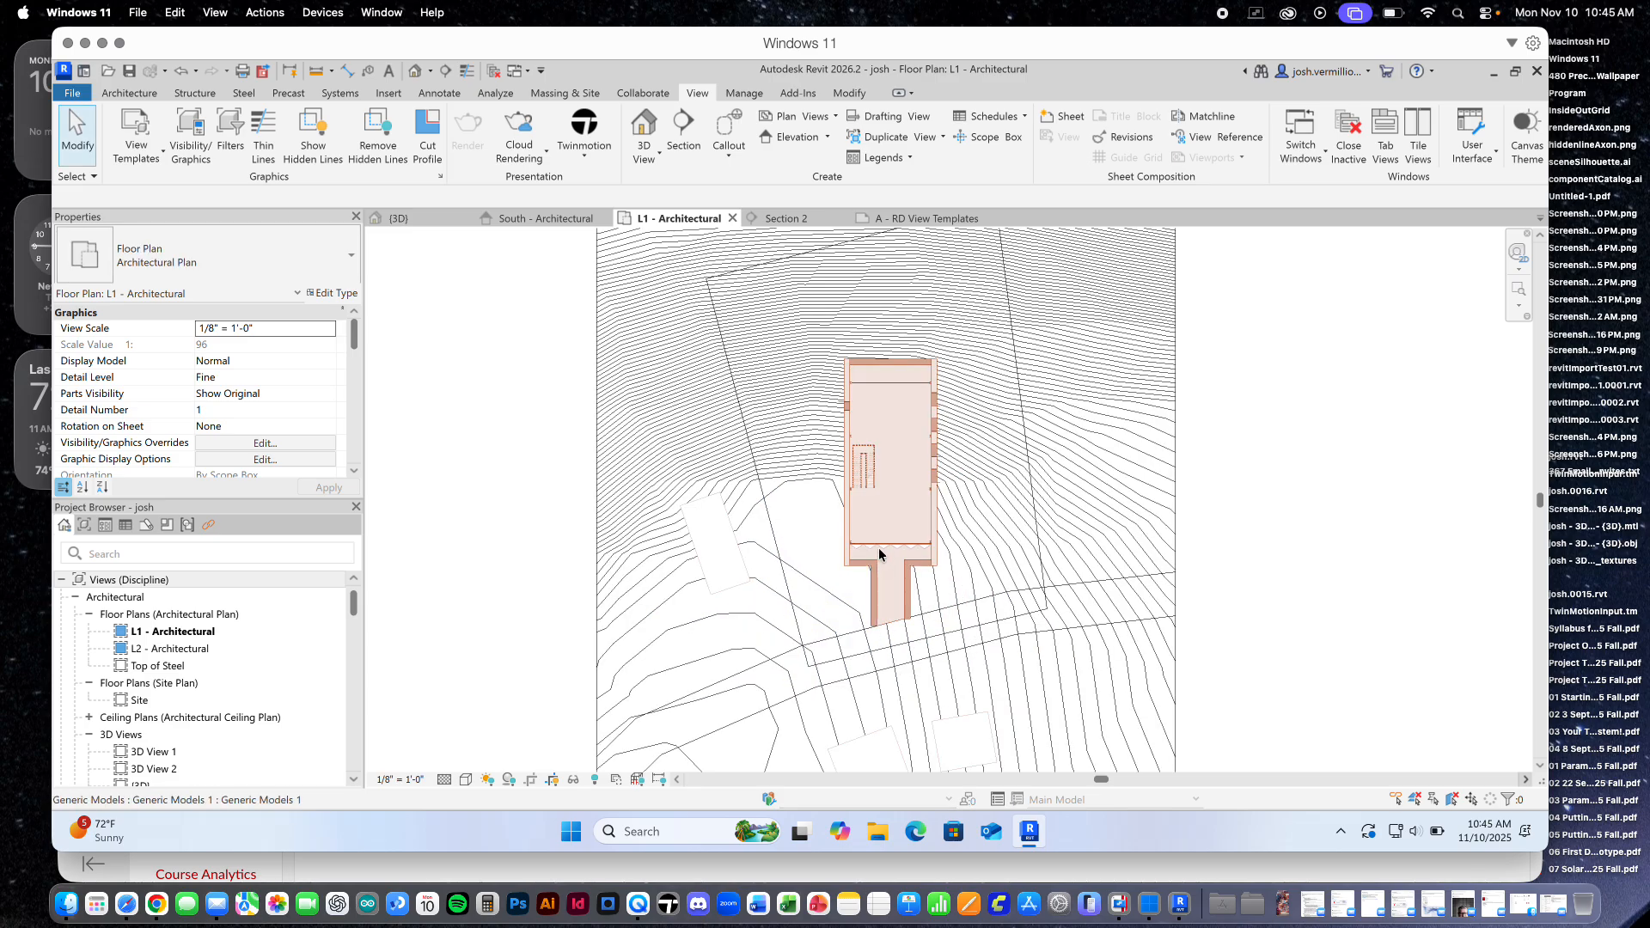
scroll(984, 506, "down", 10)
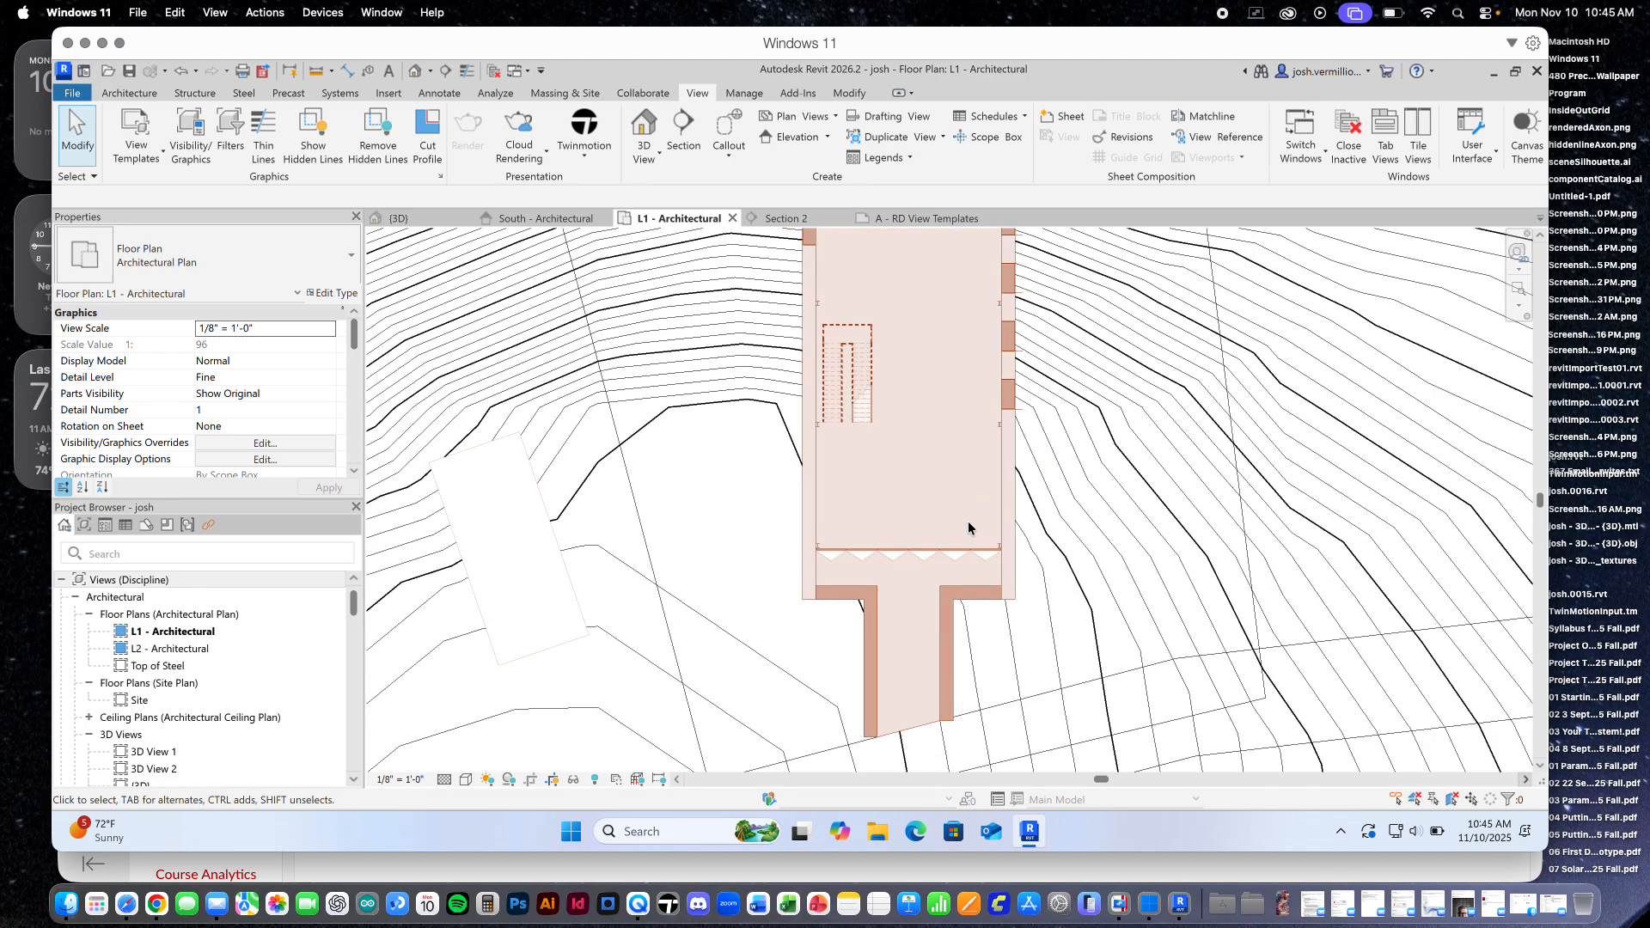
Apply the RD_Presentation V11_Section view template to the Section 2 view
left_click(784, 218)
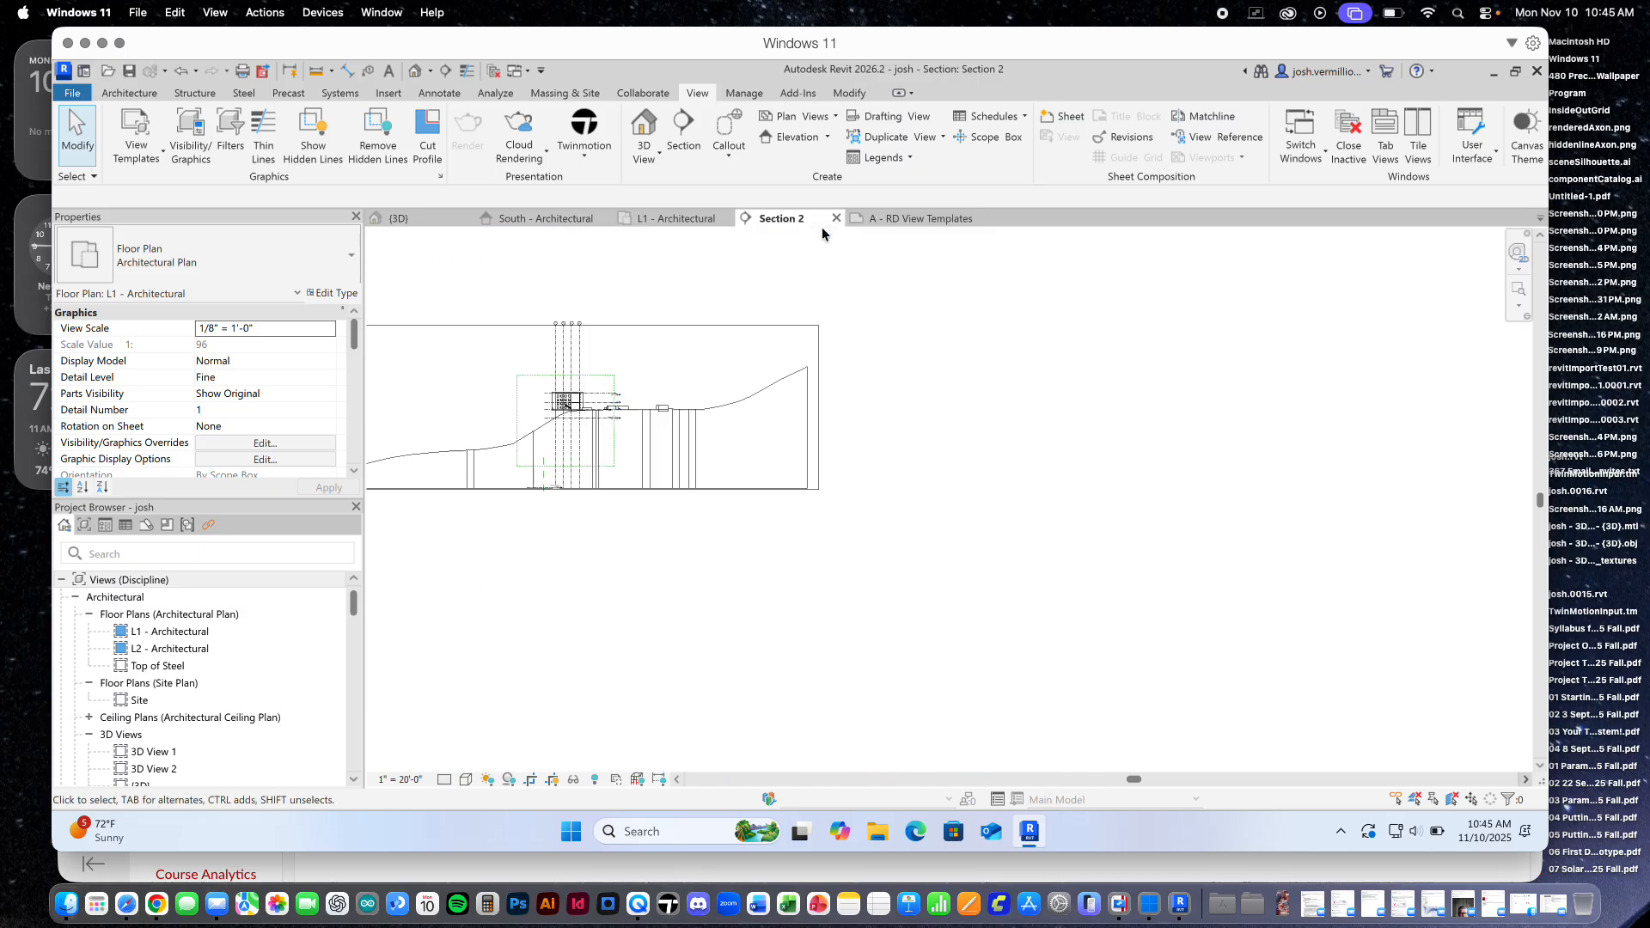
left_click(162, 155)
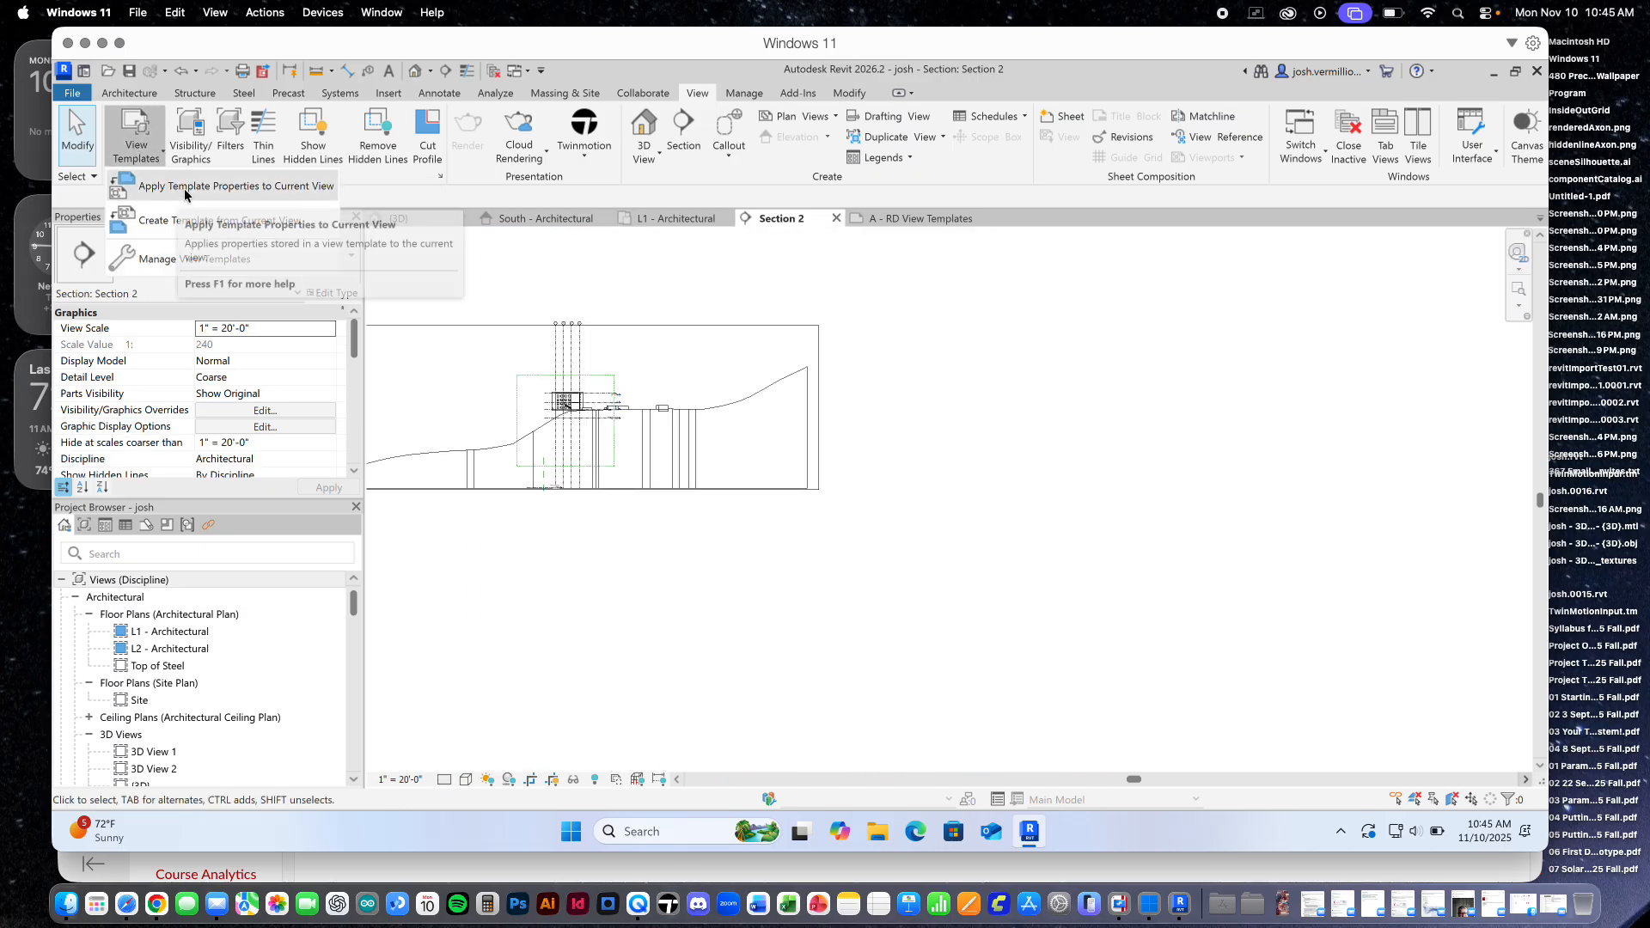
left_click(232, 187)
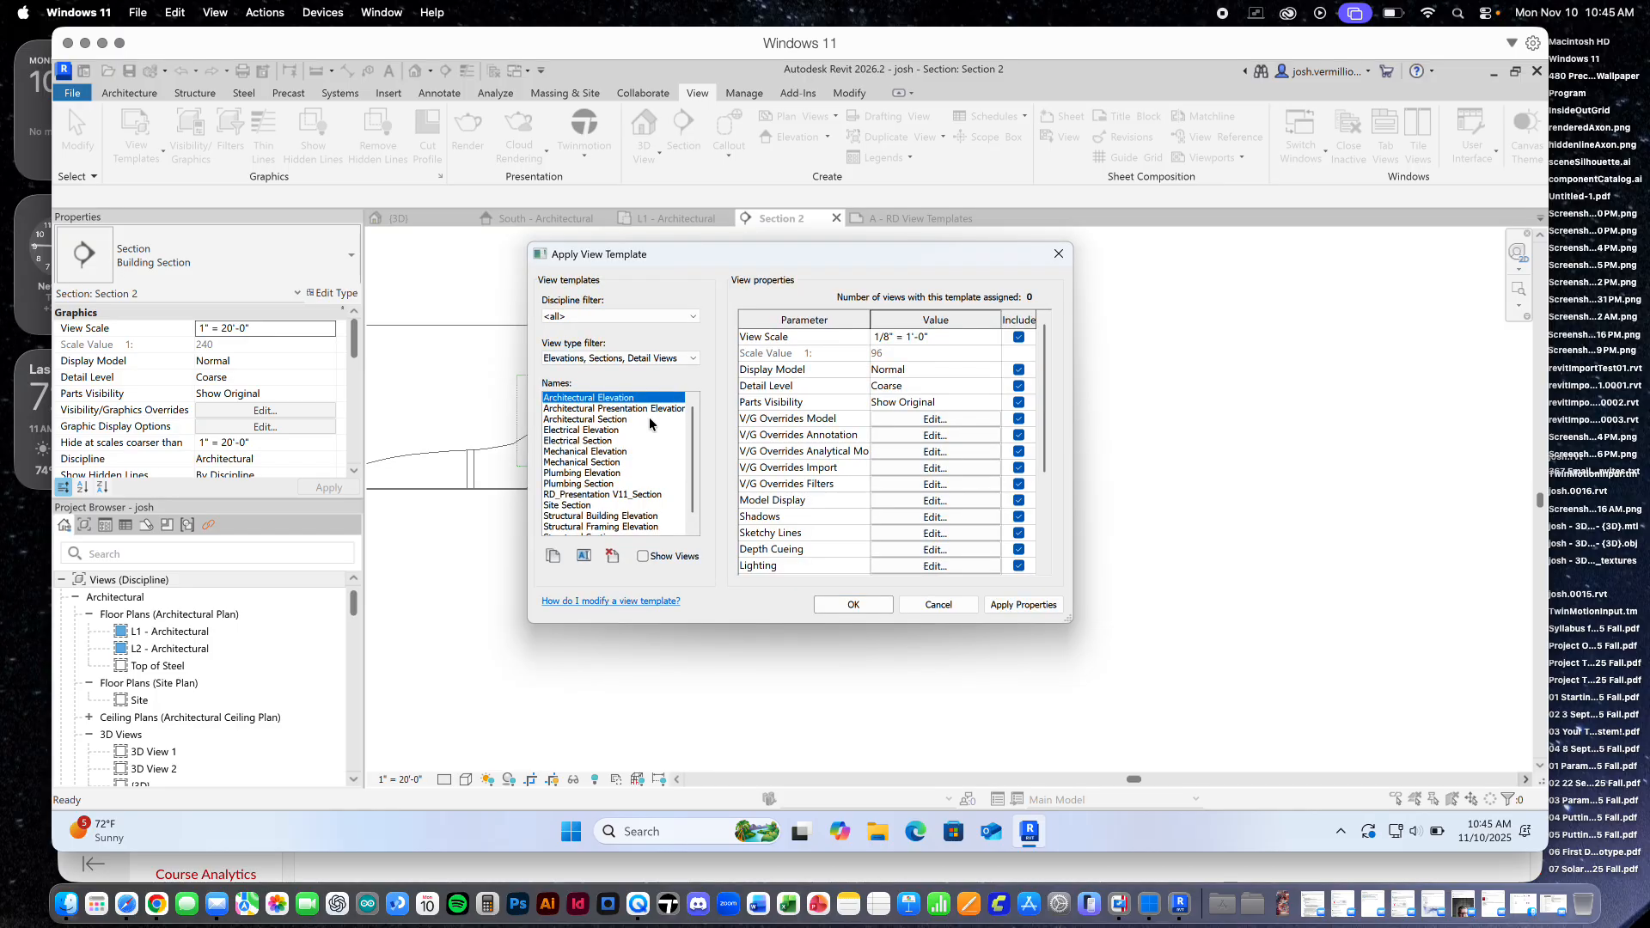
left_click(629, 496)
double_click(629, 496)
scroll(552, 413, "up", 6)
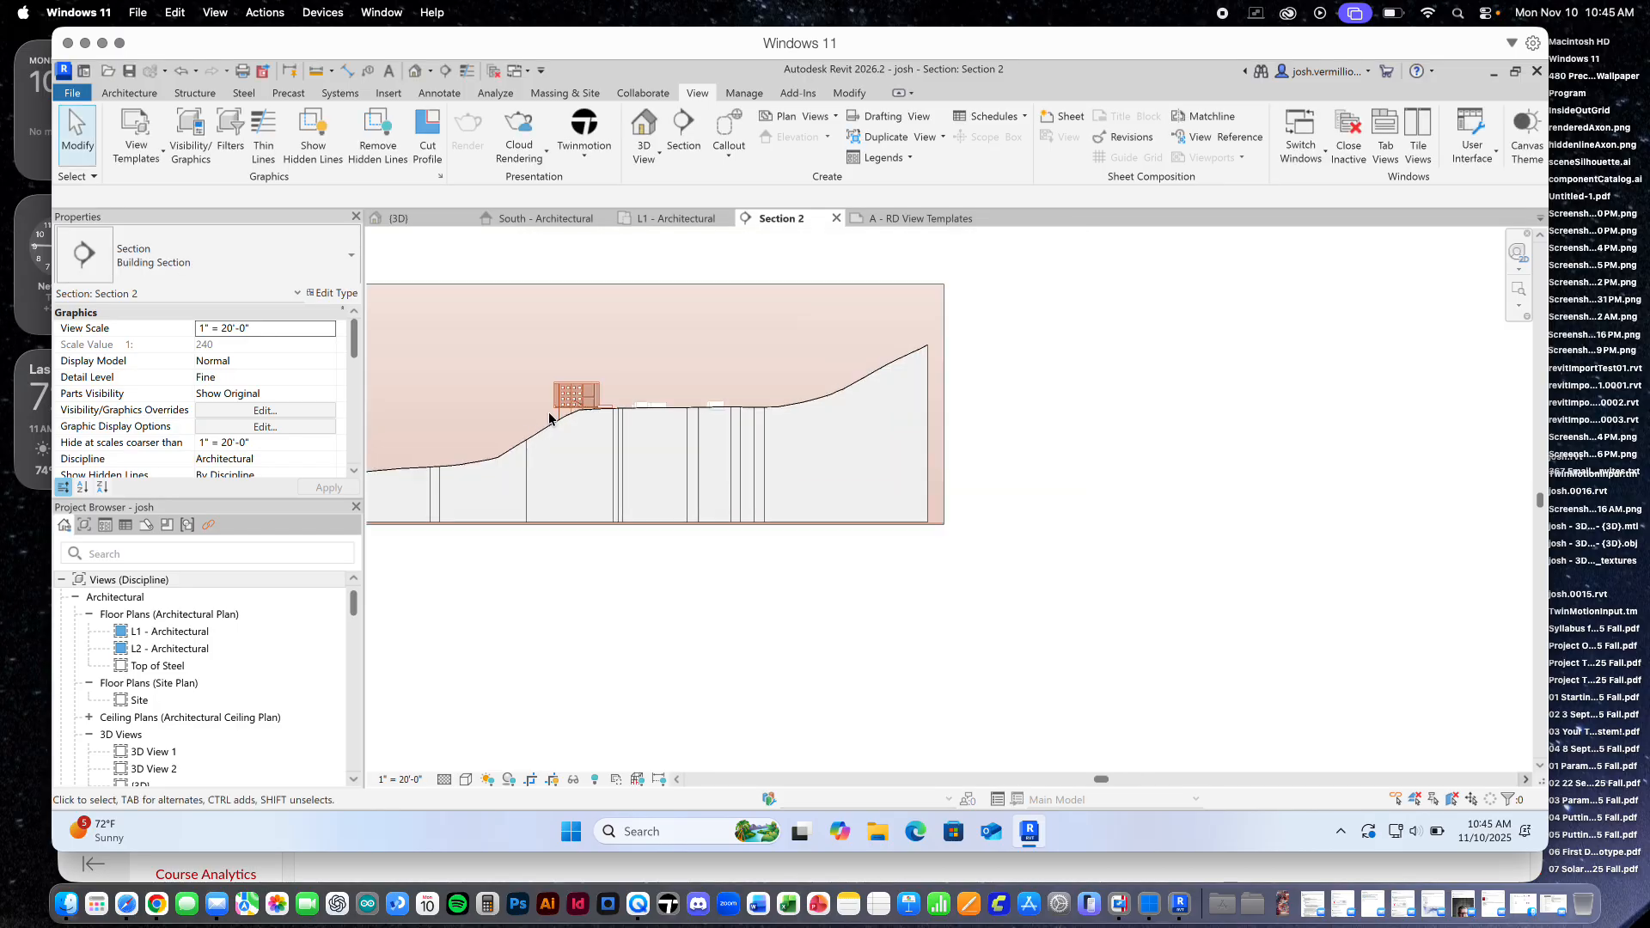
Close the RD_VT_11 template project and return to the building project's Section 2 view
left_click(916, 217)
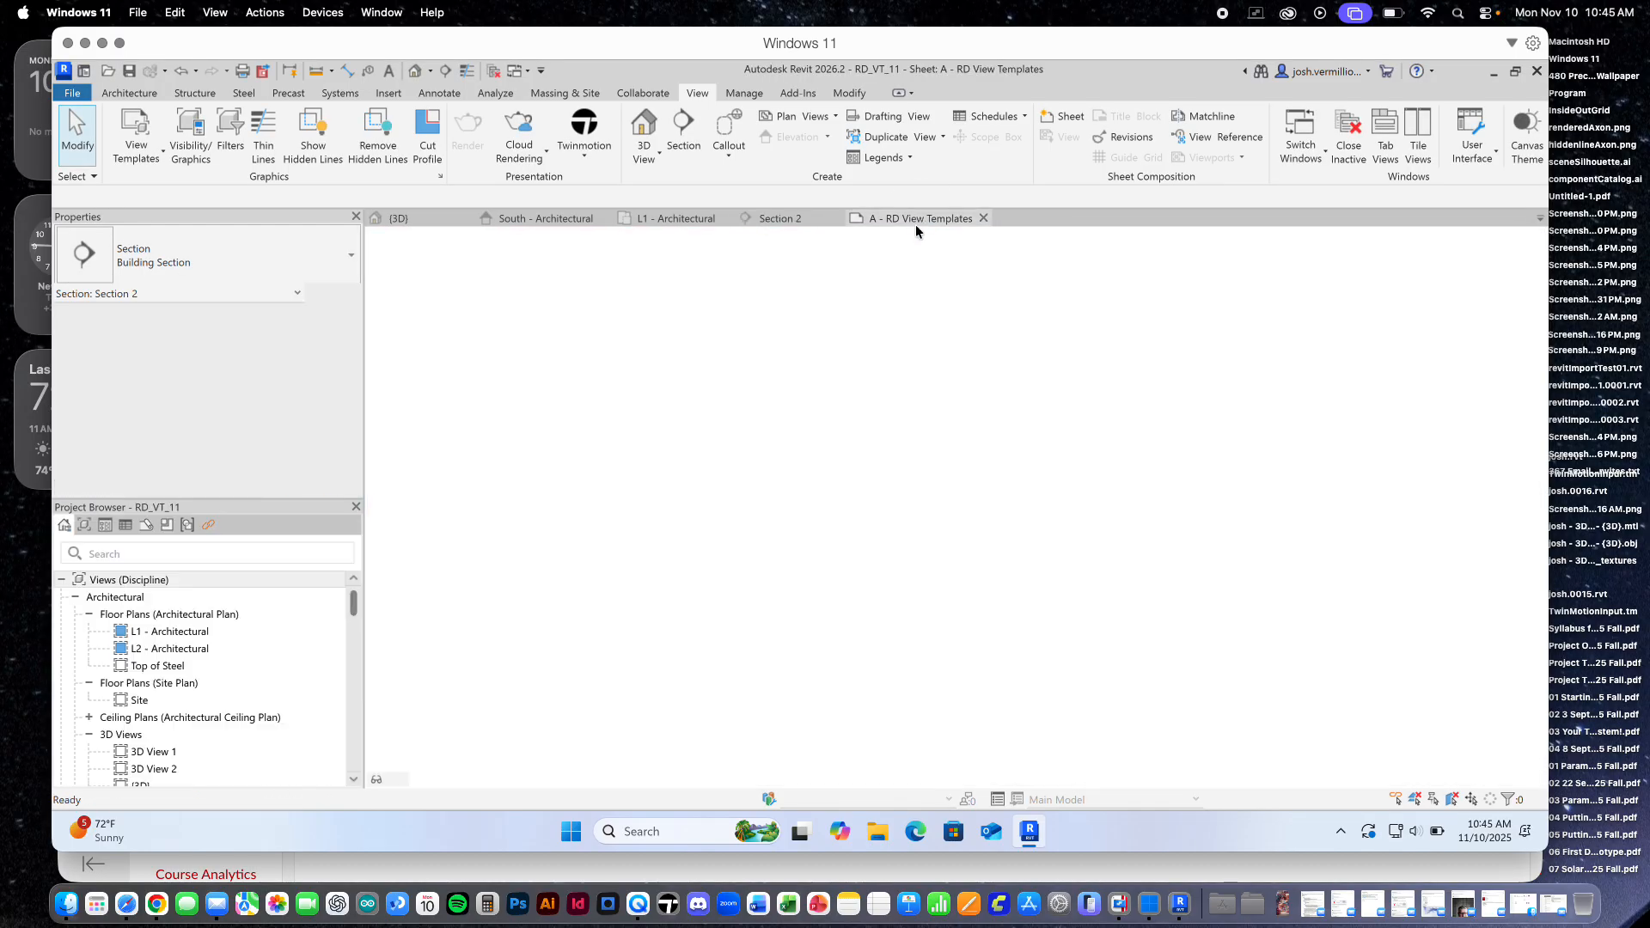
left_click(76, 93)
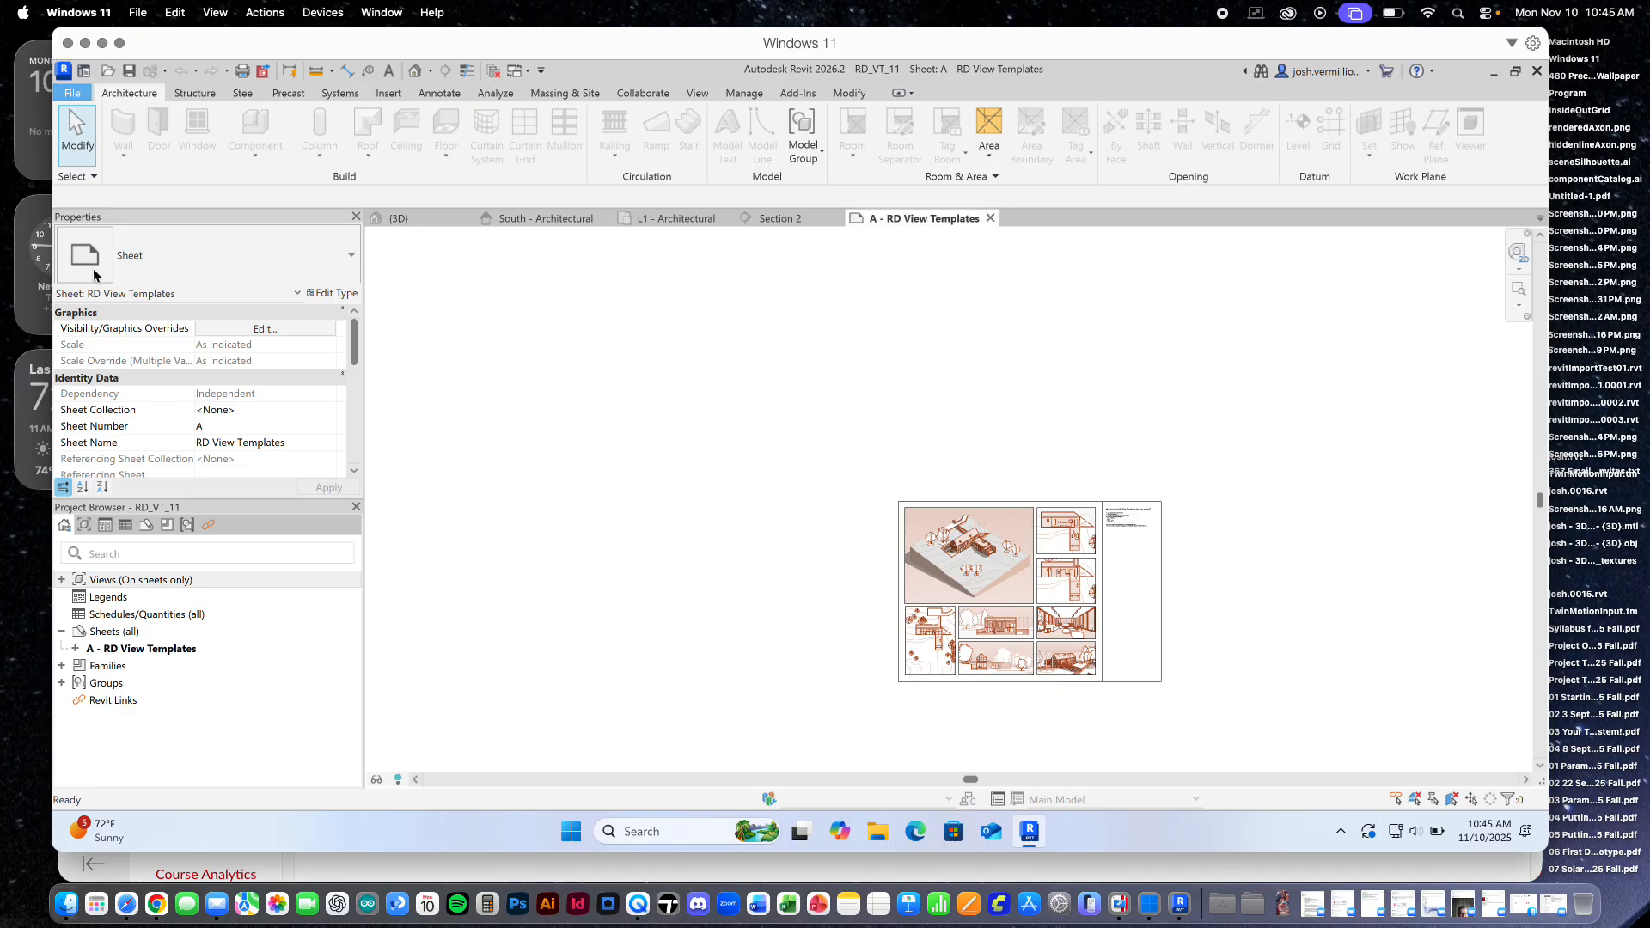
left_click(111, 469)
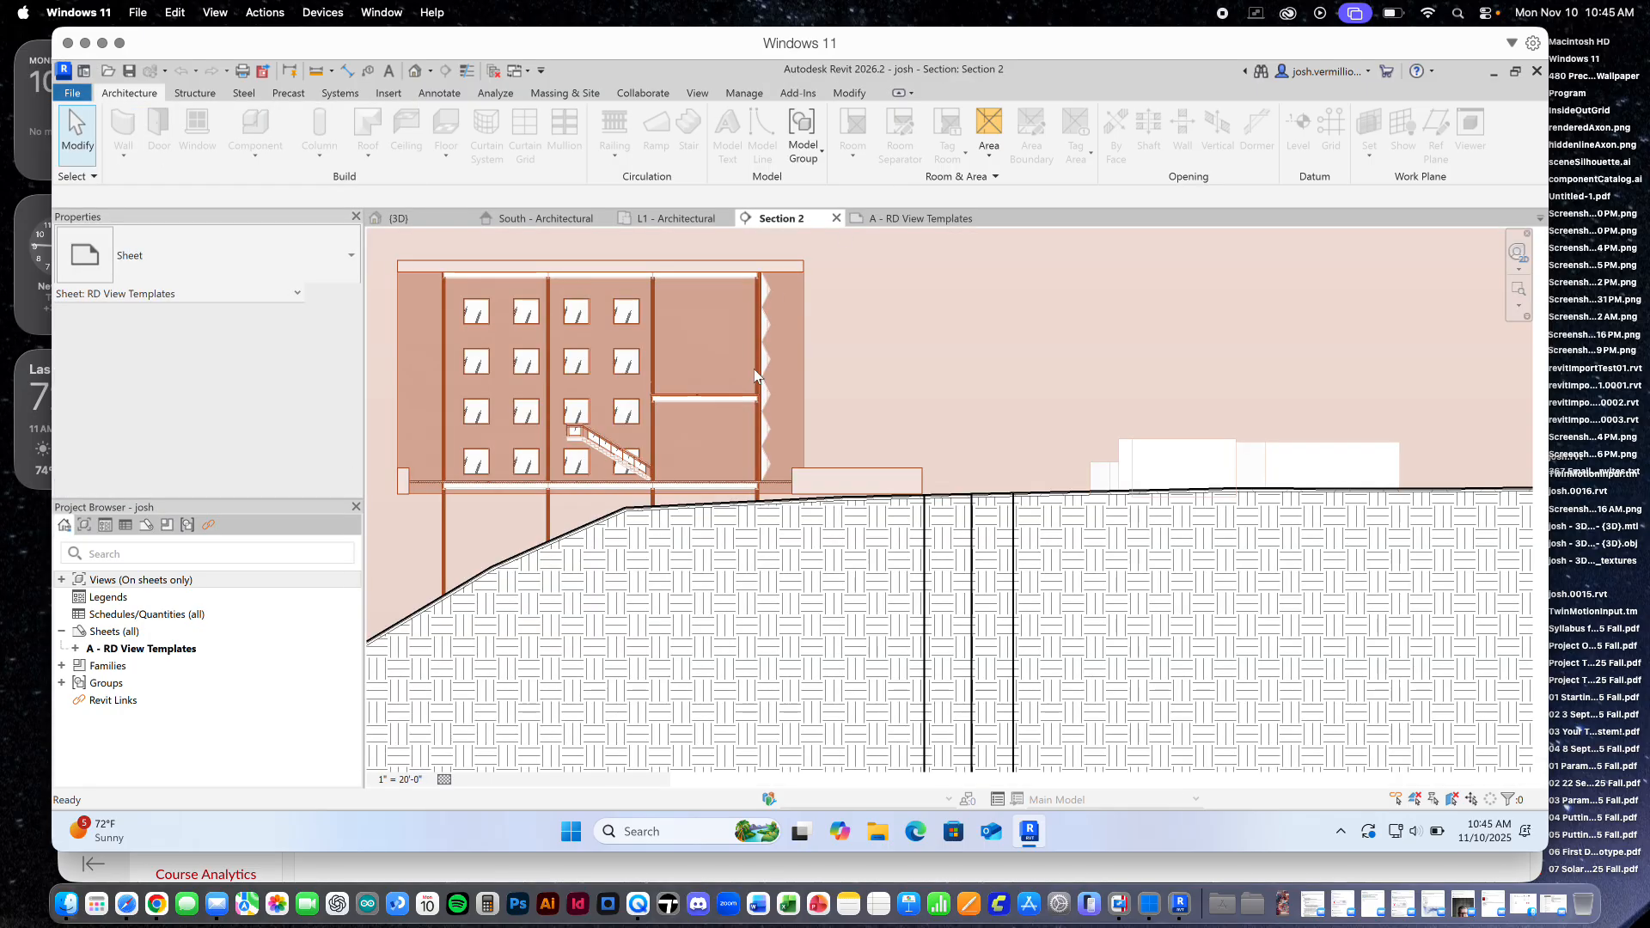
Examine the template graphics in Section 2 and on the L1 - Architectural floor plan, including walls, openings and terrain
scroll(903, 518, "down", 10)
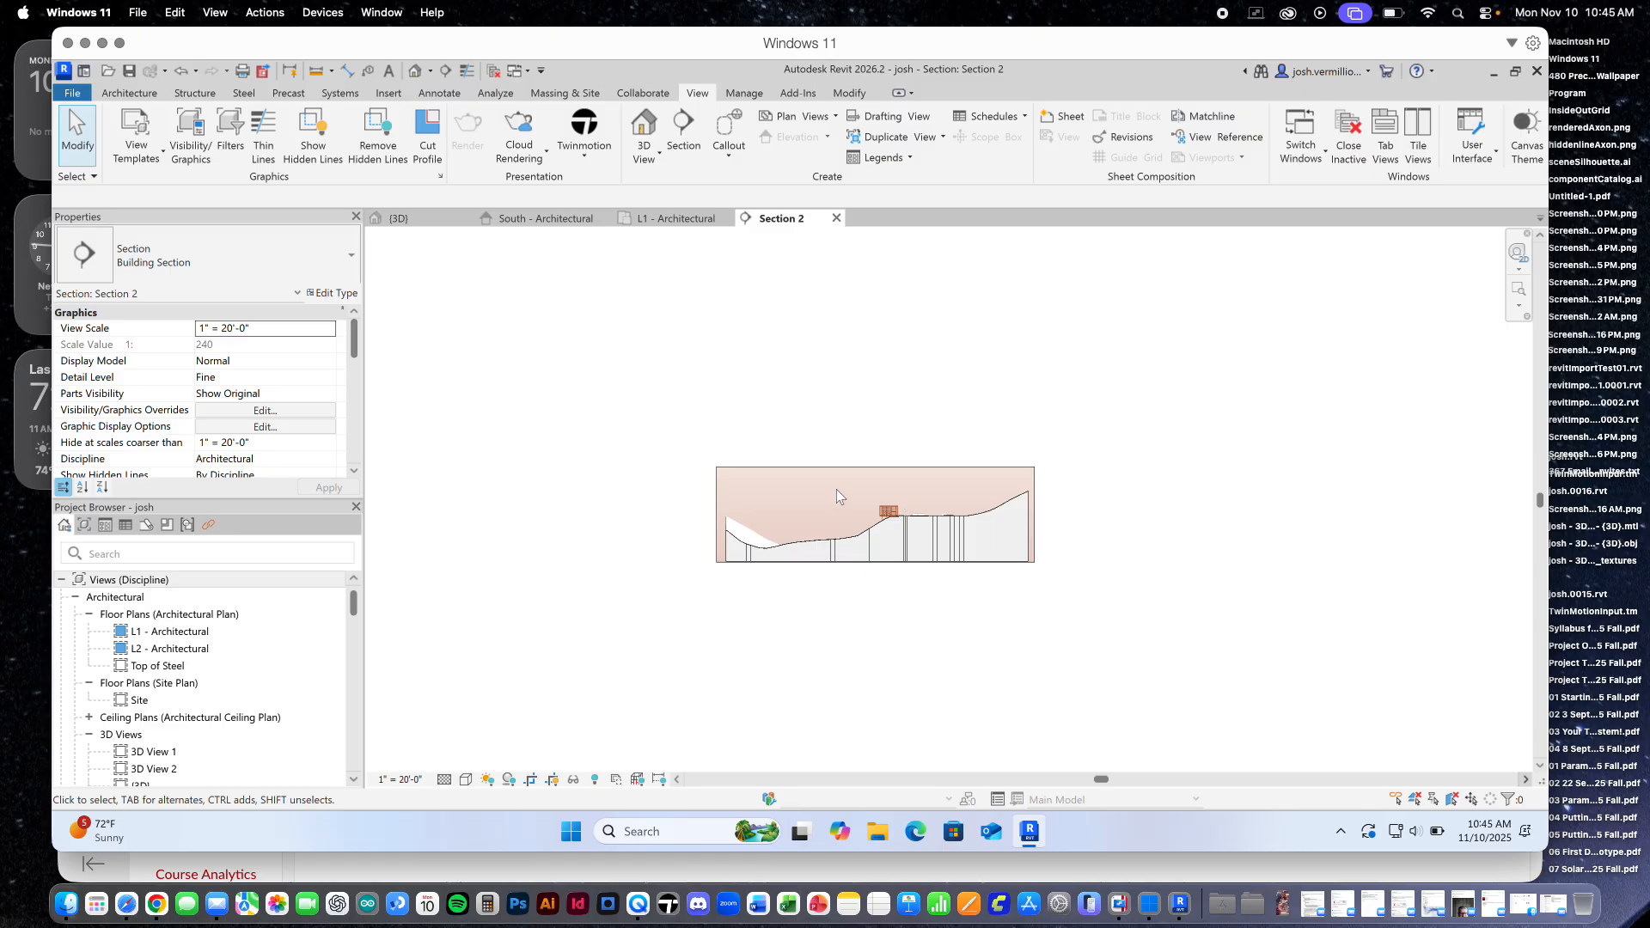
scroll(860, 503, "up", 5)
scroll(717, 580, "up", 2)
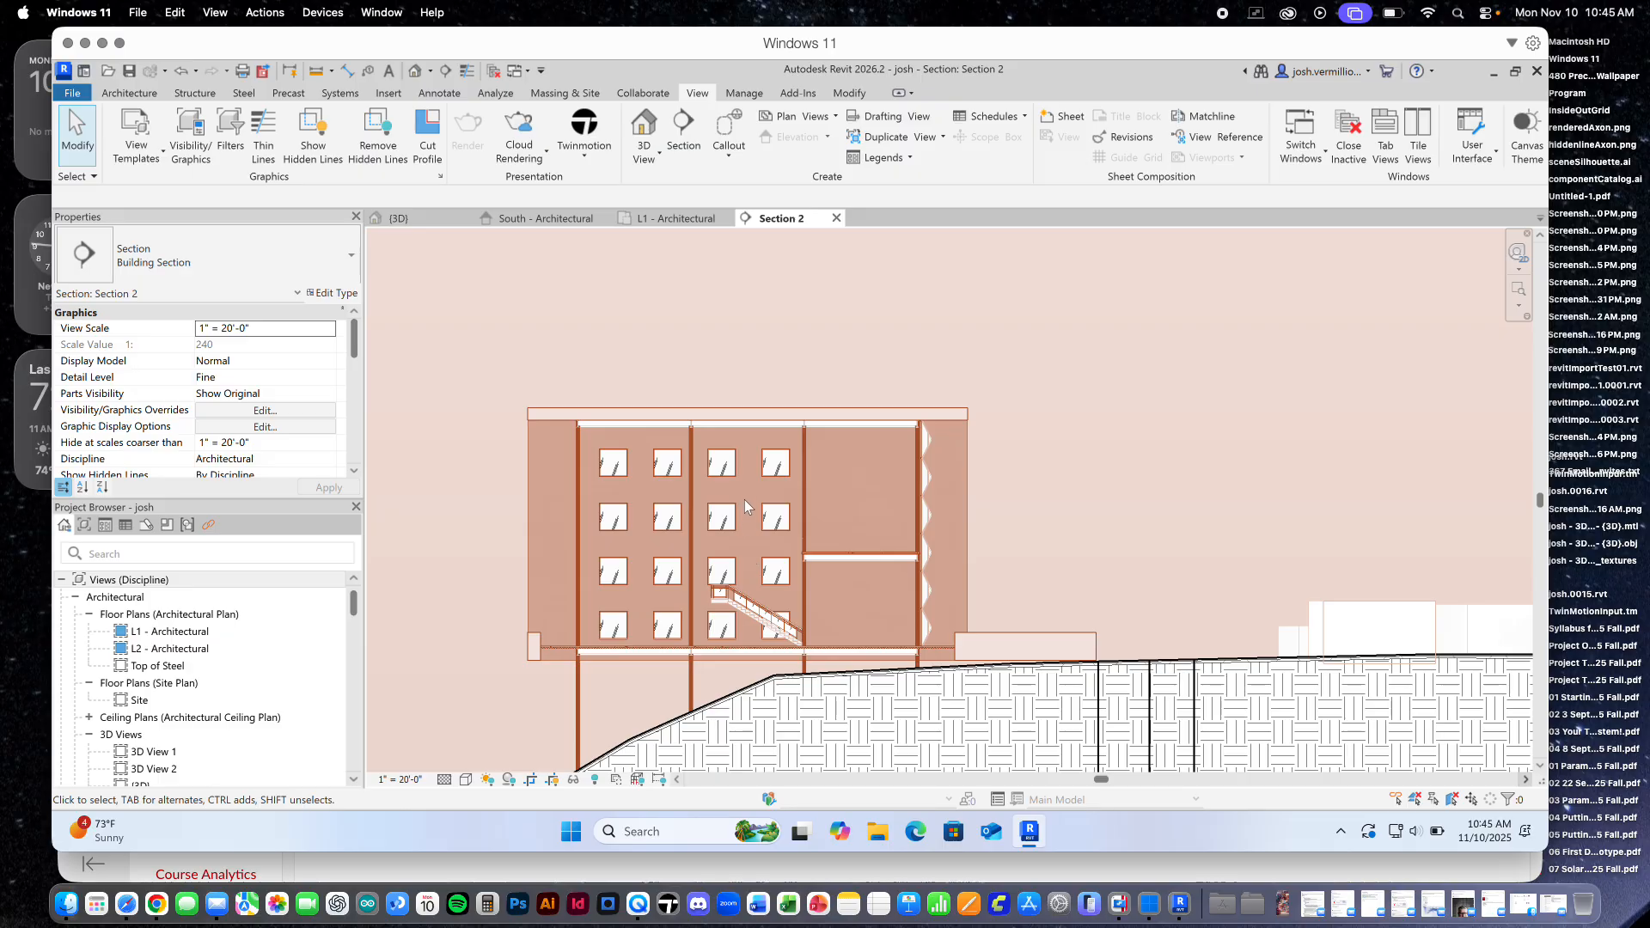
left_click(662, 218)
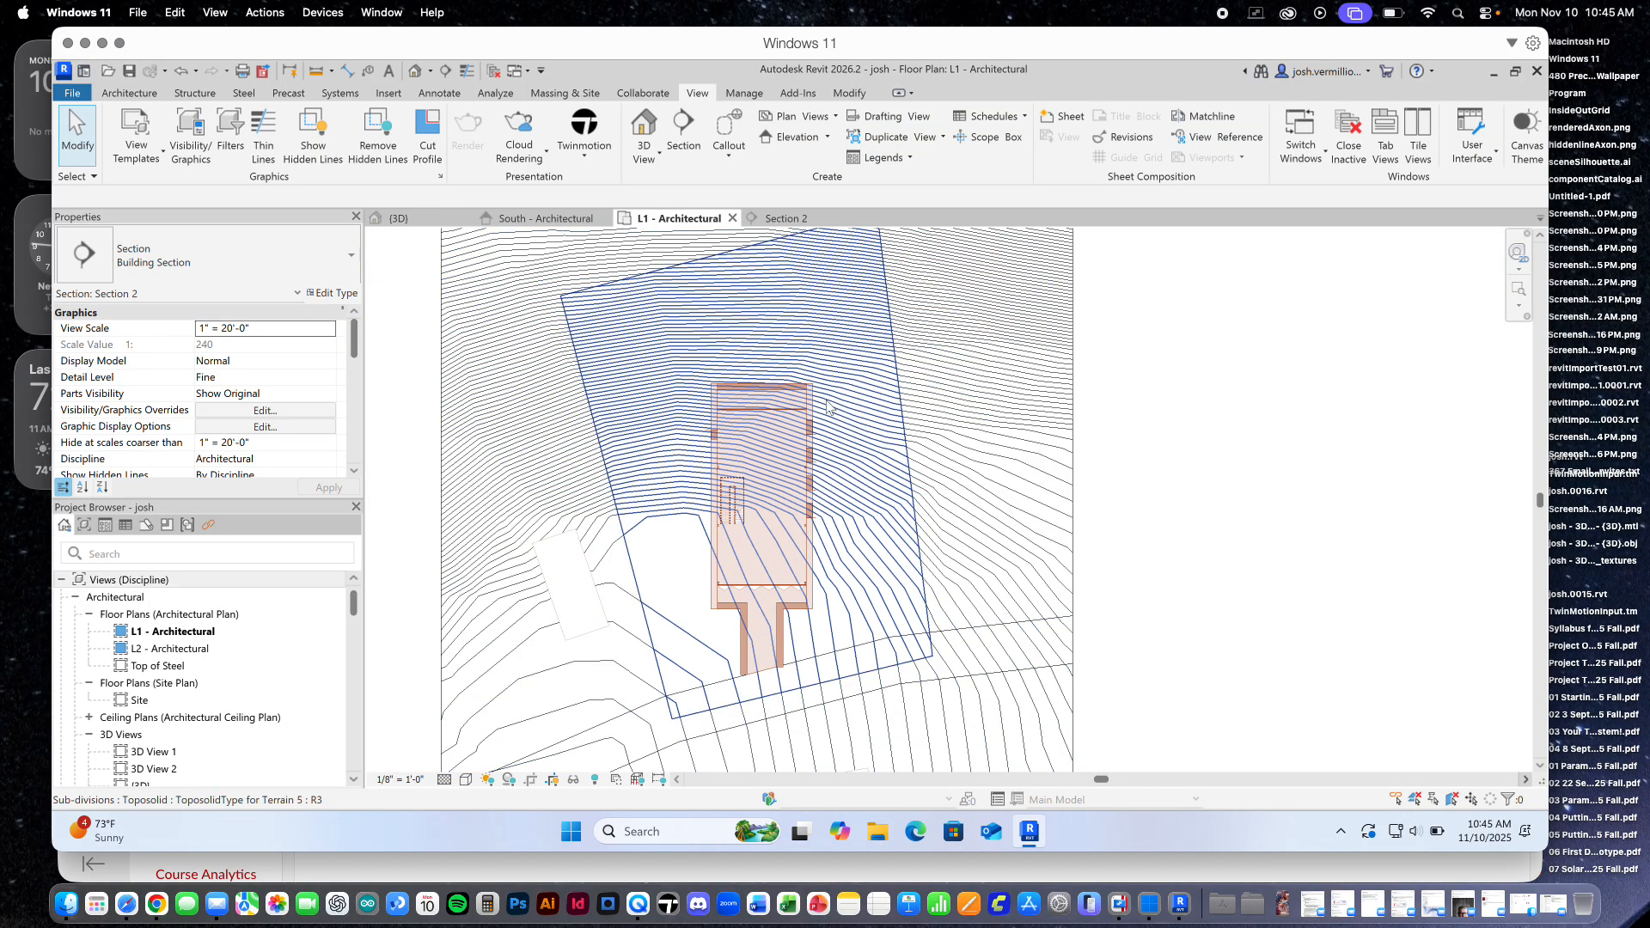
scroll(838, 498, "up", 5)
scroll(838, 498, "down", 6)
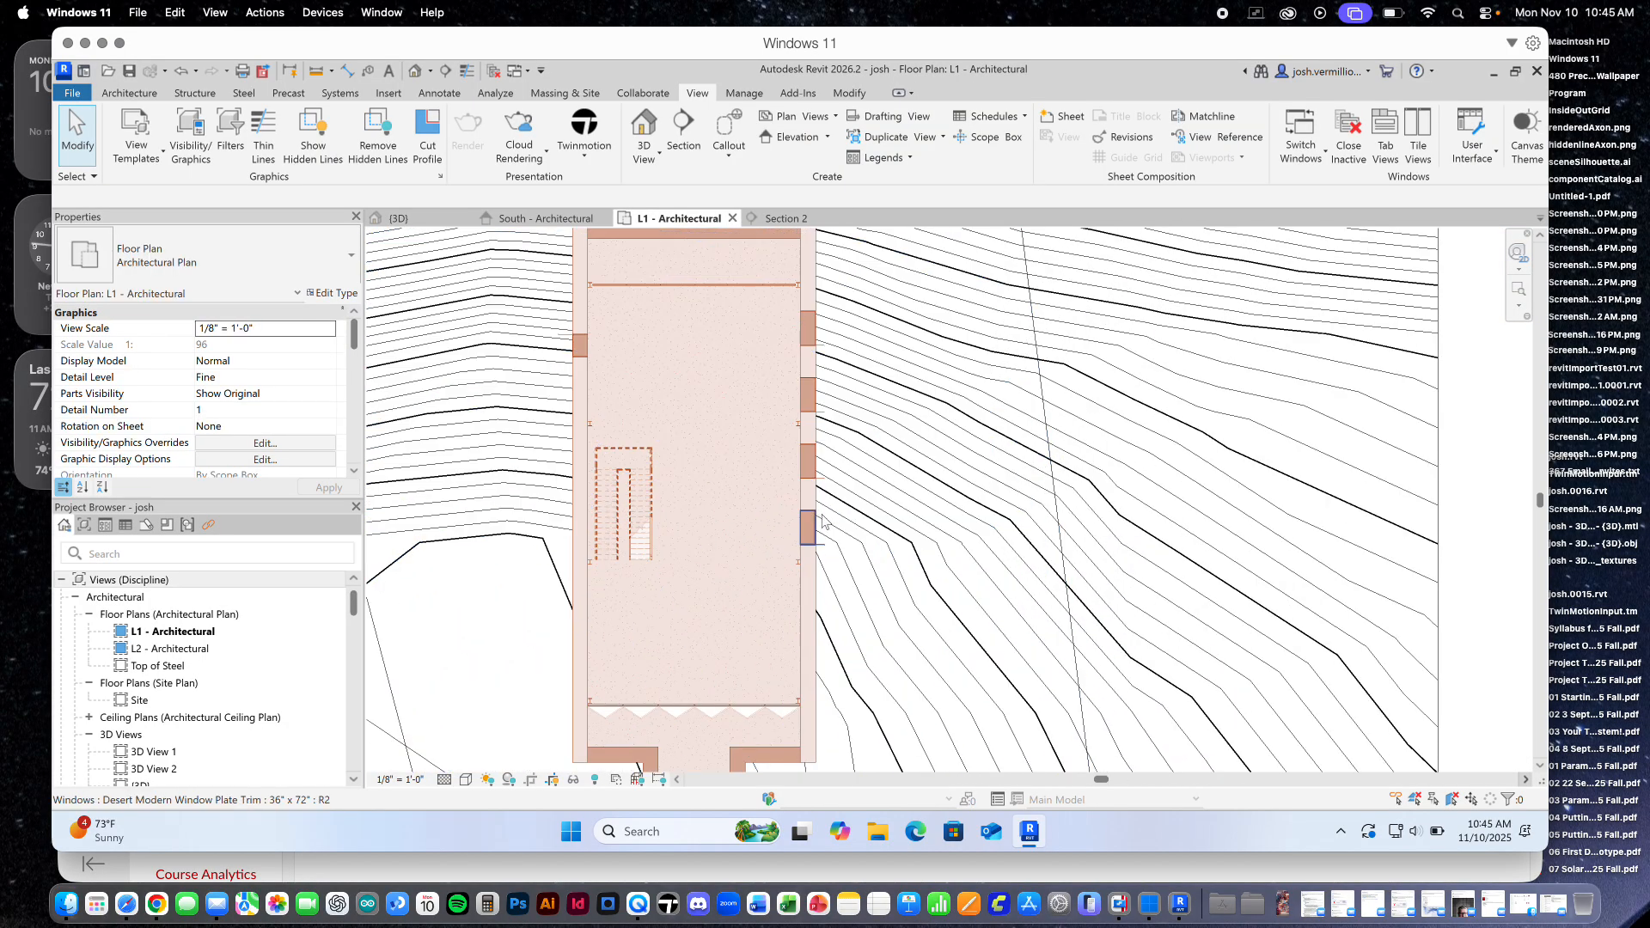
scroll(729, 452, "up", 9)
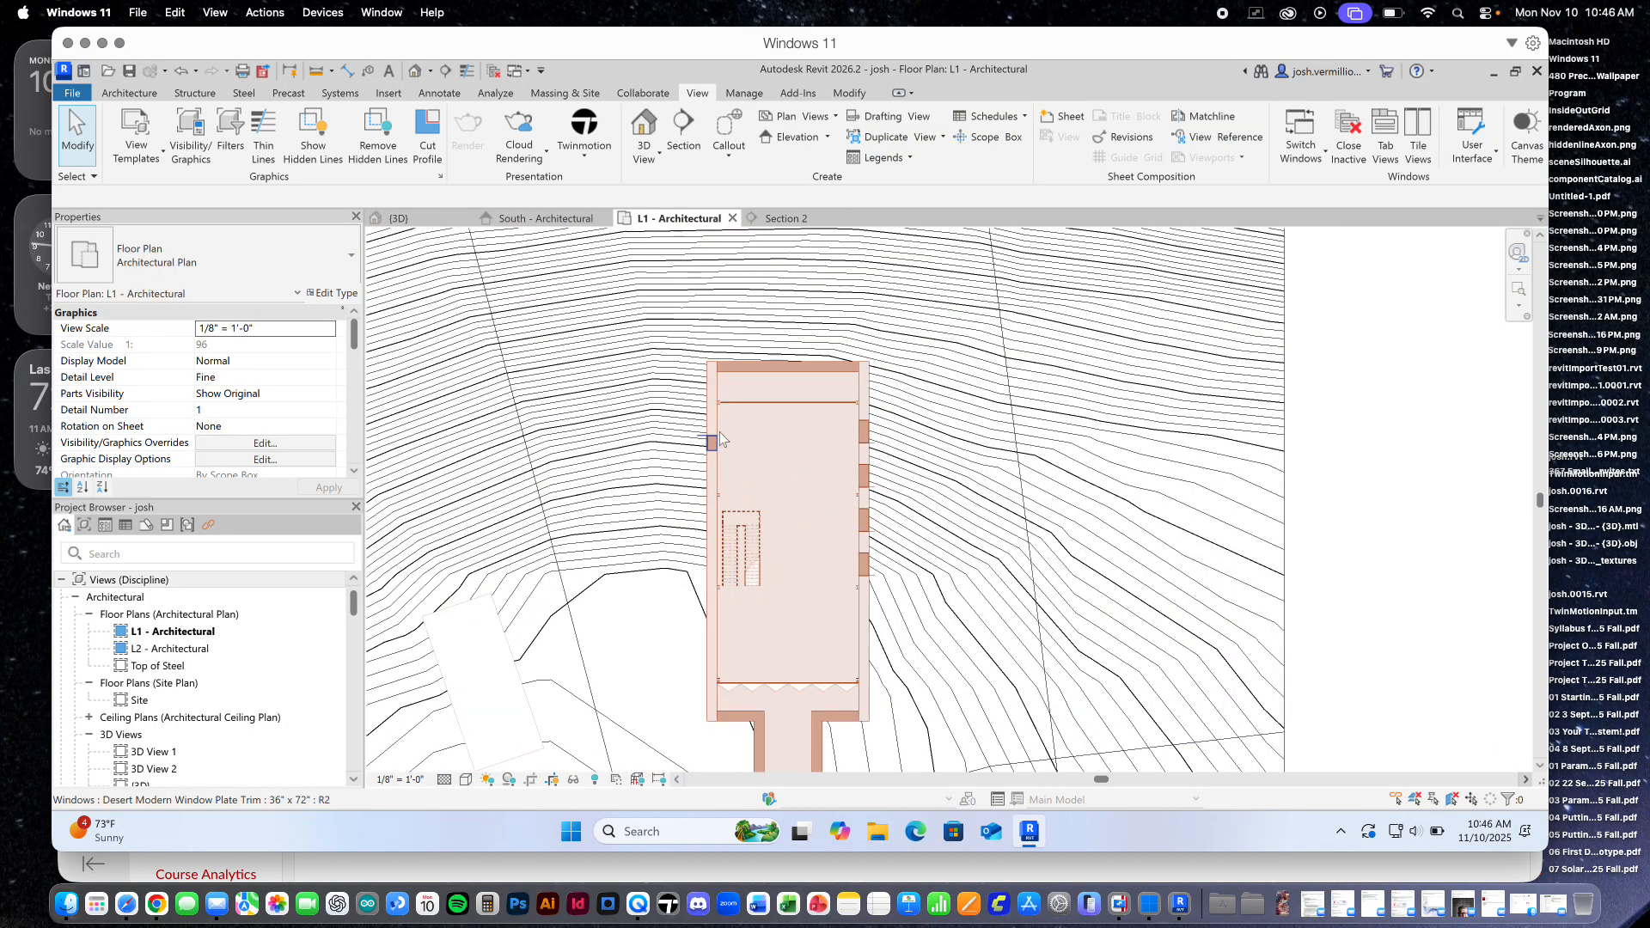
scroll(732, 445, "down", 8)
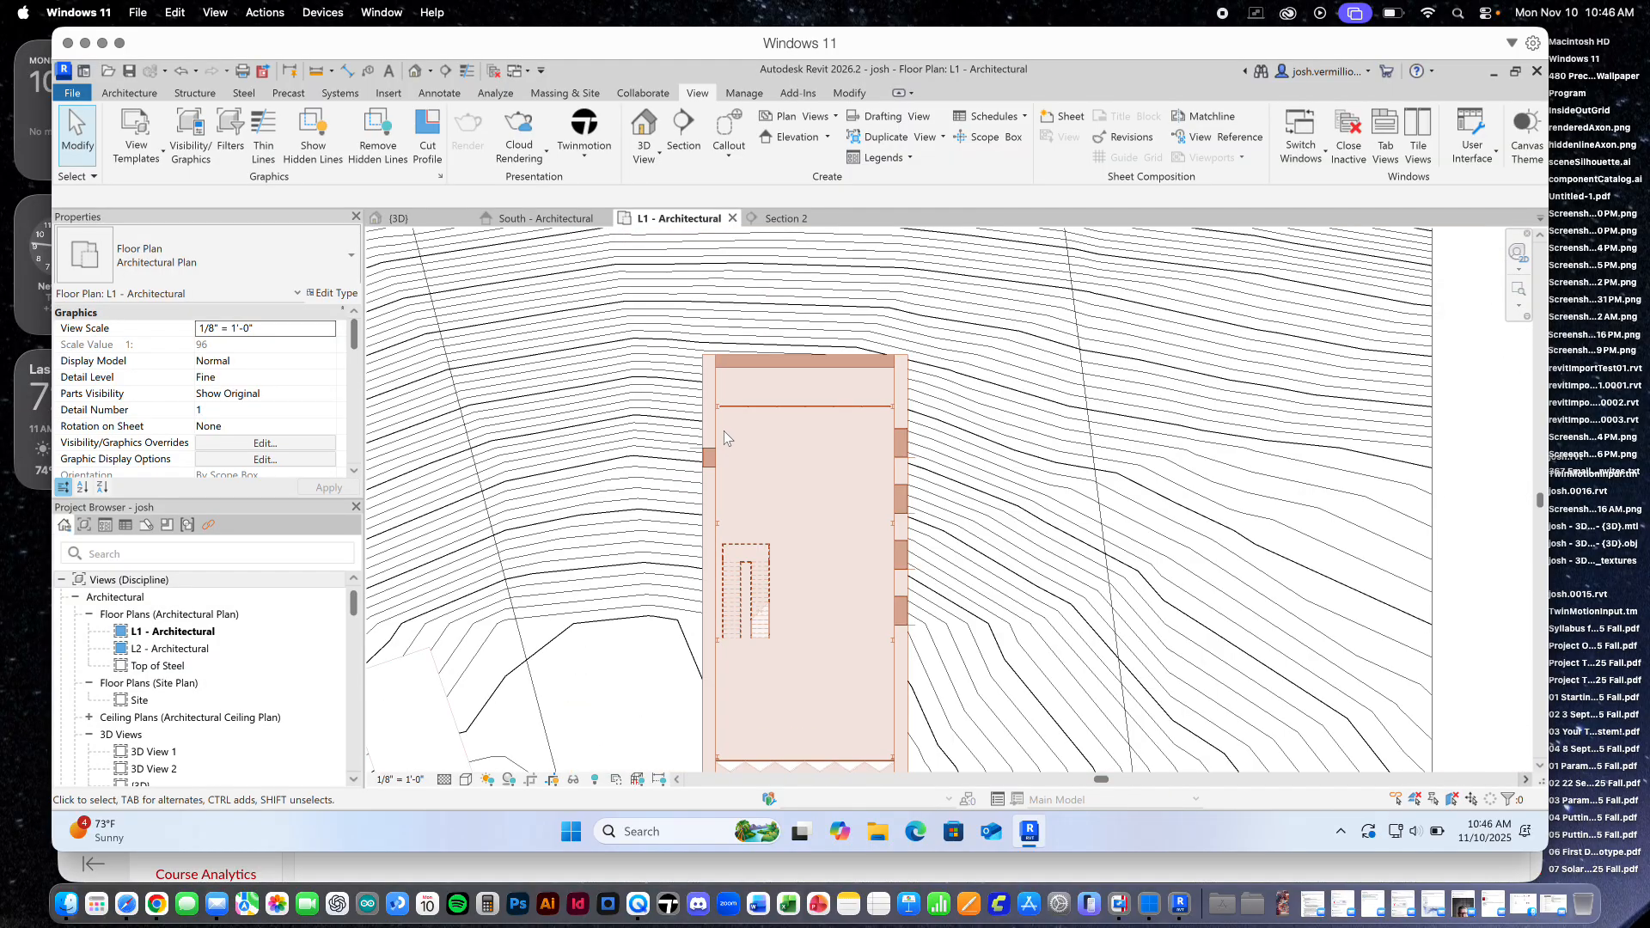
scroll(714, 429, "up", 2)
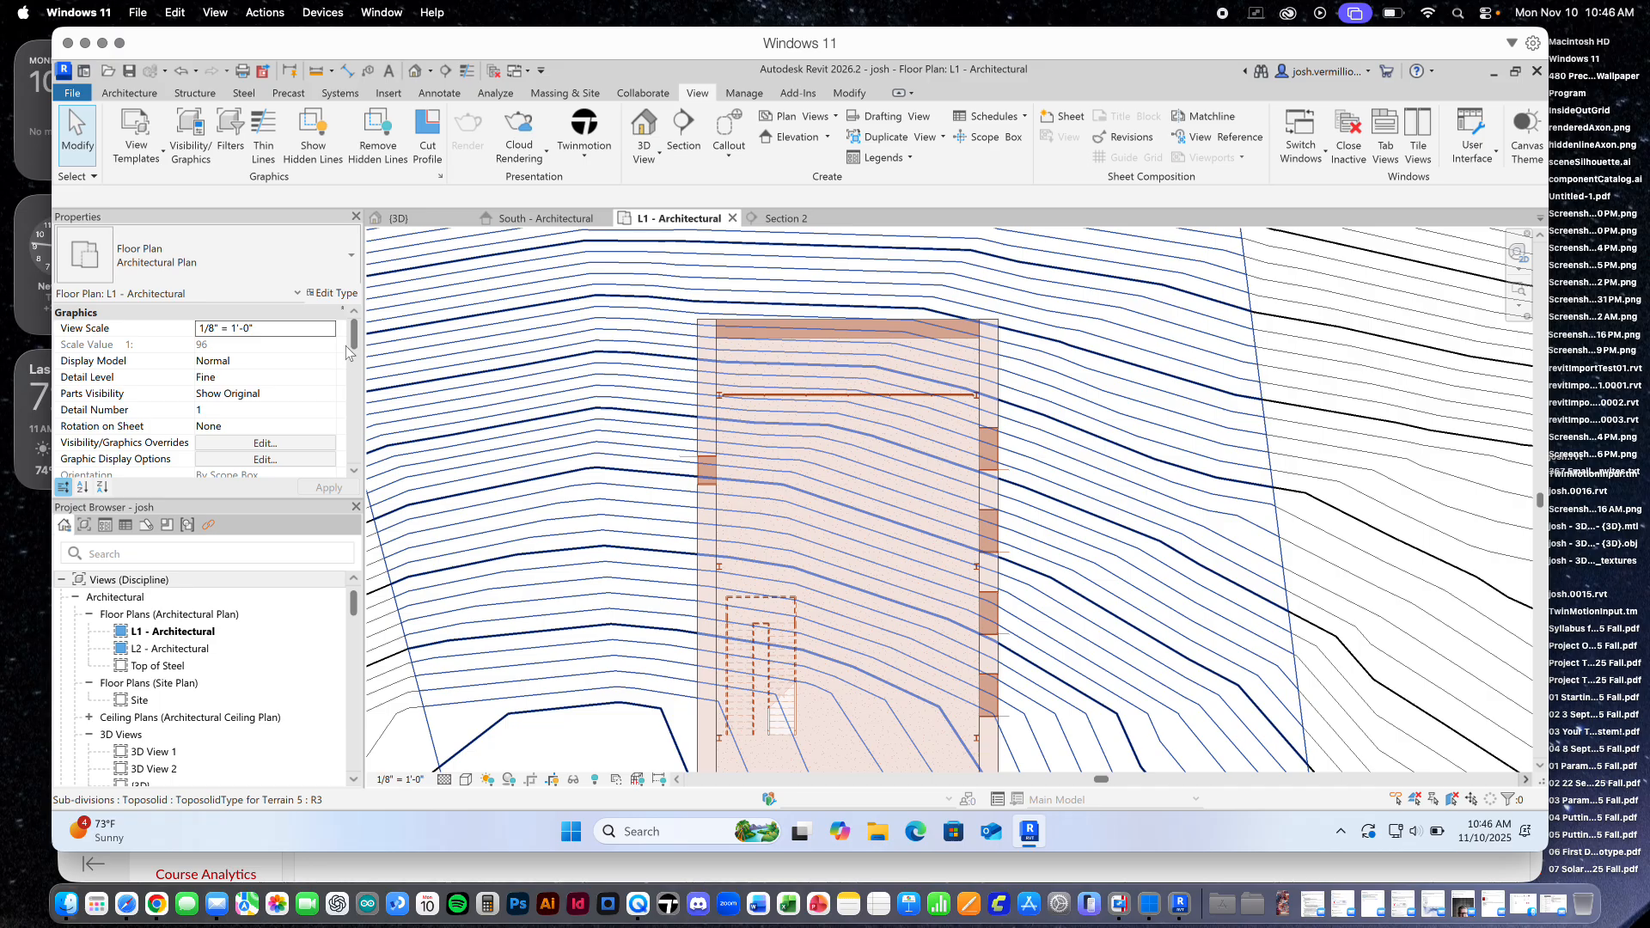
scroll(345, 346, "down", 2)
left_click(281, 375)
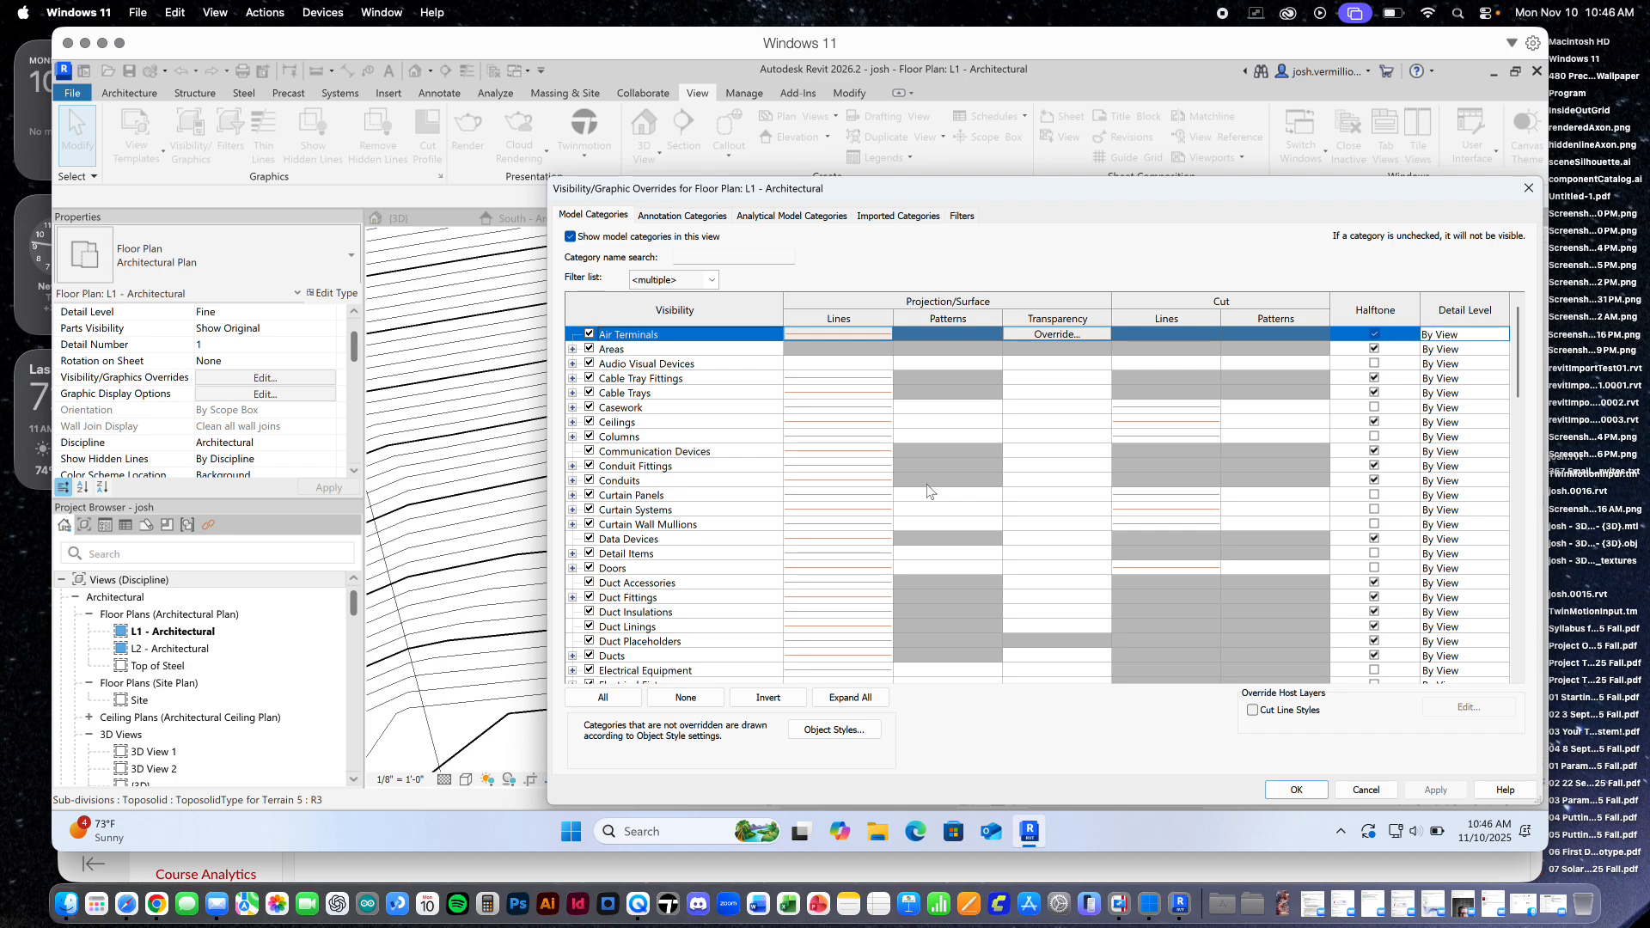
left_click(1366, 790)
Turn on Cast Shadows in the graphic display options of the L1 - Architectural floor plan
left_click(249, 395)
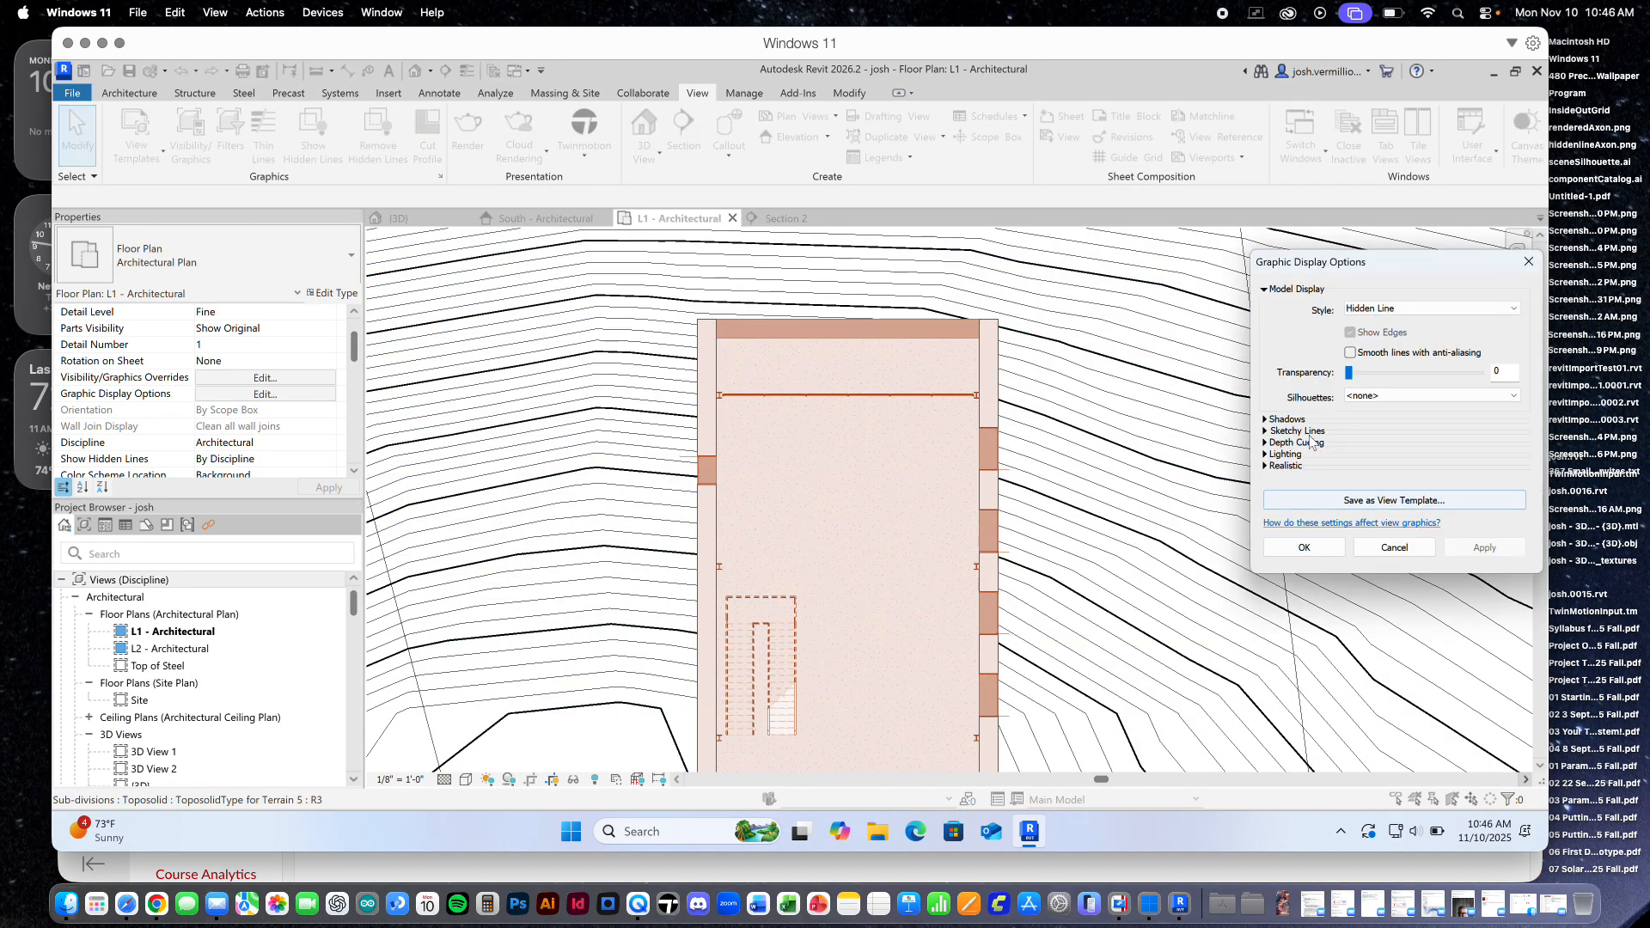
left_click(1265, 420)
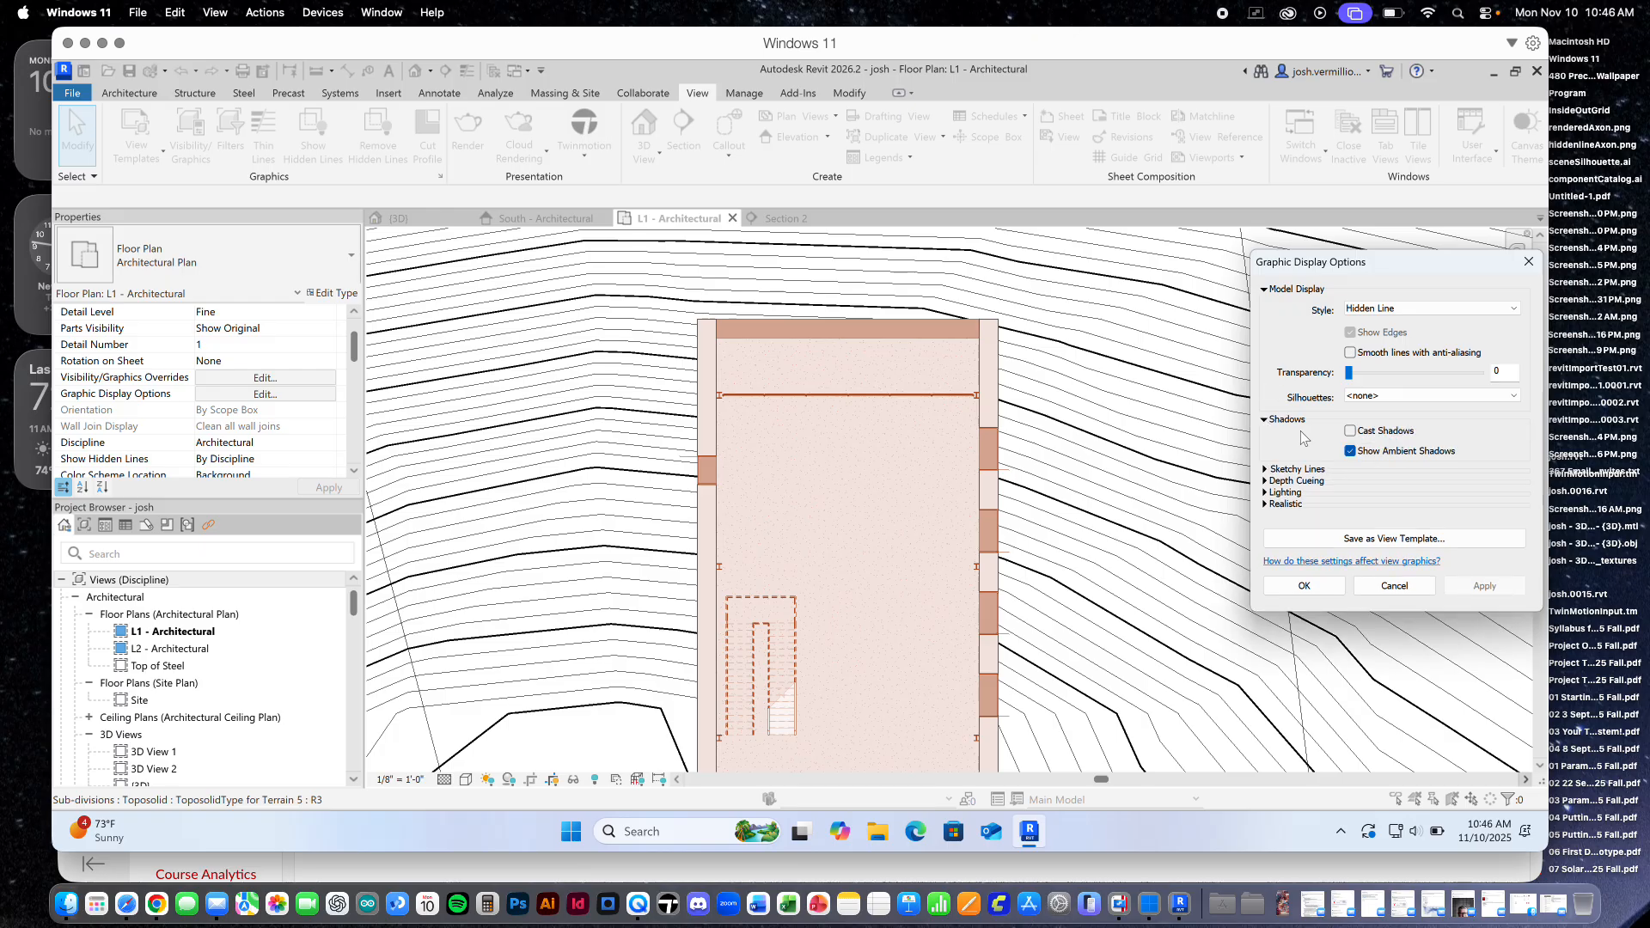
left_click(1352, 432)
left_click(1485, 586)
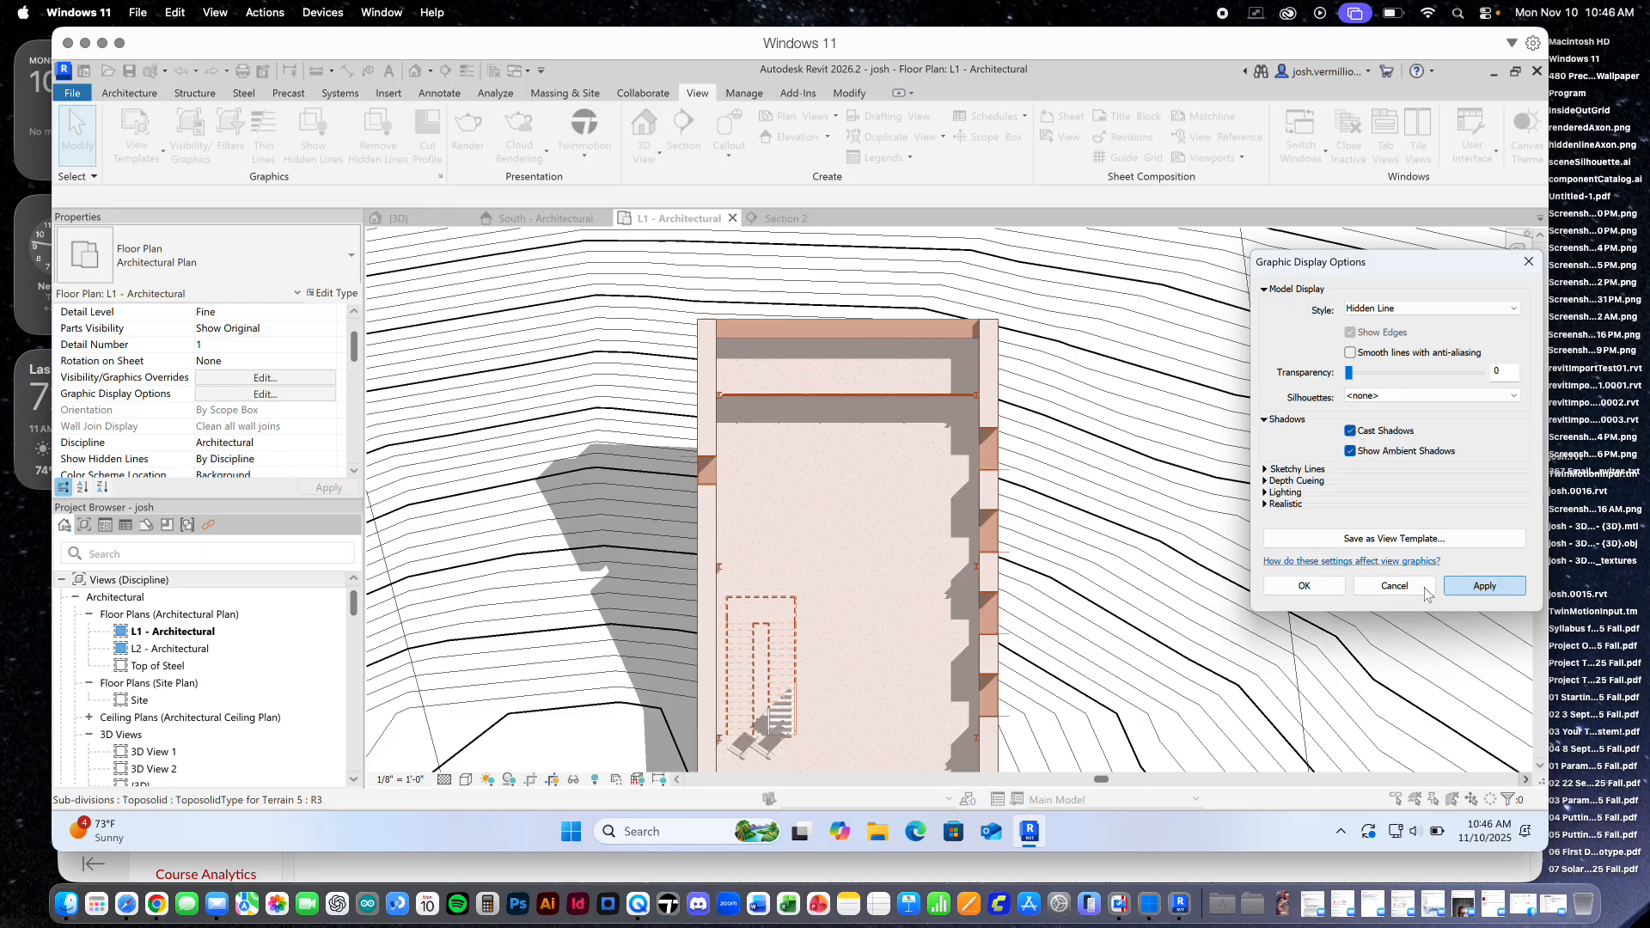
left_click(1303, 588)
scroll(1092, 544, "down", 4)
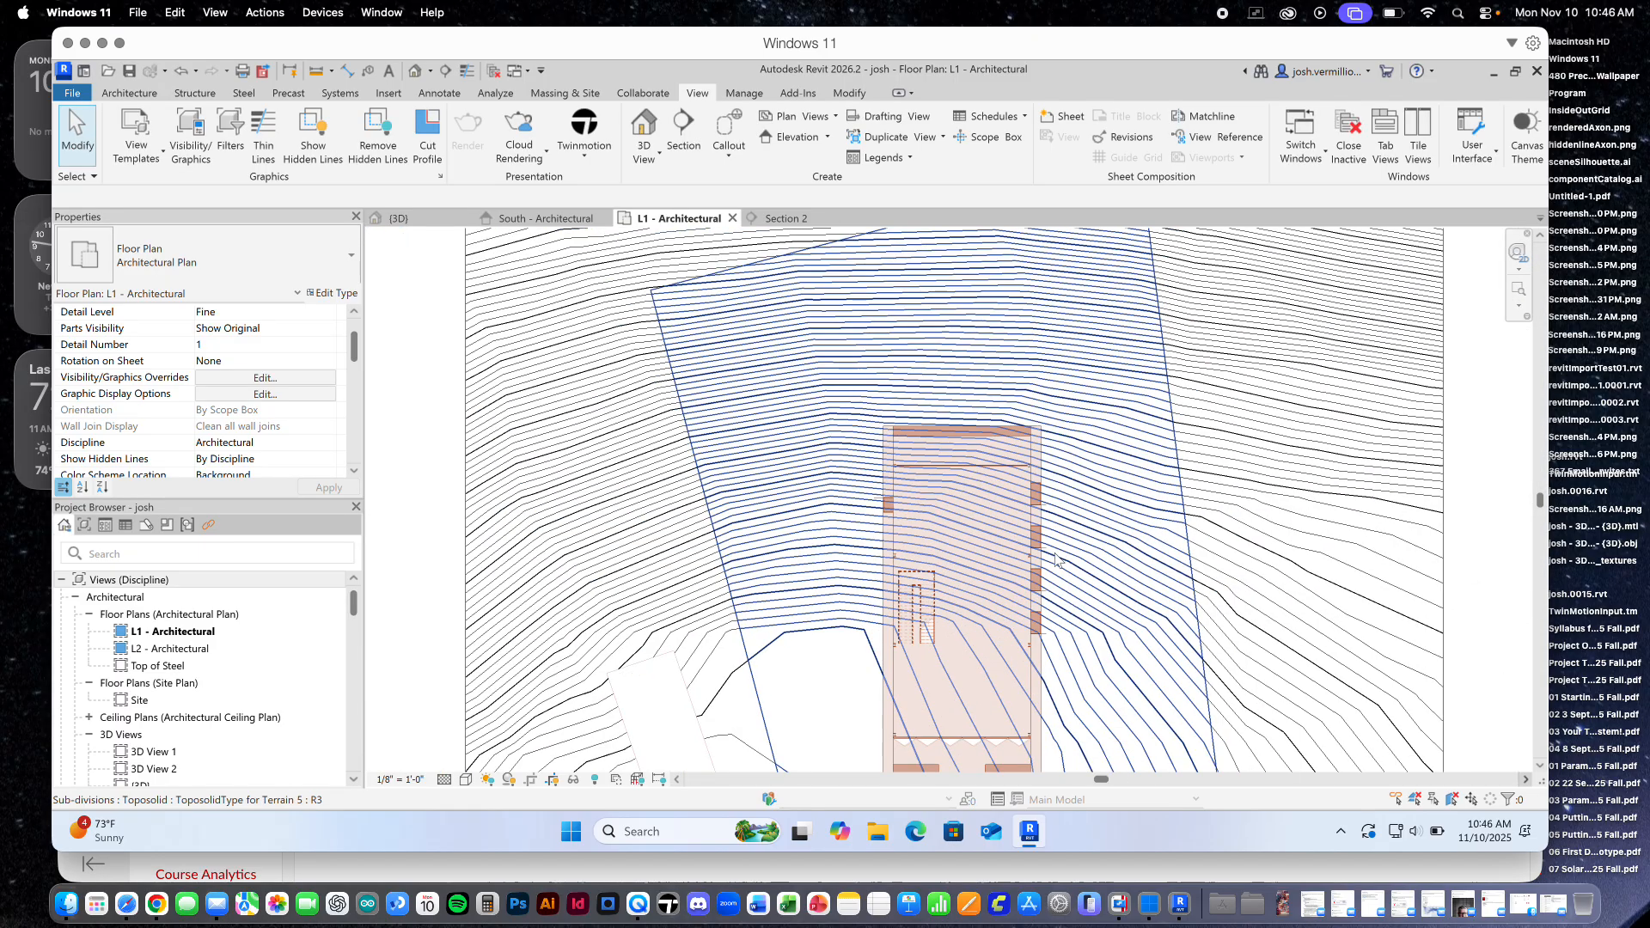
scroll(753, 641, "down", 3)
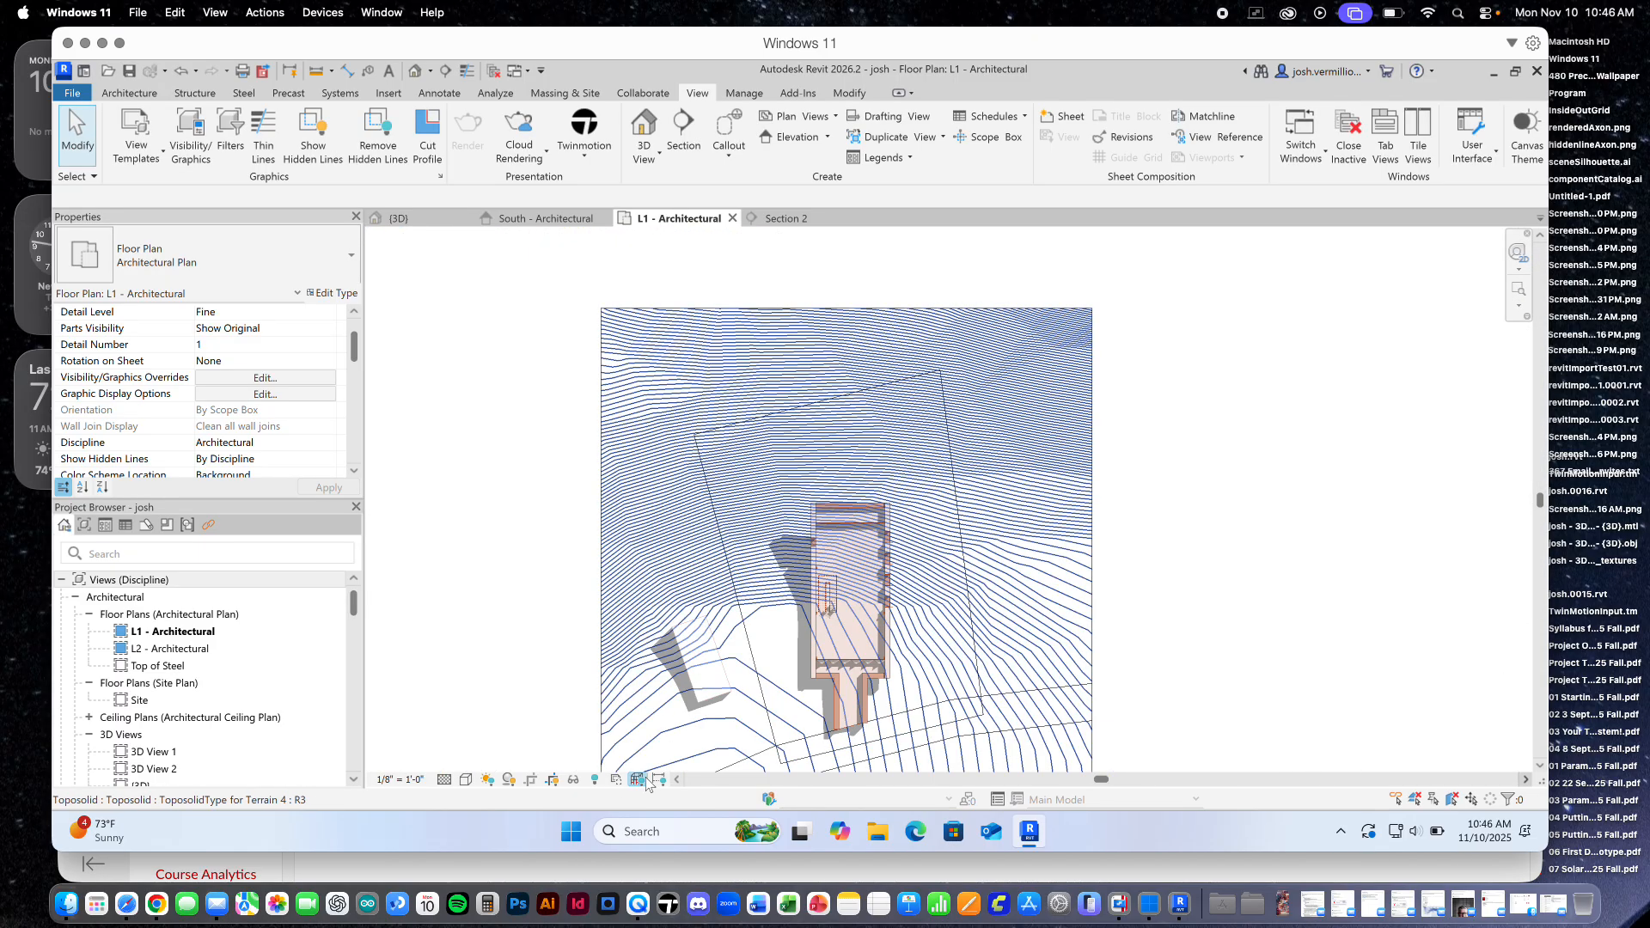
Enable Cast Shadows and Show Ambient Shadows in the graphic display options of the {3D} view
left_click(420, 219)
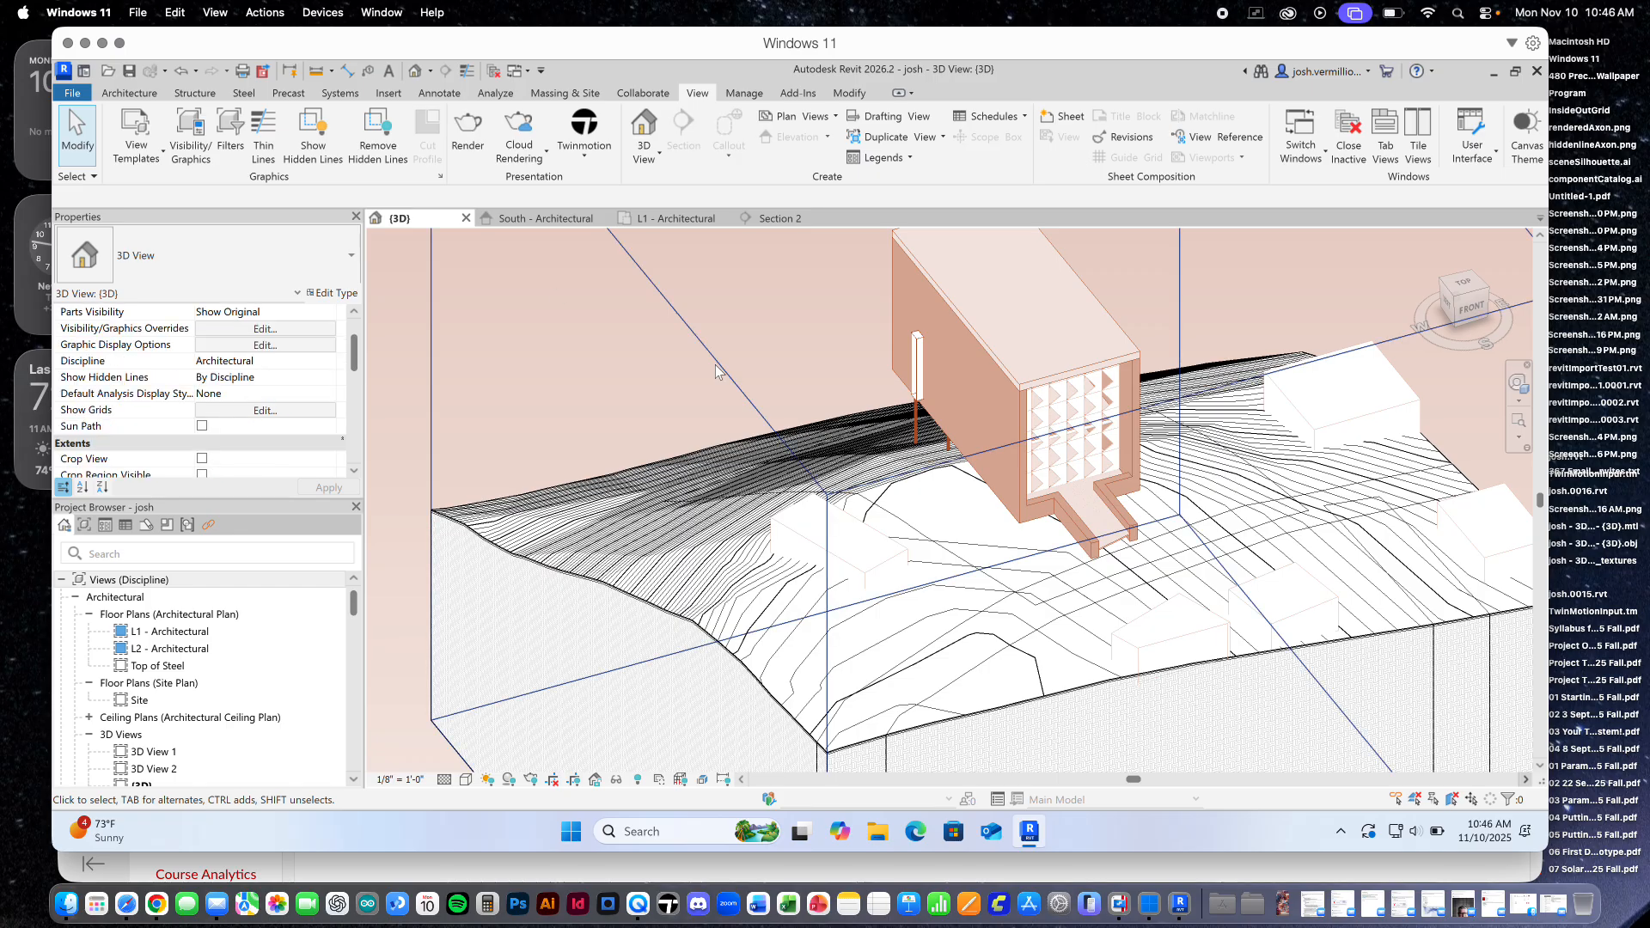
left_click(265, 345)
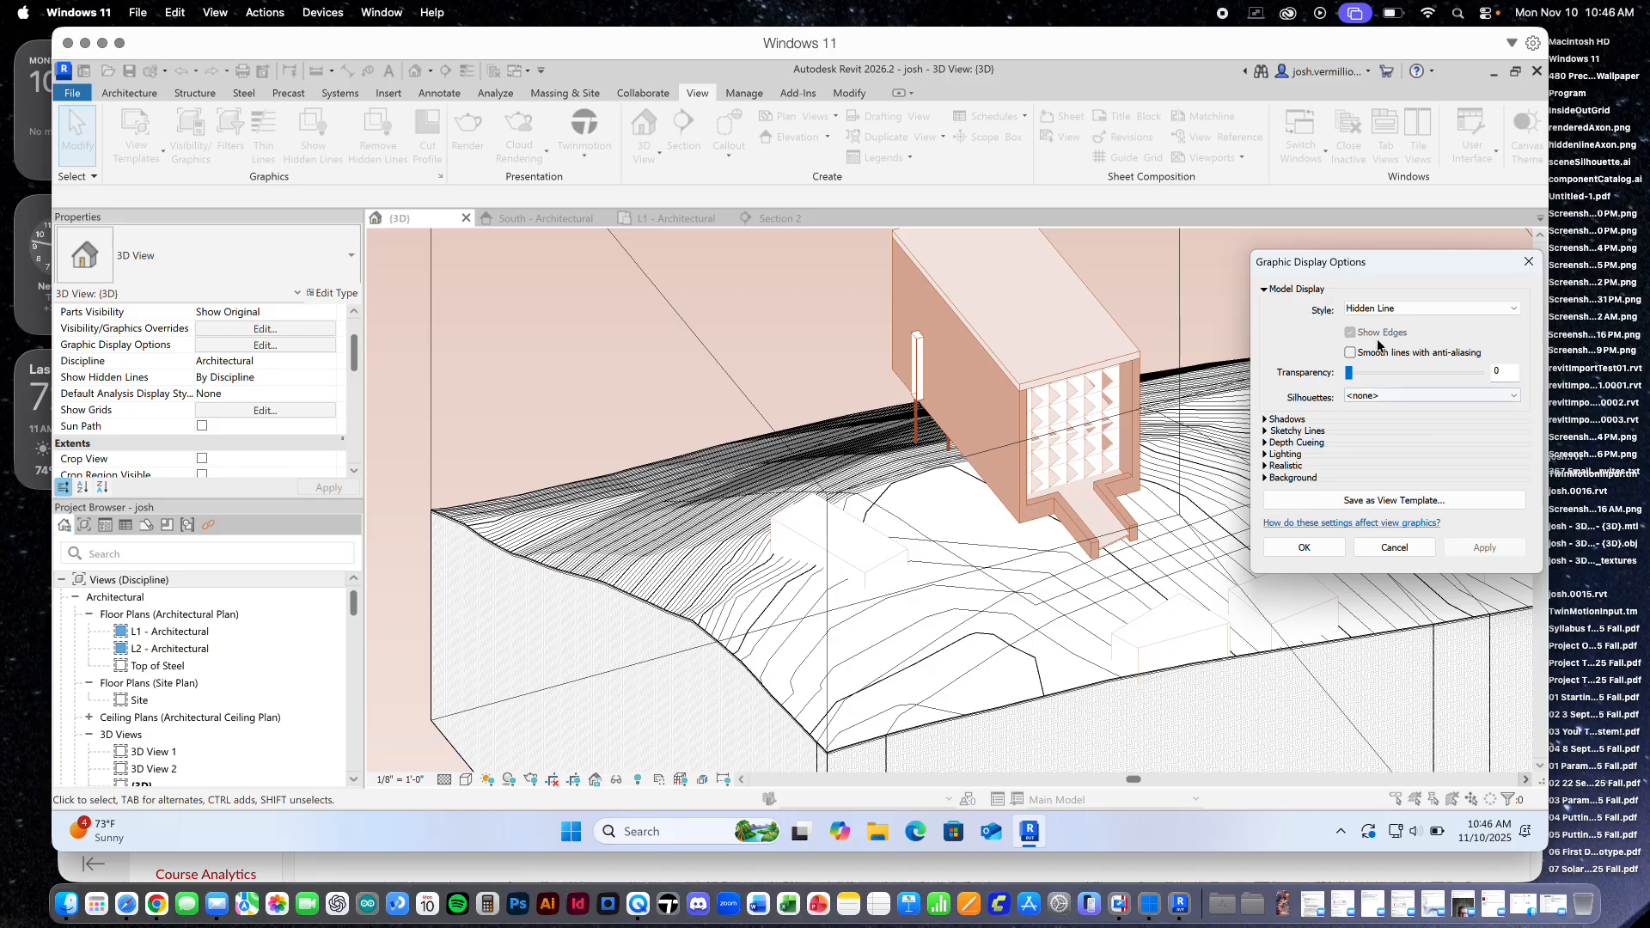
left_click(1353, 354)
left_click(1352, 353)
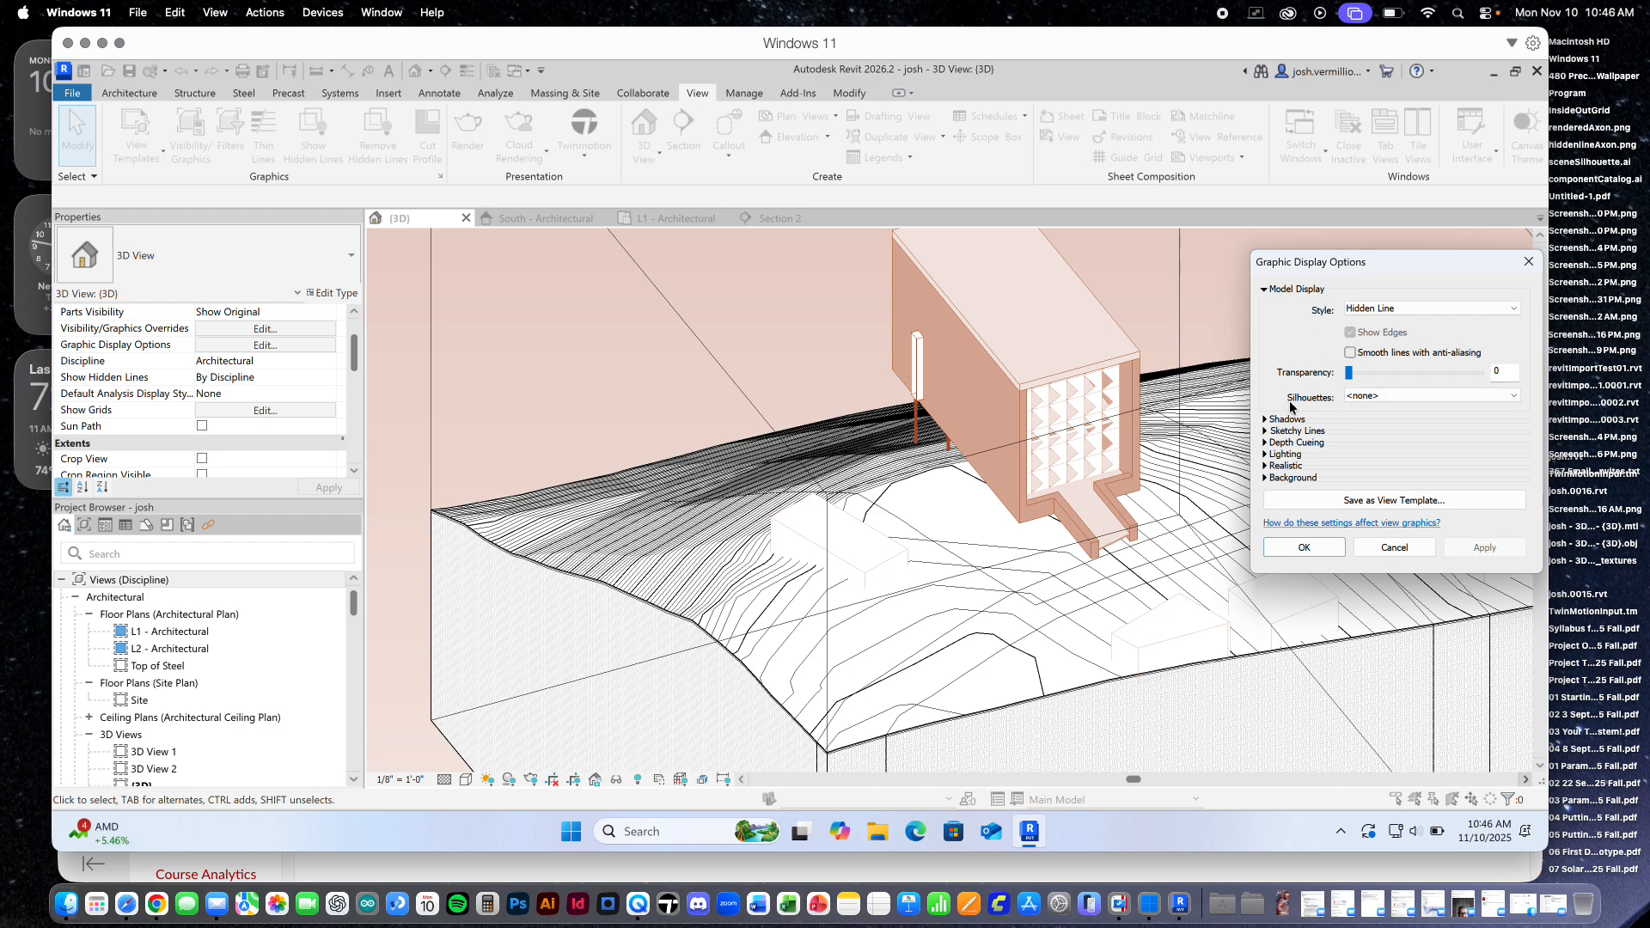
left_click(1266, 421)
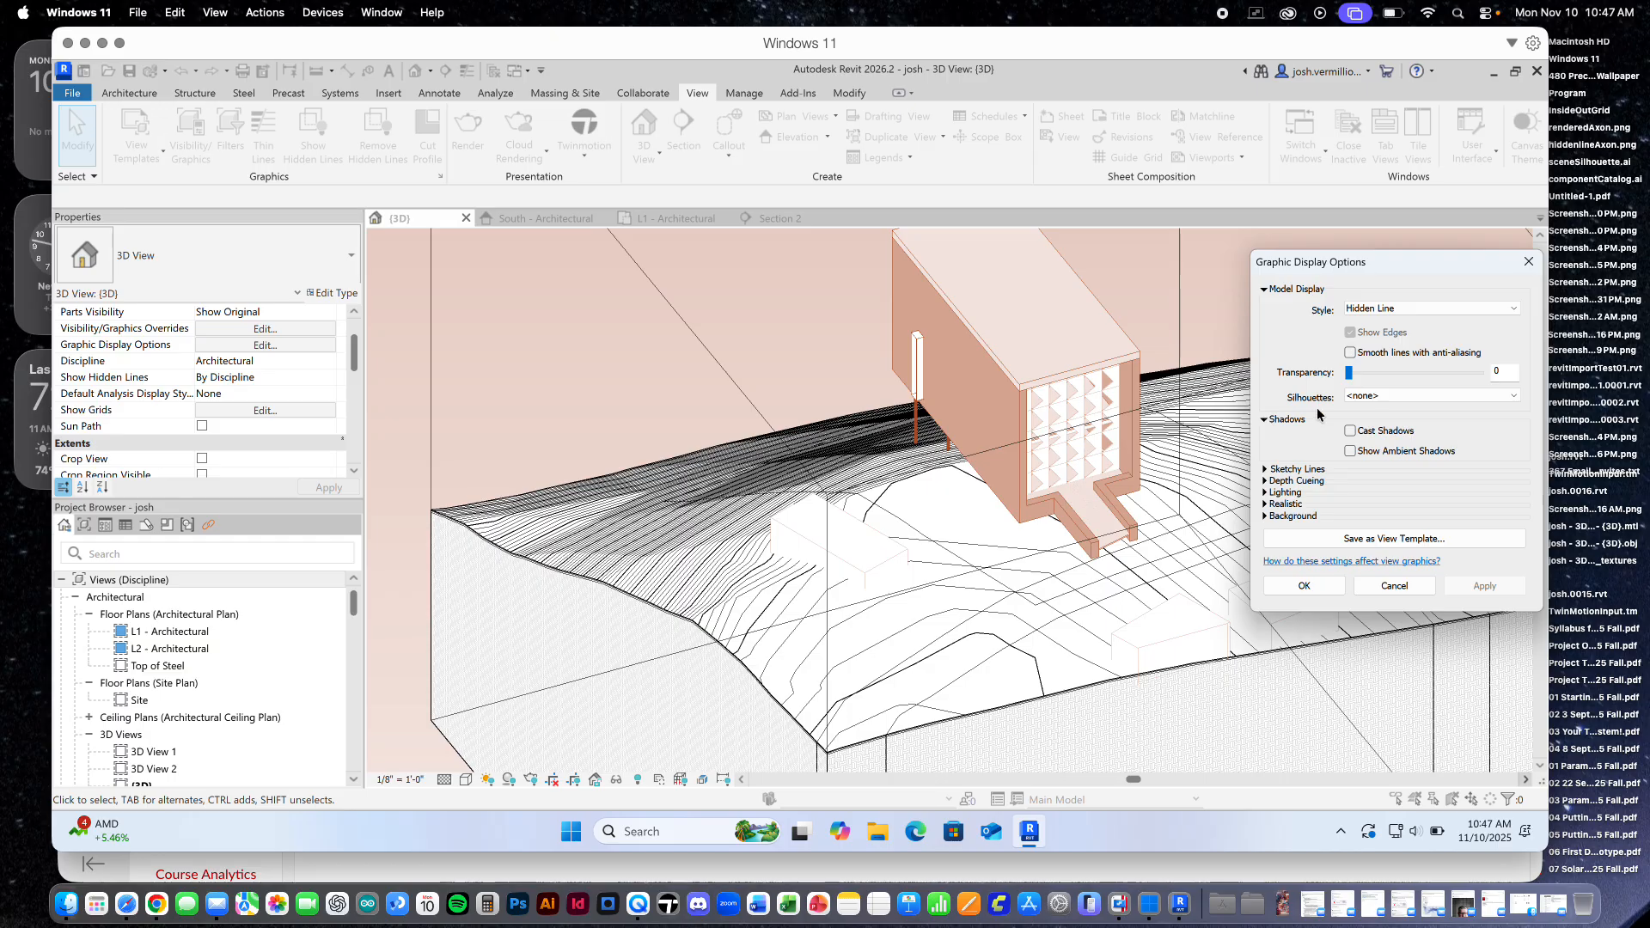
left_click(1350, 431)
left_click(1350, 451)
left_click(1472, 585)
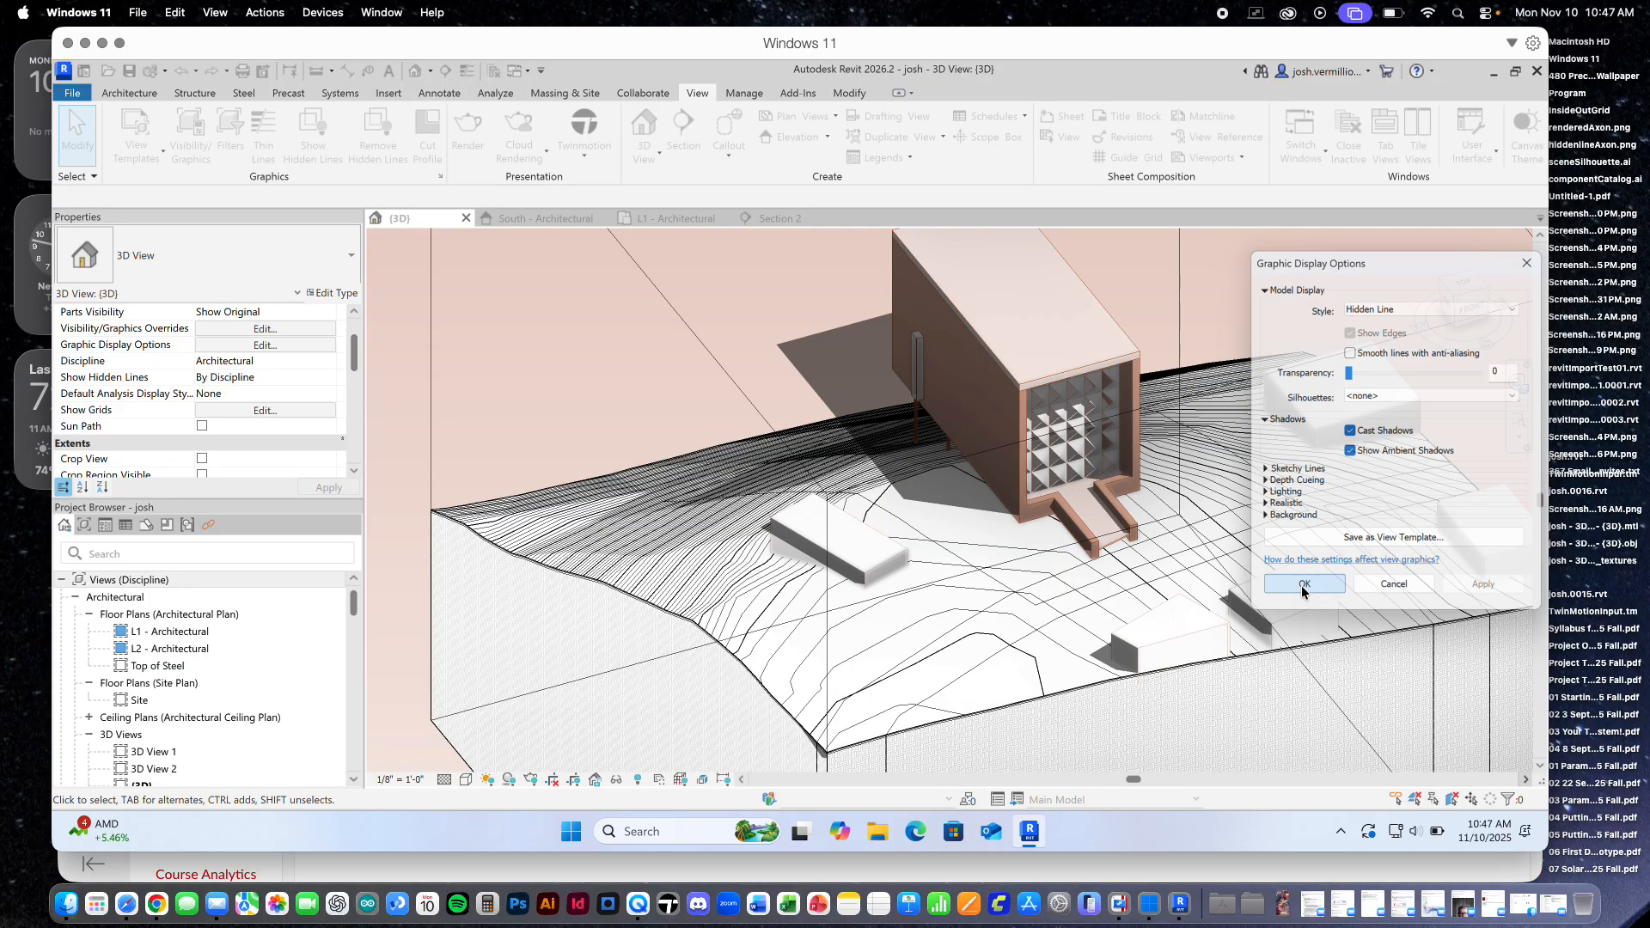
left_click(1304, 586)
scroll(910, 576, "down", 5)
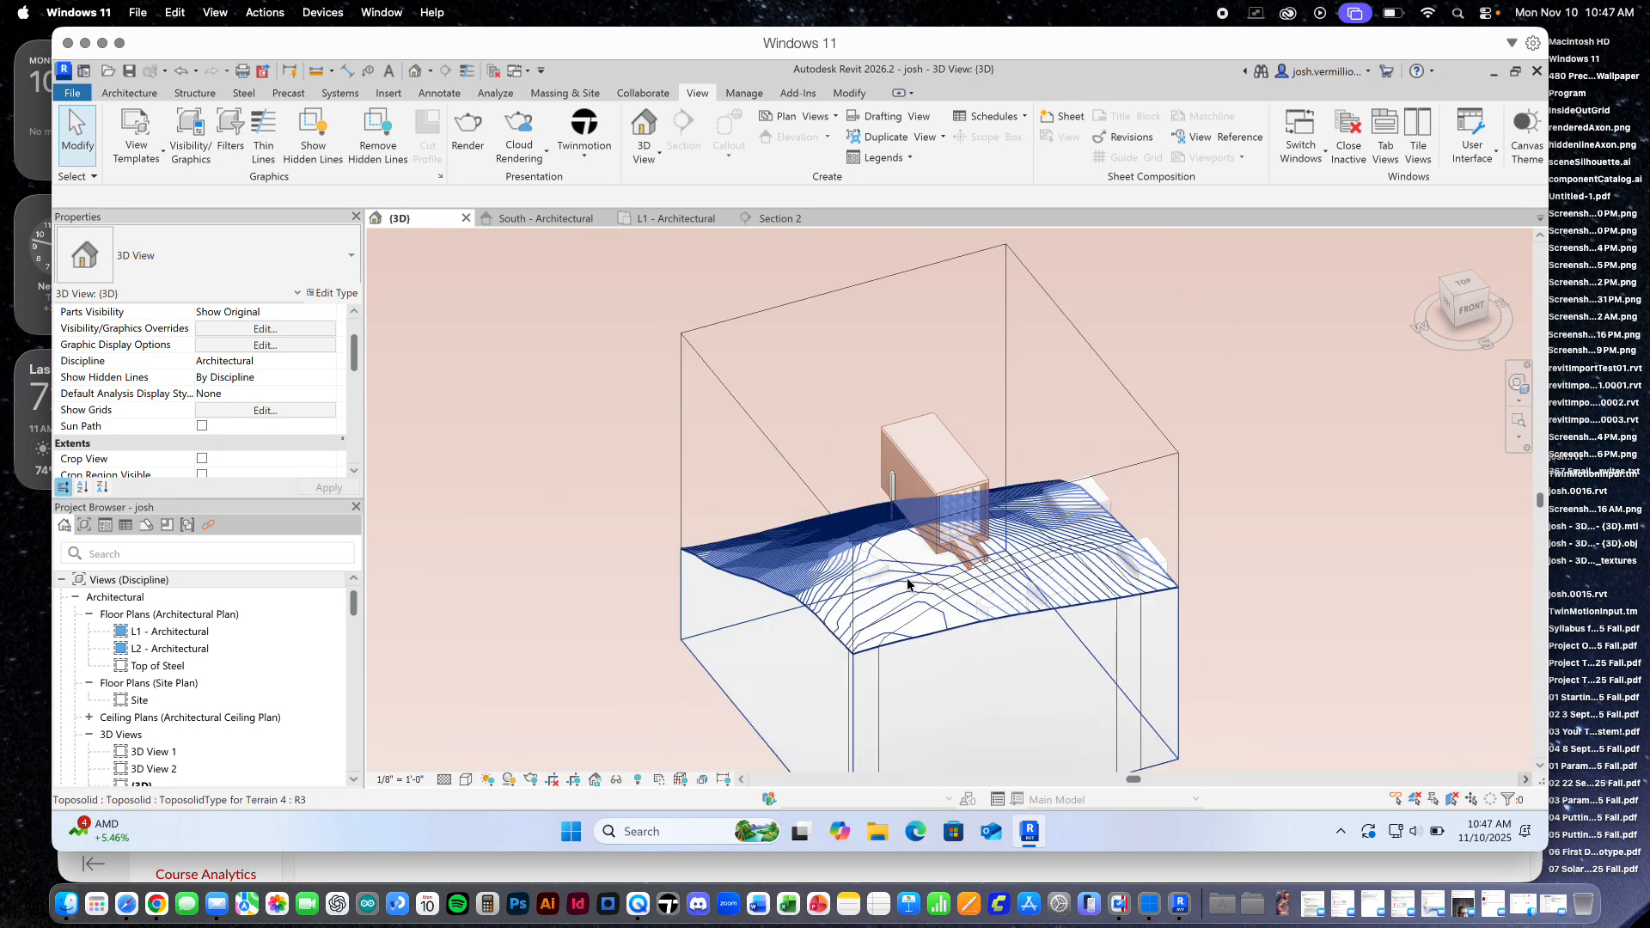
scroll(973, 486, "up", 6)
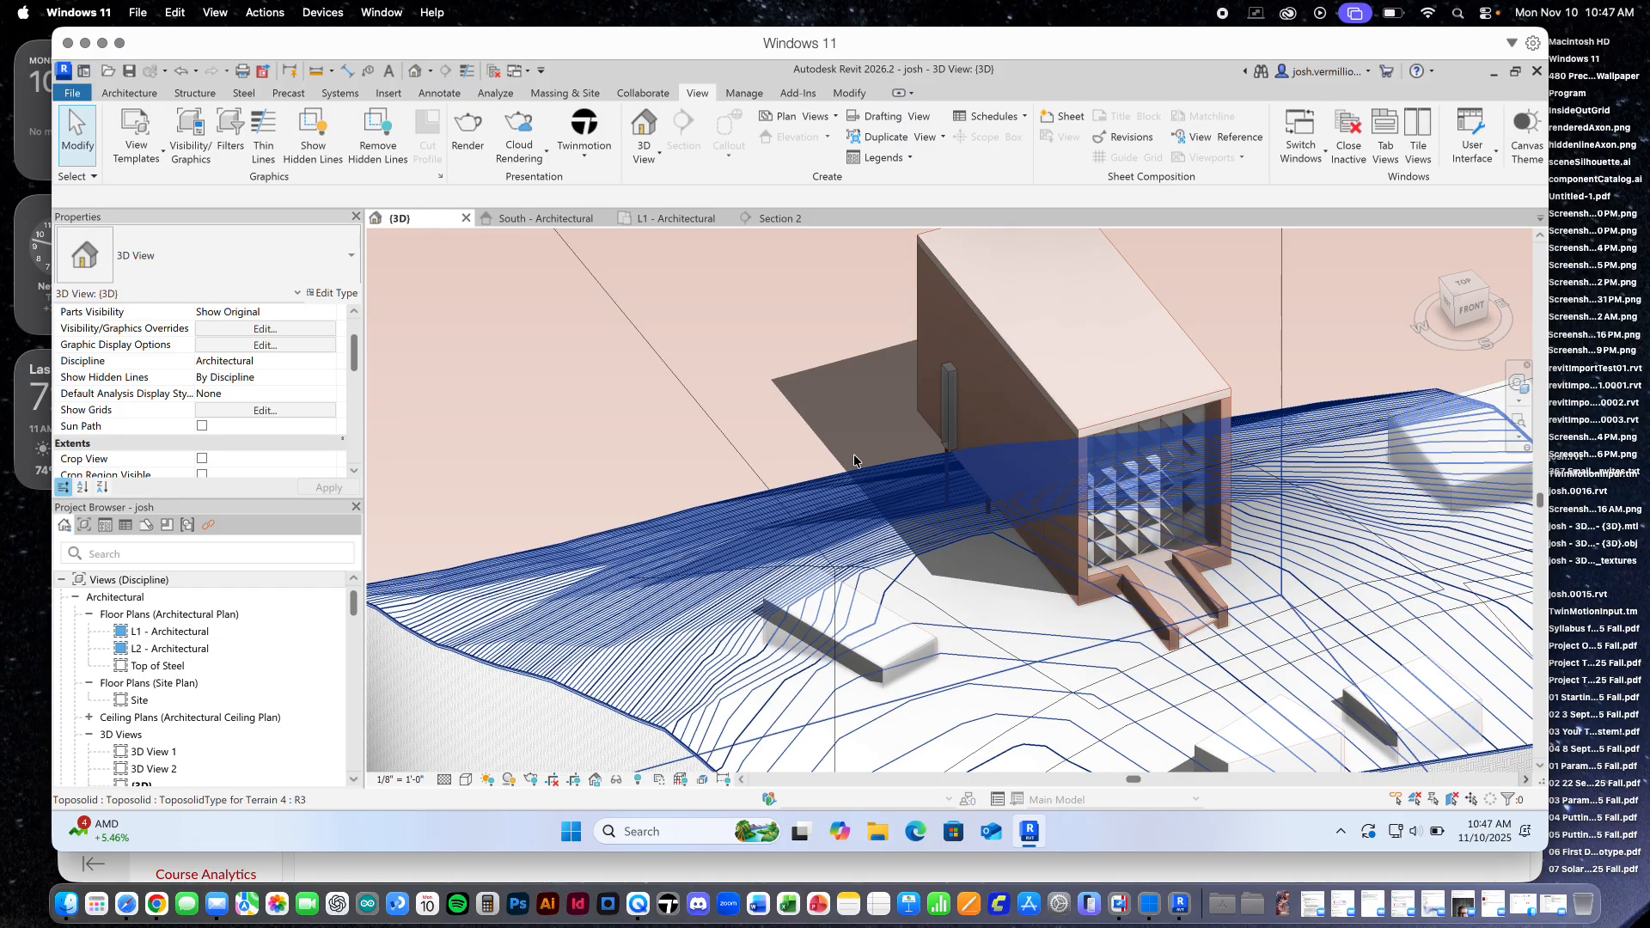
scroll(1135, 559, "down", 2)
scroll(1128, 577, "down", 3)
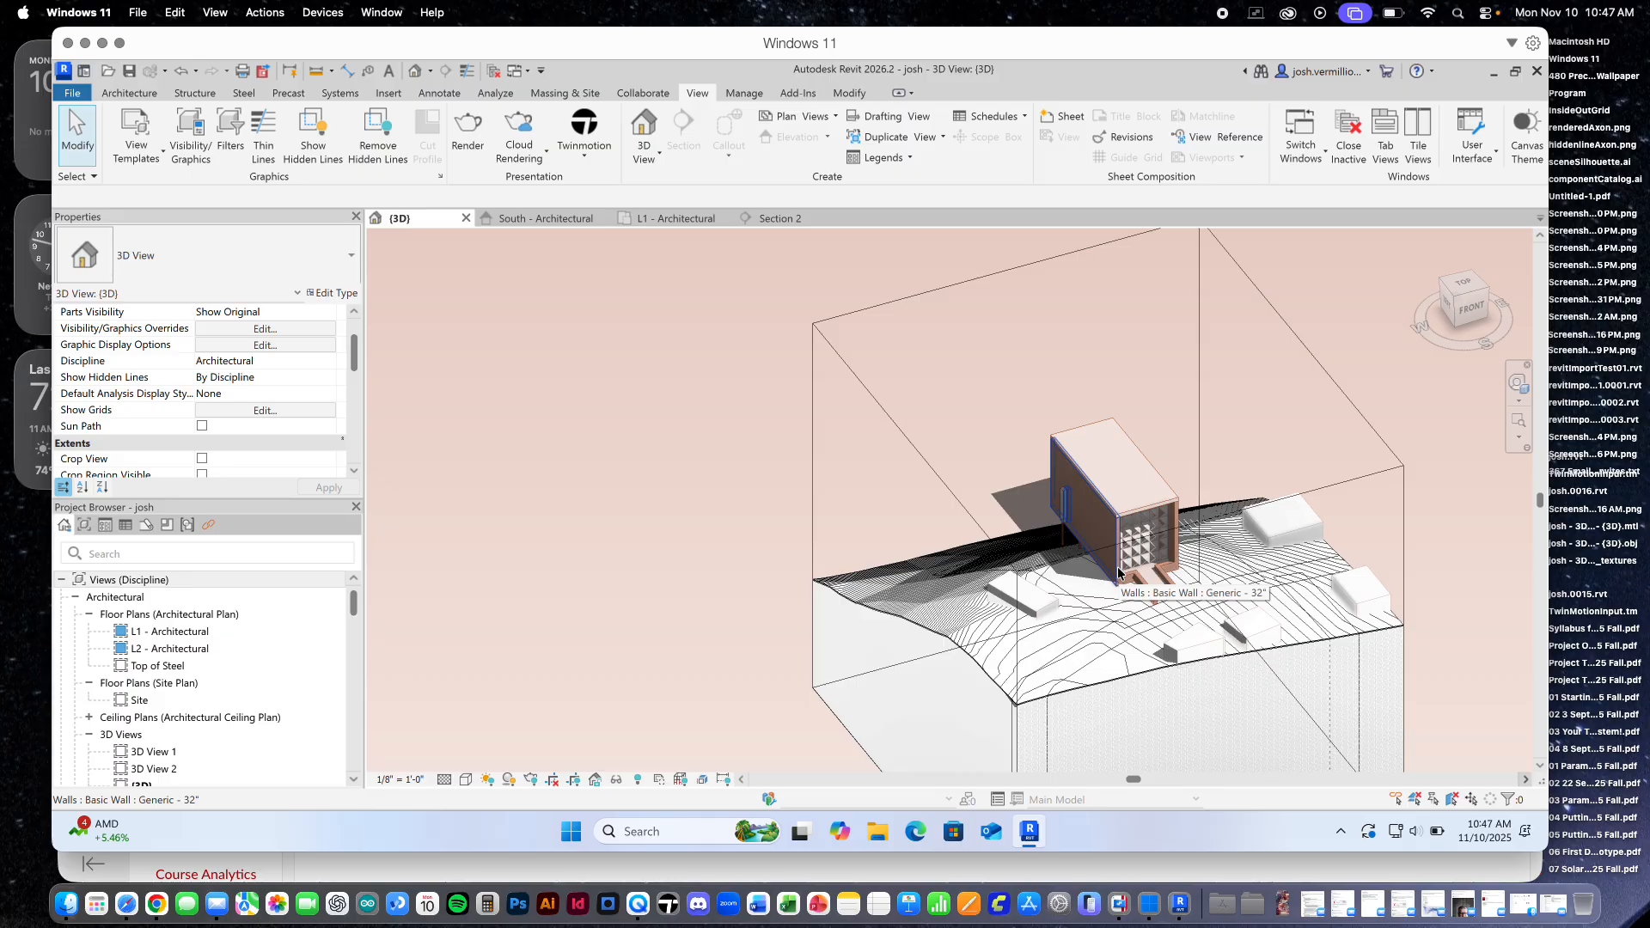
Inspect the Floors category's cut pattern overrides in the Section 2 visibility/graphics settings without changing them
left_click(779, 218)
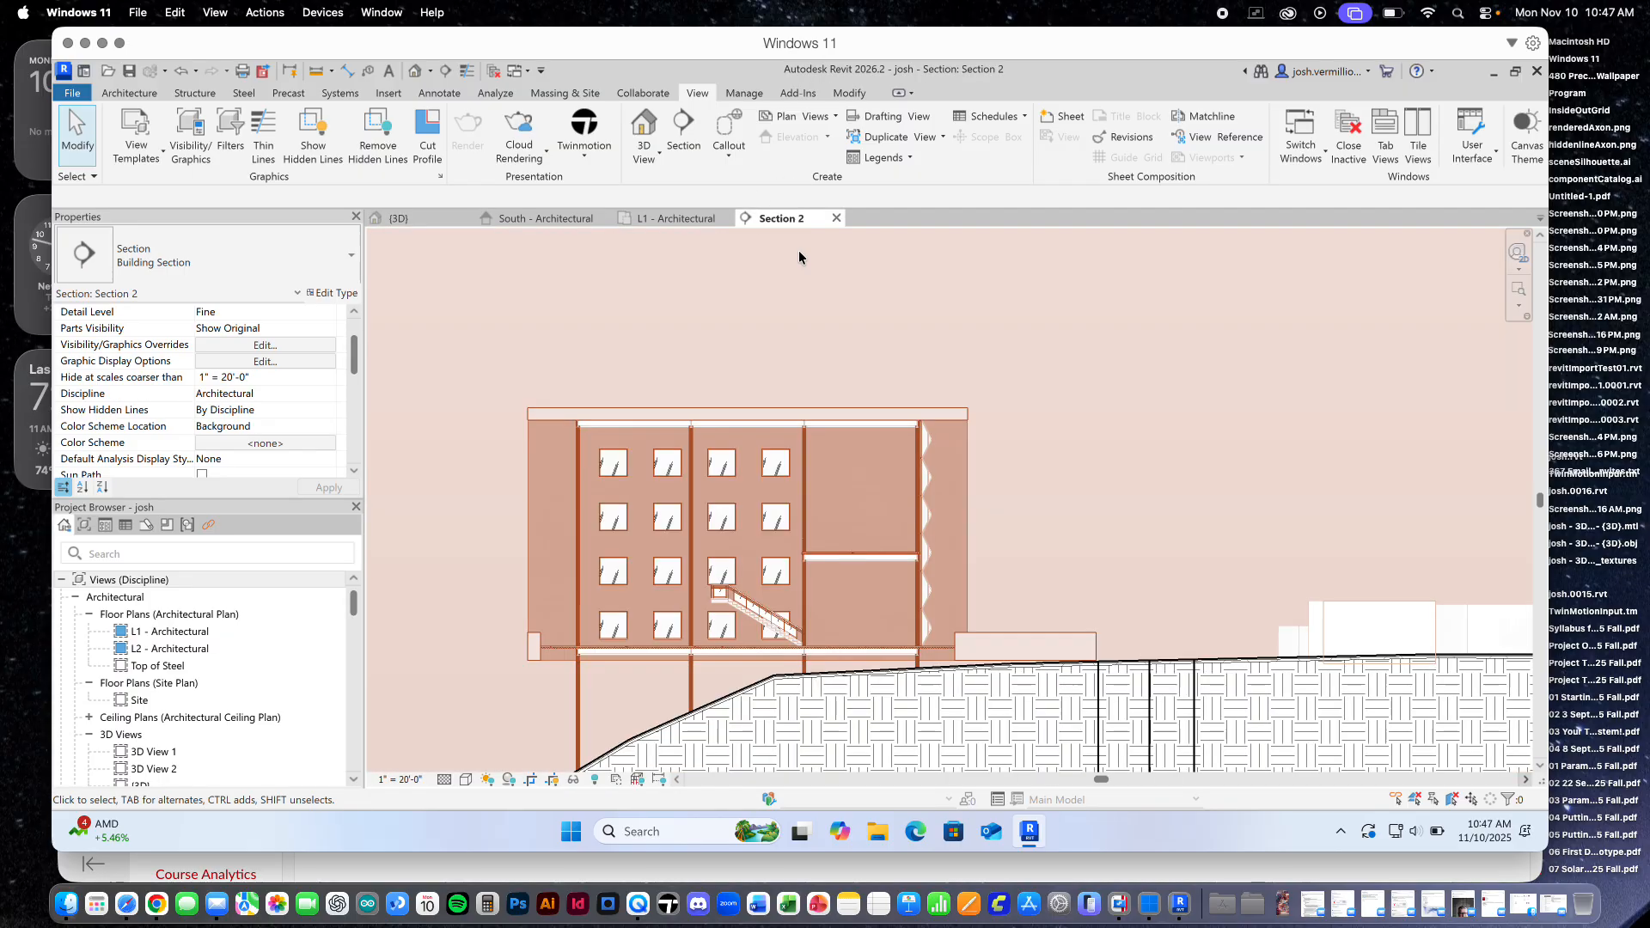
scroll(739, 541, "up", 2)
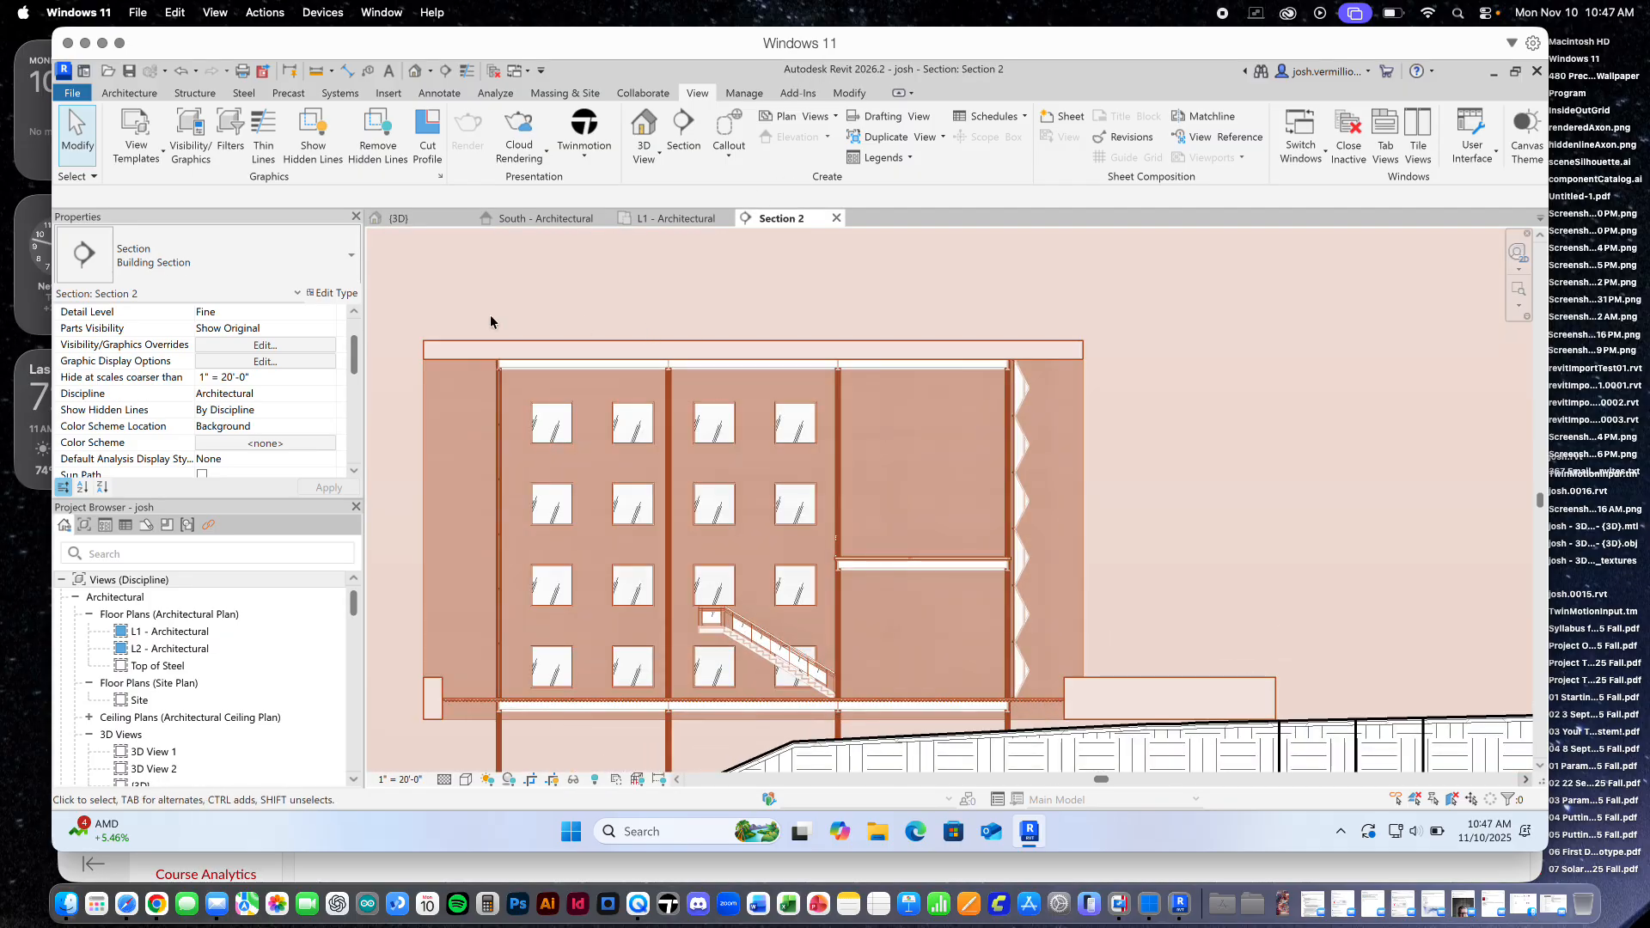
left_click(246, 345)
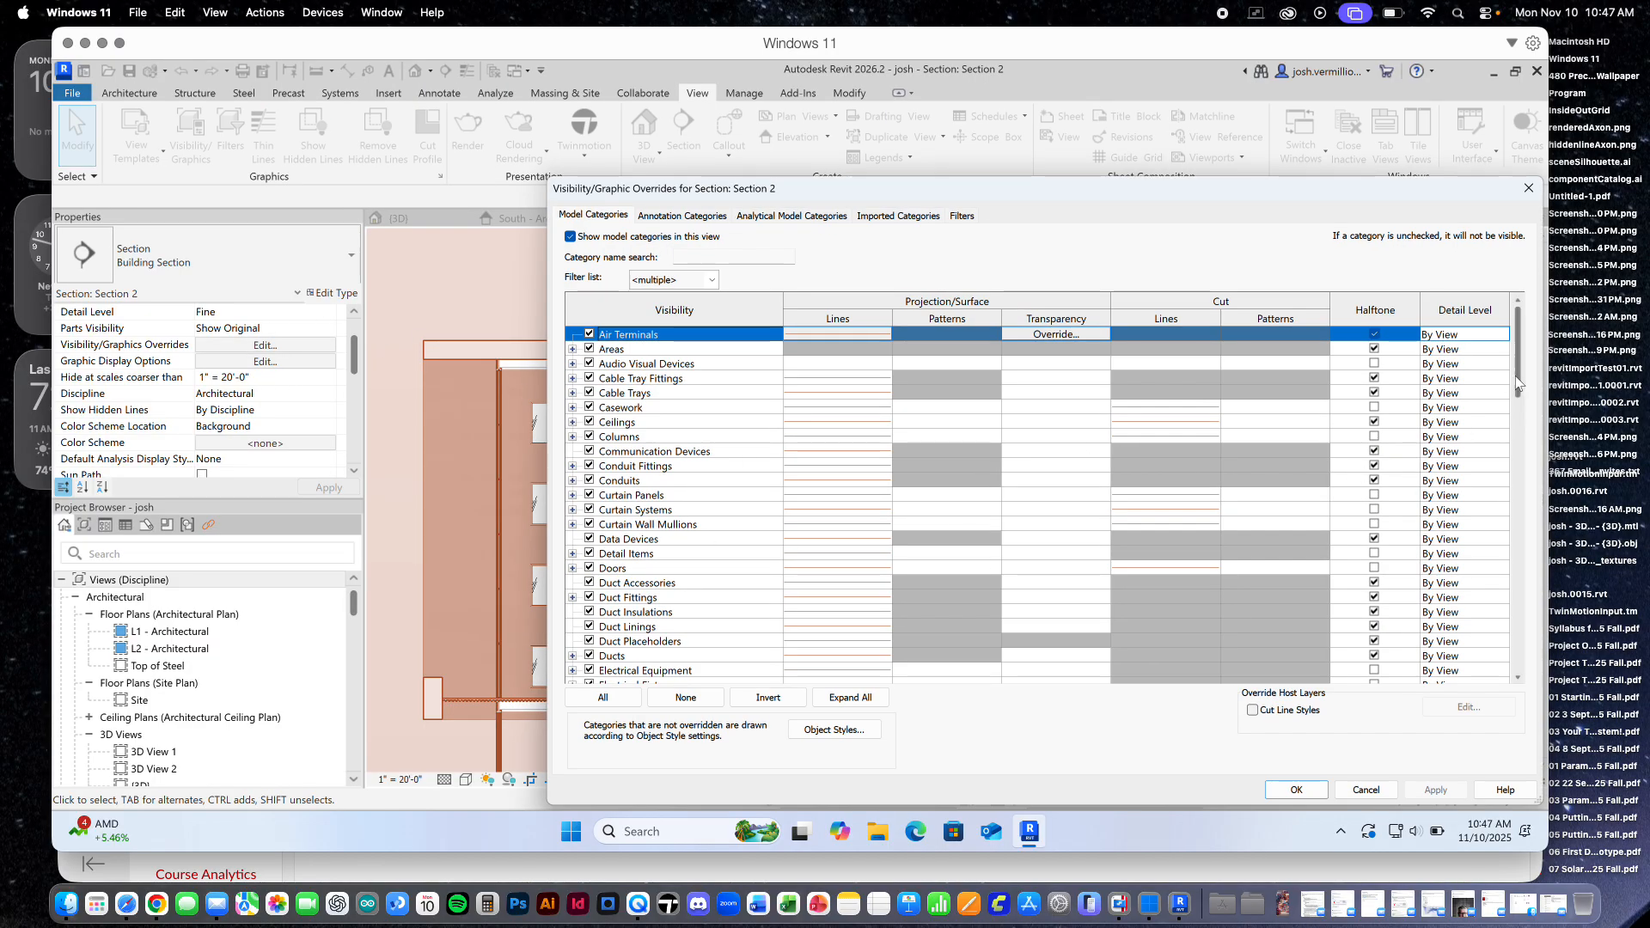
left_click_drag(1518, 375, 1518, 380)
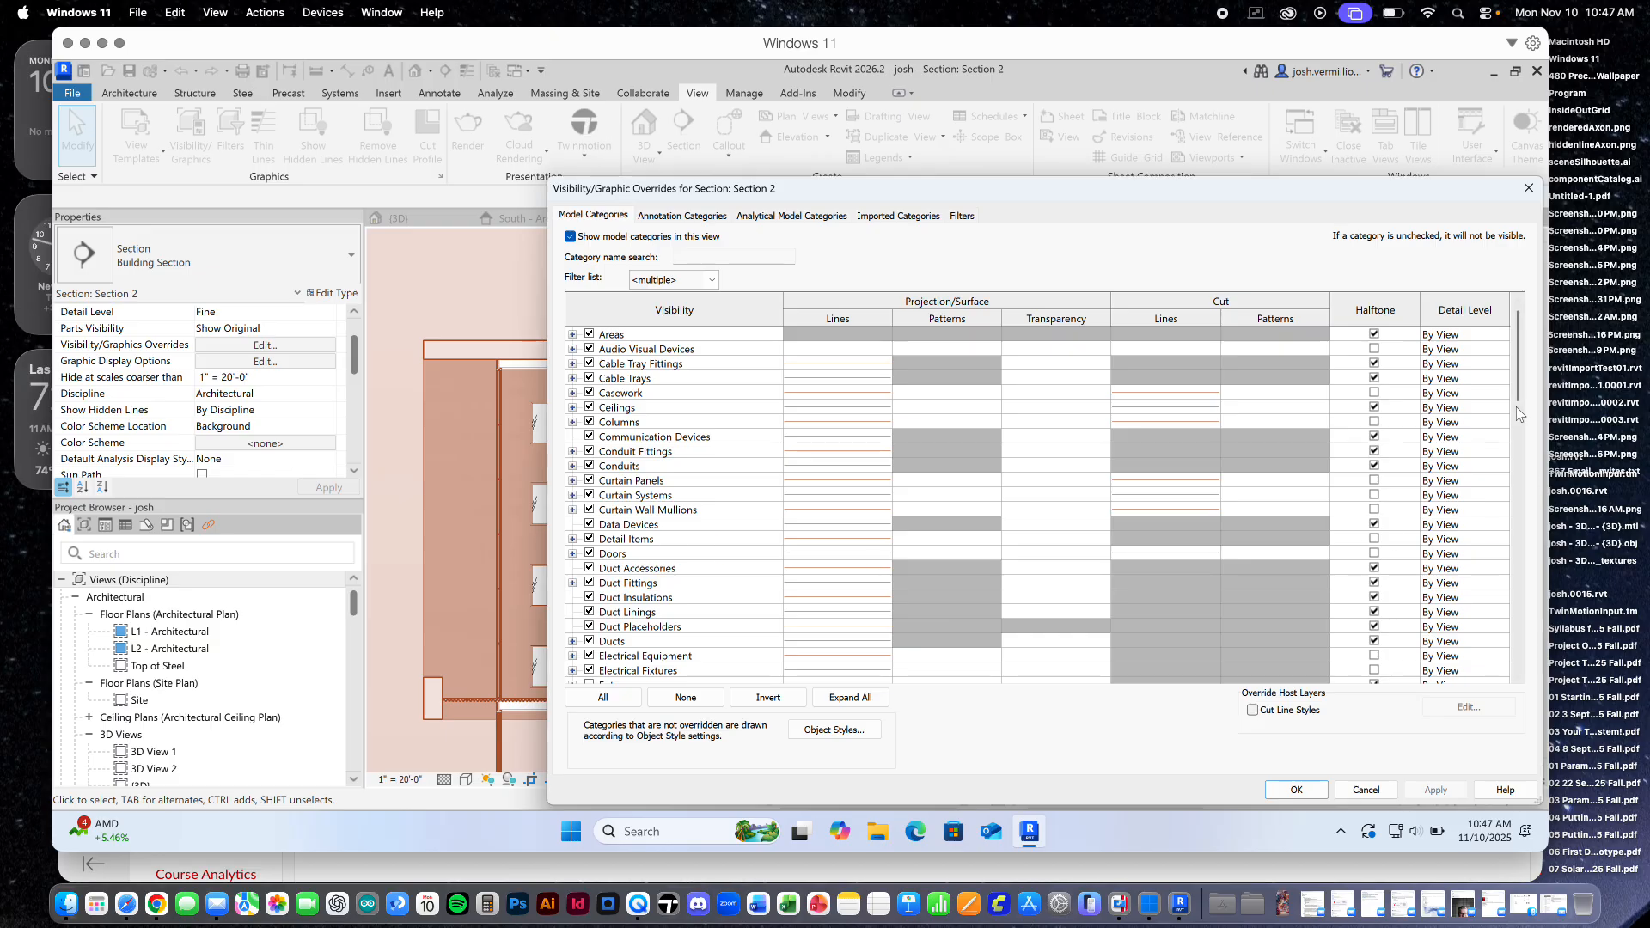
left_click(1517, 415)
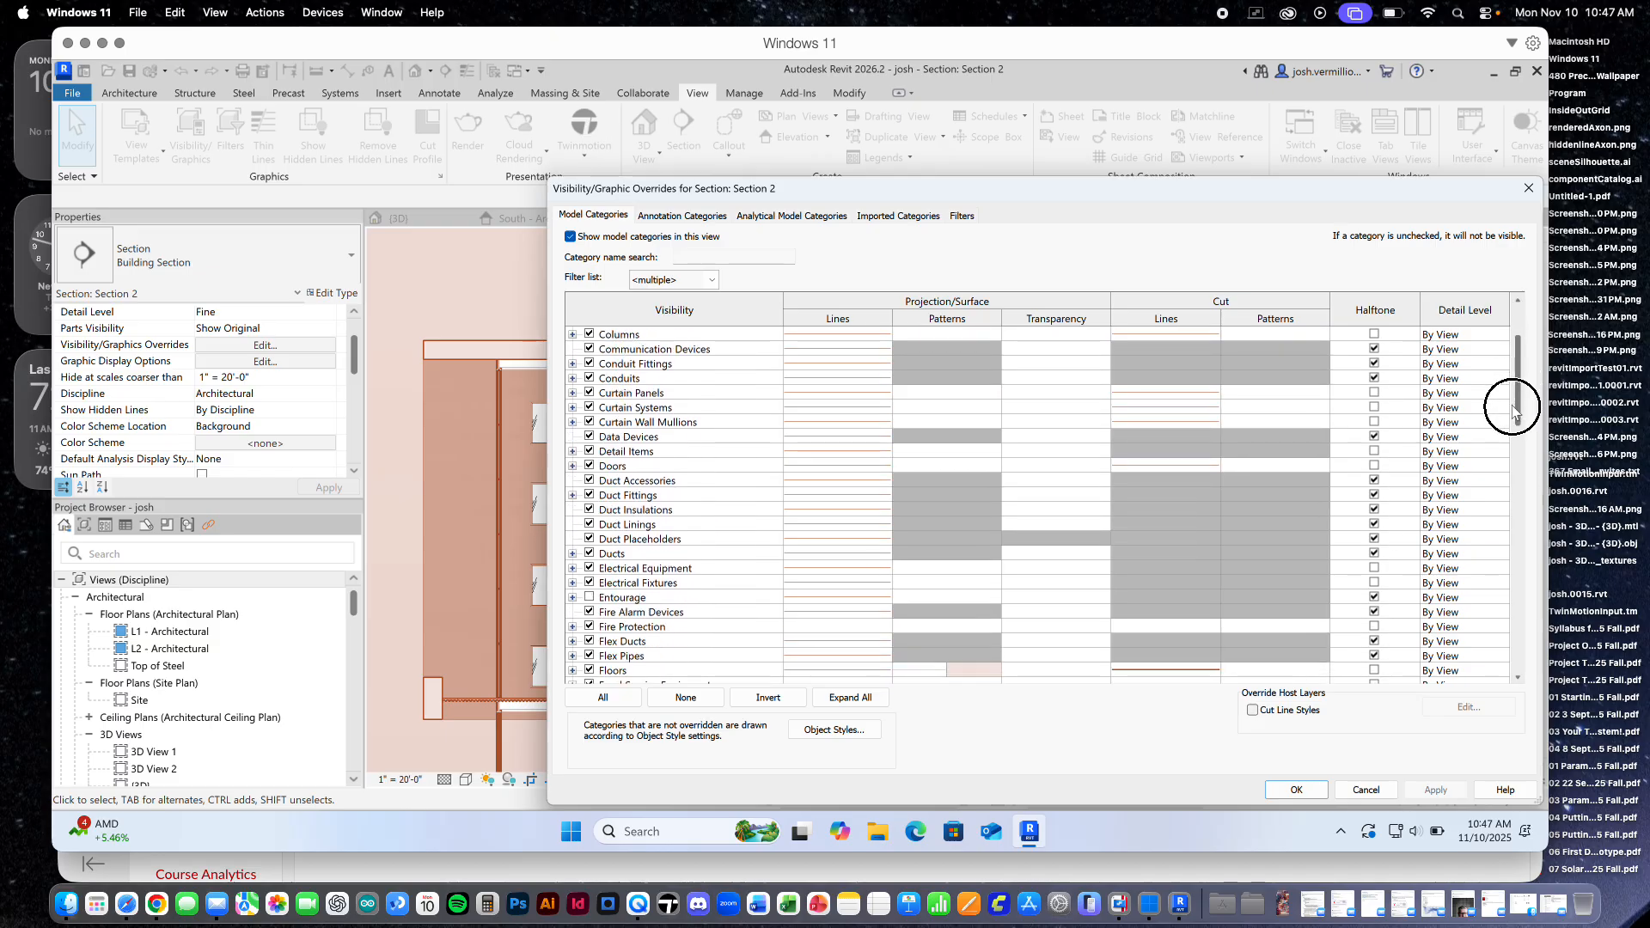
scroll(1514, 414, "down", 2)
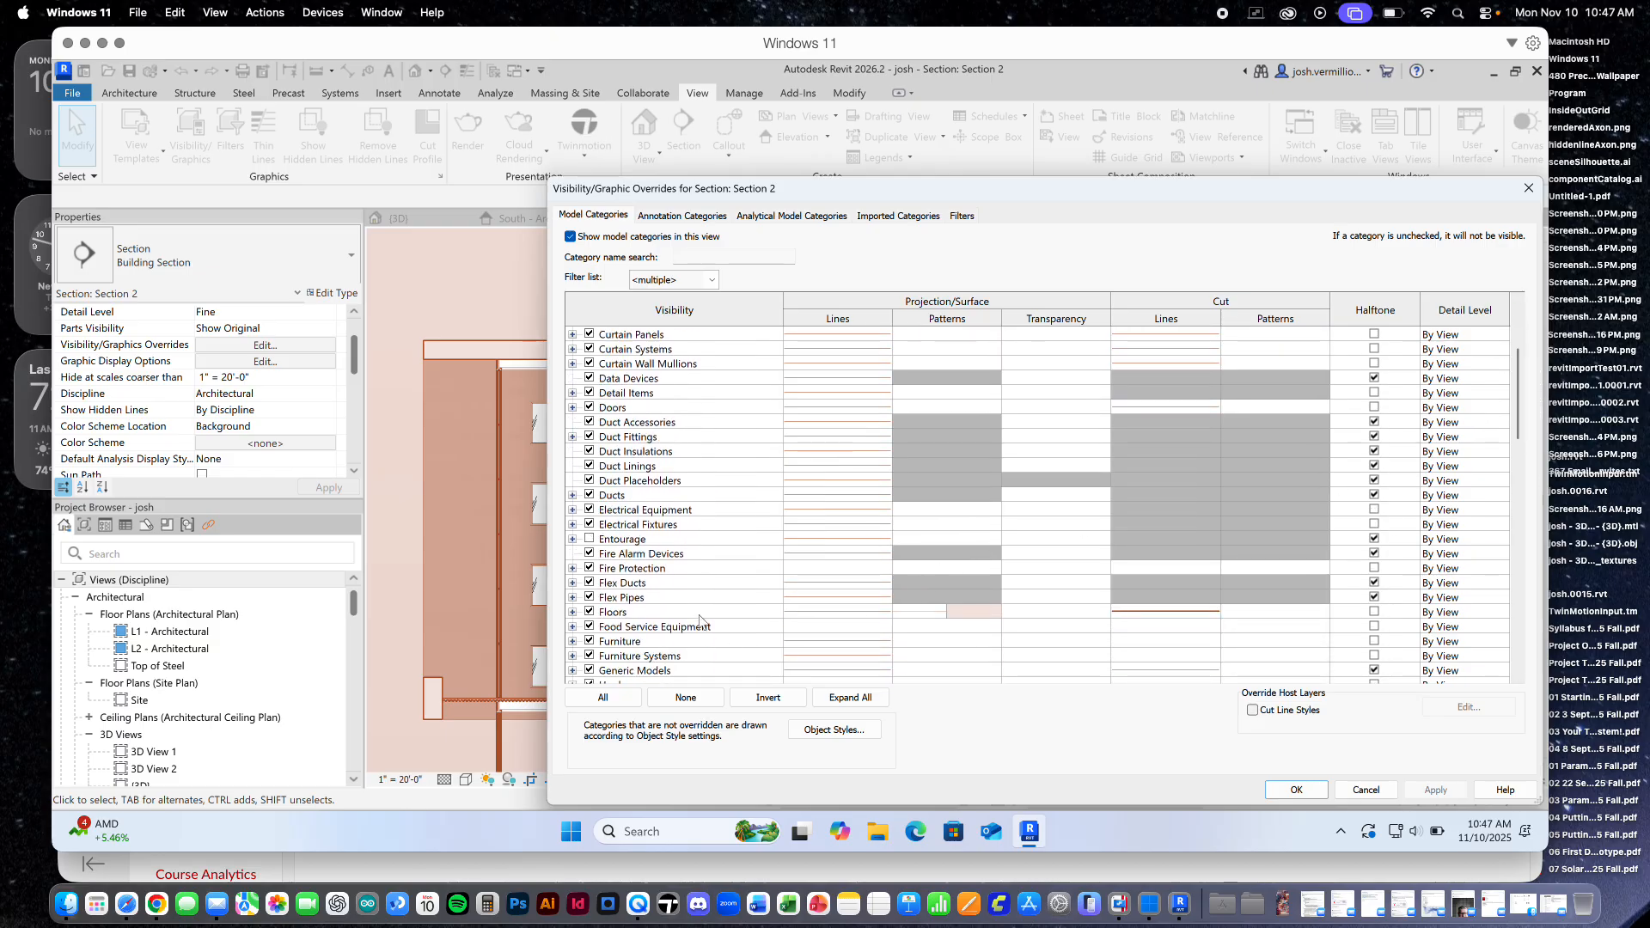
left_click(700, 615)
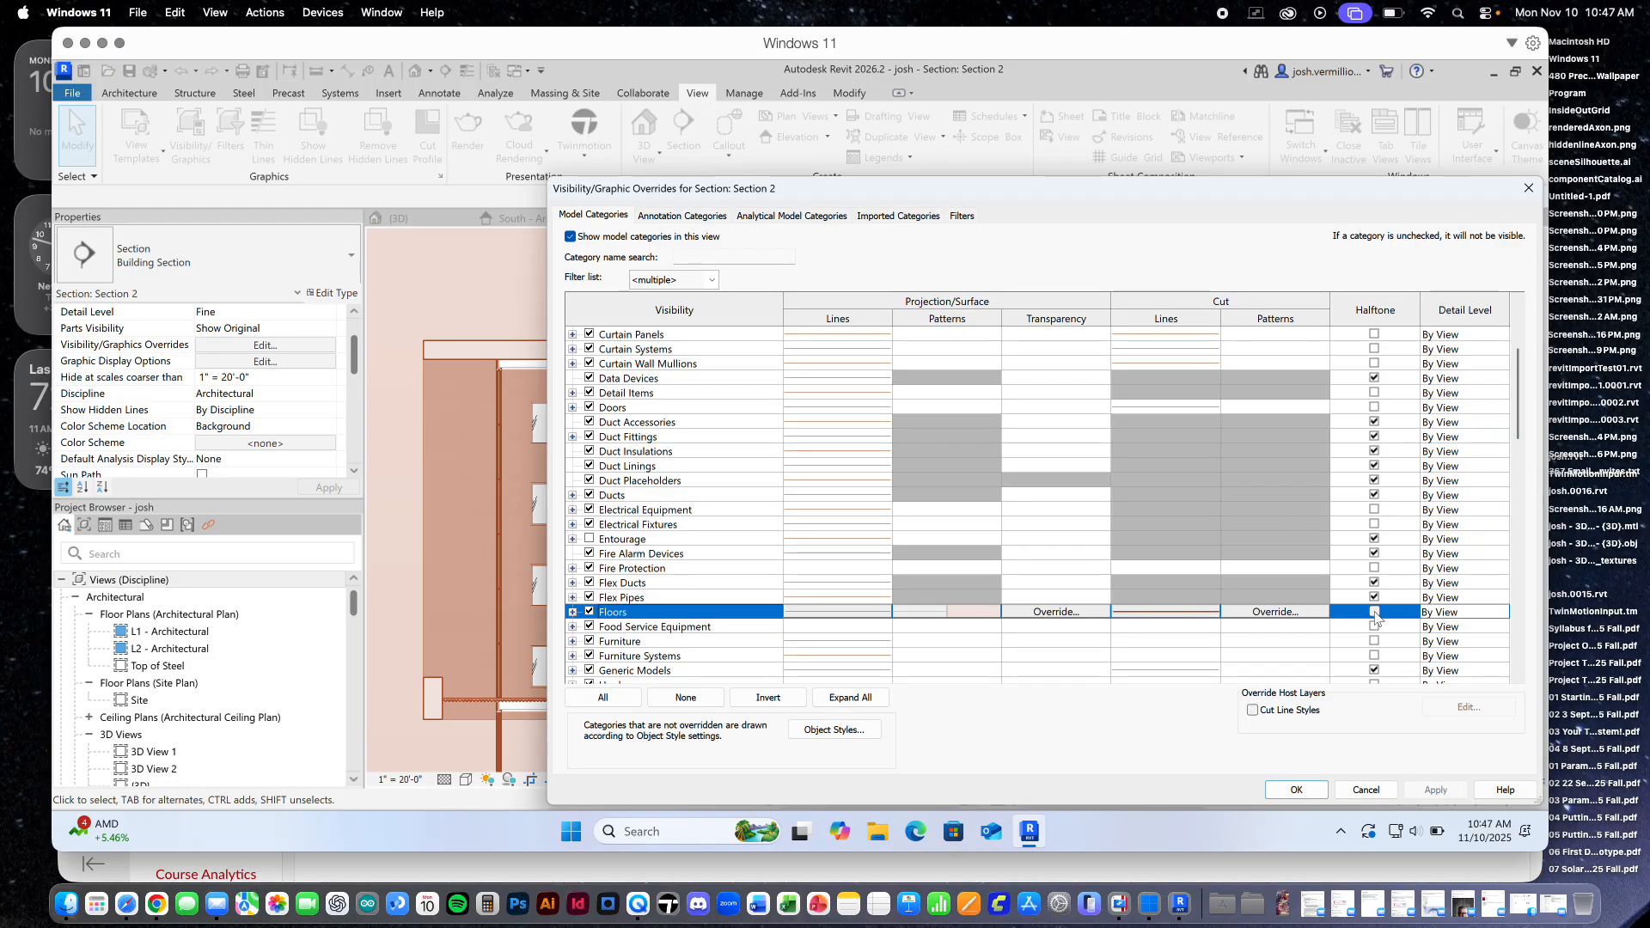
left_click(1285, 613)
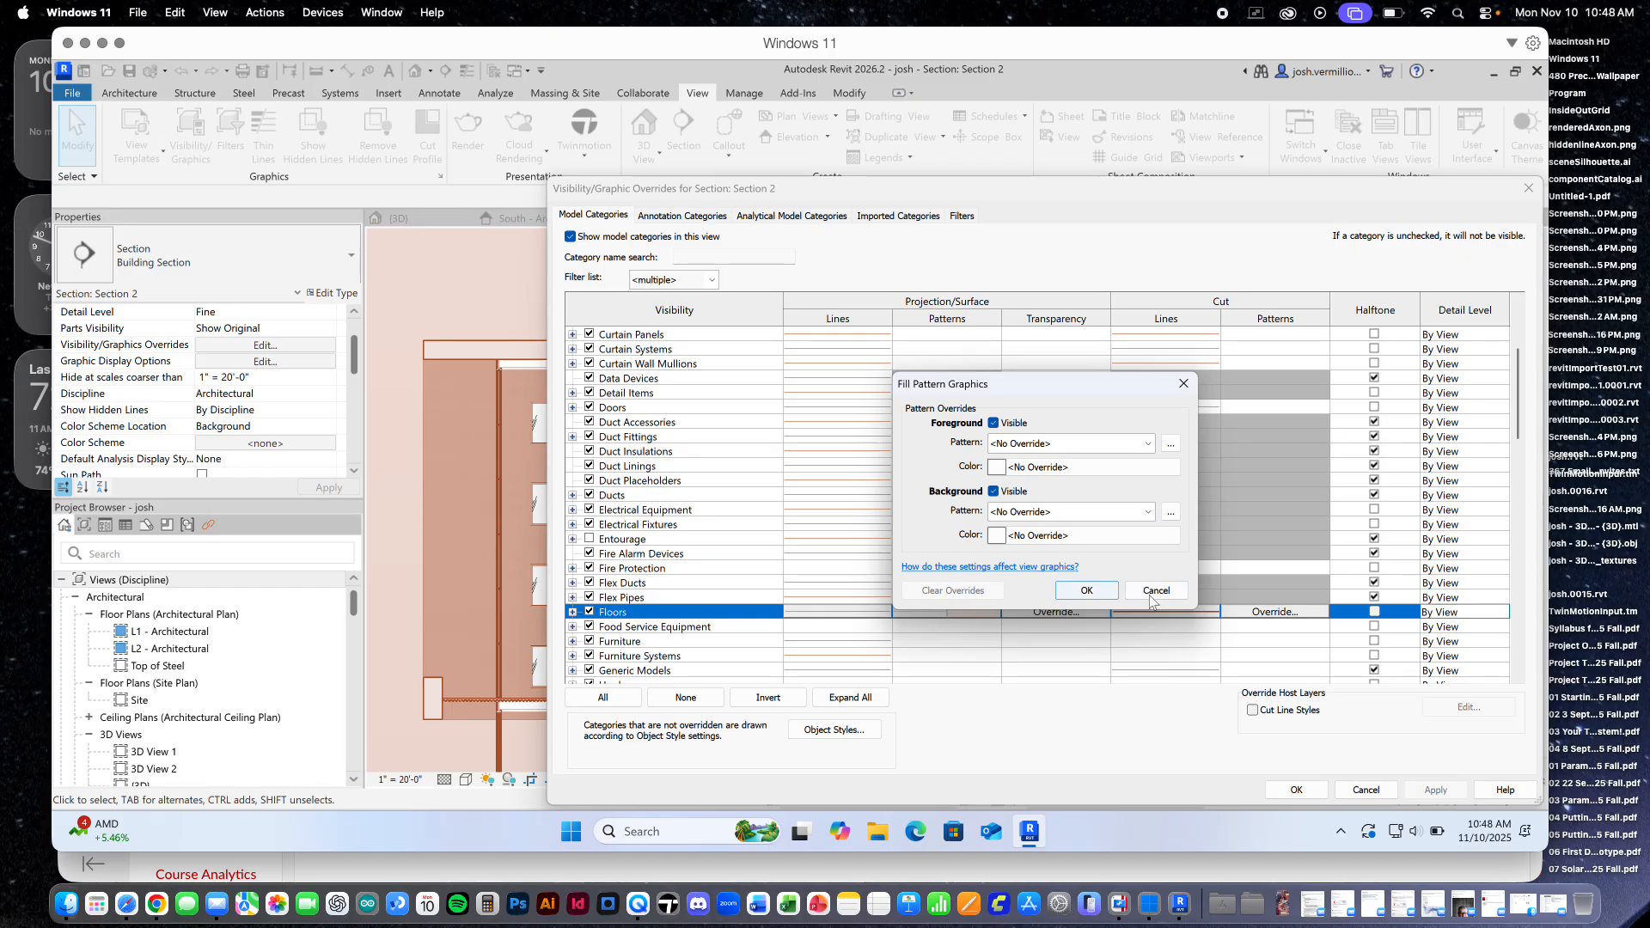
left_click(1086, 591)
left_click(1372, 792)
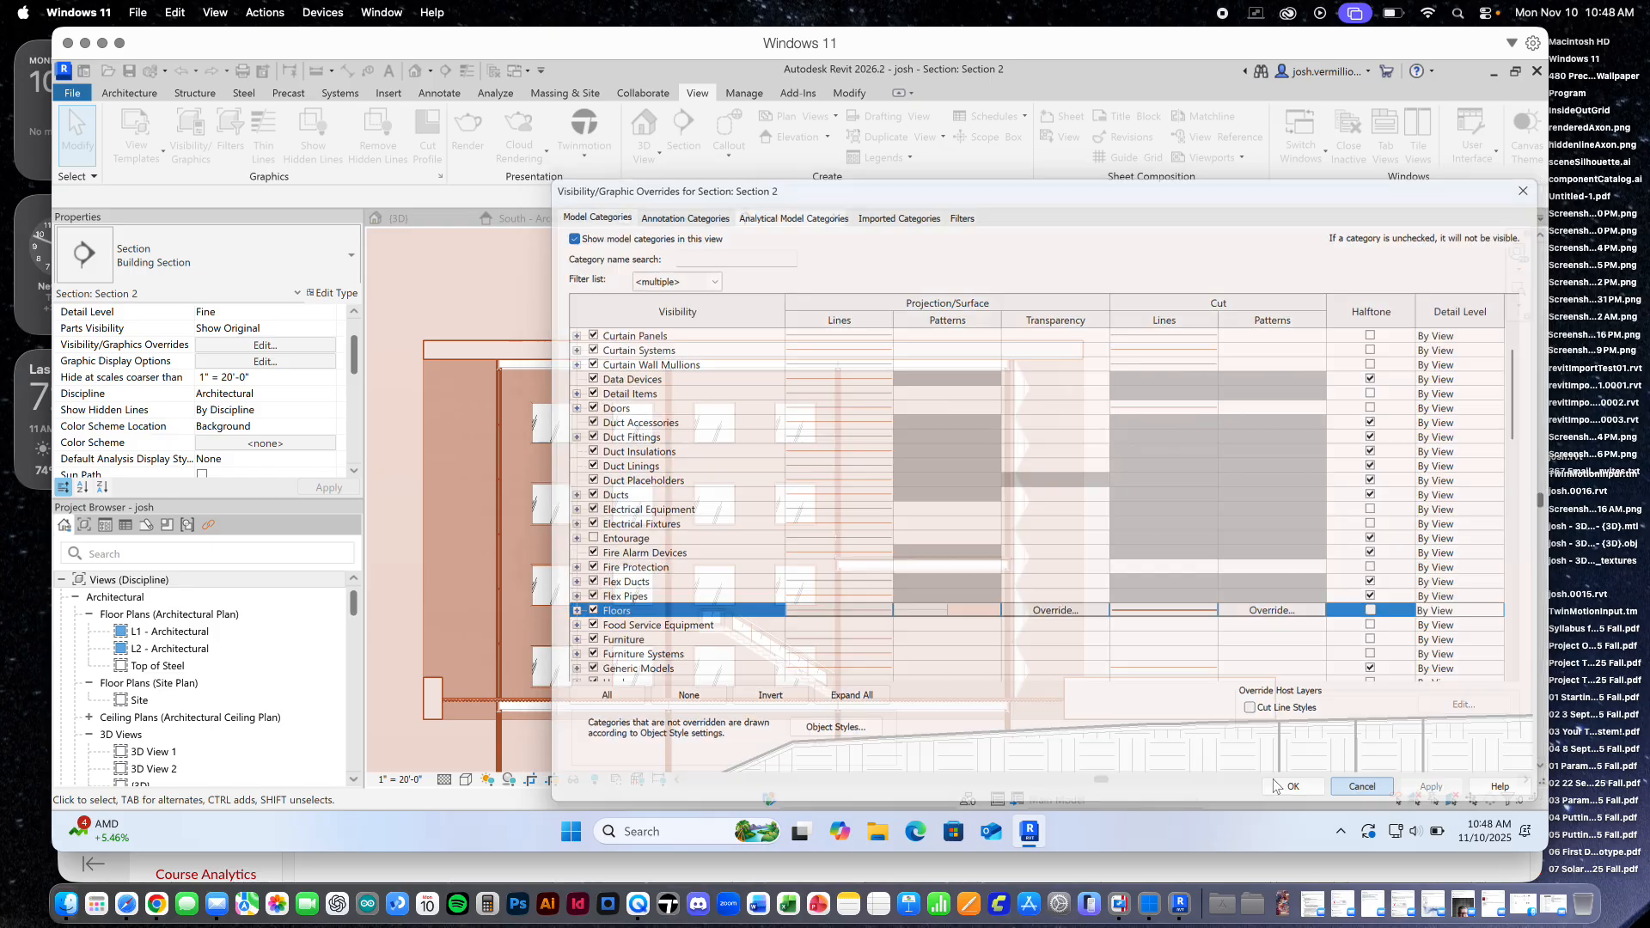
Examine the Section 2 graphics, including the roof, floor slabs, columns, windows and the terrain's cut pattern
scroll(693, 726, "up", 3)
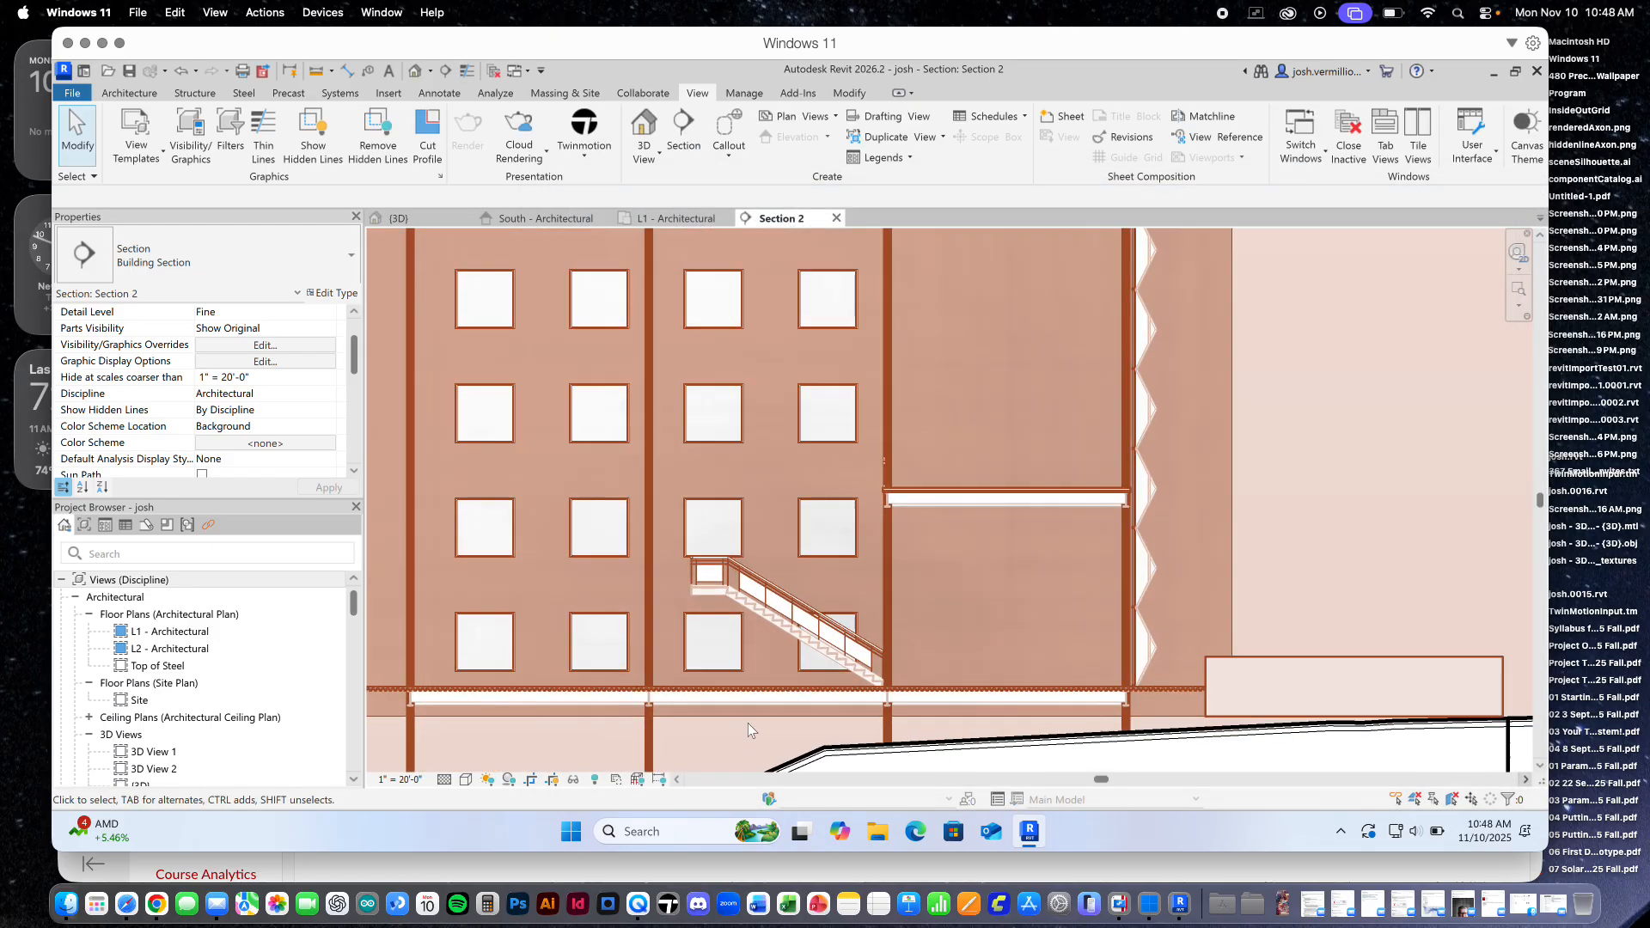
scroll(946, 720, "down", 3)
scroll(1084, 698, "down", 1)
scroll(767, 420, "up", 3)
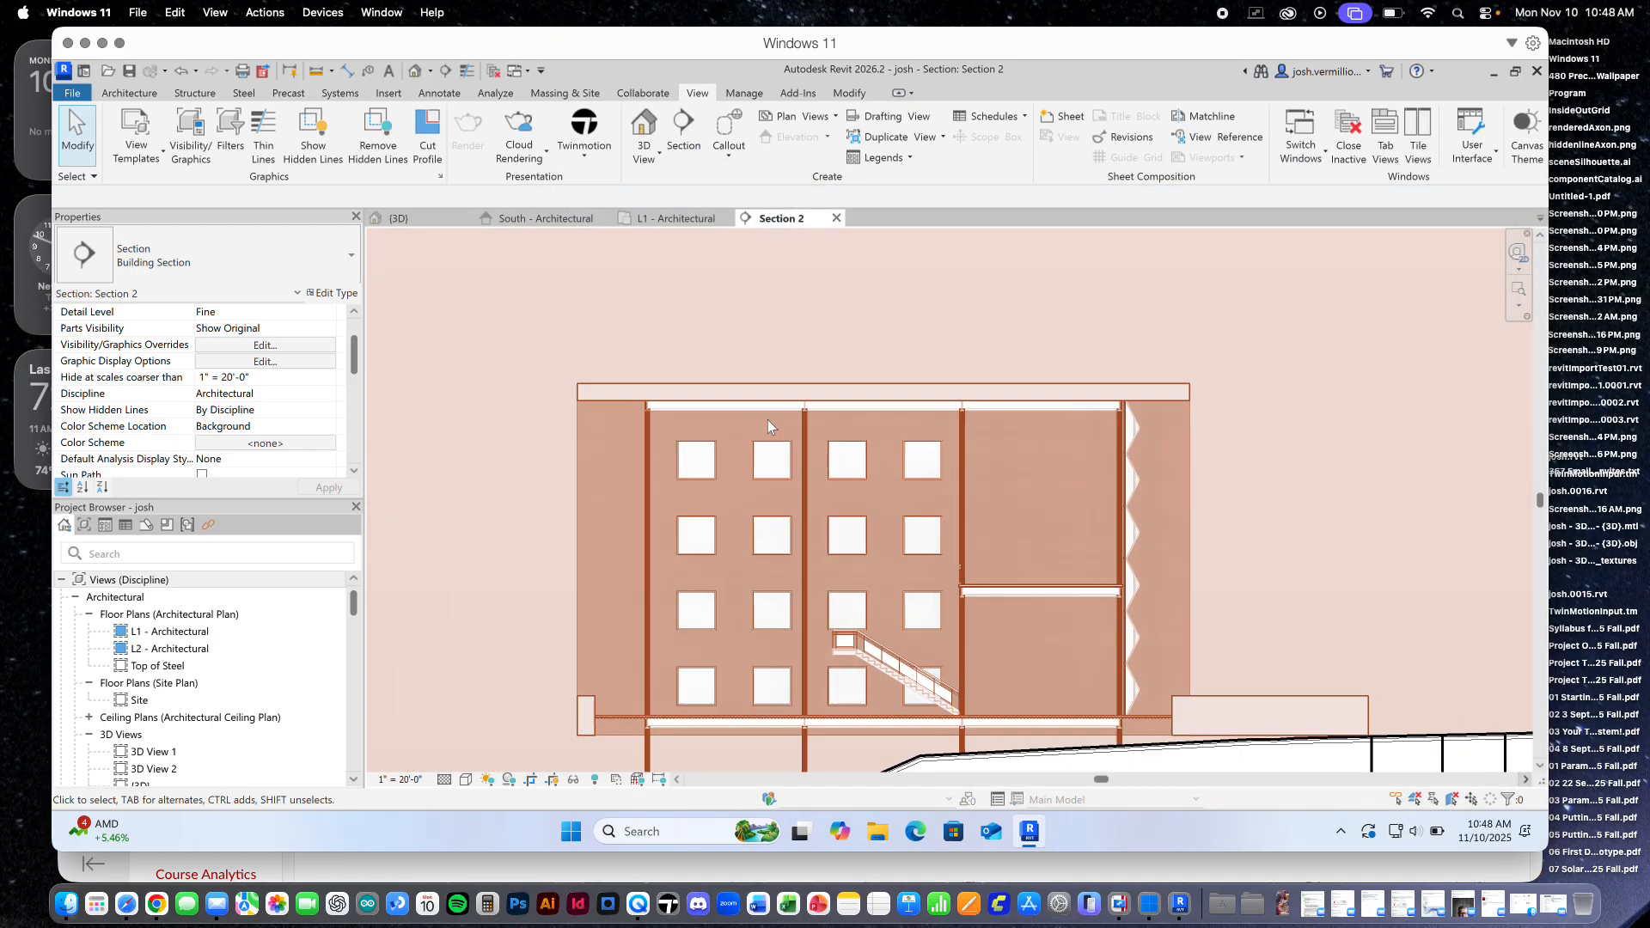
scroll(1153, 467, "up", 3)
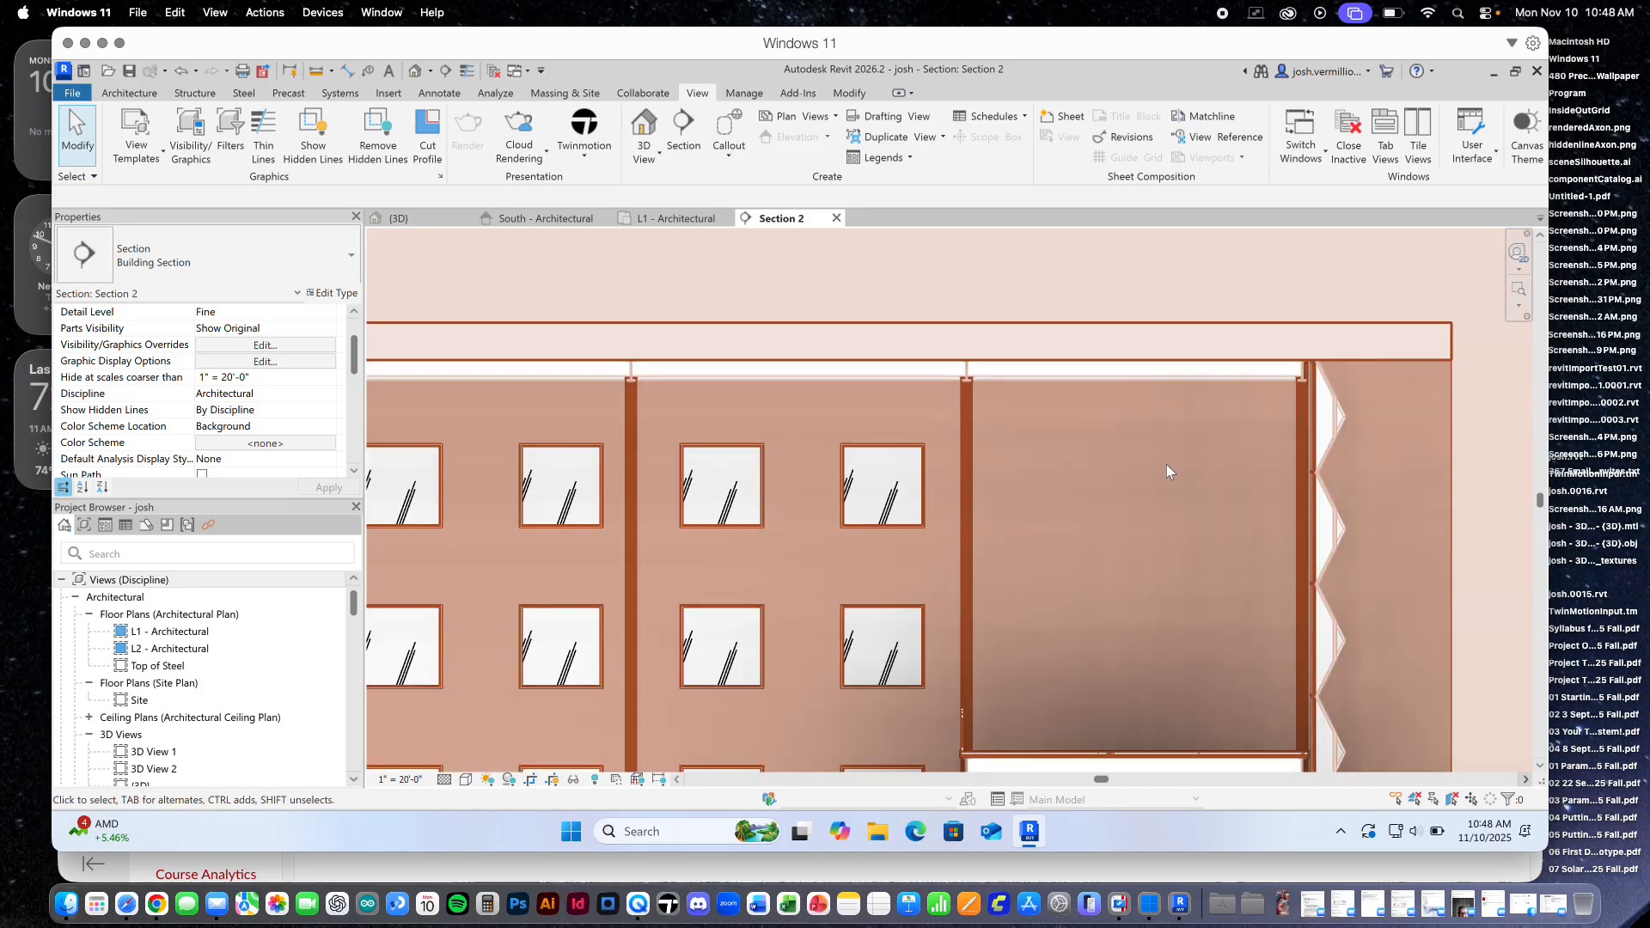
scroll(1167, 464, "down", 3)
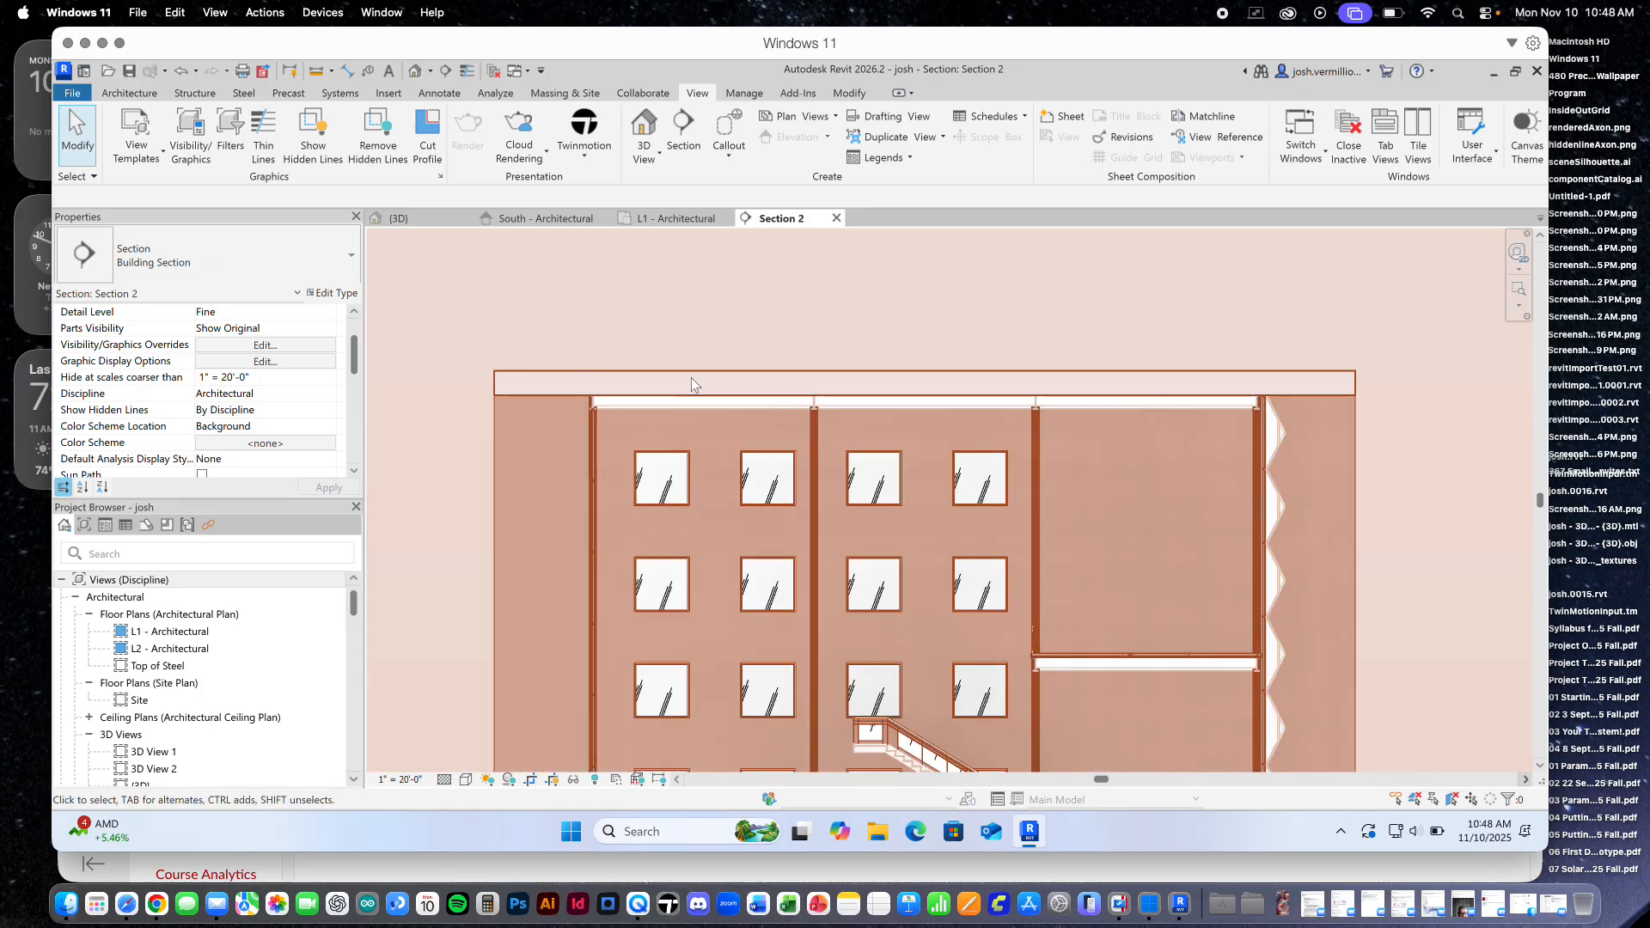
scroll(1138, 436, "down", 3)
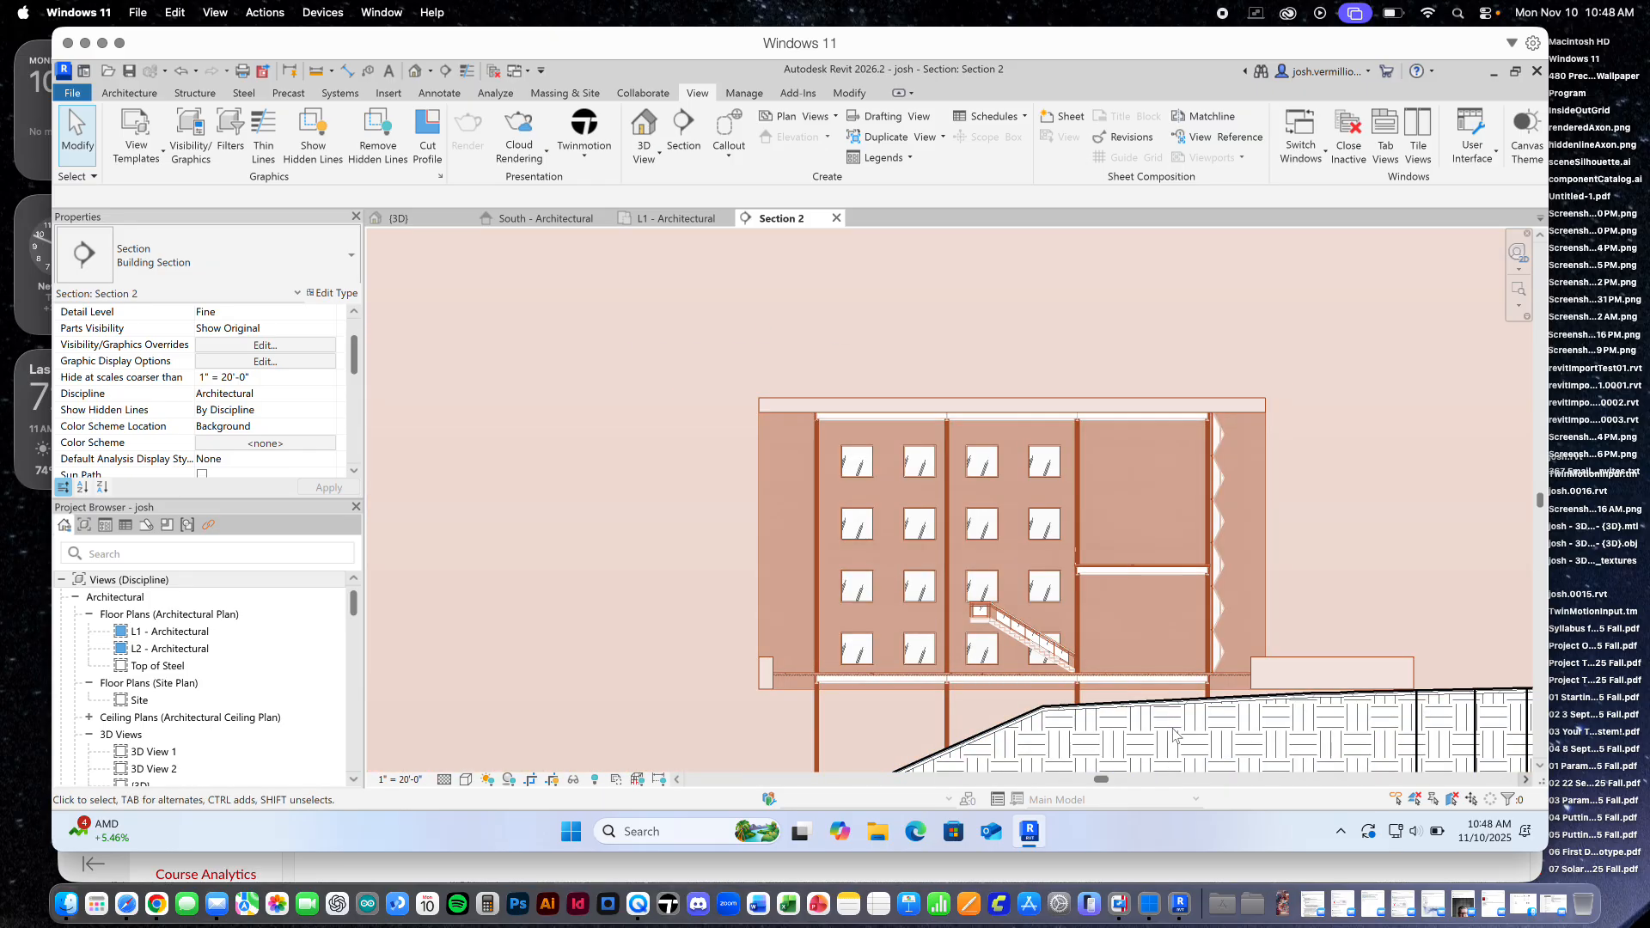
scroll(1171, 726, "up", 3)
scroll(1166, 727, "down", 2)
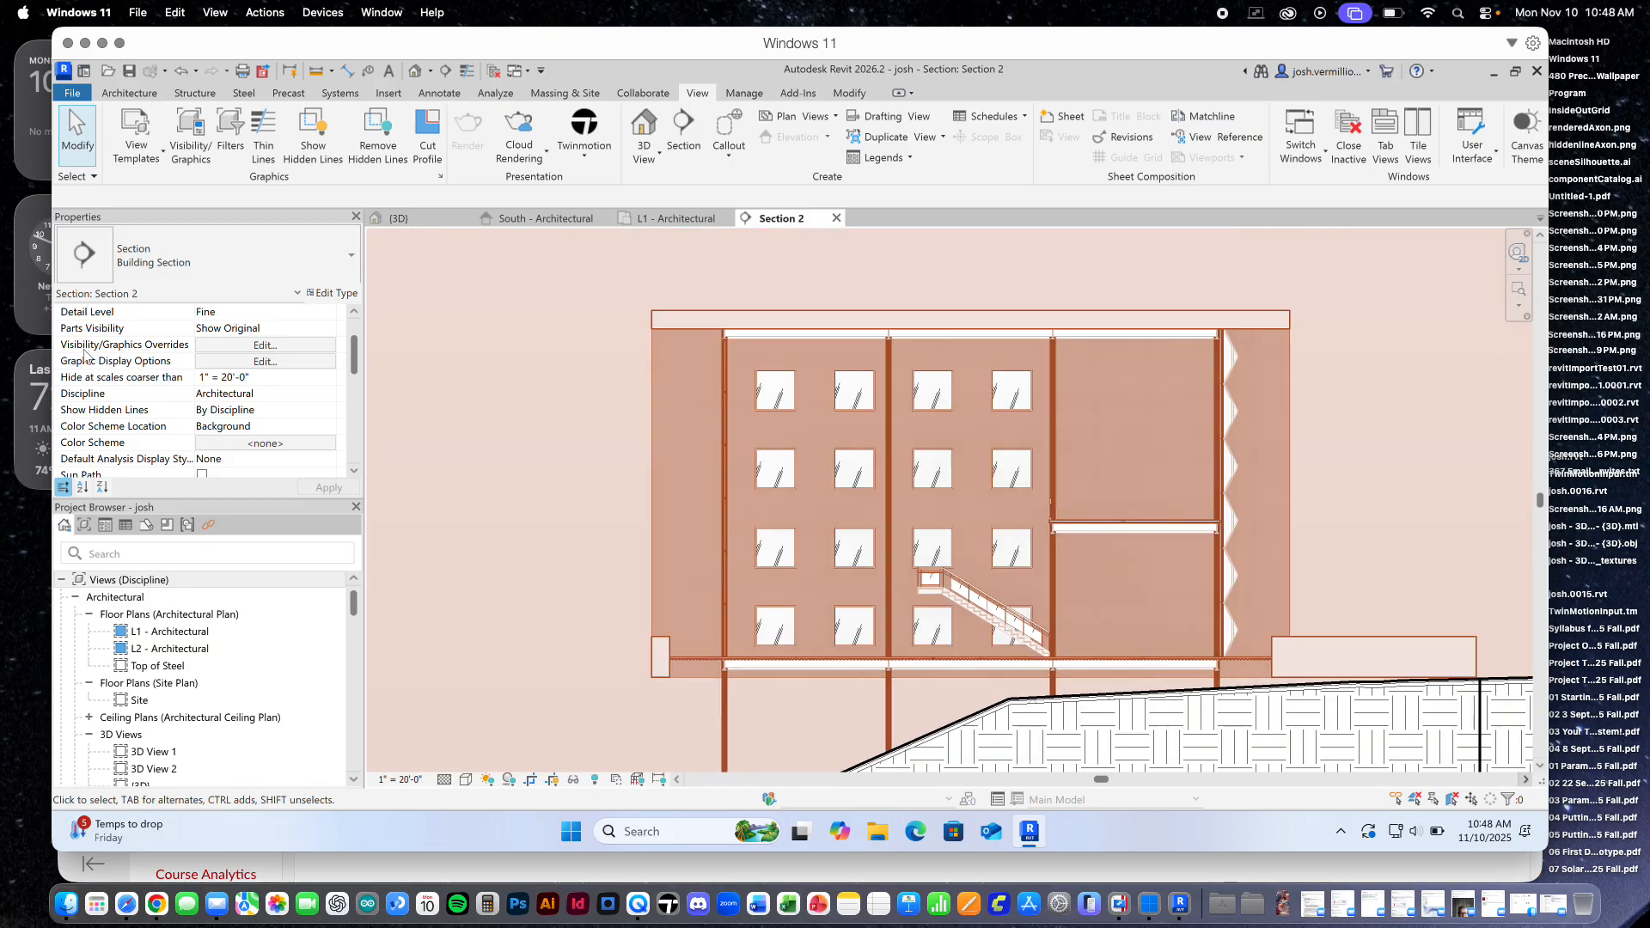
Override the Toposolid category's cut line color with RGB 173-085-043 in the Section 2 visibility/graphics settings
left_click(243, 346)
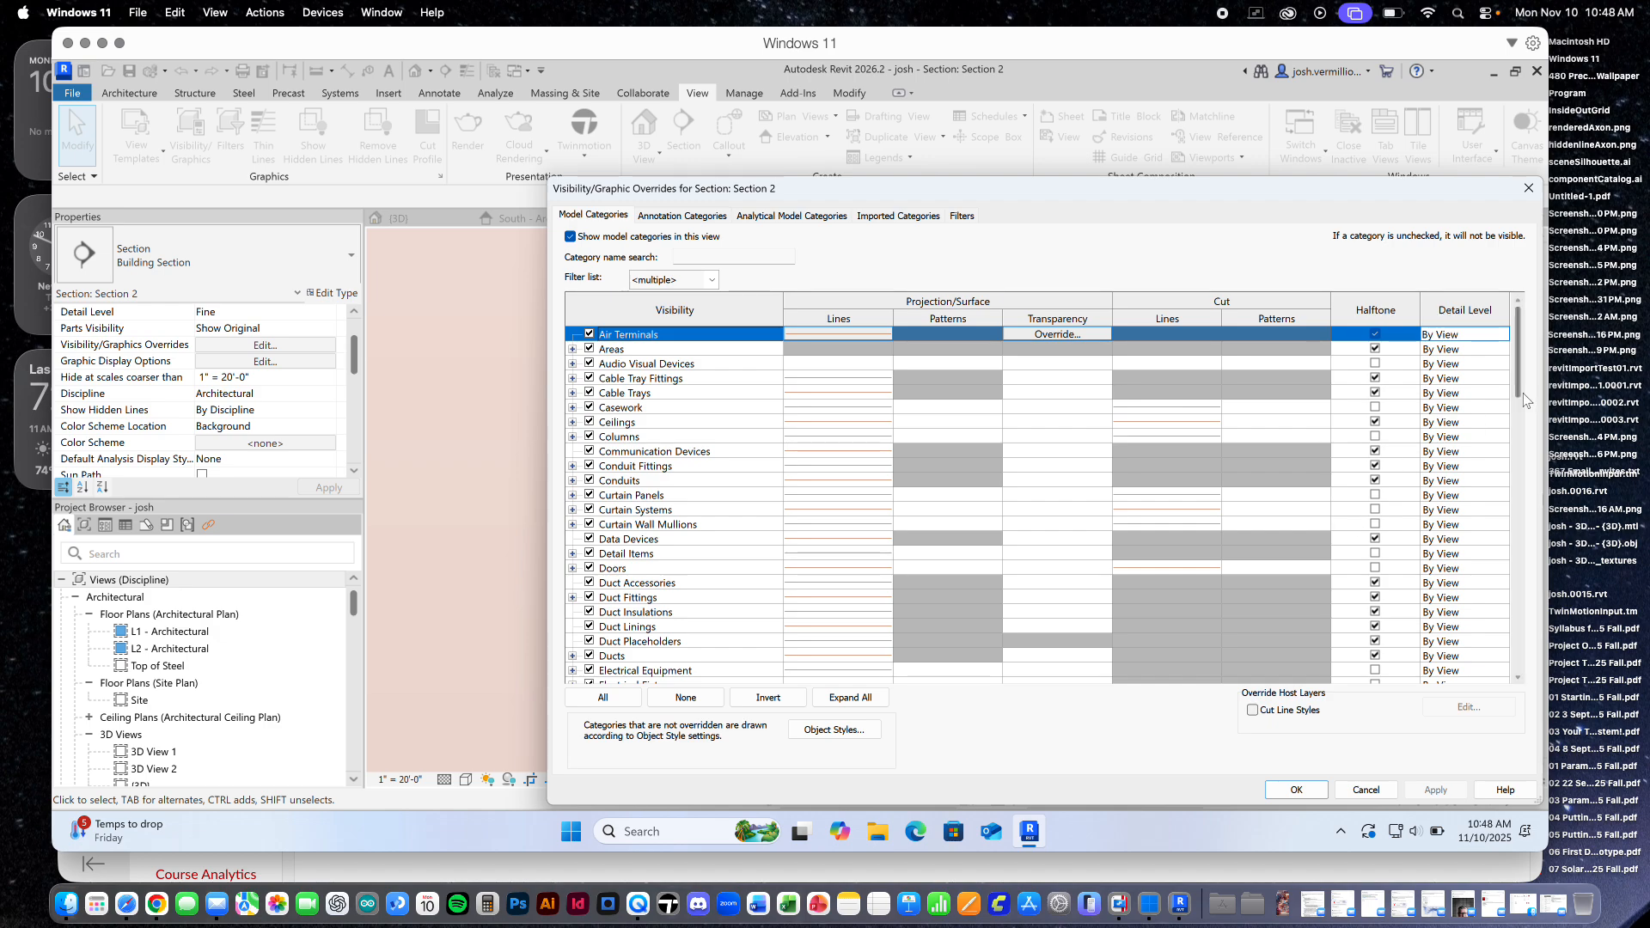
left_click_drag(1517, 390, 1515, 664)
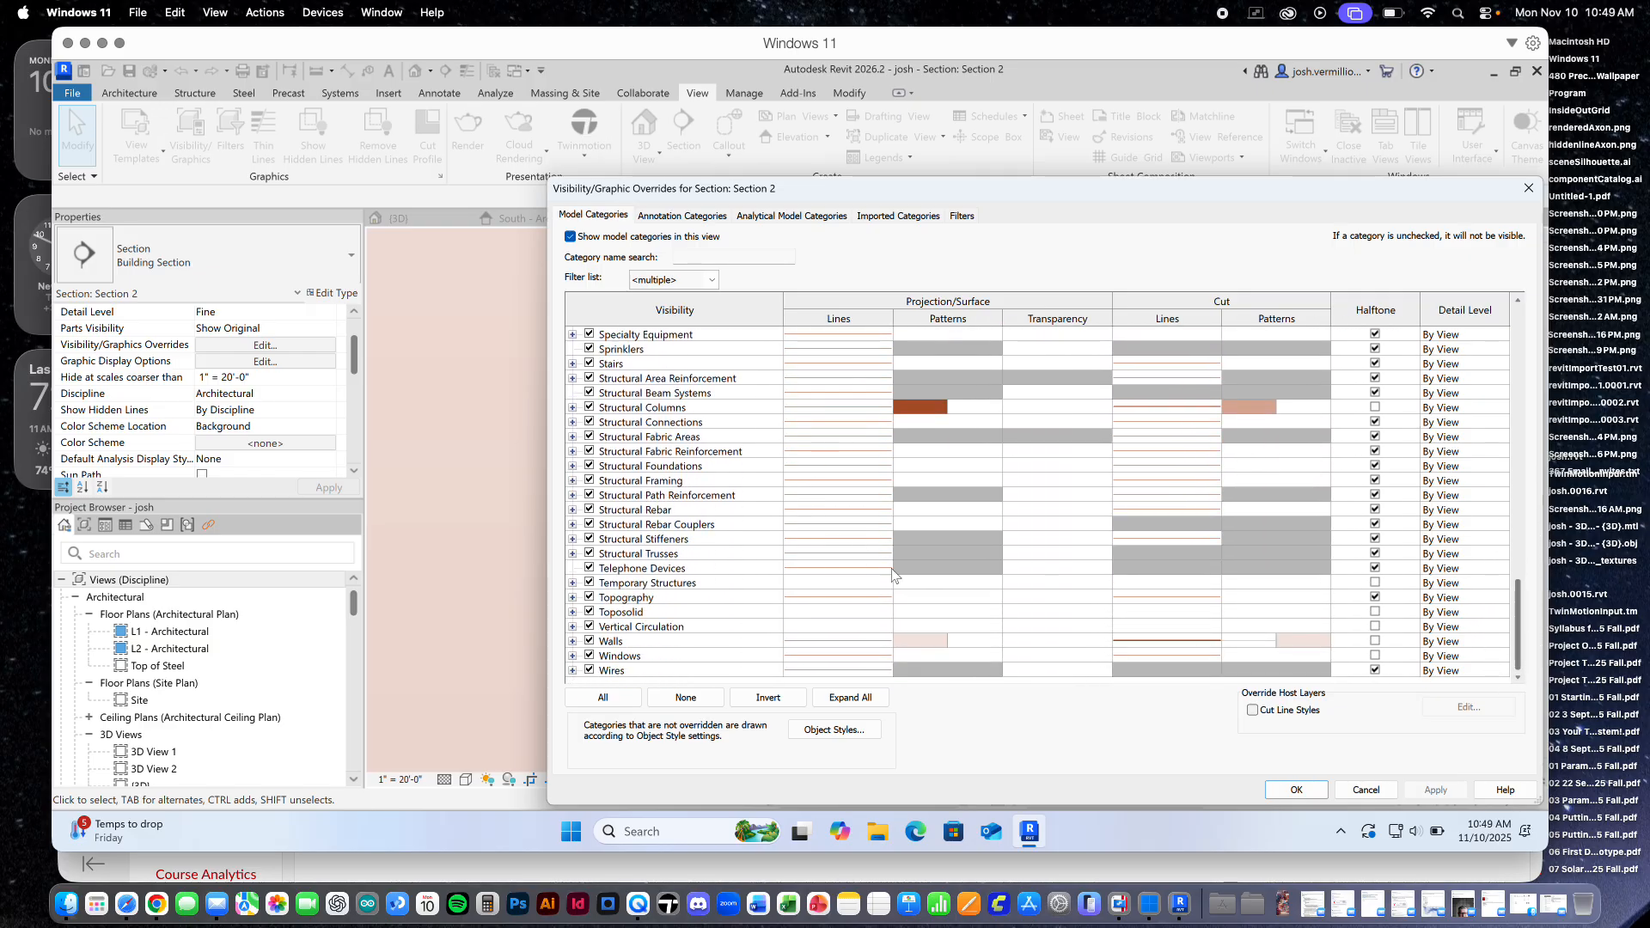
left_click(645, 613)
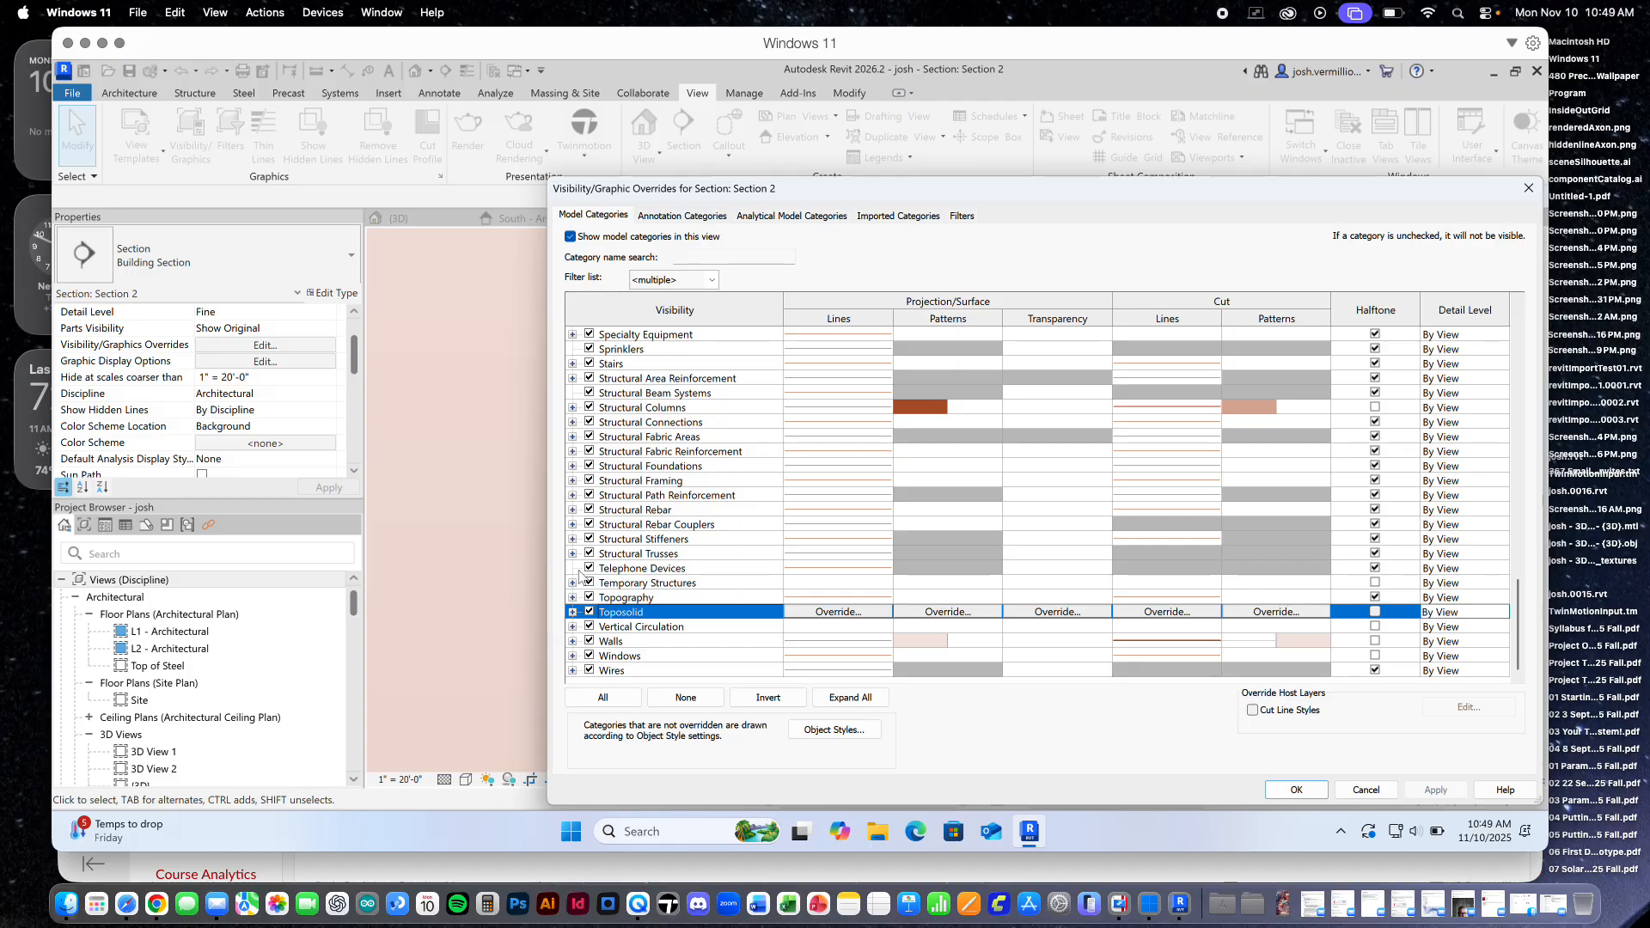
left_click(686, 600)
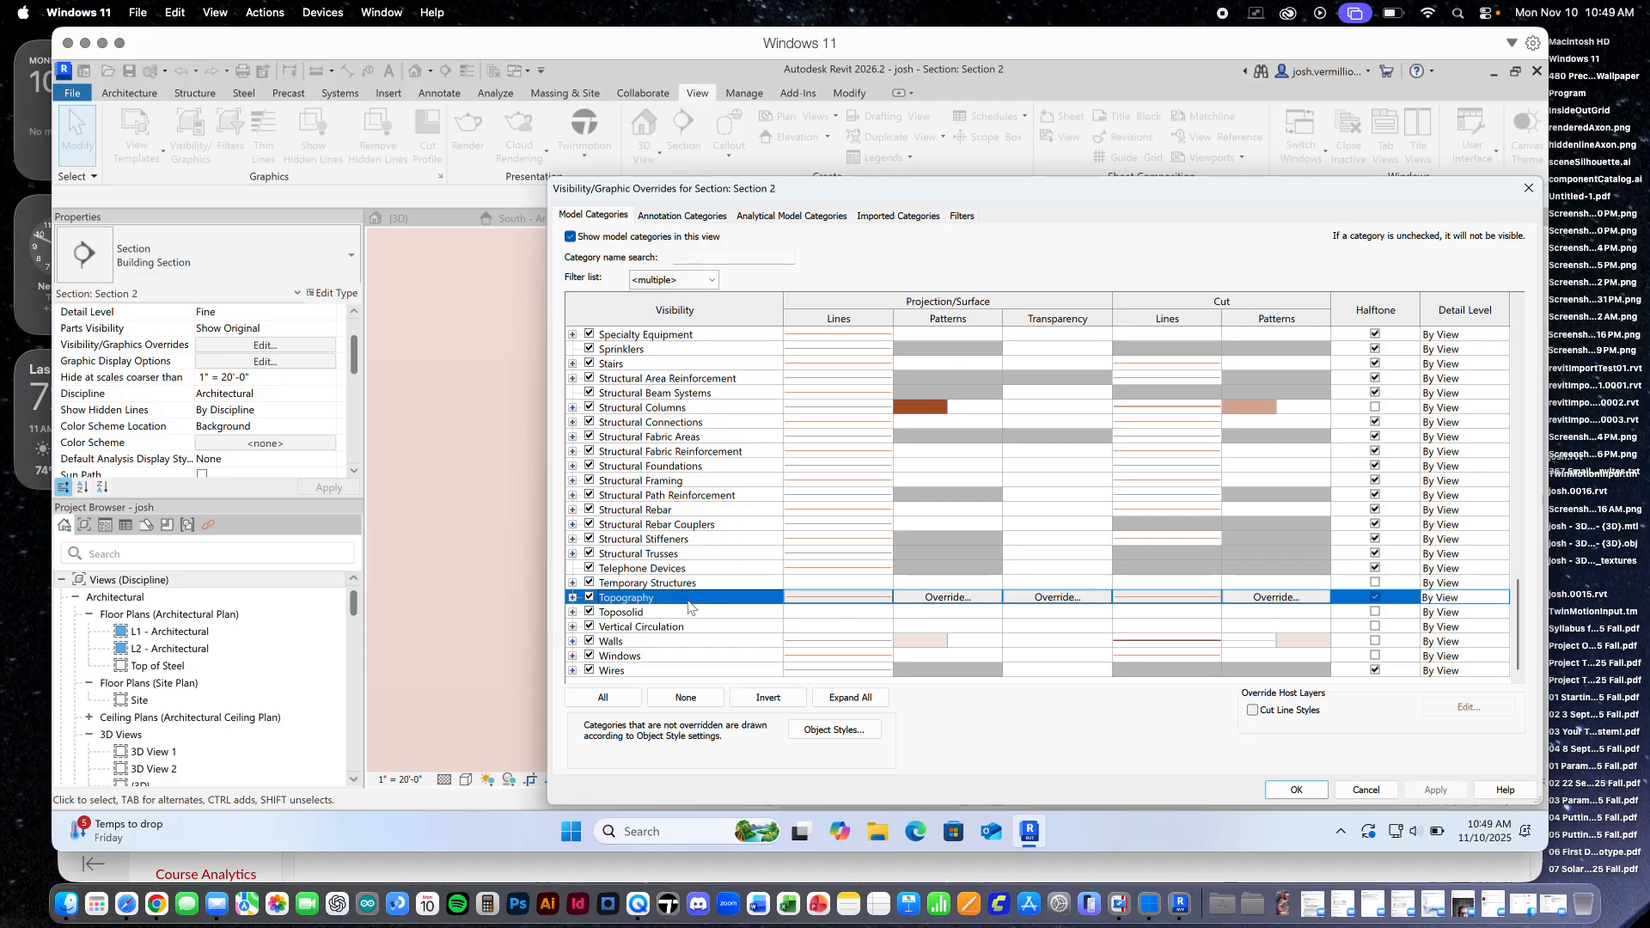
left_click(728, 612)
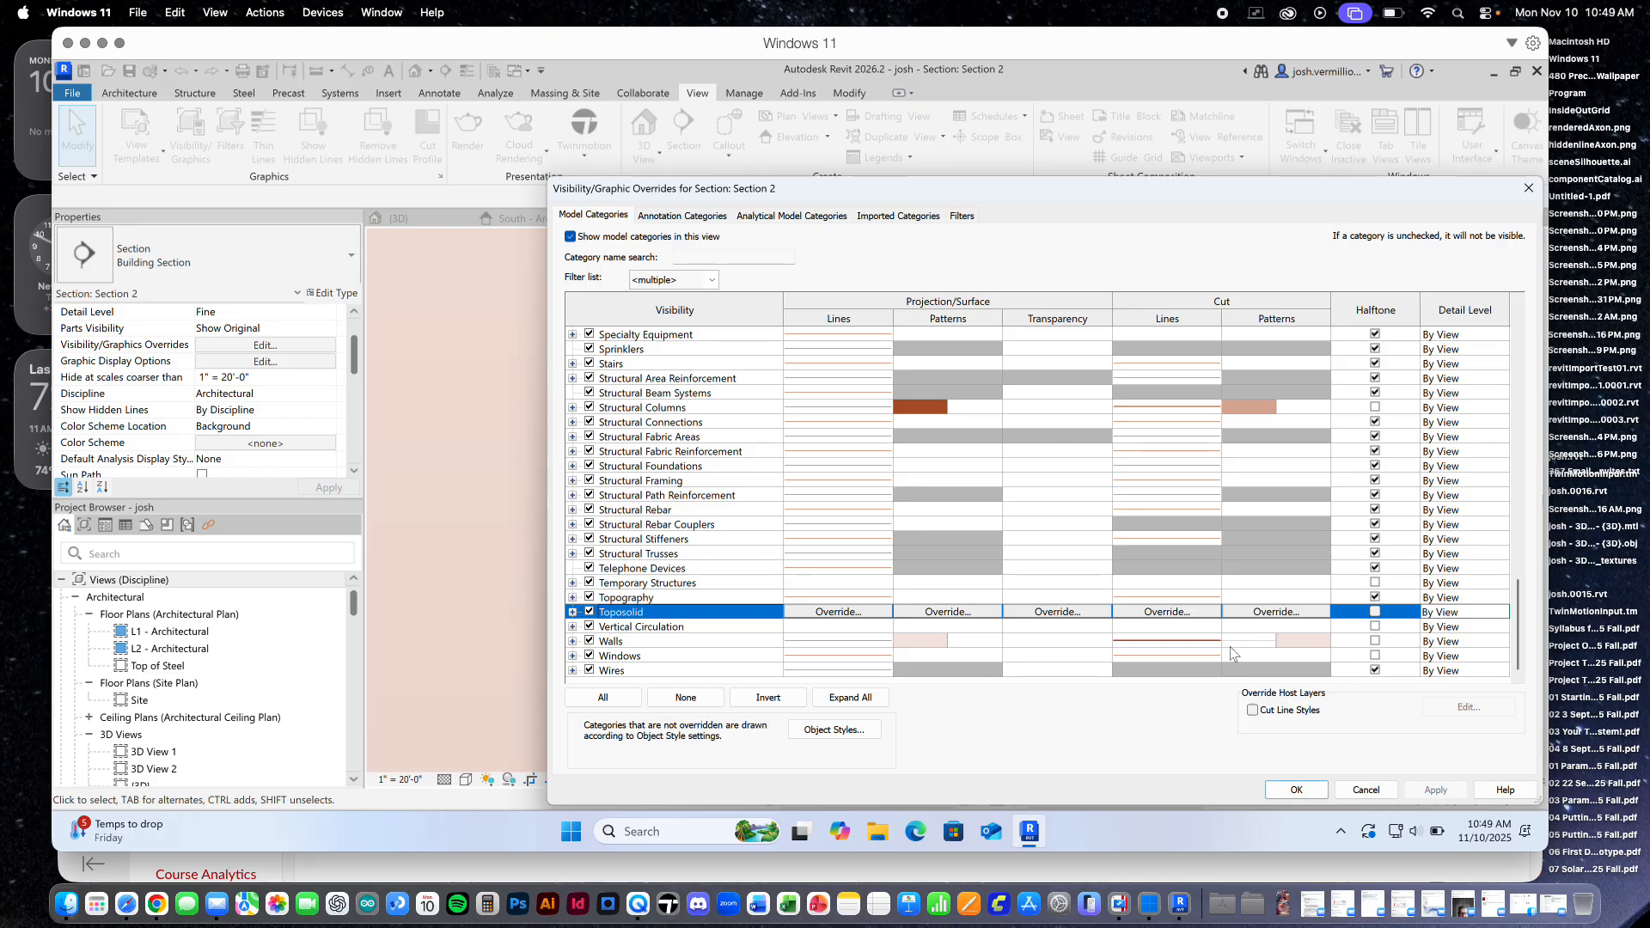
left_click(1167, 611)
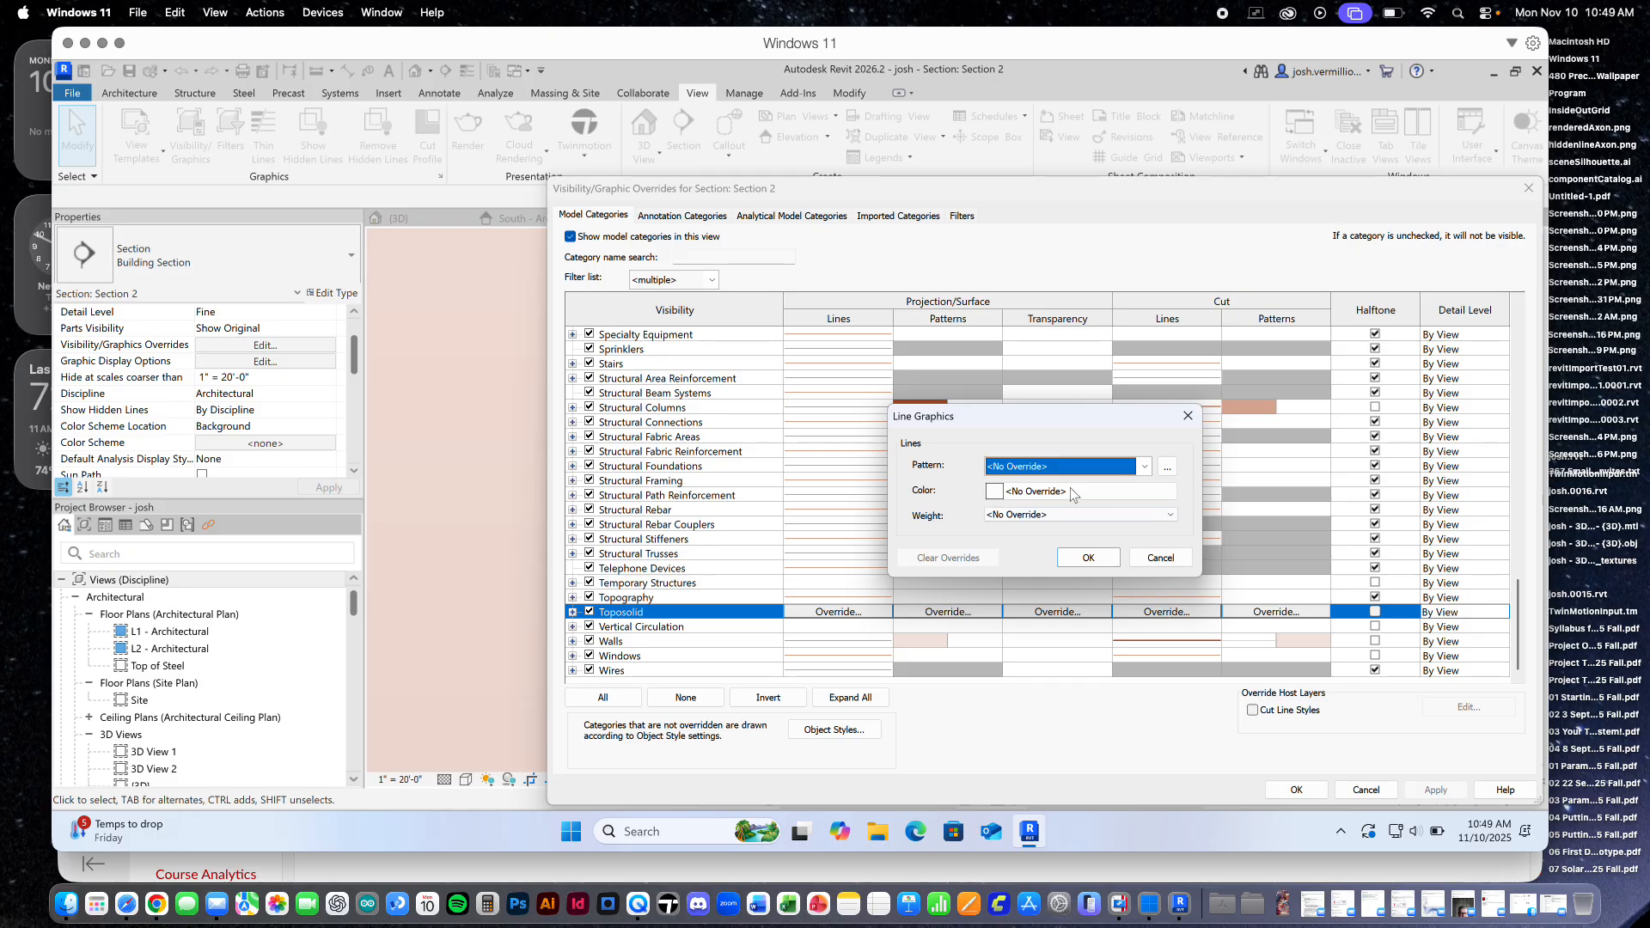
left_click(1095, 492)
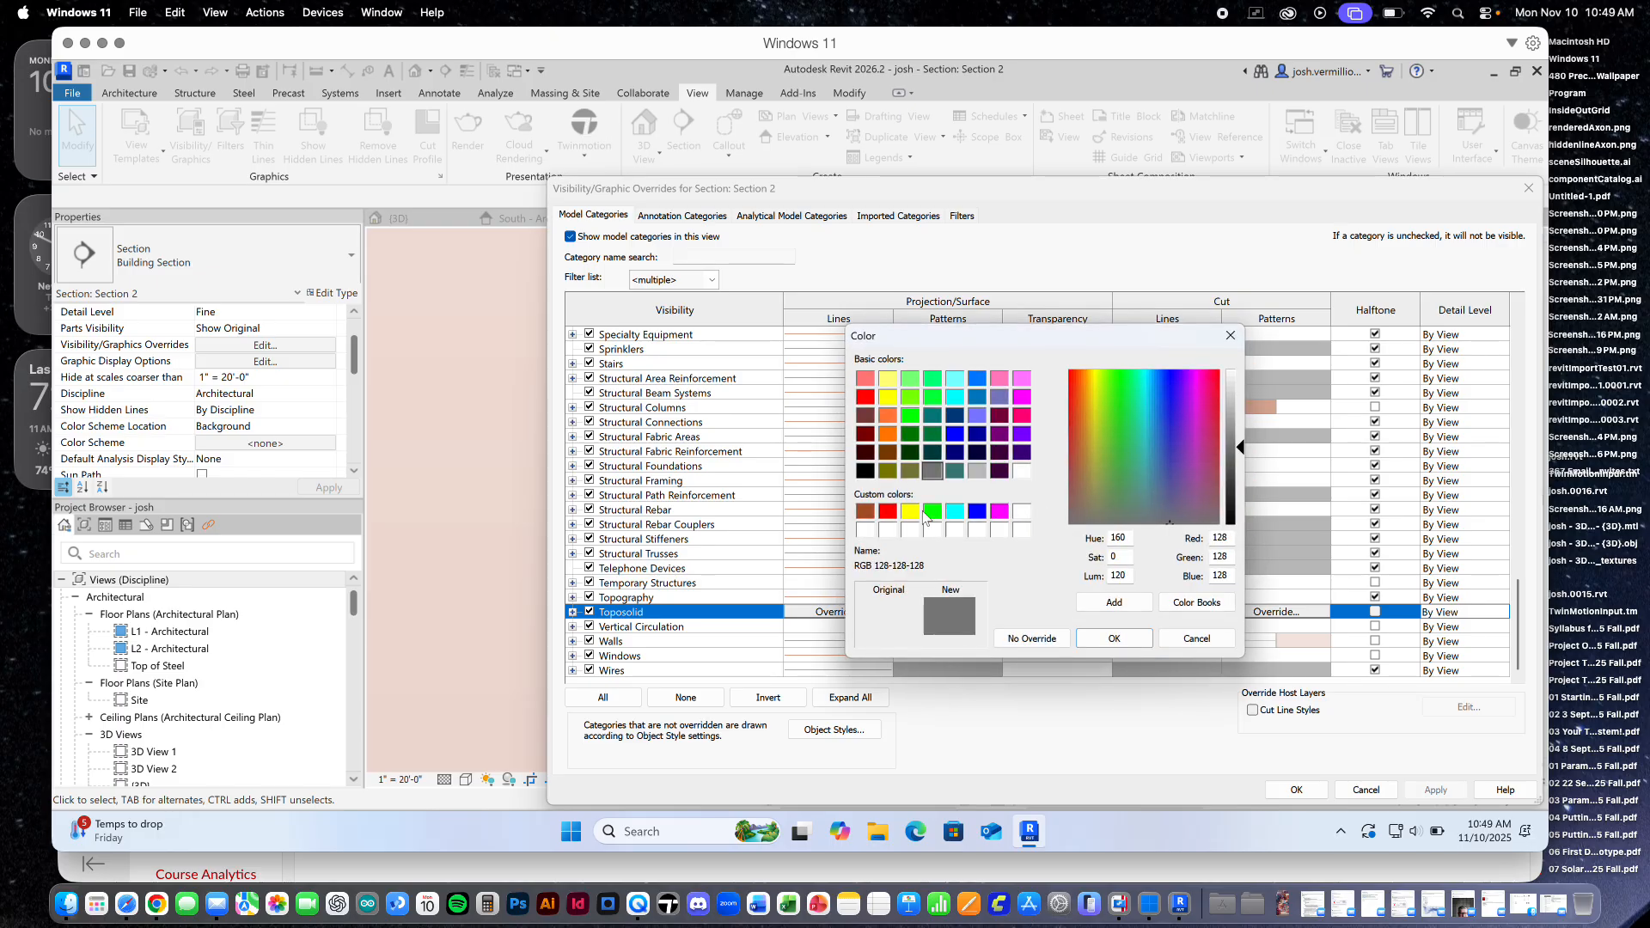
left_click(866, 512)
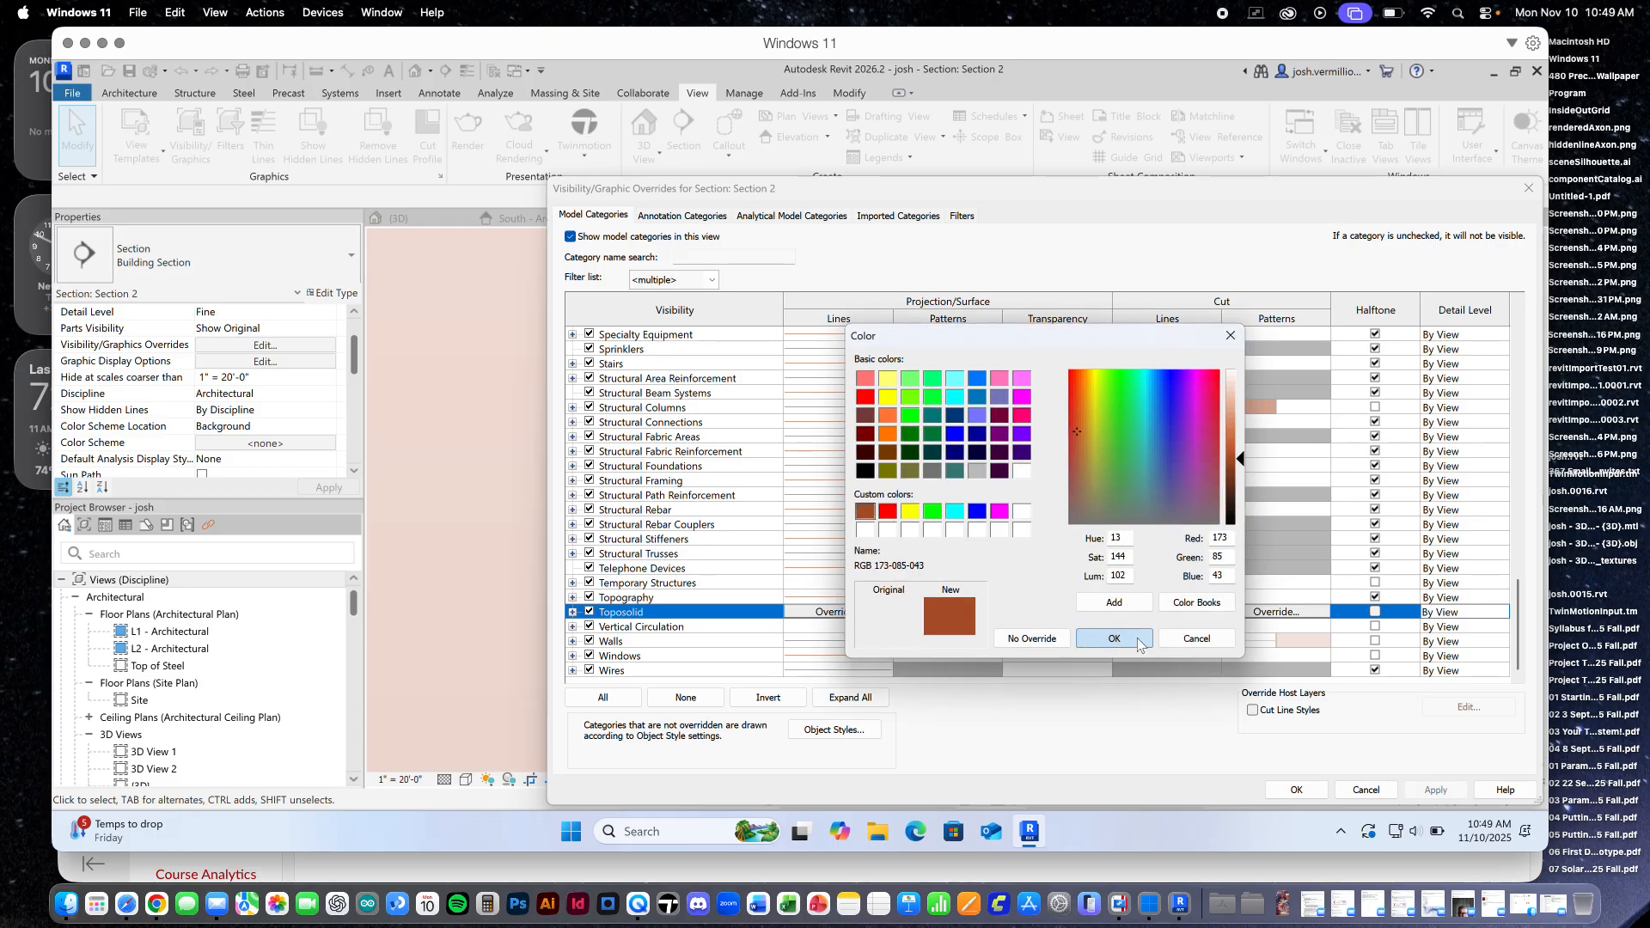
left_click(1109, 638)
Set the Toposolid cut line weight to 6 and accept the line graphics override
left_click(1063, 515)
scroll(1063, 524, "up", 3)
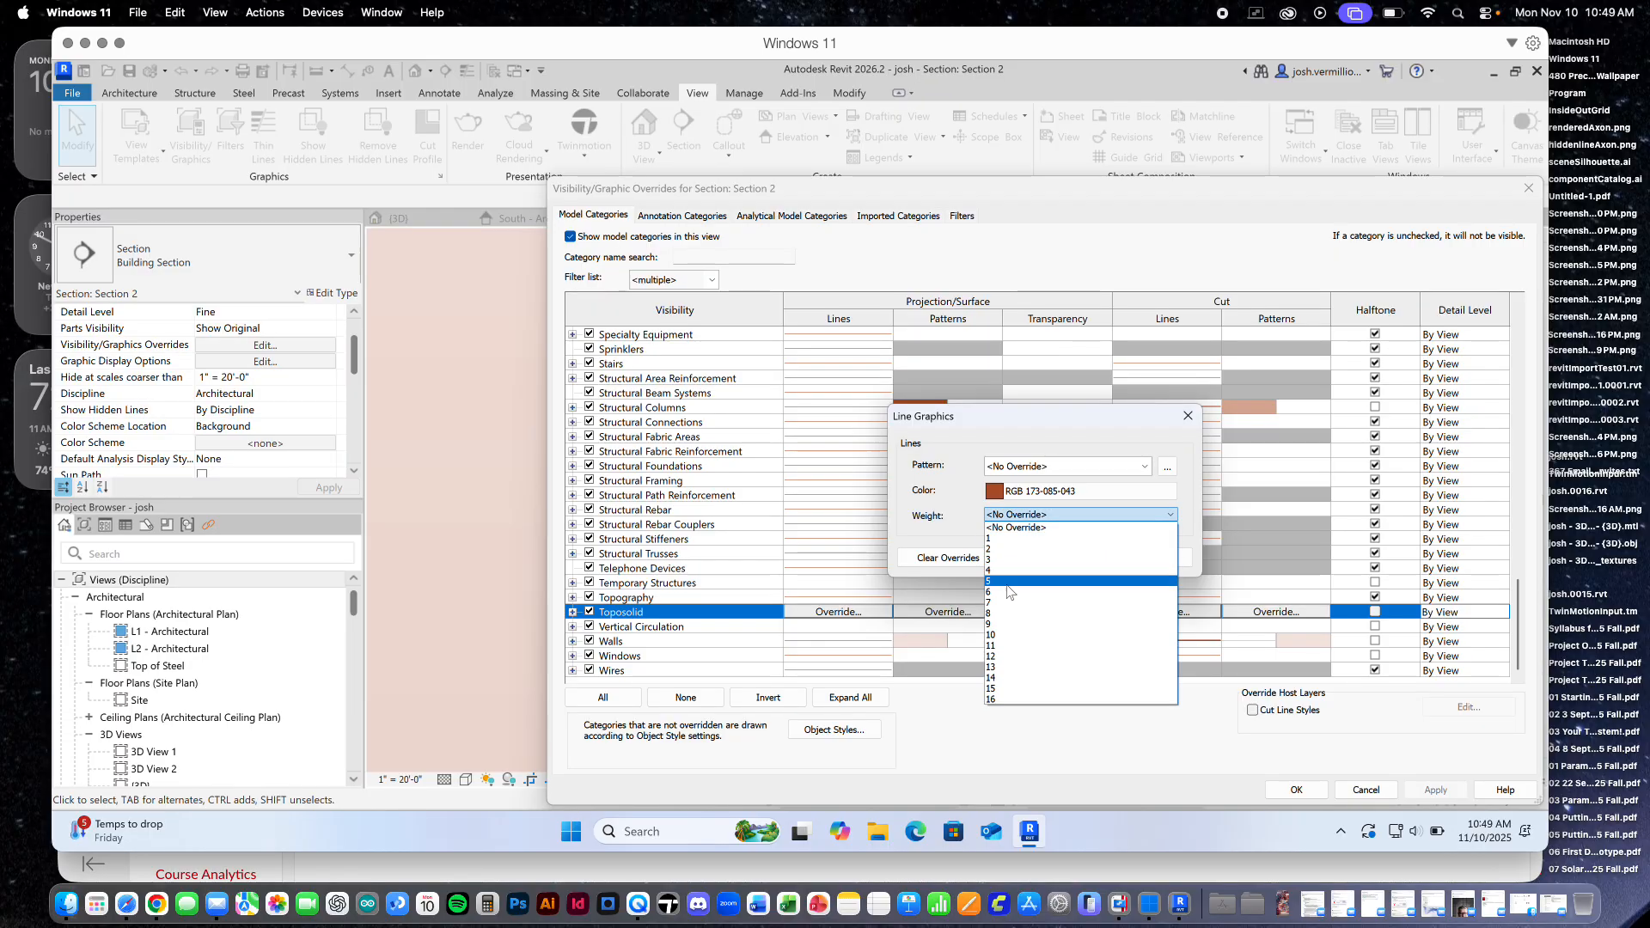
left_click(1003, 580)
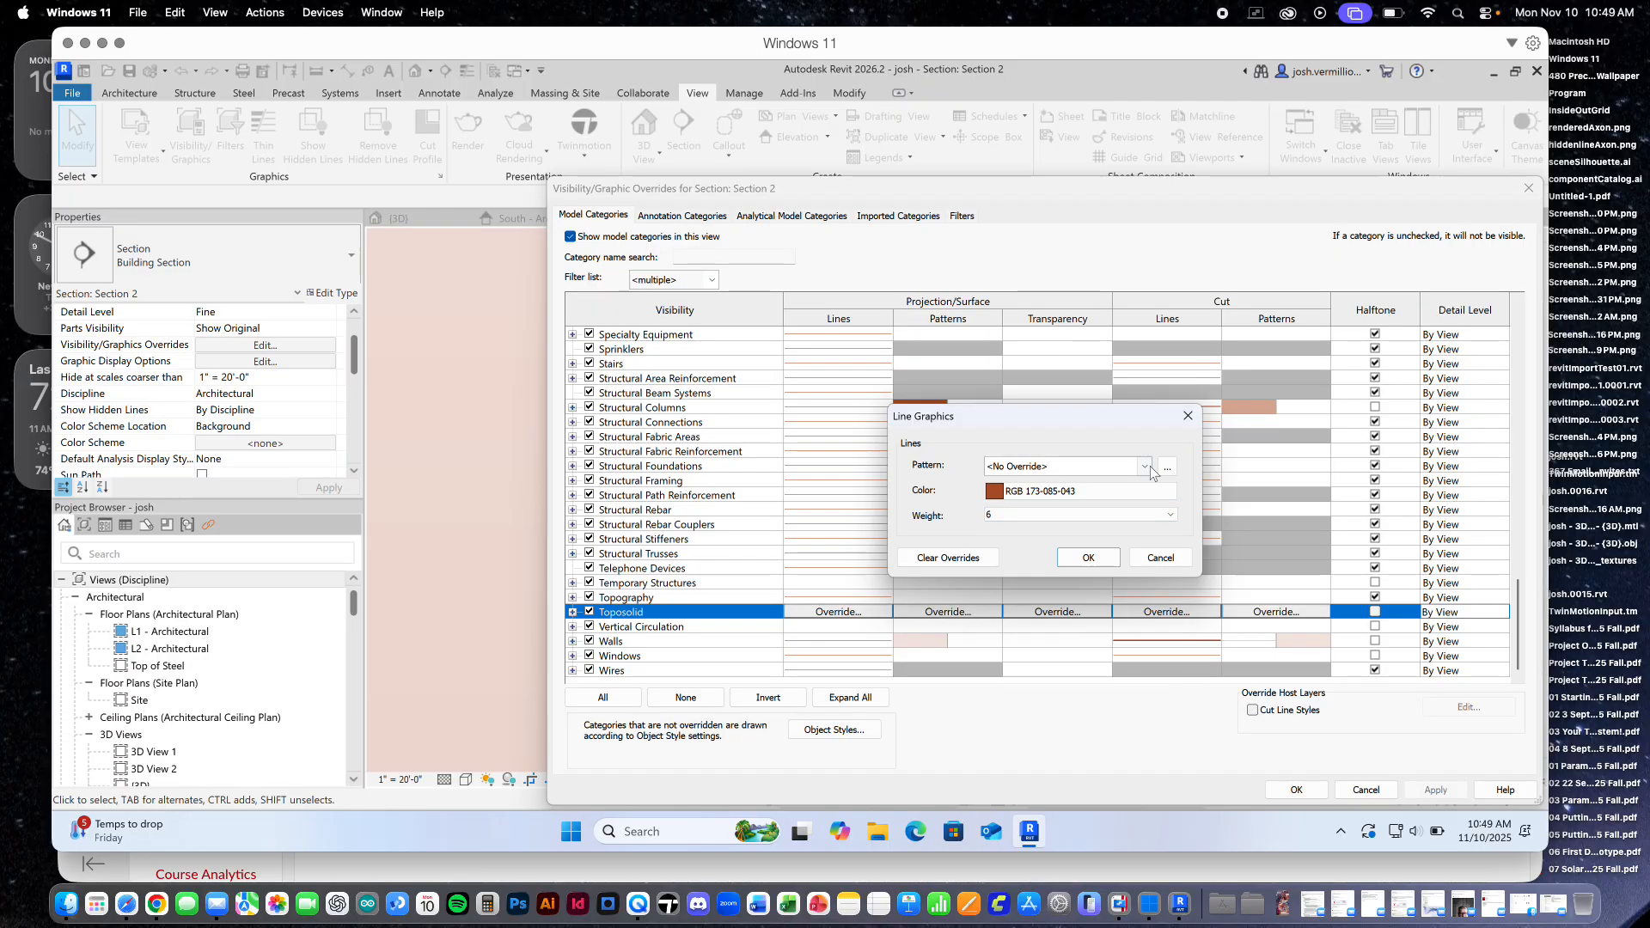
left_click(1090, 559)
Set the background color of the Toposolid cut pattern to a light tint of the custom brown, RGB 239-206-190
left_click(1257, 613)
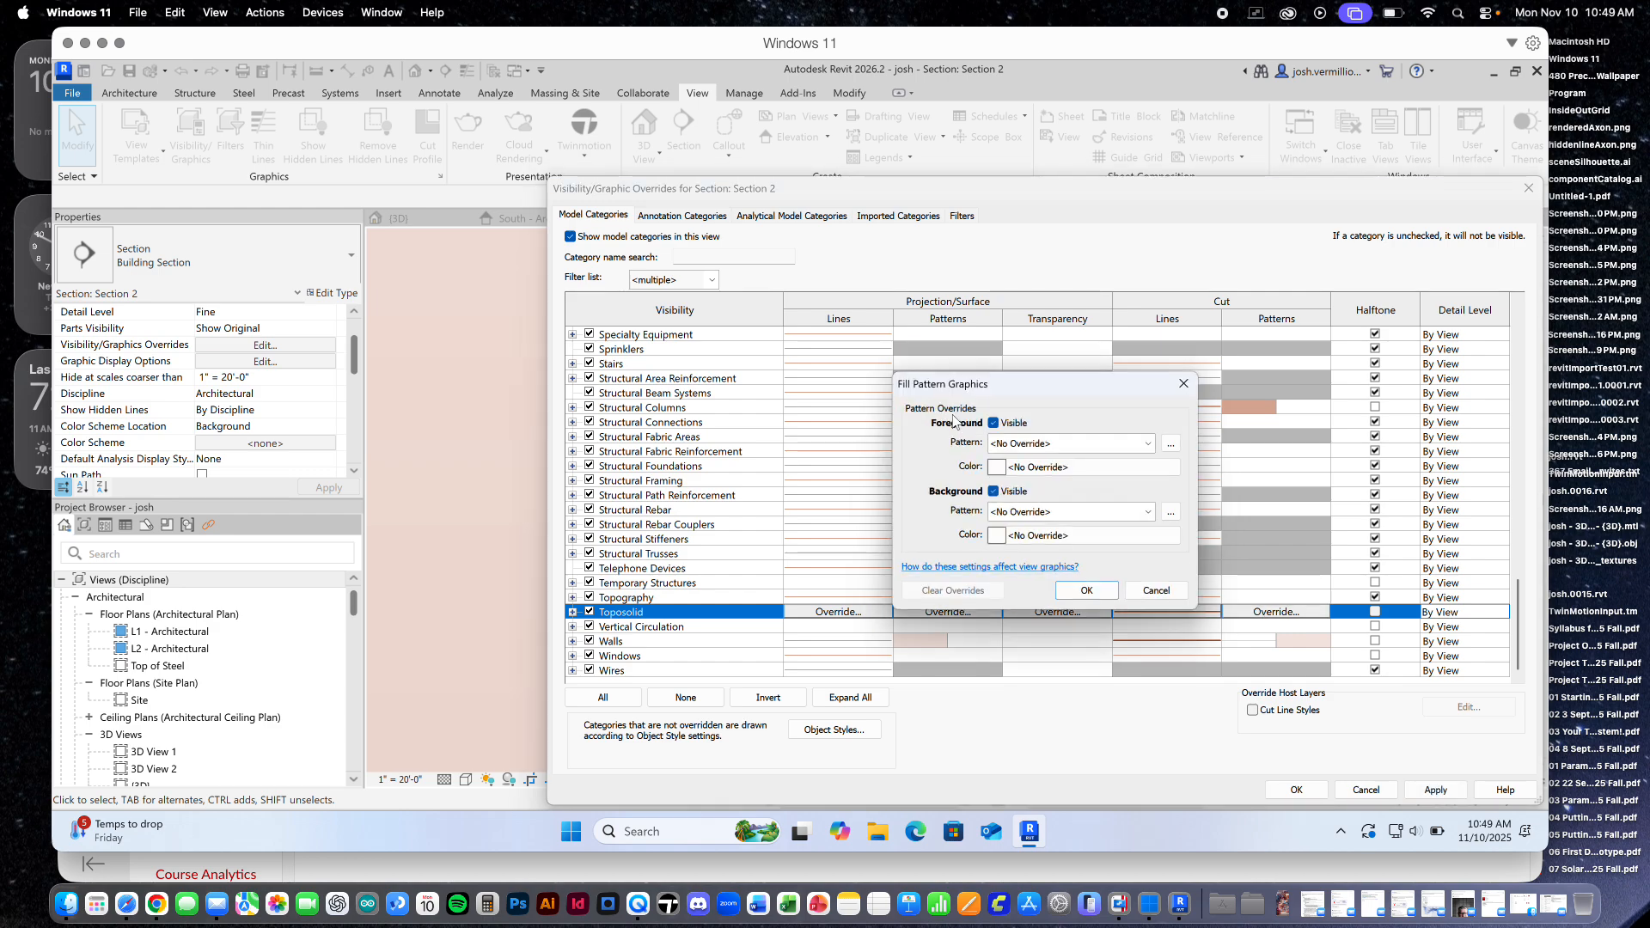
left_click(1042, 537)
left_click(865, 511)
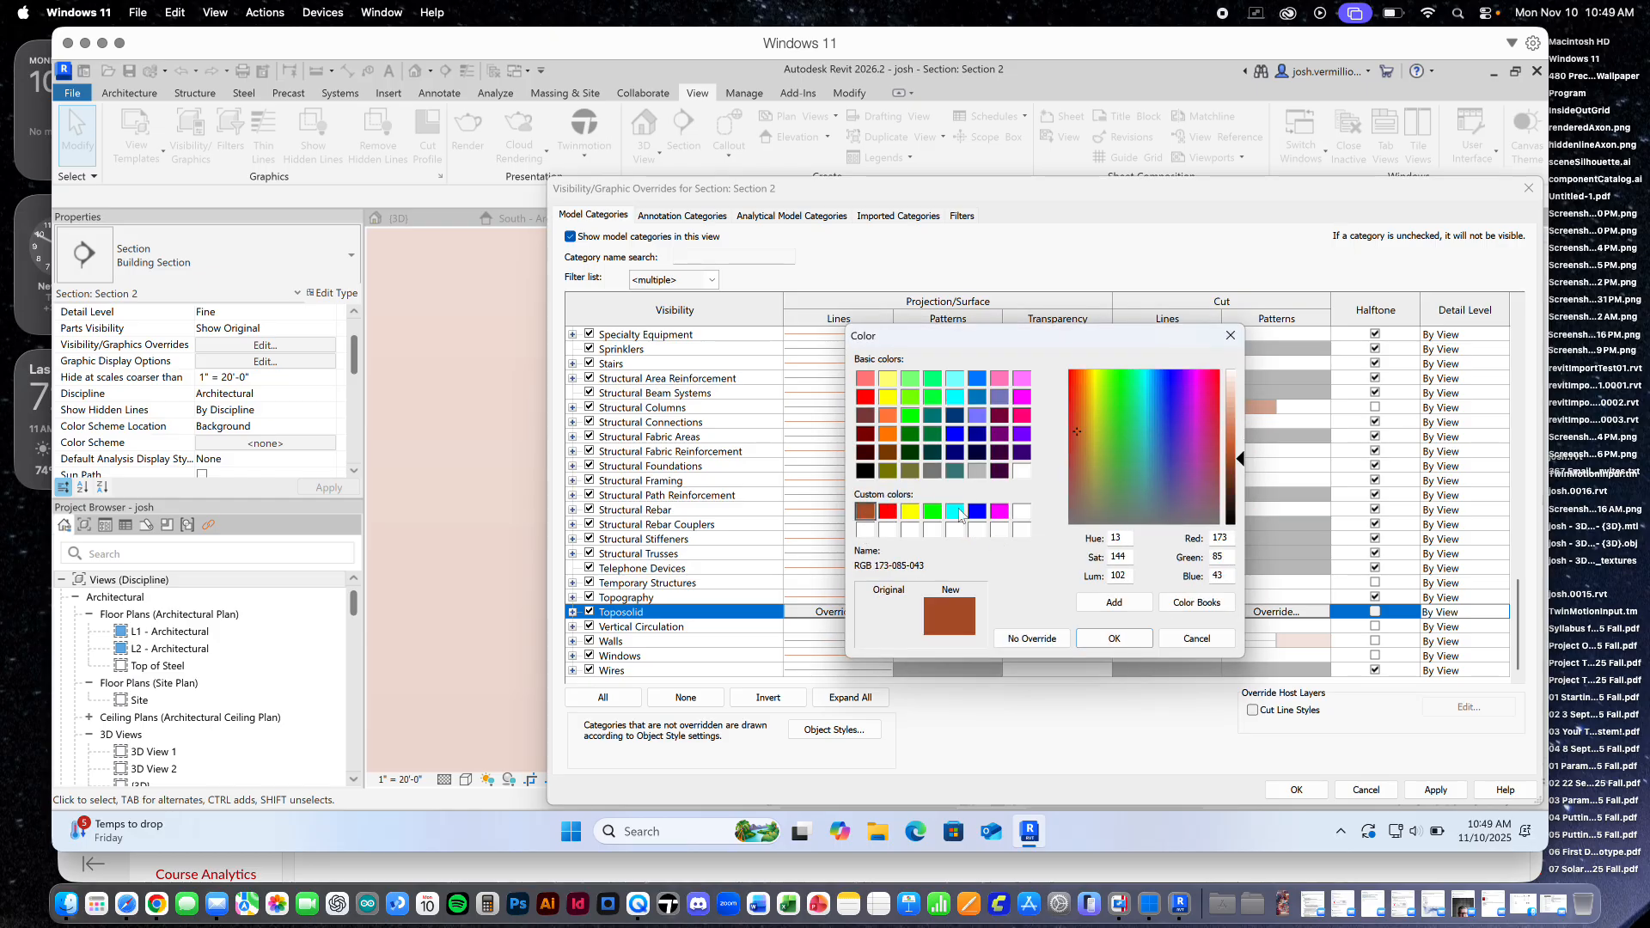
left_click_drag(1250, 463, 1242, 393)
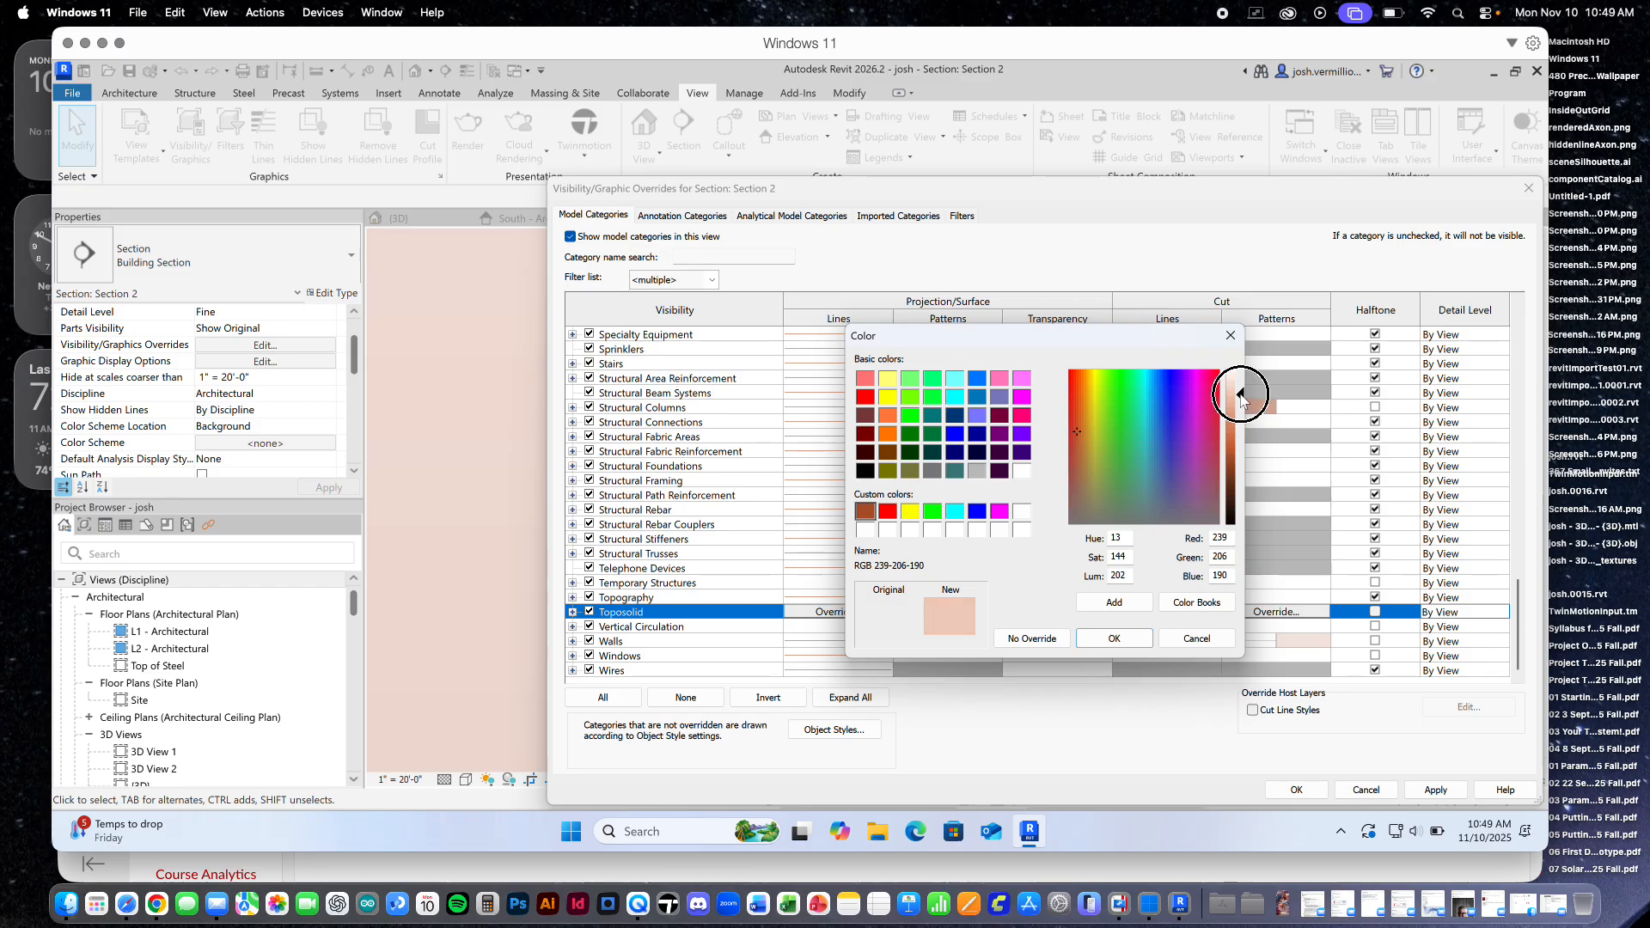
left_click(1117, 639)
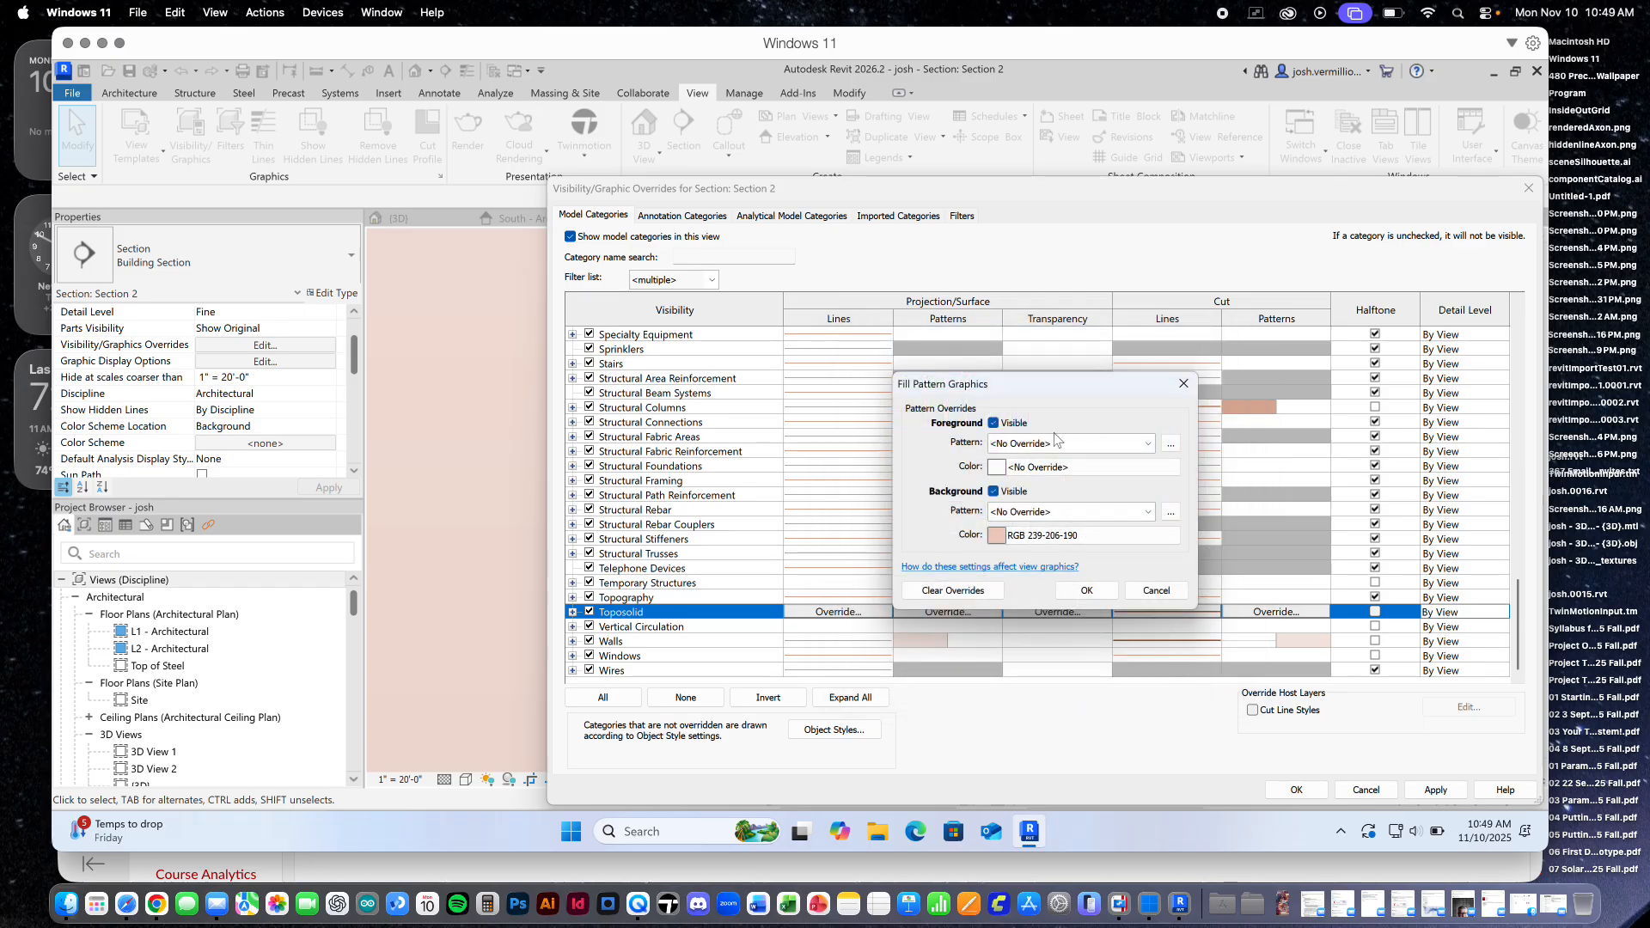
Select the Earth drafting pattern for the foreground of the Toposolid cut pattern
left_click(1171, 444)
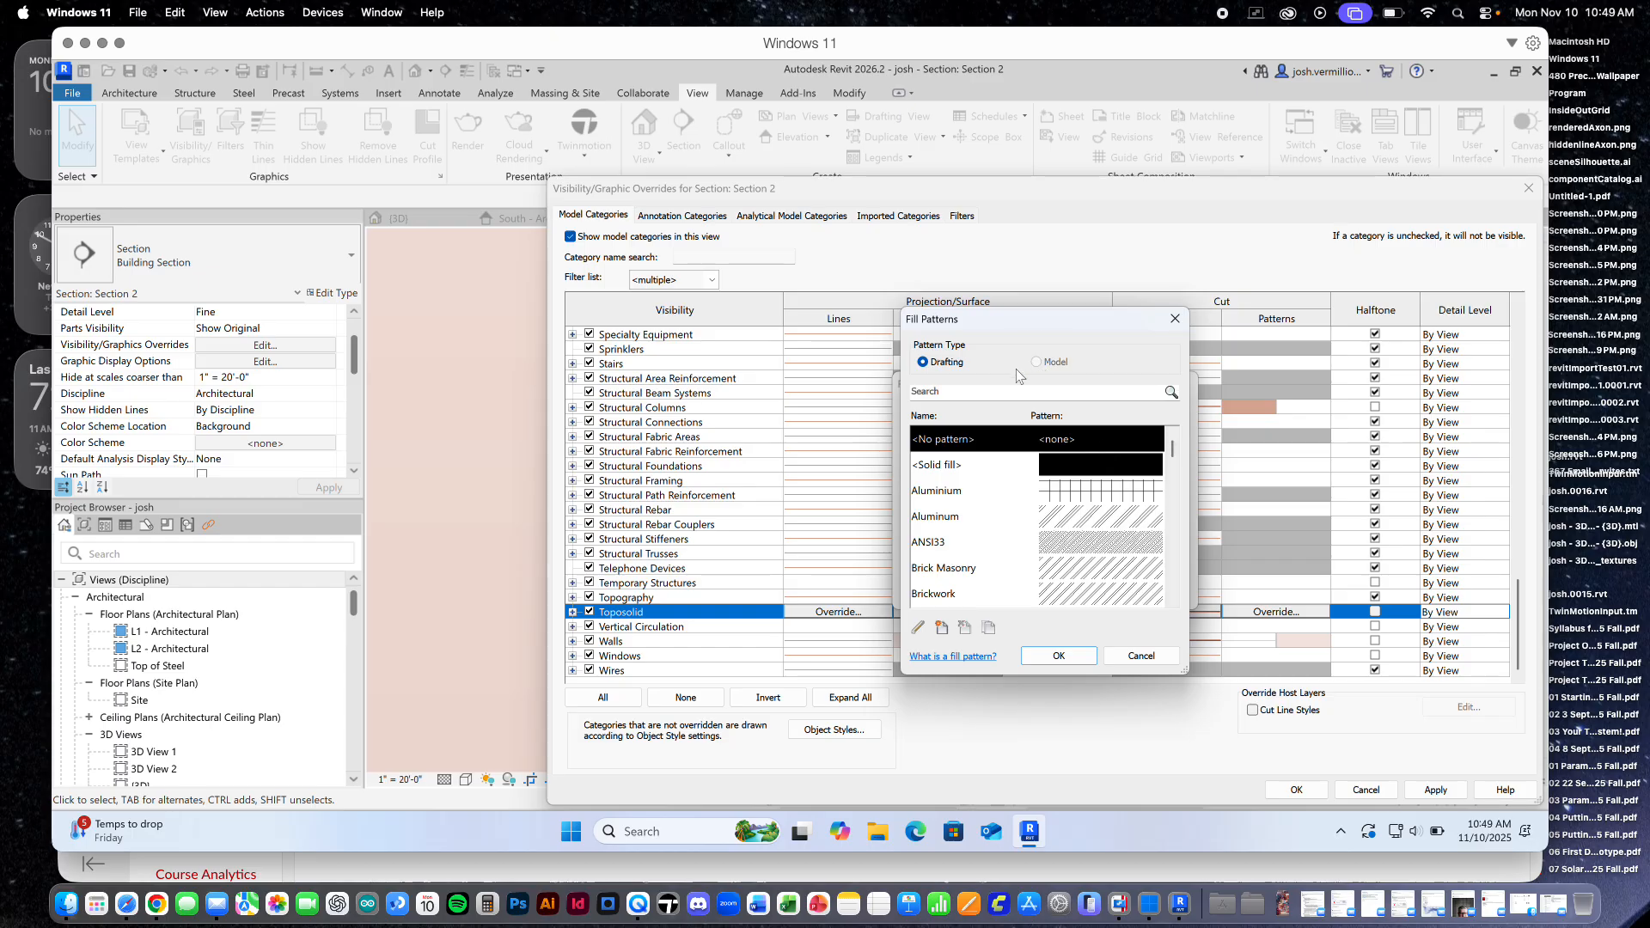
left_click(1058, 359)
left_click(968, 359)
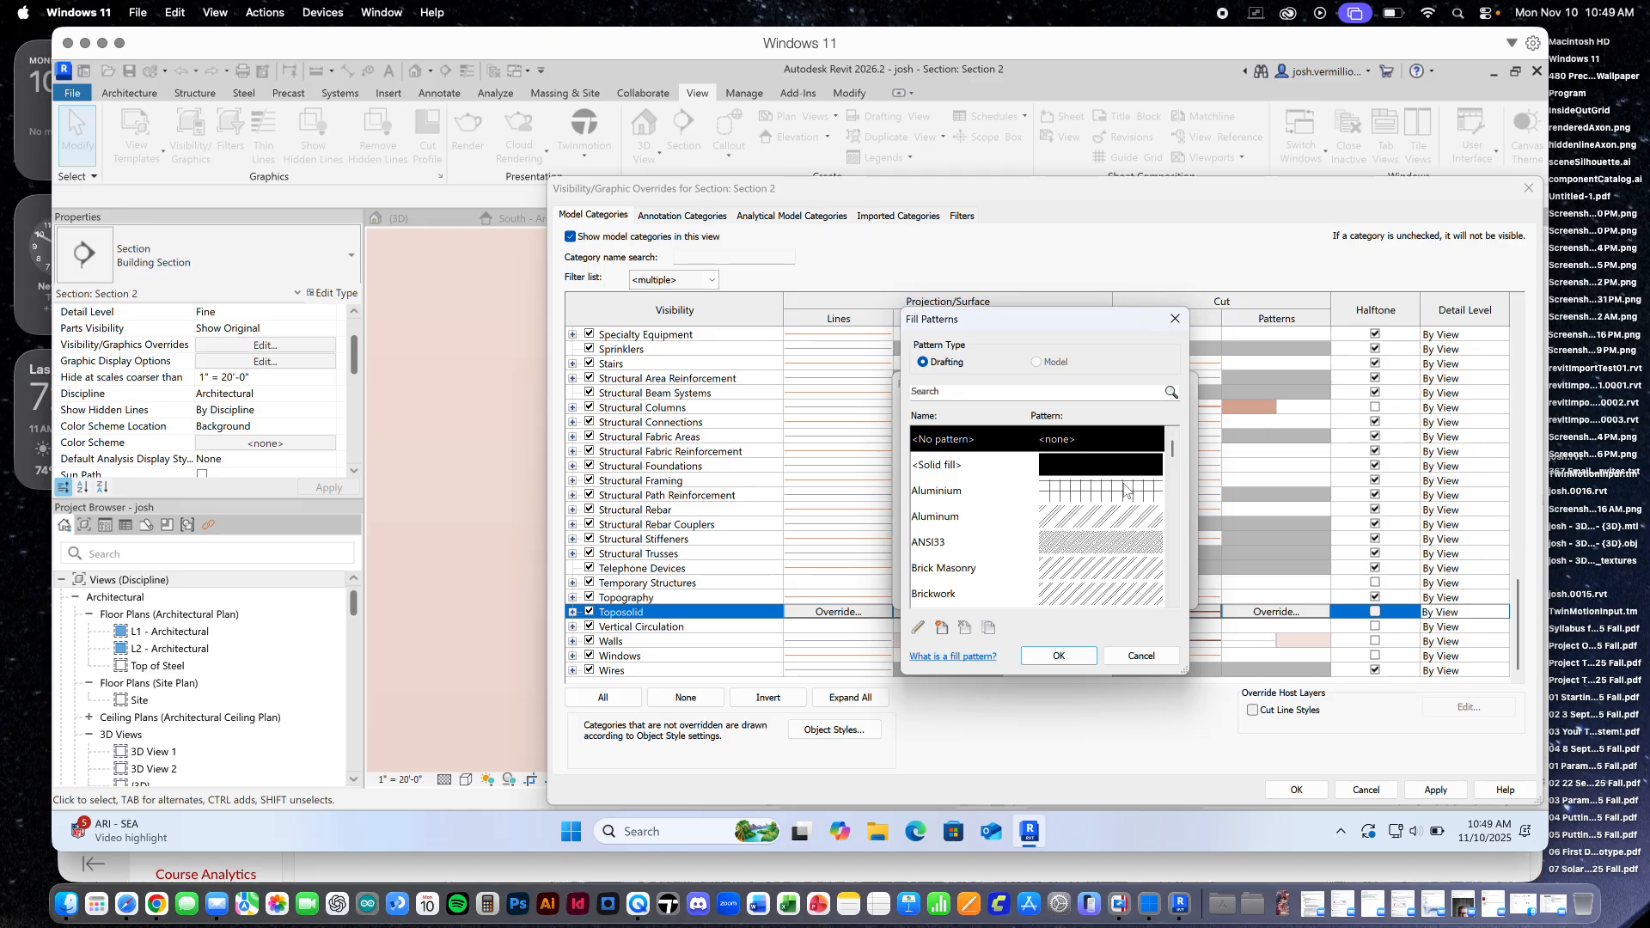
left_click_drag(1171, 450, 1170, 516)
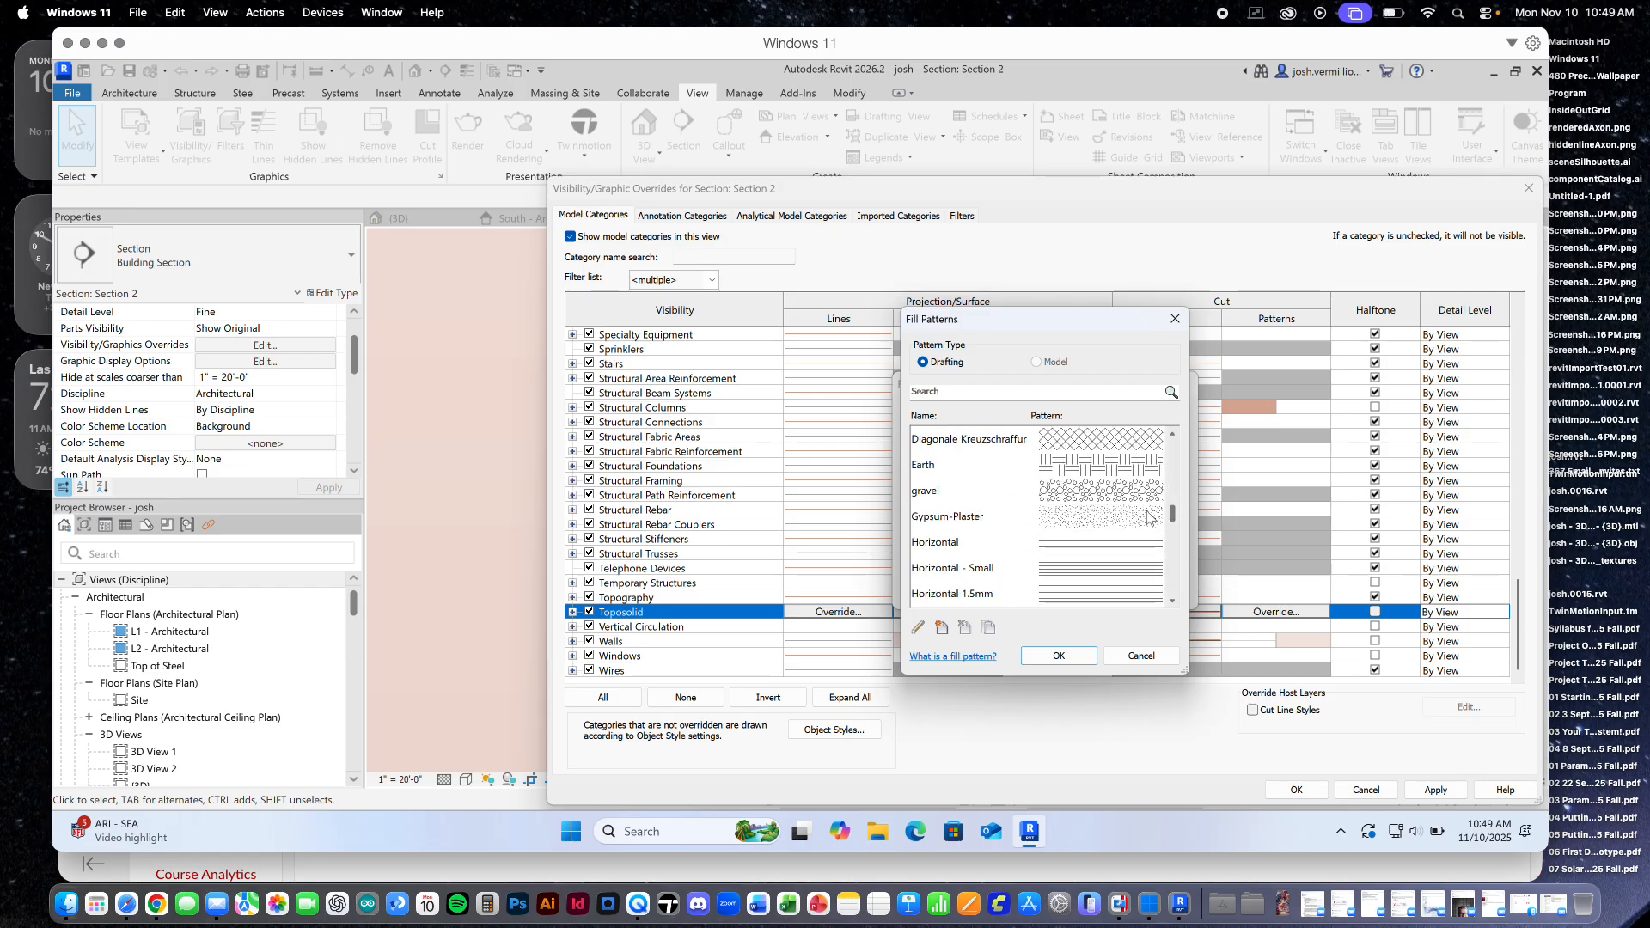
left_click(1076, 465)
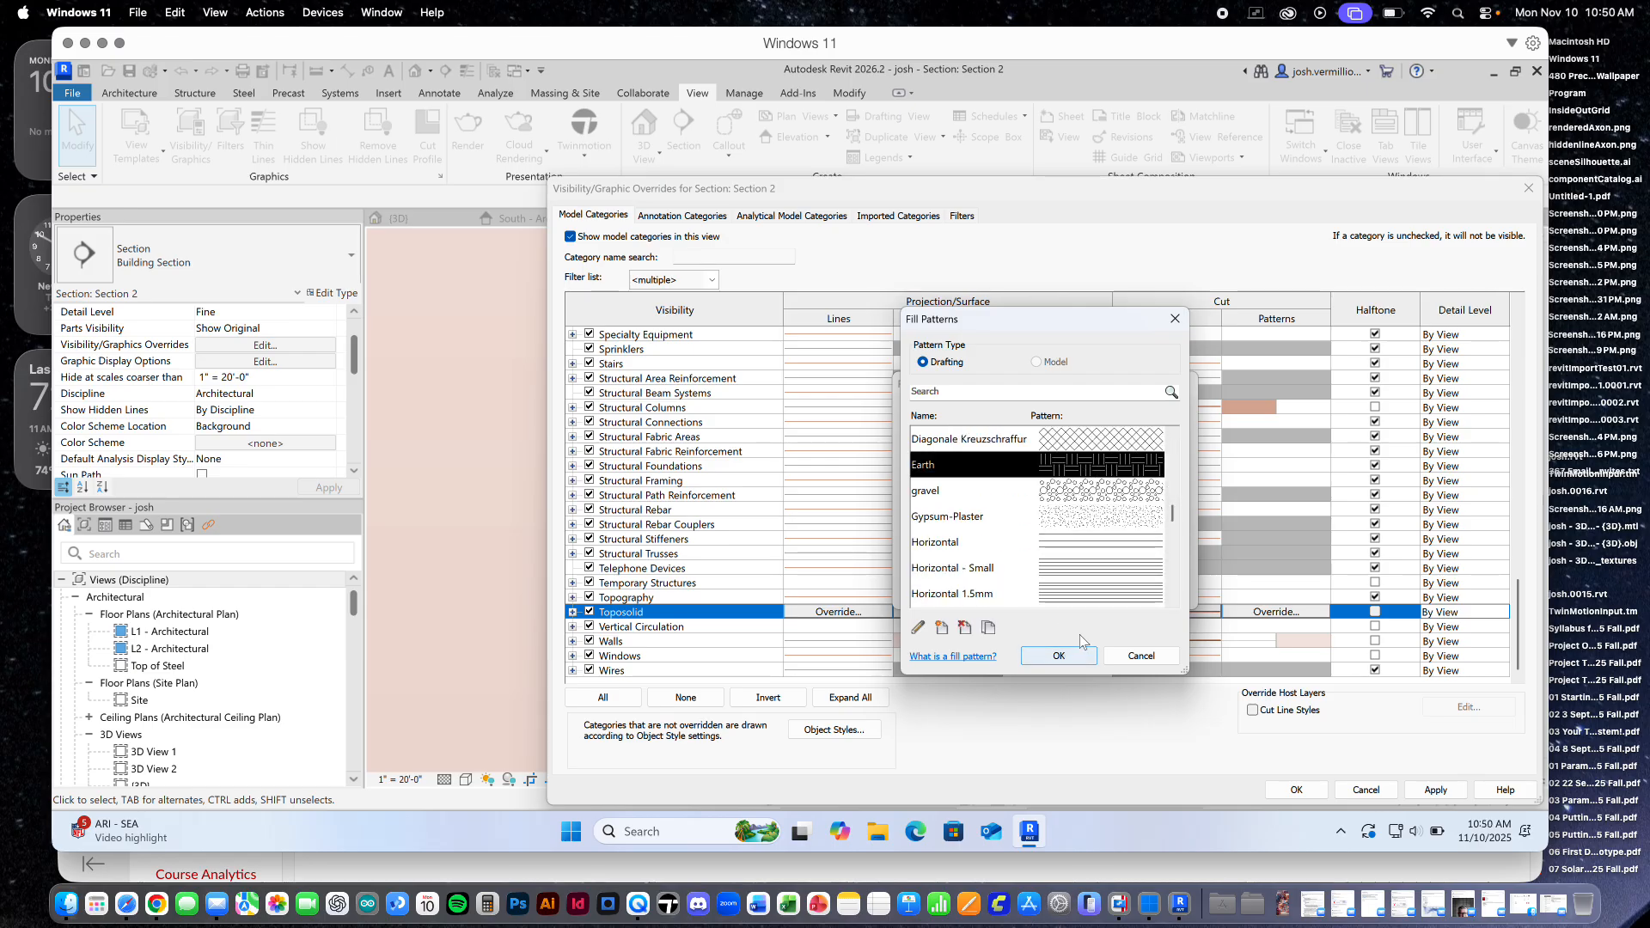
Examine the Earth pattern's properties, comparing basic and custom types and checking the import scale and host layer orientation, without changing them
double_click(1075, 469)
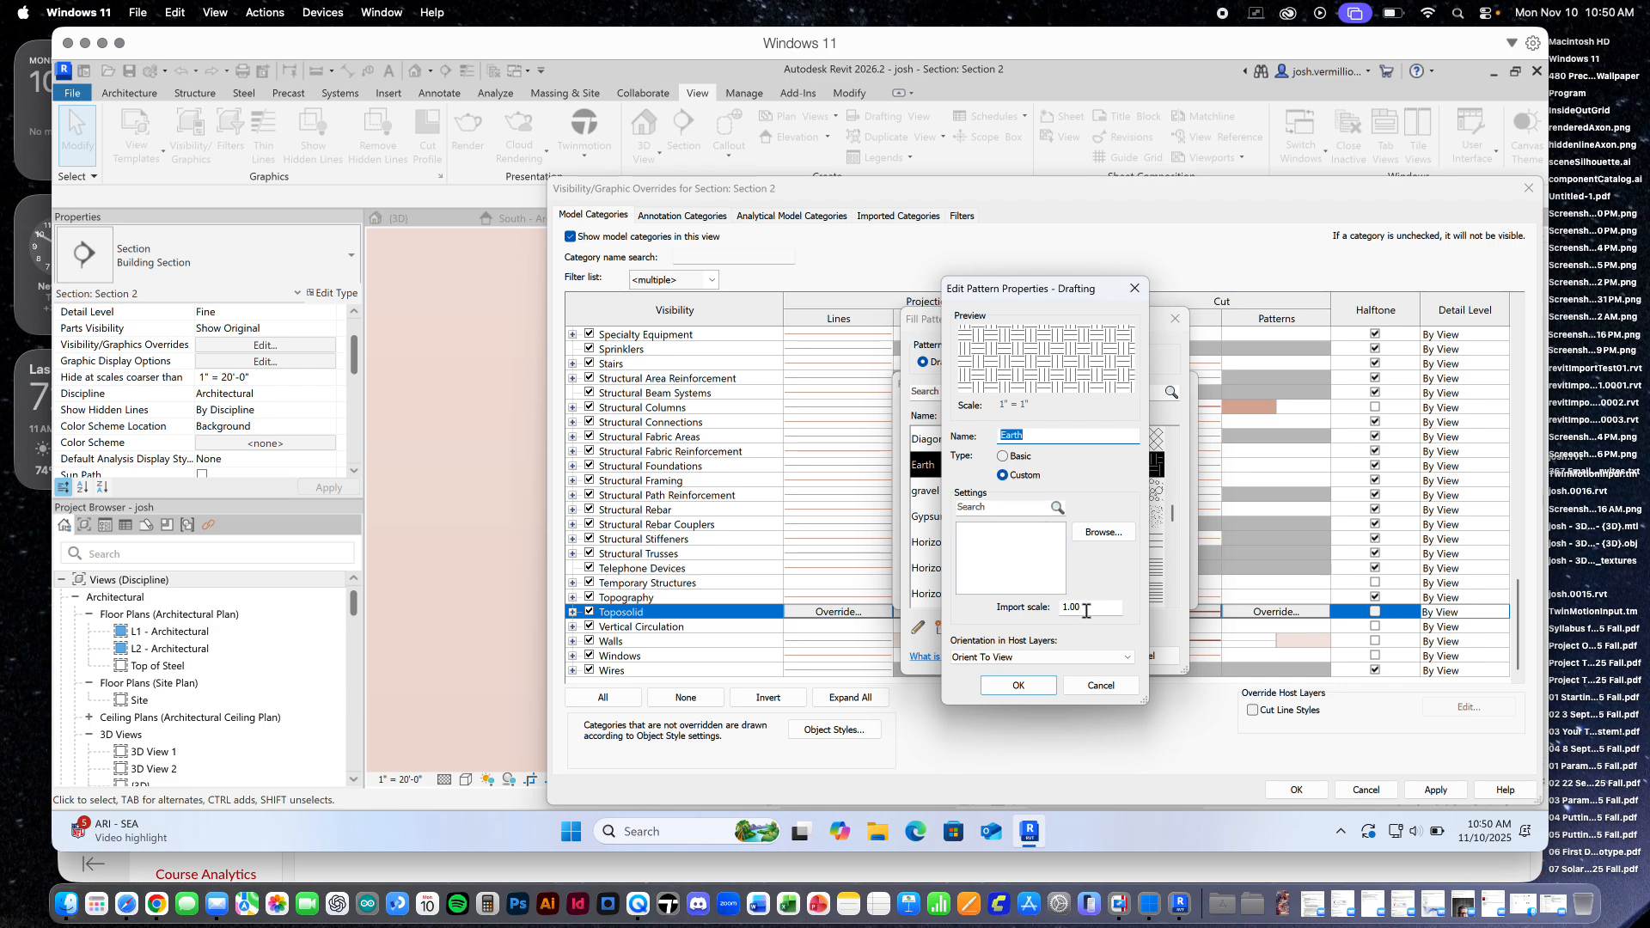
left_click(1008, 460)
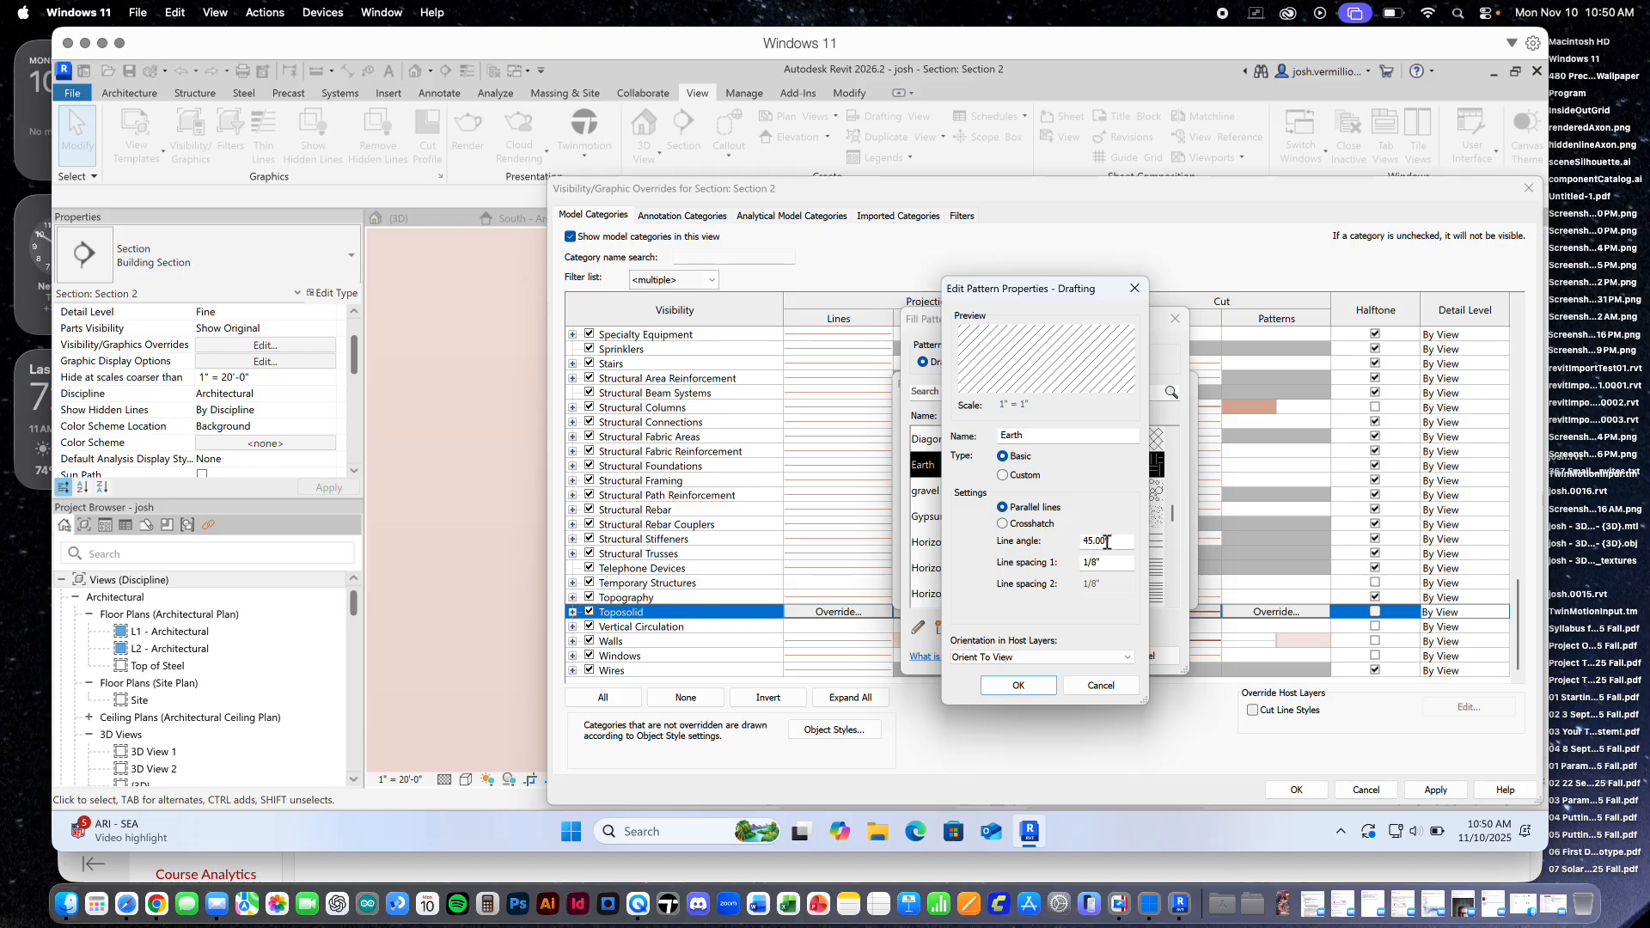
left_click(1006, 477)
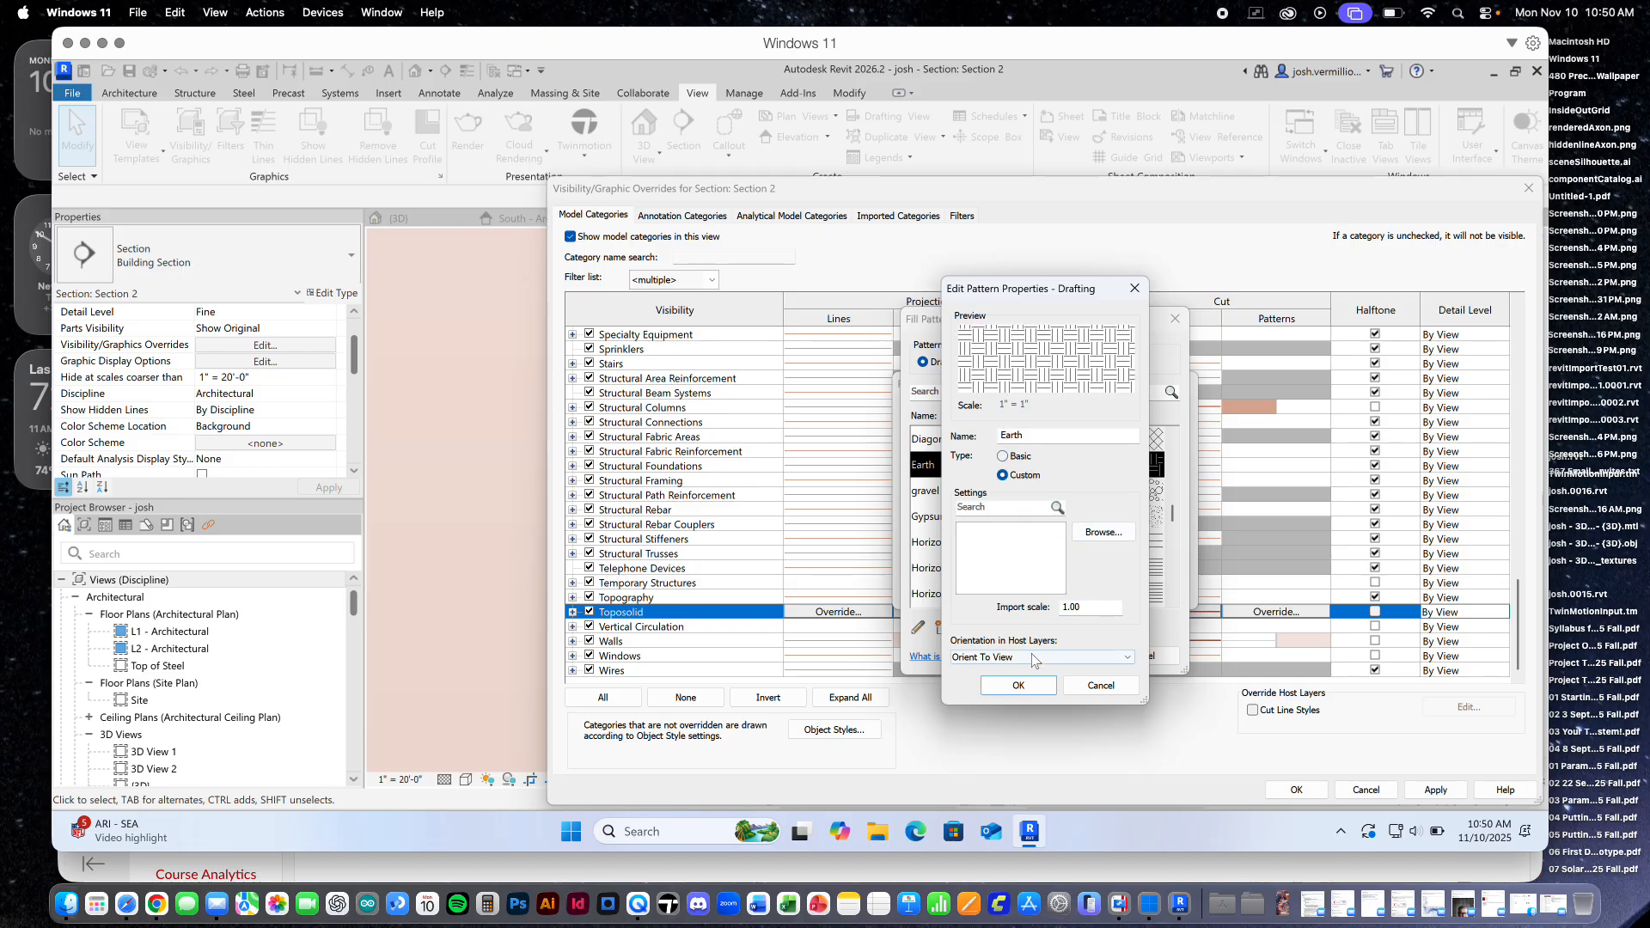
left_click(1018, 685)
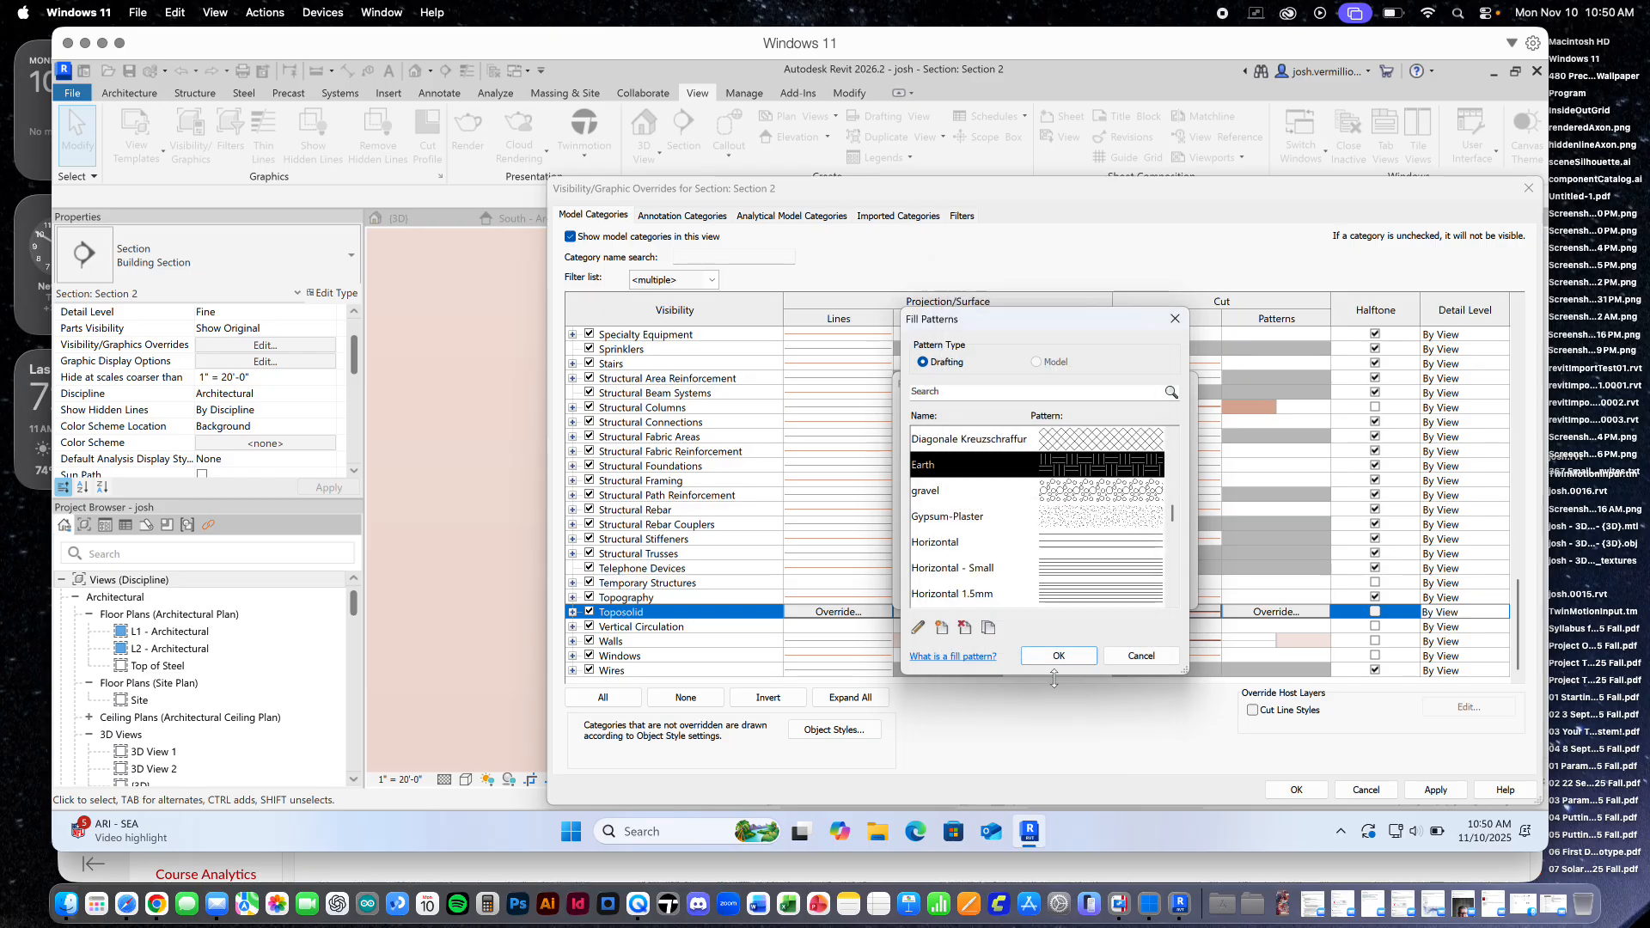
double_click(1053, 466)
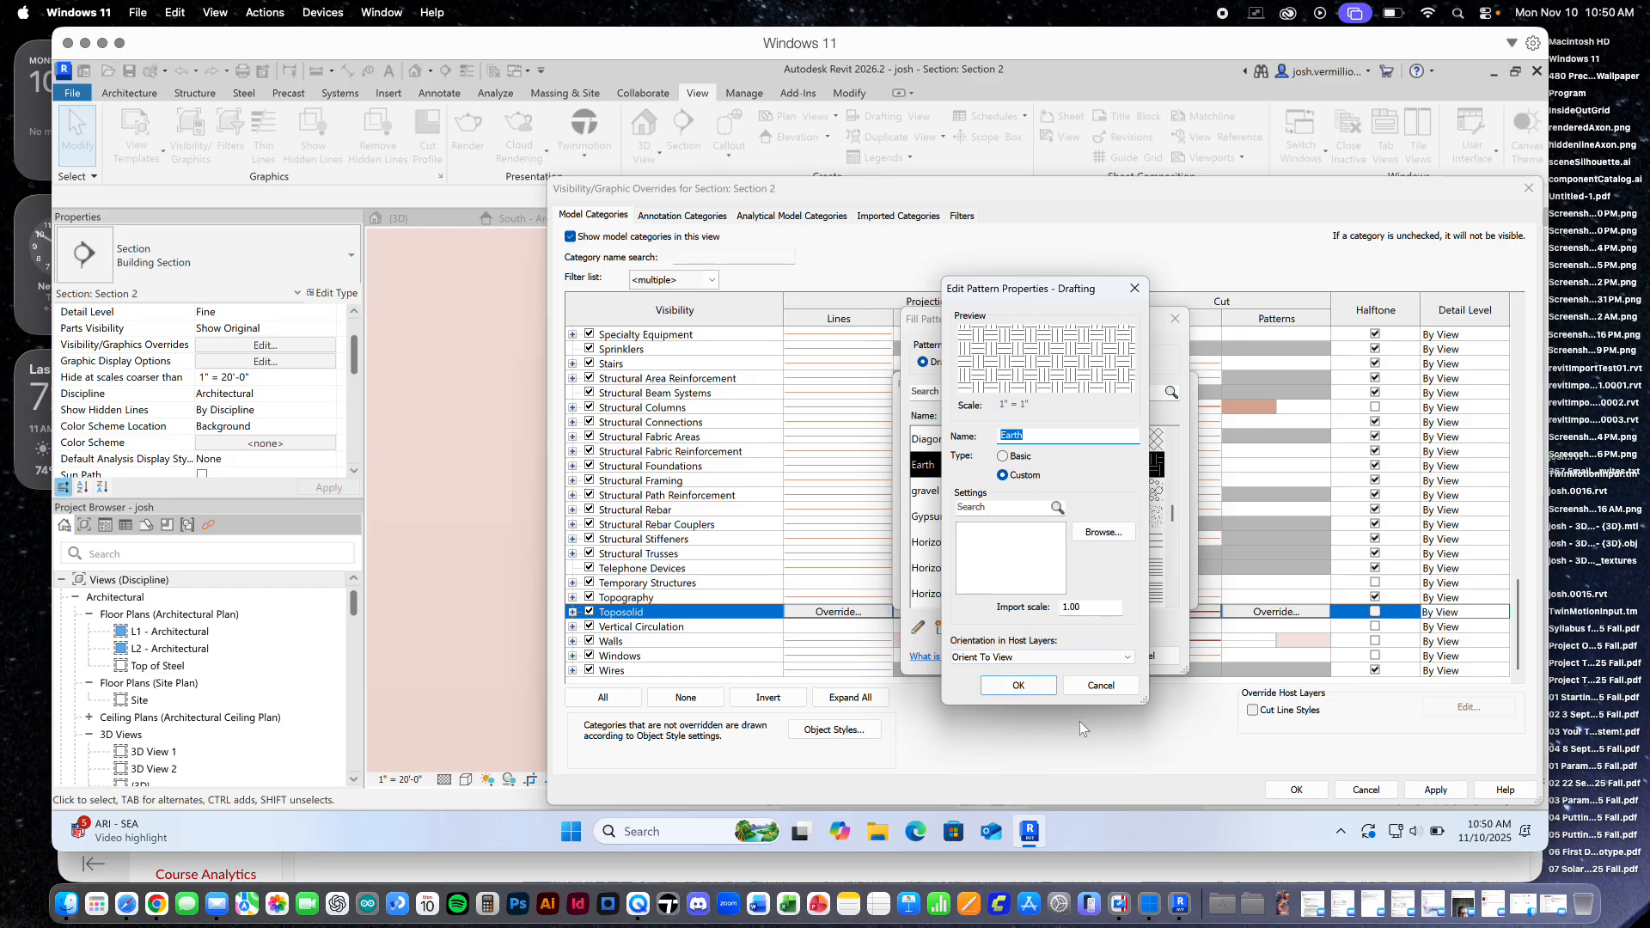
left_click(1097, 687)
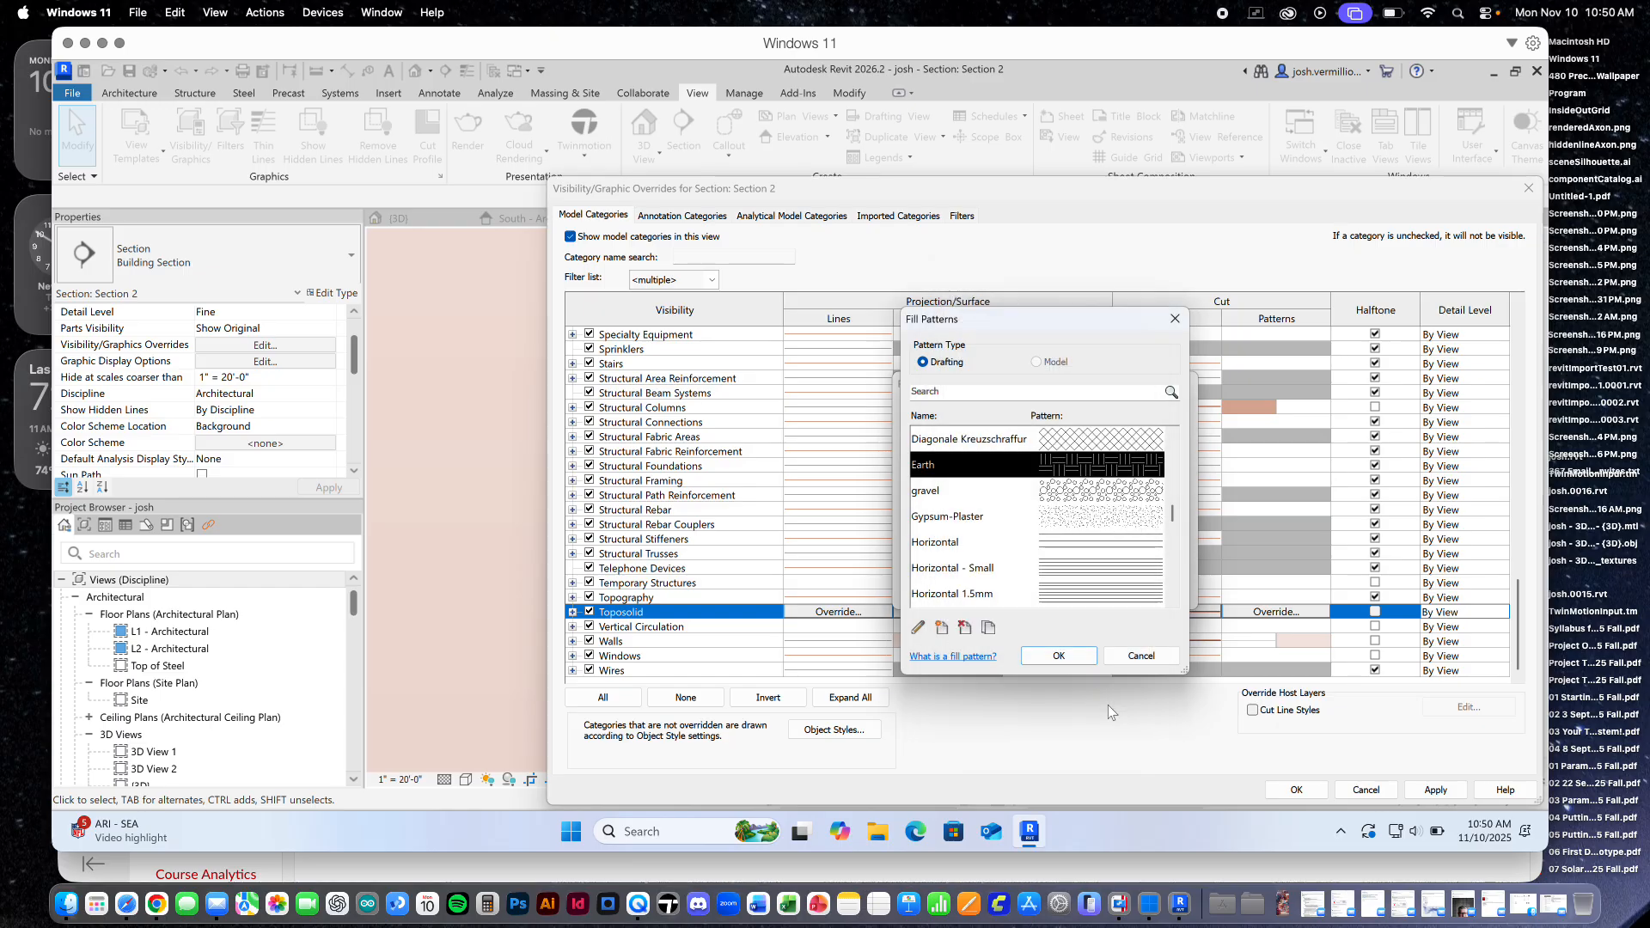
left_click(920, 627)
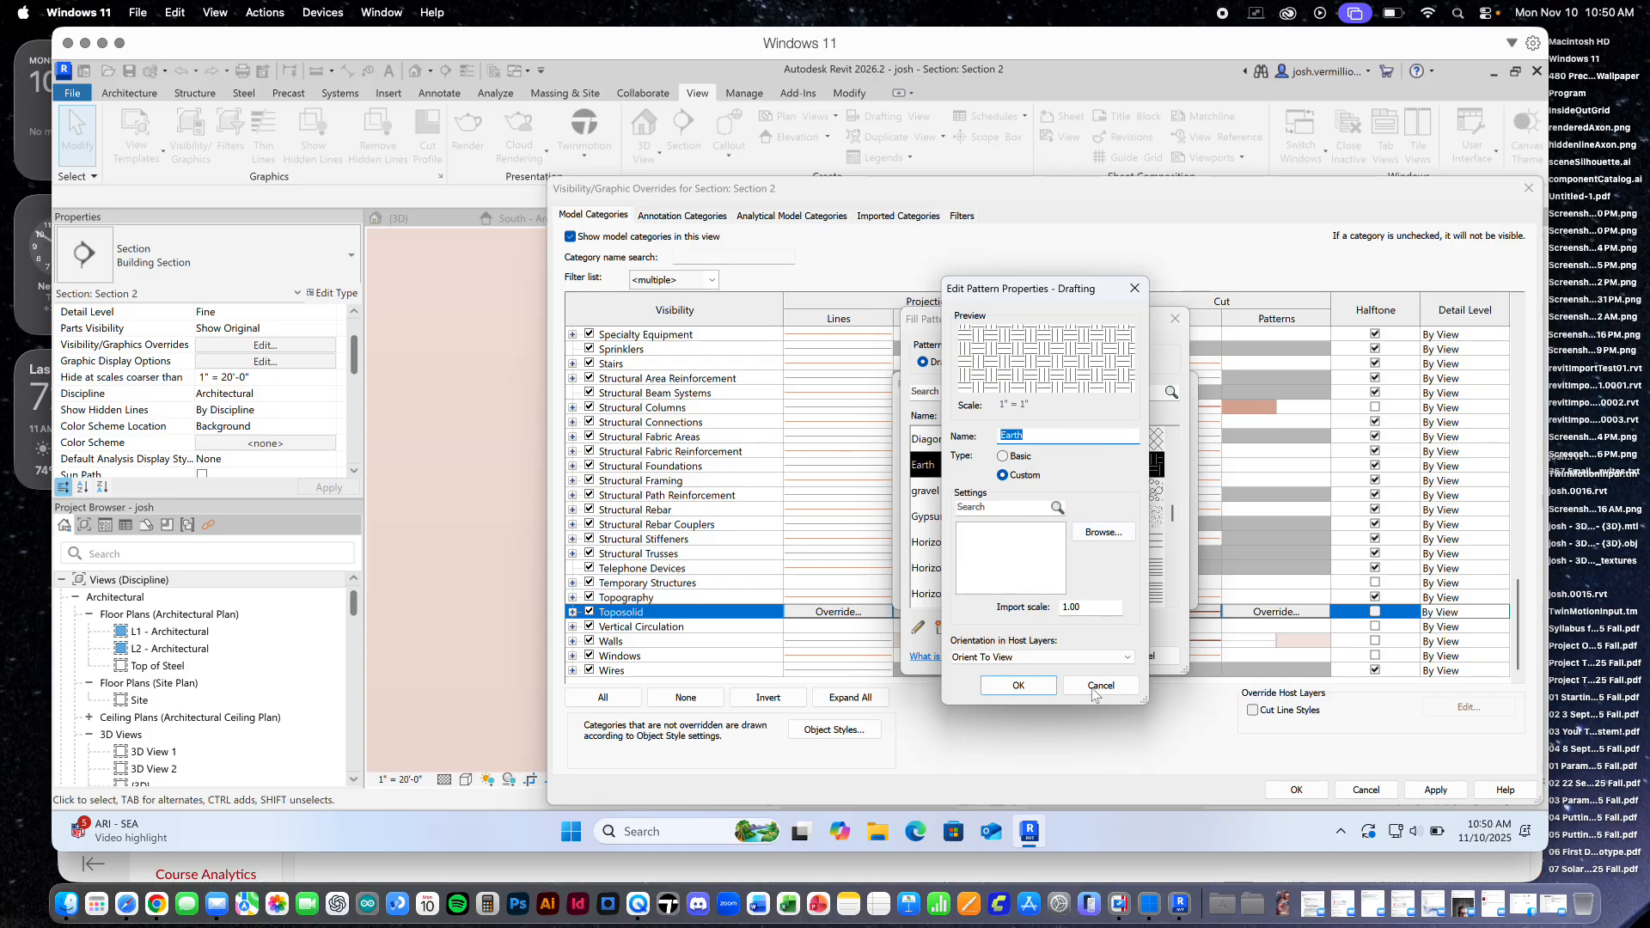
left_click(1078, 657)
left_click(1079, 654)
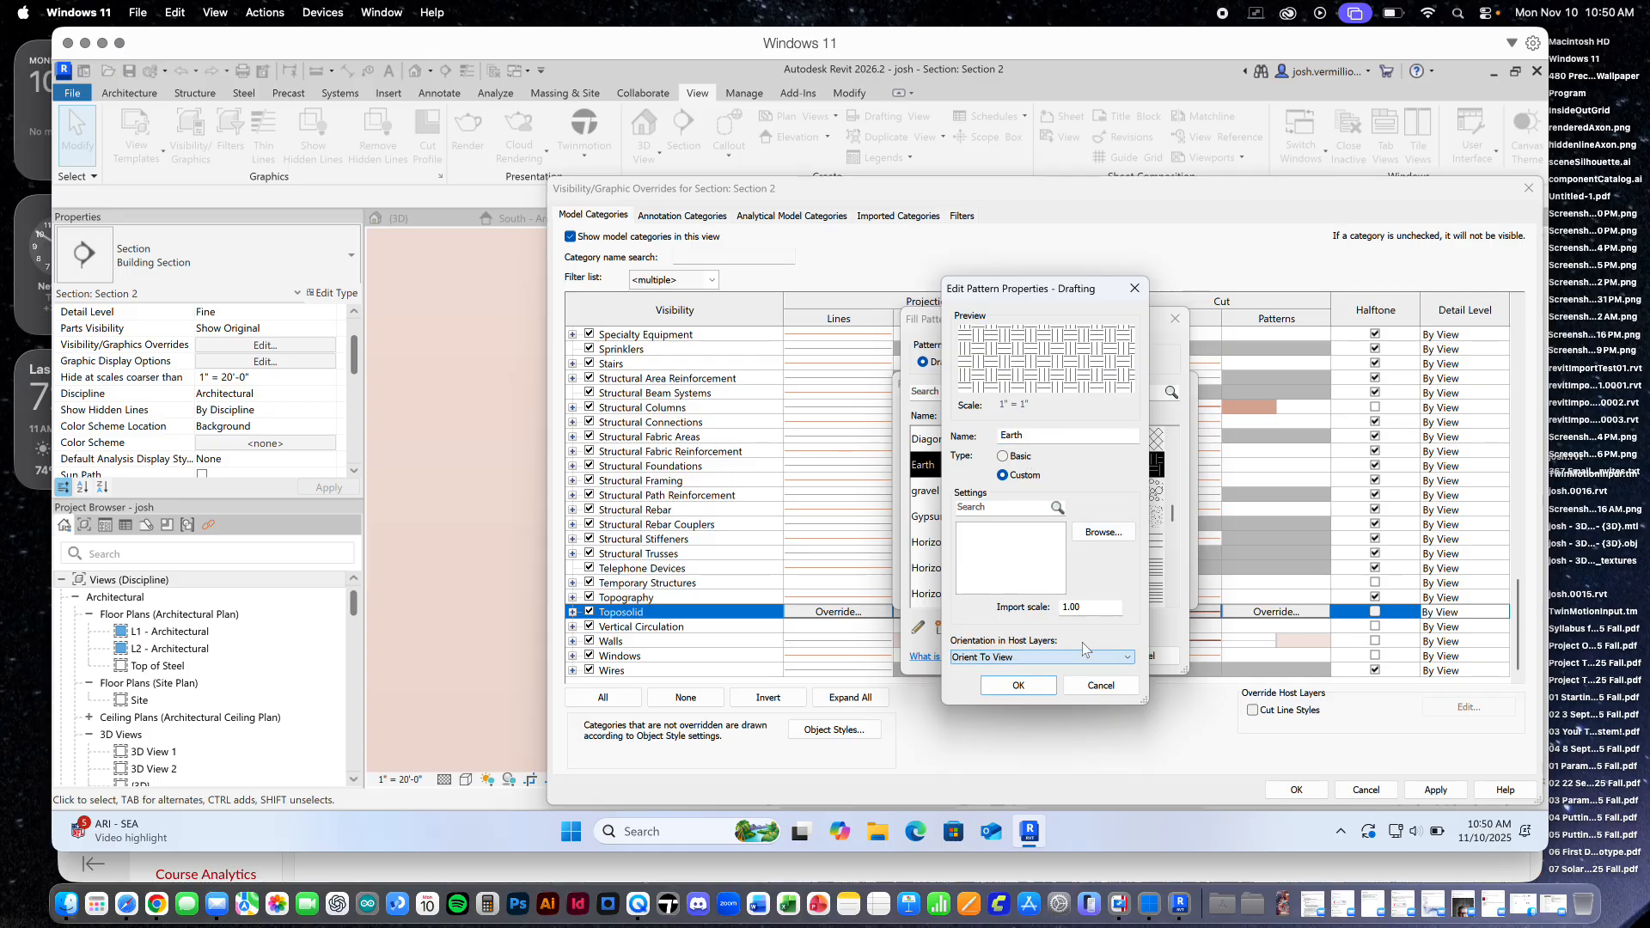
left_click(1094, 685)
Accept Earth as the Toposolid foreground cut pattern and apply the overrides, moving the settings window aside to reveal the section
left_click(1070, 657)
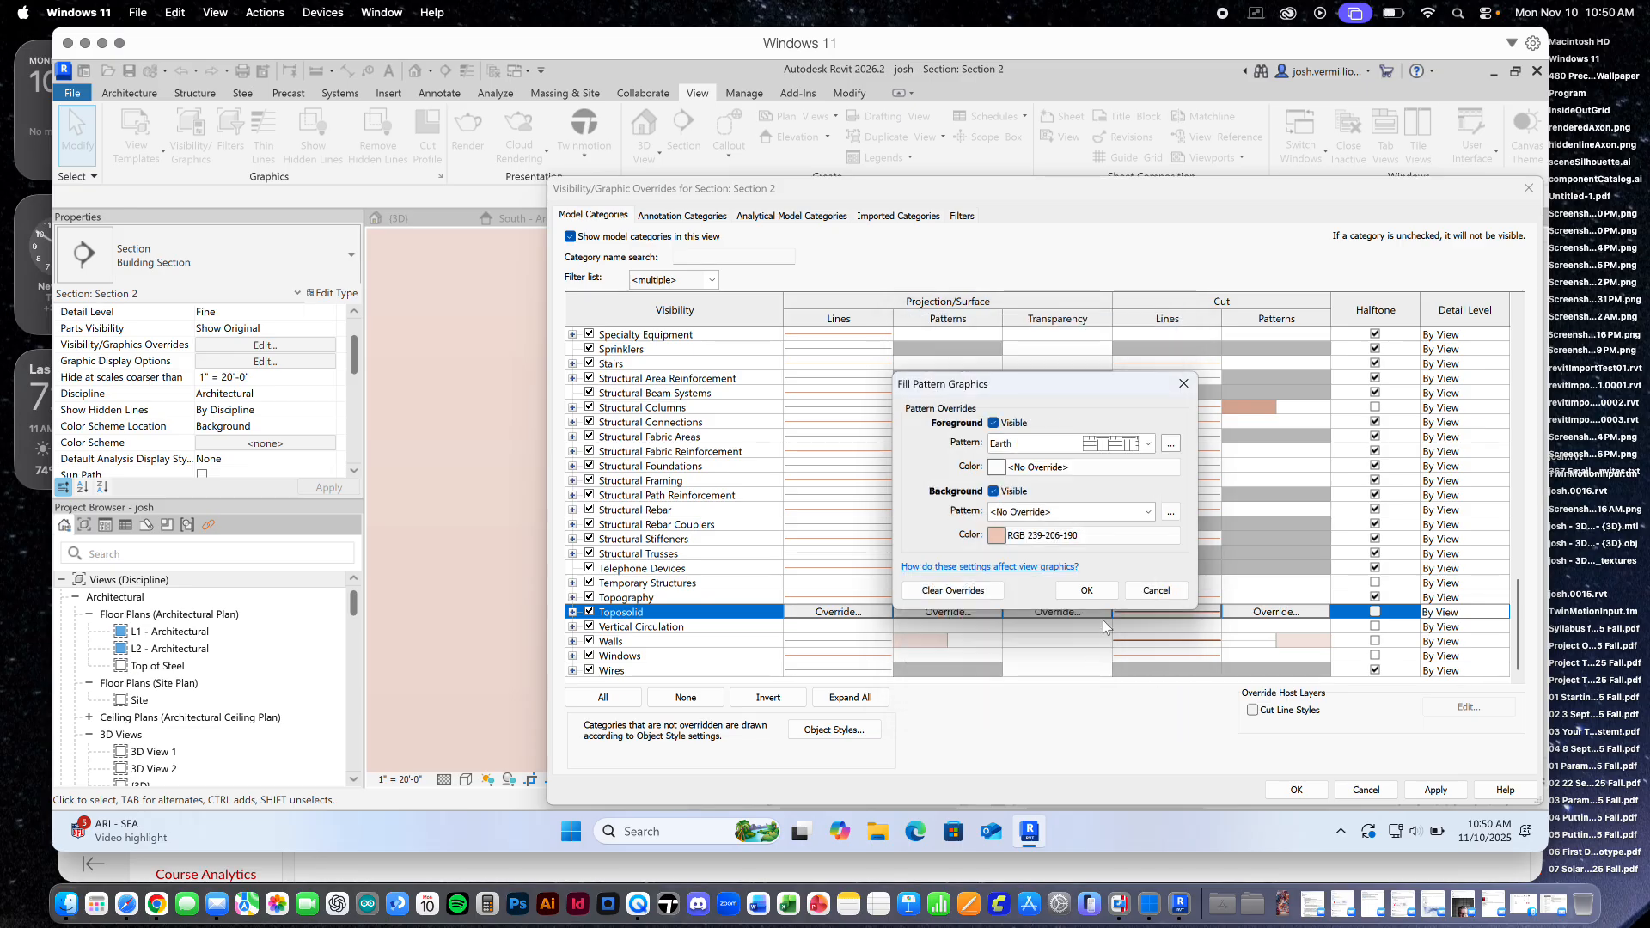
left_click(1087, 591)
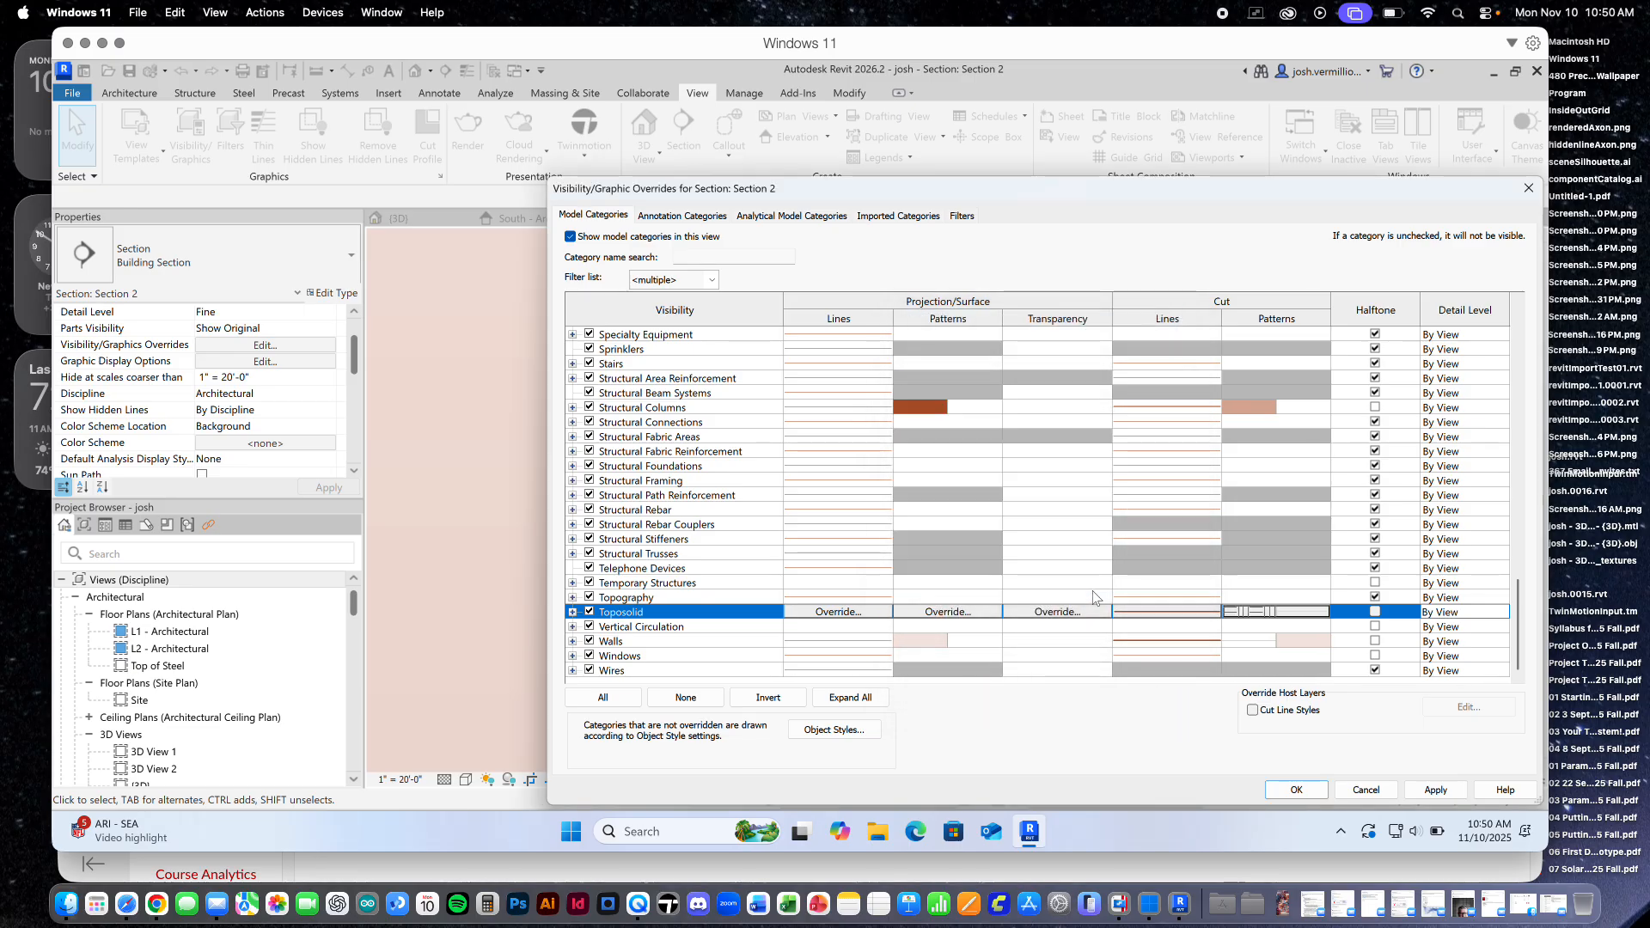
left_click(1435, 789)
left_click_drag(971, 184, 808, 197)
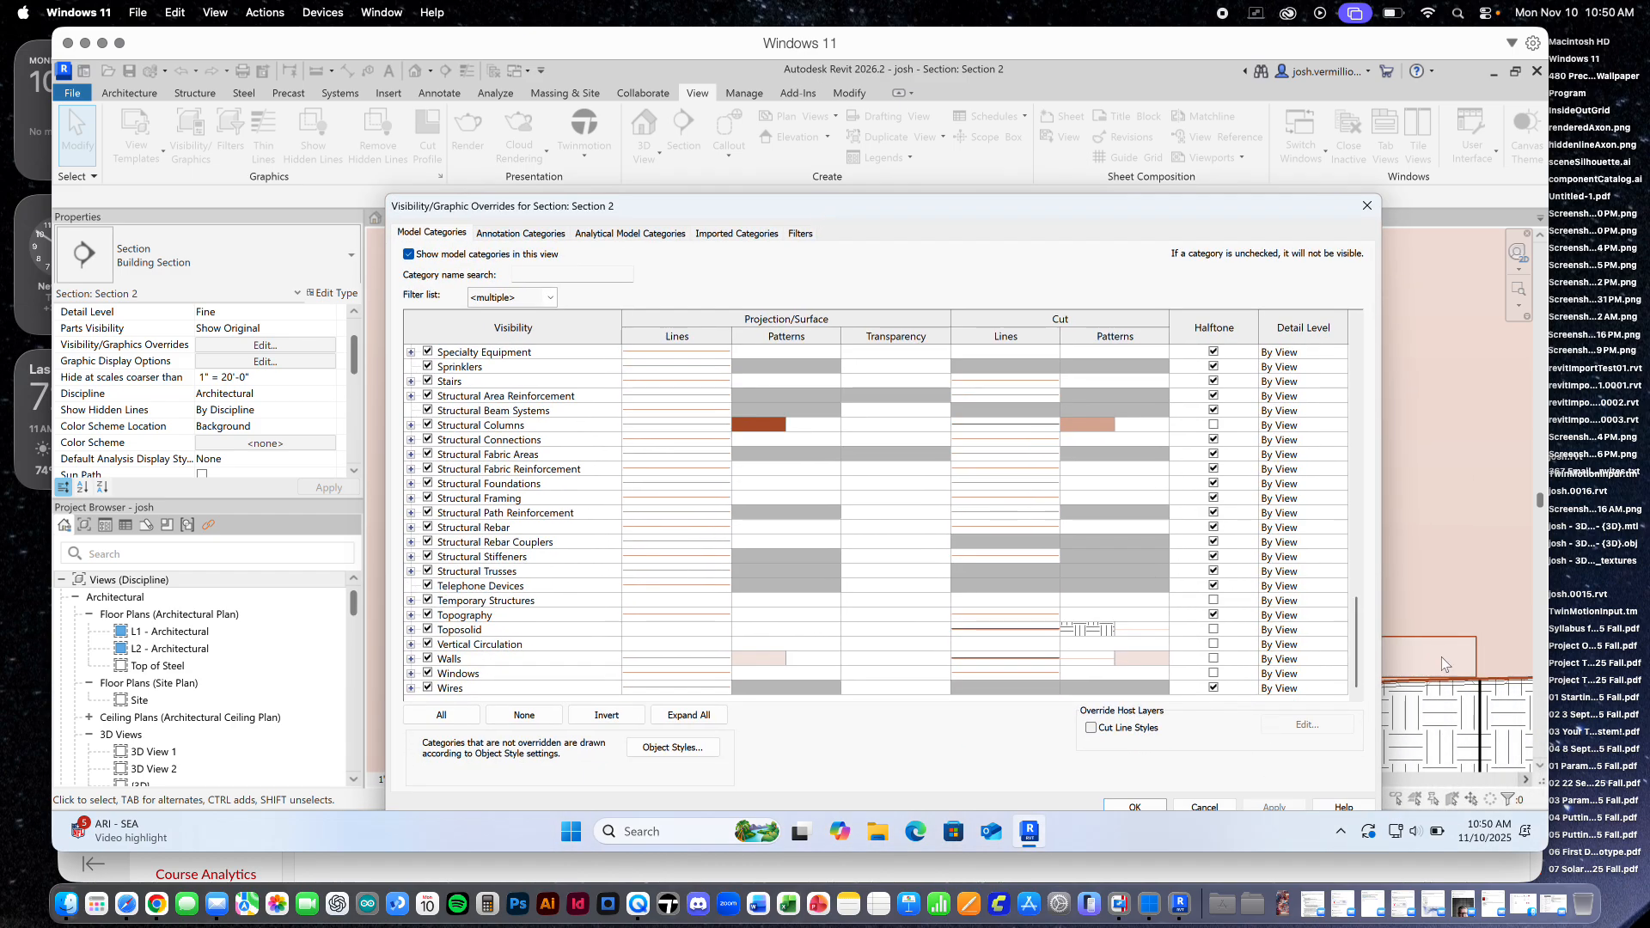
Set the background of the Toposolid cut pattern to solid fill
left_click(1110, 632)
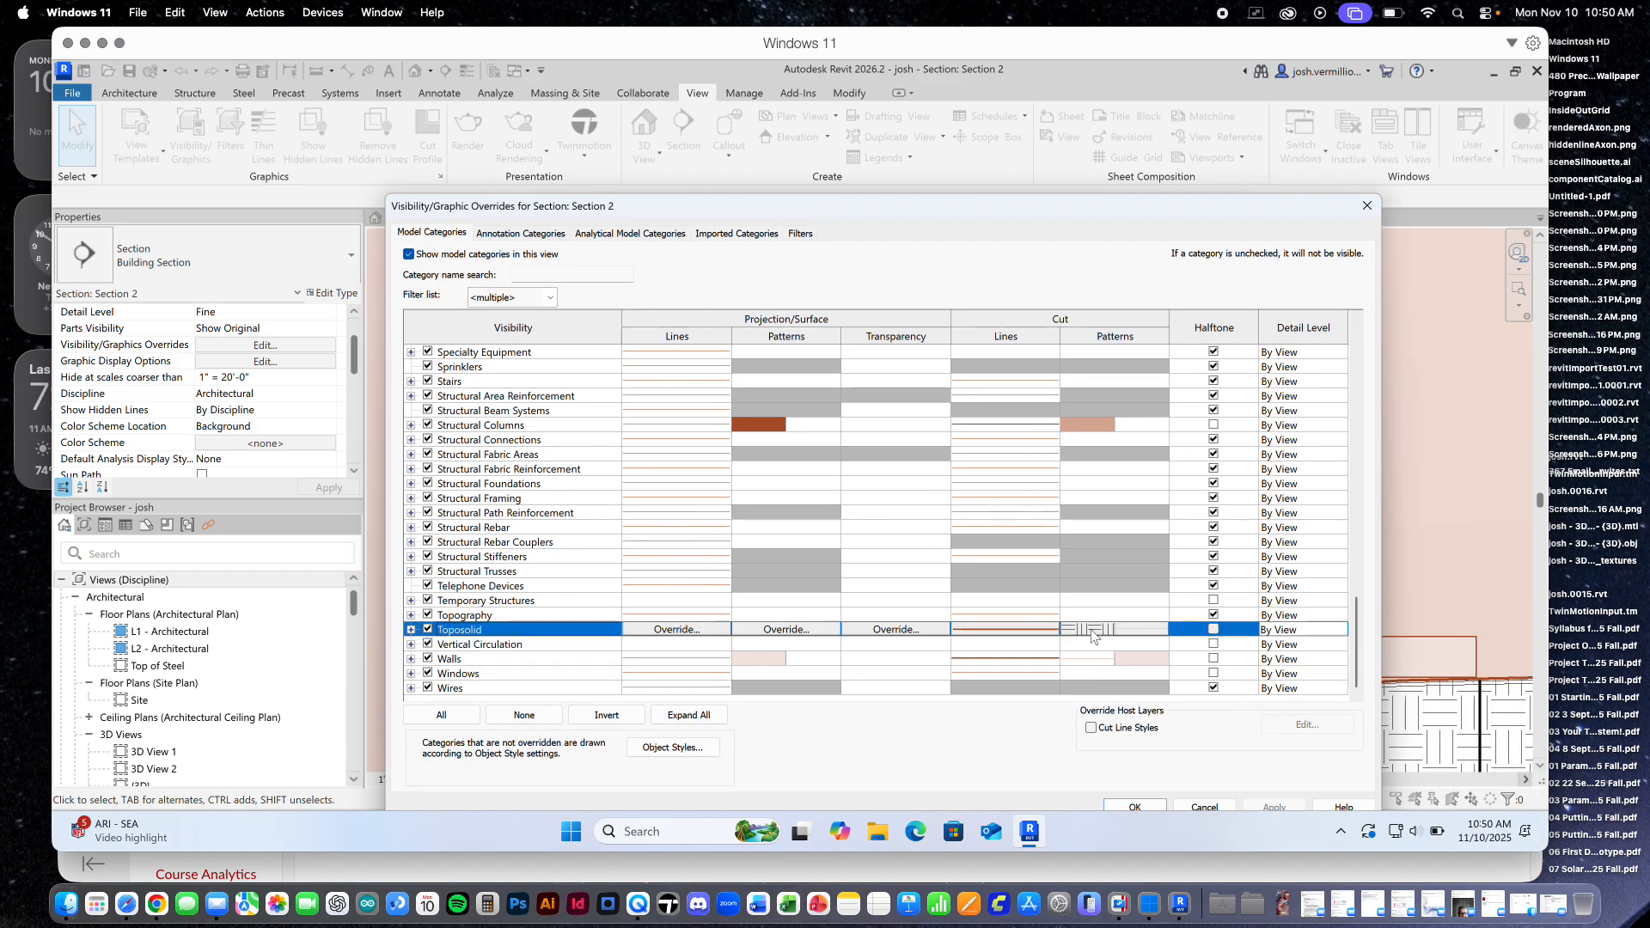
left_click(1094, 635)
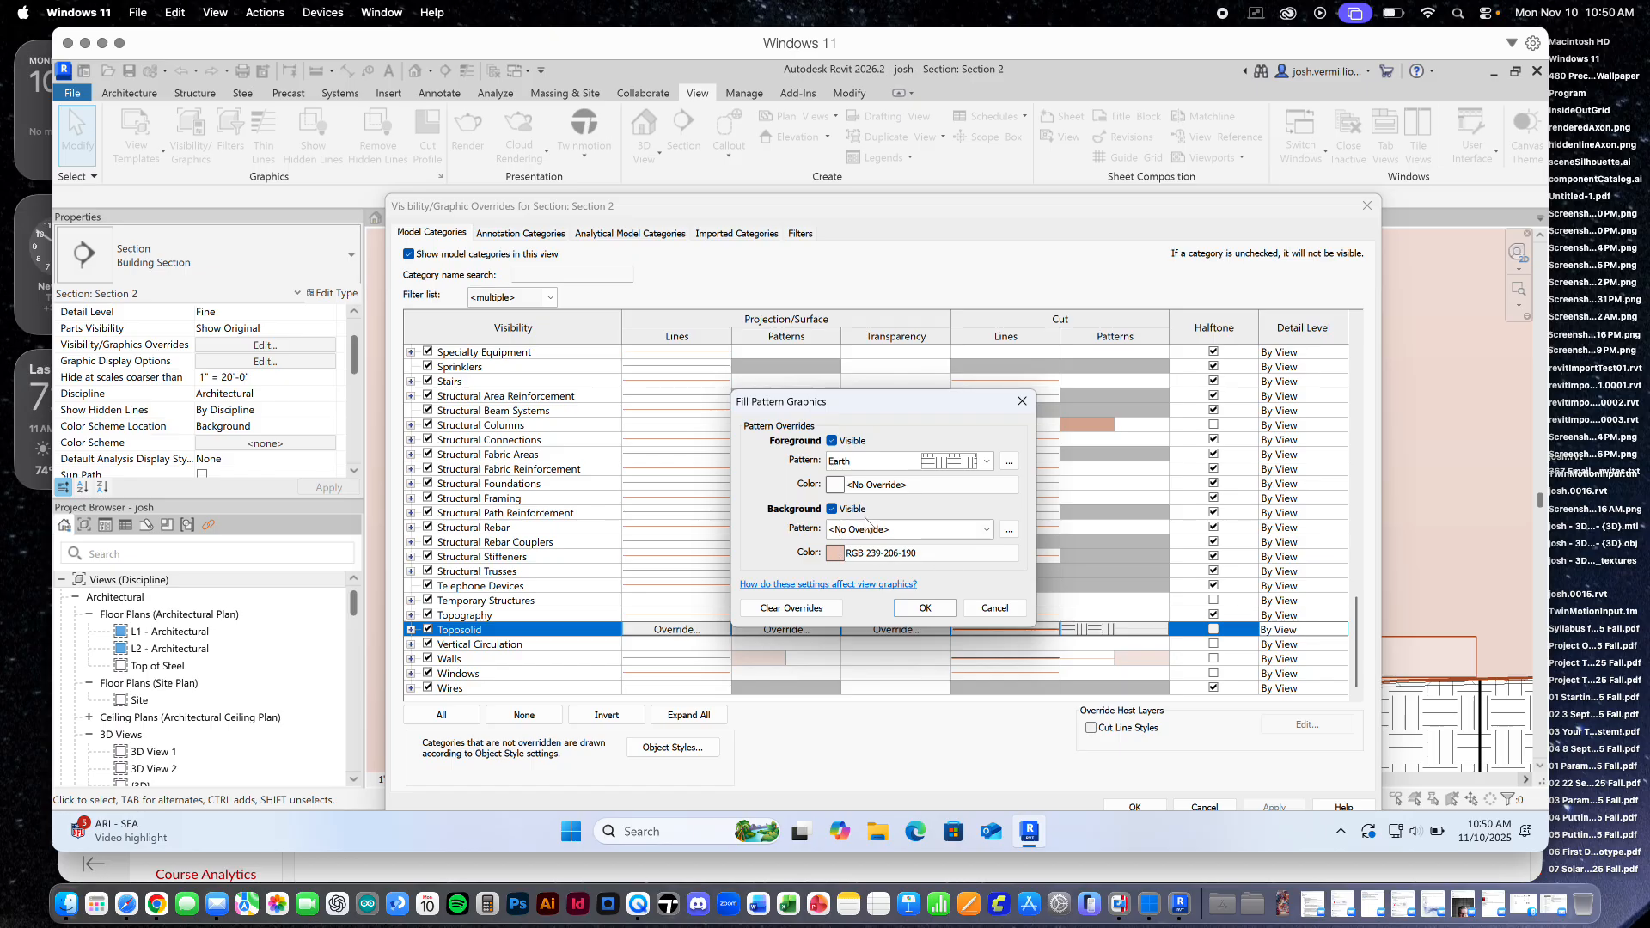
left_click(985, 530)
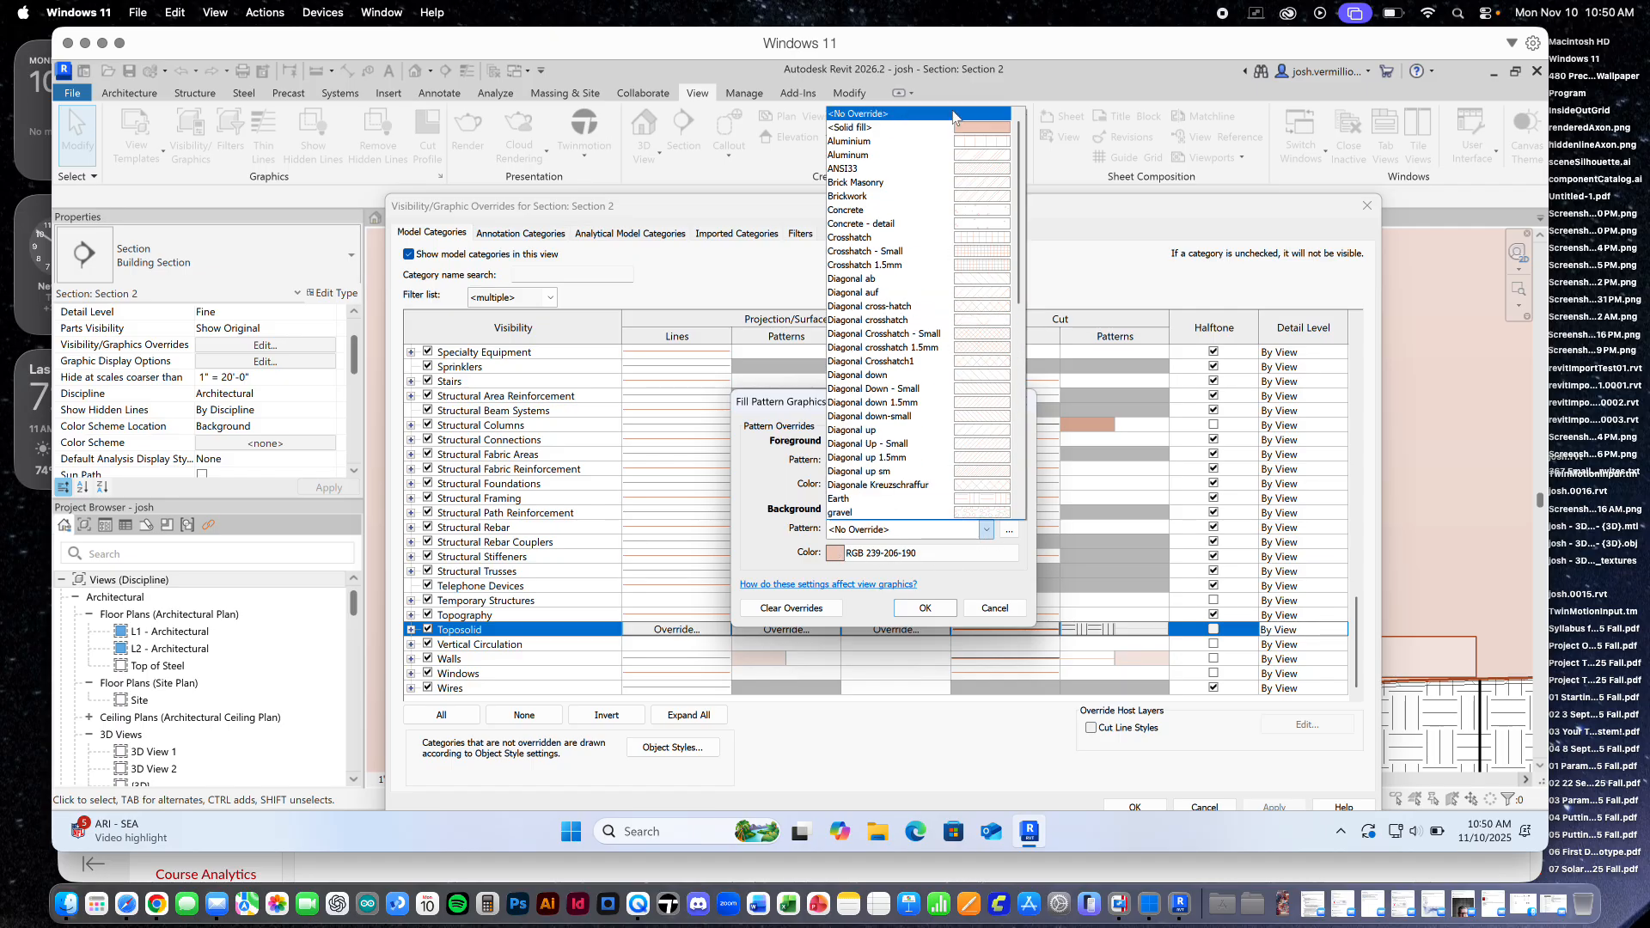
left_click(964, 131)
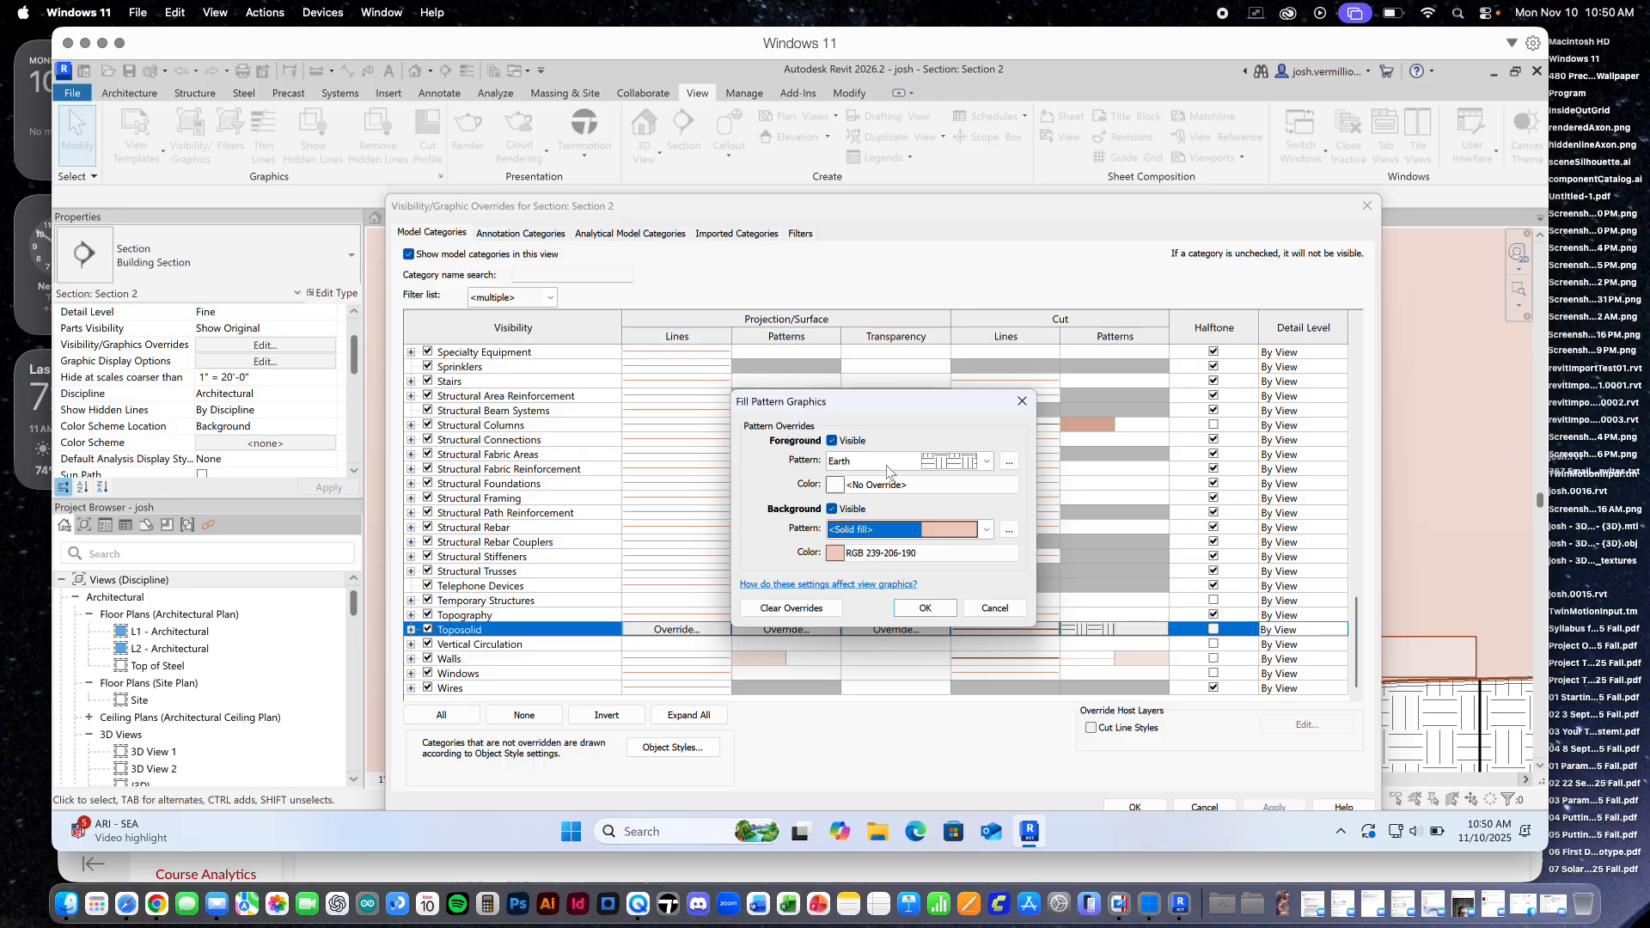
Color the Earth foreground of the Toposolid cut pattern with the custom brown, RGB 173-085-043, and apply the overrides
left_click(972, 484)
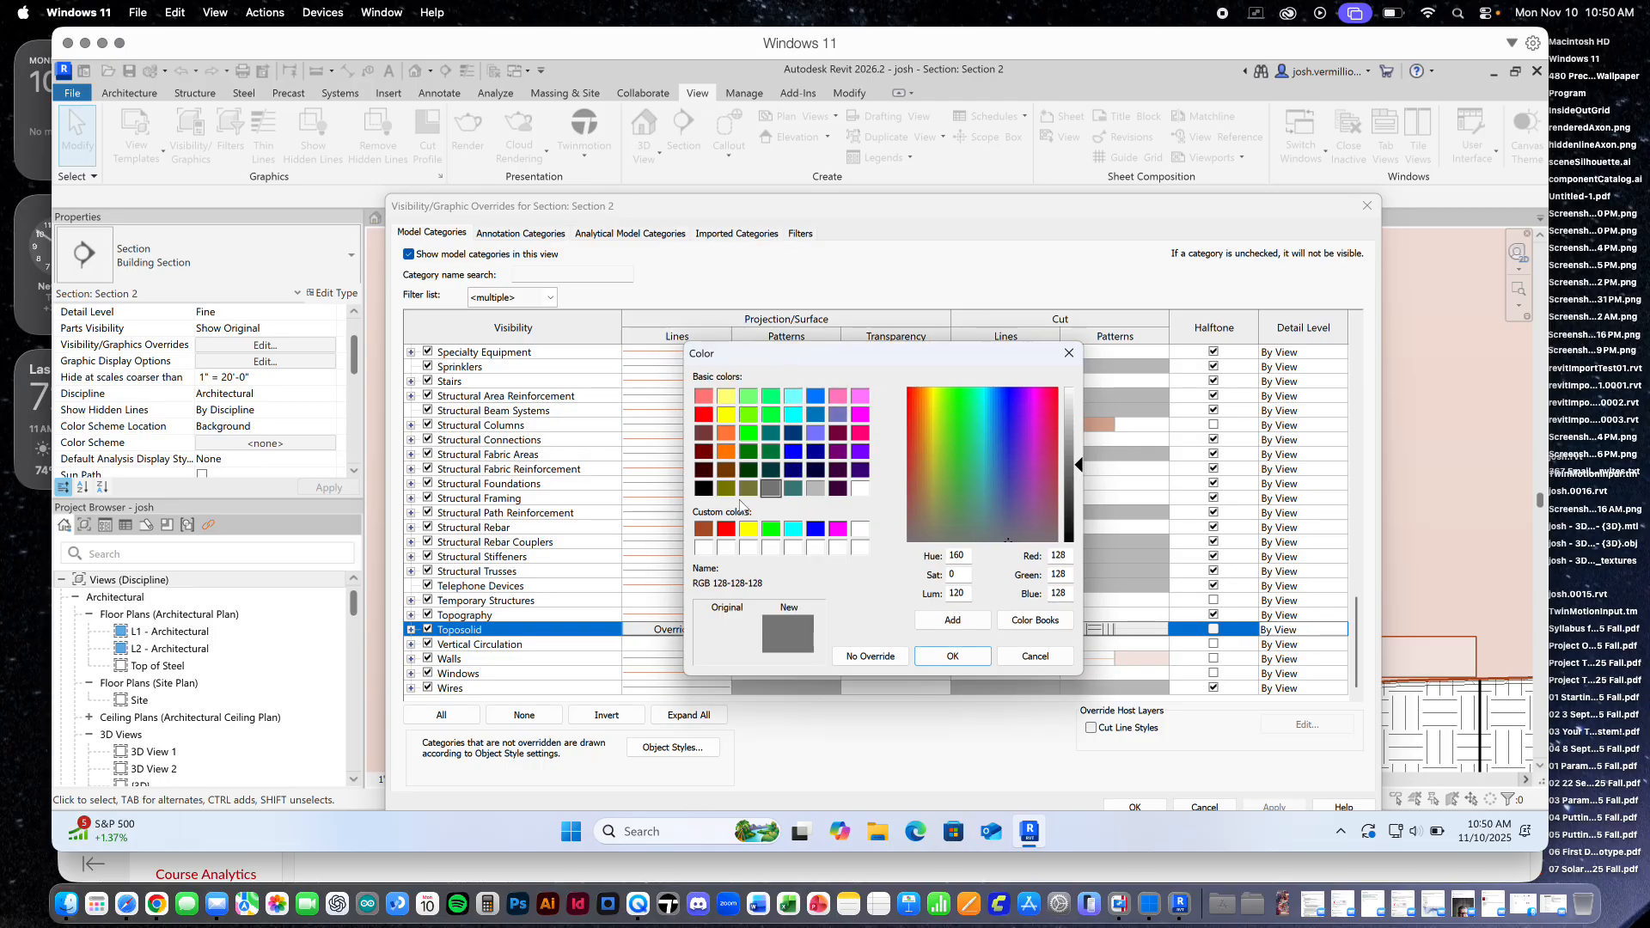
left_click(703, 531)
left_click(953, 657)
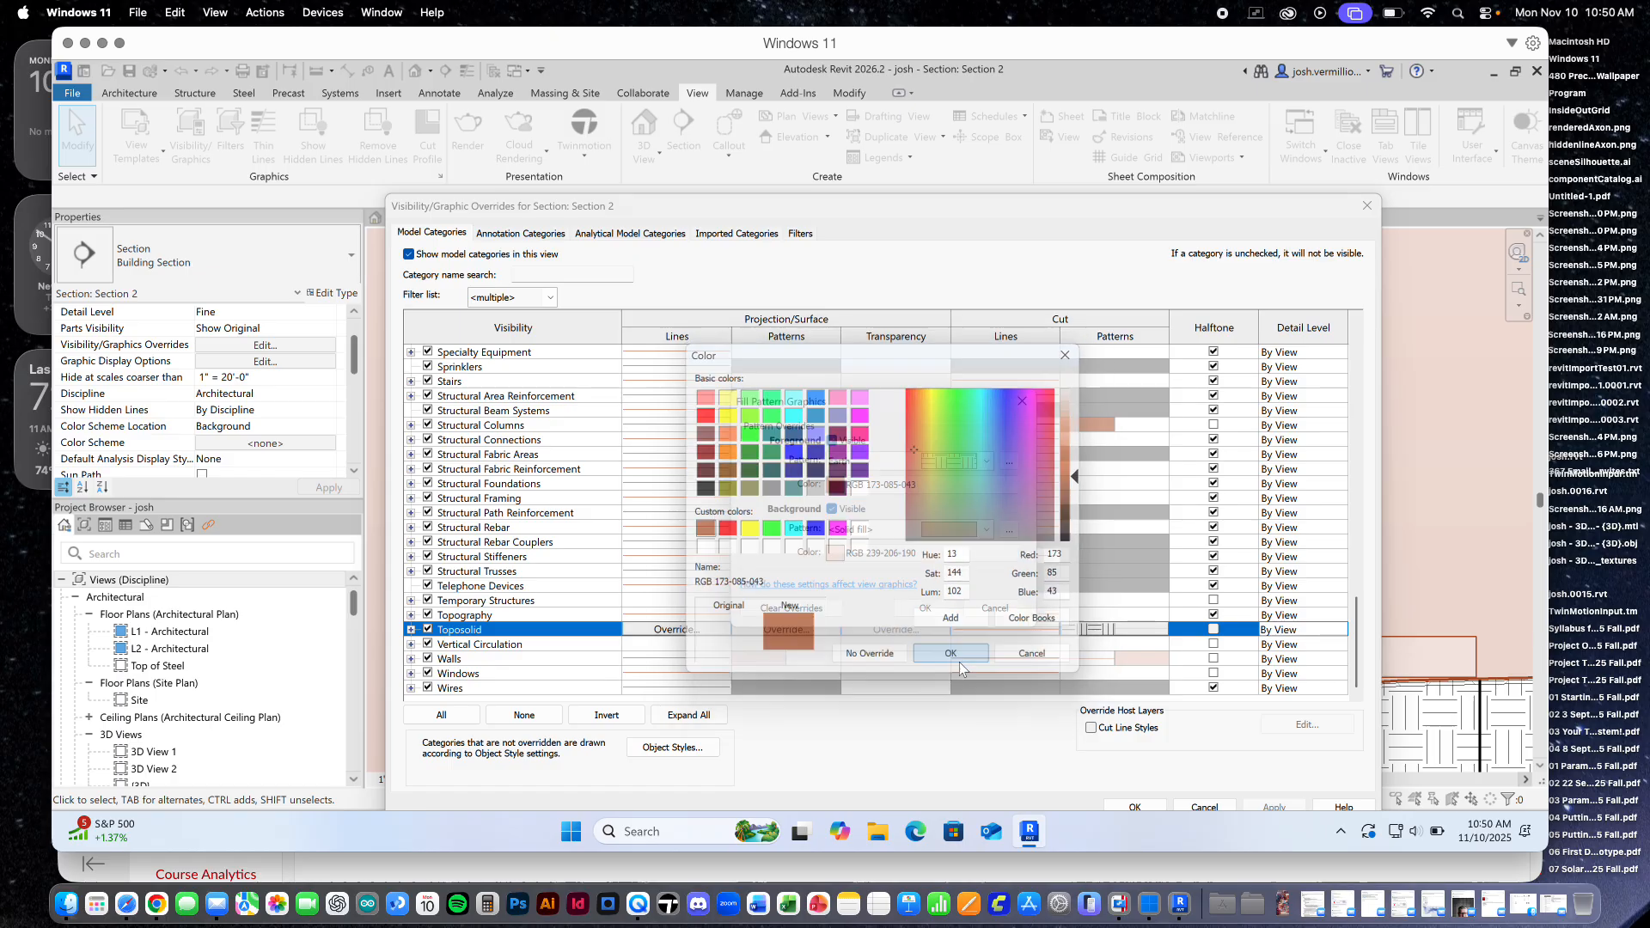
left_click(925, 608)
left_click(1275, 806)
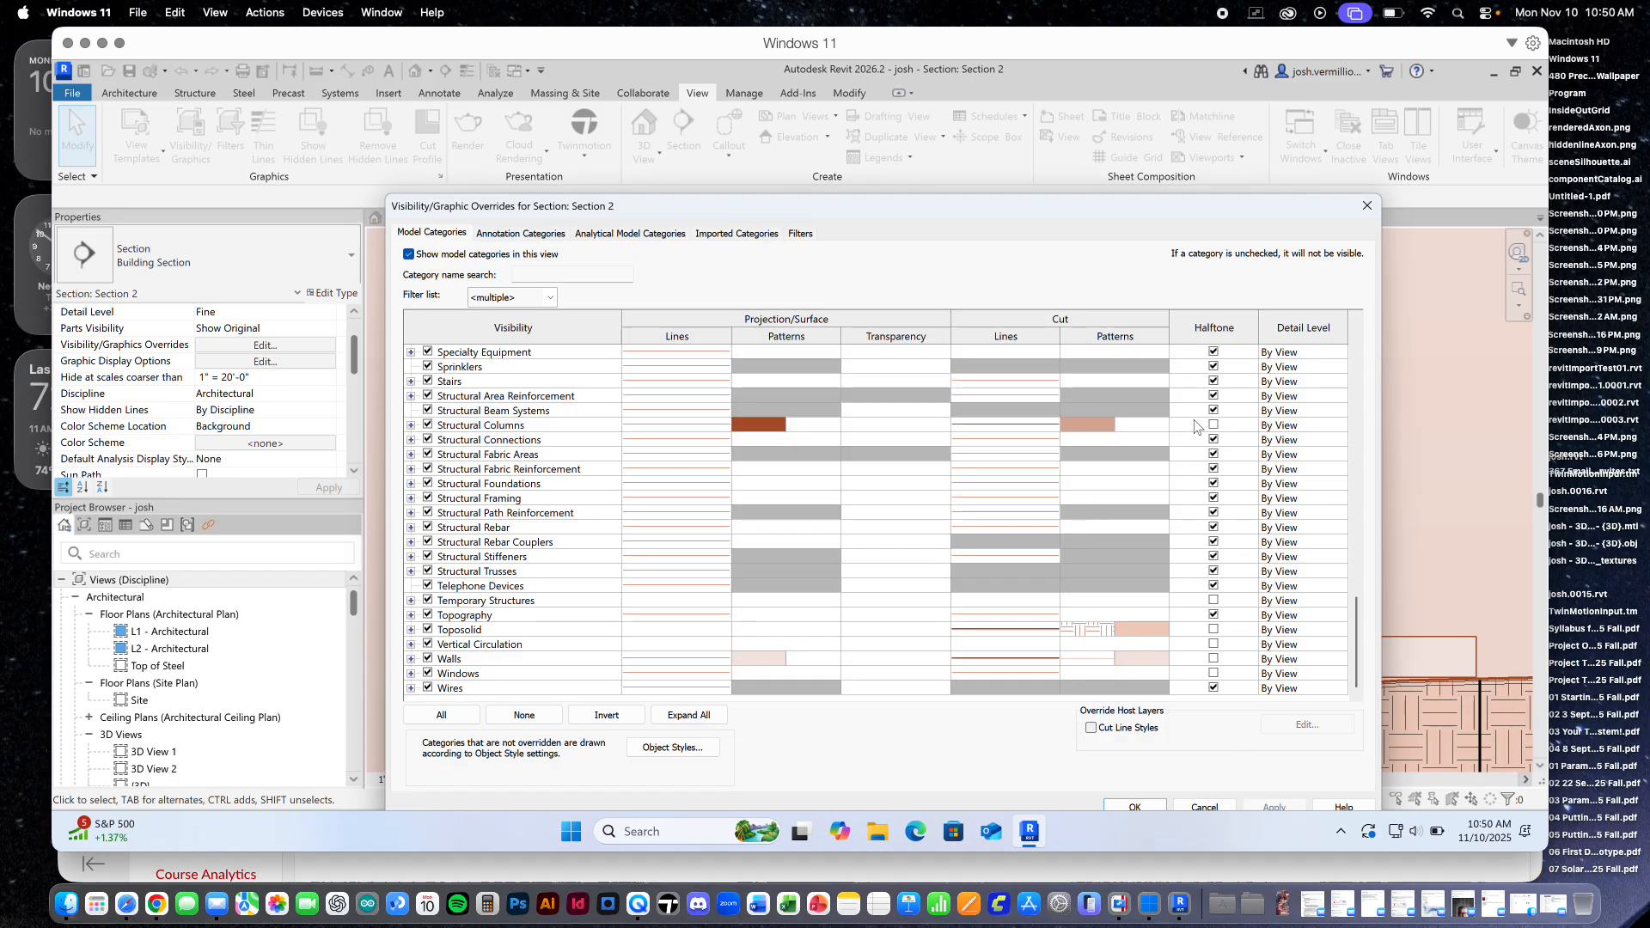
Check the Toposolid's Earth foreground pattern in the fill pattern library for drafting and model type options, leaving it as is
left_click_drag(1171, 206, 1109, 139)
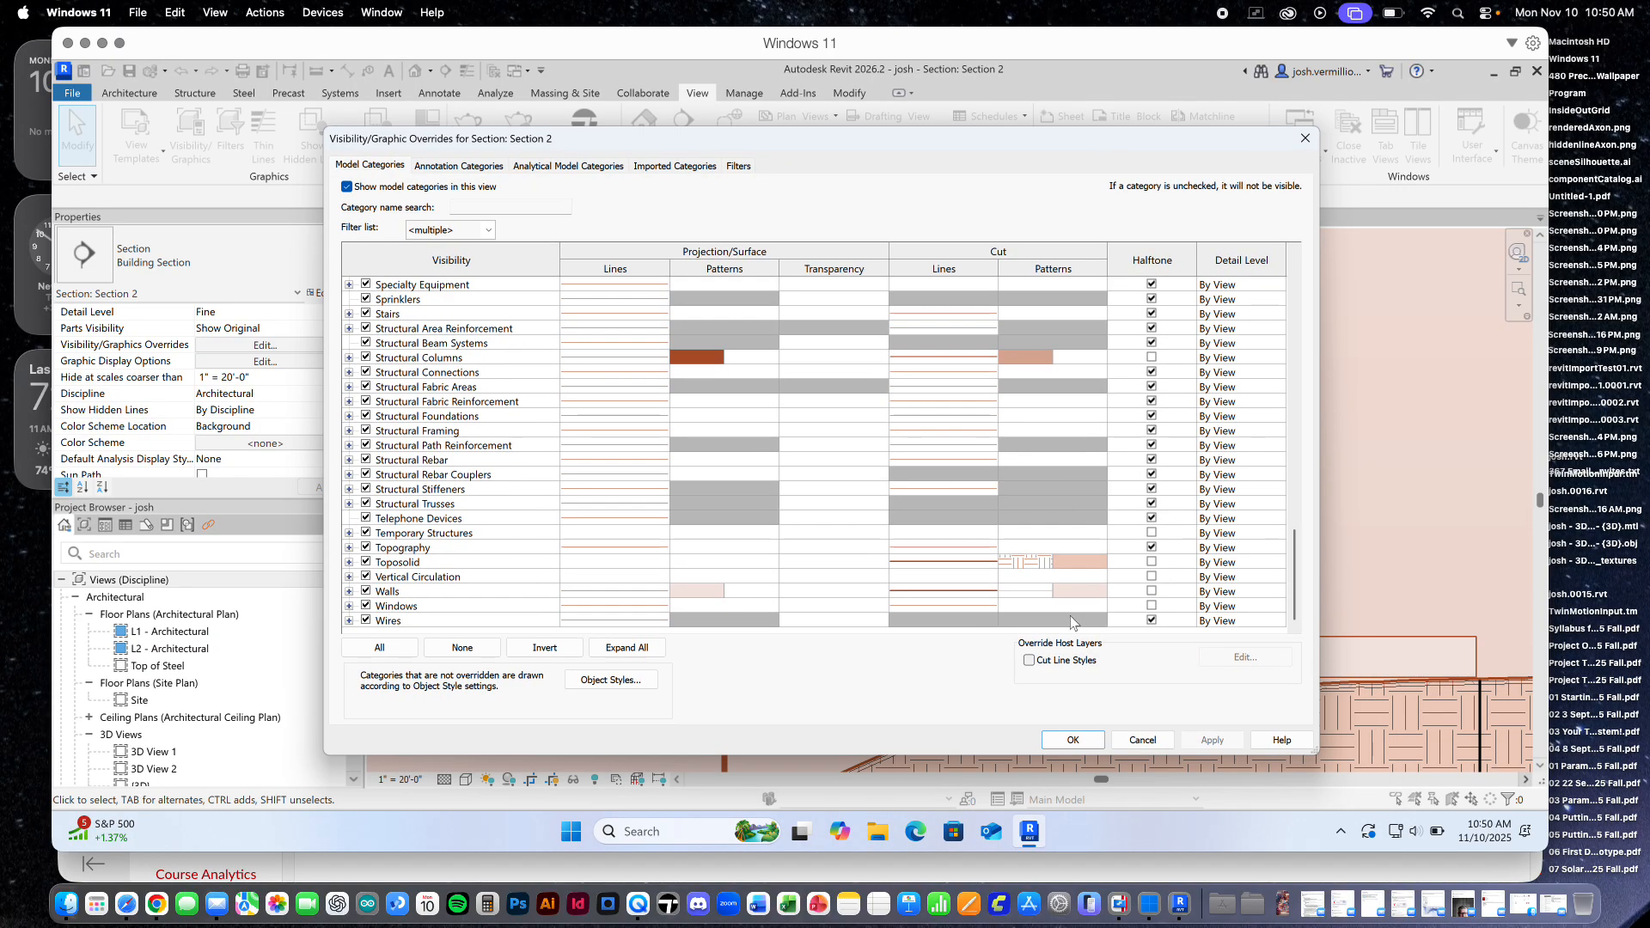
left_click(1030, 568)
left_click(1029, 564)
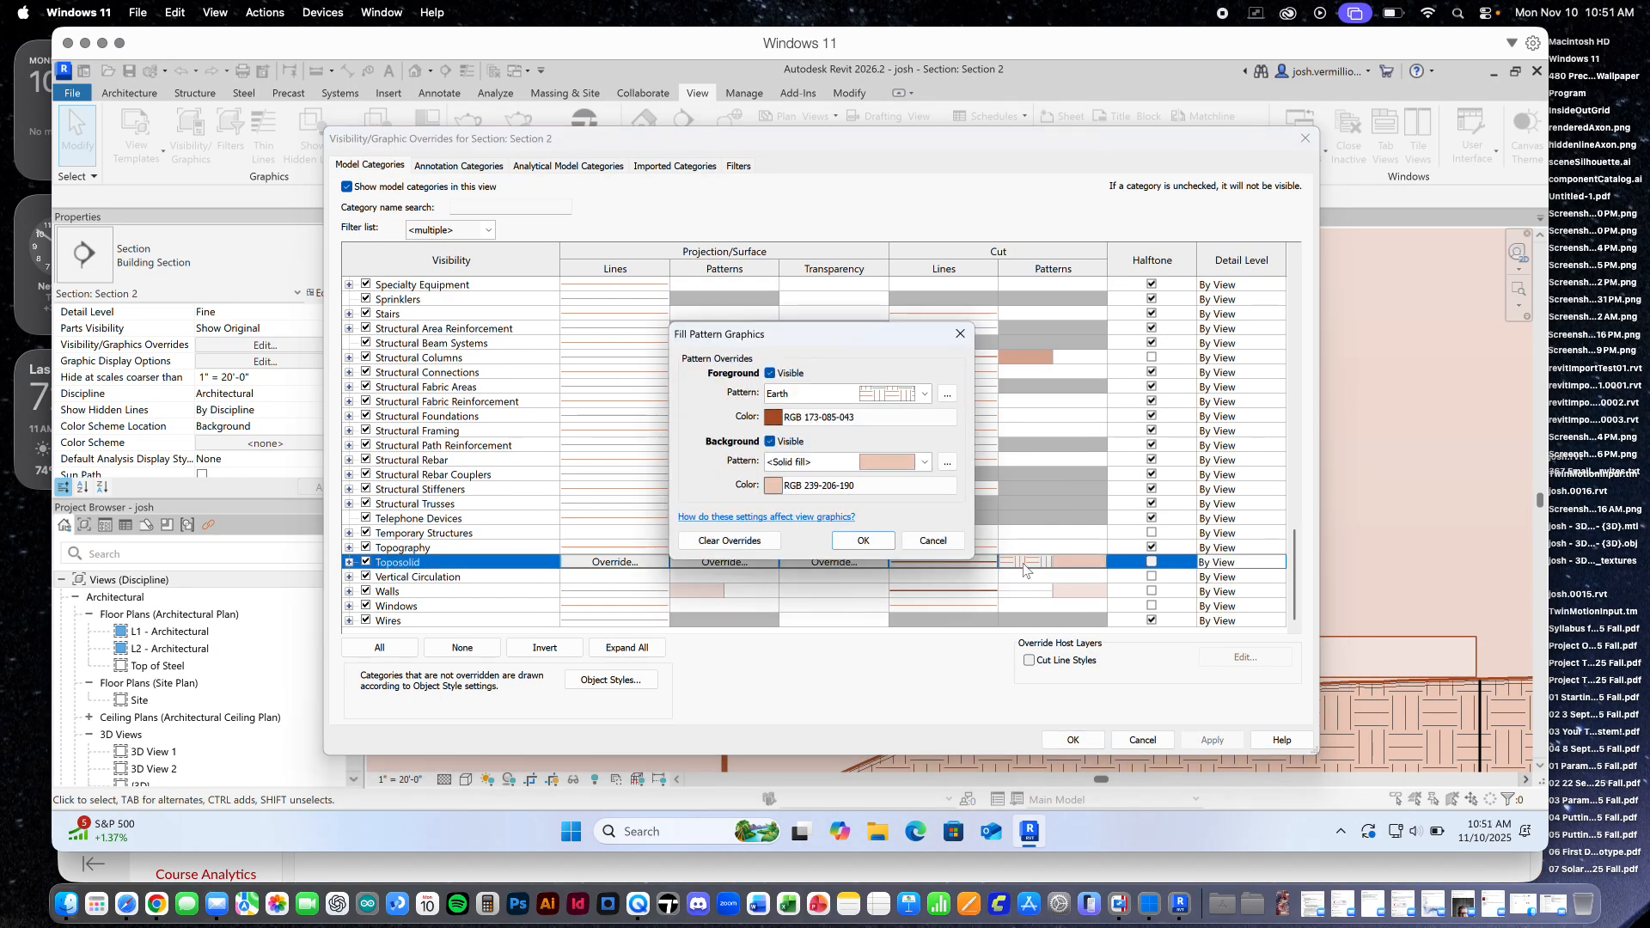
left_click(947, 394)
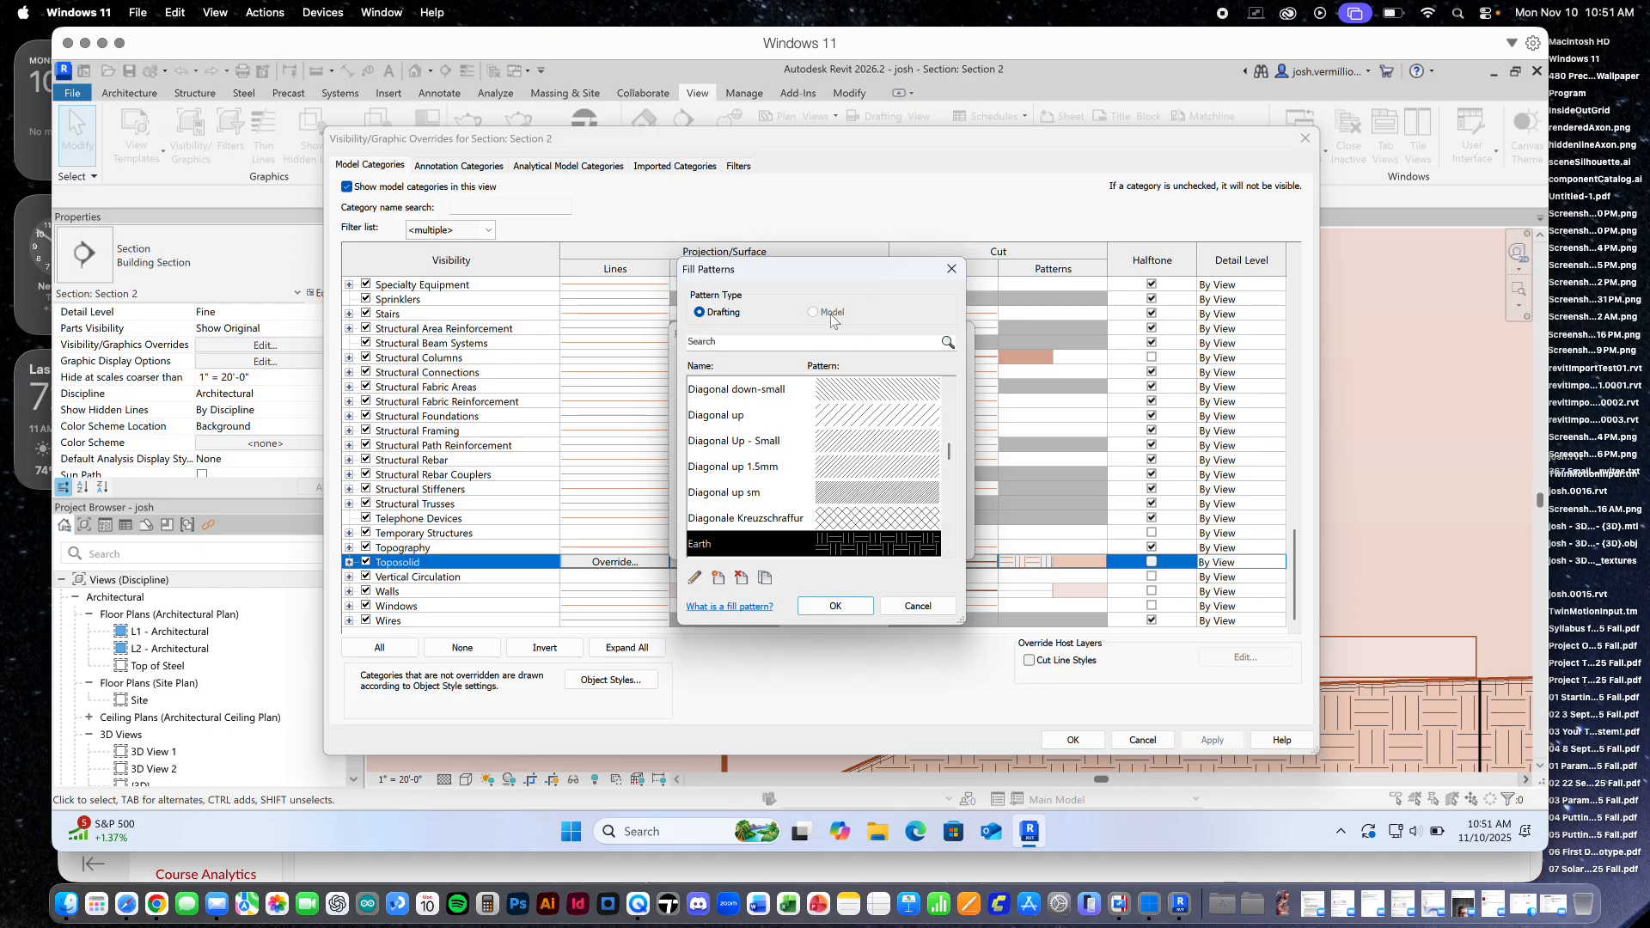
left_click(918, 606)
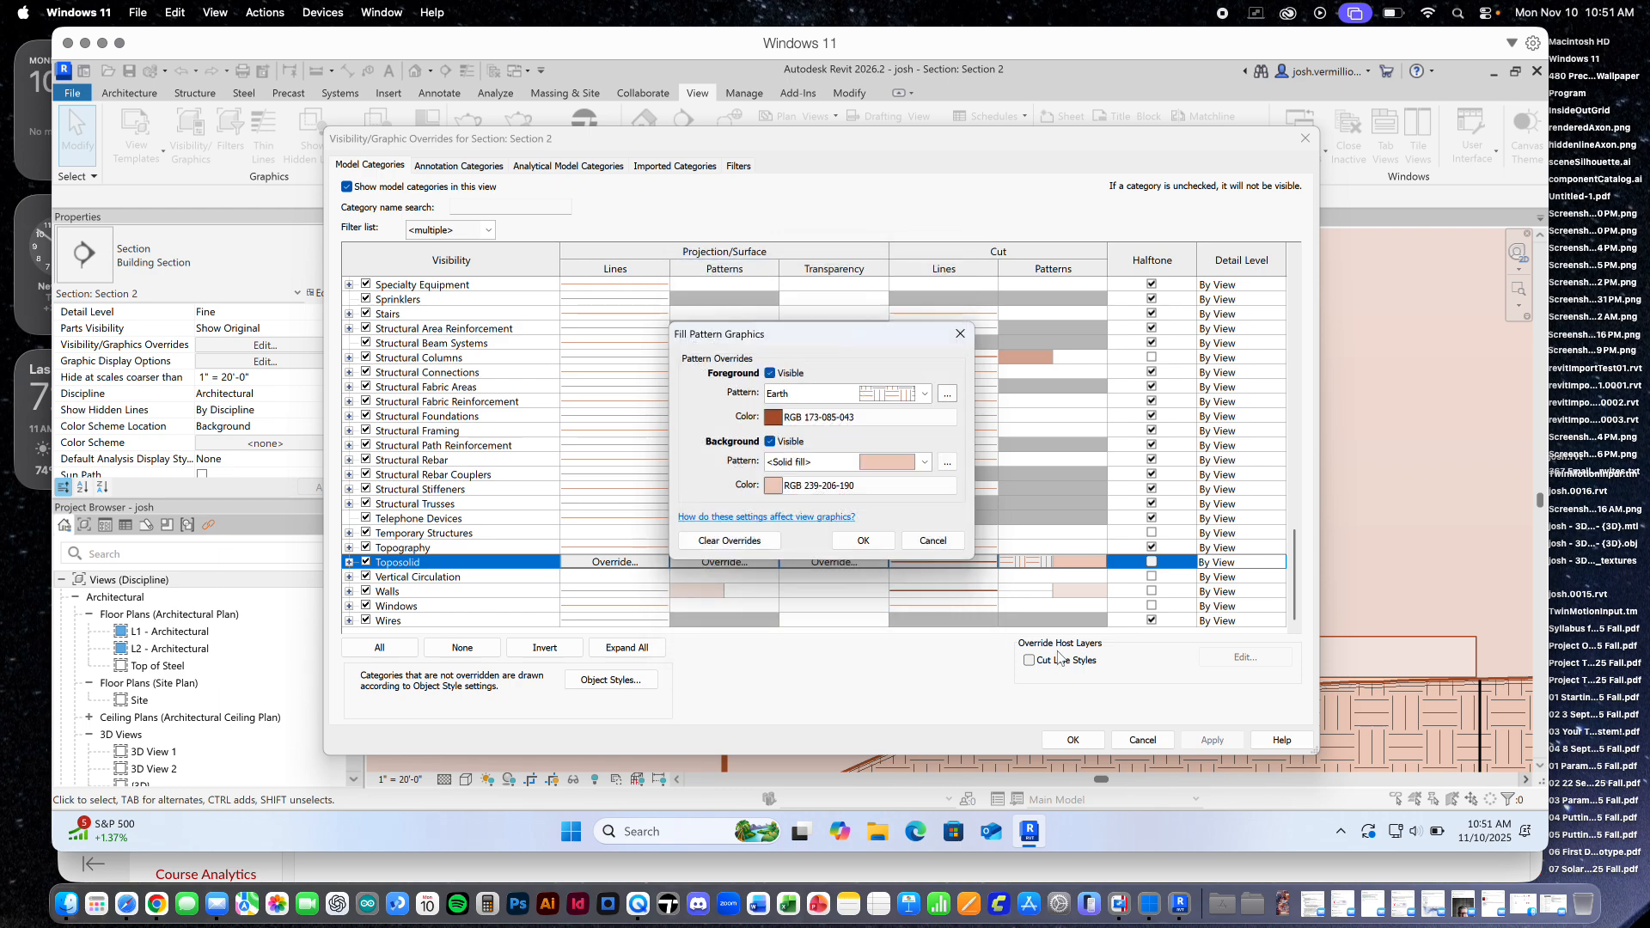
left_click(925, 393)
left_click(925, 395)
left_click(948, 394)
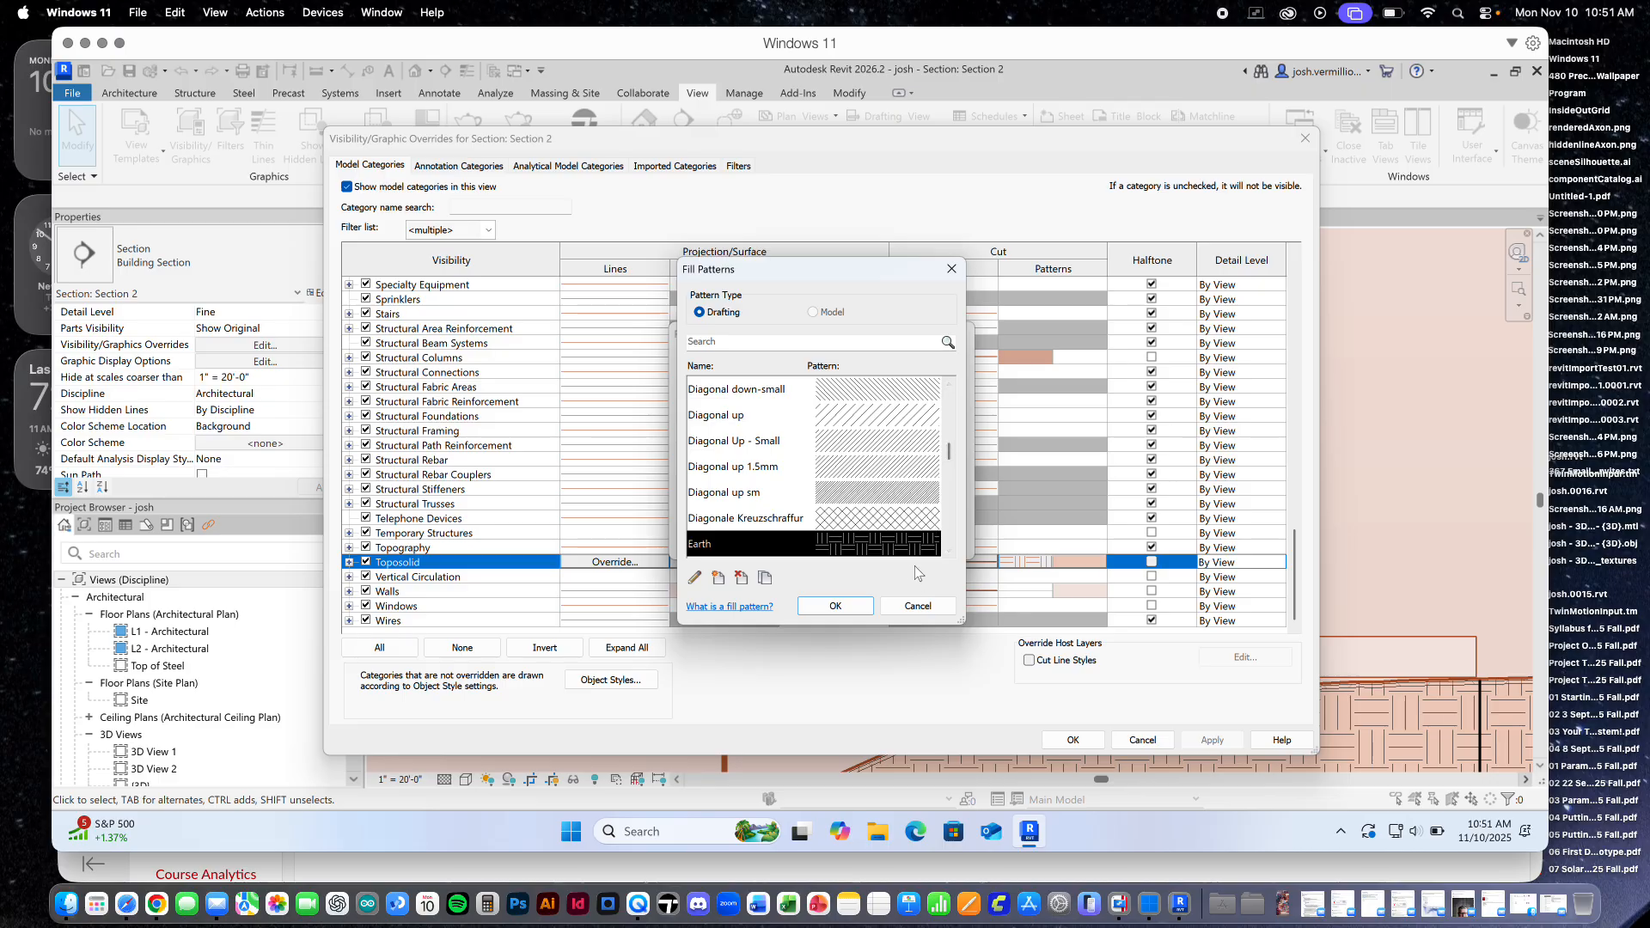
left_click(908, 607)
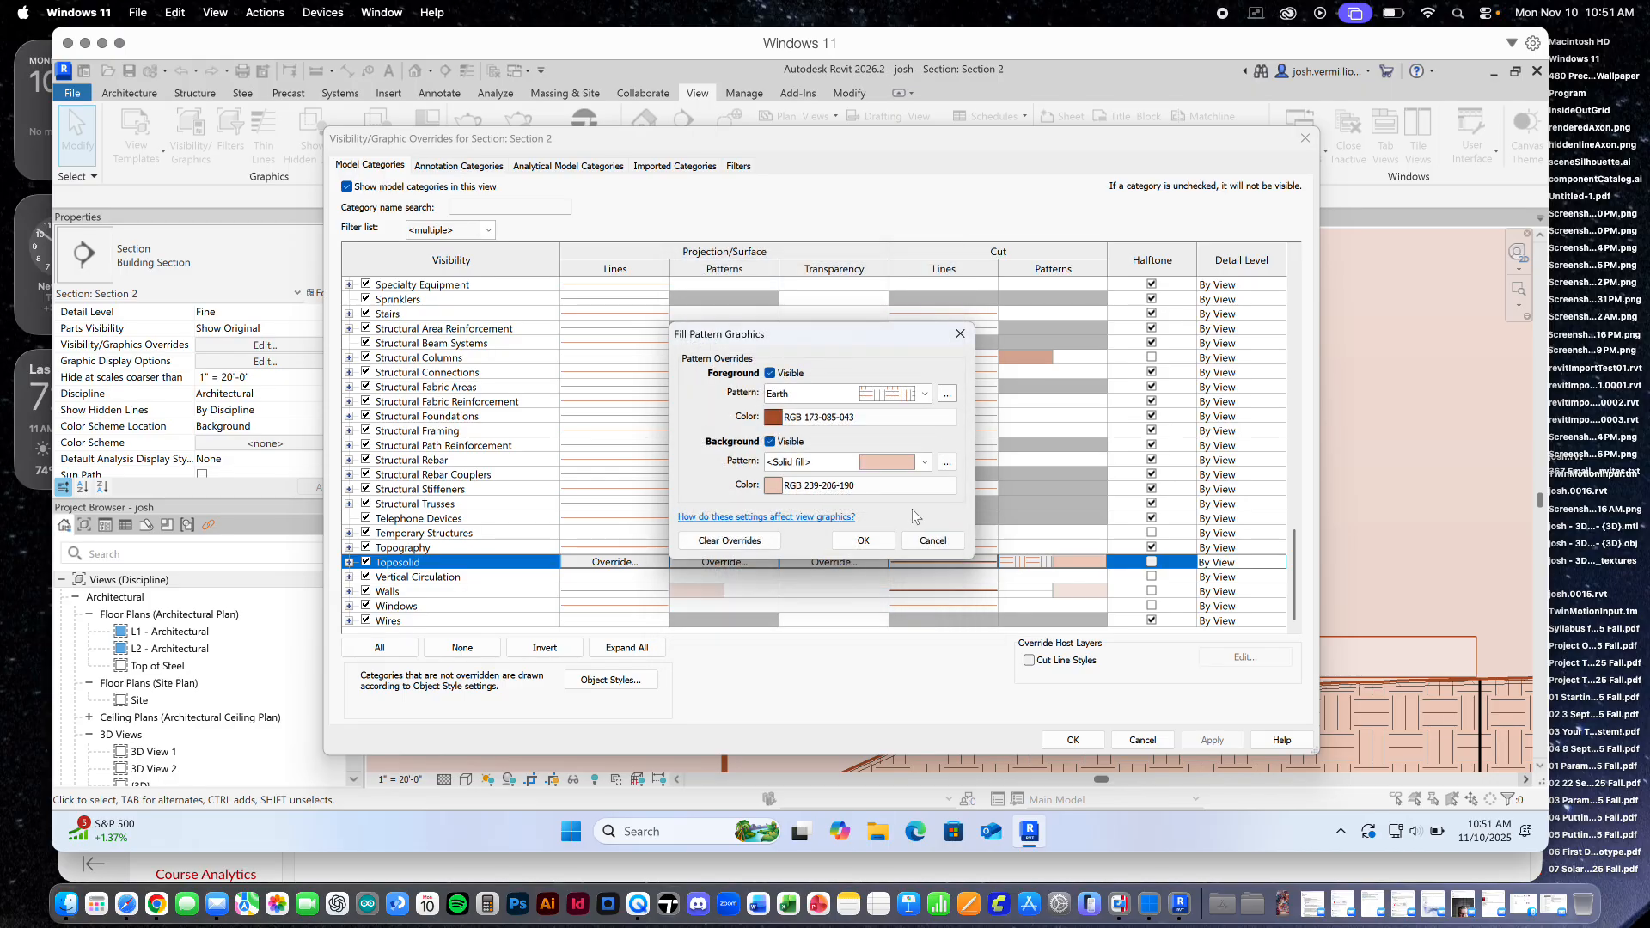
Accept the Toposolid cut pattern settings and finish the visibility and graphics overrides for Section 2
left_click(864, 541)
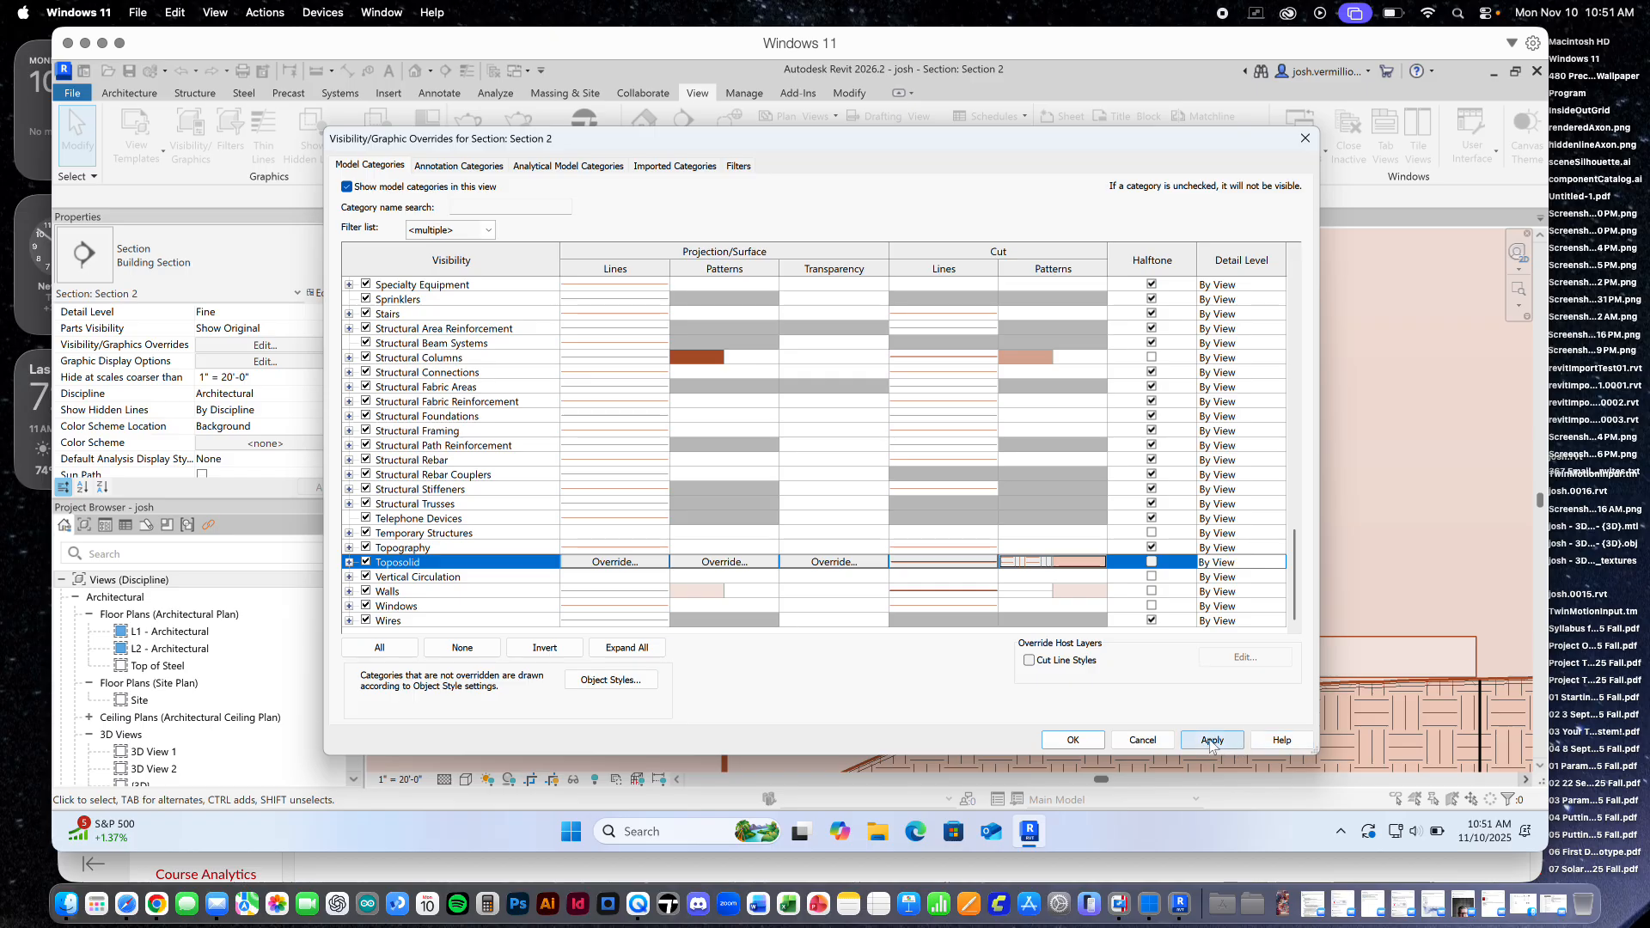
left_click(1214, 743)
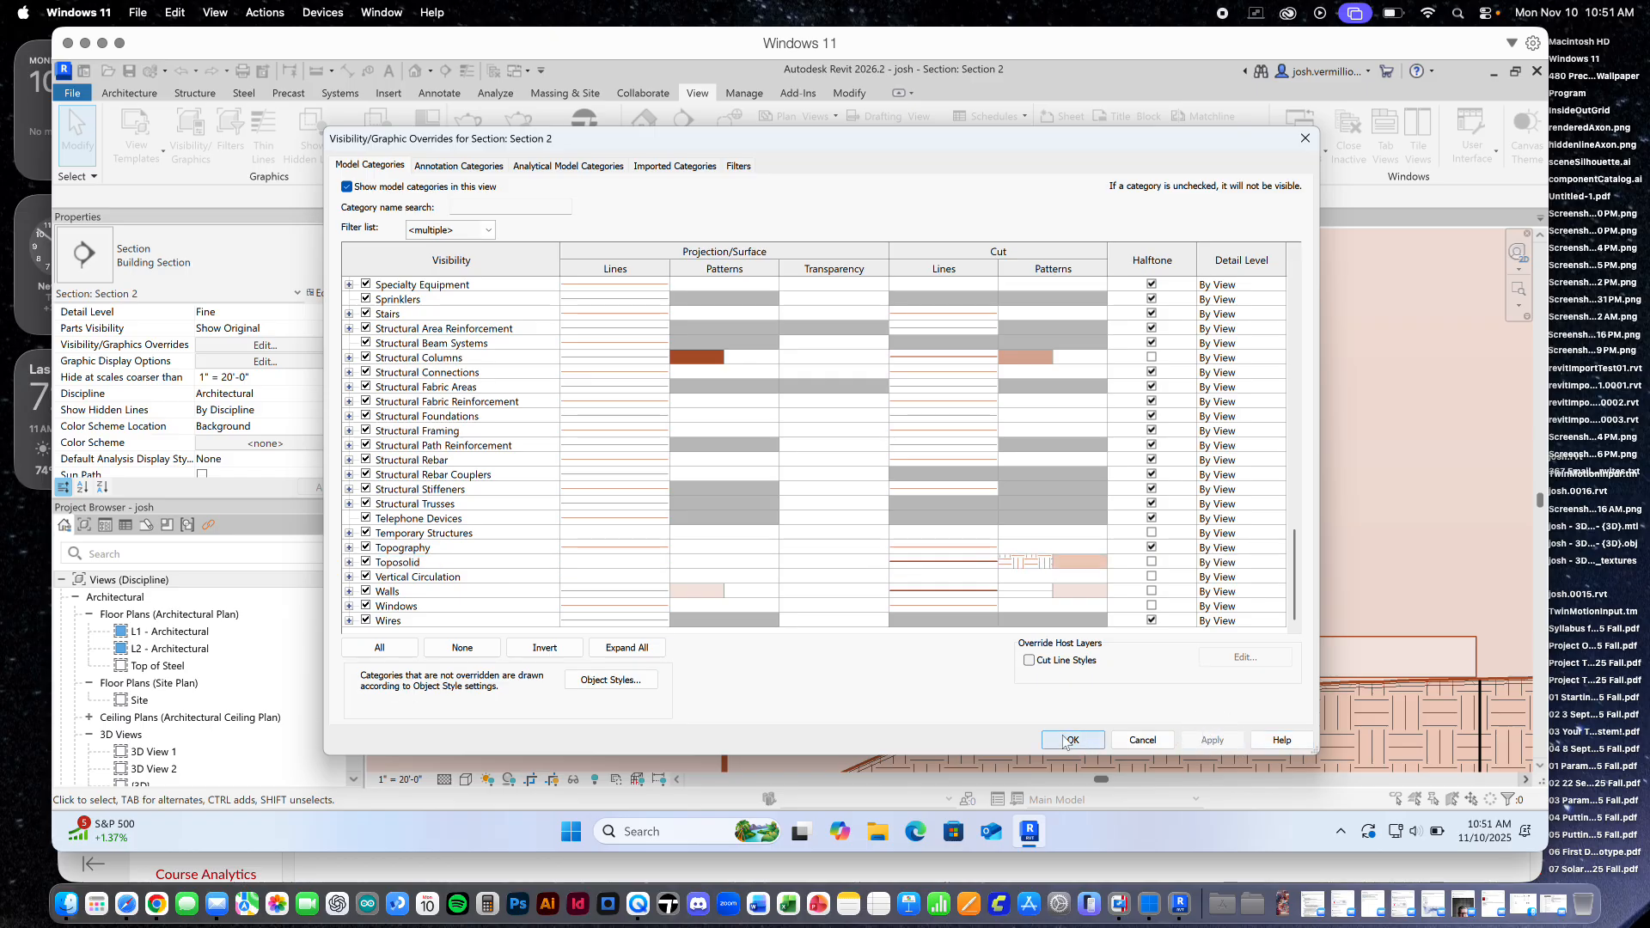
left_click(1072, 744)
left_click(1072, 744)
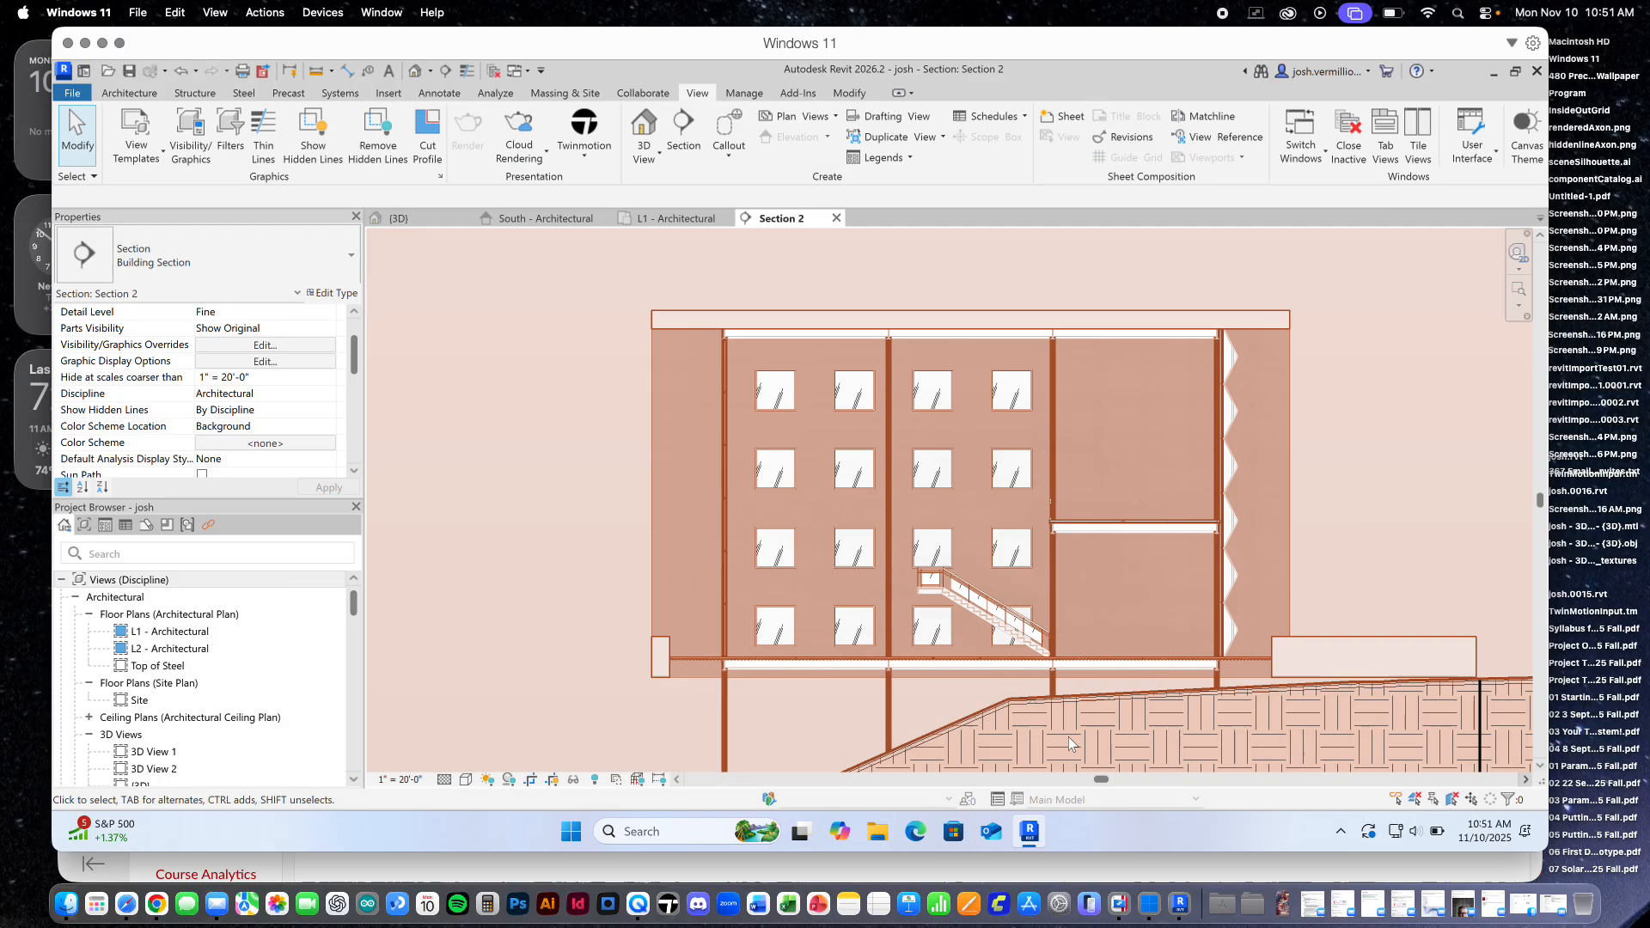
Turn off Crop View for Section 2 to show the full extent of the terrain
left_click_drag(354, 354, 350, 386)
scroll(534, 442, "down", 10)
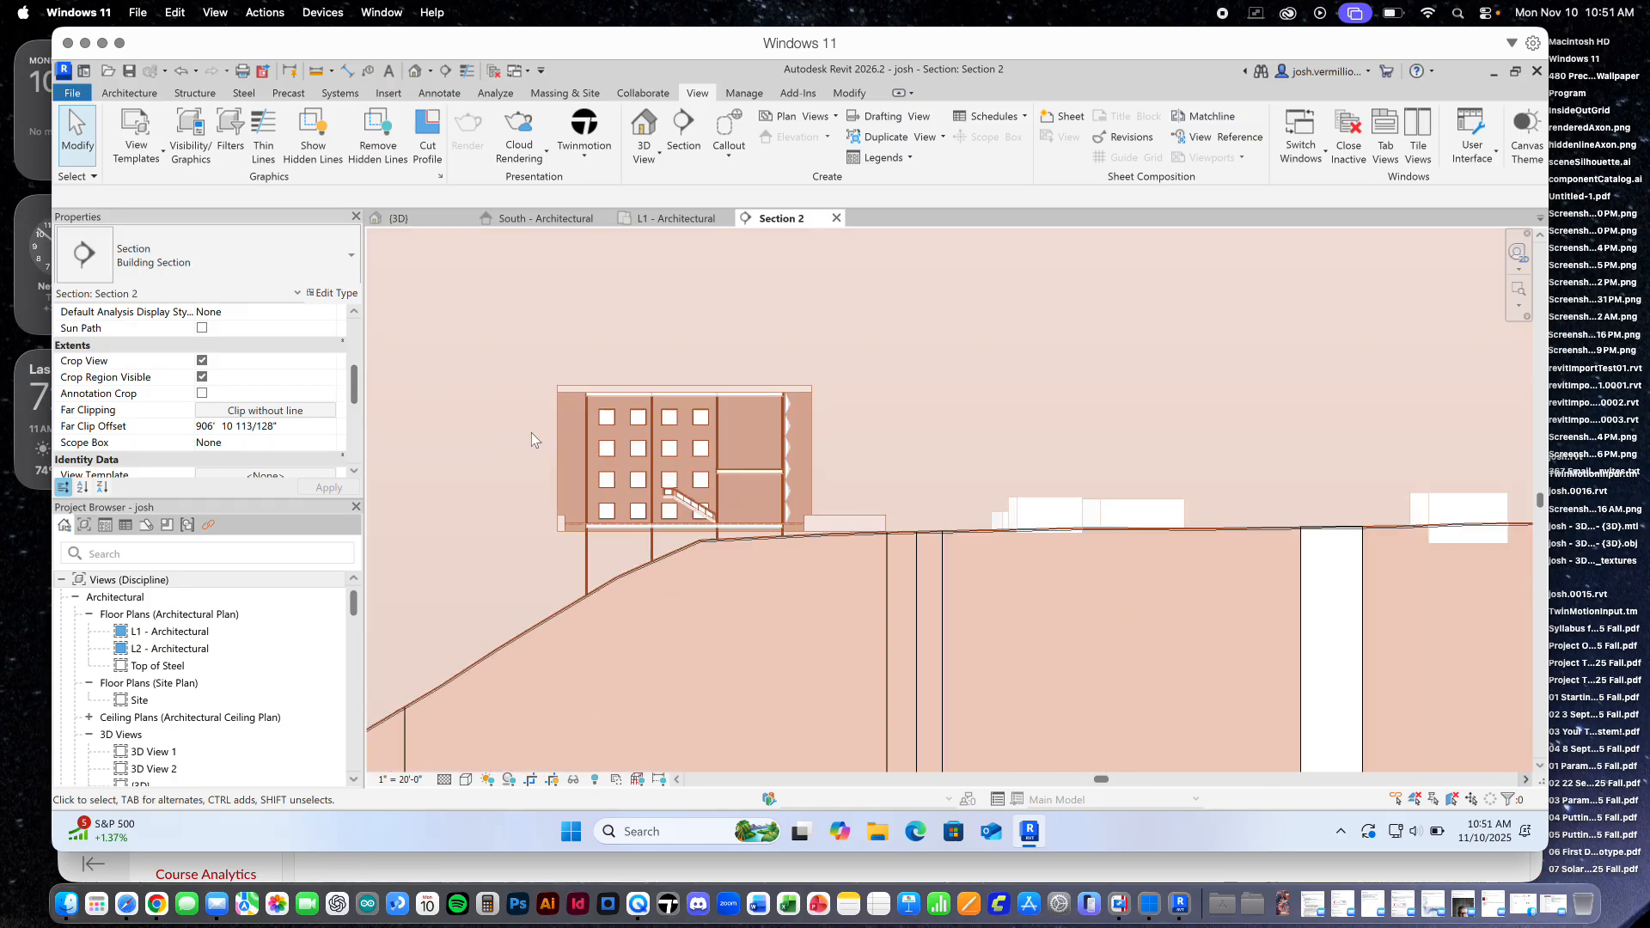
left_click(202, 361)
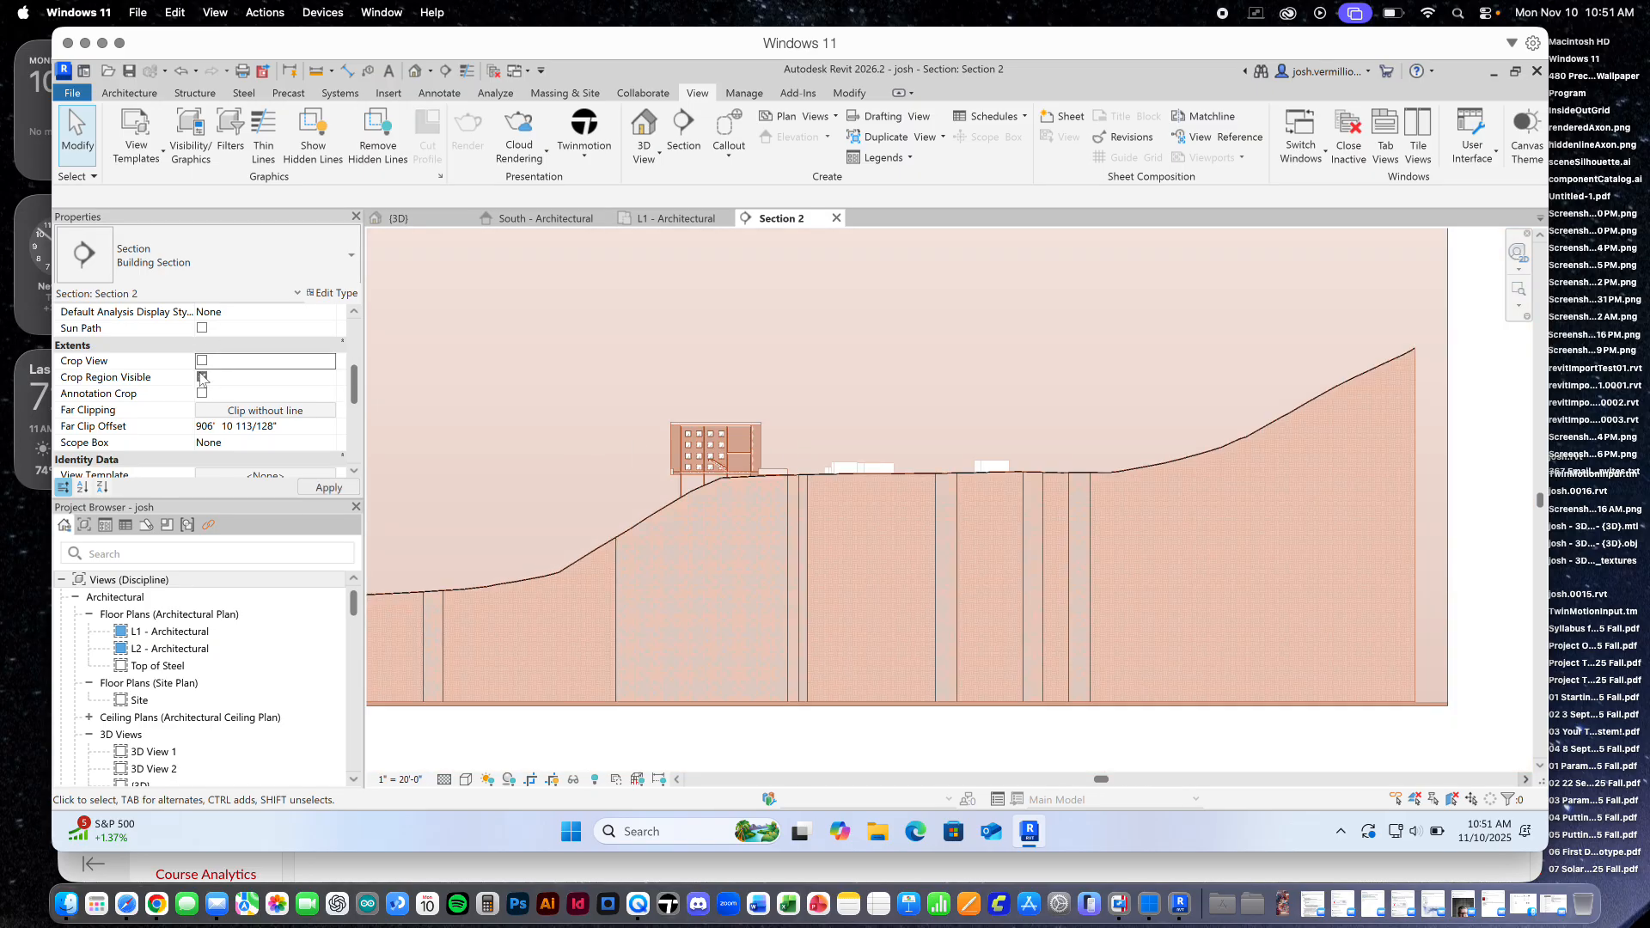
left_click_drag(354, 391, 350, 358)
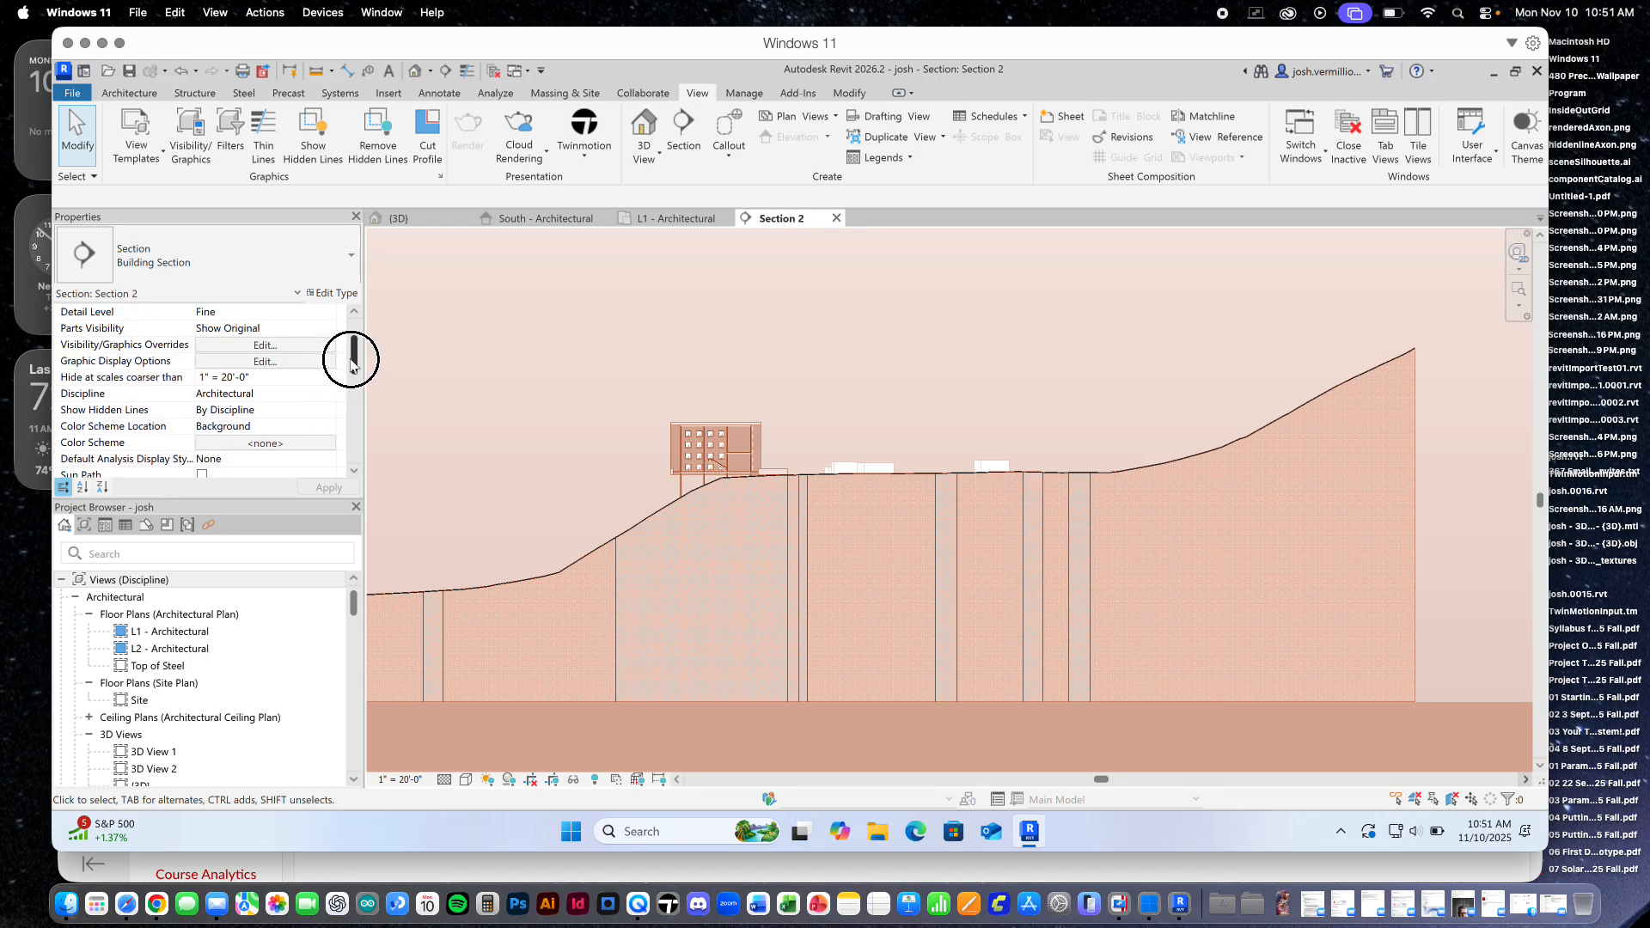
Examine the L1 - Architectural floor plan, checking the cut walls, window openings, shadows and surrounding terrain contours
left_click(675, 218)
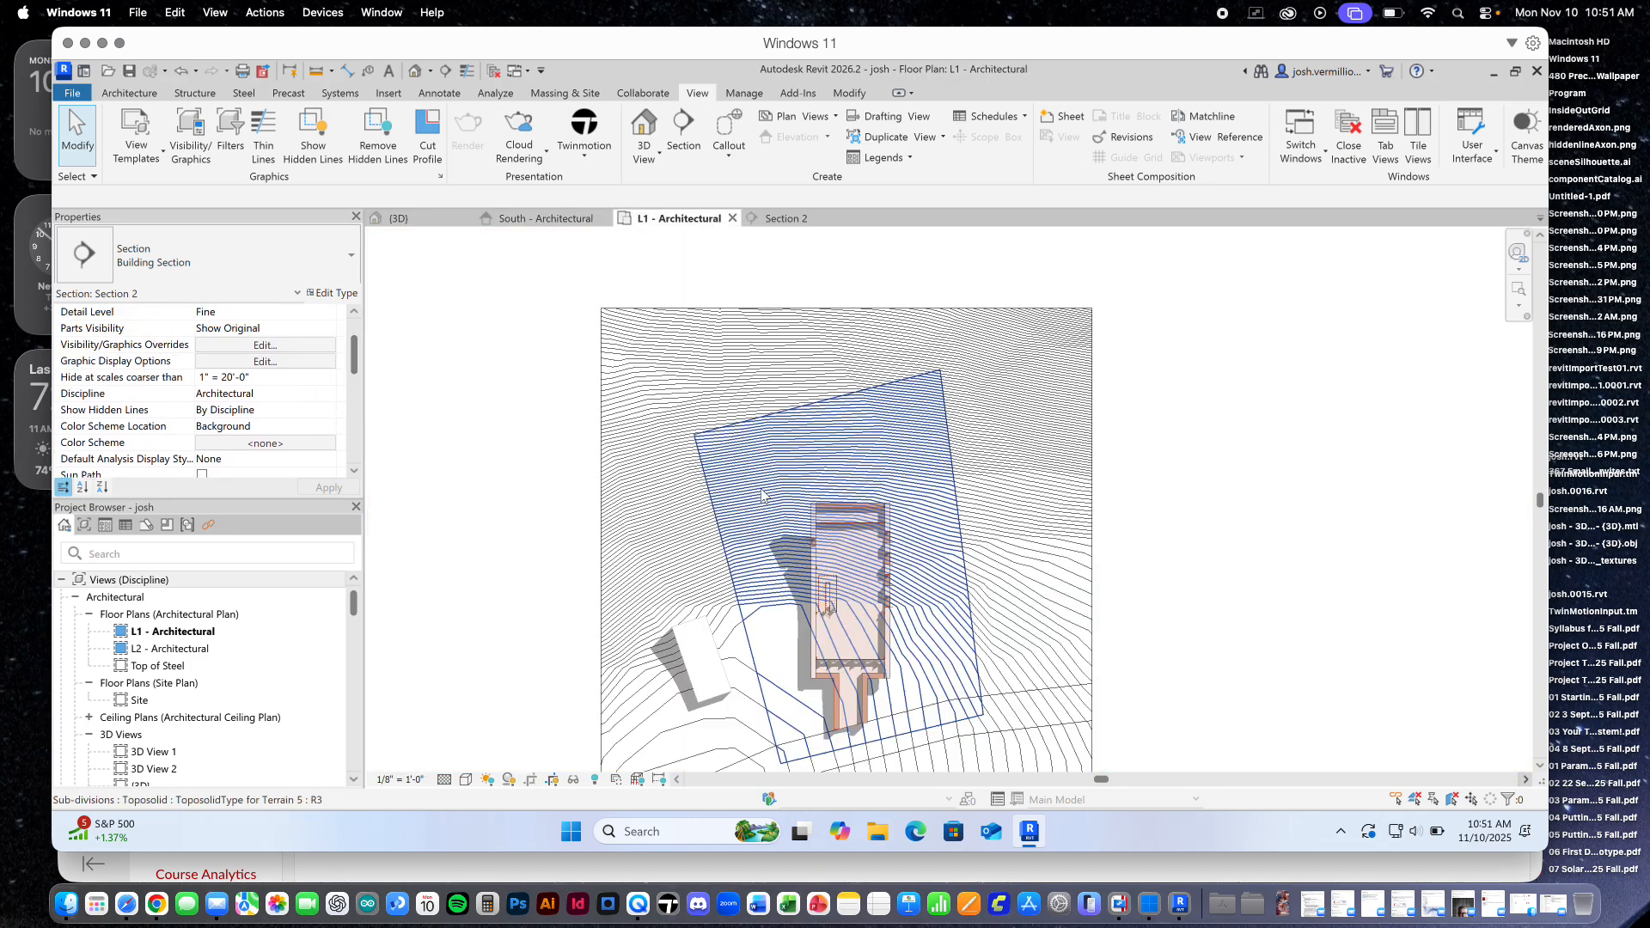
scroll(875, 609, "up", 3)
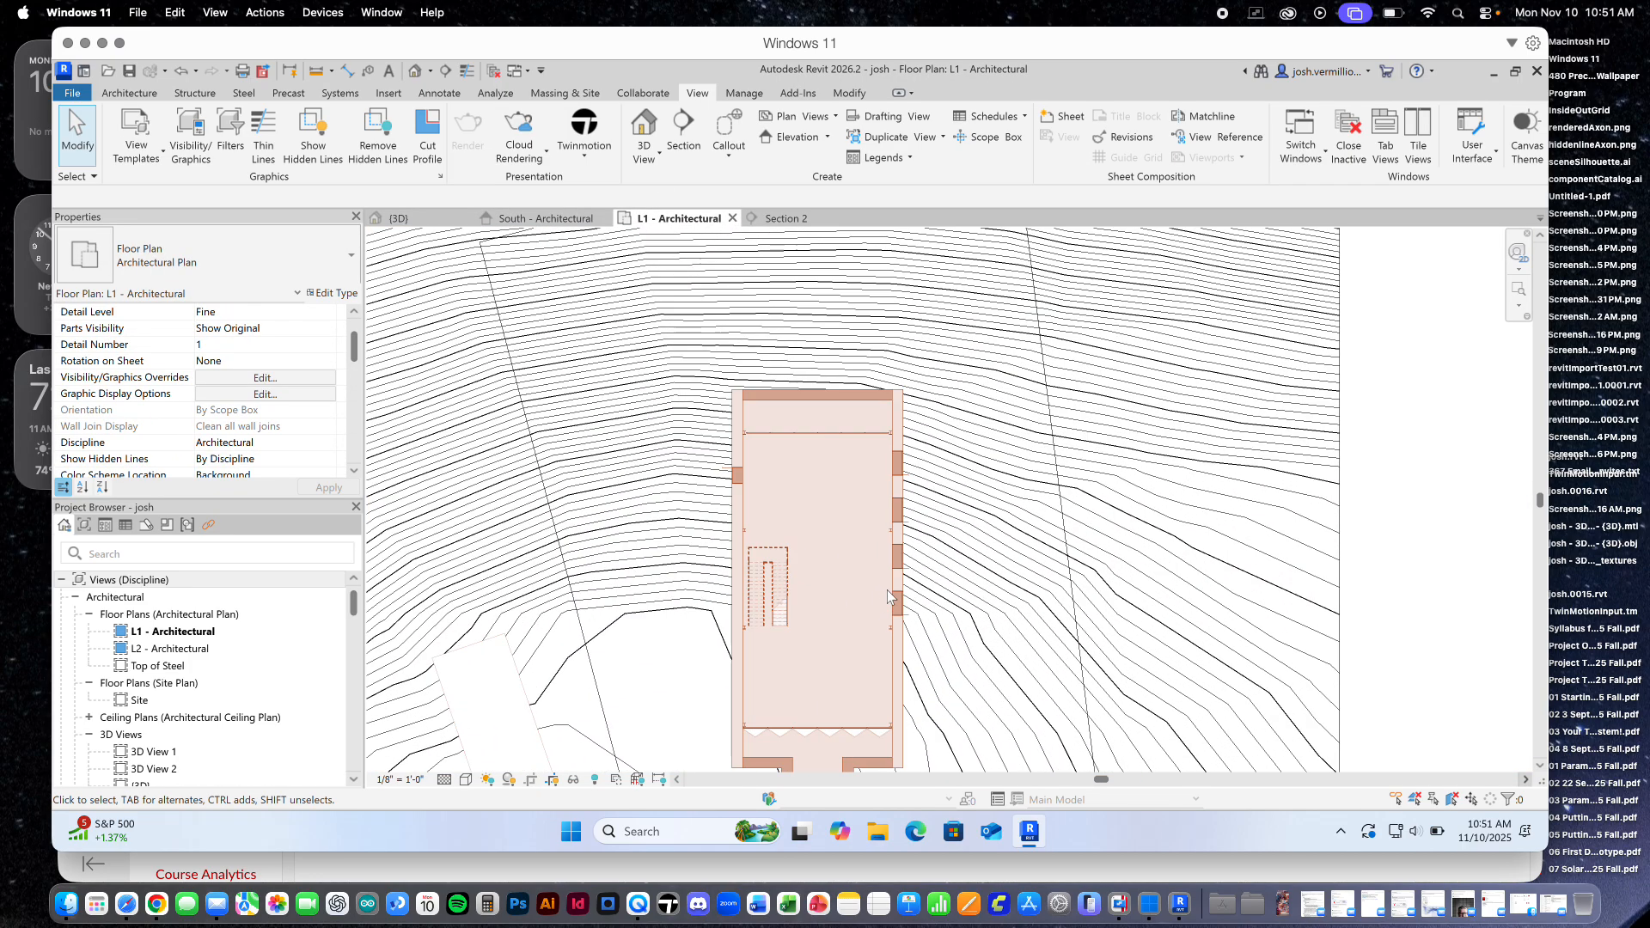
scroll(906, 416, "up", 3)
scroll(907, 417, "up", 3)
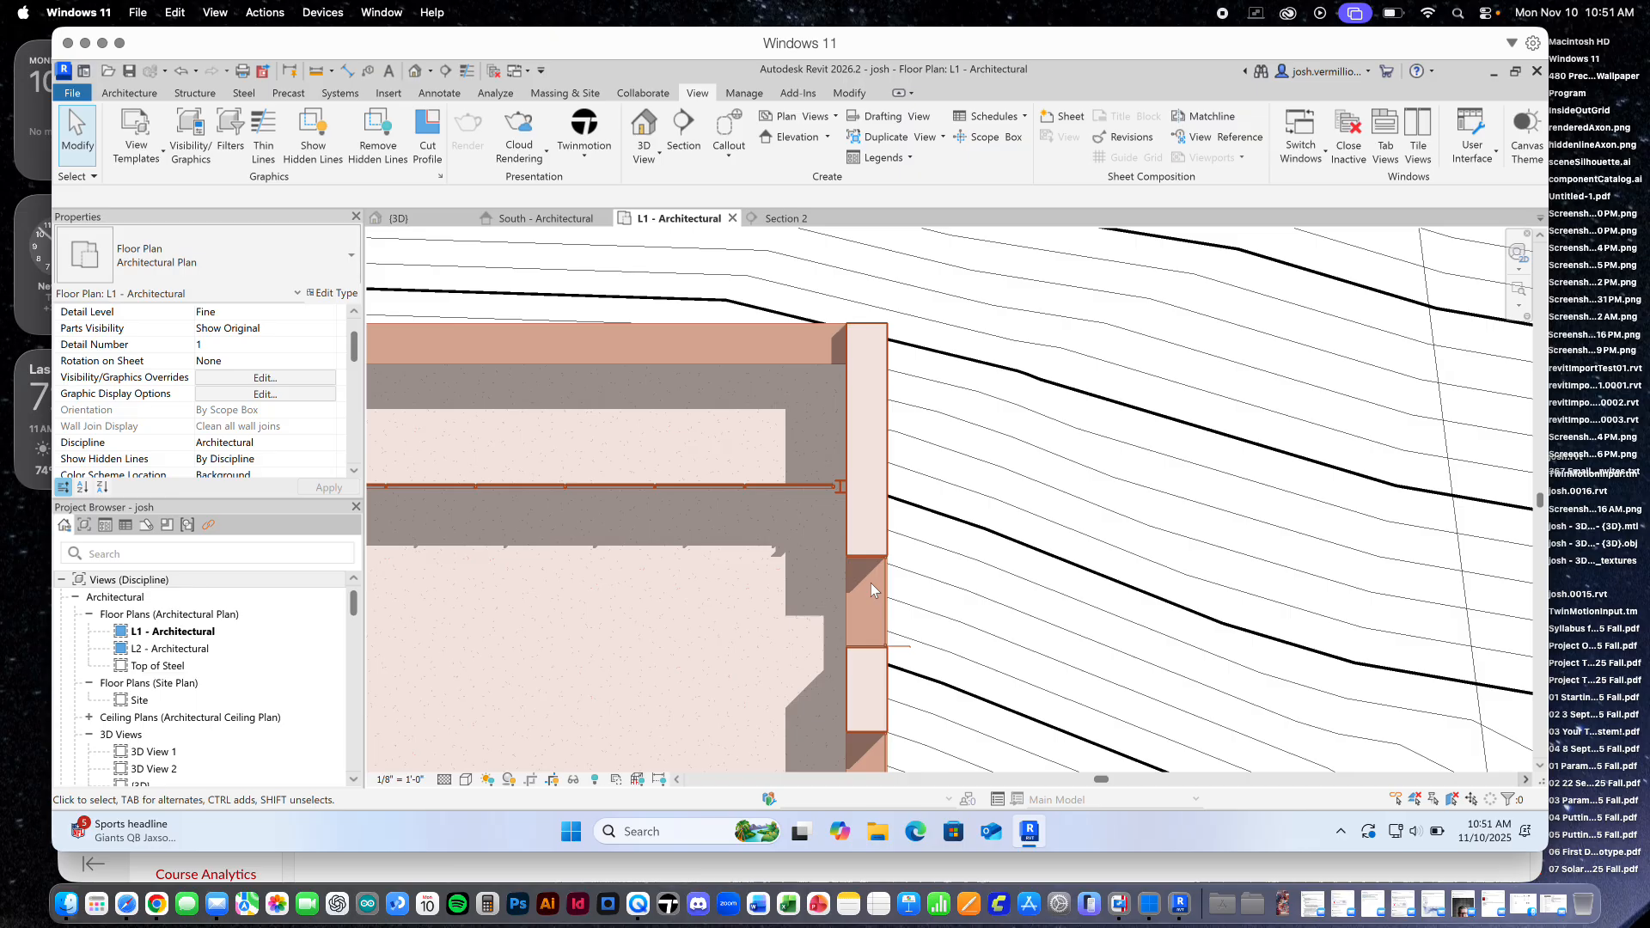
scroll(1045, 593, "down", 3)
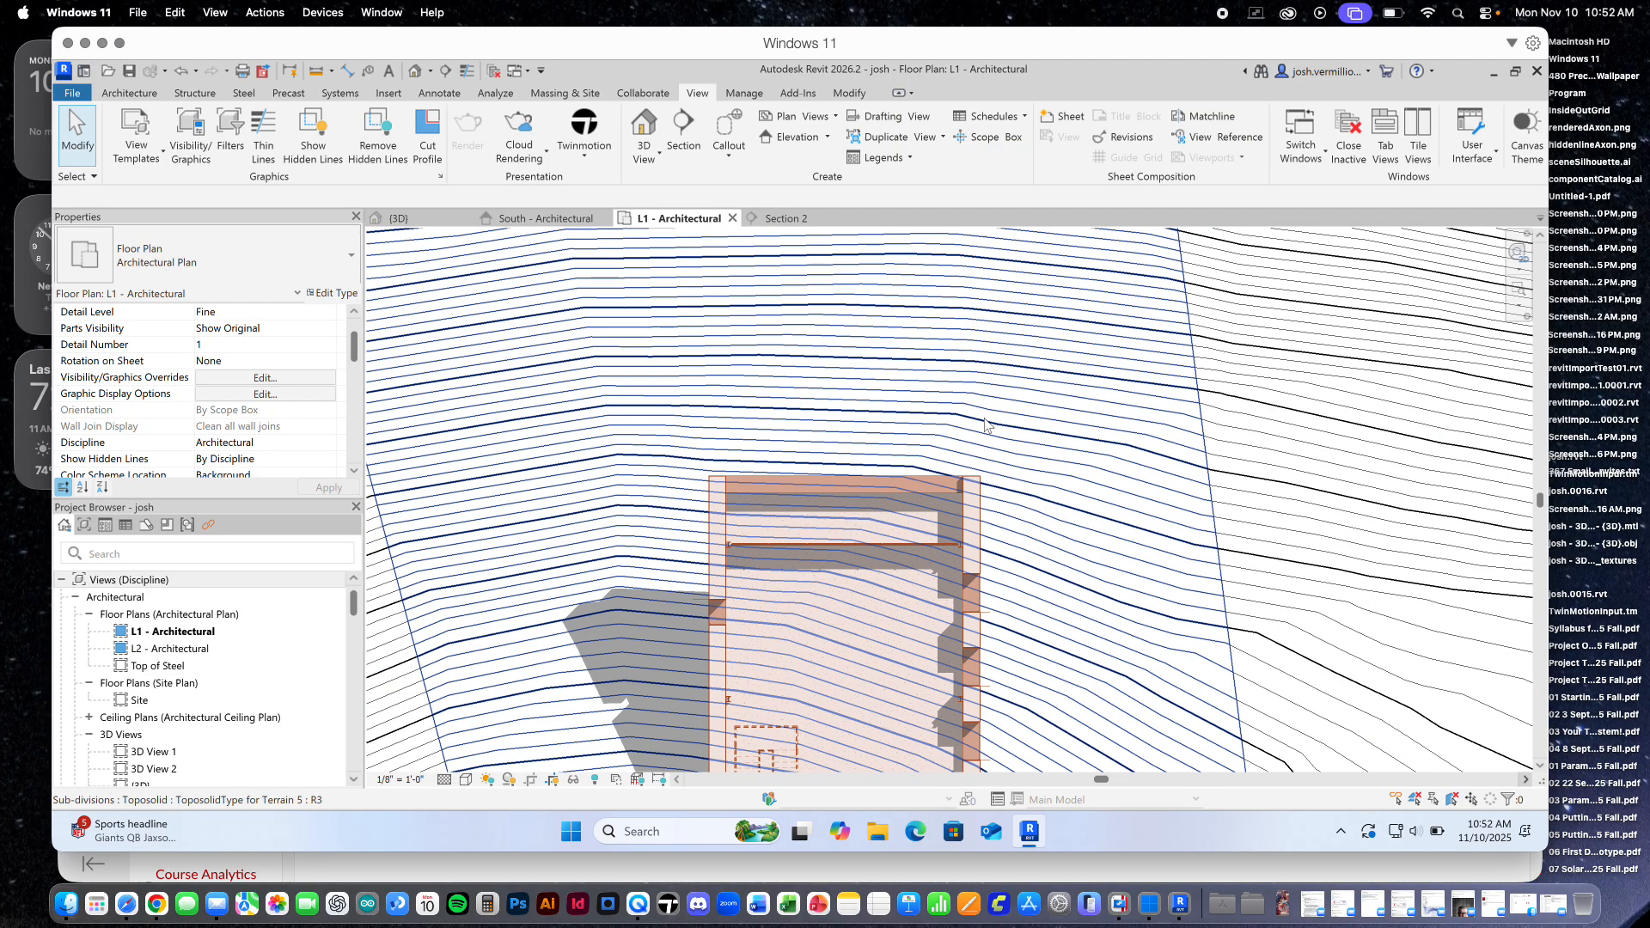
scroll(985, 419, "down", 5)
scroll(967, 642, "up", 3)
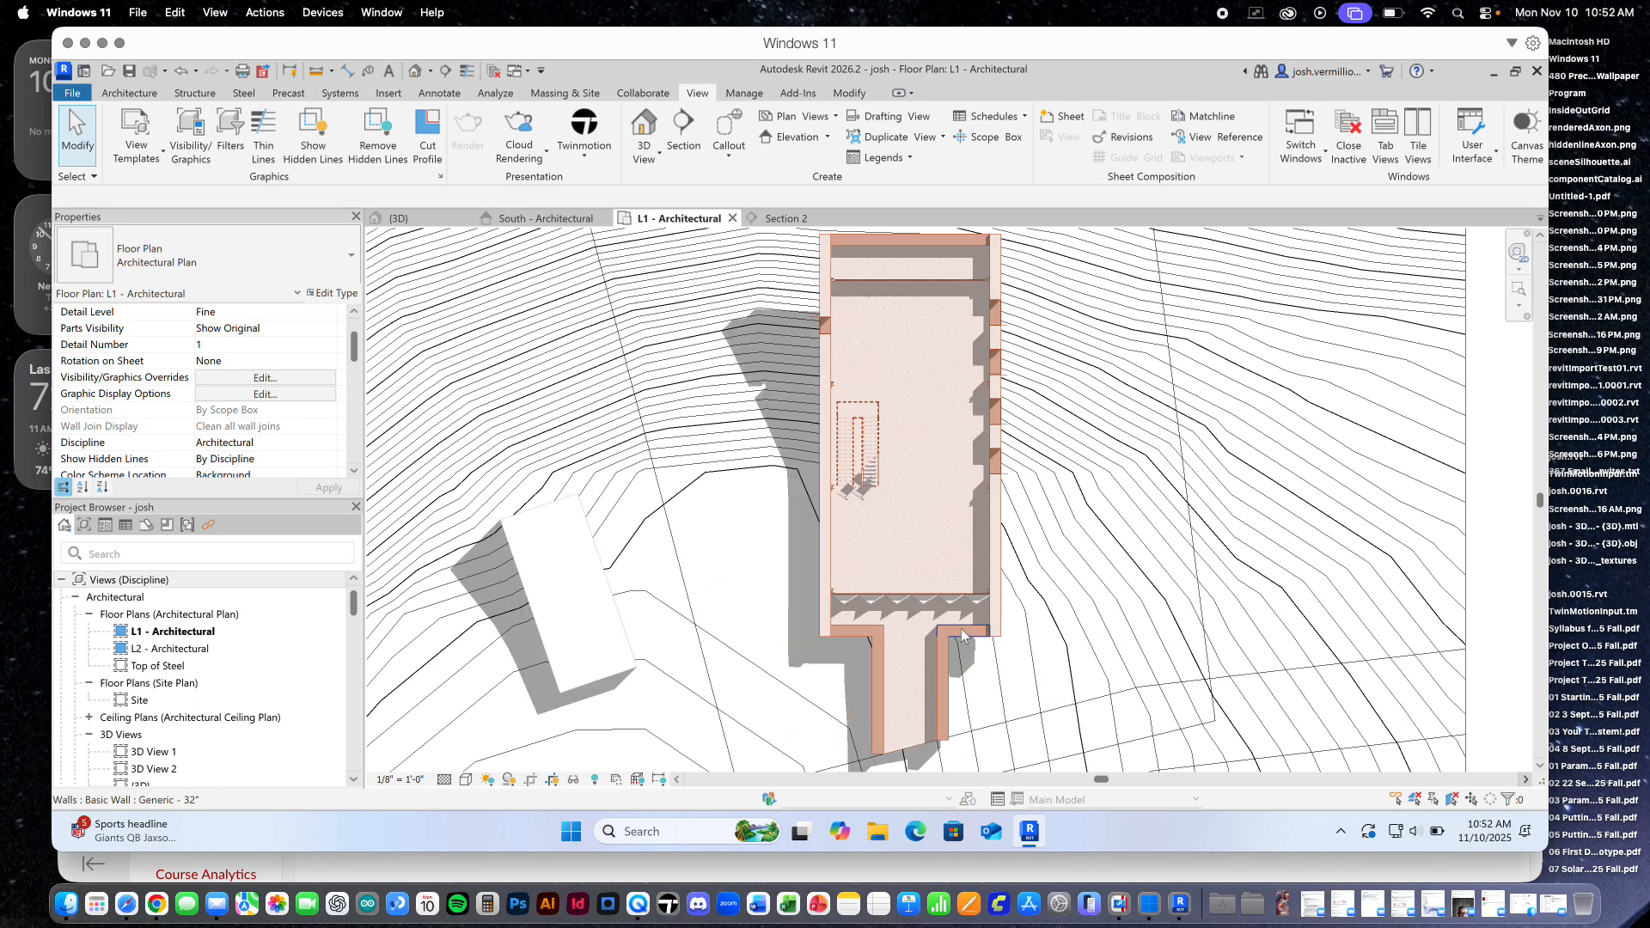
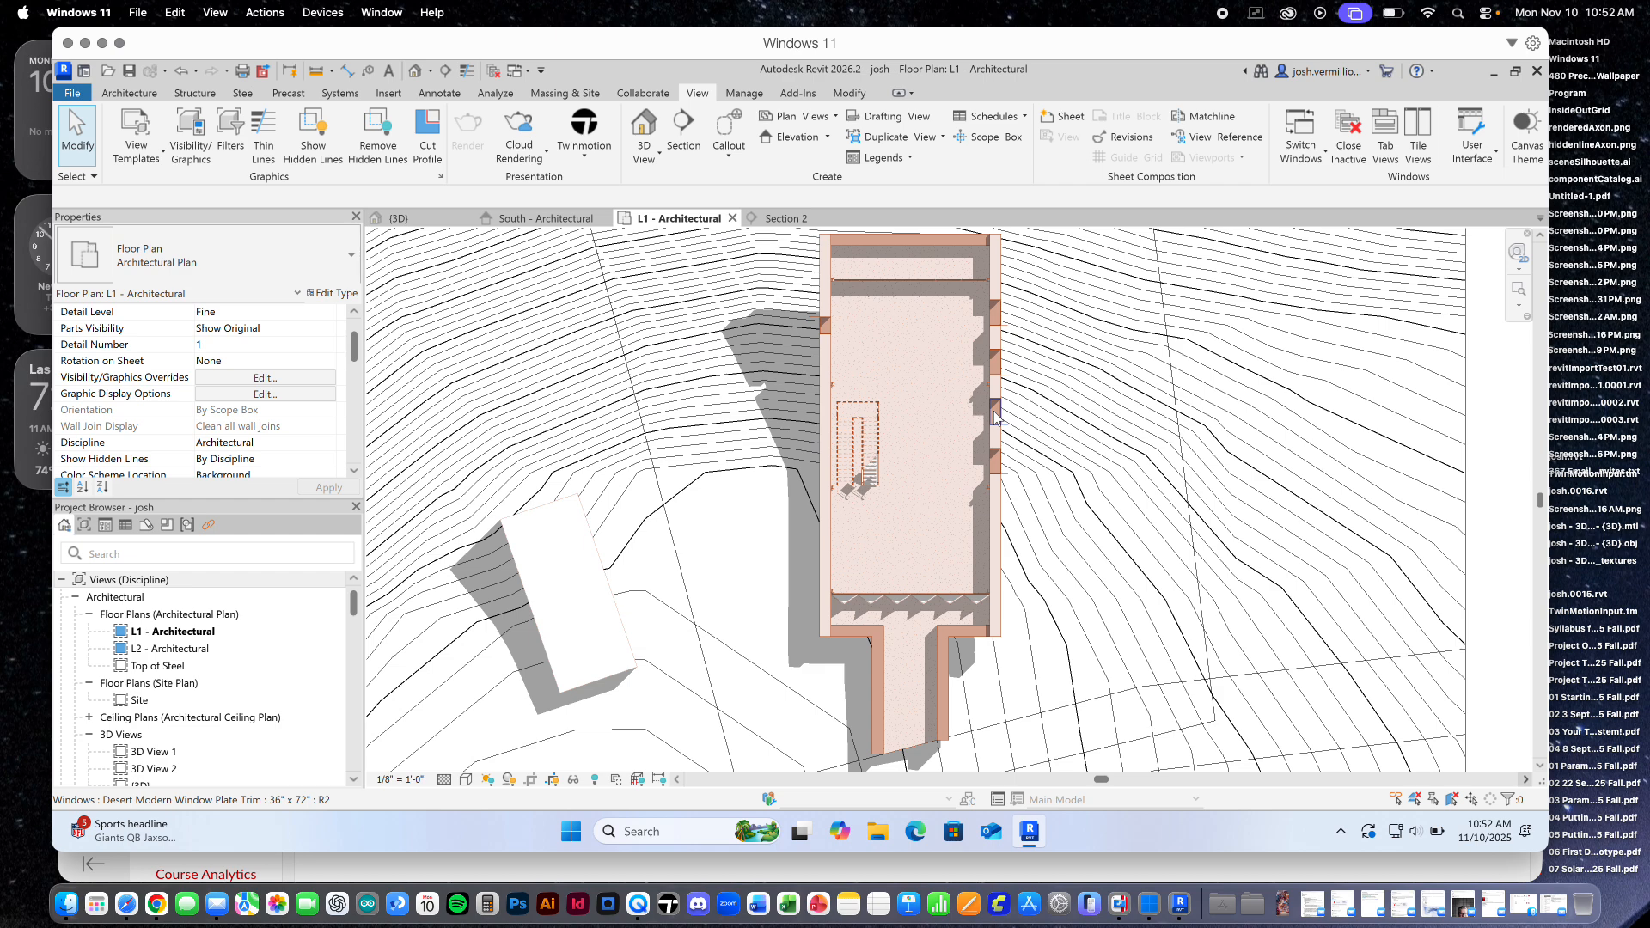
scroll(990, 412, "down", 5)
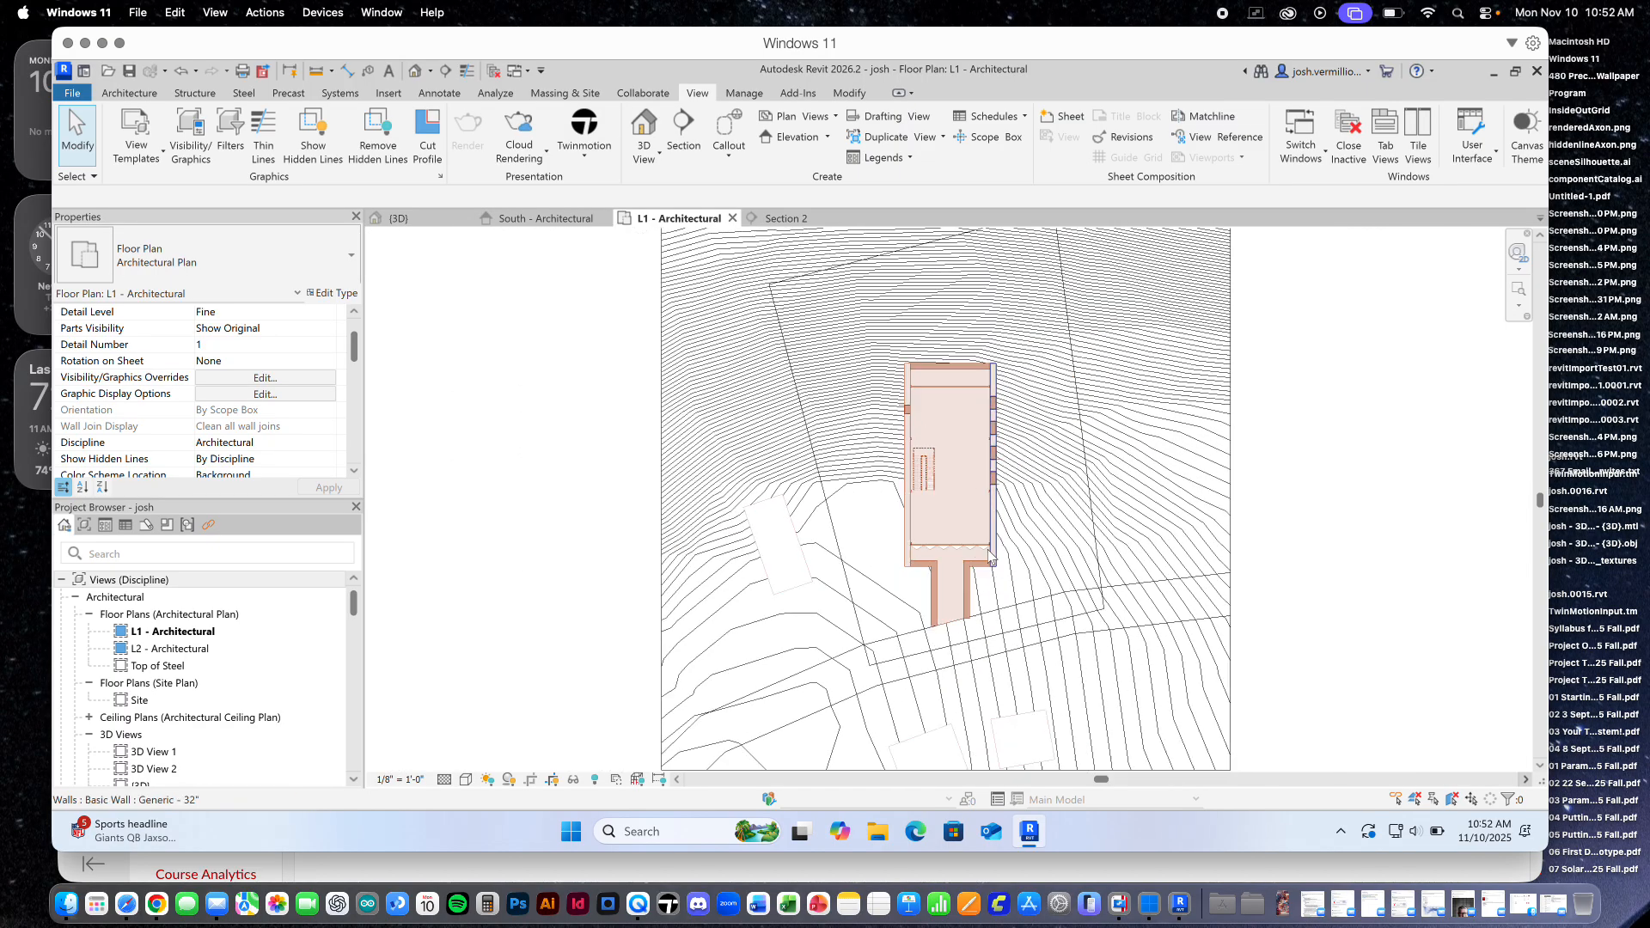
scroll(1004, 537, "up", 2)
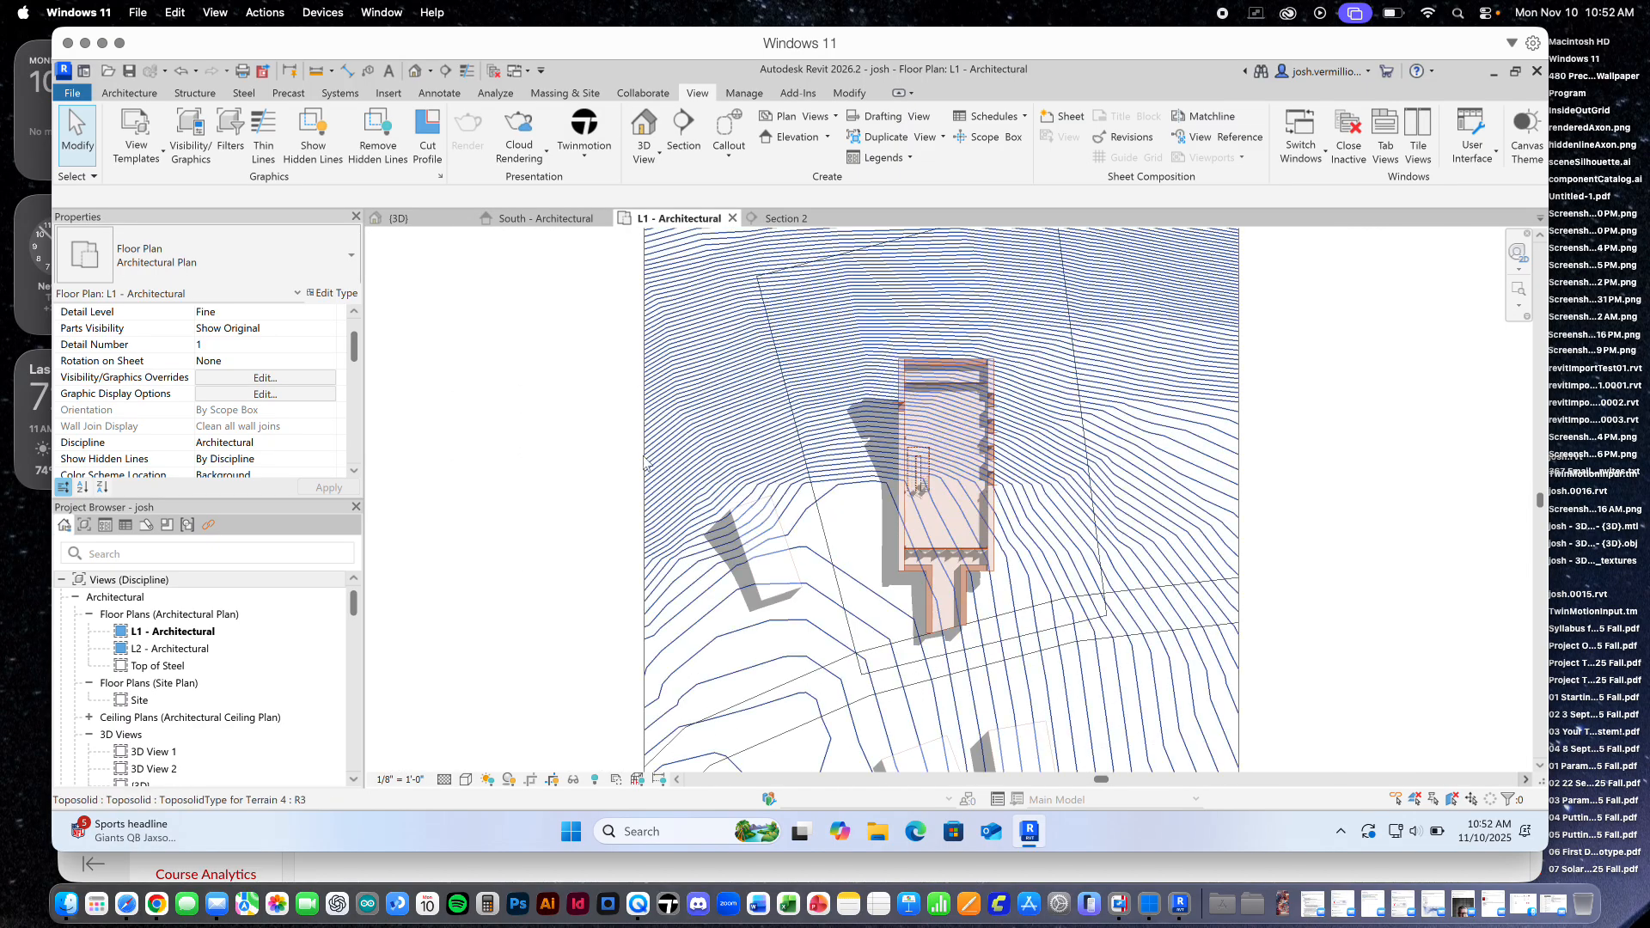
scroll(566, 445, "down", 3)
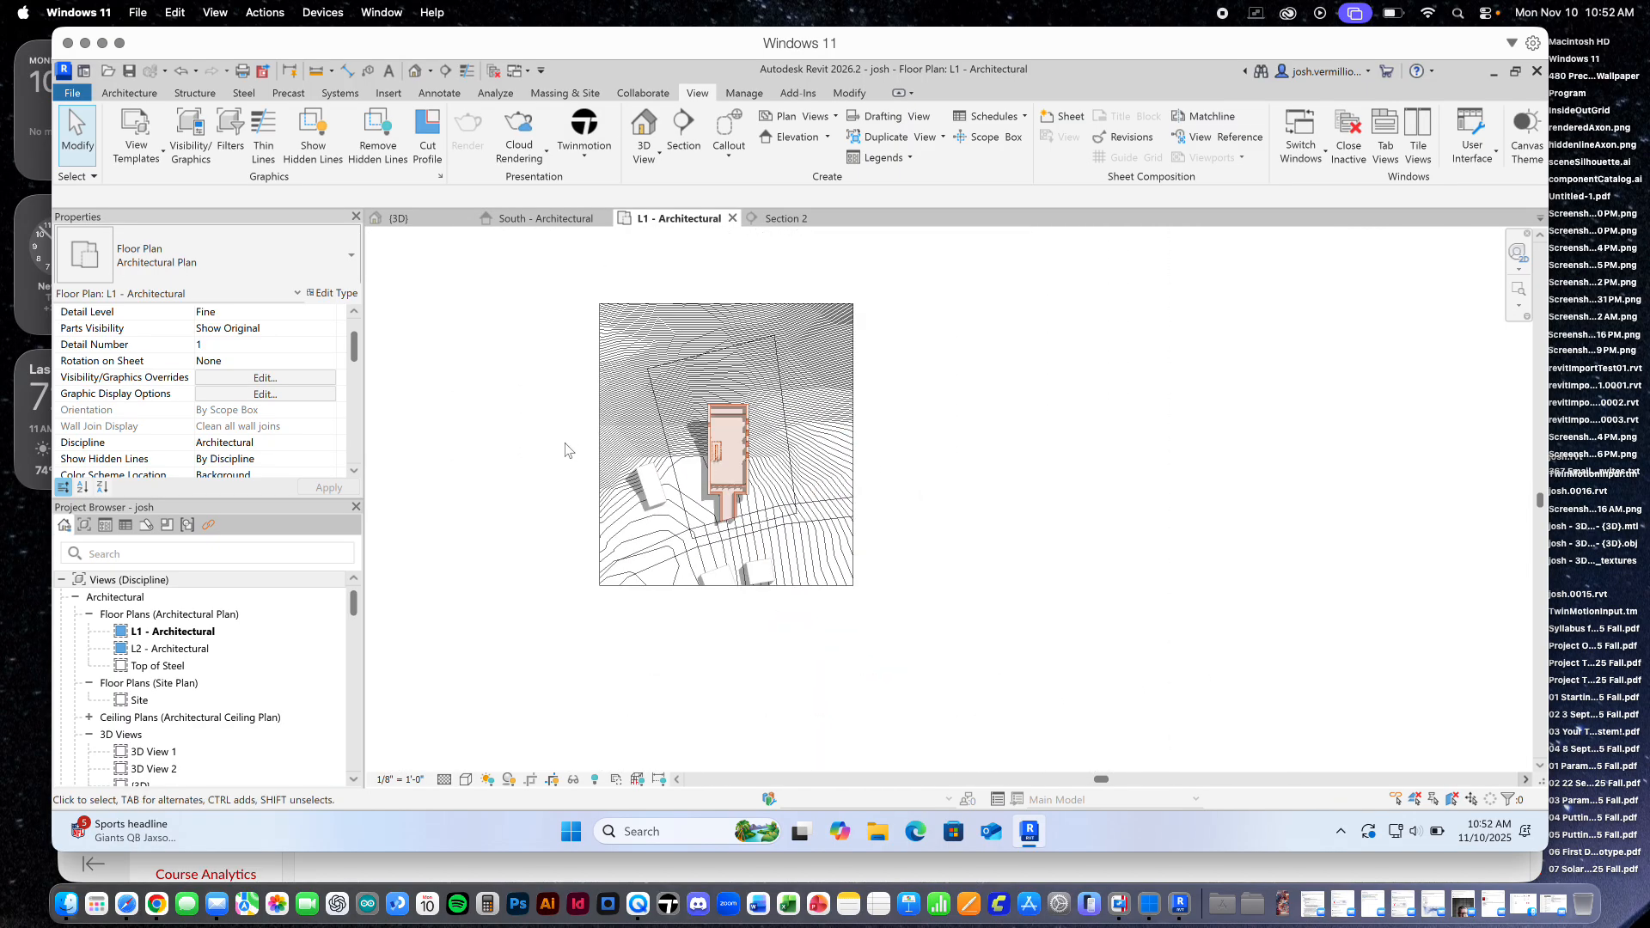
scroll(734, 425, "up", 5)
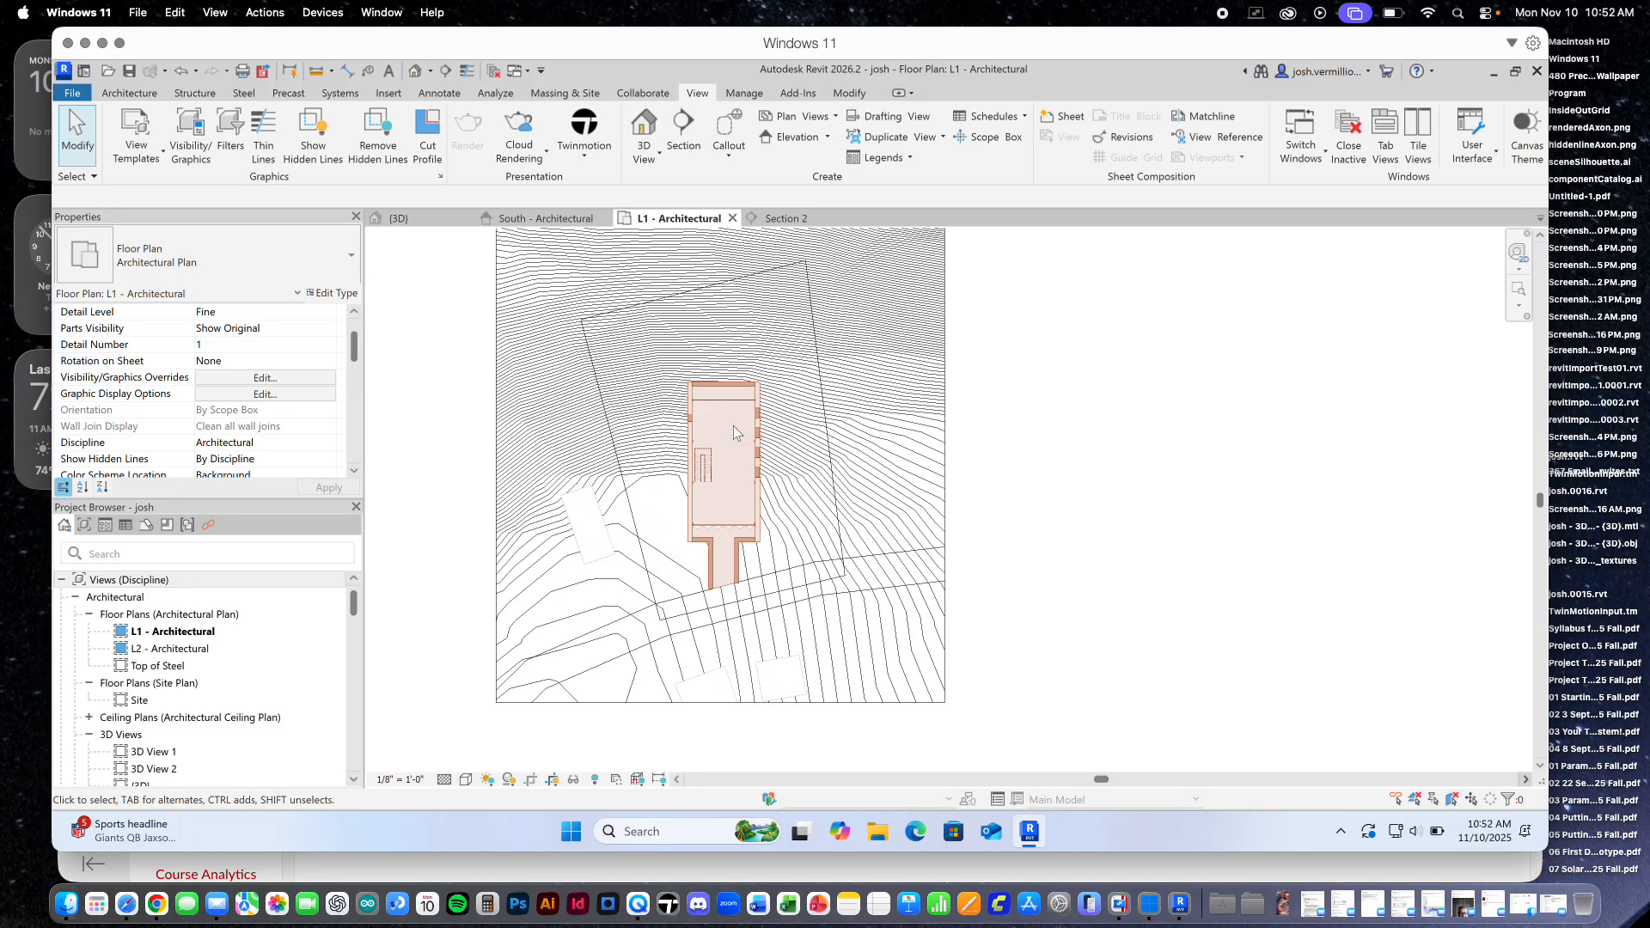
left_click(73, 95)
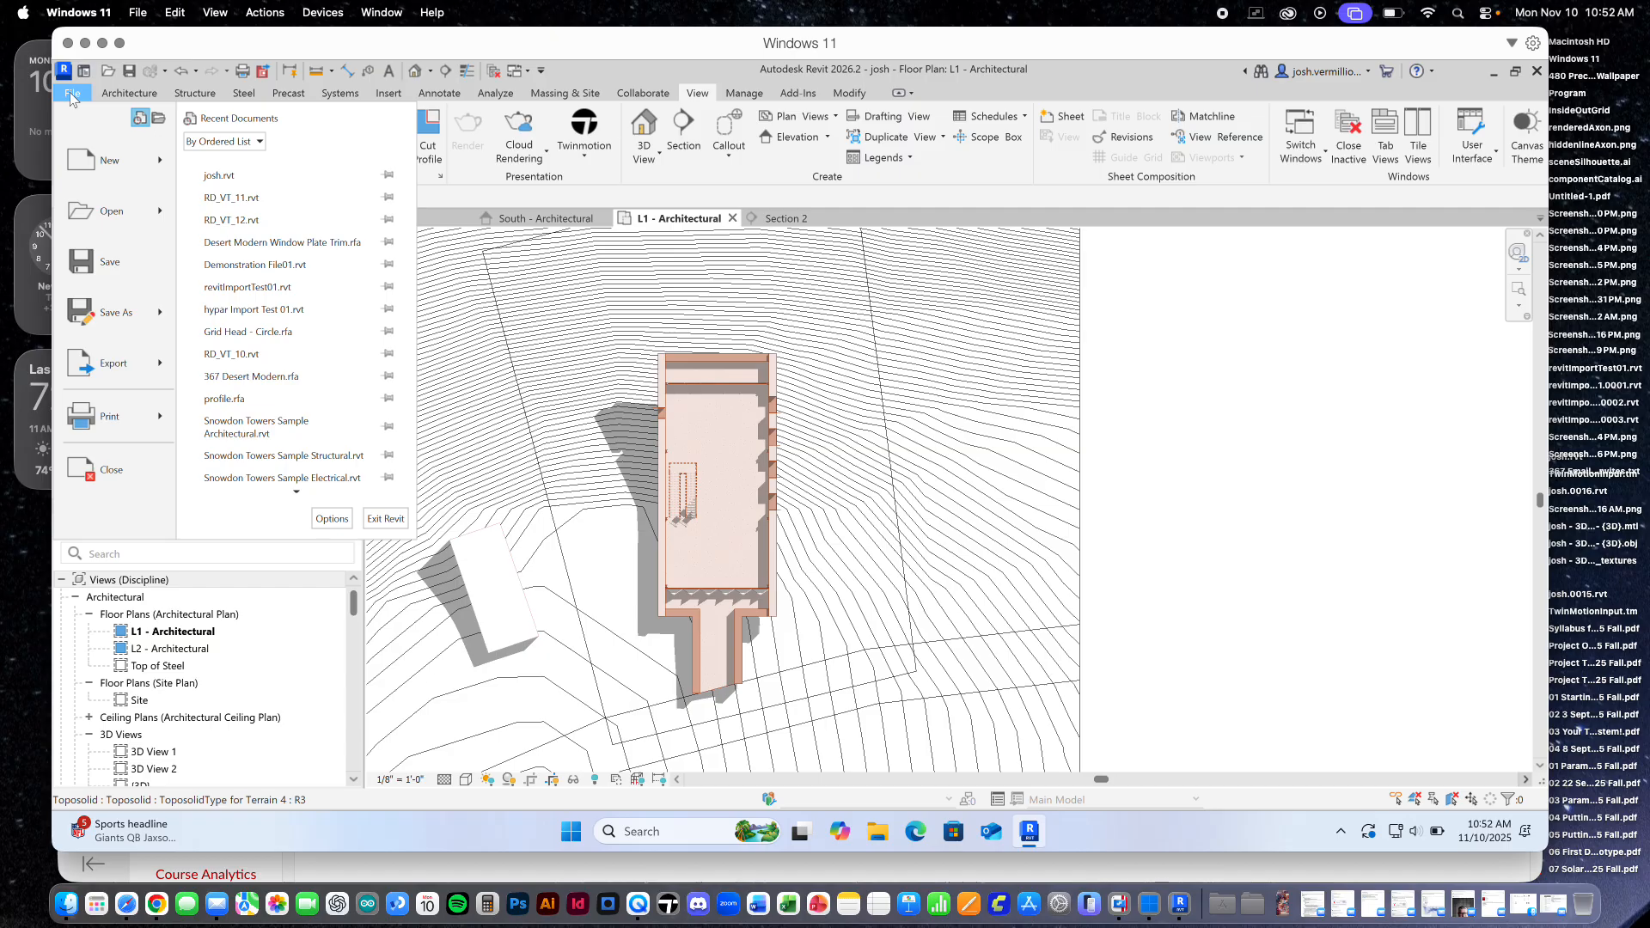
mouse_move(168, 358)
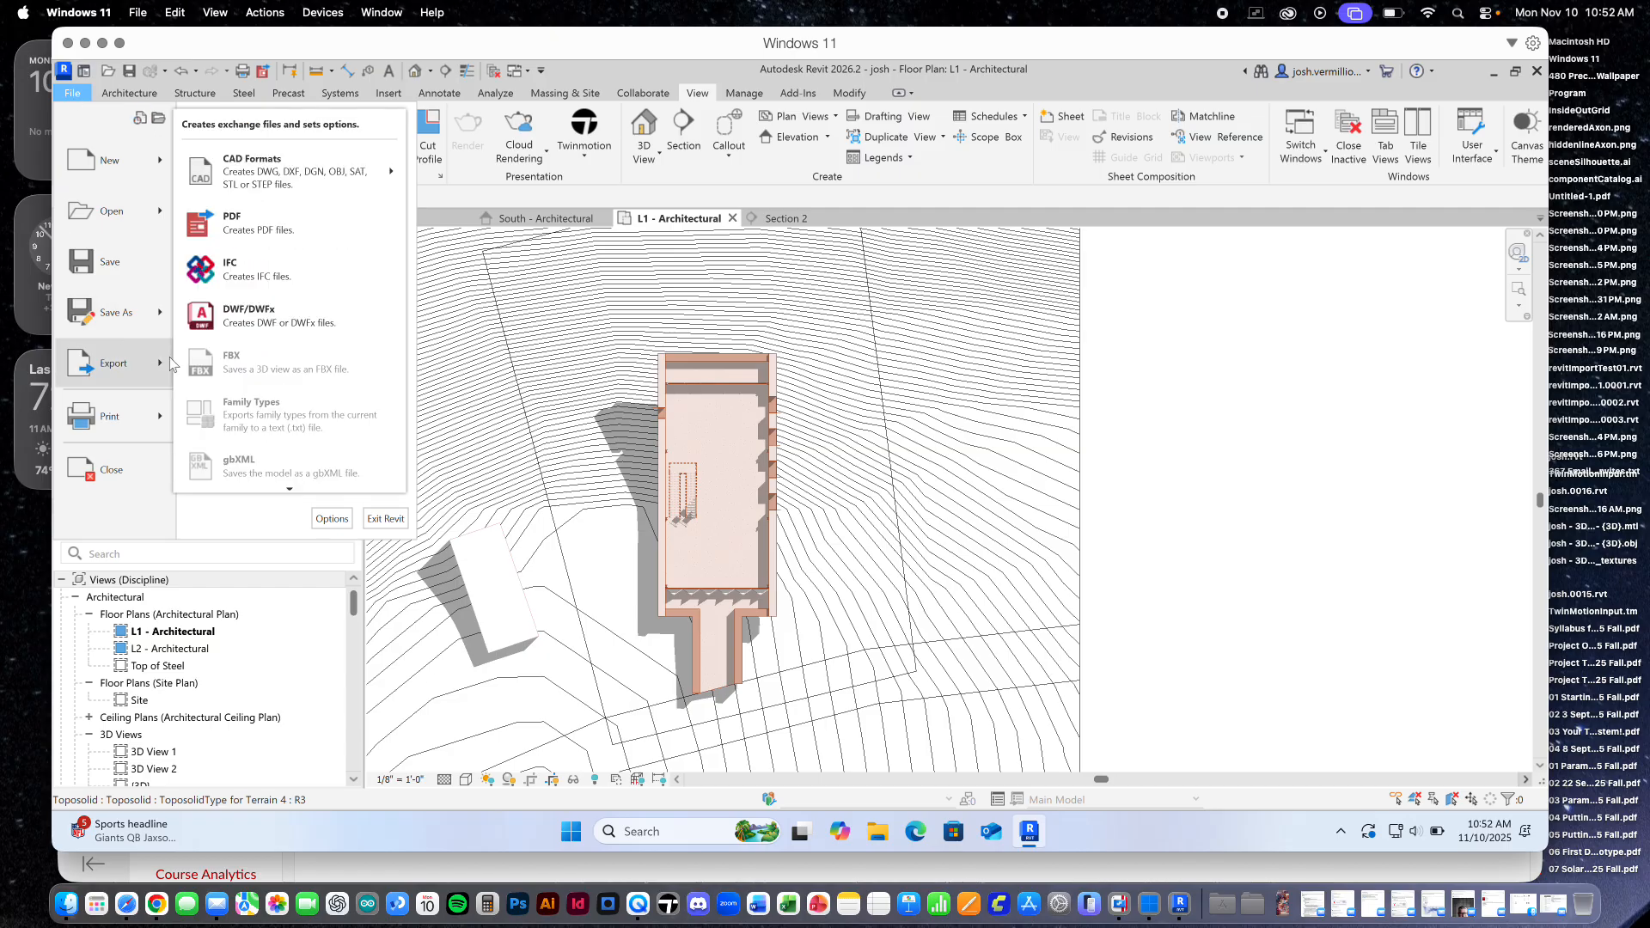
mouse_move(392, 177)
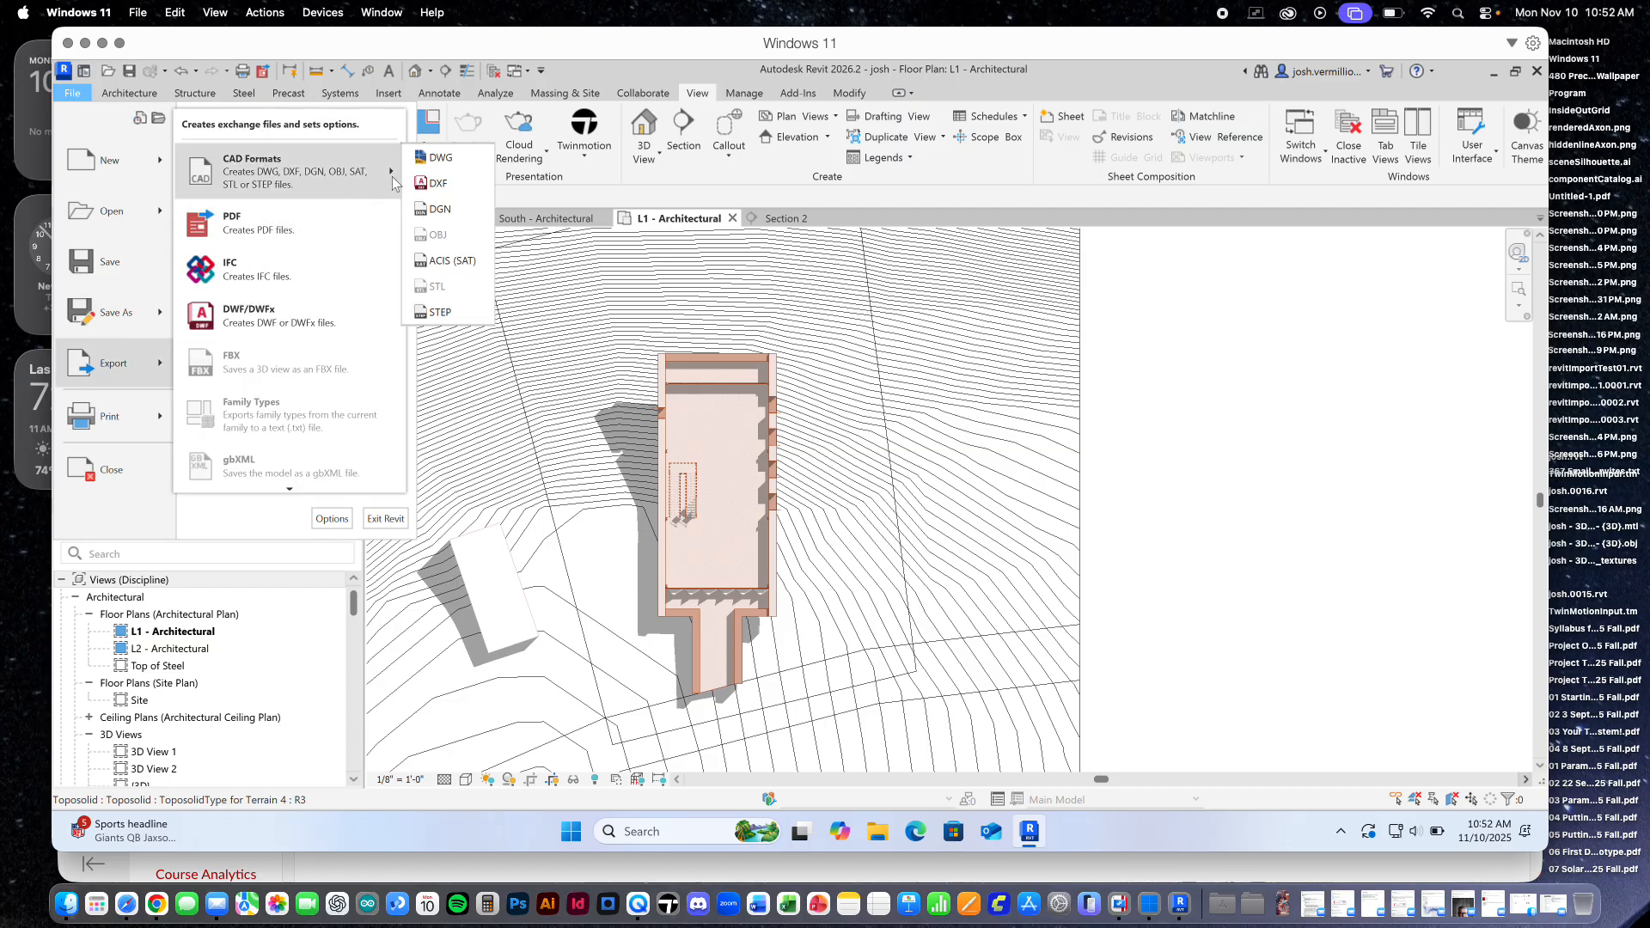
left_click(443, 157)
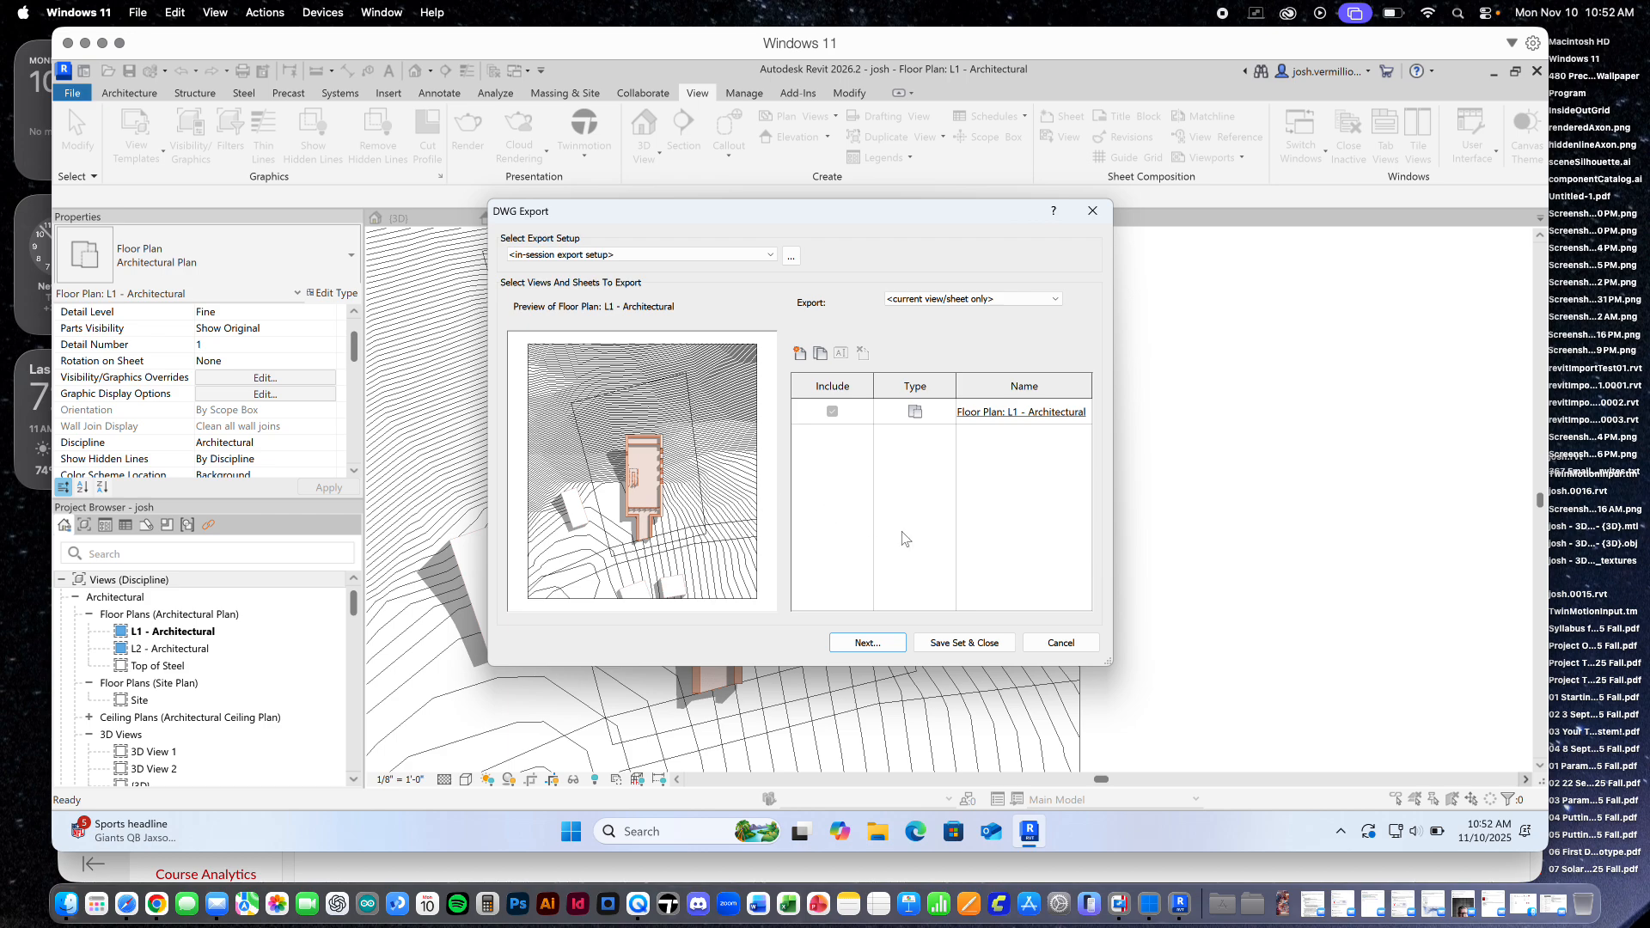
left_click(868, 643)
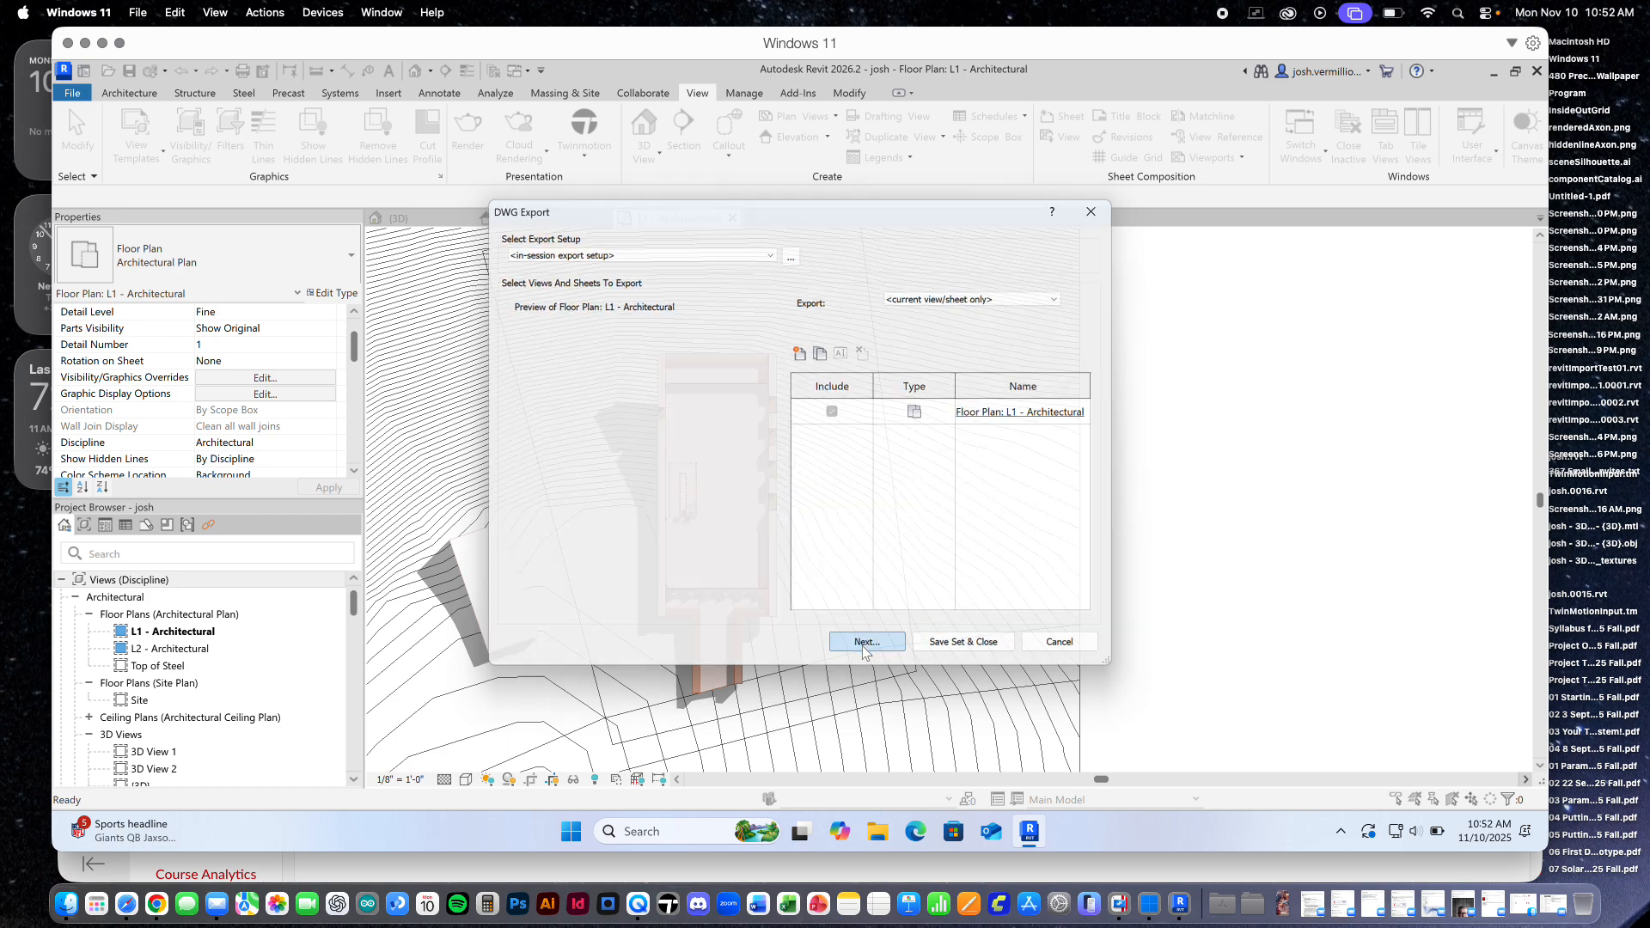
left_click(792, 581)
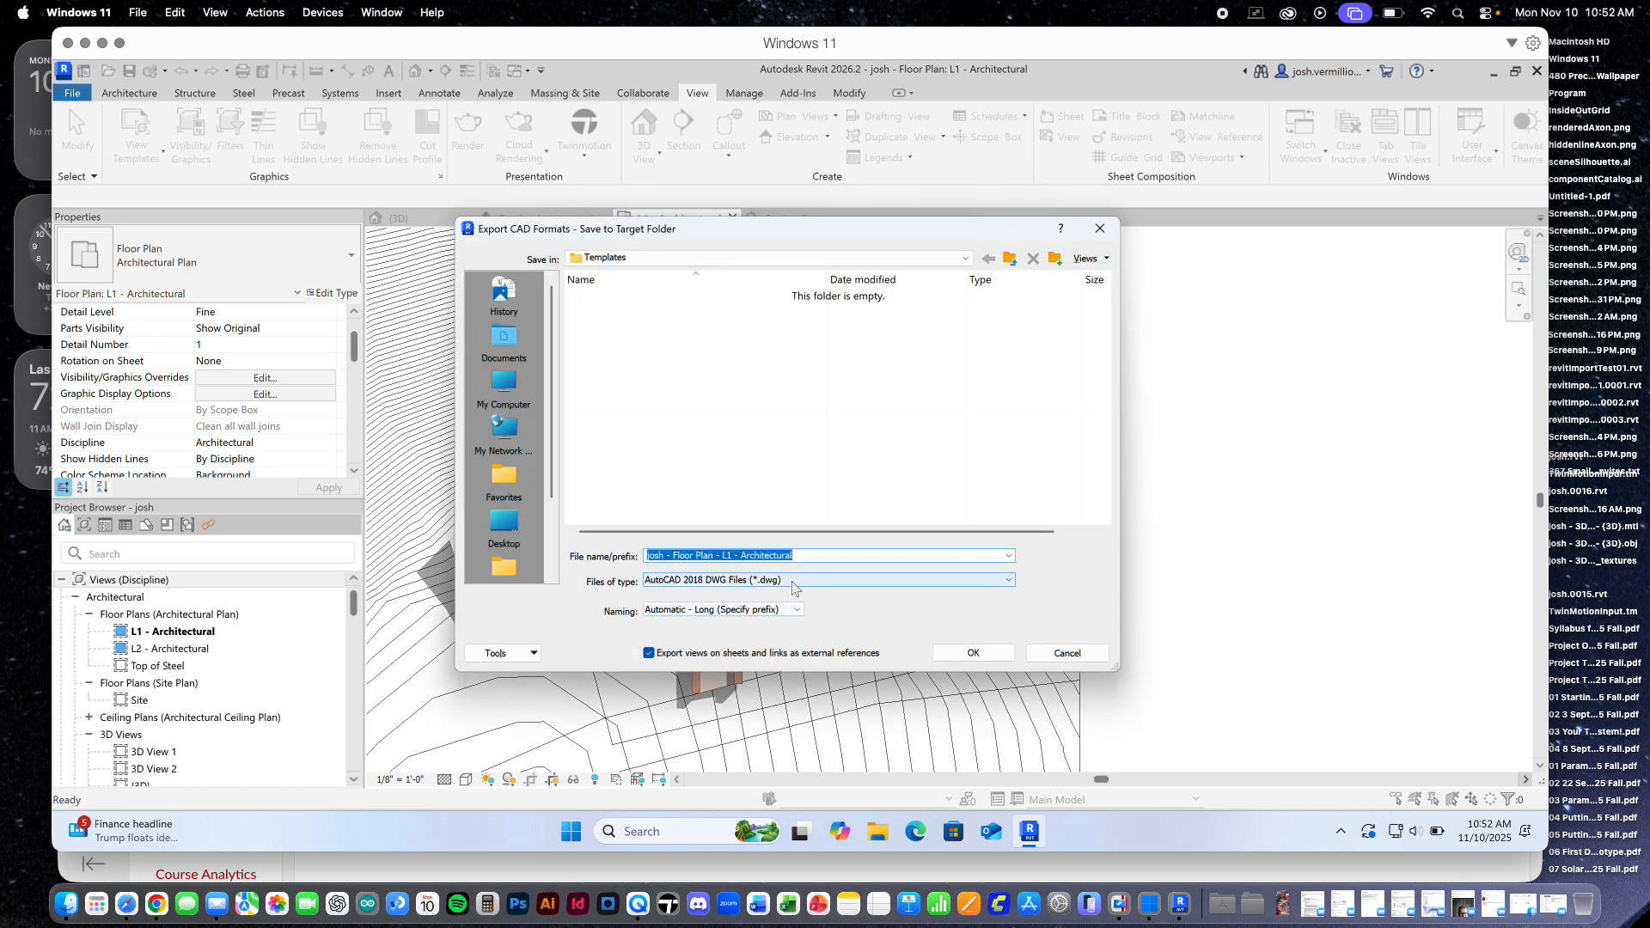
left_click(1062, 655)
left_click(1061, 655)
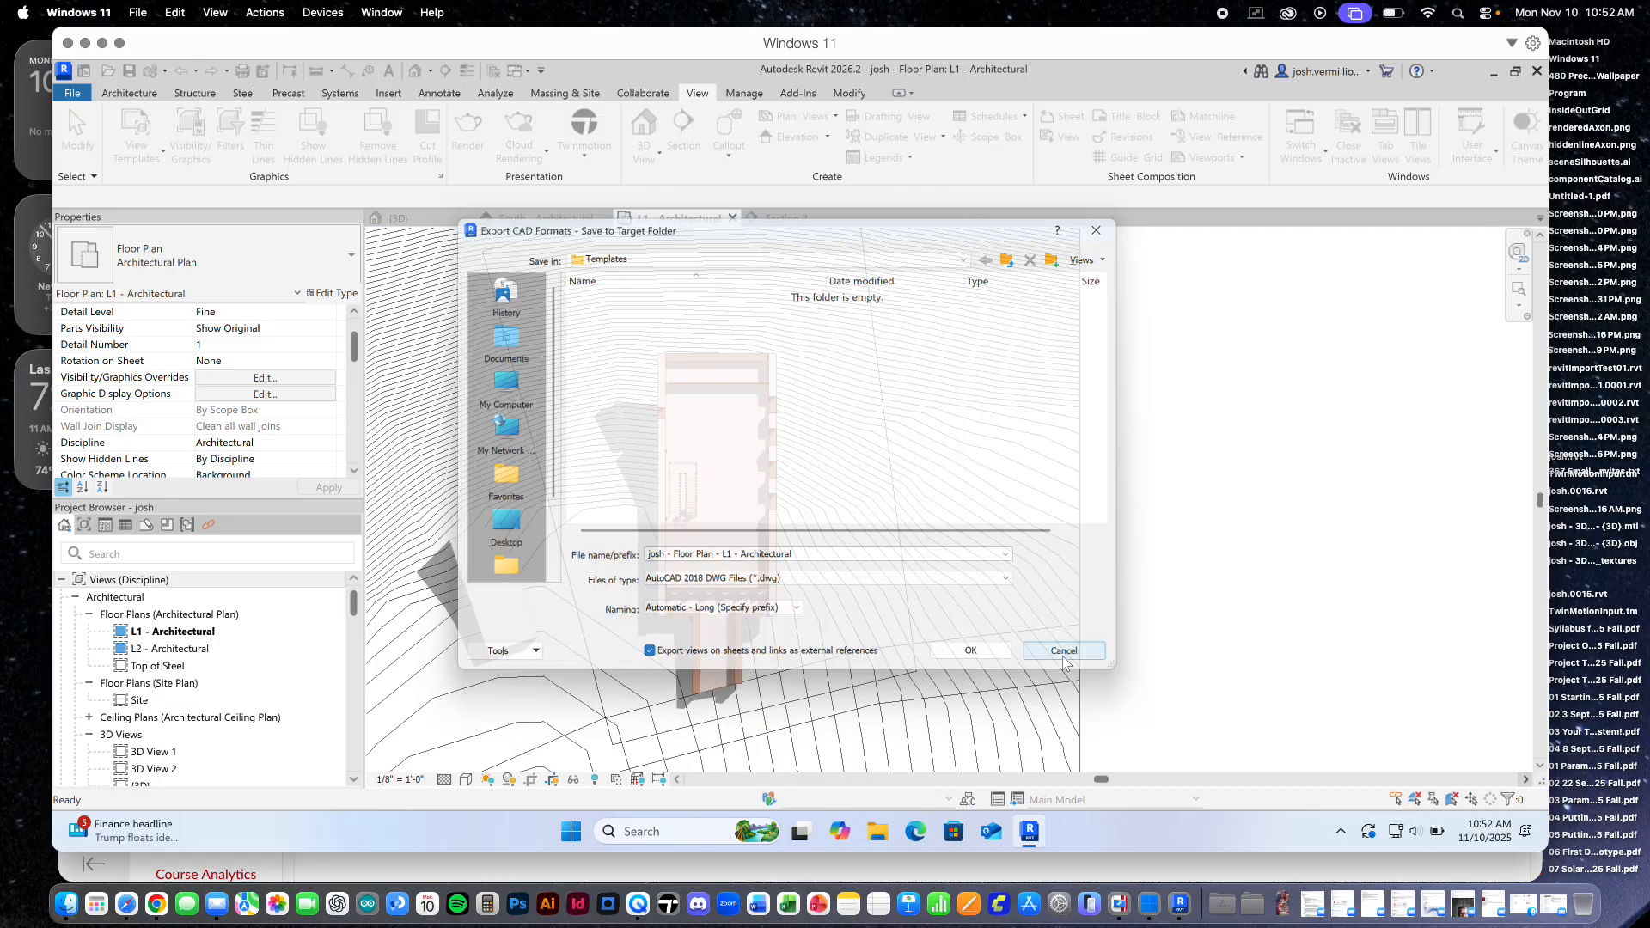
left_click(1061, 643)
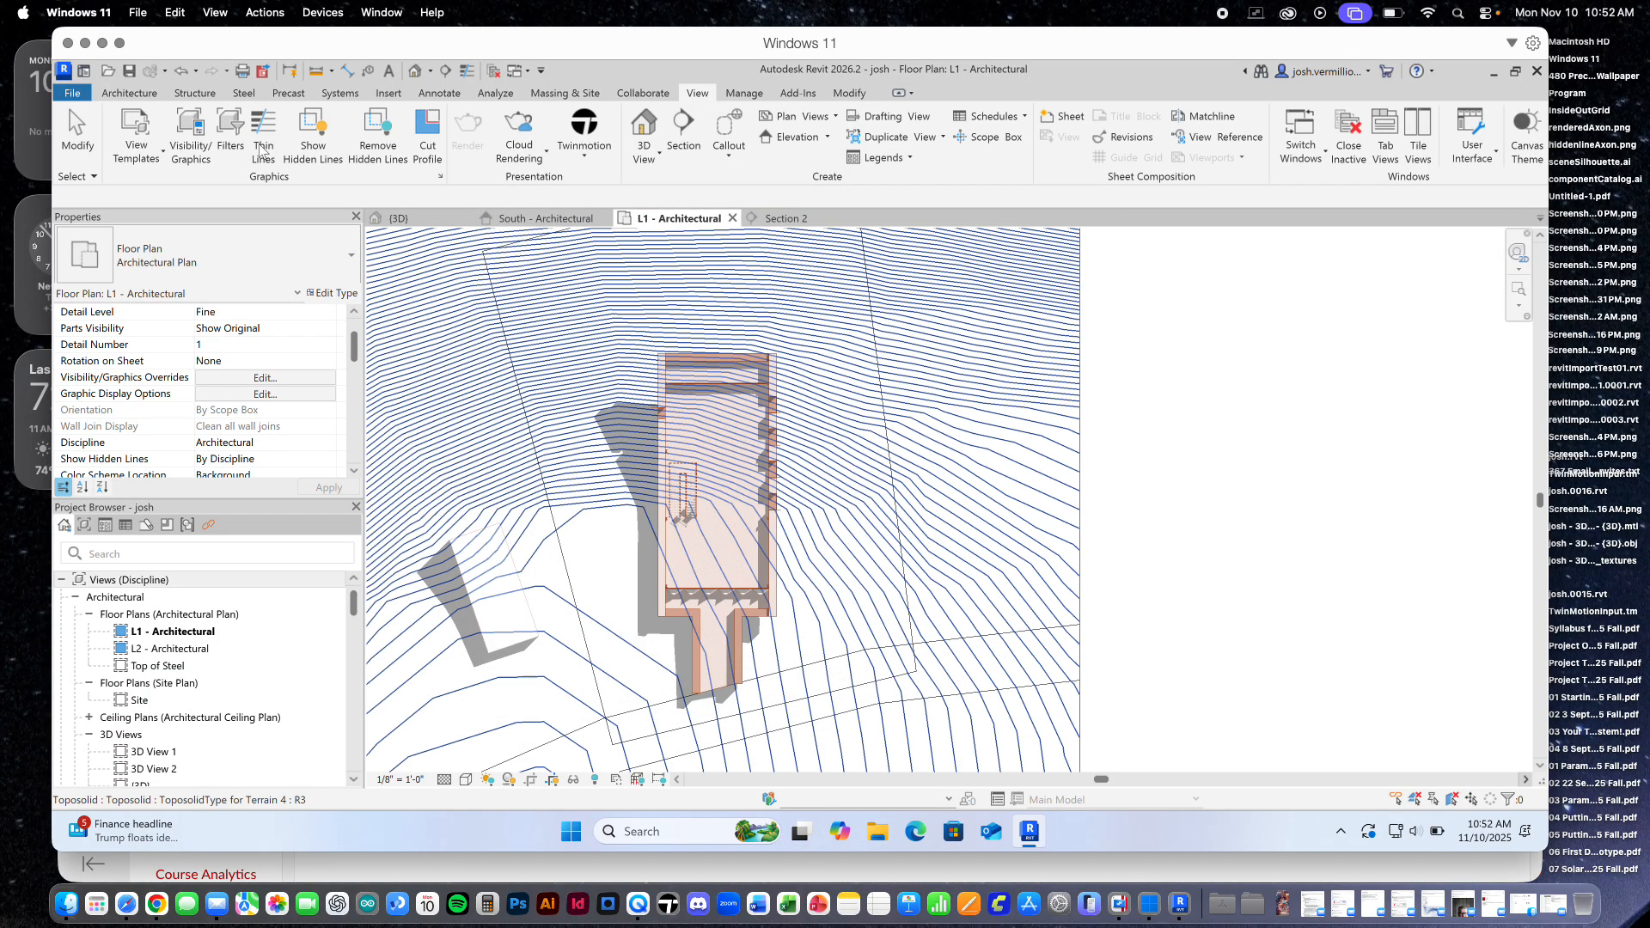
Begin a PDF export of the current L1 floor plan view and set the Desktop as its save location
left_click(71, 95)
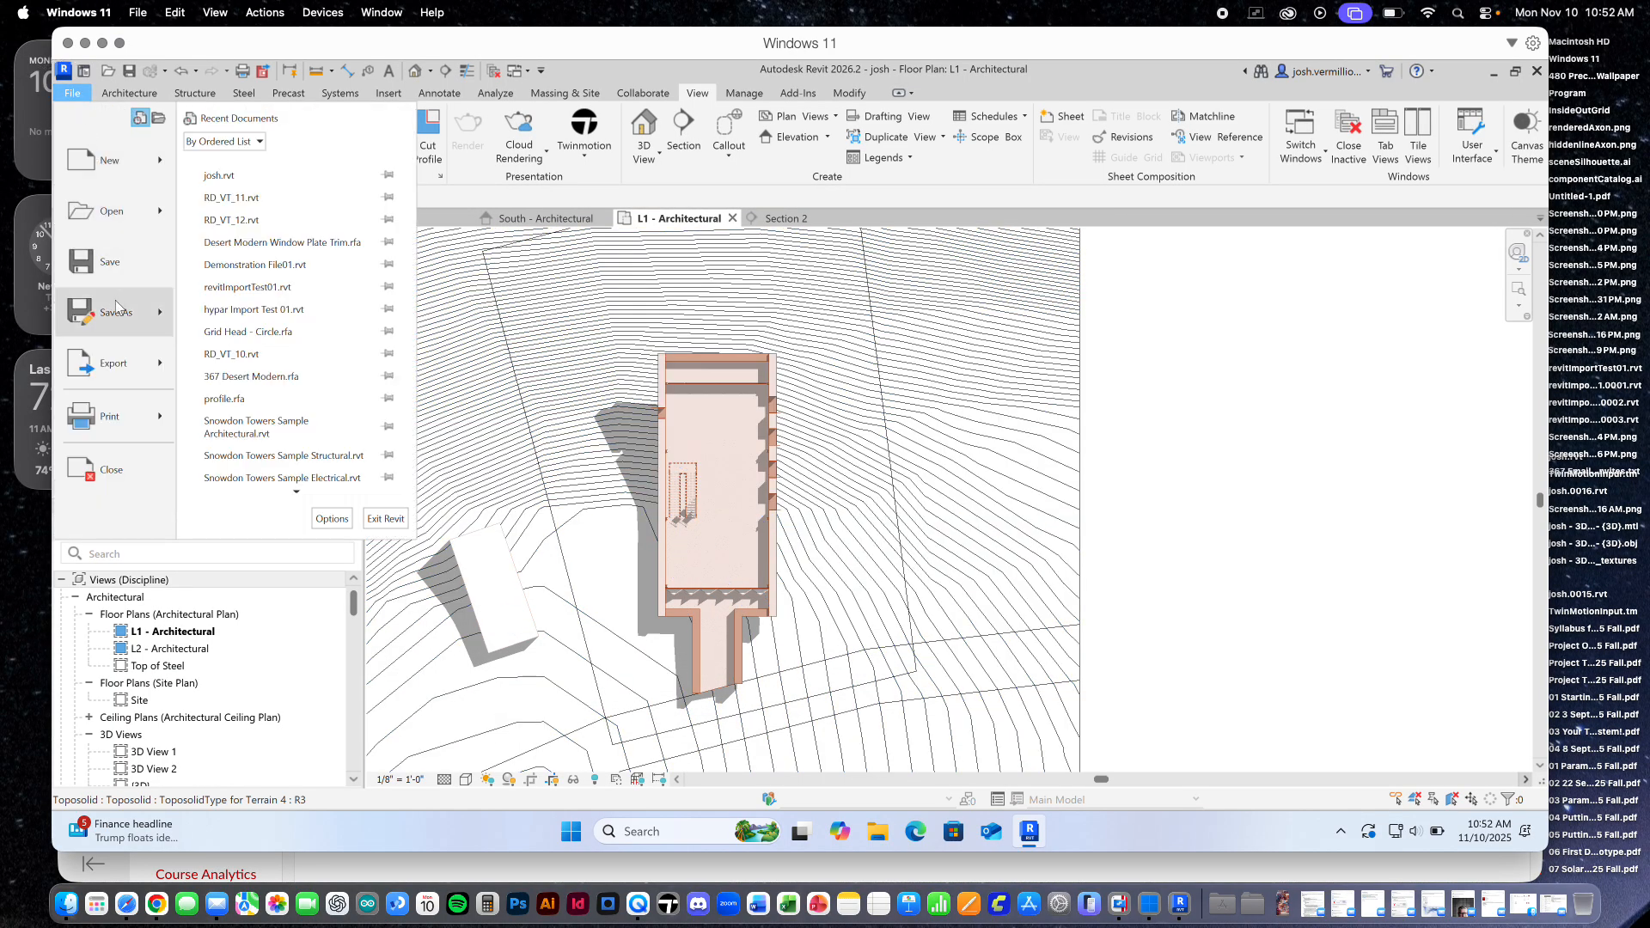
mouse_move(157, 365)
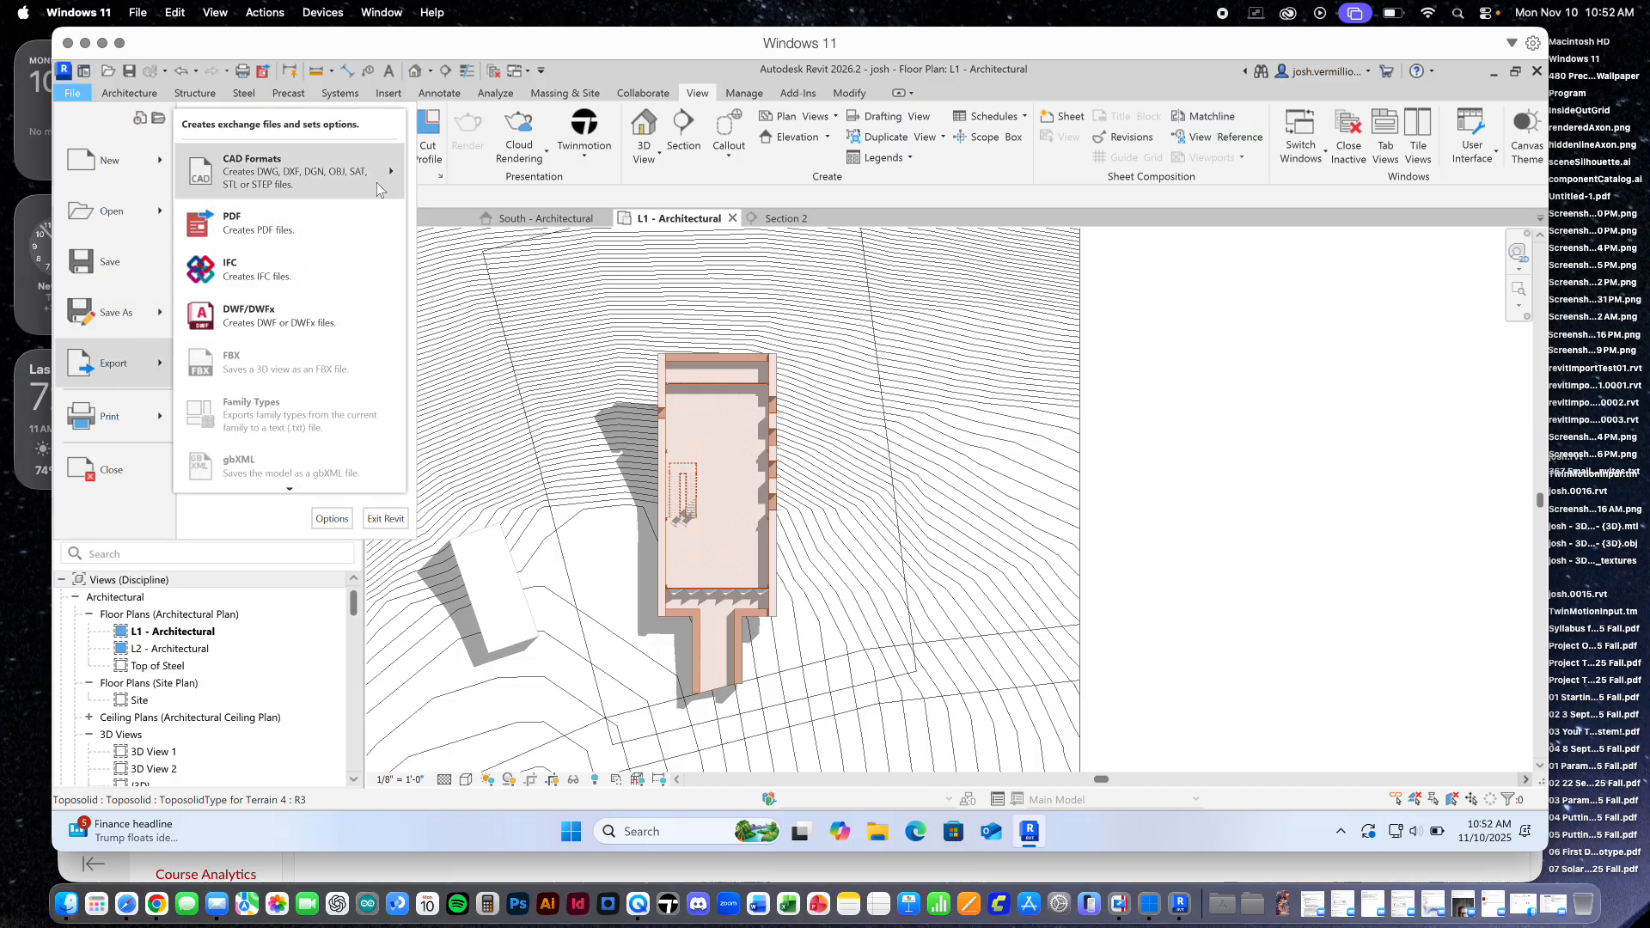
left_click(343, 220)
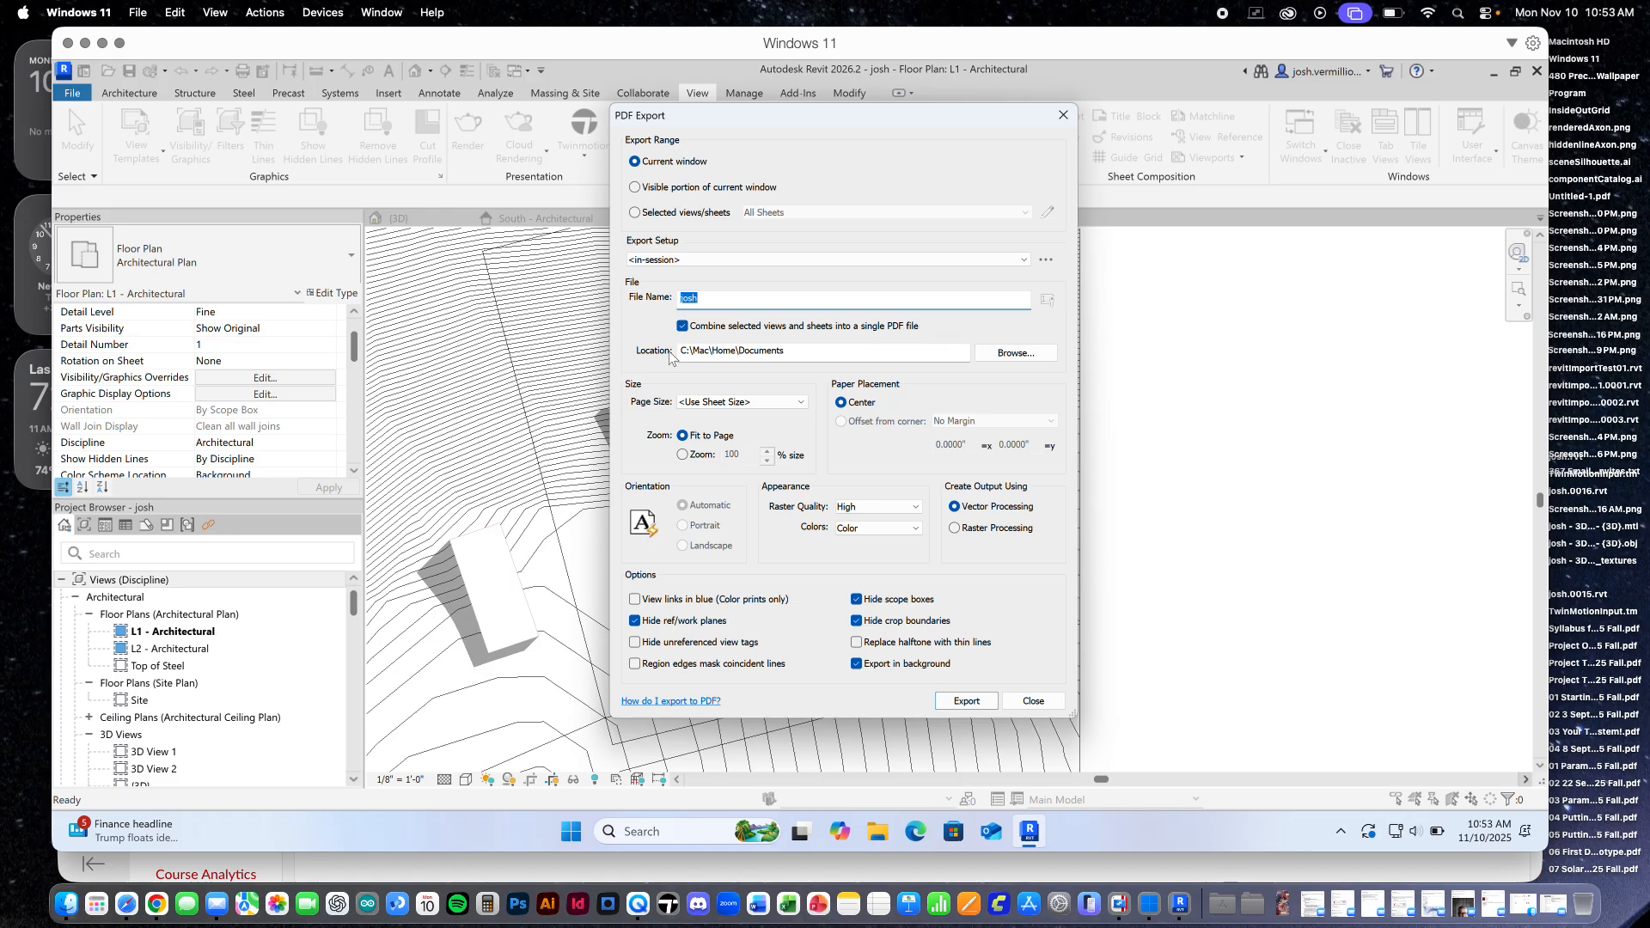
left_click(1023, 360)
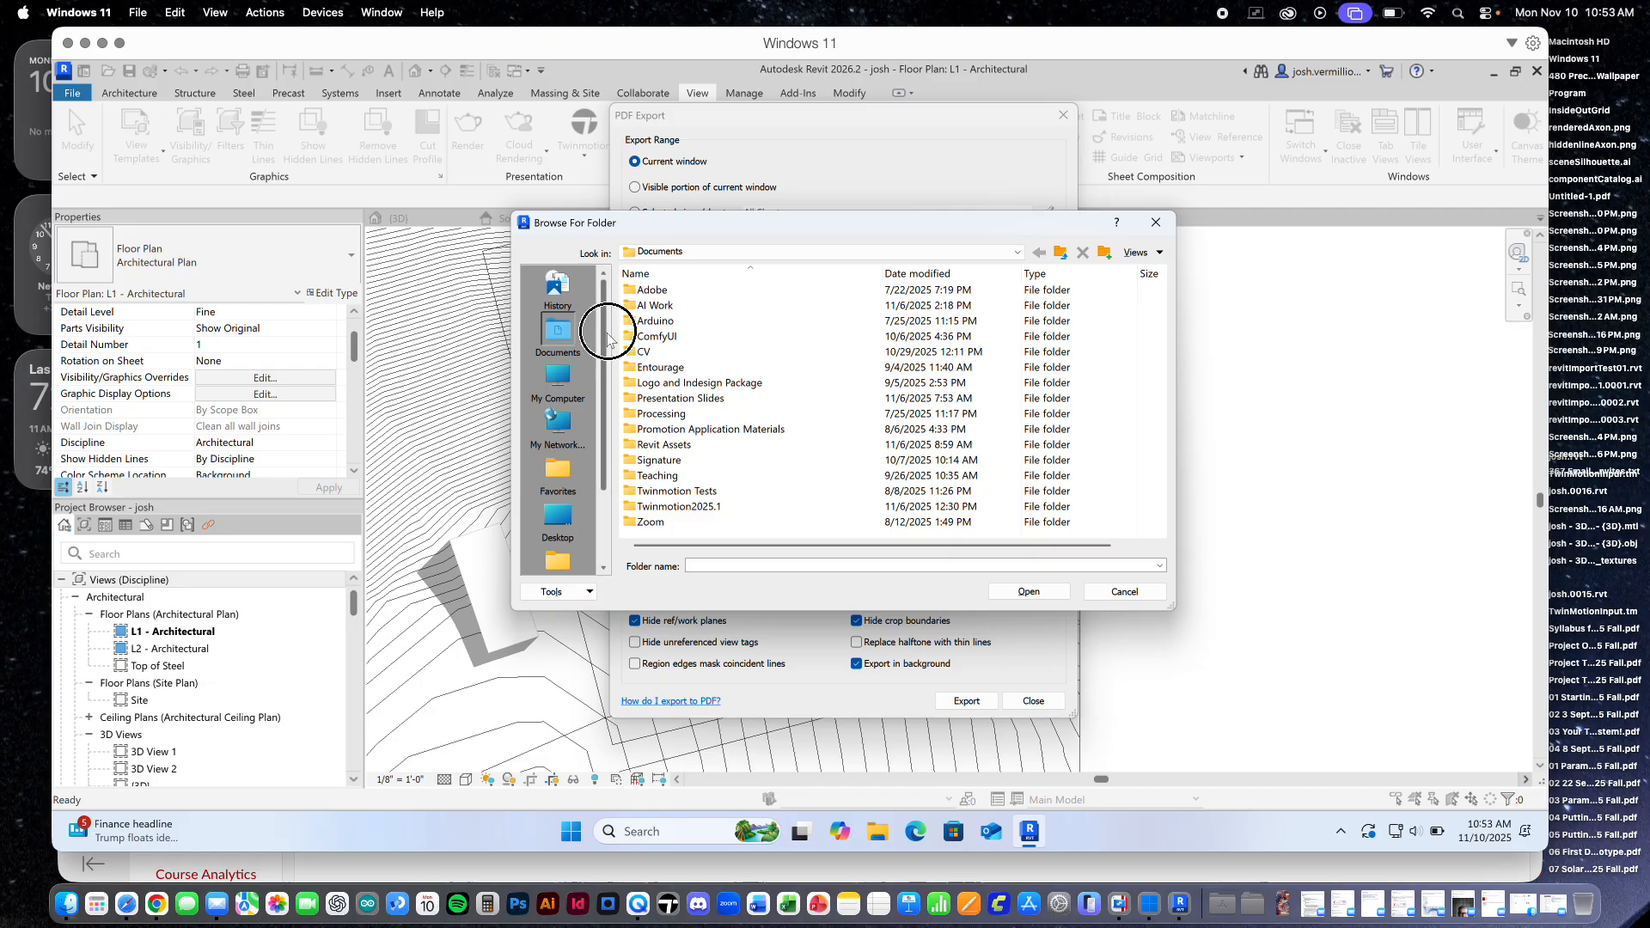
left_click(664, 252)
left_click(663, 271)
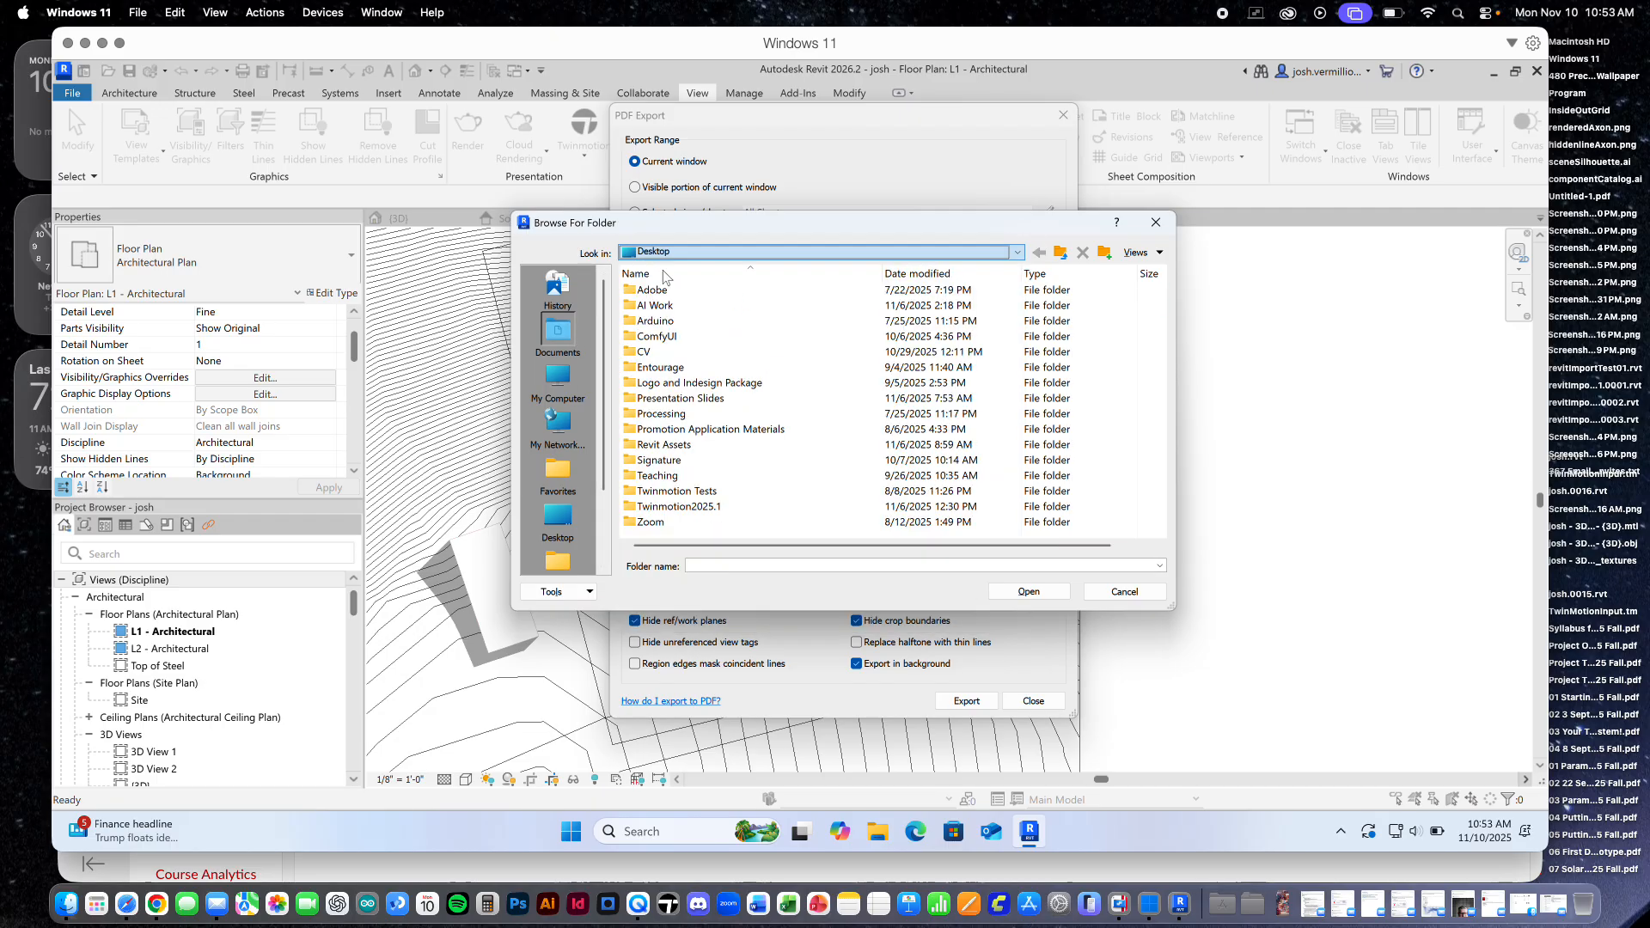
left_click(1036, 593)
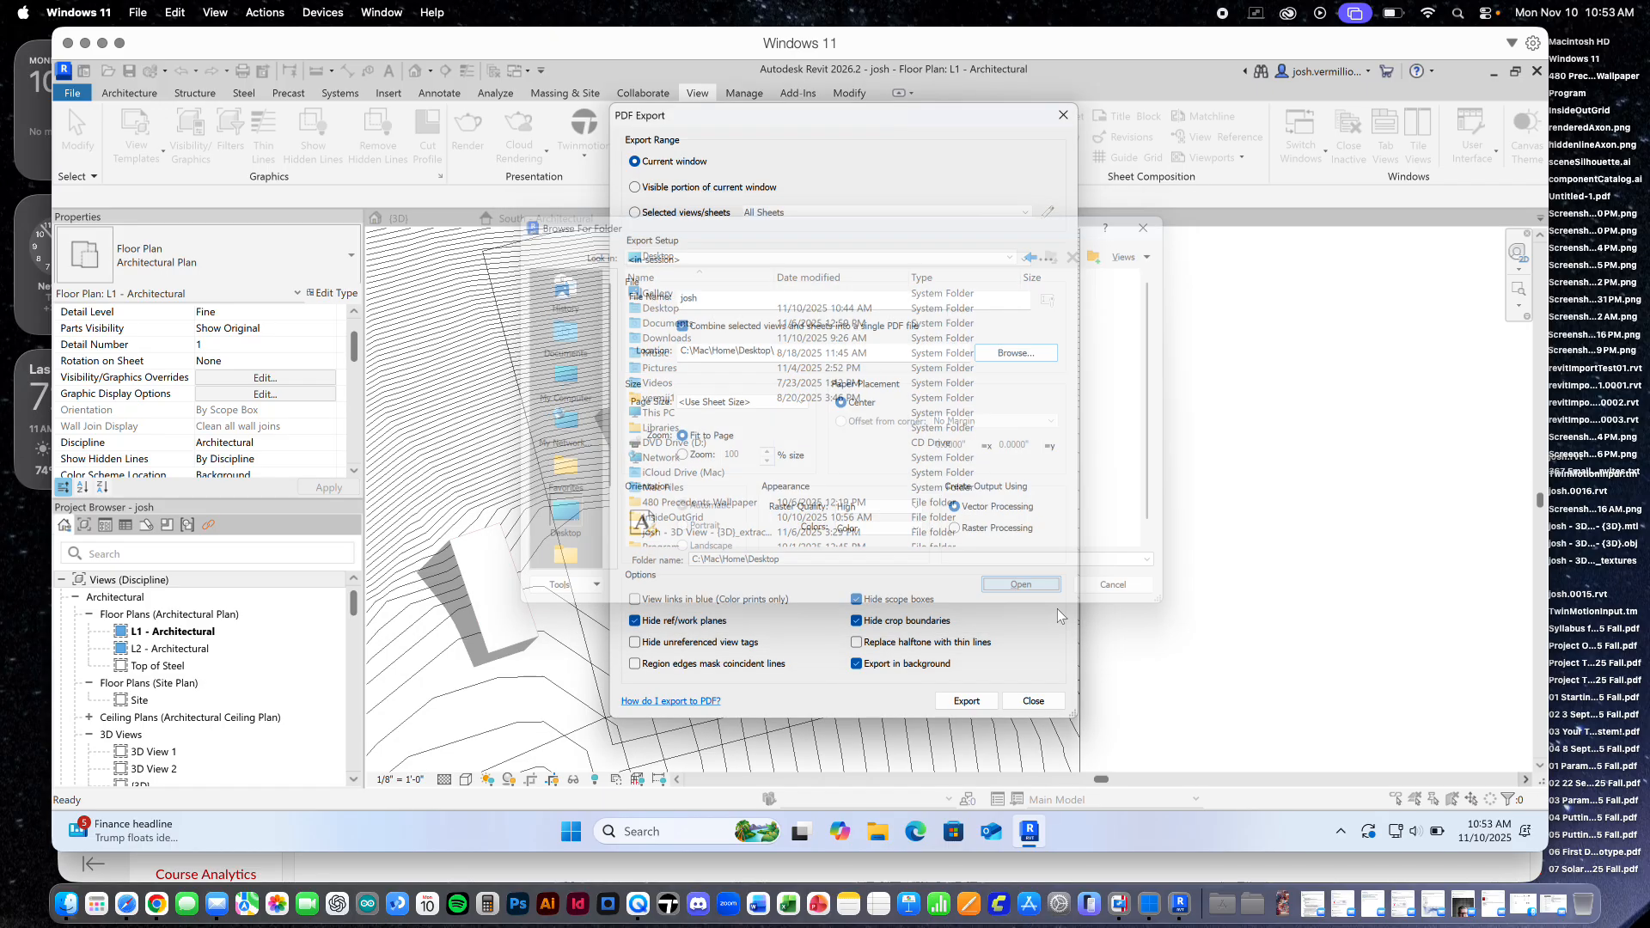
Name the PDF FirstFloorPlan, keep Fit to Page and the sheet-based page size, and export it
left_click(707, 297)
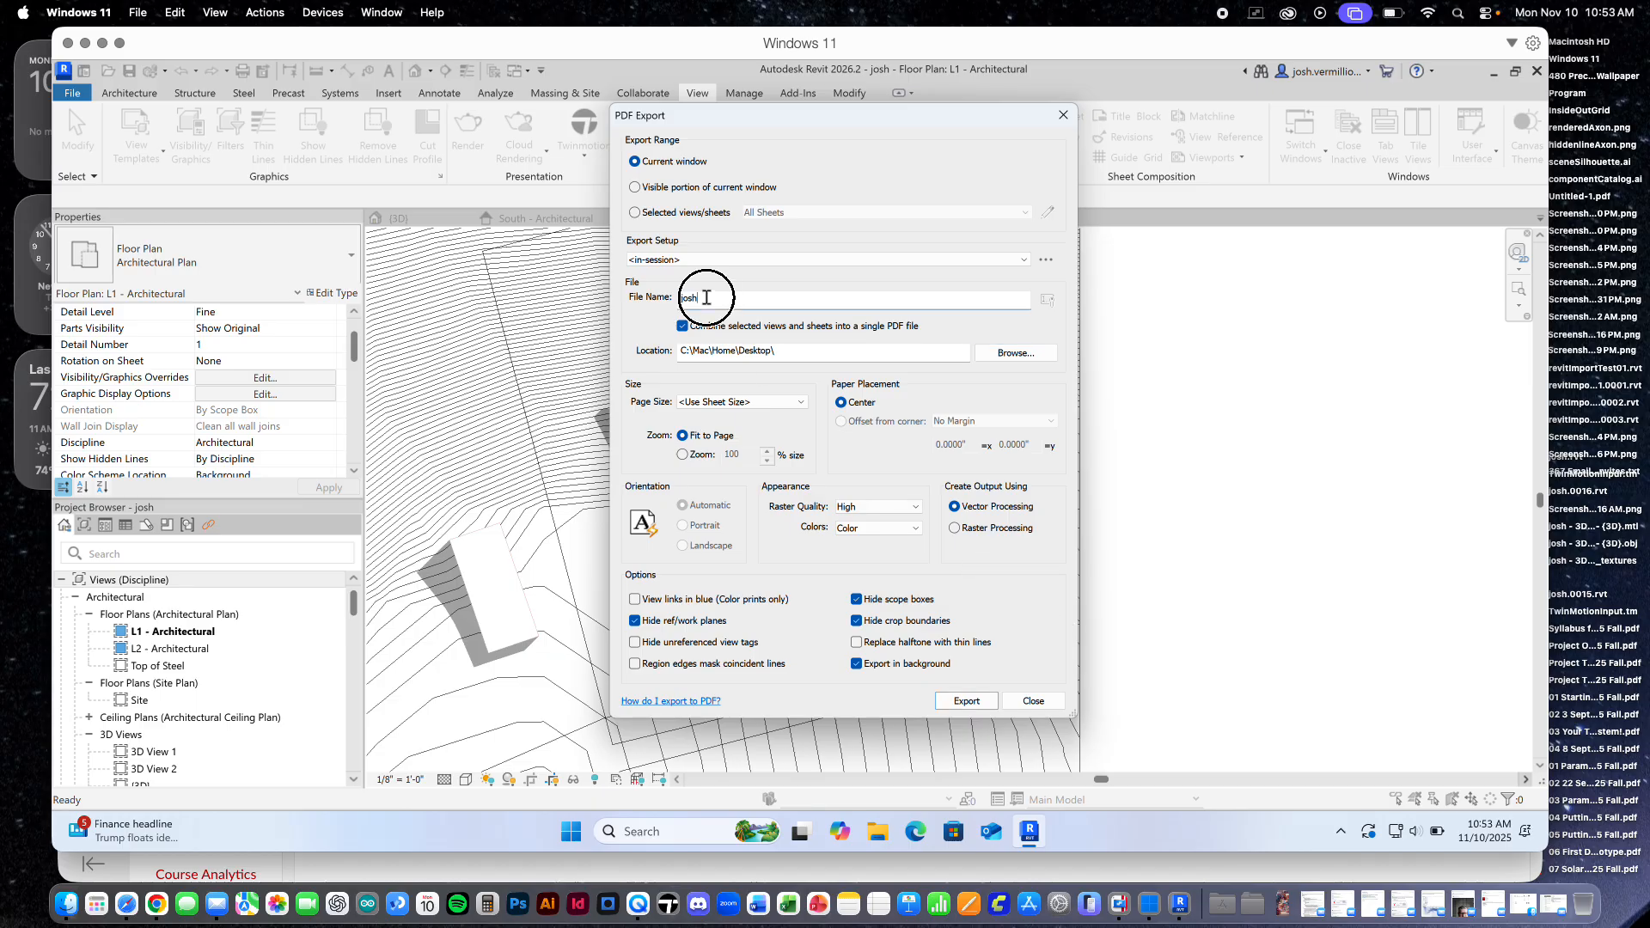
left_click_drag(706, 298, 634, 294)
type("FirstFloorPlan")
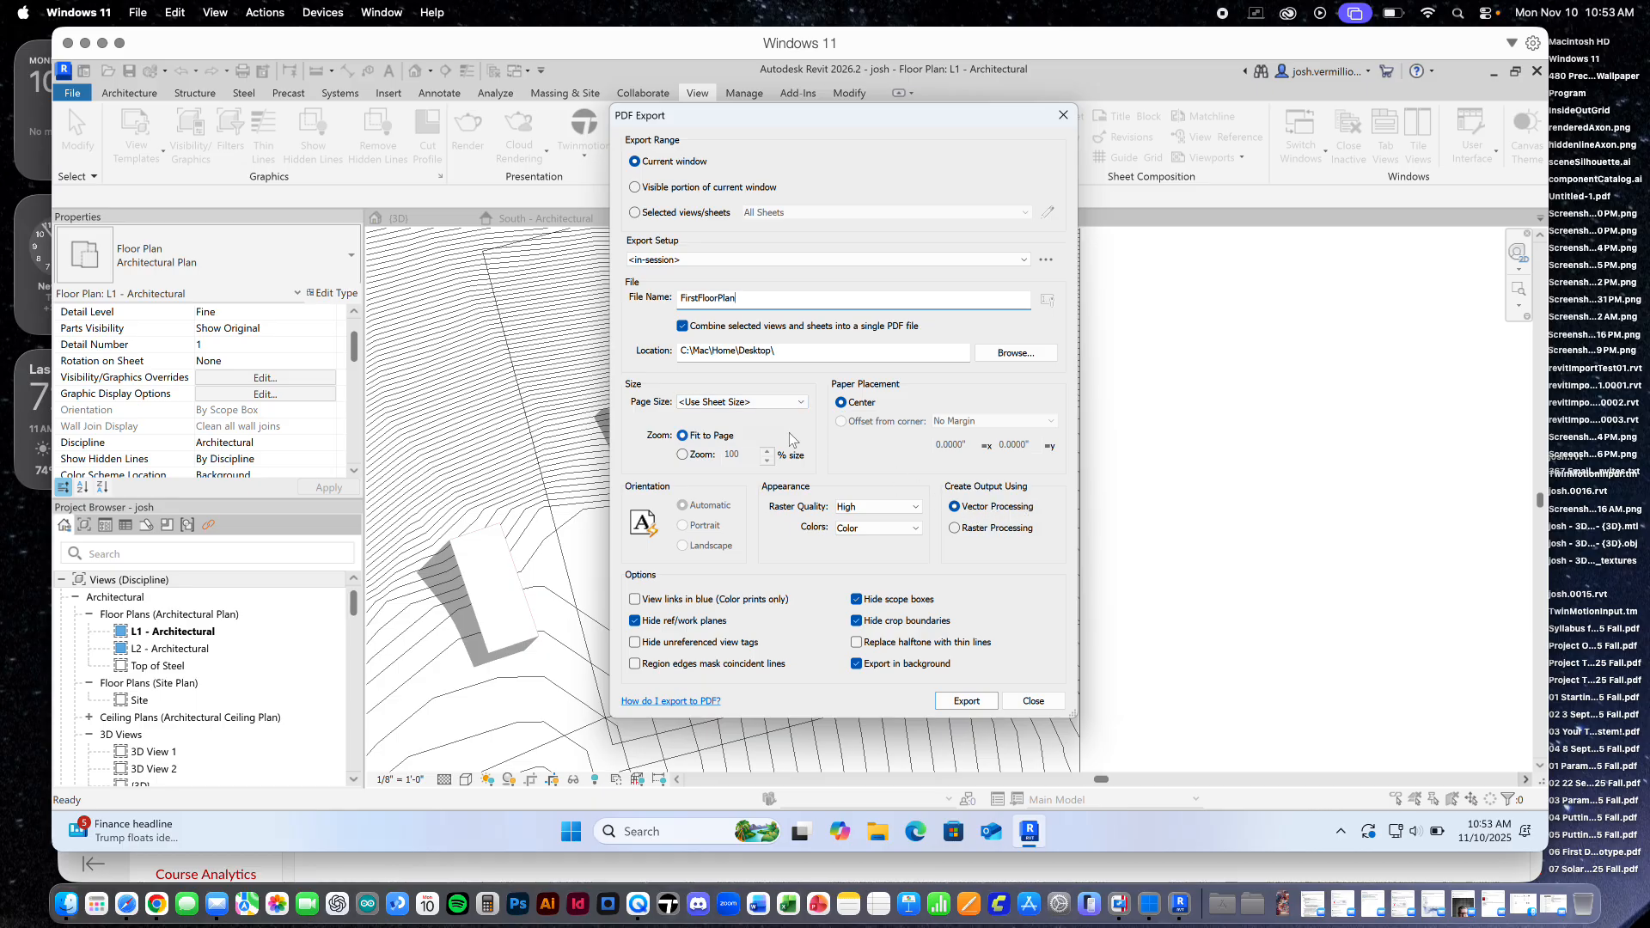
left_click(683, 454)
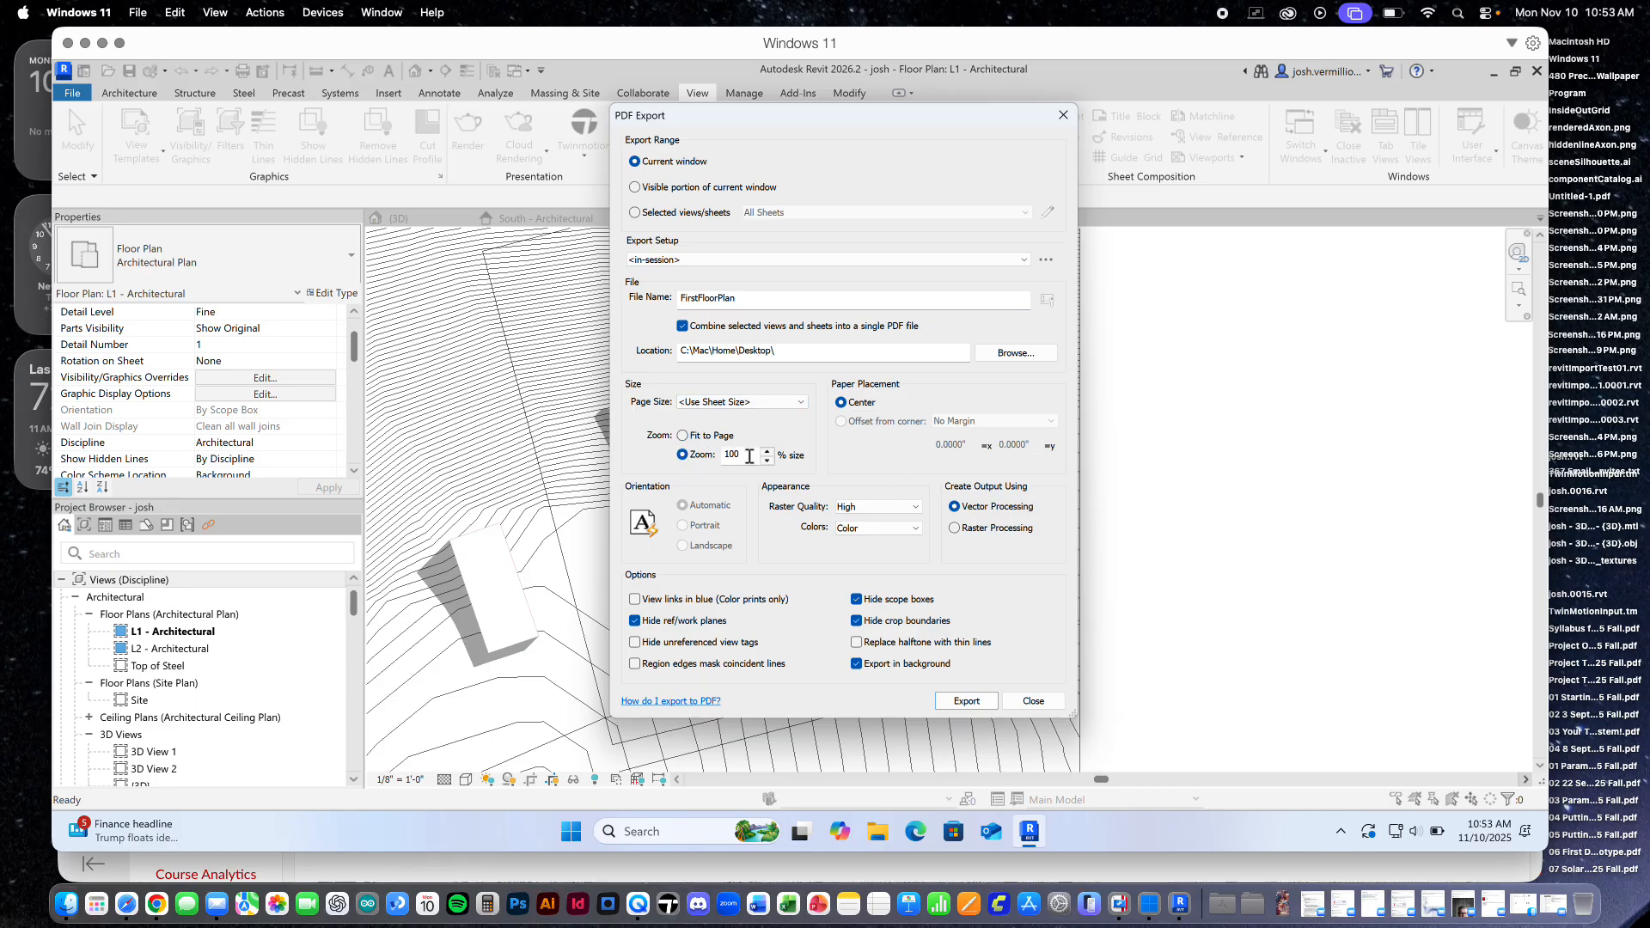
left_click(684, 436)
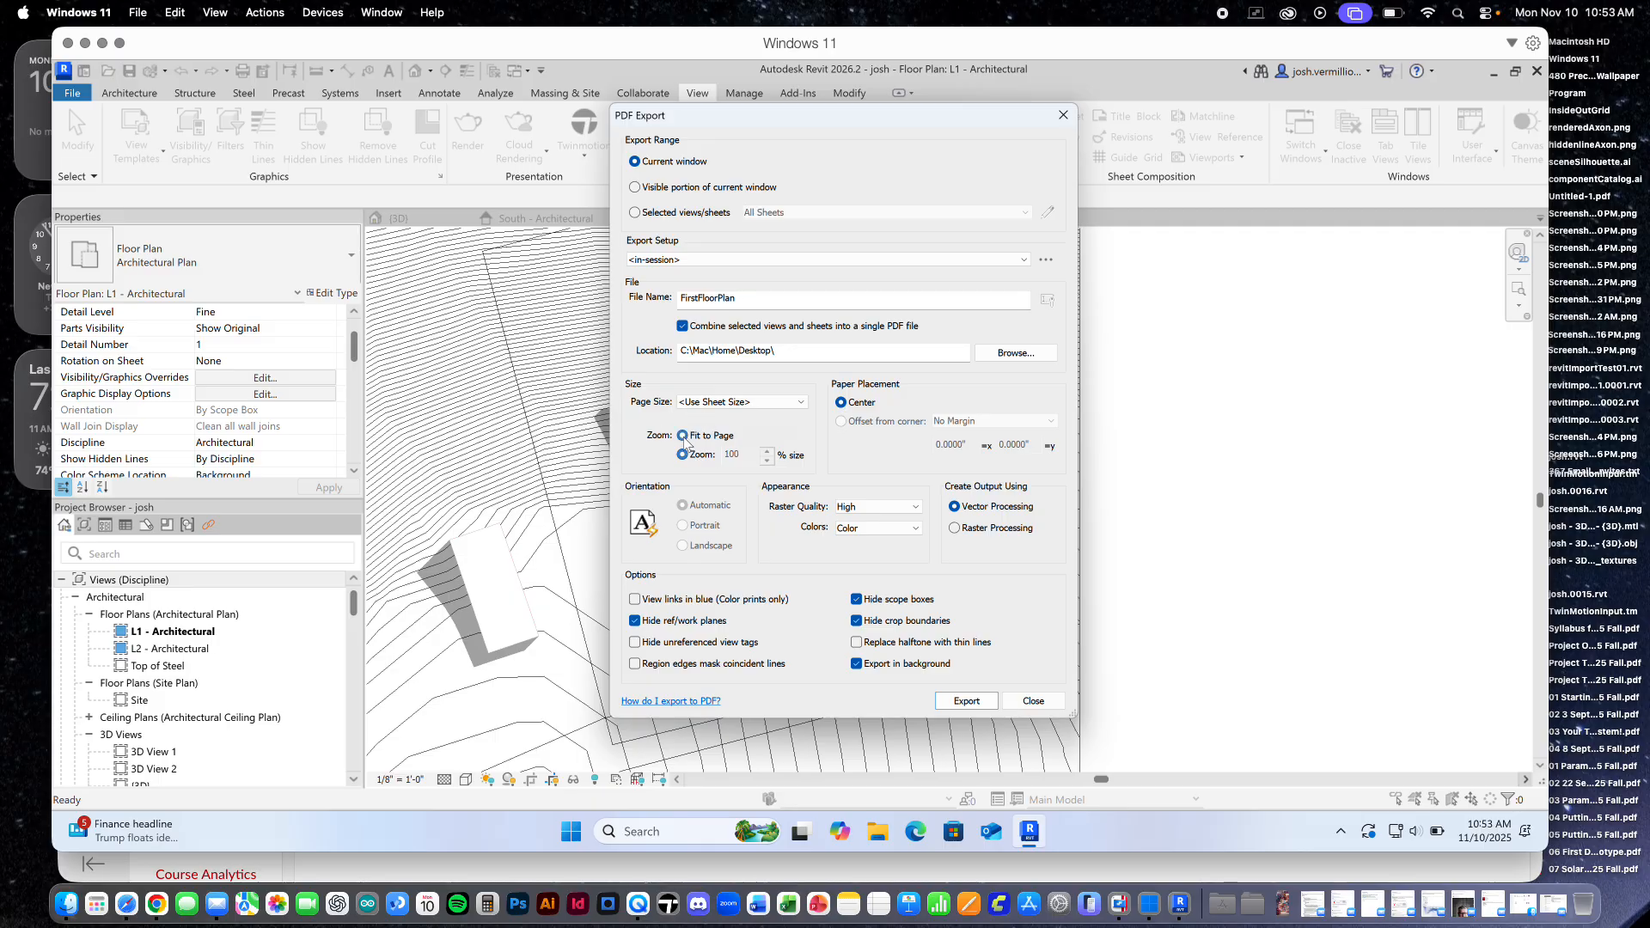
left_click(785, 404)
left_click(806, 408)
left_click(968, 701)
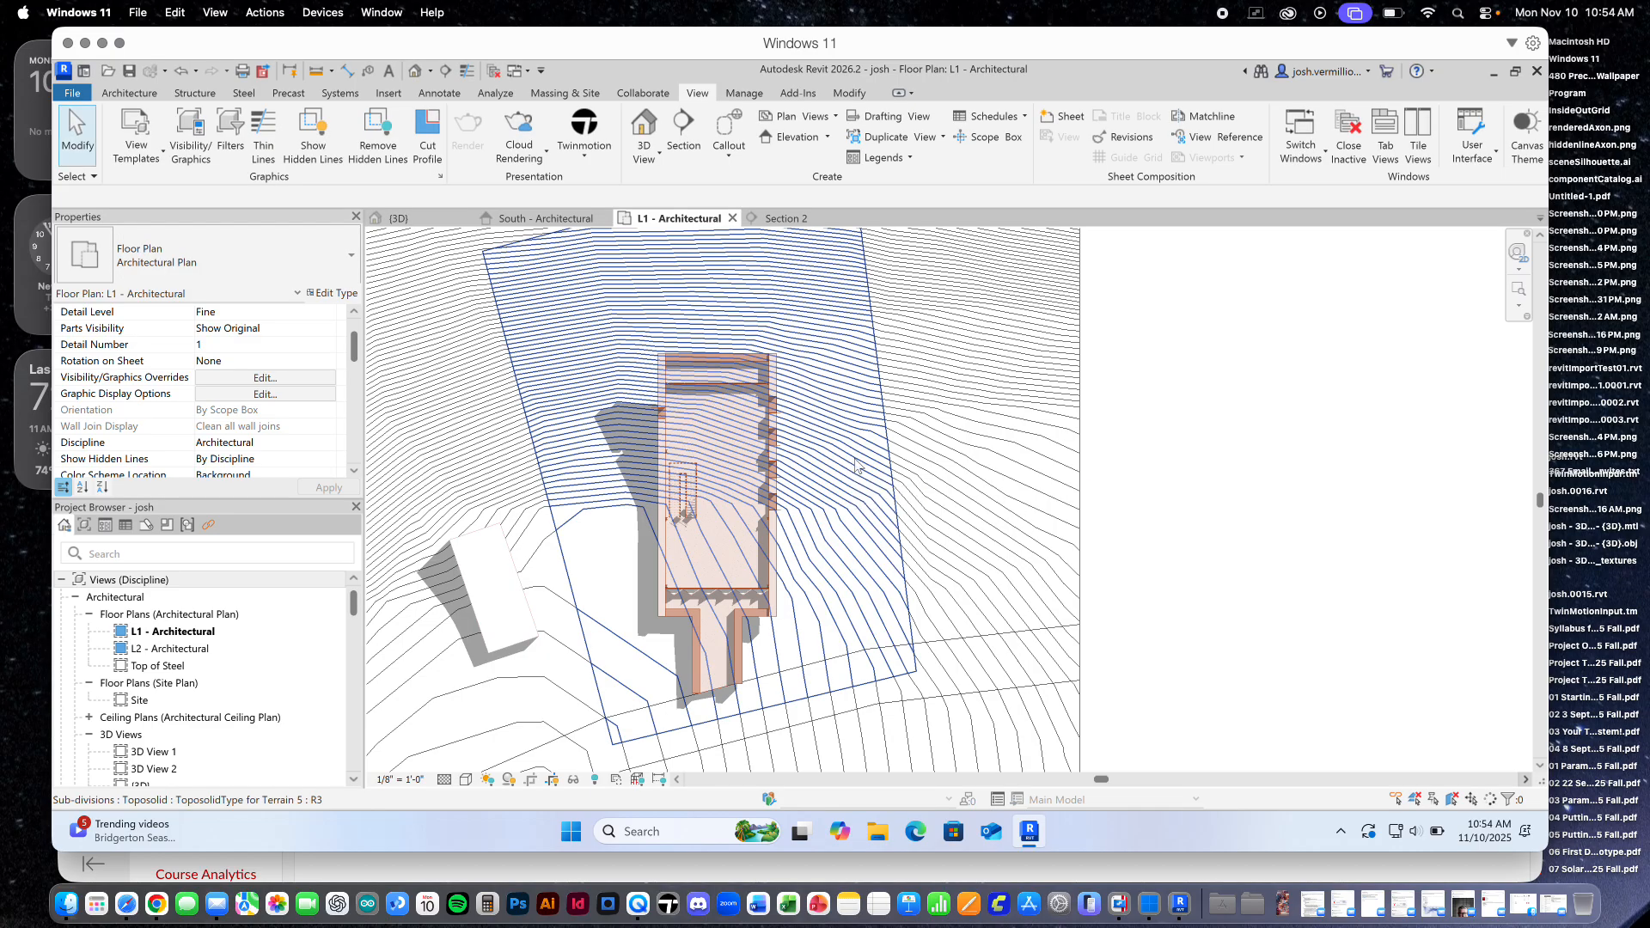
Check the desktop for the exported PDF and reopen the PDF export settings for the L1 floor plan
mouse_move(1648, 926)
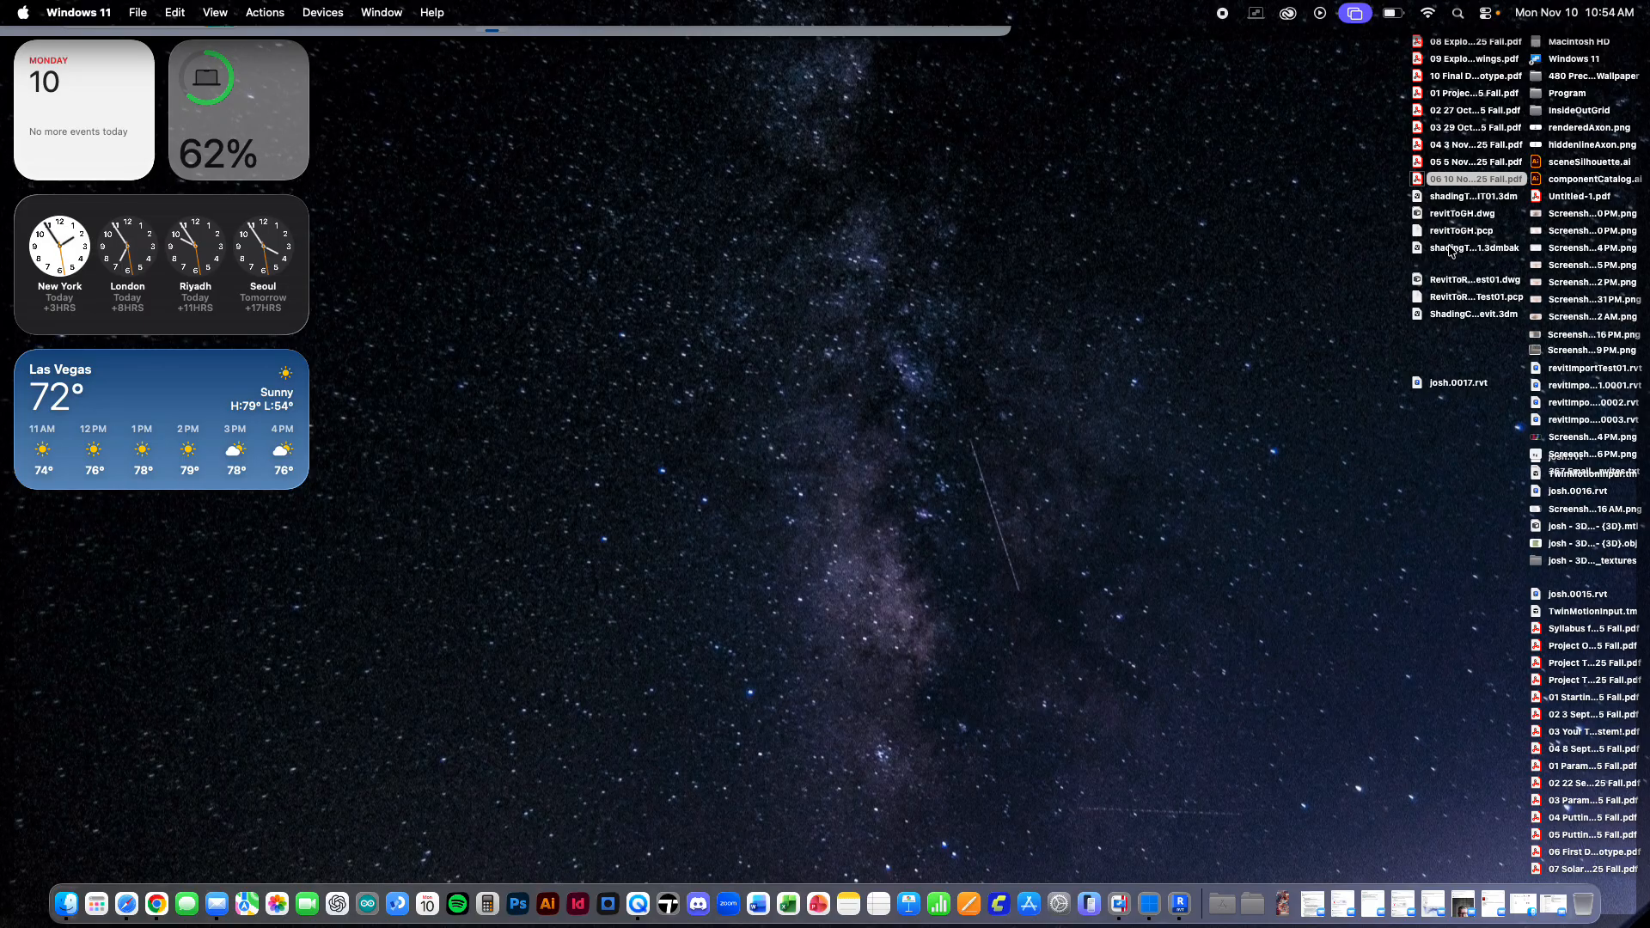
left_click(1450, 355)
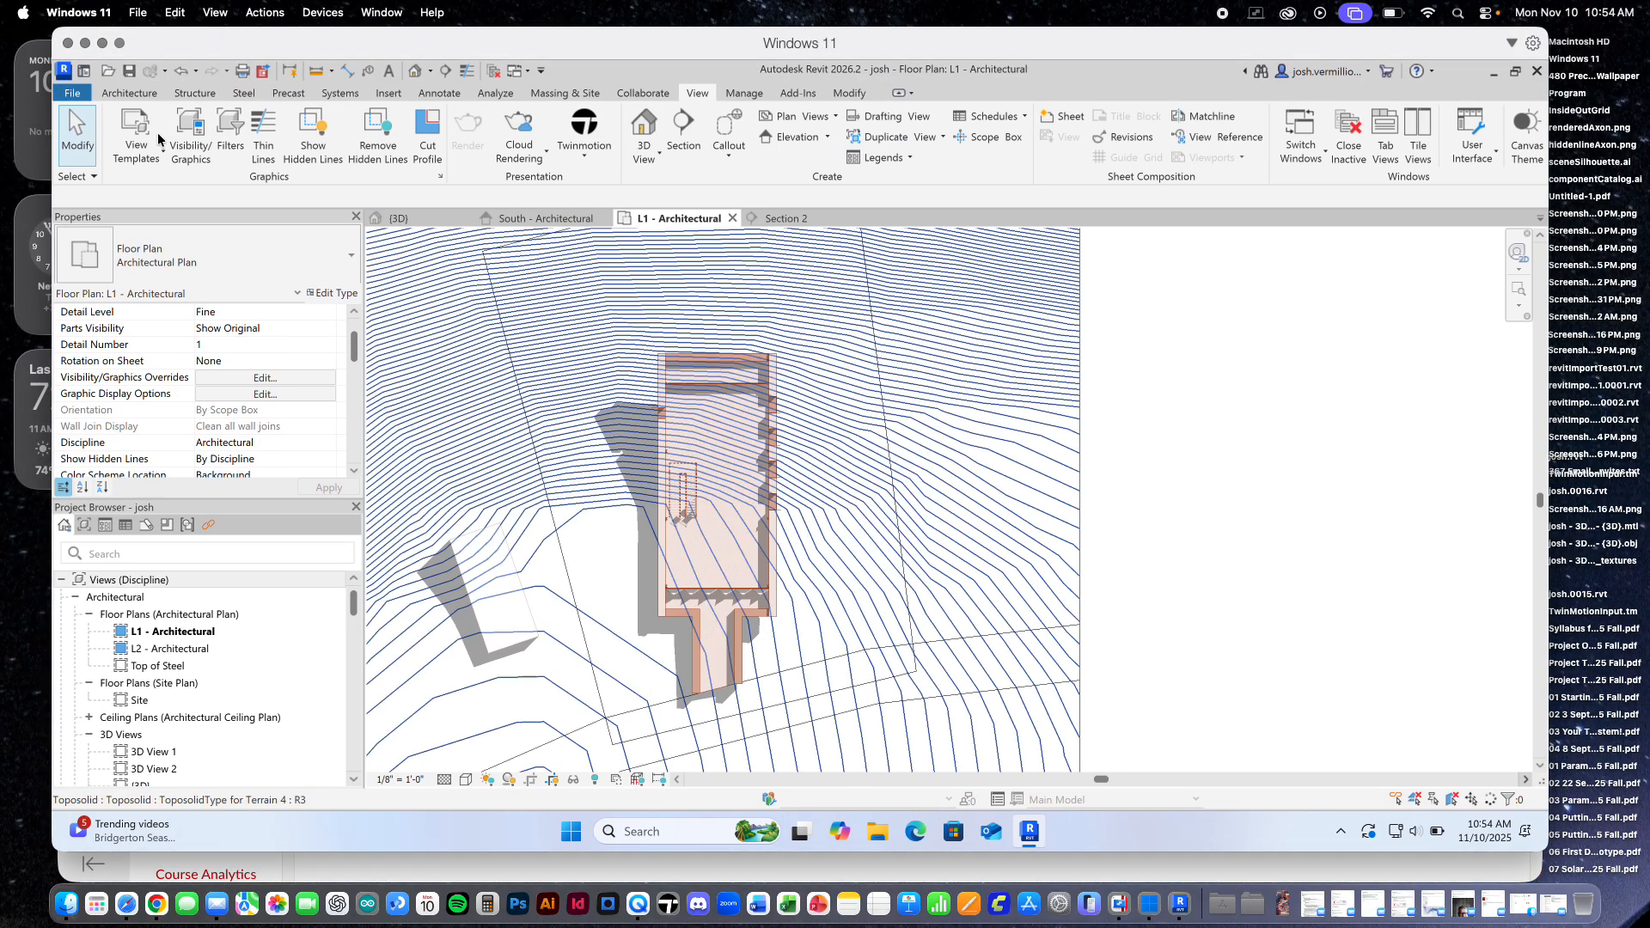
left_click(67, 89)
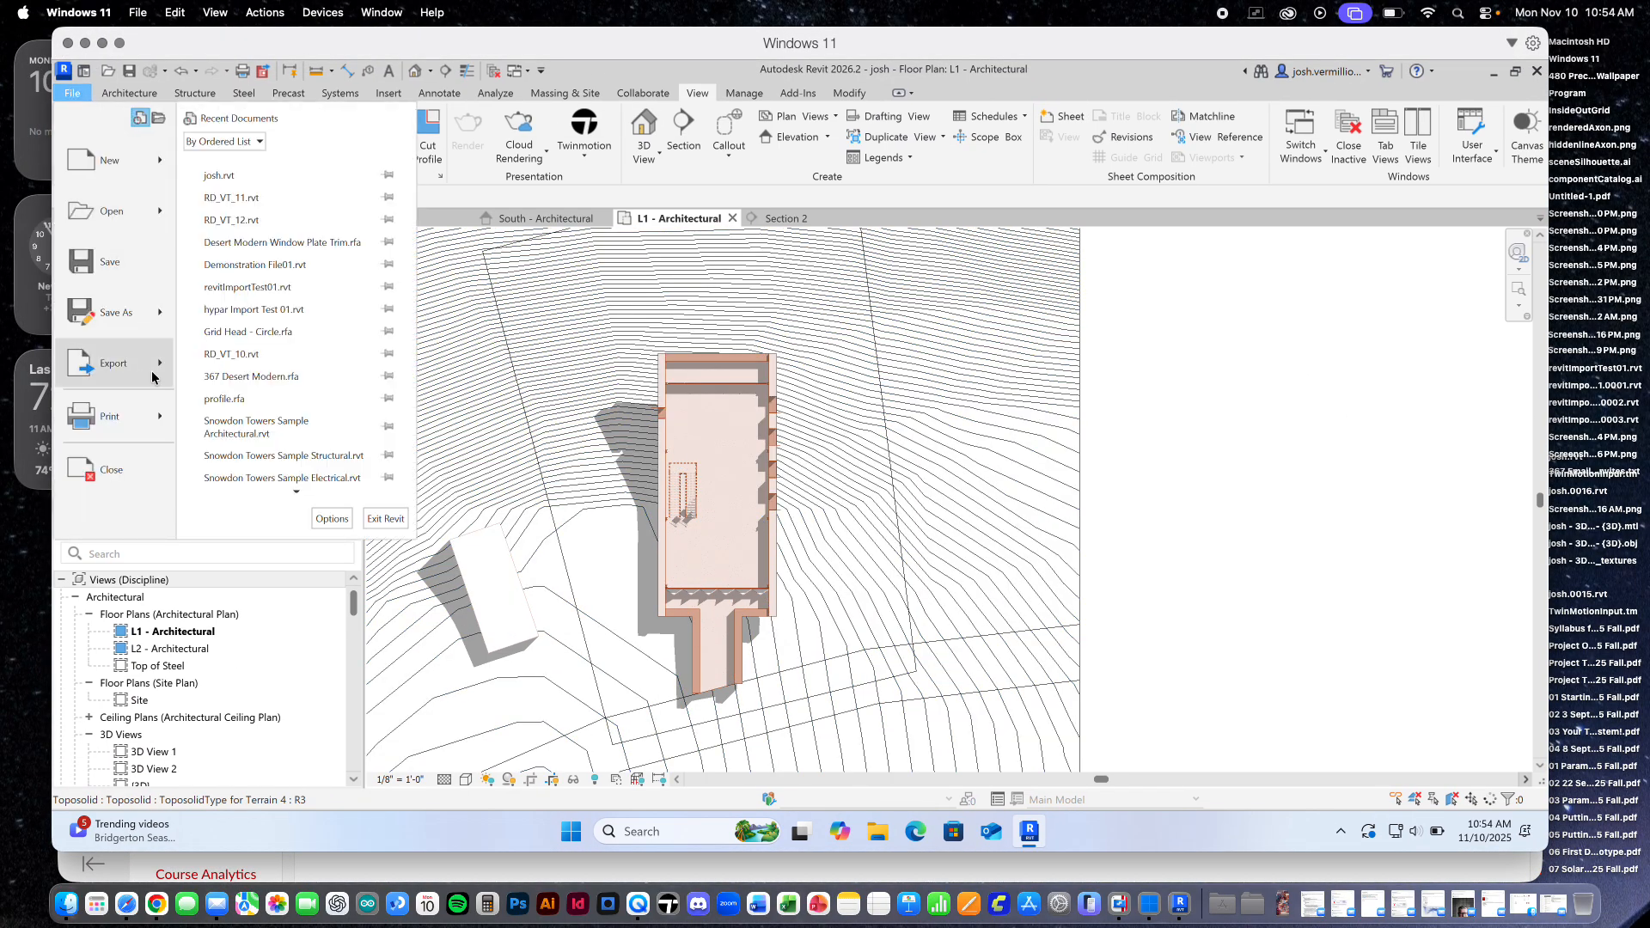
mouse_move(153, 375)
left_click(249, 224)
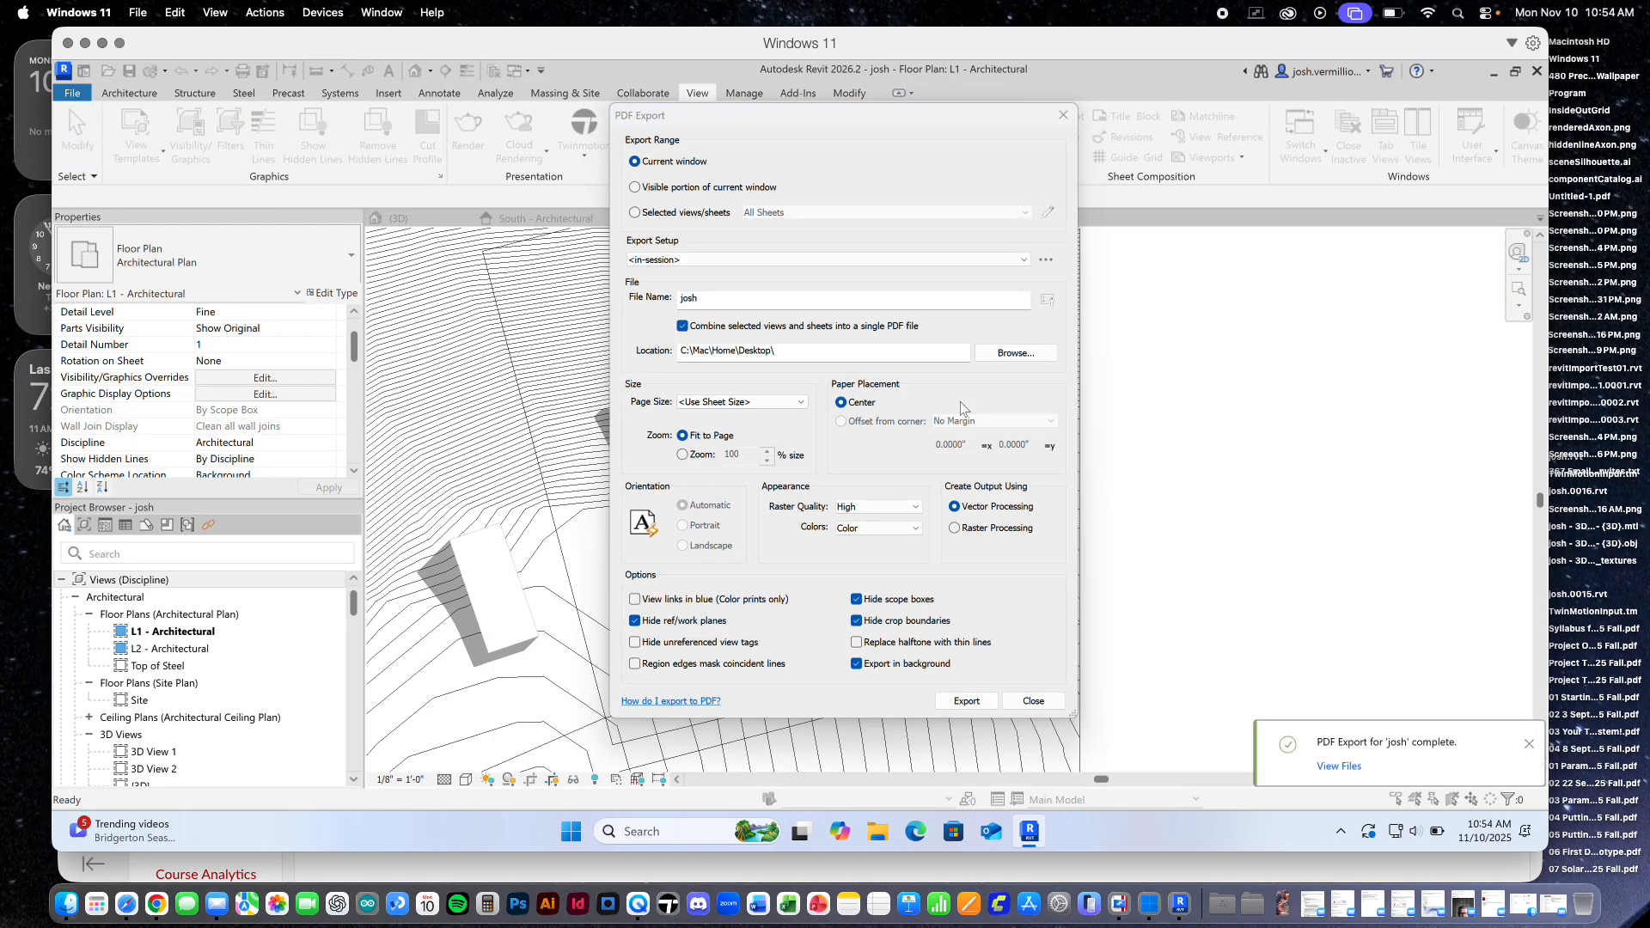
Preview FirstFloorPlan.pdf on the desktop, inspecting its linework and shadows up close, and close the PDF export settings without exporting again
key("F11")
left_click(1466, 400)
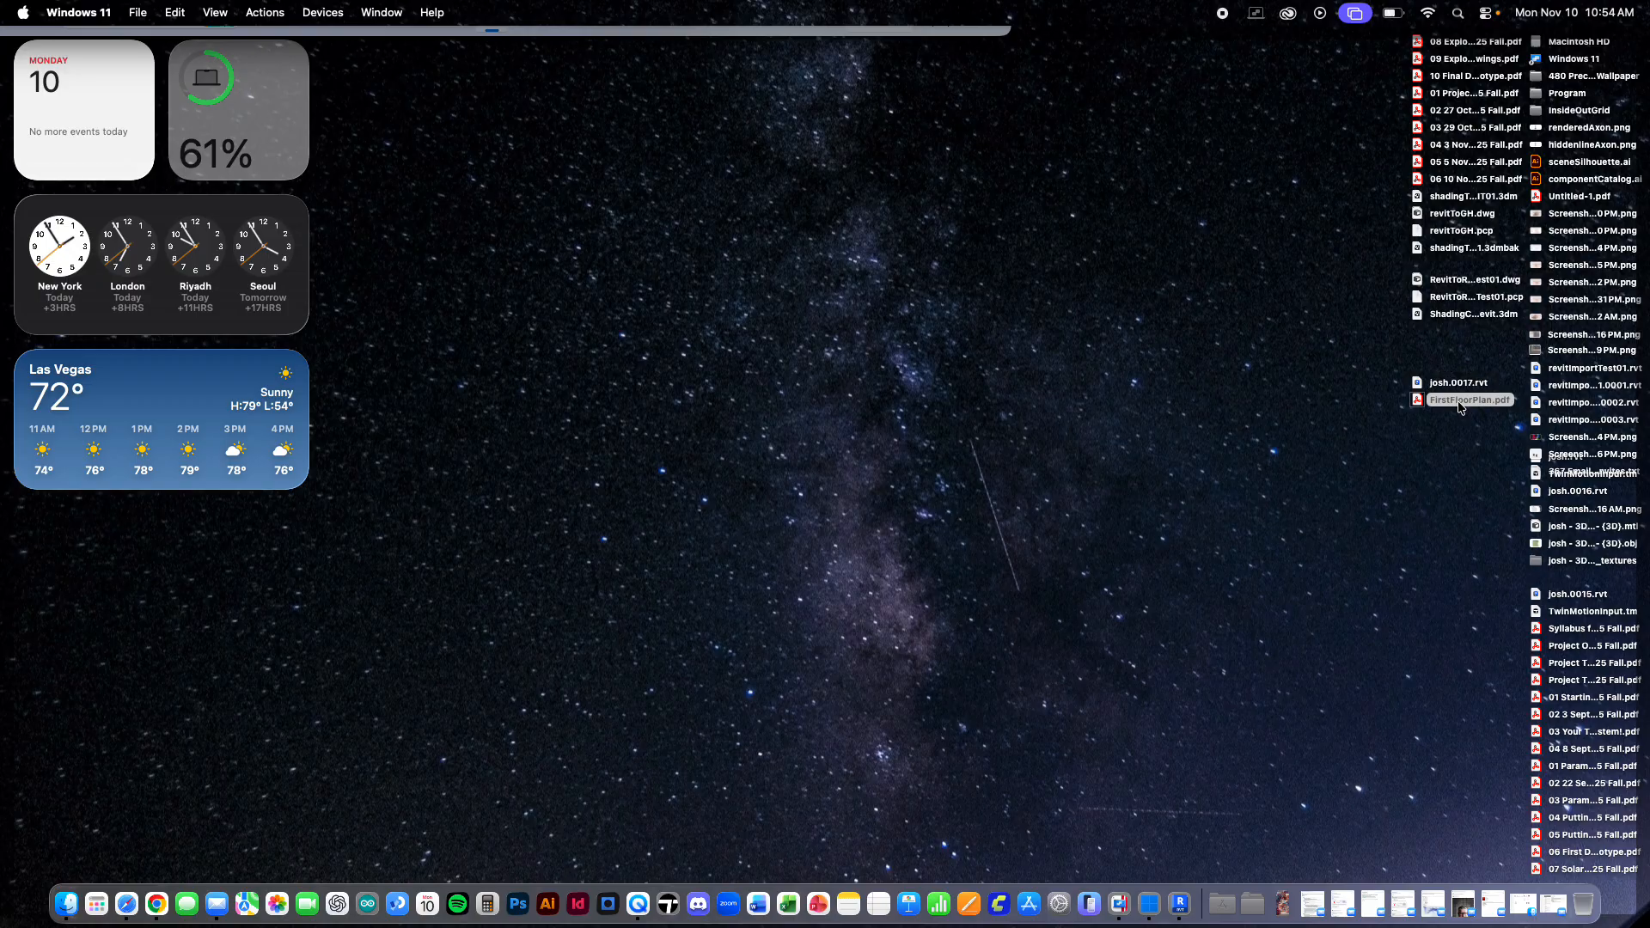
key("space")
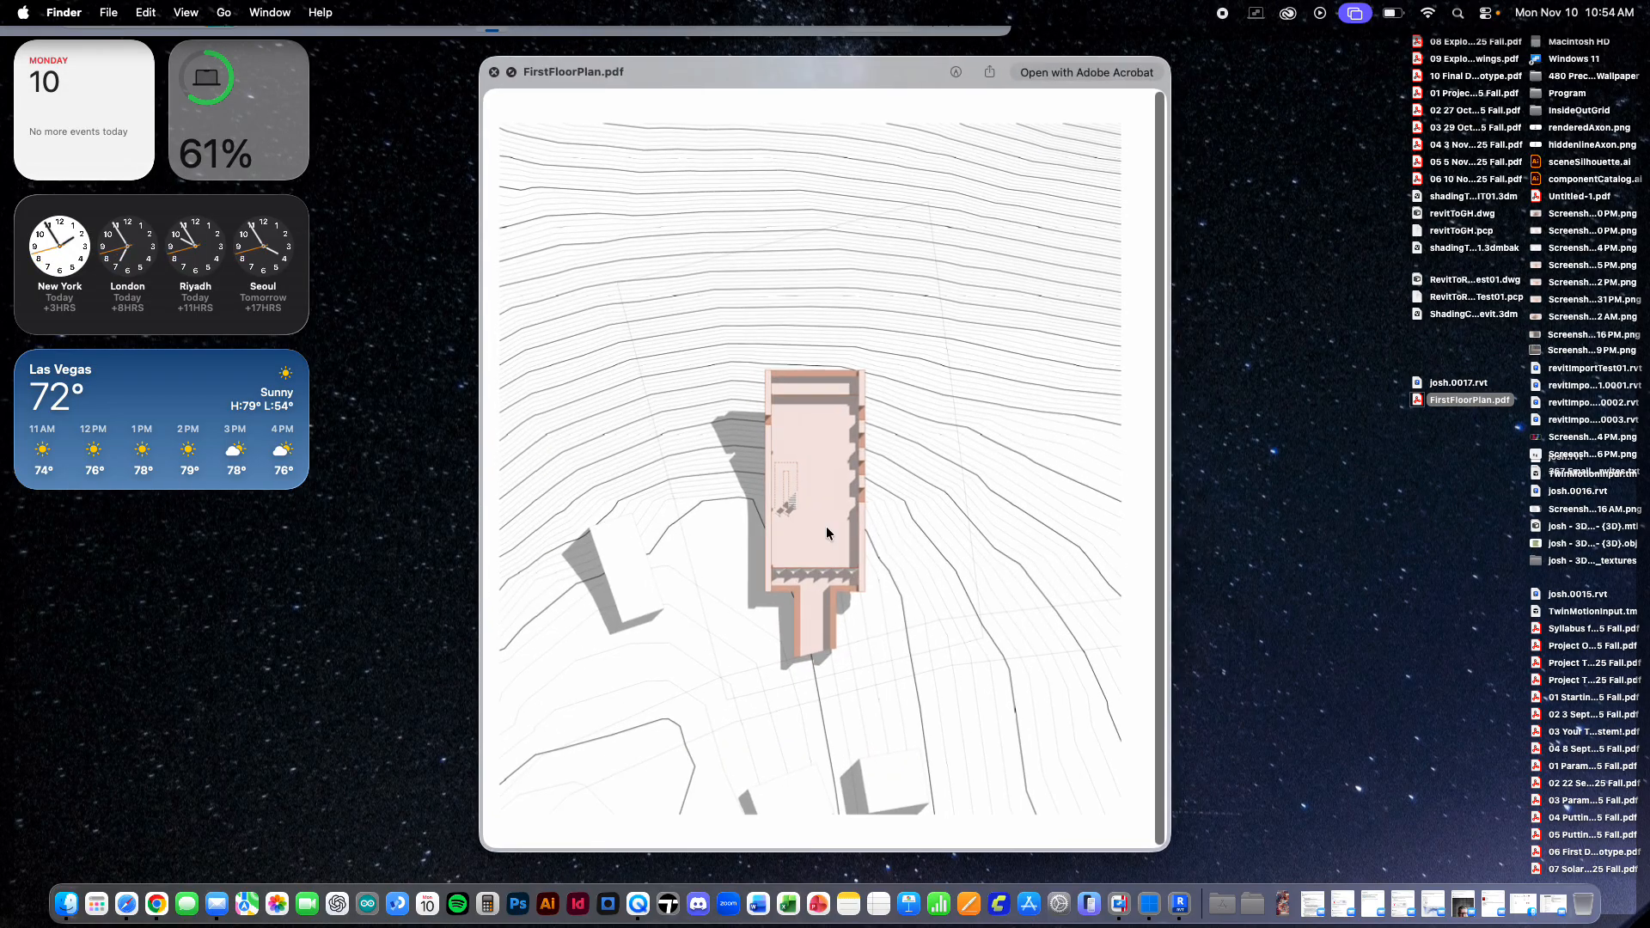
scroll(827, 530, "up", 5)
scroll(826, 528, "up", 3)
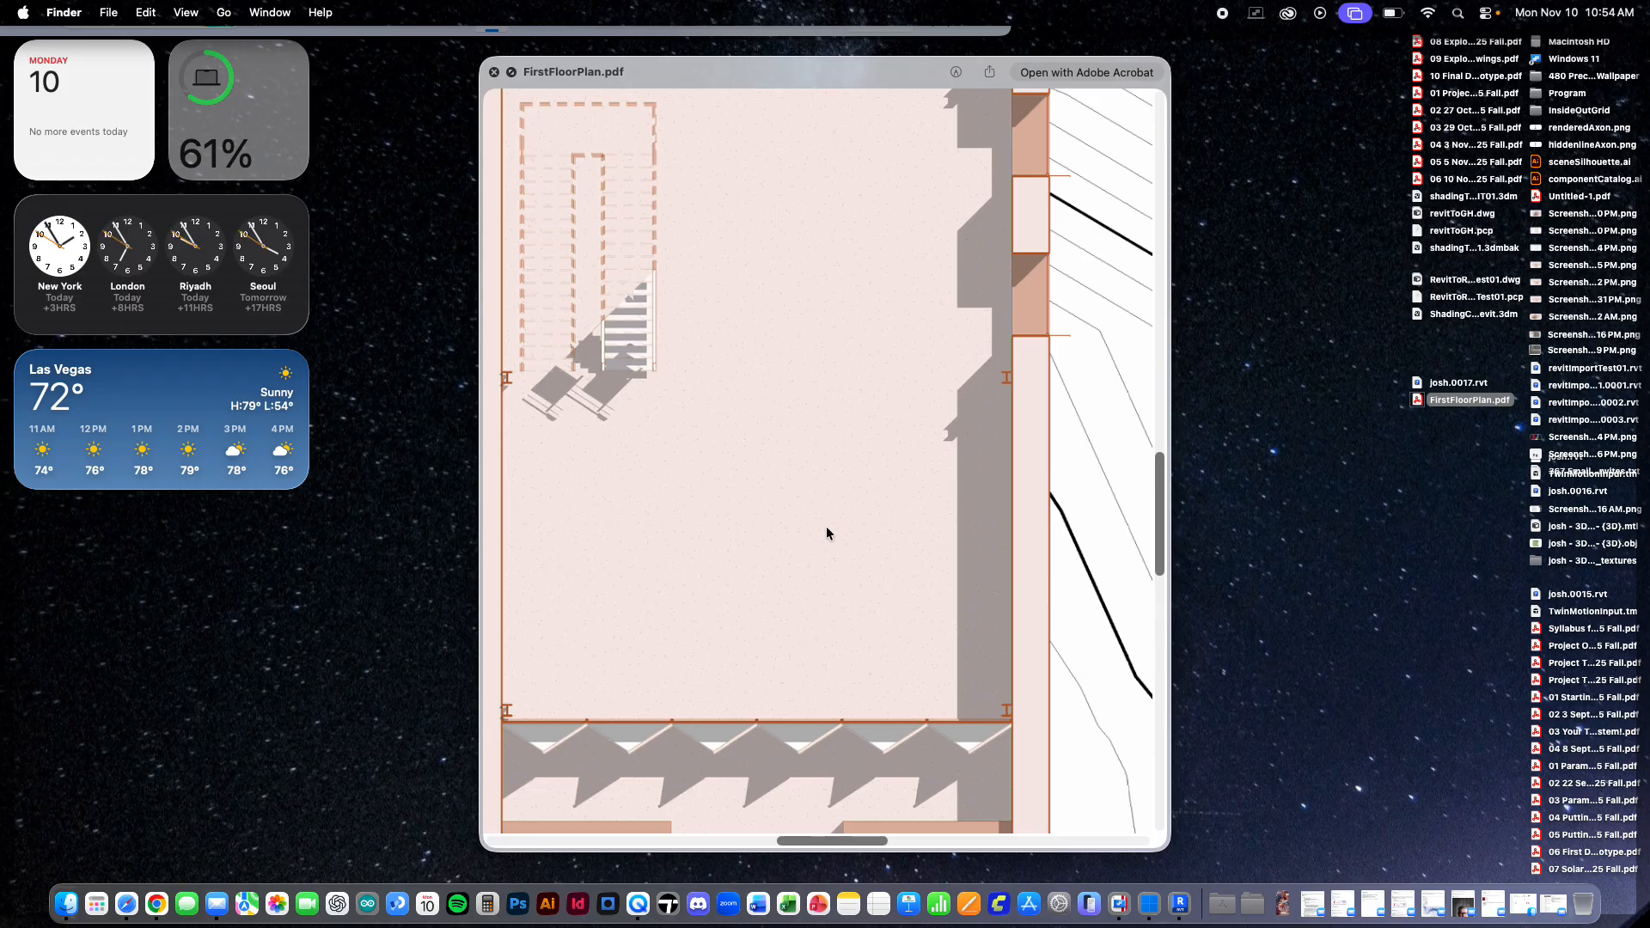
scroll(827, 533, "down", 8)
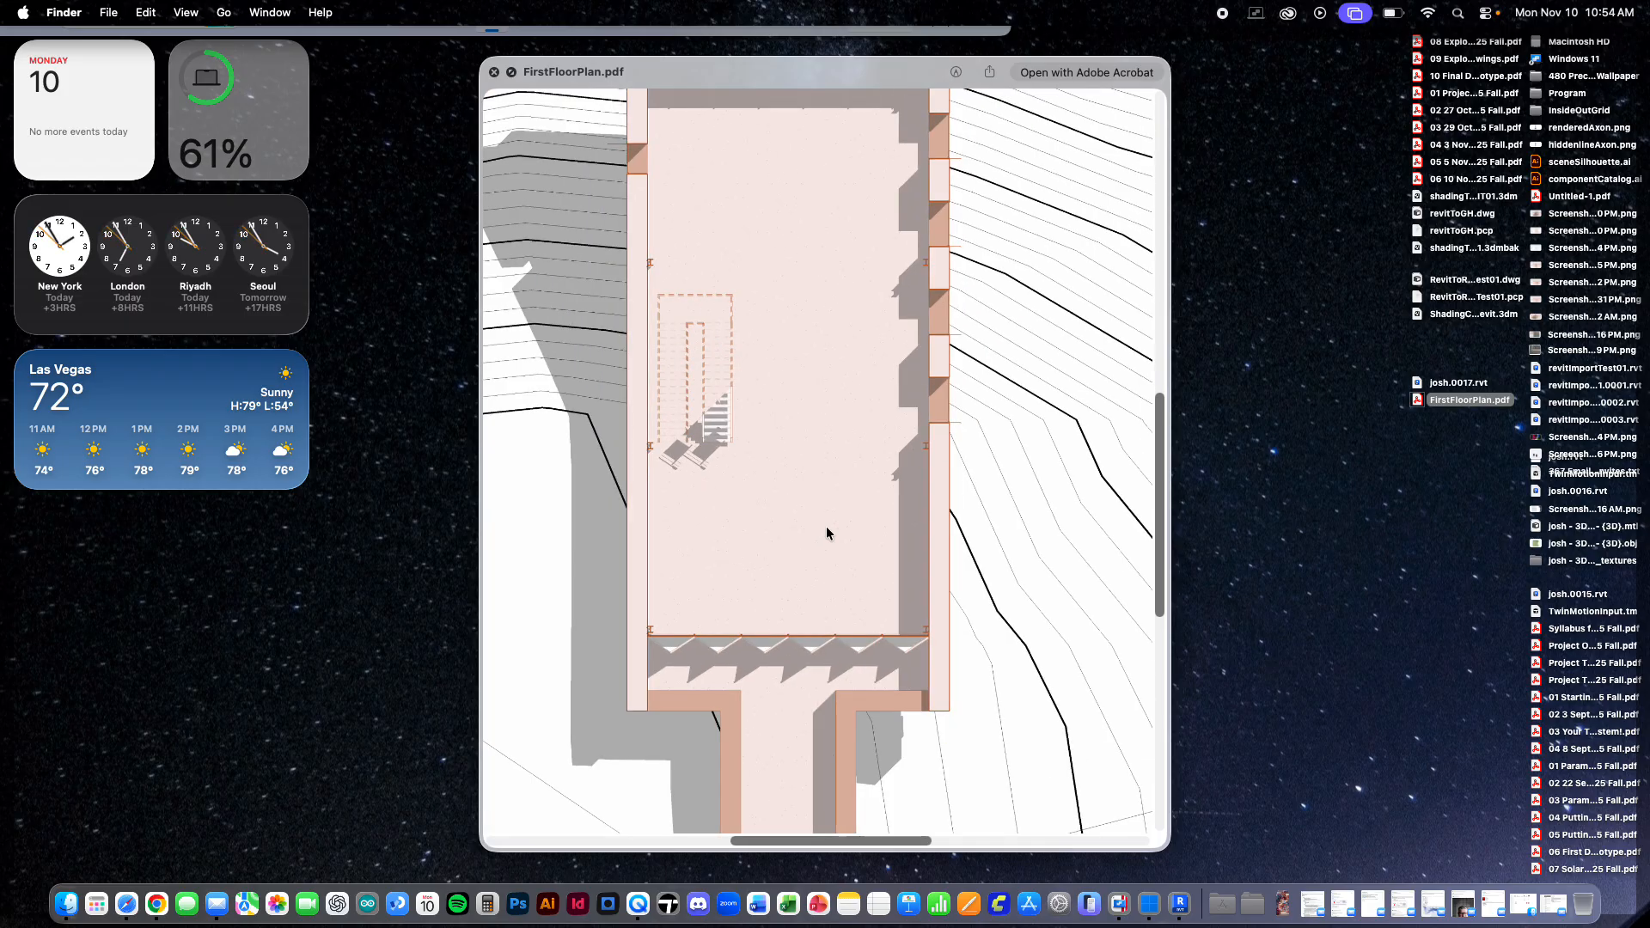
scroll(827, 533, "down", 2)
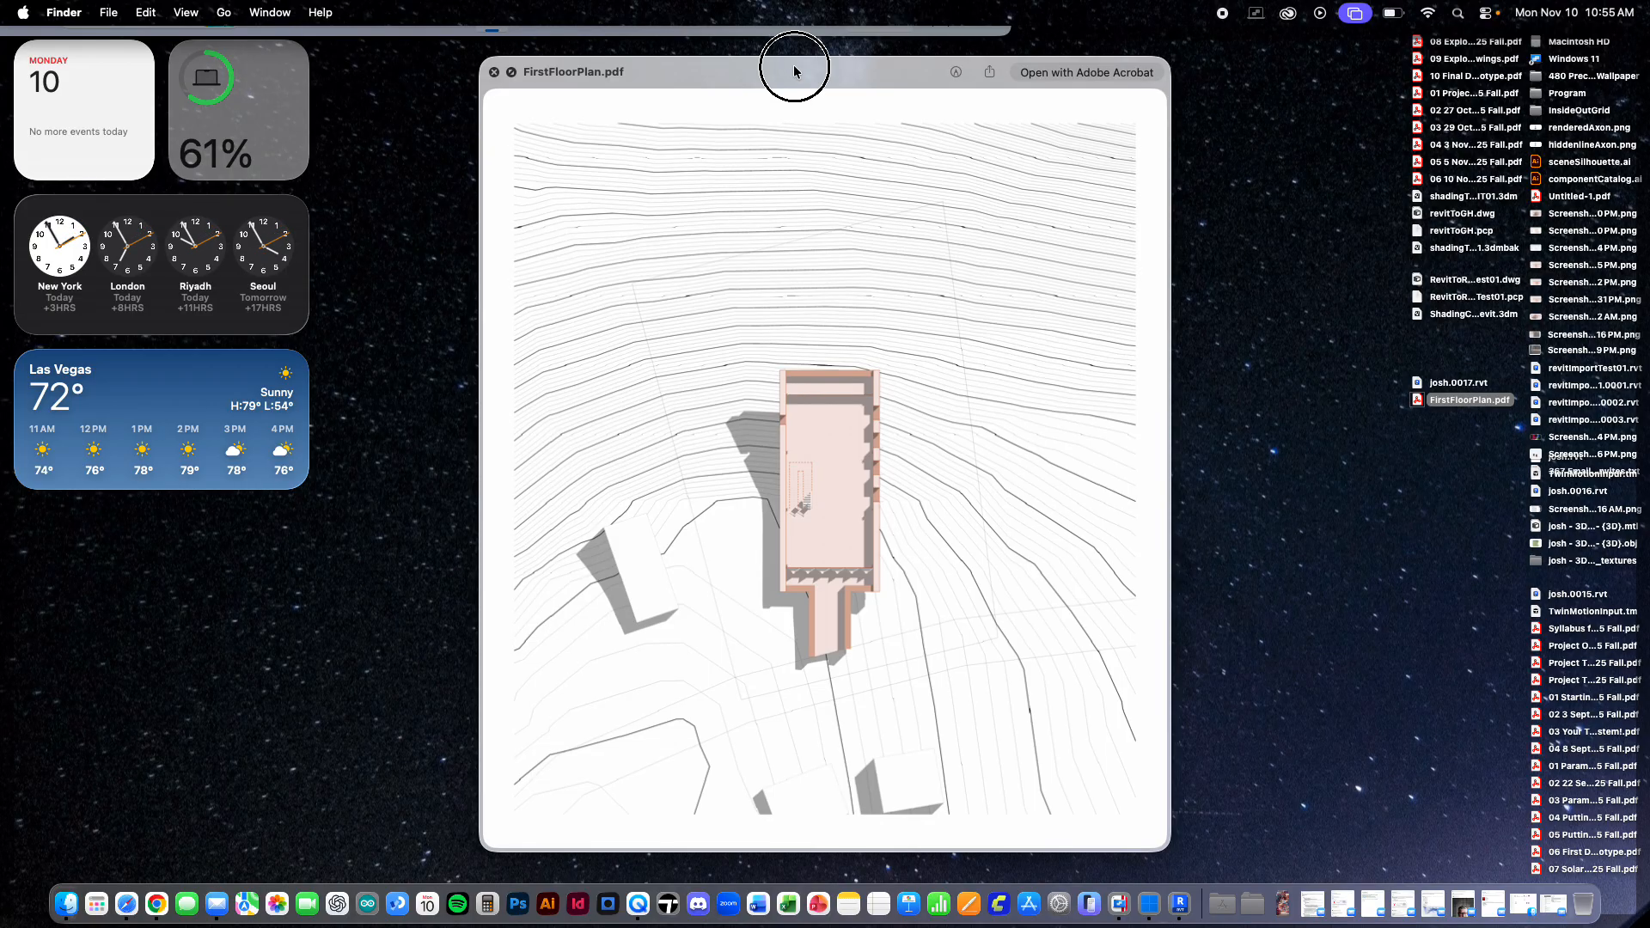
key("space")
left_click(821, 94)
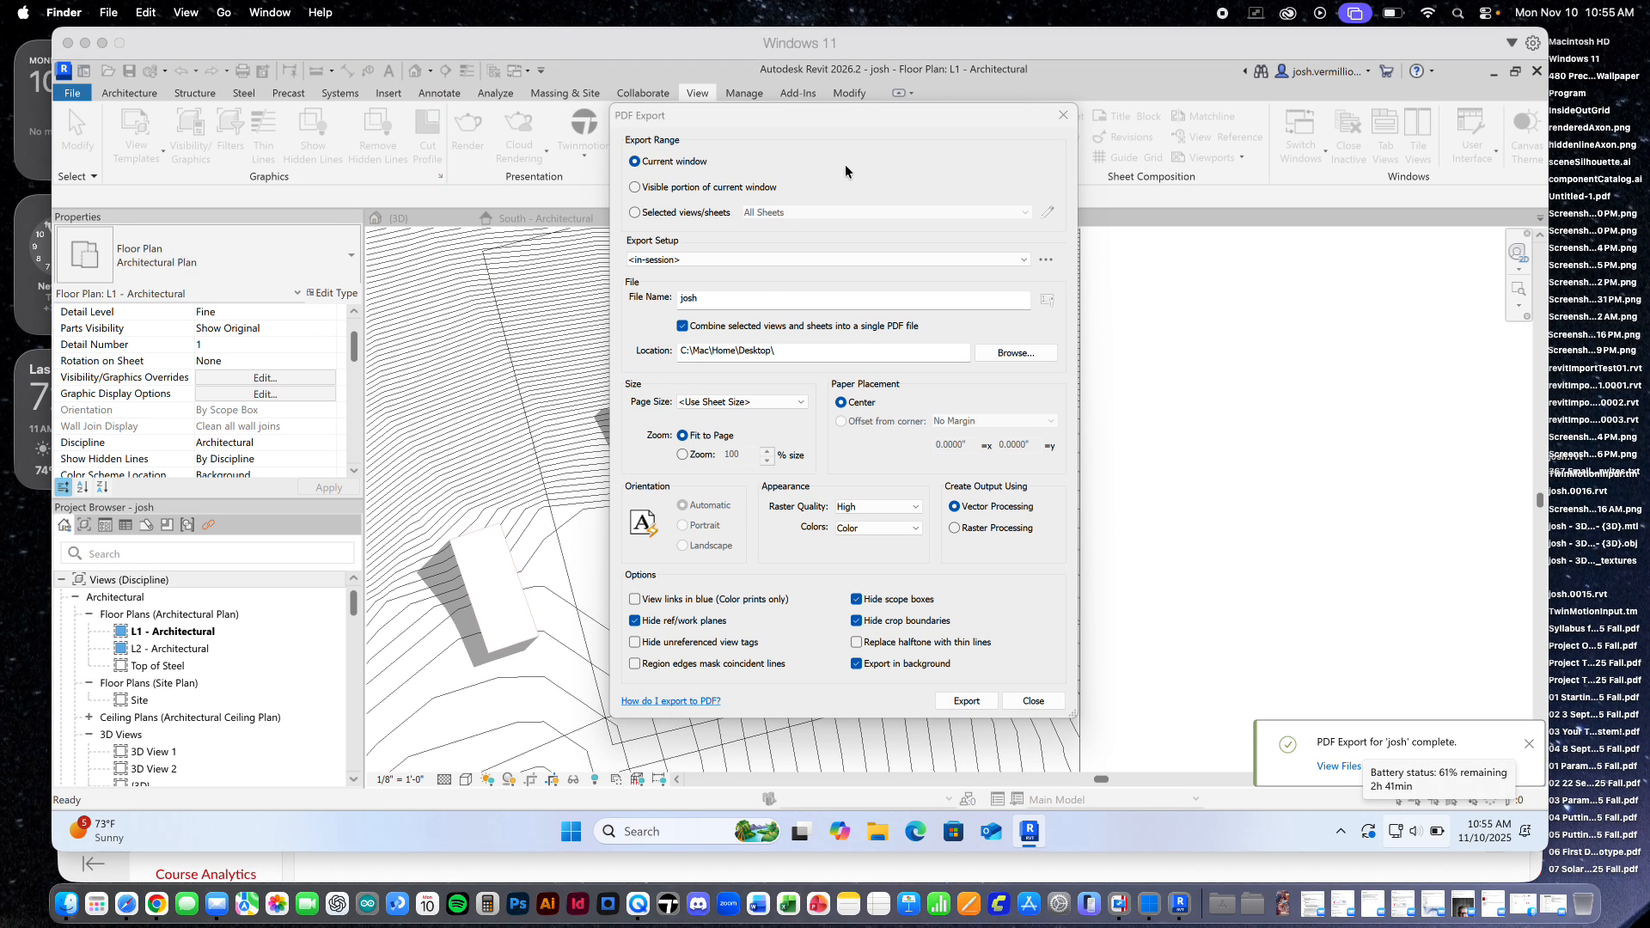
left_click(1031, 706)
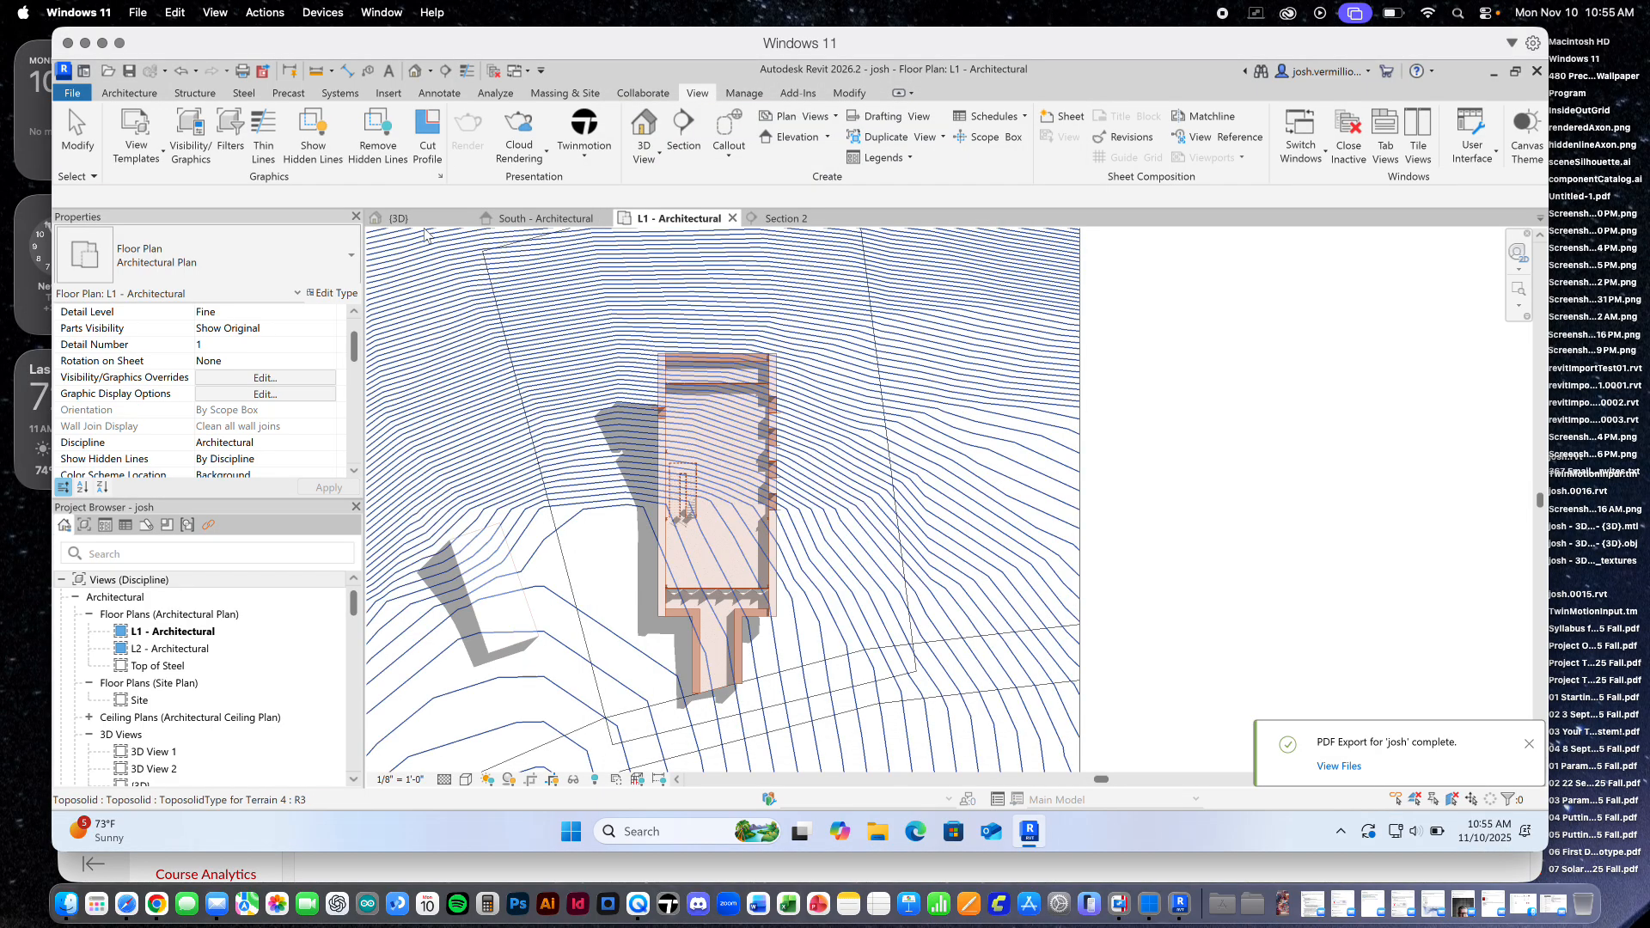
Switch to the {3D} view and open its graphic display options at the shadow settings
left_click(397, 218)
scroll(1076, 561, "up", 5)
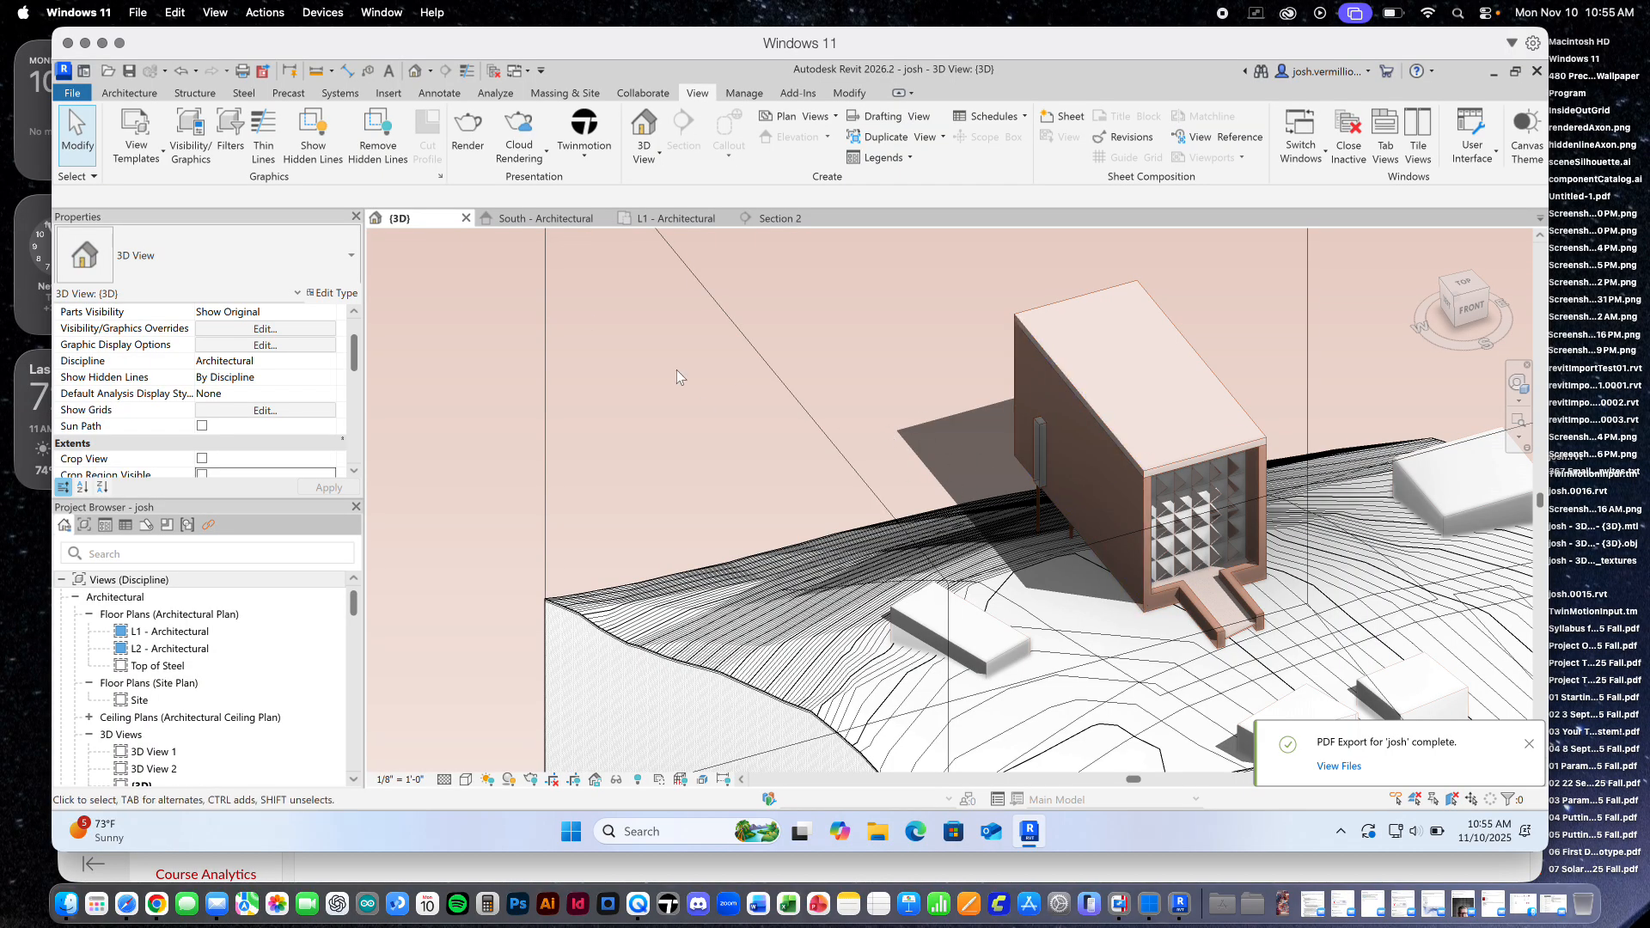
left_click(264, 345)
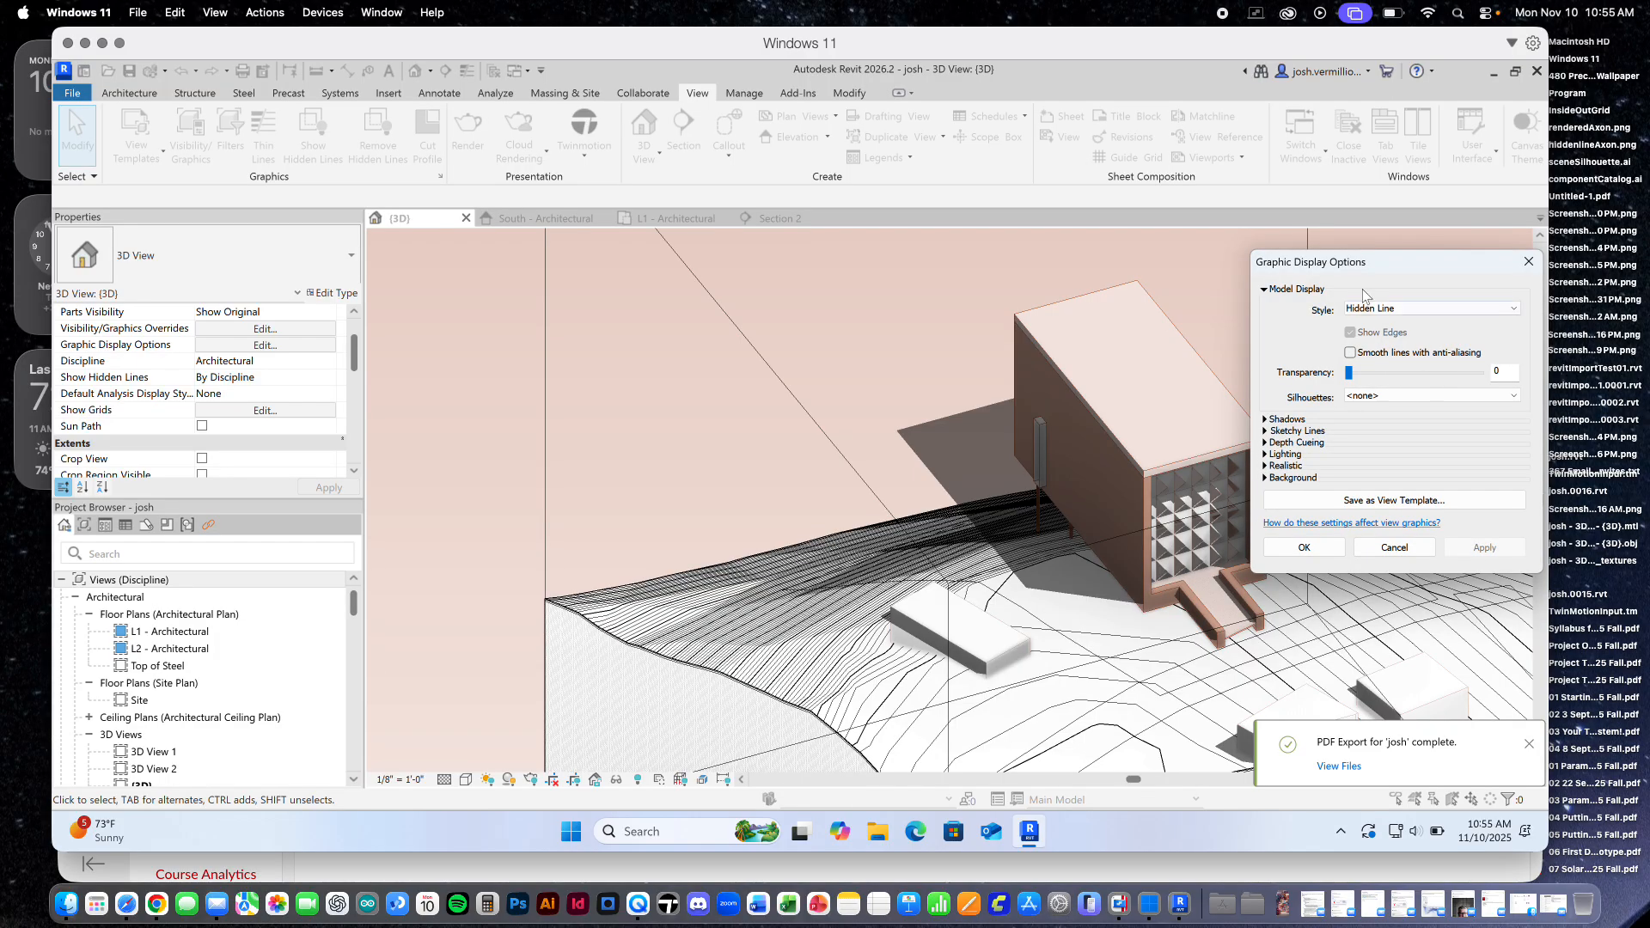
left_click(1279, 421)
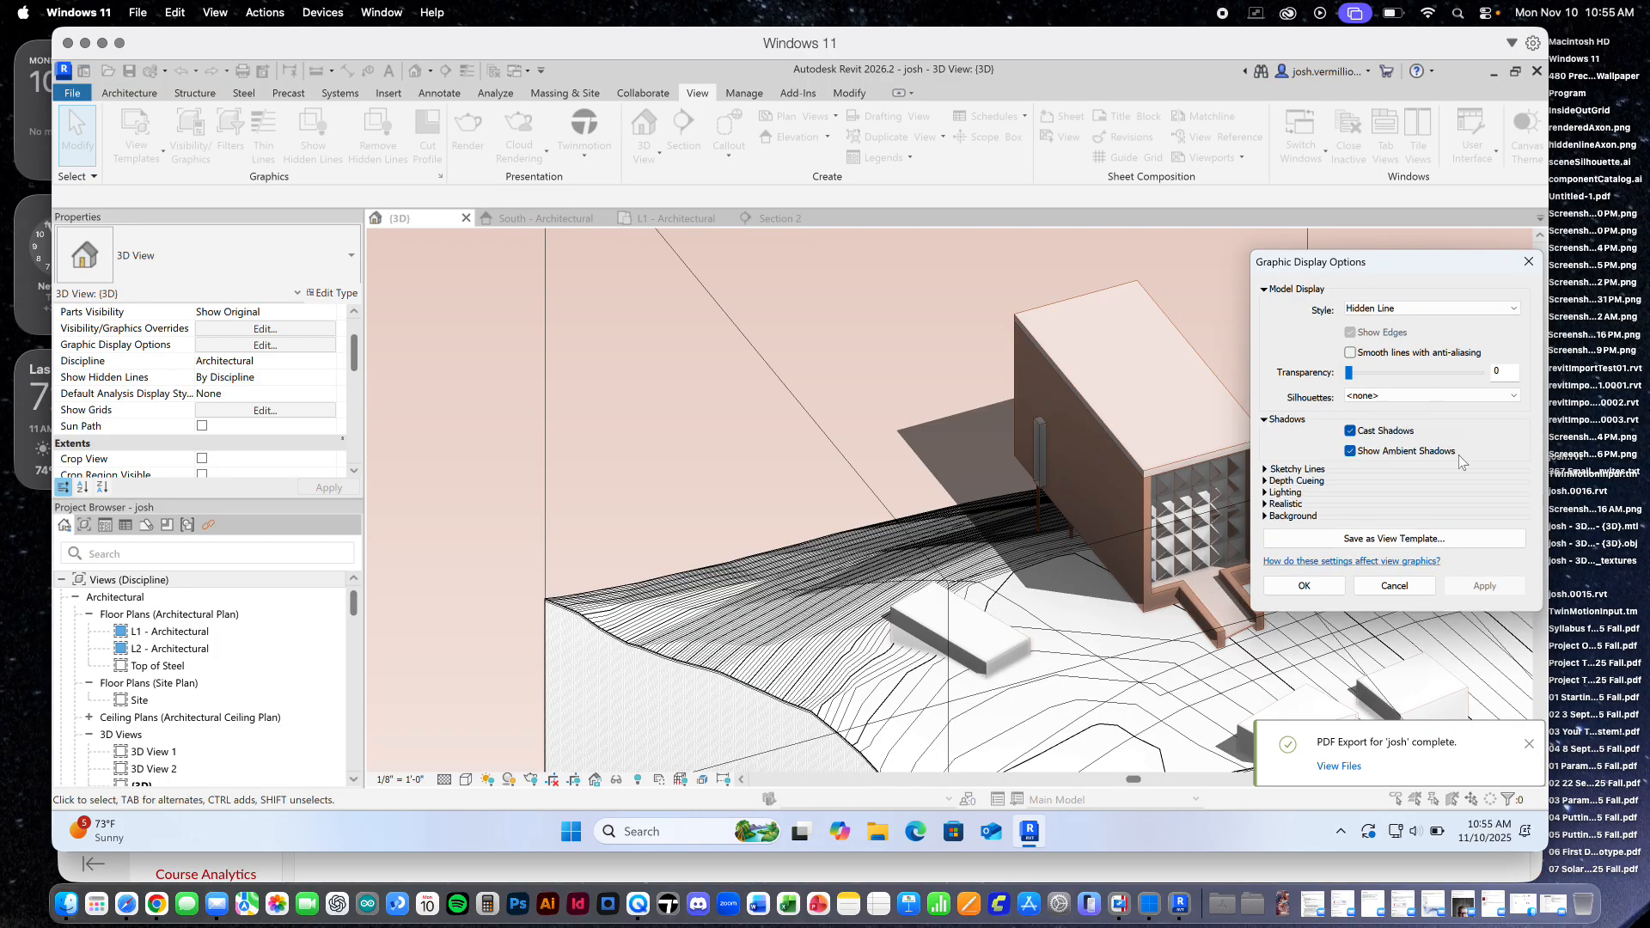
Compare the 3D view's shading by toggling ambient and cast shadows off and on, ending with both enabled
left_click(1352, 451)
left_click(1488, 592)
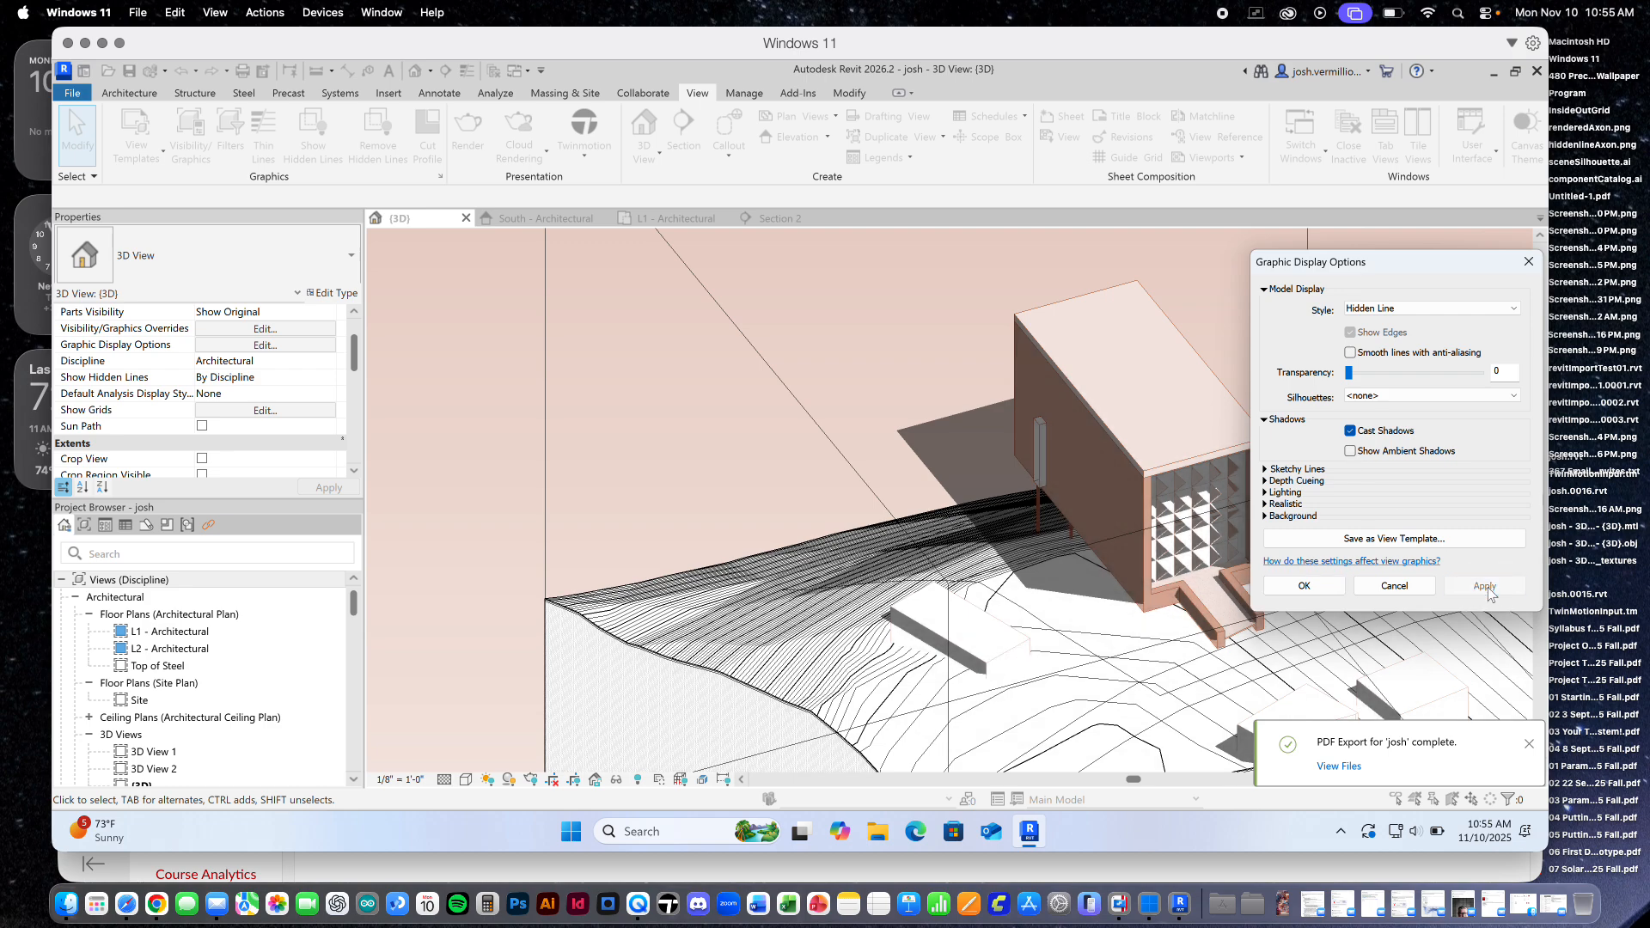
left_click(1350, 431)
left_click(1350, 453)
left_click(1352, 450)
left_click(1350, 431)
left_click(1485, 586)
left_click(1350, 450)
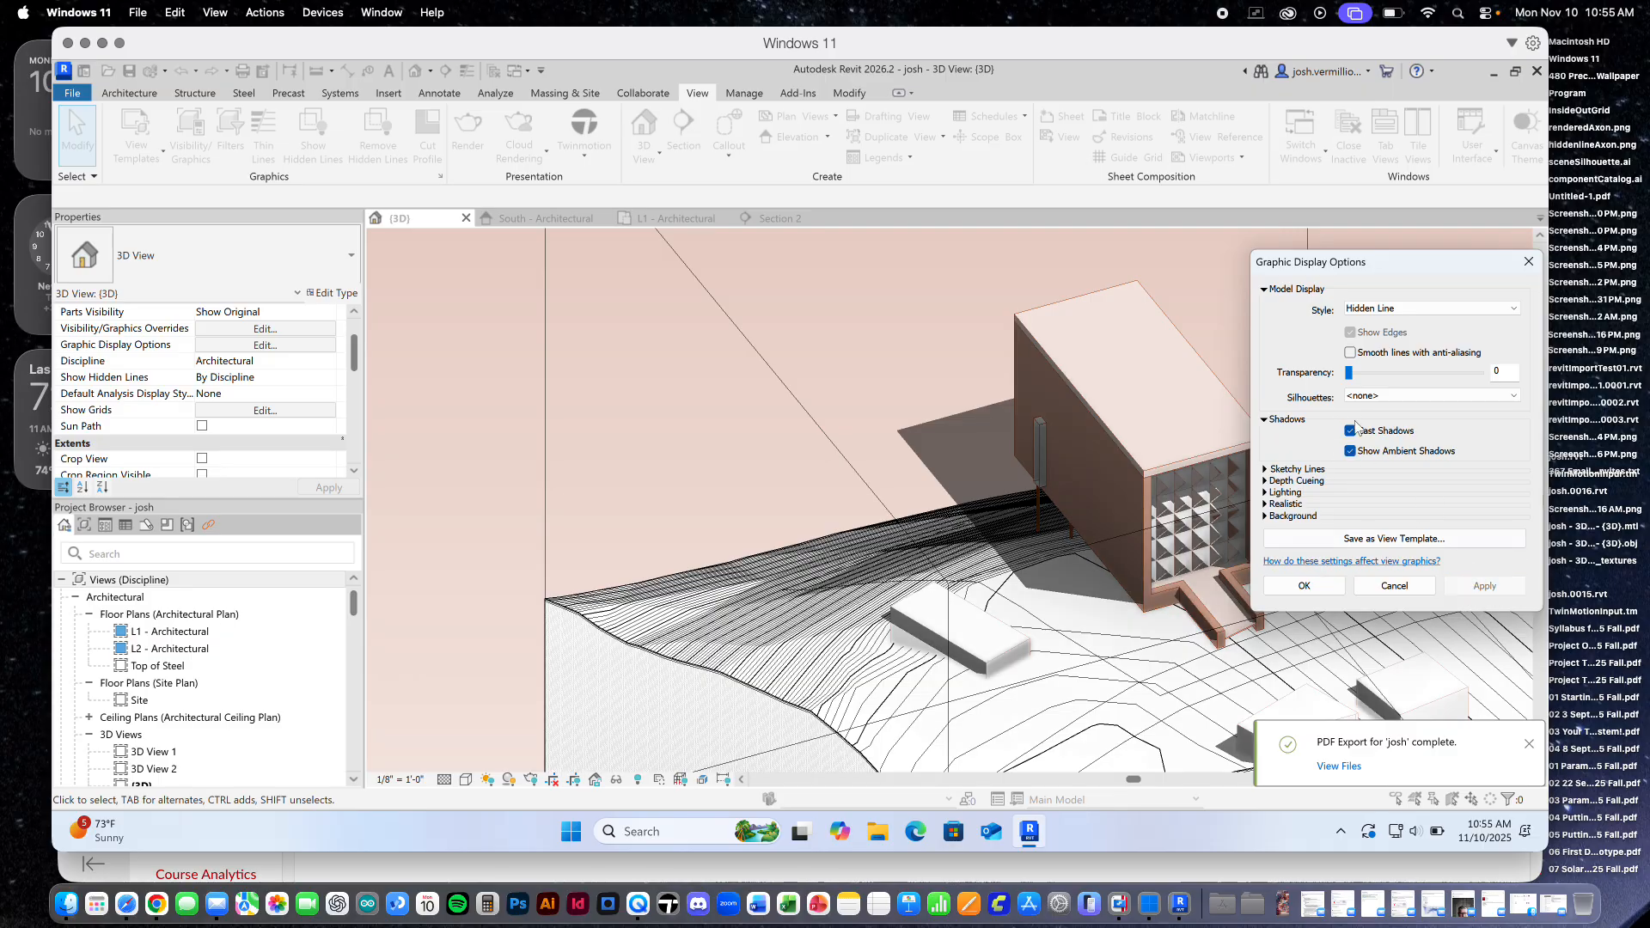
Compare the 3D view with cast shadows off and on again, and close the graphic display options and the export notification
left_click(1350, 431)
left_click(1479, 588)
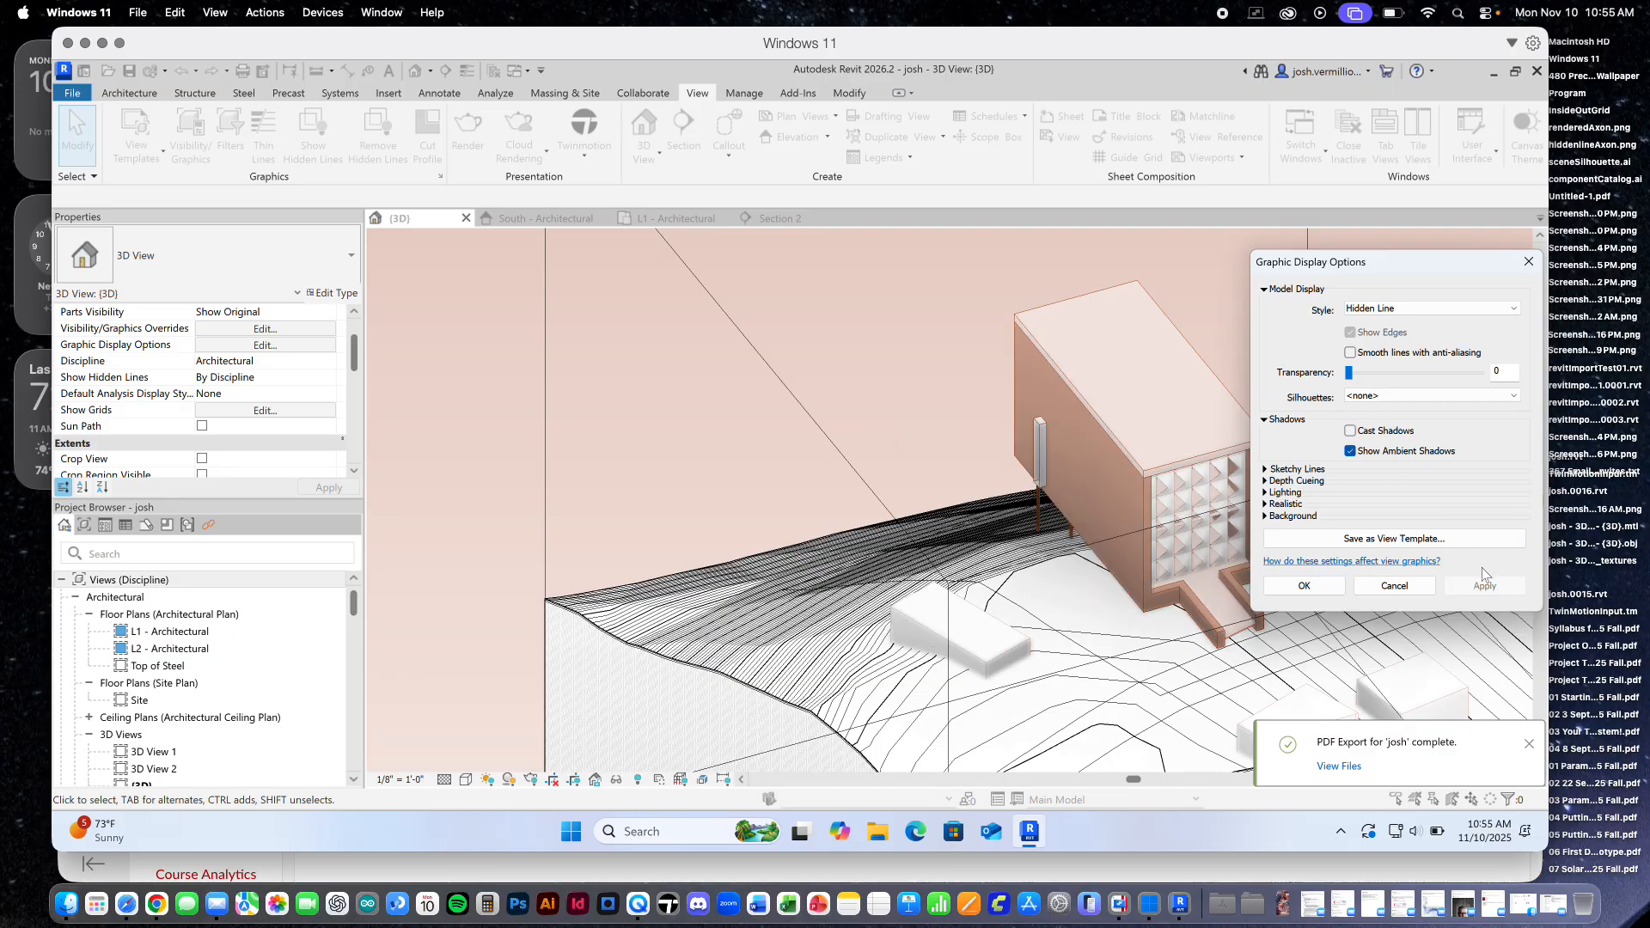
left_click(1351, 431)
left_click(1472, 586)
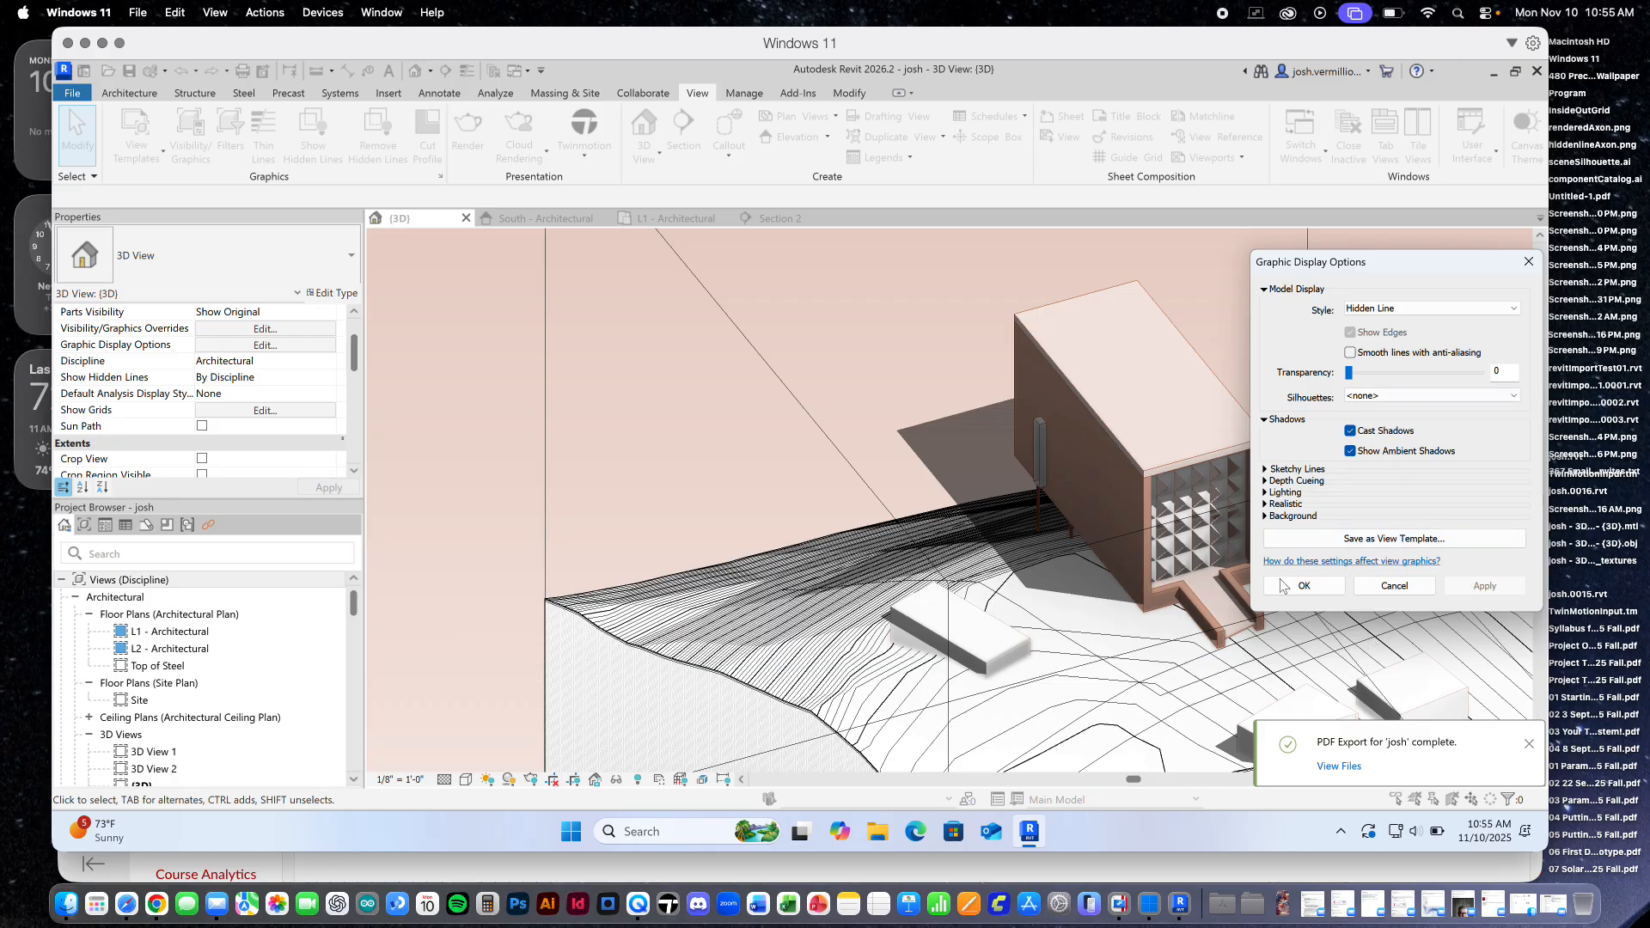
left_click(1529, 745)
left_click(1531, 261)
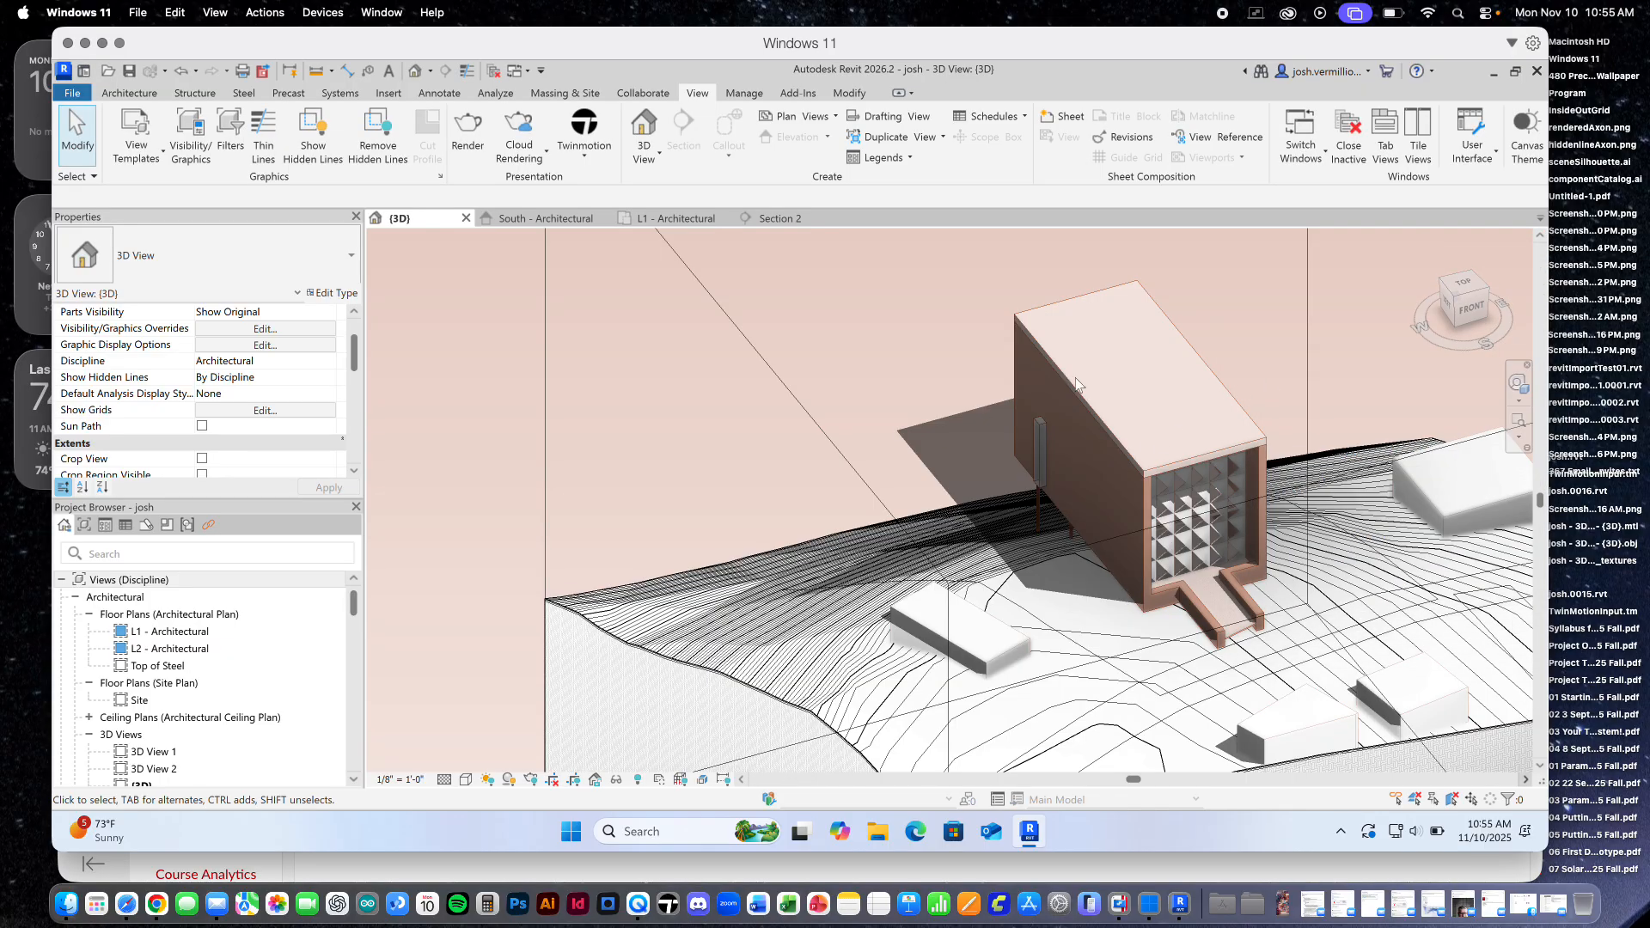
Orient the 3D view to the isometric corner between its top, front and right faces
left_click(1494, 291)
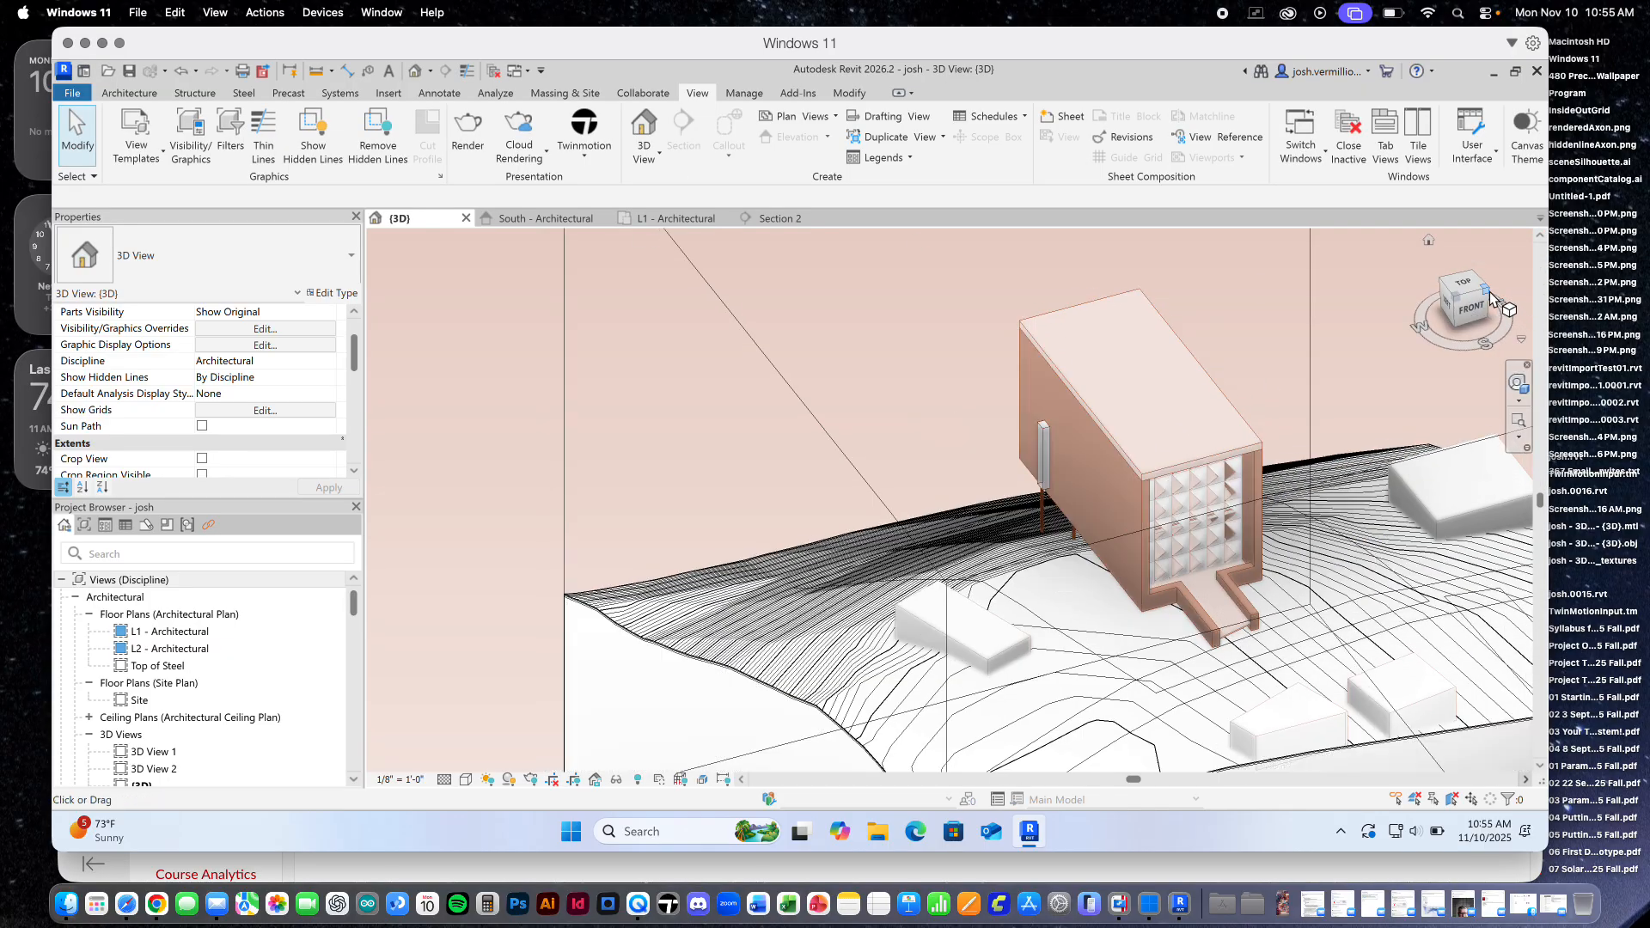
scroll(944, 616, "up", 5)
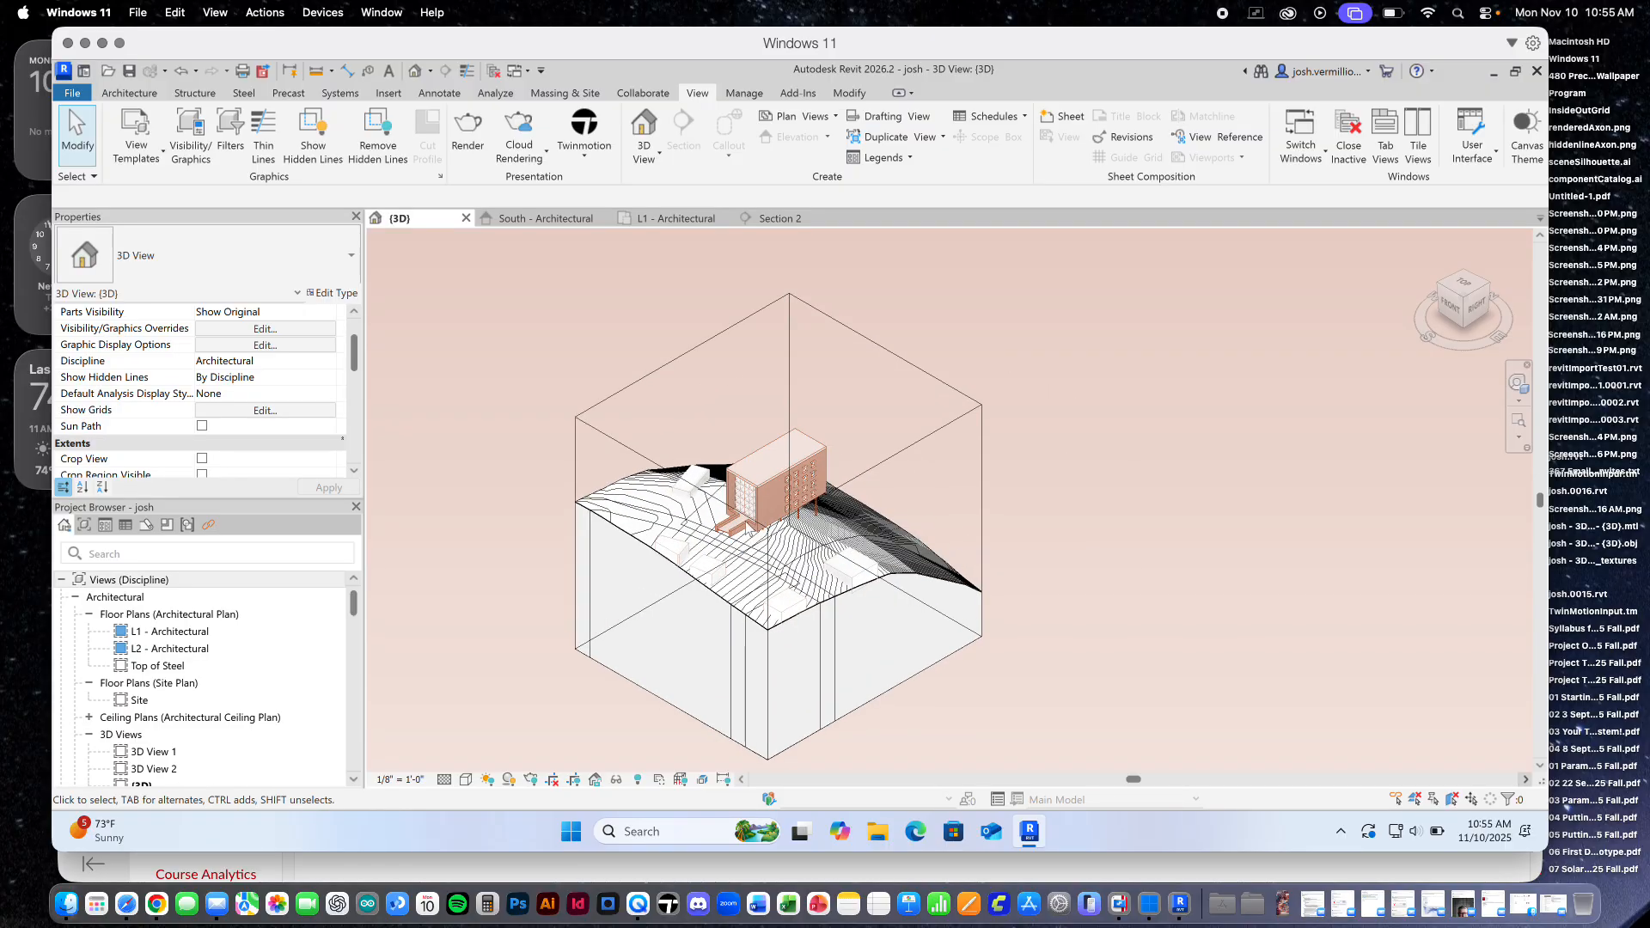
scroll(943, 615, "up", 3)
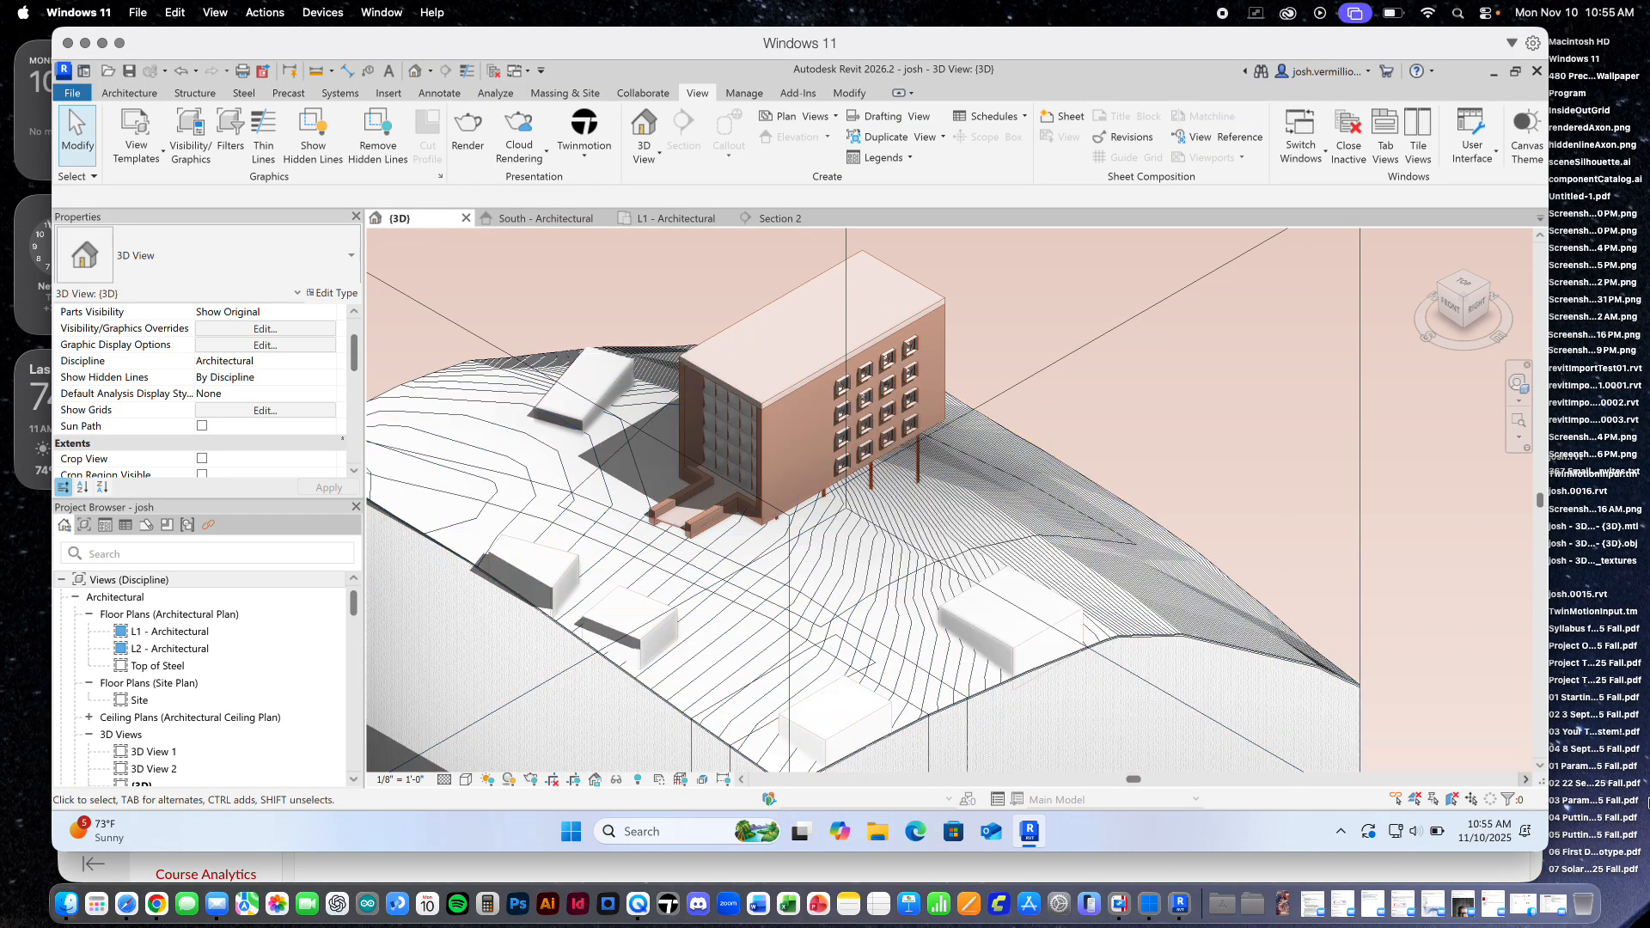
scroll(1451, 715, "down", 3)
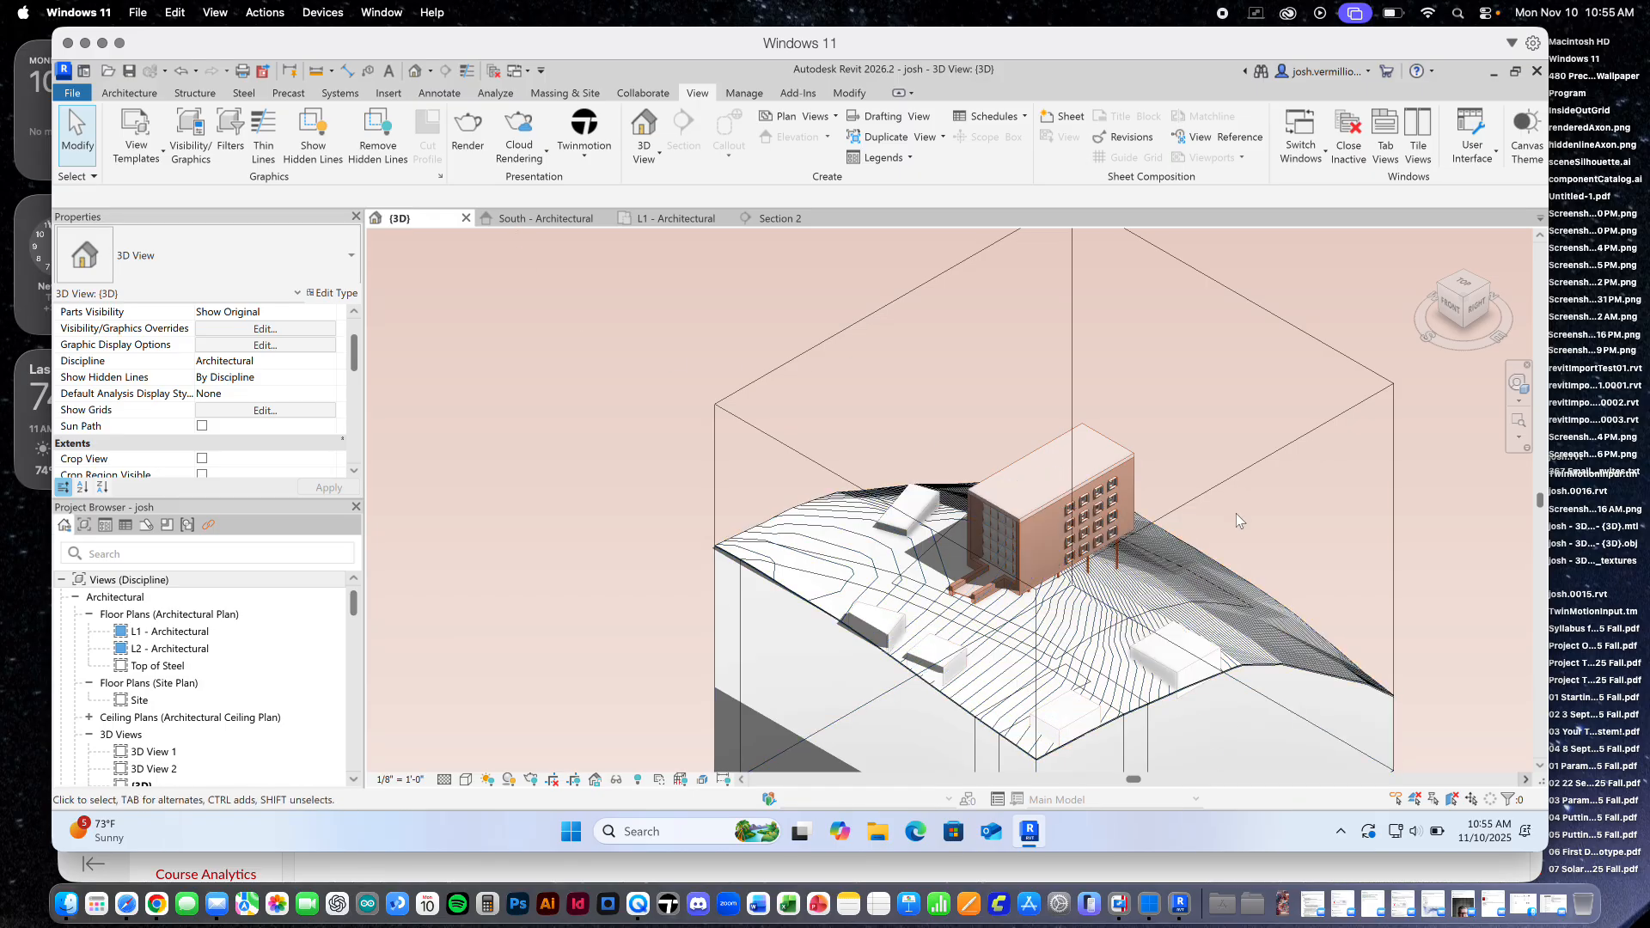
Temporarily hide the section box element in the 3D view
left_click(890, 303)
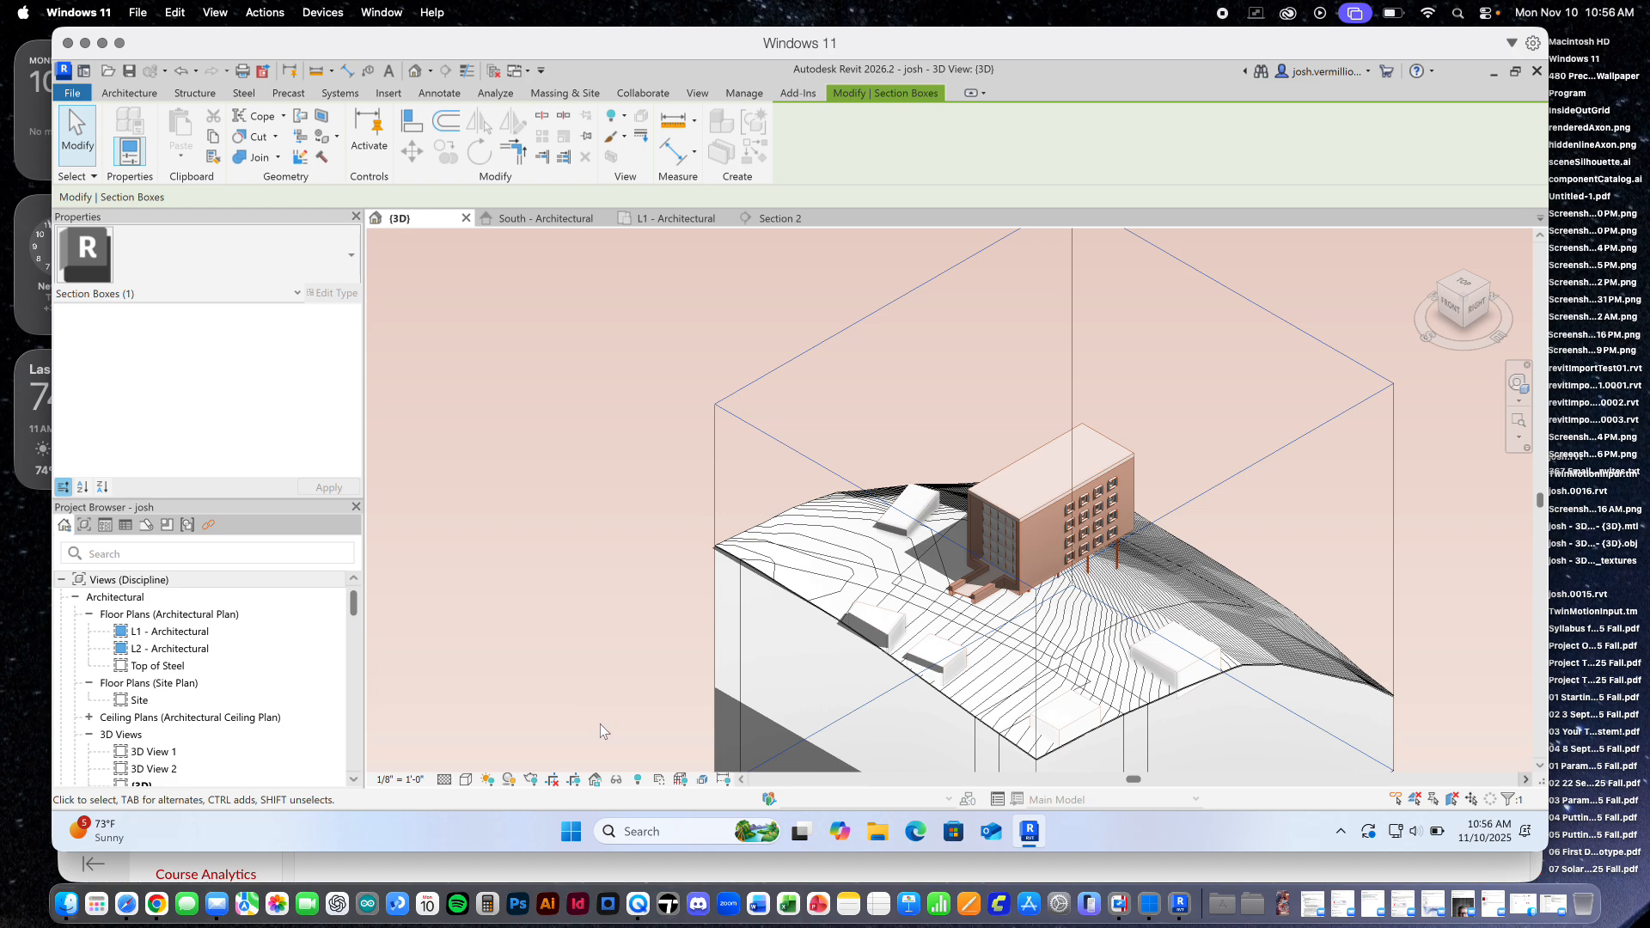
left_click(616, 780)
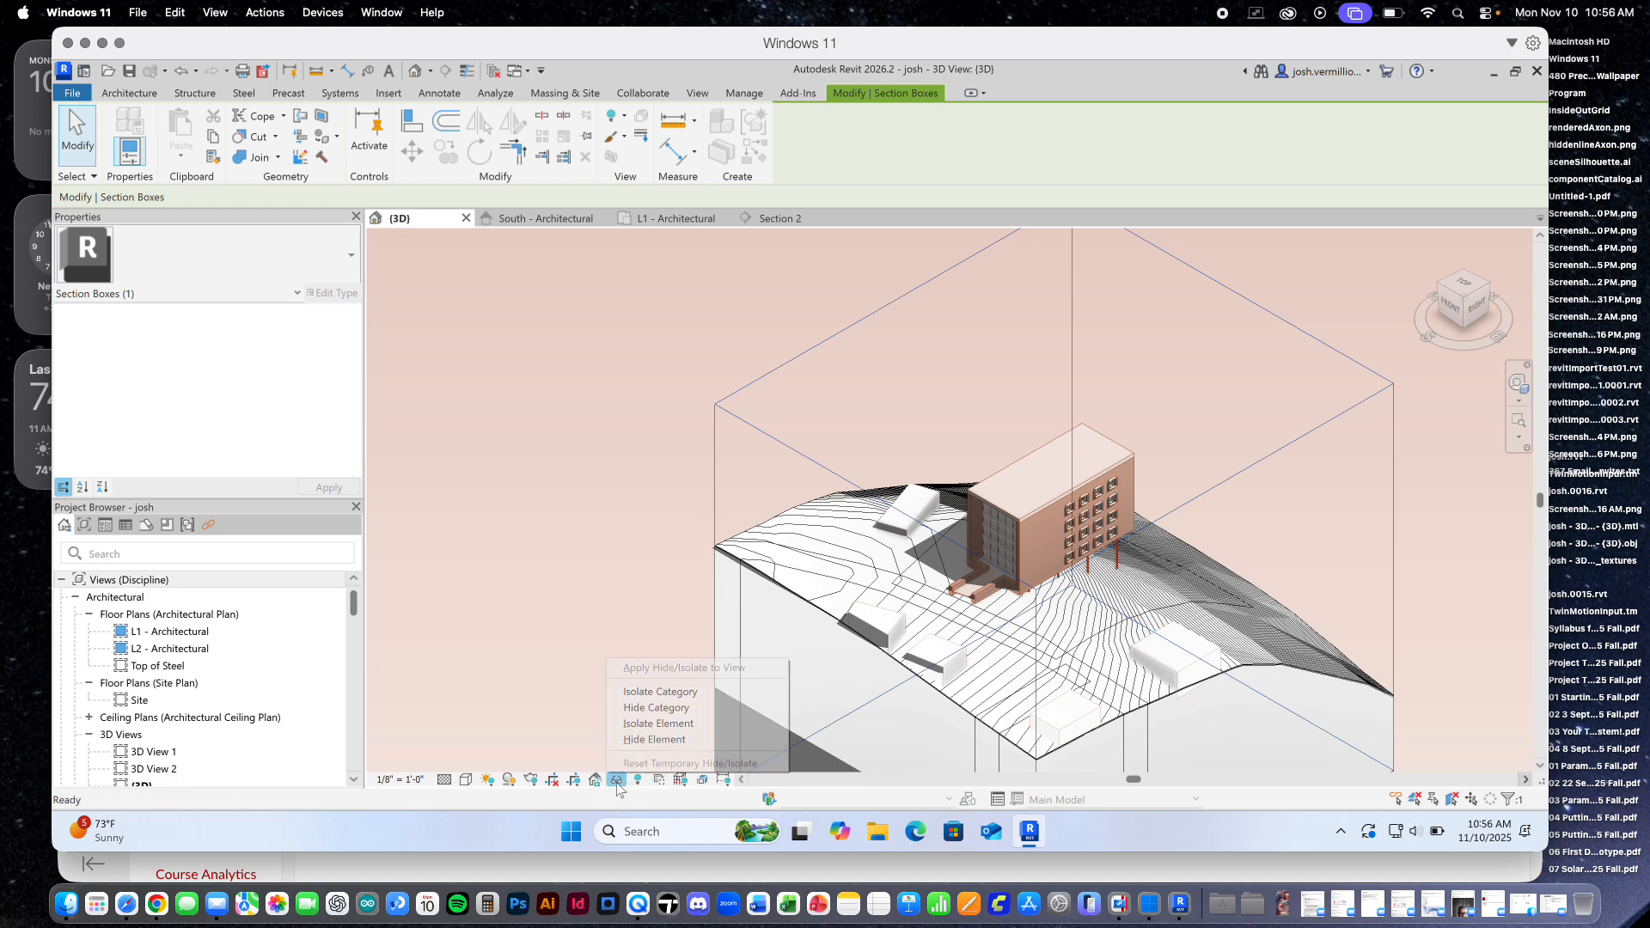
left_click(645, 739)
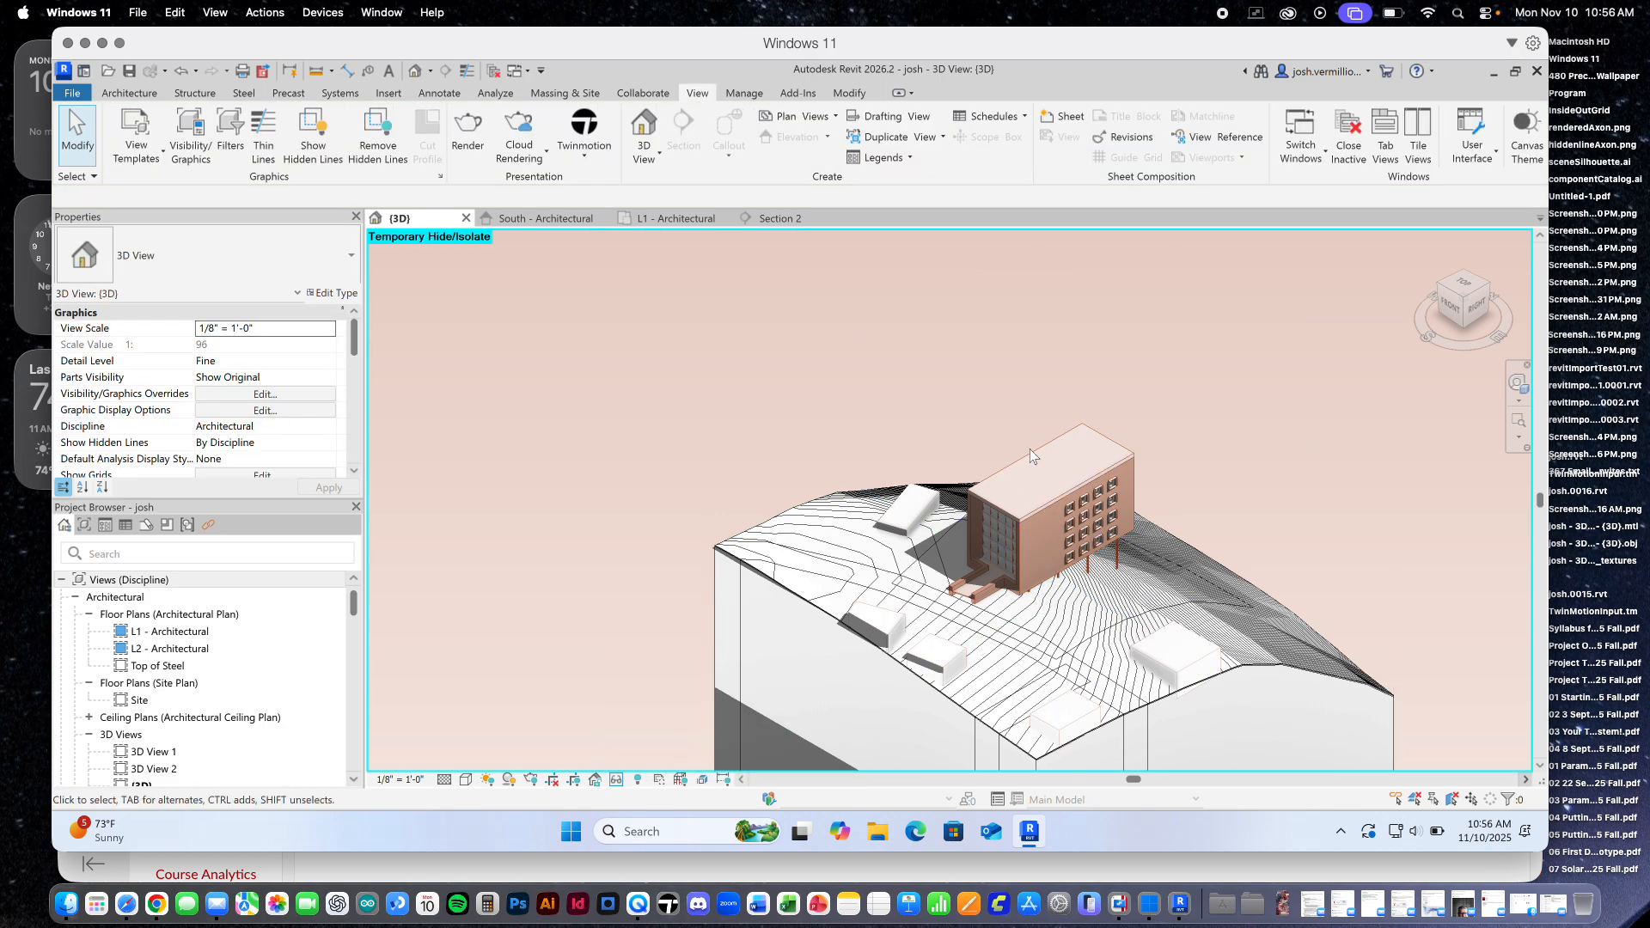
scroll(1006, 407, "down", 1)
scroll(1111, 632, "up", 3)
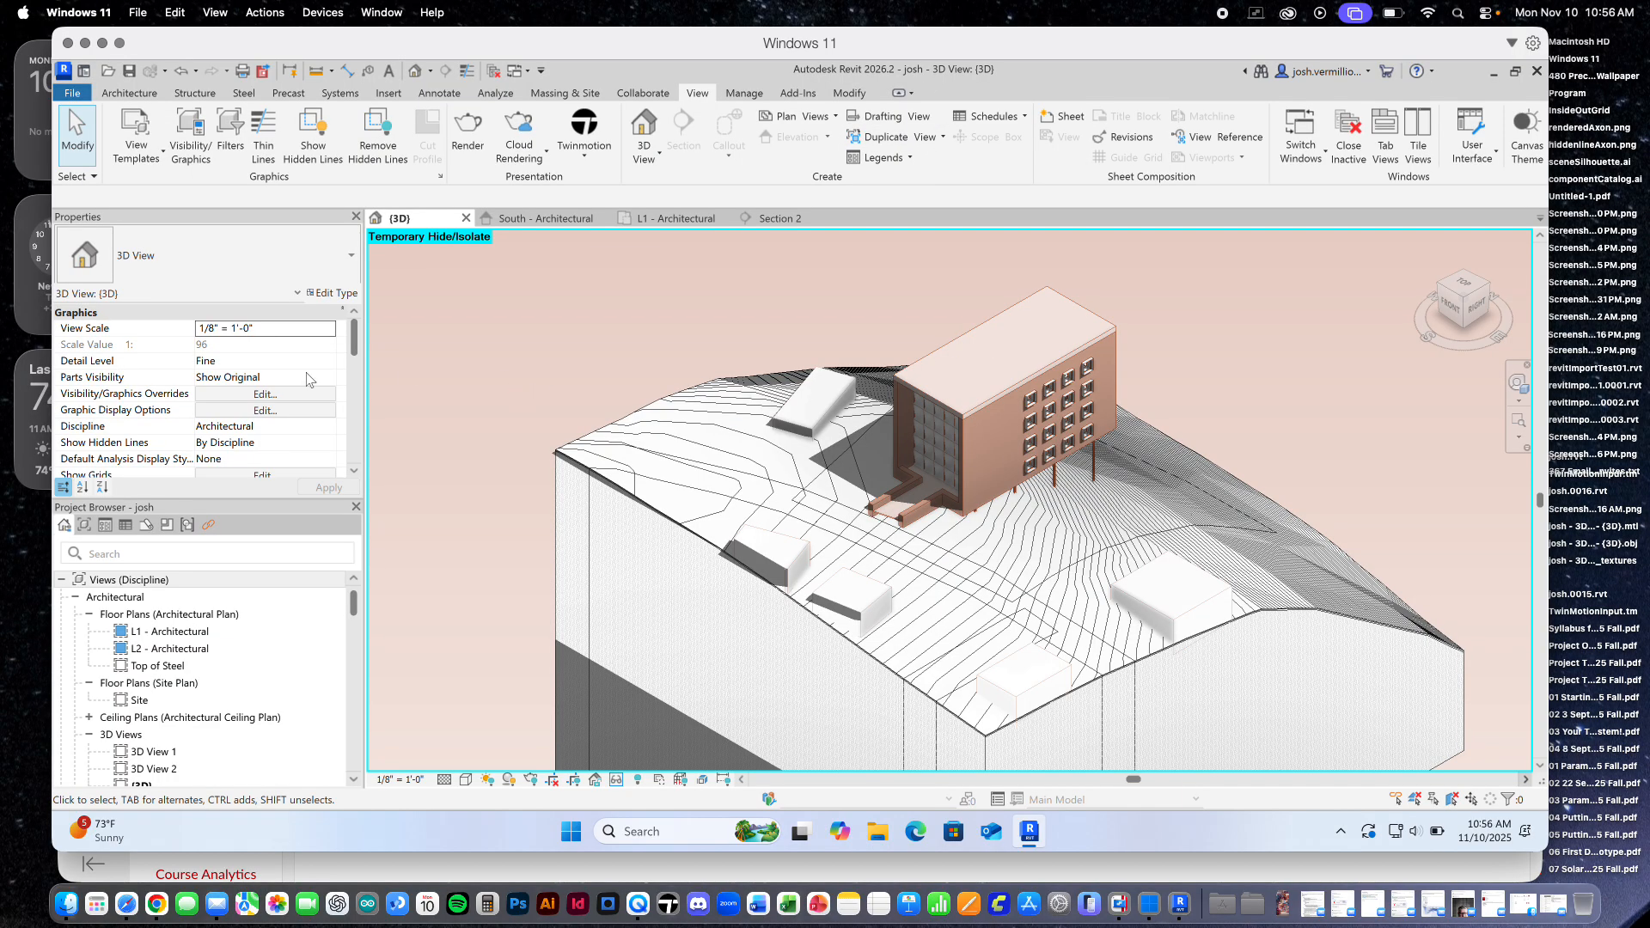
Set the 3D view's scope box to None and turn off its section box
left_click_drag(351, 346, 355, 380)
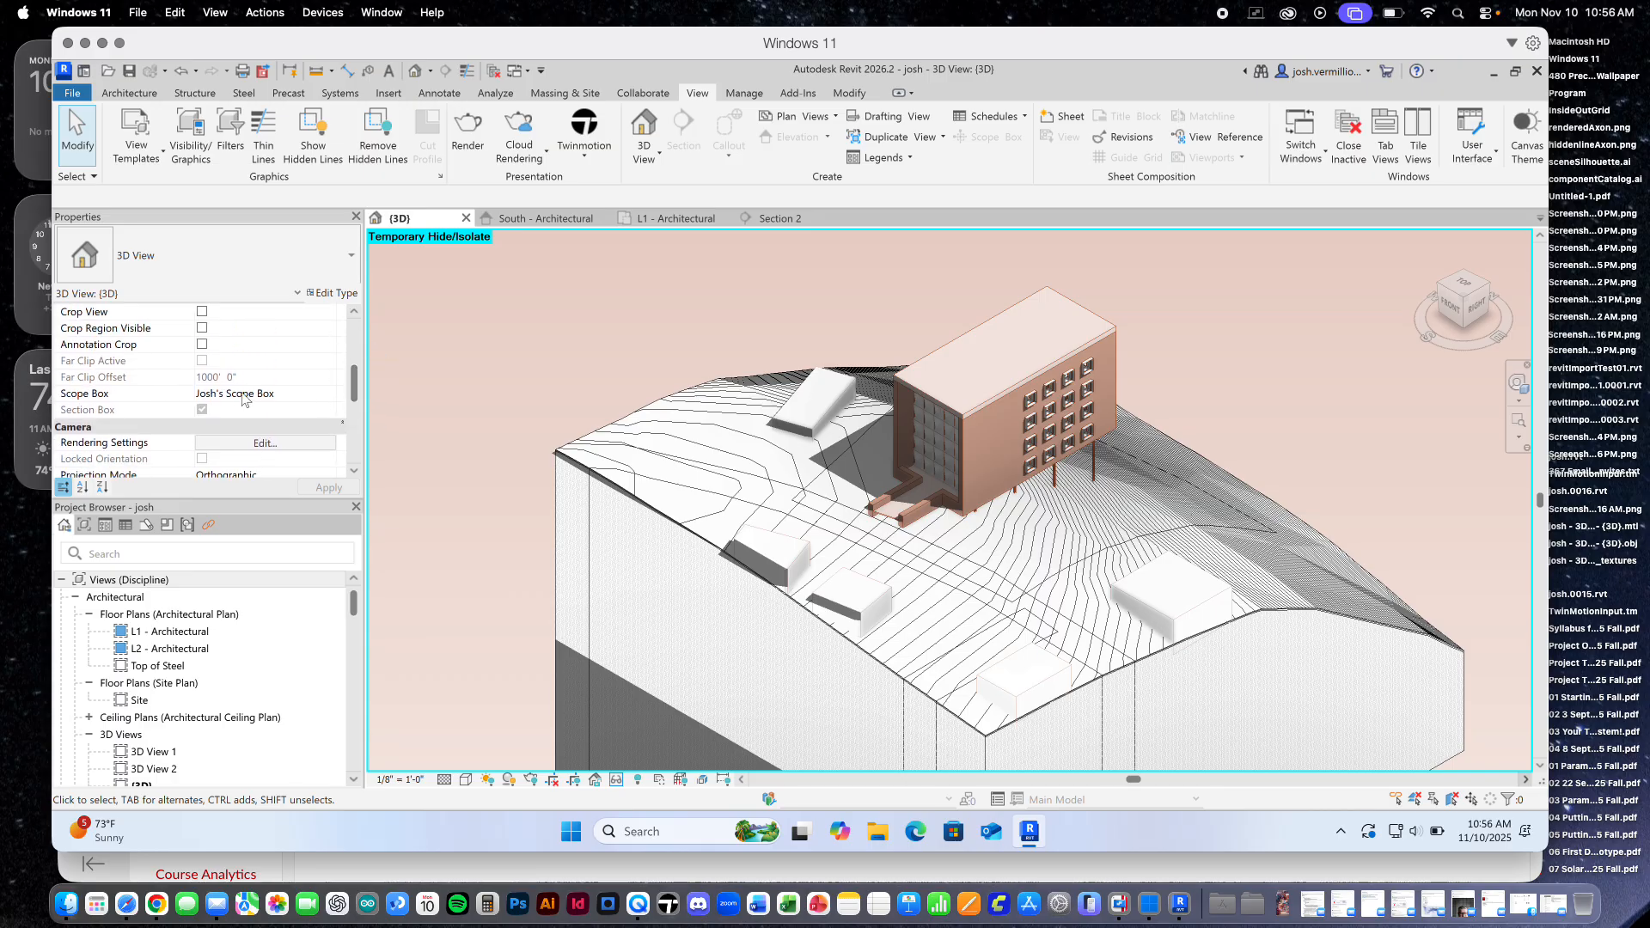
left_click(214, 394)
left_click(327, 394)
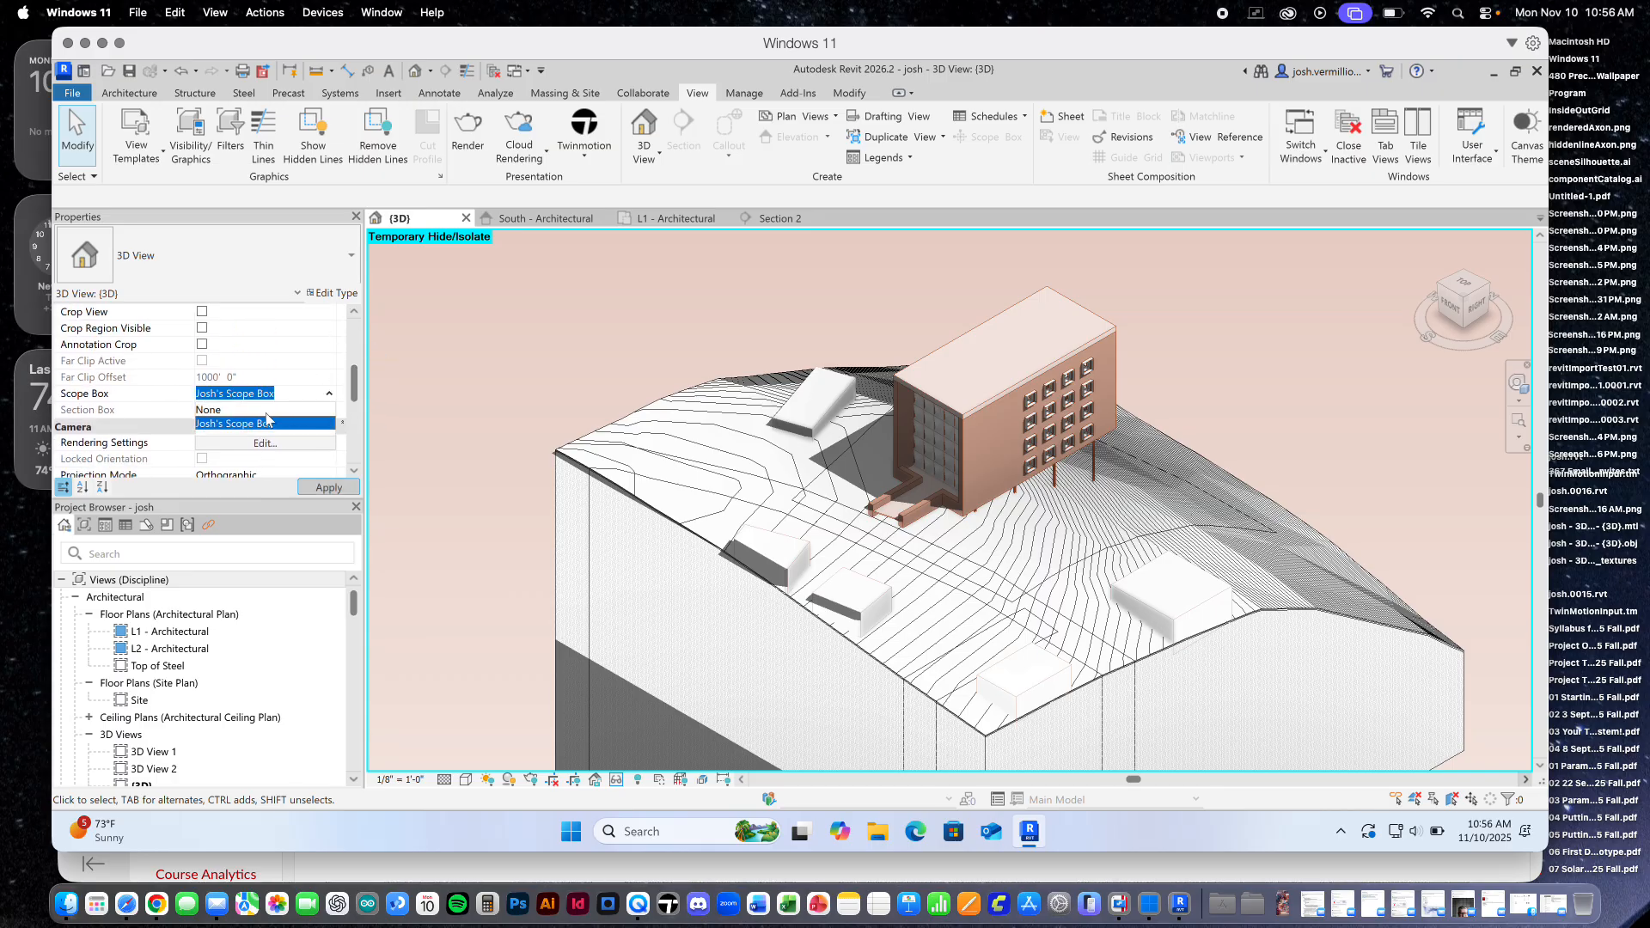
left_click(253, 410)
left_click(327, 487)
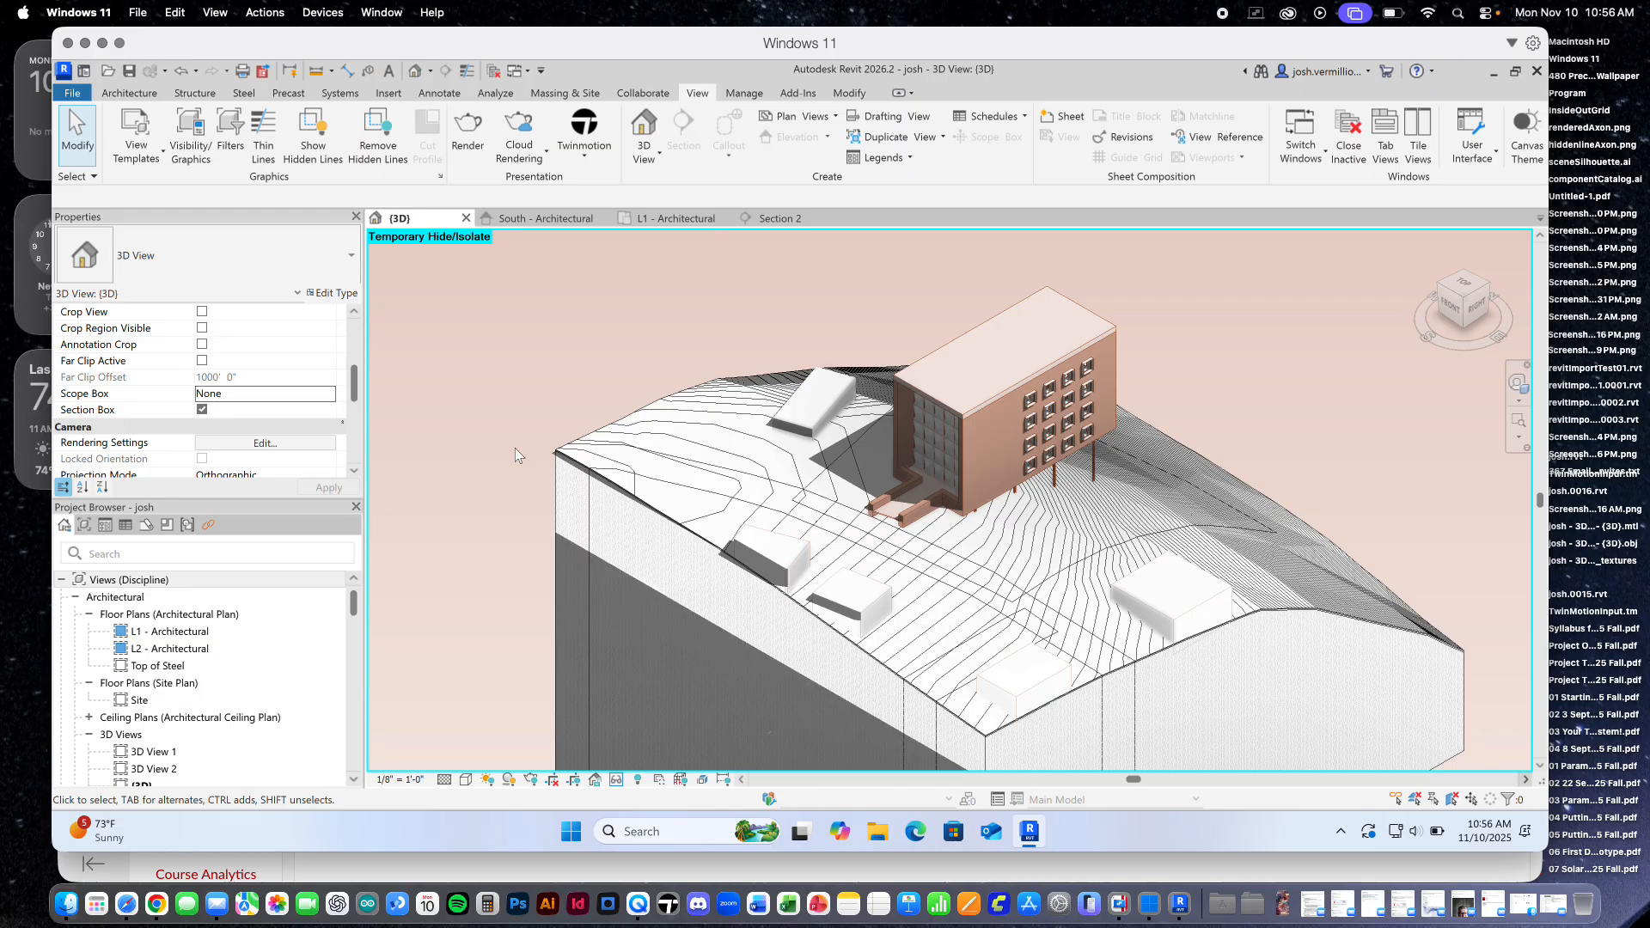
scroll(550, 423, "down", 1)
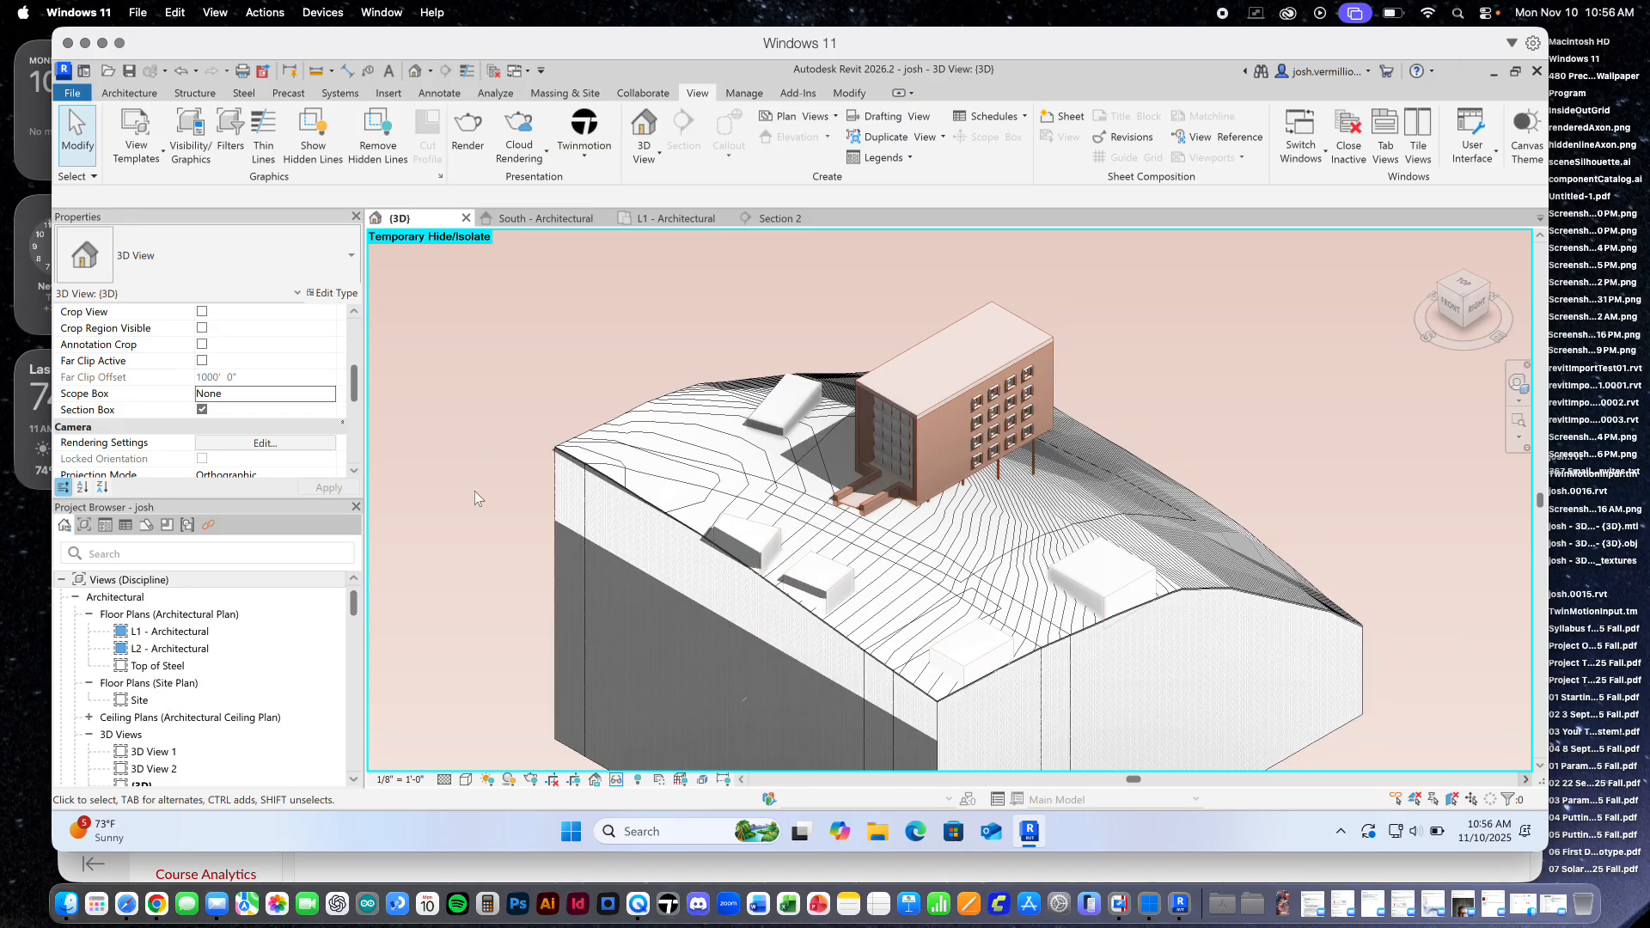
left_click(206, 410)
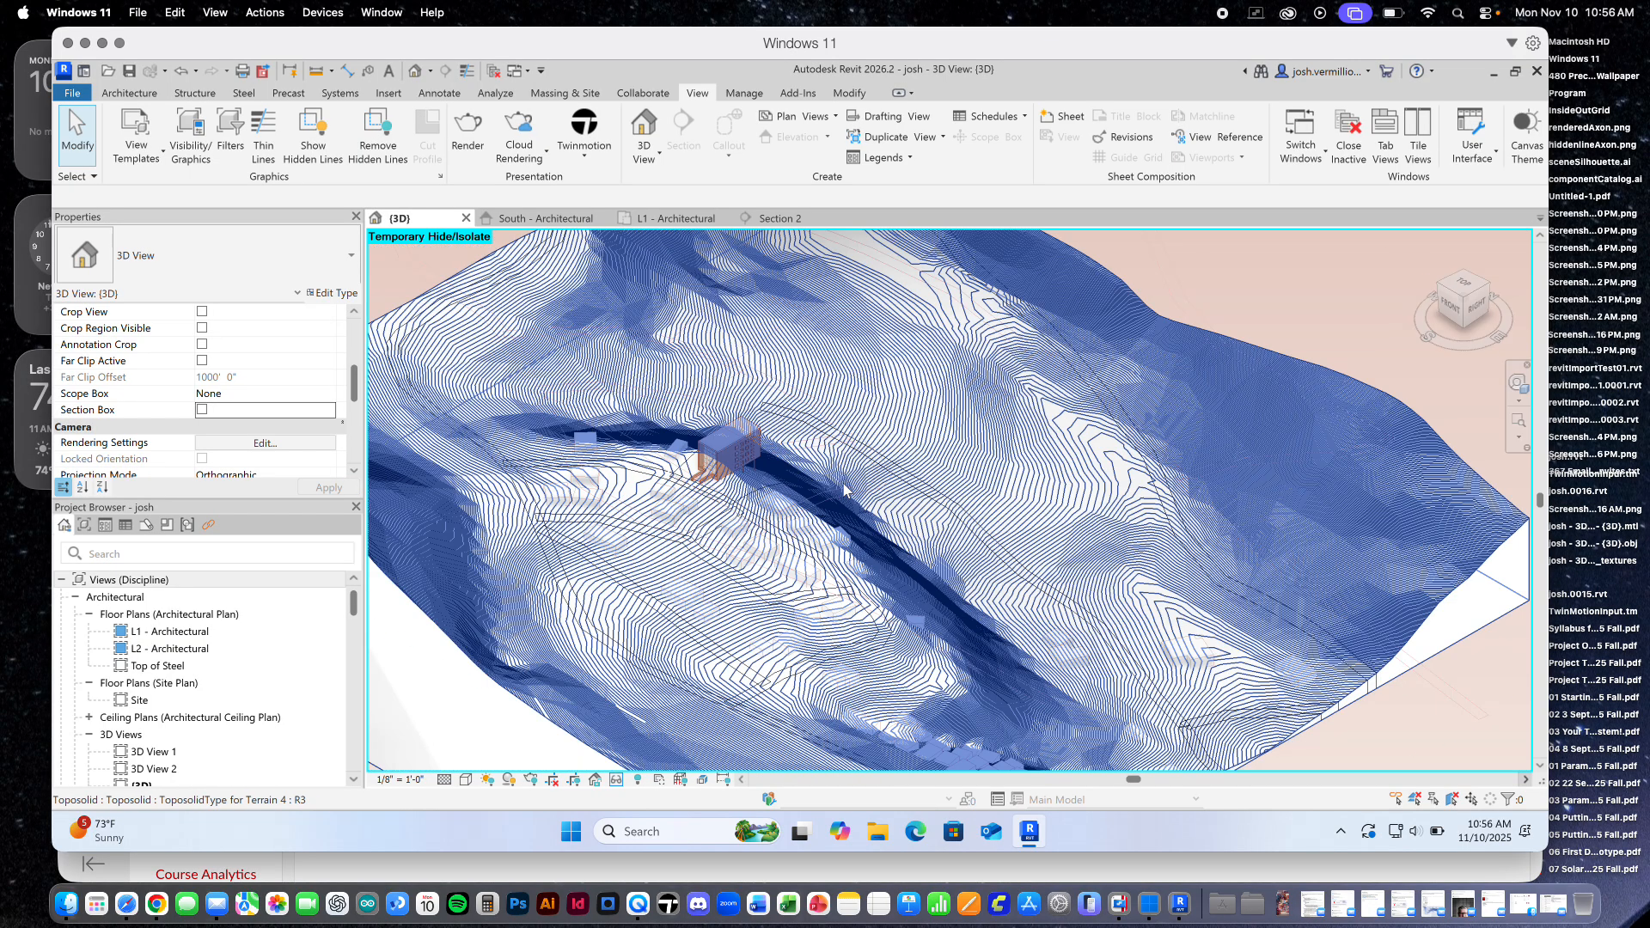
Export the current 3D view as a PDF named axon, proceeding without the temporary view modes
scroll(722, 429, "up", 2)
scroll(727, 430, "down", 5)
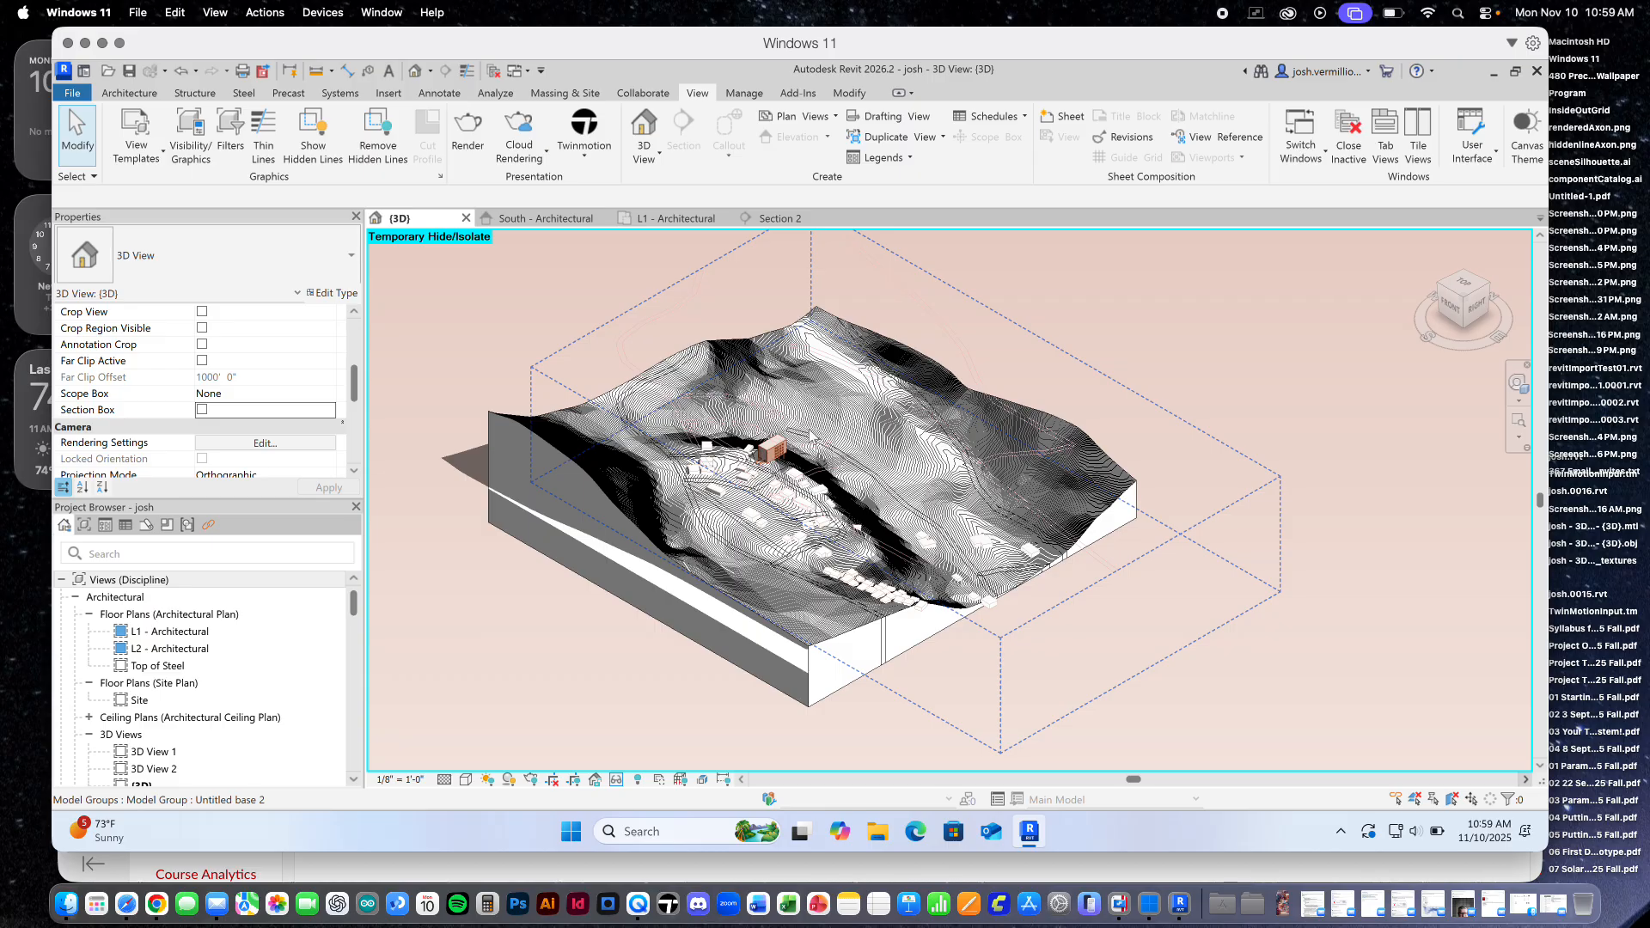
scroll(747, 429, "up", 5)
scroll(782, 461, "up", 6)
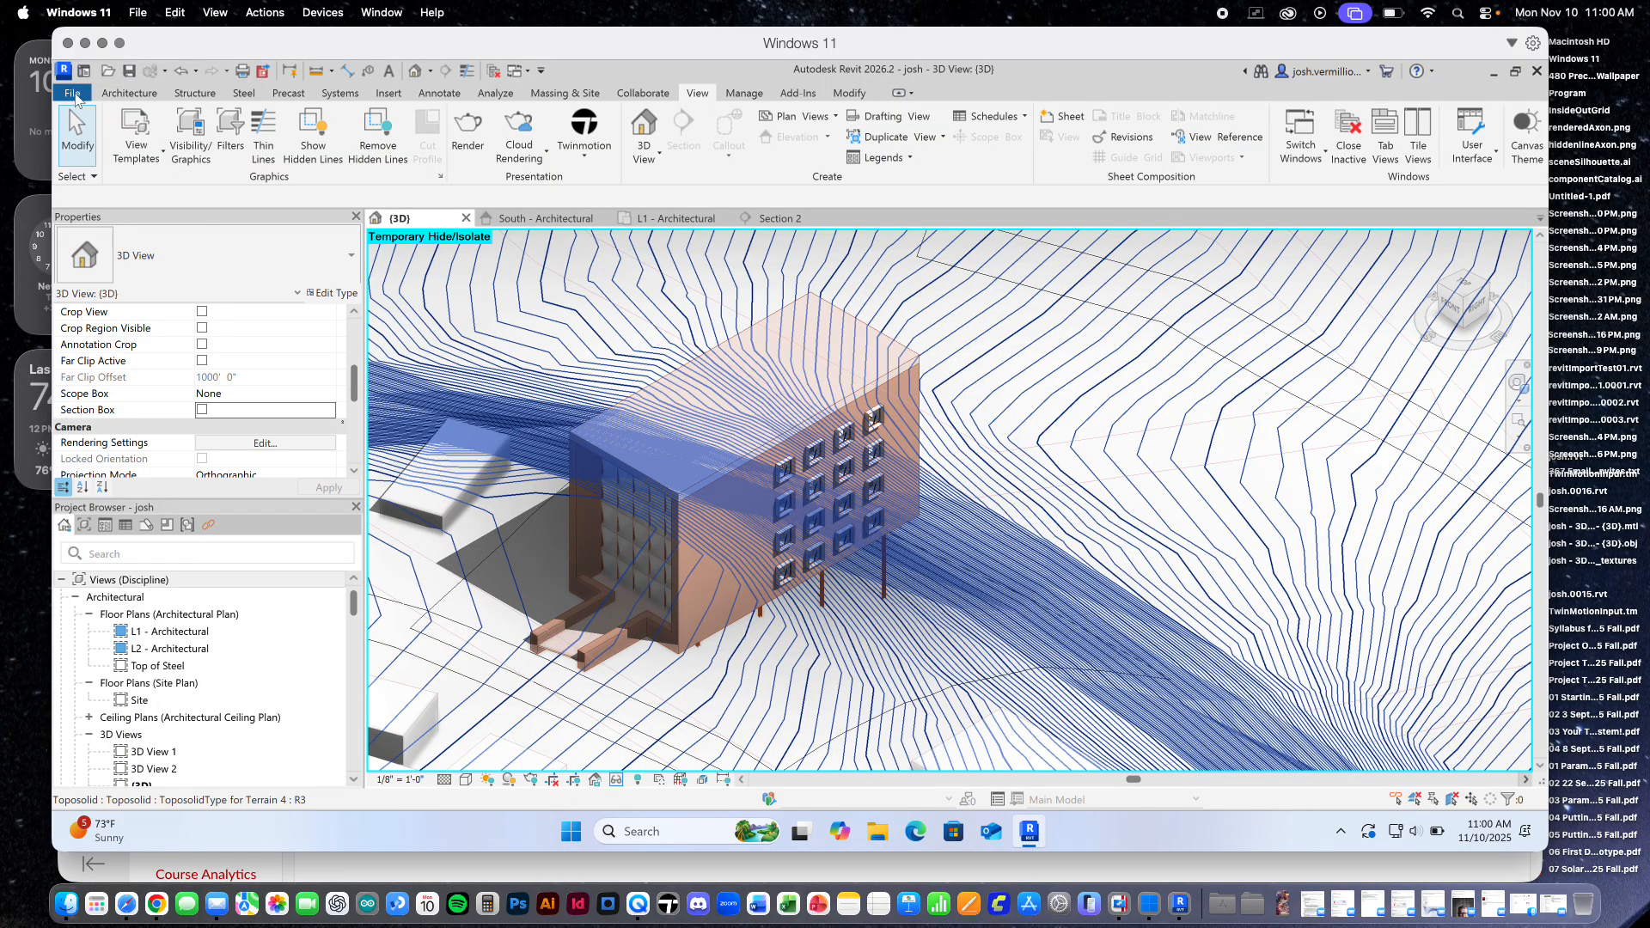
left_click(72, 94)
left_click(155, 361)
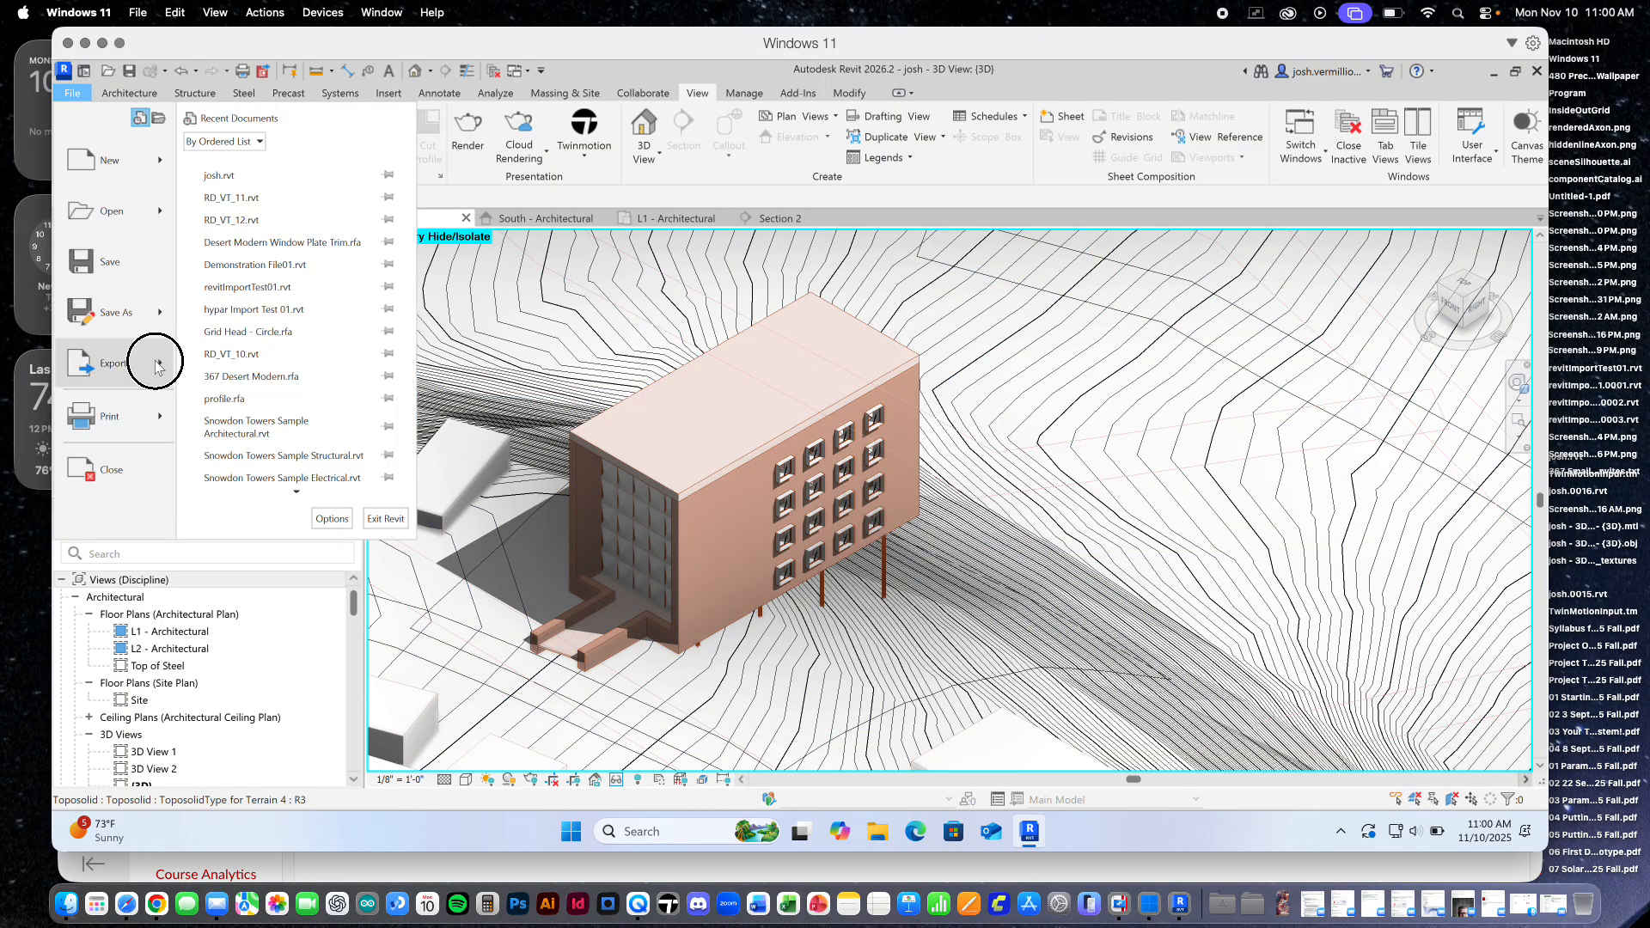
left_click(278, 224)
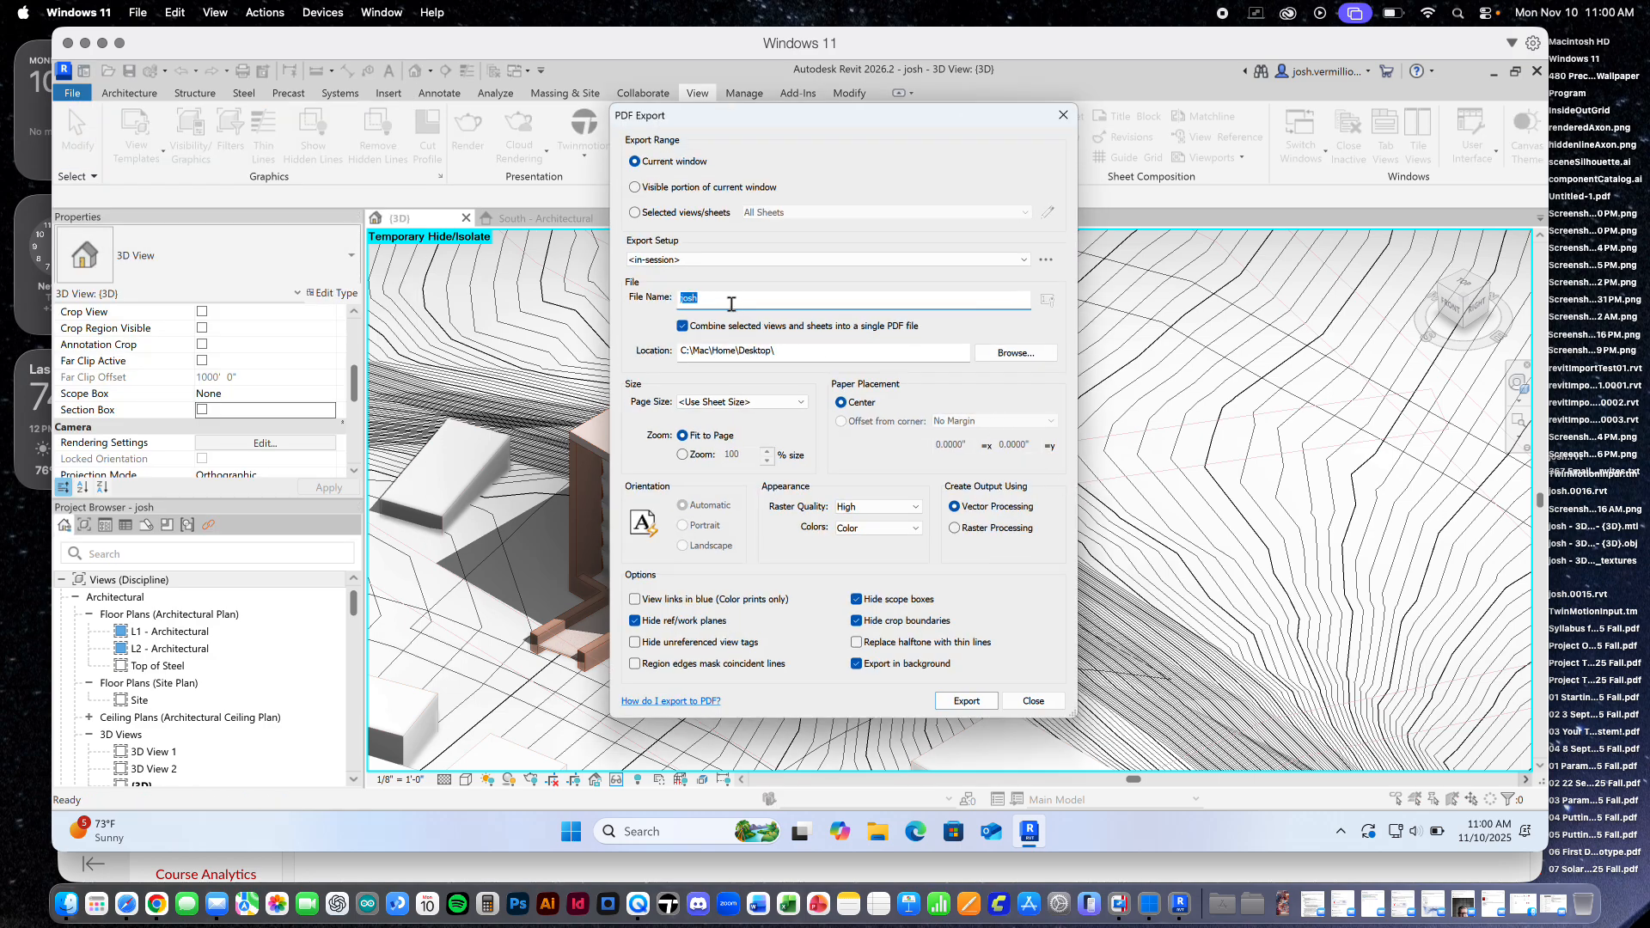
type("axon")
key("Return")
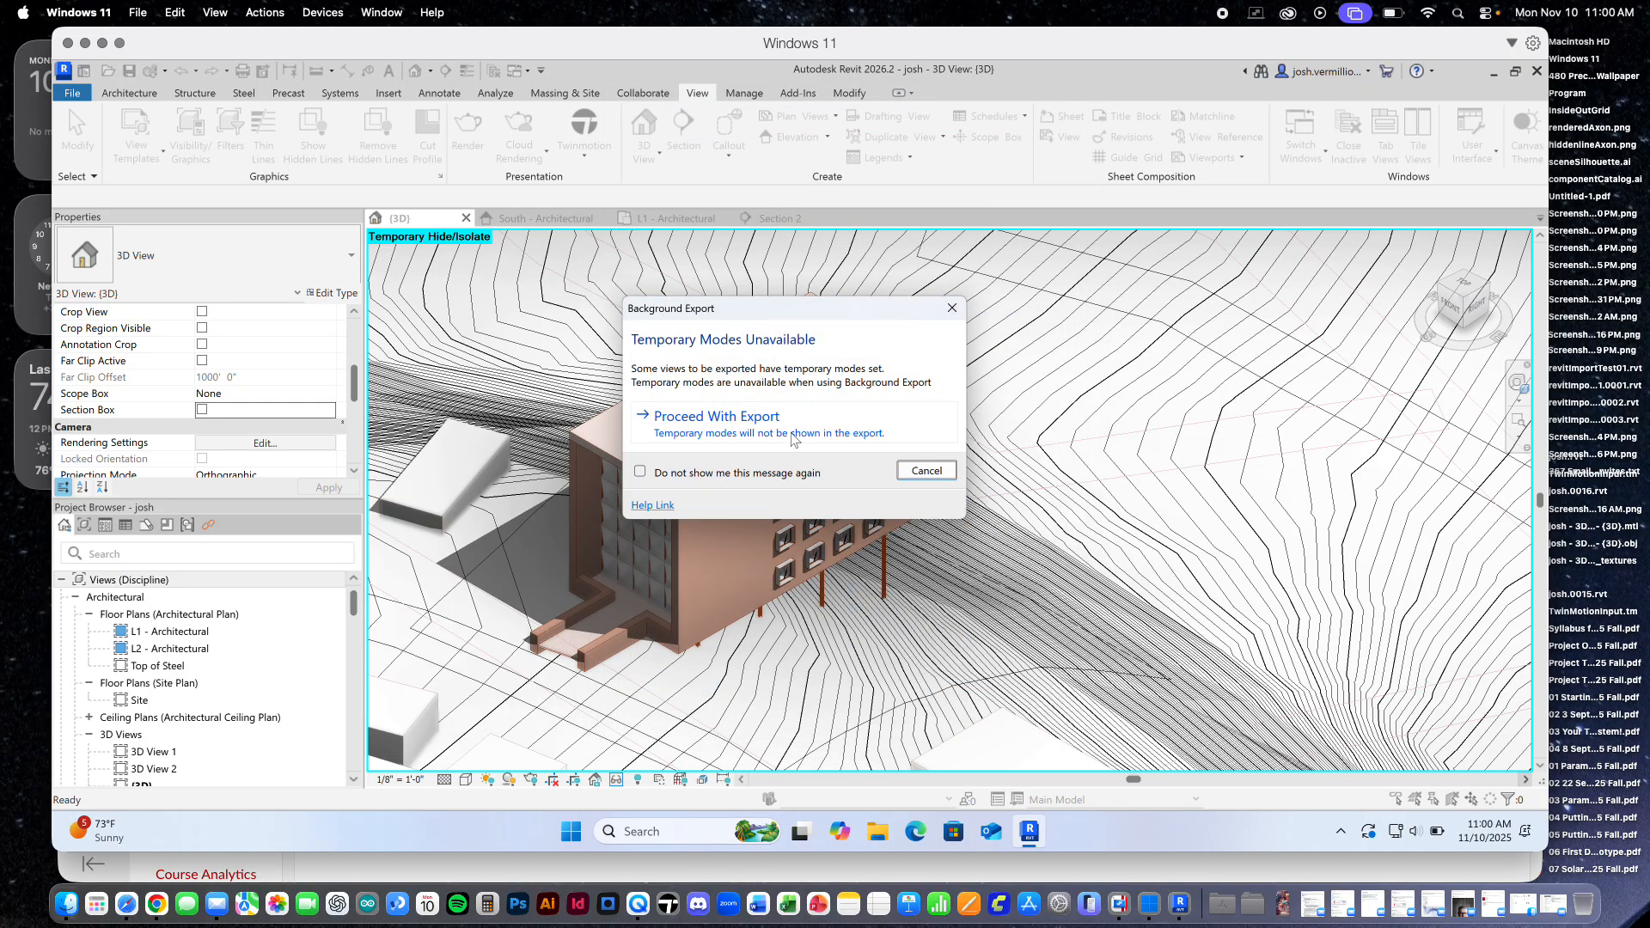
left_click(782, 420)
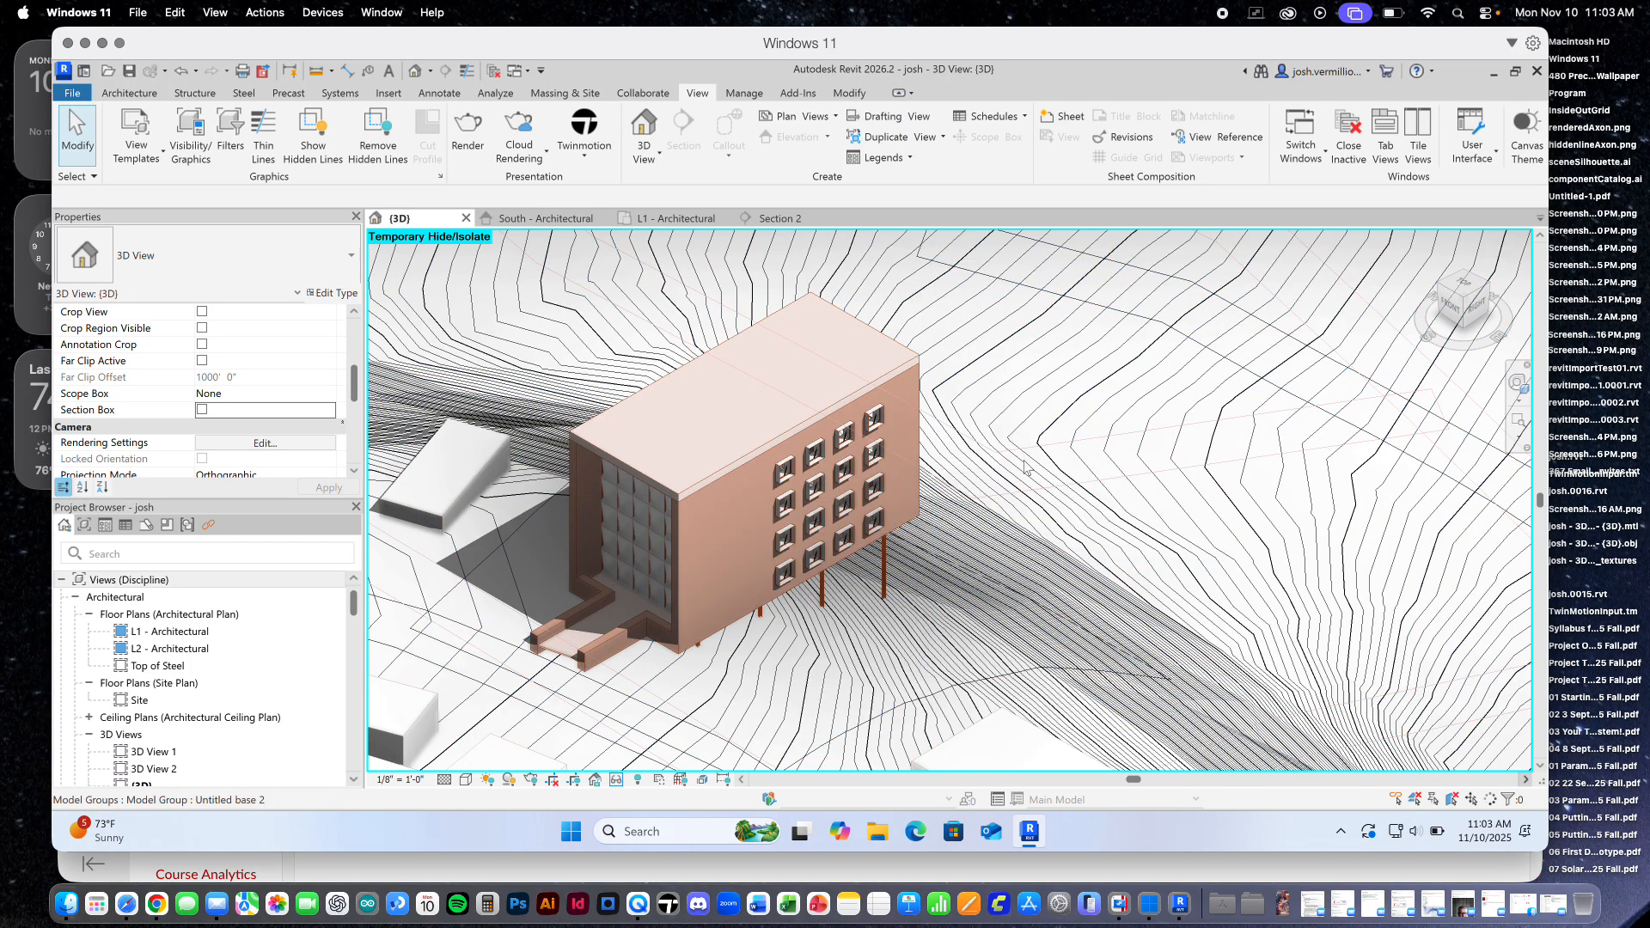
Reveal the 3D view's hidden elements briefly, and end the temporary hide/isolate mode
left_click(637, 780)
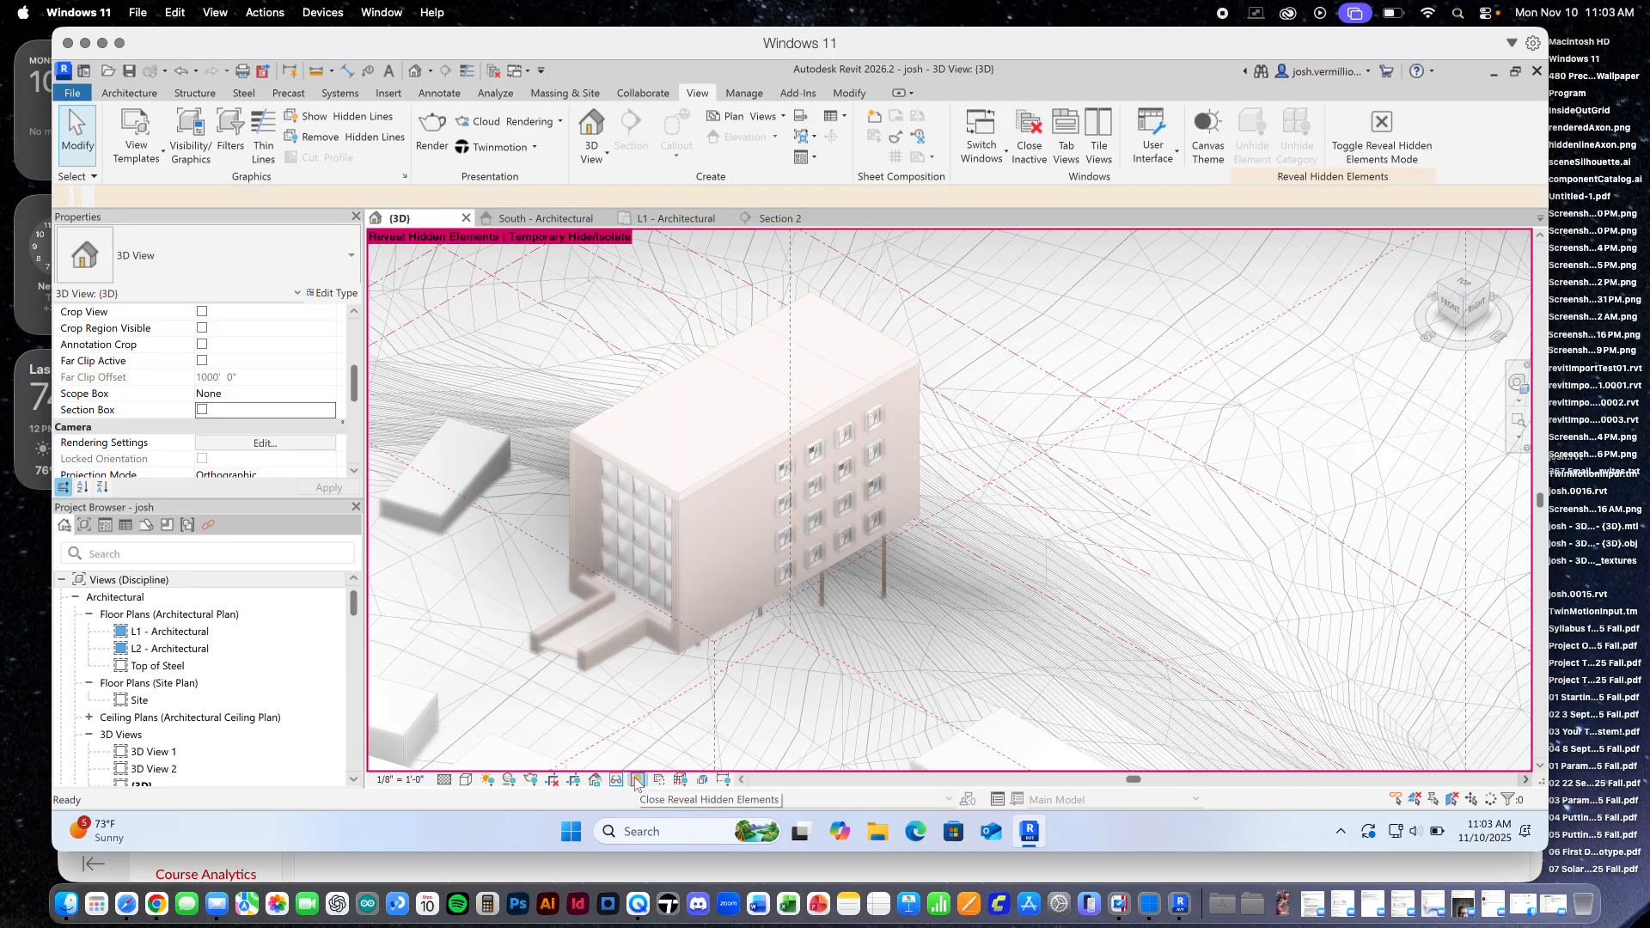
left_click(637, 781)
left_click(616, 779)
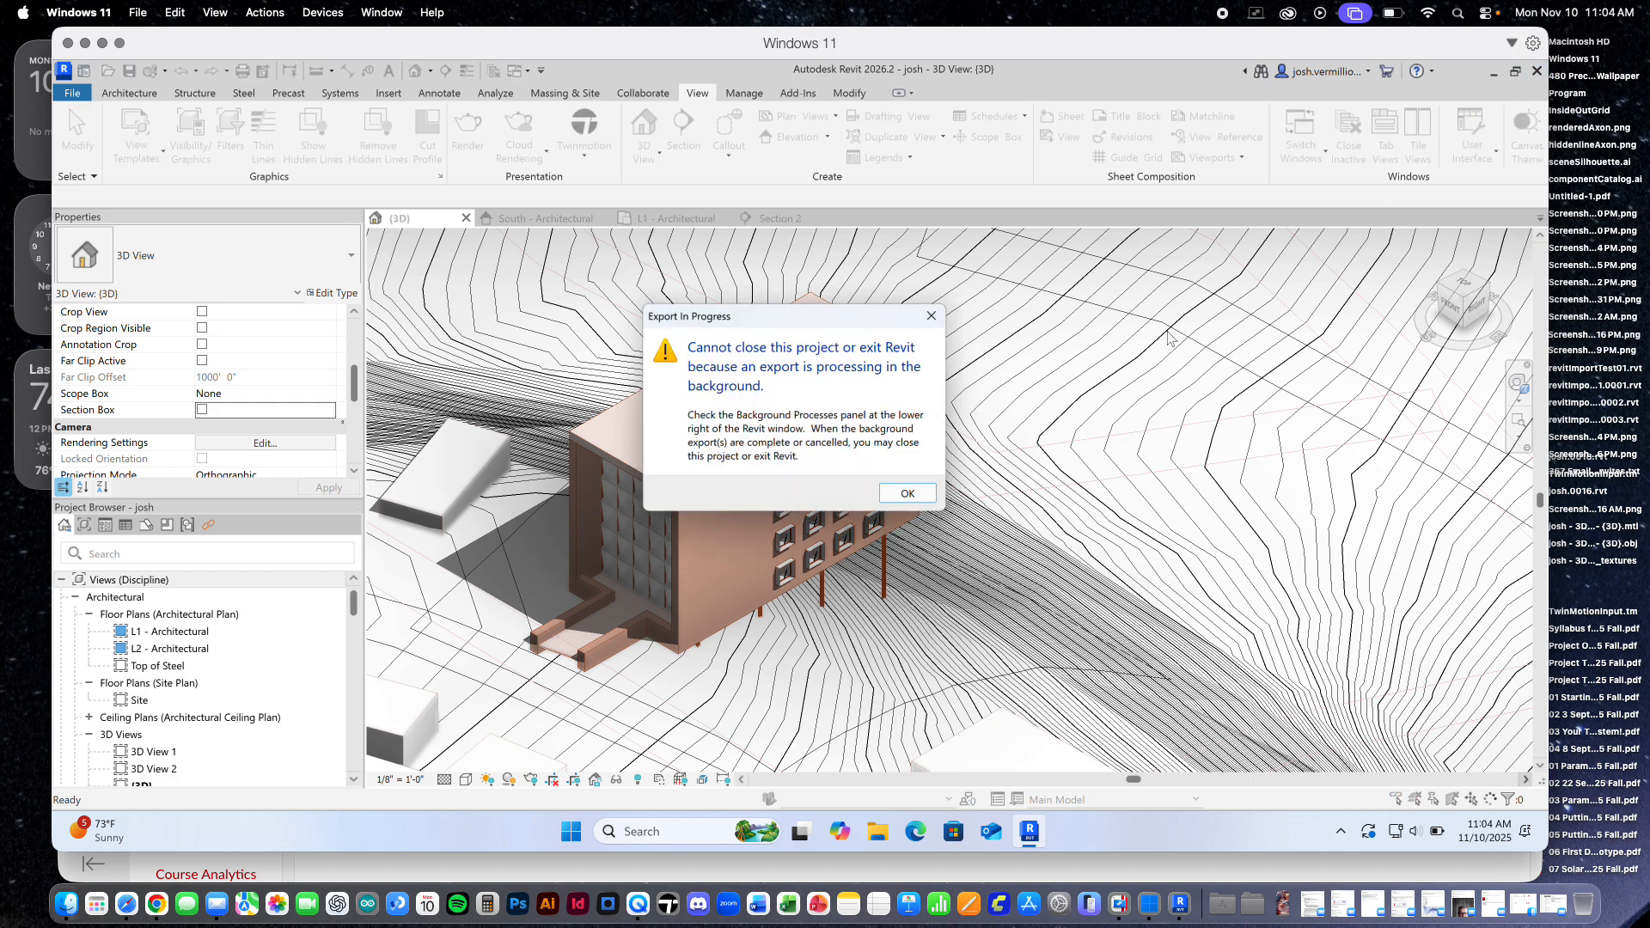
Try to close Revit during the background PDF export, dismissing the export notices
left_click(904, 494)
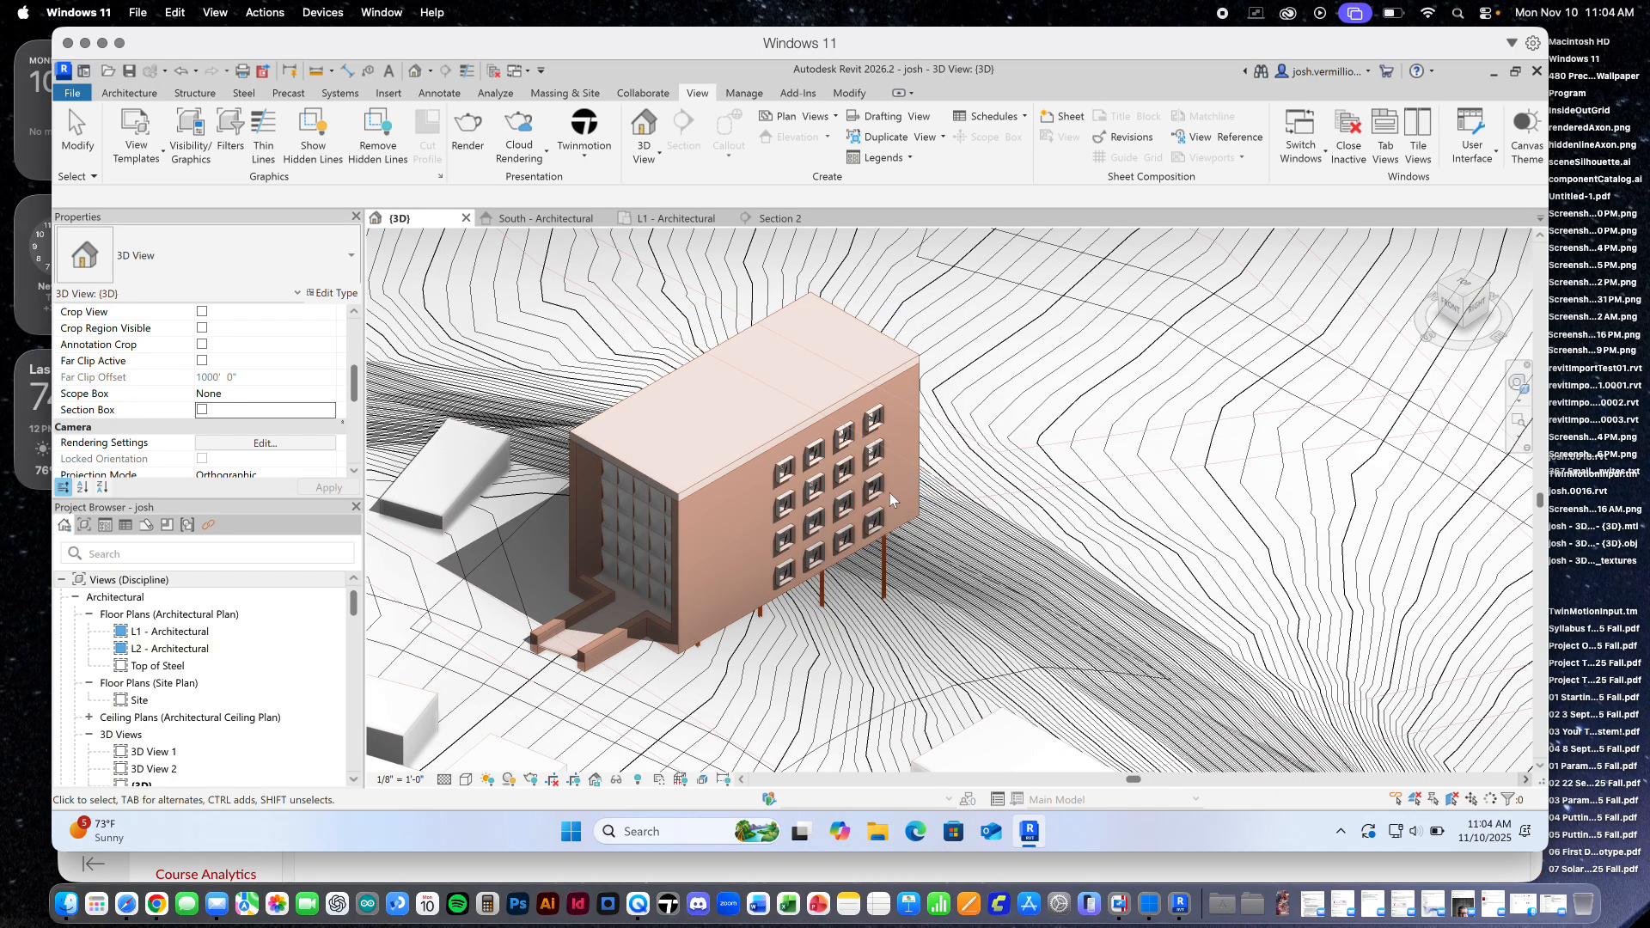
left_click(1537, 71)
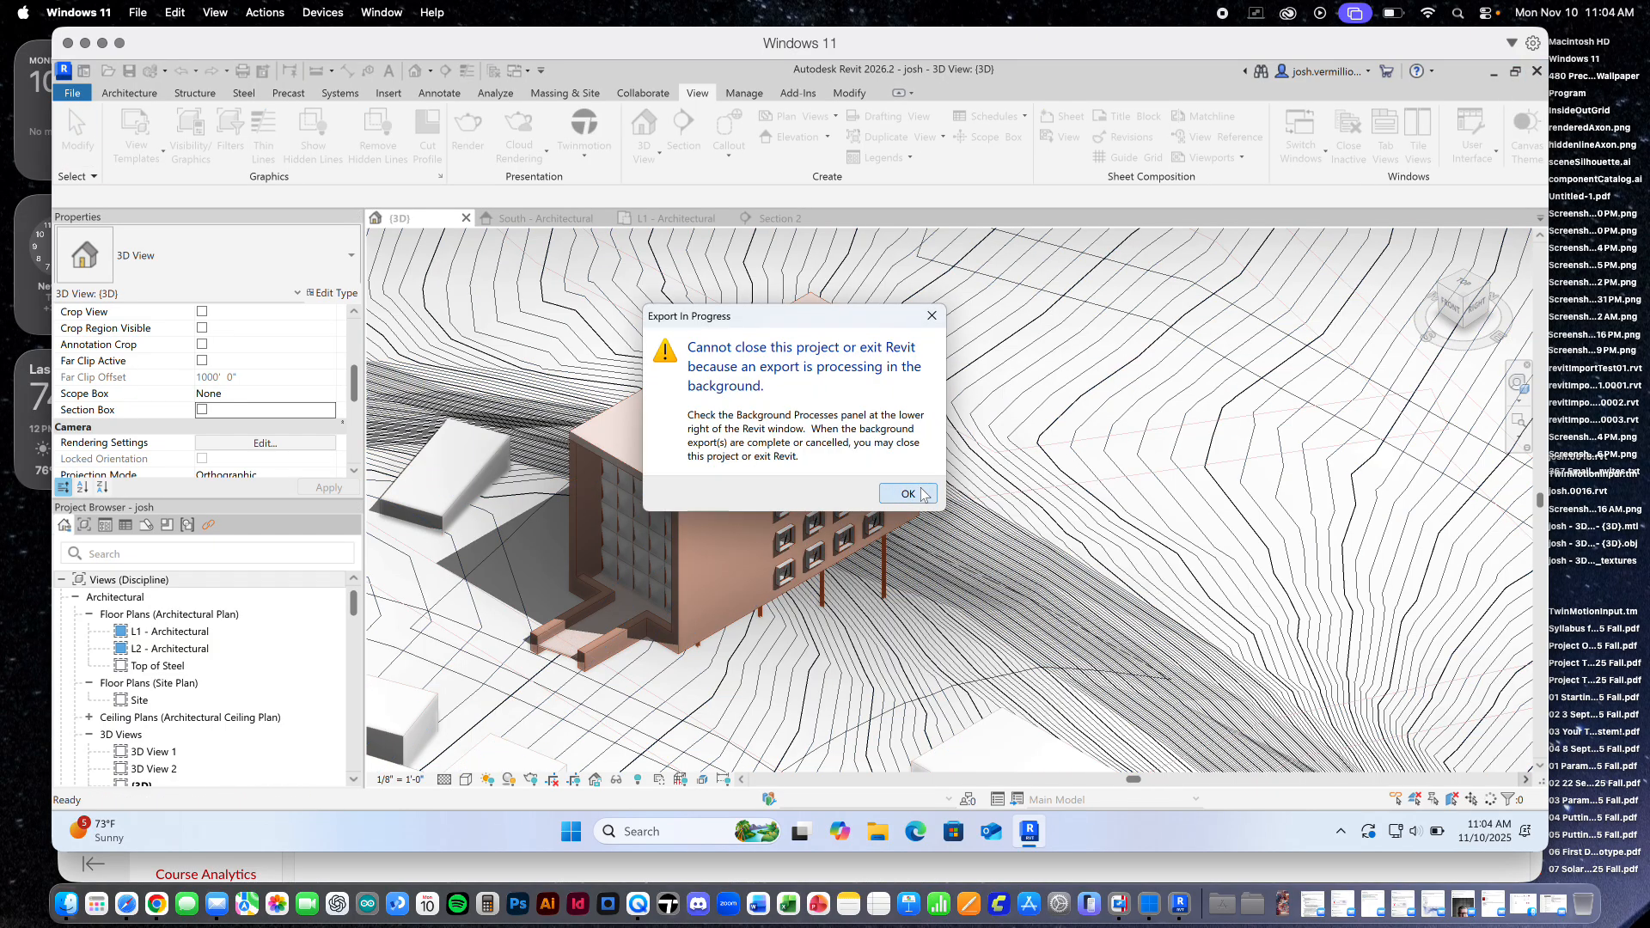
left_click(926, 491)
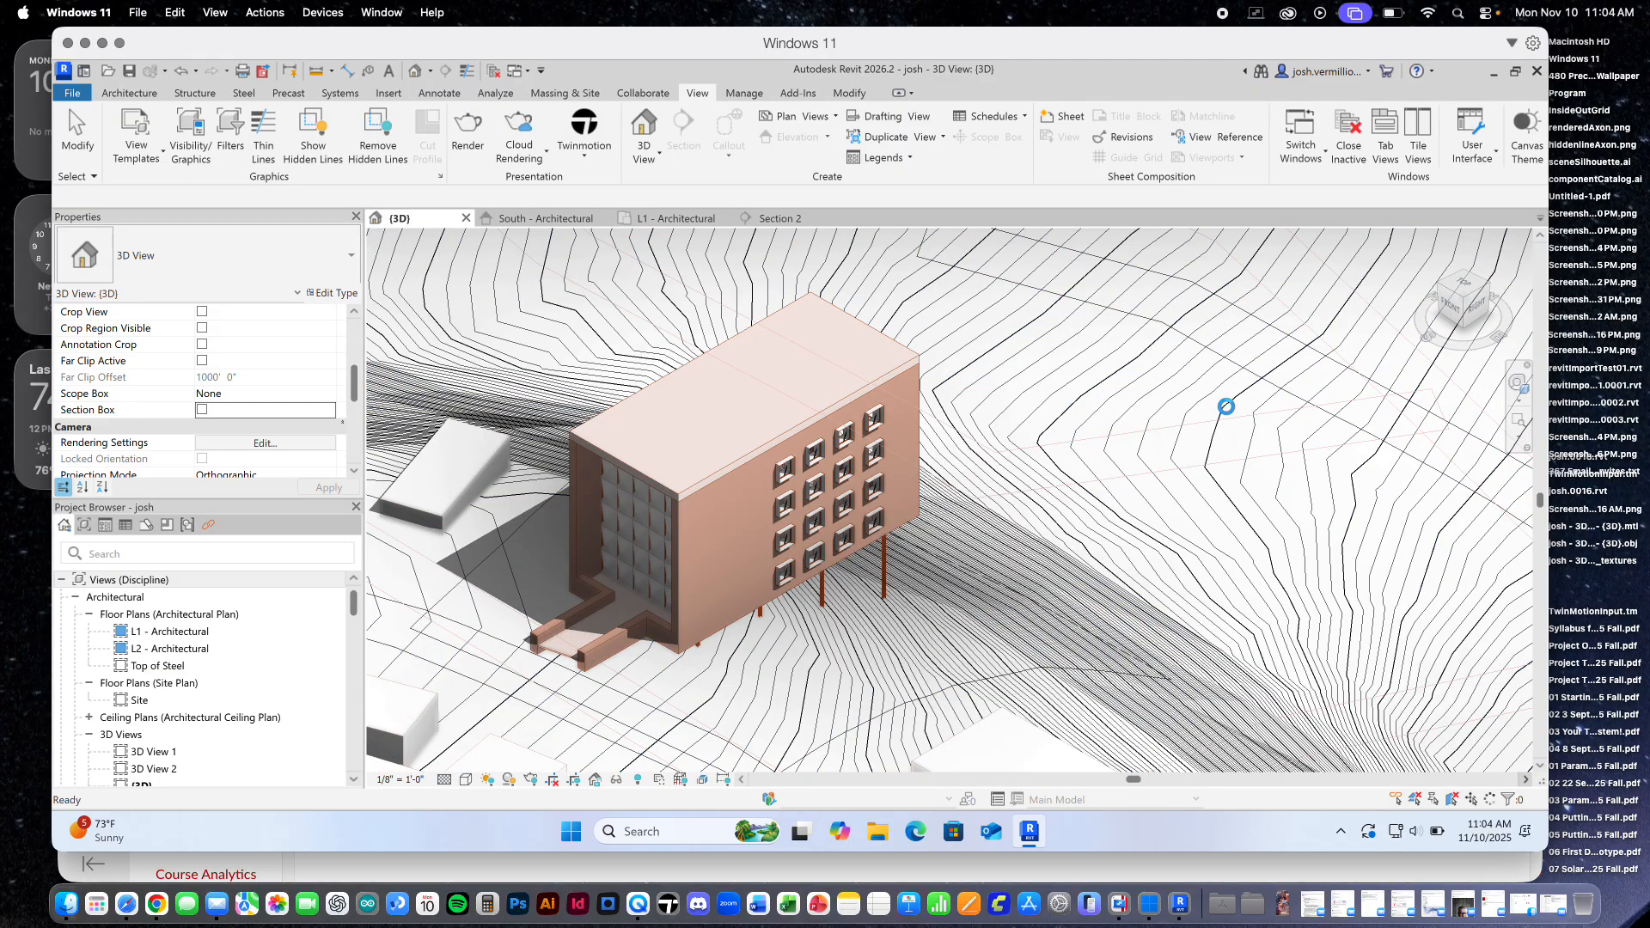
Switch to Chrome, close the 10 November course page and its browser window, and quit Chrome
key("ctrl+Up")
key("ctrl+Up")
key("ctrl+Up")
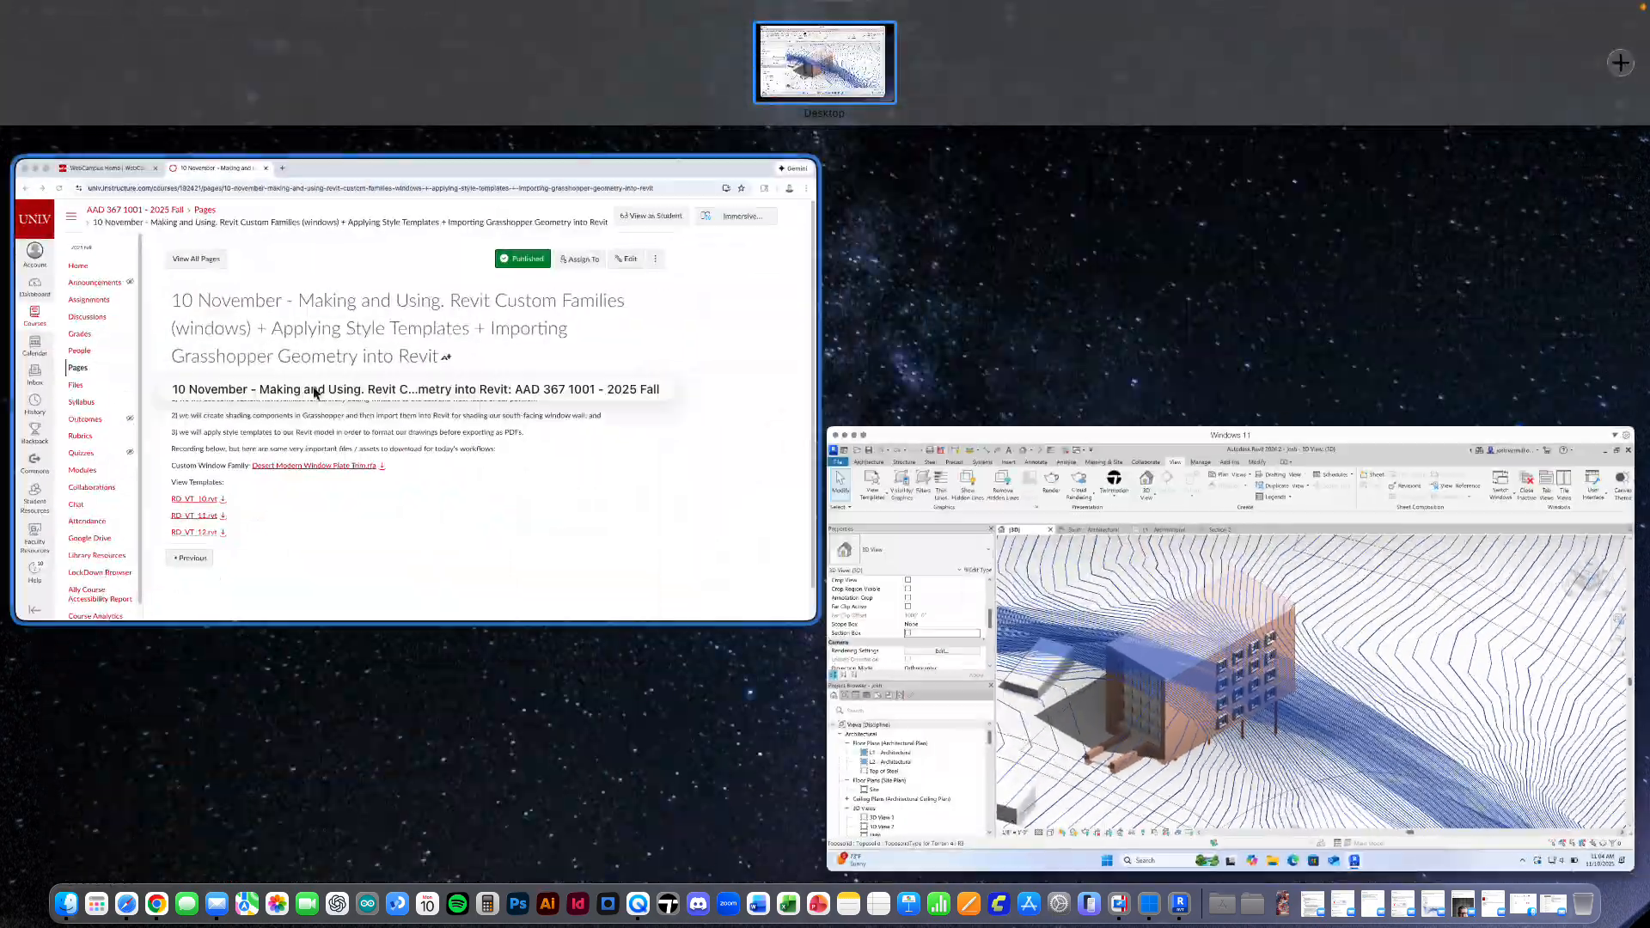
left_click(315, 393)
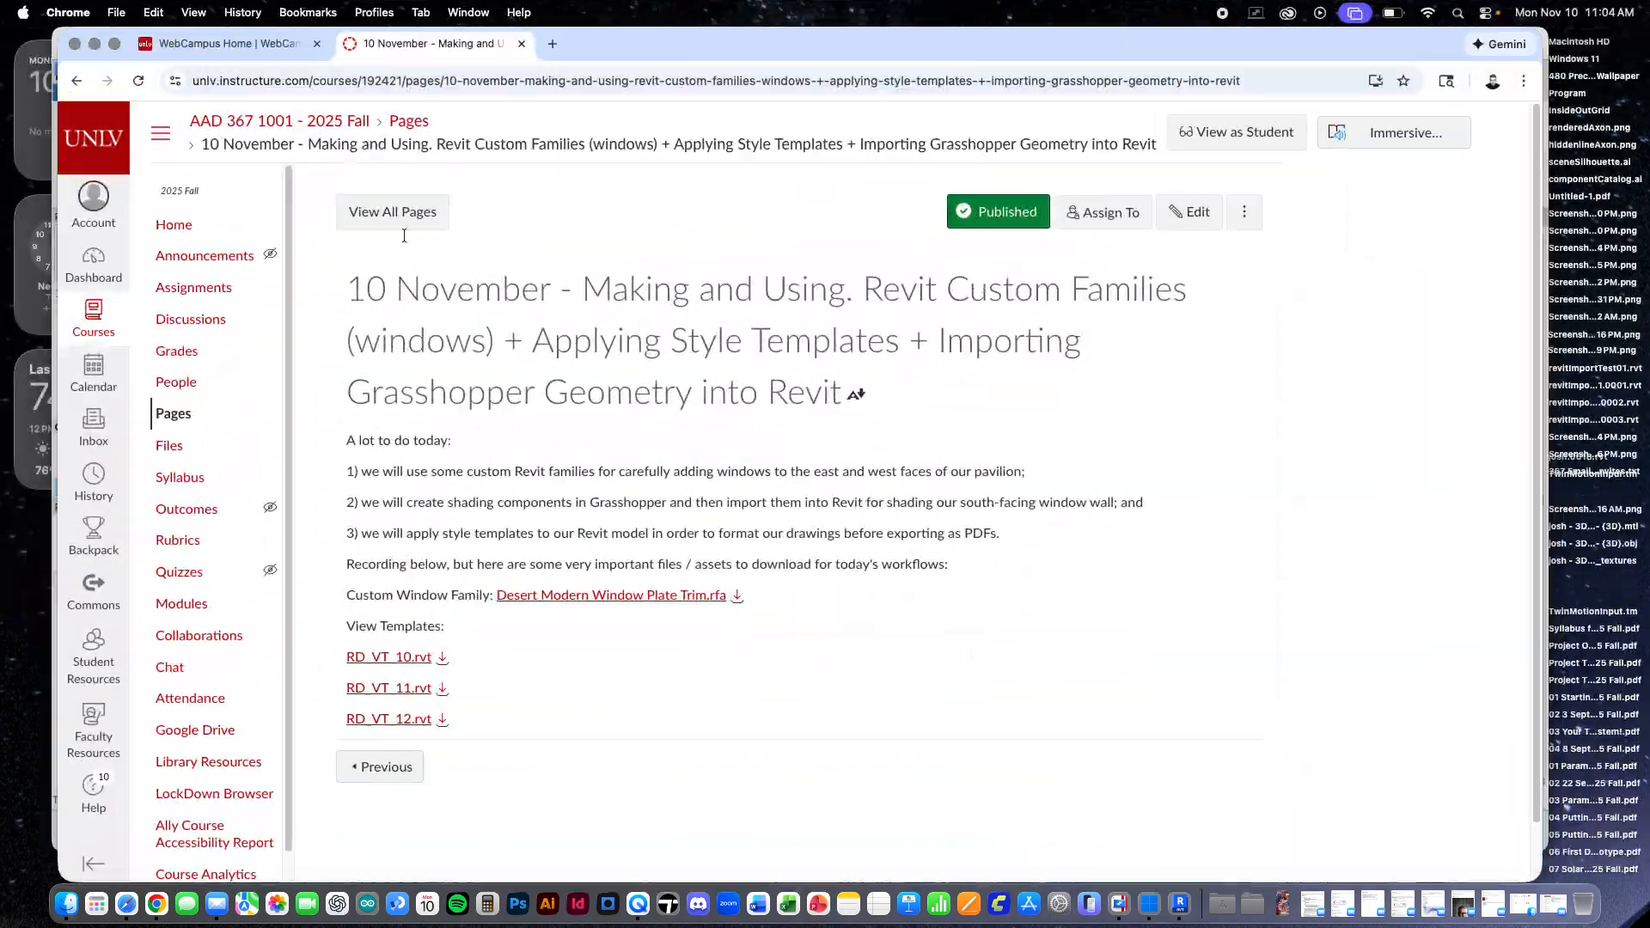
left_click(519, 44)
left_click(76, 43)
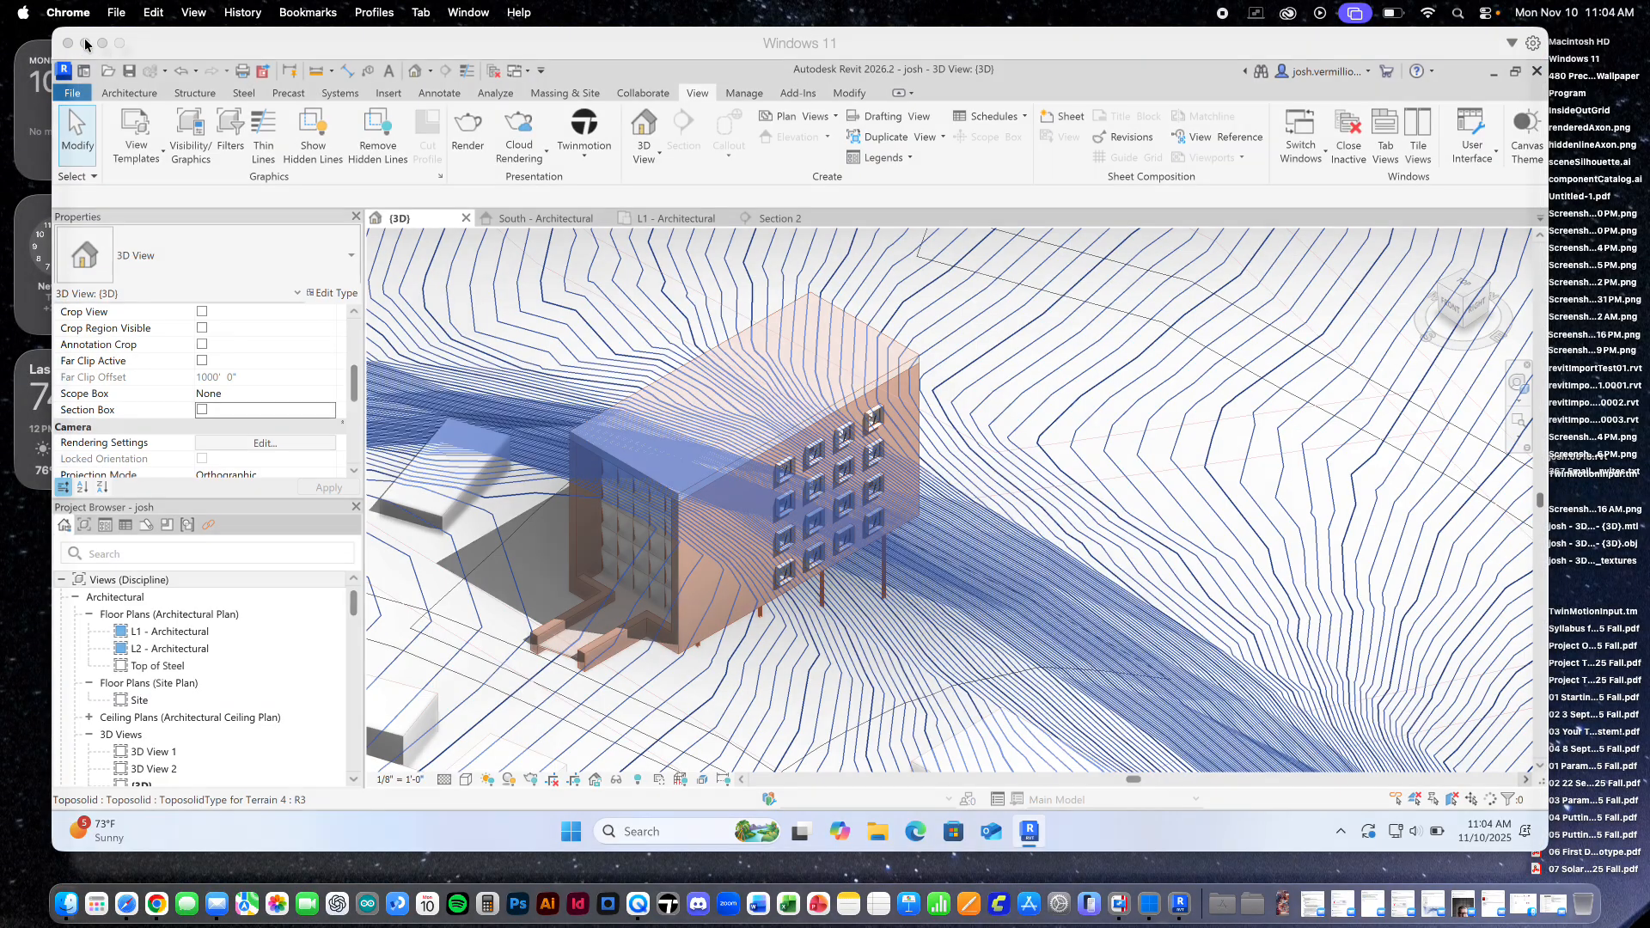
left_click(76, 11)
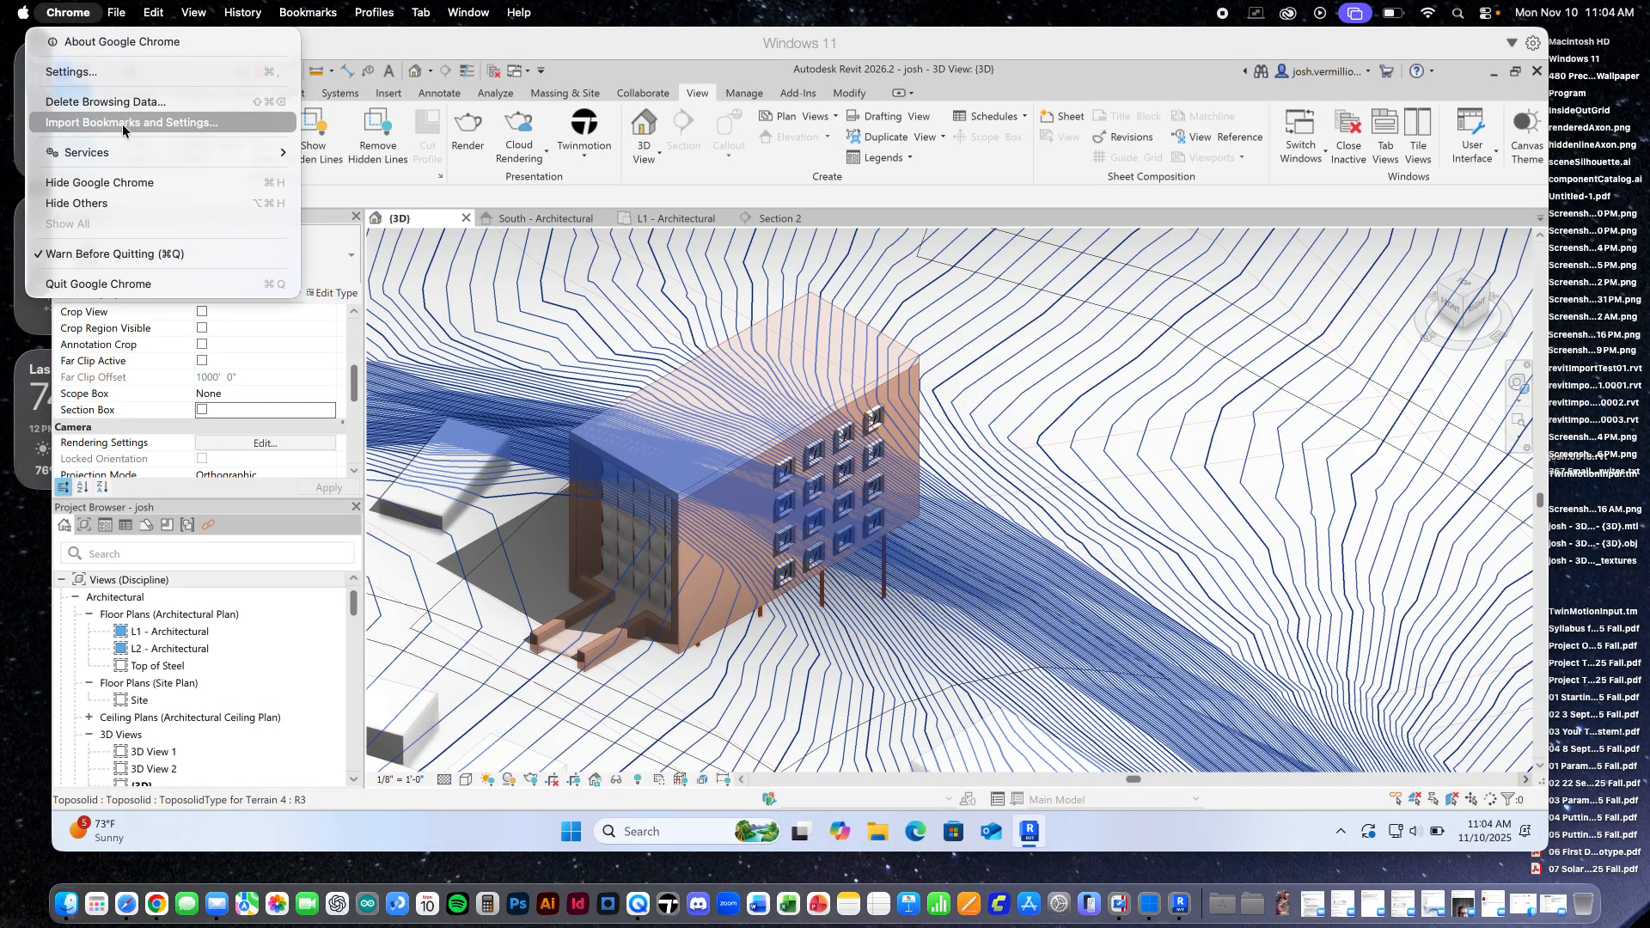
left_click(125, 283)
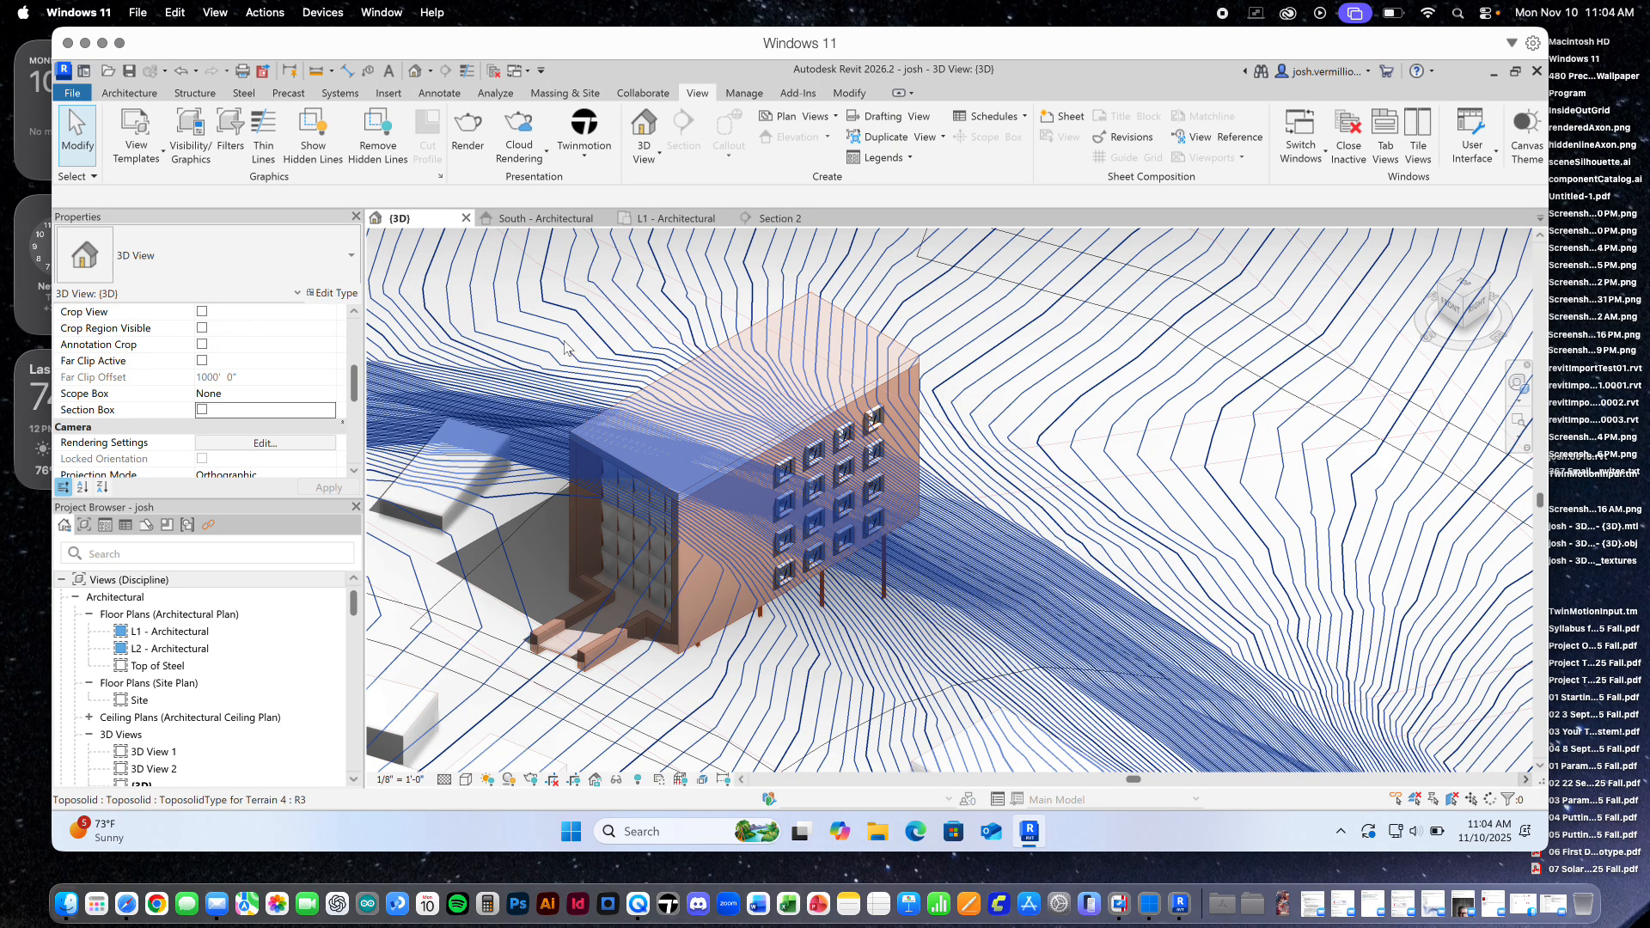
Try to close Revit once more, dismiss the notice, and switch to the South - Architectural elevation
left_click(1538, 71)
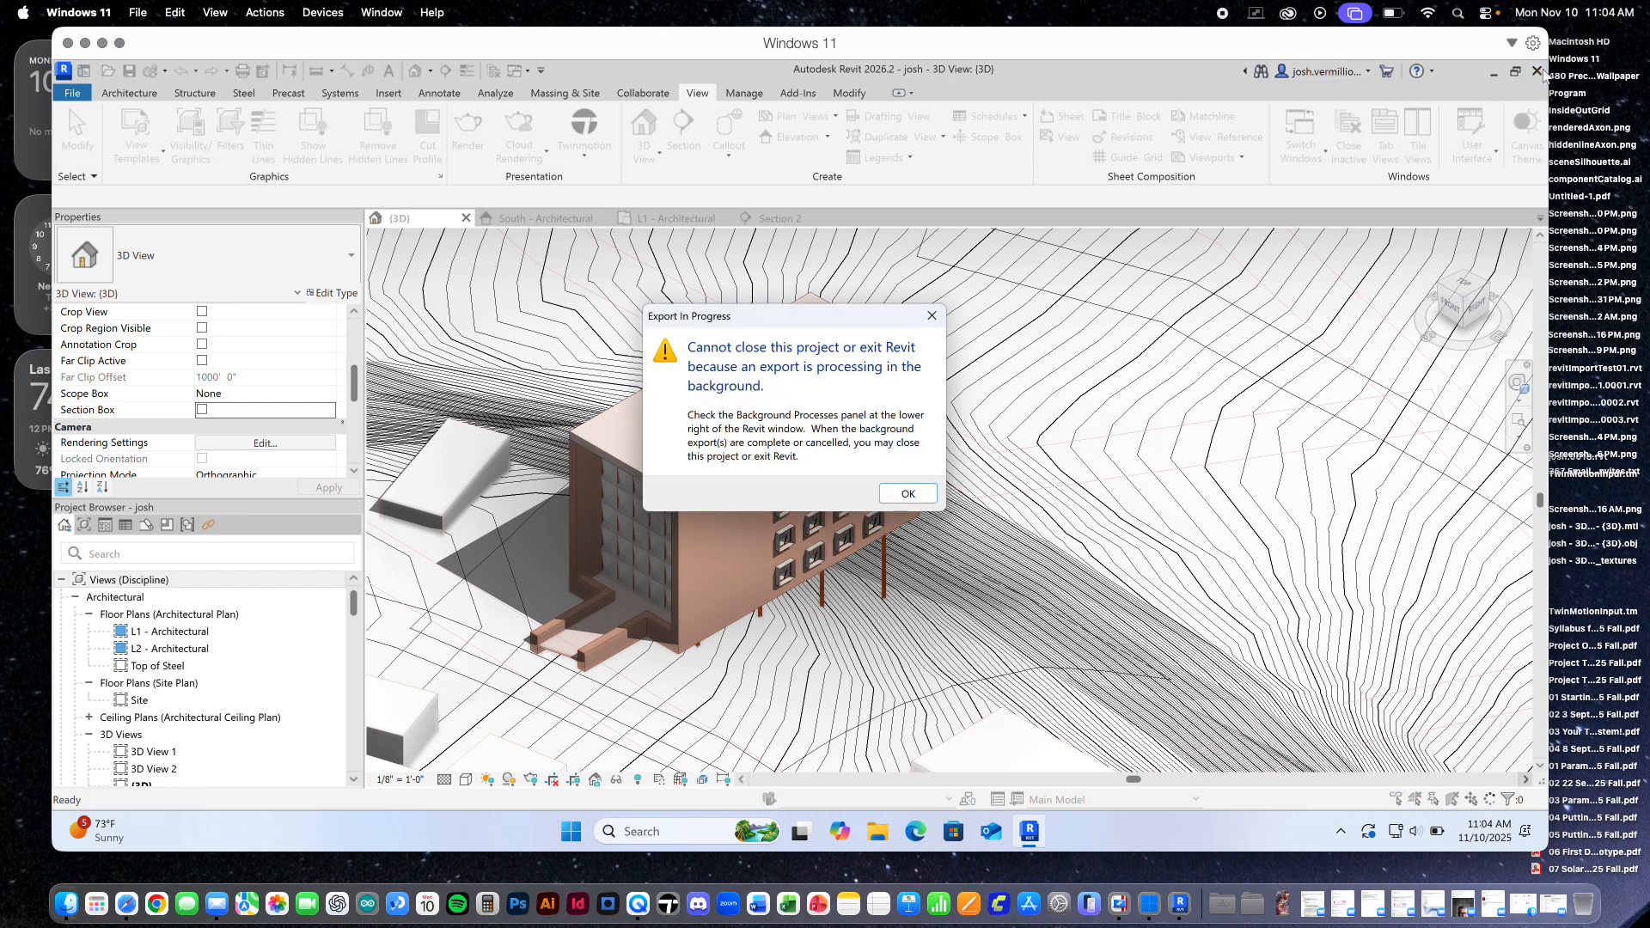
left_click(908, 495)
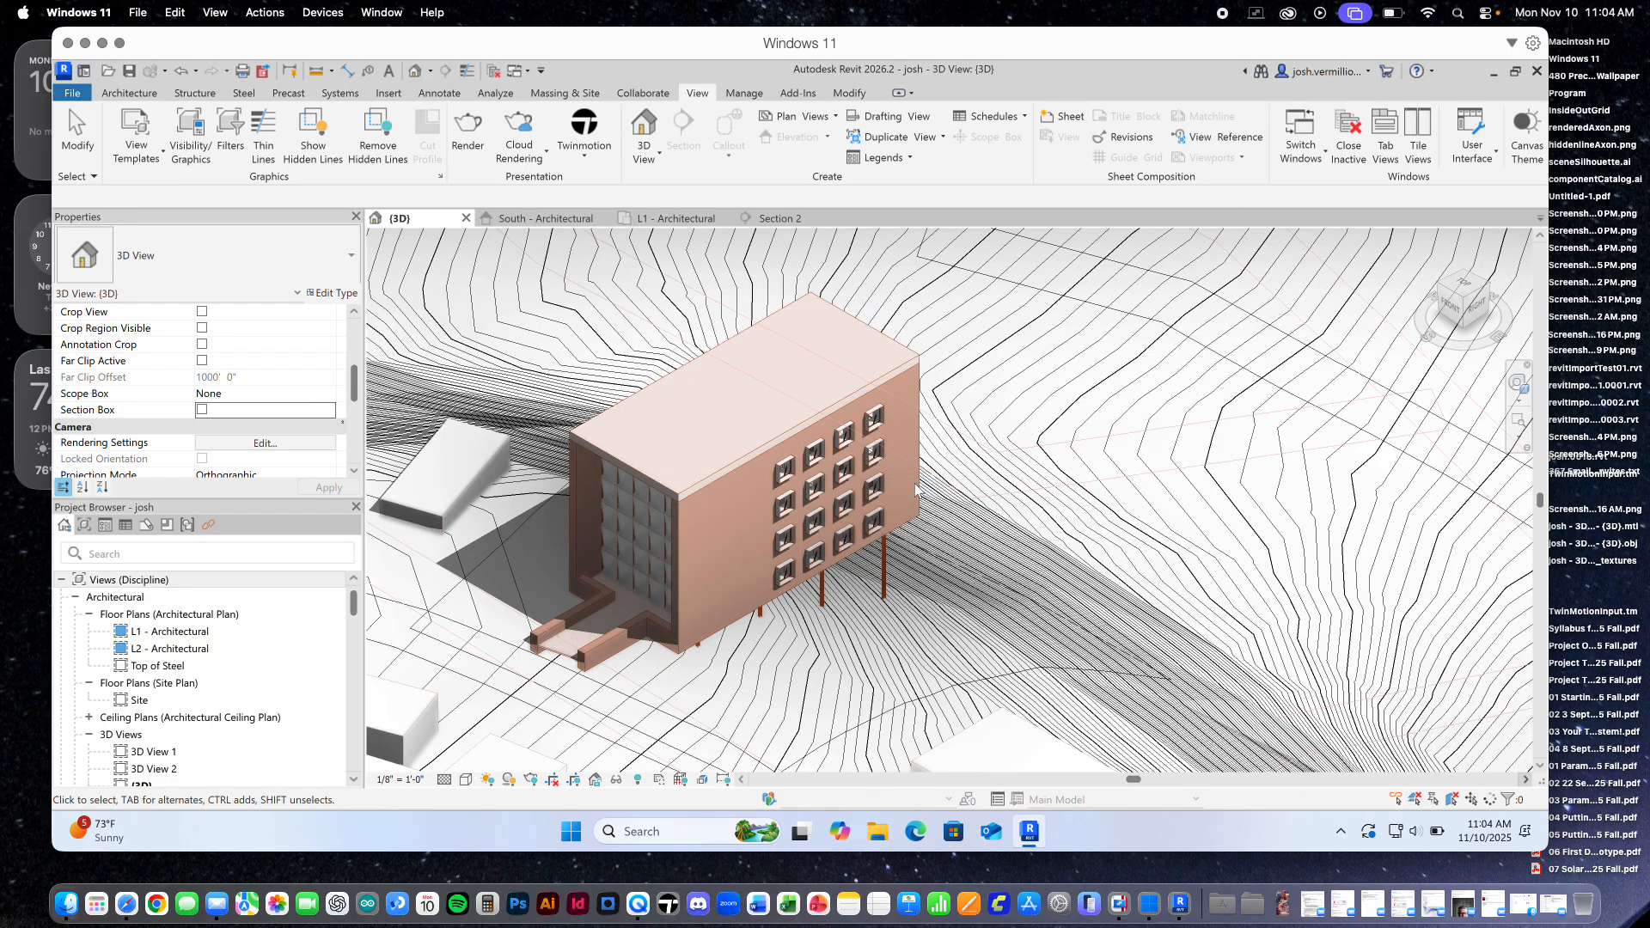
left_click(543, 219)
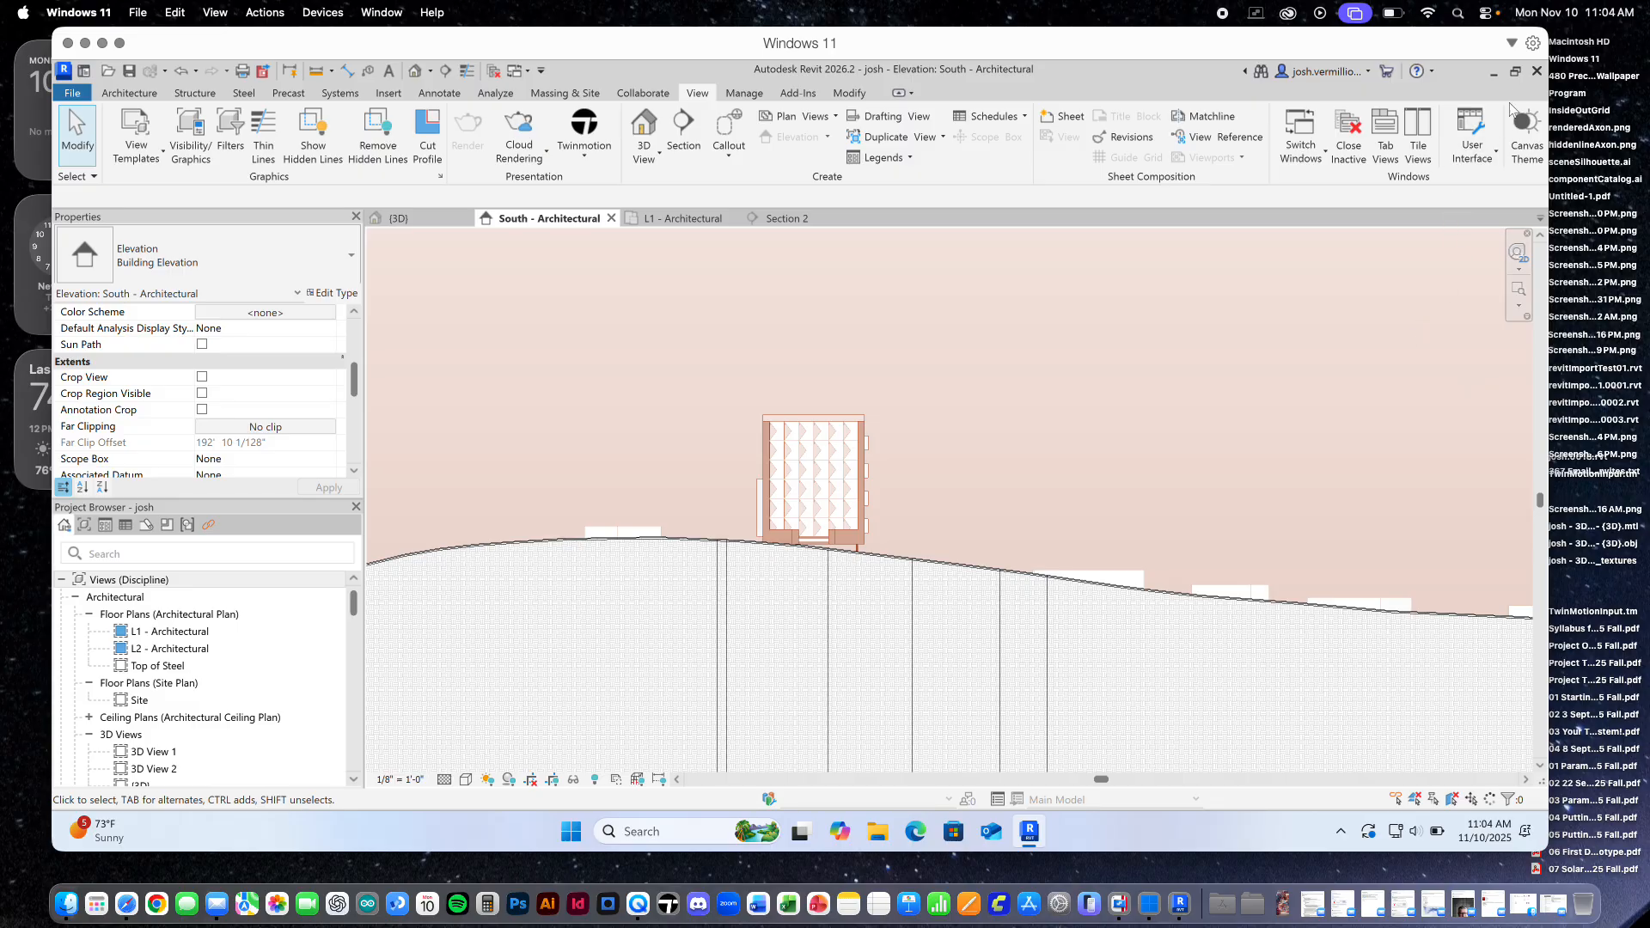
Shrink the Revit window, check the Mac desktop for the exported PDFs, and maximize Revit again
left_click(1515, 70)
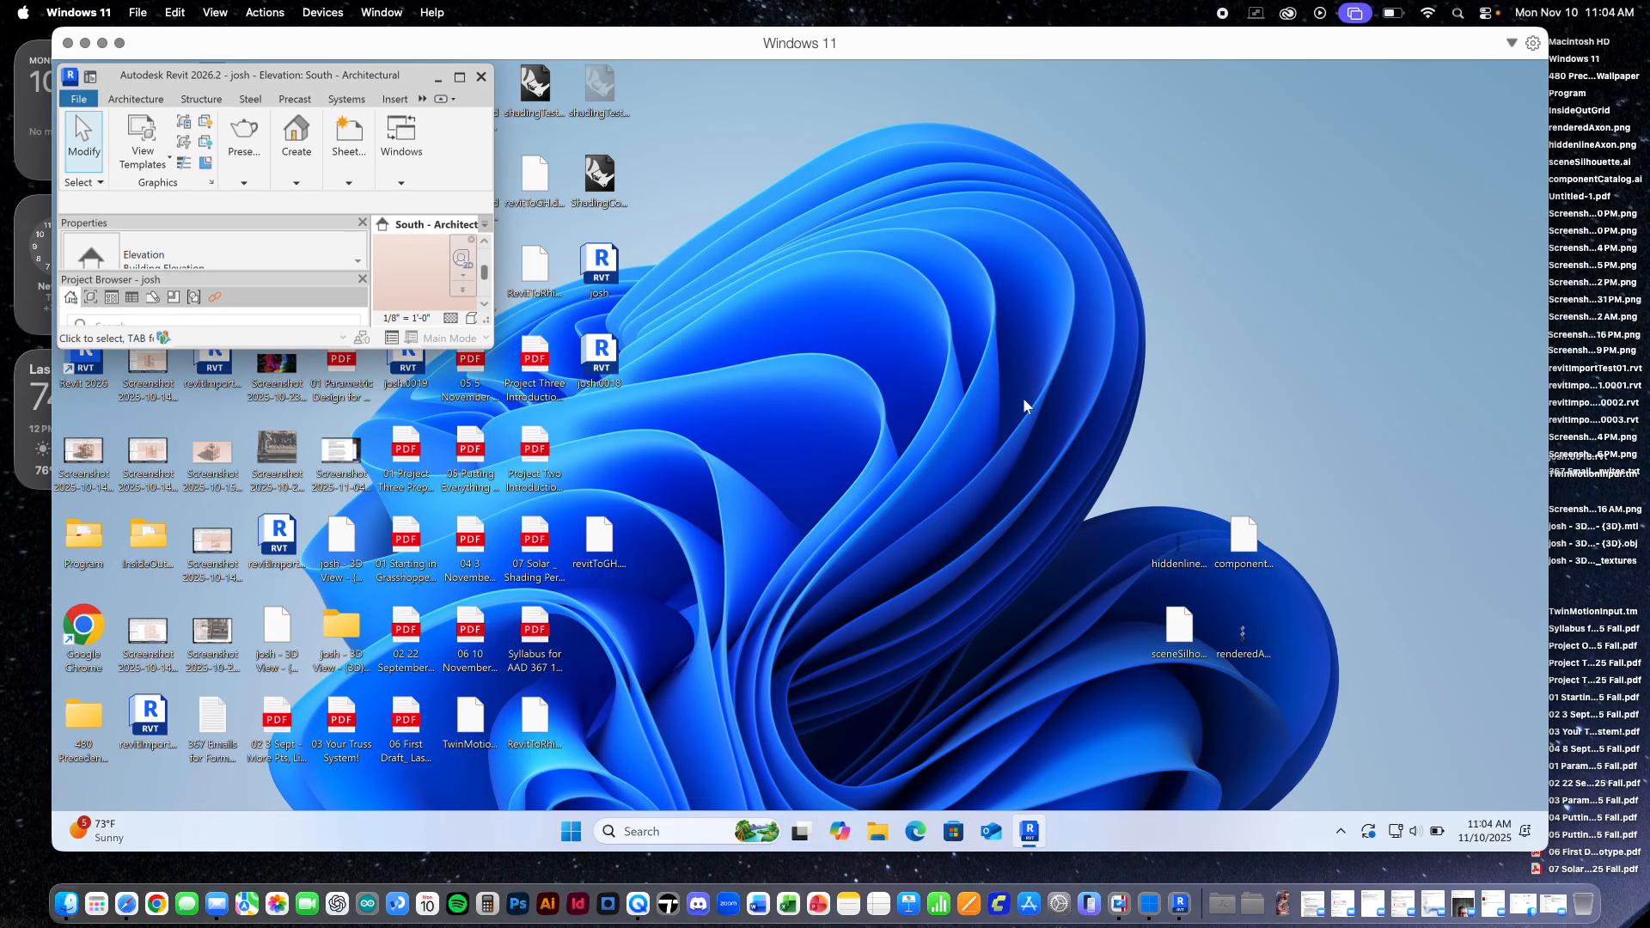
key("F11")
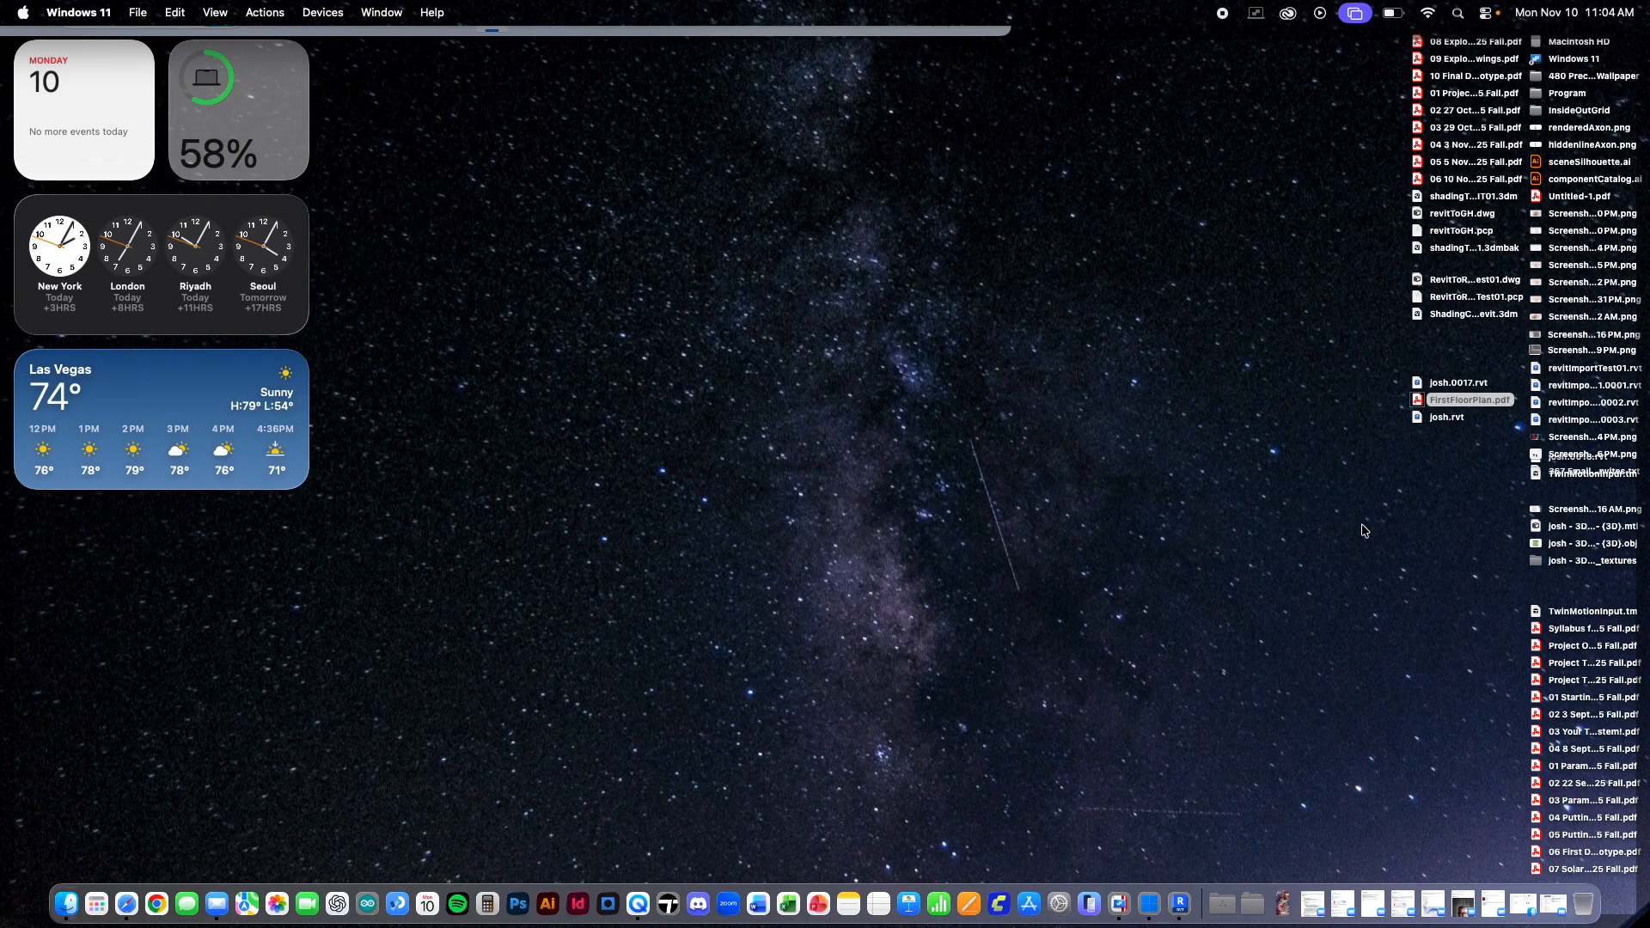
key("F11")
left_click(486, 78)
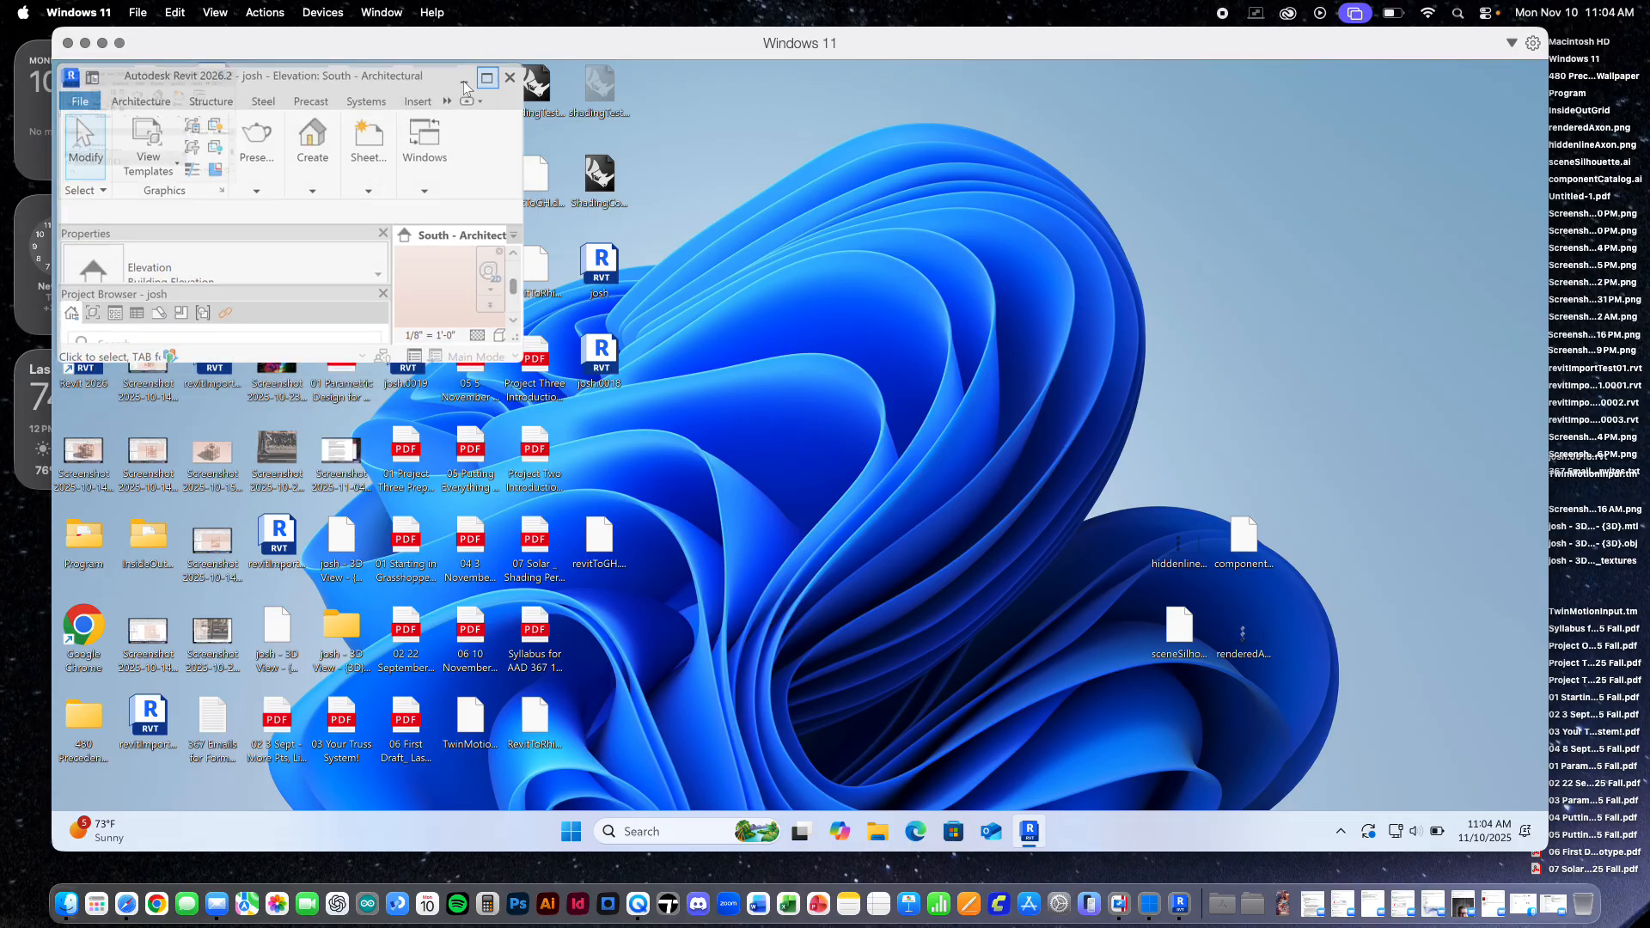
Return to the {3D} view and try to close Revit again, dismissing the export notice
left_click(404, 218)
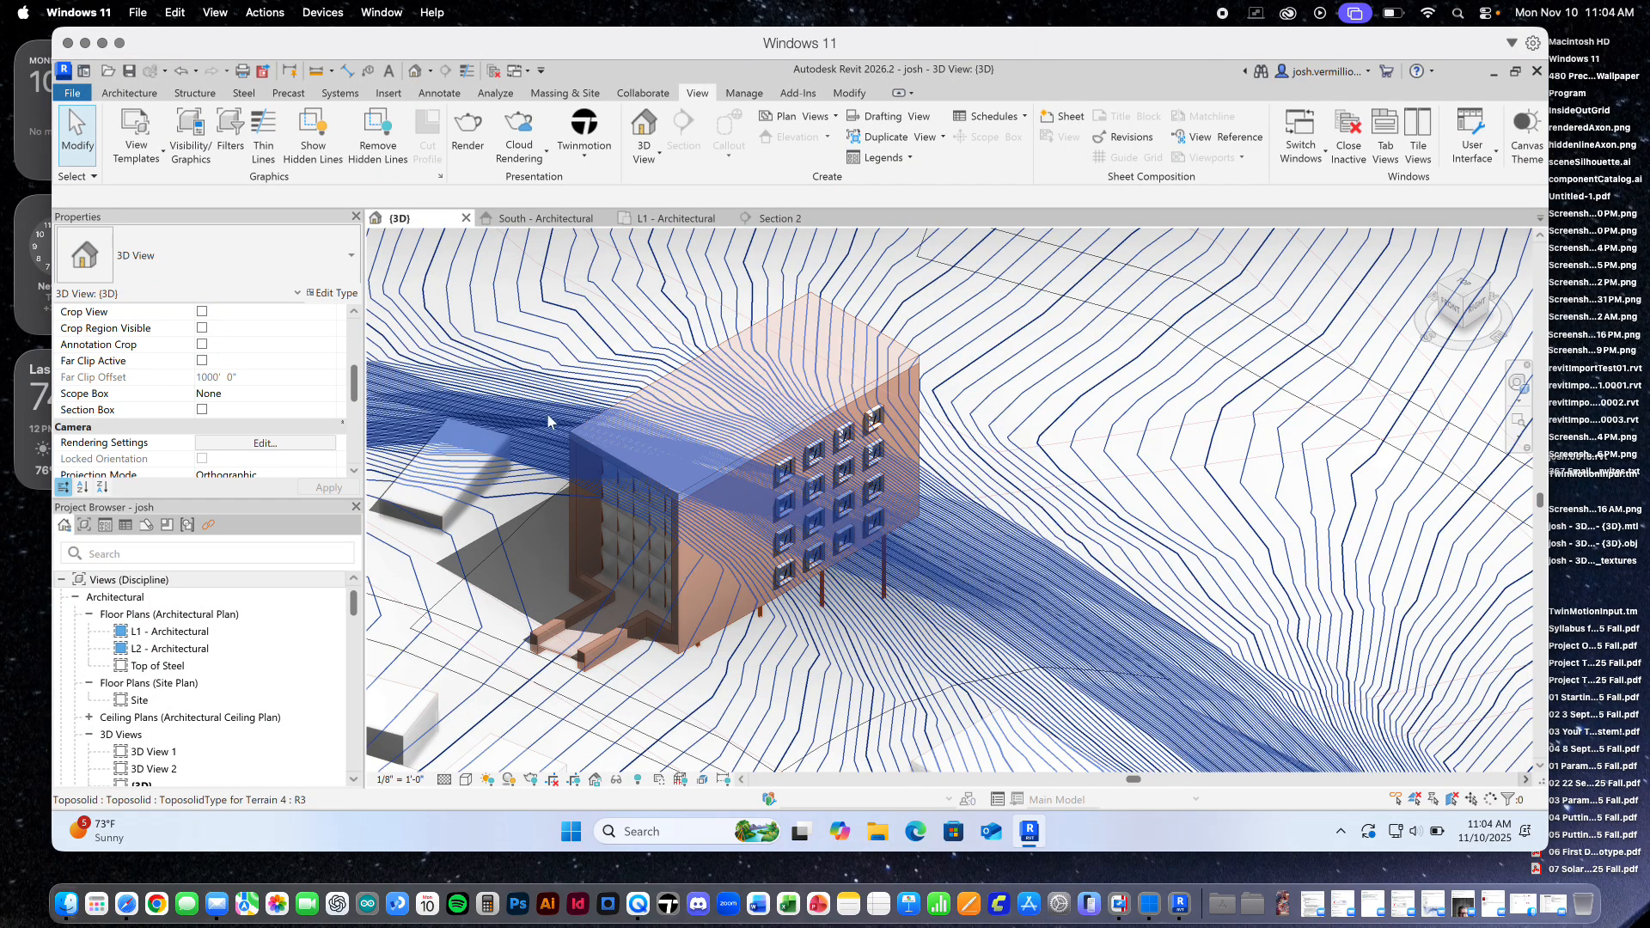
scroll(693, 457, "up", 5)
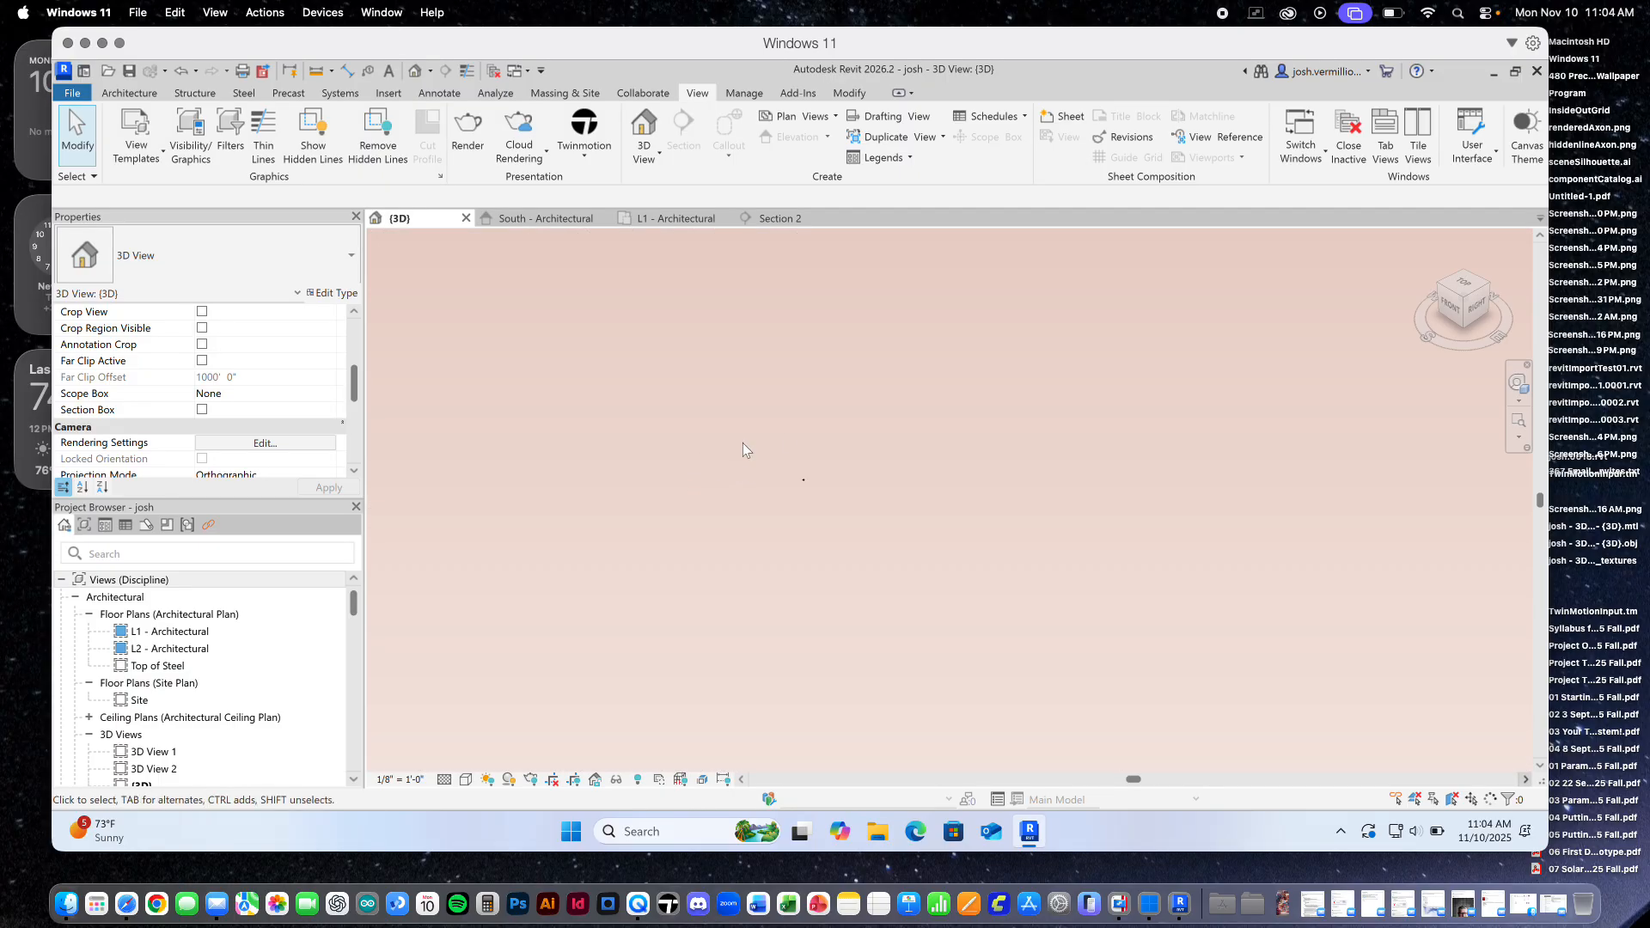
left_click(1095, 385)
left_click(1538, 70)
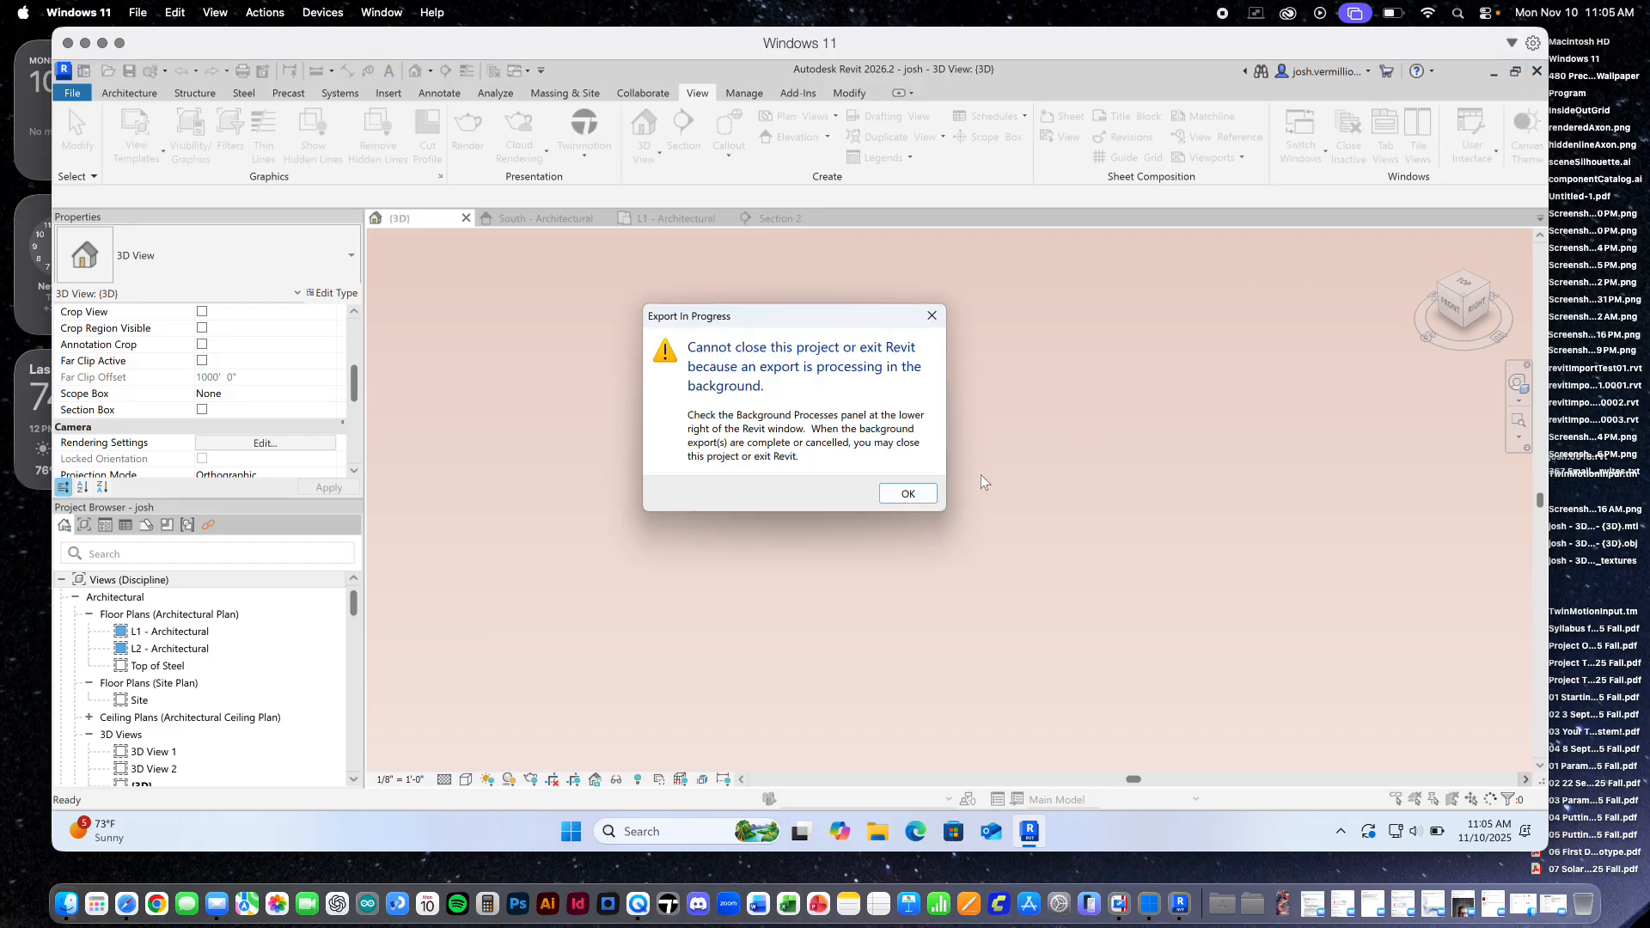
left_click(909, 494)
Cancel the background PDF export of the {3D} view and close the list of background processes
left_click(1491, 799)
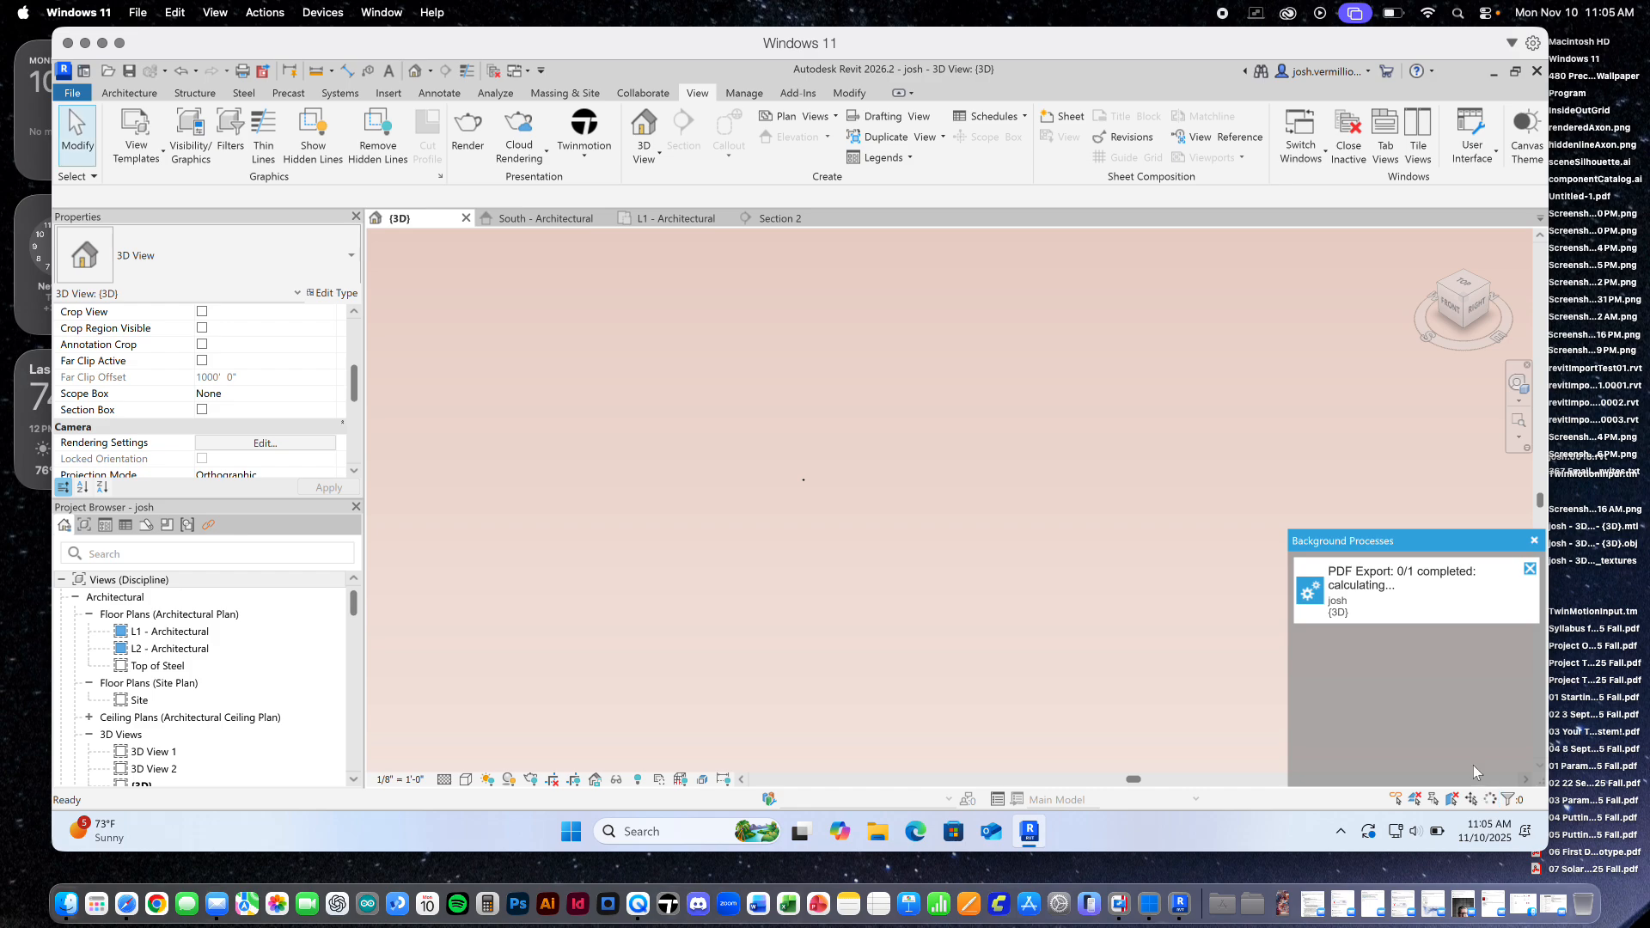
left_click(1530, 569)
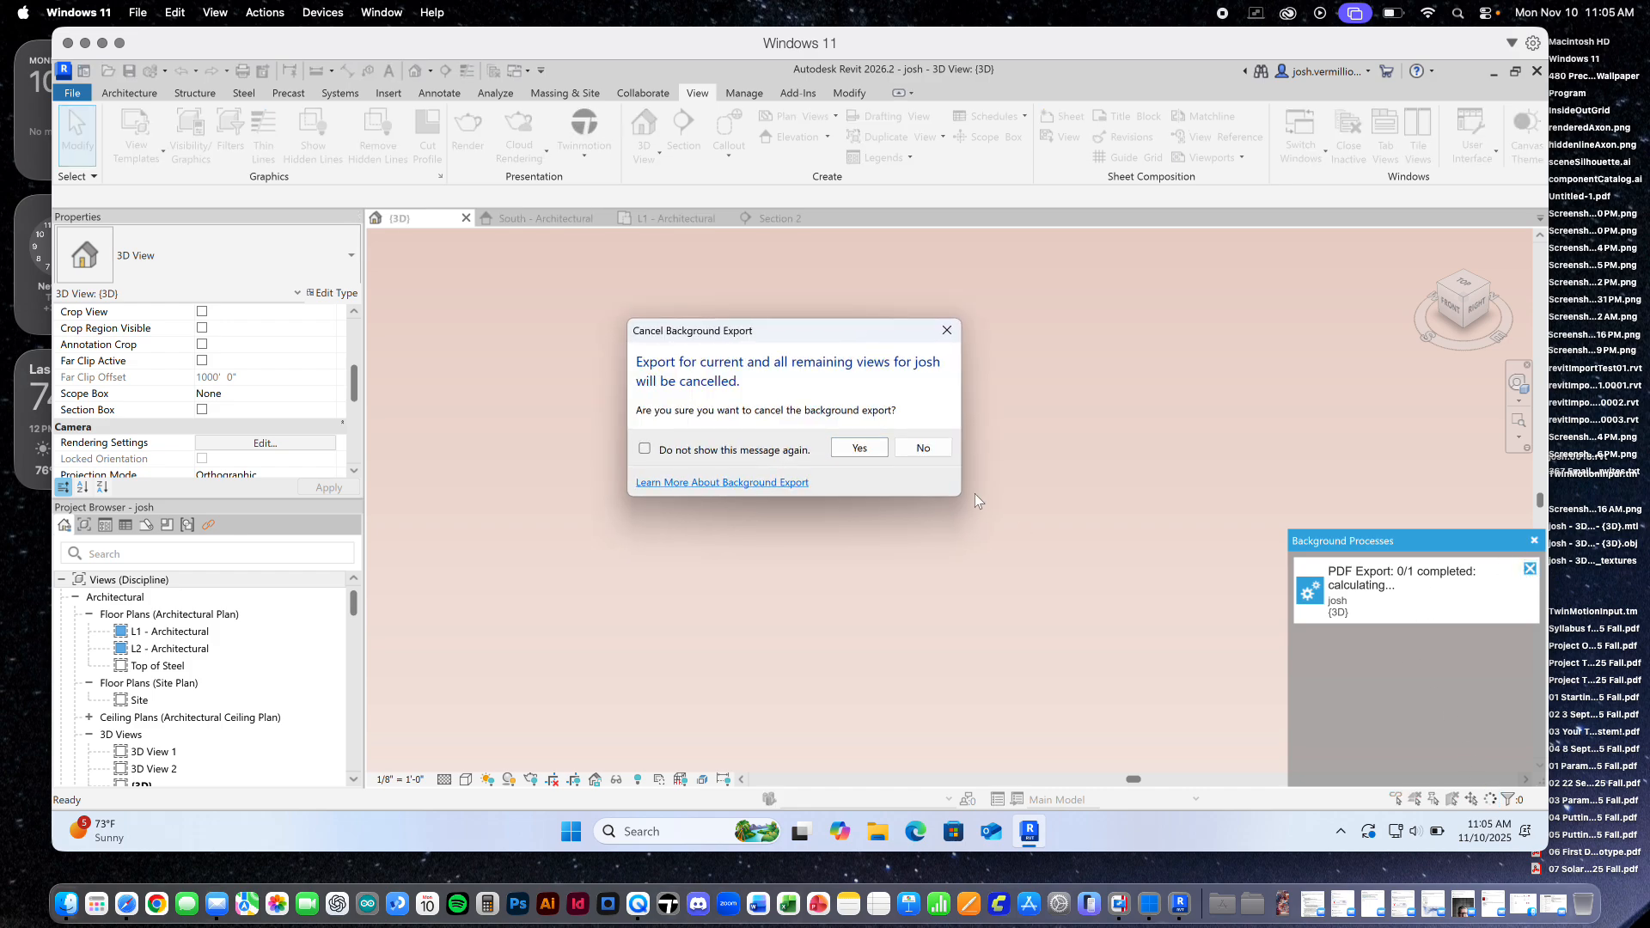
left_click(864, 445)
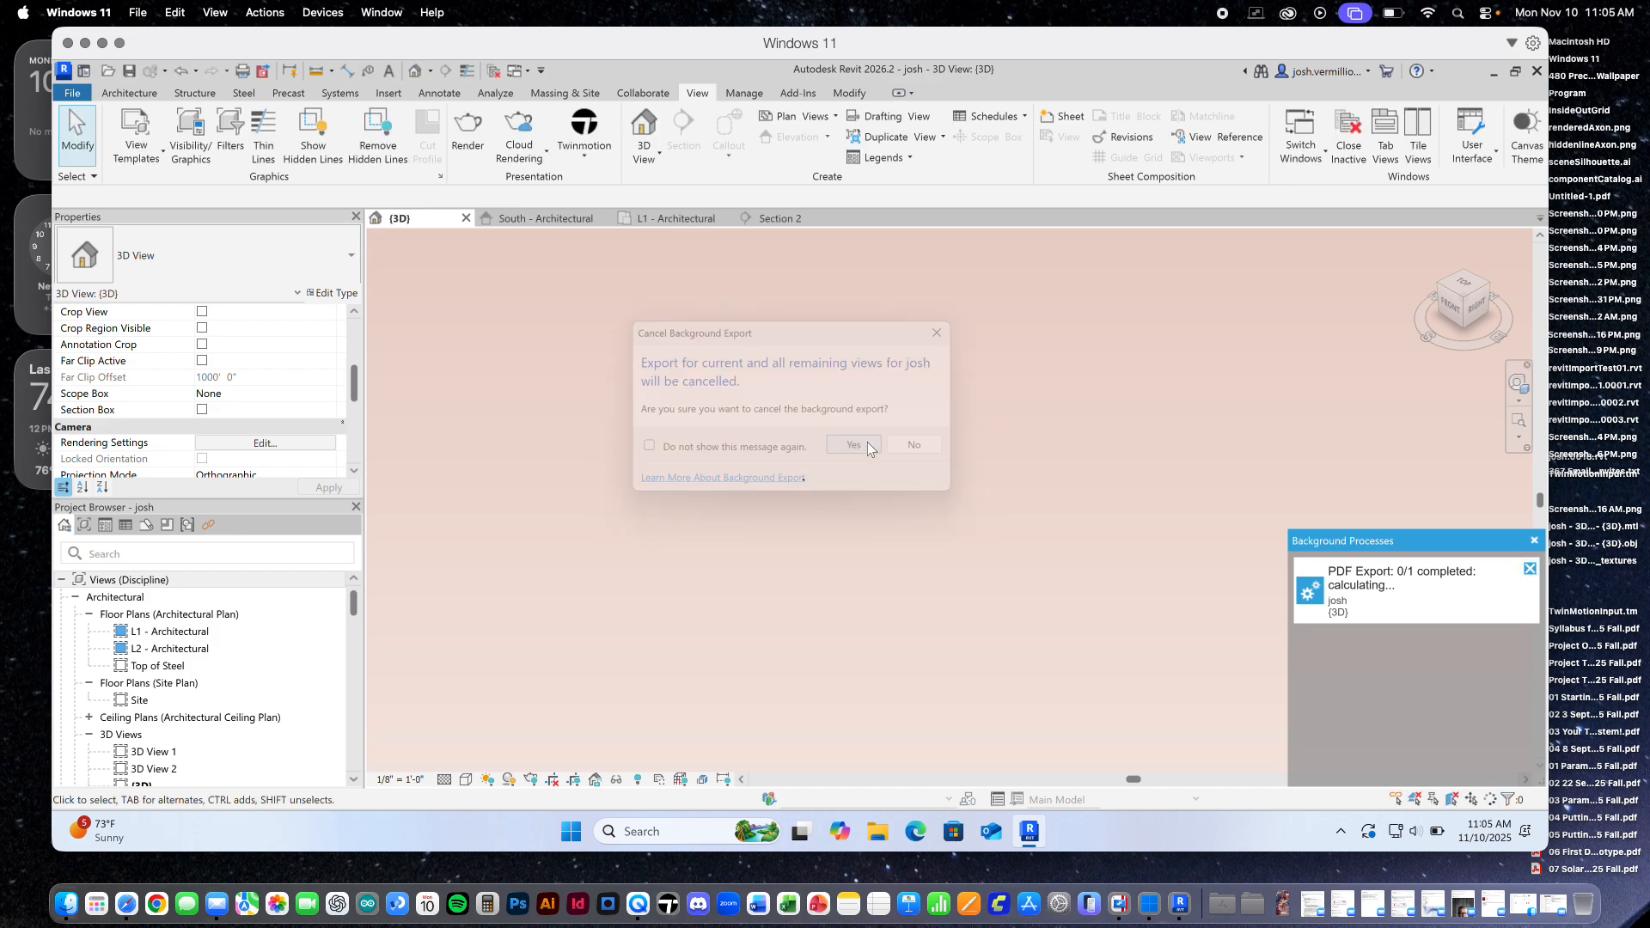
left_click(1534, 541)
Close Revit, viewing the Mac's window overview briefly while it exits
left_click(1537, 71)
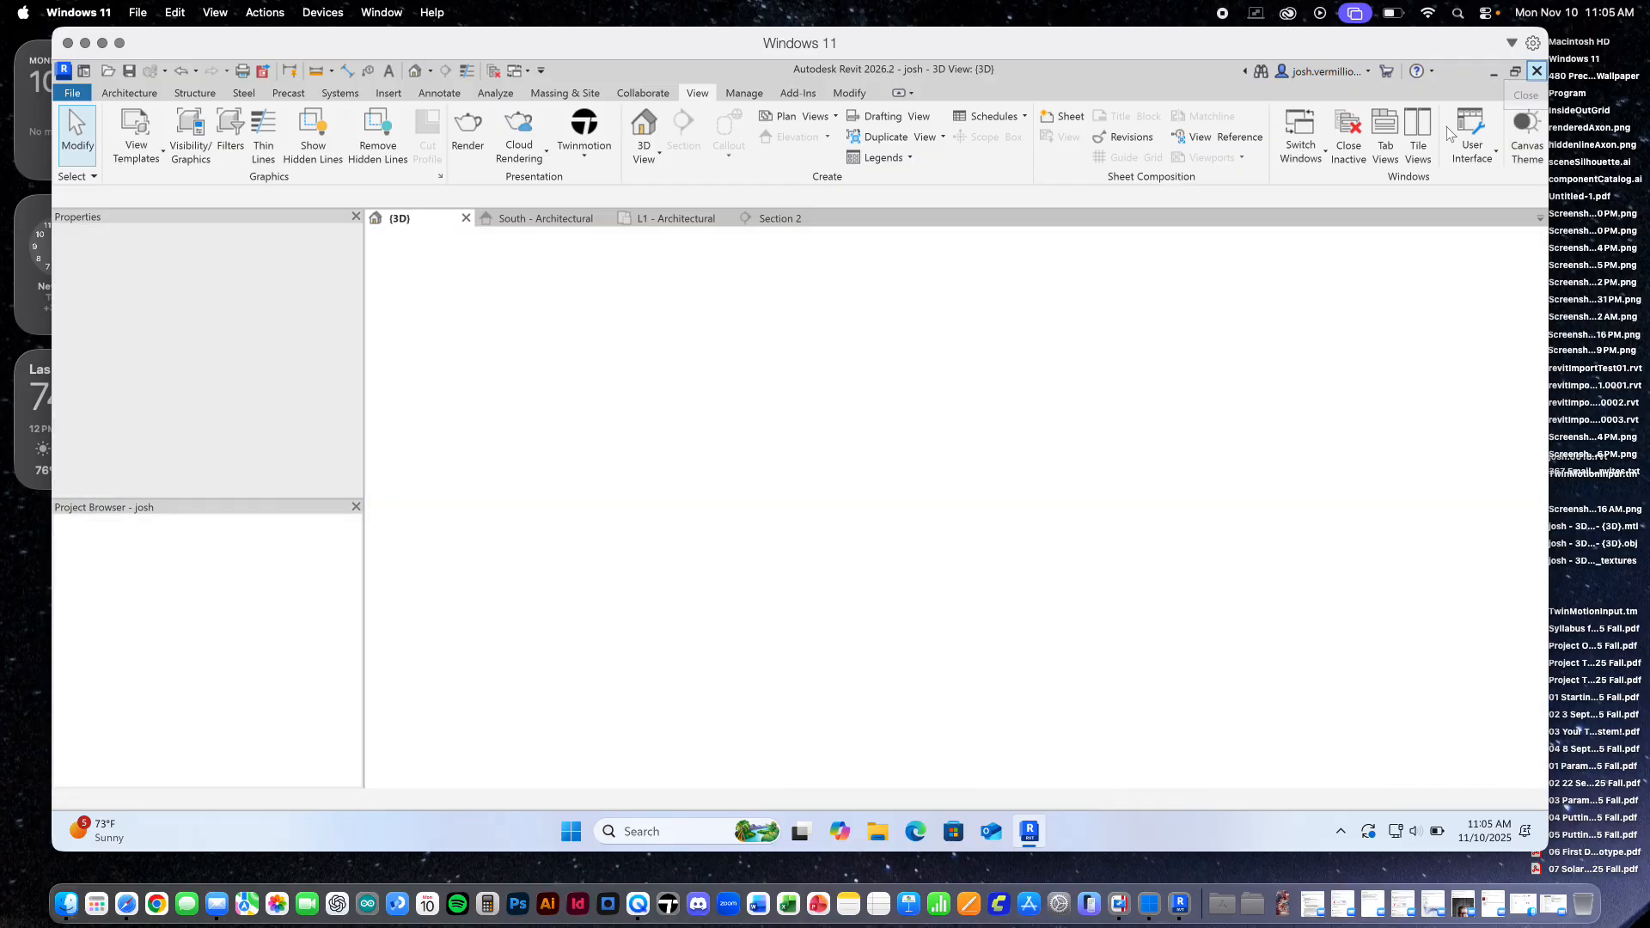
key("ctrl+Up")
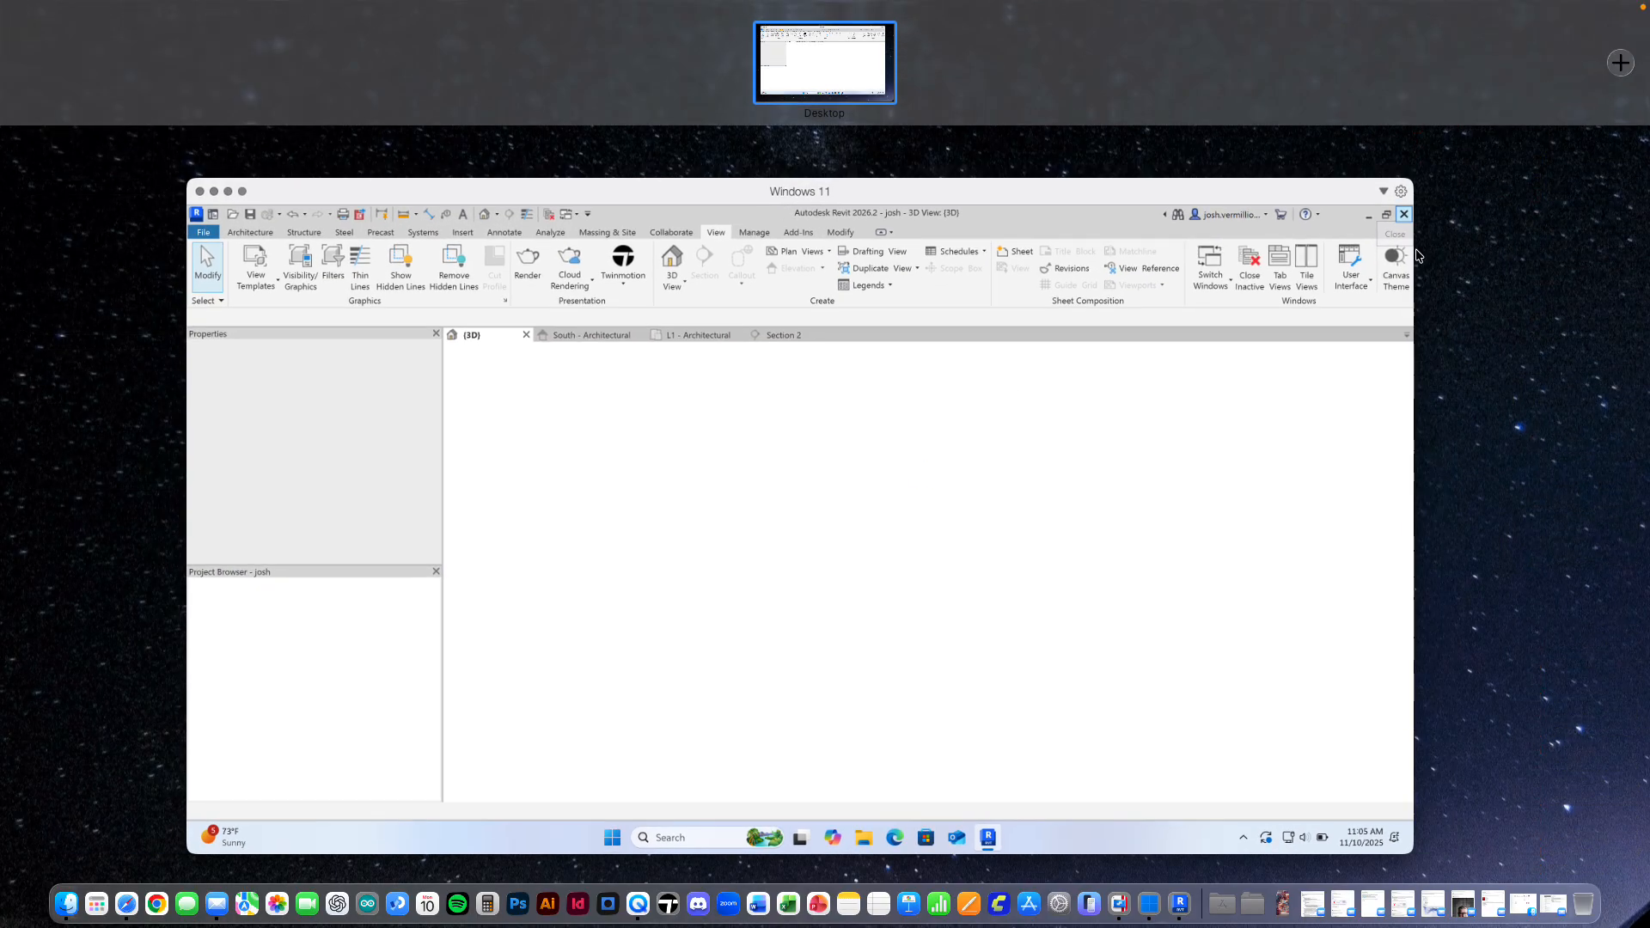
left_click(1360, 356)
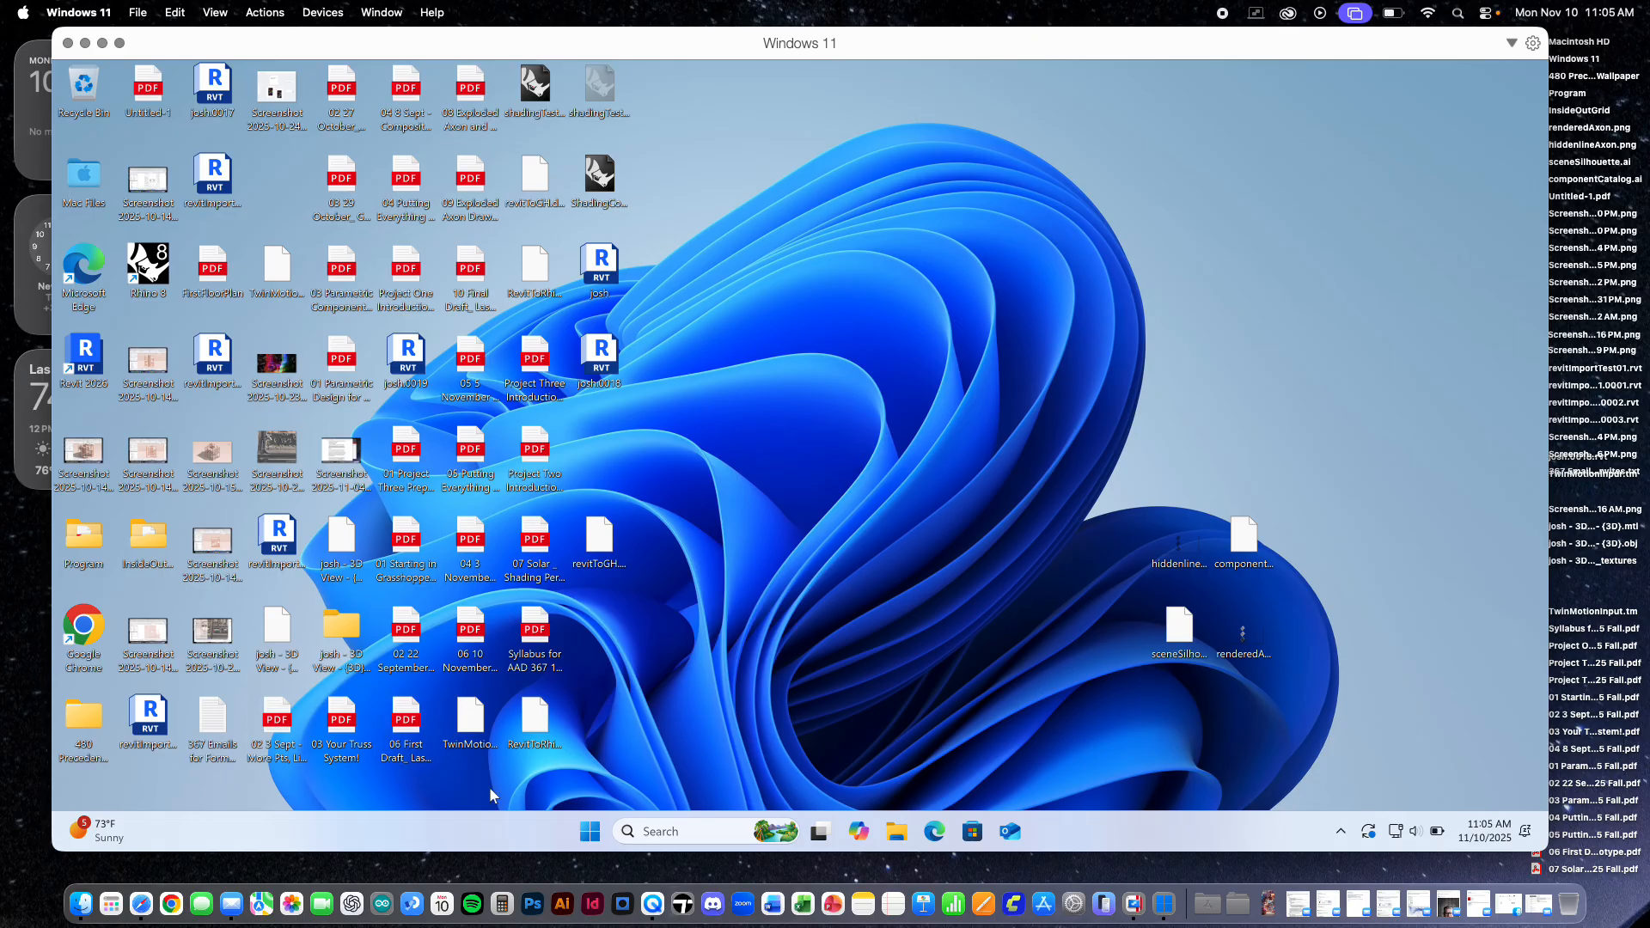
Shut down the Windows 11 virtual machine
left_click(590, 831)
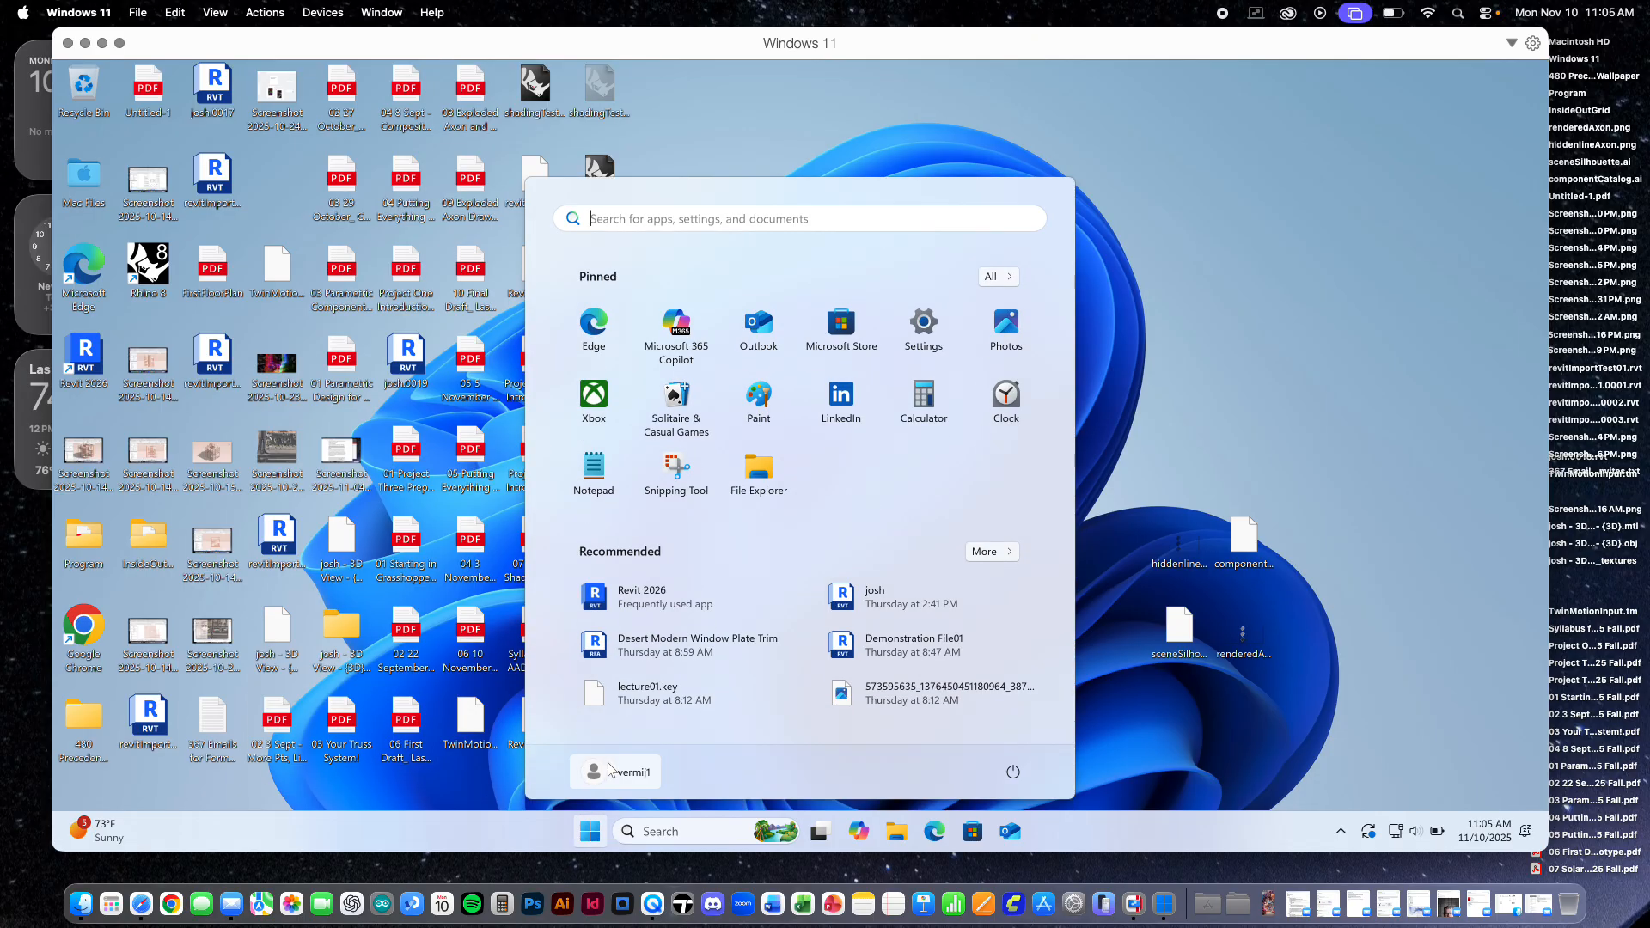
left_click(1014, 773)
left_click(1027, 713)
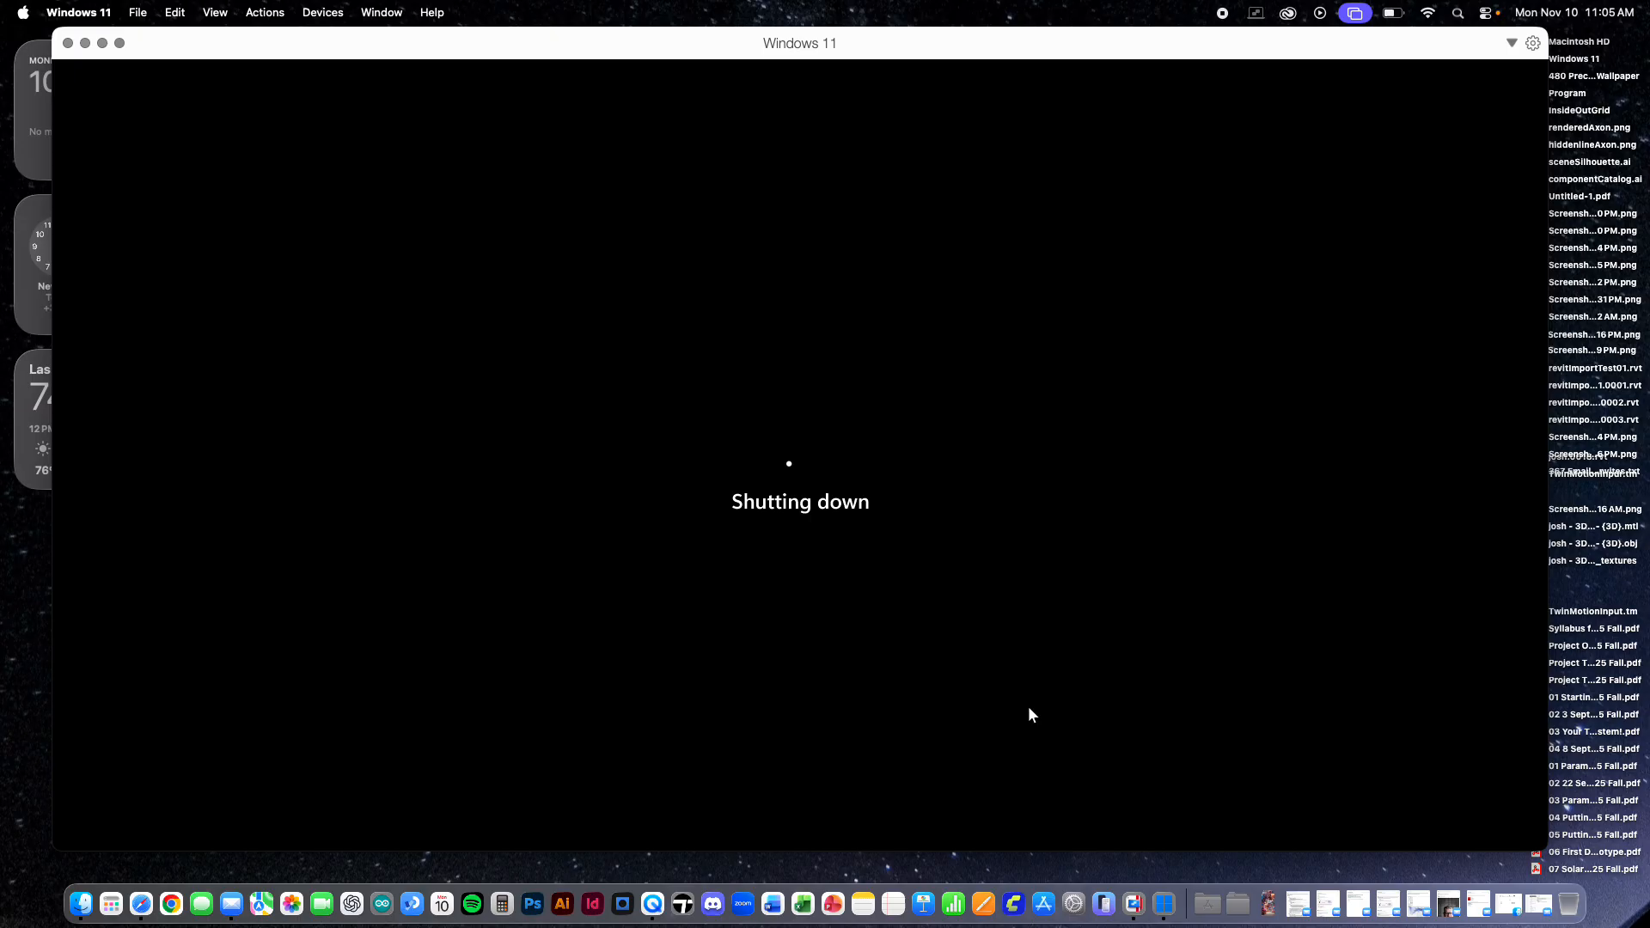